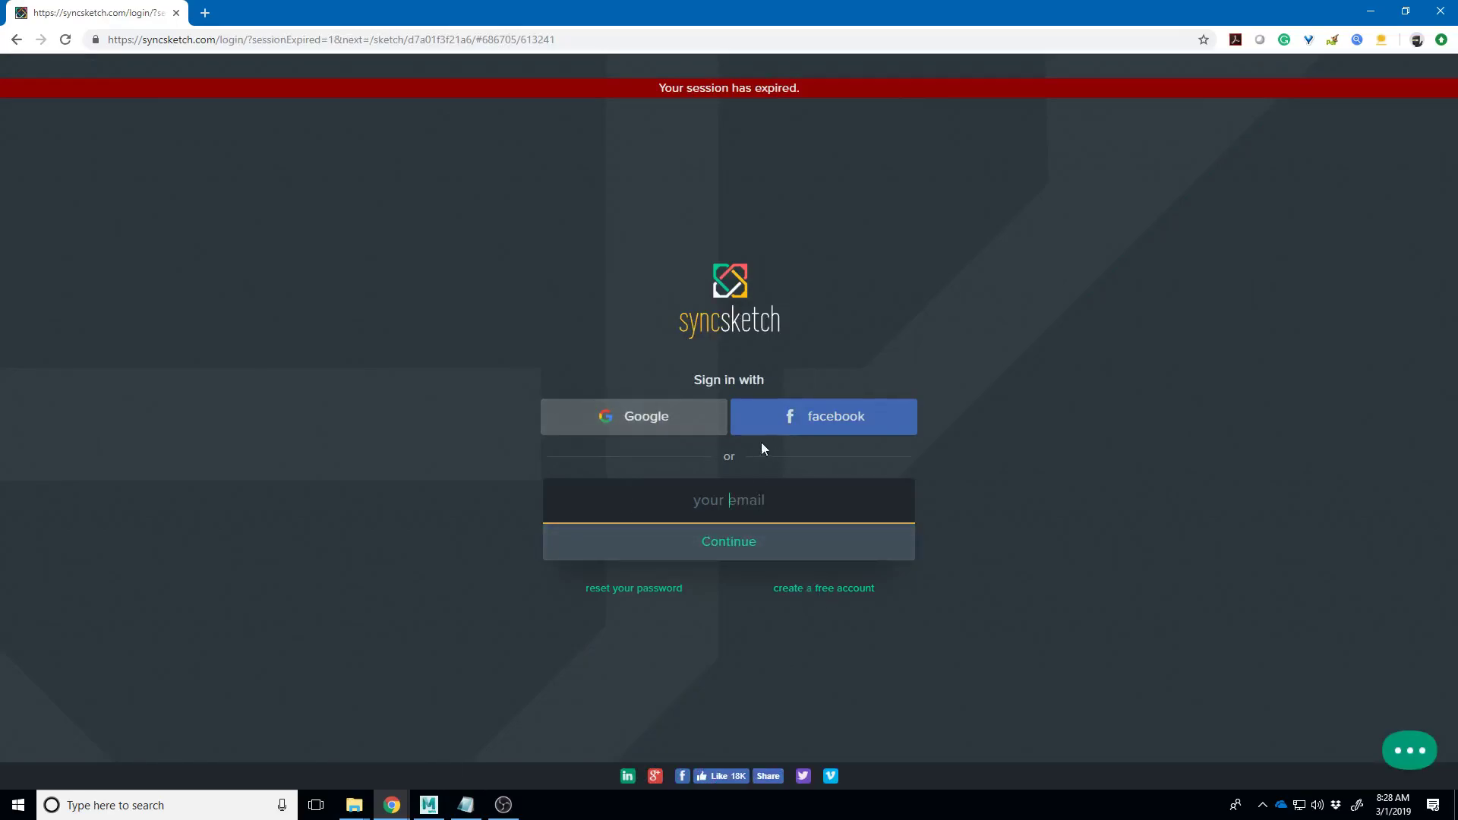
- Sign back in to SyncSketch with Google and pick the account from the Google chooser
{"action": "left_click", "coordinate": [640, 422]}
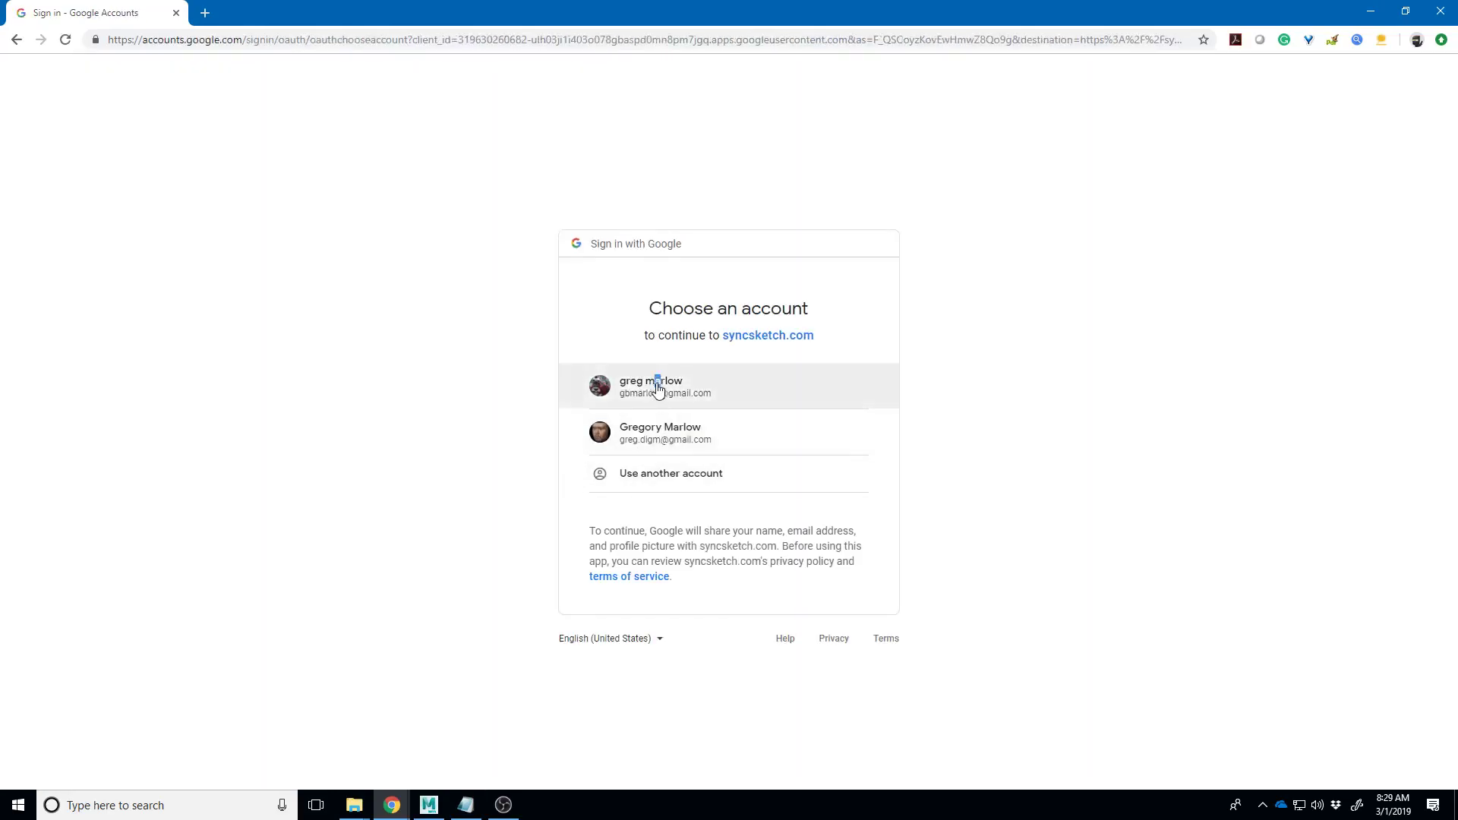
{"action": "left_click", "coordinate": [658, 390]}
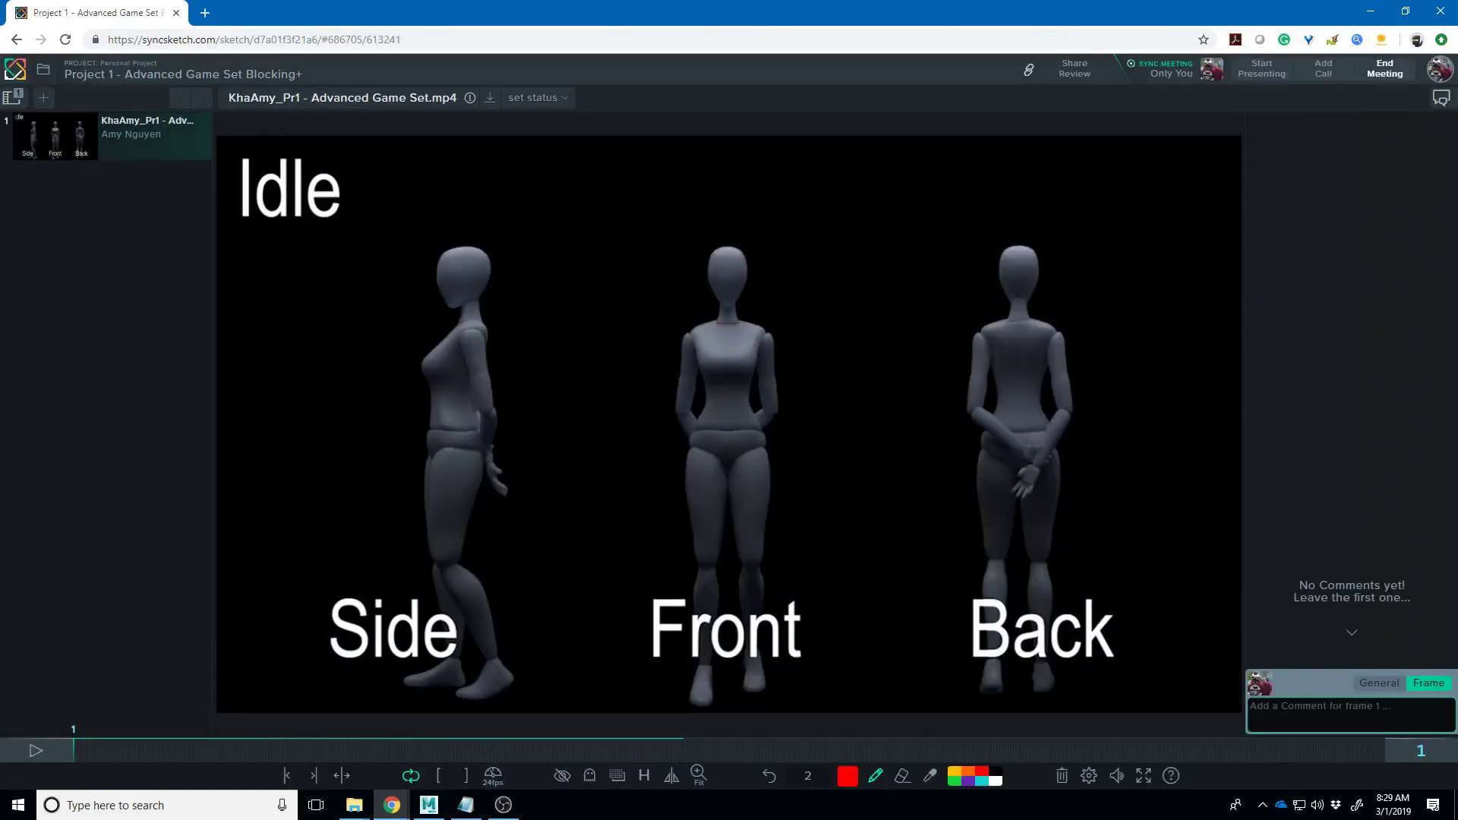
- Sketch red ground, foot and hip marks on the Side and Front figures, then clear the frame
{"action": "left_click_drag", "start_coordinate": [478, 688], "coordinate": [468, 697]}
{"action": "mouse_move", "coordinate": [685, 680]}
{"action": "left_mouse_down"}
{"action": "mouse_move", "coordinate": [710, 681]}
{"action": "mouse_move", "coordinate": [695, 621]}
{"action": "left_mouse_up"}
{"action": "mouse_move", "coordinate": [750, 444]}
{"action": "left_mouse_down"}
{"action": "mouse_move", "coordinate": [697, 427]}
{"action": "mouse_move", "coordinate": [659, 448]}
{"action": "mouse_move", "coordinate": [702, 463]}
{"action": "left_mouse_up"}
{"action": "left_click", "coordinate": [76, 751]}
- Redraw red waist, chest and head-to-hip lines on the Front figure, then scrub to frame 125
{"action": "mouse_move", "coordinate": [680, 427]}
{"action": "left_mouse_down"}
{"action": "mouse_move", "coordinate": [732, 446]}
{"action": "mouse_move", "coordinate": [733, 434]}
{"action": "mouse_move", "coordinate": [696, 437]}
{"action": "mouse_move", "coordinate": [763, 458]}
{"action": "left_mouse_up"}
{"action": "left_click_drag", "start_coordinate": [688, 340], "coordinate": [752, 331]}
{"action": "mouse_move", "coordinate": [700, 267]}
{"action": "left_mouse_down"}
{"action": "mouse_move", "coordinate": [725, 414]}
{"action": "mouse_move", "coordinate": [715, 465]}
{"action": "left_mouse_up"}
{"action": "left_click_drag", "start_coordinate": [90, 750], "coordinate": [244, 763]}
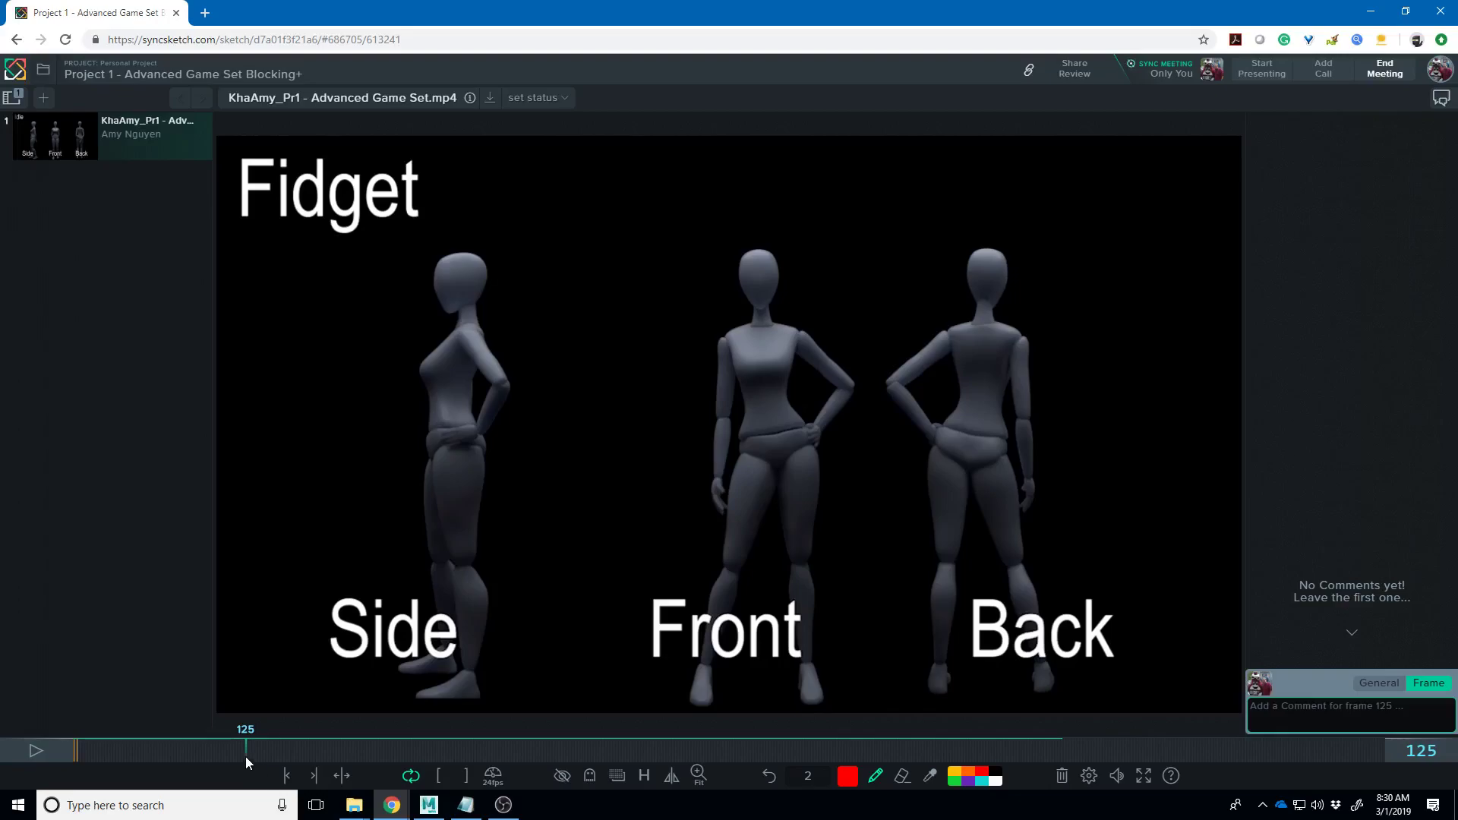
- On frame 125, draw red shoulder, neck and torso lines on the Front figure
{"action": "left_click_drag", "start_coordinate": [738, 325], "coordinate": [805, 340]}
{"action": "left_click_drag", "start_coordinate": [793, 260], "coordinate": [779, 460]}
{"action": "mouse_move", "coordinate": [768, 308]}
{"action": "left_mouse_down"}
{"action": "mouse_move", "coordinate": [761, 437]}
{"action": "mouse_move", "coordinate": [814, 422]}
{"action": "left_mouse_up"}
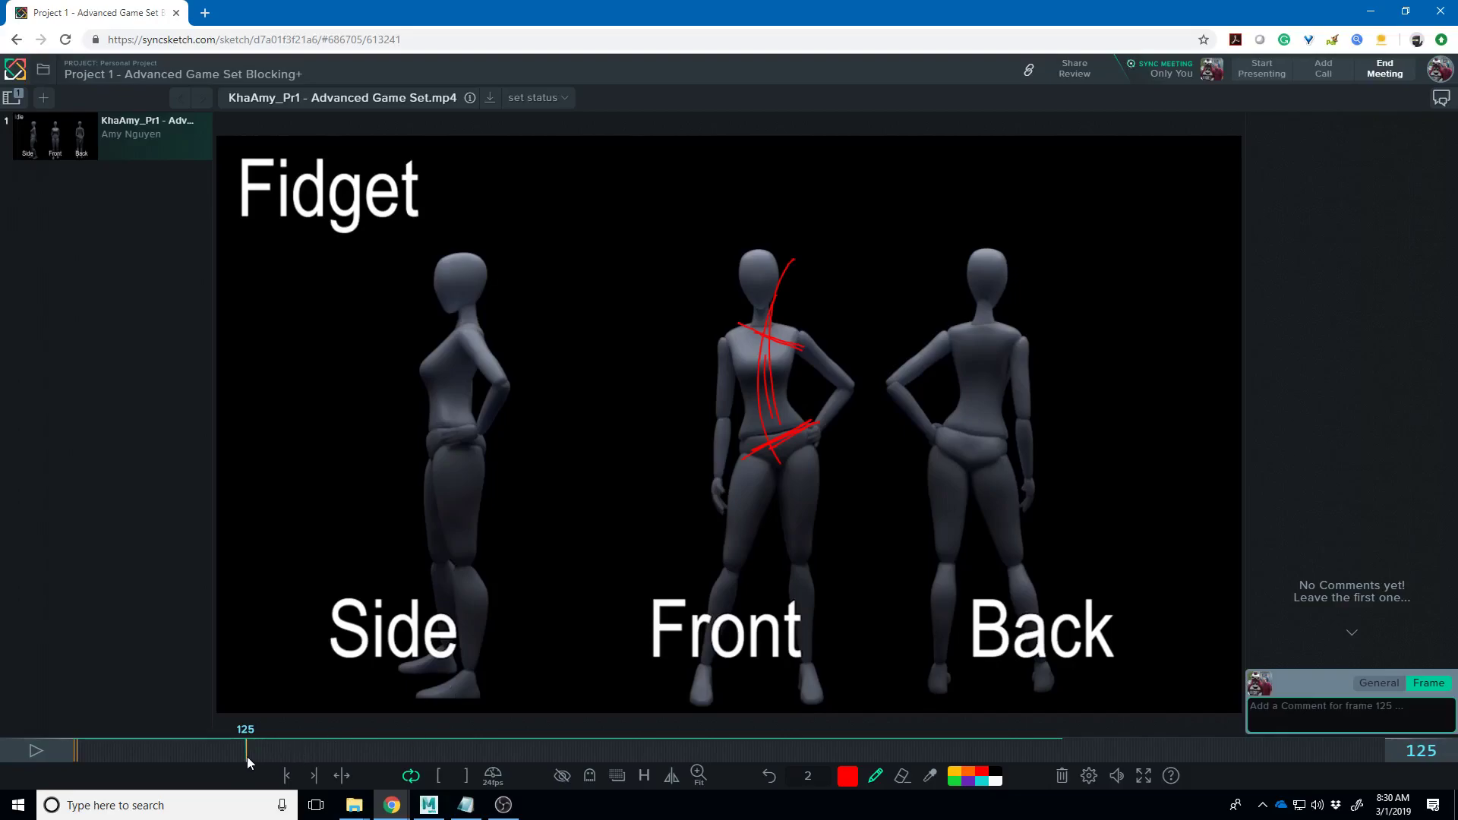
- On frame 104, add a torso stroke and a foot mark, then advance to frame 121
{"action": "mouse_move", "coordinate": [248, 754]}
{"action": "left_mouse_down"}
{"action": "mouse_move", "coordinate": [210, 754]}
{"action": "mouse_move", "coordinate": [248, 766]}
{"action": "mouse_move", "coordinate": [204, 759]}
{"action": "left_mouse_up"}
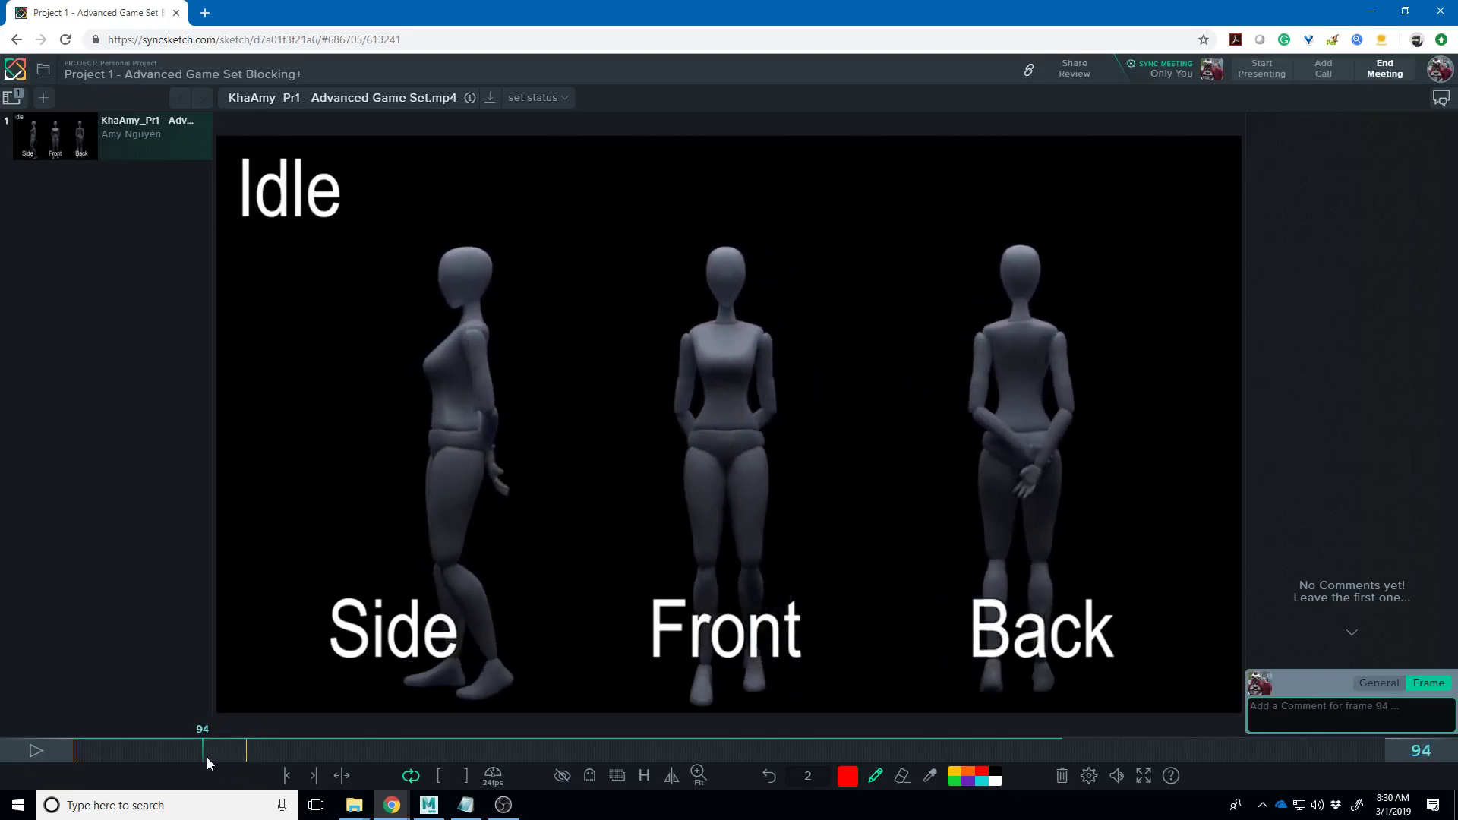
{"action": "left_click_drag", "start_coordinate": [205, 753], "coordinate": [217, 755]}
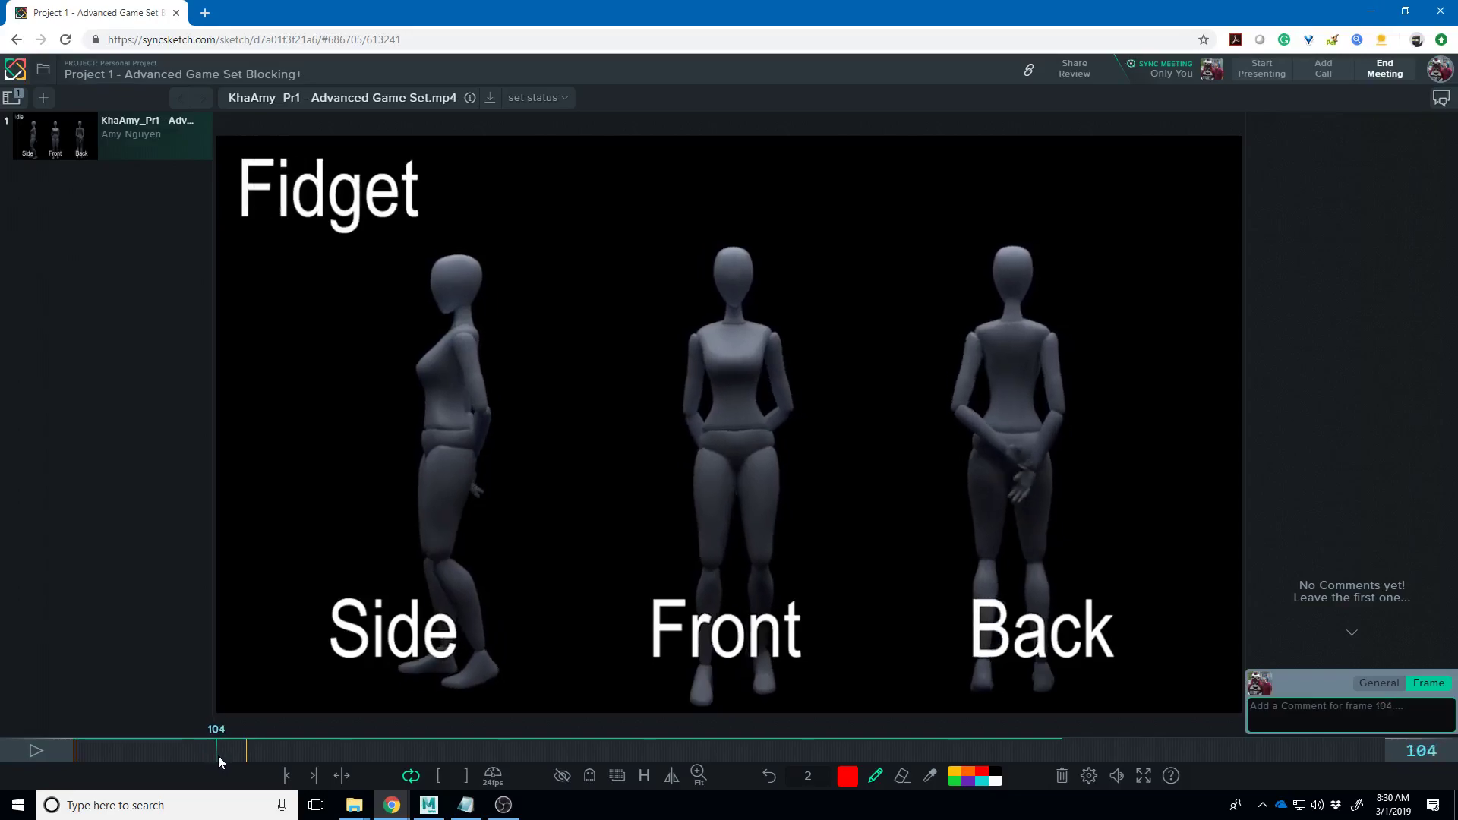
{"action": "mouse_move", "coordinate": [734, 427]}
{"action": "left_mouse_down"}
{"action": "mouse_move", "coordinate": [686, 307]}
{"action": "mouse_move", "coordinate": [702, 269]}
{"action": "mouse_move", "coordinate": [649, 322]}
{"action": "left_mouse_up"}
{"action": "left_click_drag", "start_coordinate": [789, 666], "coordinate": [814, 697]}
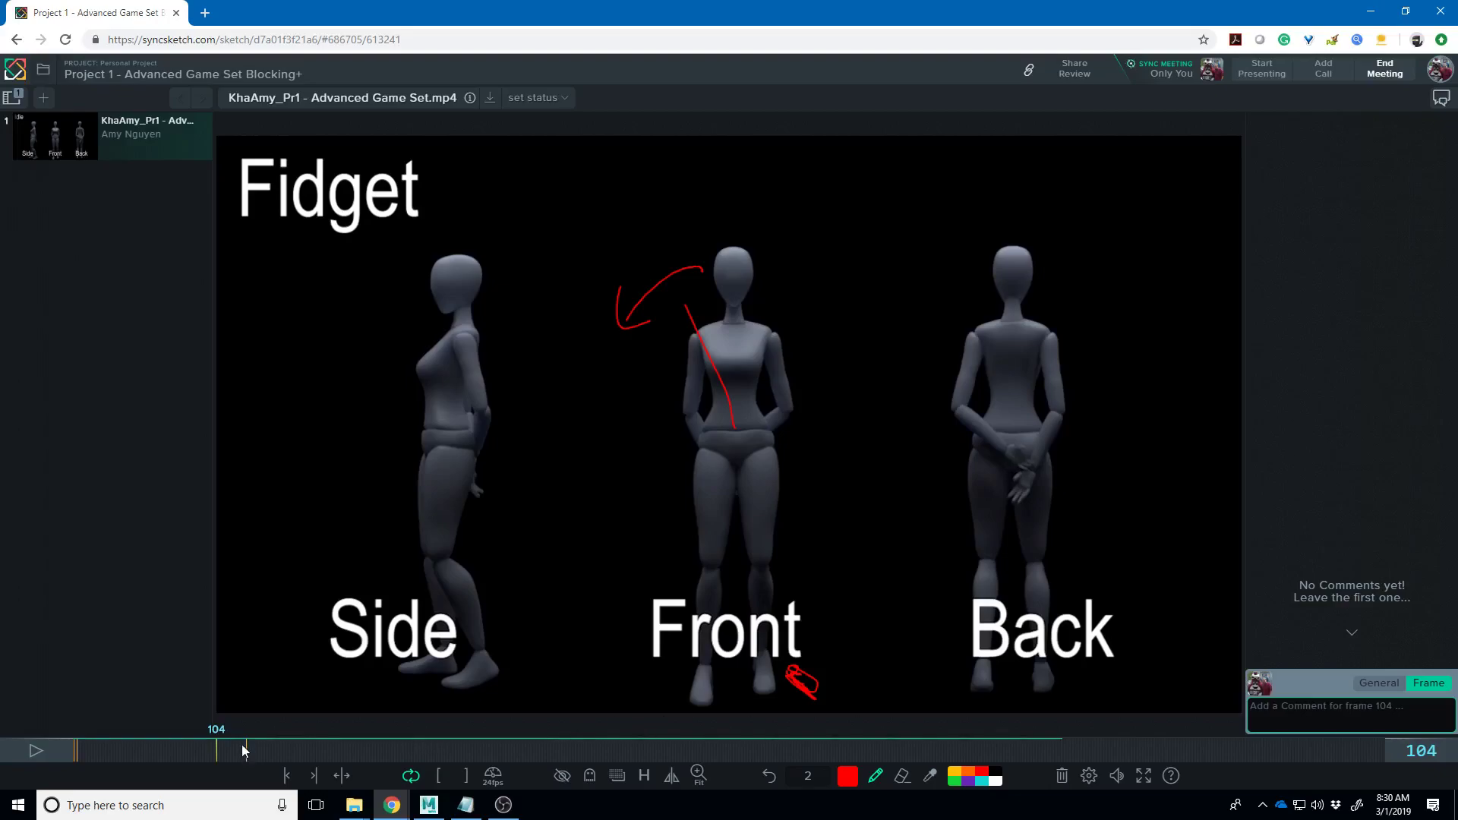
{"action": "left_click_drag", "start_coordinate": [227, 750], "coordinate": [242, 751]}
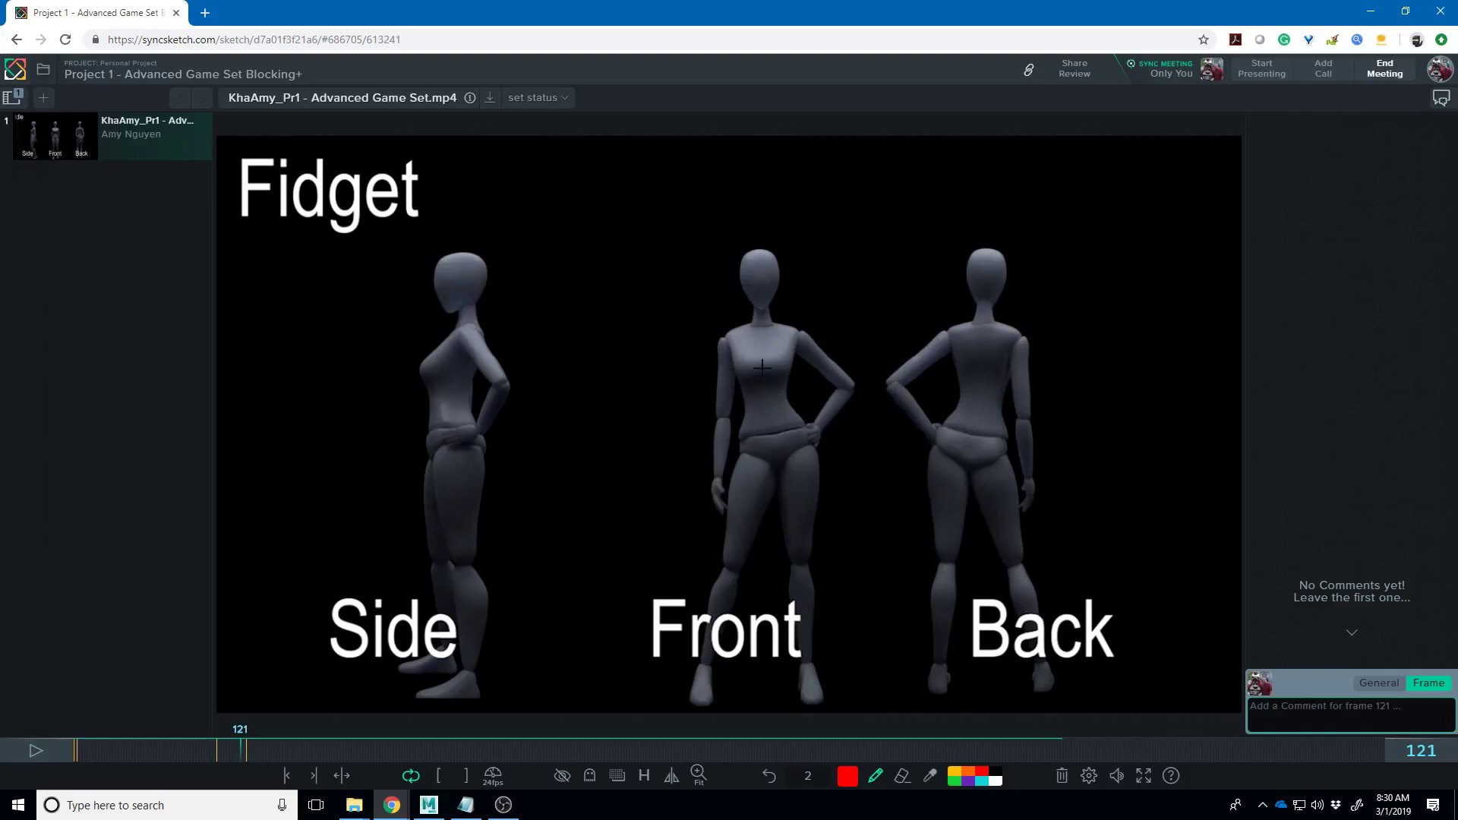
- Draw shoulder-to-hip and waist lines on frame 121, then a waist-to-shoulder line on frame 127
{"action": "left_click_drag", "start_coordinate": [728, 327], "coordinate": [775, 448]}
{"action": "left_click_drag", "start_coordinate": [738, 435], "coordinate": [809, 447]}
{"action": "left_click", "coordinate": [249, 750]}
{"action": "mouse_move", "coordinate": [774, 437]}
{"action": "left_mouse_down"}
{"action": "mouse_move", "coordinate": [768, 393]}
{"action": "mouse_move", "coordinate": [813, 348]}
{"action": "left_mouse_up"}
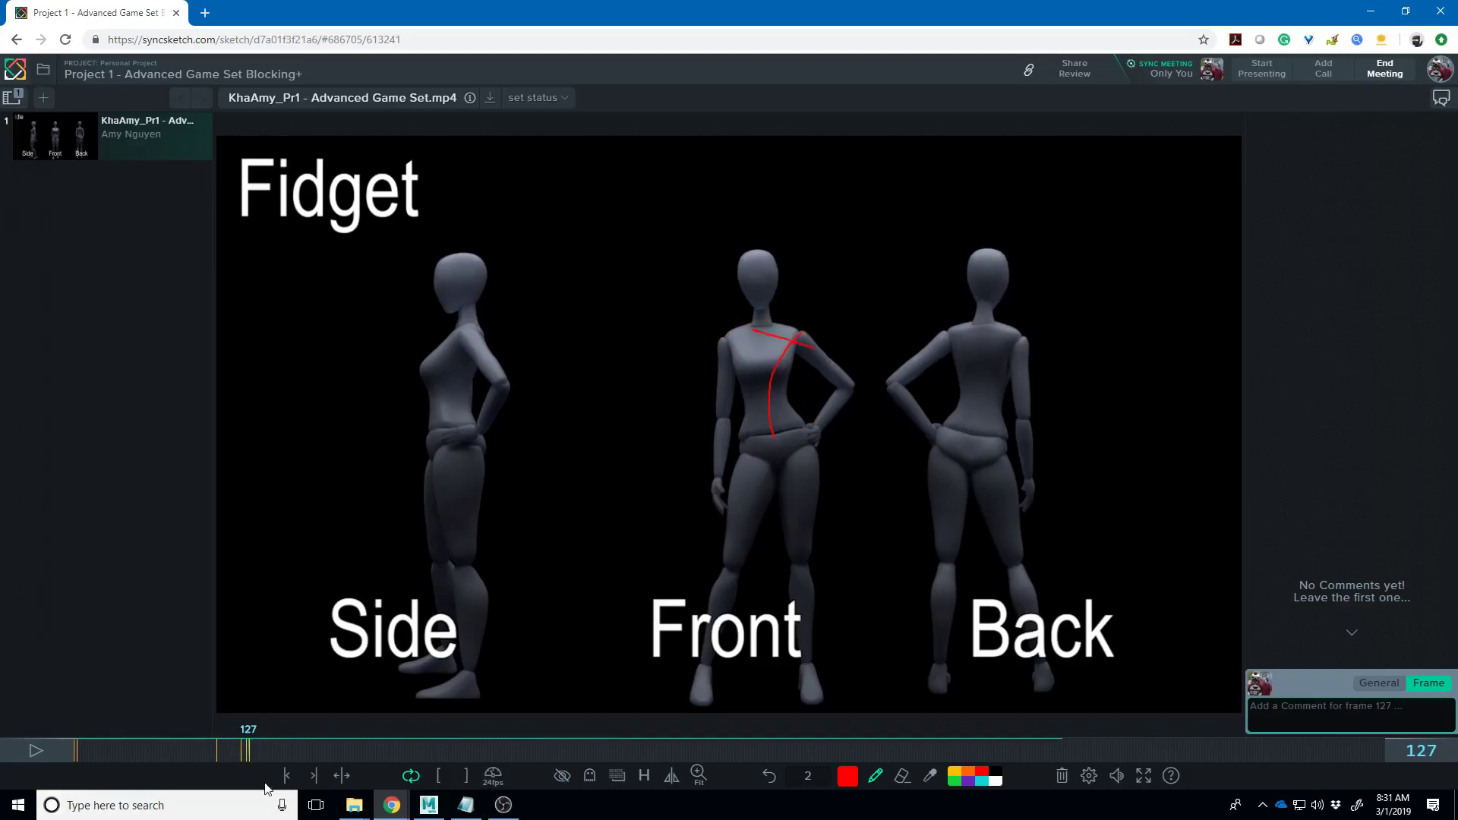
- Add an arrow beside the head on frame 119 and a shoulder line on frame 161, then move to frame 201
{"action": "mouse_move", "coordinate": [252, 750]}
{"action": "left_mouse_down"}
{"action": "mouse_move", "coordinate": [316, 753]}
{"action": "mouse_move", "coordinate": [266, 747]}
{"action": "mouse_move", "coordinate": [295, 744]}
{"action": "left_mouse_up"}
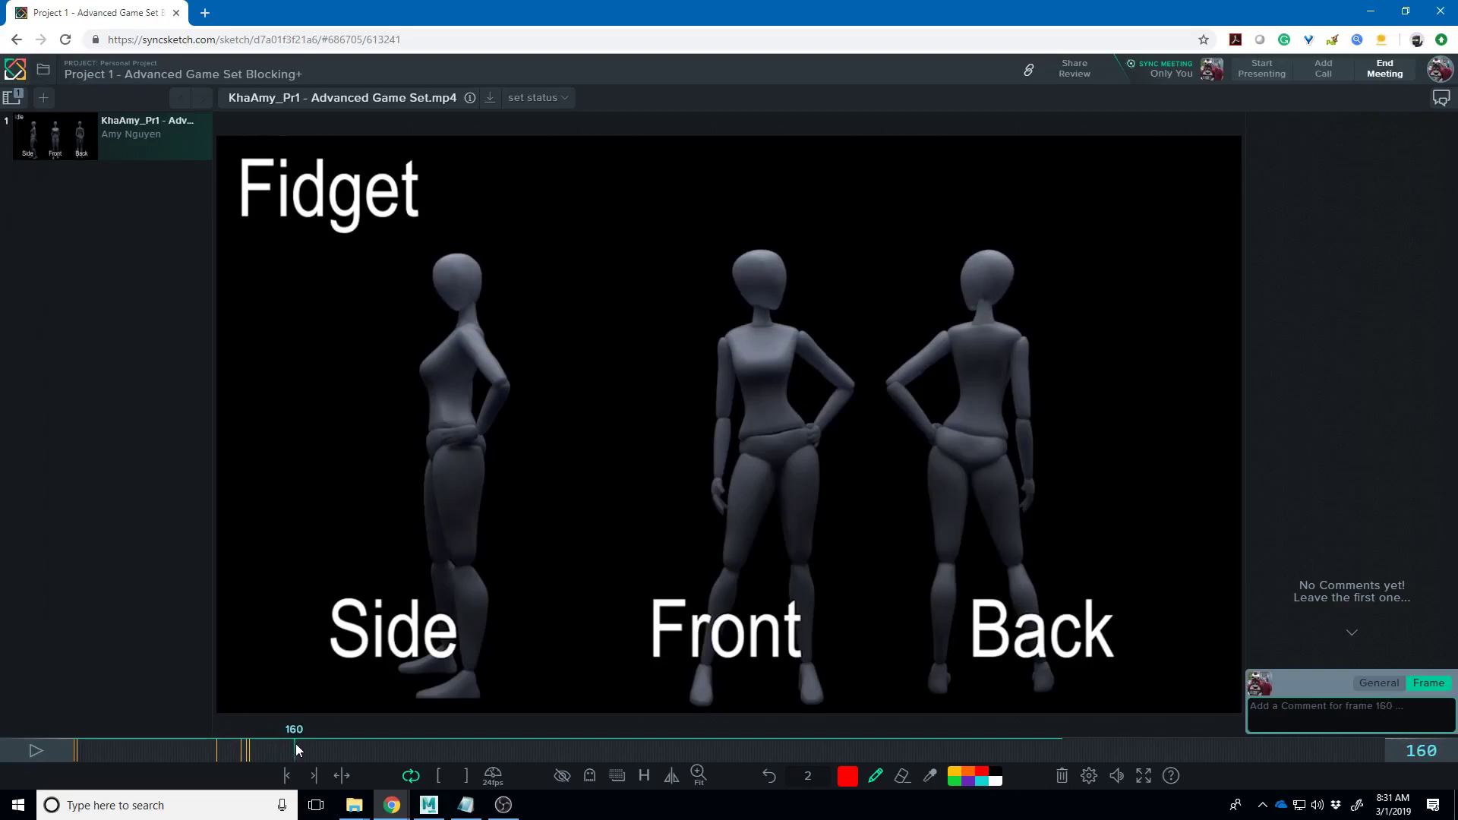
{"action": "left_click_drag", "start_coordinate": [296, 746], "coordinate": [240, 744]}
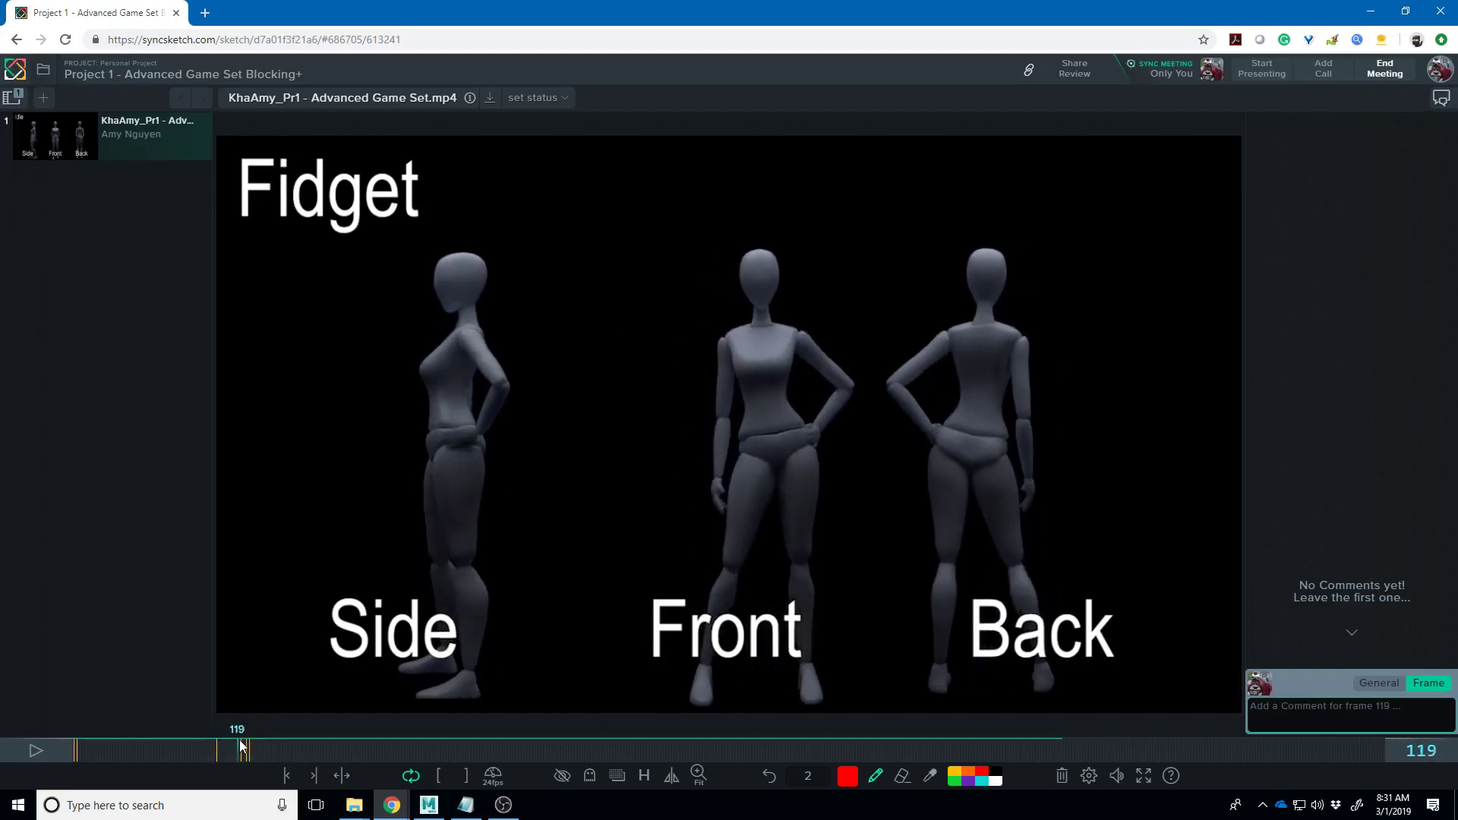
{"action": "mouse_move", "coordinate": [752, 292]}
{"action": "left_mouse_down"}
{"action": "mouse_move", "coordinate": [707, 299]}
{"action": "mouse_move", "coordinate": [710, 280]}
{"action": "mouse_move", "coordinate": [732, 307]}
{"action": "left_mouse_up"}
{"action": "left_click_drag", "start_coordinate": [250, 752], "coordinate": [298, 758]}
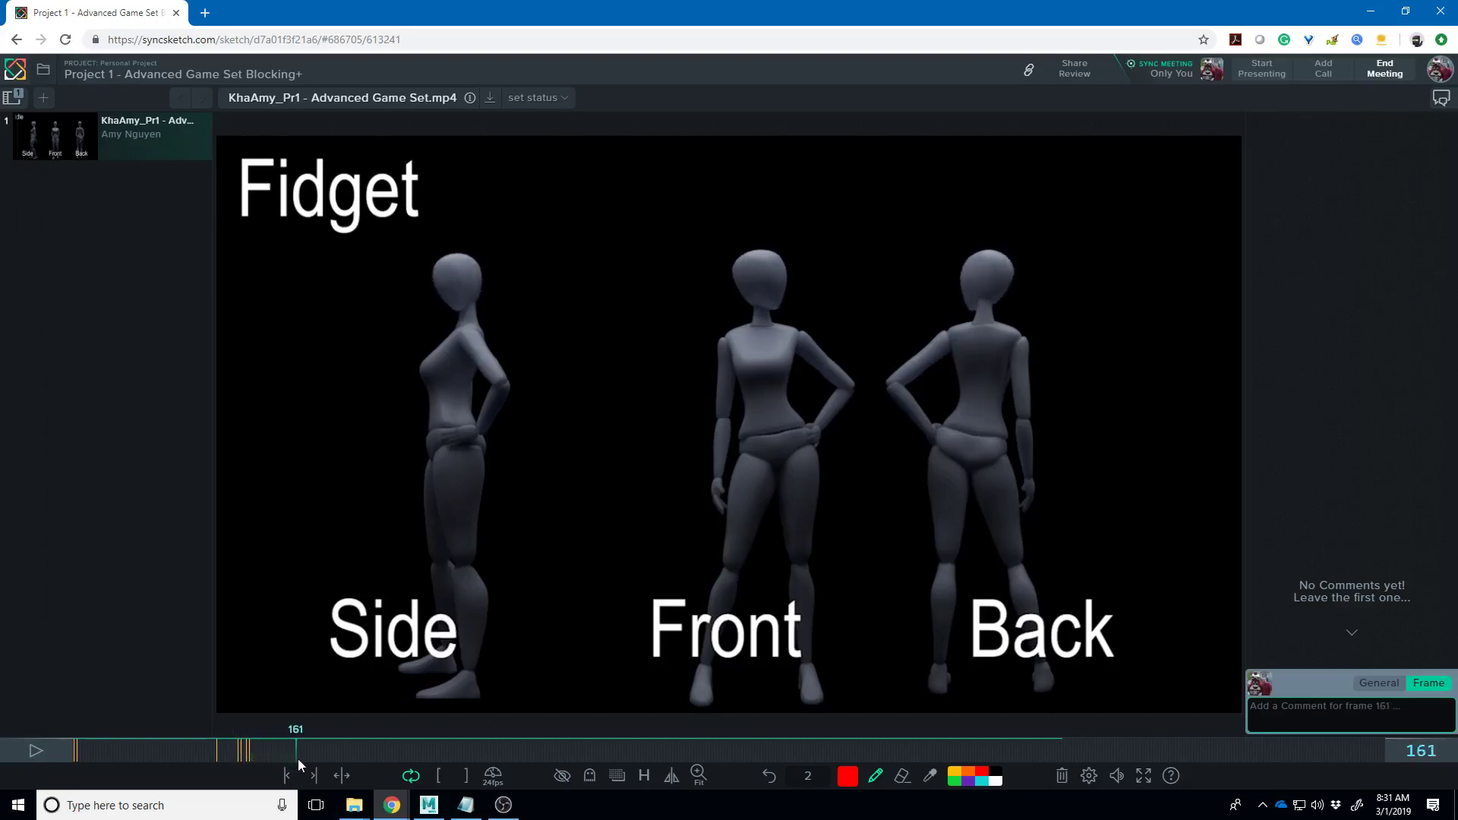
{"action": "mouse_move", "coordinate": [743, 349]}
{"action": "left_mouse_down"}
{"action": "mouse_move", "coordinate": [799, 336]}
{"action": "mouse_move", "coordinate": [788, 326]}
{"action": "left_mouse_up"}
{"action": "mouse_move", "coordinate": [301, 755]}
{"action": "left_mouse_down"}
{"action": "mouse_move", "coordinate": [323, 747]}
{"action": "mouse_move", "coordinate": [289, 739]}
{"action": "mouse_move", "coordinate": [302, 738]}
{"action": "left_mouse_up"}
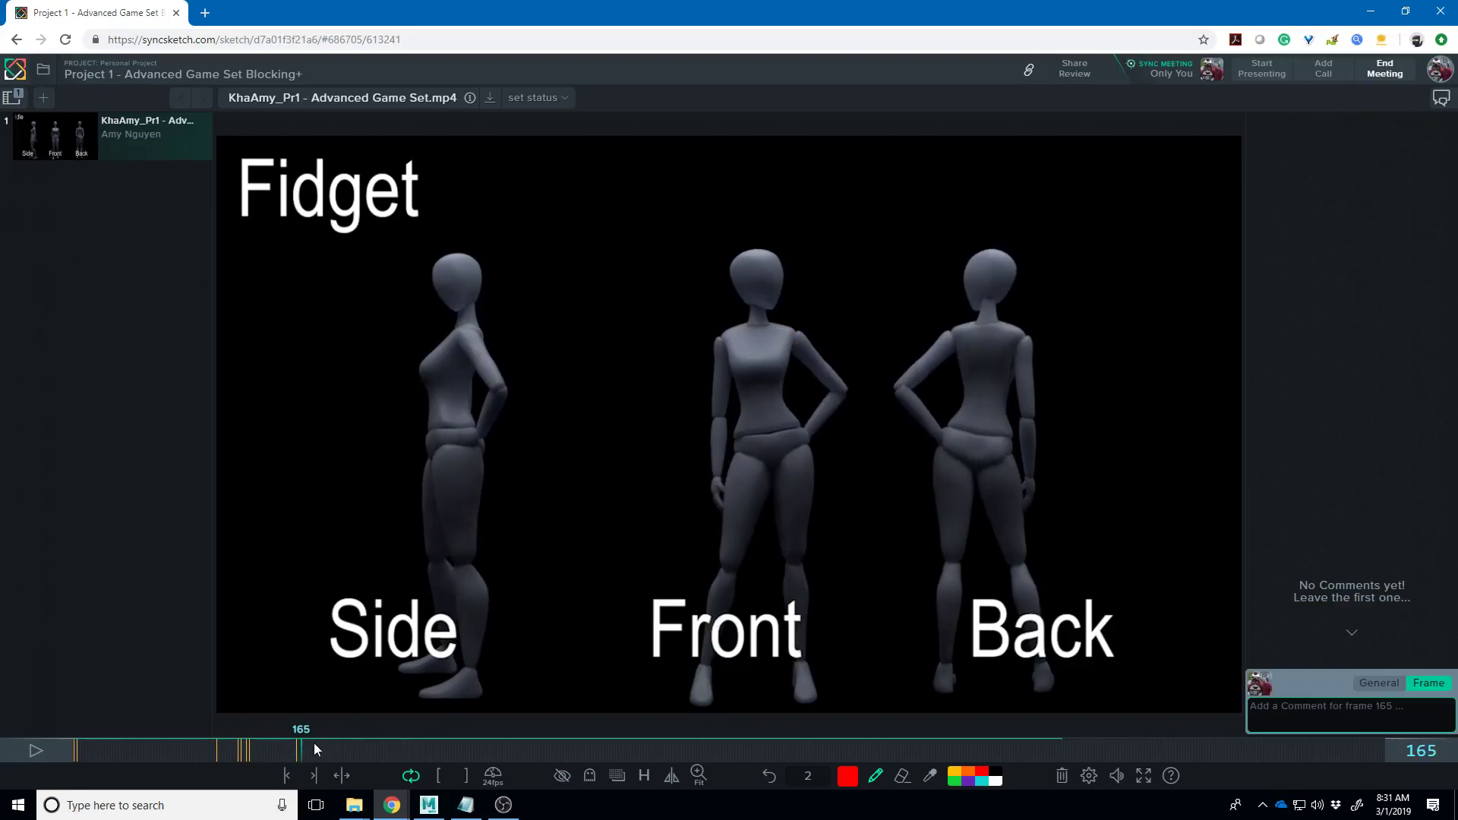
{"action": "left_click_drag", "start_coordinate": [309, 753], "coordinate": [348, 741]}
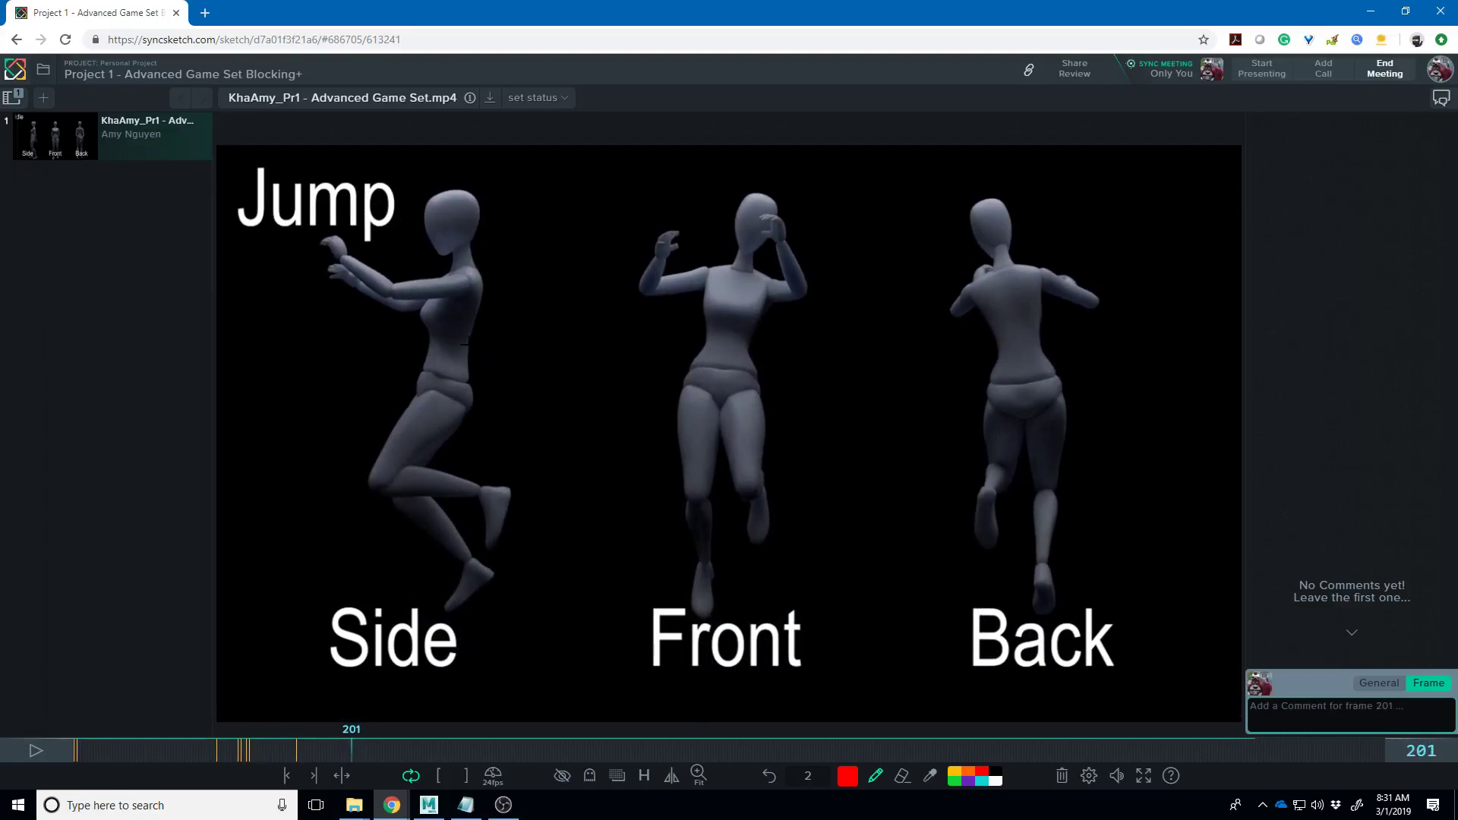
- Trace red lines along the Side figure's back on frame 201 and its leg on frame 233
{"action": "mouse_move", "coordinate": [439, 409]}
{"action": "left_mouse_down"}
{"action": "mouse_move", "coordinate": [468, 328]}
{"action": "mouse_move", "coordinate": [439, 279]}
{"action": "left_mouse_up"}
{"action": "mouse_move", "coordinate": [349, 745]}
{"action": "left_mouse_down"}
{"action": "mouse_move", "coordinate": [421, 762]}
{"action": "mouse_move", "coordinate": [398, 750]}
{"action": "left_mouse_up"}
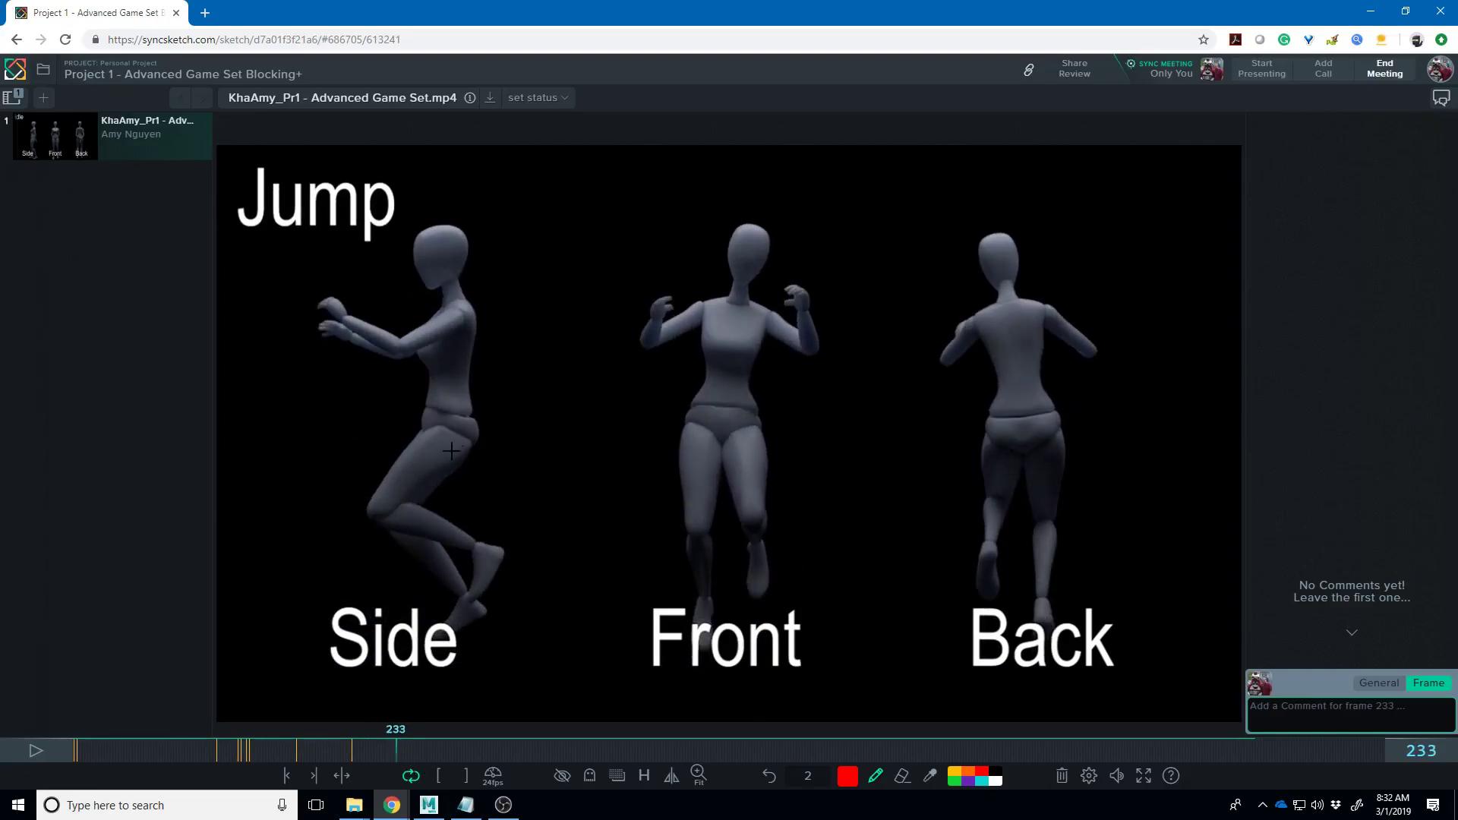
{"action": "mouse_move", "coordinate": [430, 521]}
{"action": "left_mouse_down"}
{"action": "mouse_move", "coordinate": [389, 664]}
{"action": "mouse_move", "coordinate": [340, 632]}
{"action": "left_mouse_up"}
- Step through the landing frames into Run, play the animation and pause on frame 268
{"action": "left_click_drag", "start_coordinate": [403, 756], "coordinate": [407, 757]}
{"action": "left_click_drag", "start_coordinate": [406, 757], "coordinate": [407, 757]}
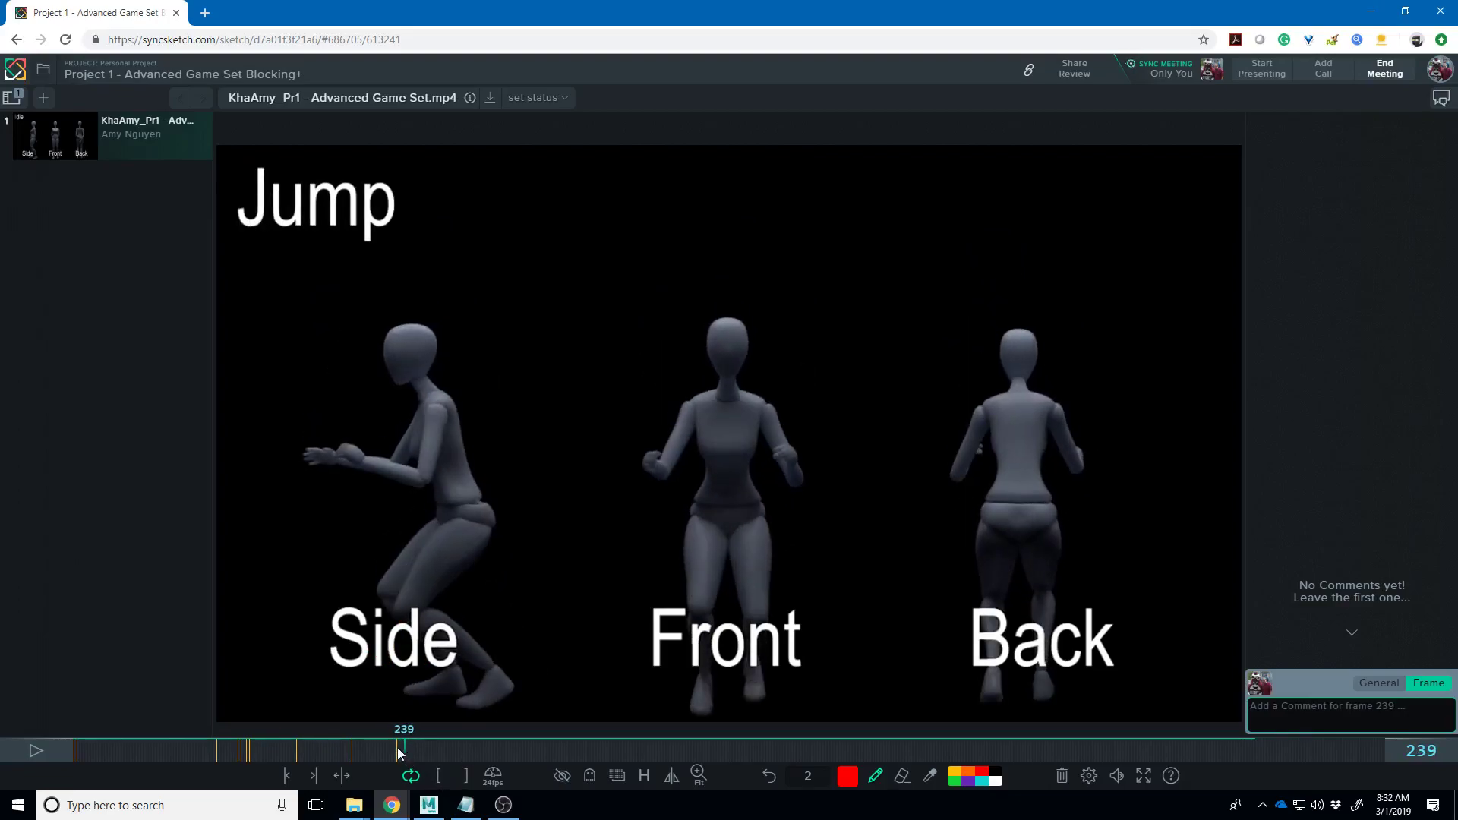
{"action": "mouse_move", "coordinate": [400, 752]}
{"action": "left_mouse_down"}
{"action": "mouse_move", "coordinate": [449, 748]}
{"action": "mouse_move", "coordinate": [403, 746]}
{"action": "mouse_move", "coordinate": [405, 729]}
{"action": "left_mouse_up"}
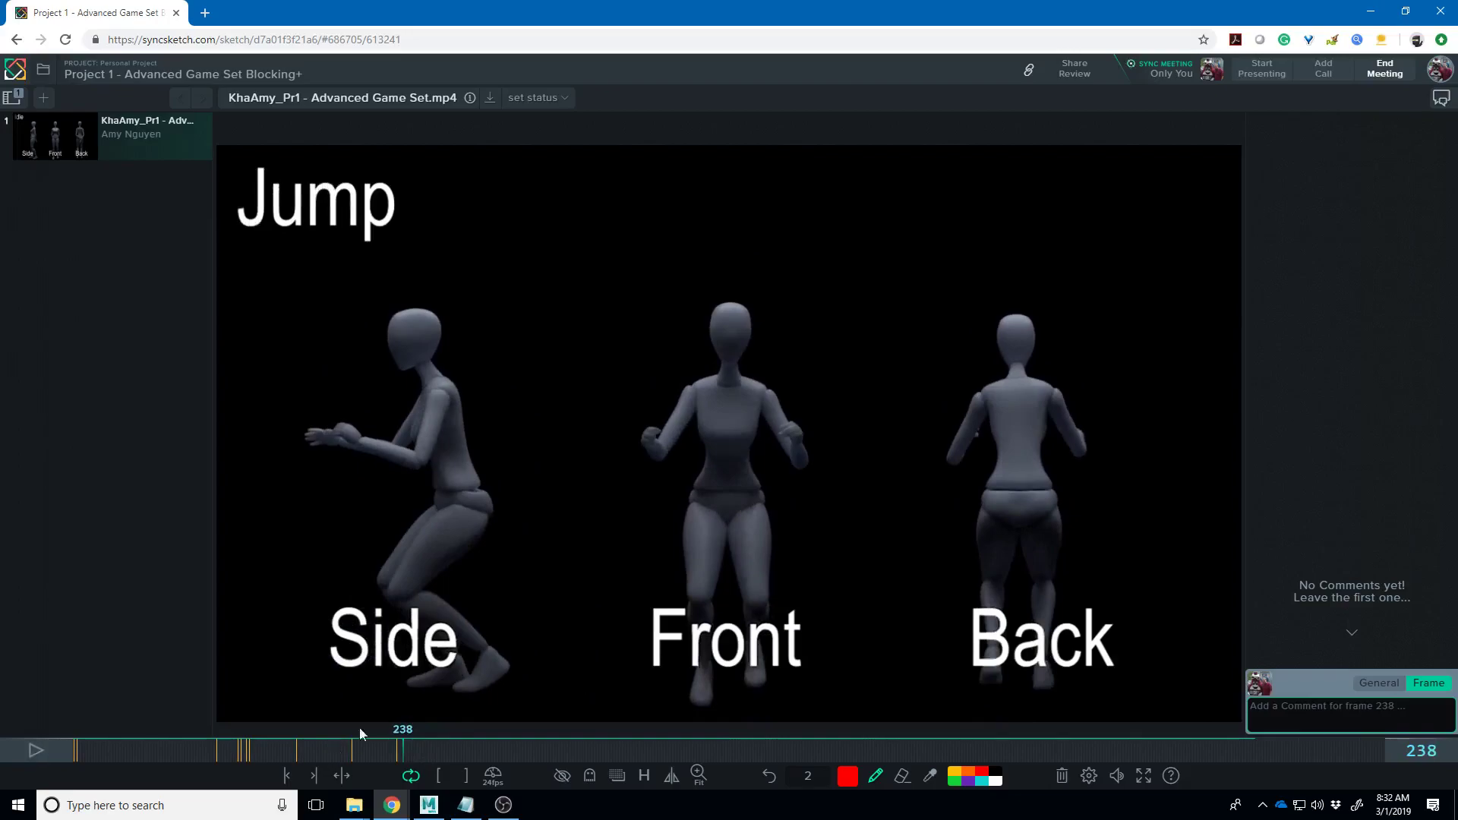
{"action": "left_click", "coordinate": [35, 751]}
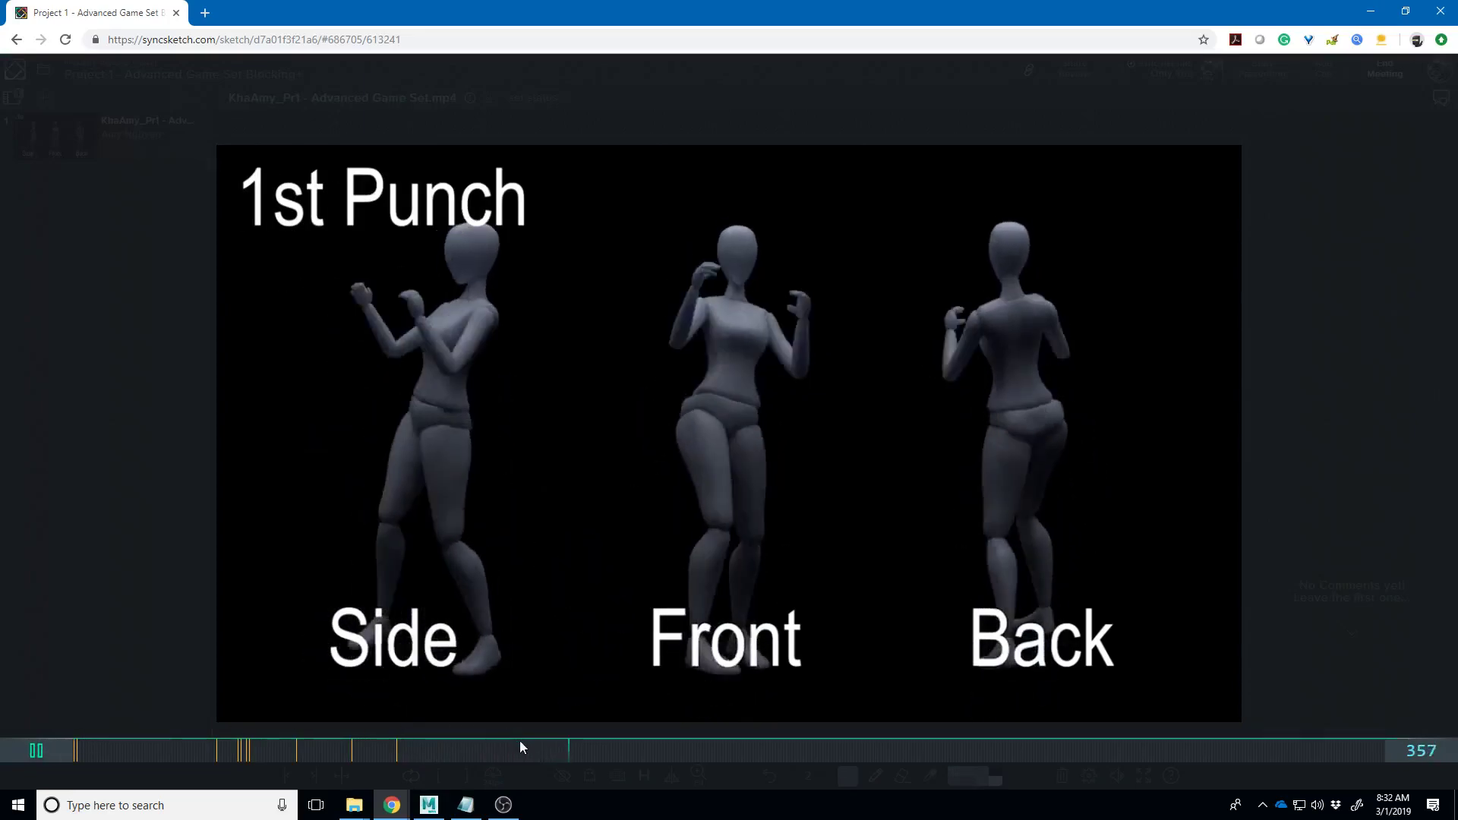
{"action": "left_click", "coordinate": [447, 749]}
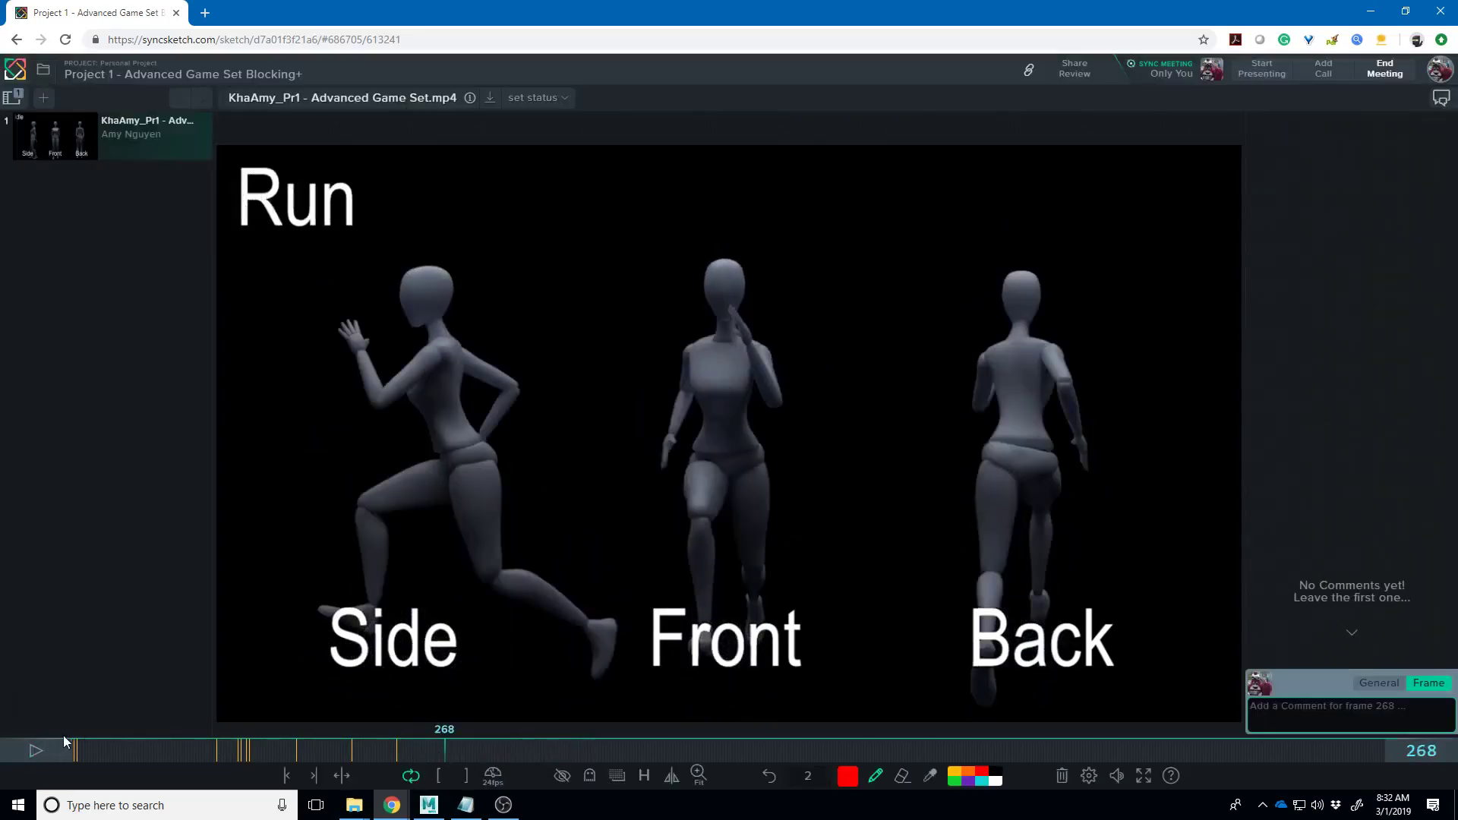
- Go to Run frame 293 and draw red chest and waist lines on the Front figure
{"action": "left_click", "coordinate": [39, 748]}
{"action": "left_click", "coordinate": [46, 744]}
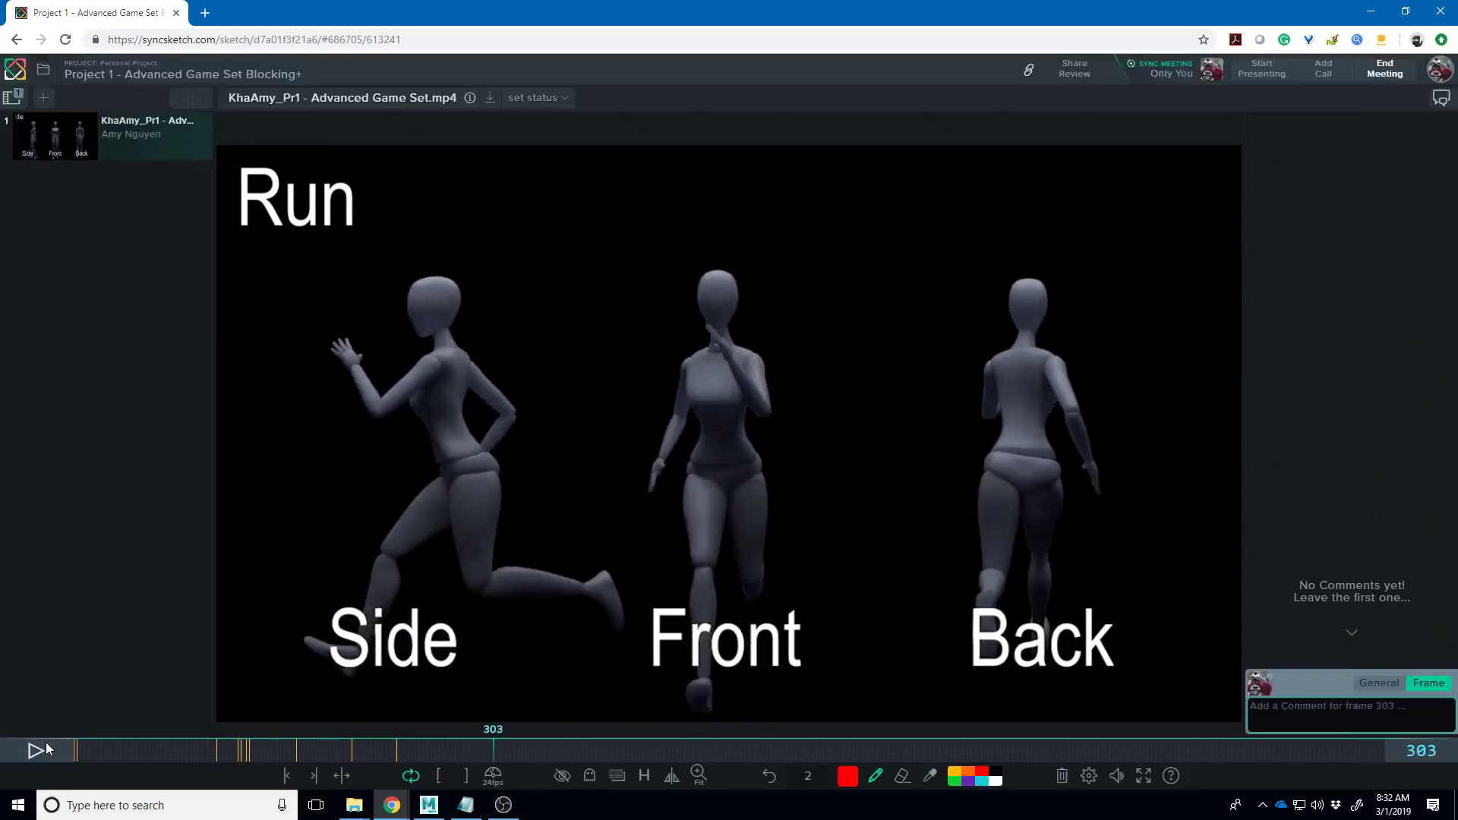
{"action": "left_click_drag", "start_coordinate": [492, 749], "coordinate": [469, 755]}
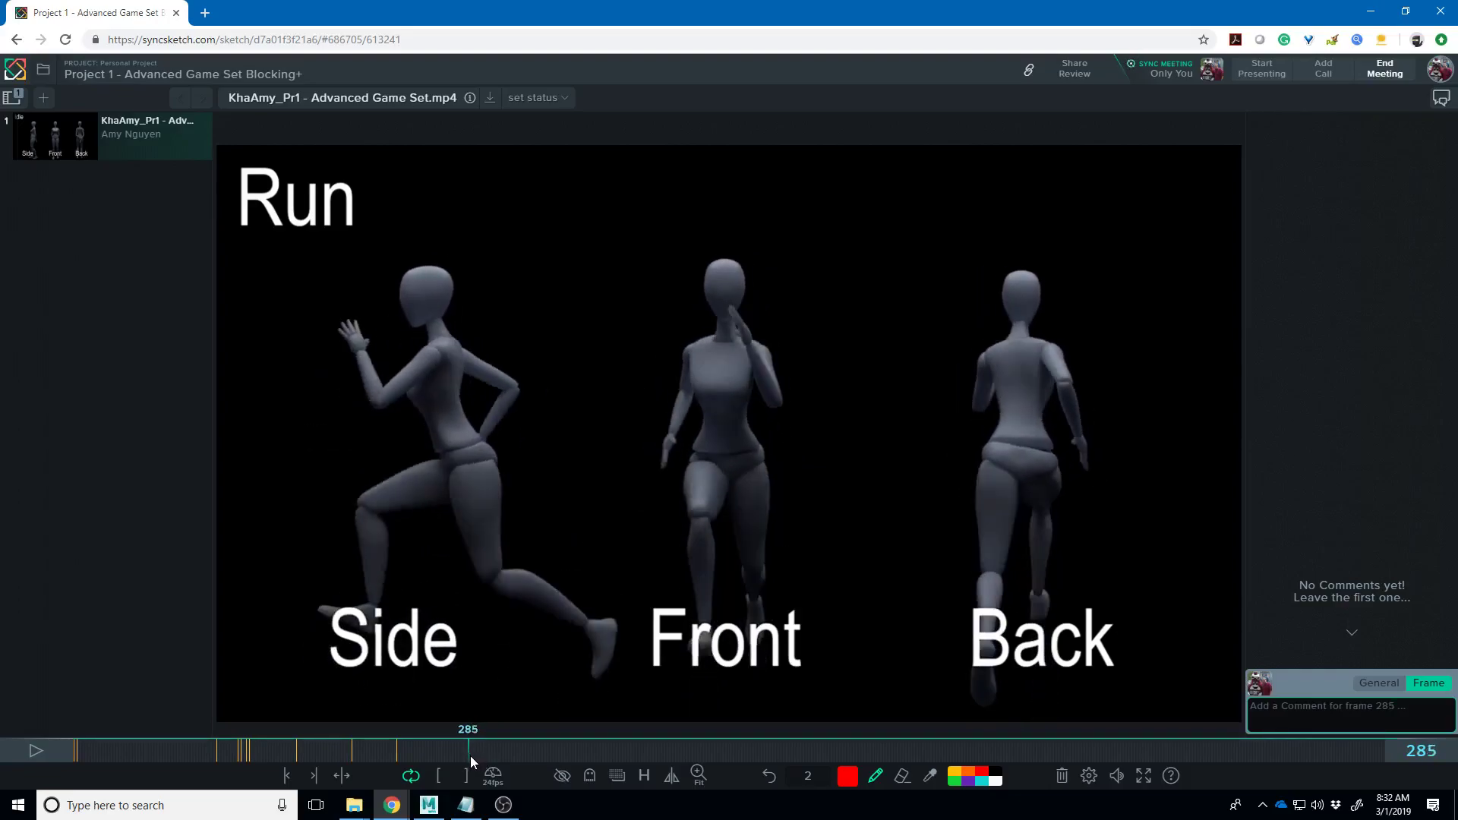
{"action": "left_click", "coordinate": [470, 755]}
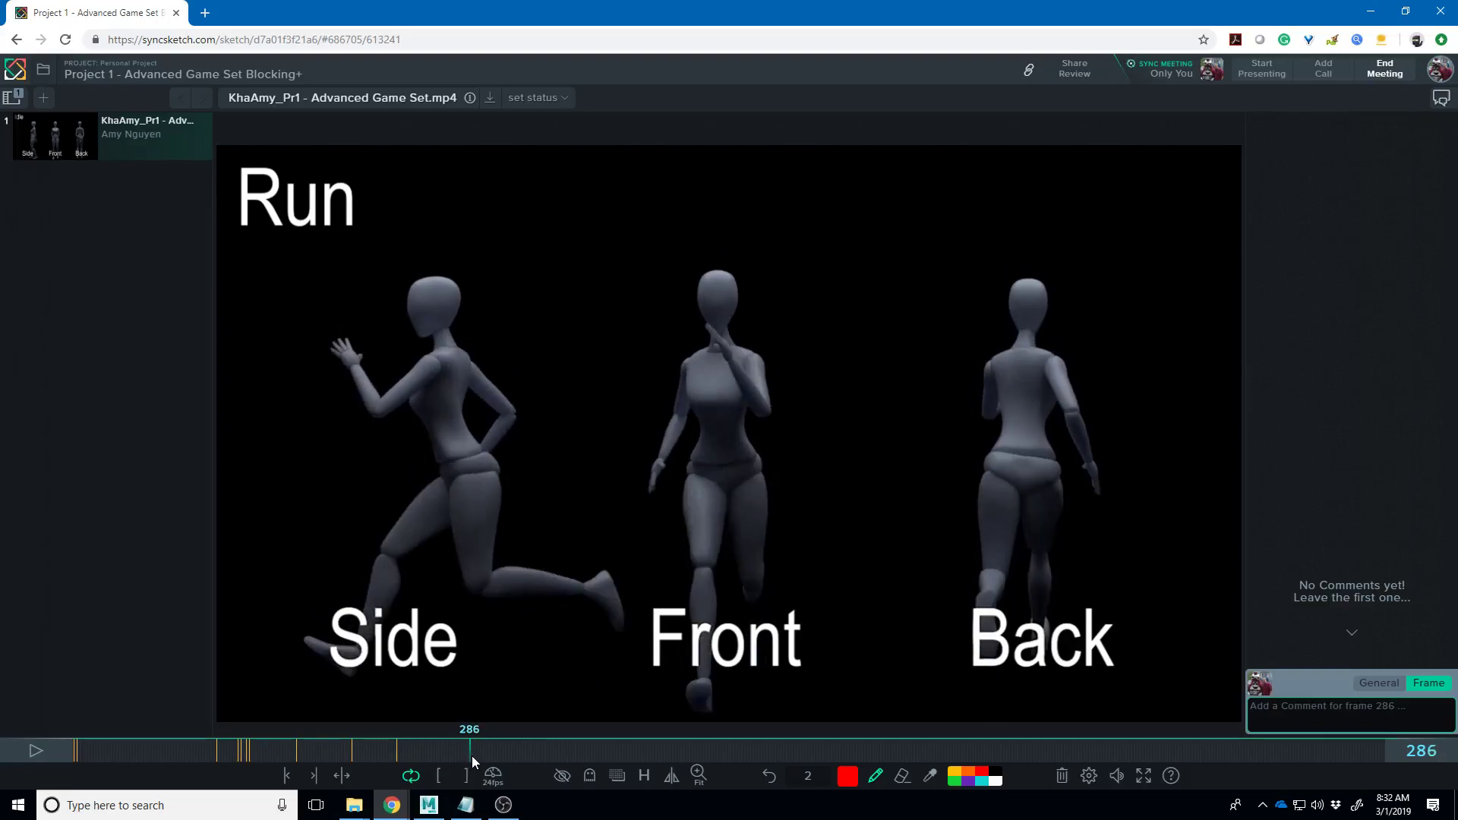
{"action": "left_click_drag", "start_coordinate": [471, 755], "coordinate": [480, 757]}
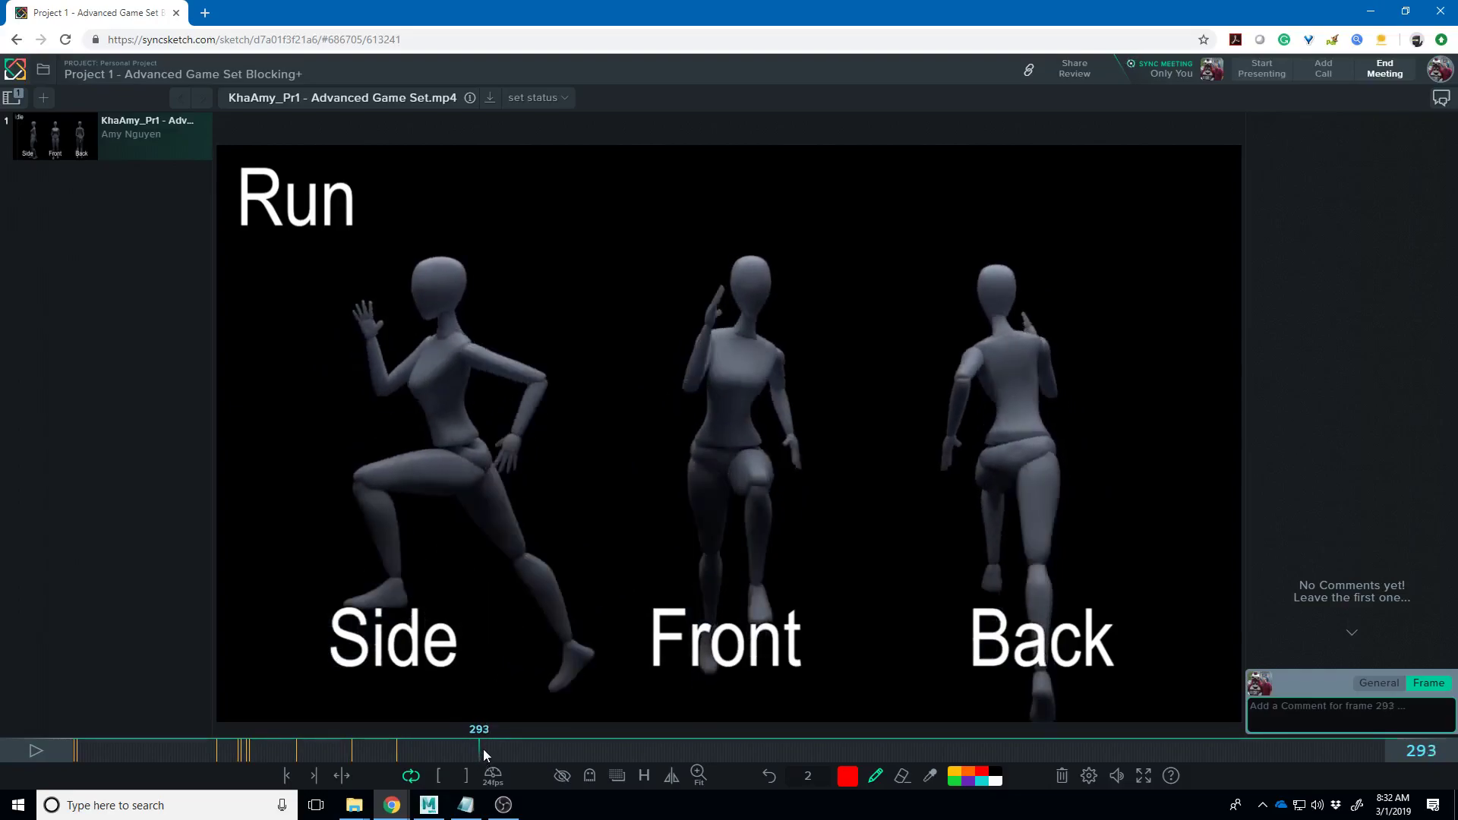
{"action": "left_click_drag", "start_coordinate": [687, 364], "coordinate": [787, 393]}
{"action": "left_click_drag", "start_coordinate": [691, 410], "coordinate": [781, 418]}
- Draw motion arcs above the Back figure, through its hips and over the Side figure's head, then play
{"action": "mouse_move", "coordinate": [801, 208]}
{"action": "left_mouse_down"}
{"action": "mouse_move", "coordinate": [903, 236]}
{"action": "mouse_move", "coordinate": [955, 217]}
{"action": "mouse_move", "coordinate": [1013, 156]}
{"action": "mouse_move", "coordinate": [1066, 139]}
{"action": "mouse_move", "coordinate": [1147, 196]}
{"action": "mouse_move", "coordinate": [1173, 256]}
{"action": "left_mouse_up"}
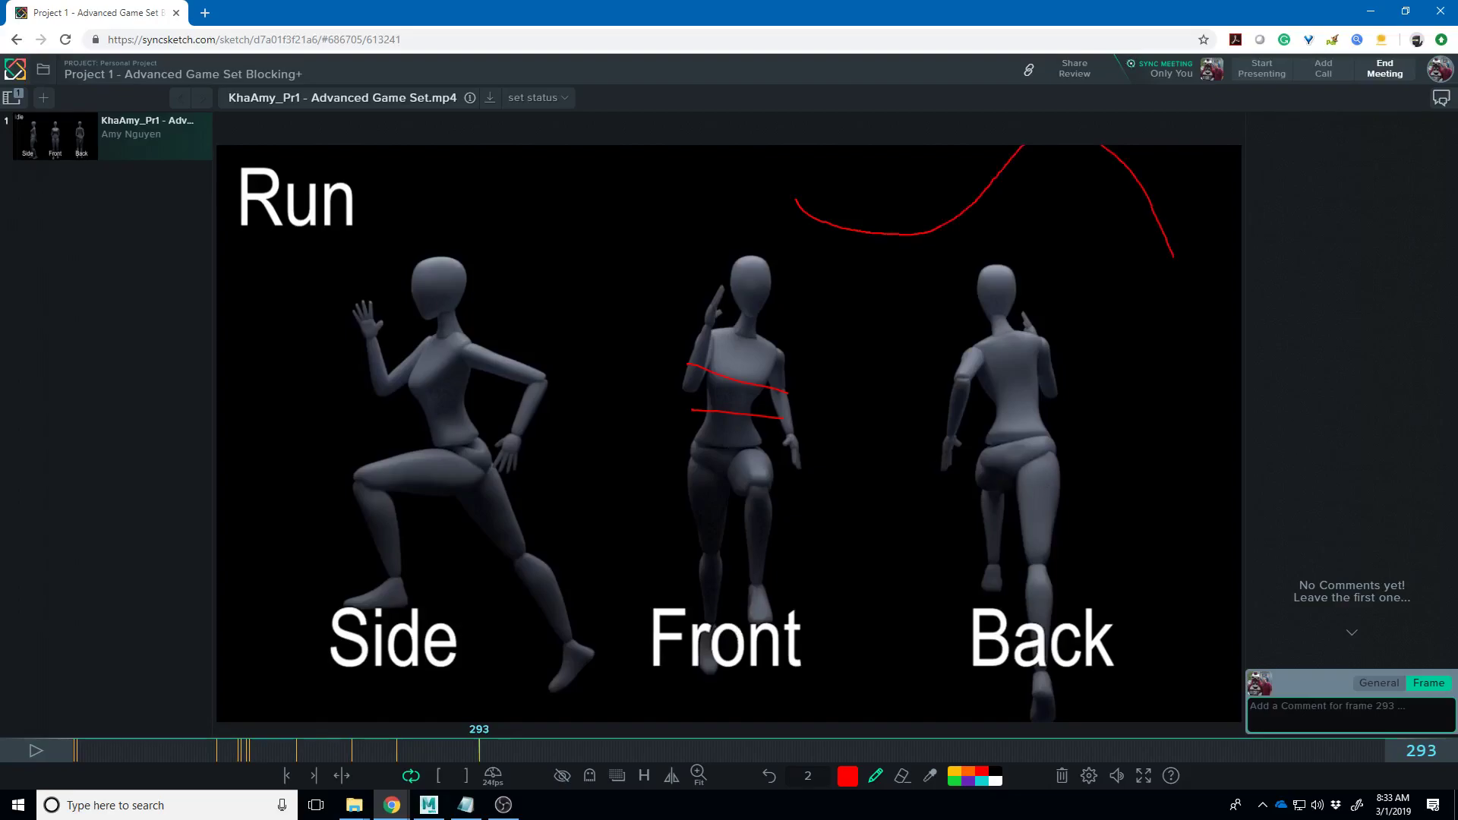
{"action": "mouse_move", "coordinate": [816, 431]}
{"action": "left_mouse_down"}
{"action": "mouse_move", "coordinate": [917, 403]}
{"action": "mouse_move", "coordinate": [950, 418]}
{"action": "mouse_move", "coordinate": [1022, 514]}
{"action": "mouse_move", "coordinate": [1065, 534]}
{"action": "mouse_move", "coordinate": [1123, 530]}
{"action": "mouse_move", "coordinate": [1201, 384]}
{"action": "left_mouse_up"}
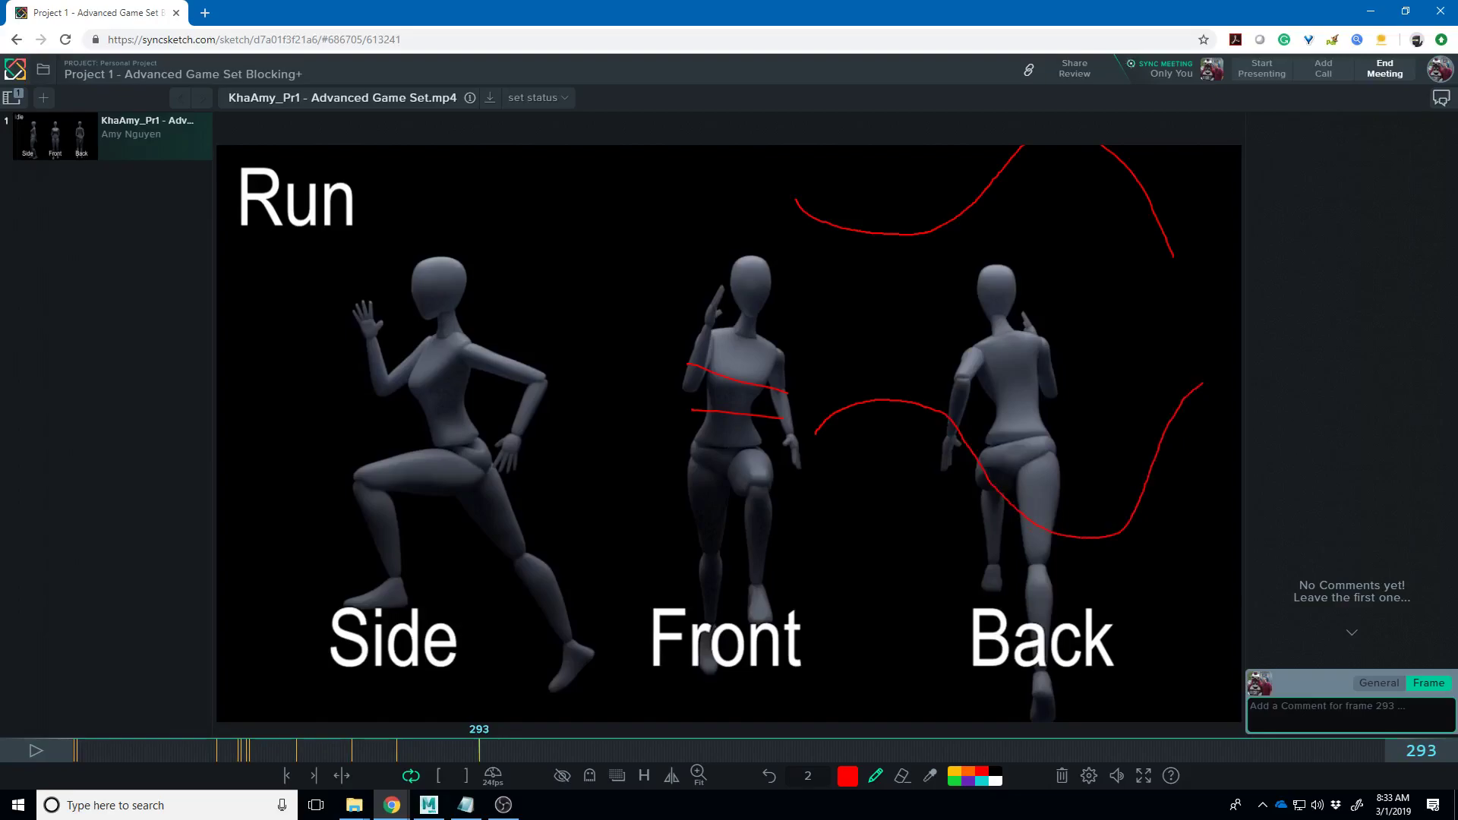
{"action": "mouse_move", "coordinate": [334, 311]}
{"action": "left_mouse_down"}
{"action": "mouse_move", "coordinate": [419, 211]}
{"action": "mouse_move", "coordinate": [626, 290]}
{"action": "mouse_move", "coordinate": [677, 235]}
{"action": "left_mouse_up"}
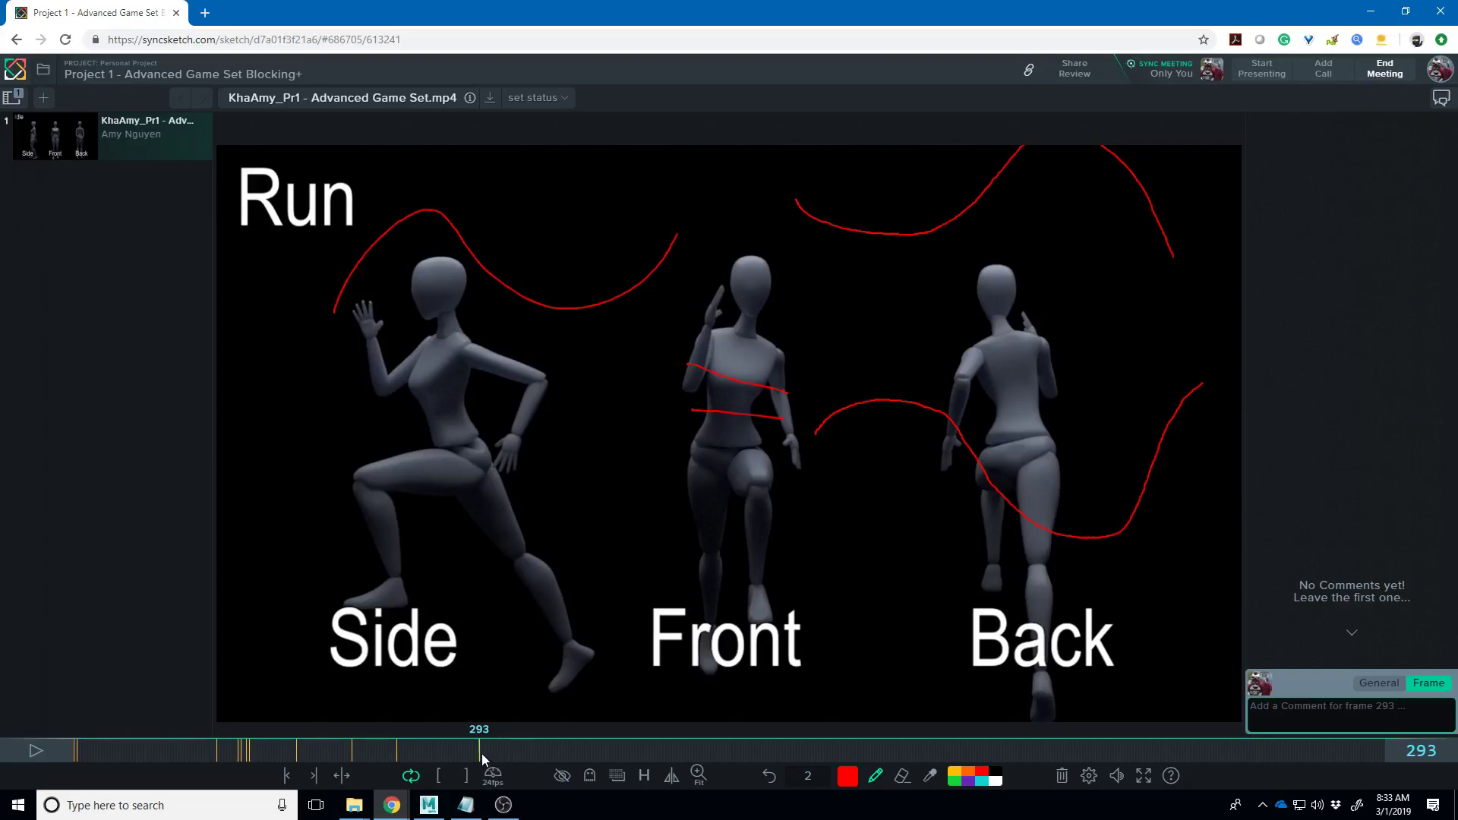
{"action": "left_click", "coordinate": [36, 748]}
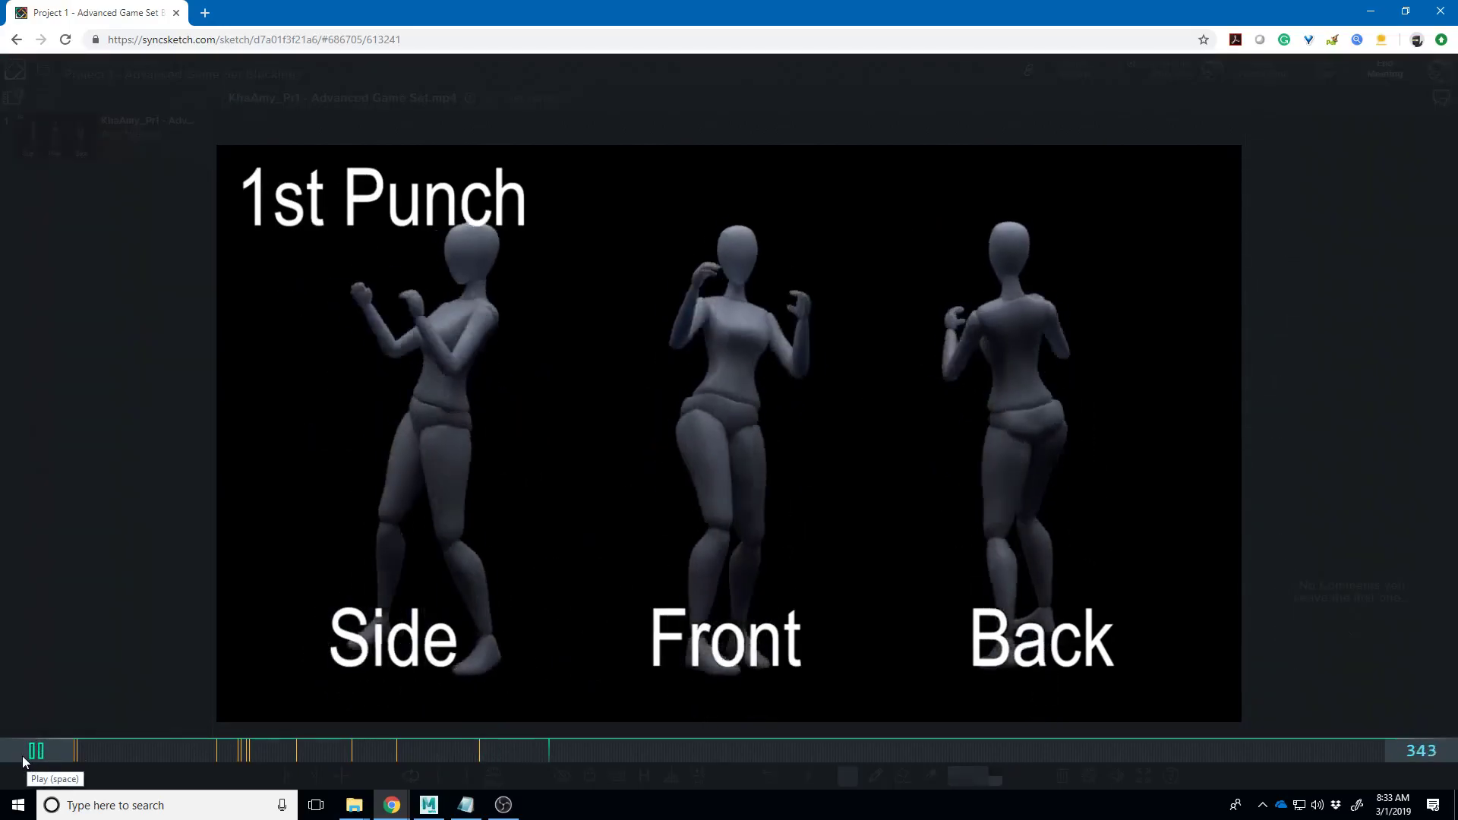
- Replay the Run section, pausing and restarting it from frame 265
{"action": "left_click", "coordinate": [430, 751]}
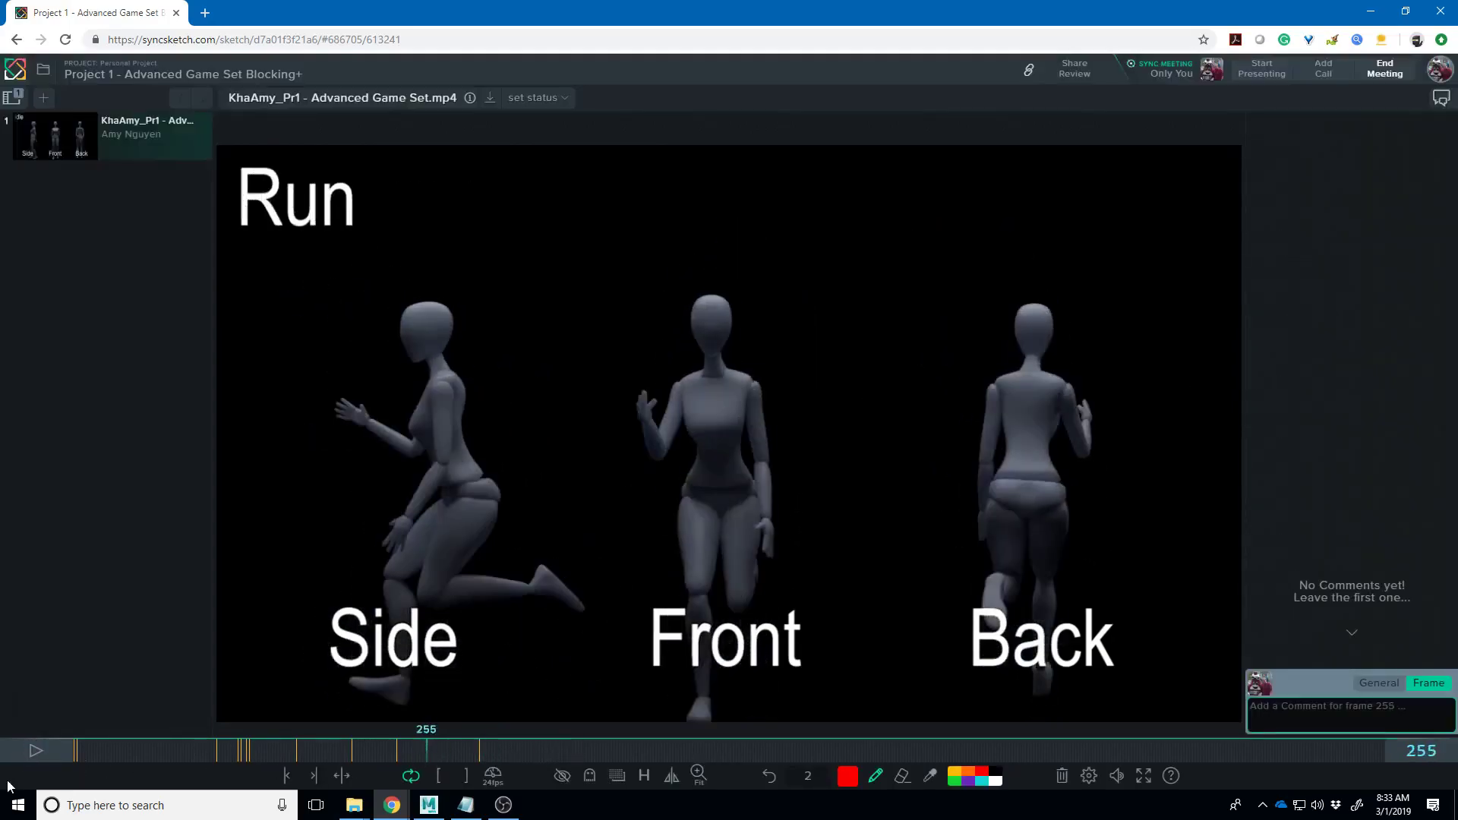
{"action": "left_click", "coordinate": [37, 750]}
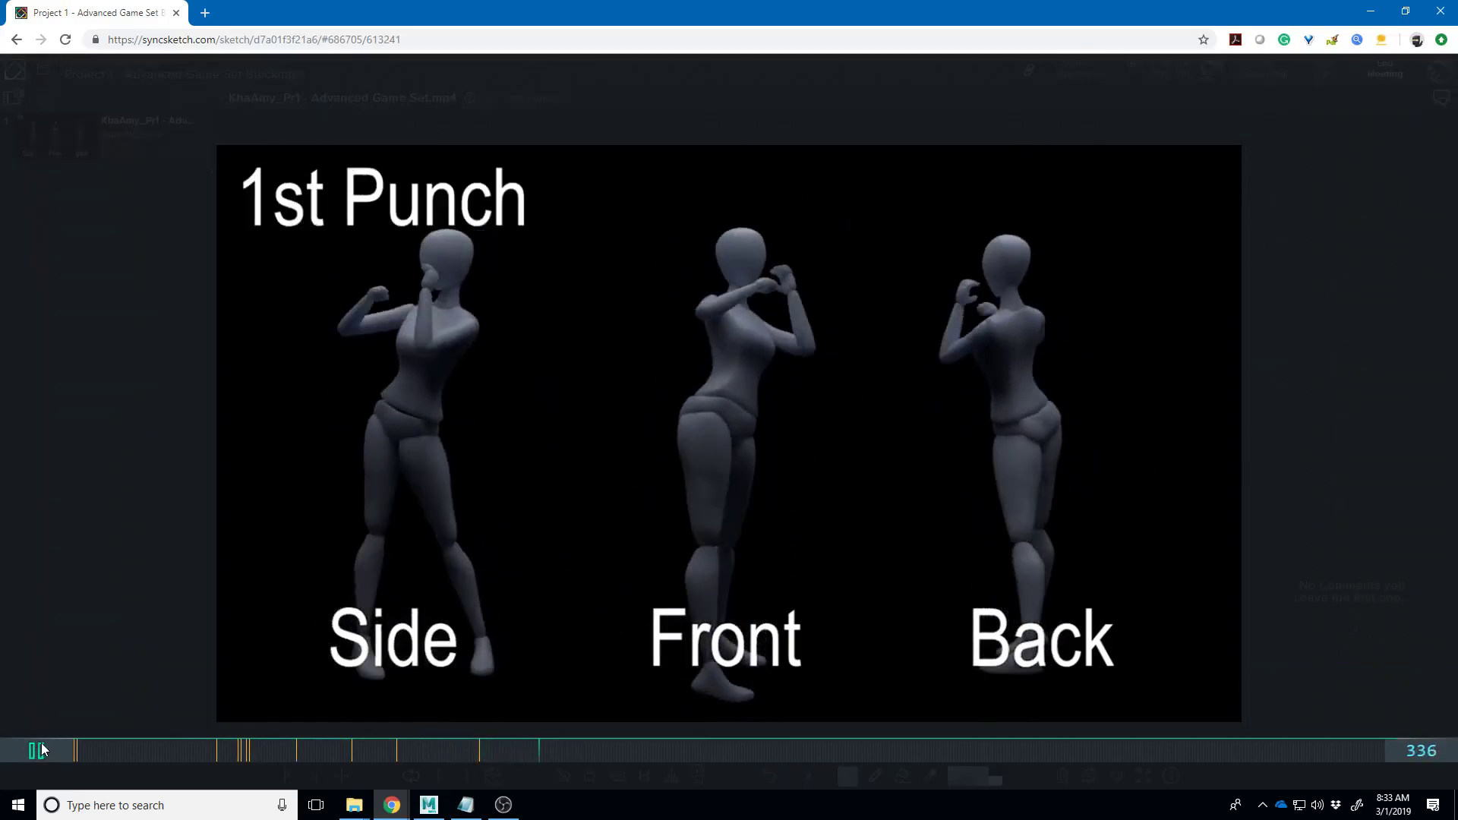
{"action": "key", "text": "space"}
{"action": "left_click", "coordinate": [441, 754]}
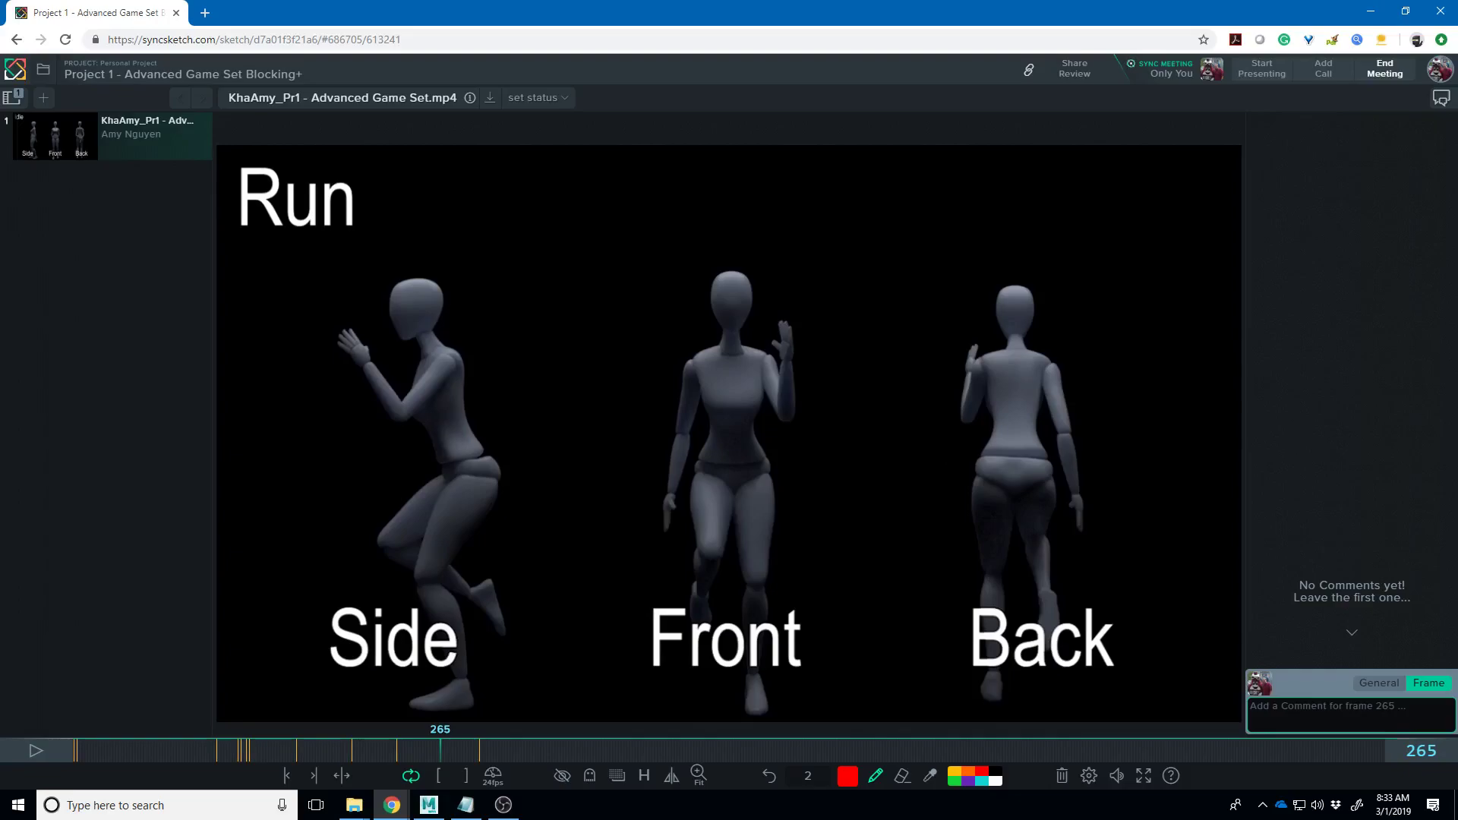
{"action": "left_click", "coordinate": [39, 744]}
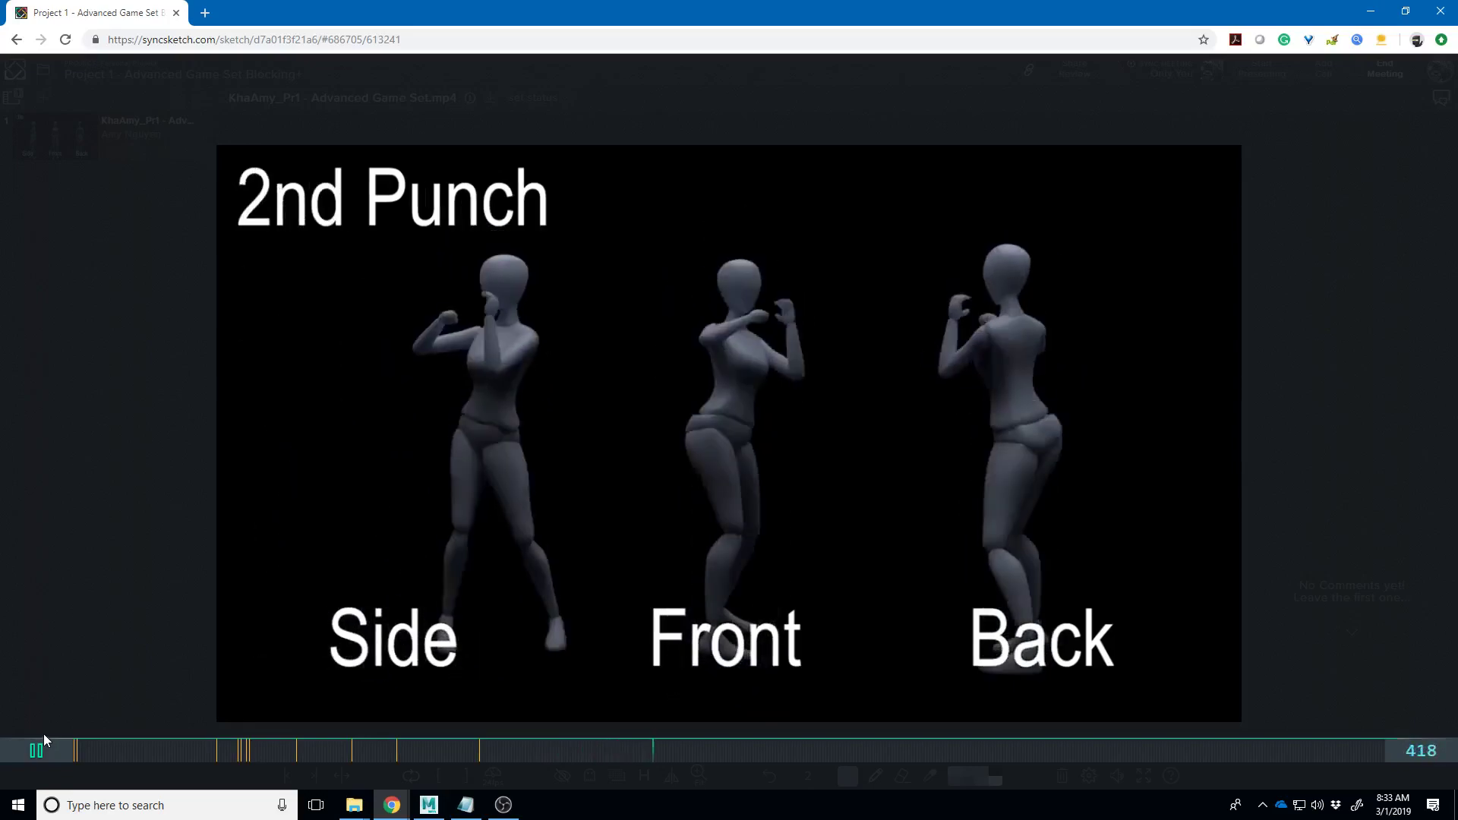
- Play on from frame 356, then pause and return to frame 331 in 1st Punch
{"action": "left_click", "coordinate": [567, 752]}
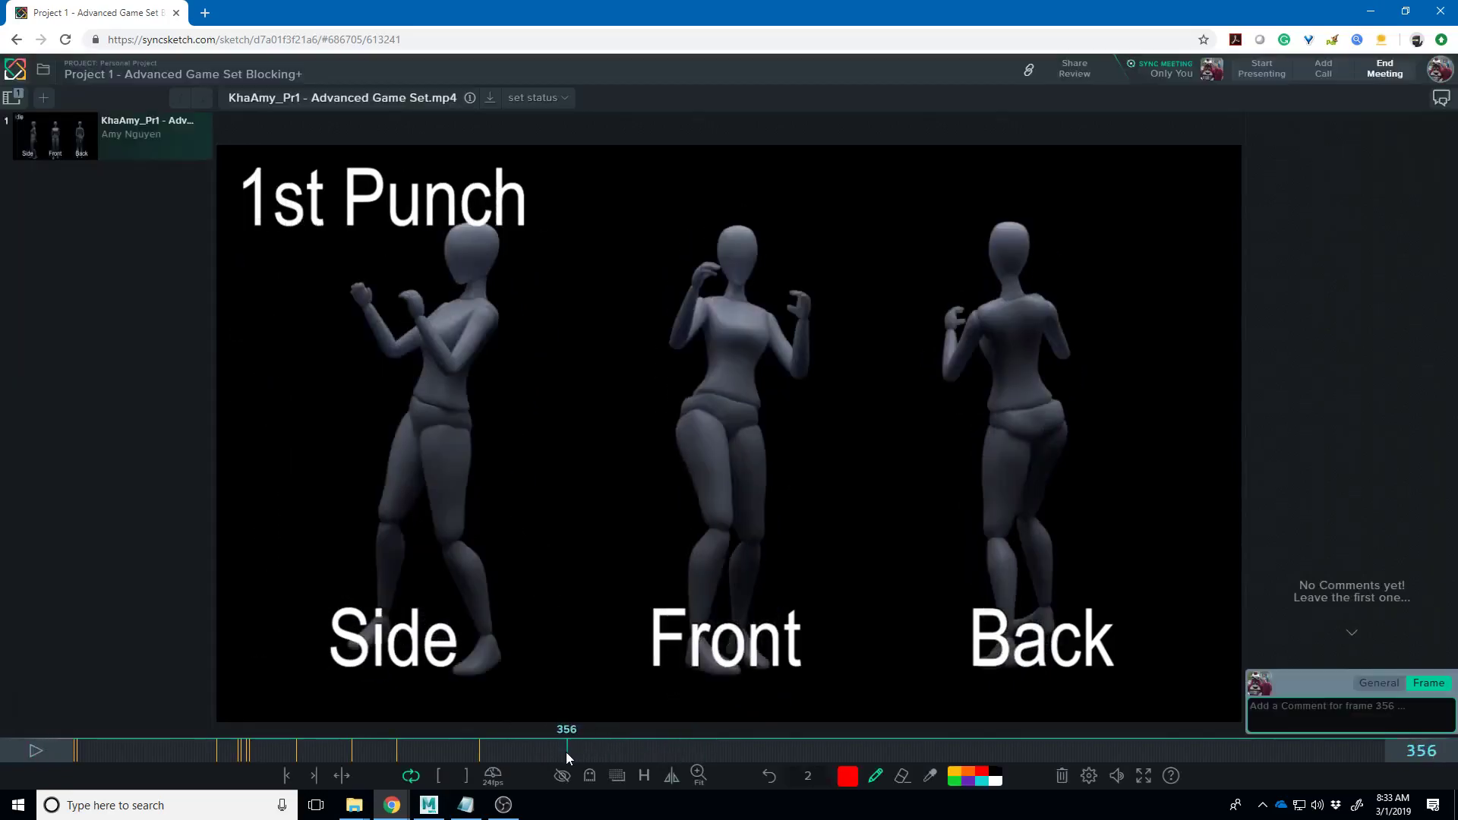
{"action": "left_click", "coordinate": [35, 750]}
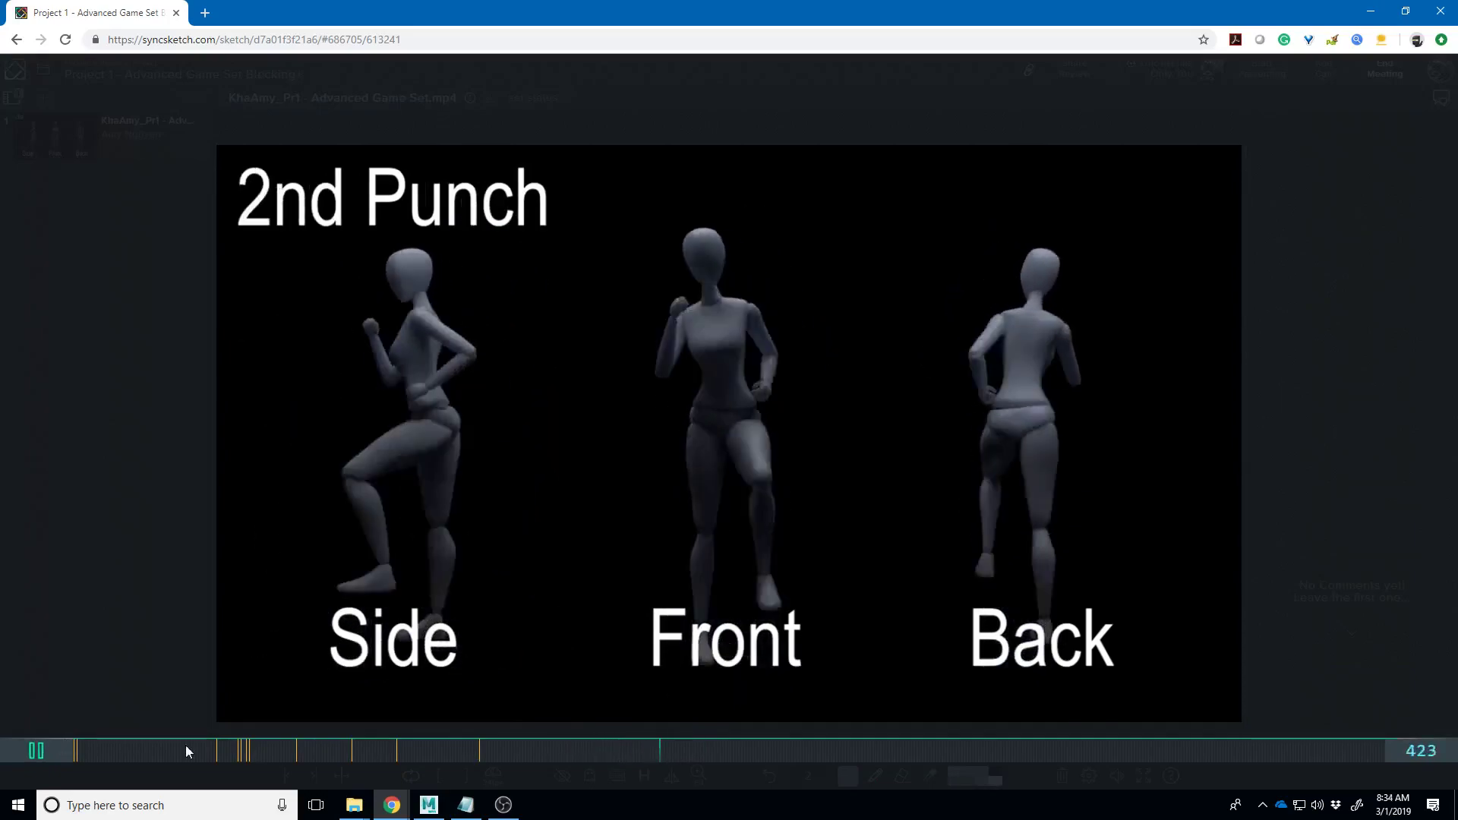
{"action": "key", "text": "space"}
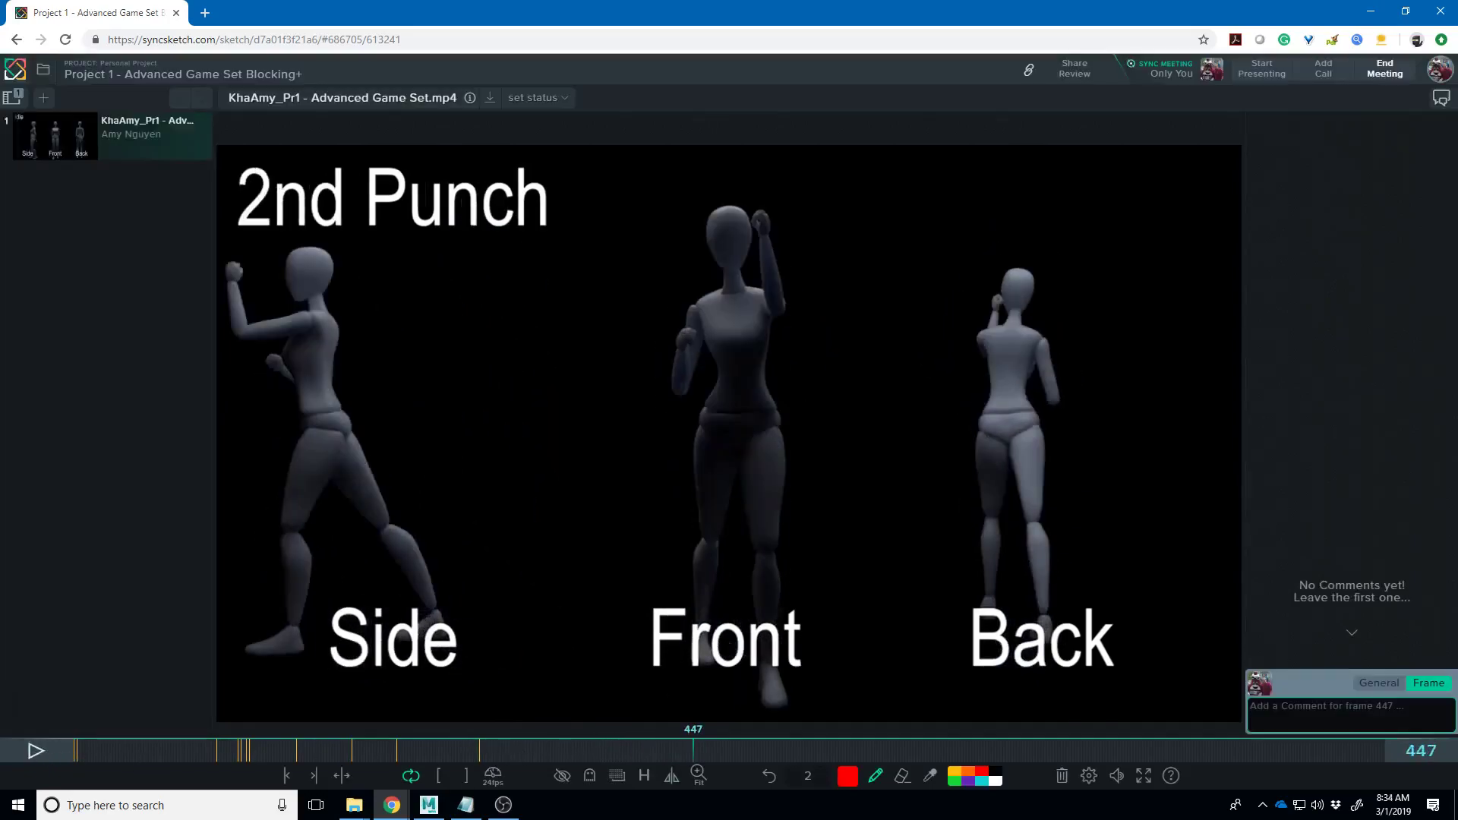
{"action": "left_click", "coordinate": [512, 750]}
{"action": "left_click_drag", "start_coordinate": [511, 750], "coordinate": [535, 758]}
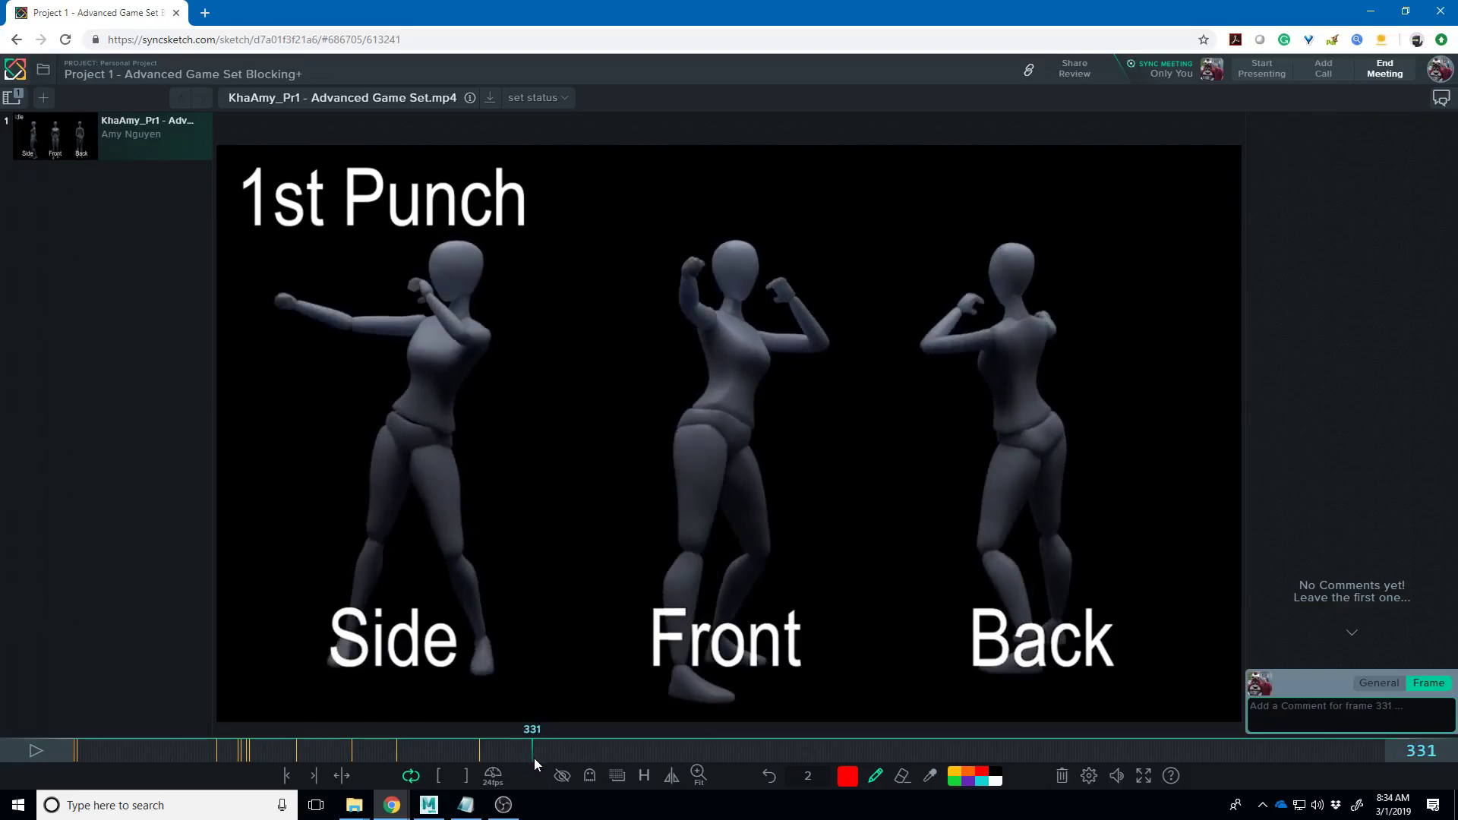
- Draw red strokes over the Side figure's punching arm, shoulder and chest on frame 331
{"action": "left_click_drag", "start_coordinate": [531, 758], "coordinate": [526, 757]}
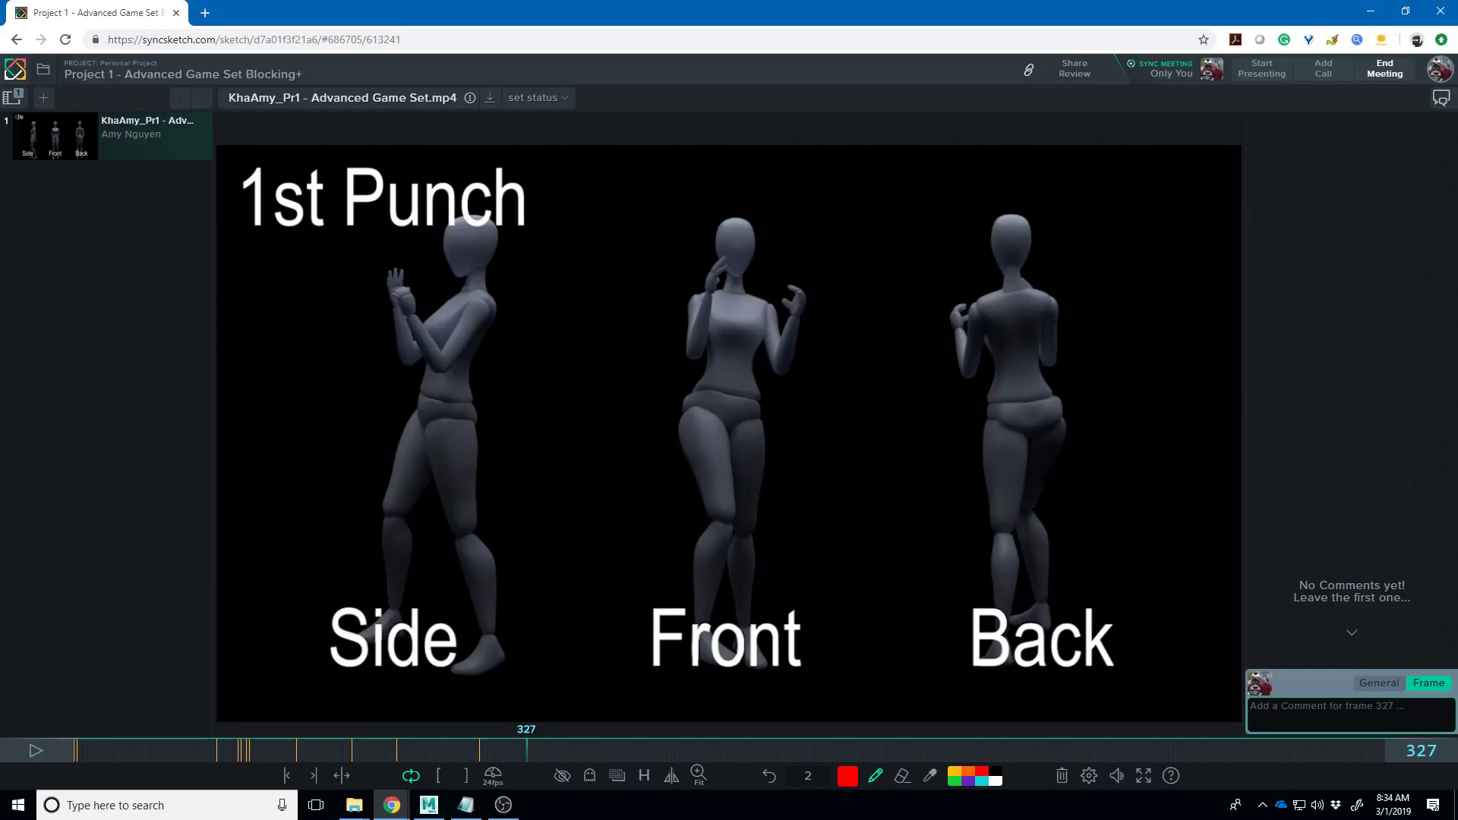
{"action": "mouse_move", "coordinate": [448, 312]}
{"action": "left_mouse_down"}
{"action": "mouse_move", "coordinate": [402, 334]}
{"action": "mouse_move", "coordinate": [457, 258]}
{"action": "mouse_move", "coordinate": [446, 250]}
{"action": "mouse_move", "coordinate": [445, 267]}
{"action": "left_mouse_up"}
{"action": "key", "text": "Right"}
{"action": "key", "text": "Right"}
{"action": "key", "text": "Right"}
{"action": "key", "text": "Right"}
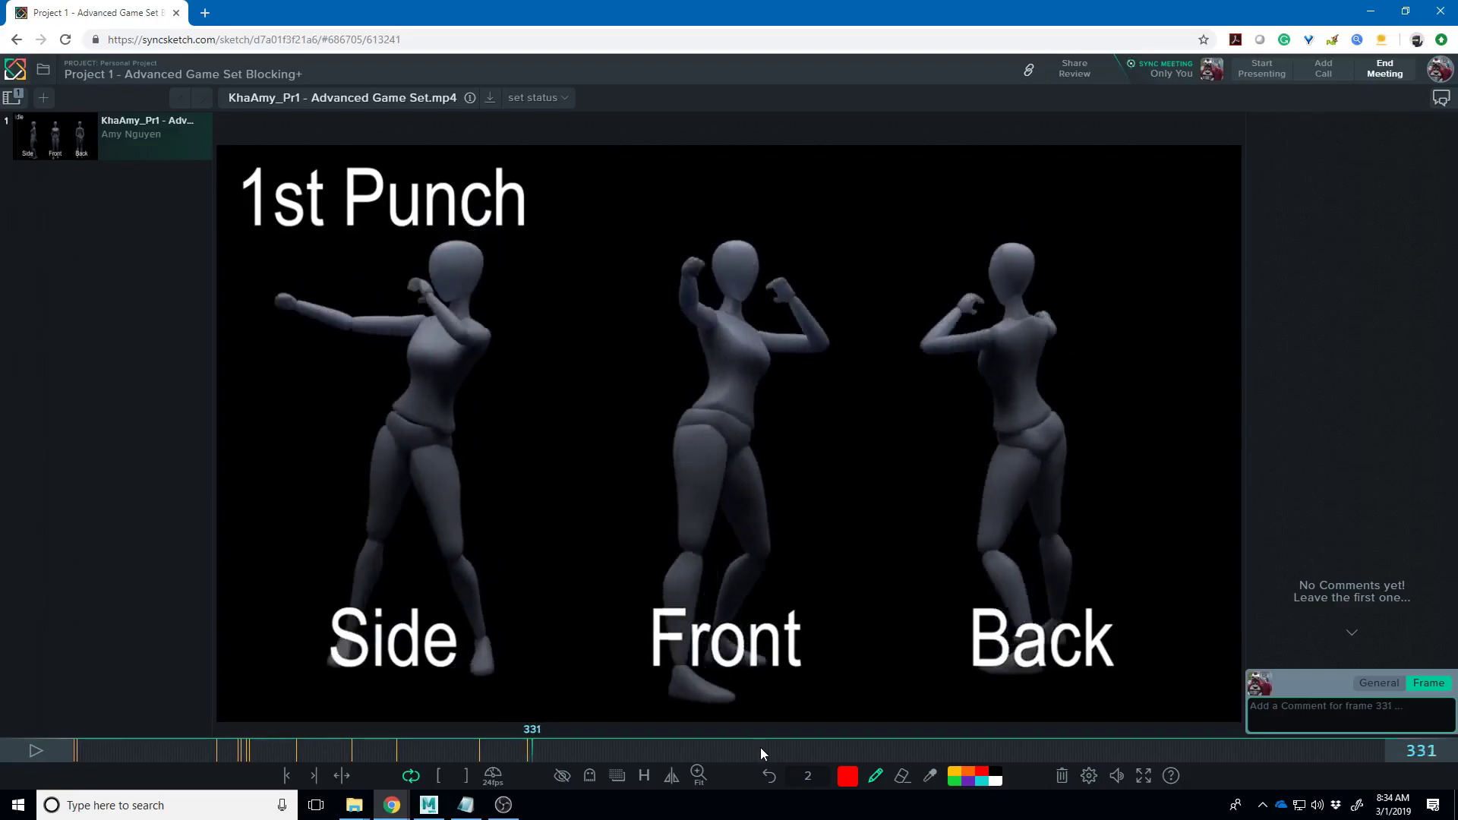
{"action": "mouse_move", "coordinate": [266, 306]}
{"action": "left_mouse_down"}
{"action": "mouse_move", "coordinate": [437, 322]}
{"action": "mouse_move", "coordinate": [251, 296]}
{"action": "mouse_move", "coordinate": [273, 315]}
{"action": "mouse_move", "coordinate": [270, 303]}
{"action": "left_mouse_up"}
{"action": "mouse_move", "coordinate": [432, 323]}
{"action": "left_mouse_down"}
{"action": "mouse_move", "coordinate": [438, 307]}
{"action": "mouse_move", "coordinate": [409, 319]}
{"action": "mouse_move", "coordinate": [417, 302]}
{"action": "left_mouse_up"}
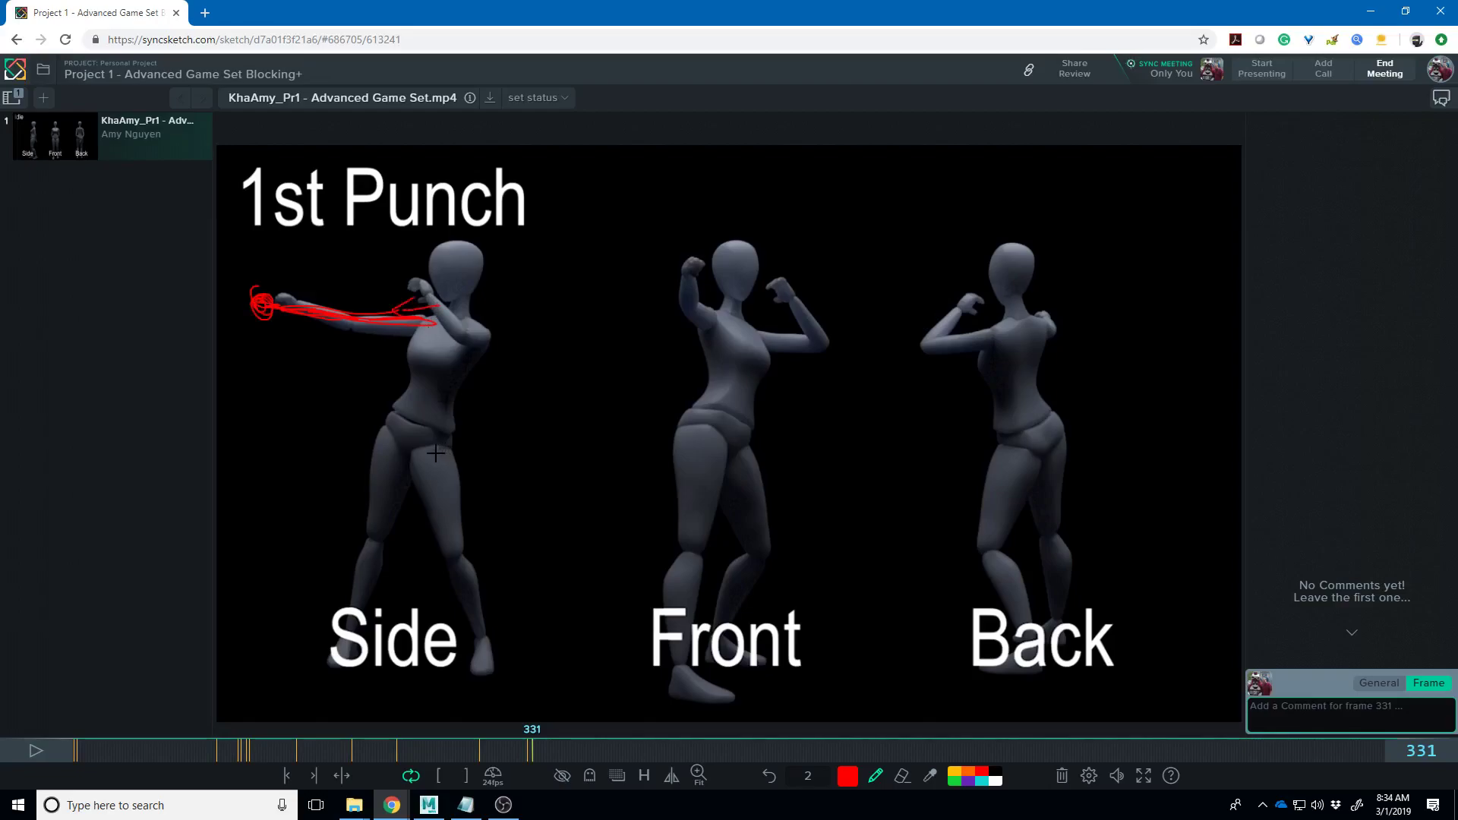
{"action": "mouse_move", "coordinate": [483, 328]}
{"action": "left_mouse_down"}
{"action": "mouse_move", "coordinate": [497, 368]}
{"action": "mouse_move", "coordinate": [448, 334]}
{"action": "mouse_move", "coordinate": [450, 317]}
{"action": "mouse_move", "coordinate": [437, 337]}
{"action": "mouse_move", "coordinate": [479, 331]}
{"action": "mouse_move", "coordinate": [467, 297]}
{"action": "mouse_move", "coordinate": [425, 331]}
{"action": "left_mouse_up"}
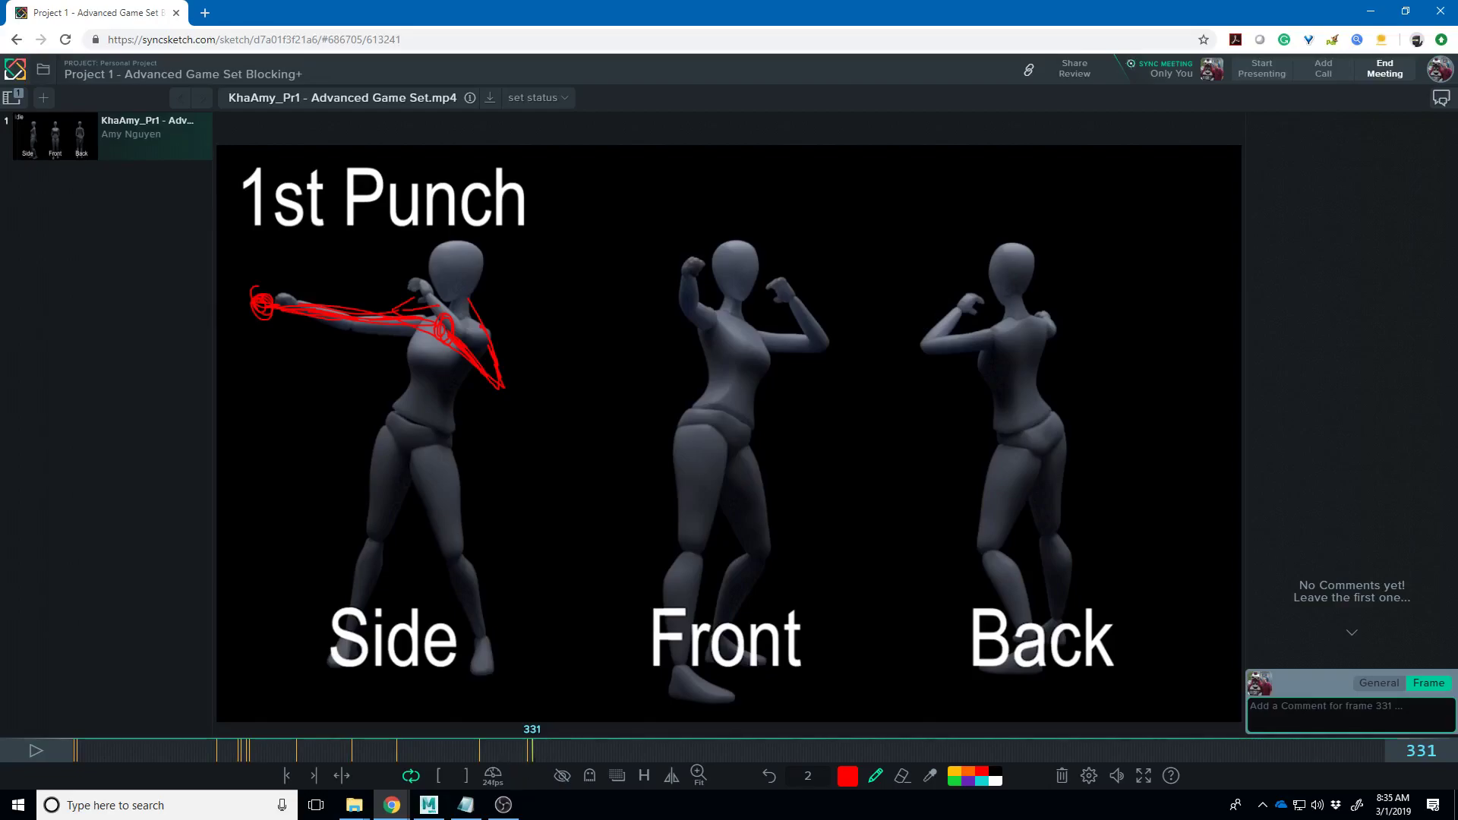
- Step back through frames 327–330 and circle the Side figure's raised fist on frame 330
{"action": "key", "text": "Left"}
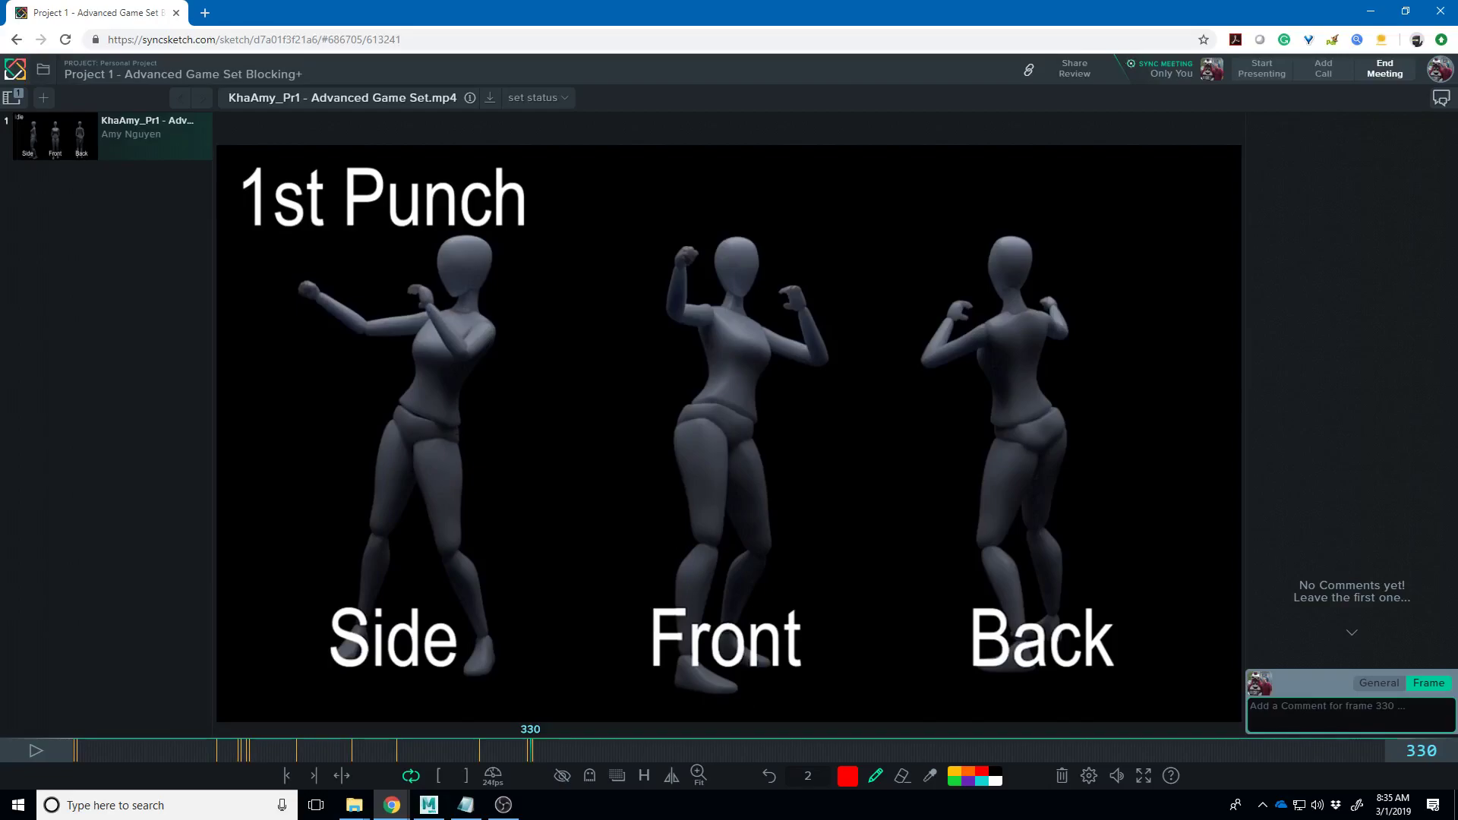
{"action": "key", "text": "Left"}
{"action": "key", "text": "Left"}
{"action": "key", "text": "Left"}
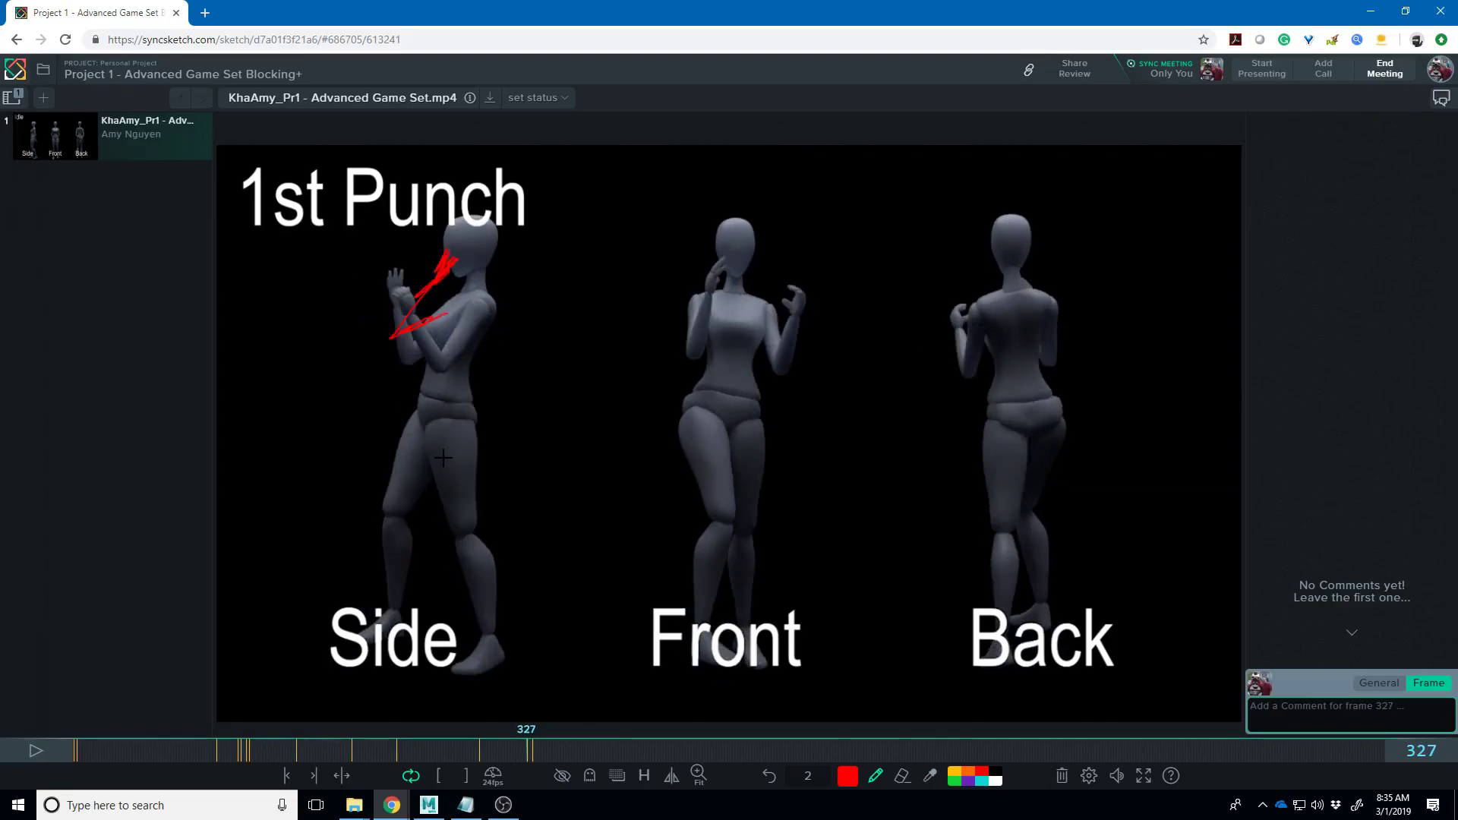
{"action": "key", "text": "Right"}
{"action": "key", "text": "Right"}
{"action": "key", "text": "Right"}
{"action": "key", "text": "Right"}
{"action": "key", "text": "Left"}
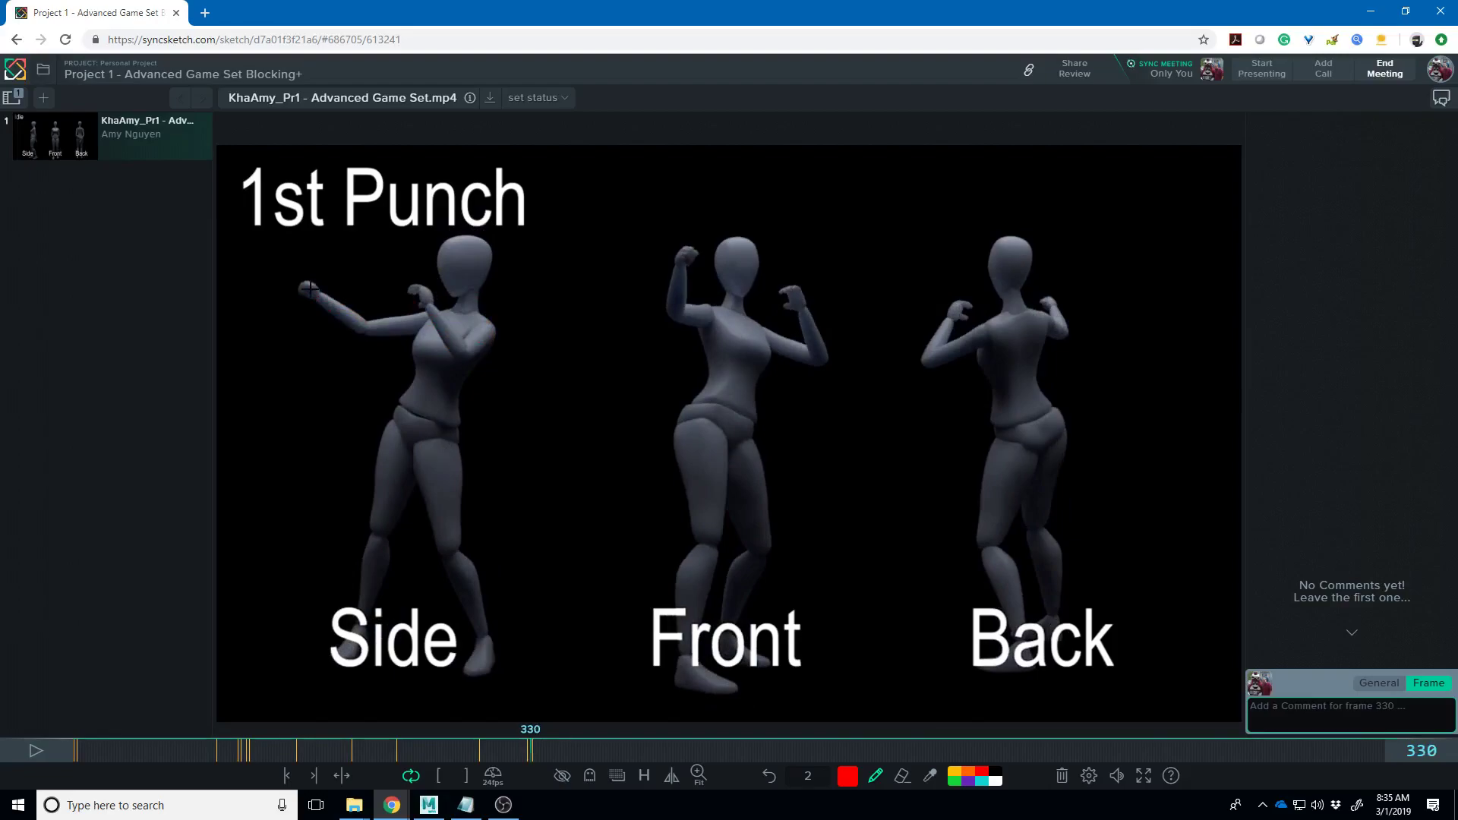
{"action": "left_click_drag", "start_coordinate": [307, 279], "coordinate": [309, 281]}
- Circle the fist again on frame 328, step to frame 327 and hide the drawovers
{"action": "key", "text": "Left"}
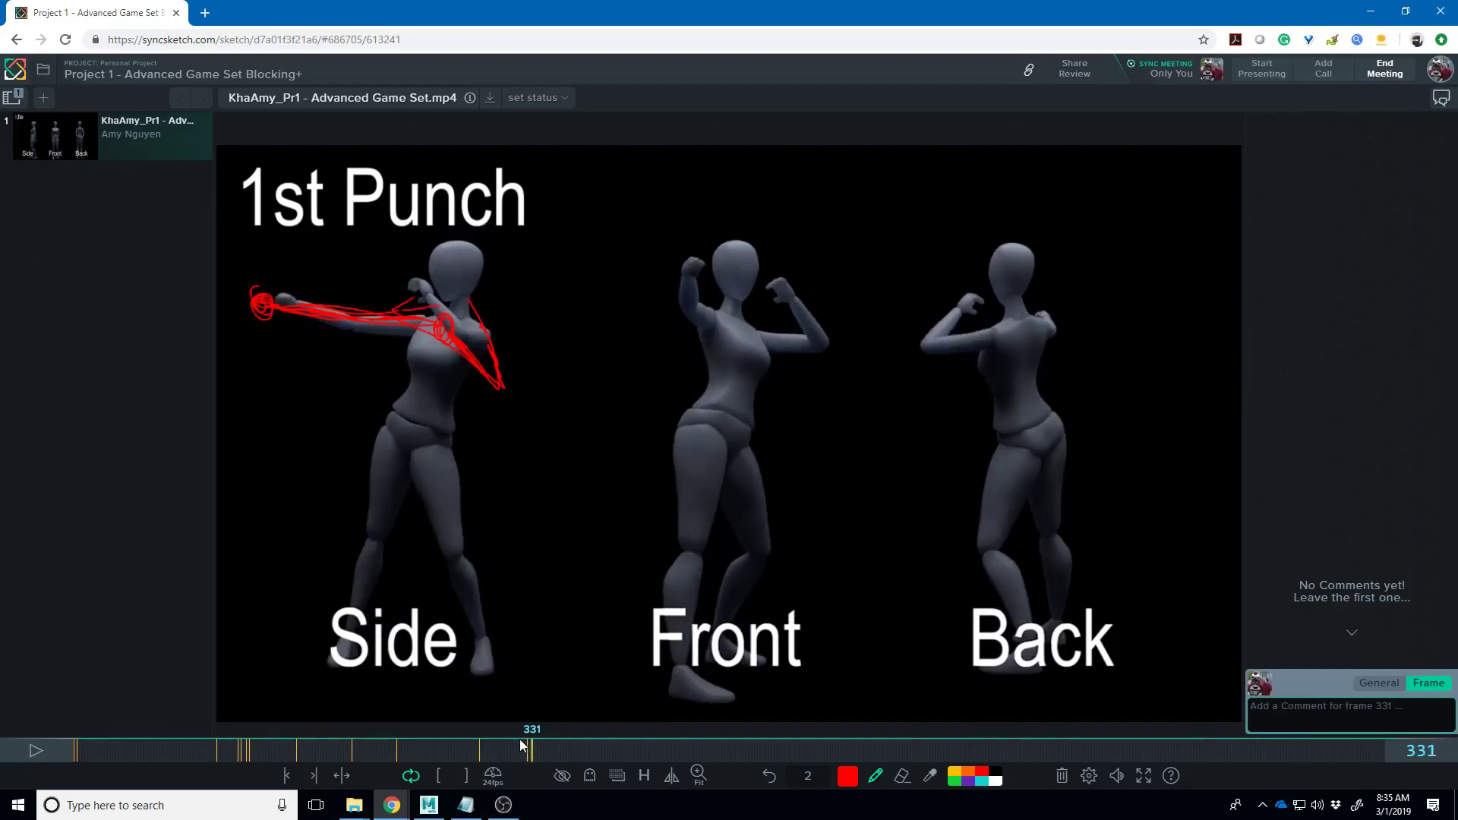
{"action": "key", "text": "Right"}
{"action": "key", "text": "Left"}
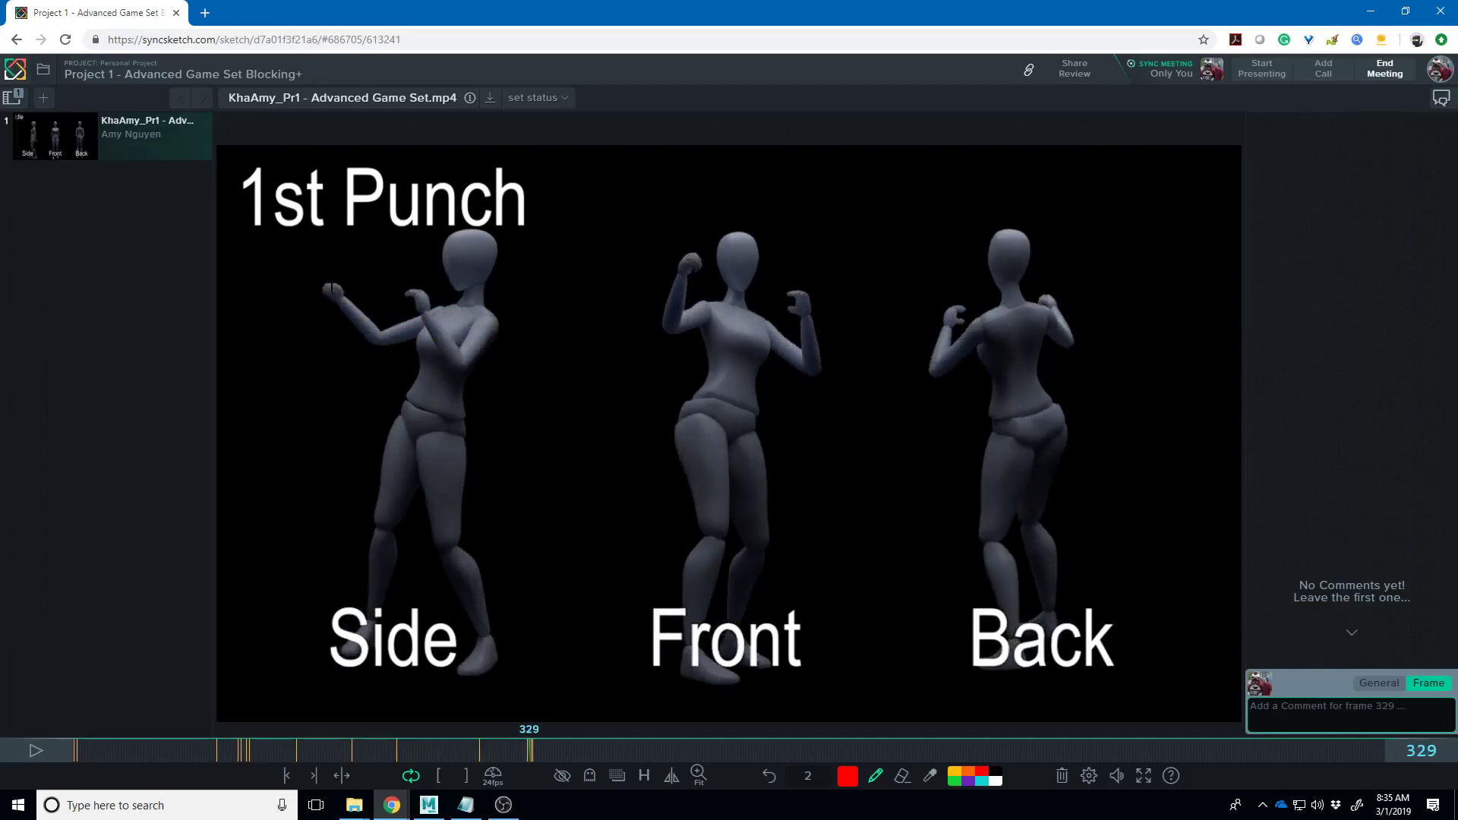
{"action": "key", "text": "Left"}
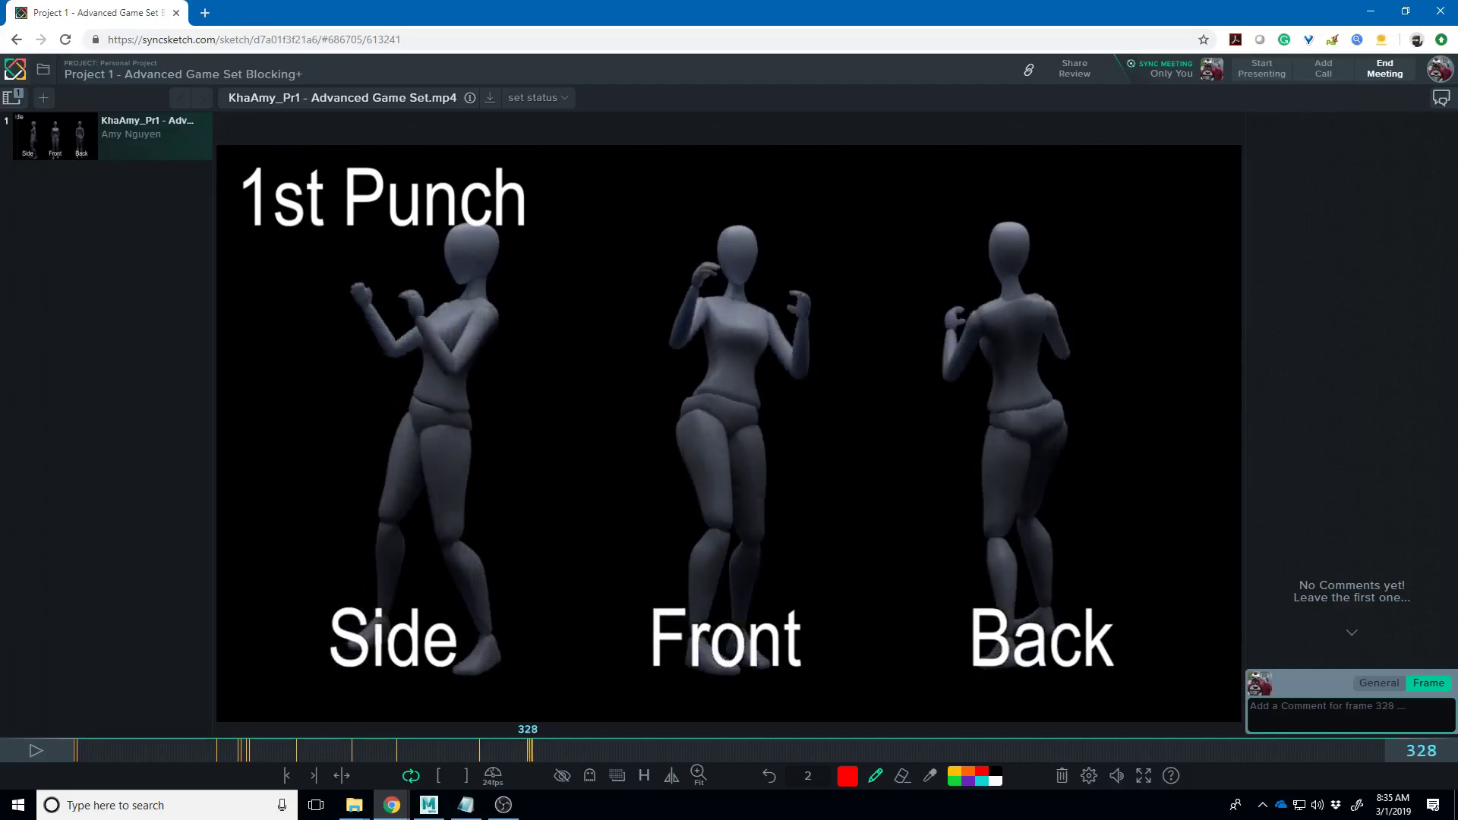
{"action": "left_click_drag", "start_coordinate": [360, 288], "coordinate": [395, 280]}
{"action": "key", "text": "Left"}
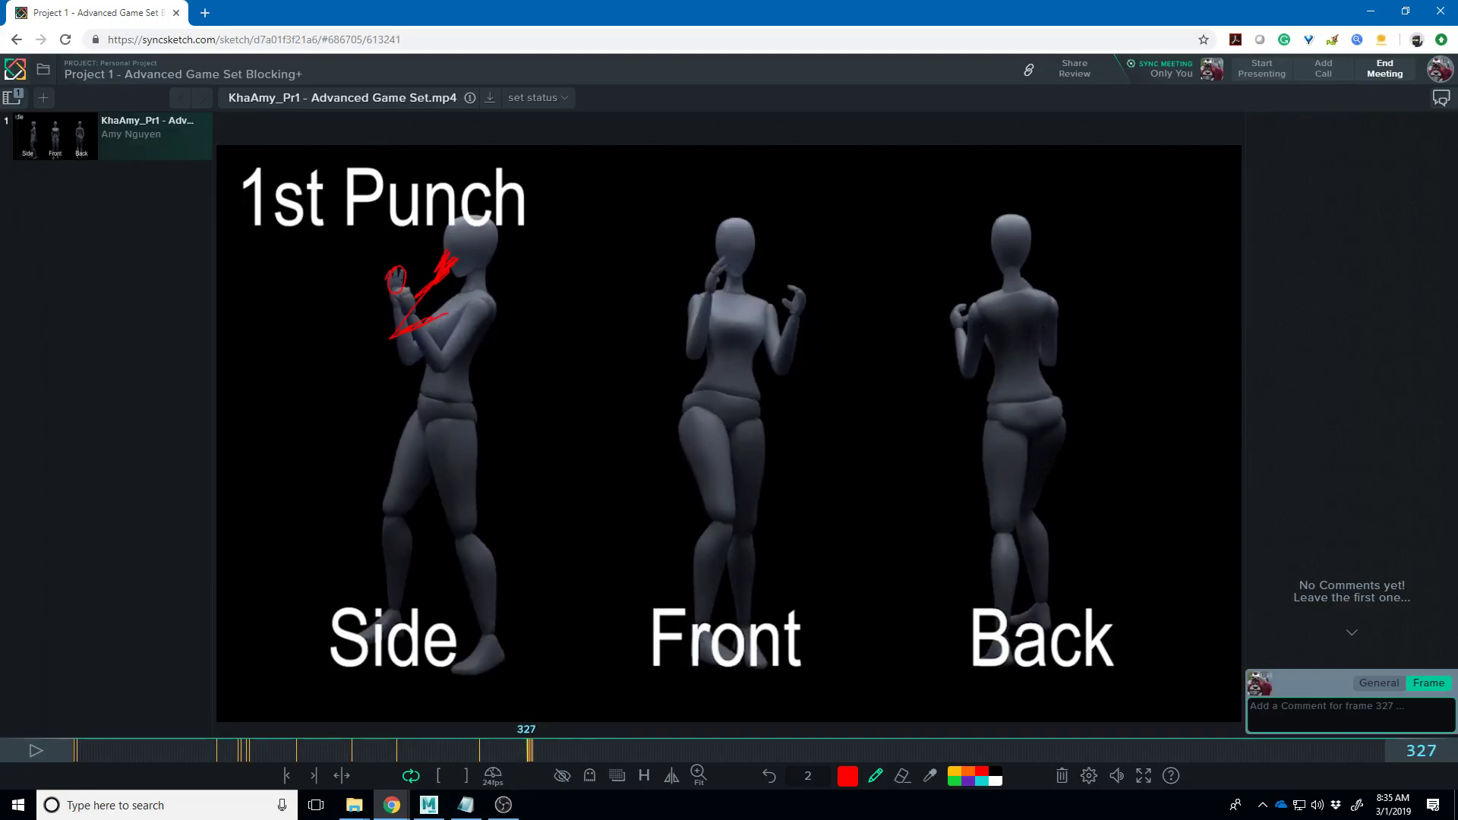
{"action": "left_click", "coordinate": [562, 776]}
- Show the drawovers again and turn on onion-skin ghosting with two frames before and after
{"action": "left_click", "coordinate": [562, 777]}
{"action": "left_click", "coordinate": [589, 775]}
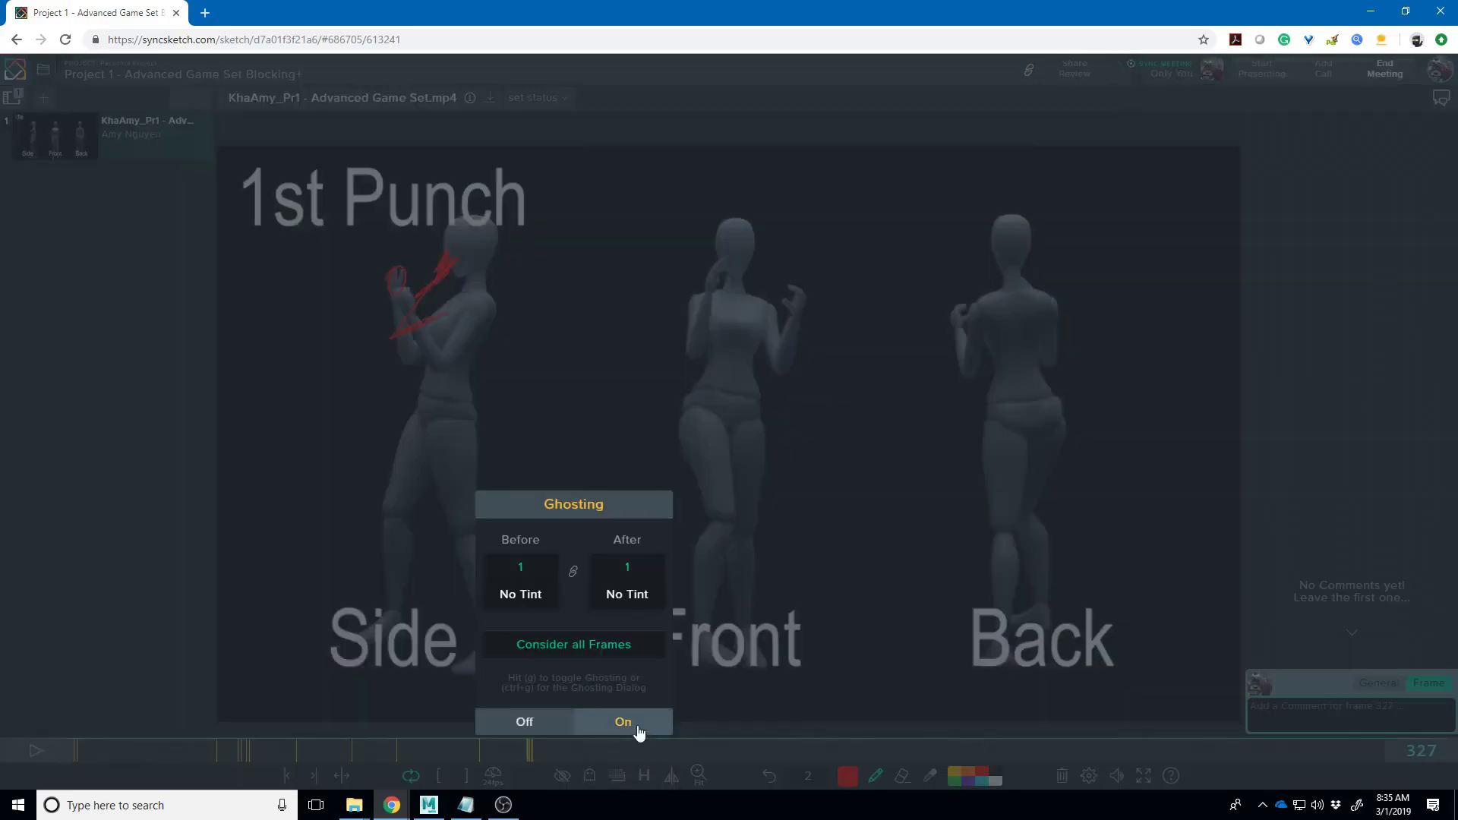
{"action": "left_click_drag", "start_coordinate": [633, 571], "coordinate": [643, 571]}
{"action": "left_click", "coordinate": [622, 721]}
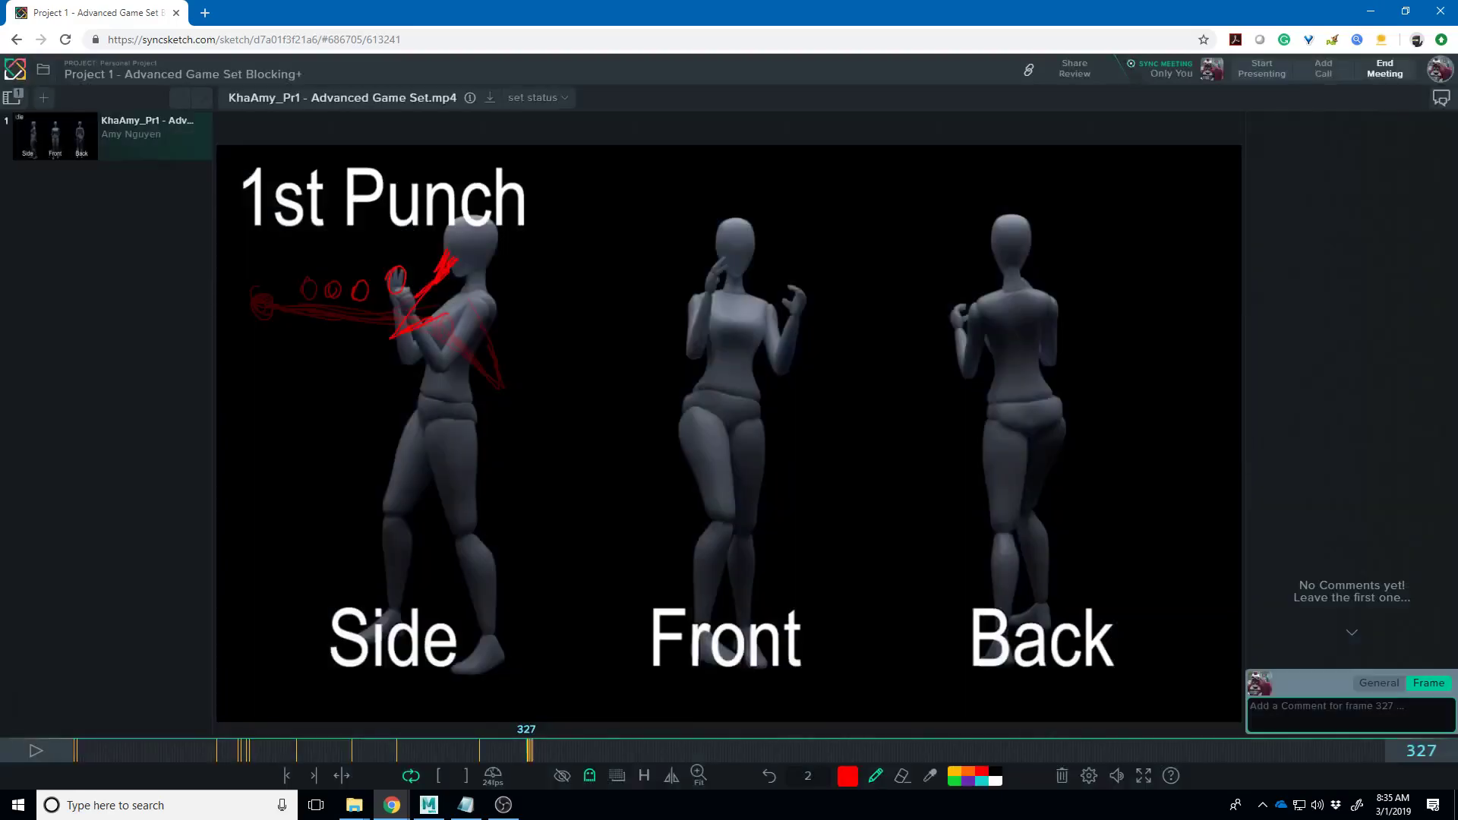
- Draw a red arc and loops tracing the fist's path above the Side figure, then play
{"action": "mouse_move", "coordinate": [394, 266]}
{"action": "left_mouse_down"}
{"action": "mouse_move", "coordinate": [359, 278]}
{"action": "mouse_move", "coordinate": [354, 261]}
{"action": "mouse_move", "coordinate": [332, 280]}
{"action": "mouse_move", "coordinate": [277, 259]}
{"action": "mouse_move", "coordinate": [260, 301]}
{"action": "left_mouse_up"}
{"action": "left_click_drag", "start_coordinate": [429, 220], "coordinate": [349, 219]}
{"action": "mouse_move", "coordinate": [253, 226]}
{"action": "left_mouse_down"}
{"action": "mouse_move", "coordinate": [293, 183]}
{"action": "mouse_move", "coordinate": [334, 194]}
{"action": "mouse_move", "coordinate": [351, 222]}
{"action": "left_mouse_up"}
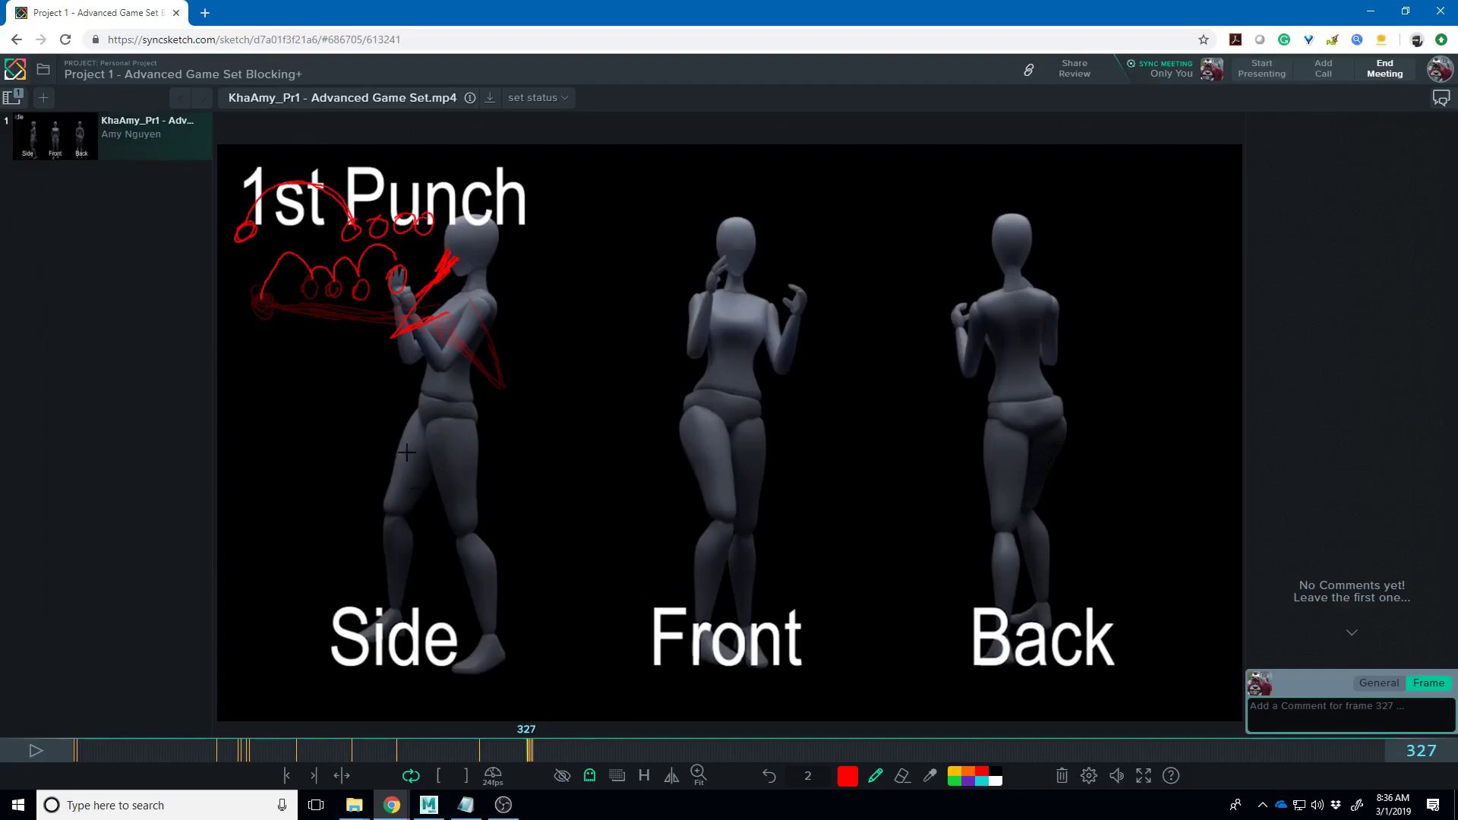
{"action": "left_click", "coordinate": [38, 750]}
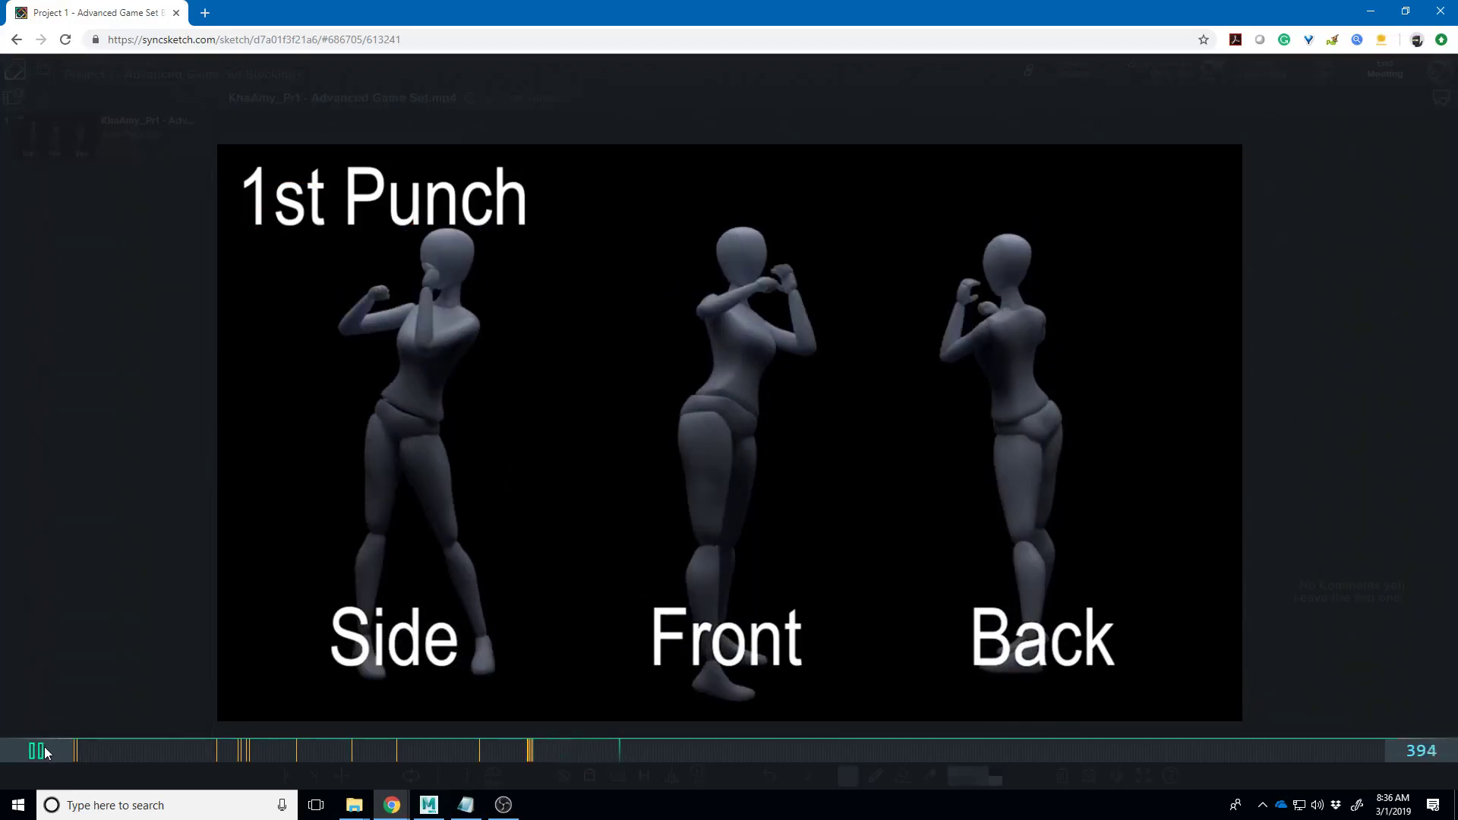
- Pause at frame 430, then step with the arrow keys through the punch frames to frame 408
{"action": "left_click", "coordinate": [41, 751]}
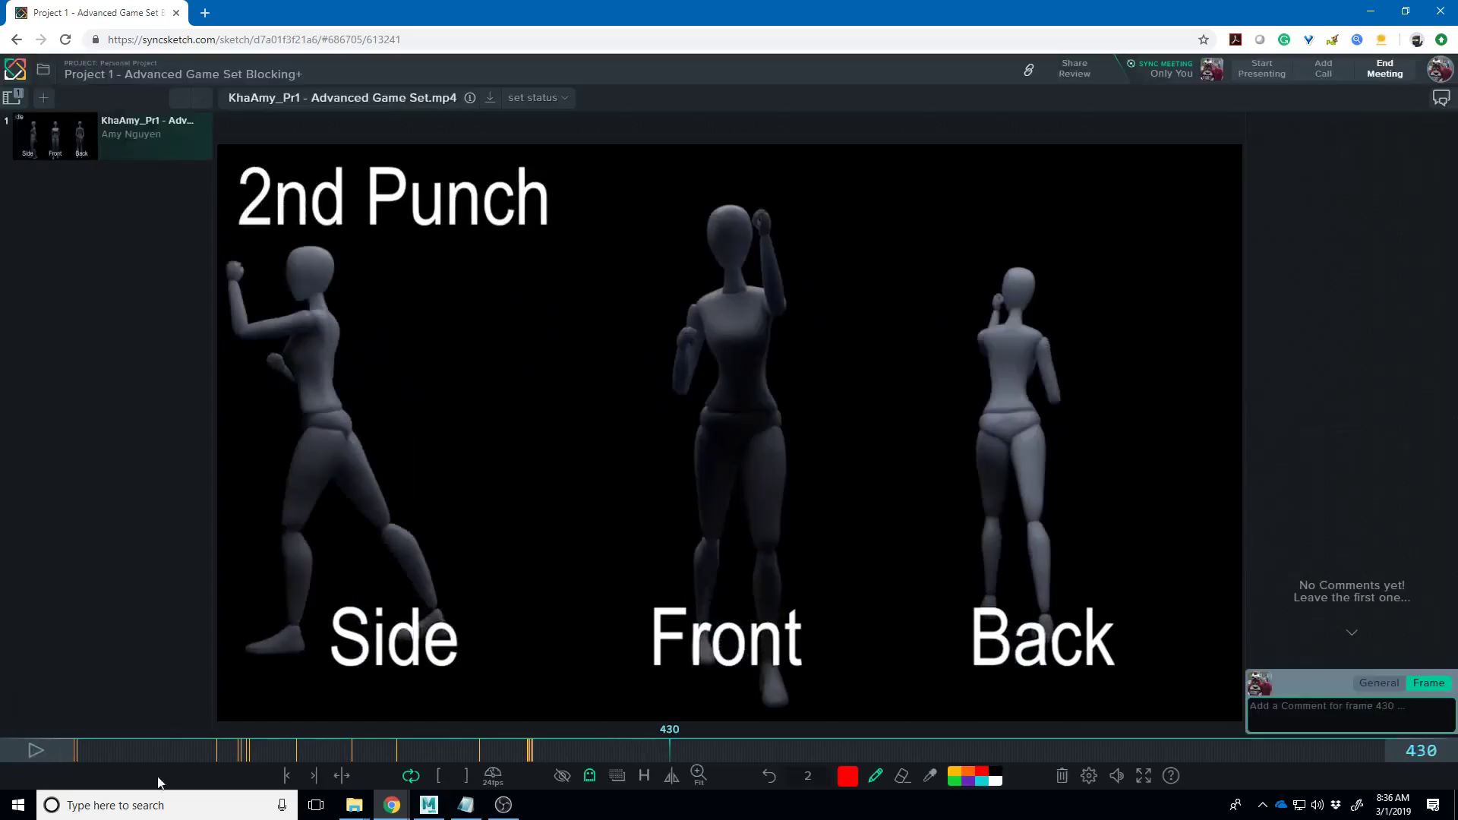
{"action": "left_click", "coordinate": [665, 740]}
{"action": "key", "text": "Left"}
{"action": "key", "text": "Left"}
{"action": "key", "text": "Left"}
{"action": "key", "text": "Left"}
{"action": "key", "text": "Up"}
{"action": "key", "text": "Right"}
{"action": "key", "text": "Right"}
{"action": "key", "text": "Right"}
{"action": "key", "text": "Right"}
{"action": "key", "text": "Right"}
{"action": "key", "text": "Right"}
{"action": "key", "text": "Right"}
{"action": "key", "text": "Right"}
{"action": "key", "text": "Right"}
{"action": "key", "text": "Right"}
{"action": "key", "text": "Right"}
{"action": "key", "text": "Right"}
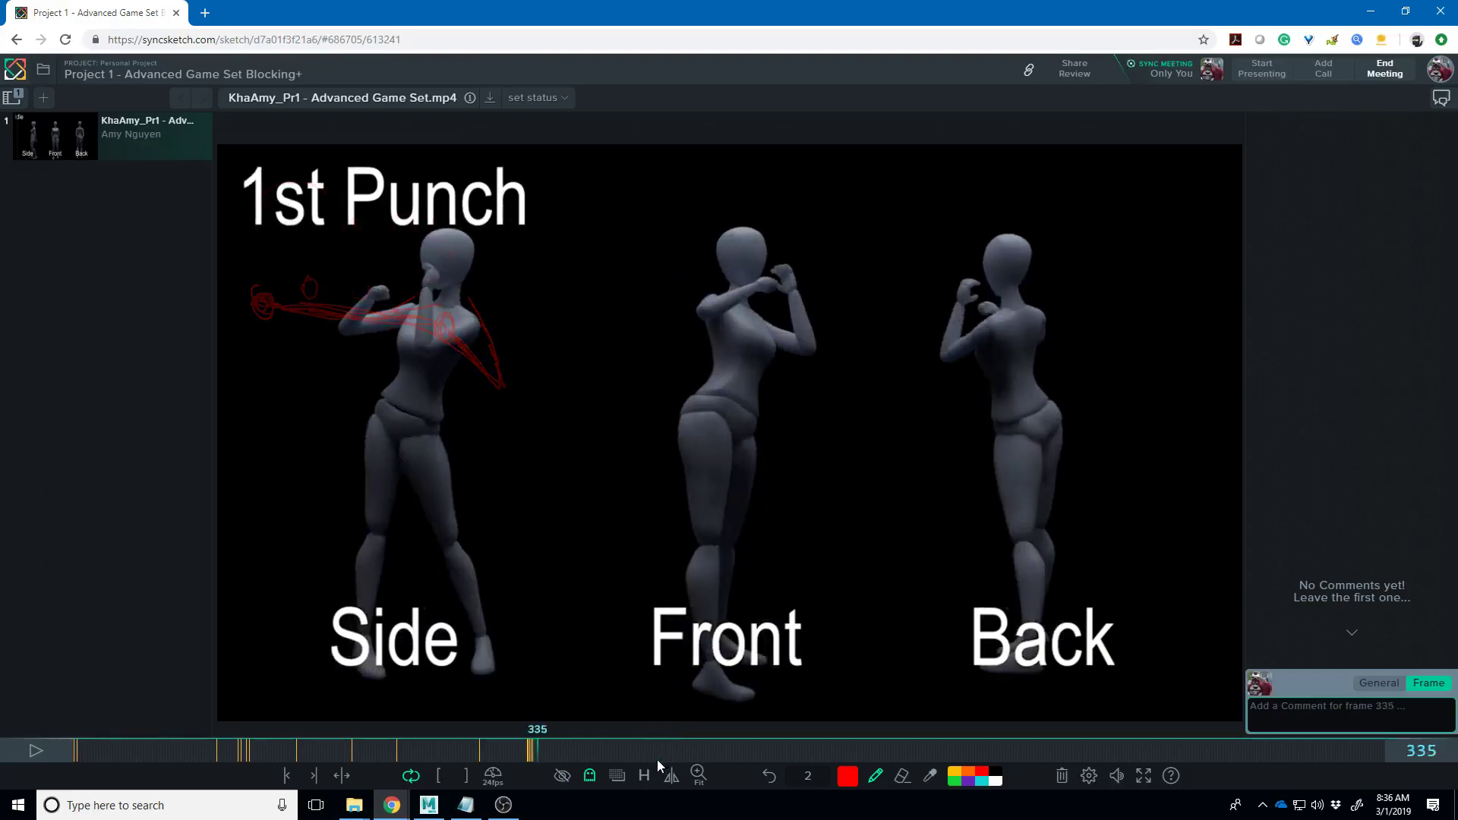
{"action": "key", "text": "Right"}
{"action": "key", "text": "Right"}
{"action": "key", "text": "Right"}
{"action": "key", "text": "Right"}
{"action": "key", "text": "Right"}
{"action": "key", "text": "Right"}
{"action": "key", "text": "Right"}
{"action": "key", "text": "Right"}
{"action": "key", "text": "Right"}
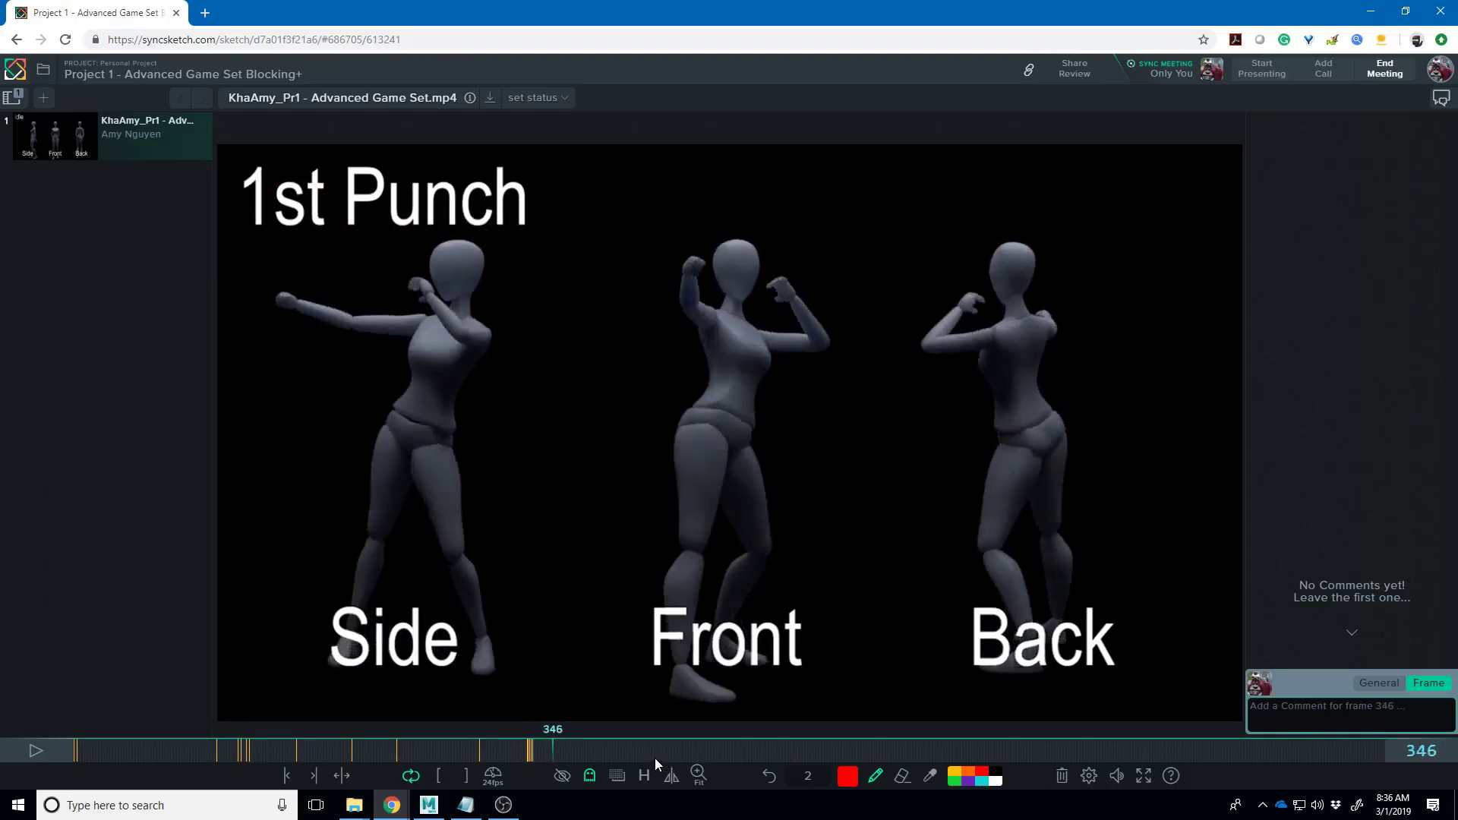
{"action": "key", "text": "Right"}
{"action": "key", "text": "Right"}
{"action": "key", "text": "Right"}
{"action": "key", "text": "Right"}
{"action": "key", "text": "Right"}
{"action": "key", "text": "Right"}
{"action": "key", "text": "Right"}
{"action": "key", "text": "Right"}
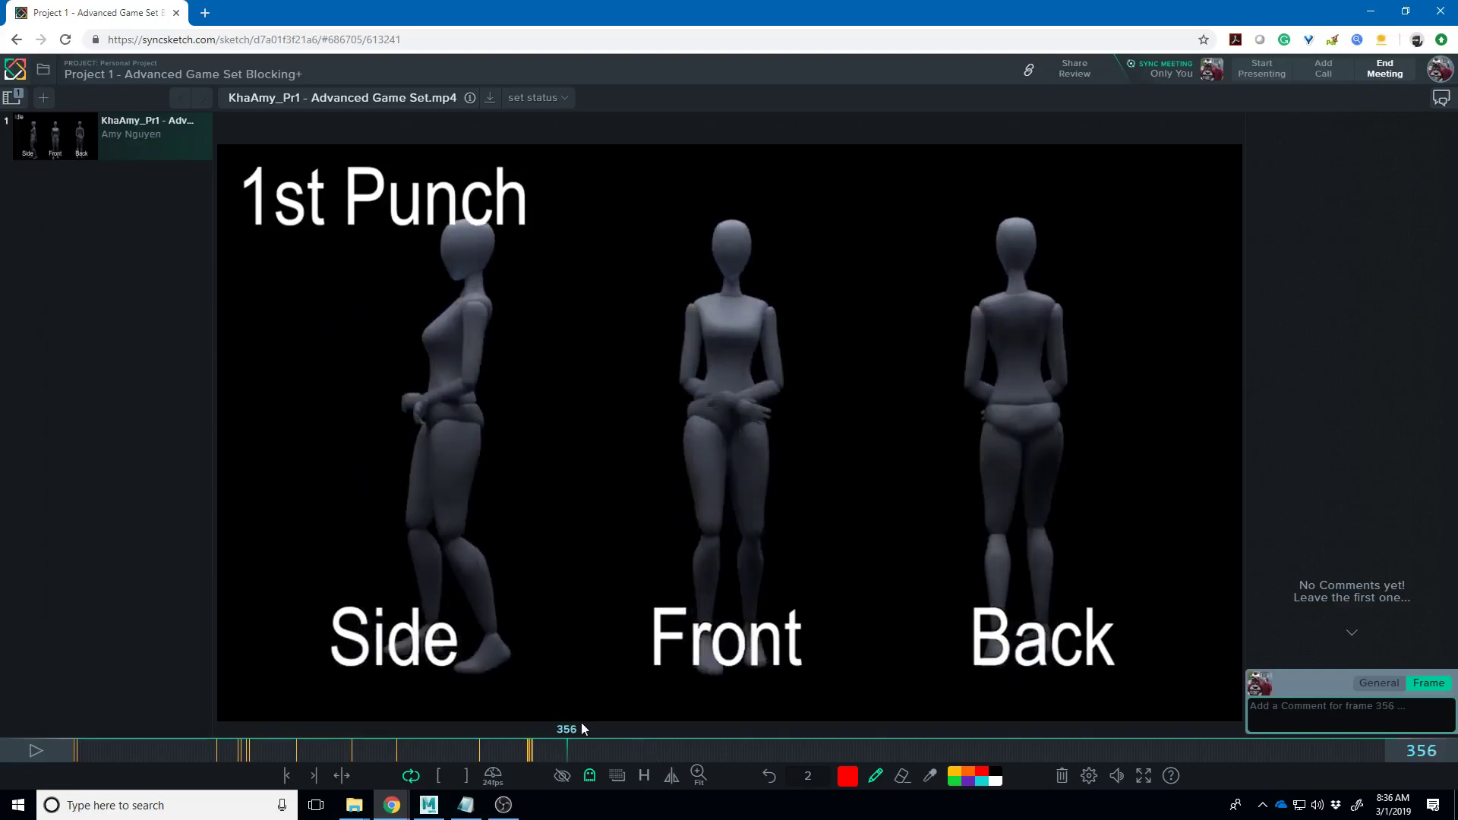
{"action": "key", "text": "Right"}
{"action": "key", "text": "Right"}
{"action": "key", "text": "Right"}
{"action": "key", "text": "Right"}
{"action": "key", "text": "Right"}
{"action": "key", "text": "Right"}
{"action": "key", "text": "Right"}
{"action": "key", "text": "Right"}
{"action": "key", "text": "Right"}
{"action": "key", "text": "Right"}
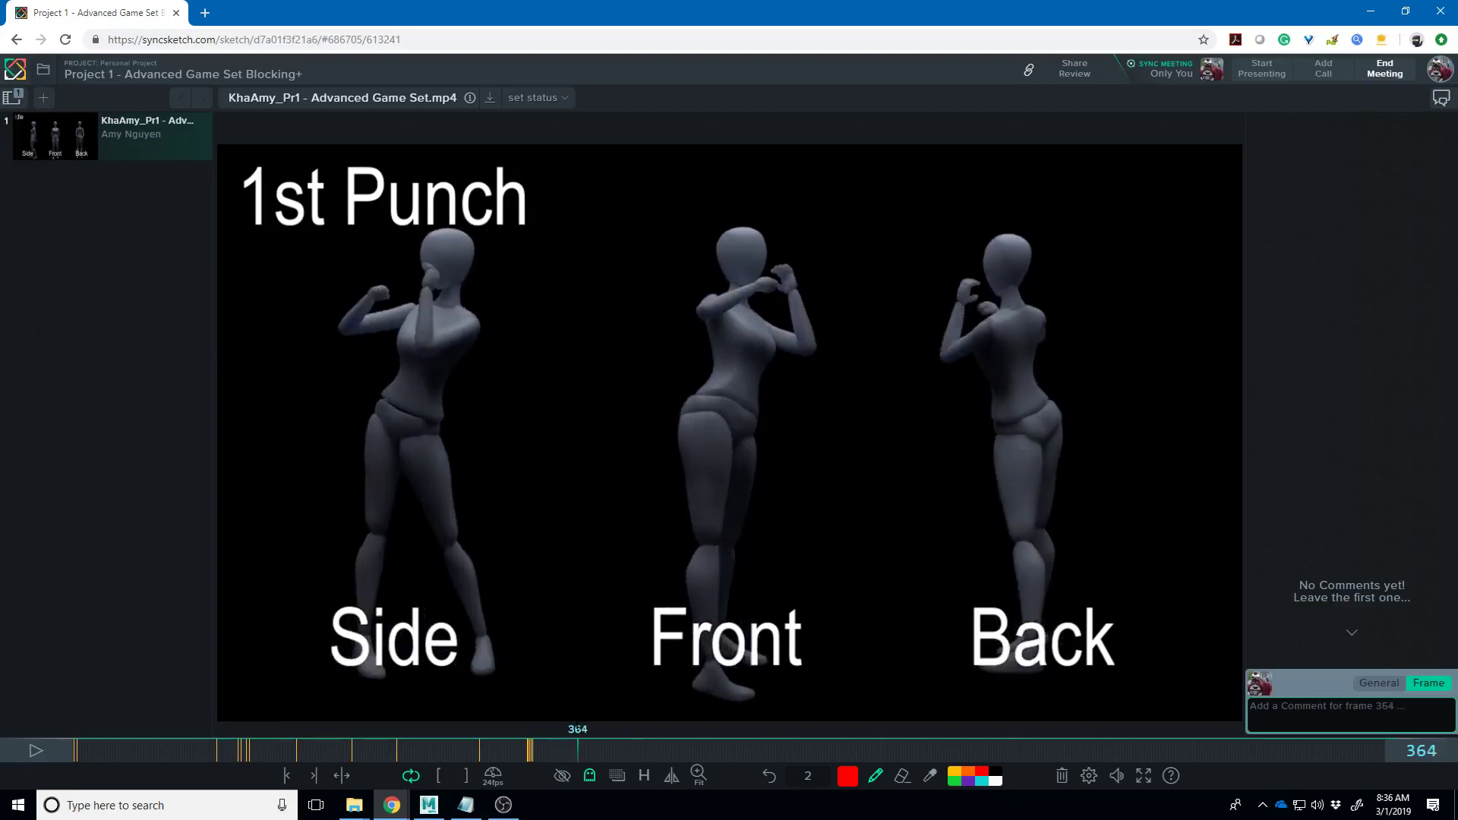
{"action": "key", "text": "Right"}
{"action": "key", "text": "Right"}
{"action": "key", "text": "Right"}
{"action": "key", "text": "Right"}
{"action": "key", "text": "Right"}
{"action": "key", "text": "Right"}
{"action": "key", "text": "Right"}
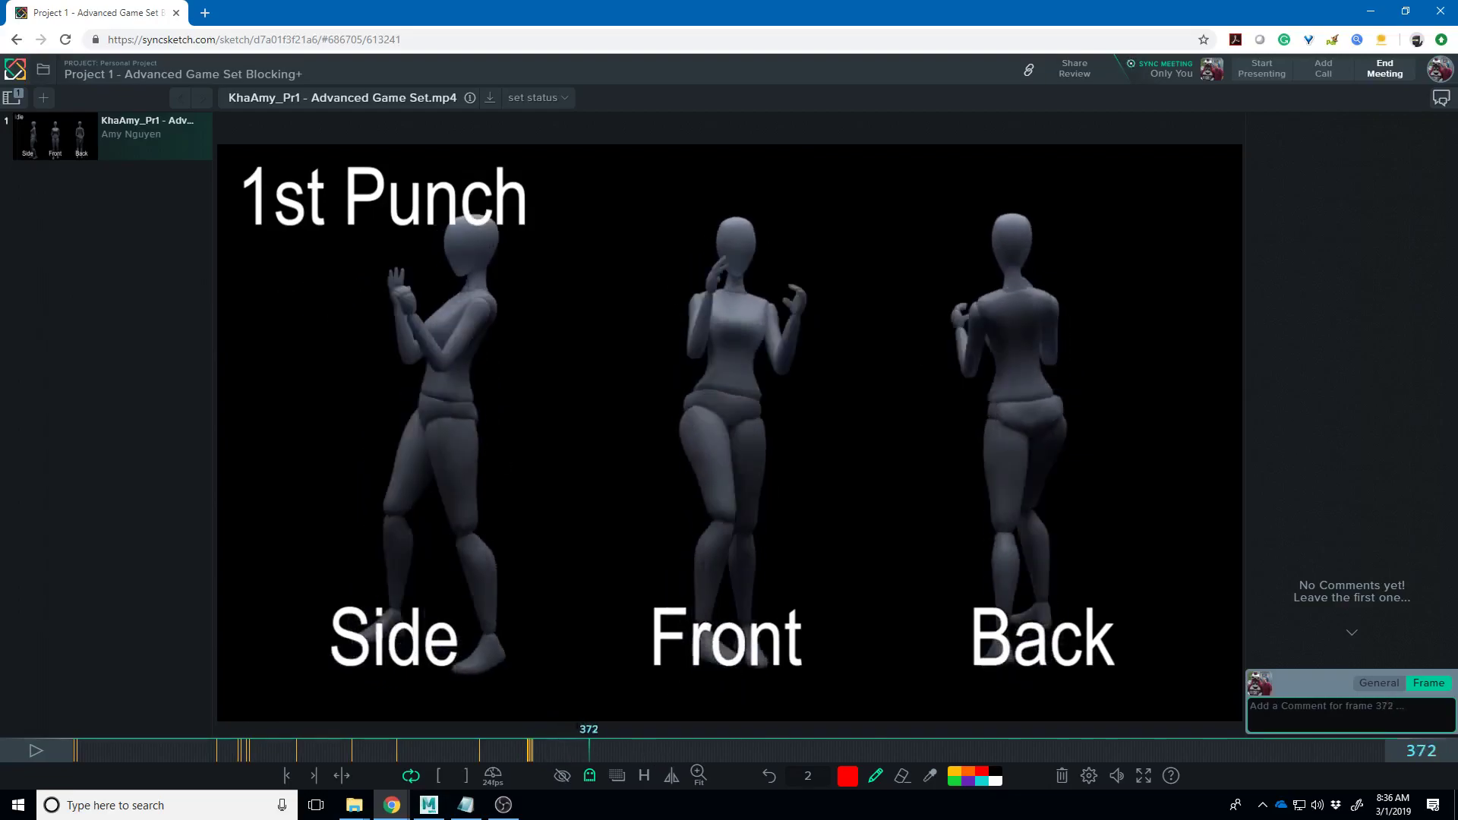
{"action": "key", "text": "Right"}
{"action": "key", "text": "Right"}
{"action": "key", "text": "Right"}
{"action": "key", "text": "Right"}
{"action": "key", "text": "Right"}
{"action": "key", "text": "Right"}
{"action": "key", "text": "Right"}
{"action": "key", "text": "Right"}
{"action": "key", "text": "Right"}
{"action": "key", "text": "Right"}
{"action": "key", "text": "Right"}
{"action": "key", "text": "Right"}
{"action": "key", "text": "Right"}
{"action": "key", "text": "Right"}
{"action": "key", "text": "Right"}
{"action": "key", "text": "Right"}
{"action": "key", "text": "Right"}
{"action": "key", "text": "Right"}
{"action": "key", "text": "Right"}
{"action": "key", "text": "Right"}
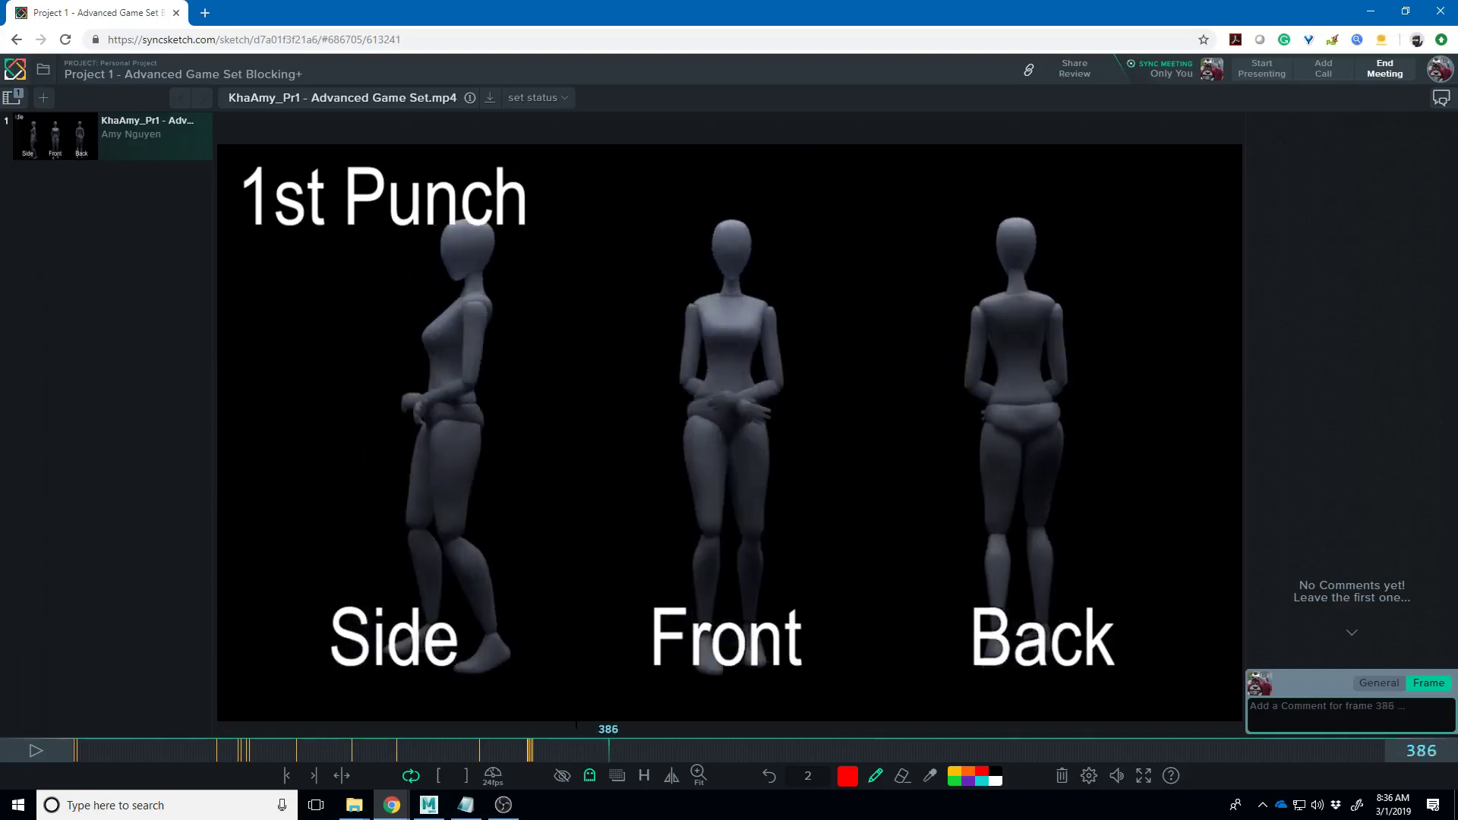
{"action": "key", "text": "Left"}
{"action": "key", "text": "Left"}
{"action": "key", "text": "Left"}
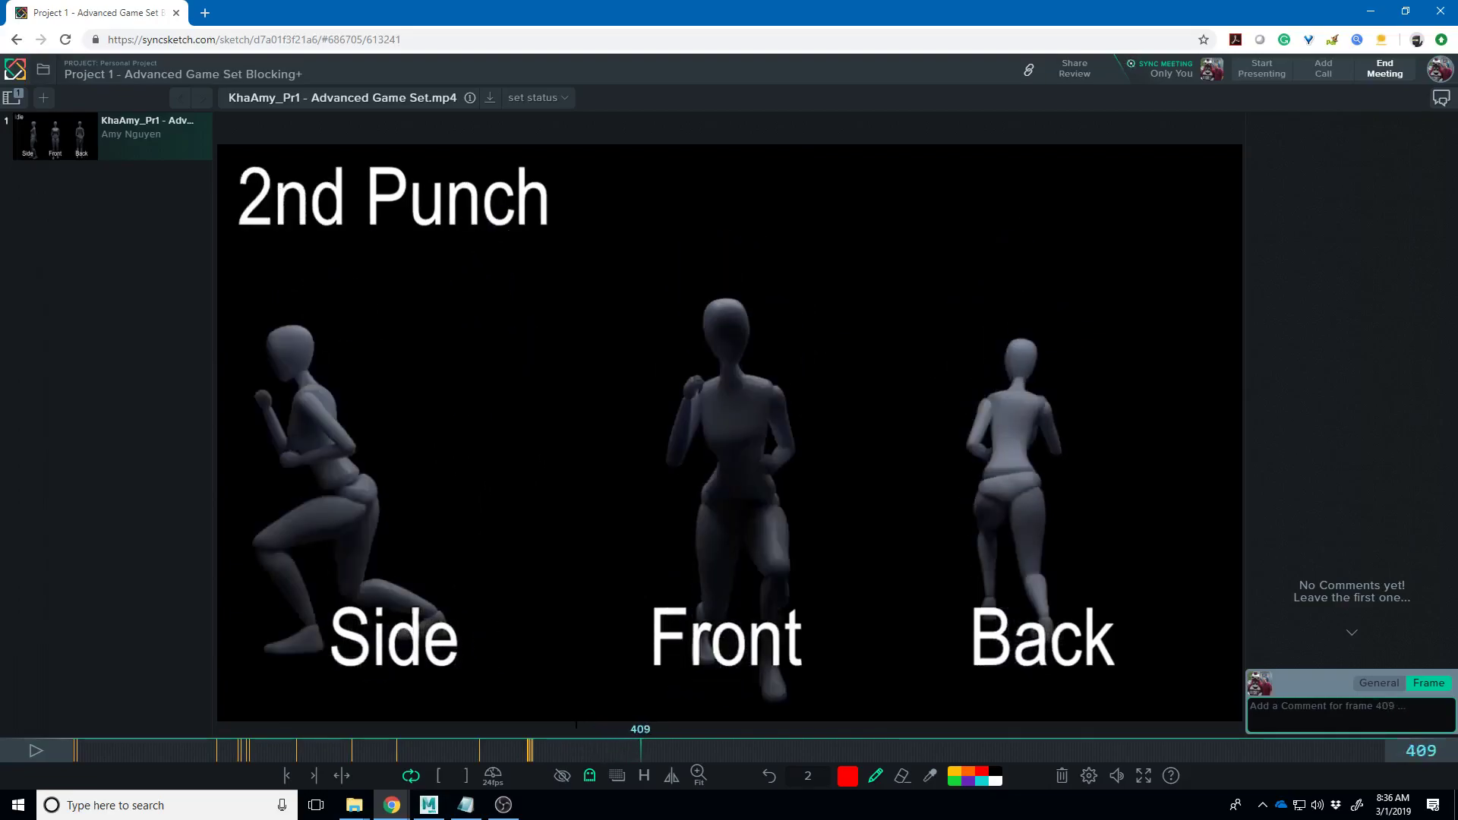
{"action": "key", "text": "Right"}
{"action": "key", "text": "Right"}
{"action": "key", "text": "Right"}
{"action": "key", "text": "Right"}
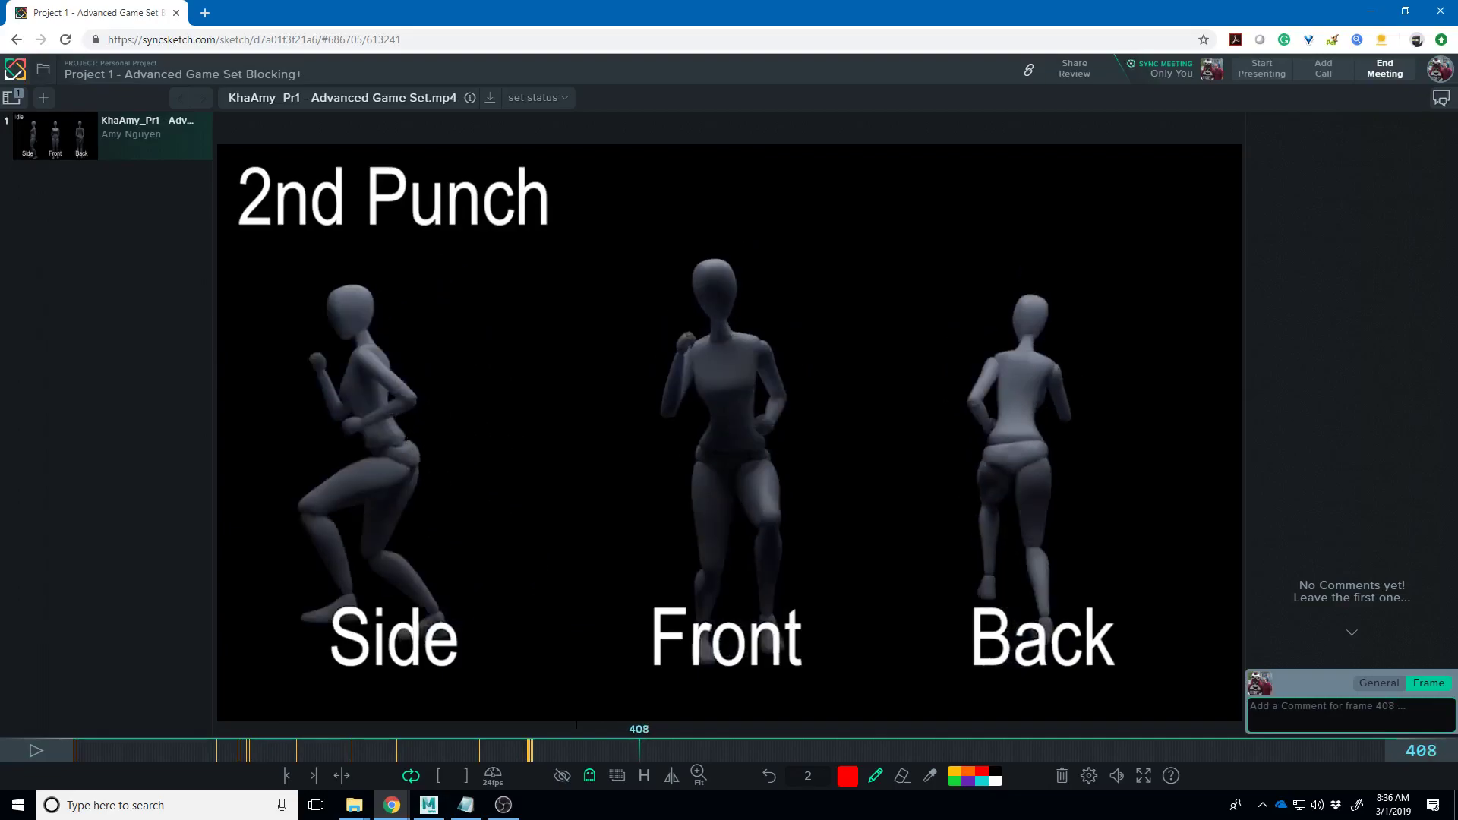
- Scribble beside the Side figure's shoulder, then on frame 409 add shoulder ellipses and a torso line
{"action": "mouse_move", "coordinate": [380, 343]}
{"action": "left_mouse_down"}
{"action": "mouse_move", "coordinate": [358, 357]}
{"action": "mouse_move", "coordinate": [429, 327]}
{"action": "mouse_move", "coordinate": [418, 319]}
{"action": "mouse_move", "coordinate": [448, 394]}
{"action": "mouse_move", "coordinate": [430, 425]}
{"action": "left_mouse_up"}
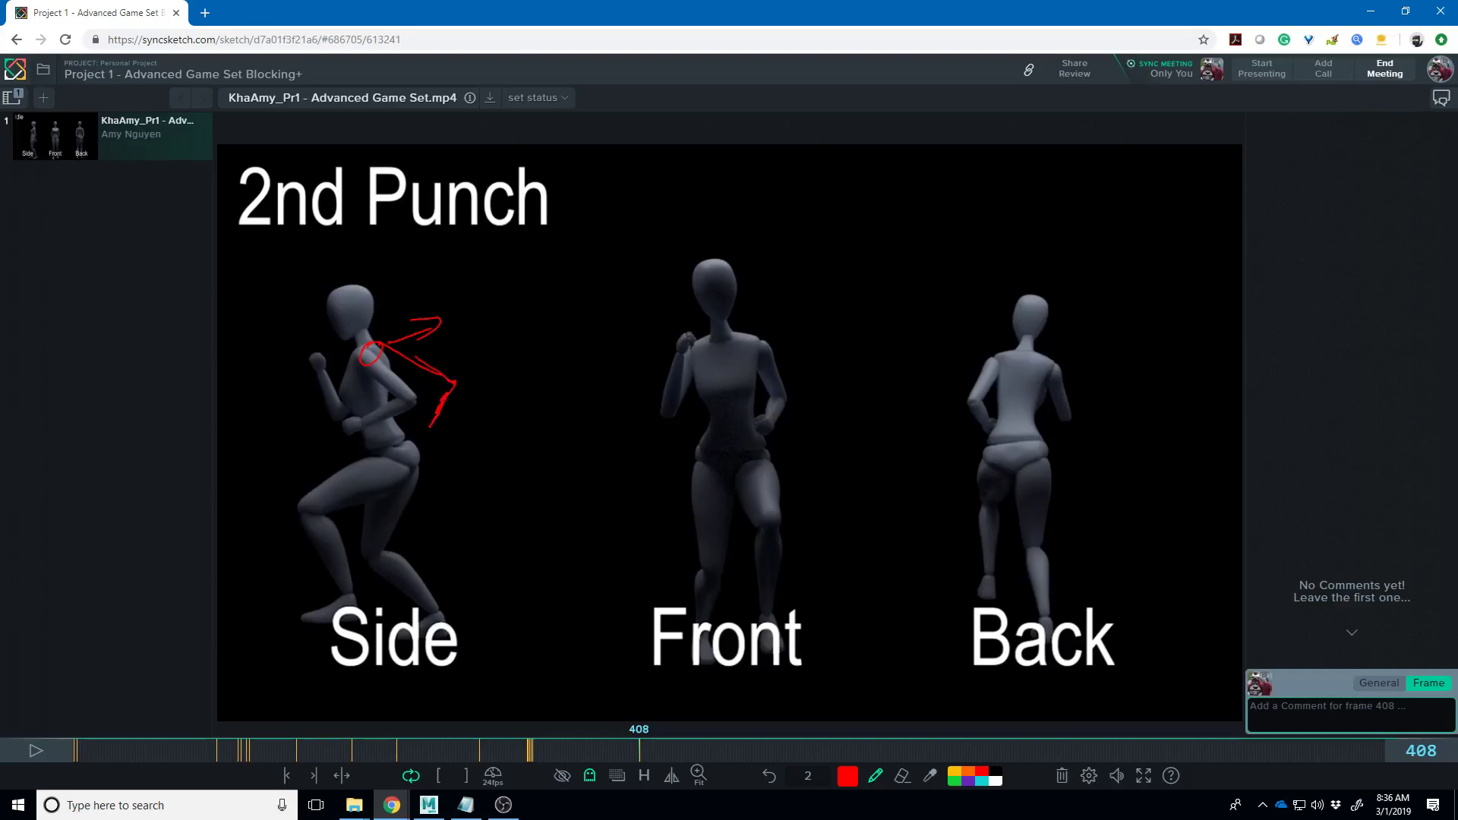
{"action": "key", "text": "ctrl+z"}
{"action": "key", "text": "ctrl+z"}
{"action": "mouse_move", "coordinate": [376, 347]}
{"action": "left_mouse_down"}
{"action": "mouse_move", "coordinate": [434, 344]}
{"action": "mouse_move", "coordinate": [402, 384]}
{"action": "left_mouse_up"}
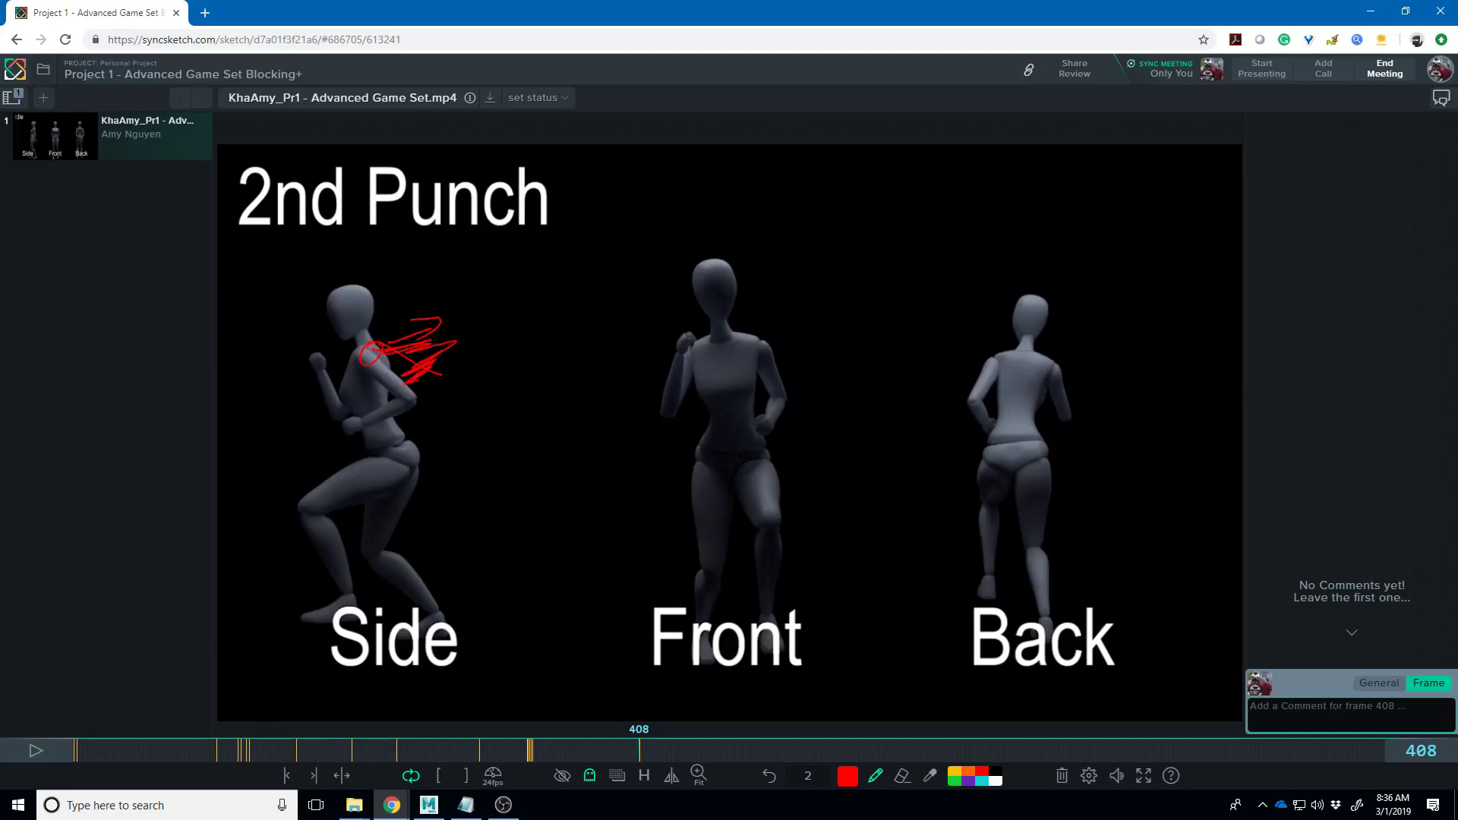
{"action": "left_click", "coordinate": [640, 733]}
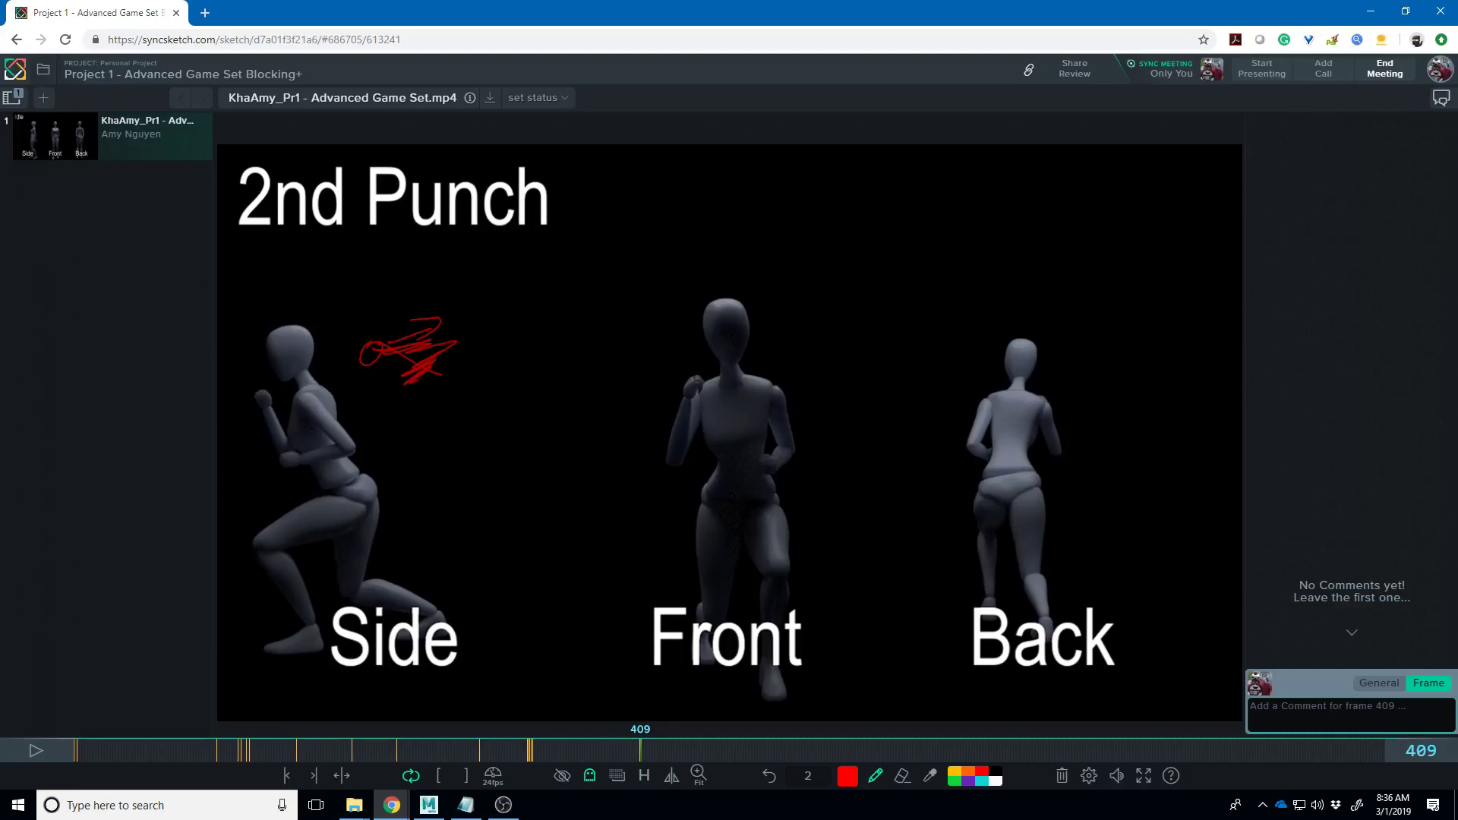
{"action": "mouse_move", "coordinate": [342, 390]}
{"action": "left_mouse_down"}
{"action": "mouse_move", "coordinate": [313, 390]}
{"action": "mouse_move", "coordinate": [297, 423]}
{"action": "mouse_move", "coordinate": [313, 411]}
{"action": "mouse_move", "coordinate": [298, 410]}
{"action": "mouse_move", "coordinate": [304, 444]}
{"action": "left_mouse_up"}
{"action": "mouse_move", "coordinate": [341, 389]}
{"action": "left_mouse_down"}
{"action": "mouse_move", "coordinate": [380, 414]}
{"action": "mouse_move", "coordinate": [348, 478]}
{"action": "left_mouse_up"}
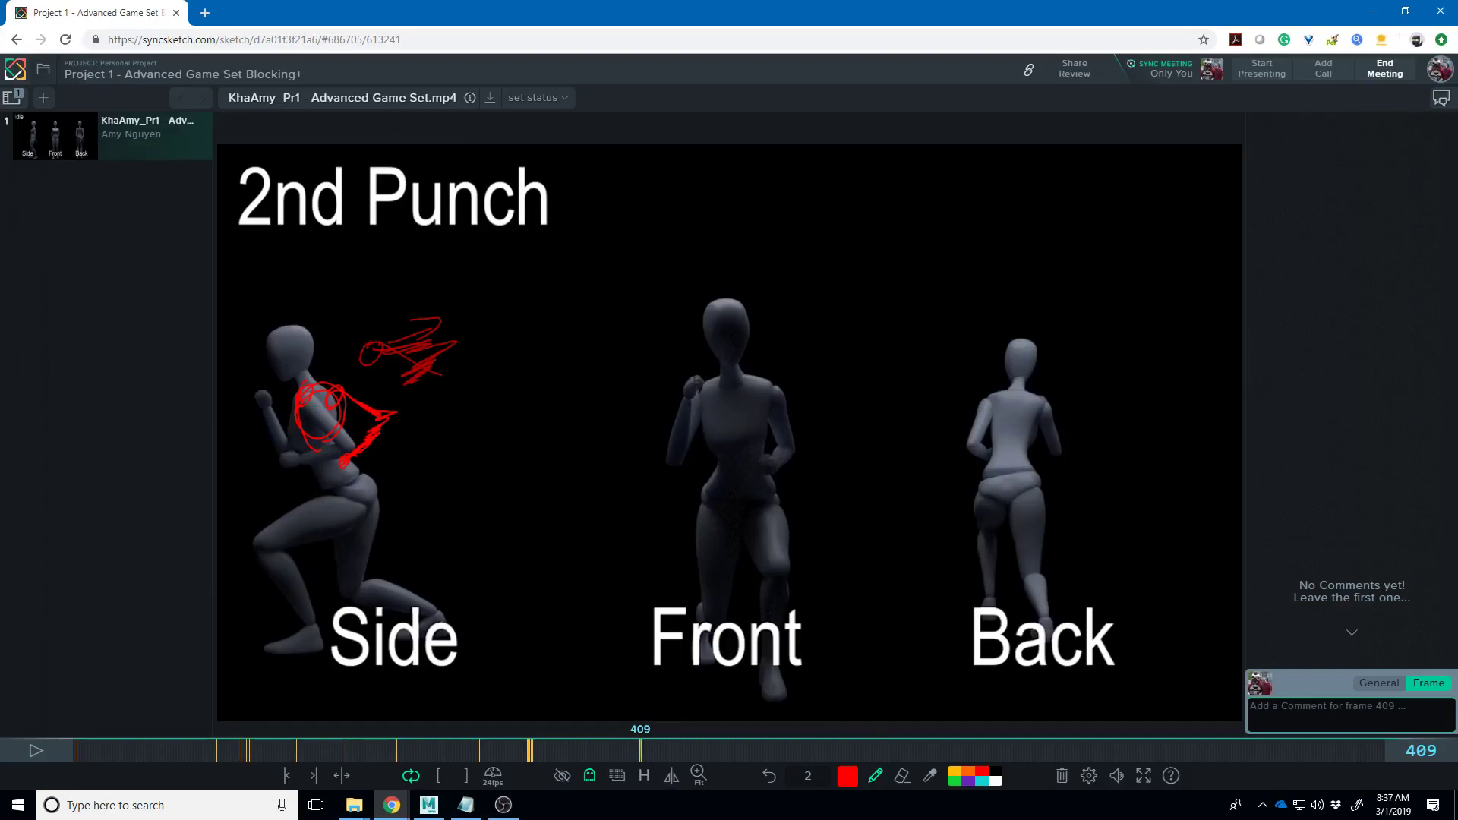
- Settle on frame 410 and draw a red stroke down the Side figure's back
{"action": "key", "text": "Right"}
{"action": "key", "text": "Right"}
{"action": "key", "text": "Right"}
{"action": "key", "text": "Right"}
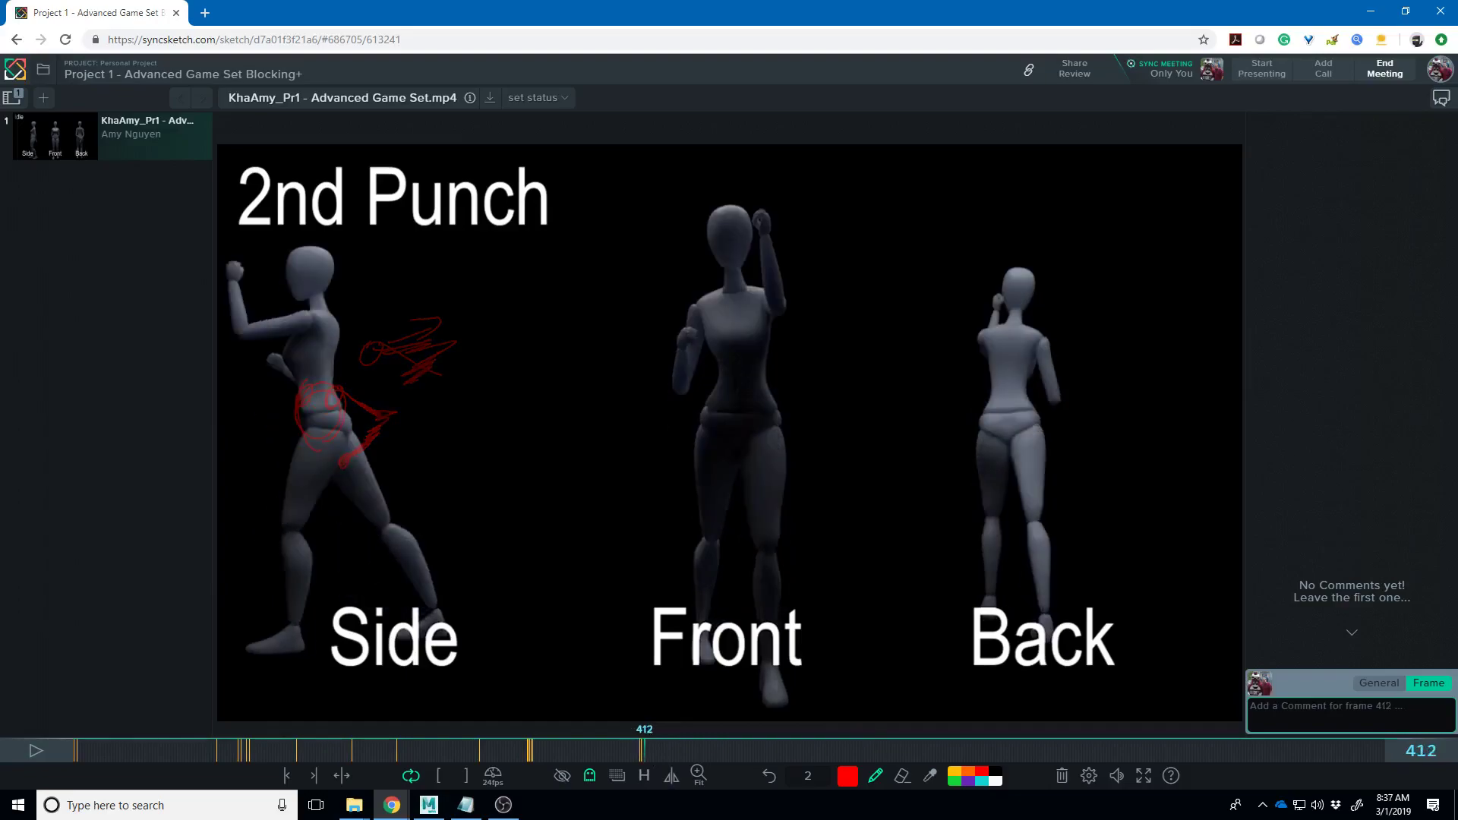
{"action": "key", "text": "Left"}
{"action": "key", "text": "Left"}
{"action": "key", "text": "Left"}
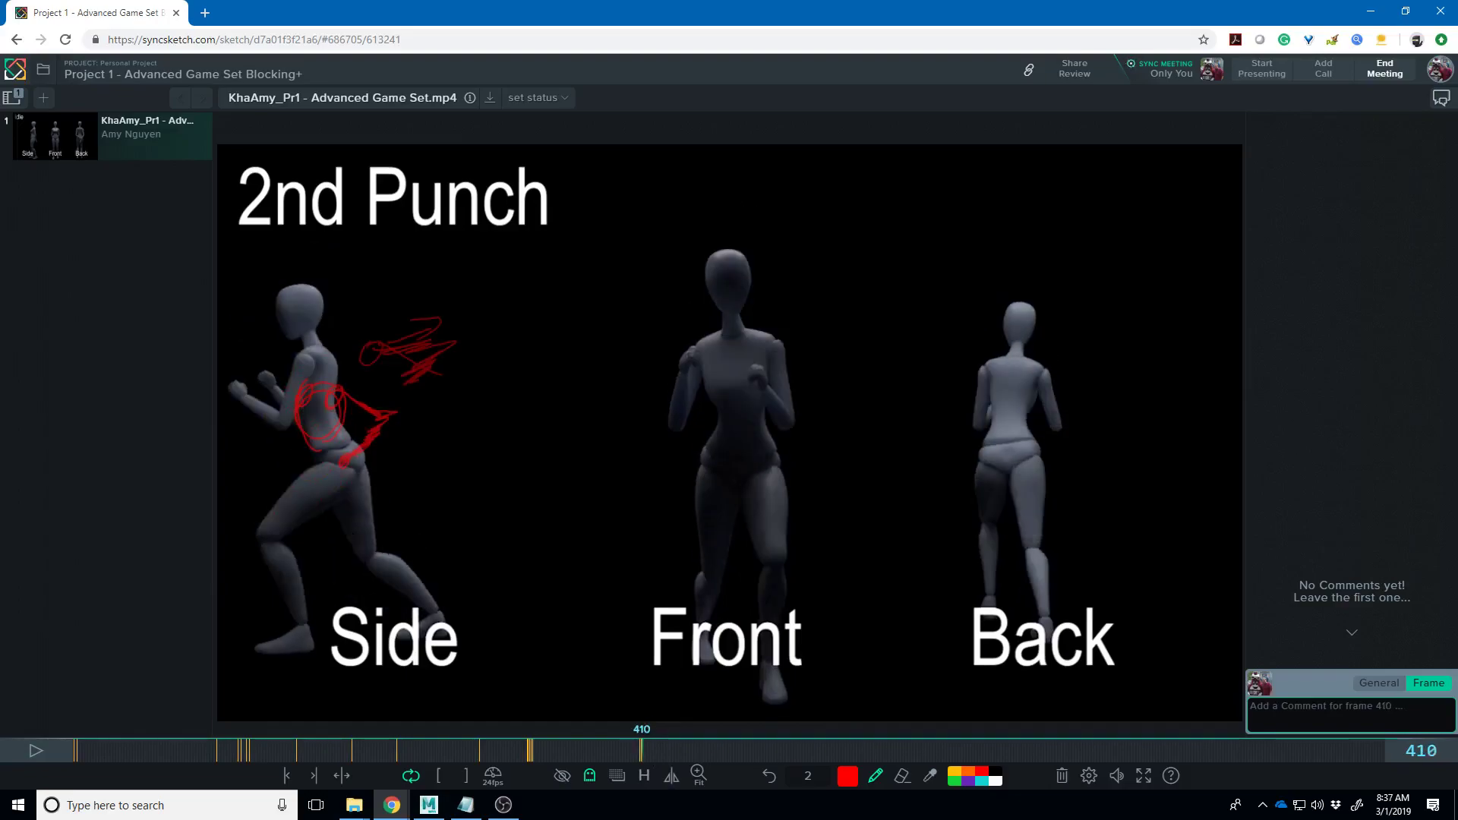
{"action": "key", "text": "Left"}
{"action": "key", "text": "Left"}
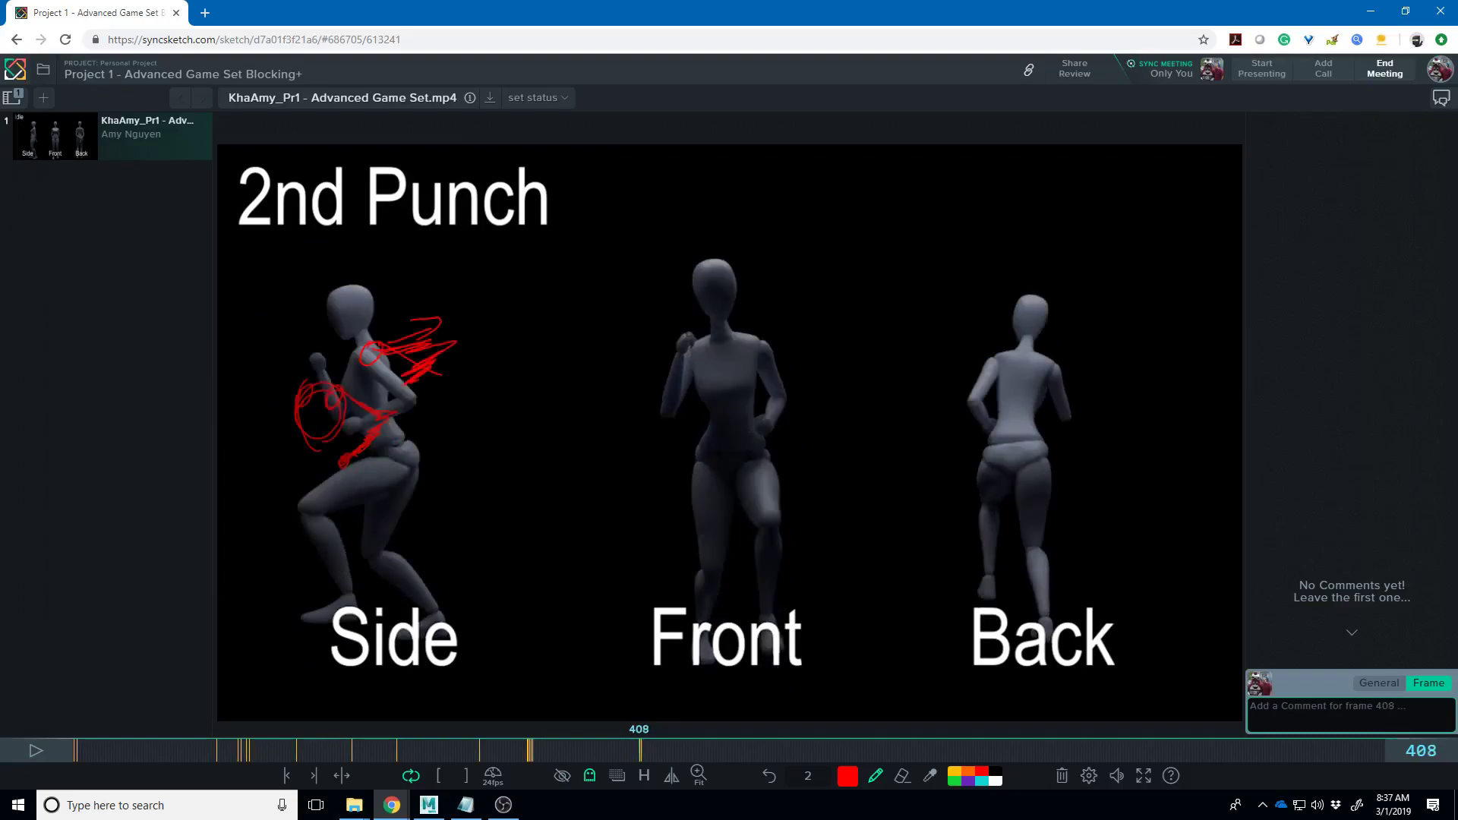
{"action": "key", "text": "Right"}
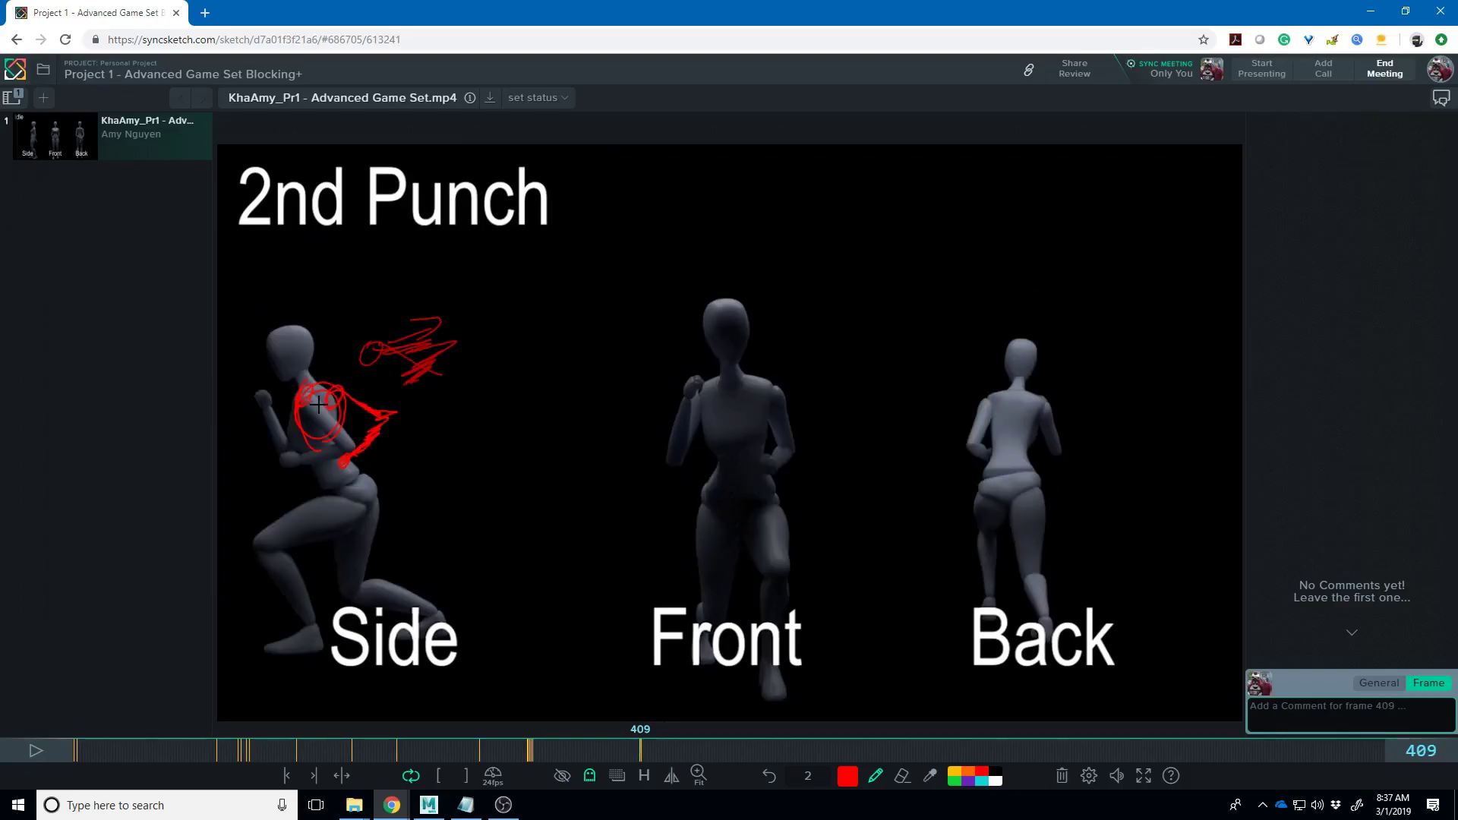
{"action": "key", "text": "Right"}
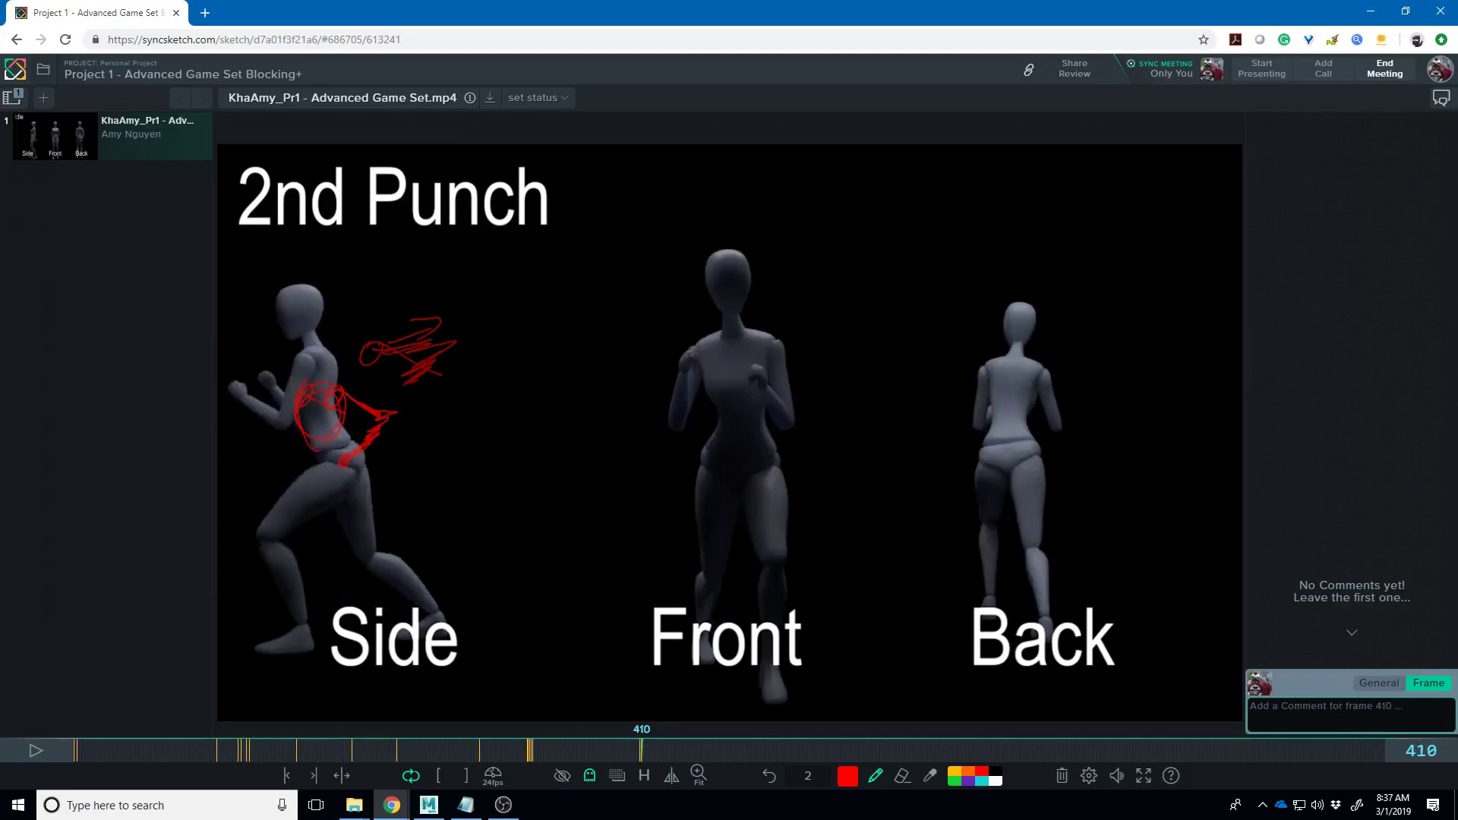
{"action": "left_click_drag", "start_coordinate": [307, 355], "coordinate": [336, 398]}
- Turn ghosting off and, on frame 411, trace the Side figure's raised punching arm and shoulder
{"action": "left_click", "coordinate": [590, 776]}
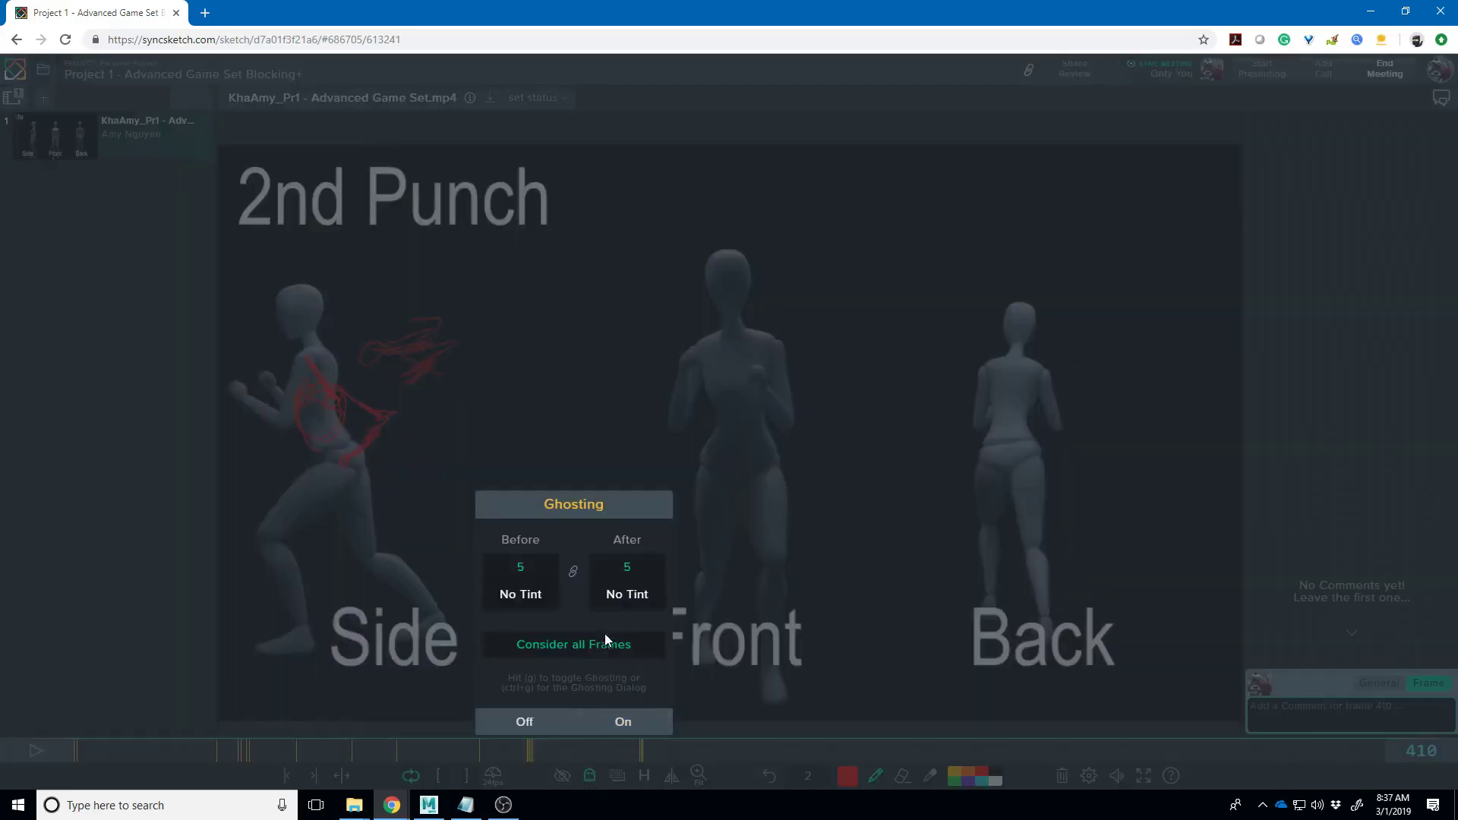
{"action": "left_click", "coordinate": [542, 725]}
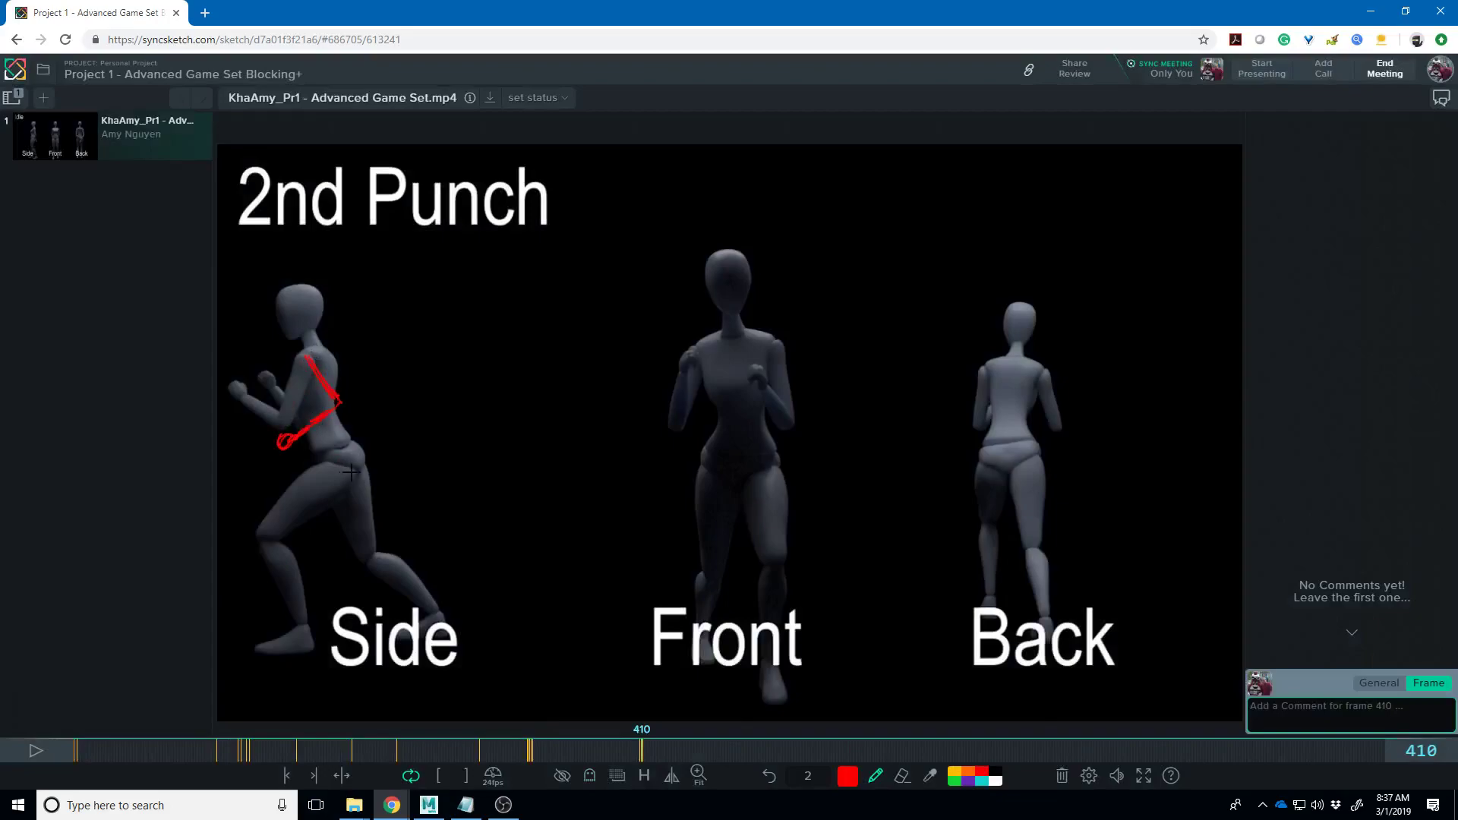
{"action": "key", "text": "Right"}
{"action": "mouse_move", "coordinate": [311, 320]}
{"action": "left_mouse_down"}
{"action": "mouse_move", "coordinate": [250, 313]}
{"action": "mouse_move", "coordinate": [228, 236]}
{"action": "mouse_move", "coordinate": [242, 232]}
{"action": "left_mouse_up"}
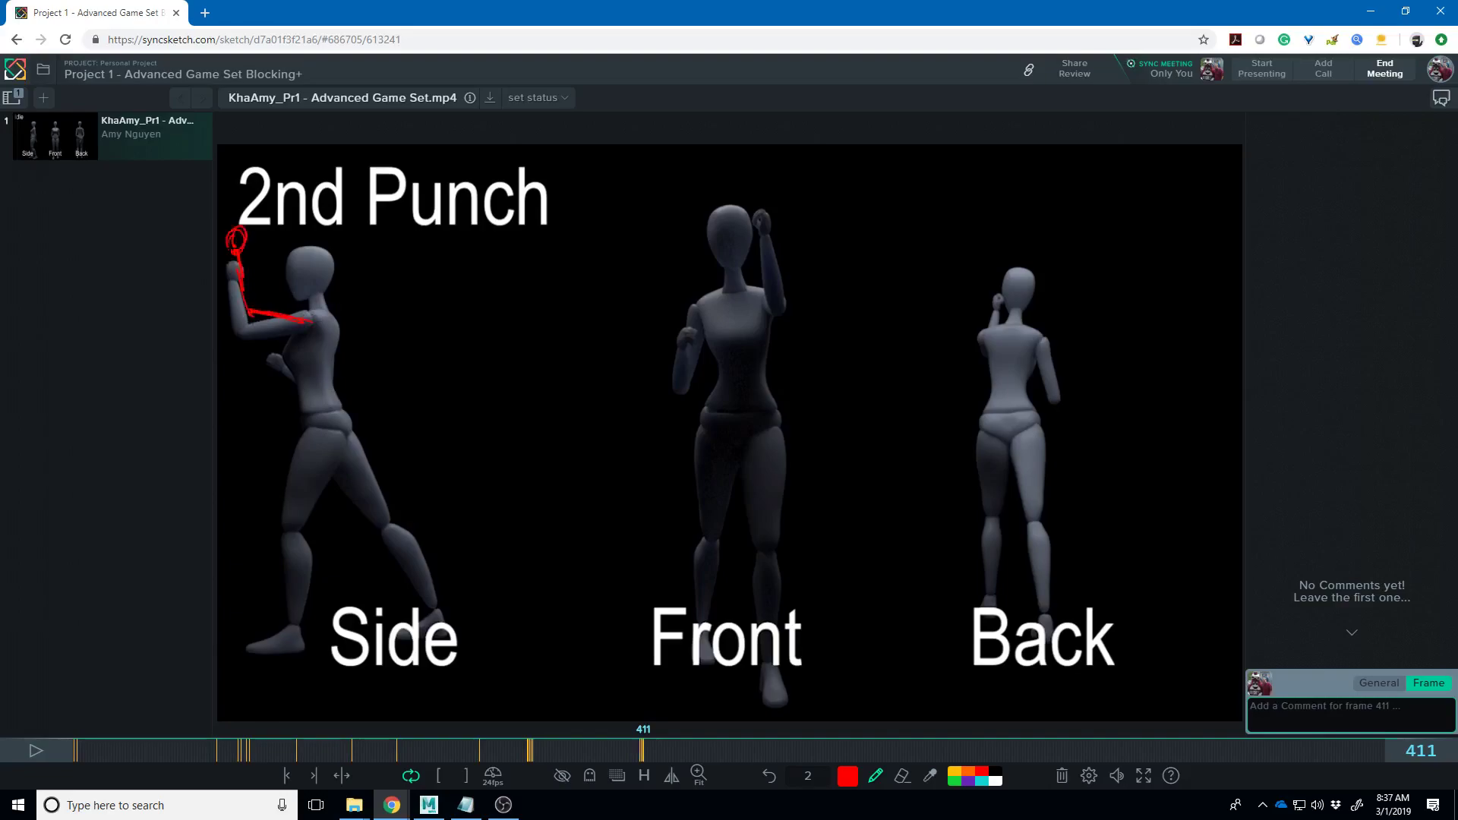
{"action": "mouse_move", "coordinate": [328, 324]}
{"action": "left_mouse_down"}
{"action": "mouse_move", "coordinate": [312, 296]}
{"action": "mouse_move", "coordinate": [298, 312]}
{"action": "left_mouse_up"}
- Step the review back toward frame 408 to check the earlier sketches
{"action": "key", "text": "Right"}
{"action": "key", "text": "Left"}
{"action": "key", "text": "Left"}
{"action": "key", "text": "Left"}
{"action": "key", "text": "Left"}
{"action": "key", "text": "Left"}
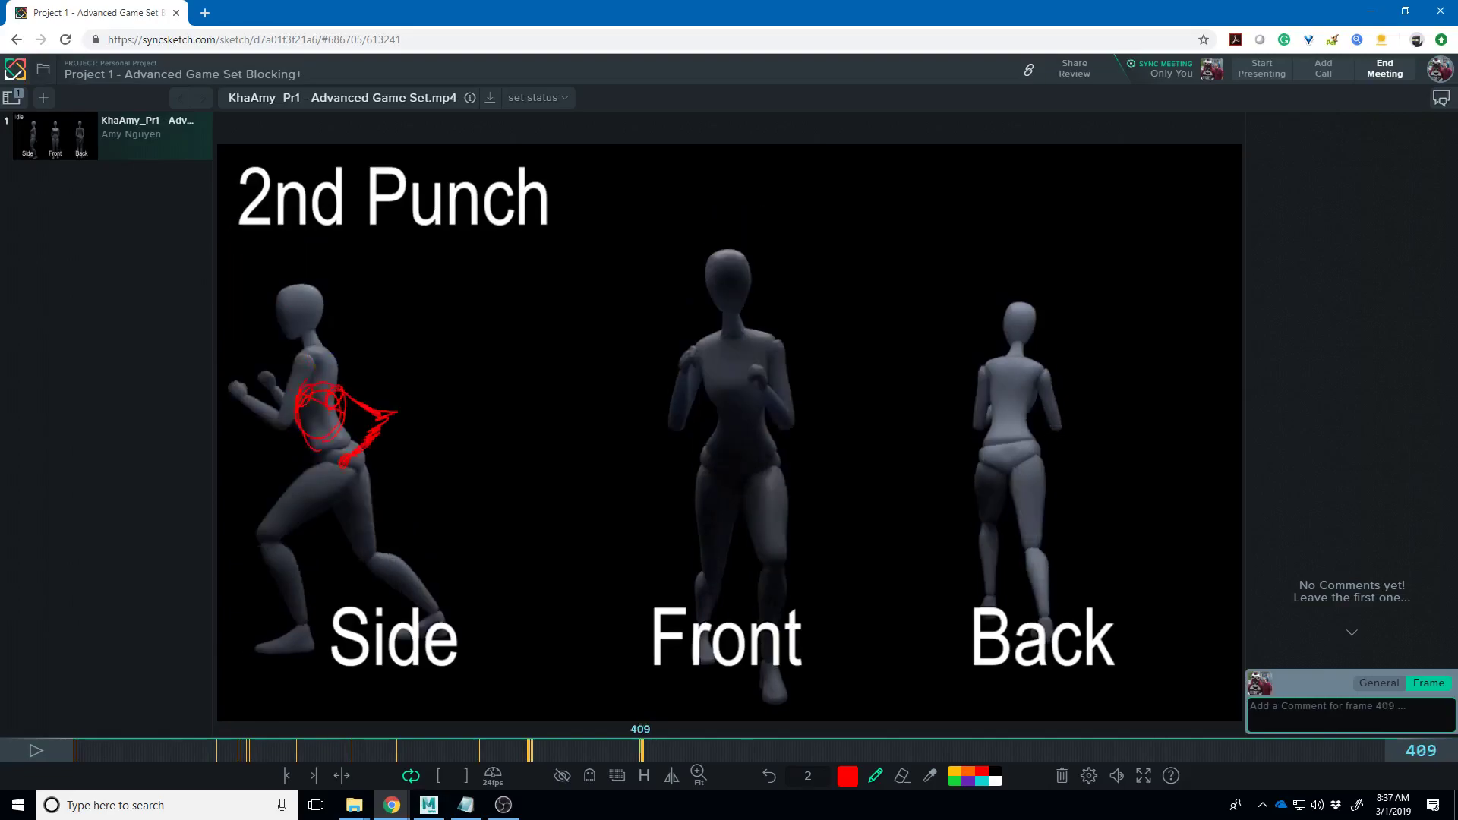
{"action": "key", "text": "Right"}
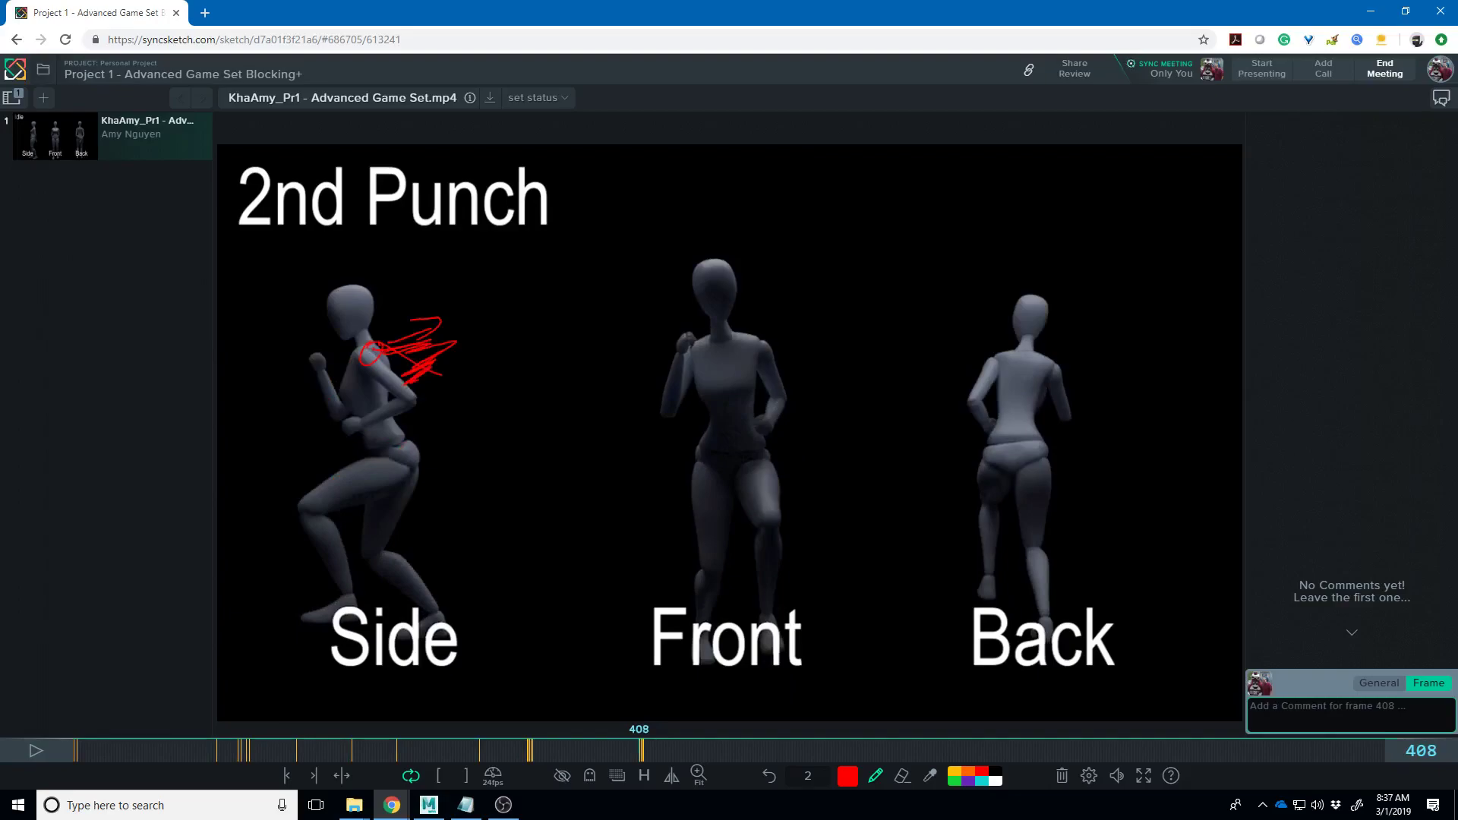
- Step to frame 425 and draw a red arrow over the Side figure's leg
{"action": "key", "text": "Right"}
{"action": "key", "text": "Right"}
{"action": "key", "text": "Right"}
{"action": "key", "text": "Right"}
{"action": "key", "text": "Right"}
{"action": "key", "text": "Right"}
{"action": "key", "text": "Right"}
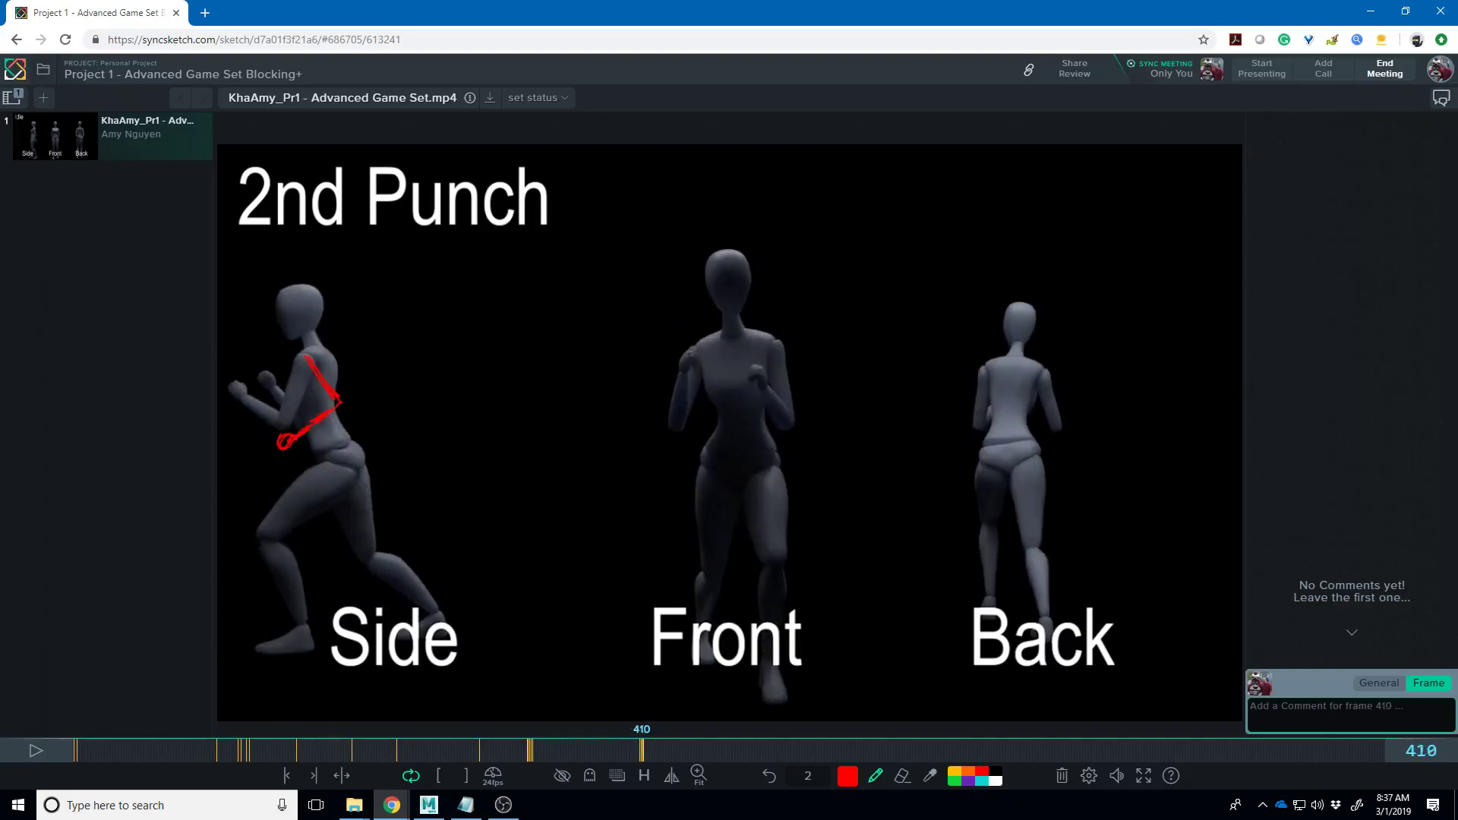
{"action": "key", "text": "Right"}
{"action": "key", "text": "Right"}
{"action": "key", "text": "Right"}
{"action": "key", "text": "Right"}
{"action": "key", "text": "Right"}
{"action": "key", "text": "Right"}
{"action": "key", "text": "Right"}
{"action": "key", "text": "Right"}
{"action": "key", "text": "Right"}
{"action": "key", "text": "Right"}
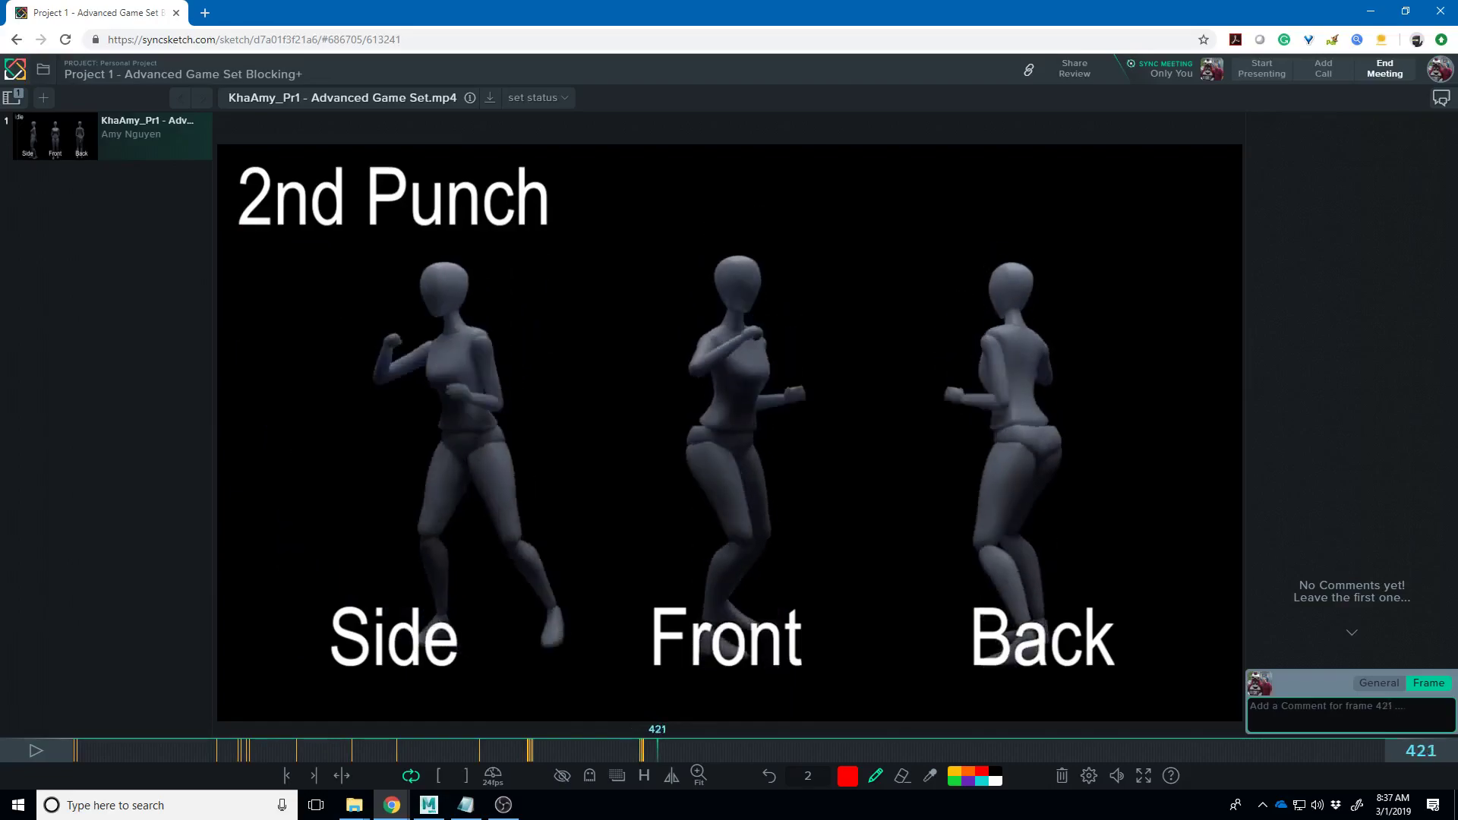
{"action": "key", "text": "Right"}
{"action": "key", "text": "Right"}
{"action": "key", "text": "Right"}
{"action": "key", "text": "Right"}
{"action": "key", "text": "Left"}
{"action": "key", "text": "Left"}
{"action": "key", "text": "Left"}
{"action": "key", "text": "Left"}
{"action": "key", "text": "Left"}
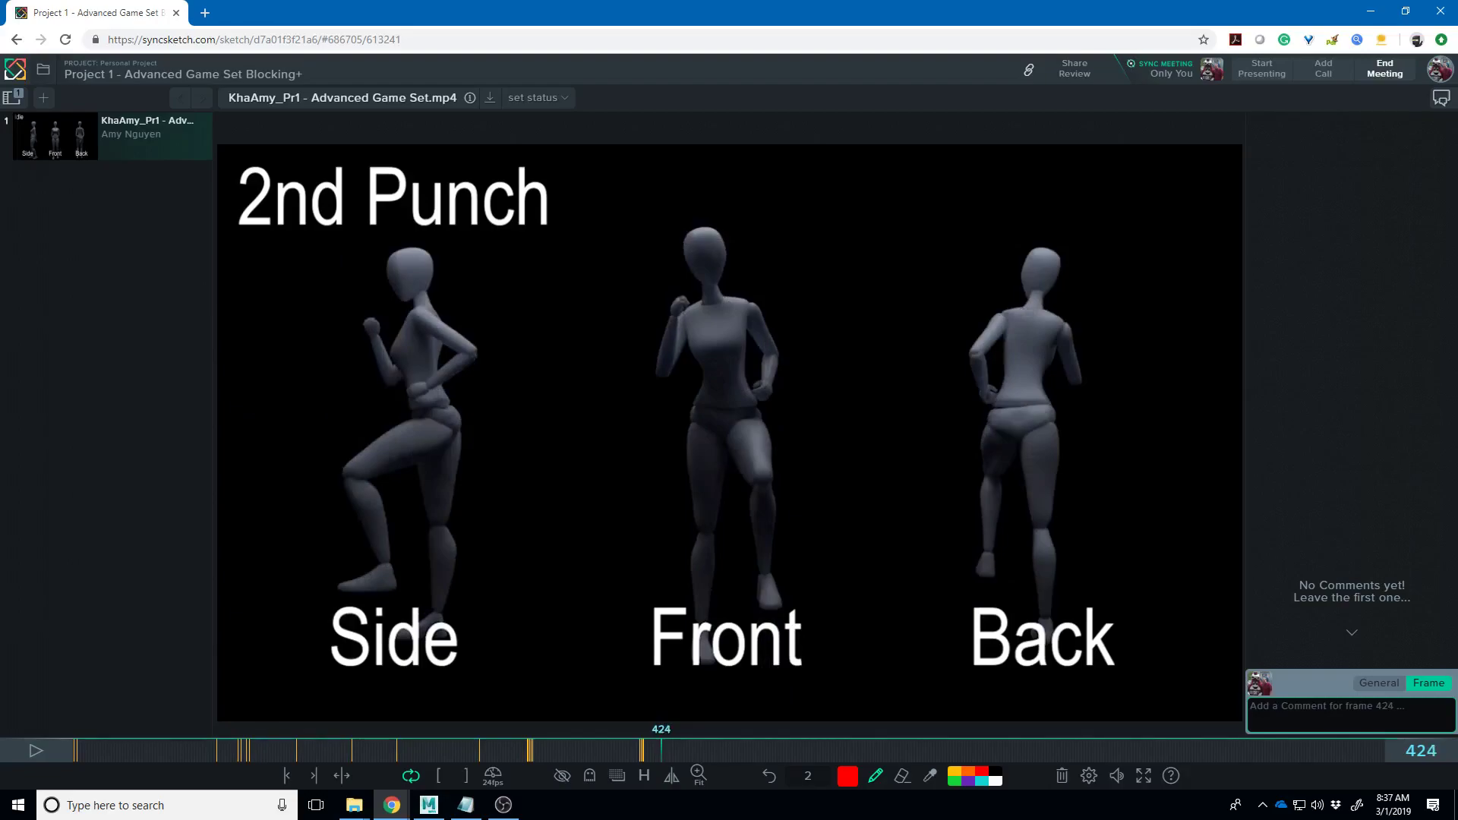
{"action": "key", "text": "Right"}
{"action": "mouse_move", "coordinate": [385, 473]}
{"action": "left_mouse_down"}
{"action": "mouse_move", "coordinate": [267, 600]}
{"action": "mouse_move", "coordinate": [262, 558]}
{"action": "mouse_move", "coordinate": [265, 607]}
{"action": "mouse_move", "coordinate": [250, 561]}
{"action": "left_mouse_up"}
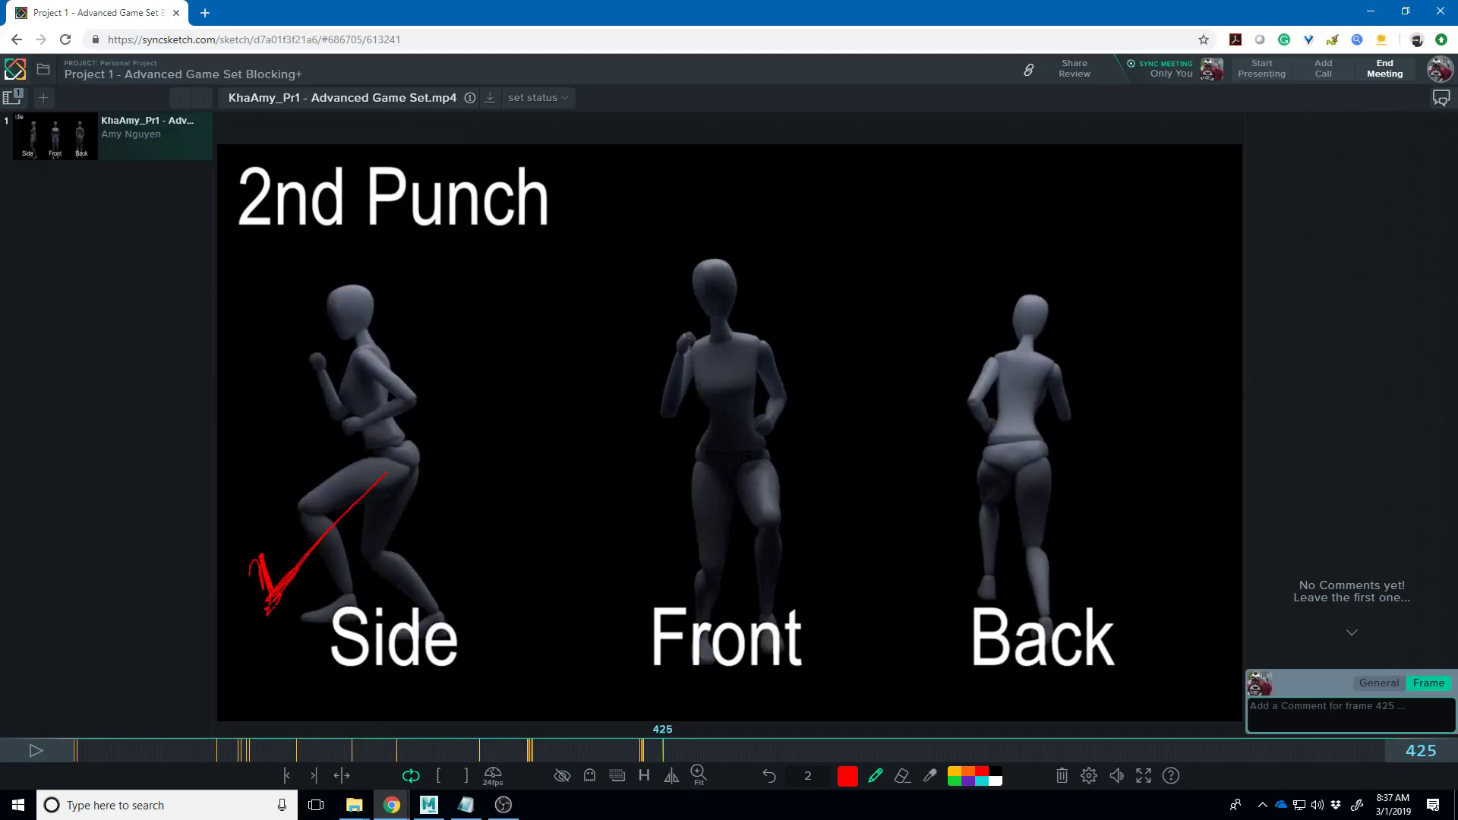
- Advance past frame 432 toward the 1st Kick
{"action": "key", "text": "Right"}
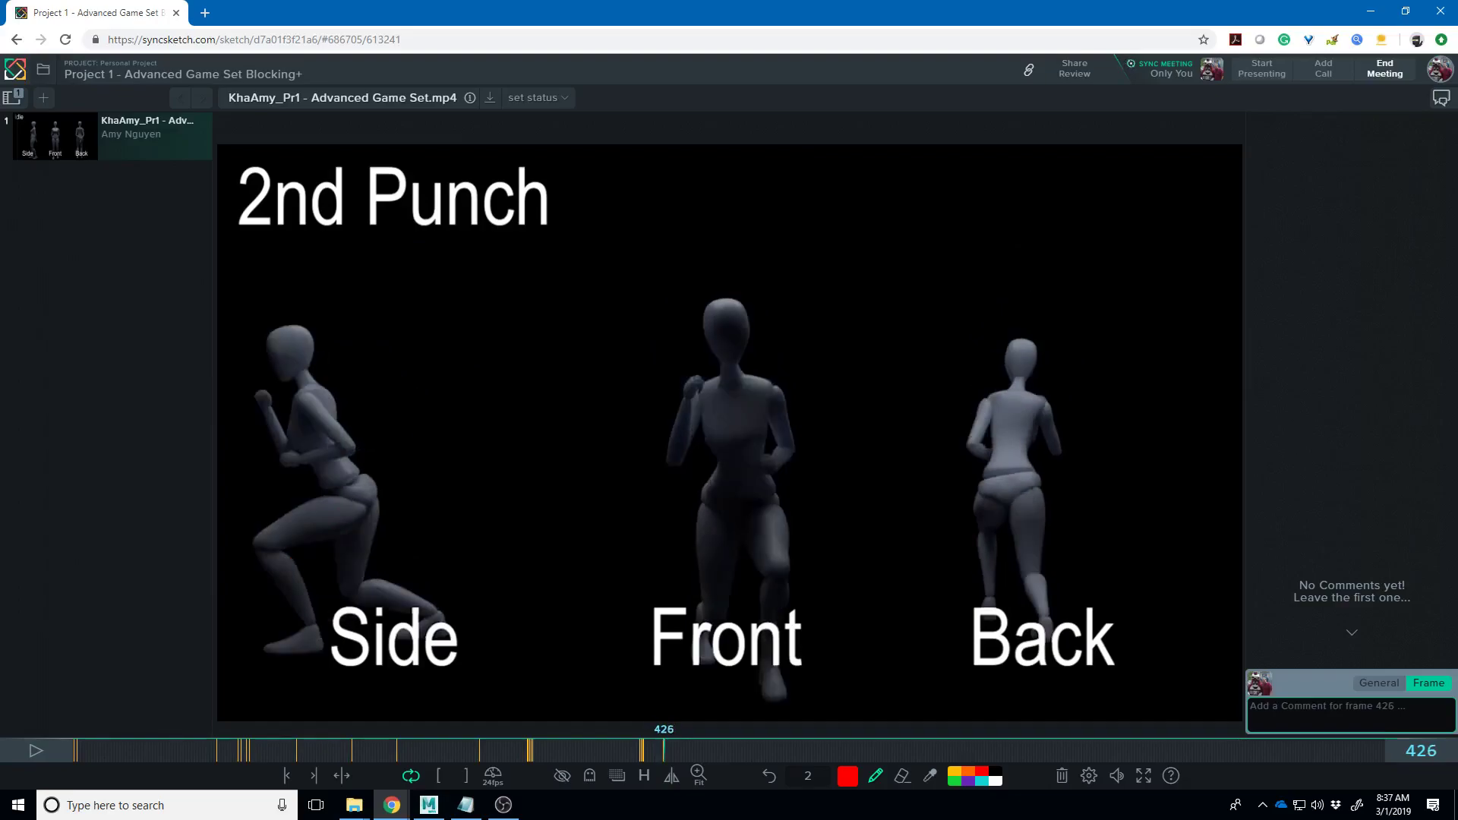
{"action": "key", "text": "Right"}
{"action": "key", "text": "Right"}
{"action": "key", "text": "Right"}
{"action": "key", "text": "Right"}
{"action": "key", "text": "Right"}
{"action": "key", "text": "Right"}
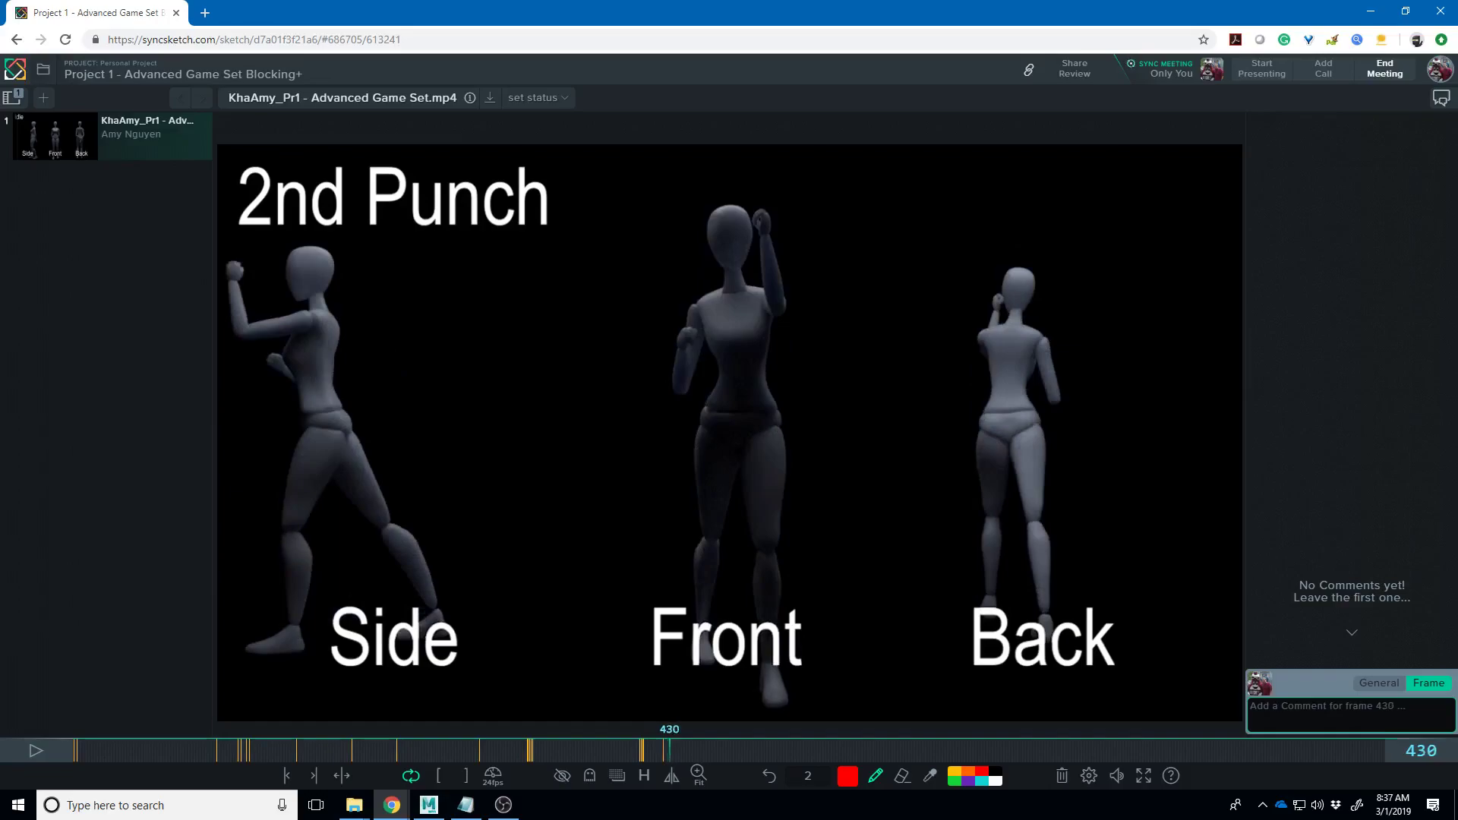
{"action": "key", "text": "Right"}
{"action": "key", "text": "Right"}
{"action": "key", "text": "Right"}
{"action": "key", "text": "Right"}
{"action": "key", "text": "Right"}
{"action": "key", "text": "Right"}
{"action": "key", "text": "Right"}
{"action": "key", "text": "Right"}
{"action": "key", "text": "Right"}
{"action": "key", "text": "Right"}
{"action": "key", "text": "Right"}
{"action": "key", "text": "Right"}
{"action": "key", "text": "Right"}
{"action": "key", "text": "Right"}
{"action": "key", "text": "Right"}
{"action": "key", "text": "Right"}
{"action": "key", "text": "Right"}
{"action": "key", "text": "Right"}
{"action": "key", "text": "Right"}
{"action": "key", "text": "Right"}
{"action": "key", "text": "Right"}
{"action": "key", "text": "Right"}
{"action": "key", "text": "Right"}
{"action": "key", "text": "Right"}
{"action": "key", "text": "Right"}
{"action": "key", "text": "Right"}
{"action": "key", "text": "Right"}
{"action": "key", "text": "Right"}
{"action": "key", "text": "Right"}
{"action": "key", "text": "Right"}
{"action": "key", "text": "Right"}
{"action": "key", "text": "Right"}
{"action": "key", "text": "Right"}
{"action": "key", "text": "Right"}
{"action": "key", "text": "Right"}
{"action": "key", "text": "Right"}
{"action": "key", "text": "Right"}
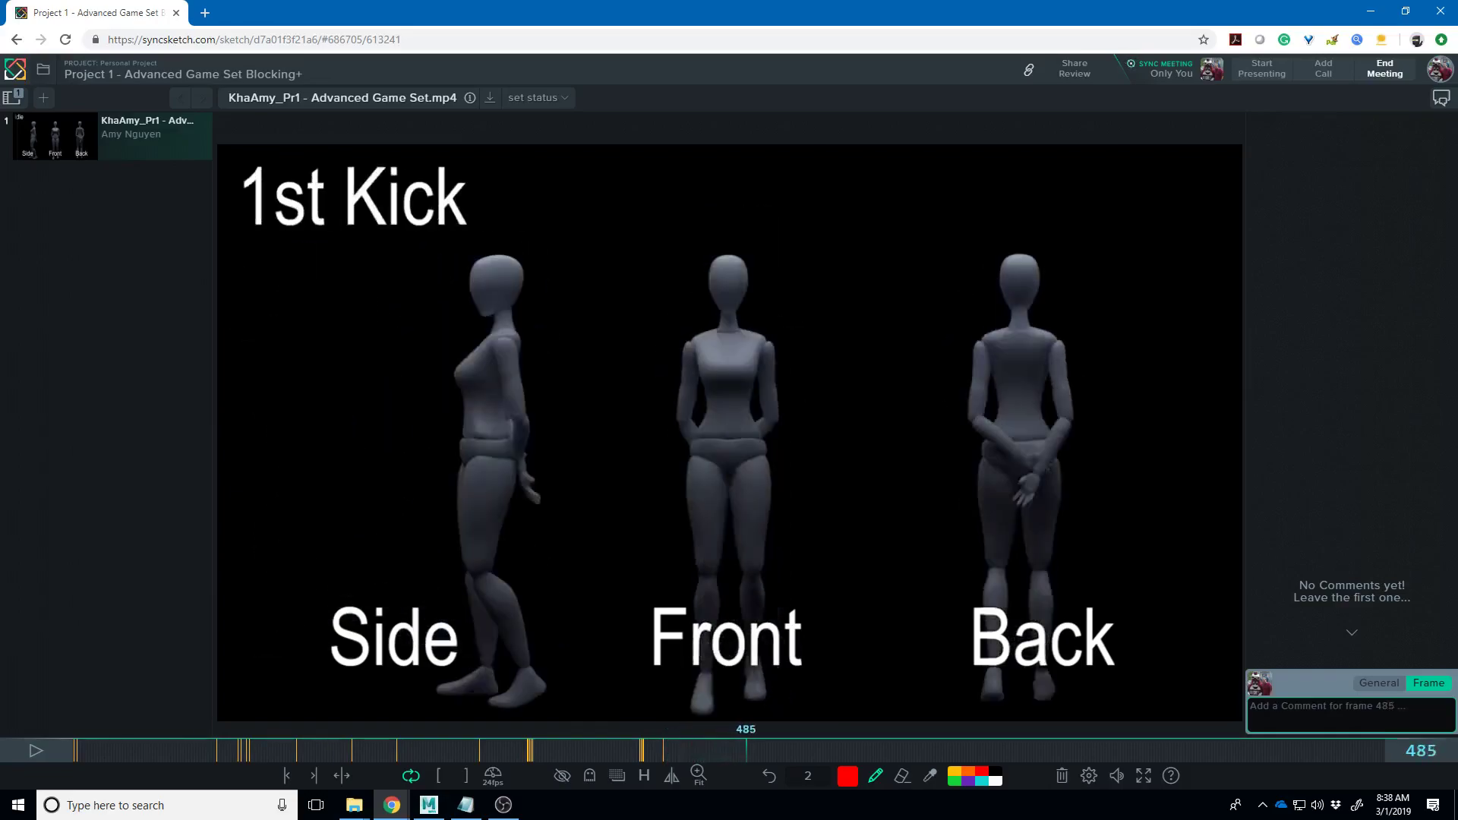
- Settle on frame 491 and mark the Side figure's raised thigh in red
{"action": "key", "text": "Left"}
{"action": "key", "text": "Left"}
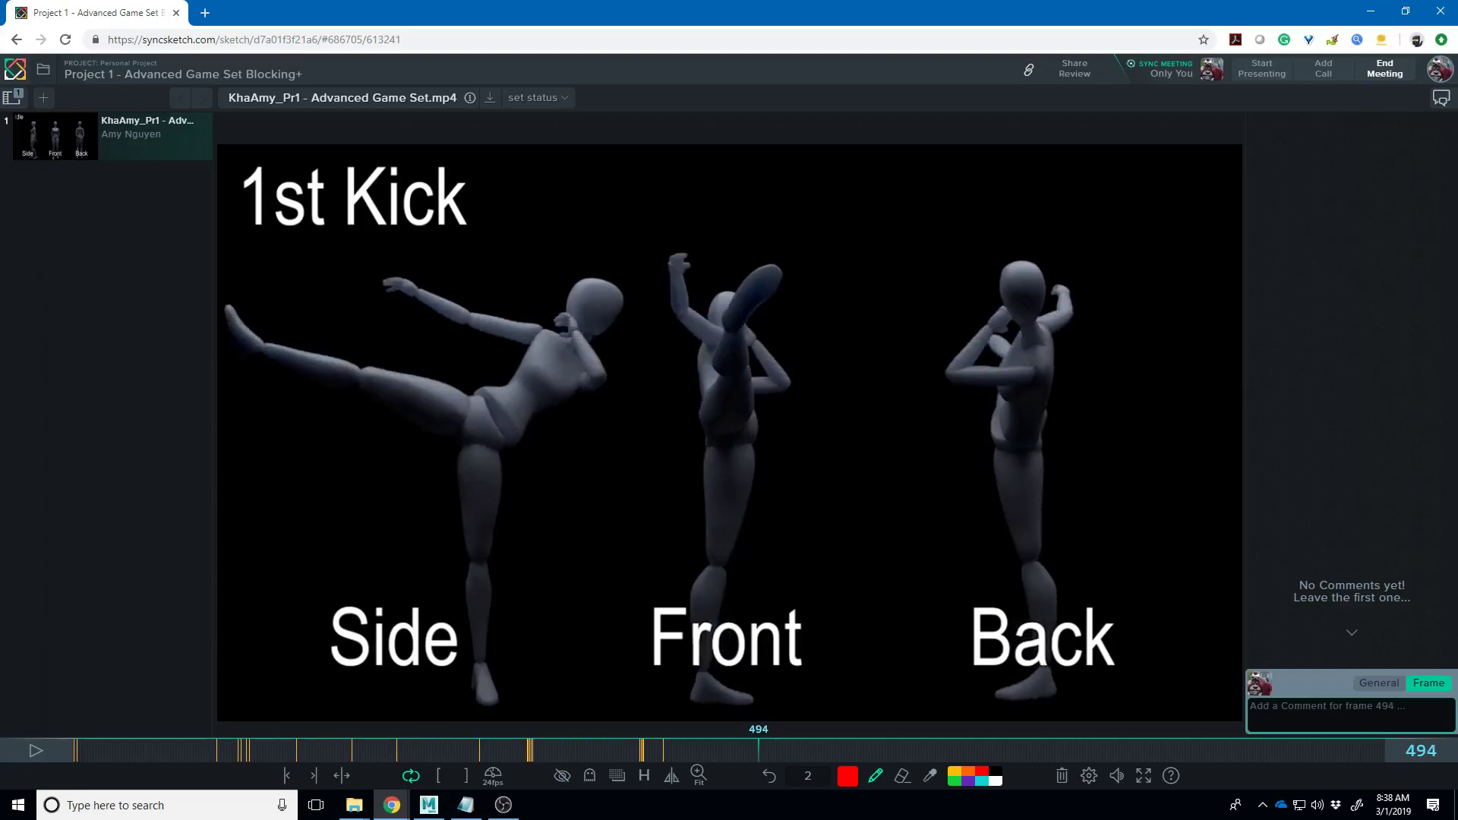
{"action": "key", "text": "Left"}
{"action": "key", "text": "Left"}
{"action": "key", "text": "Left"}
{"action": "key", "text": "Left"}
{"action": "key", "text": "Left"}
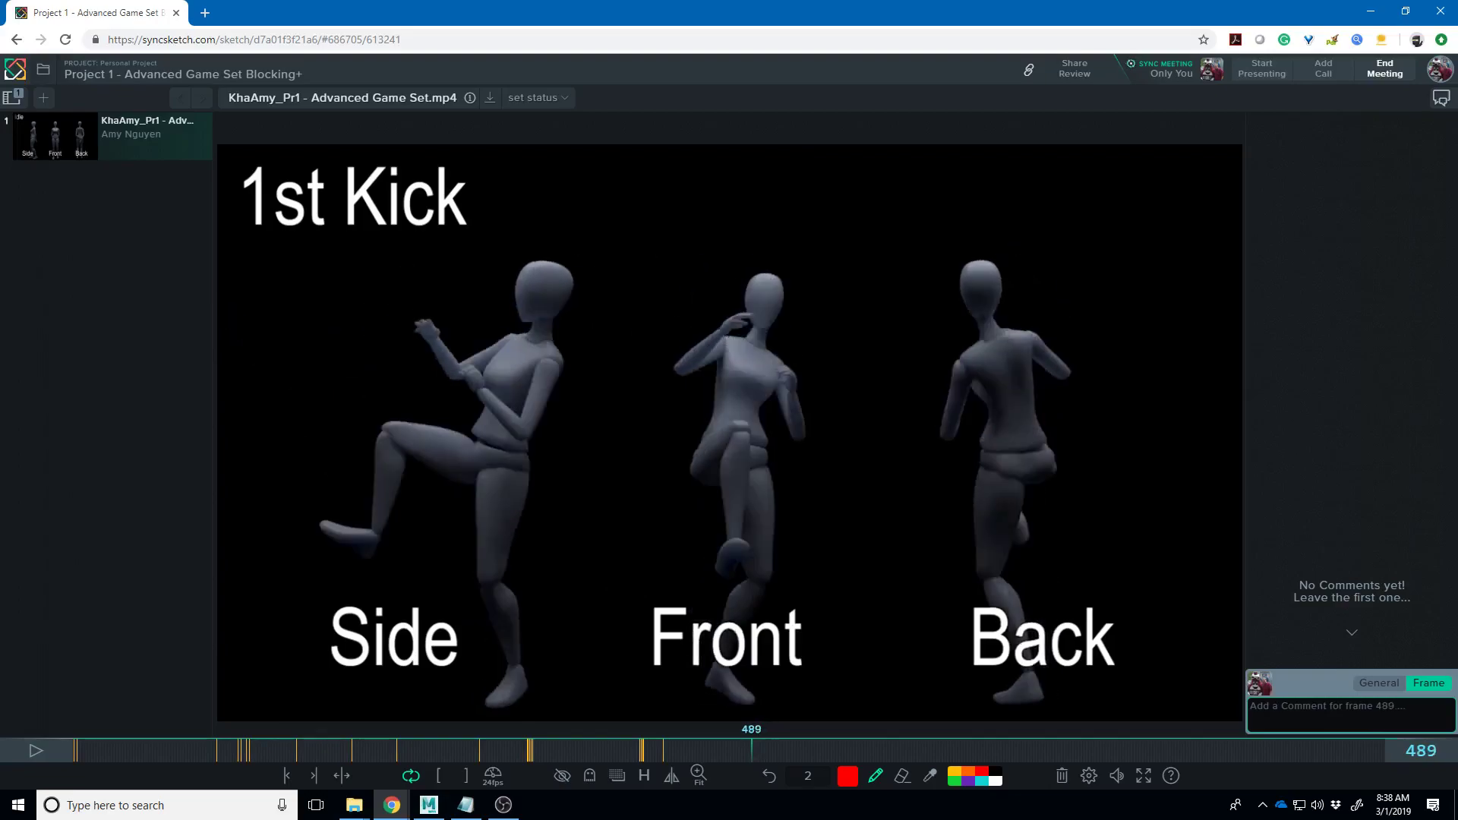
{"action": "key", "text": "Right"}
{"action": "key", "text": "Right"}
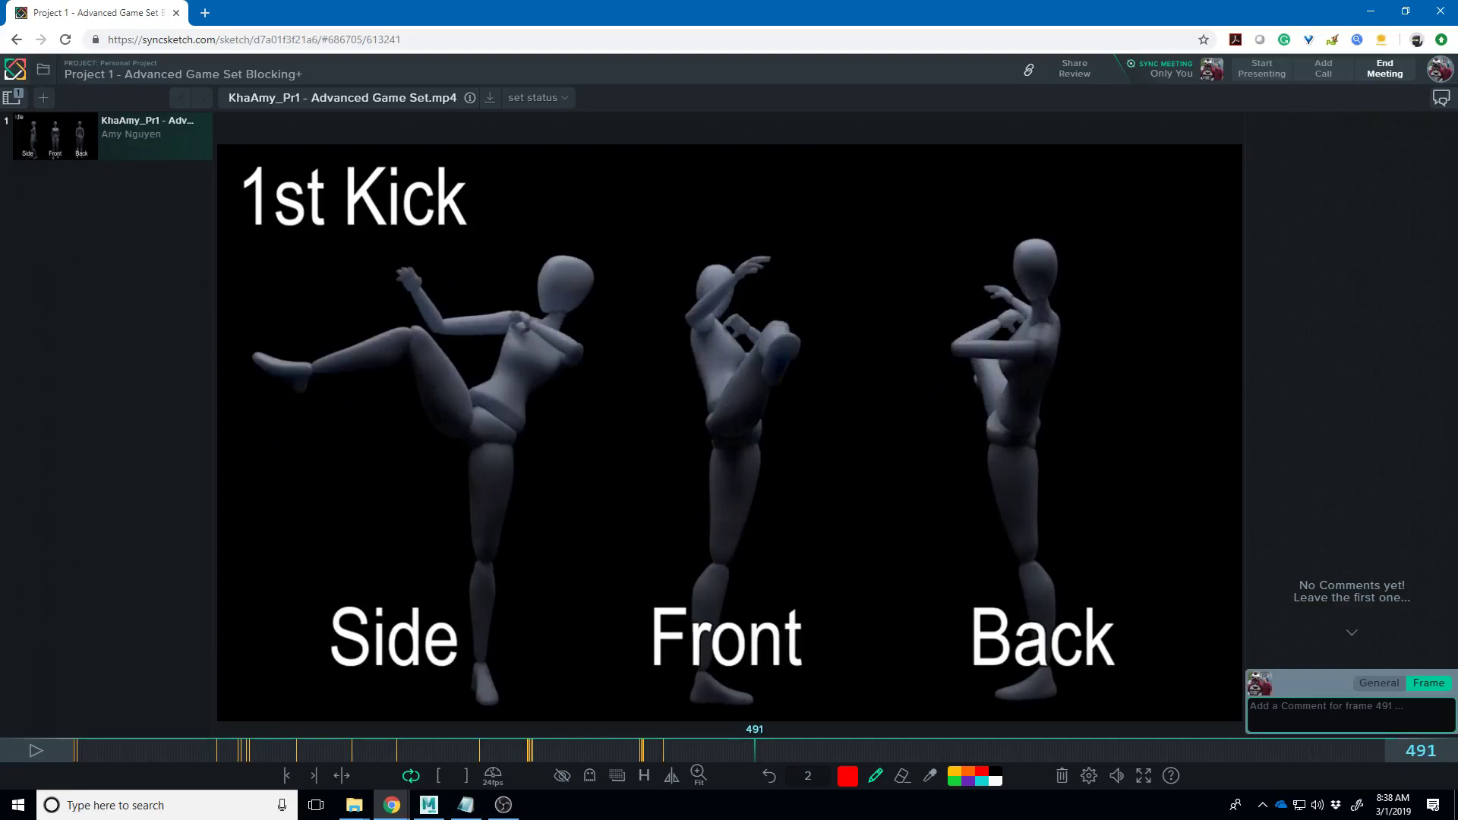
{"action": "key", "text": "Right"}
{"action": "key", "text": "Right"}
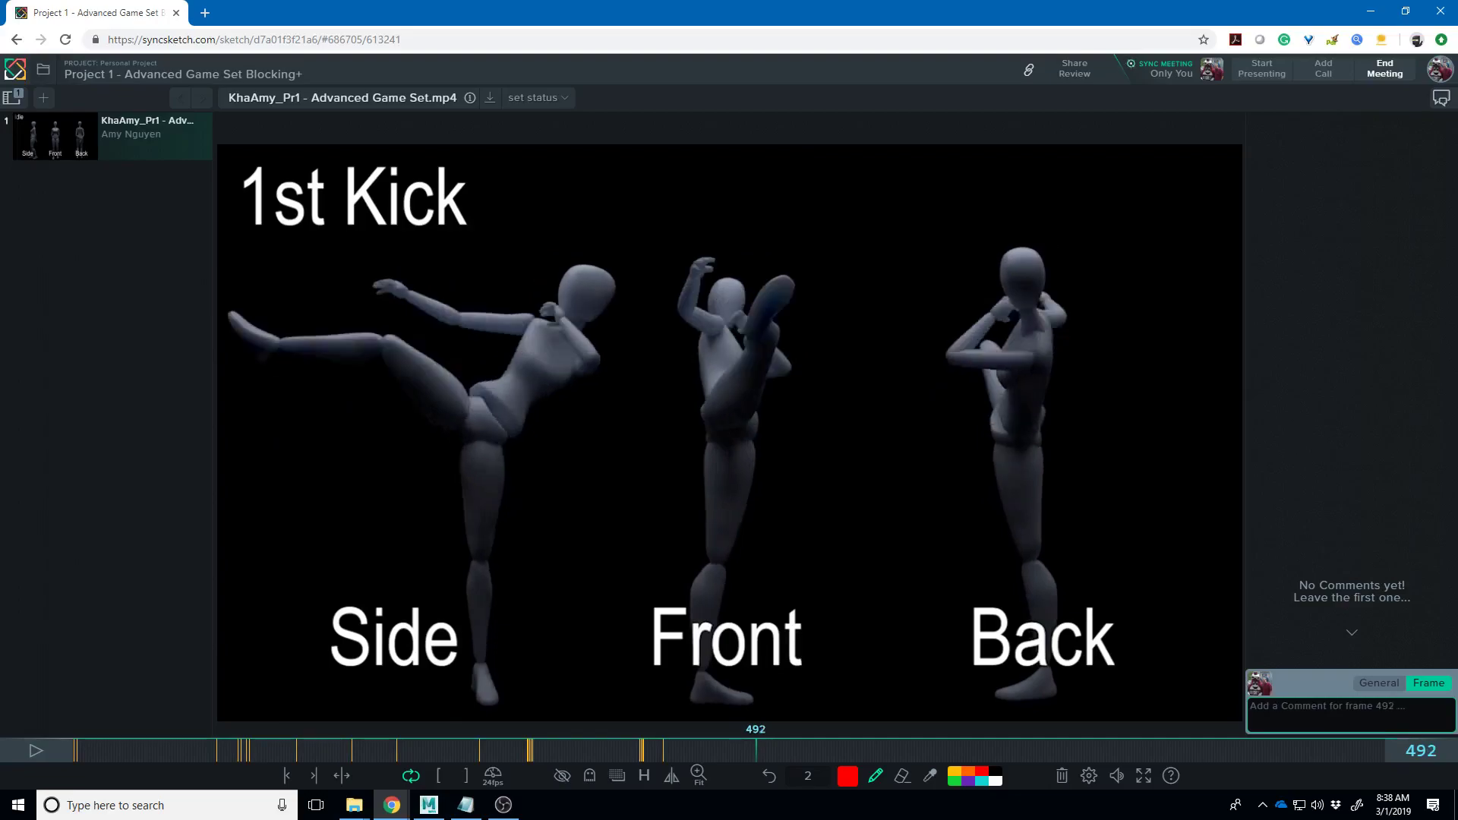
{"action": "key", "text": "Left"}
{"action": "key", "text": "Left"}
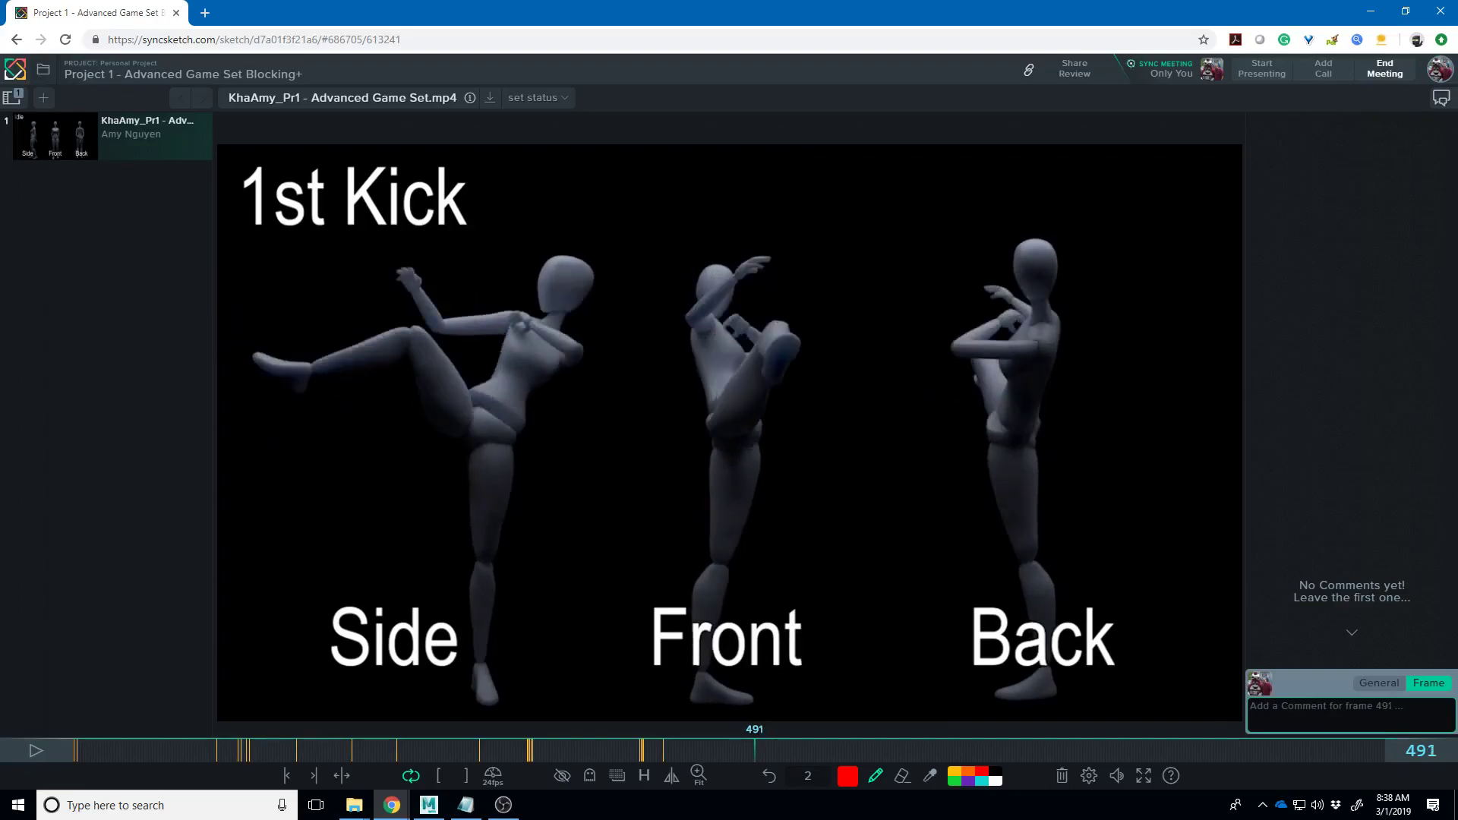
{"action": "mouse_move", "coordinate": [465, 414]}
{"action": "left_mouse_down"}
{"action": "mouse_move", "coordinate": [457, 320]}
{"action": "mouse_move", "coordinate": [399, 387]}
{"action": "mouse_move", "coordinate": [379, 356]}
{"action": "left_mouse_up"}
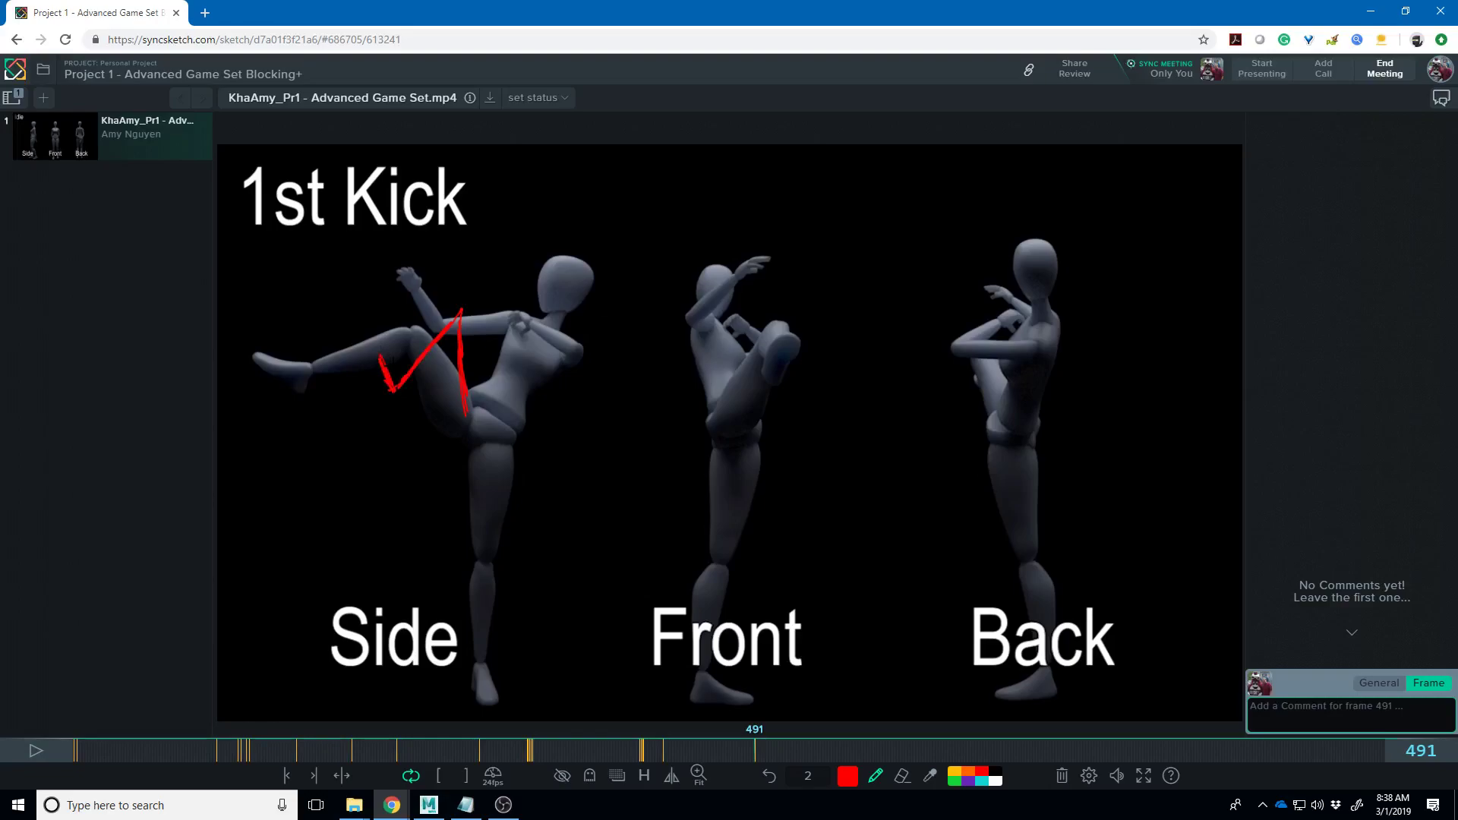
- Draw a red zigzag along the kicking leg on frame 492 and trace the extended leg on 493
{"action": "key", "text": "Right"}
{"action": "mouse_move", "coordinate": [459, 412]}
{"action": "left_mouse_down"}
{"action": "mouse_move", "coordinate": [430, 359]}
{"action": "mouse_move", "coordinate": [384, 337]}
{"action": "mouse_move", "coordinate": [350, 383]}
{"action": "mouse_move", "coordinate": [339, 346]}
{"action": "left_mouse_up"}
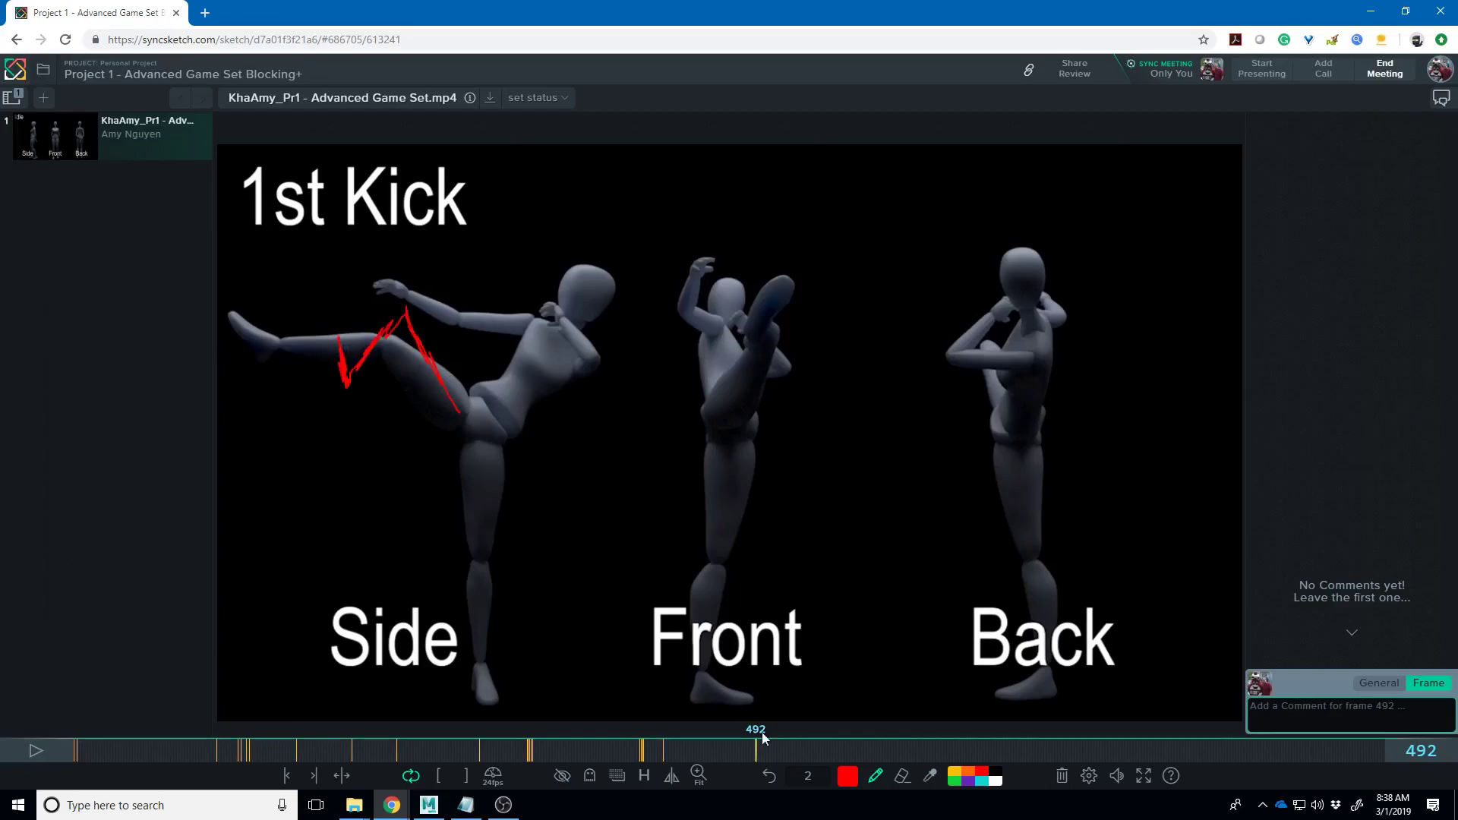
{"action": "key", "text": "Right"}
{"action": "mouse_move", "coordinate": [464, 402]}
{"action": "left_mouse_down"}
{"action": "mouse_move", "coordinate": [249, 340]}
{"action": "mouse_move", "coordinate": [227, 297]}
{"action": "left_mouse_up"}
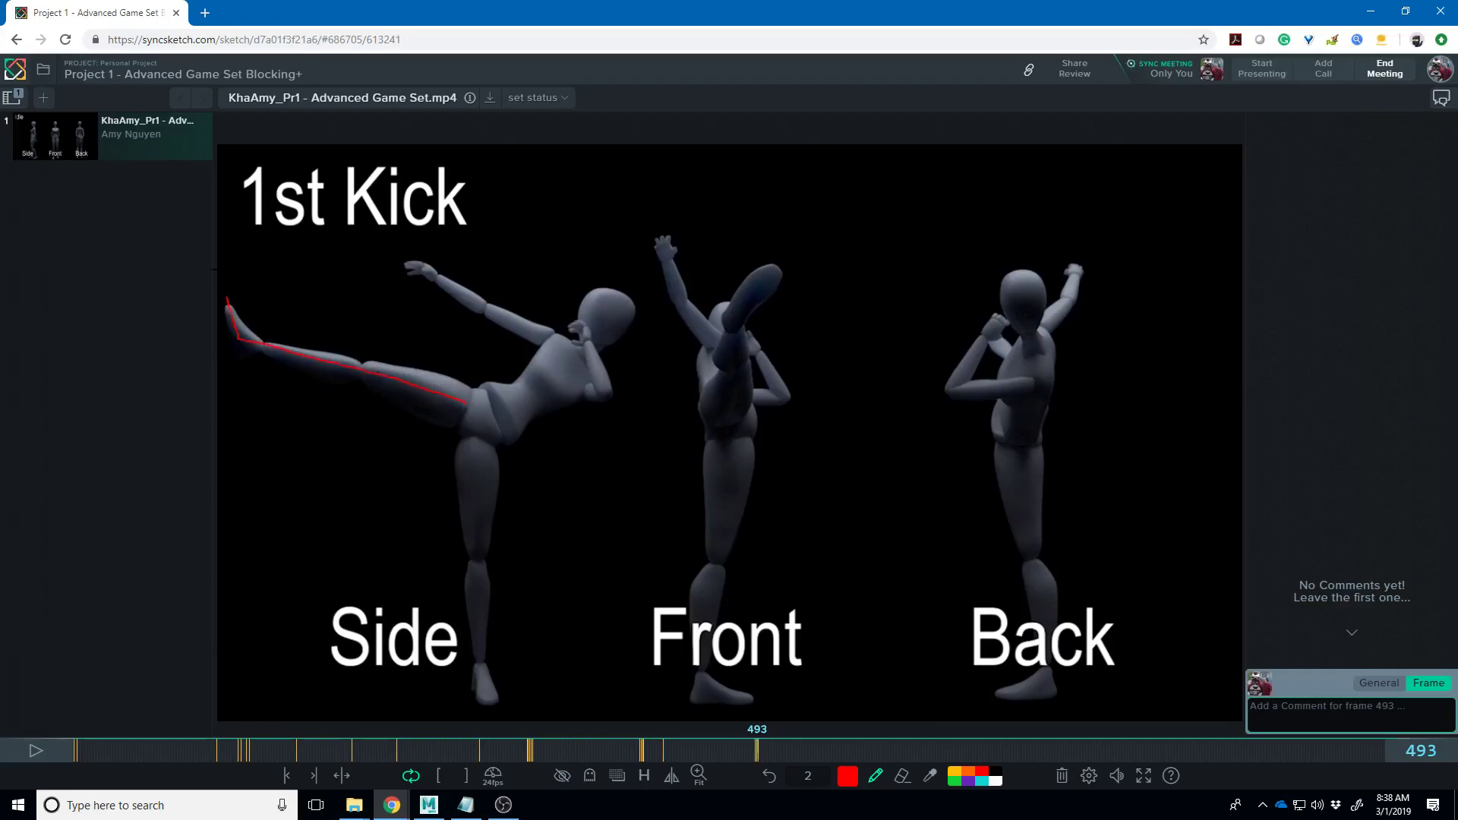
- On frame 493, add hip-to-torso lines and a red arc from the kicking foot to above the head
{"action": "key", "text": "Right"}
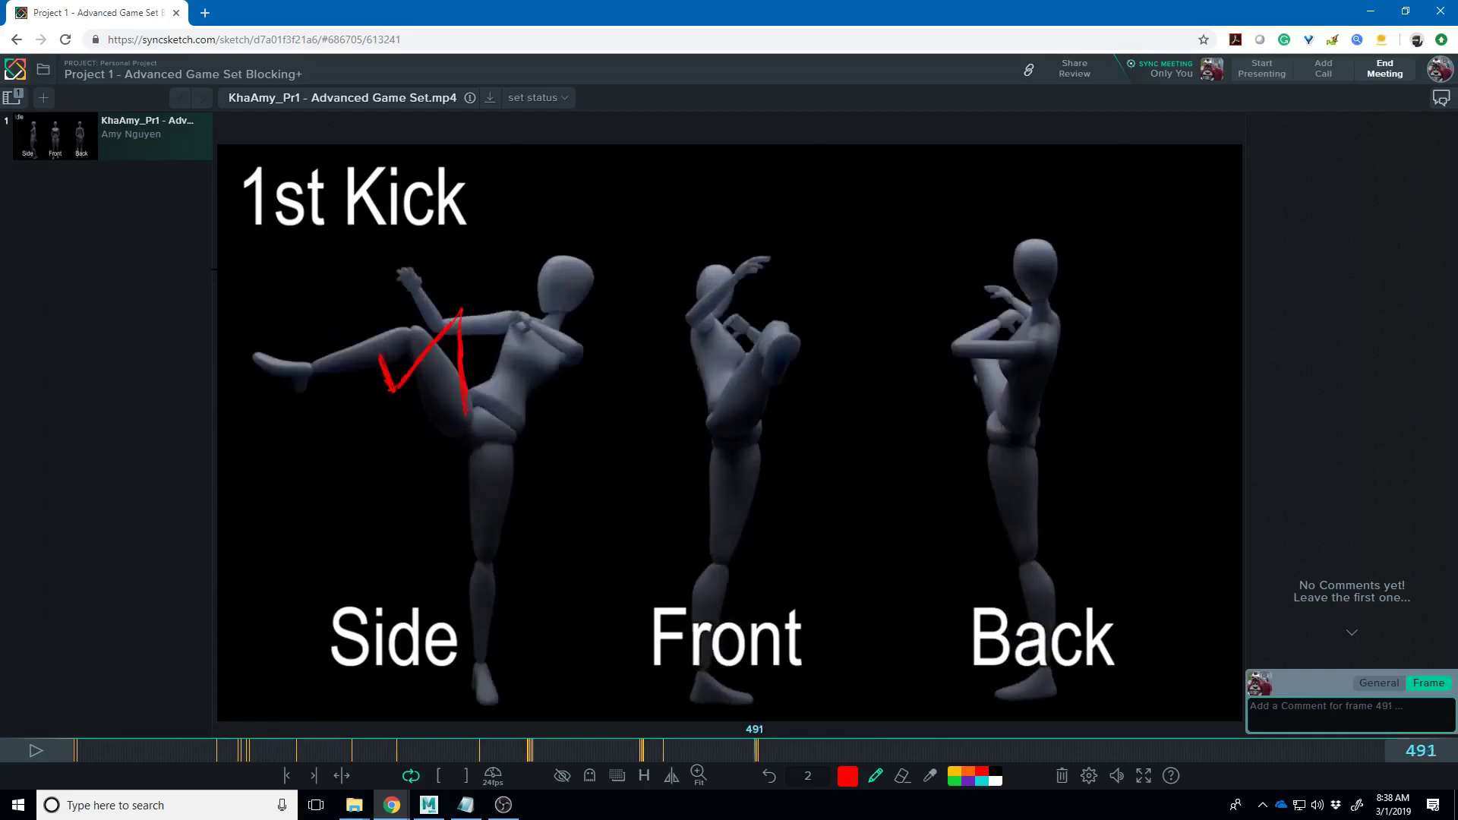
{"action": "key", "text": "Left"}
{"action": "key", "text": "Left"}
{"action": "key", "text": "Left"}
{"action": "key", "text": "Right"}
{"action": "key", "text": "Right"}
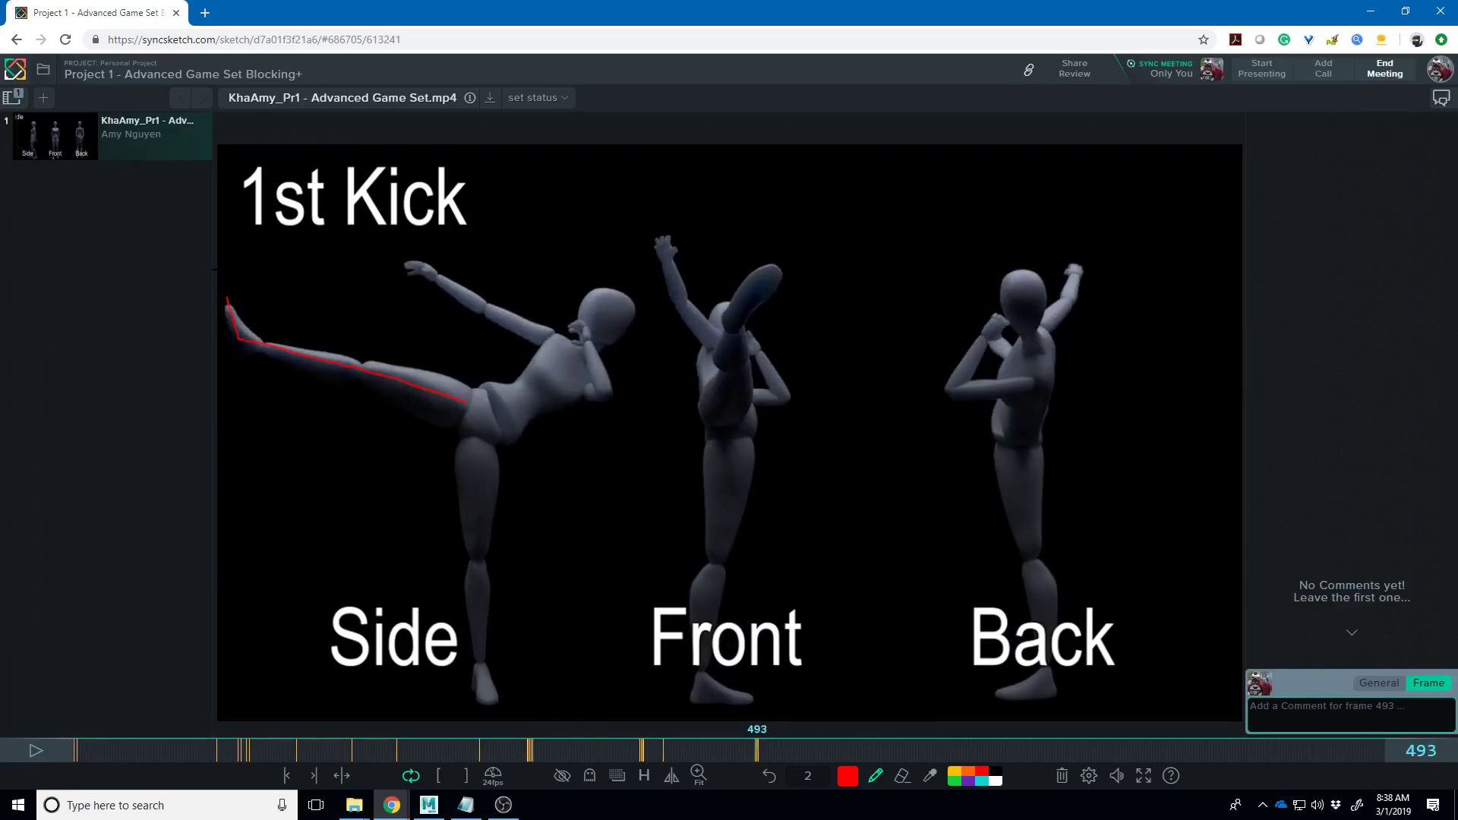
{"action": "mouse_move", "coordinate": [472, 388]}
{"action": "left_mouse_down"}
{"action": "mouse_move", "coordinate": [469, 408]}
{"action": "mouse_move", "coordinate": [501, 404]}
{"action": "mouse_move", "coordinate": [592, 361]}
{"action": "mouse_move", "coordinate": [626, 315]}
{"action": "mouse_move", "coordinate": [642, 323]}
{"action": "mouse_move", "coordinate": [607, 337]}
{"action": "left_mouse_up"}
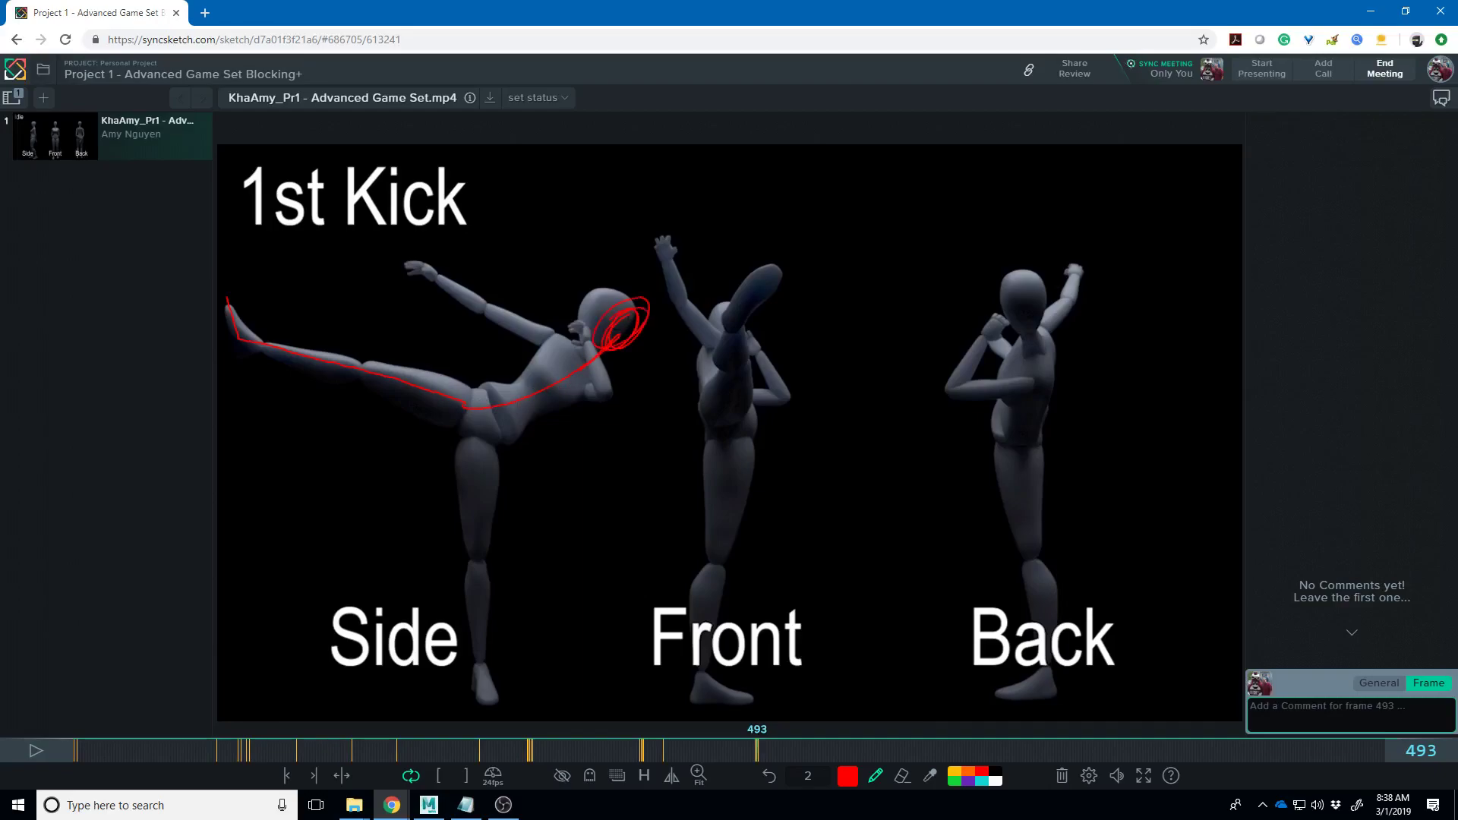
{"action": "left_click_drag", "start_coordinate": [597, 272], "coordinate": [675, 304]}
{"action": "mouse_move", "coordinate": [241, 327]}
{"action": "left_mouse_down"}
{"action": "mouse_move", "coordinate": [392, 379]}
{"action": "mouse_move", "coordinate": [506, 393]}
{"action": "mouse_move", "coordinate": [662, 344]}
{"action": "mouse_move", "coordinate": [374, 407]}
{"action": "left_mouse_up"}
{"action": "left_click_drag", "start_coordinate": [674, 303], "coordinate": [668, 337]}
{"action": "left_click_drag", "start_coordinate": [354, 378], "coordinate": [658, 342]}
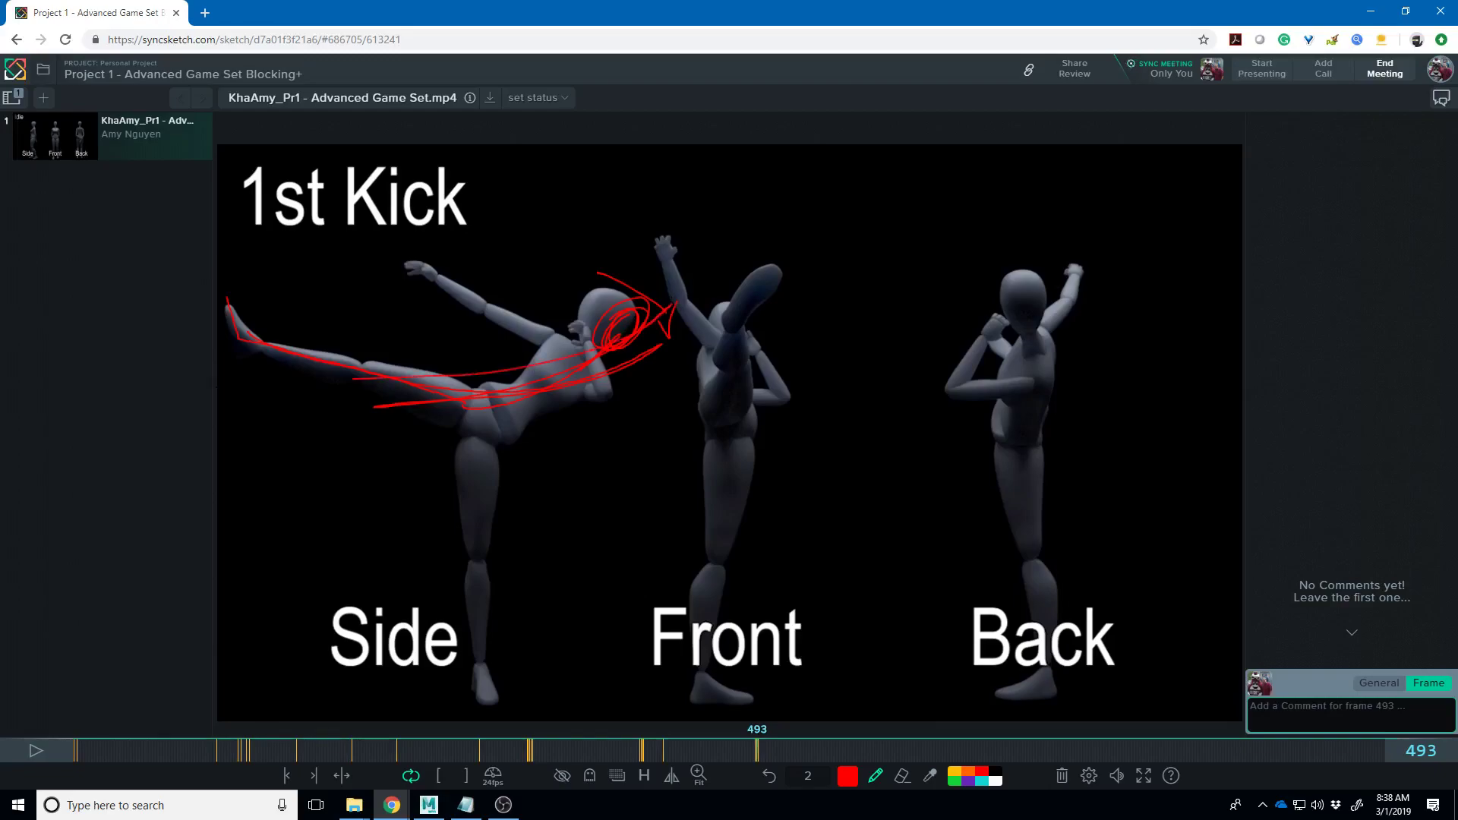
- Scrub frames 494–504 and scribble red along the Side figure's shin and foot at frame 500
{"action": "key", "text": "Right"}
{"action": "key", "text": "Right"}
{"action": "key", "text": "Right"}
{"action": "key", "text": "Right"}
{"action": "key", "text": "Right"}
{"action": "key", "text": "Right"}
{"action": "key", "text": "Right"}
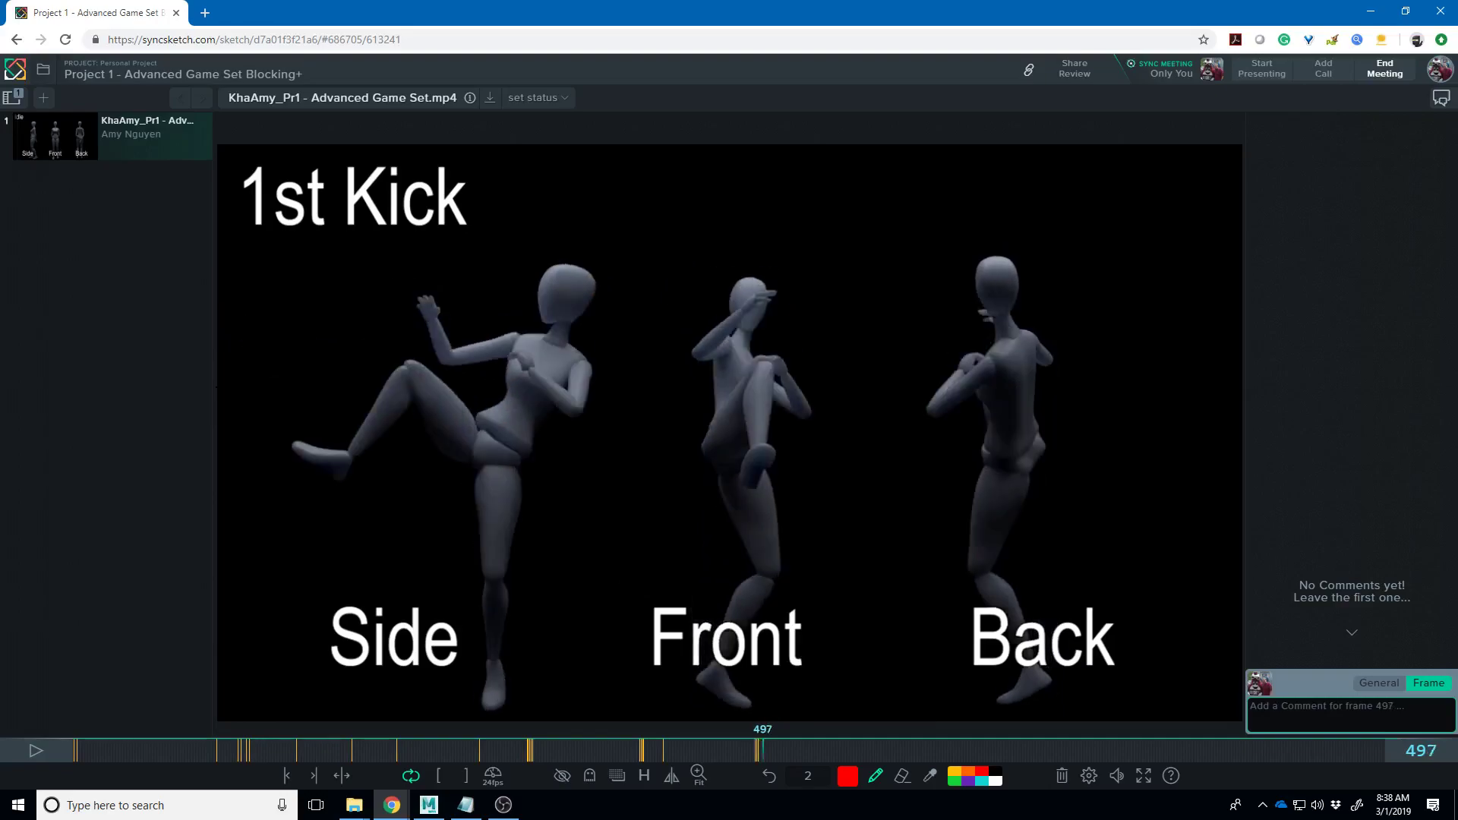
{"action": "key", "text": "Left"}
{"action": "key", "text": "Left"}
{"action": "key", "text": "Left"}
{"action": "key", "text": "Right"}
{"action": "key", "text": "Right"}
{"action": "key", "text": "Right"}
{"action": "key", "text": "Right"}
{"action": "key", "text": "Right"}
{"action": "key", "text": "Right"}
{"action": "key", "text": "Right"}
{"action": "key", "text": "Right"}
{"action": "key", "text": "Right"}
{"action": "key", "text": "Right"}
{"action": "key", "text": "Left"}
{"action": "key", "text": "Left"}
{"action": "key", "text": "Right"}
{"action": "key", "text": "Right"}
{"action": "key", "text": "Left"}
{"action": "key", "text": "Left"}
{"action": "key", "text": "Left"}
{"action": "key", "text": "Left"}
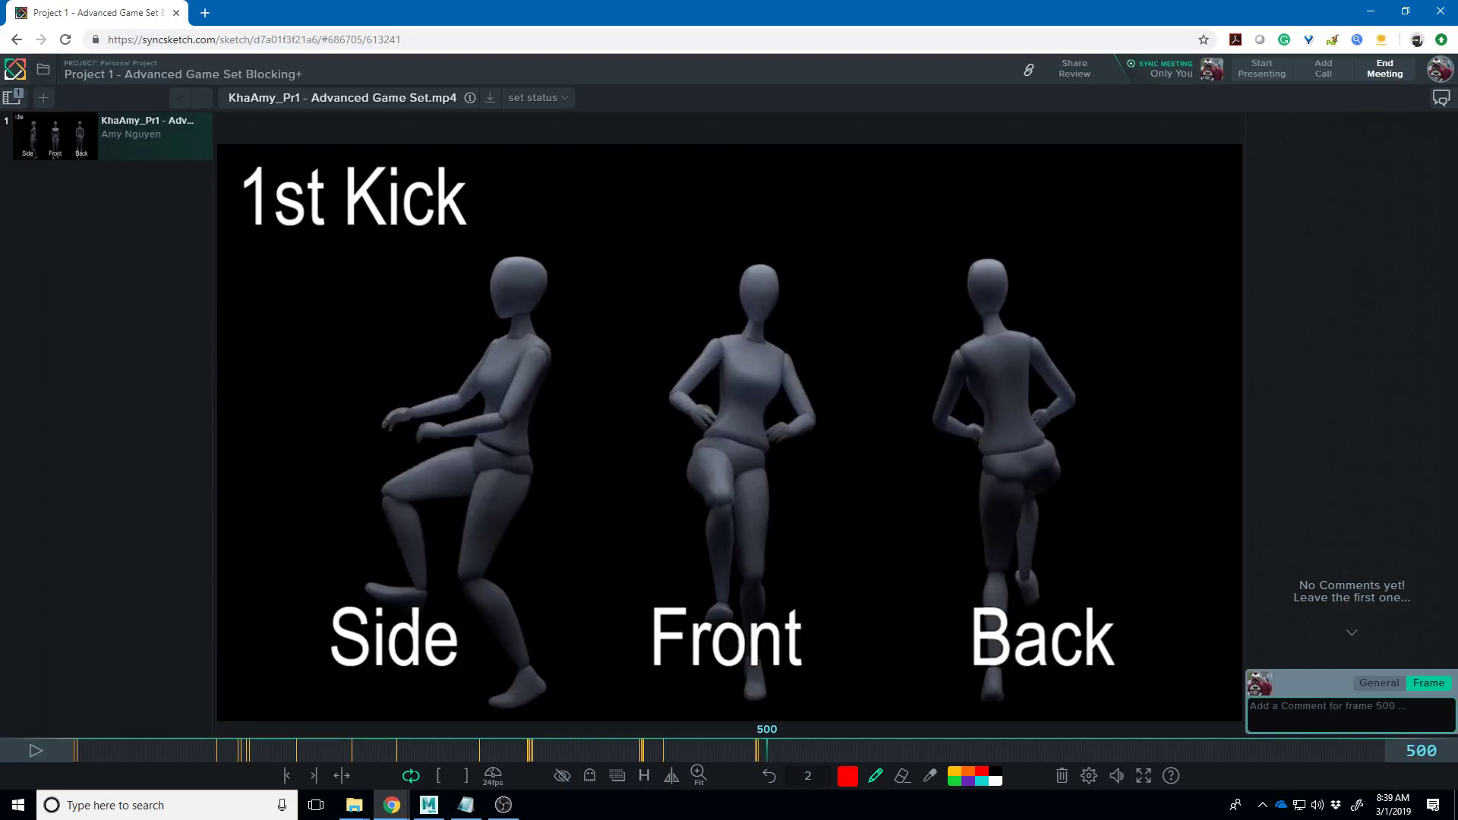
{"action": "mouse_move", "coordinate": [436, 569]}
{"action": "left_mouse_down"}
{"action": "mouse_move", "coordinate": [497, 683]}
{"action": "mouse_move", "coordinate": [454, 634]}
{"action": "mouse_move", "coordinate": [463, 493]}
{"action": "mouse_move", "coordinate": [448, 607]}
{"action": "left_mouse_up"}
- Scrub frames 498–505 and return to frame 500 to review the shin scribble
{"action": "key", "text": "Left"}
{"action": "key", "text": "Right"}
{"action": "key", "text": "Right"}
{"action": "key", "text": "Right"}
{"action": "key", "text": "Right"}
{"action": "key", "text": "Right"}
{"action": "key", "text": "Right"}
{"action": "key", "text": "Left"}
{"action": "key", "text": "Left"}
{"action": "key", "text": "Right"}
{"action": "key", "text": "Right"}
{"action": "key", "text": "Left"}
{"action": "key", "text": "Left"}
{"action": "key", "text": "Left"}
{"action": "key", "text": "Left"}
{"action": "key", "text": "Left"}
{"action": "key", "text": "Left"}
{"action": "key", "text": "Left"}
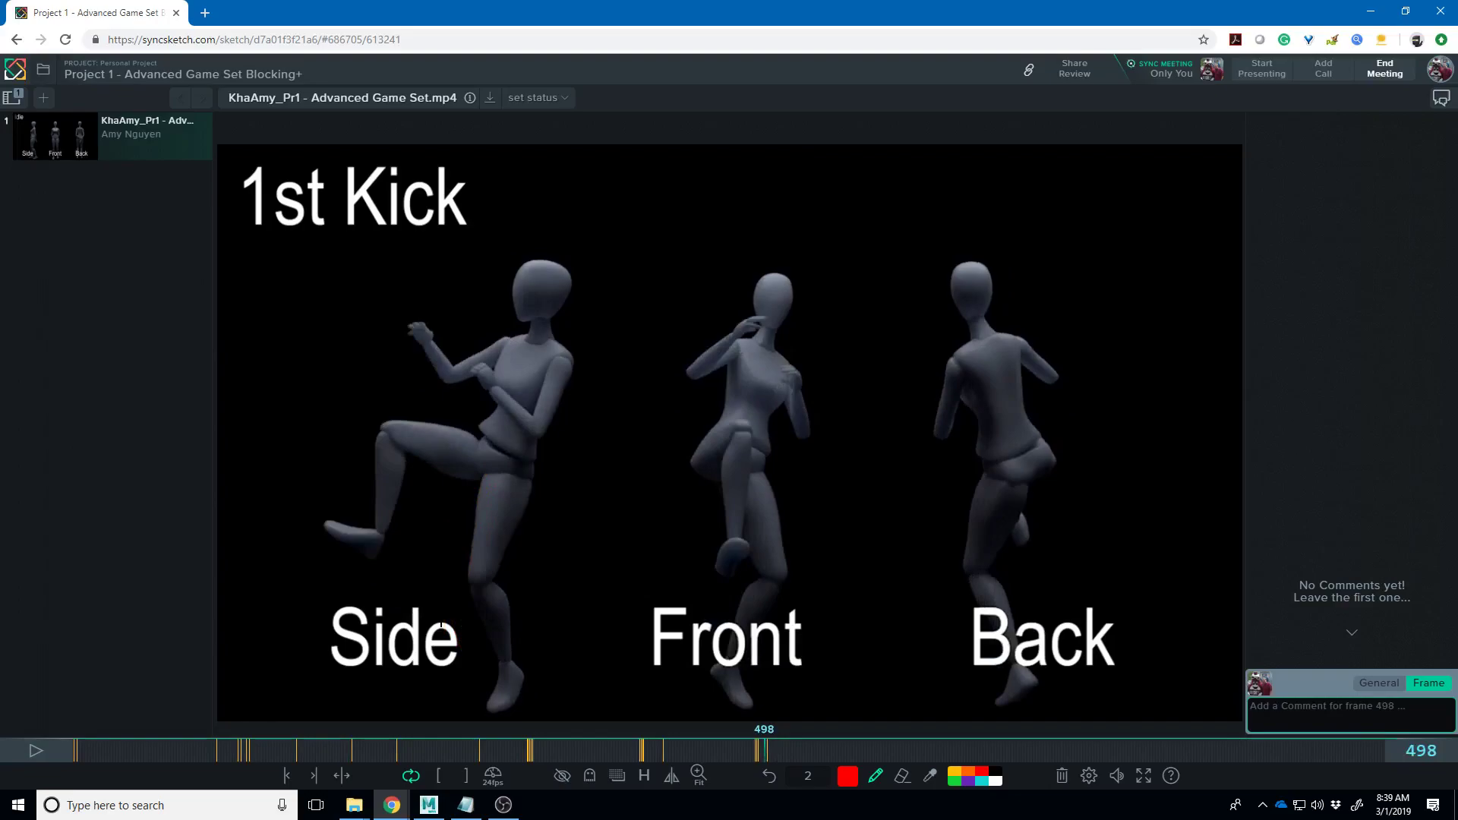
{"action": "key", "text": "Right"}
{"action": "key", "text": "Right"}
{"action": "key", "text": "Right"}
{"action": "key", "text": "Right"}
{"action": "key", "text": "Left"}
{"action": "key", "text": "Left"}
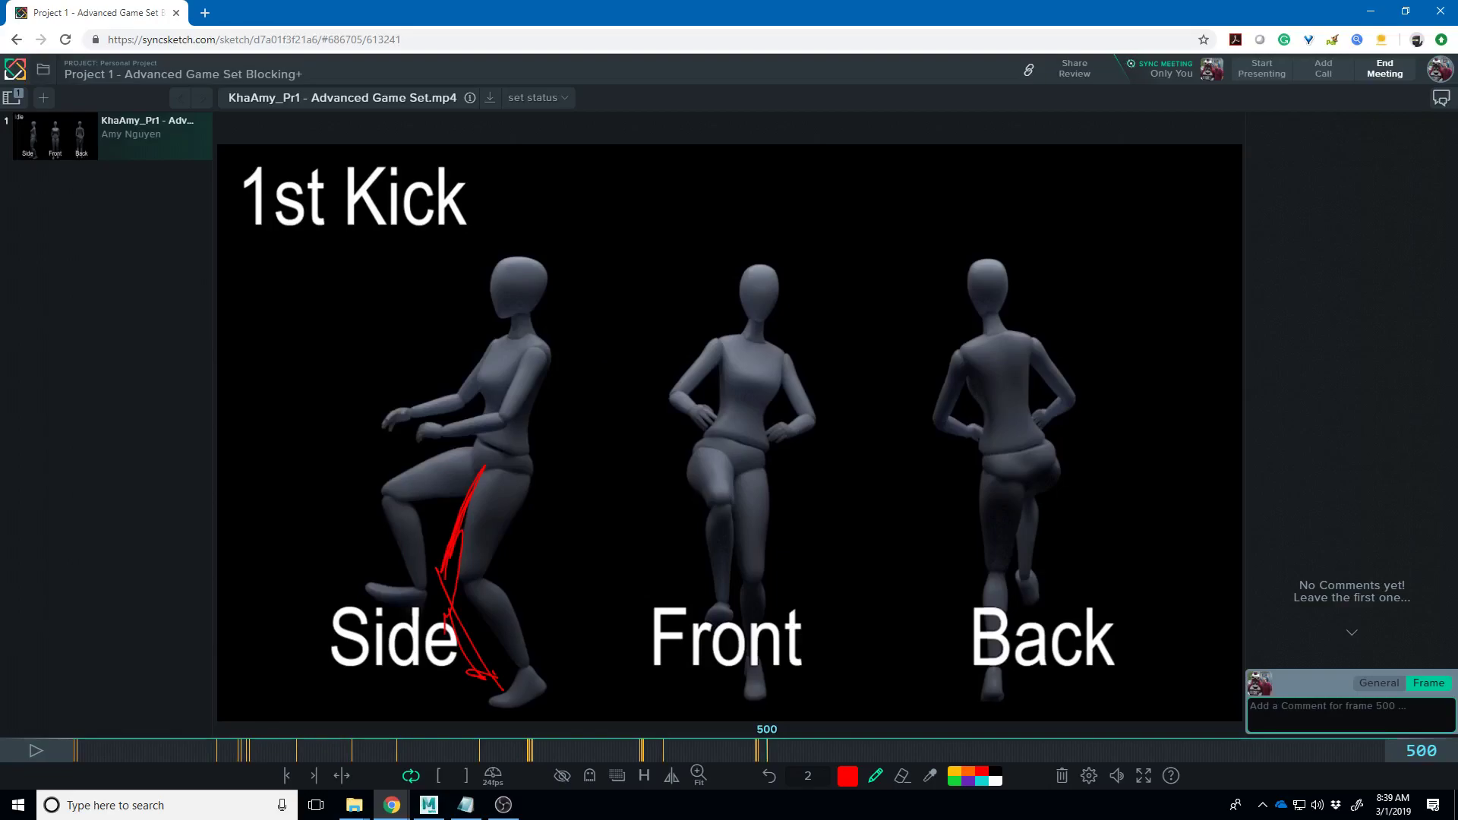
- Step forward through the kick frames to where the figures come down
{"action": "key", "text": "Right"}
{"action": "key", "text": "Right"}
{"action": "key", "text": "Right"}
{"action": "key", "text": "Right"}
{"action": "key", "text": "Right"}
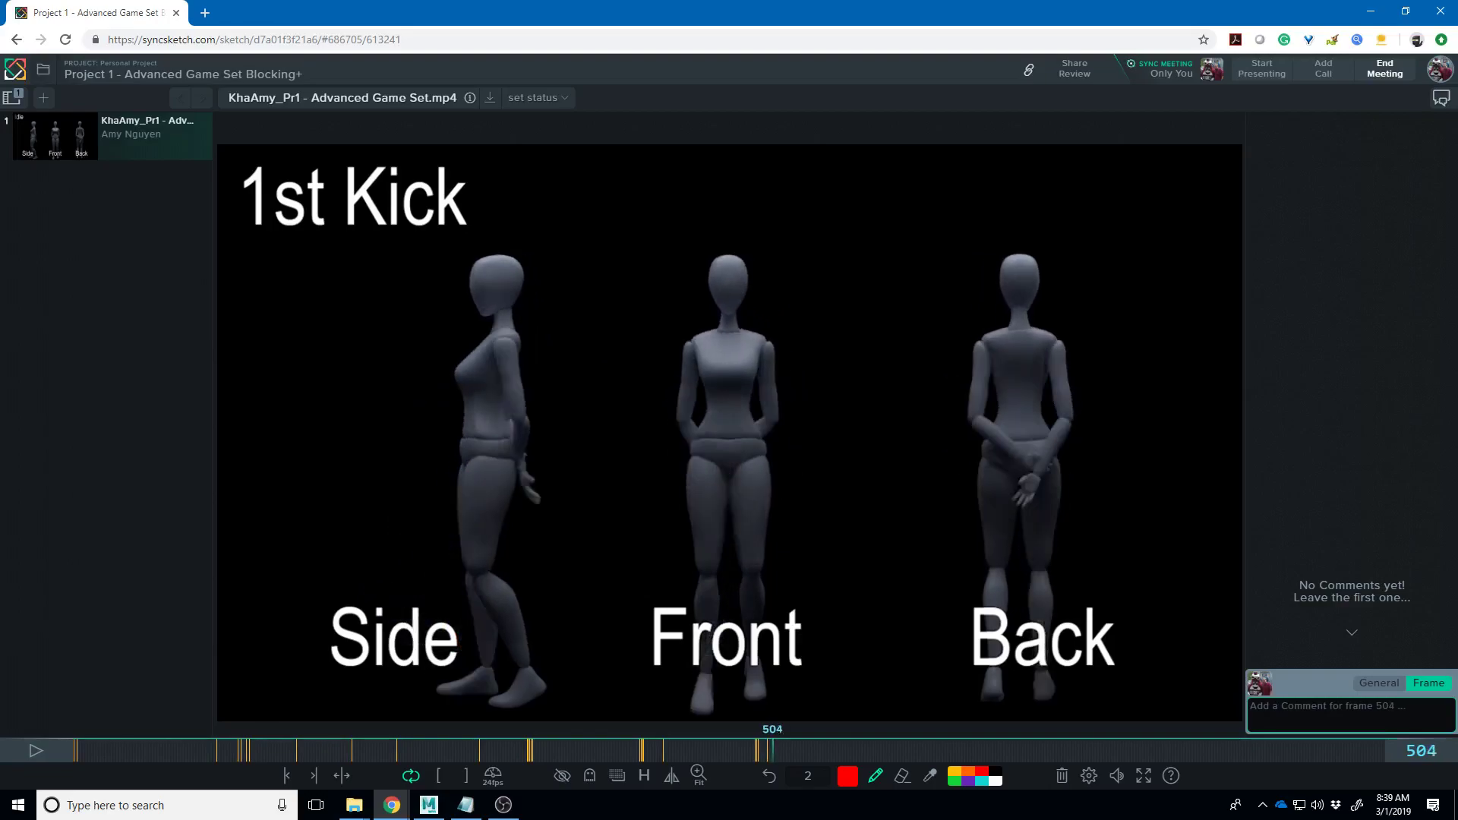
{"action": "key", "text": "Left"}
{"action": "key", "text": "Right"}
{"action": "key", "text": "Right"}
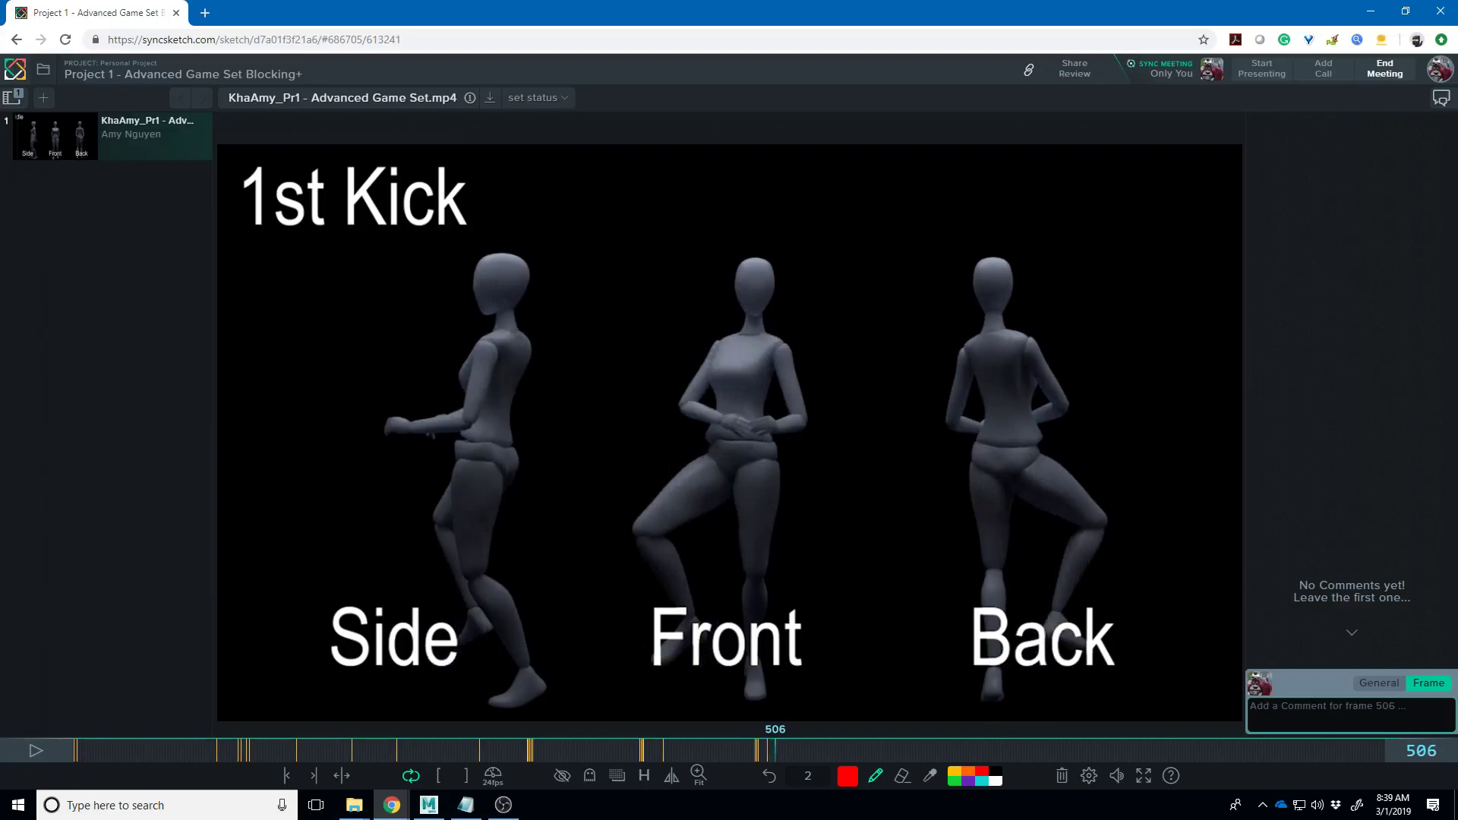
{"action": "key", "text": "Right"}
{"action": "key", "text": "Right"}
{"action": "key", "text": "Right"}
{"action": "key", "text": "Right"}
{"action": "key", "text": "Right"}
{"action": "key", "text": "Right"}
{"action": "key", "text": "Right"}
{"action": "key", "text": "Right"}
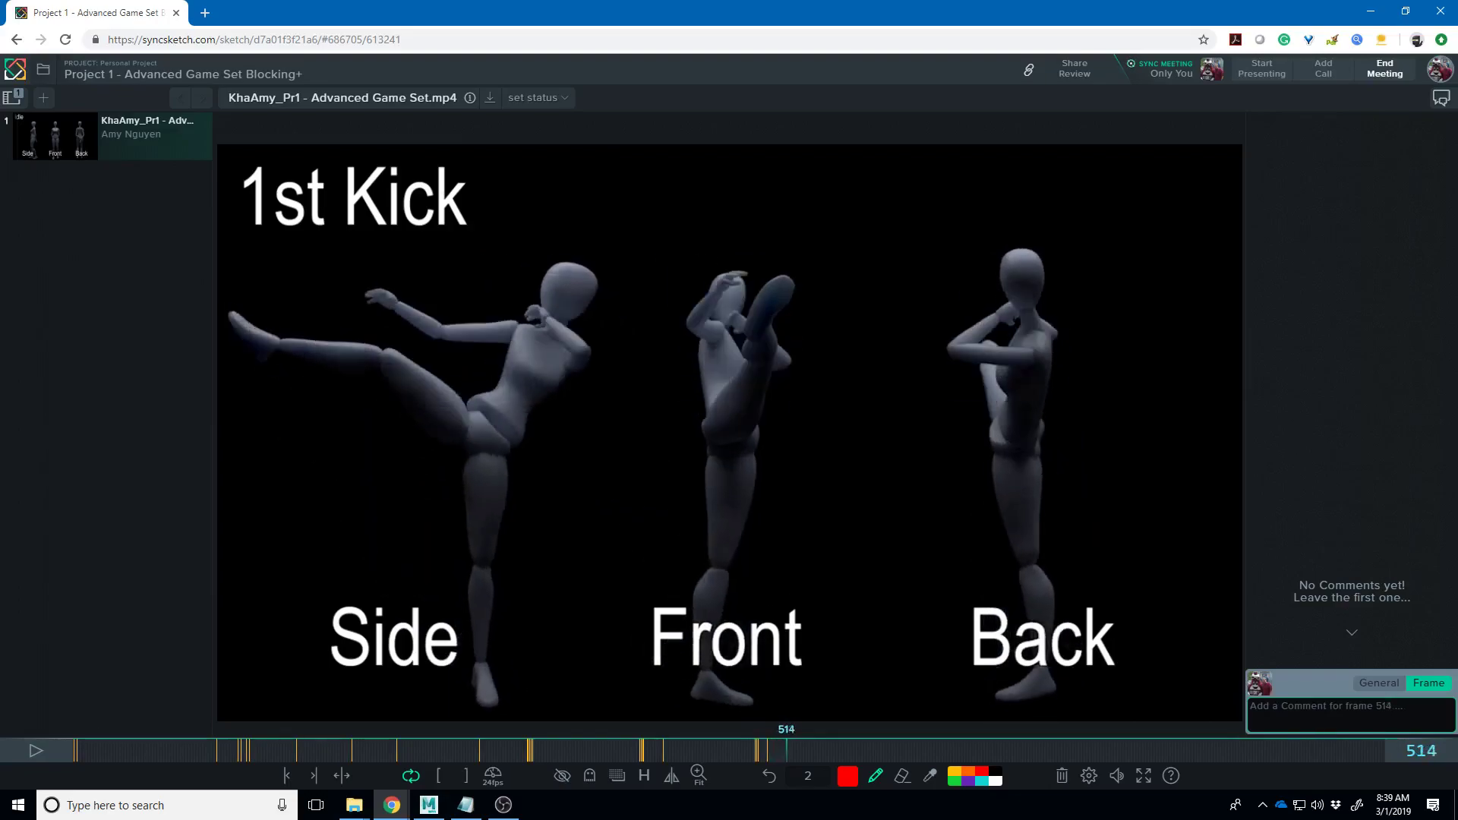
{"action": "key", "text": "Right"}
{"action": "key", "text": "Right"}
{"action": "key", "text": "Right"}
{"action": "key", "text": "Right"}
{"action": "key", "text": "Right"}
{"action": "key", "text": "Right"}
{"action": "key", "text": "Right"}
{"action": "key", "text": "Right"}
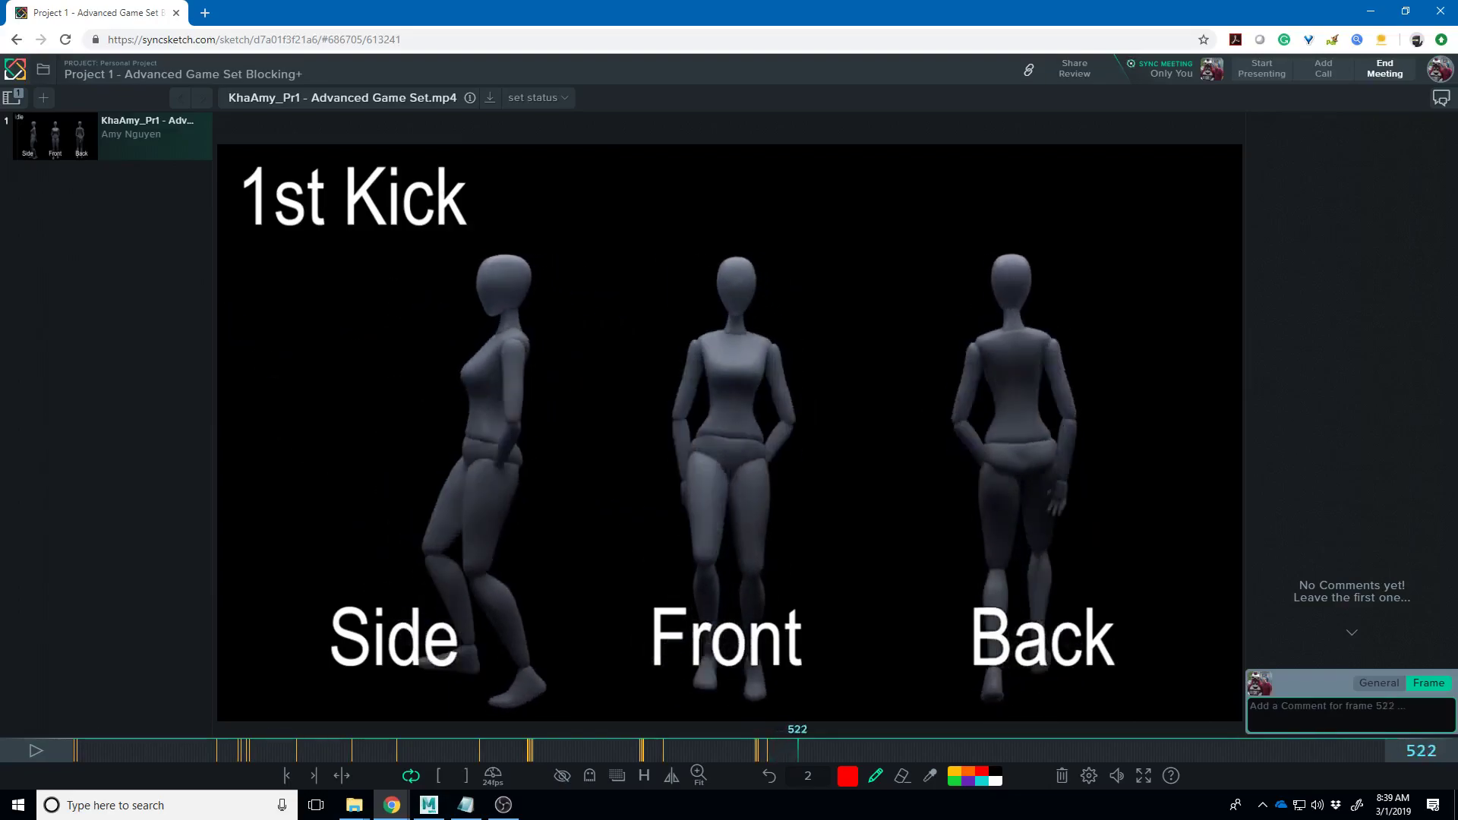
- Jump into the 2nd Kick and settle on frame 588's raised-knee guard stance
{"action": "key", "text": "Right"}
{"action": "key", "text": "Right"}
{"action": "key", "text": "Right"}
{"action": "key", "text": "Right"}
{"action": "key", "text": "Right"}
{"action": "key", "text": "Right"}
{"action": "key", "text": "Right"}
{"action": "key", "text": "Right"}
{"action": "key", "text": "Right"}
{"action": "key", "text": "Right"}
{"action": "key", "text": "Right"}
{"action": "key", "text": "Right"}
{"action": "key", "text": "Right"}
{"action": "key", "text": "Right"}
{"action": "key", "text": "Right"}
{"action": "key", "text": "Right"}
{"action": "key", "text": "Right"}
{"action": "key", "text": "Right"}
{"action": "key", "text": "Right"}
{"action": "key", "text": "Right"}
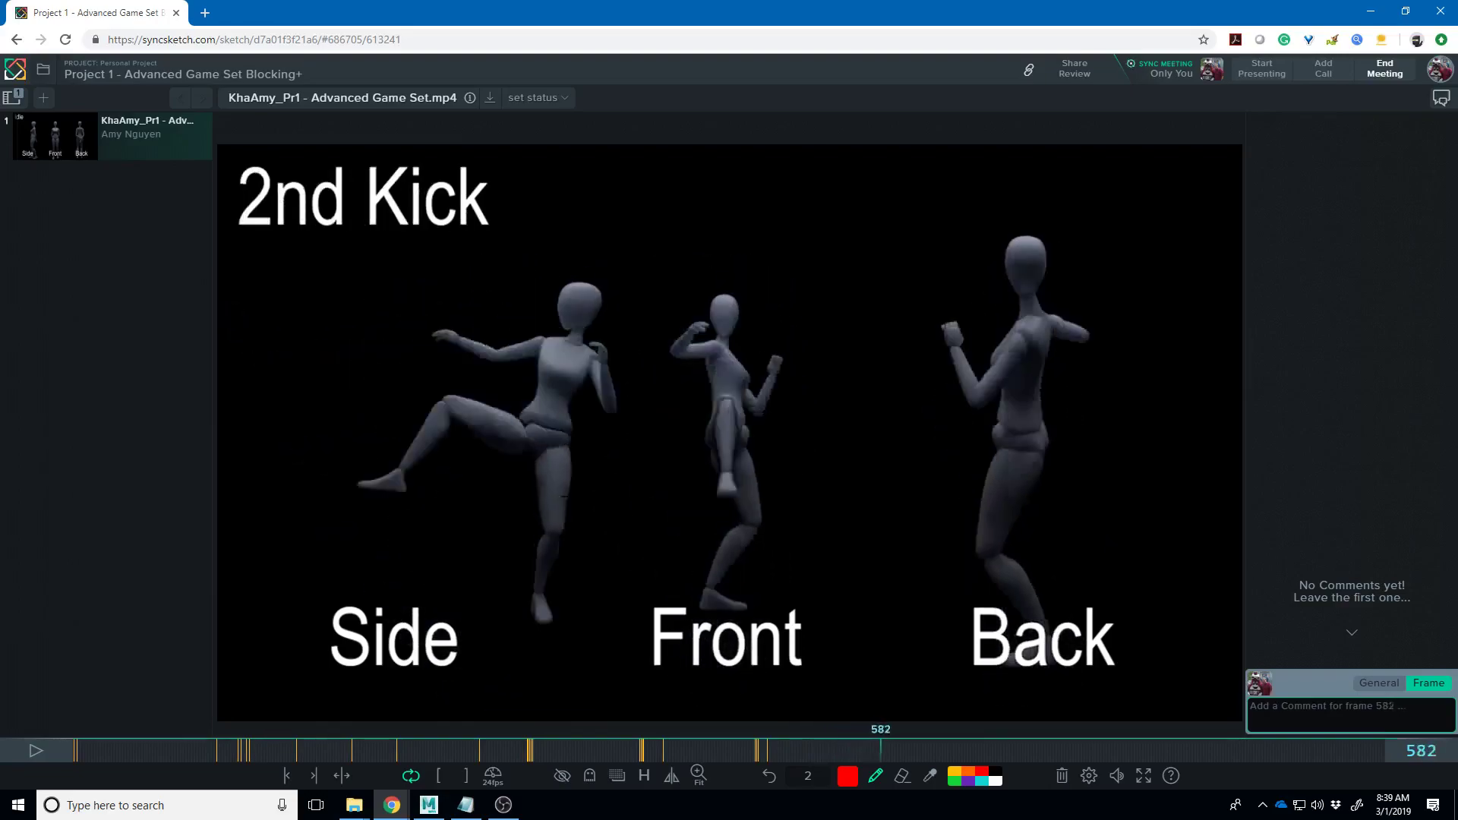
{"action": "key", "text": "Right"}
{"action": "key", "text": "Right"}
{"action": "key", "text": "Right"}
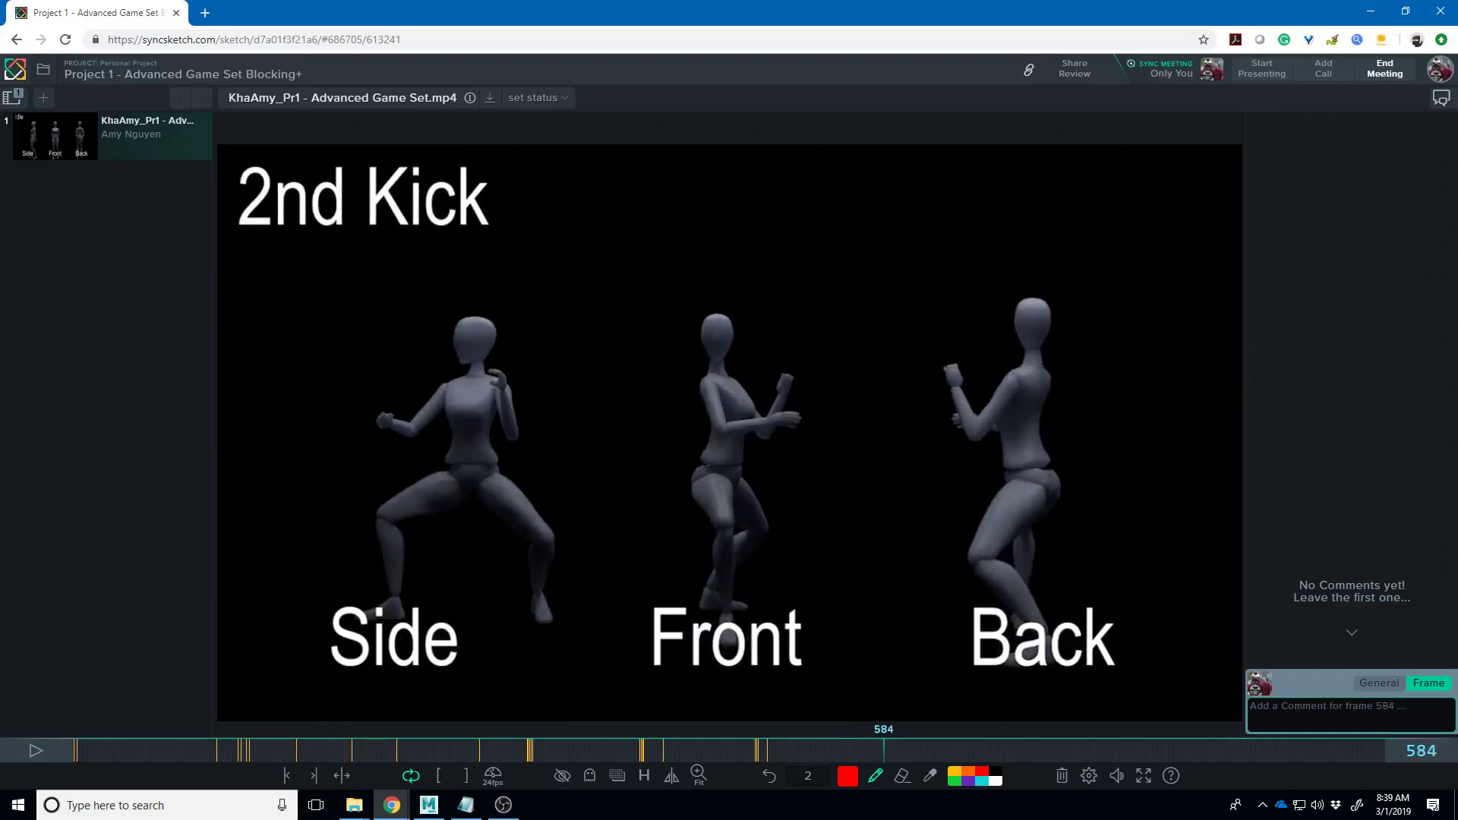
{"action": "key", "text": "Left"}
{"action": "key", "text": "Left"}
{"action": "key", "text": "Left"}
{"action": "key", "text": "Left"}
{"action": "key", "text": "Left"}
{"action": "key", "text": "Right"}
{"action": "key", "text": "Right"}
{"action": "key", "text": "Right"}
{"action": "key", "text": "Right"}
{"action": "key", "text": "Right"}
{"action": "key", "text": "Right"}
{"action": "key", "text": "Right"}
{"action": "key", "text": "Right"}
{"action": "key", "text": "Right"}
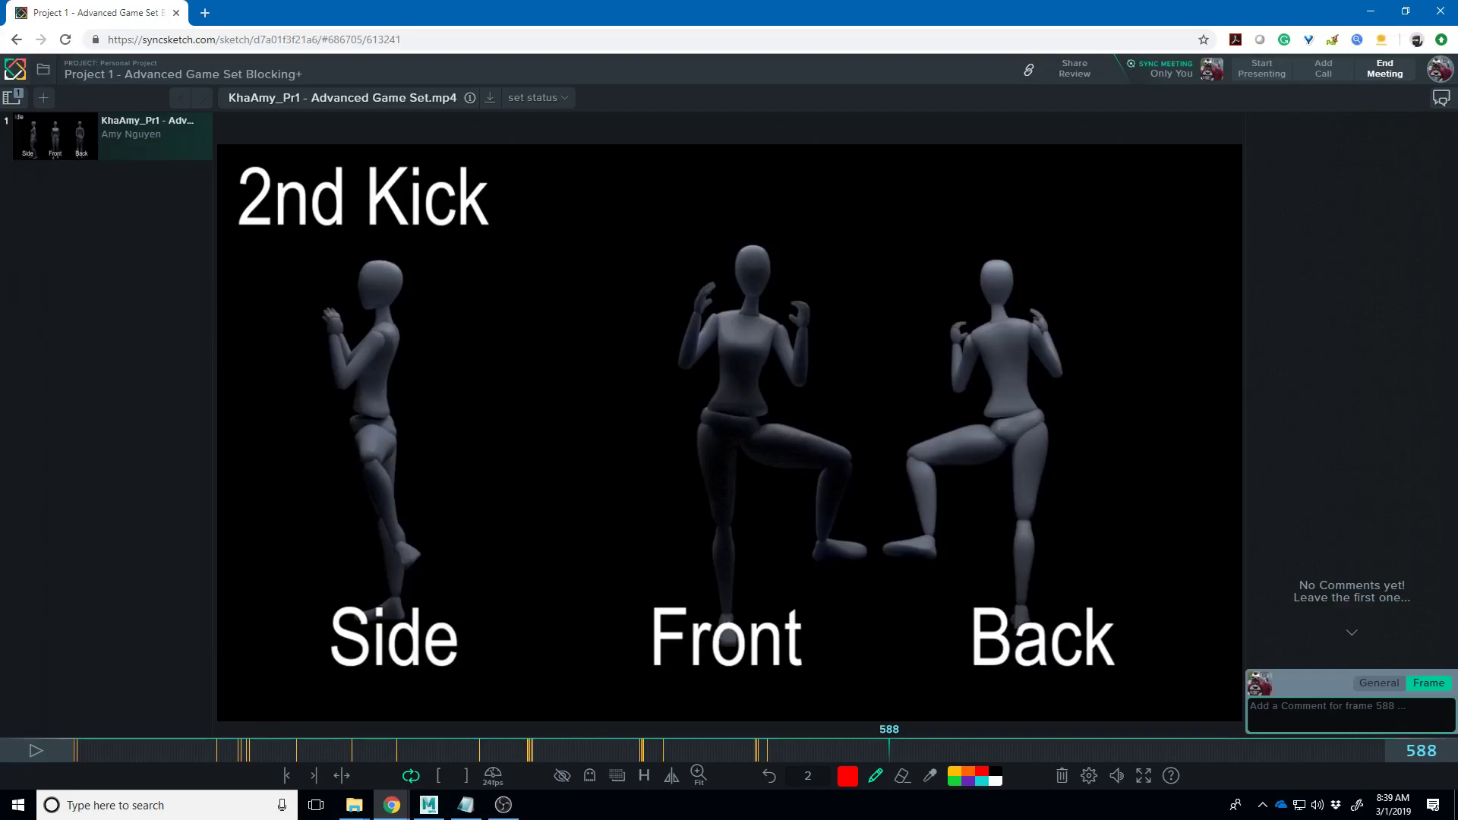
- Mark the Front figure's upper body and raised leg, plus a line across the Side figure's chest
{"action": "mouse_move", "coordinate": [718, 251]}
{"action": "left_mouse_down"}
{"action": "mouse_move", "coordinate": [698, 379]}
{"action": "mouse_move", "coordinate": [735, 434]}
{"action": "mouse_move", "coordinate": [779, 456]}
{"action": "mouse_move", "coordinate": [697, 347]}
{"action": "mouse_move", "coordinate": [718, 258]}
{"action": "mouse_move", "coordinate": [687, 323]}
{"action": "mouse_move", "coordinate": [735, 301]}
{"action": "left_mouse_up"}
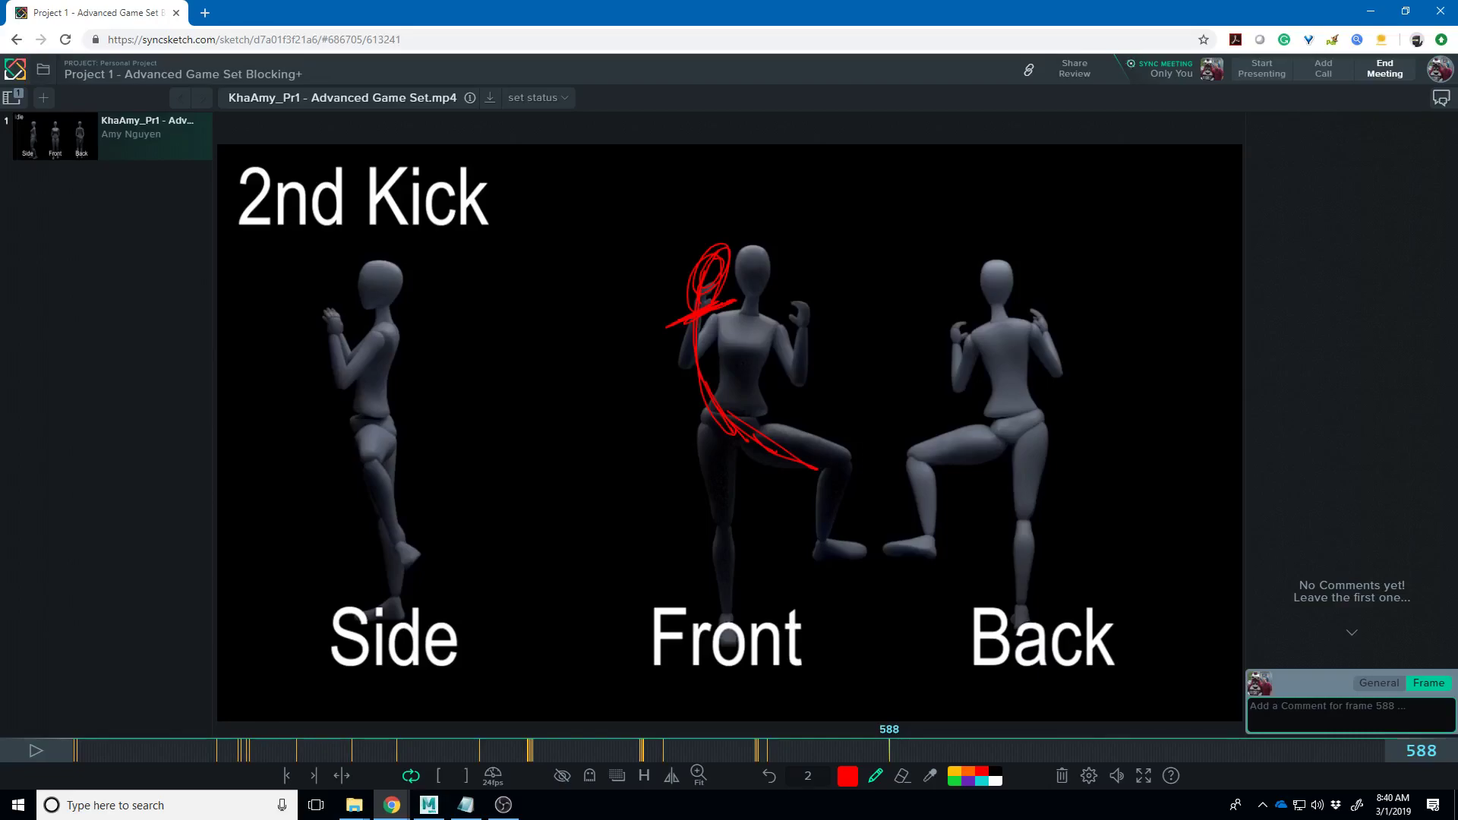
{"action": "mouse_move", "coordinate": [407, 342]}
{"action": "left_mouse_down"}
{"action": "mouse_move", "coordinate": [337, 348]}
{"action": "mouse_move", "coordinate": [371, 358]}
{"action": "mouse_move", "coordinate": [341, 336]}
{"action": "mouse_move", "coordinate": [311, 344]}
{"action": "mouse_move", "coordinate": [354, 359]}
{"action": "left_mouse_up"}
{"action": "mouse_move", "coordinate": [734, 433]}
{"action": "left_mouse_down"}
{"action": "mouse_move", "coordinate": [808, 467]}
{"action": "mouse_move", "coordinate": [801, 436]}
{"action": "mouse_move", "coordinate": [834, 436]}
{"action": "mouse_move", "coordinate": [835, 535]}
{"action": "left_mouse_up"}
{"action": "left_click_drag", "start_coordinate": [829, 471], "coordinate": [835, 539]}
- Trace the Front figure's standing leg, add V and check marks by its chest, and circle the Side figure's shoulder
{"action": "left_click_drag", "start_coordinate": [721, 419], "coordinate": [734, 603]}
{"action": "left_click_drag", "start_coordinate": [725, 520], "coordinate": [730, 600]}
{"action": "mouse_move", "coordinate": [732, 302]}
{"action": "left_mouse_down"}
{"action": "mouse_move", "coordinate": [759, 357]}
{"action": "mouse_move", "coordinate": [794, 304]}
{"action": "left_mouse_up"}
{"action": "mouse_move", "coordinate": [673, 316]}
{"action": "left_mouse_down"}
{"action": "mouse_move", "coordinate": [654, 386]}
{"action": "mouse_move", "coordinate": [634, 370]}
{"action": "left_mouse_up"}
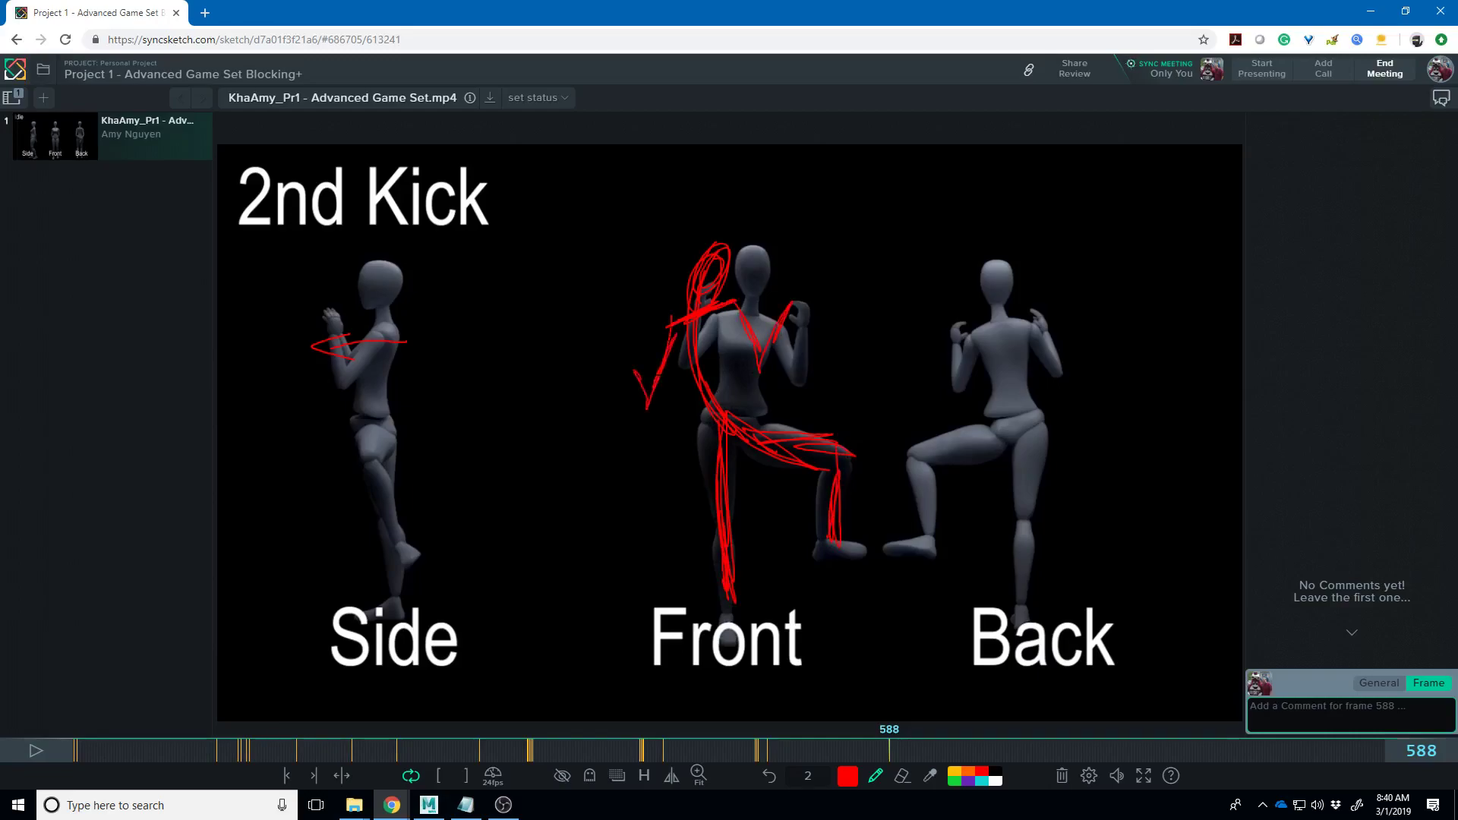
{"action": "mouse_move", "coordinate": [394, 323]}
{"action": "left_mouse_down"}
{"action": "mouse_move", "coordinate": [372, 351]}
{"action": "mouse_move", "coordinate": [397, 311]}
{"action": "mouse_move", "coordinate": [369, 328]}
{"action": "mouse_move", "coordinate": [355, 389]}
{"action": "mouse_move", "coordinate": [380, 392]}
{"action": "left_mouse_up"}
- On frame 590, draw red lines under the Side figure's raised leg and along its hip arc
{"action": "key", "text": "Right"}
{"action": "key", "text": "Right"}
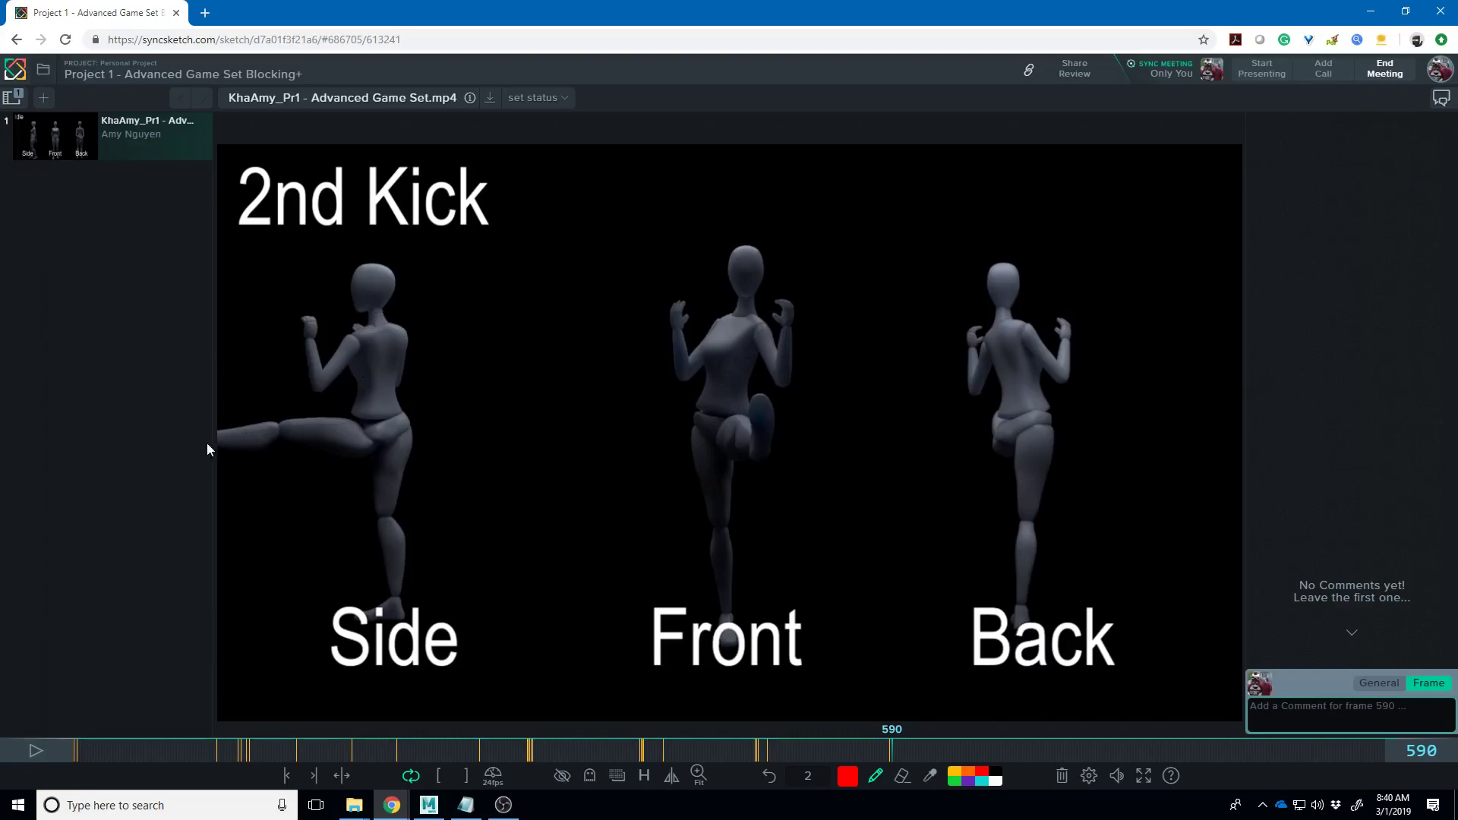
{"action": "left_click_drag", "start_coordinate": [220, 444], "coordinate": [391, 436]}
{"action": "mouse_move", "coordinate": [220, 446]}
{"action": "left_mouse_down"}
{"action": "mouse_move", "coordinate": [388, 459]}
{"action": "mouse_move", "coordinate": [376, 312]}
{"action": "mouse_move", "coordinate": [379, 429]}
{"action": "left_mouse_up"}
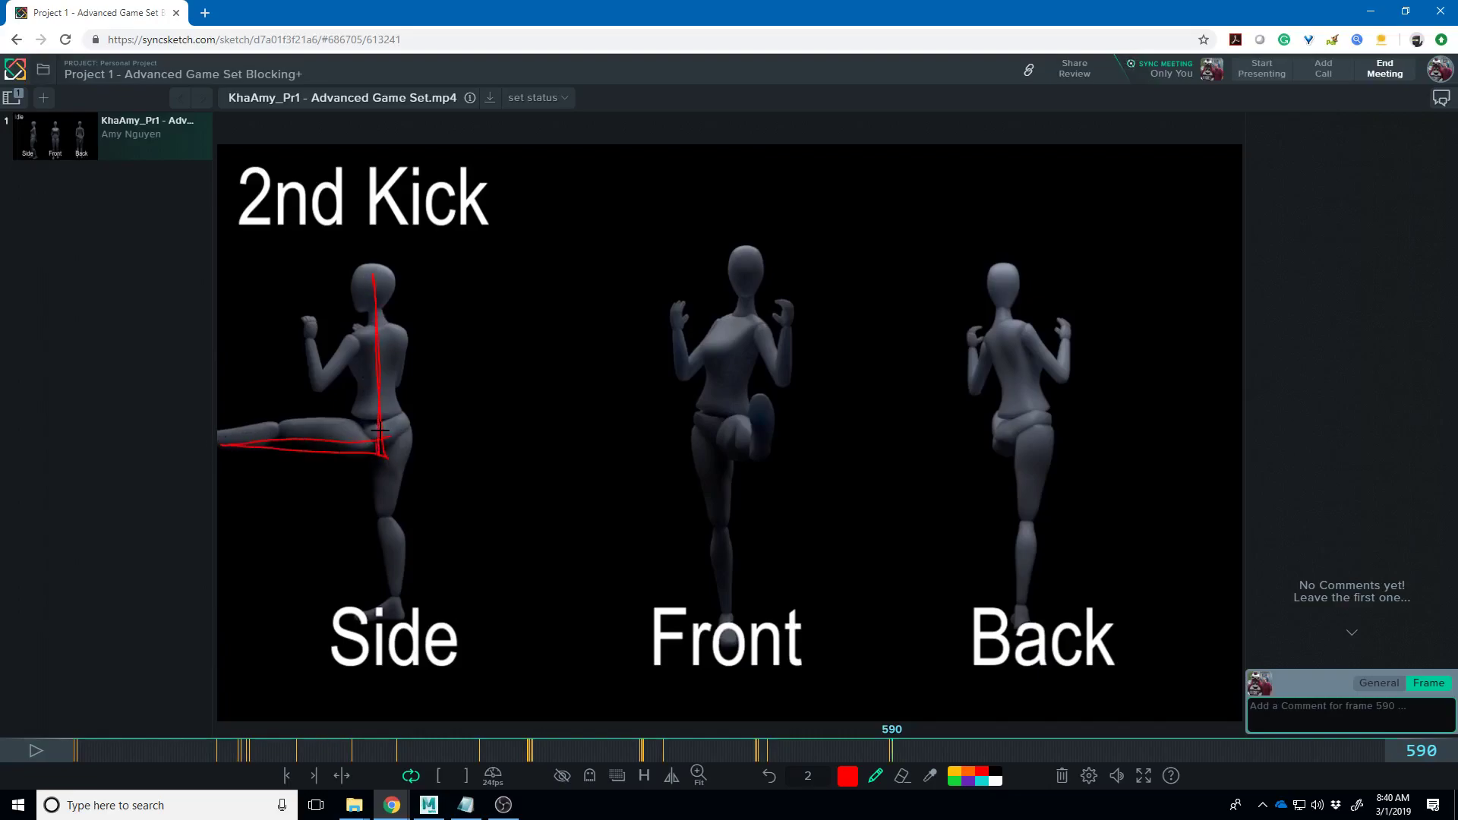
{"action": "mouse_move", "coordinate": [220, 438]}
{"action": "left_mouse_down"}
{"action": "mouse_move", "coordinate": [350, 425]}
{"action": "mouse_move", "coordinate": [486, 325]}
{"action": "mouse_move", "coordinate": [309, 433]}
{"action": "mouse_move", "coordinate": [490, 312]}
{"action": "mouse_move", "coordinate": [520, 315]}
{"action": "mouse_move", "coordinate": [478, 288]}
{"action": "mouse_move", "coordinate": [497, 308]}
{"action": "left_mouse_up"}
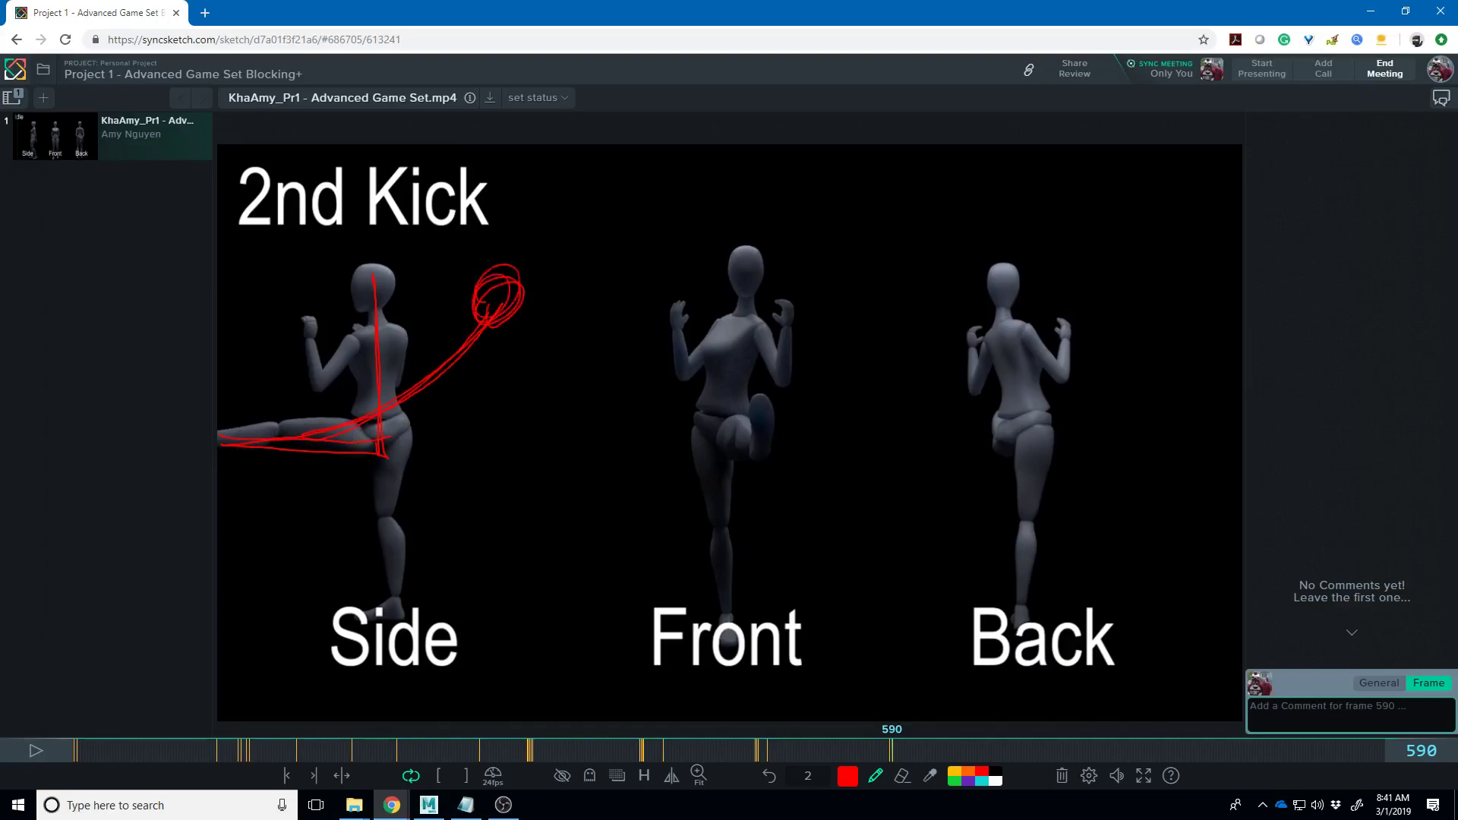
- On frame 591, redraw the extended leg and add the standing leg from hip to ankle
{"action": "key", "text": "Right"}
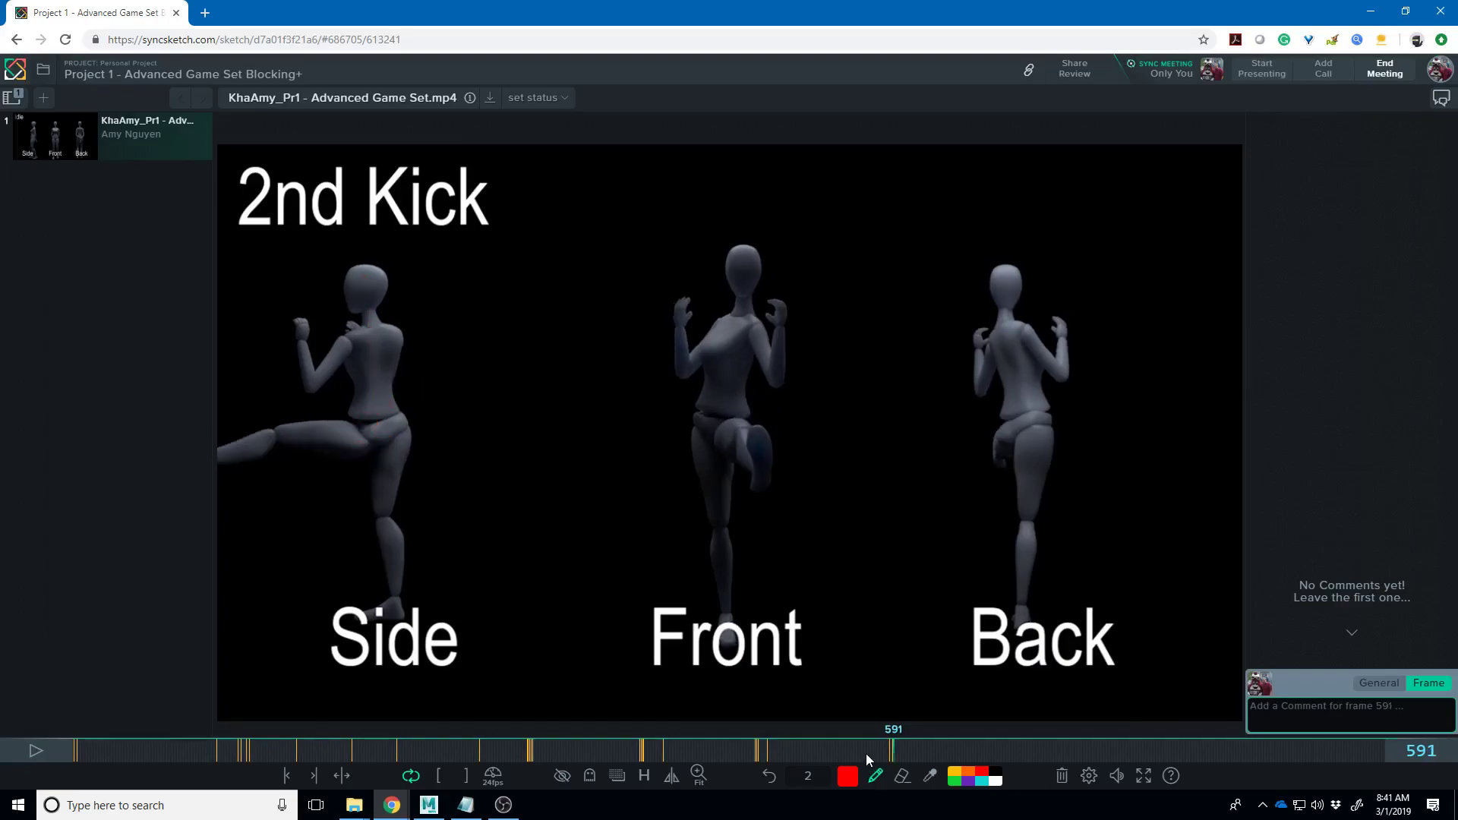
{"action": "left_click_drag", "start_coordinate": [237, 435], "coordinate": [355, 434]}
{"action": "mouse_move", "coordinate": [222, 441]}
{"action": "left_mouse_down"}
{"action": "mouse_move", "coordinate": [448, 399]}
{"action": "mouse_move", "coordinate": [467, 372]}
{"action": "mouse_move", "coordinate": [457, 328]}
{"action": "mouse_move", "coordinate": [425, 298]}
{"action": "mouse_move", "coordinate": [448, 281]}
{"action": "mouse_move", "coordinate": [460, 302]}
{"action": "left_mouse_up"}
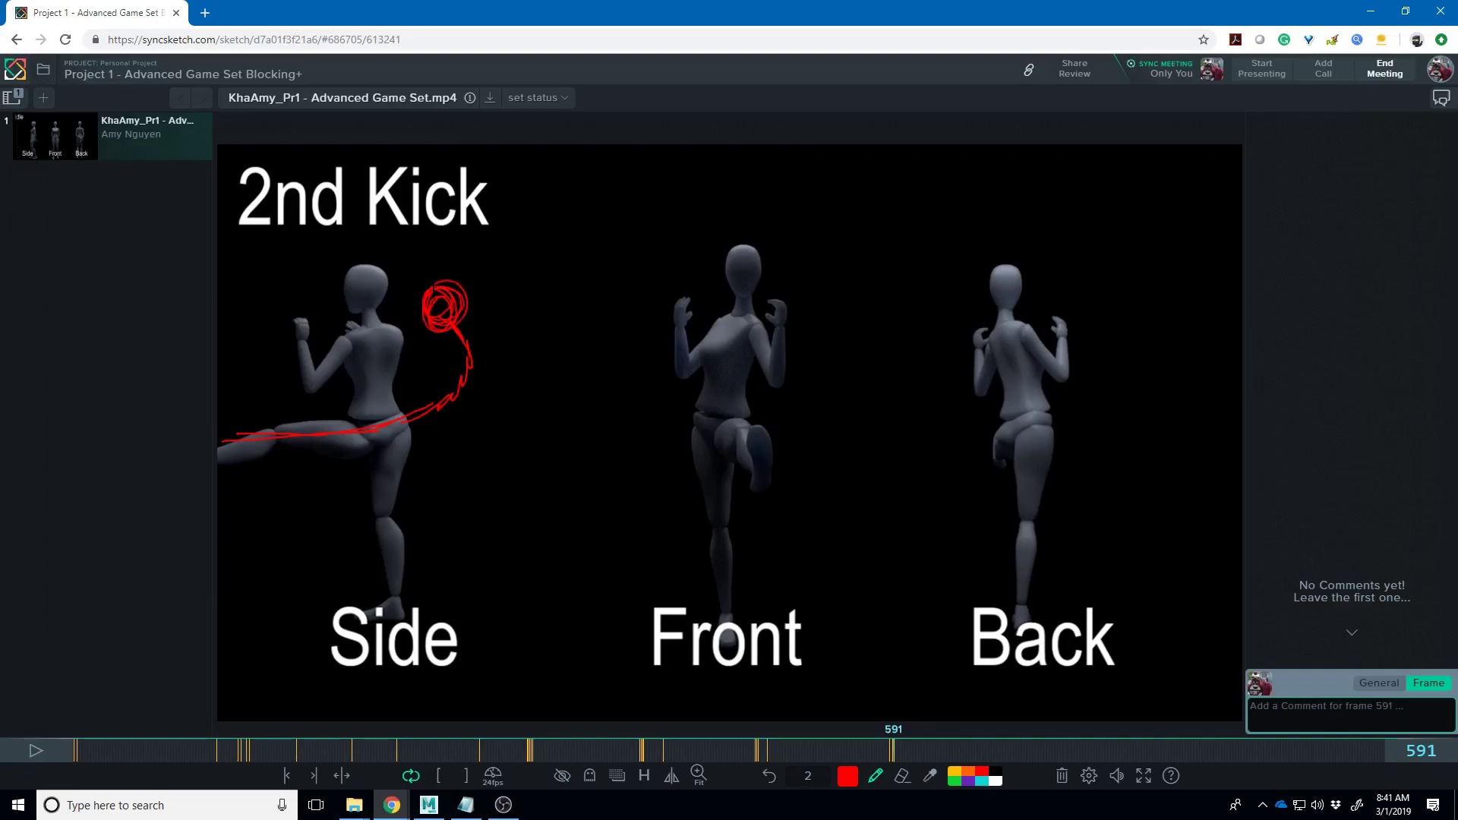
{"action": "mouse_move", "coordinate": [429, 406]}
{"action": "left_mouse_down"}
{"action": "mouse_move", "coordinate": [386, 516]}
{"action": "mouse_move", "coordinate": [392, 632]}
{"action": "left_mouse_up"}
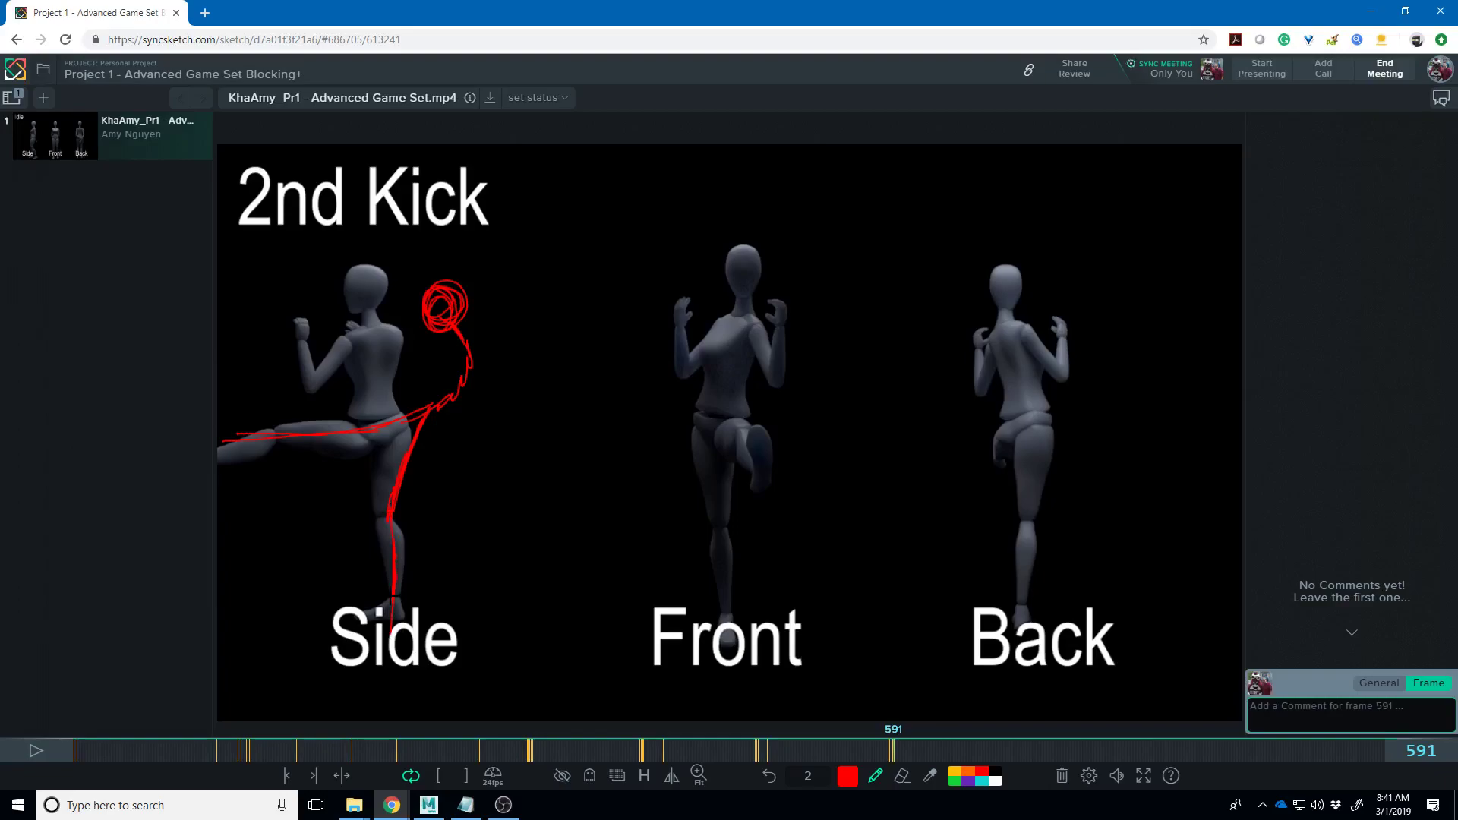
{"action": "key", "text": "Right"}
{"action": "key", "text": "Right"}
{"action": "key", "text": "Right"}
{"action": "key", "text": "Right"}
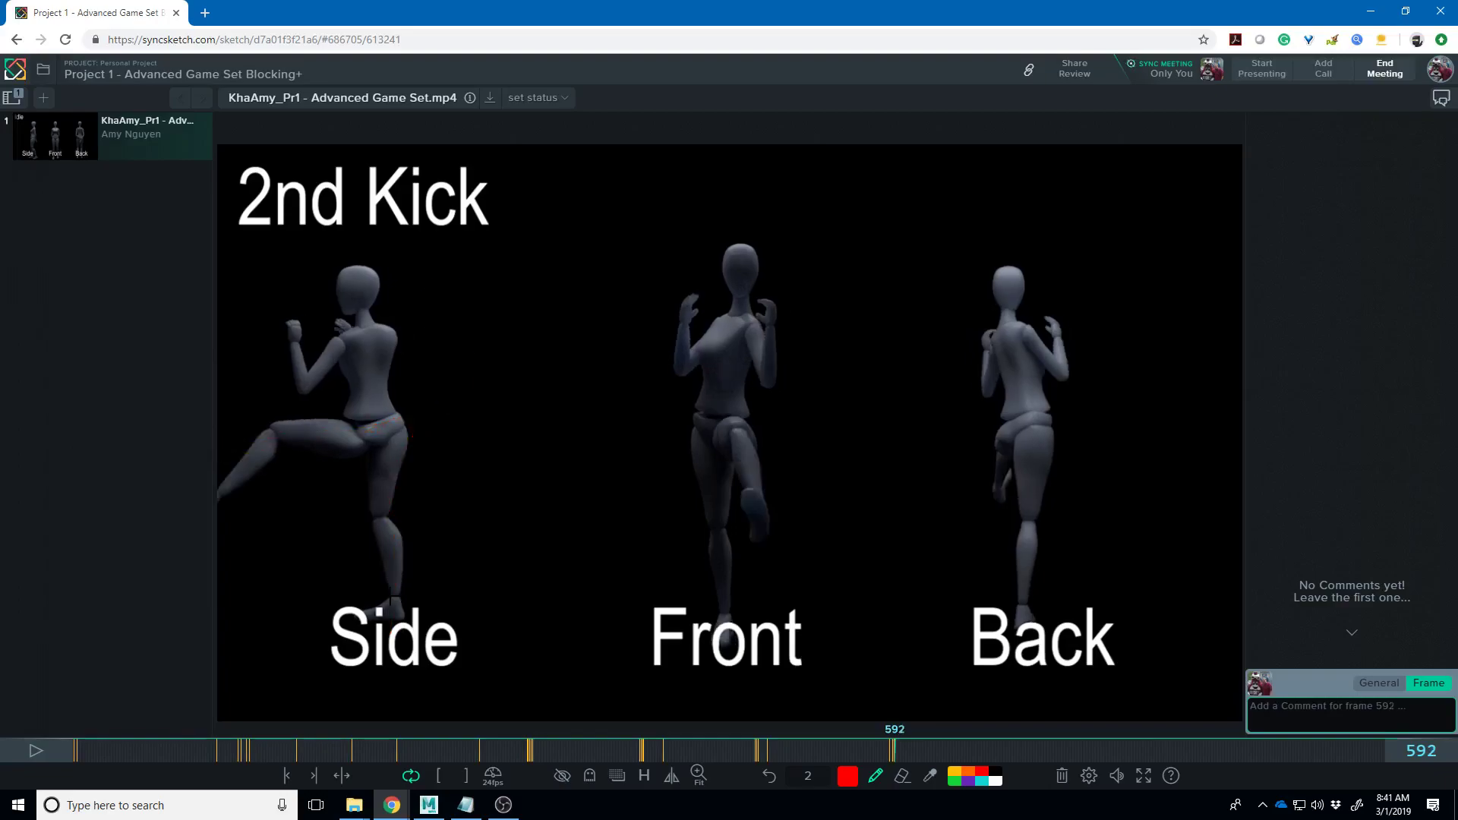
- Step through the Crouch and Crouch Walk frames, then back toward Crouch frame 732
{"action": "key", "text": "Right"}
{"action": "key", "text": "Right"}
{"action": "key", "text": "Right"}
{"action": "key", "text": "Right"}
{"action": "key", "text": "Right"}
{"action": "key", "text": "Right"}
{"action": "key", "text": "Right"}
{"action": "key", "text": "Right"}
{"action": "key", "text": "Right"}
{"action": "key", "text": "Left"}
{"action": "key", "text": "Left"}
{"action": "key", "text": "Right"}
{"action": "key", "text": "Right"}
{"action": "key", "text": "Right"}
{"action": "key", "text": "Right"}
{"action": "key", "text": "Right"}
{"action": "key", "text": "Right"}
{"action": "key", "text": "Right"}
{"action": "key", "text": "Right"}
{"action": "key", "text": "Right"}
{"action": "key", "text": "Right"}
{"action": "key", "text": "Right"}
{"action": "key", "text": "Right"}
{"action": "key", "text": "Right"}
{"action": "key", "text": "Right"}
{"action": "key", "text": "Right"}
{"action": "key", "text": "Right"}
{"action": "key", "text": "Right"}
{"action": "key", "text": "Right"}
{"action": "key", "text": "Right"}
{"action": "key", "text": "Right"}
{"action": "key", "text": "Right"}
{"action": "key", "text": "Right"}
{"action": "key", "text": "Right"}
{"action": "key", "text": "Right"}
{"action": "key", "text": "Right"}
{"action": "key", "text": "Right"}
{"action": "key", "text": "Right"}
{"action": "key", "text": "Right"}
{"action": "key", "text": "Right"}
{"action": "key", "text": "Right"}
{"action": "key", "text": "Right"}
{"action": "key", "text": "Right"}
{"action": "key", "text": "Right"}
{"action": "key", "text": "Right"}
{"action": "key", "text": "Right"}
{"action": "key", "text": "Right"}
{"action": "key", "text": "Right"}
{"action": "key", "text": "Right"}
{"action": "key", "text": "Right"}
{"action": "key", "text": "Right"}
{"action": "key", "text": "Right"}
{"action": "key", "text": "Left"}
{"action": "key", "text": "Left"}
{"action": "key", "text": "Left"}
{"action": "key", "text": "Left"}
{"action": "key", "text": "Left"}
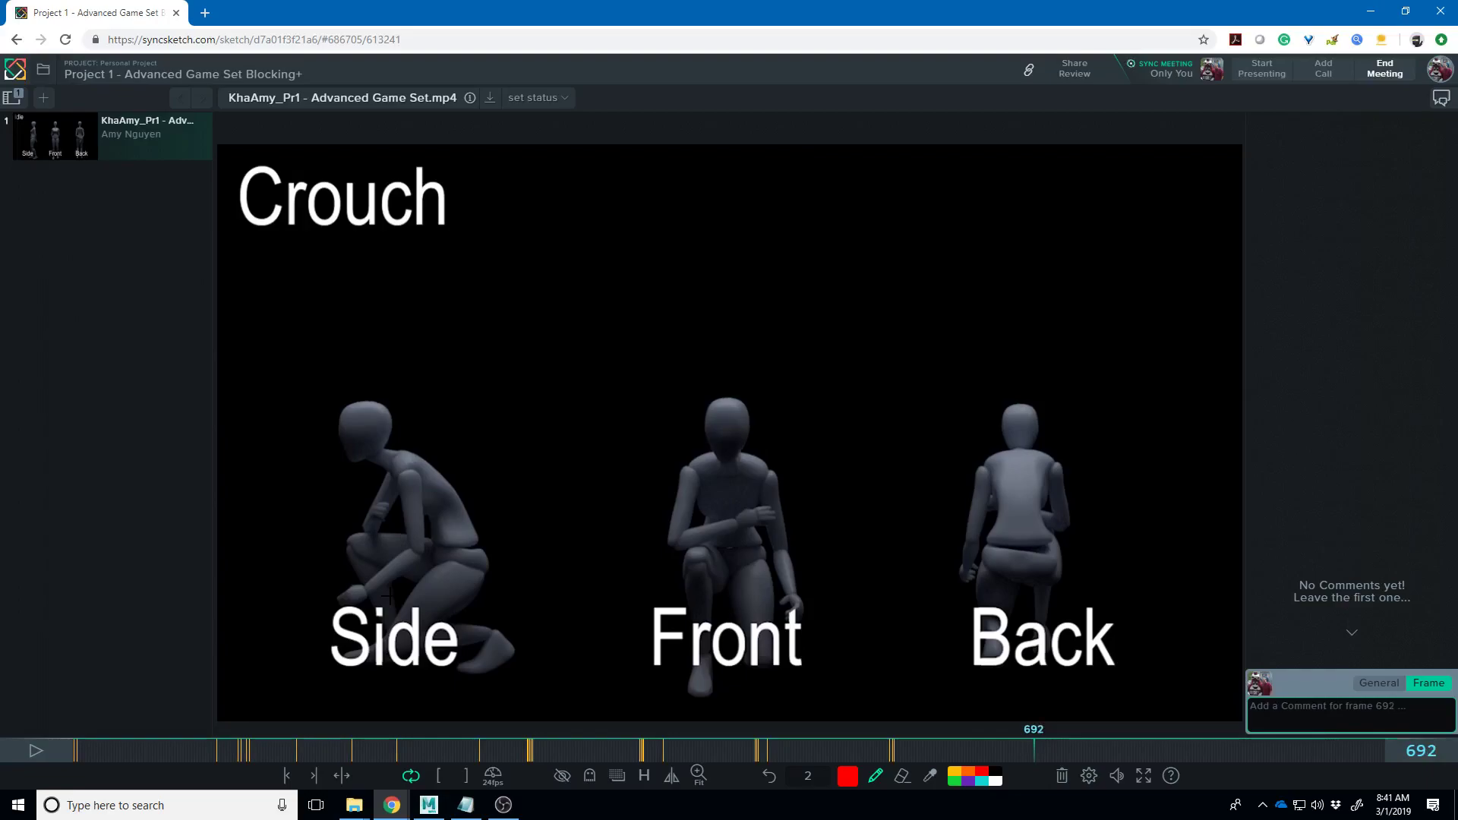
{"action": "key", "text": "Right"}
{"action": "key", "text": "Right"}
{"action": "key", "text": "Right"}
{"action": "key", "text": "Right"}
{"action": "key", "text": "Right"}
{"action": "key", "text": "Right"}
{"action": "key", "text": "Right"}
{"action": "key", "text": "Right"}
{"action": "key", "text": "Right"}
{"action": "key", "text": "Right"}
{"action": "key", "text": "Right"}
{"action": "key", "text": "Right"}
{"action": "key", "text": "Right"}
{"action": "key", "text": "Right"}
{"action": "key", "text": "Right"}
{"action": "key", "text": "Right"}
{"action": "key", "text": "Right"}
{"action": "key", "text": "Right"}
{"action": "key", "text": "Right"}
{"action": "key", "text": "Right"}
{"action": "key", "text": "Right"}
{"action": "key", "text": "Right"}
{"action": "key", "text": "Right"}
{"action": "key", "text": "Right"}
{"action": "key", "text": "Right"}
{"action": "key", "text": "Right"}
{"action": "key", "text": "Right"}
{"action": "key", "text": "Right"}
{"action": "key", "text": "Right"}
{"action": "key", "text": "Right"}
{"action": "key", "text": "Right"}
{"action": "key", "text": "Right"}
{"action": "key", "text": "Right"}
{"action": "key", "text": "Right"}
{"action": "key", "text": "Right"}
{"action": "key", "text": "Right"}
{"action": "key", "text": "Right"}
{"action": "key", "text": "Right"}
{"action": "key", "text": "Right"}
{"action": "key", "text": "Right"}
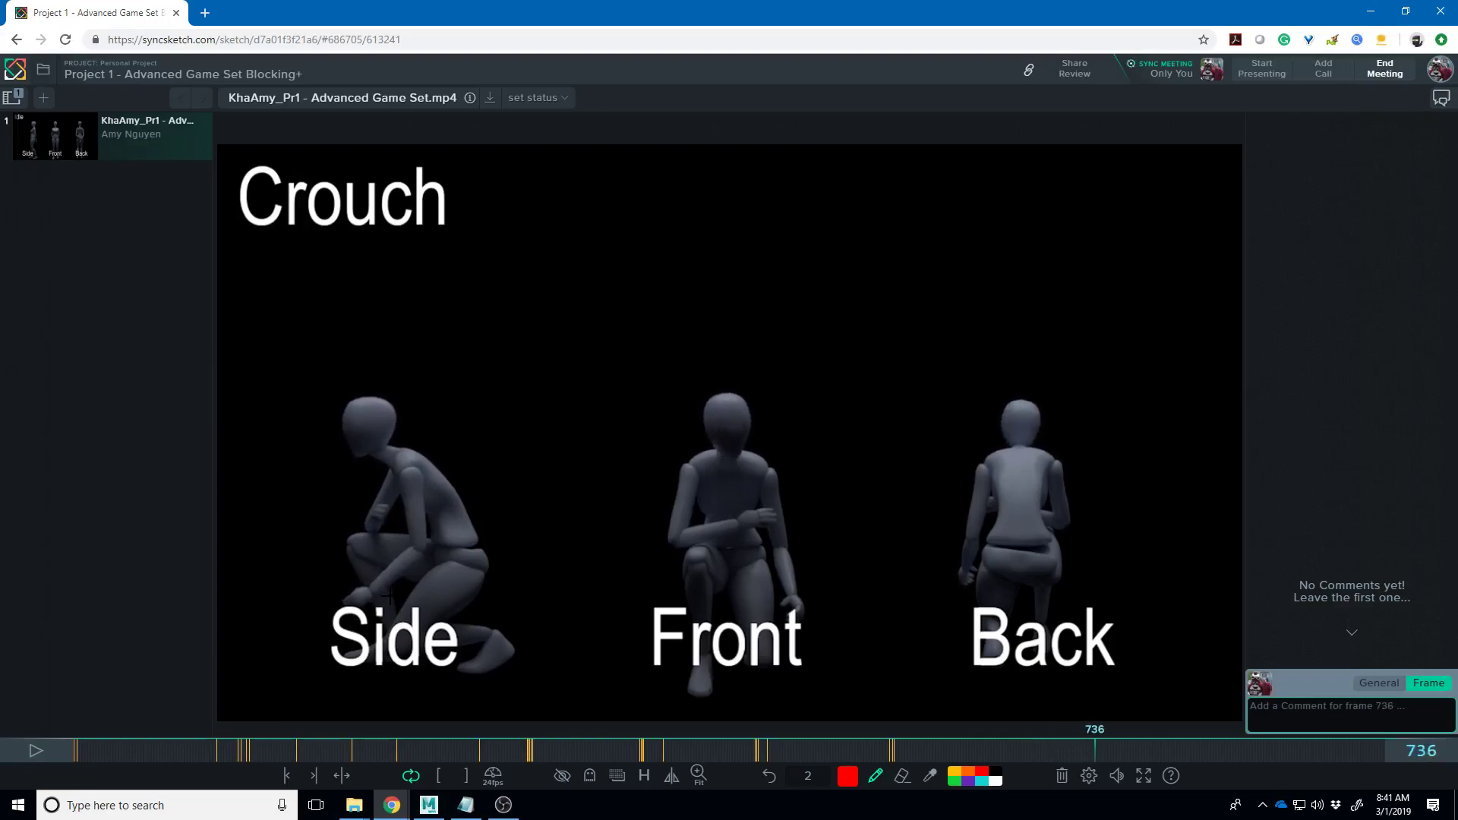
{"action": "key", "text": "Right"}
{"action": "key", "text": "Right"}
{"action": "key", "text": "Right"}
{"action": "key", "text": "Right"}
{"action": "key", "text": "Right"}
{"action": "key", "text": "Right"}
{"action": "key", "text": "Right"}
{"action": "key", "text": "Right"}
{"action": "key", "text": "Right"}
{"action": "key", "text": "Right"}
{"action": "key", "text": "Right"}
{"action": "key", "text": "Right"}
{"action": "key", "text": "Right"}
{"action": "key", "text": "Right"}
{"action": "key", "text": "Right"}
{"action": "key", "text": "Right"}
{"action": "key", "text": "Right"}
{"action": "key", "text": "Right"}
{"action": "key", "text": "Right"}
{"action": "key", "text": "Right"}
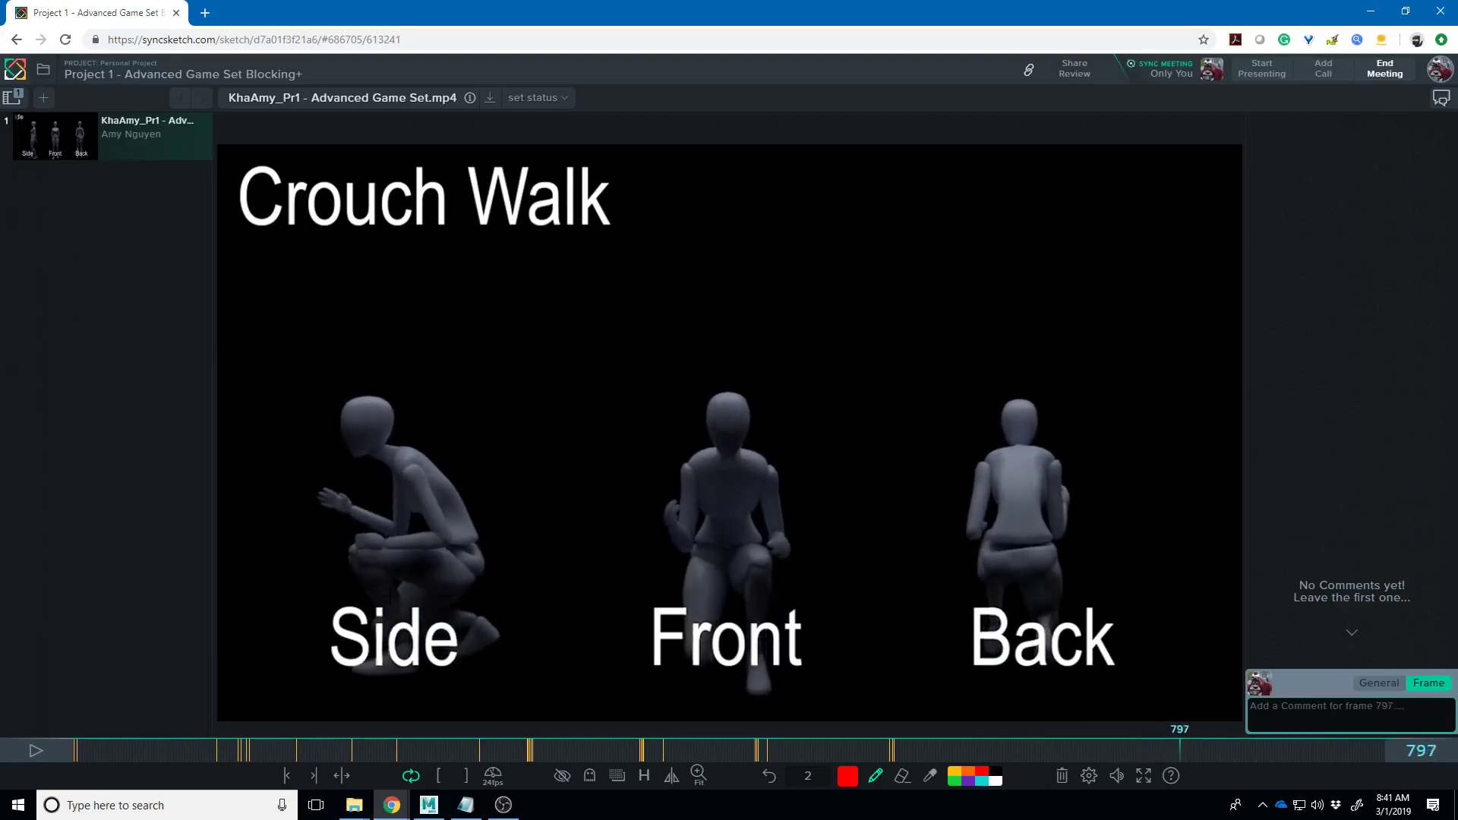
{"action": "key", "text": "Right"}
{"action": "key", "text": "Right"}
{"action": "key", "text": "Right"}
{"action": "key", "text": "Right"}
{"action": "key", "text": "Right"}
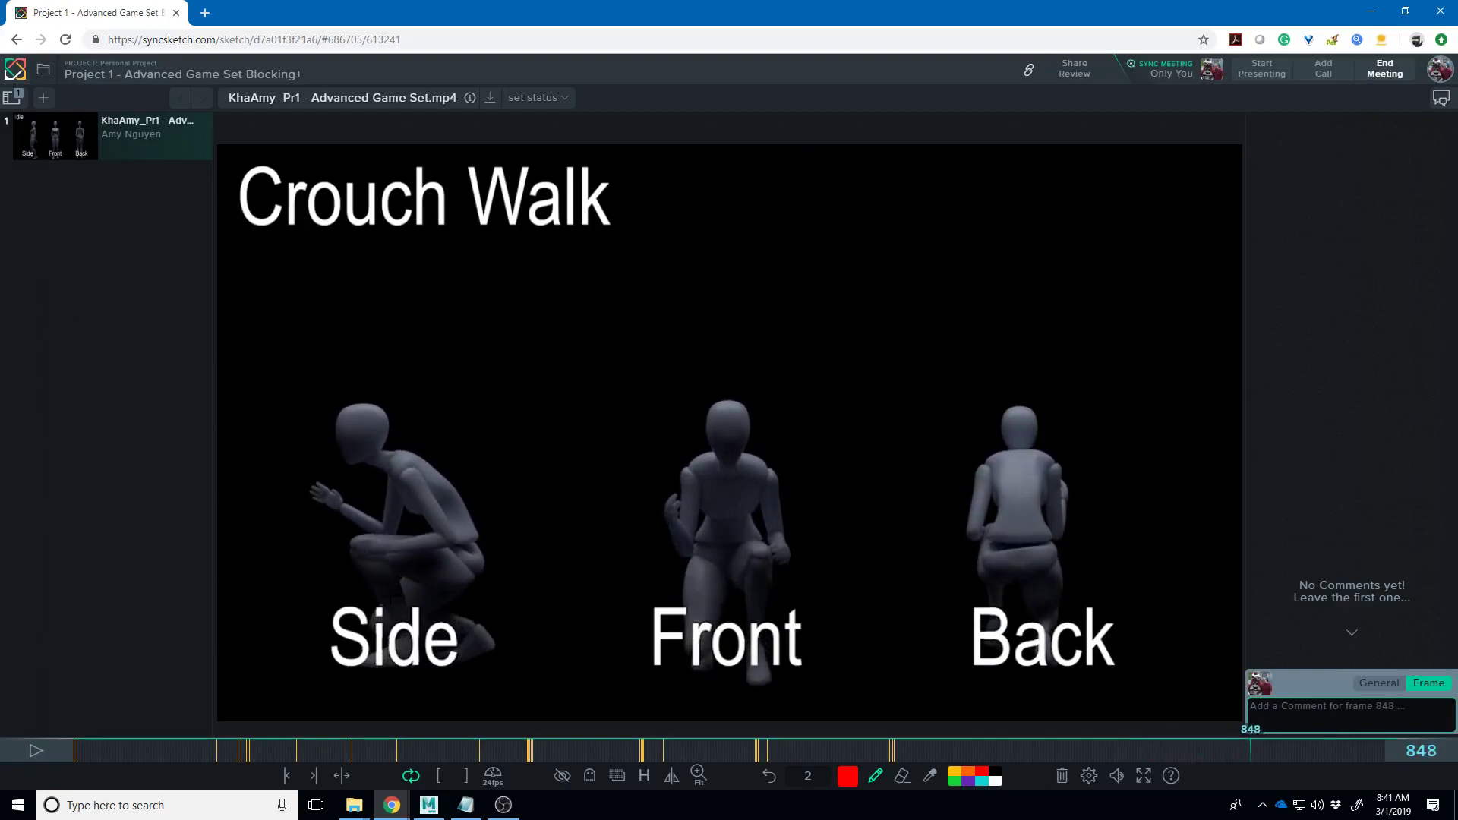
{"action": "key", "text": "Left"}
{"action": "key", "text": "Left"}
{"action": "key", "text": "Left"}
{"action": "key", "text": "Left"}
{"action": "key", "text": "Left"}
{"action": "key", "text": "Left"}
{"action": "key", "text": "Left"}
{"action": "key", "text": "Left"}
{"action": "key", "text": "Left"}
{"action": "key", "text": "Left"}
{"action": "key", "text": "Left"}
{"action": "key", "text": "Left"}
{"action": "key", "text": "Left"}
{"action": "key", "text": "Left"}
{"action": "key", "text": "Left"}
{"action": "key", "text": "Left"}
{"action": "key", "text": "Left"}
{"action": "key", "text": "Left"}
{"action": "key", "text": "Left"}
{"action": "key", "text": "Left"}
{"action": "key", "text": "Left"}
{"action": "key", "text": "Left"}
{"action": "key", "text": "Left"}
{"action": "key", "text": "Left"}
{"action": "key", "text": "Left"}
{"action": "key", "text": "Left"}
{"action": "key", "text": "Left"}
{"action": "key", "text": "Left"}
{"action": "key", "text": "Left"}
{"action": "key", "text": "Left"}
{"action": "key", "text": "Left"}
{"action": "key", "text": "Left"}
{"action": "key", "text": "Left"}
{"action": "key", "text": "Left"}
{"action": "key", "text": "Left"}
{"action": "key", "text": "Left"}
{"action": "key", "text": "Left"}
{"action": "key", "text": "Left"}
{"action": "key", "text": "Left"}
{"action": "key", "text": "Left"}
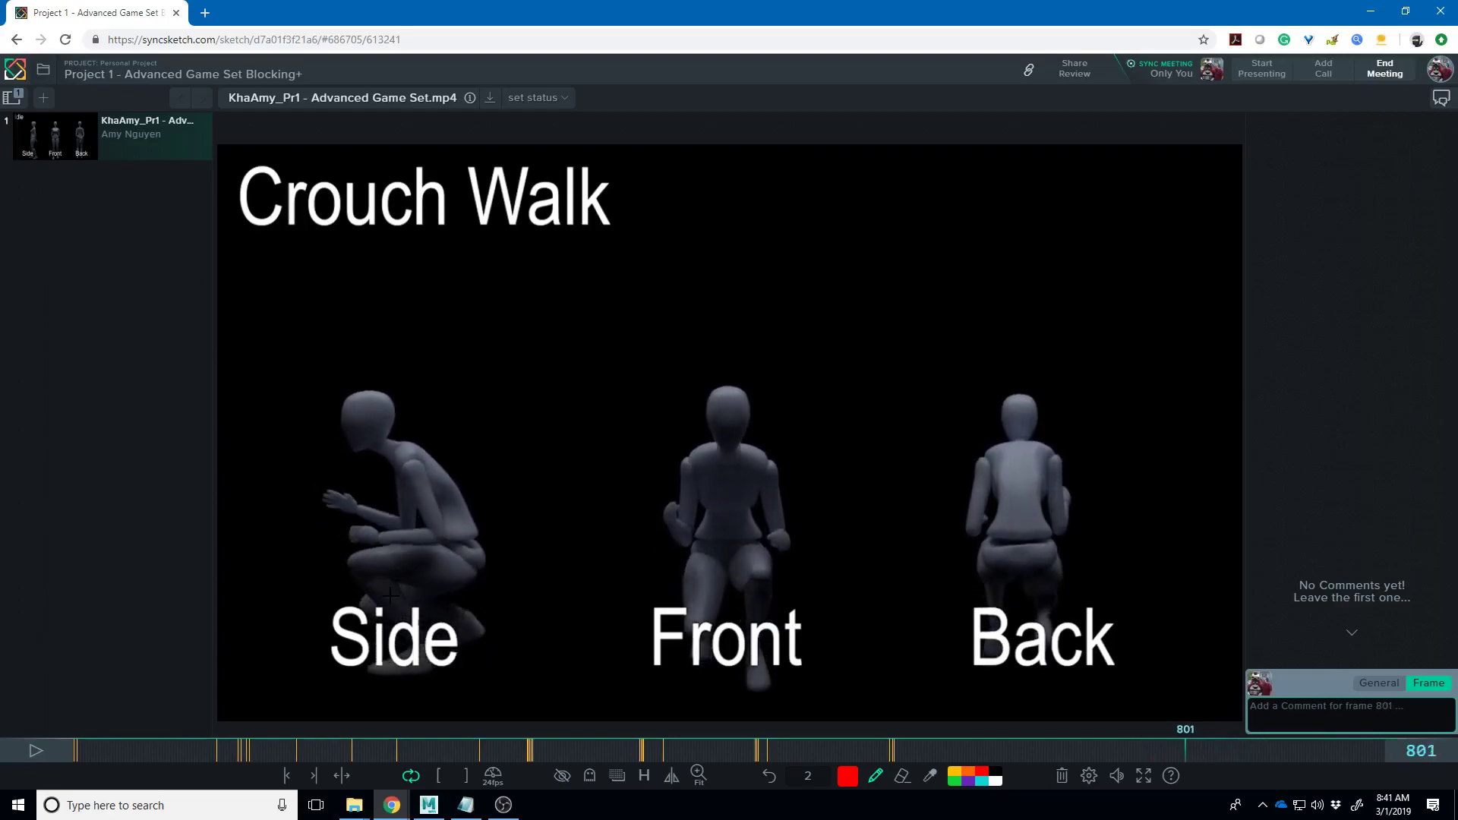
{"action": "key", "text": "Left"}
{"action": "key", "text": "Left"}
{"action": "key", "text": "Left"}
{"action": "key", "text": "Left"}
{"action": "key", "text": "Left"}
{"action": "key", "text": "Left"}
{"action": "key", "text": "Left"}
{"action": "key", "text": "Left"}
{"action": "key", "text": "Left"}
{"action": "key", "text": "Left"}
{"action": "key", "text": "Left"}
{"action": "key", "text": "Left"}
{"action": "key", "text": "Left"}
{"action": "key", "text": "Left"}
{"action": "key", "text": "Left"}
{"action": "key", "text": "Left"}
{"action": "key", "text": "Left"}
{"action": "key", "text": "Left"}
{"action": "key", "text": "Left"}
{"action": "key", "text": "Left"}
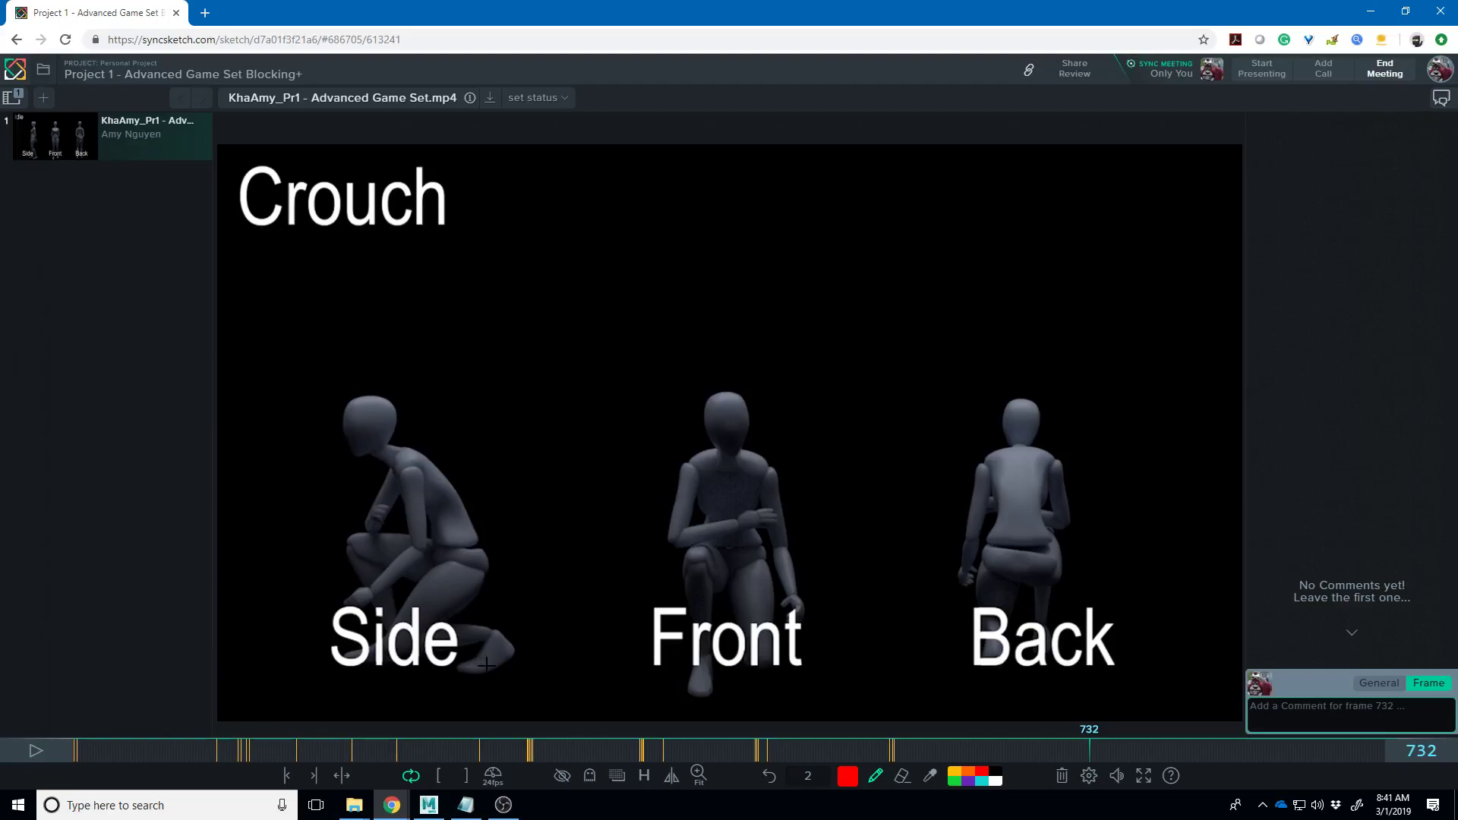
- Draw a red arc sweeping back from the Side figure's foot on Crouch frames 732 and 733
{"action": "mouse_move", "coordinate": [487, 669]}
{"action": "left_mouse_down"}
{"action": "mouse_move", "coordinate": [363, 580]}
{"action": "mouse_move", "coordinate": [294, 579]}
{"action": "mouse_move", "coordinate": [250, 619]}
{"action": "mouse_move", "coordinate": [239, 672]}
{"action": "mouse_move", "coordinate": [259, 646]}
{"action": "left_mouse_up"}
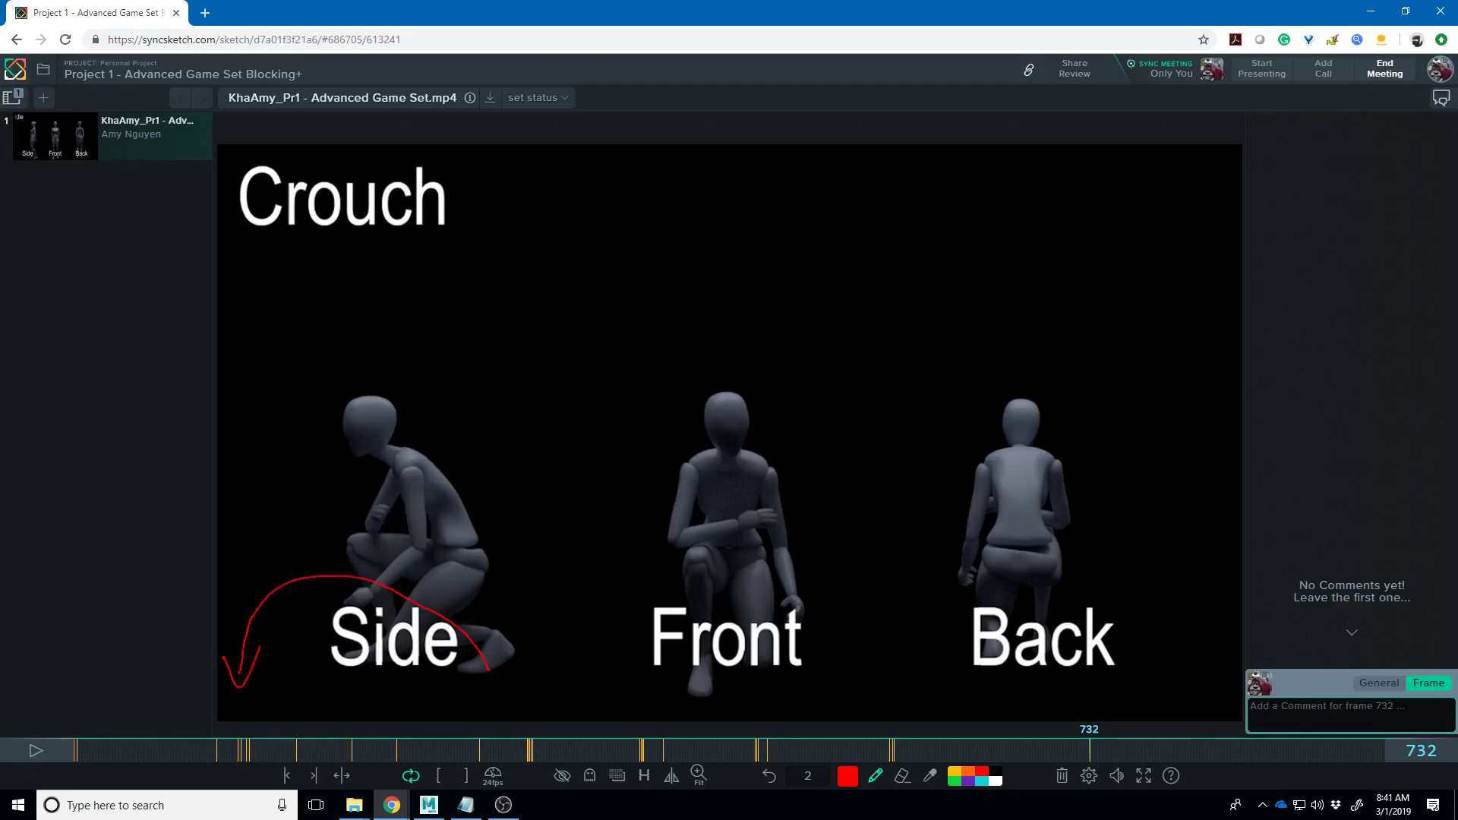
{"action": "mouse_move", "coordinate": [489, 668]}
{"action": "left_mouse_down"}
{"action": "mouse_move", "coordinate": [480, 629]}
{"action": "mouse_move", "coordinate": [420, 615]}
{"action": "mouse_move", "coordinate": [415, 665]}
{"action": "mouse_move", "coordinate": [396, 642]}
{"action": "mouse_move", "coordinate": [416, 668]}
{"action": "mouse_move", "coordinate": [450, 636]}
{"action": "left_mouse_up"}
{"action": "key", "text": "Right"}
{"action": "mouse_move", "coordinate": [488, 667]}
{"action": "left_mouse_down"}
{"action": "mouse_move", "coordinate": [444, 642]}
{"action": "mouse_move", "coordinate": [402, 668]}
{"action": "mouse_move", "coordinate": [425, 675]}
{"action": "mouse_move", "coordinate": [438, 657]}
{"action": "mouse_move", "coordinate": [328, 614]}
{"action": "left_mouse_up"}
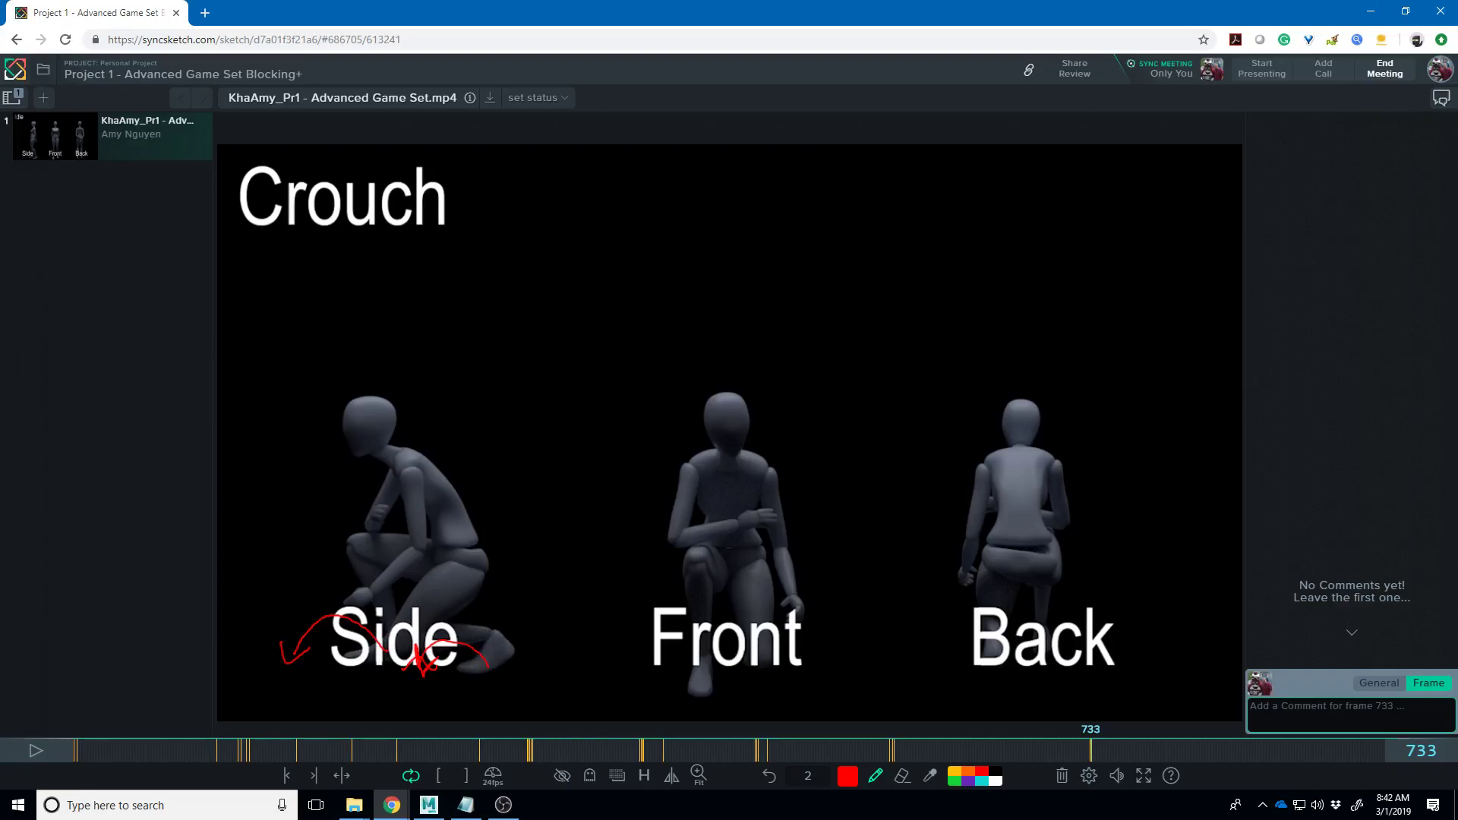
- Step forward and back through the Crouch Walk frames, settling on frame 900
{"action": "key", "text": "Right"}
{"action": "key", "text": "Right"}
{"action": "key", "text": "Right"}
{"action": "key", "text": "Right"}
{"action": "key", "text": "Right"}
{"action": "key", "text": "Right"}
{"action": "key", "text": "Right"}
{"action": "key", "text": "Right"}
{"action": "key", "text": "Right"}
{"action": "key", "text": "Right"}
{"action": "key", "text": "Right"}
{"action": "key", "text": "Right"}
{"action": "key", "text": "Right"}
{"action": "key", "text": "Right"}
{"action": "key", "text": "Right"}
{"action": "key", "text": "Right"}
{"action": "key", "text": "Right"}
{"action": "key", "text": "Right"}
{"action": "key", "text": "Right"}
{"action": "key", "text": "Right"}
{"action": "key", "text": "Right"}
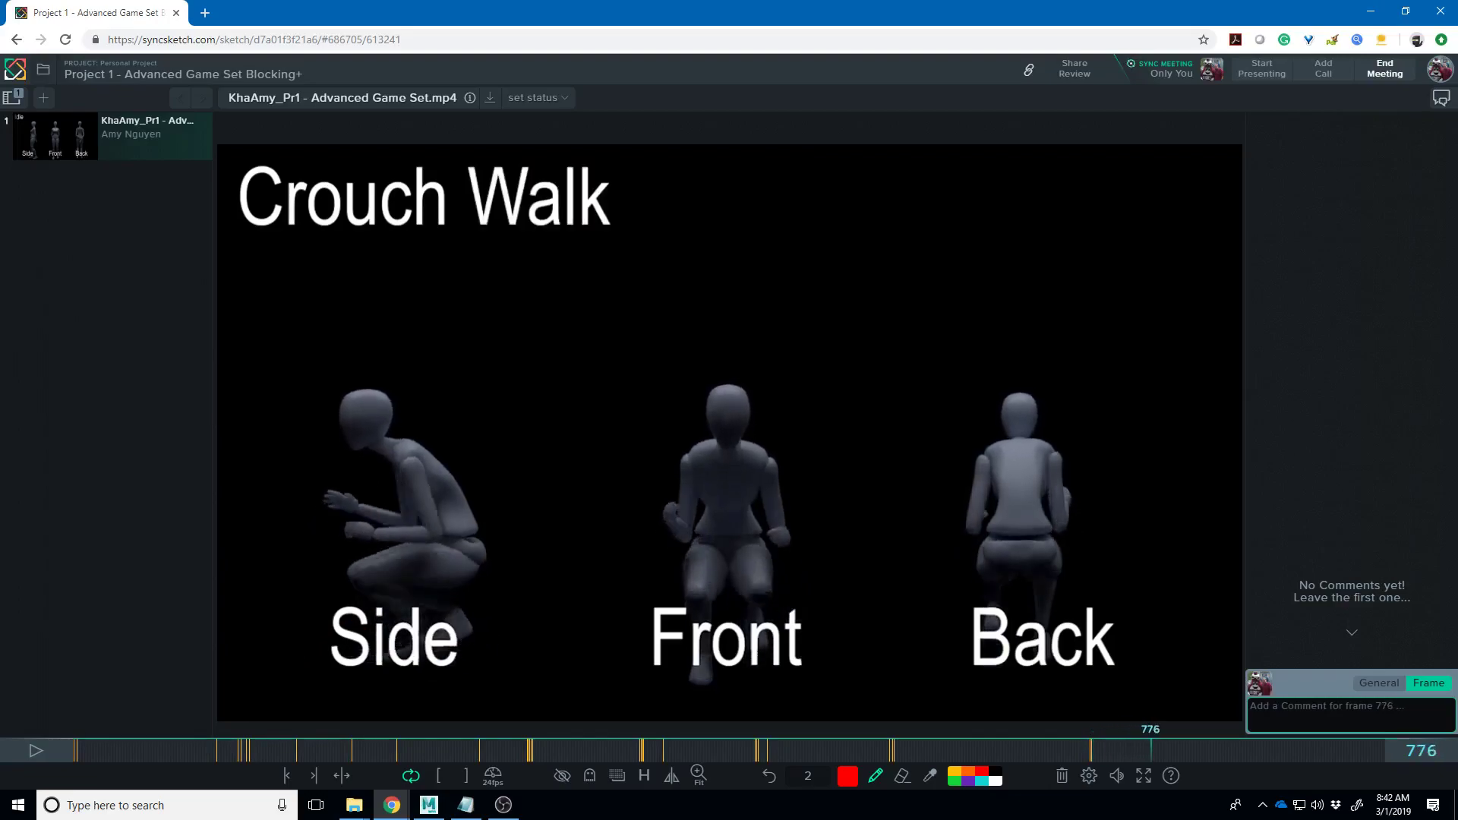
{"action": "key", "text": "Left"}
{"action": "key", "text": "Left"}
{"action": "key", "text": "Left"}
{"action": "key", "text": "Left"}
{"action": "key", "text": "Left"}
{"action": "key", "text": "Left"}
{"action": "key", "text": "Left"}
{"action": "key", "text": "Left"}
{"action": "key", "text": "Left"}
{"action": "key", "text": "Left"}
{"action": "key", "text": "Left"}
{"action": "key", "text": "Left"}
{"action": "key", "text": "Left"}
{"action": "key", "text": "Right"}
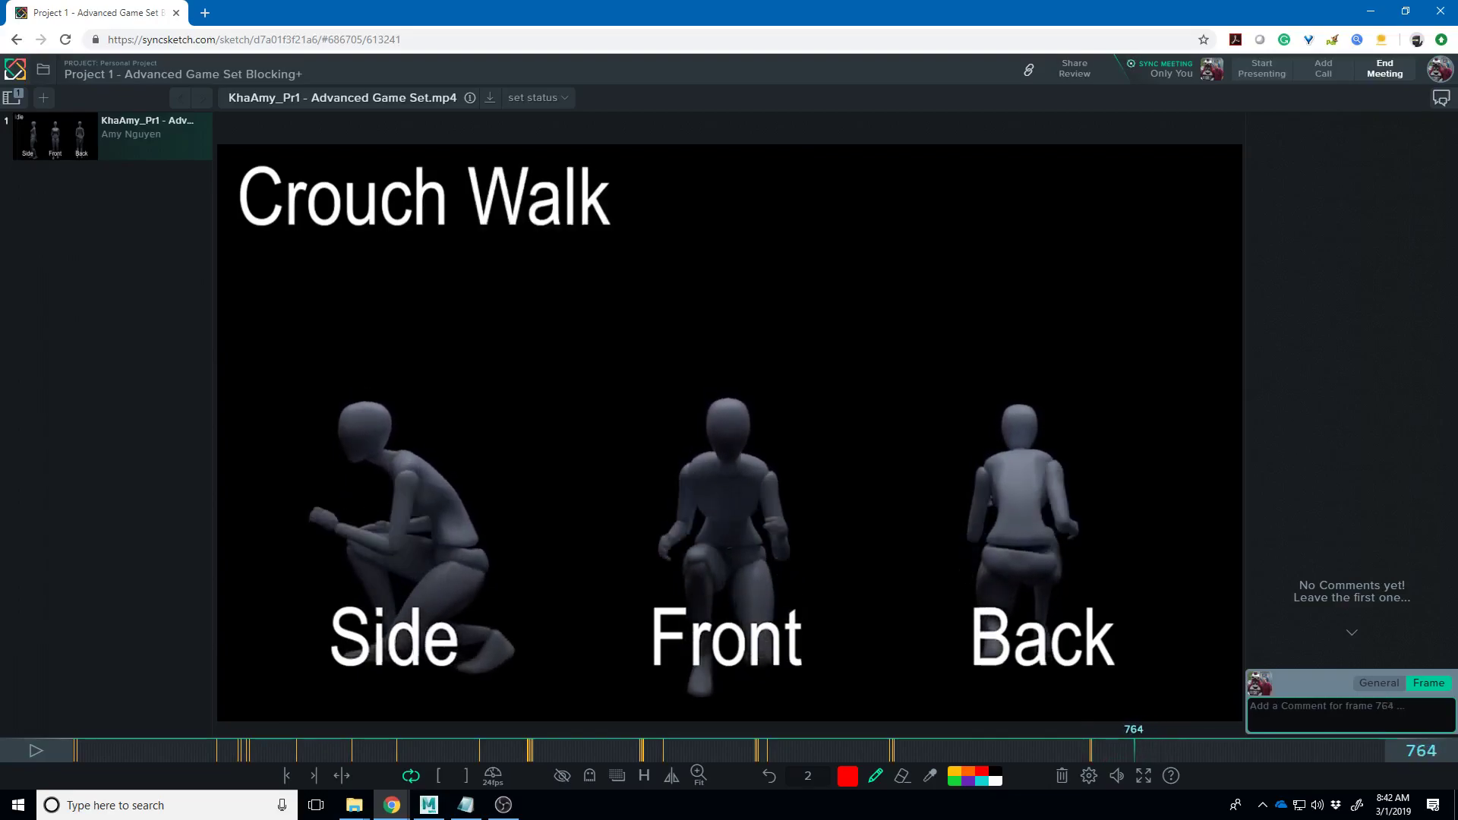
{"action": "key", "text": "Right"}
{"action": "key", "text": "Right"}
{"action": "key", "text": "Right"}
{"action": "key", "text": "Right"}
{"action": "key", "text": "Right"}
{"action": "key", "text": "Right"}
{"action": "key", "text": "Right"}
{"action": "key", "text": "Right"}
{"action": "key", "text": "Right"}
{"action": "key", "text": "Right"}
{"action": "key", "text": "Right"}
{"action": "key", "text": "Right"}
{"action": "key", "text": "Right"}
{"action": "key", "text": "Right"}
{"action": "key", "text": "Right"}
{"action": "key", "text": "Right"}
{"action": "key", "text": "Right"}
{"action": "key", "text": "Right"}
{"action": "key", "text": "Right"}
{"action": "key", "text": "Right"}
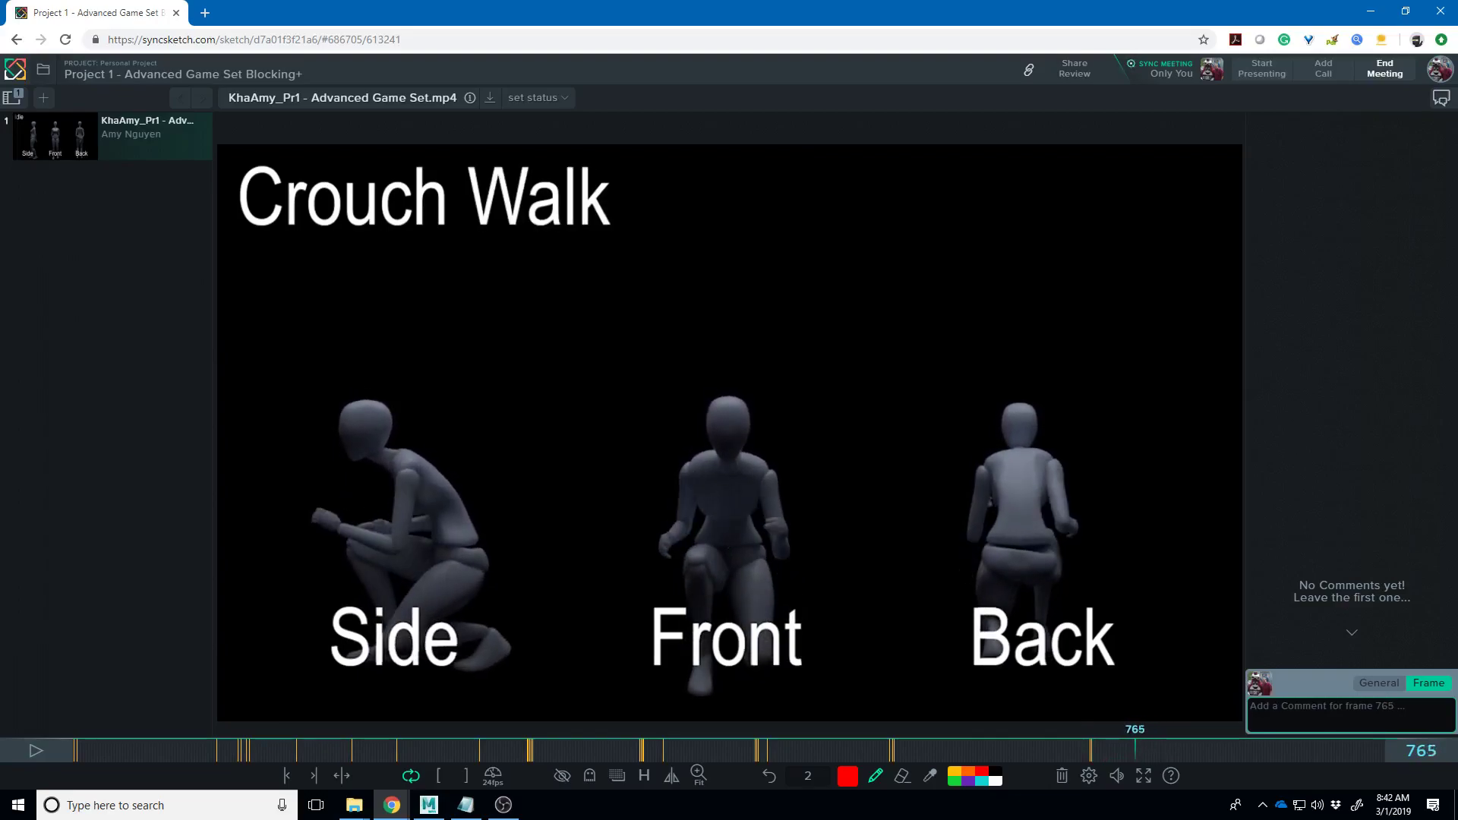
{"action": "key", "text": "Right"}
{"action": "key", "text": "Right"}
{"action": "key", "text": "Right"}
{"action": "key", "text": "Right"}
{"action": "key", "text": "Right"}
{"action": "key", "text": "Right"}
{"action": "key", "text": "Right"}
{"action": "key", "text": "Right"}
{"action": "key", "text": "Right"}
{"action": "key", "text": "Right"}
{"action": "key", "text": "Right"}
{"action": "key", "text": "Right"}
{"action": "key", "text": "Right"}
{"action": "key", "text": "Right"}
{"action": "key", "text": "Right"}
{"action": "key", "text": "Right"}
{"action": "key", "text": "Right"}
{"action": "key", "text": "Right"}
{"action": "key", "text": "Right"}
{"action": "key", "text": "Right"}
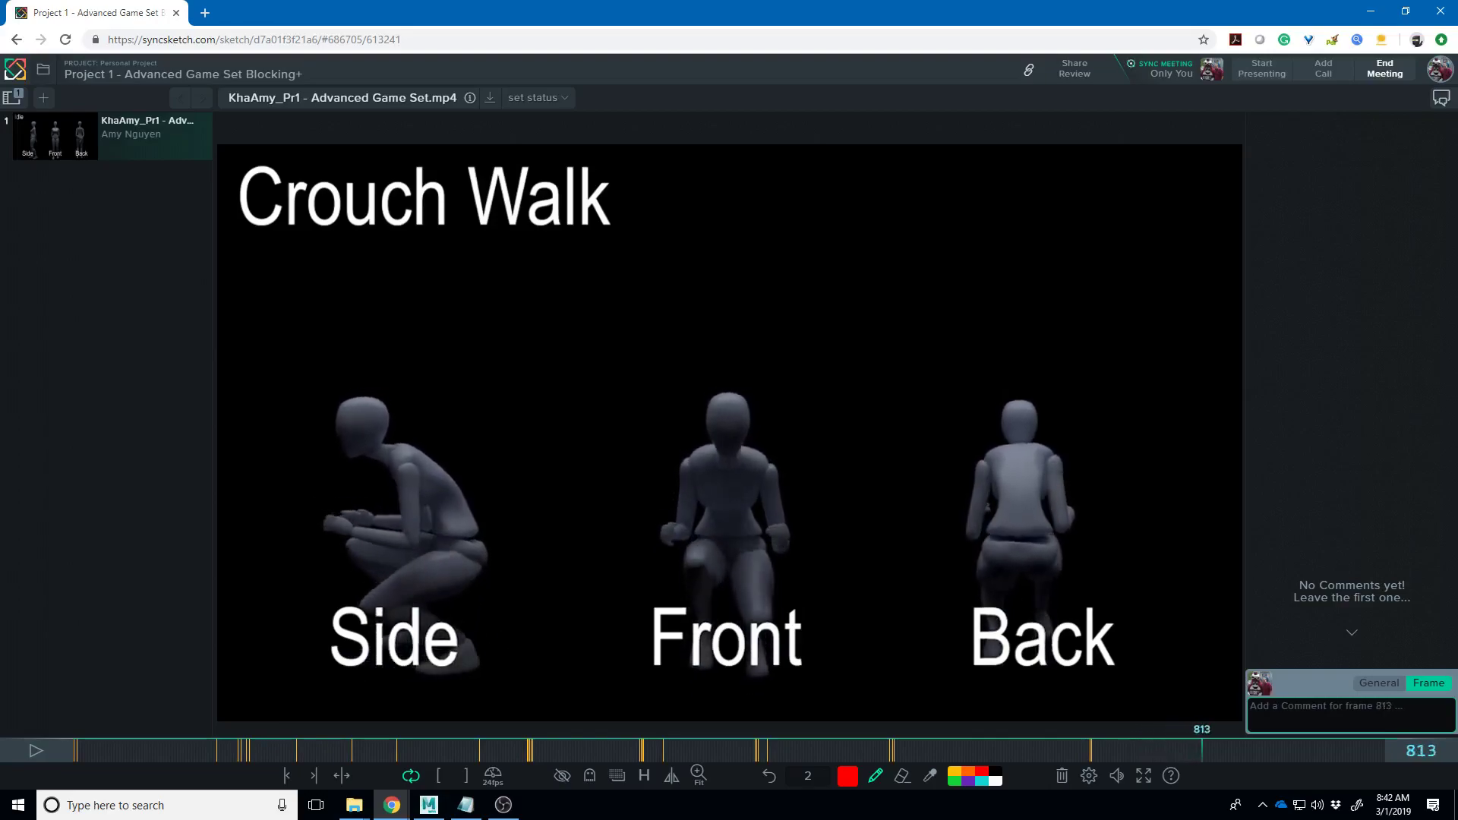
{"action": "key", "text": "Right"}
{"action": "key", "text": "Right"}
{"action": "key", "text": "Right"}
{"action": "key", "text": "Right"}
{"action": "key", "text": "Right"}
{"action": "key", "text": "Right"}
{"action": "key", "text": "Right"}
{"action": "key", "text": "Right"}
{"action": "key", "text": "Right"}
{"action": "key", "text": "Right"}
{"action": "key", "text": "Right"}
{"action": "key", "text": "Right"}
{"action": "key", "text": "Right"}
{"action": "key", "text": "Right"}
{"action": "key", "text": "Right"}
{"action": "key", "text": "Right"}
{"action": "key", "text": "Right"}
{"action": "key", "text": "Right"}
{"action": "key", "text": "Right"}
{"action": "key", "text": "Right"}
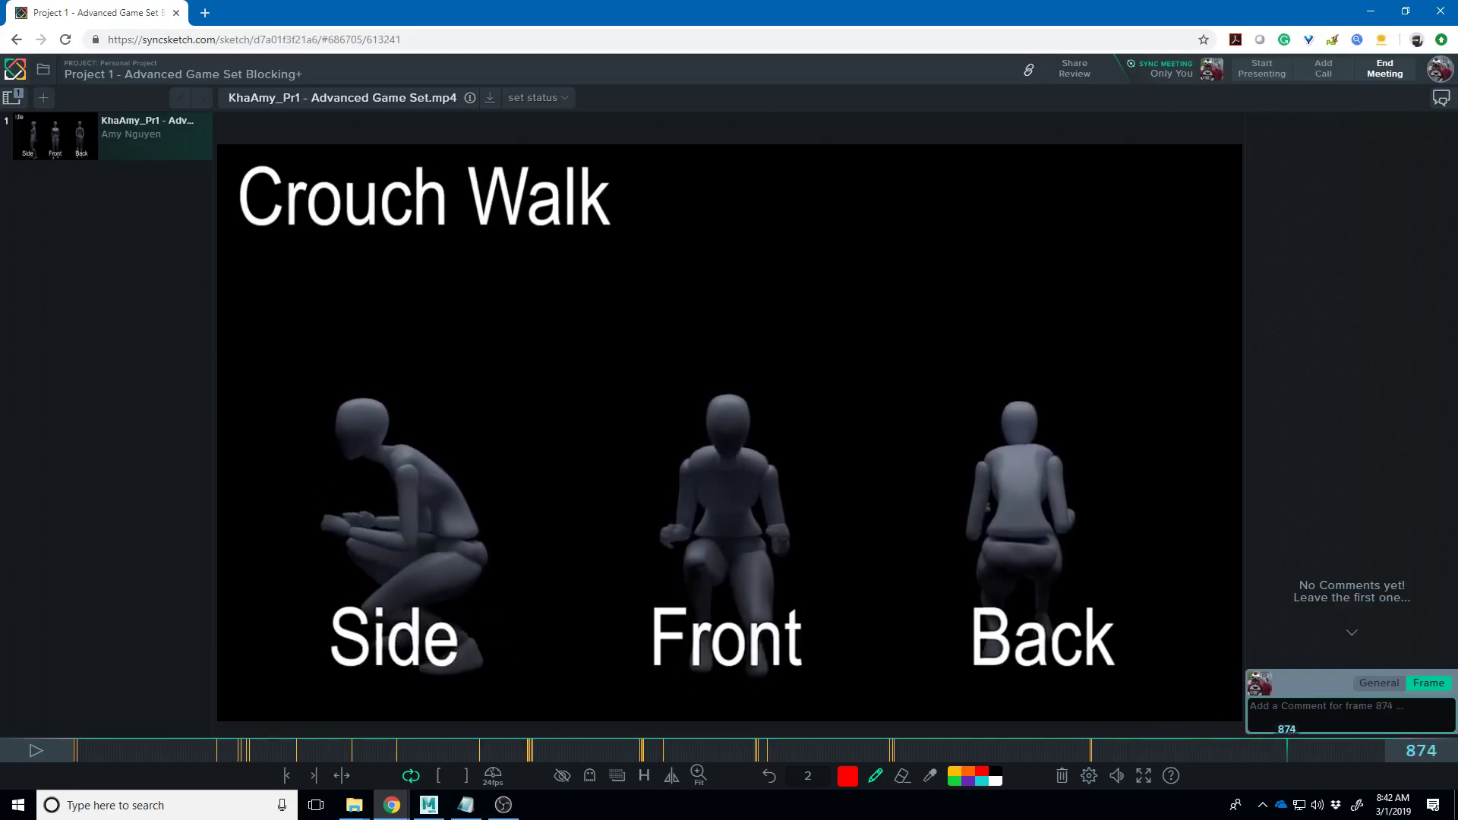
{"action": "key", "text": "Left"}
{"action": "key", "text": "Left"}
{"action": "key", "text": "Left"}
{"action": "key", "text": "Left"}
{"action": "key", "text": "Left"}
{"action": "key", "text": "Left"}
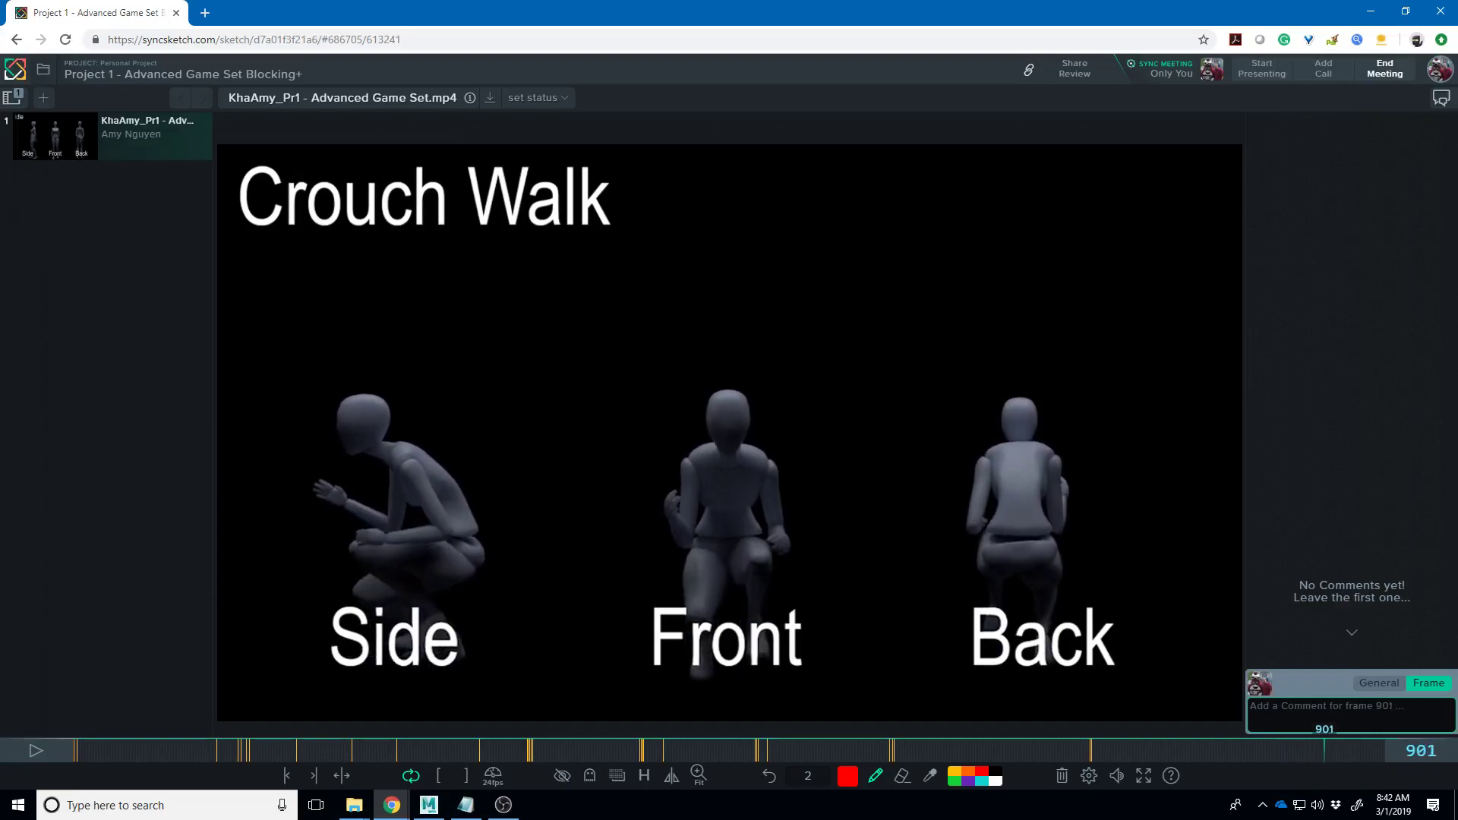
{"action": "key", "text": "Left"}
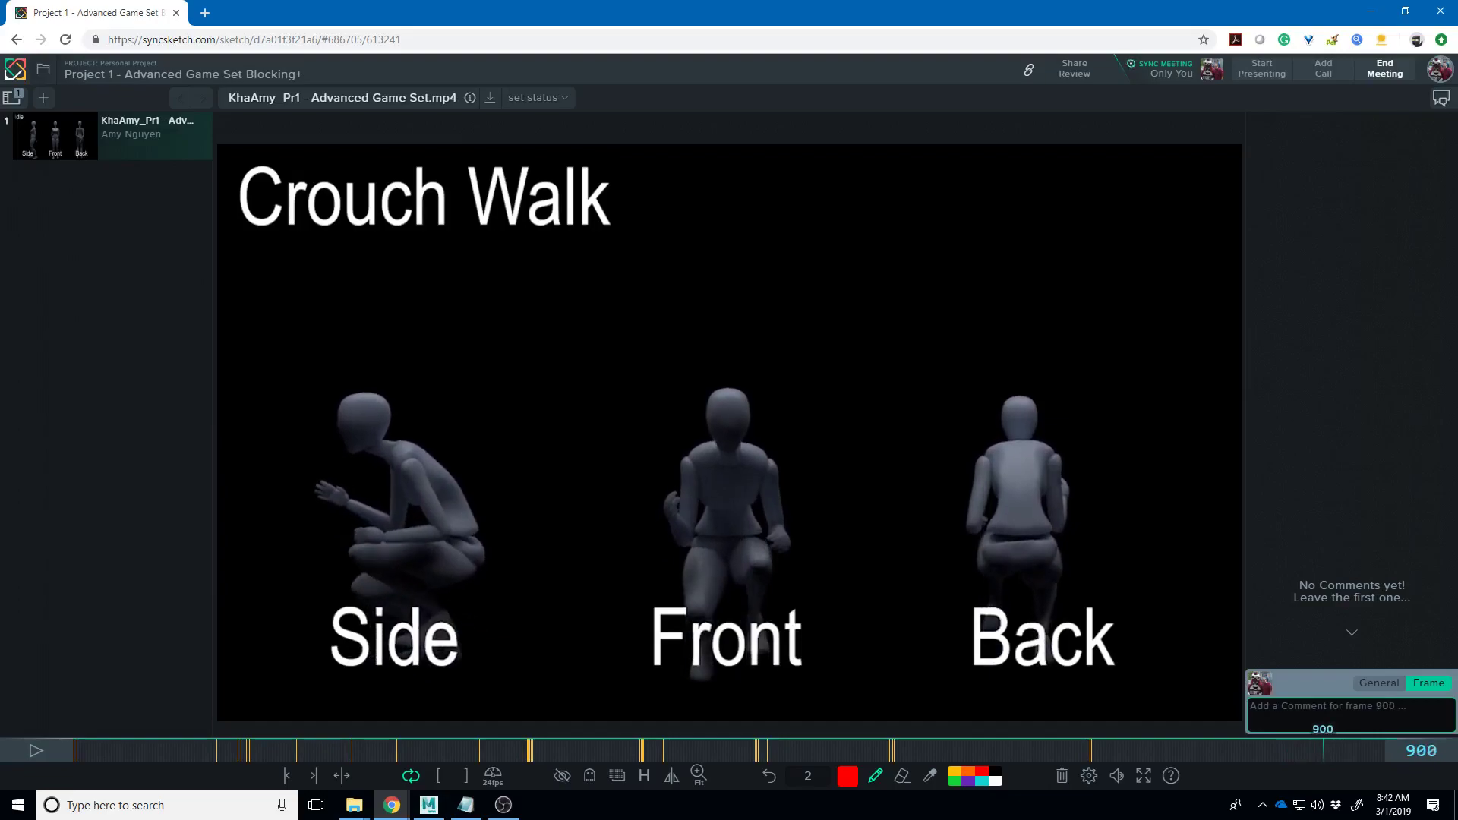
- Draw a line across the Front figure's waist, then step on to frame 907
{"action": "left_click_drag", "start_coordinate": [760, 541], "coordinate": [678, 540]}
{"action": "key", "text": "Right"}
{"action": "key", "text": "Right"}
{"action": "key", "text": "Right"}
{"action": "key", "text": "Right"}
{"action": "key", "text": "Right"}
{"action": "key", "text": "Right"}
{"action": "key", "text": "Right"}
{"action": "key", "text": "Right"}
{"action": "key", "text": "Right"}
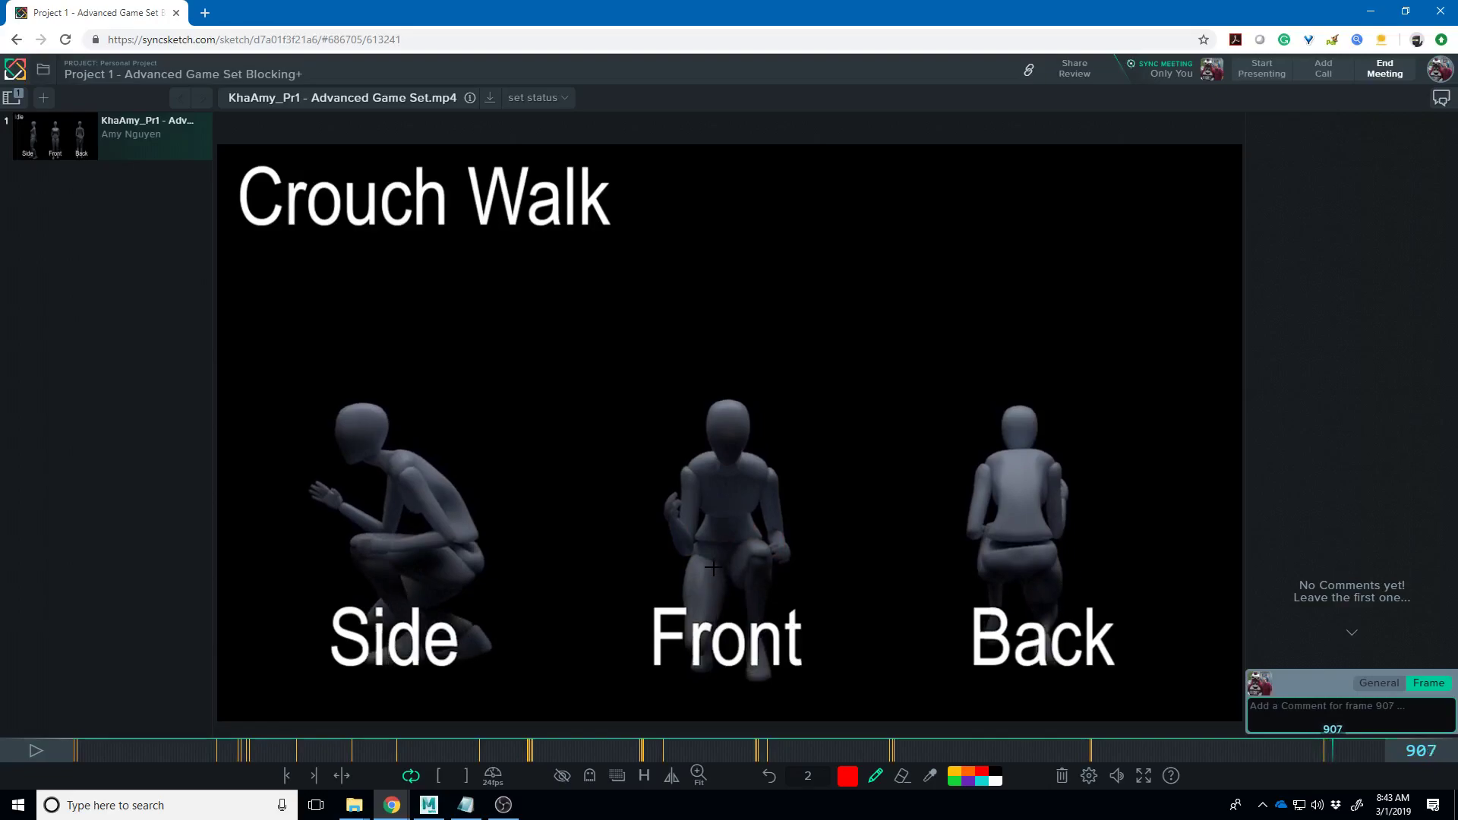
{"action": "key", "text": "Right"}
{"action": "key", "text": "Right"}
{"action": "key", "text": "Right"}
{"action": "key", "text": "Right"}
{"action": "key", "text": "Right"}
{"action": "key", "text": "Right"}
{"action": "key", "text": "Right"}
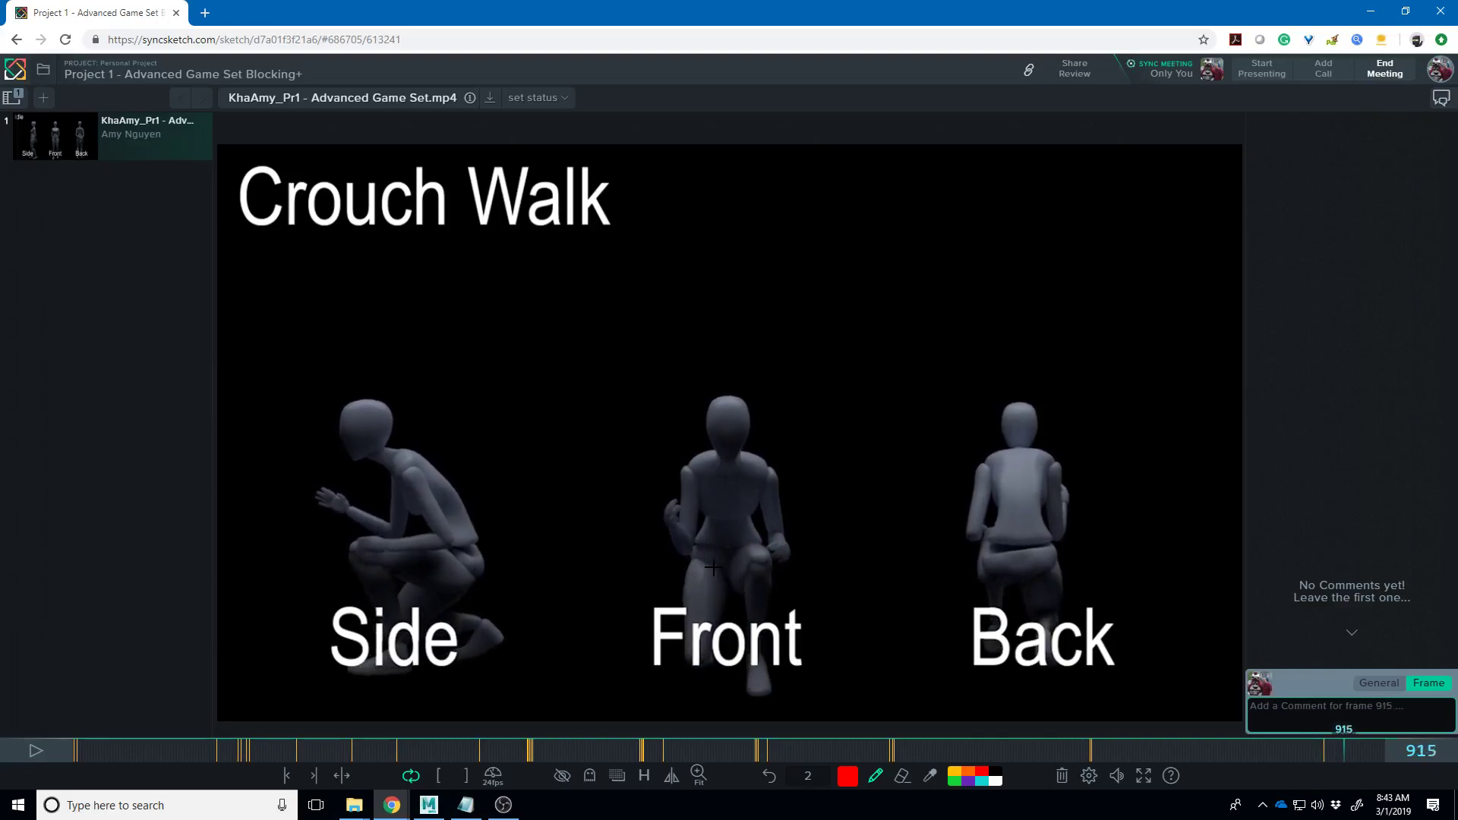
{"action": "key", "text": "Right"}
{"action": "key", "text": "Right"}
{"action": "key", "text": "Right"}
{"action": "key", "text": "Right"}
{"action": "key", "text": "Right"}
{"action": "key", "text": "Right"}
{"action": "key", "text": "Right"}
{"action": "key", "text": "Right"}
{"action": "key", "text": "Right"}
{"action": "key", "text": "Right"}
{"action": "key", "text": "Right"}
{"action": "key", "text": "Right"}
{"action": "key", "text": "Right"}
{"action": "key", "text": "Right"}
{"action": "key", "text": "Right"}
{"action": "key", "text": "Right"}
{"action": "key", "text": "Right"}
{"action": "key", "text": "Right"}
{"action": "key", "text": "Right"}
{"action": "key", "text": "Right"}
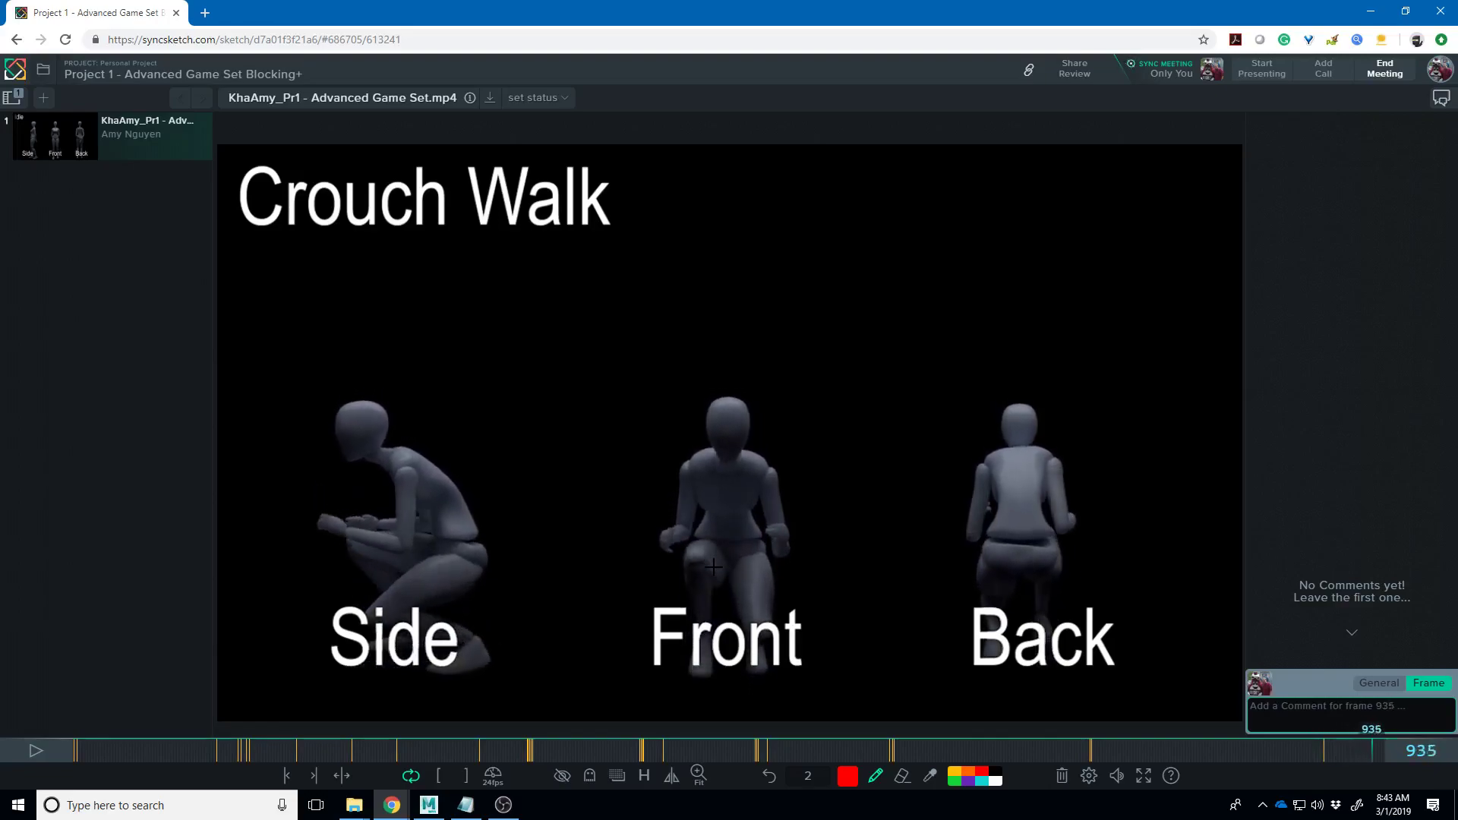
{"action": "key", "text": "Right"}
{"action": "key", "text": "Right"}
{"action": "key", "text": "Right"}
{"action": "key", "text": "Right"}
{"action": "key", "text": "Right"}
{"action": "key", "text": "Right"}
{"action": "key", "text": "Right"}
{"action": "key", "text": "Right"}
{"action": "key", "text": "Right"}
{"action": "key", "text": "Right"}
{"action": "key", "text": "Right"}
{"action": "key", "text": "Right"}
{"action": "key", "text": "Right"}
{"action": "key", "text": "Right"}
{"action": "key", "text": "Right"}
{"action": "key", "text": "Left"}
{"action": "key", "text": "Left"}
{"action": "key", "text": "Left"}
{"action": "key", "text": "Left"}
{"action": "key", "text": "Left"}
{"action": "key", "text": "Left"}
{"action": "key", "text": "Left"}
{"action": "key", "text": "Left"}
{"action": "key", "text": "Left"}
{"action": "key", "text": "Left"}
{"action": "key", "text": "Left"}
{"action": "key", "text": "Left"}
{"action": "key", "text": "Left"}
{"action": "key", "text": "Left"}
{"action": "key", "text": "Left"}
{"action": "key", "text": "Left"}
{"action": "key", "text": "Left"}
{"action": "key", "text": "Left"}
{"action": "key", "text": "Left"}
{"action": "key", "text": "Left"}
{"action": "key", "text": "Left"}
{"action": "key", "text": "Left"}
{"action": "key", "text": "Left"}
{"action": "key", "text": "Left"}
{"action": "key", "text": "Left"}
{"action": "key", "text": "Left"}
{"action": "key", "text": "Left"}
{"action": "key", "text": "Left"}
{"action": "key", "text": "Left"}
{"action": "key", "text": "Left"}
{"action": "key", "text": "Left"}
{"action": "key", "text": "Left"}
{"action": "key", "text": "Left"}
{"action": "key", "text": "Left"}
{"action": "key", "text": "Left"}
{"action": "key", "text": "Left"}
{"action": "key", "text": "Left"}
{"action": "key", "text": "Left"}
{"action": "key", "text": "Left"}
{"action": "key", "text": "Left"}
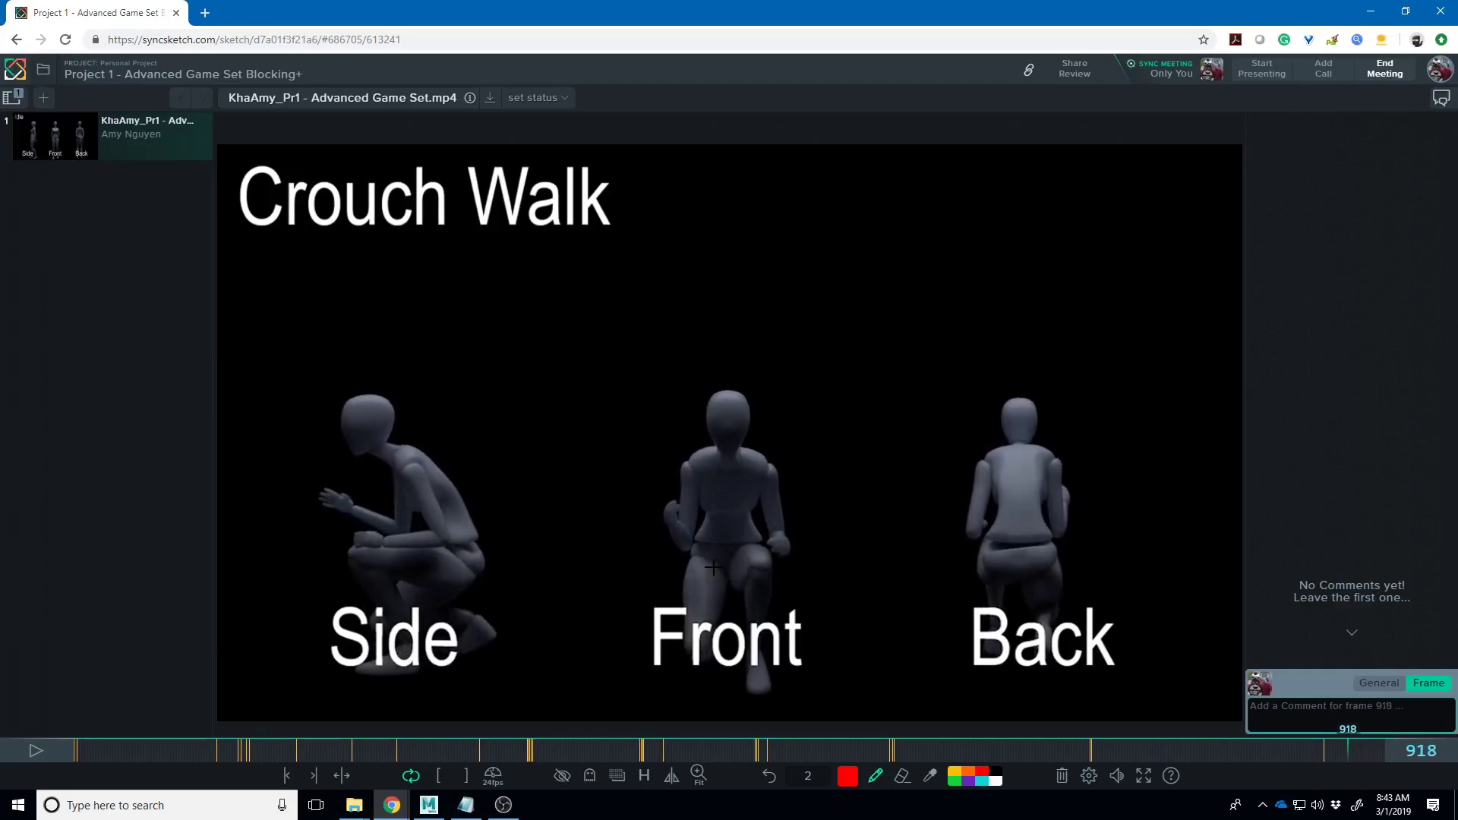
{"action": "key", "text": "Left"}
{"action": "key", "text": "Left"}
{"action": "key", "text": "Left"}
{"action": "key", "text": "Left"}
{"action": "key", "text": "Left"}
{"action": "key", "text": "Left"}
{"action": "key", "text": "Left"}
{"action": "key", "text": "Left"}
{"action": "key", "text": "Left"}
{"action": "key", "text": "Left"}
{"action": "key", "text": "Left"}
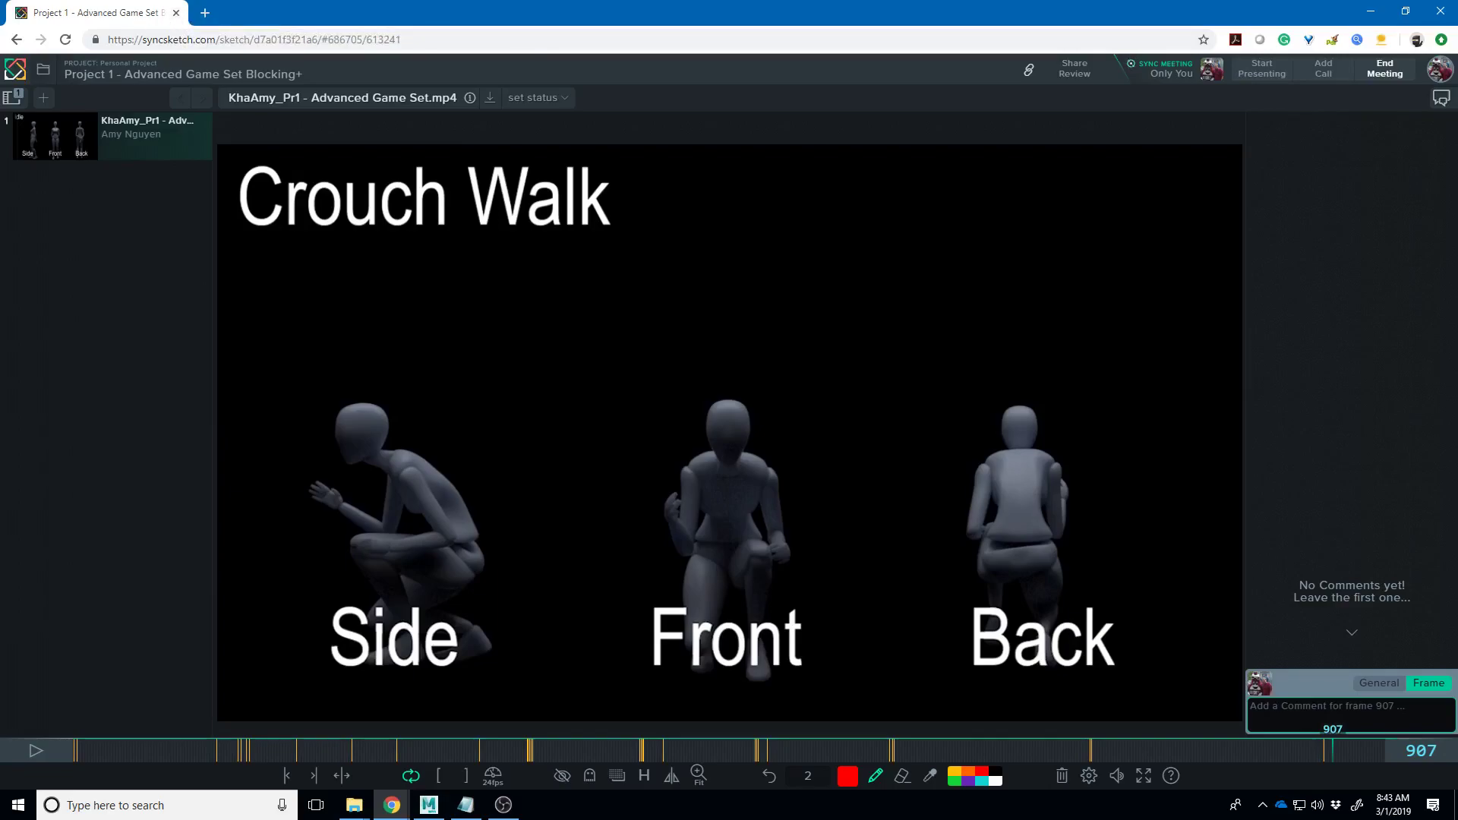
- Switch to Chrome and load the LaForce_PR01 review from the pasted sketch URL
{"action": "key", "text": "alt+Tab"}
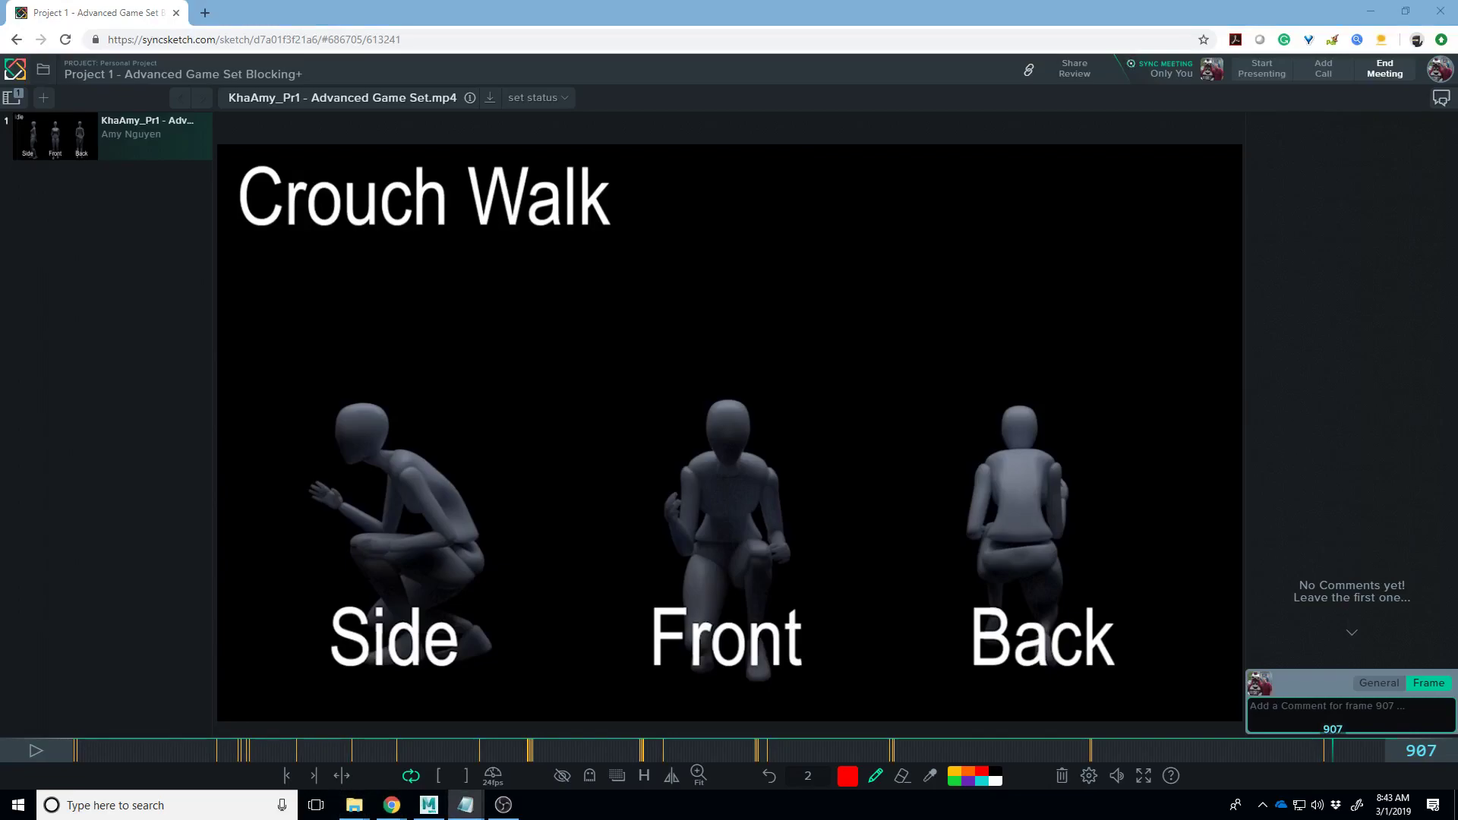
{"action": "left_click", "coordinate": [452, 38]}
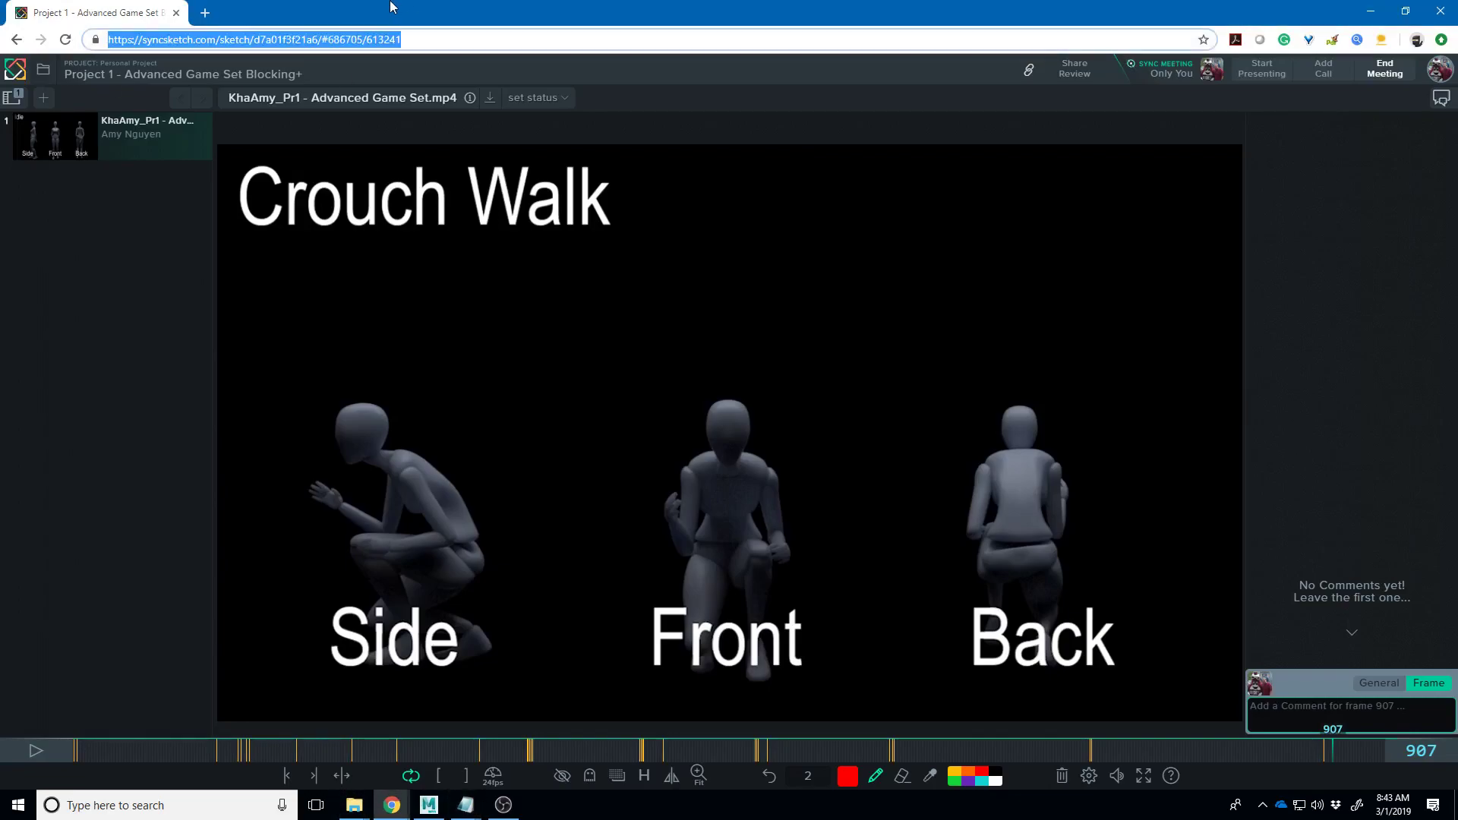
{"action": "key", "text": "Return"}
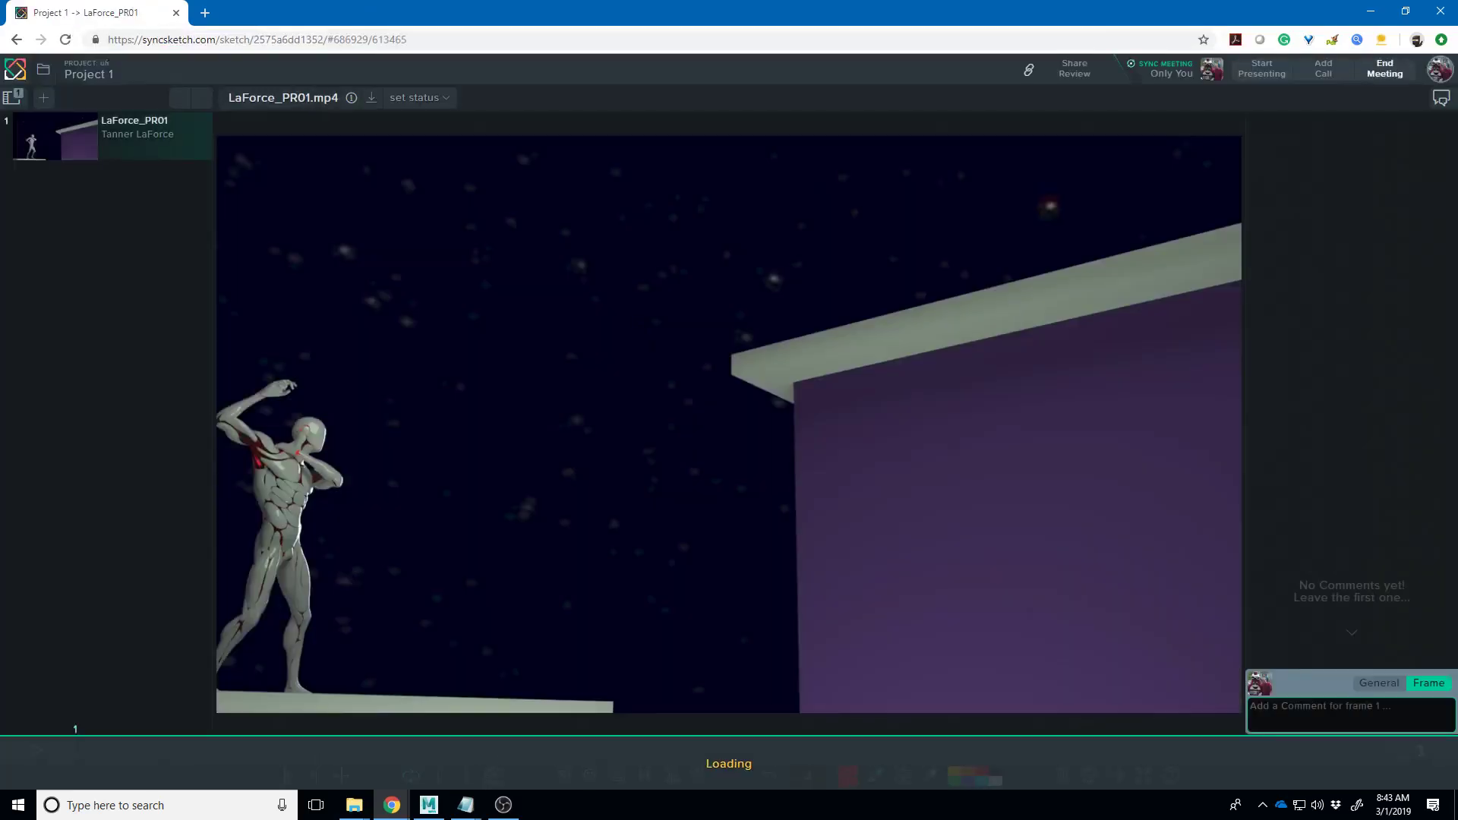
- Play the LaForce_PR01 clip from the SyncSketch timeline
{"action": "left_click", "coordinate": [35, 752]}
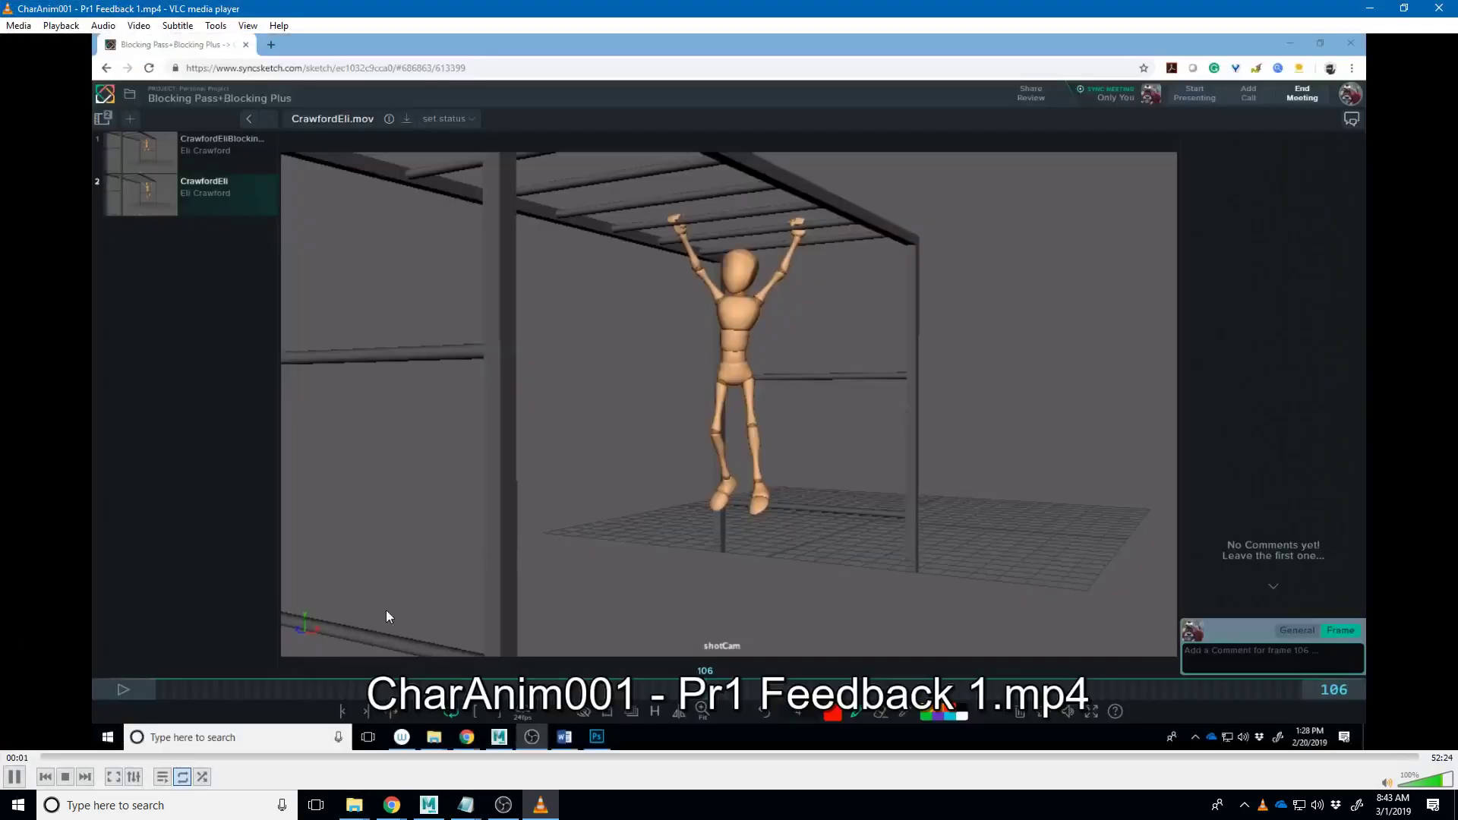
- Pause the Pr1 Feedback 1 video in VLC and minimize the player
{"action": "left_click", "coordinate": [14, 776]}
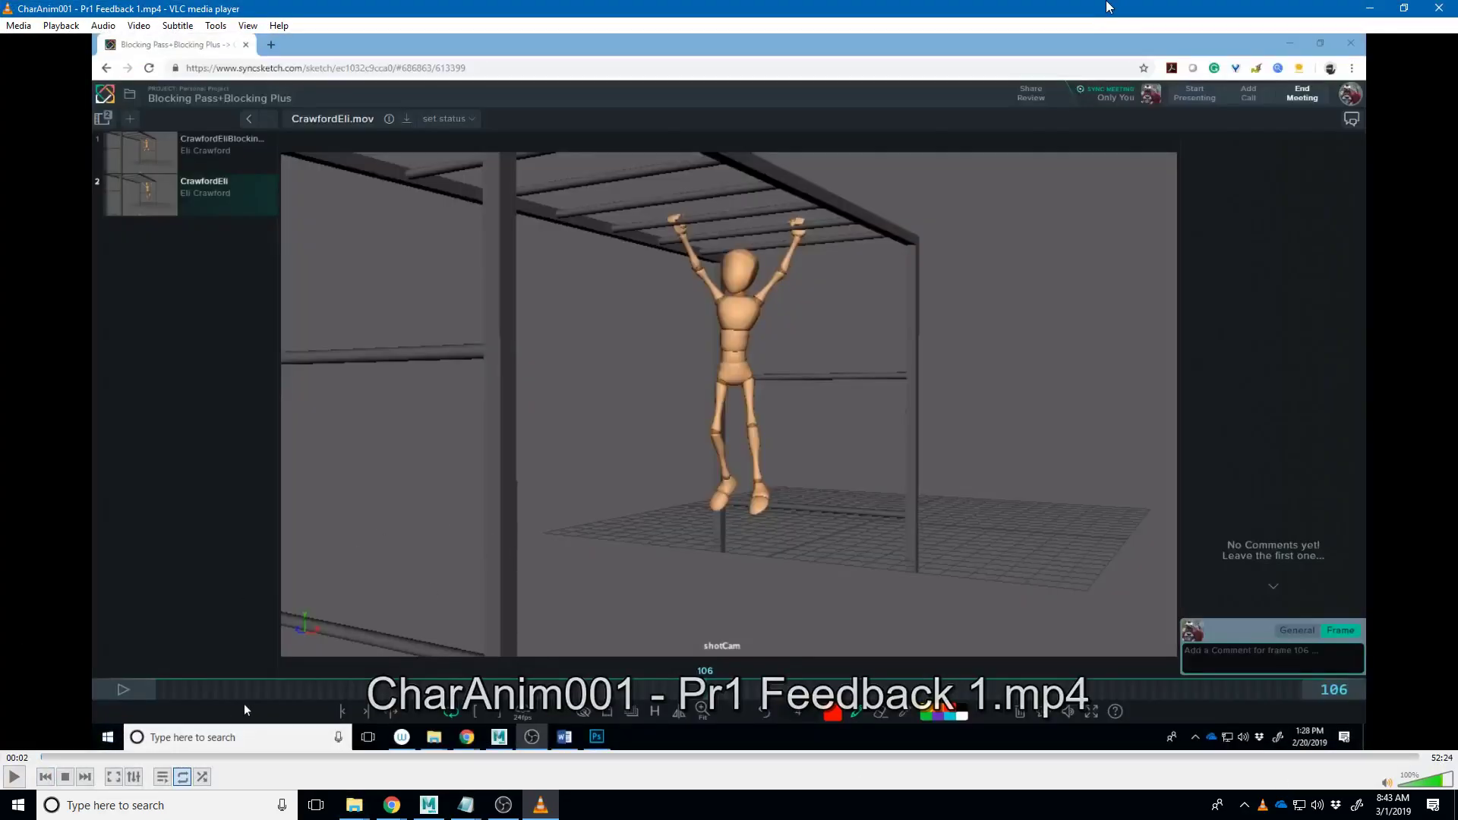
{"action": "left_click", "coordinate": [540, 805]}
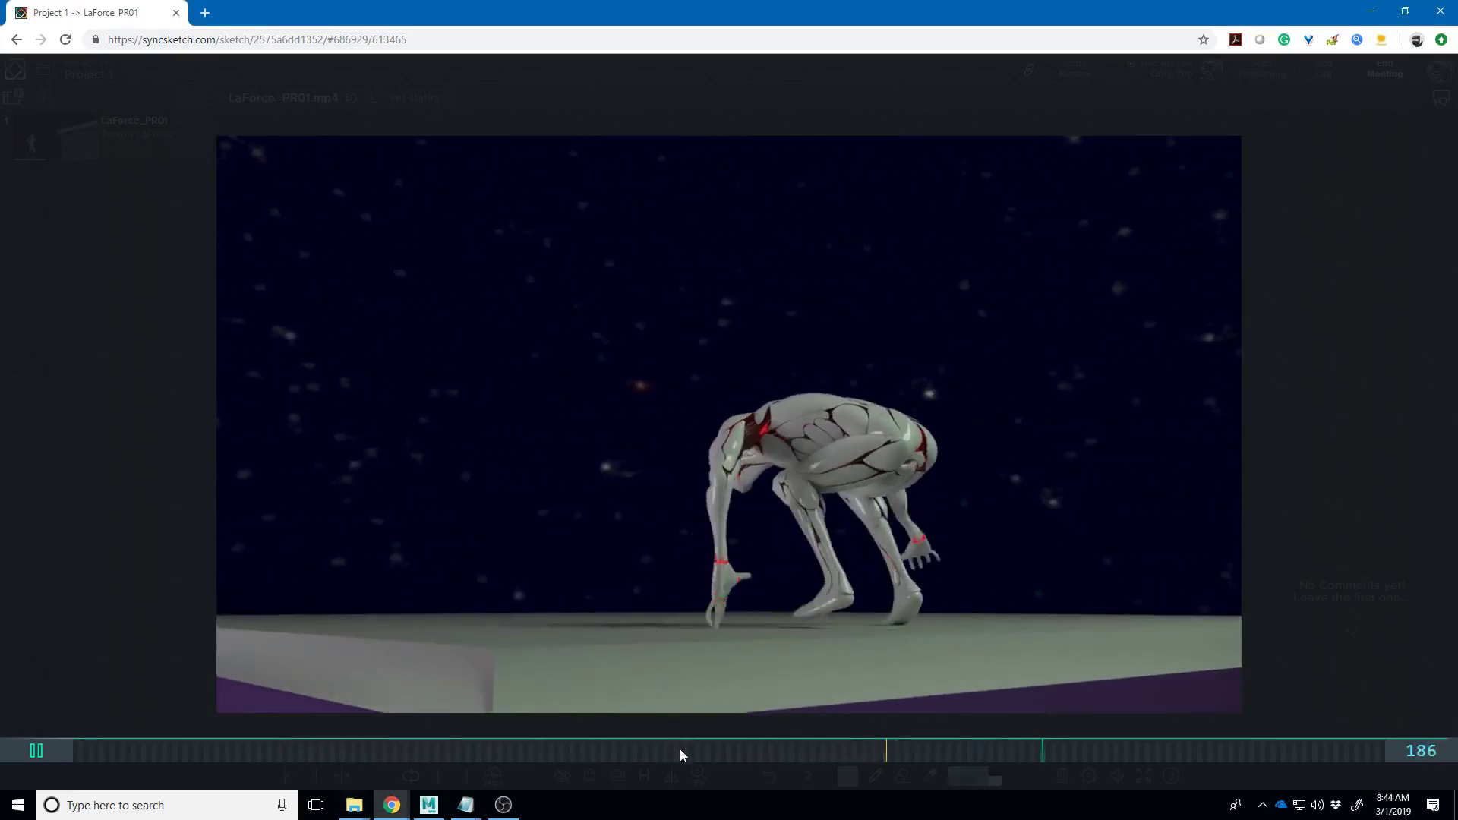
- Stop playback, scrub back to frame 35 and raise the brush size to 6
{"action": "key", "text": "space"}
{"action": "left_click_drag", "start_coordinate": [499, 750], "coordinate": [253, 738]}
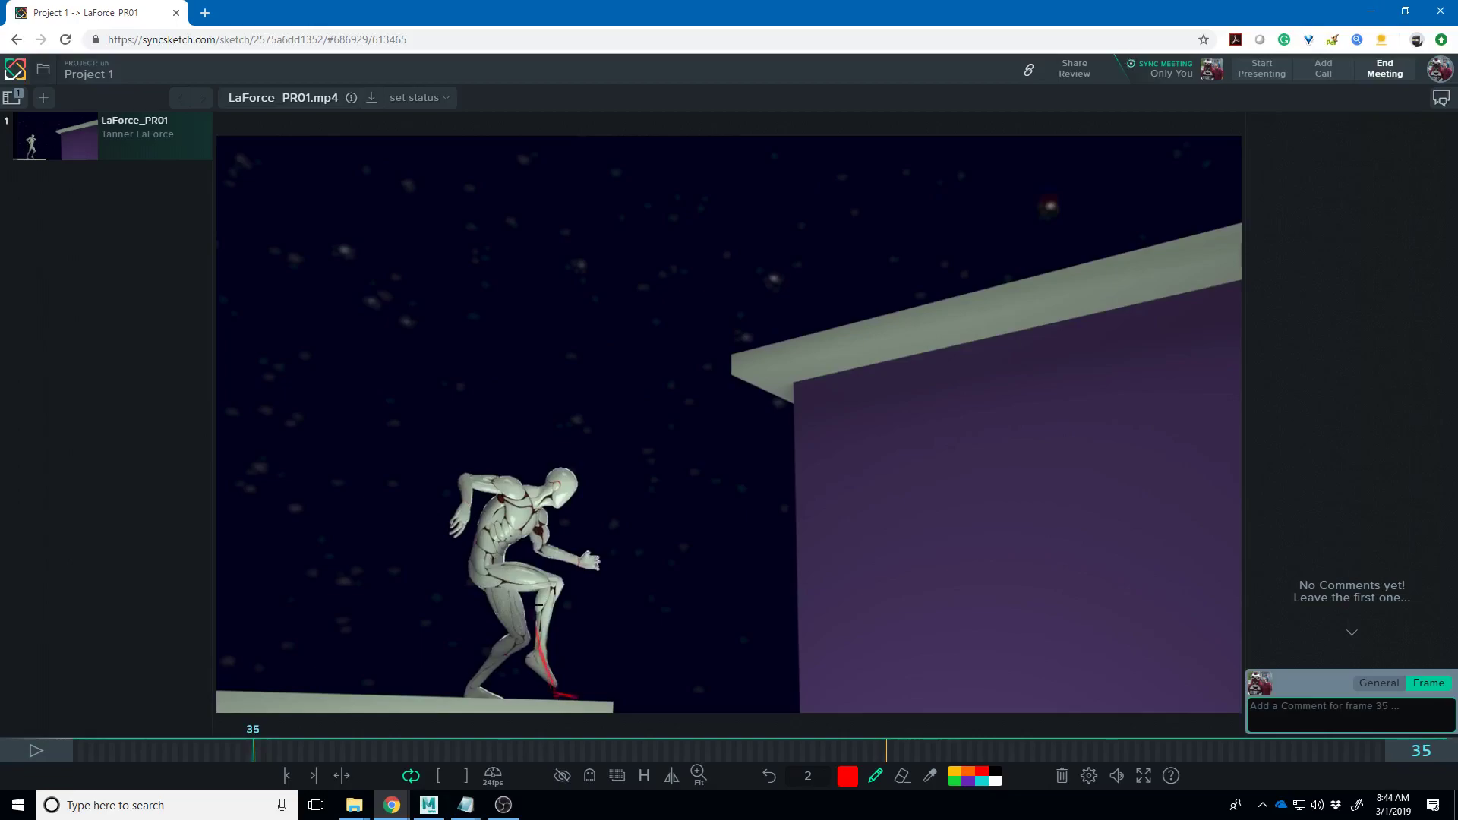
{"action": "left_click_drag", "start_coordinate": [816, 782], "coordinate": [850, 784]}
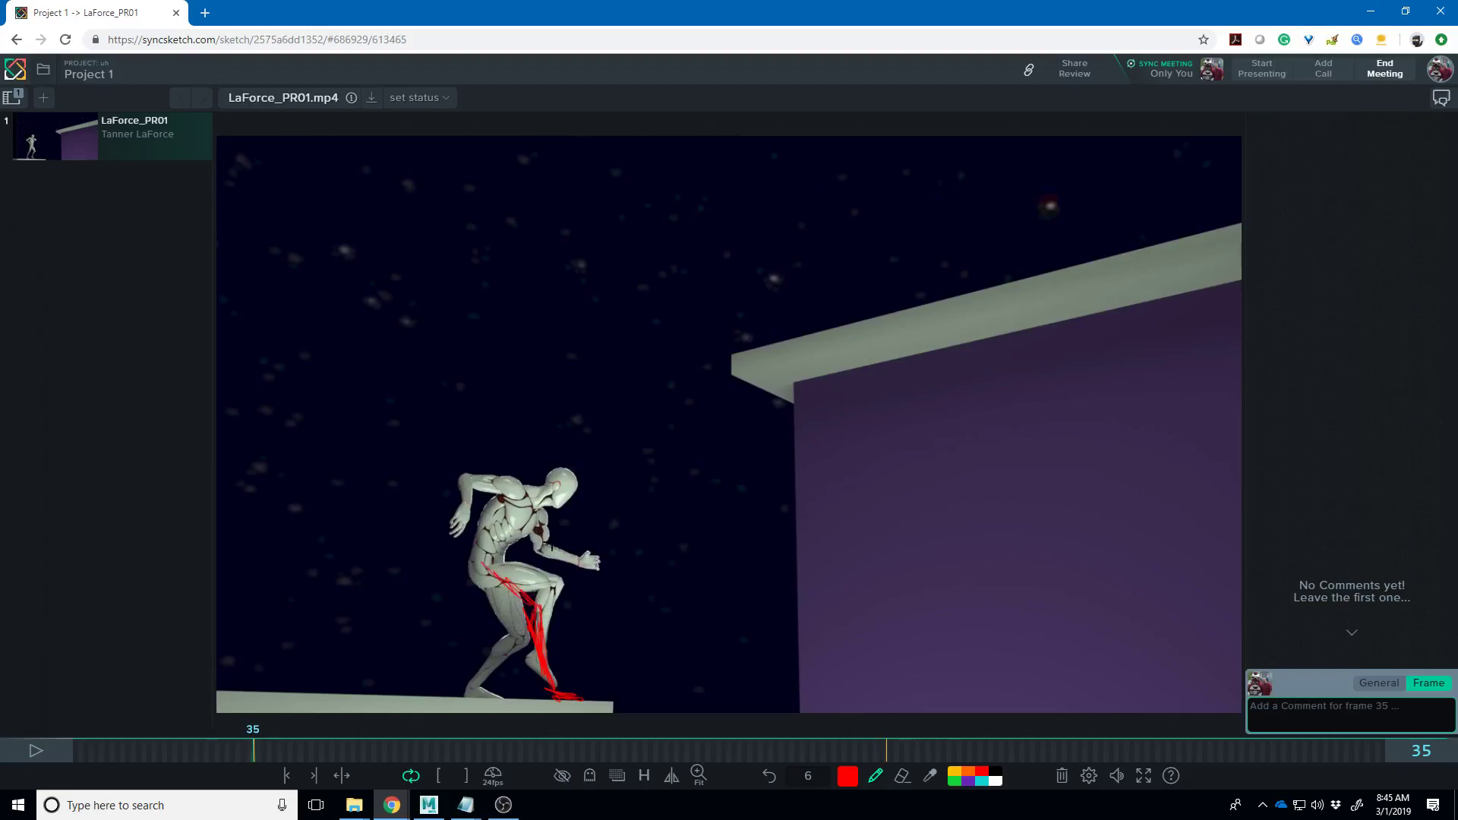
- Circle the hip and trace the leg in red, undoing the two stray scribbles
{"action": "mouse_move", "coordinate": [478, 548]}
{"action": "left_mouse_down"}
{"action": "mouse_move", "coordinate": [489, 587]}
{"action": "mouse_move", "coordinate": [523, 568]}
{"action": "mouse_move", "coordinate": [552, 591]}
{"action": "mouse_move", "coordinate": [561, 557]}
{"action": "left_mouse_up"}
{"action": "left_click_drag", "start_coordinate": [814, 780], "coordinate": [847, 780]}
{"action": "mouse_move", "coordinate": [680, 539]}
{"action": "left_mouse_down"}
{"action": "mouse_move", "coordinate": [752, 510]}
{"action": "mouse_move", "coordinate": [774, 588]}
{"action": "left_mouse_up"}
{"action": "left_click_drag", "start_coordinate": [811, 776], "coordinate": [874, 778]}
{"action": "mouse_move", "coordinate": [600, 536]}
{"action": "left_mouse_down"}
{"action": "mouse_move", "coordinate": [772, 460]}
{"action": "mouse_move", "coordinate": [939, 501]}
{"action": "left_mouse_up"}
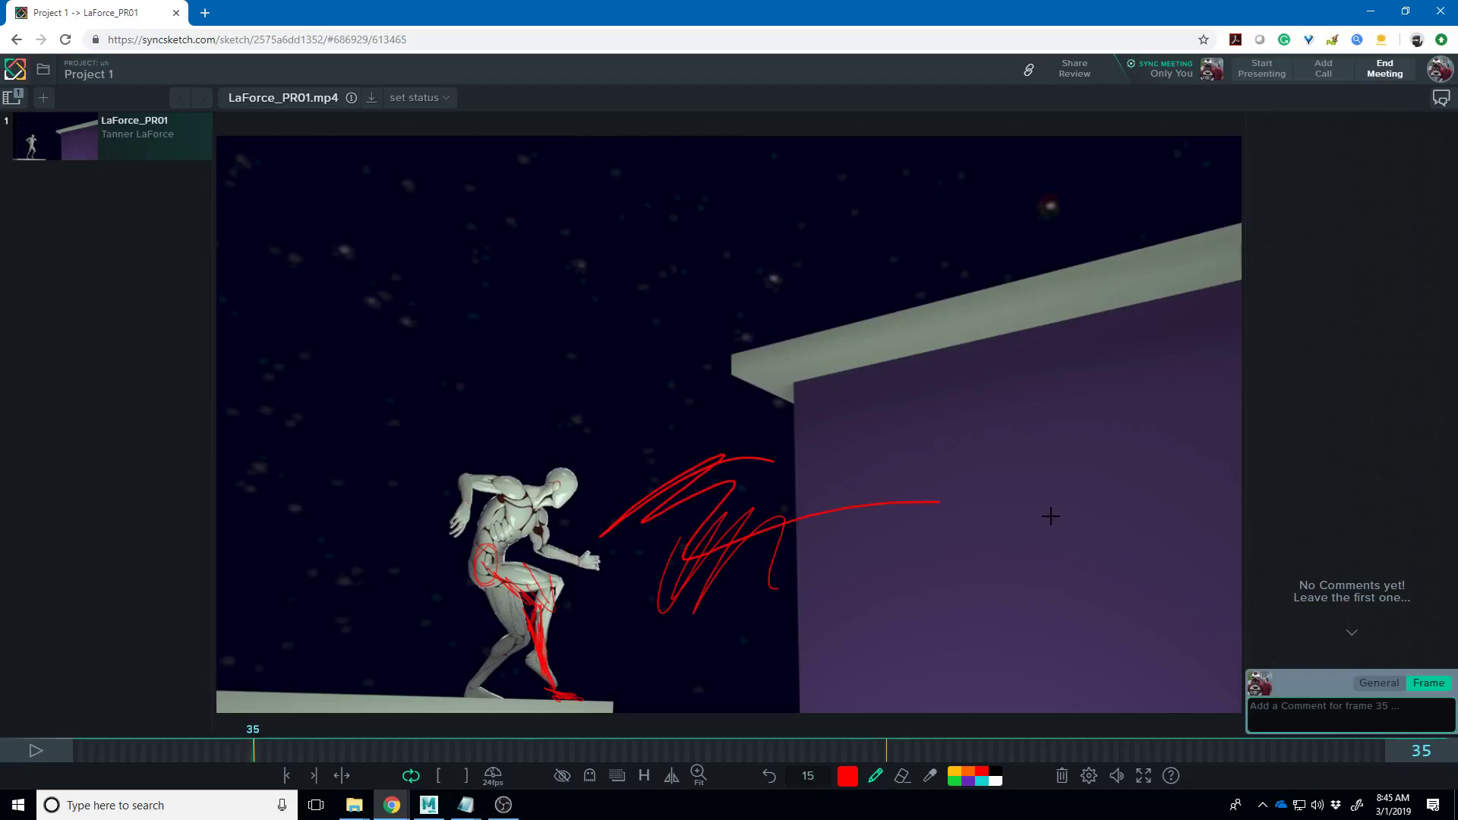
{"action": "key", "text": "ctrl+z"}
{"action": "key", "text": "ctrl+z"}
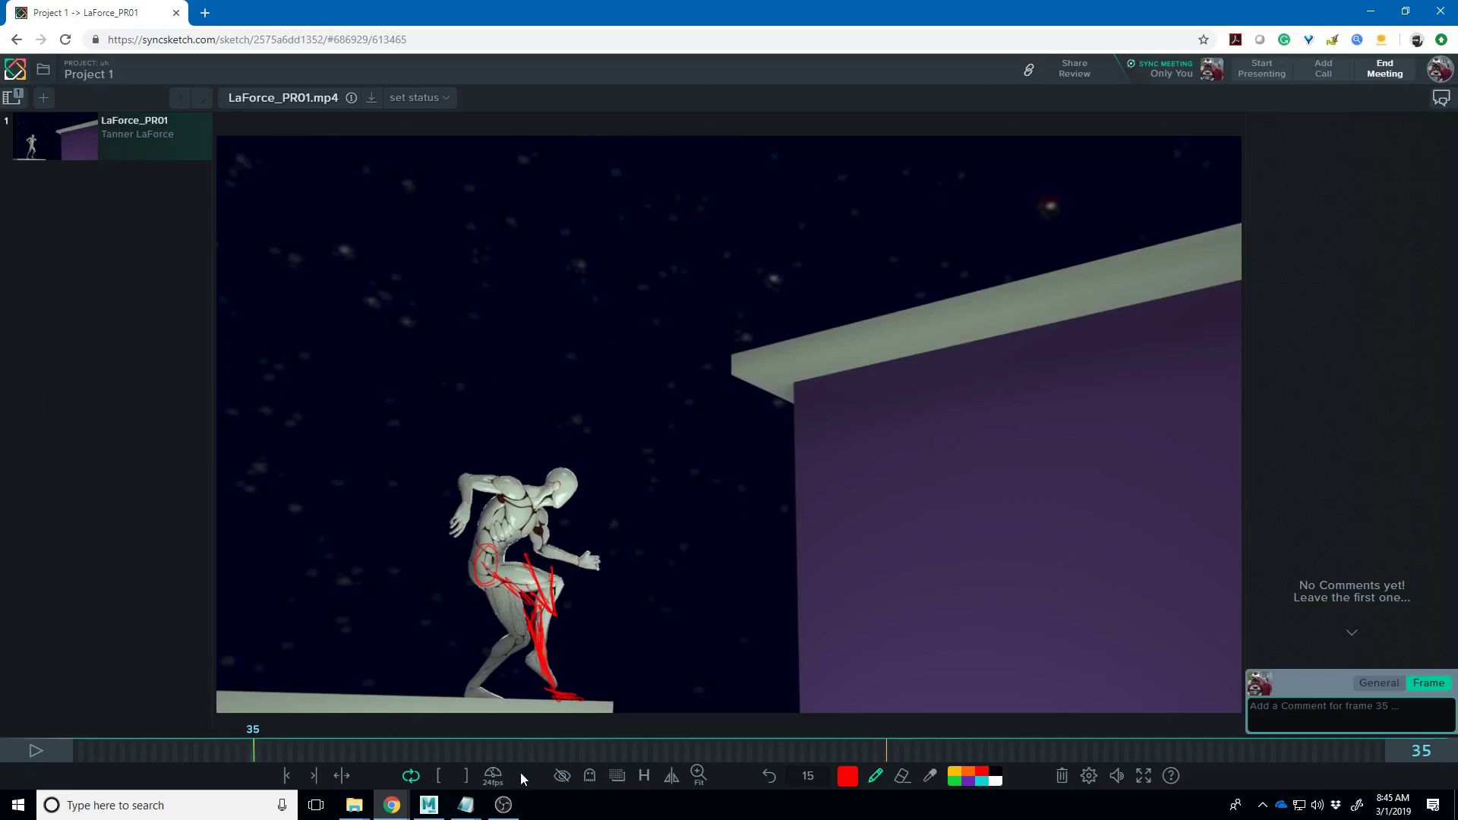
{"action": "left_click_drag", "start_coordinate": [259, 752], "coordinate": [291, 757]}
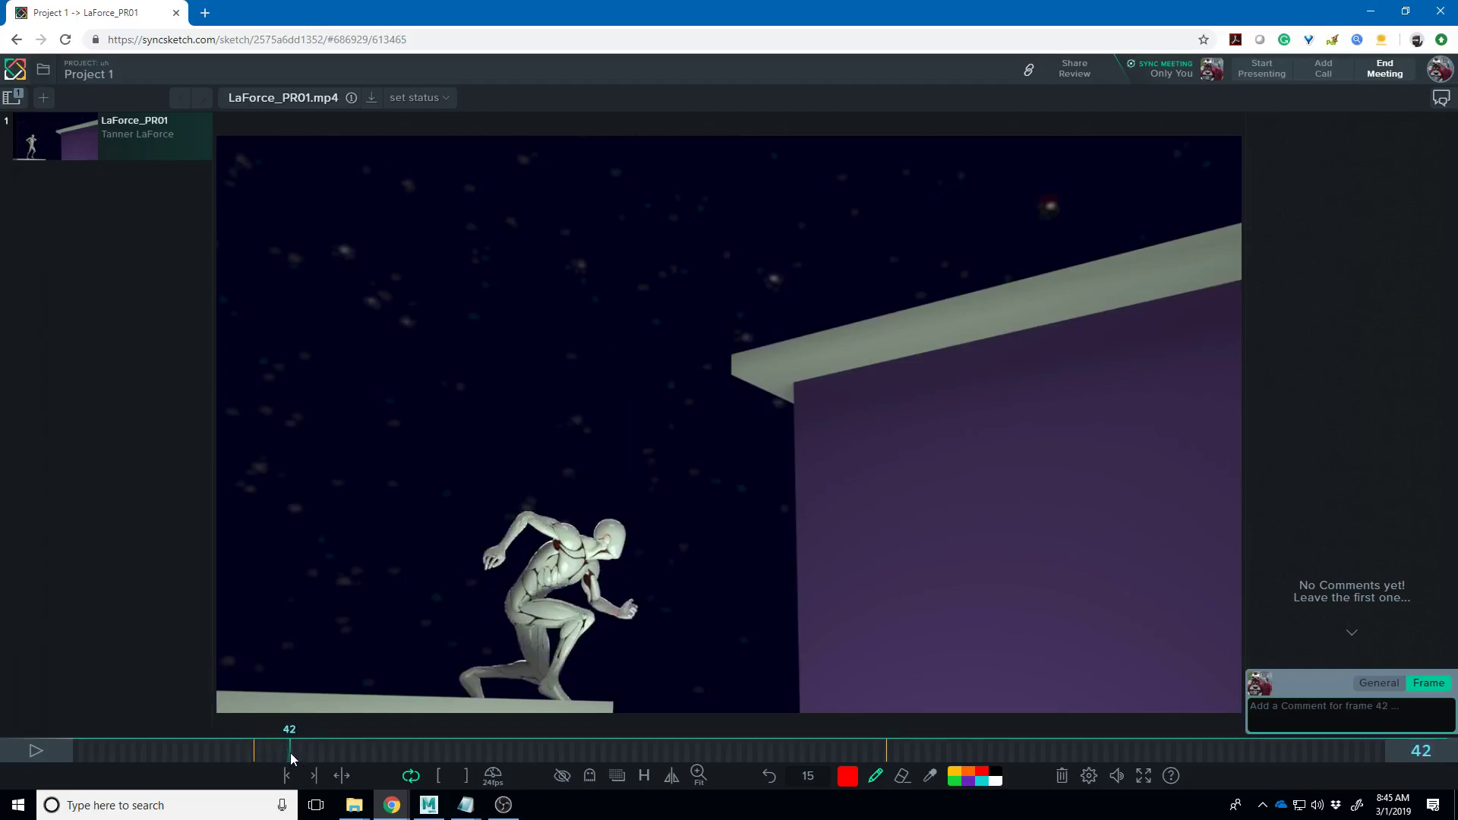
- On frame 45, draw red strokes along the push-off leg to the ledge and on the hands, then scrub back to frame 14
{"action": "left_click_drag", "start_coordinate": [293, 759], "coordinate": [297, 763]}
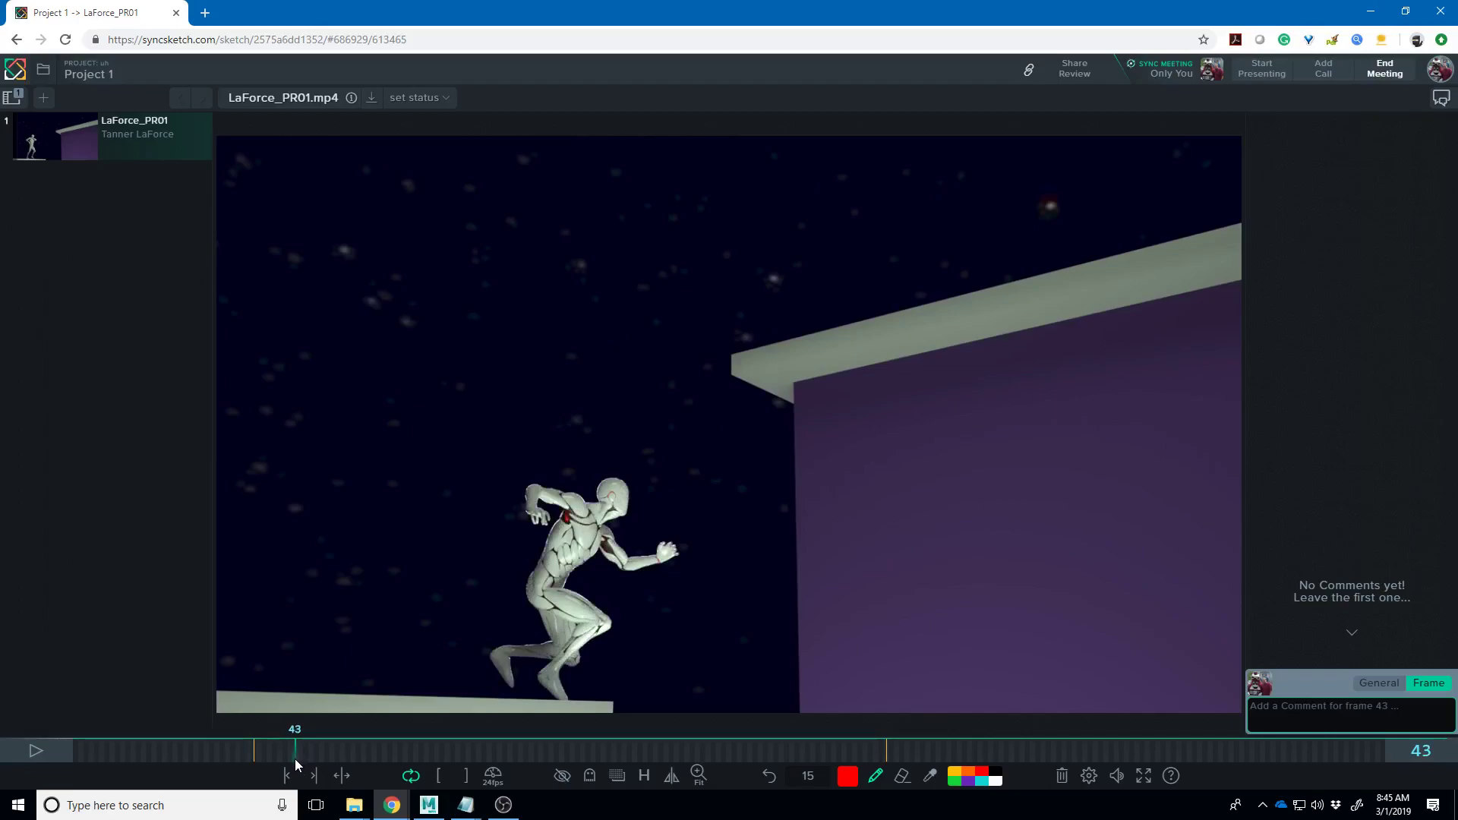
{"action": "left_click_drag", "start_coordinate": [297, 762], "coordinate": [305, 755]}
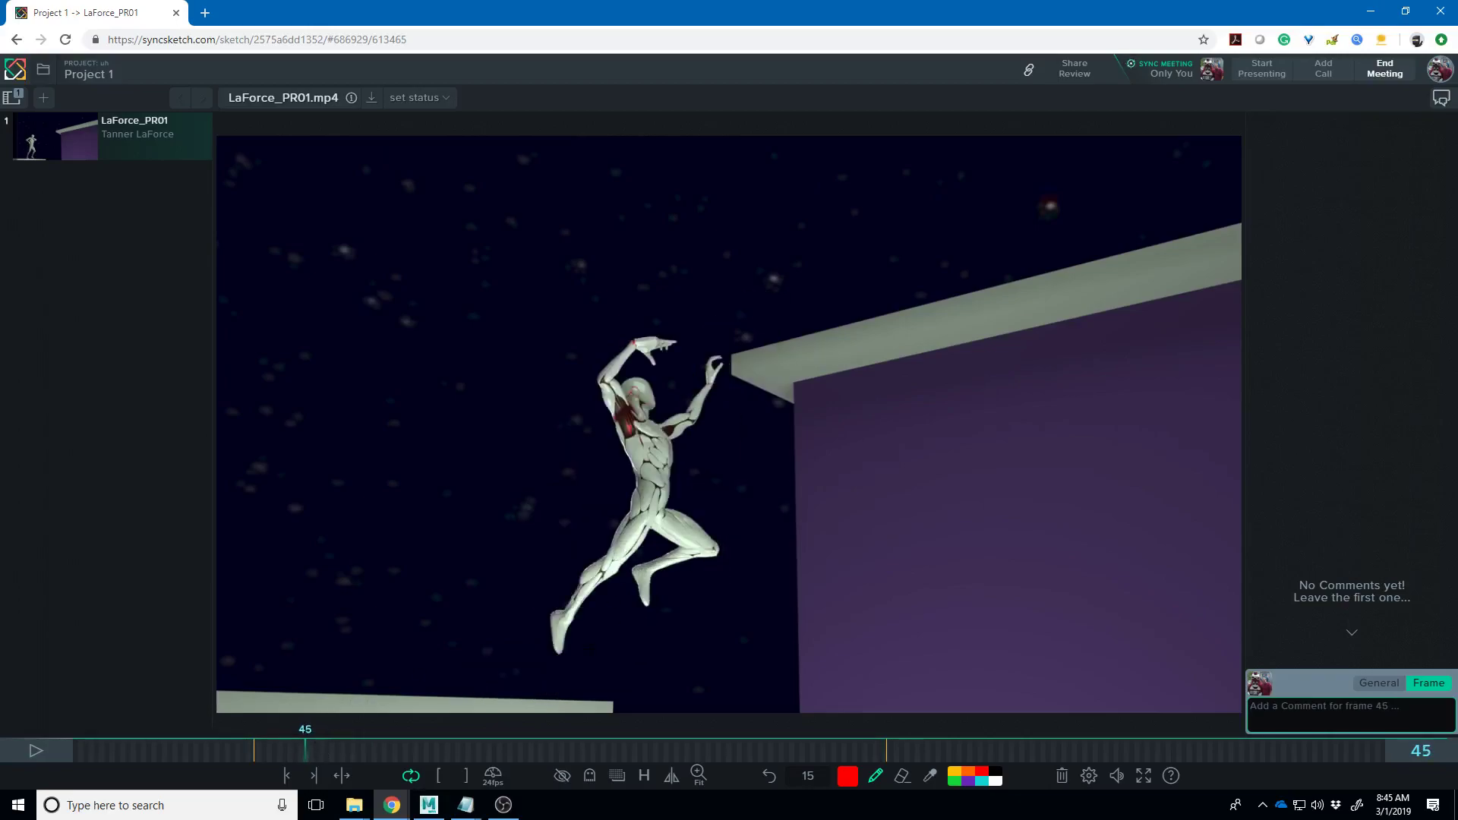
{"action": "mouse_move", "coordinate": [612, 605]}
{"action": "left_mouse_down"}
{"action": "mouse_move", "coordinate": [610, 653]}
{"action": "mouse_move", "coordinate": [642, 618]}
{"action": "left_mouse_up"}
{"action": "left_click_drag", "start_coordinate": [563, 695], "coordinate": [648, 507]}
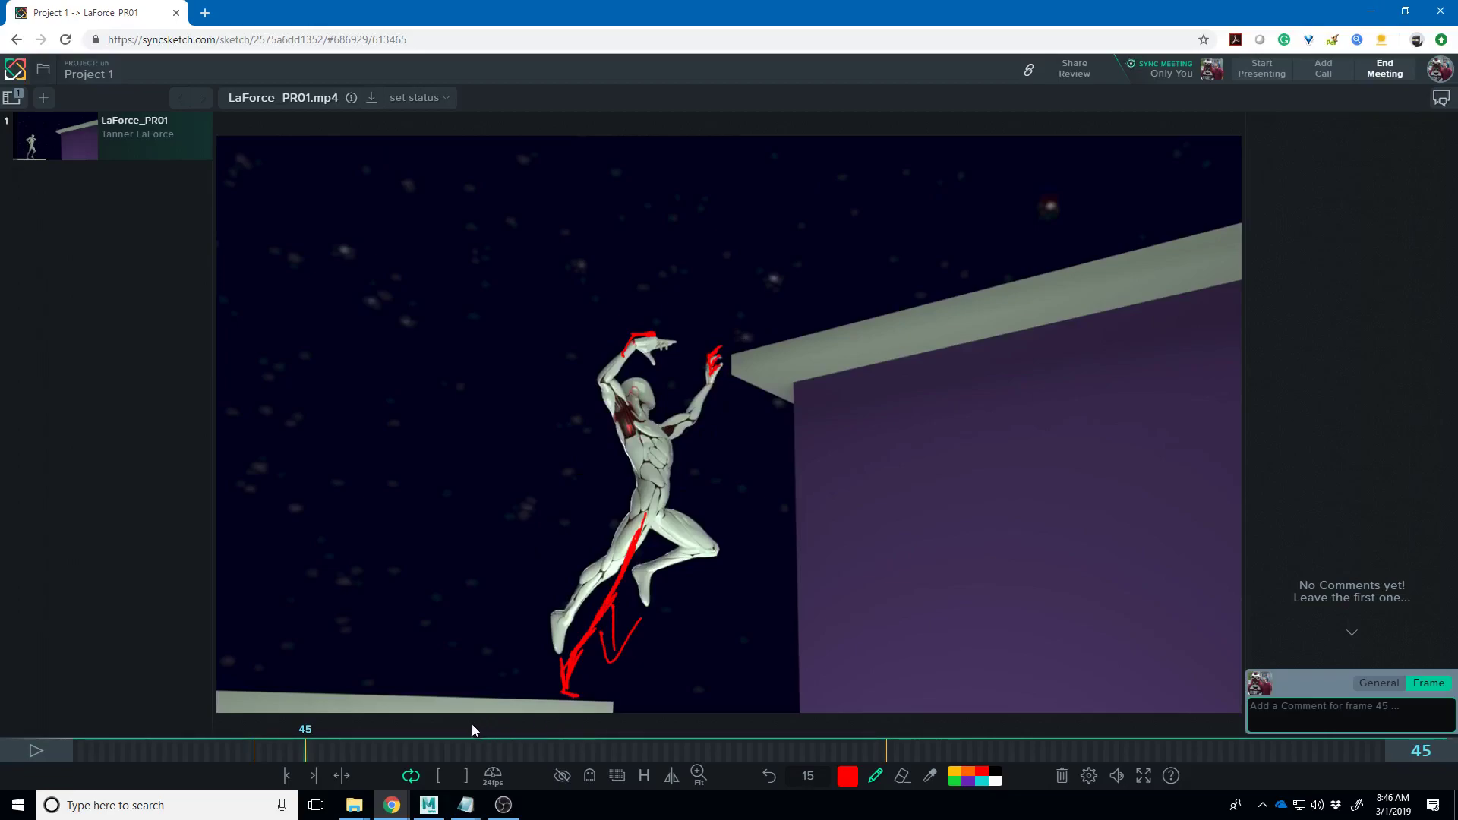
{"action": "mouse_move", "coordinate": [307, 741]}
{"action": "left_mouse_down"}
{"action": "mouse_move", "coordinate": [122, 753]}
{"action": "mouse_move", "coordinate": [141, 763]}
{"action": "left_mouse_up"}
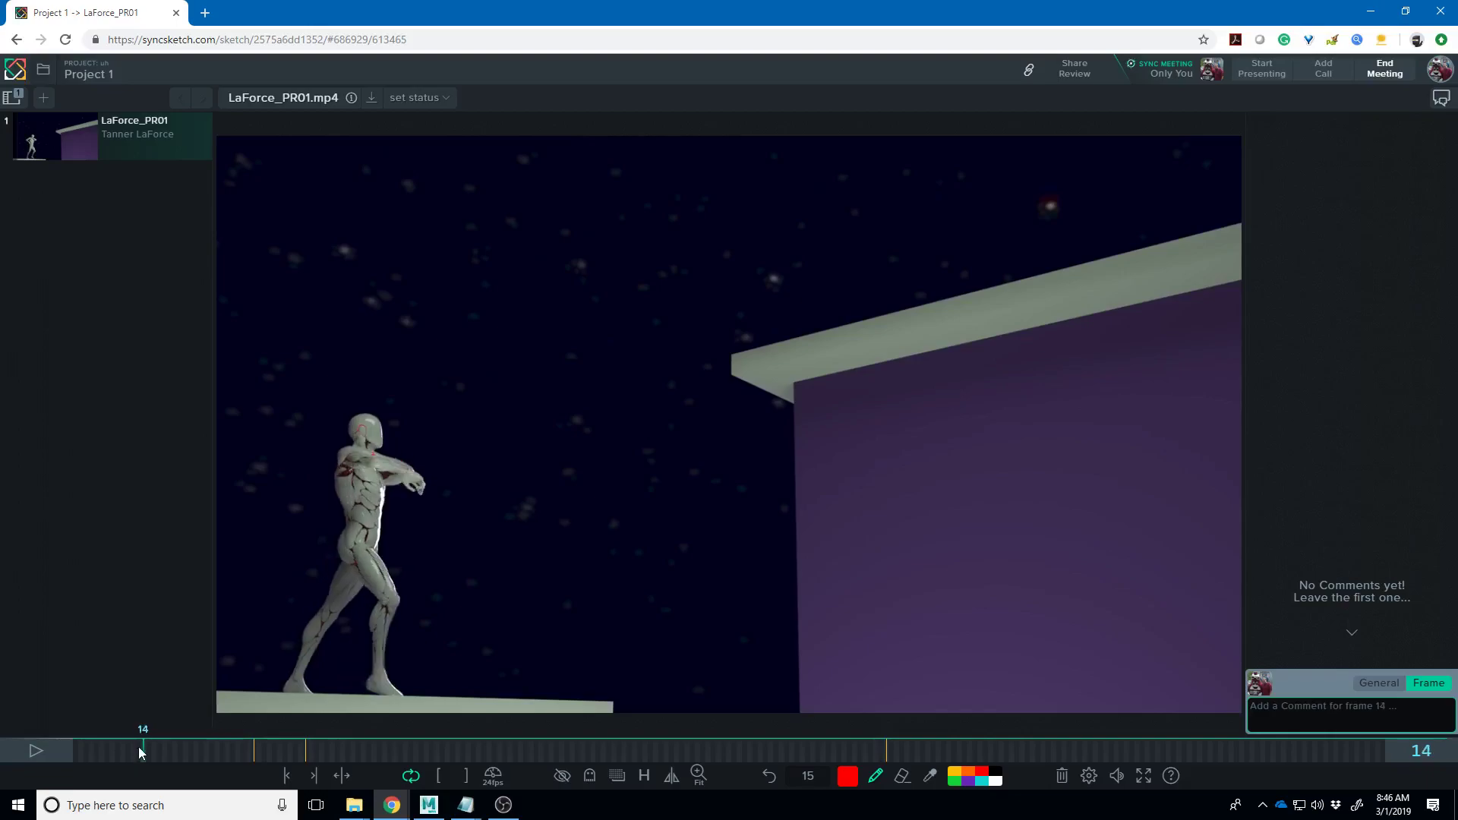
- On frame 13, draw a vertical balance line at the back foot, a knee arc and a hip line
{"action": "left_click_drag", "start_coordinate": [140, 754], "coordinate": [139, 753]}
{"action": "mouse_move", "coordinate": [287, 687]}
{"action": "left_mouse_down"}
{"action": "mouse_move", "coordinate": [311, 694]}
{"action": "mouse_move", "coordinate": [285, 692]}
{"action": "mouse_move", "coordinate": [281, 662]}
{"action": "mouse_move", "coordinate": [279, 450]}
{"action": "mouse_move", "coordinate": [305, 558]}
{"action": "mouse_move", "coordinate": [301, 690]}
{"action": "left_mouse_up"}
{"action": "mouse_move", "coordinate": [395, 523]}
{"action": "left_mouse_down"}
{"action": "mouse_move", "coordinate": [432, 585]}
{"action": "mouse_move", "coordinate": [452, 571]}
{"action": "left_mouse_up"}
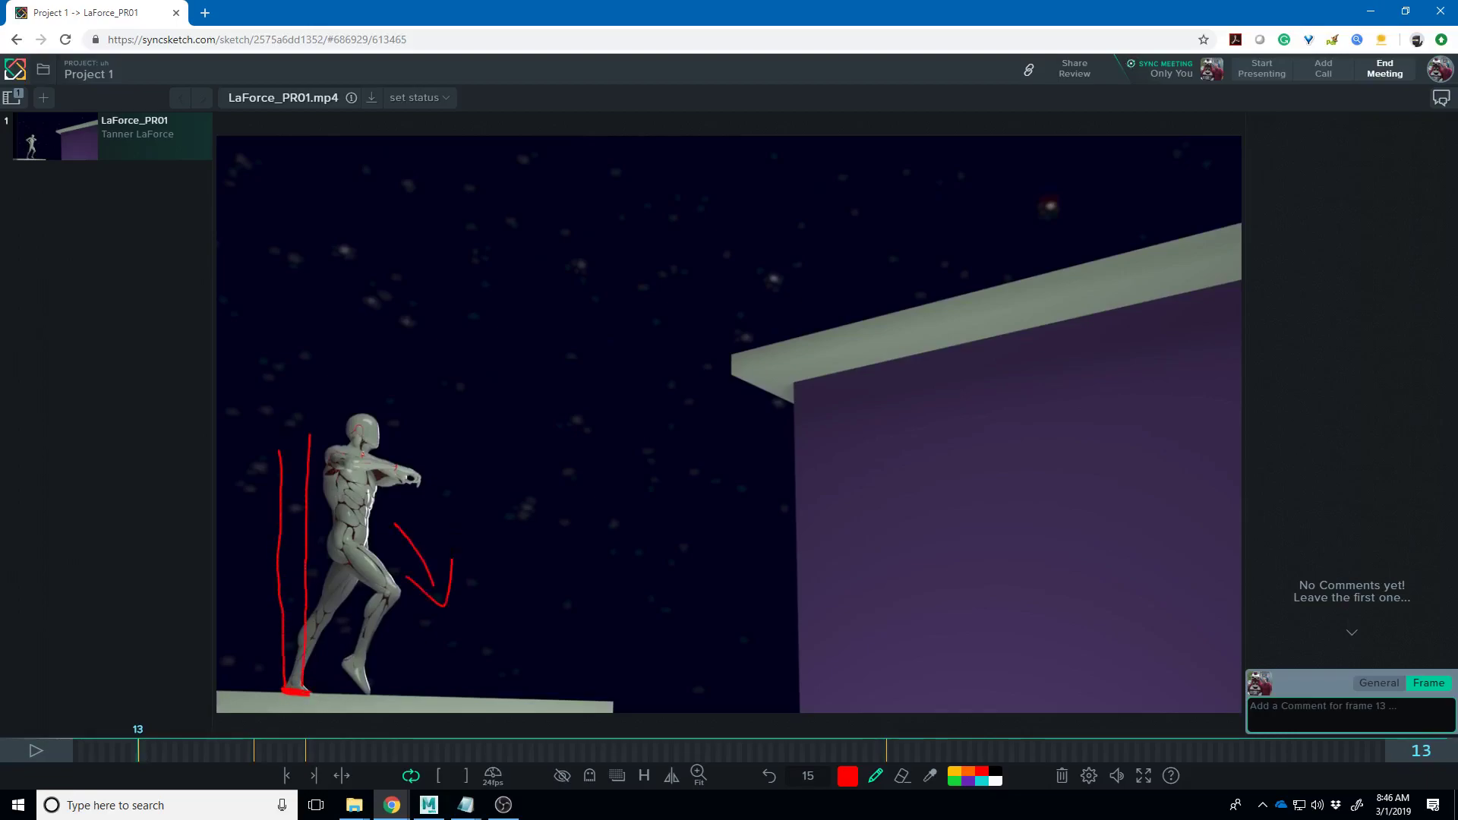
{"action": "mouse_move", "coordinate": [365, 548]}
{"action": "left_mouse_down"}
{"action": "mouse_move", "coordinate": [322, 542]}
{"action": "mouse_move", "coordinate": [326, 557]}
{"action": "left_mouse_up"}
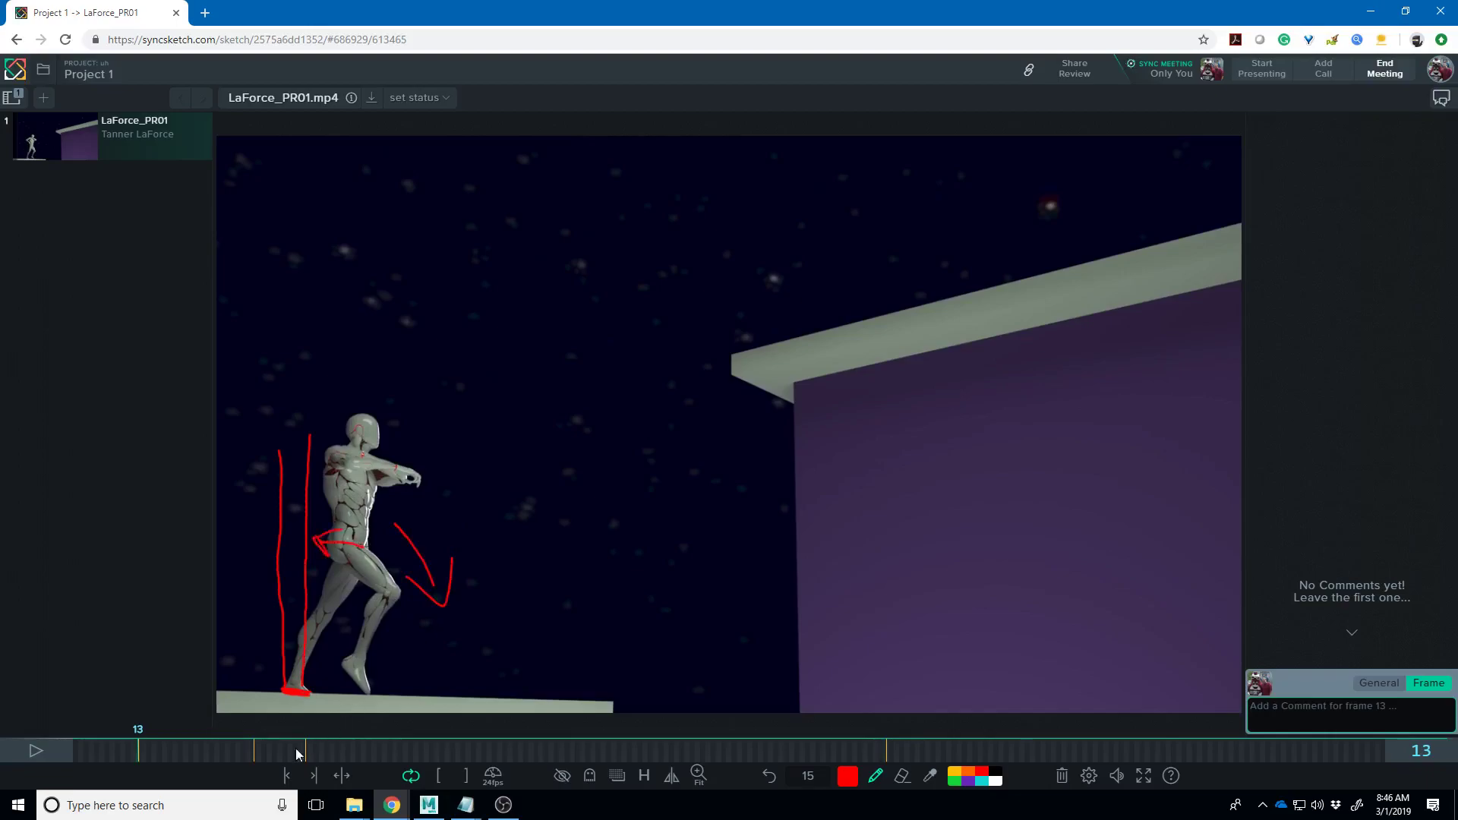
- Trace the leg on frame 14 and mark the rear foot's ledge contact on frame 25
{"action": "left_click", "coordinate": [141, 751]}
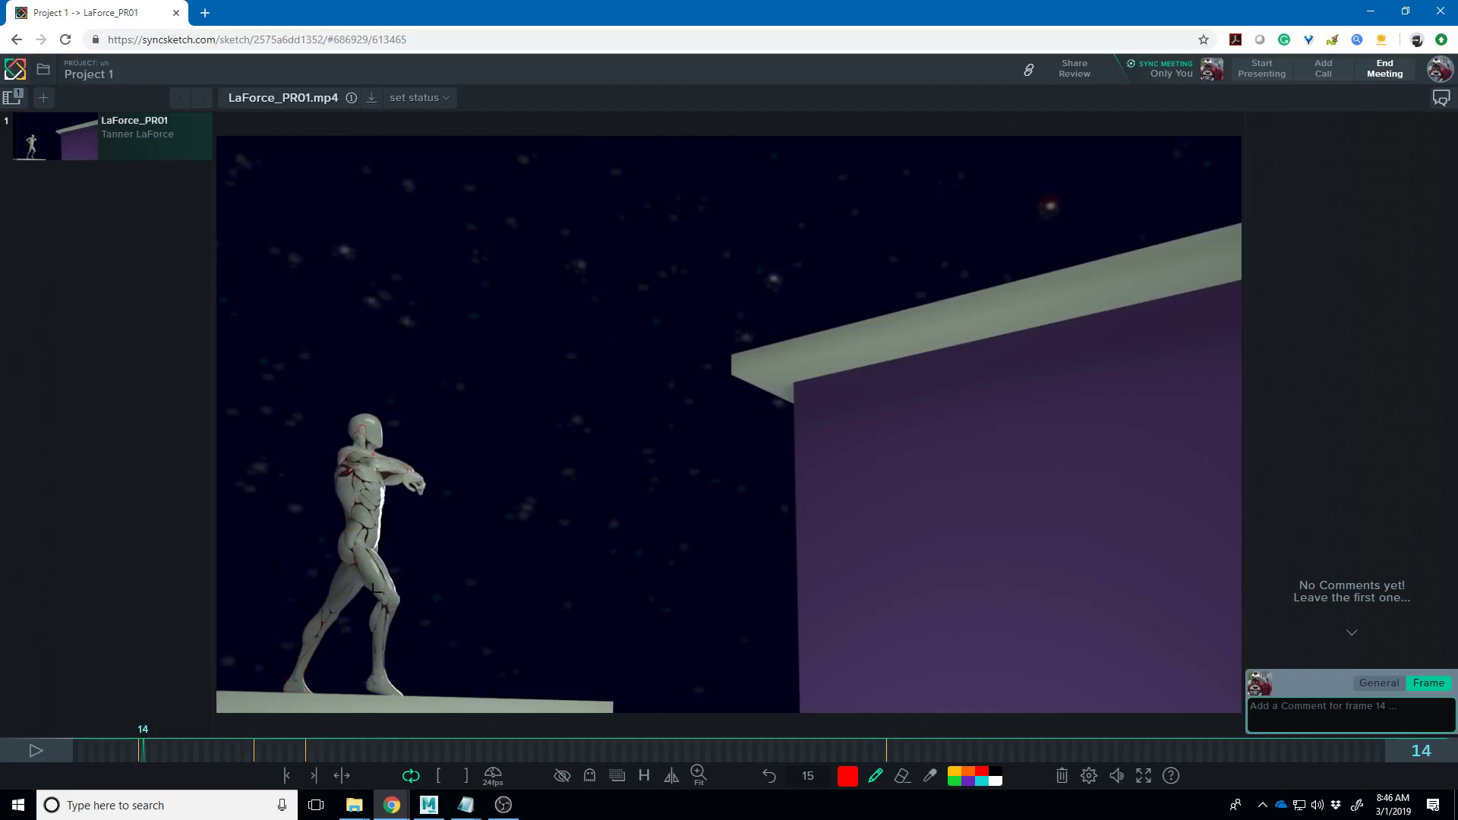
{"action": "left_click_drag", "start_coordinate": [360, 571], "coordinate": [404, 674]}
{"action": "mouse_move", "coordinate": [149, 755]}
{"action": "left_mouse_down"}
{"action": "mouse_move", "coordinate": [221, 761]}
{"action": "mouse_move", "coordinate": [189, 750]}
{"action": "mouse_move", "coordinate": [221, 754]}
{"action": "mouse_move", "coordinate": [206, 736]}
{"action": "left_mouse_up"}
{"action": "mouse_move", "coordinate": [486, 691]}
{"action": "left_mouse_down"}
{"action": "mouse_move", "coordinate": [505, 700]}
{"action": "mouse_move", "coordinate": [456, 579]}
{"action": "mouse_move", "coordinate": [461, 619]}
{"action": "left_mouse_up"}
{"action": "mouse_move", "coordinate": [203, 753]}
{"action": "left_mouse_down"}
{"action": "mouse_move", "coordinate": [313, 775]}
{"action": "mouse_move", "coordinate": [371, 751]}
{"action": "mouse_move", "coordinate": [309, 772]}
{"action": "left_mouse_up"}
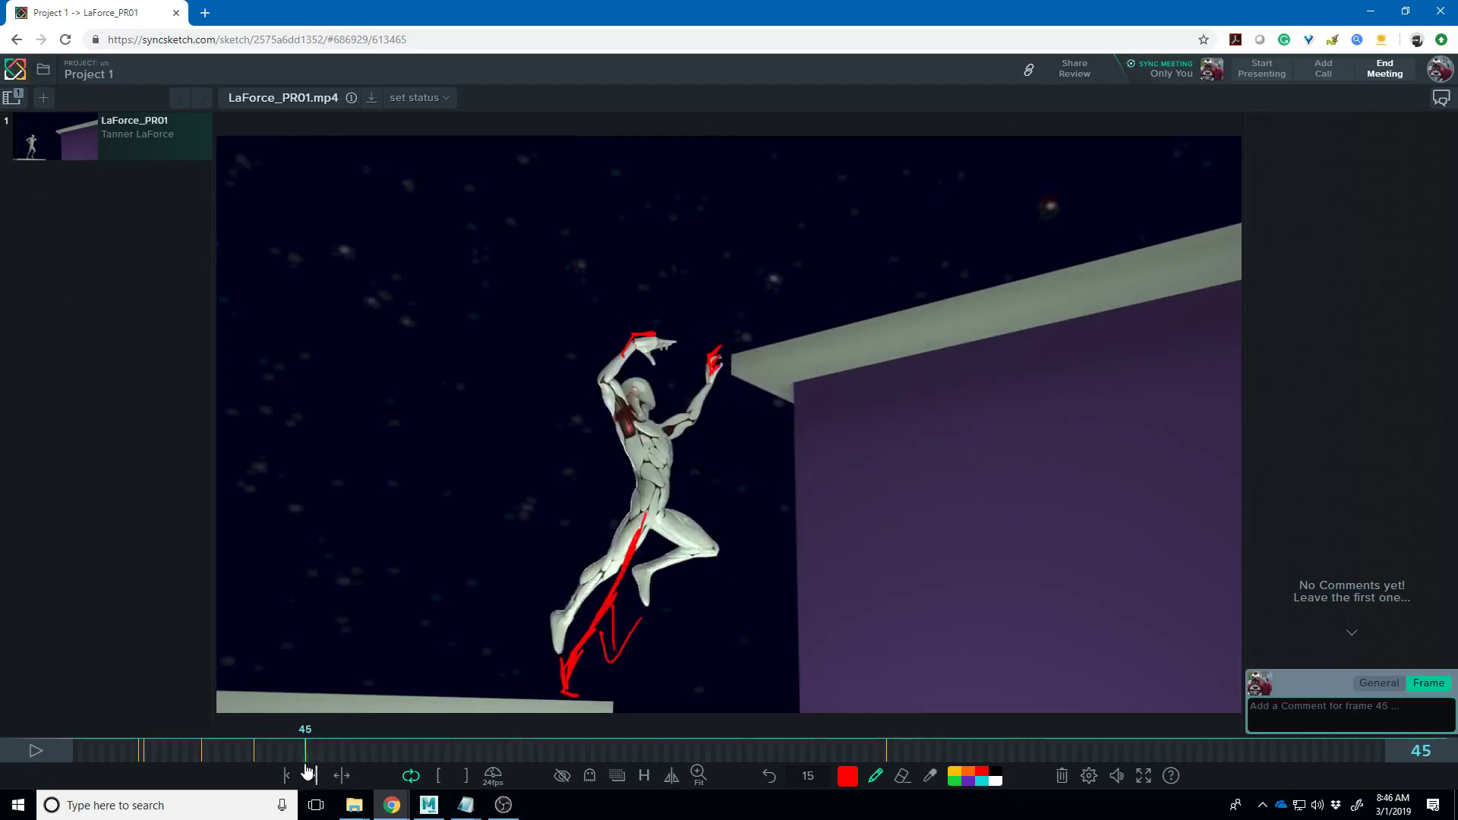
- Turn Ghosting on and circle the hip on frames 46 and 47, stepping on to 48
{"action": "left_click", "coordinate": [590, 775]}
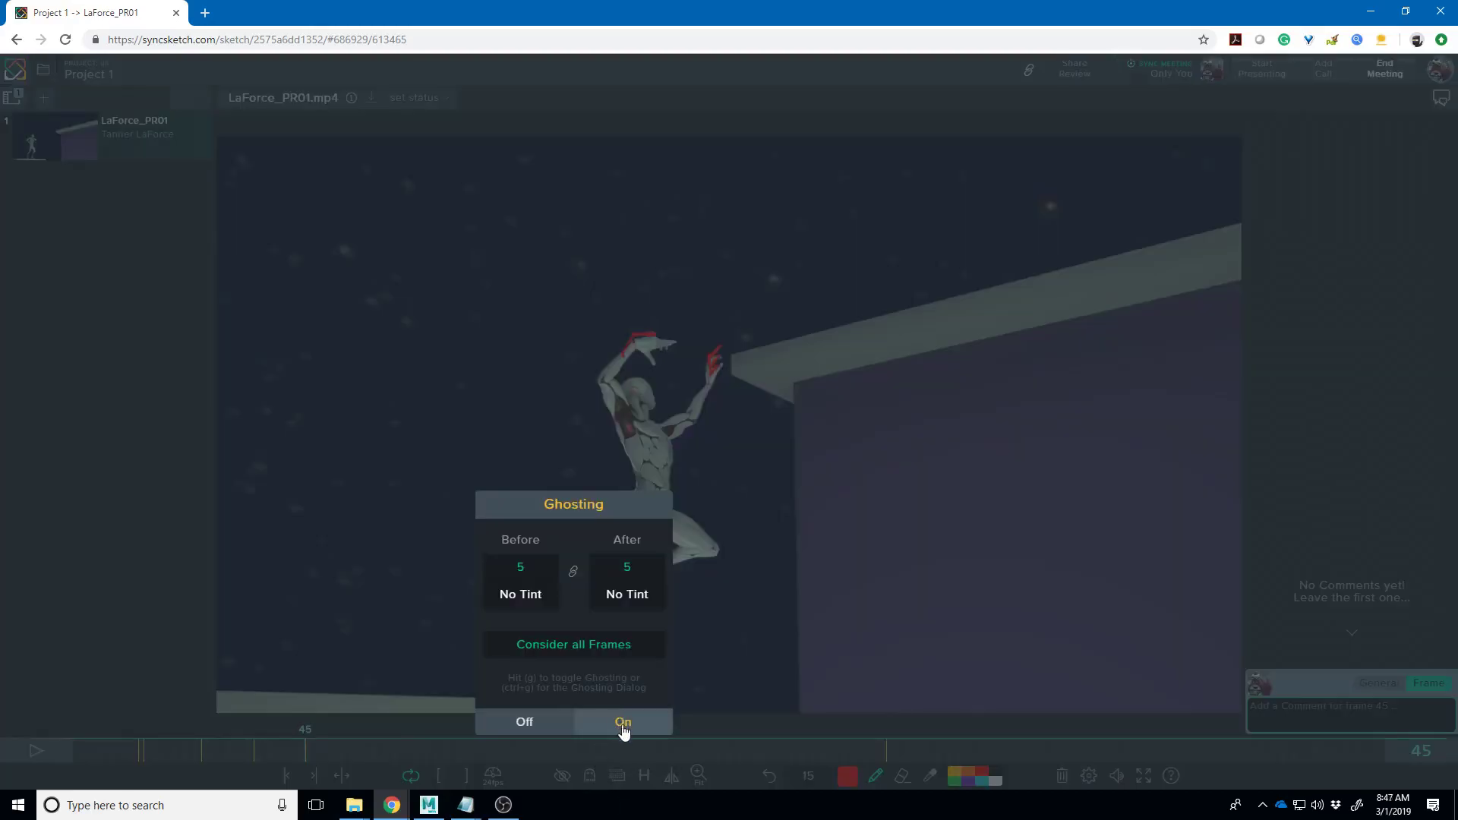
{"action": "left_click", "coordinate": [623, 722]}
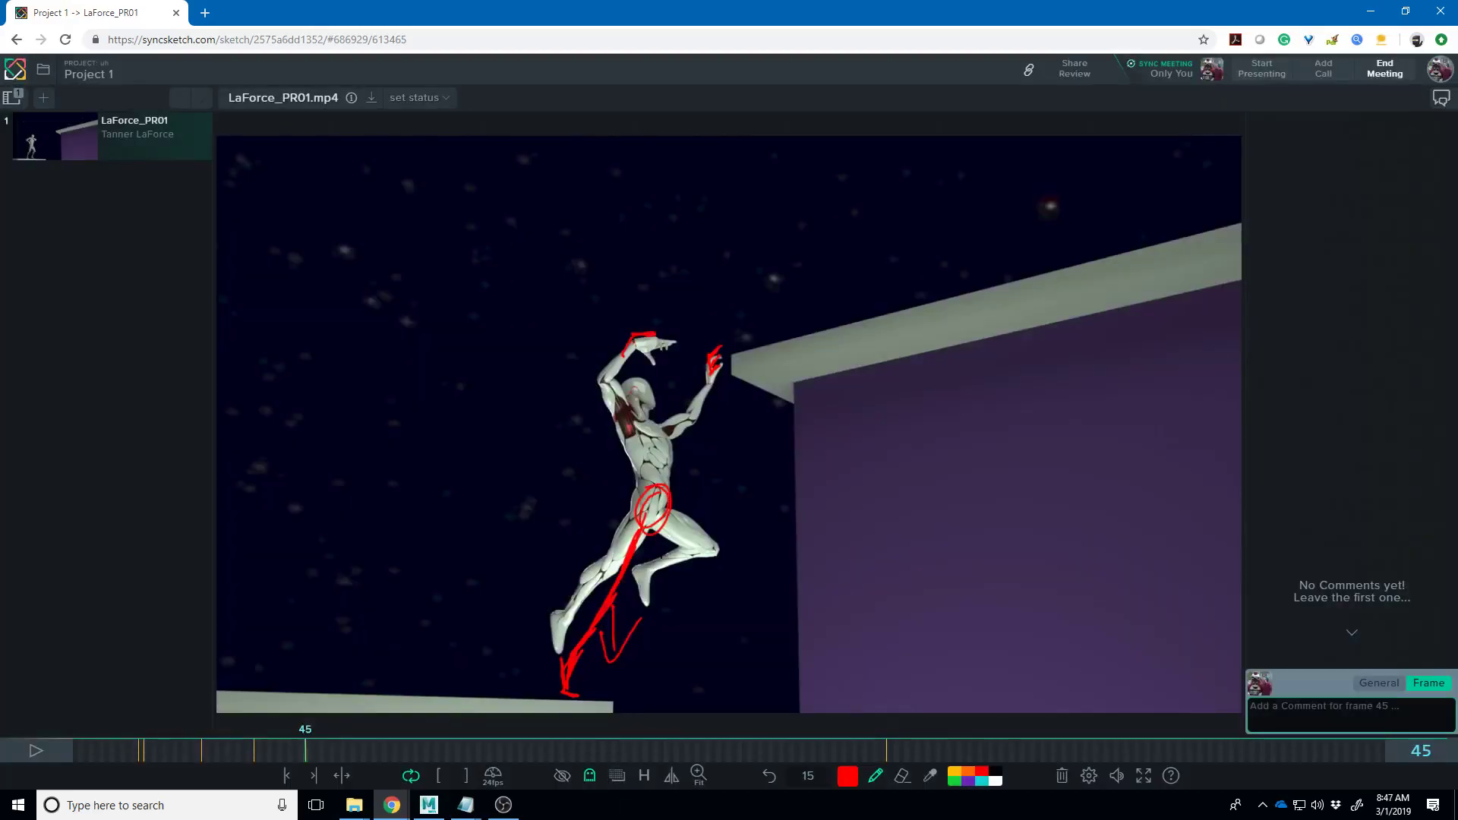
{"action": "key", "text": "Right"}
{"action": "left_click_drag", "start_coordinate": [725, 459], "coordinate": [721, 464]}
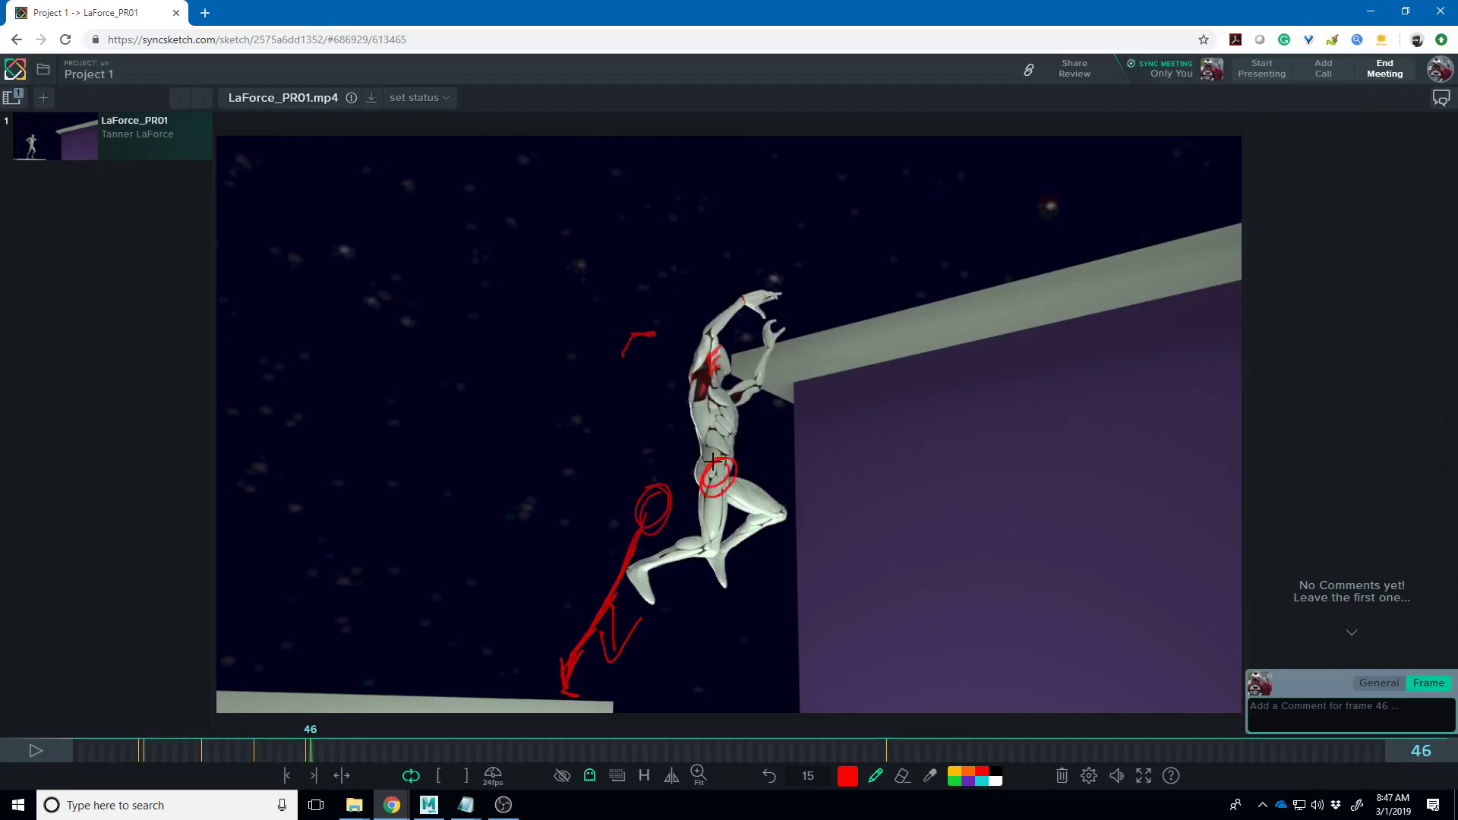
{"action": "key", "text": "Right"}
{"action": "mouse_move", "coordinate": [805, 430]}
{"action": "left_mouse_down"}
{"action": "mouse_move", "coordinate": [782, 453]}
{"action": "mouse_move", "coordinate": [807, 437]}
{"action": "mouse_move", "coordinate": [838, 453]}
{"action": "mouse_move", "coordinate": [829, 415]}
{"action": "mouse_move", "coordinate": [839, 455]}
{"action": "mouse_move", "coordinate": [875, 431]}
{"action": "mouse_move", "coordinate": [876, 410]}
{"action": "mouse_move", "coordinate": [907, 414]}
{"action": "mouse_move", "coordinate": [899, 444]}
{"action": "mouse_move", "coordinate": [932, 418]}
{"action": "mouse_move", "coordinate": [911, 440]}
{"action": "left_mouse_up"}
{"action": "key", "text": "Right"}
{"action": "key", "text": "Right"}
{"action": "key", "text": "Right"}
{"action": "key", "text": "Right"}
{"action": "key", "text": "Right"}
{"action": "key", "text": "Right"}
{"action": "key", "text": "Right"}
{"action": "key", "text": "Right"}
- Step through the hanging frames comparing hip positions, circling the hip on frame 56
{"action": "key", "text": "Right"}
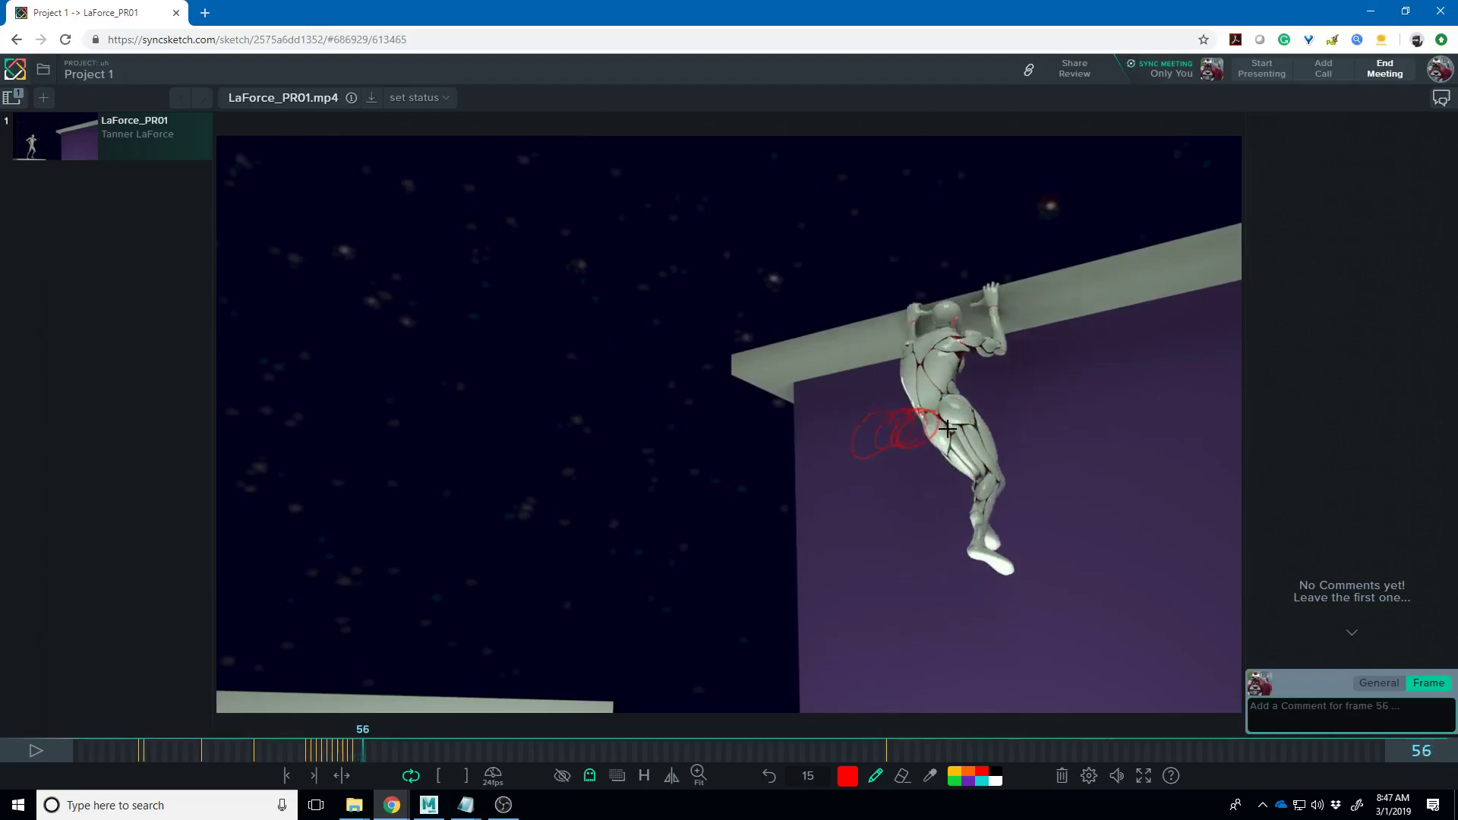
{"action": "key", "text": "Left"}
{"action": "key", "text": "Left"}
{"action": "key", "text": "Right"}
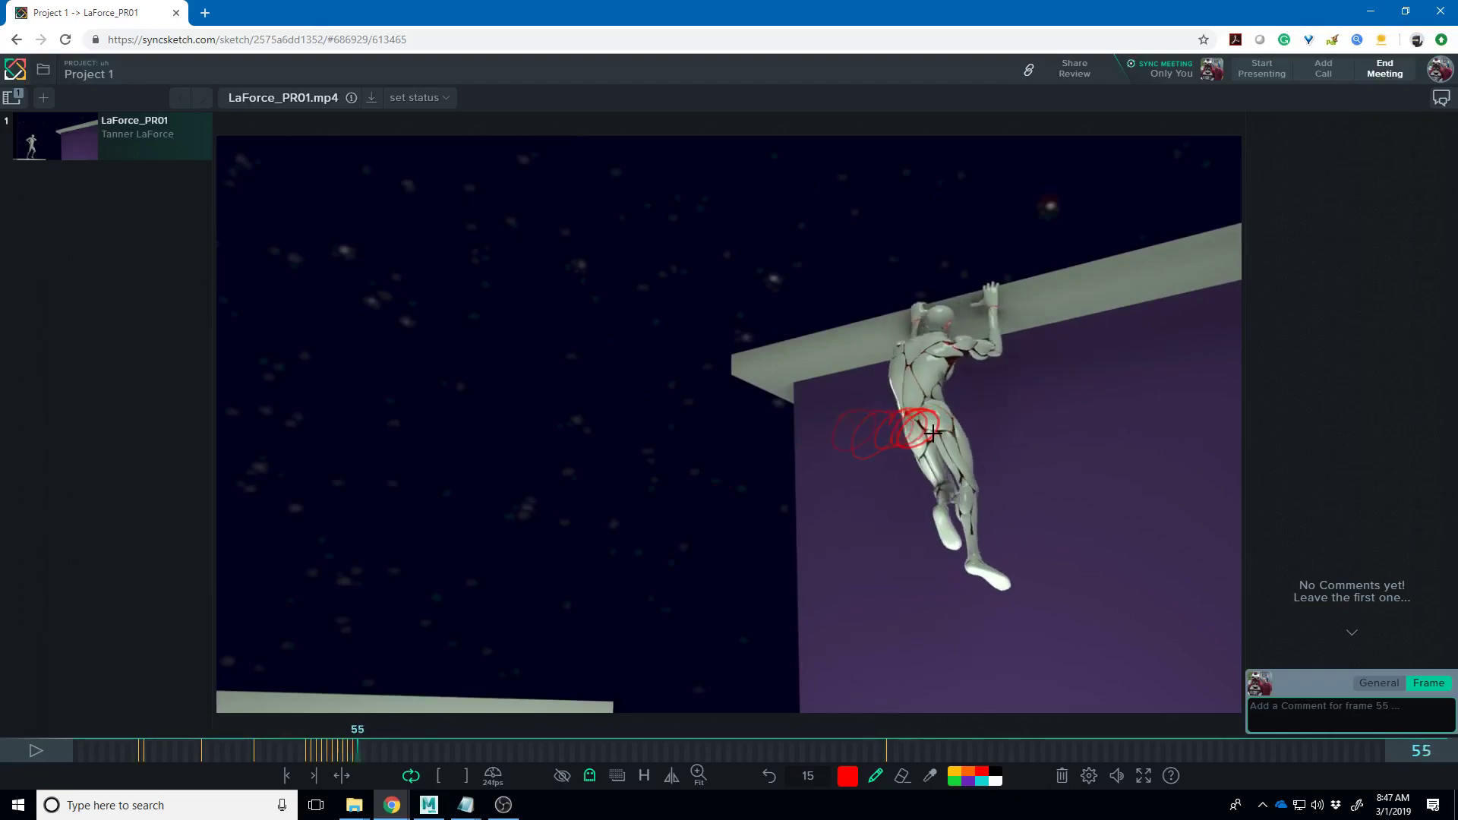
{"action": "key", "text": "Right"}
{"action": "mouse_move", "coordinate": [932, 432]}
{"action": "left_mouse_down"}
{"action": "mouse_move", "coordinate": [954, 399]}
{"action": "mouse_move", "coordinate": [967, 403]}
{"action": "mouse_move", "coordinate": [935, 433]}
{"action": "left_mouse_up"}
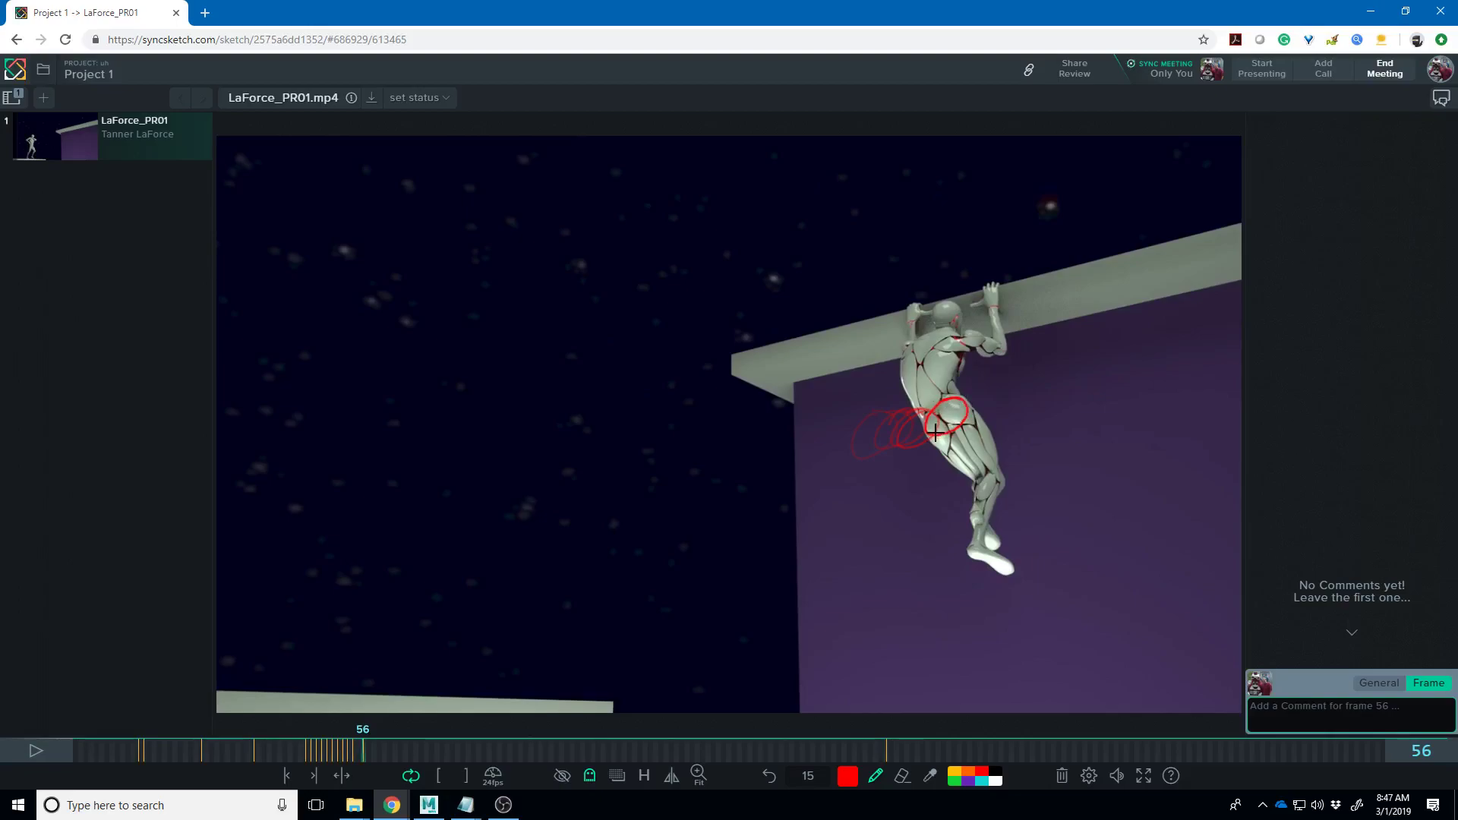
{"action": "key", "text": "Right"}
{"action": "key", "text": "Left"}
{"action": "key", "text": "Right"}
{"action": "key", "text": "Right"}
{"action": "key", "text": "Left"}
{"action": "key", "text": "Left"}
{"action": "key", "text": "Left"}
{"action": "key", "text": "Left"}
{"action": "key", "text": "Right"}
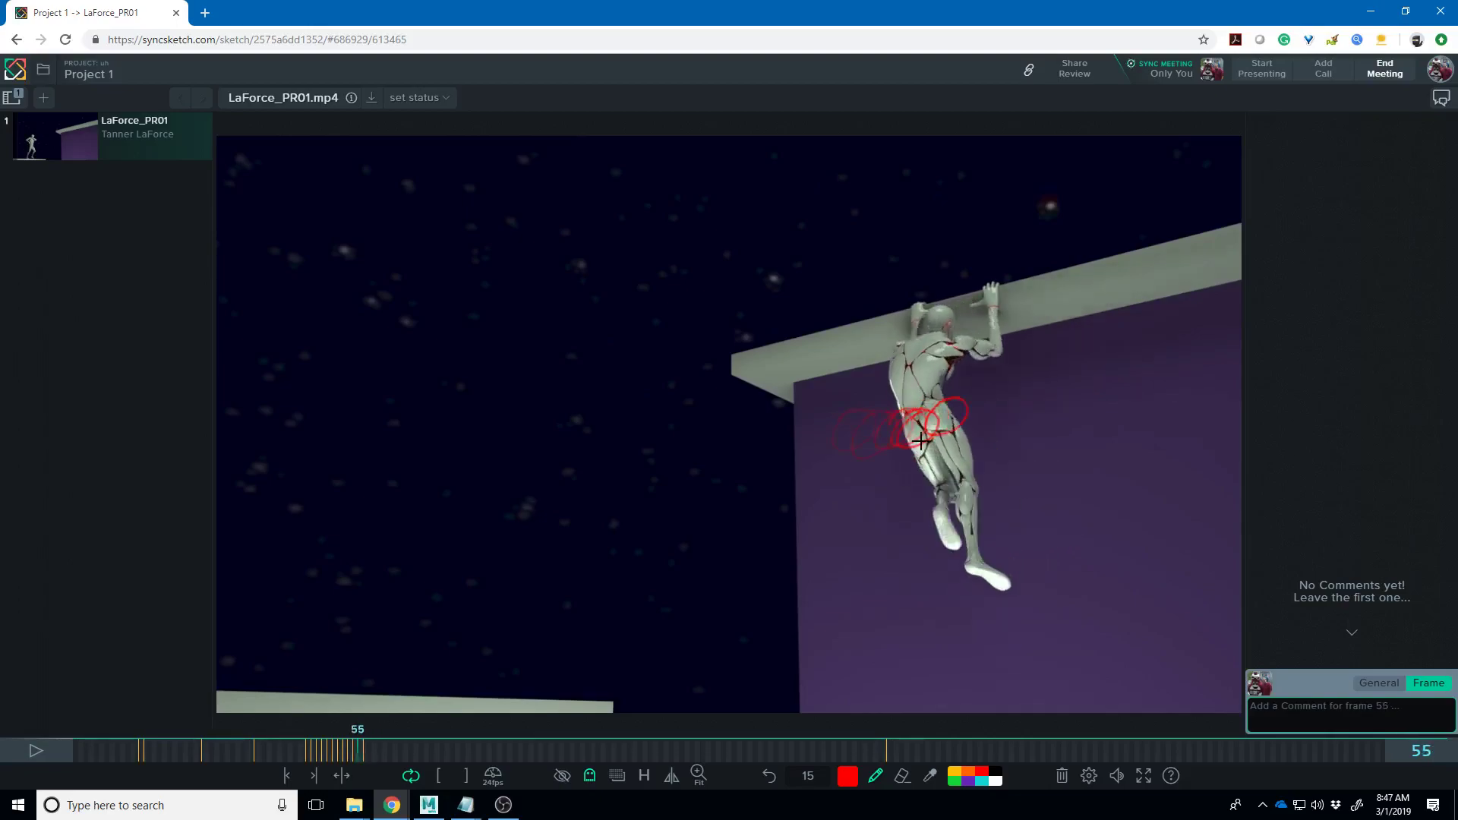
{"action": "key", "text": "Left"}
{"action": "key", "text": "Left"}
{"action": "key", "text": "Left"}
{"action": "key", "text": "Left"}
{"action": "key", "text": "Left"}
{"action": "key", "text": "Left"}
{"action": "key", "text": "Left"}
{"action": "key", "text": "Left"}
{"action": "key", "text": "Left"}
{"action": "key", "text": "Left"}
{"action": "key", "text": "Left"}
{"action": "key", "text": "Left"}
{"action": "key", "text": "Left"}
{"action": "key", "text": "Left"}
{"action": "key", "text": "Left"}
{"action": "key", "text": "Left"}
{"action": "key", "text": "Left"}
{"action": "key", "text": "Left"}
{"action": "key", "text": "Left"}
{"action": "key", "text": "Left"}
{"action": "key", "text": "Right"}
{"action": "key", "text": "Right"}
{"action": "key", "text": "Right"}
{"action": "key", "text": "Right"}
{"action": "key", "text": "Right"}
{"action": "key", "text": "Right"}
{"action": "key", "text": "Right"}
{"action": "key", "text": "Right"}
{"action": "key", "text": "Right"}
{"action": "key", "text": "Right"}
{"action": "key", "text": "Right"}
{"action": "key", "text": "Right"}
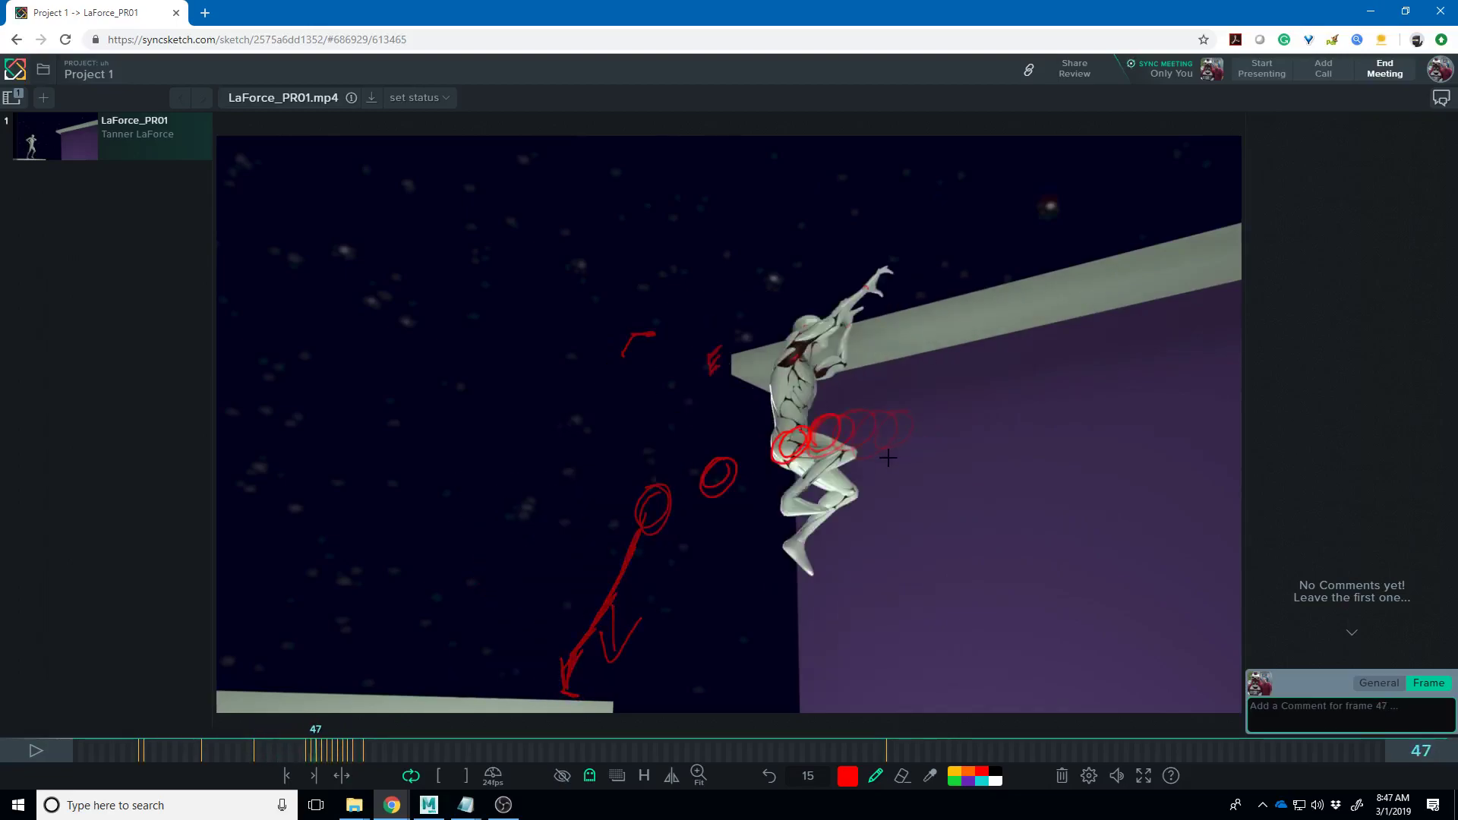
{"action": "key", "text": "Right"}
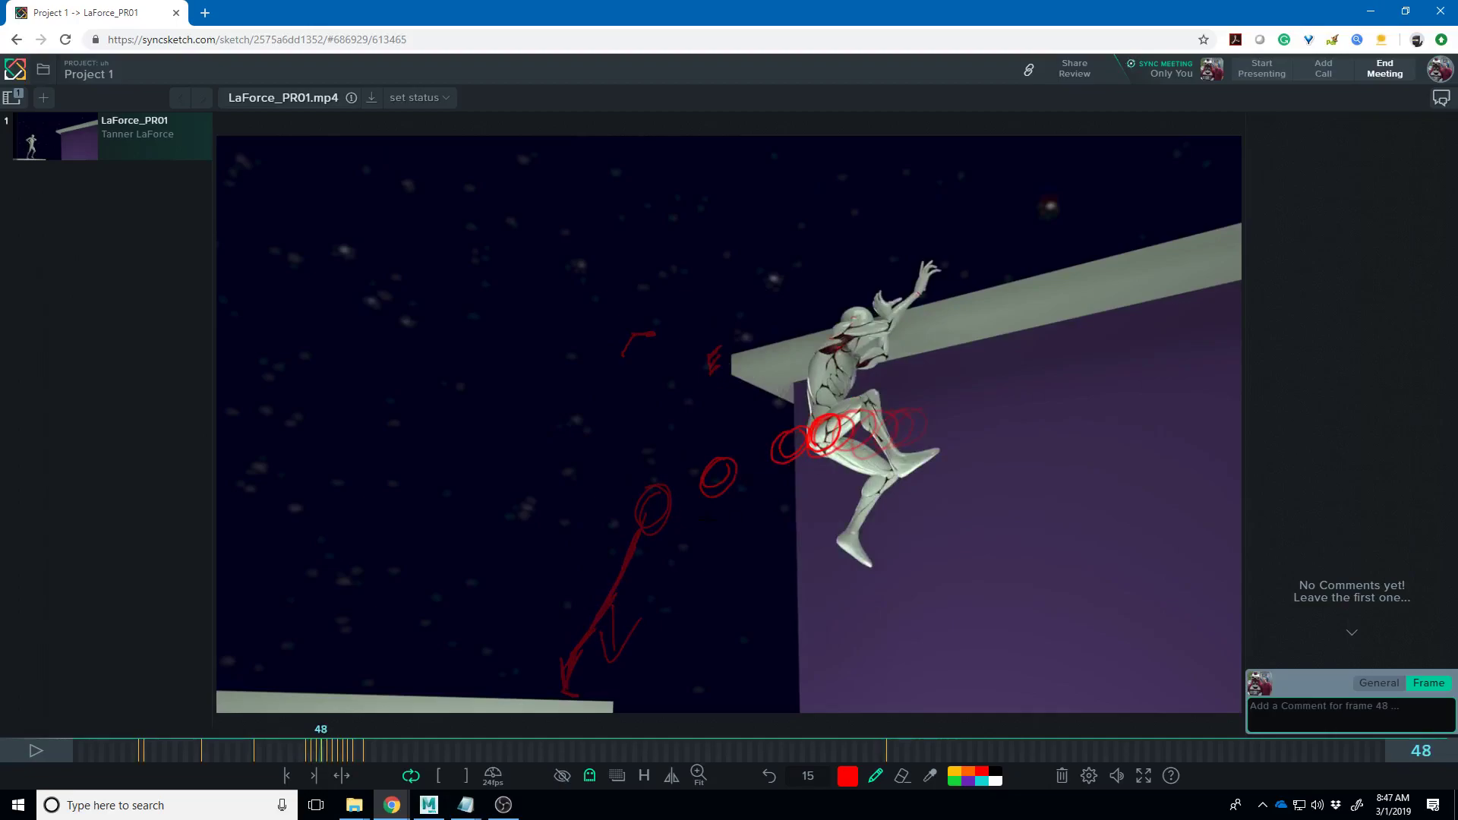
- Flip between frames 43 and 47 to compare the jump poses, settling on frame 46
{"action": "key", "text": "Left"}
{"action": "key", "text": "Left"}
{"action": "key", "text": "Left"}
{"action": "key", "text": "Left"}
{"action": "key", "text": "Left"}
{"action": "key", "text": "Right"}
{"action": "key", "text": "Right"}
{"action": "key", "text": "Right"}
{"action": "key", "text": "Right"}
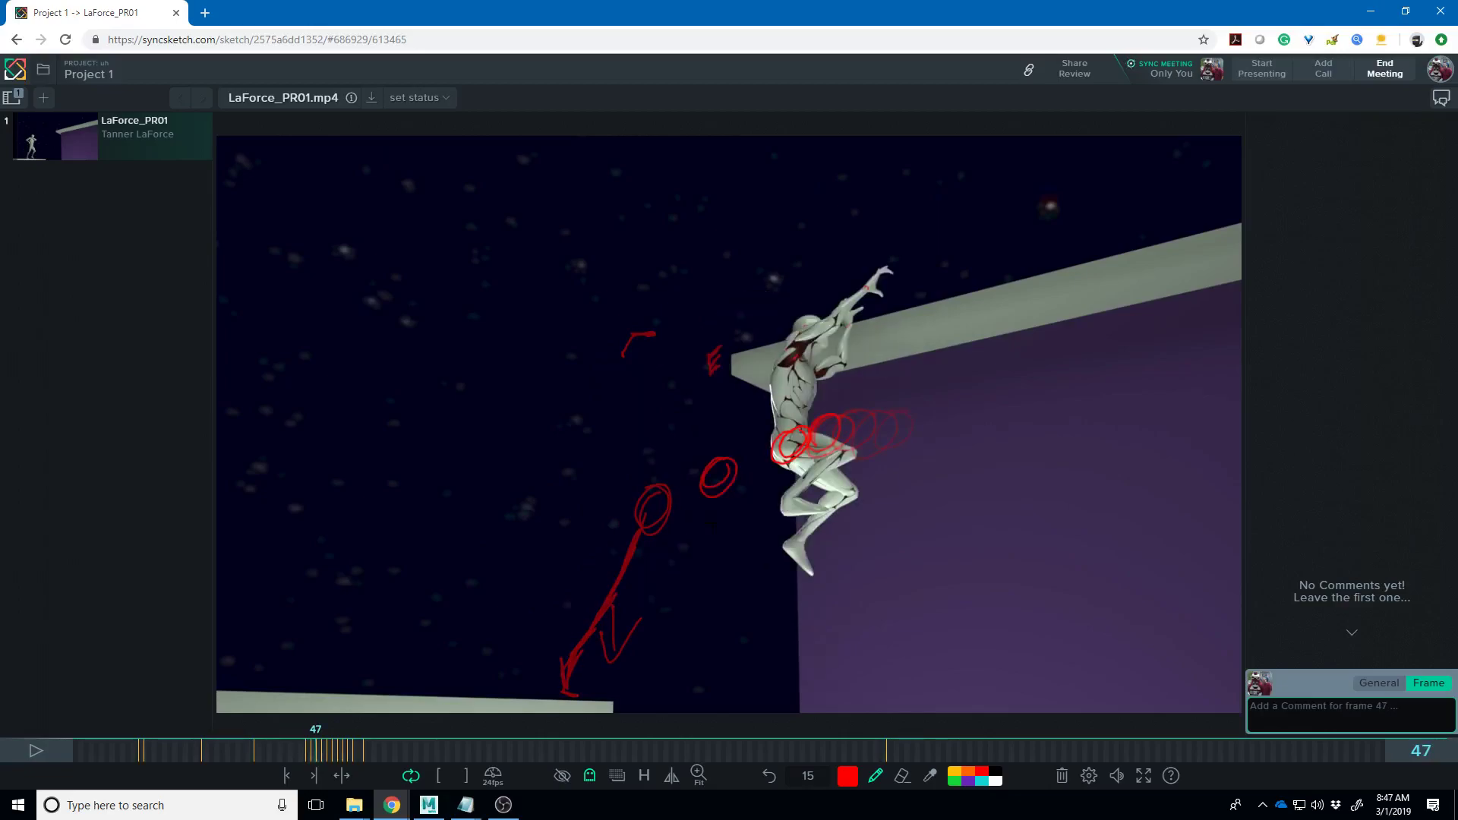
{"action": "key", "text": "Left"}
{"action": "key", "text": "Left"}
{"action": "key", "text": "Left"}
{"action": "key", "text": "Left"}
{"action": "key", "text": "Right"}
{"action": "key", "text": "Right"}
{"action": "key", "text": "Right"}
{"action": "key", "text": "Right"}
{"action": "key", "text": "Left"}
{"action": "key", "text": "Left"}
{"action": "key", "text": "Left"}
{"action": "key", "text": "Left"}
{"action": "key", "text": "Right"}
{"action": "key", "text": "Right"}
{"action": "key", "text": "Right"}
{"action": "key", "text": "Right"}
{"action": "key", "text": "Left"}
{"action": "key", "text": "Left"}
{"action": "key", "text": "Left"}
{"action": "key", "text": "Left"}
{"action": "key", "text": "Right"}
{"action": "key", "text": "Right"}
{"action": "key", "text": "Right"}
{"action": "key", "text": "Right"}
{"action": "key", "text": "Left"}
{"action": "key", "text": "Right"}
{"action": "key", "text": "Right"}
{"action": "key", "text": "Left"}
{"action": "key", "text": "Left"}
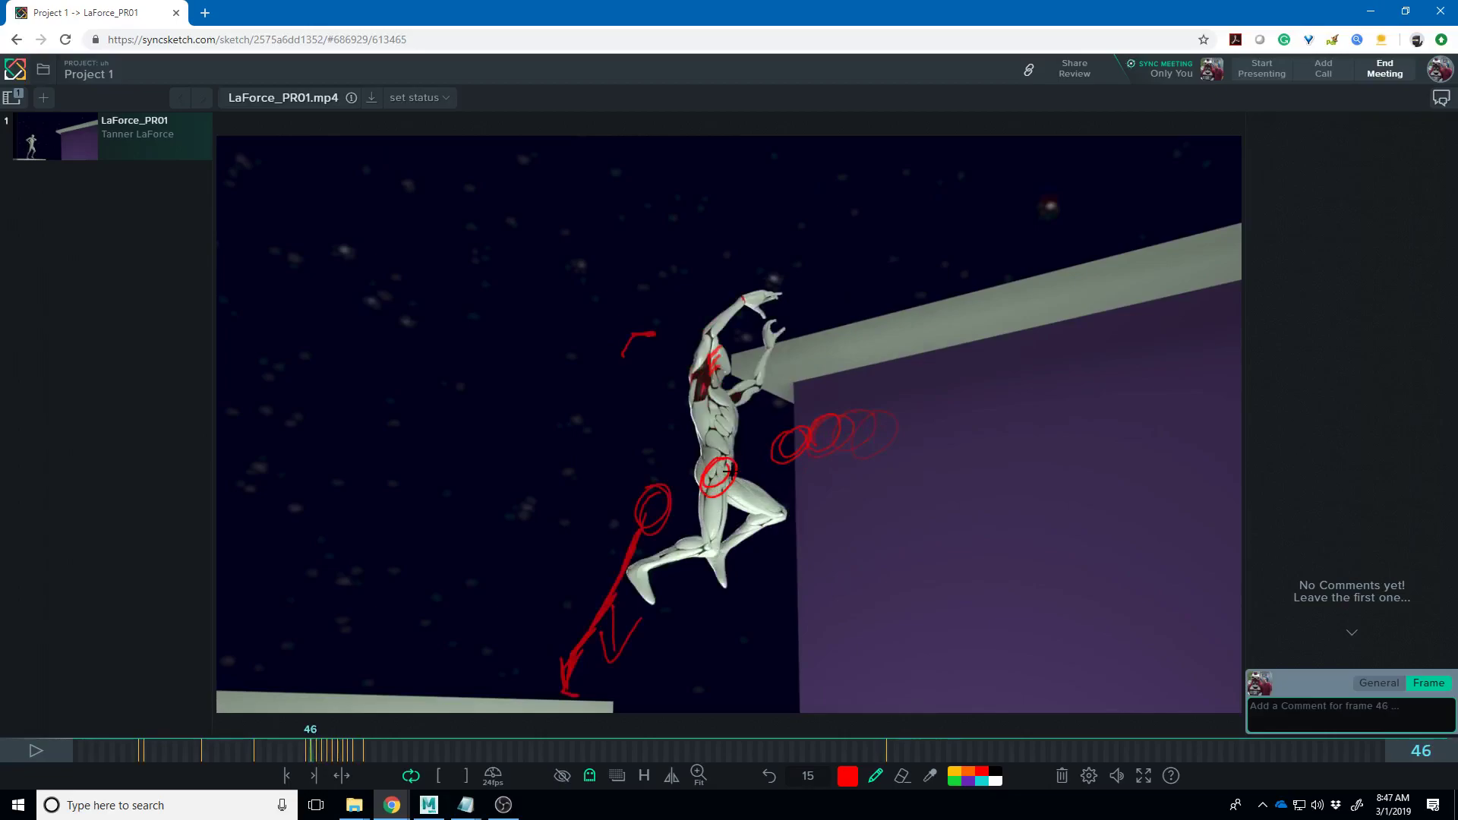
- Loop over the hip circle on frame 46, then step around frames 42–52 to frame 49
{"action": "mouse_move", "coordinate": [733, 471]}
{"action": "left_mouse_down"}
{"action": "mouse_move", "coordinate": [741, 448]}
{"action": "mouse_move", "coordinate": [710, 490]}
{"action": "left_mouse_up"}
{"action": "key", "text": "Left"}
{"action": "key", "text": "Left"}
{"action": "key", "text": "Left"}
{"action": "key", "text": "Left"}
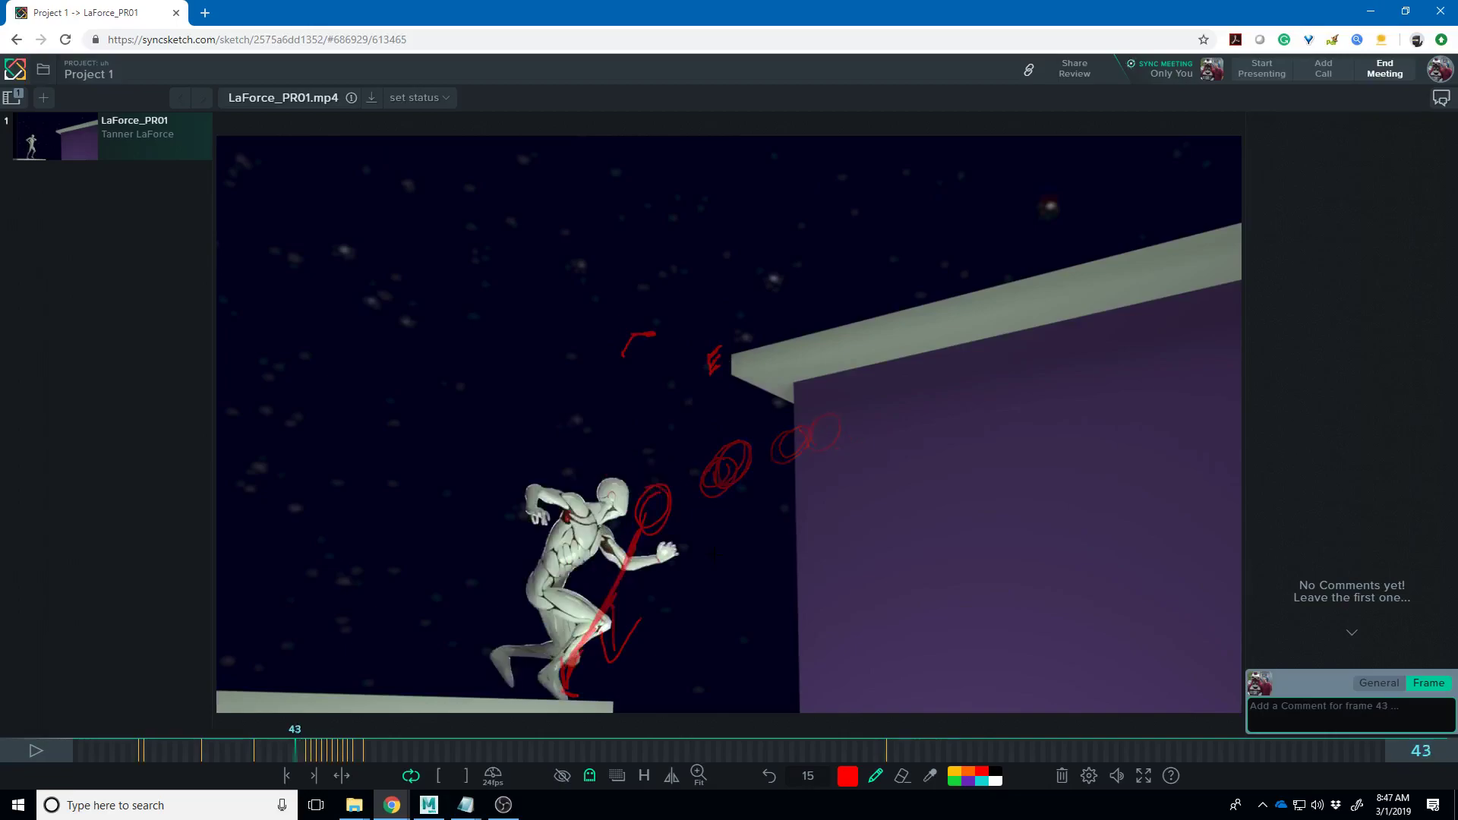
{"action": "key", "text": "Right"}
{"action": "key", "text": "Right"}
{"action": "key", "text": "Right"}
{"action": "key", "text": "Right"}
{"action": "key", "text": "Right"}
{"action": "key", "text": "Right"}
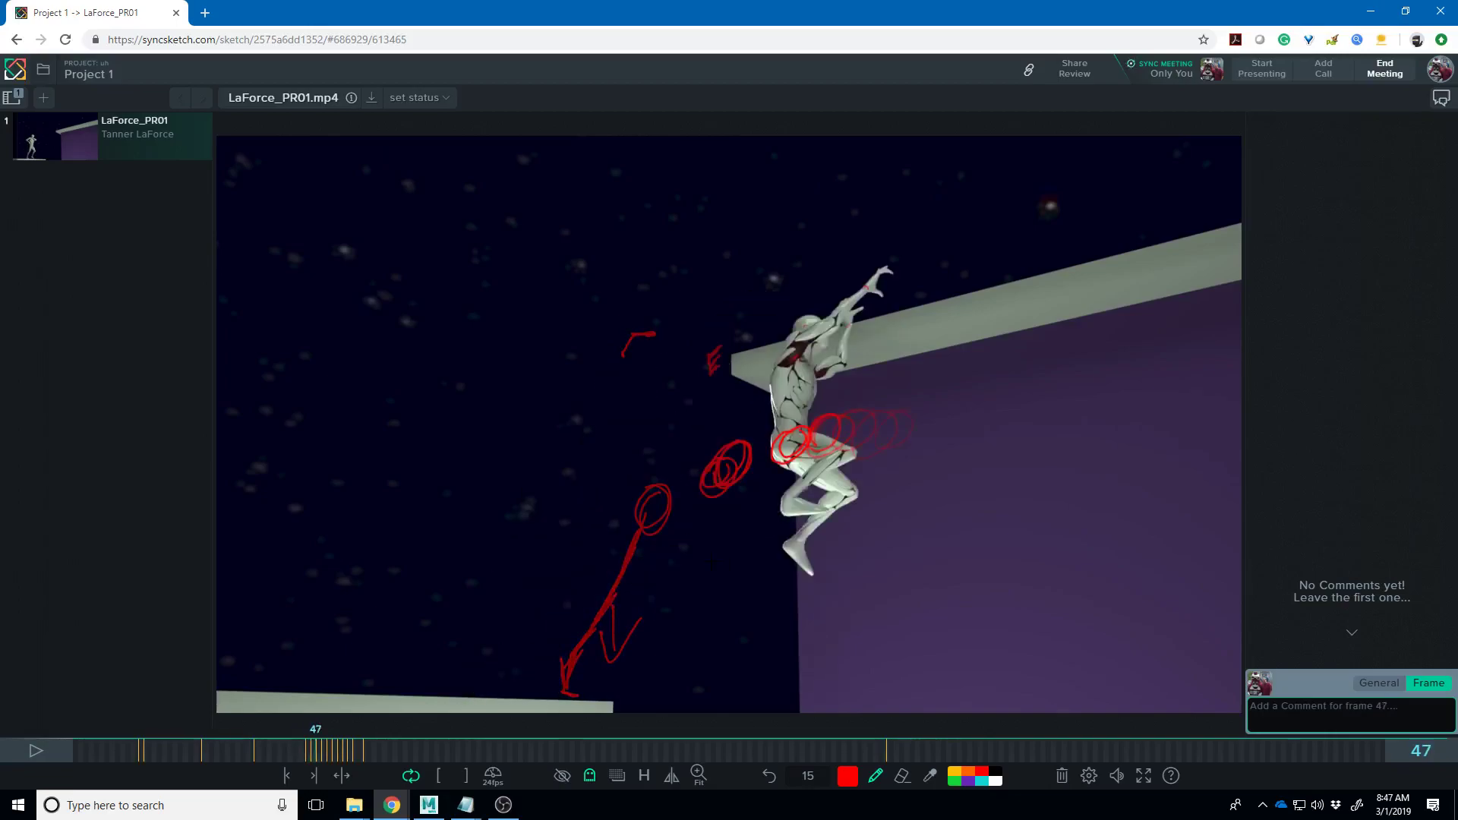
{"action": "key", "text": "Left"}
{"action": "key", "text": "Right"}
{"action": "key", "text": "Right"}
{"action": "key", "text": "Right"}
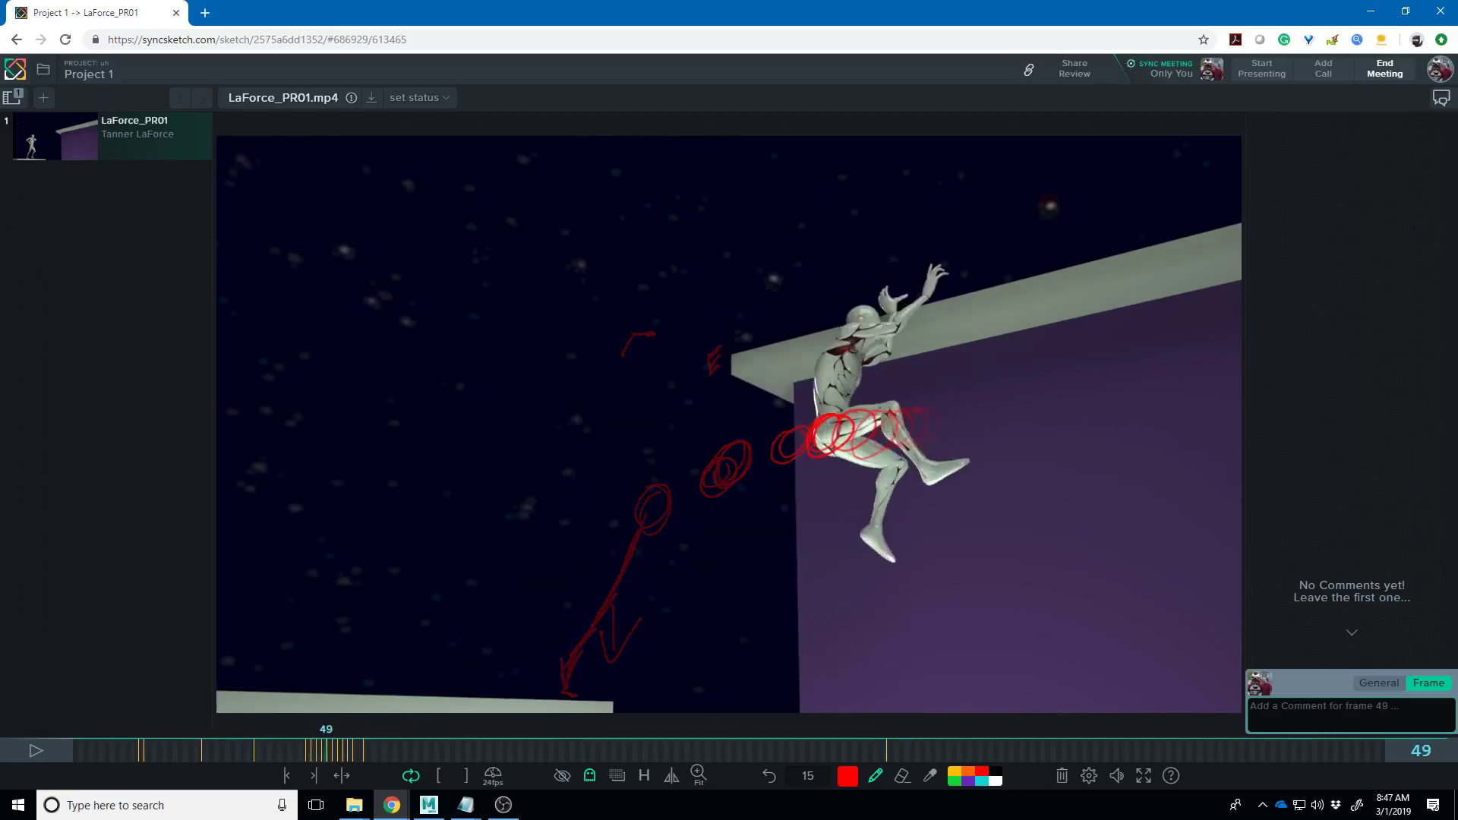
{"action": "key", "text": "Right"}
{"action": "key", "text": "Right"}
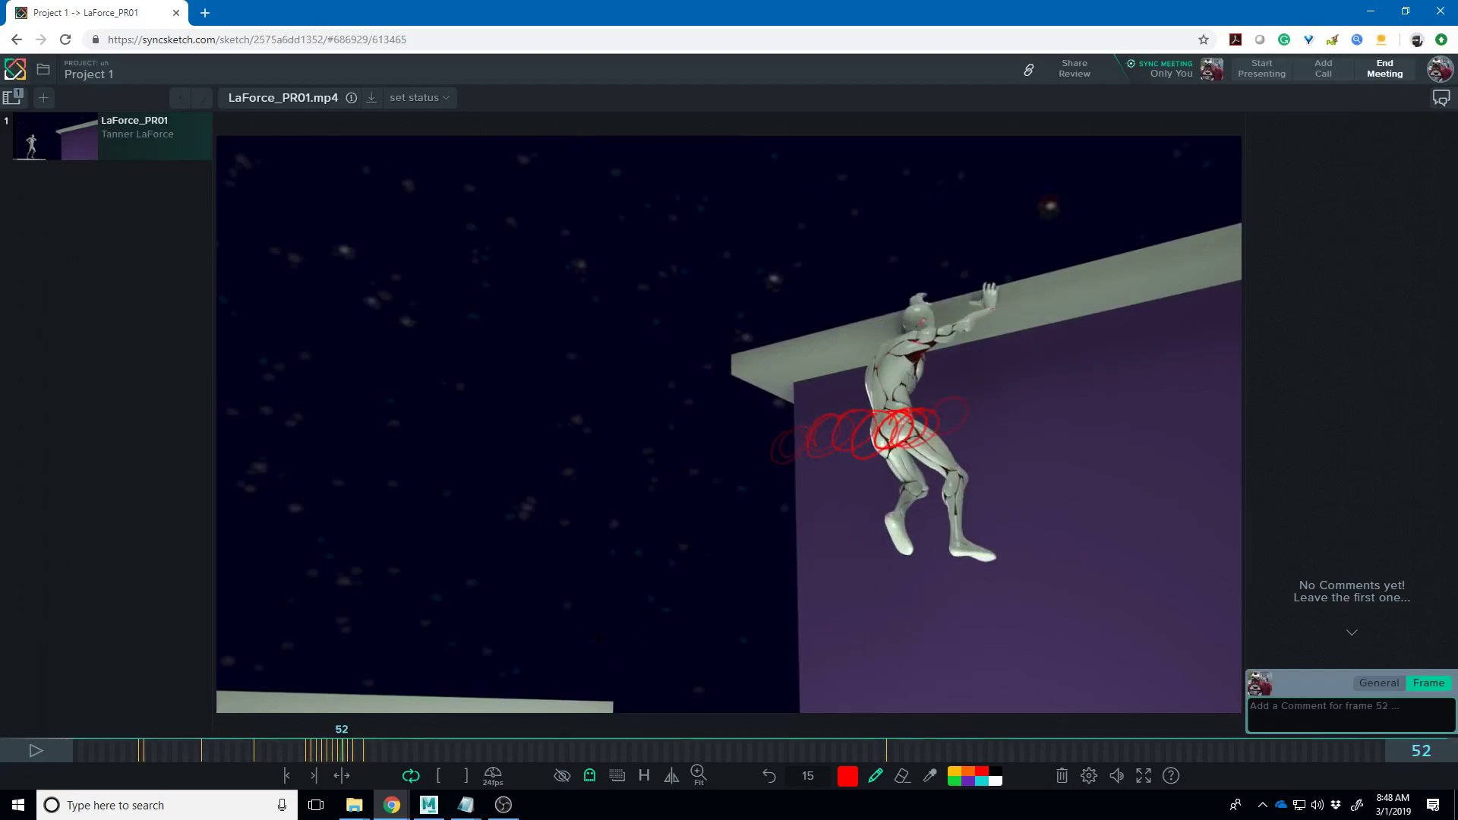
{"action": "key", "text": "Left"}
{"action": "key", "text": "Left"}
{"action": "key", "text": "Left"}
{"action": "key", "text": "Left"}
{"action": "key", "text": "Left"}
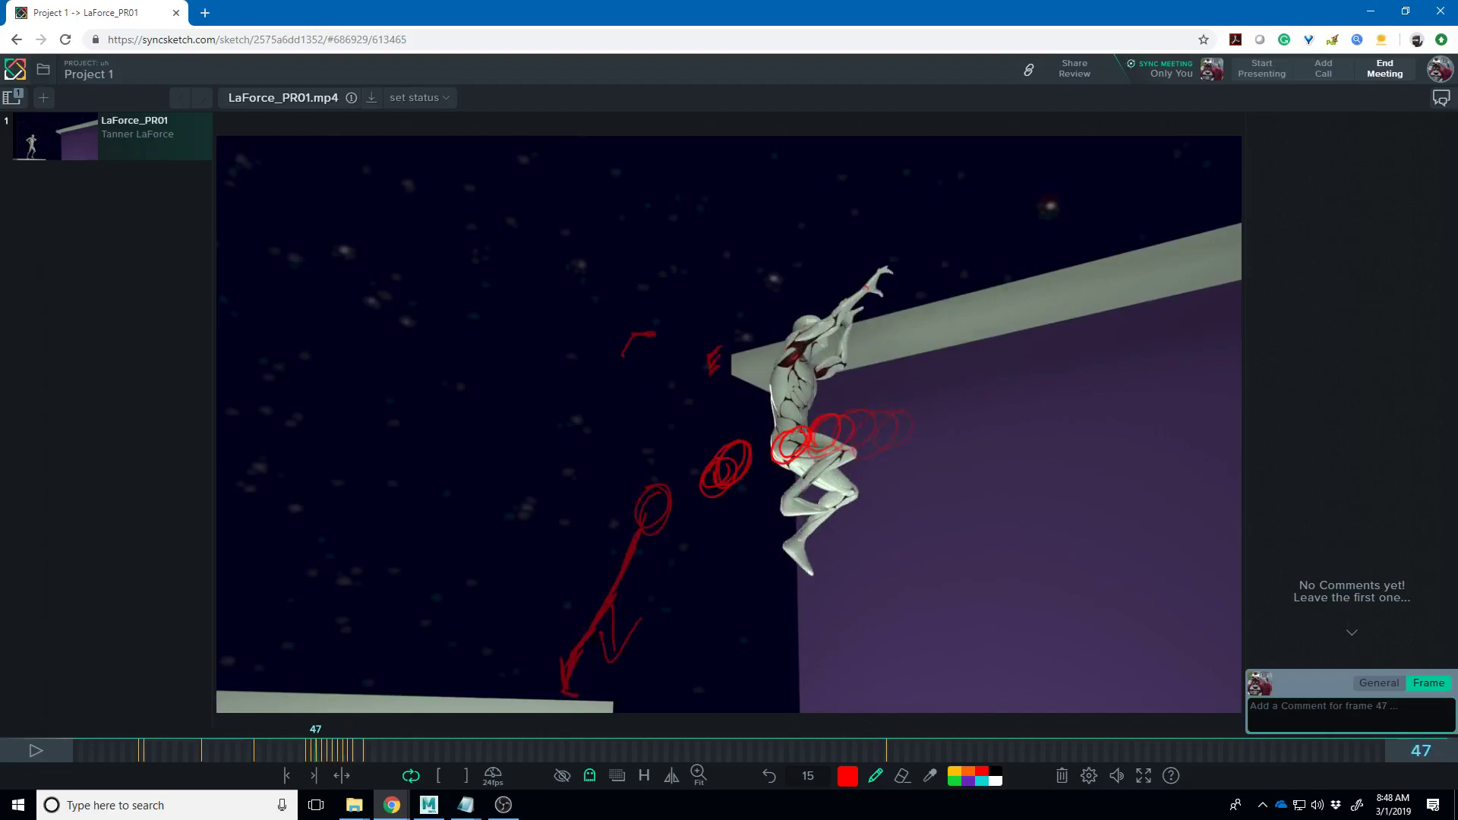
{"action": "key", "text": "Right"}
{"action": "key", "text": "Right"}
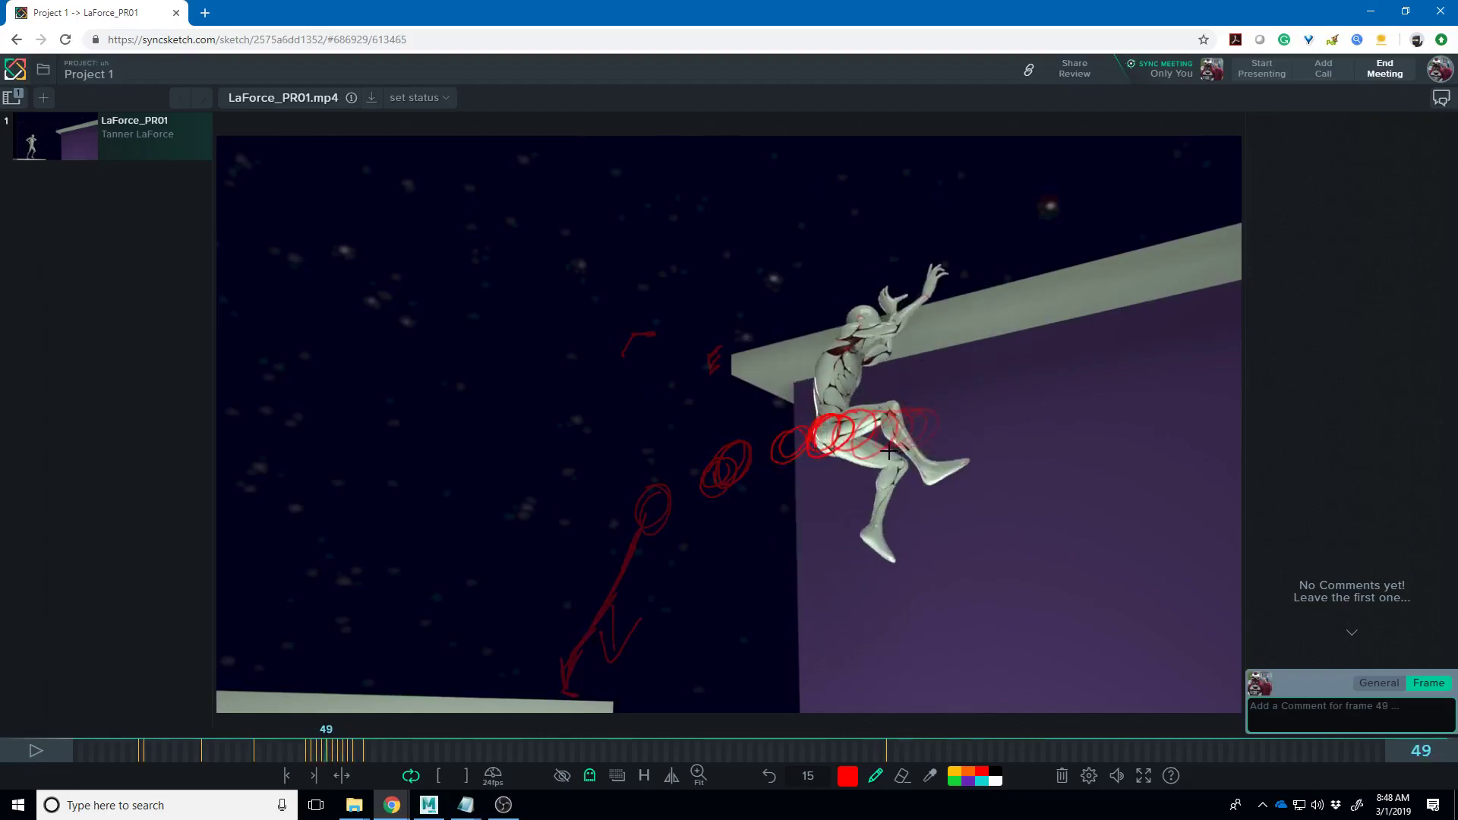
- Sketch red strokes over the raised arm, shoulder and lower leg on frame 49, then scrub nearby frames
{"action": "mouse_move", "coordinate": [949, 302]}
{"action": "left_mouse_down"}
{"action": "mouse_move", "coordinate": [889, 312]}
{"action": "mouse_move", "coordinate": [903, 316]}
{"action": "mouse_move", "coordinate": [854, 357]}
{"action": "left_mouse_up"}
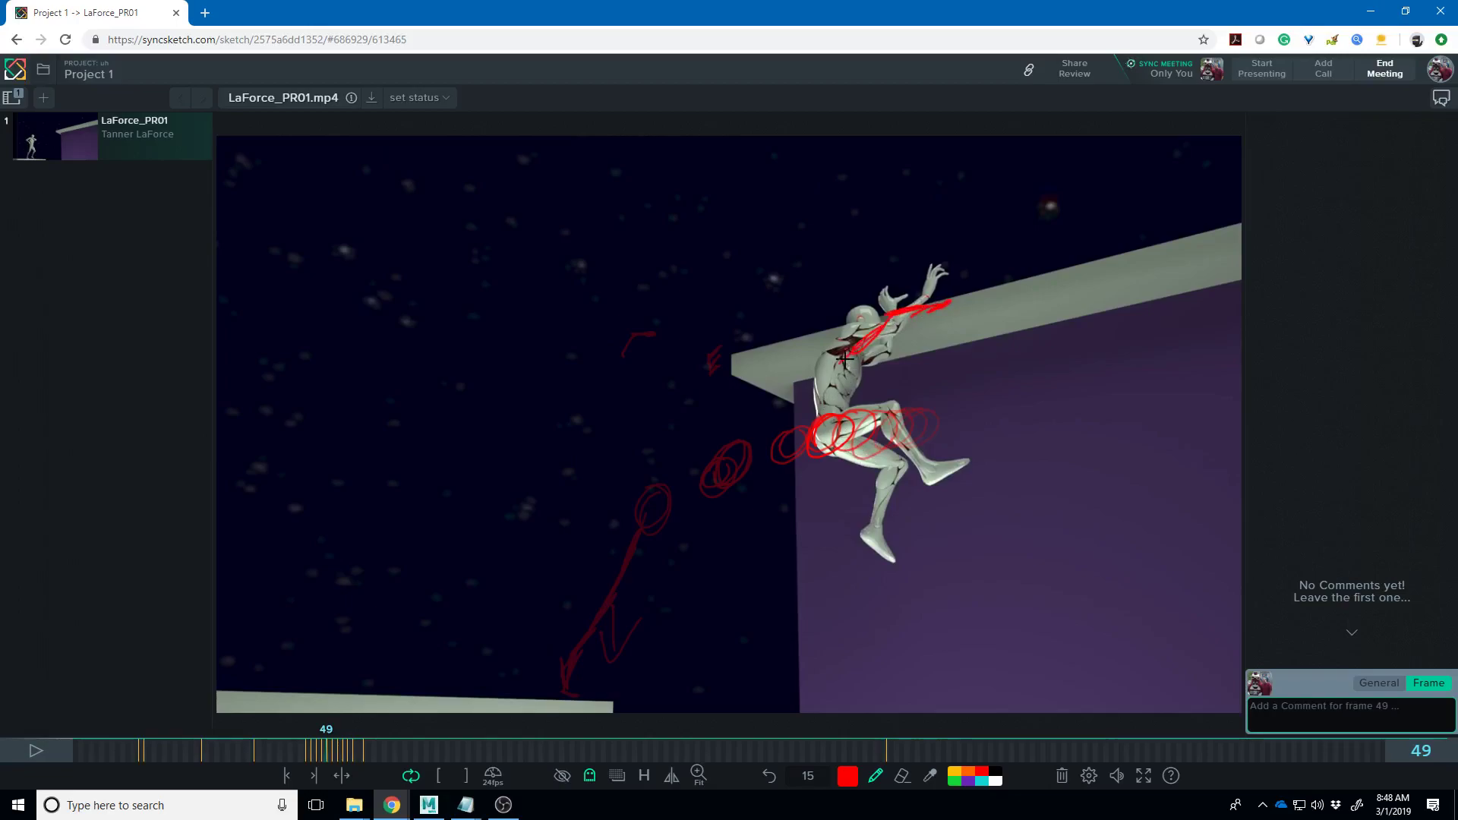
{"action": "left_click_drag", "start_coordinate": [940, 308], "coordinate": [888, 337]}
{"action": "mouse_move", "coordinate": [881, 478]}
{"action": "left_mouse_down"}
{"action": "mouse_move", "coordinate": [805, 478]}
{"action": "mouse_move", "coordinate": [902, 495]}
{"action": "left_mouse_up"}
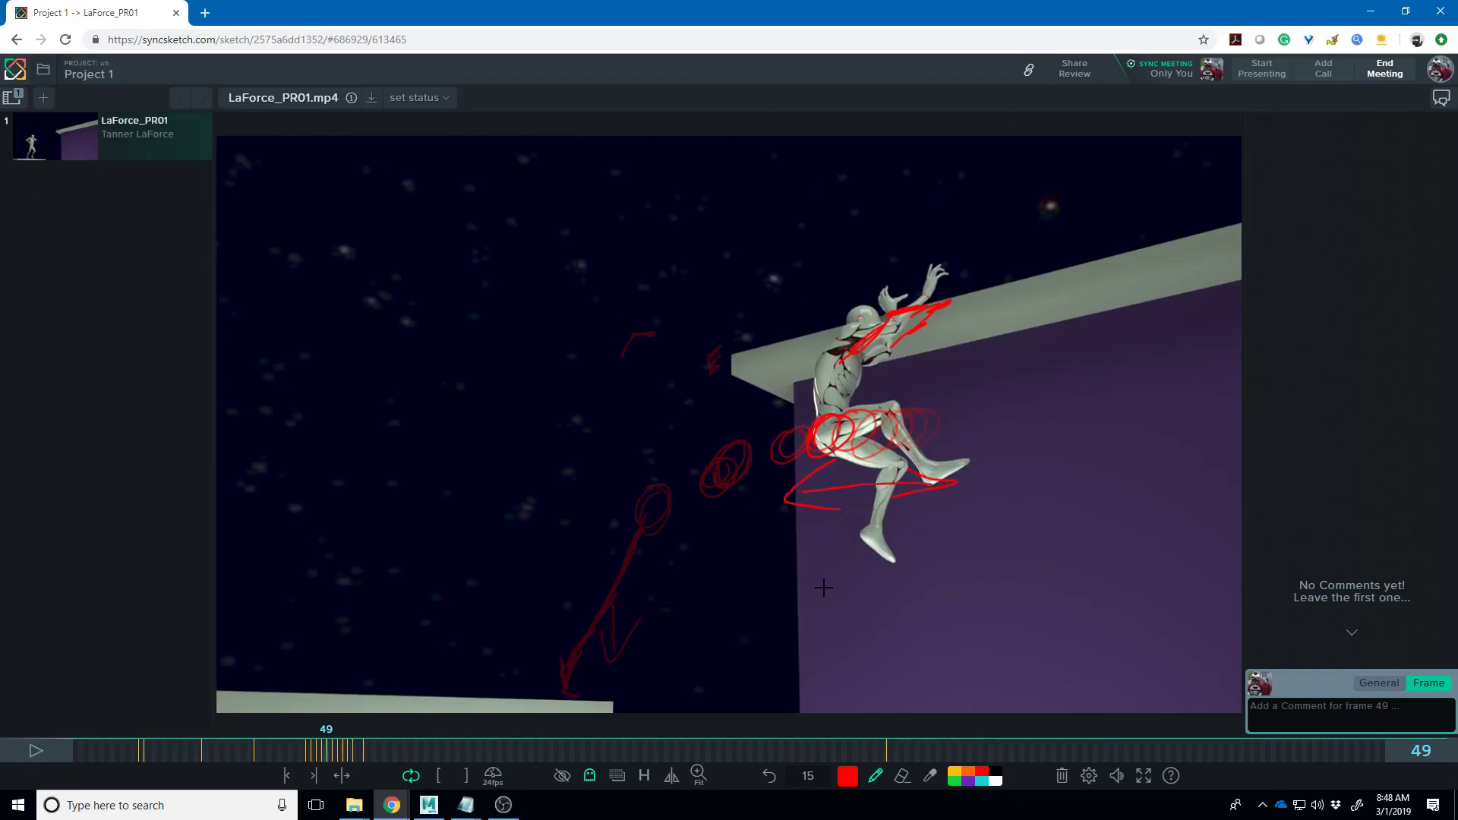
{"action": "key", "text": "Right"}
{"action": "key", "text": "Right"}
{"action": "key", "text": "Right"}
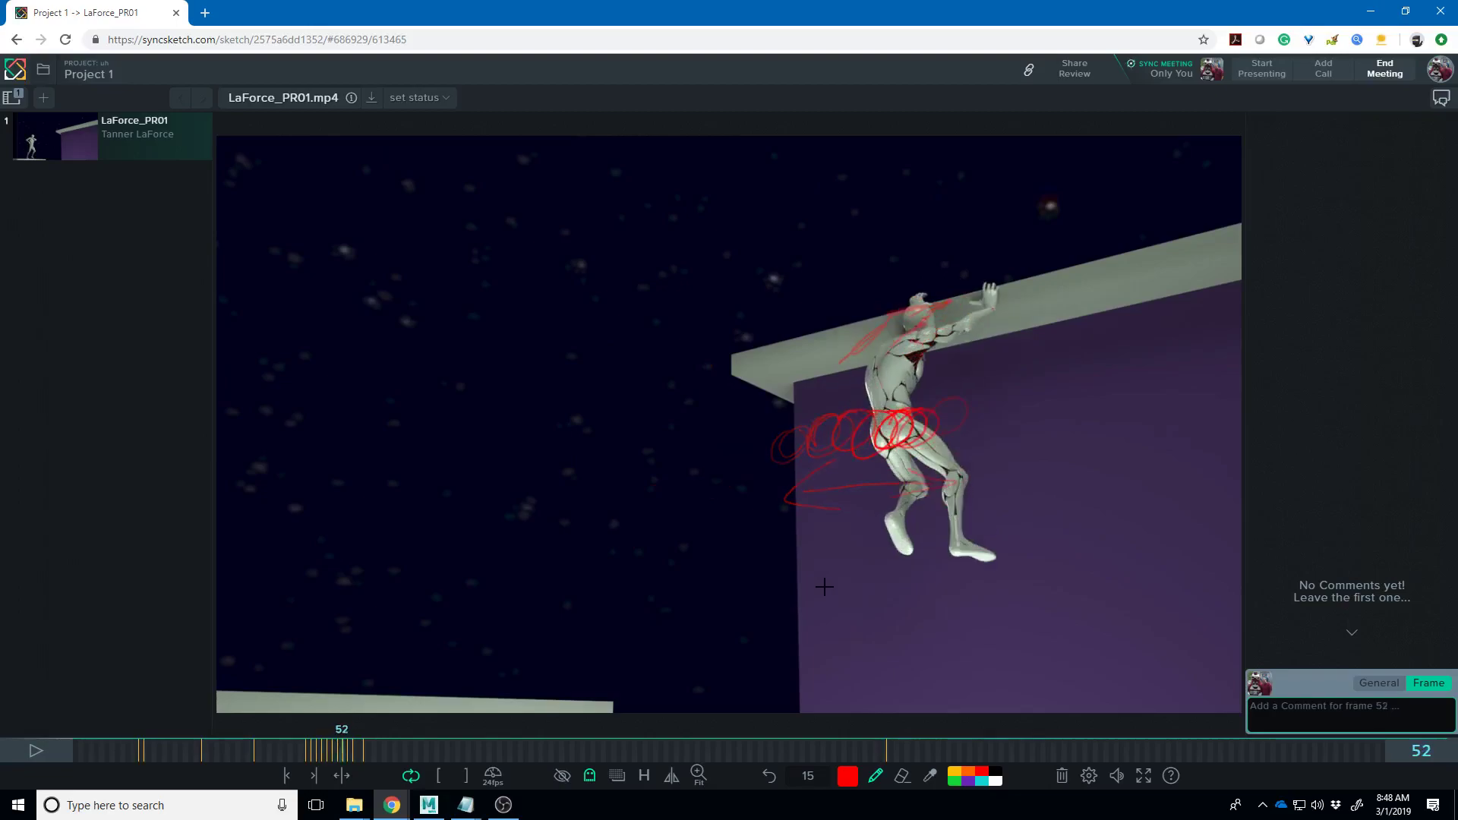
{"action": "key", "text": "Right"}
{"action": "key", "text": "Right"}
{"action": "key", "text": "Right"}
{"action": "key", "text": "Right"}
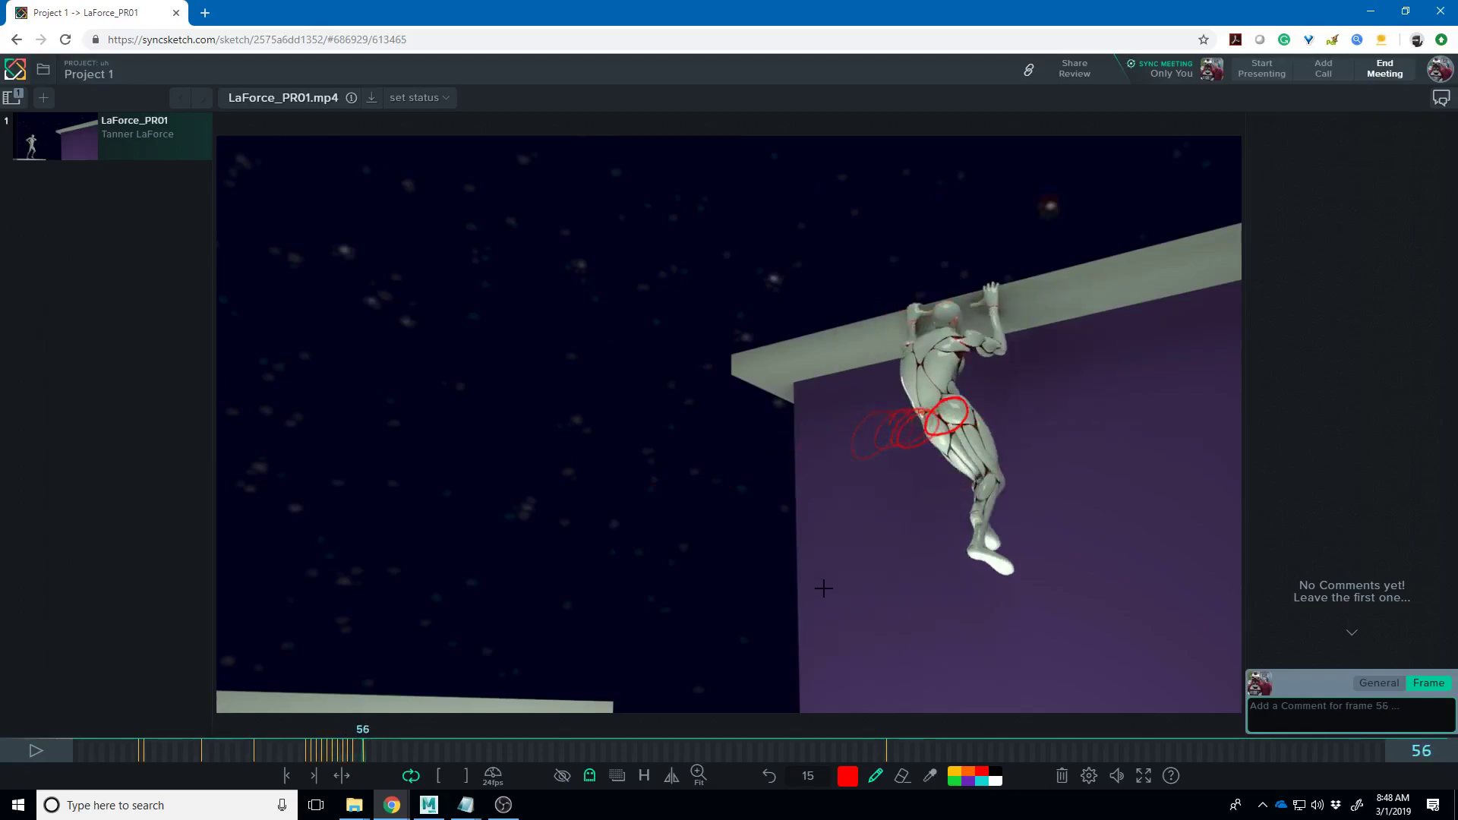
{"action": "key", "text": "Left"}
{"action": "key", "text": "Left"}
{"action": "key", "text": "Left"}
{"action": "key", "text": "Left"}
{"action": "key", "text": "Left"}
{"action": "key", "text": "Left"}
{"action": "key", "text": "Left"}
{"action": "key", "text": "Left"}
{"action": "key", "text": "Left"}
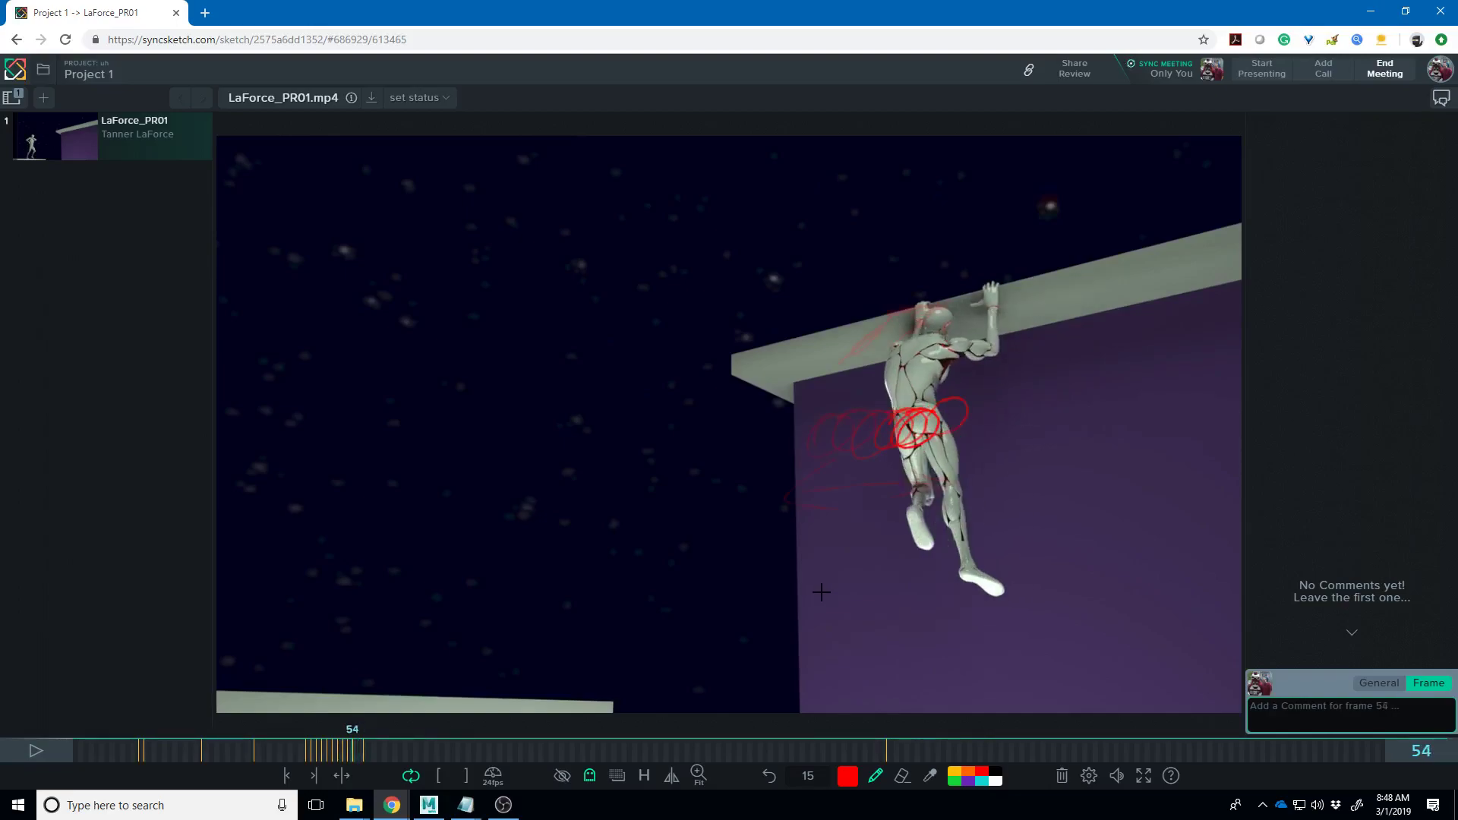
{"action": "key", "text": "Left"}
{"action": "key", "text": "Left"}
{"action": "key", "text": "Left"}
{"action": "key", "text": "Right"}
{"action": "key", "text": "Right"}
{"action": "key", "text": "Right"}
{"action": "key", "text": "Right"}
{"action": "key", "text": "Right"}
{"action": "key", "text": "Right"}
{"action": "key", "text": "Right"}
{"action": "key", "text": "Right"}
{"action": "key", "text": "Right"}
{"action": "key", "text": "Right"}
{"action": "key", "text": "Right"}
{"action": "key", "text": "Right"}
{"action": "key", "text": "Right"}
{"action": "key", "text": "Right"}
{"action": "key", "text": "Right"}
{"action": "key", "text": "Right"}
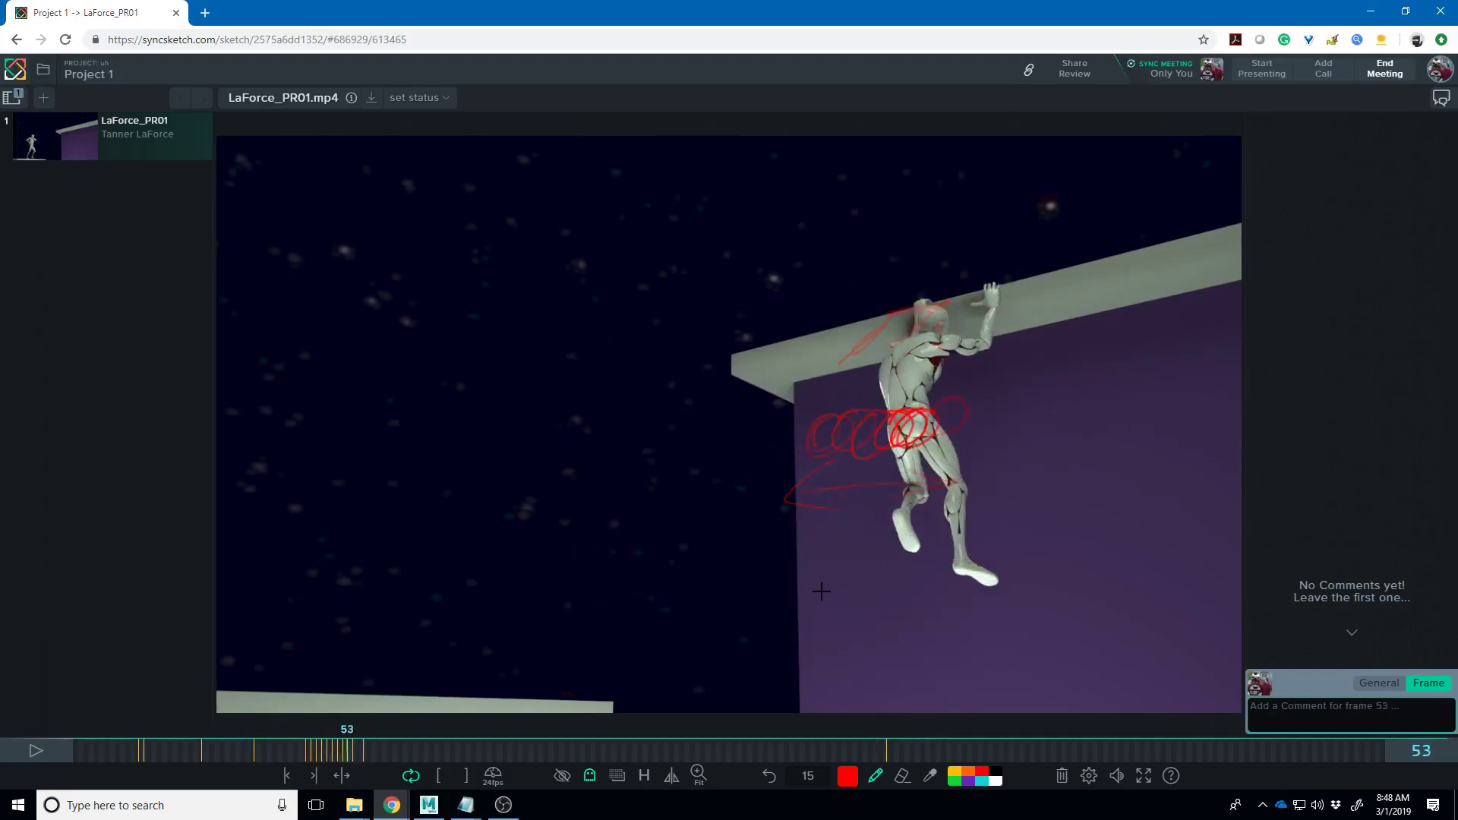
{"action": "key", "text": "Right"}
{"action": "key", "text": "Right"}
{"action": "key", "text": "Right"}
{"action": "key", "text": "Right"}
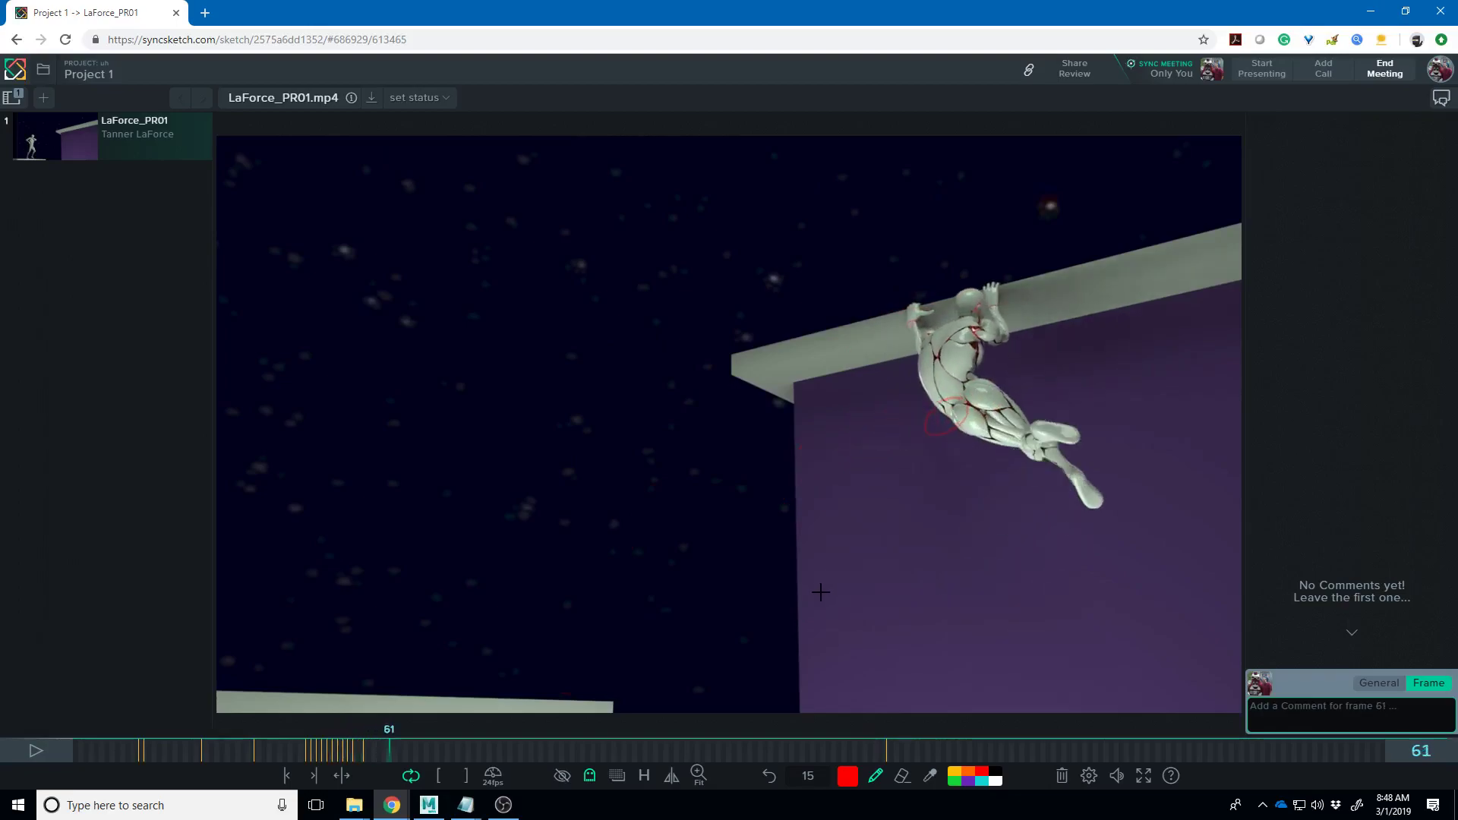
{"action": "key", "text": "Right"}
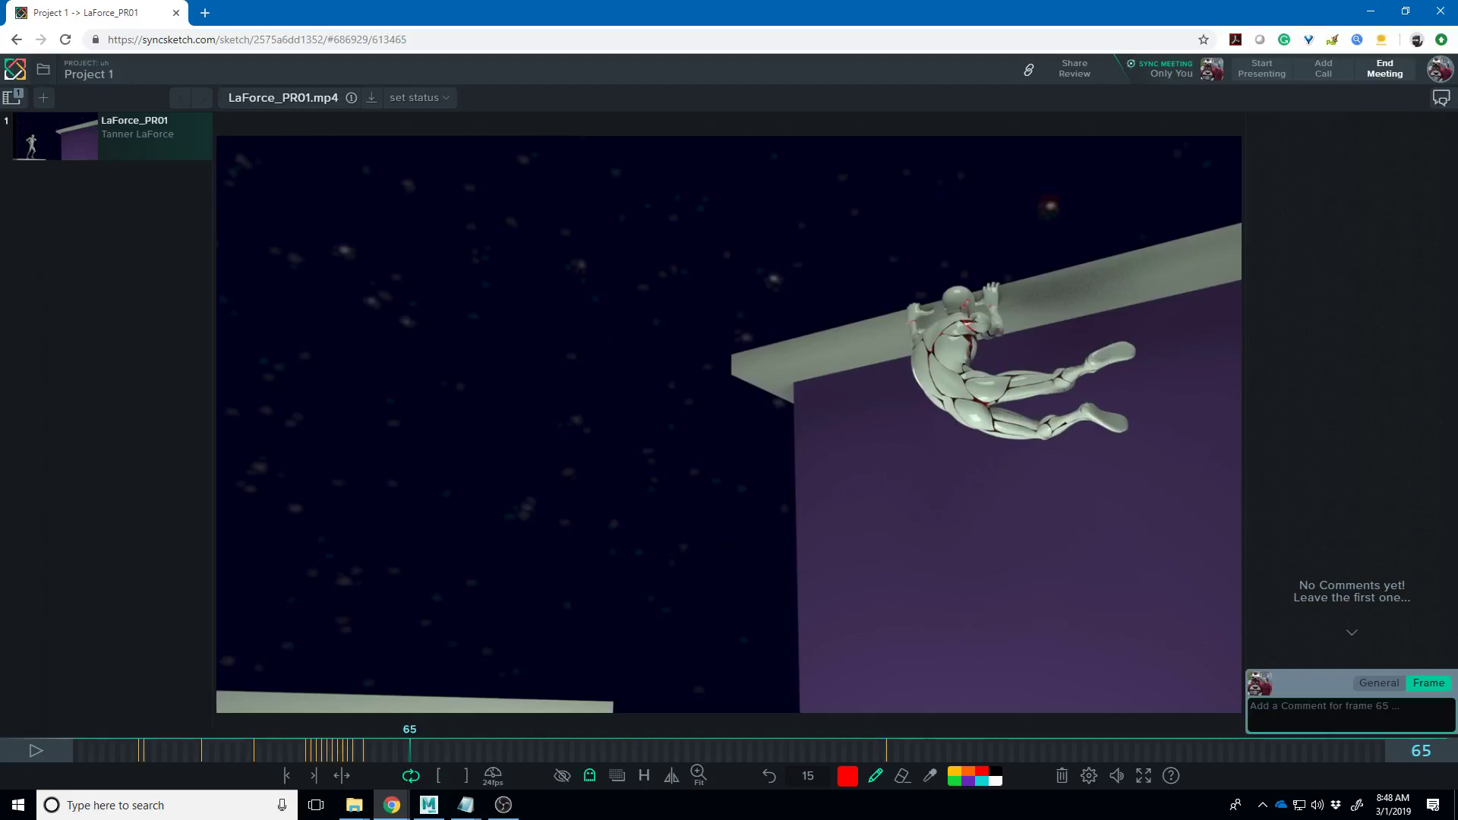
- On frame 47, draw a hip-to-ledge balance line, turn Ghosting off and trace the beam from the arm
{"action": "key", "text": "Left"}
{"action": "key", "text": "Left"}
{"action": "key", "text": "Left"}
{"action": "key", "text": "Left"}
{"action": "key", "text": "Left"}
{"action": "key", "text": "Left"}
{"action": "key", "text": "Left"}
{"action": "key", "text": "Left"}
{"action": "key", "text": "Left"}
{"action": "key", "text": "Left"}
{"action": "key", "text": "Left"}
{"action": "key", "text": "Left"}
{"action": "key", "text": "Left"}
{"action": "key", "text": "Left"}
{"action": "key", "text": "Left"}
{"action": "key", "text": "Left"}
{"action": "key", "text": "Left"}
{"action": "key", "text": "Left"}
{"action": "key", "text": "Left"}
{"action": "key", "text": "Right"}
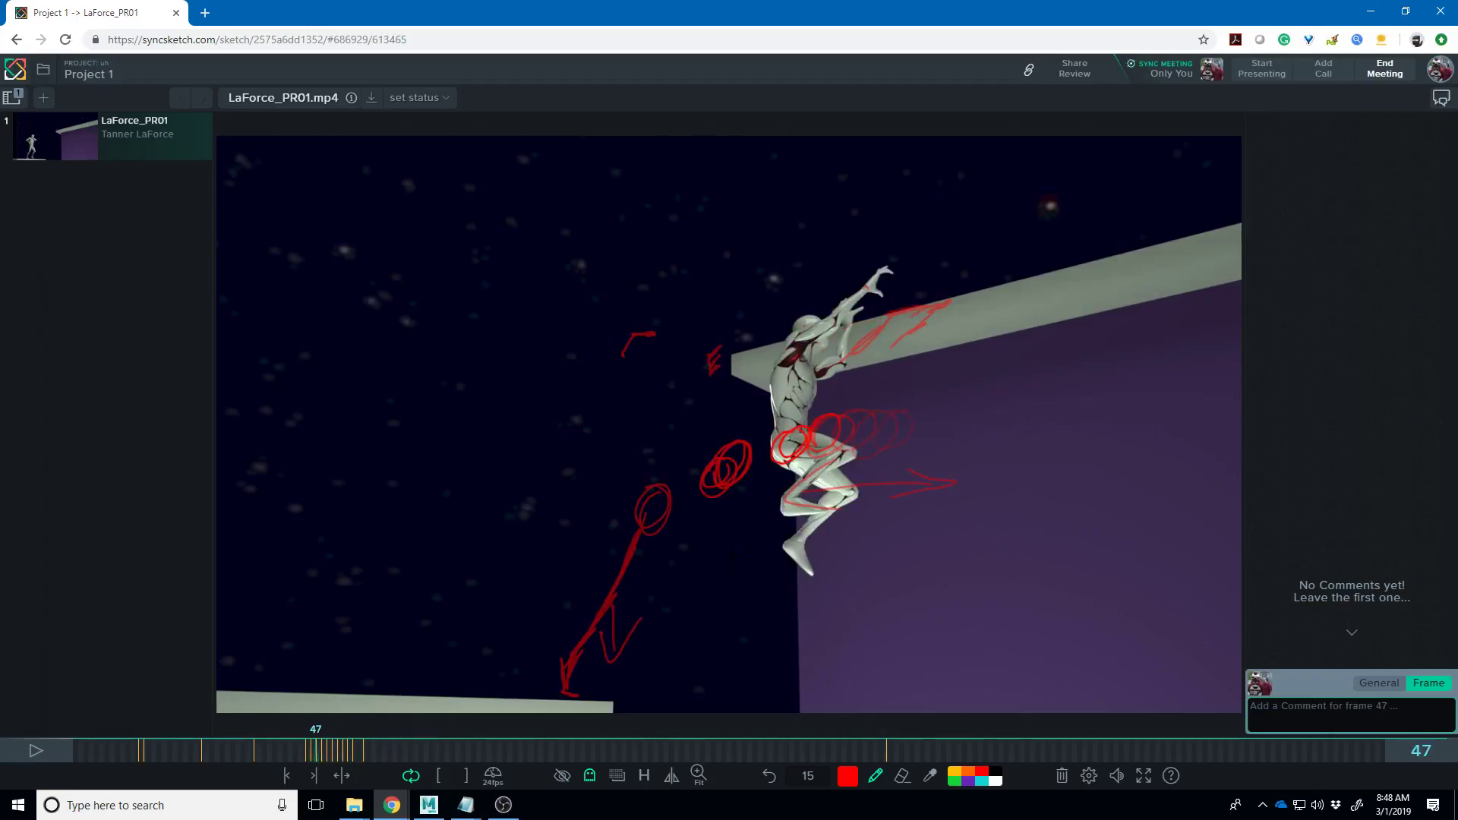
{"action": "left_click_drag", "start_coordinate": [801, 433], "coordinate": [920, 309]}
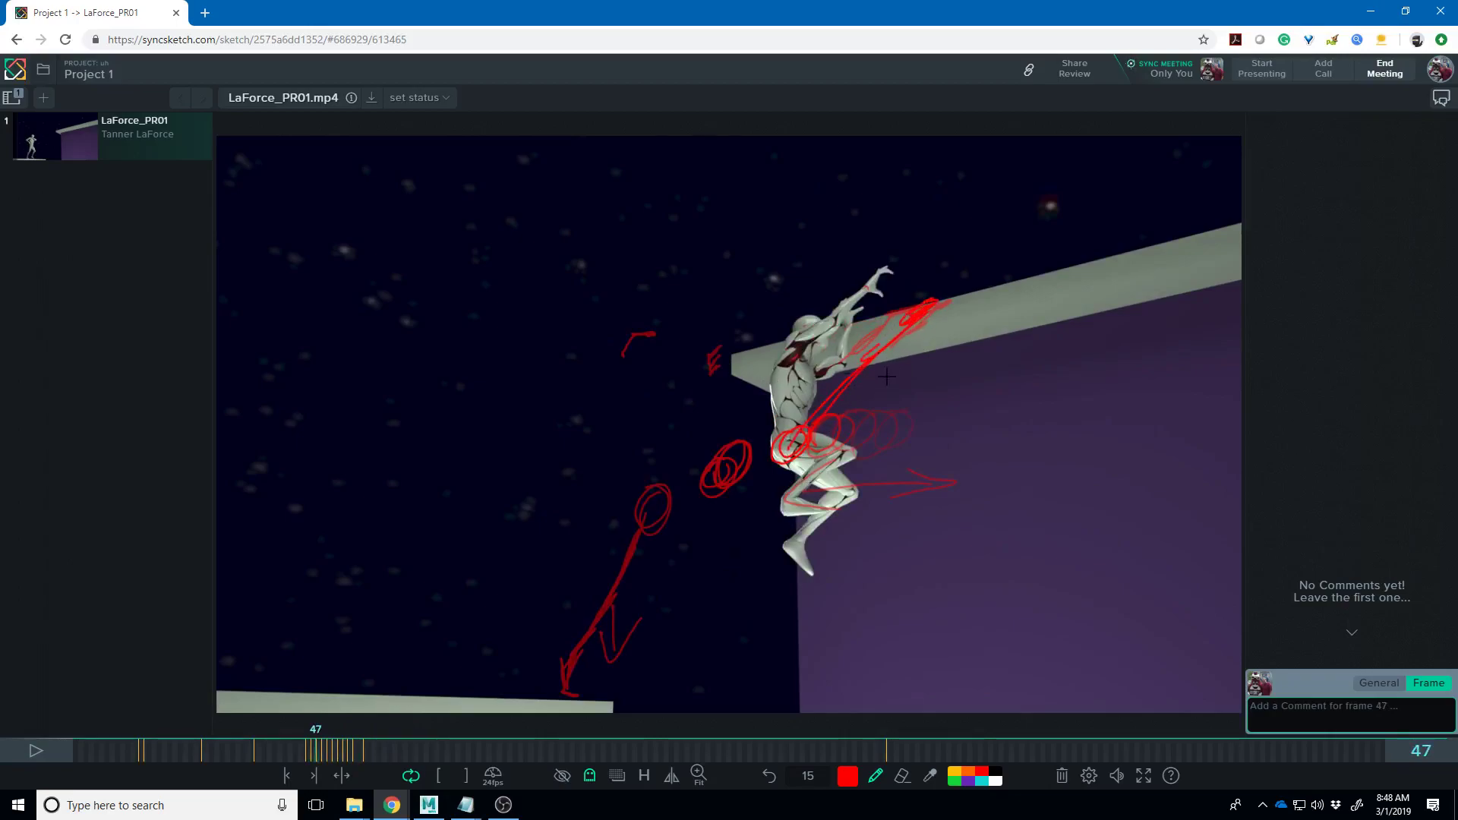
{"action": "left_click", "coordinate": [589, 775]}
{"action": "left_click", "coordinate": [525, 721]}
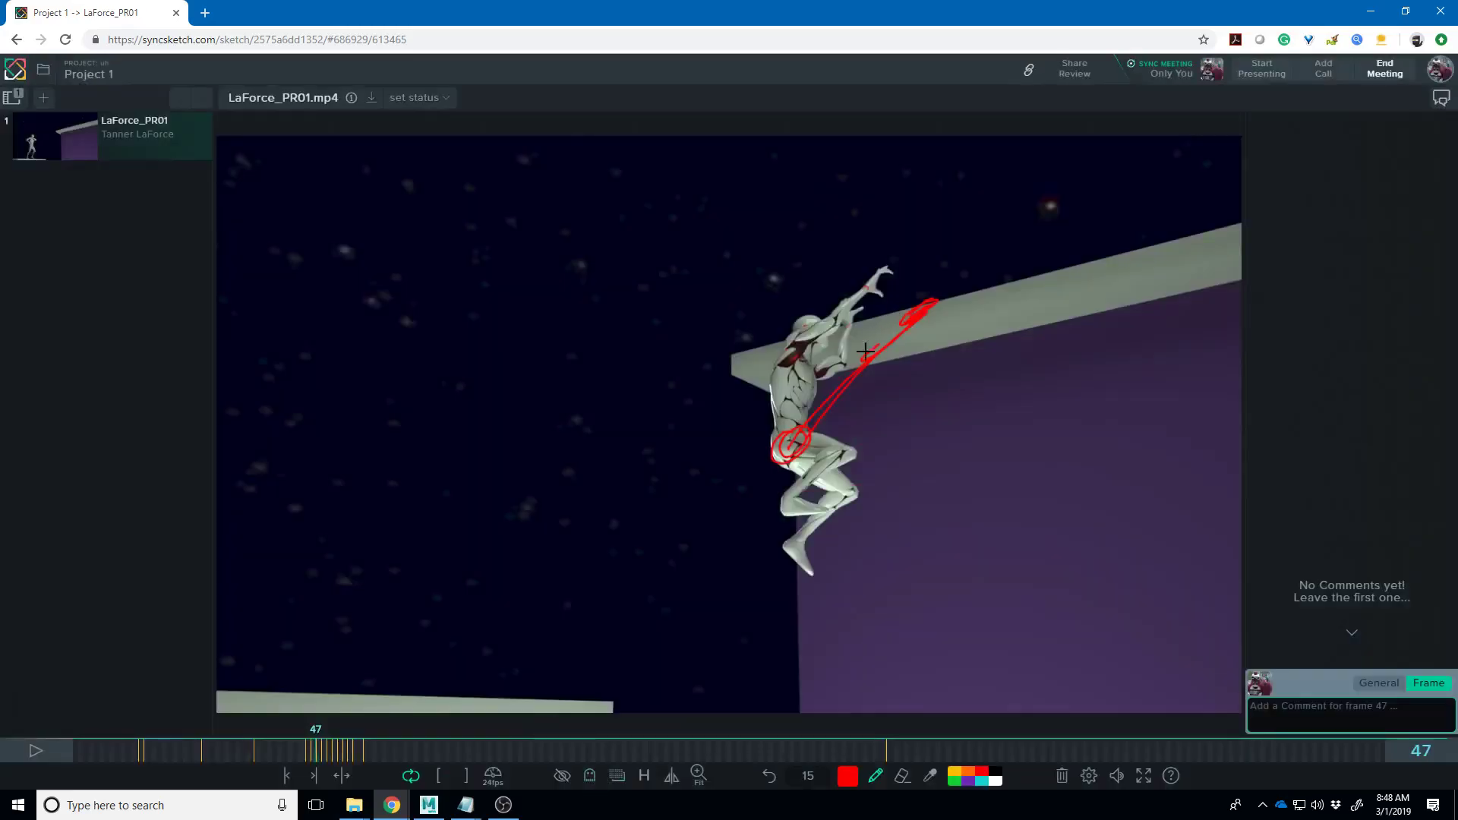
{"action": "mouse_move", "coordinate": [877, 338]}
{"action": "left_mouse_down"}
{"action": "mouse_move", "coordinate": [941, 303]}
{"action": "mouse_move", "coordinate": [858, 357]}
{"action": "mouse_move", "coordinate": [688, 541]}
{"action": "mouse_move", "coordinate": [656, 550]}
{"action": "mouse_move", "coordinate": [729, 497]}
{"action": "left_mouse_up"}
- Step ahead to frame 70, circle the dangling feet in red and resume playback
{"action": "key", "text": "Right"}
{"action": "key", "text": "Right"}
{"action": "key", "text": "Right"}
{"action": "key", "text": "Right"}
{"action": "key", "text": "Right"}
{"action": "key", "text": "Right"}
{"action": "key", "text": "Right"}
{"action": "key", "text": "Right"}
{"action": "key", "text": "Right"}
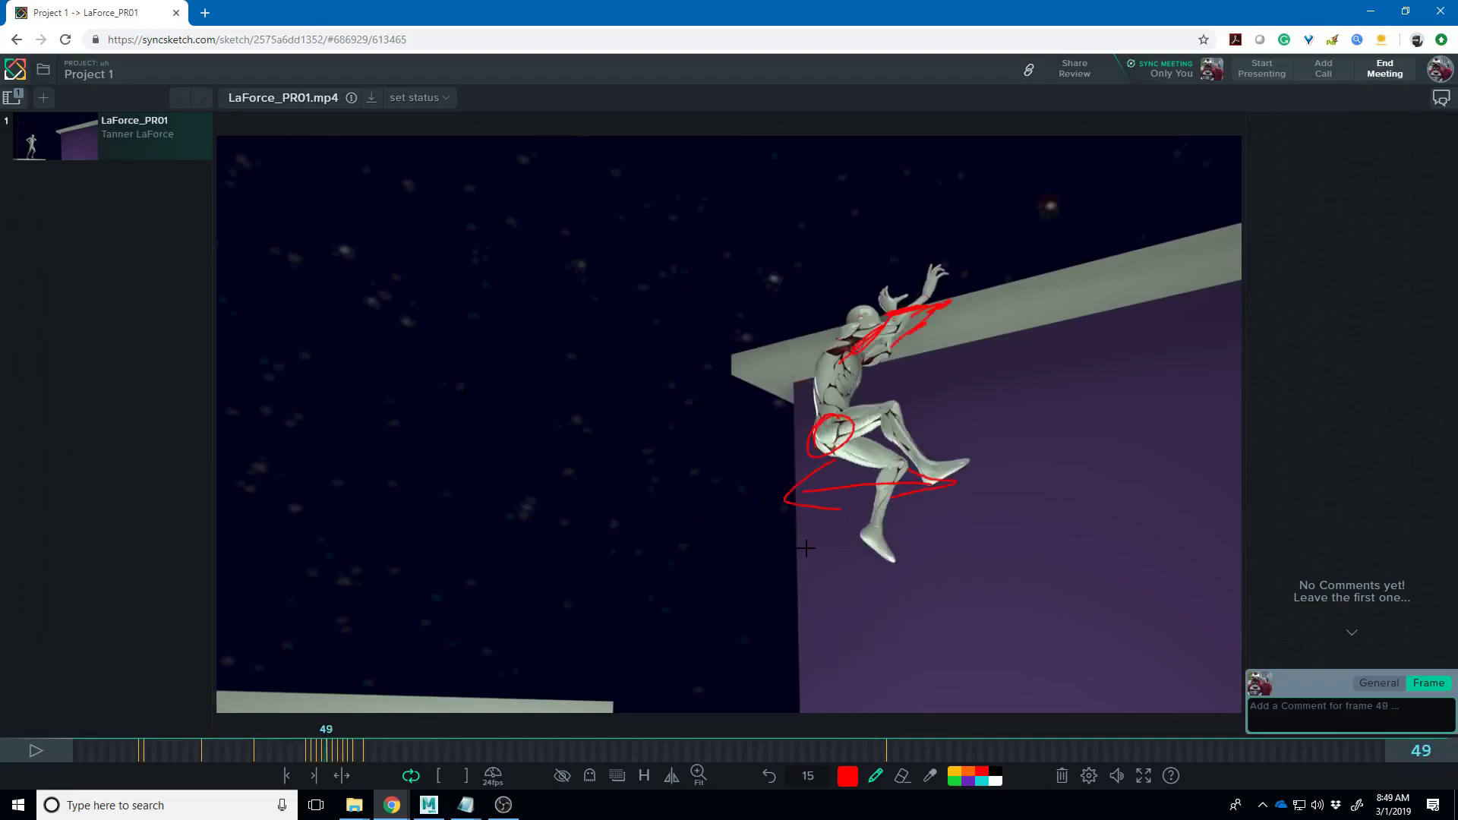
{"action": "key", "text": "Right"}
{"action": "key", "text": "Right"}
{"action": "key", "text": "Right"}
{"action": "key", "text": "Right"}
{"action": "key", "text": "Right"}
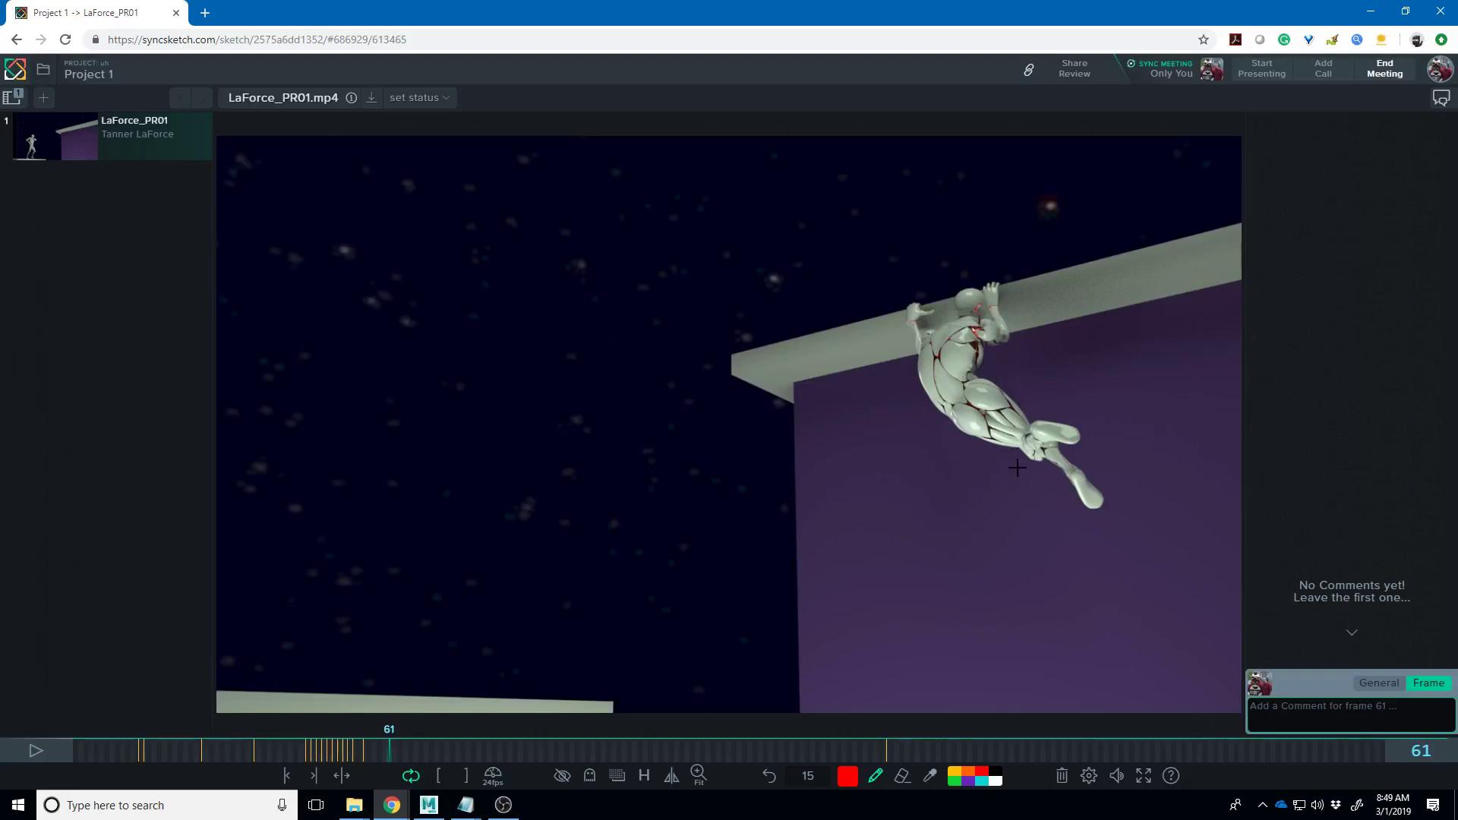
{"action": "key", "text": "Right"}
{"action": "key", "text": "Right"}
{"action": "key", "text": "Right"}
{"action": "key", "text": "Right"}
{"action": "key", "text": "Right"}
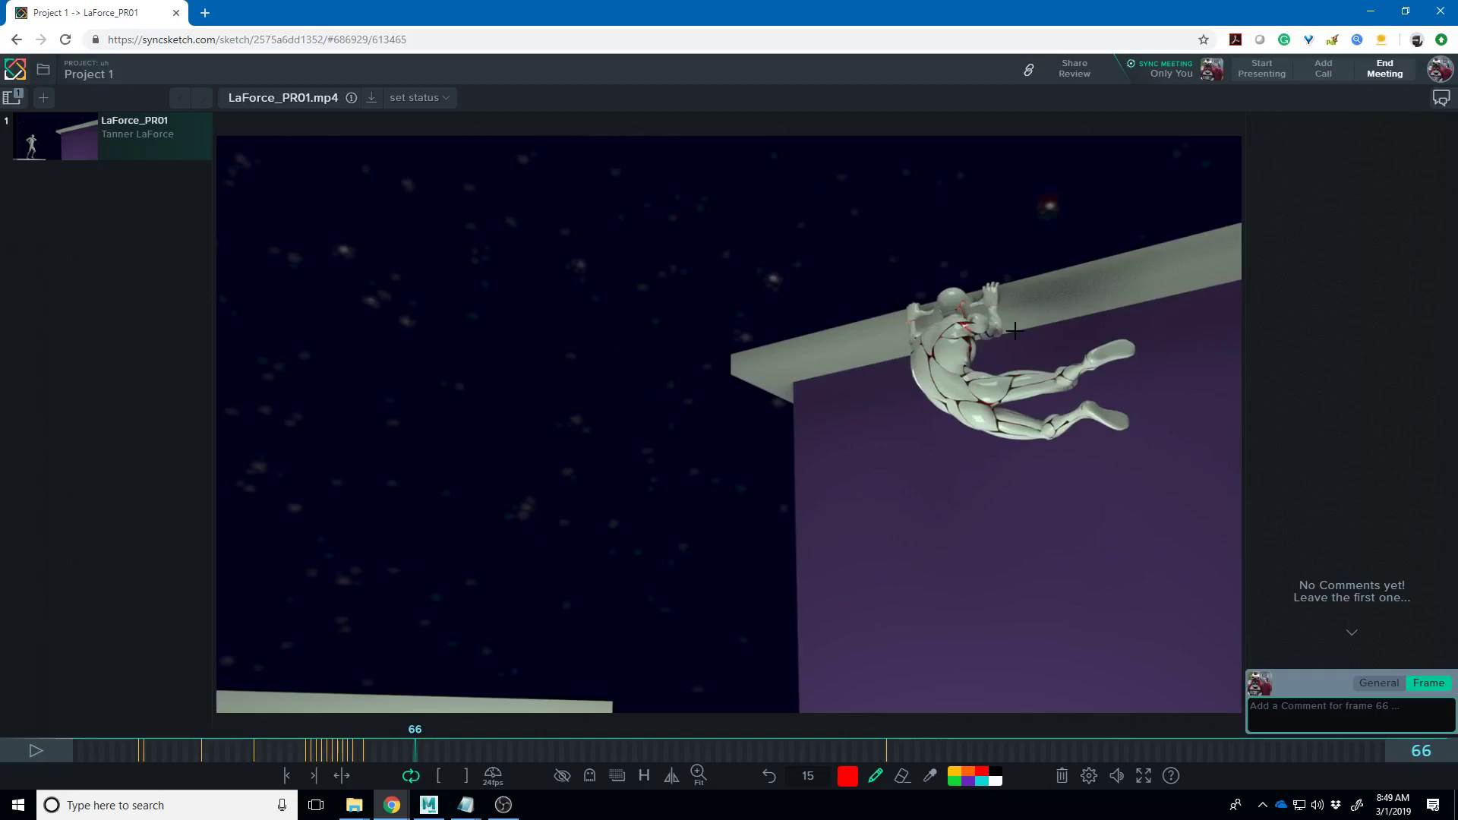
{"action": "key", "text": "Right"}
{"action": "key", "text": "Right"}
{"action": "key", "text": "Right"}
{"action": "key", "text": "Right"}
{"action": "key", "text": "Right"}
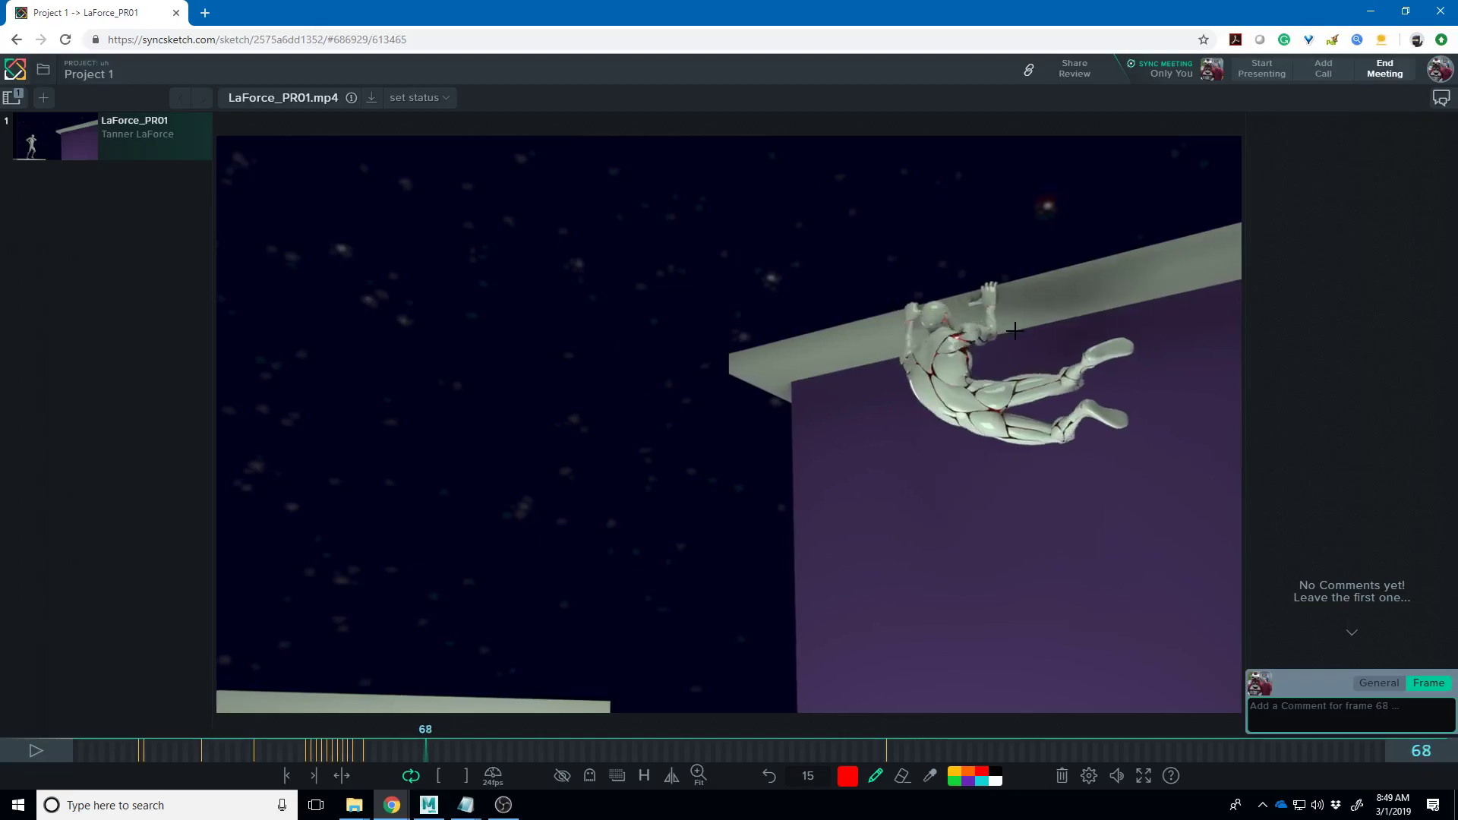
{"action": "key", "text": "Left"}
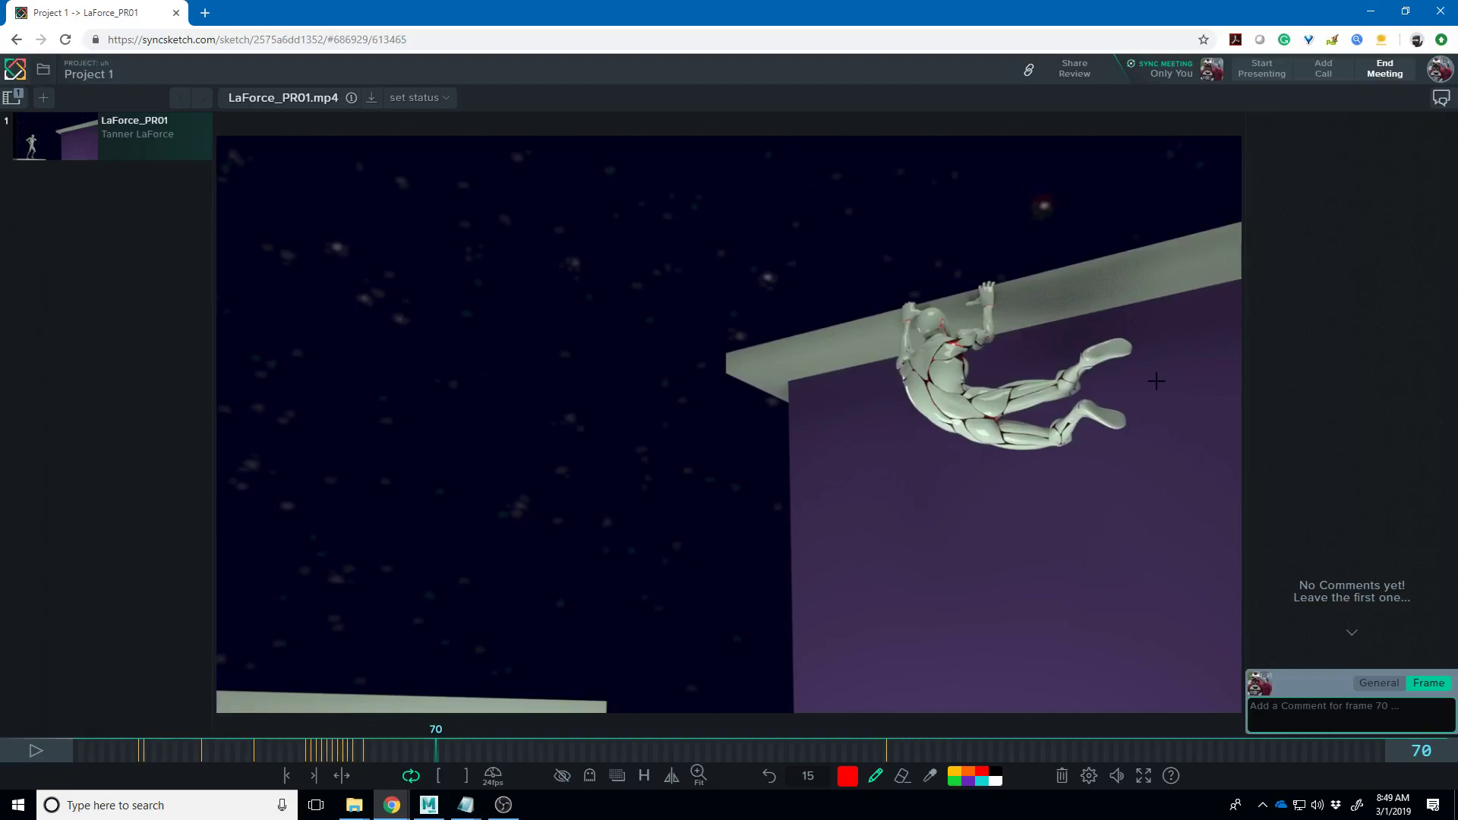
{"action": "mouse_move", "coordinate": [1138, 397]}
{"action": "left_mouse_down"}
{"action": "mouse_move", "coordinate": [1097, 400]}
{"action": "mouse_move", "coordinate": [1112, 383]}
{"action": "mouse_move", "coordinate": [1137, 391]}
{"action": "left_mouse_up"}
{"action": "left_click_drag", "start_coordinate": [1109, 441], "coordinate": [1103, 446]}
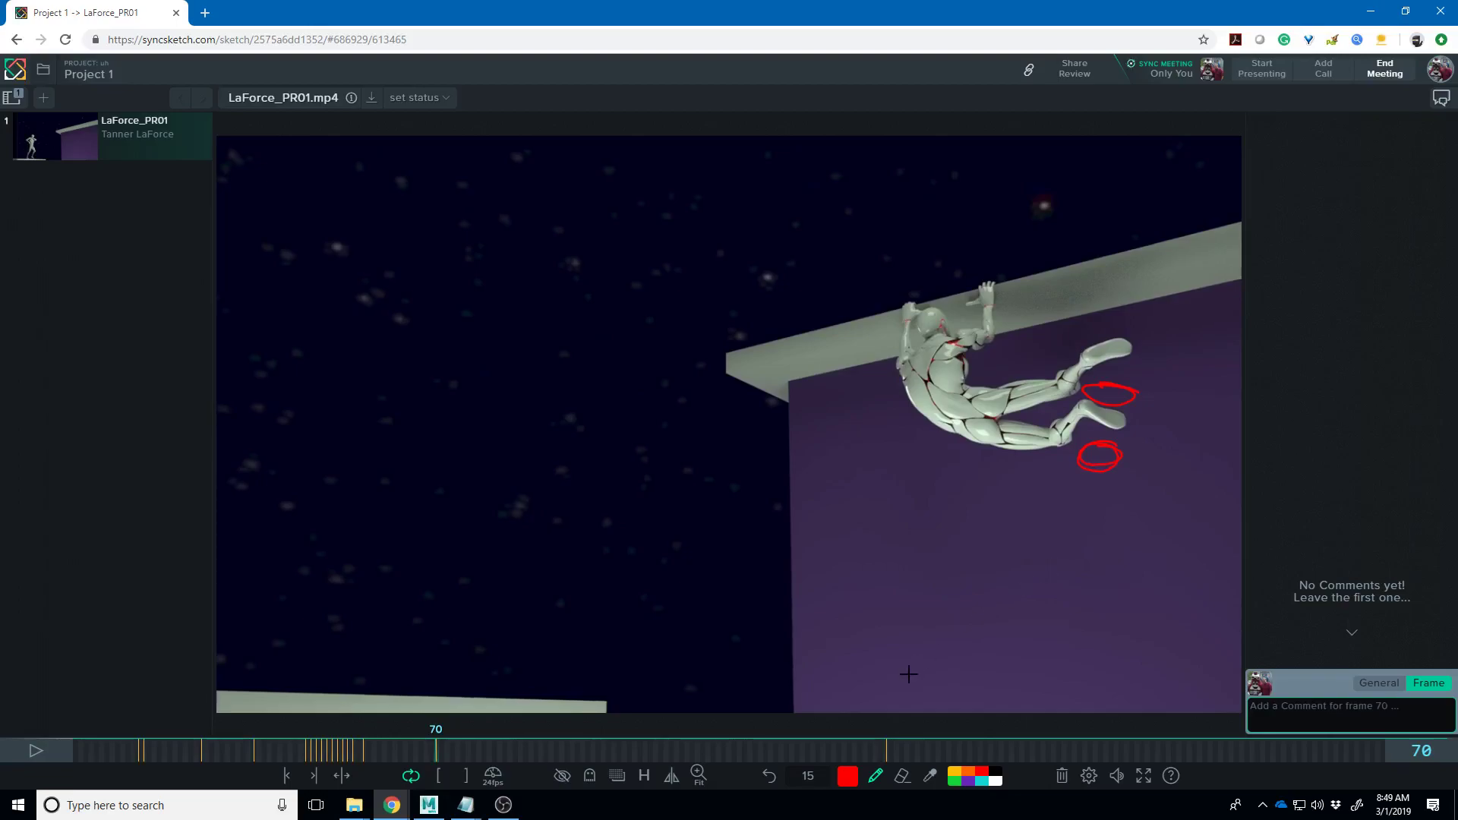
{"action": "key", "text": "space"}
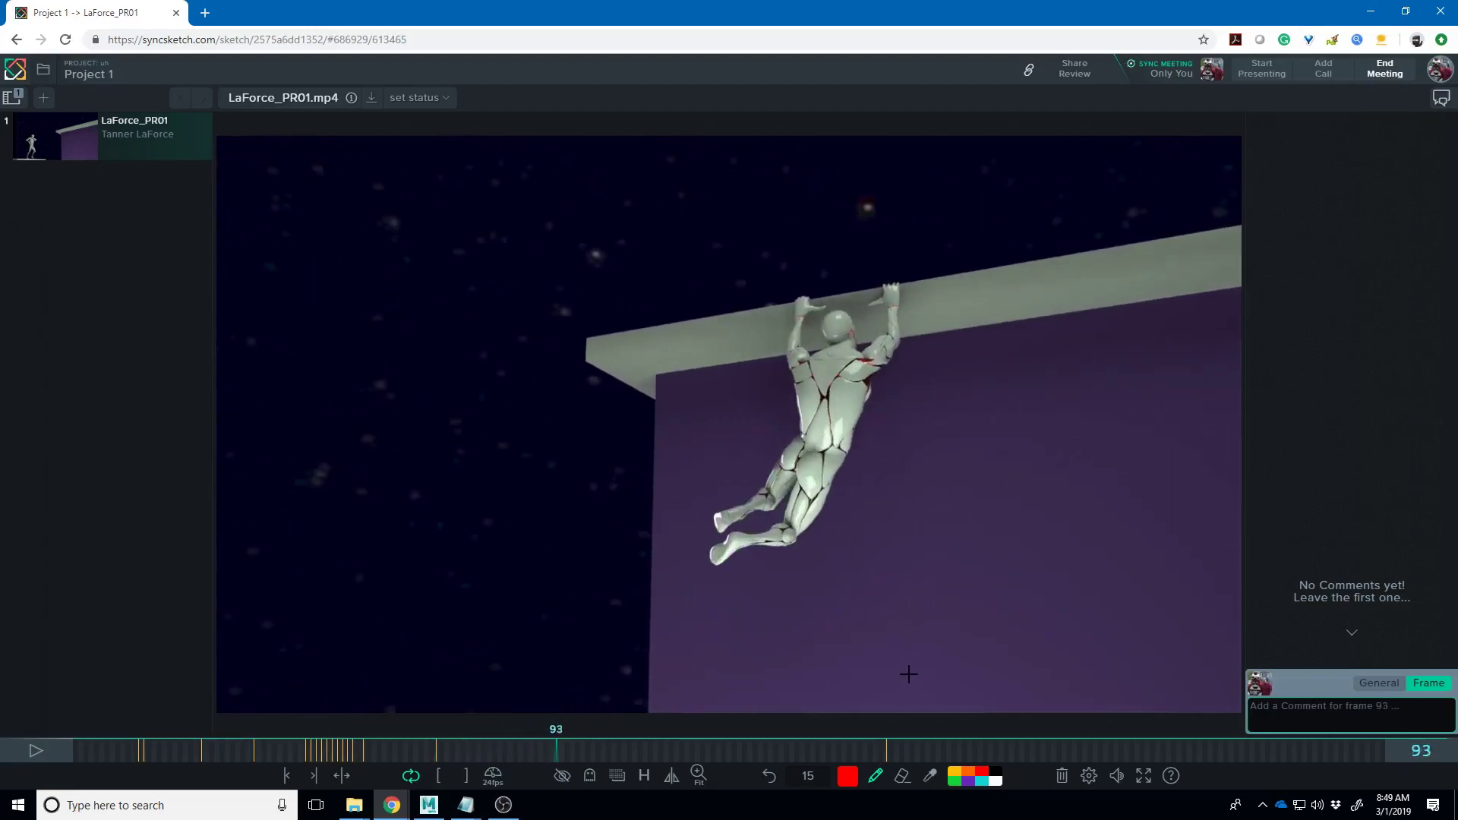
- Step back and forth through the hanging frames between 86 and 100, settling on frame 99
{"action": "key", "text": "Left"}
{"action": "key", "text": "space"}
{"action": "key", "text": "space"}
{"action": "key", "text": "Left"}
{"action": "key", "text": "Left"}
{"action": "key", "text": "Left"}
{"action": "key", "text": "Left"}
{"action": "key", "text": "Left"}
{"action": "key", "text": "Left"}
{"action": "key", "text": "Left"}
{"action": "key", "text": "Left"}
{"action": "key", "text": "Left"}
{"action": "key", "text": "Left"}
{"action": "key", "text": "Left"}
{"action": "key", "text": "Left"}
{"action": "key", "text": "Left"}
{"action": "key", "text": "Left"}
{"action": "key", "text": "Left"}
{"action": "key", "text": "Left"}
{"action": "key", "text": "Left"}
{"action": "key", "text": "Left"}
{"action": "key", "text": "Left"}
{"action": "key", "text": "Left"}
{"action": "key", "text": "Left"}
{"action": "key", "text": "Left"}
{"action": "key", "text": "Left"}
{"action": "key", "text": "Left"}
{"action": "key", "text": "Left"}
{"action": "key", "text": "Left"}
{"action": "key", "text": "Left"}
{"action": "key", "text": "Left"}
{"action": "key", "text": "Left"}
{"action": "key", "text": "Left"}
{"action": "key", "text": "Left"}
{"action": "key", "text": "Left"}
{"action": "key", "text": "Left"}
{"action": "key", "text": "Left"}
{"action": "key", "text": "Left"}
{"action": "key", "text": "Left"}
{"action": "key", "text": "Left"}
{"action": "key", "text": "Left"}
{"action": "key", "text": "Left"}
{"action": "key", "text": "Left"}
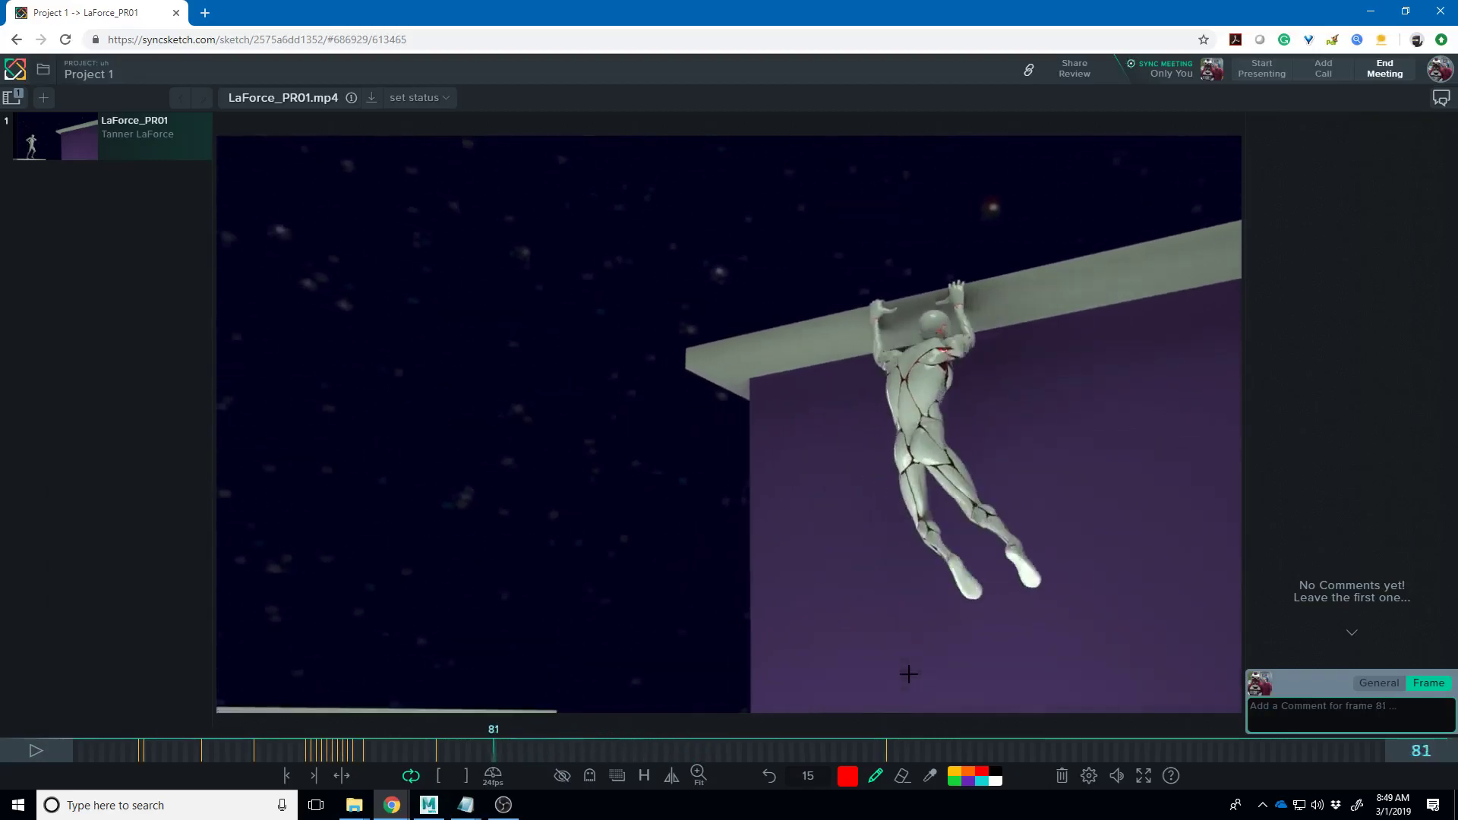
{"action": "key", "text": "Right"}
{"action": "key", "text": "Right"}
{"action": "key", "text": "Right"}
{"action": "key", "text": "Right"}
{"action": "key", "text": "Right"}
{"action": "key", "text": "Right"}
{"action": "key", "text": "Right"}
{"action": "key", "text": "Right"}
{"action": "key", "text": "Right"}
{"action": "key", "text": "Right"}
{"action": "key", "text": "Right"}
{"action": "key", "text": "Right"}
{"action": "key", "text": "Right"}
{"action": "key", "text": "Right"}
{"action": "key", "text": "Right"}
{"action": "key", "text": "Right"}
{"action": "key", "text": "Right"}
{"action": "key", "text": "Right"}
{"action": "key", "text": "Right"}
{"action": "key", "text": "Right"}
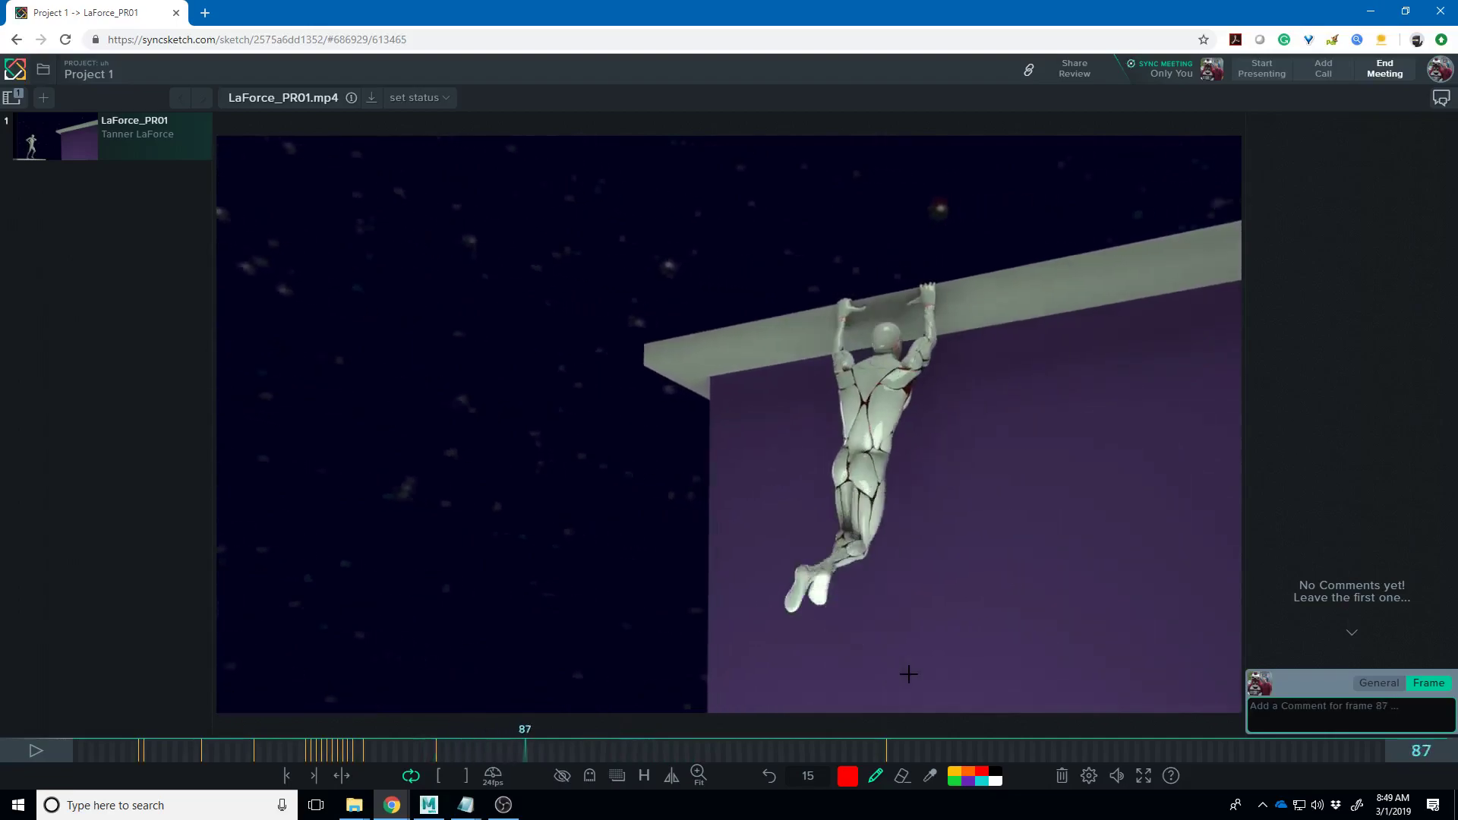
{"action": "key", "text": "Left"}
{"action": "key", "text": "Left"}
{"action": "key", "text": "Left"}
{"action": "key", "text": "Left"}
{"action": "key", "text": "Left"}
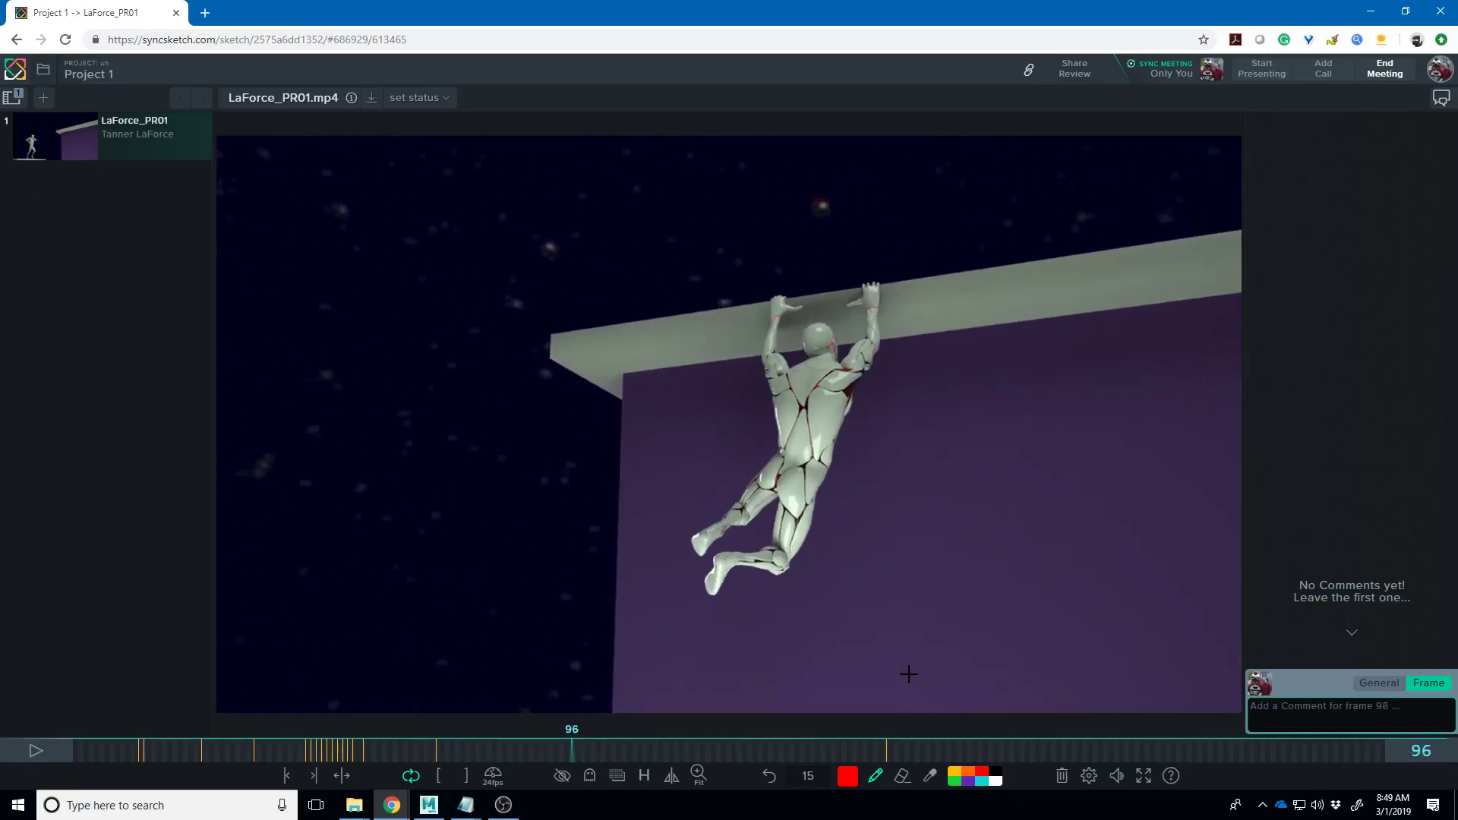
{"action": "key", "text": "Right"}
{"action": "key", "text": "Right"}
{"action": "key", "text": "Right"}
{"action": "key", "text": "Left"}
{"action": "key", "text": "Left"}
{"action": "key", "text": "Left"}
{"action": "key", "text": "Left"}
{"action": "key", "text": "Left"}
{"action": "key", "text": "Left"}
{"action": "key", "text": "Left"}
{"action": "key", "text": "Left"}
{"action": "key", "text": "Left"}
{"action": "key", "text": "Left"}
{"action": "key", "text": "Left"}
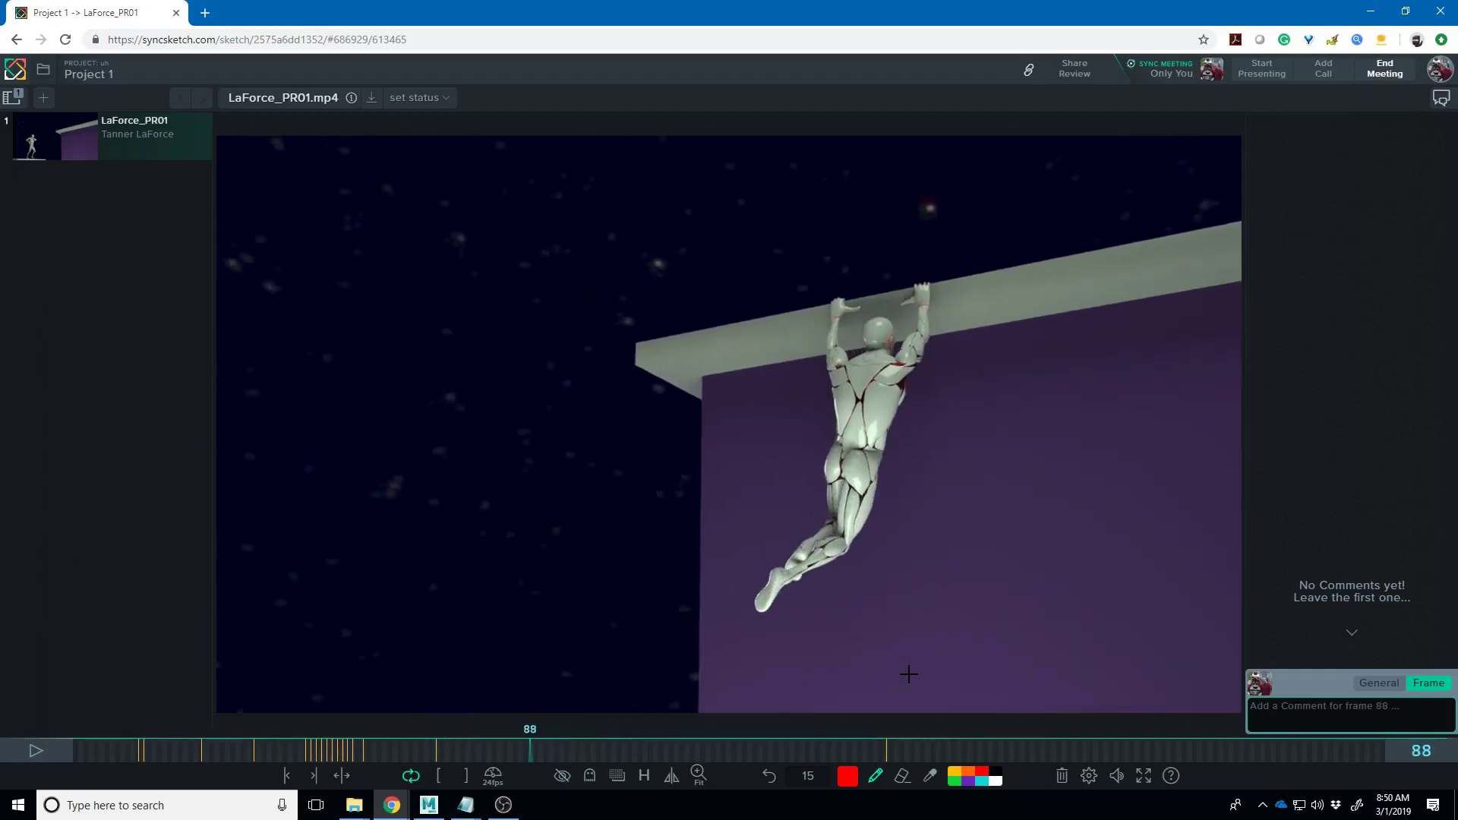
{"action": "key", "text": "Left"}
{"action": "key", "text": "Left"}
{"action": "key", "text": "Left"}
{"action": "key", "text": "Left"}
{"action": "key", "text": "Left"}
{"action": "key", "text": "Left"}
{"action": "key", "text": "Left"}
{"action": "key", "text": "Left"}
{"action": "key", "text": "Left"}
{"action": "key", "text": "Left"}
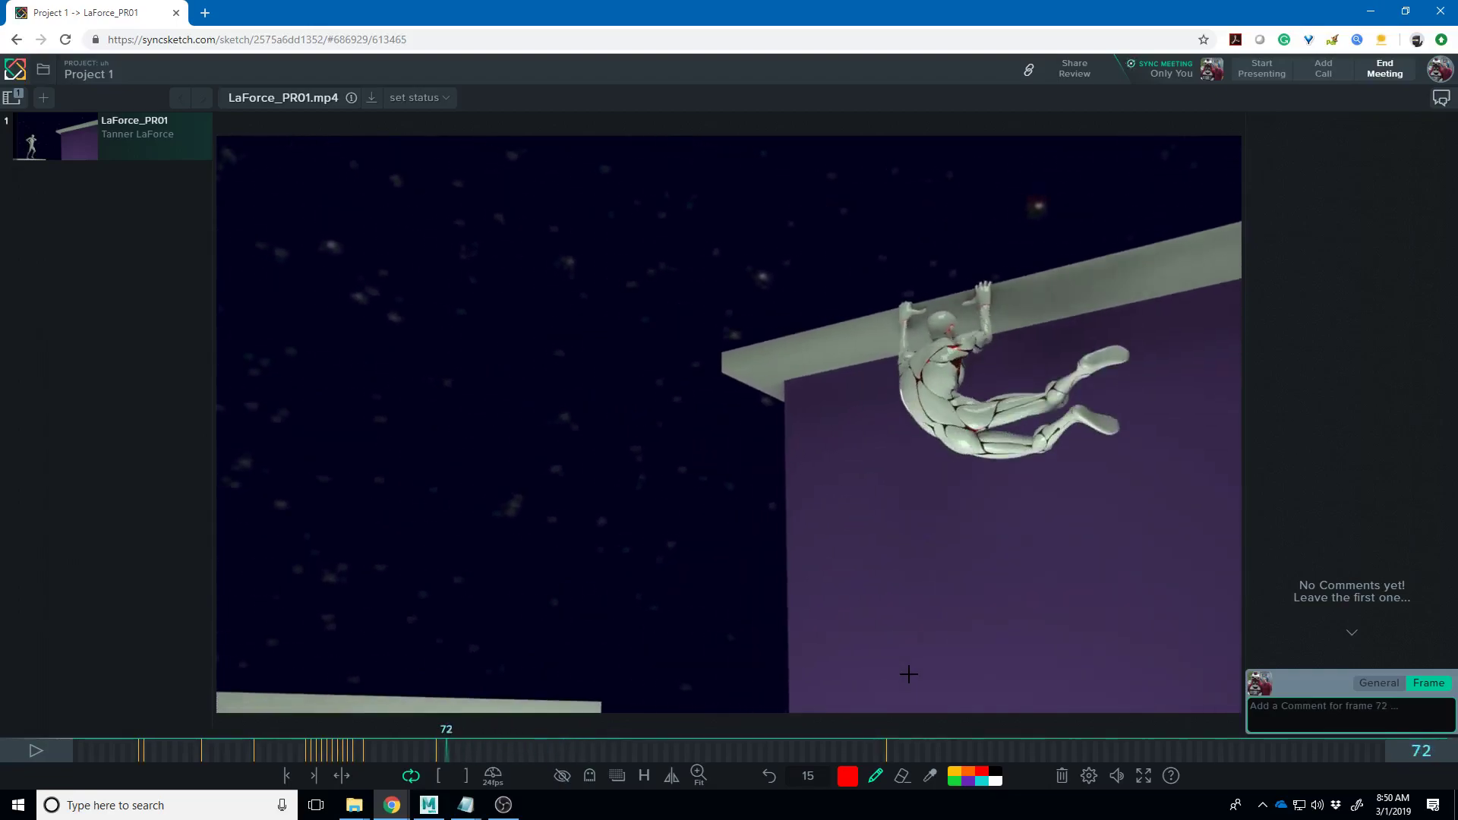
{"action": "key", "text": "Right"}
{"action": "key", "text": "Right"}
{"action": "key", "text": "Right"}
{"action": "key", "text": "Right"}
{"action": "key", "text": "Right"}
{"action": "key", "text": "Right"}
{"action": "key", "text": "Right"}
{"action": "key", "text": "Right"}
{"action": "key", "text": "Right"}
{"action": "key", "text": "Right"}
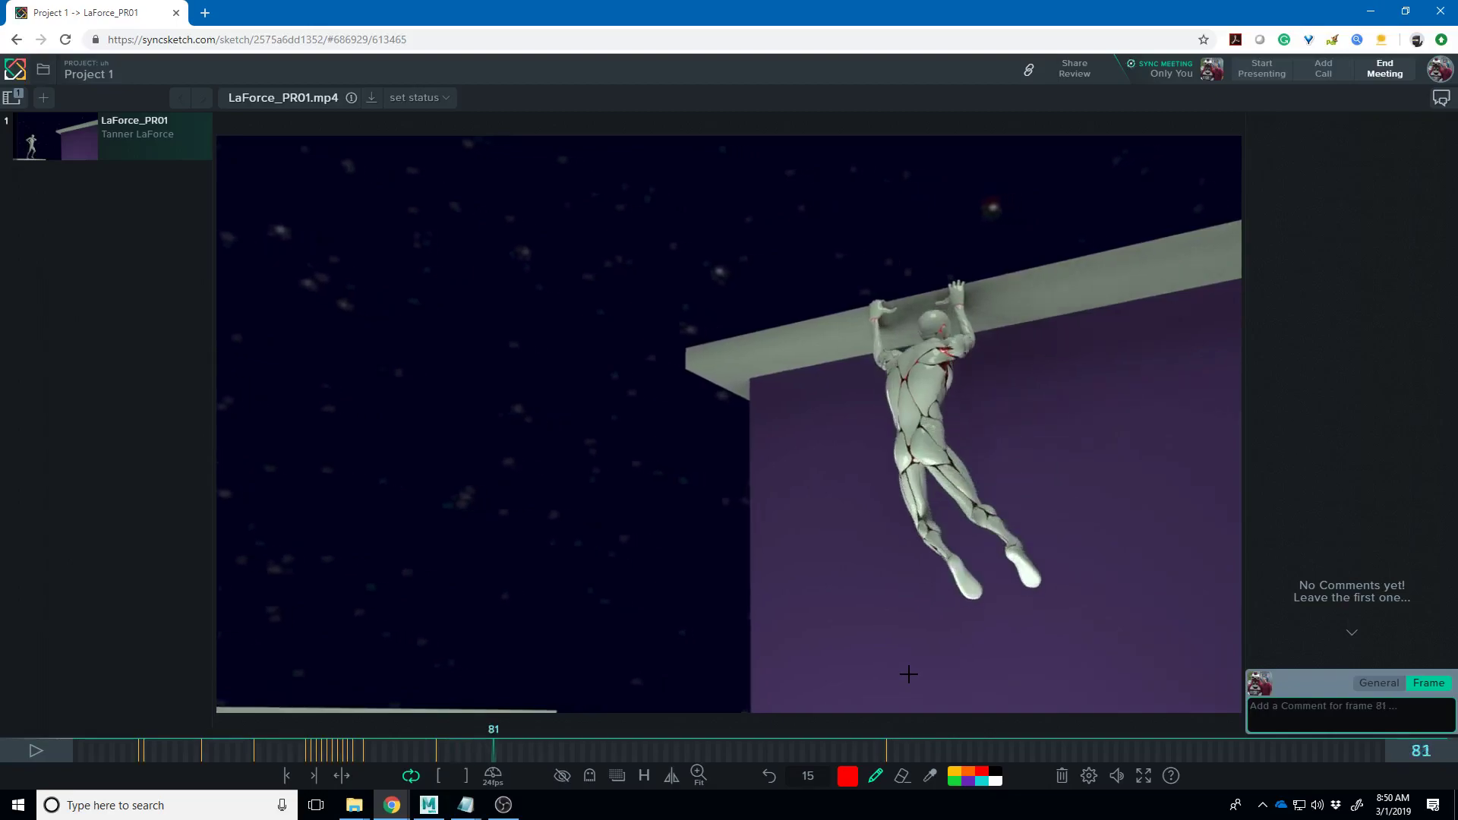
{"action": "key", "text": "Right"}
{"action": "key", "text": "Right"}
{"action": "key", "text": "Right"}
{"action": "key", "text": "Right"}
{"action": "key", "text": "Right"}
{"action": "key", "text": "Right"}
{"action": "key", "text": "Right"}
{"action": "key", "text": "Right"}
{"action": "key", "text": "Right"}
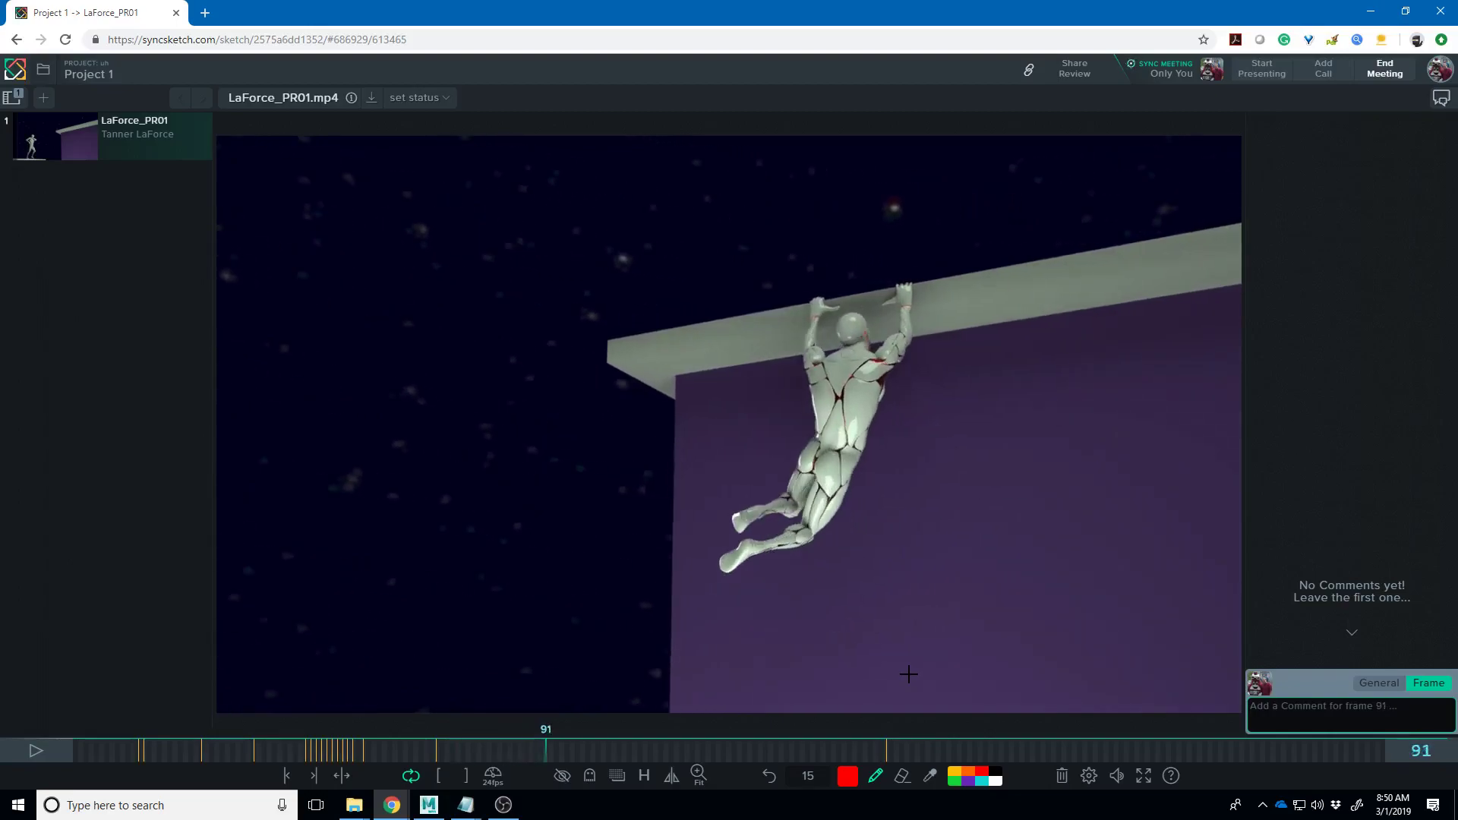
{"action": "key", "text": "Right"}
{"action": "key", "text": "Right"}
{"action": "key", "text": "Right"}
{"action": "key", "text": "Right"}
{"action": "key", "text": "Right"}
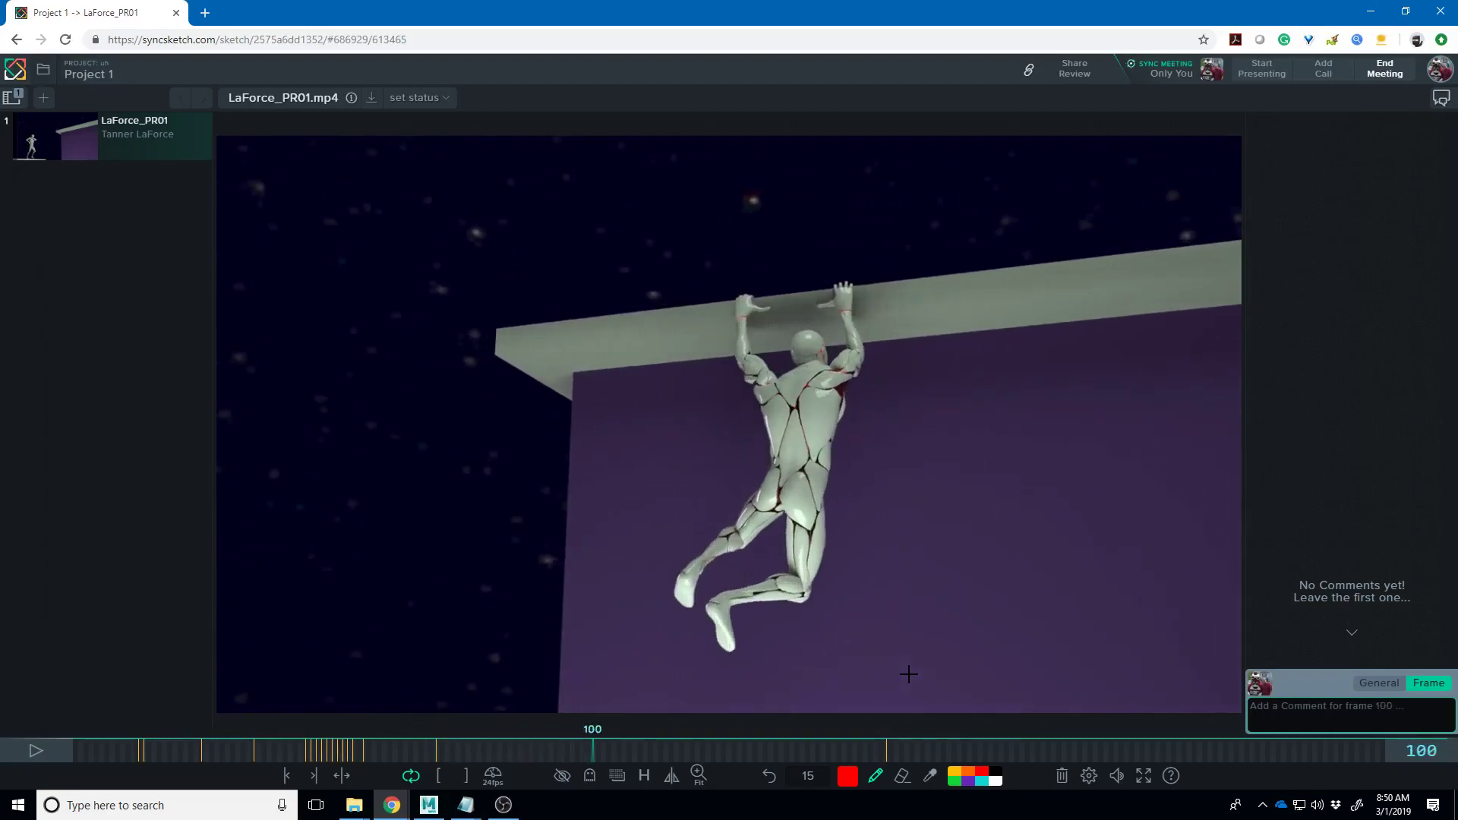
{"action": "key", "text": "Left"}
{"action": "key", "text": "Left"}
{"action": "key", "text": "Left"}
{"action": "key", "text": "Left"}
{"action": "key", "text": "Right"}
{"action": "key", "text": "Right"}
{"action": "key", "text": "Right"}
- Draw a red stroke near the figure's left knee on frame 99, then review the pull-up frames
{"action": "left_click_drag", "start_coordinate": [733, 524], "coordinate": [652, 541]}
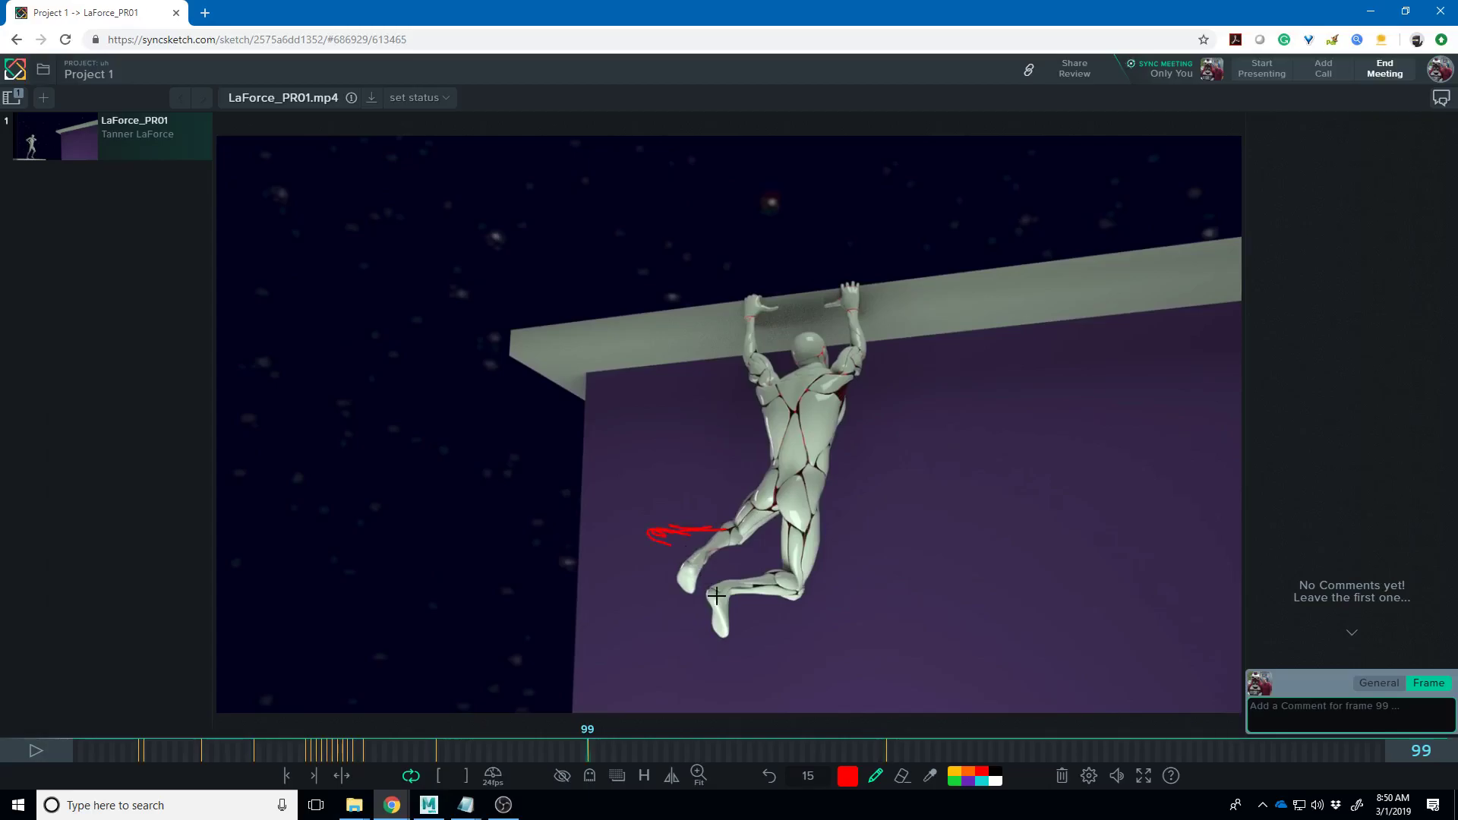
{"action": "key", "text": "Right"}
{"action": "key", "text": "Right"}
{"action": "key", "text": "Right"}
{"action": "key", "text": "Right"}
{"action": "key", "text": "Right"}
{"action": "key", "text": "Right"}
{"action": "key", "text": "Right"}
{"action": "key", "text": "Right"}
{"action": "key", "text": "Right"}
{"action": "key", "text": "Right"}
{"action": "key", "text": "Right"}
{"action": "key", "text": "Right"}
{"action": "key", "text": "Right"}
{"action": "key", "text": "Right"}
{"action": "key", "text": "Right"}
{"action": "key", "text": "Right"}
{"action": "key", "text": "Right"}
{"action": "key", "text": "Right"}
{"action": "key", "text": "Right"}
{"action": "key", "text": "Right"}
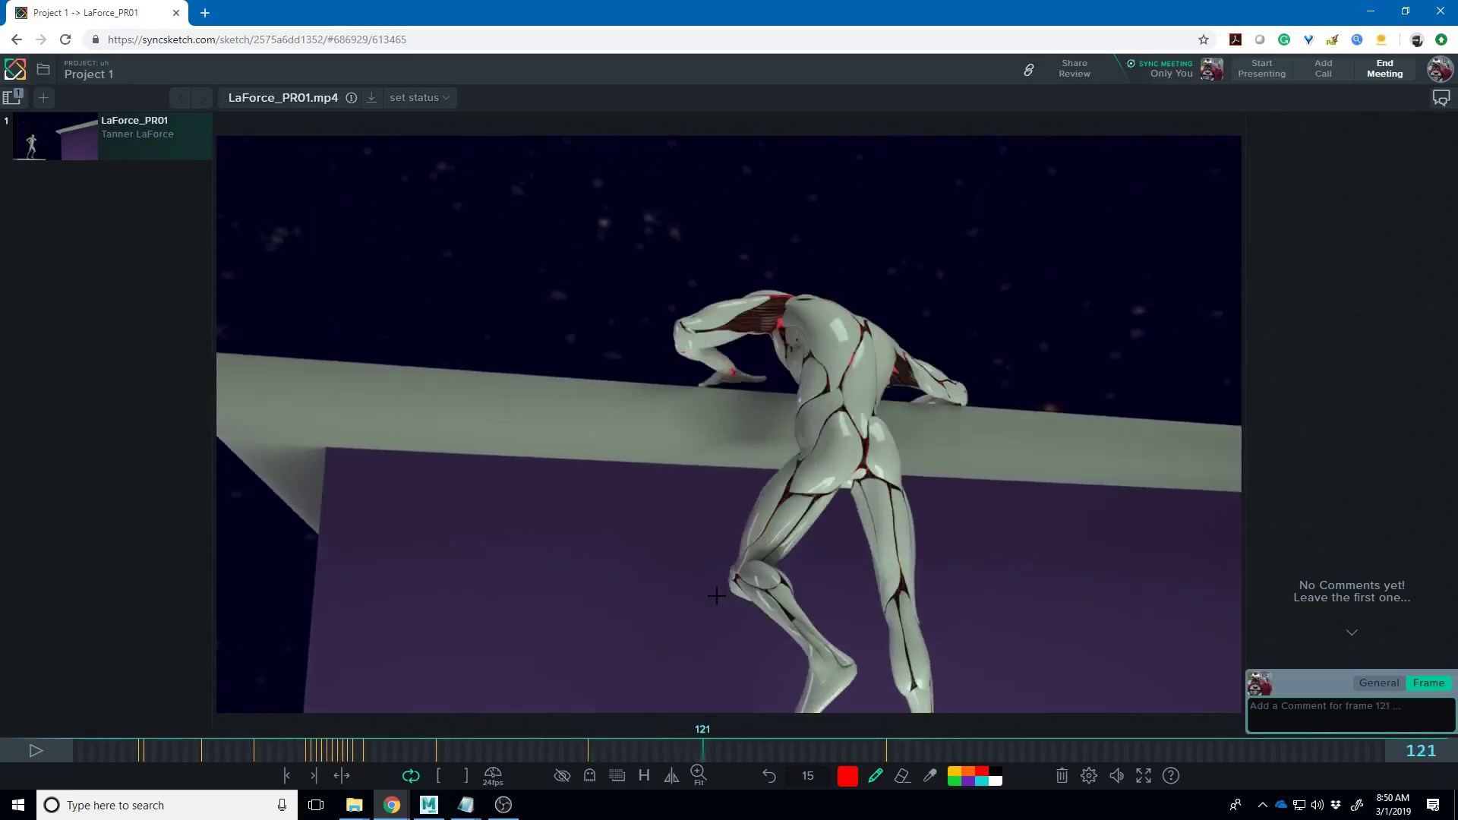
{"action": "key", "text": "Left"}
{"action": "key", "text": "Left"}
{"action": "key", "text": "Left"}
{"action": "key", "text": "Left"}
{"action": "key", "text": "Left"}
{"action": "key", "text": "Left"}
{"action": "key", "text": "Left"}
{"action": "key", "text": "Left"}
{"action": "key", "text": "Left"}
{"action": "key", "text": "Left"}
{"action": "key", "text": "Left"}
{"action": "key", "text": "Left"}
{"action": "key", "text": "Left"}
{"action": "key", "text": "Left"}
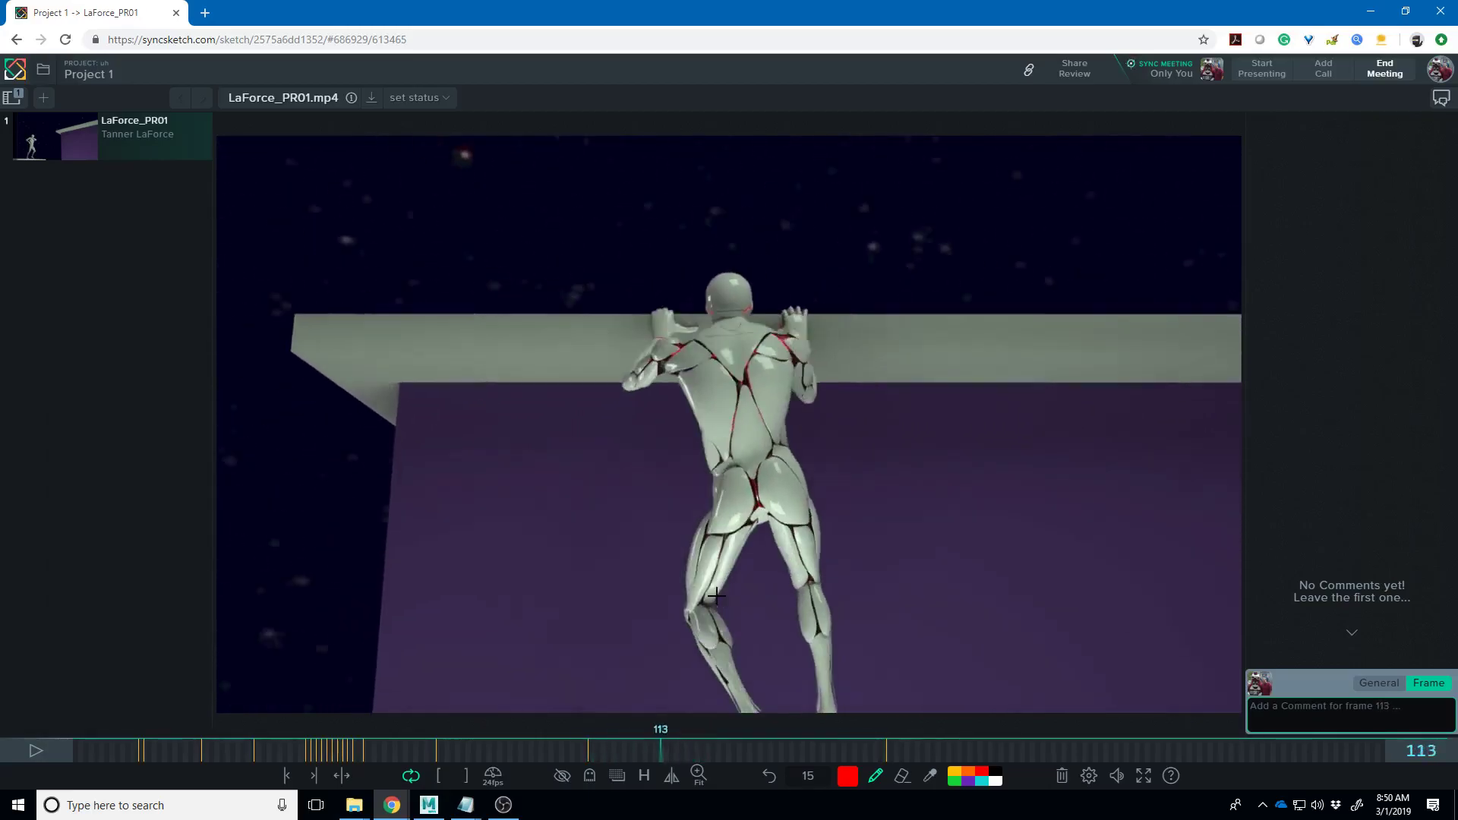
{"action": "key", "text": "Left"}
{"action": "key", "text": "Left"}
{"action": "key", "text": "Left"}
{"action": "key", "text": "Left"}
{"action": "key", "text": "Left"}
{"action": "key", "text": "Left"}
{"action": "key", "text": "Left"}
{"action": "key", "text": "Left"}
{"action": "key", "text": "Left"}
{"action": "key", "text": "Left"}
{"action": "key", "text": "Left"}
{"action": "key", "text": "Left"}
{"action": "key", "text": "Left"}
{"action": "key", "text": "Left"}
{"action": "key", "text": "Left"}
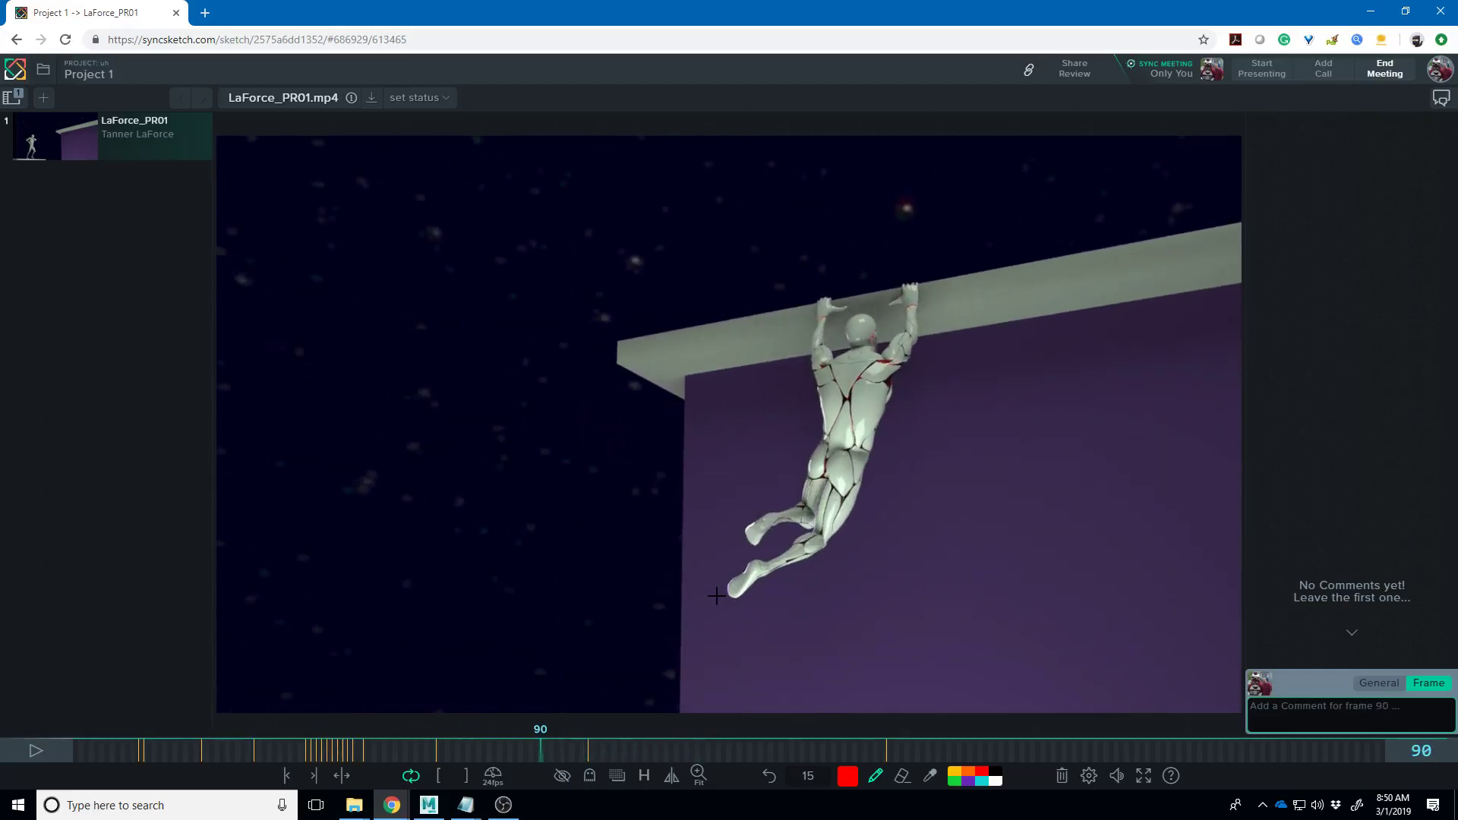
{"action": "key", "text": "Right"}
{"action": "key", "text": "Right"}
{"action": "key", "text": "Right"}
{"action": "key", "text": "Right"}
{"action": "key", "text": "Right"}
{"action": "key", "text": "Right"}
{"action": "key", "text": "Right"}
{"action": "key", "text": "Right"}
{"action": "key", "text": "Right"}
{"action": "key", "text": "Right"}
{"action": "key", "text": "Right"}
{"action": "key", "text": "Right"}
{"action": "key", "text": "Right"}
{"action": "key", "text": "Right"}
{"action": "key", "text": "Right"}
{"action": "key", "text": "Right"}
{"action": "key", "text": "Right"}
{"action": "key", "text": "Right"}
{"action": "key", "text": "Right"}
{"action": "key", "text": "Right"}
{"action": "key", "text": "Left"}
{"action": "key", "text": "Left"}
{"action": "key", "text": "Left"}
{"action": "key", "text": "Left"}
{"action": "key", "text": "Left"}
{"action": "key", "text": "Left"}
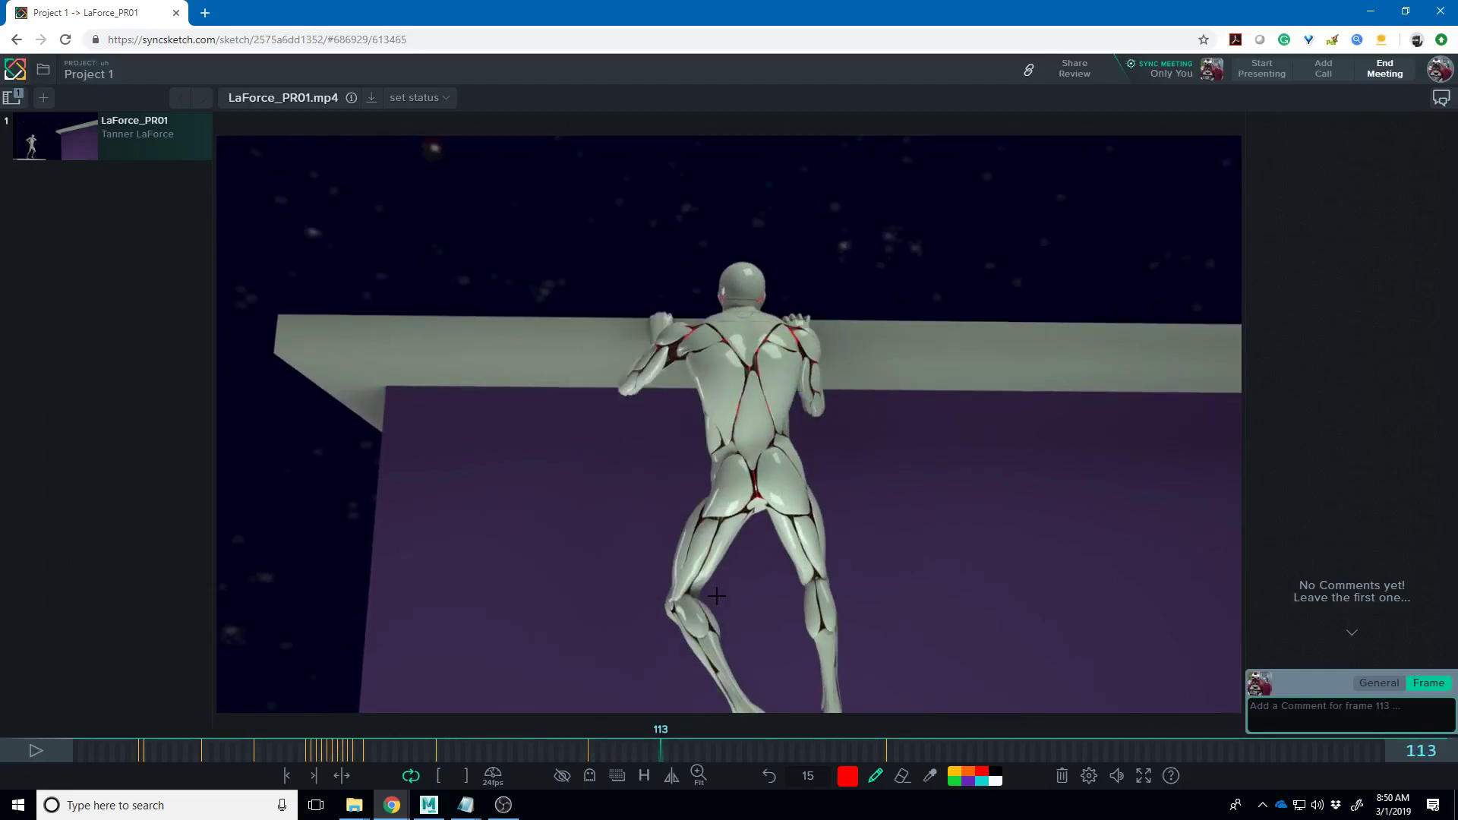
- Shuttle through frames 113–123 of the climb-over to settle on frame 116
{"action": "key", "text": "Right"}
{"action": "key", "text": "Right"}
{"action": "key", "text": "Right"}
{"action": "key", "text": "Right"}
{"action": "key", "text": "Right"}
{"action": "key", "text": "Right"}
{"action": "key", "text": "Right"}
{"action": "key", "text": "Right"}
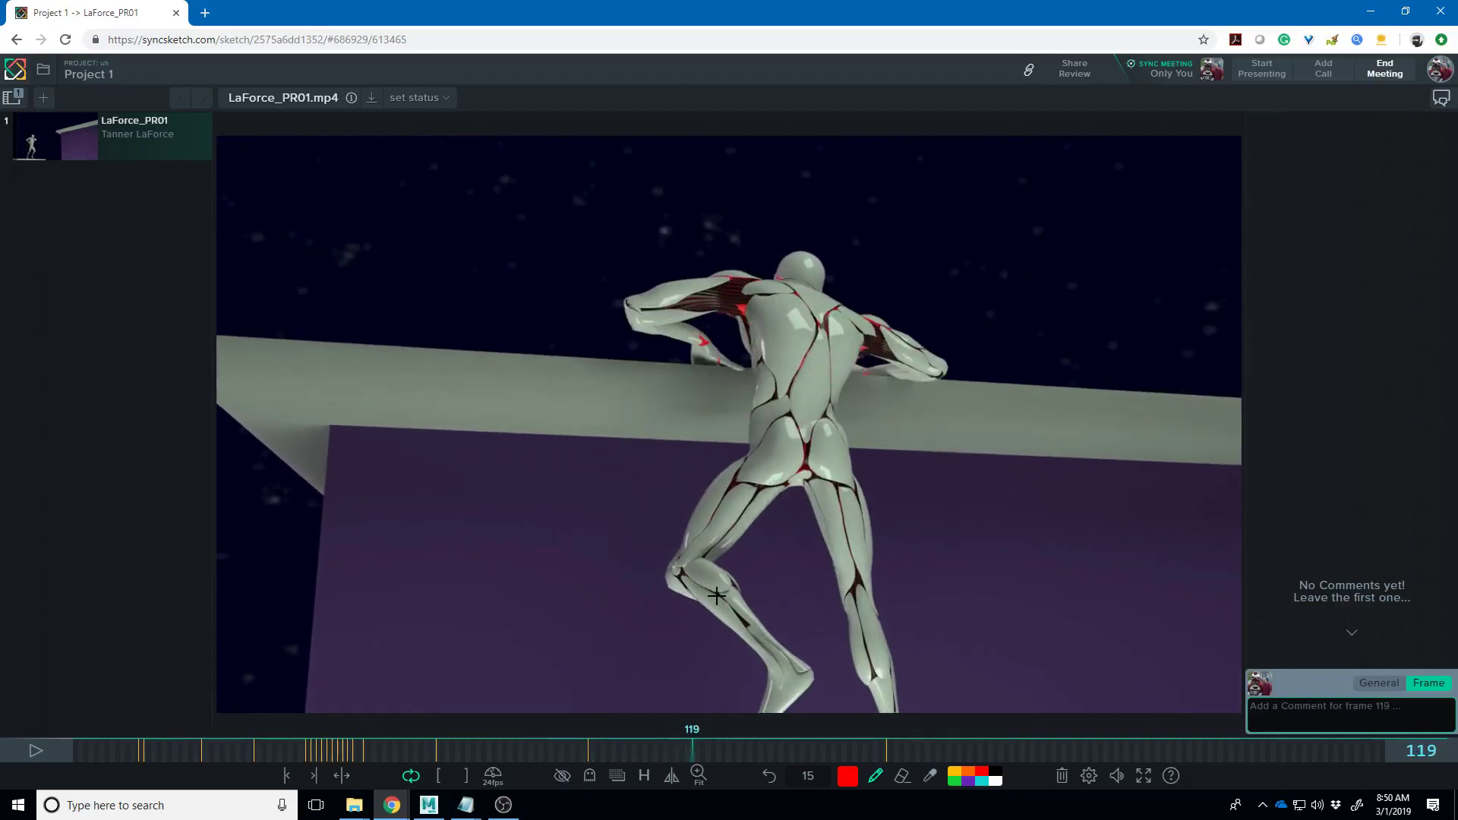
{"action": "key", "text": "Right"}
{"action": "key", "text": "Right"}
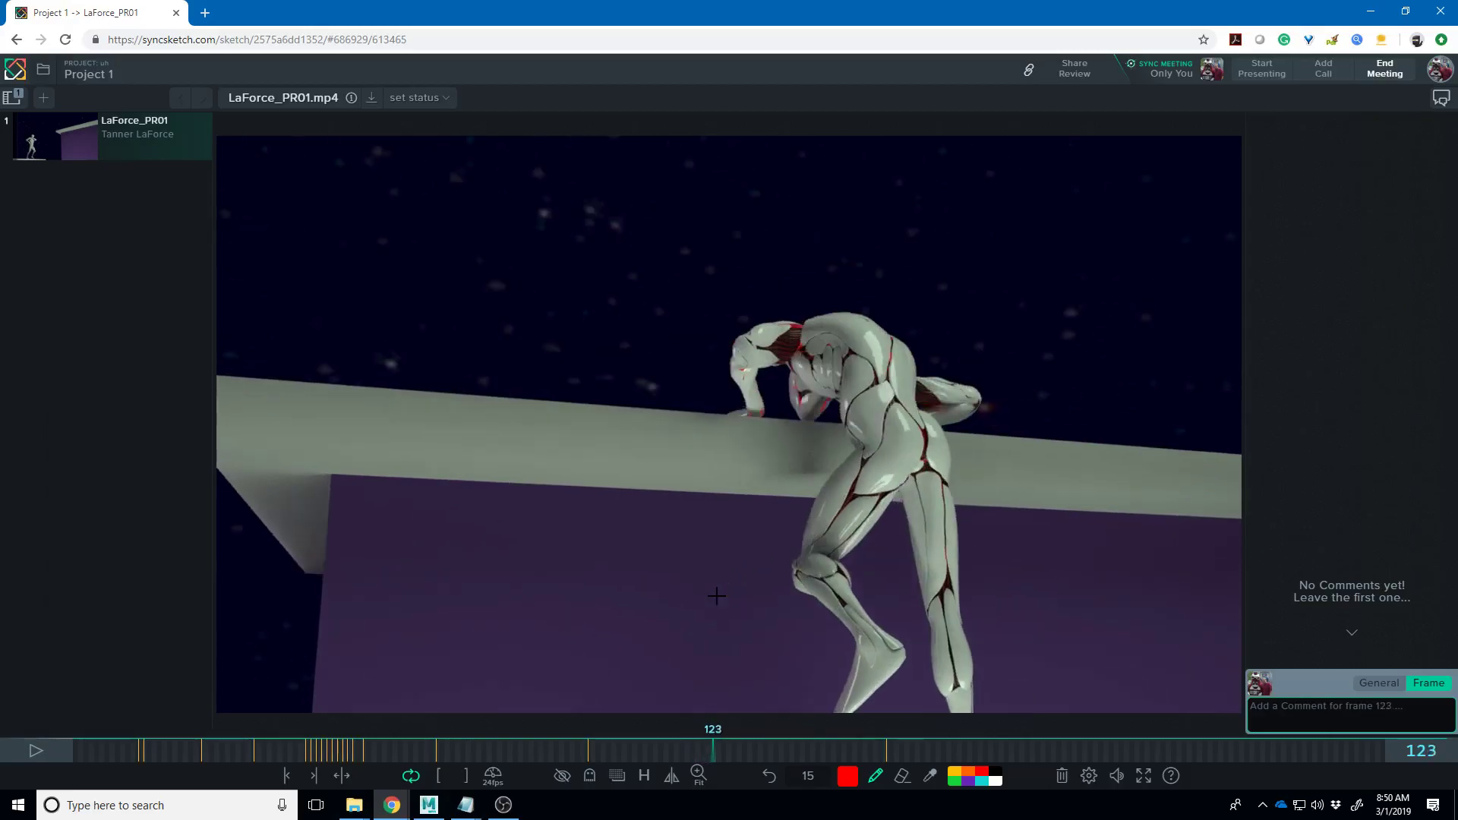
{"action": "key", "text": "Left"}
{"action": "key", "text": "Left"}
{"action": "key", "text": "Left"}
{"action": "key", "text": "Left"}
{"action": "key", "text": "Left"}
{"action": "key", "text": "Left"}
{"action": "key", "text": "Left"}
{"action": "key", "text": "Left"}
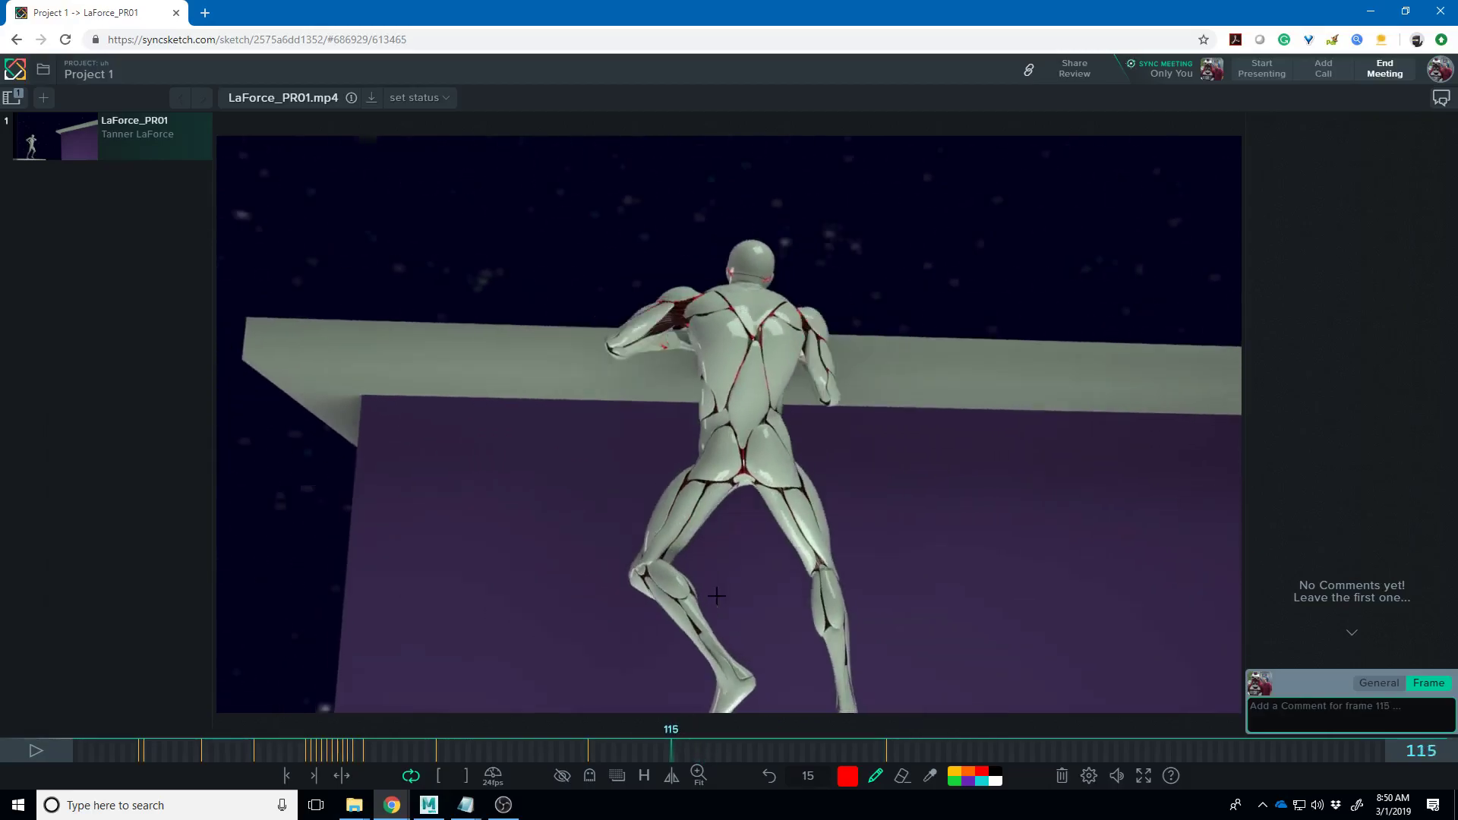
{"action": "key", "text": "Left"}
{"action": "key", "text": "Right"}
{"action": "key", "text": "Right"}
{"action": "key", "text": "Right"}
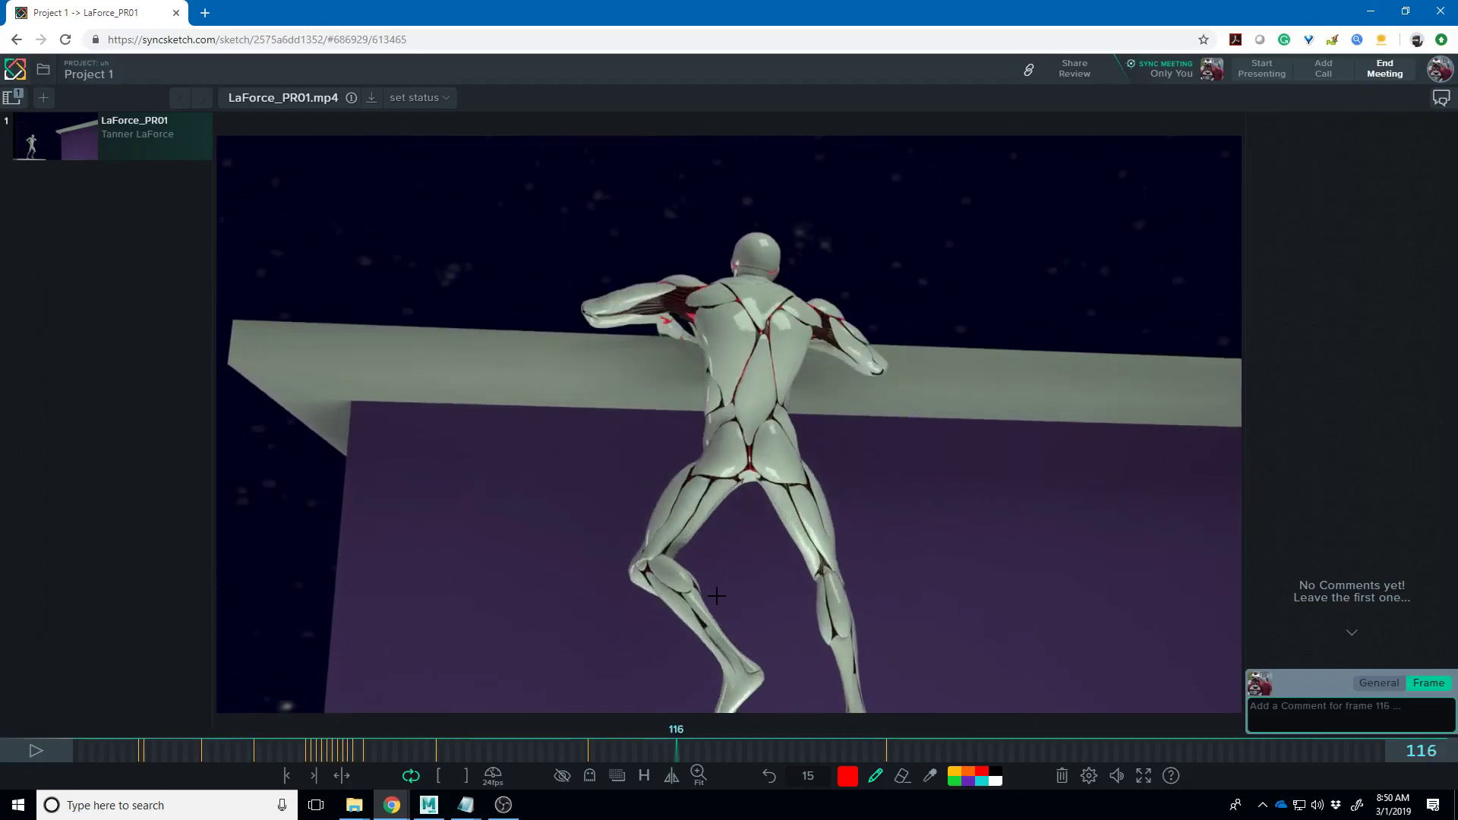
{"action": "key", "text": "Left"}
{"action": "key", "text": "Left"}
{"action": "key", "text": "Left"}
{"action": "key", "text": "Left"}
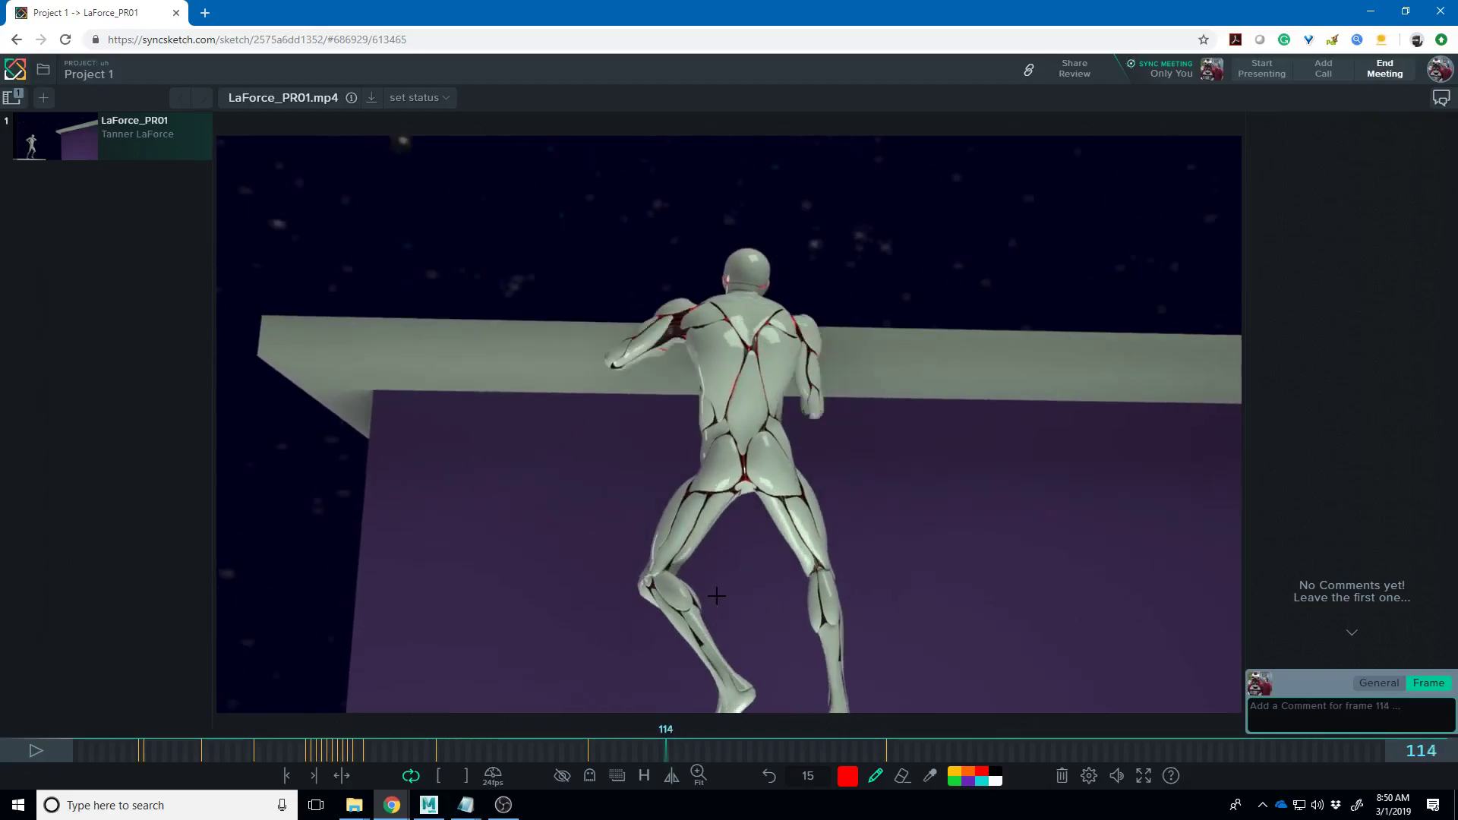
{"action": "key", "text": "Right"}
{"action": "key", "text": "Right"}
{"action": "key", "text": "Right"}
{"action": "key", "text": "Right"}
{"action": "key", "text": "Left"}
{"action": "key", "text": "Left"}
{"action": "key", "text": "Left"}
{"action": "key", "text": "Left"}
{"action": "key", "text": "Left"}
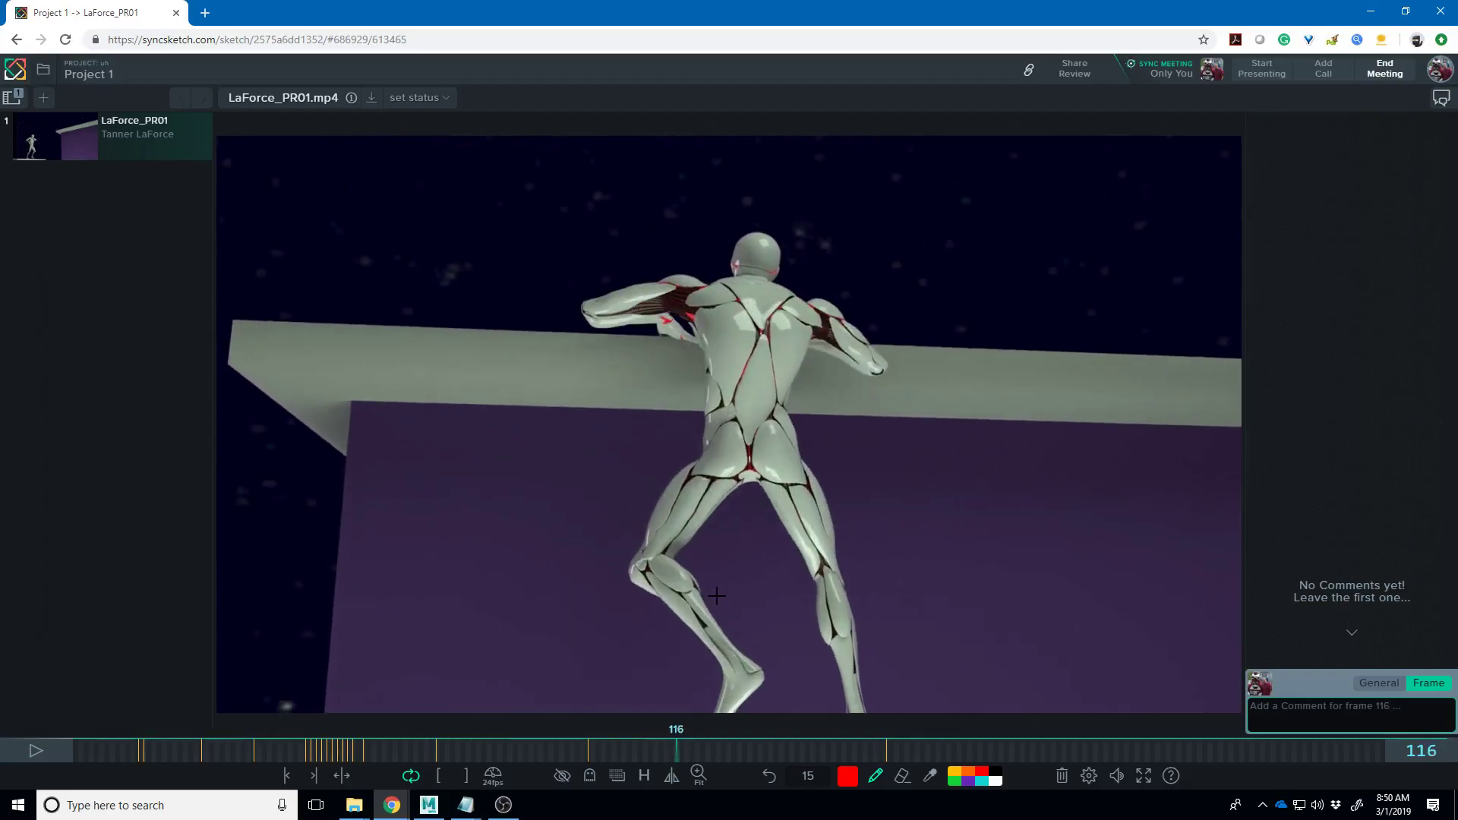
{"action": "key", "text": "Right"}
{"action": "key", "text": "Right"}
{"action": "key", "text": "Right"}
{"action": "key", "text": "Right"}
- Trace red strokes over the left shoulder and right back on frame 116, then advance to frame 123
{"action": "mouse_move", "coordinate": [689, 292]}
{"action": "left_mouse_down"}
{"action": "mouse_move", "coordinate": [682, 384]}
{"action": "mouse_move", "coordinate": [706, 384]}
{"action": "mouse_move", "coordinate": [708, 330]}
{"action": "left_mouse_up"}
{"action": "mouse_move", "coordinate": [829, 337]}
{"action": "left_mouse_down"}
{"action": "mouse_move", "coordinate": [801, 406]}
{"action": "mouse_move", "coordinate": [796, 349]}
{"action": "left_mouse_up"}
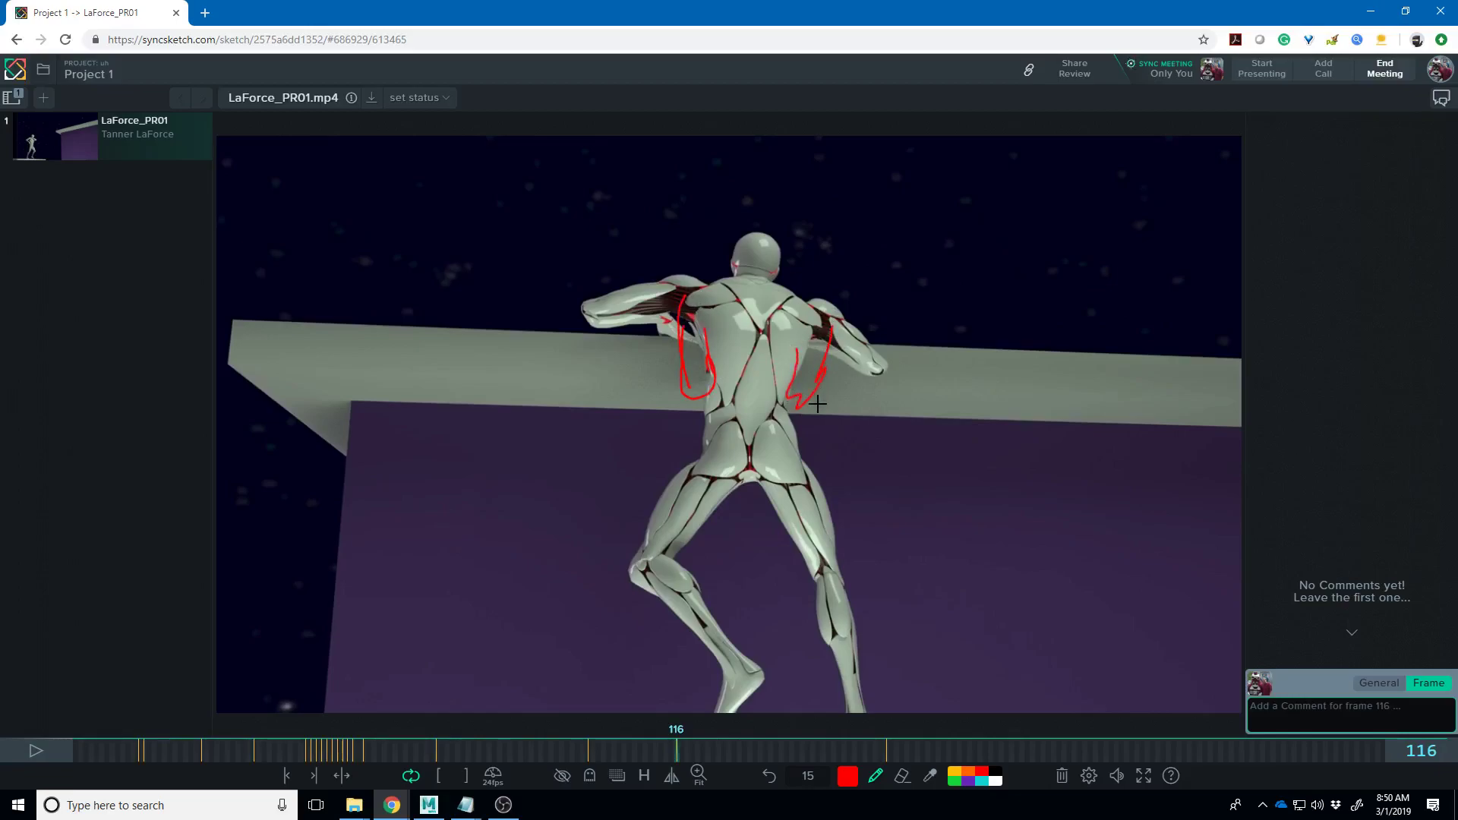
{"action": "key", "text": "Right"}
{"action": "key", "text": "Right"}
{"action": "key", "text": "Right"}
{"action": "key", "text": "Right"}
{"action": "key", "text": "Right"}
{"action": "key", "text": "Right"}
{"action": "key", "text": "Right"}
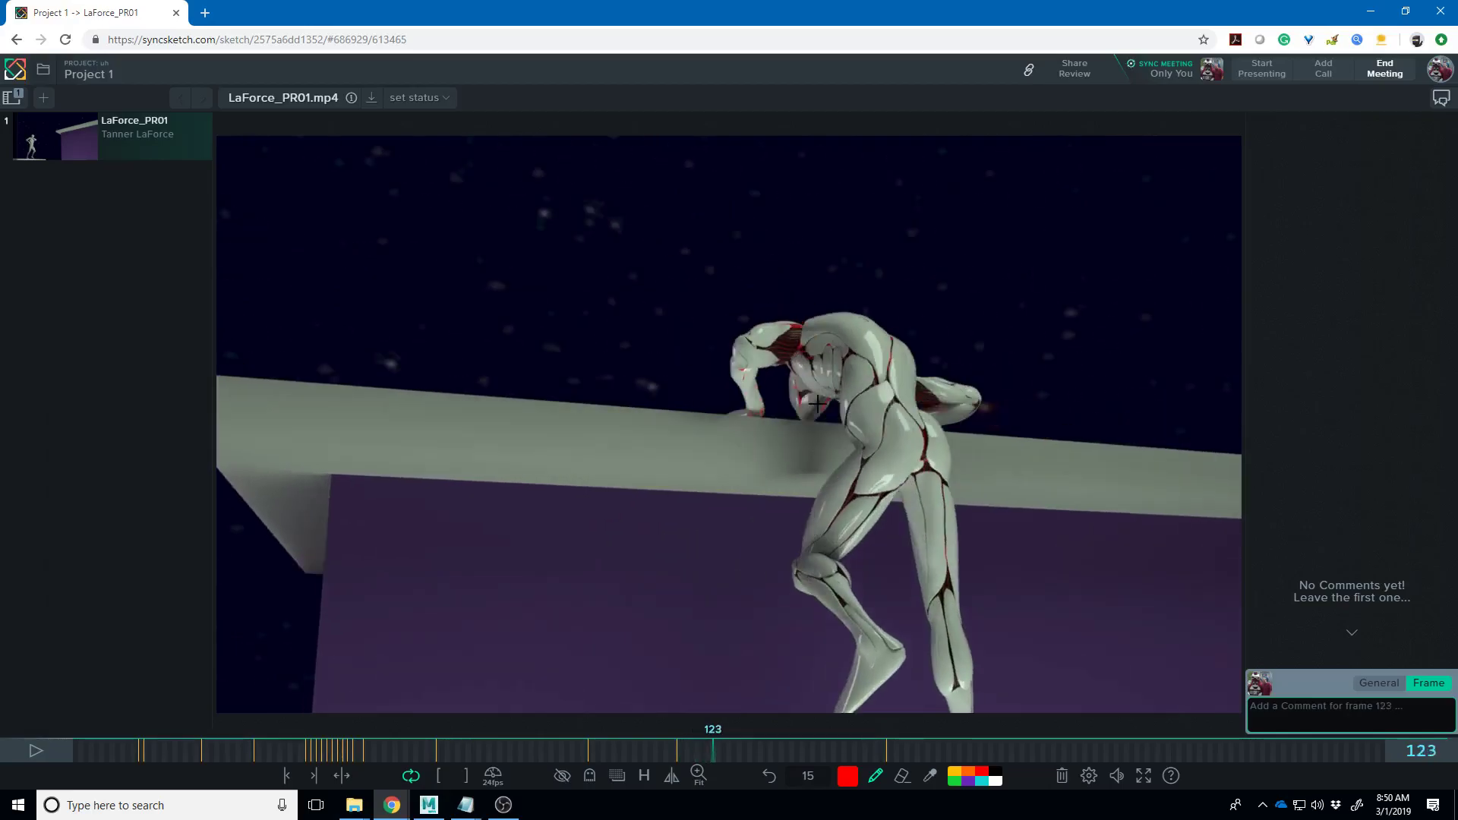
- On frame 143, draw a red line along the trailing leg and a looping arc above the thigh
{"action": "key", "text": "Right"}
{"action": "key", "text": "Right"}
{"action": "key", "text": "Right"}
{"action": "key", "text": "Right"}
{"action": "key", "text": "Right"}
{"action": "key", "text": "Right"}
{"action": "key", "text": "Right"}
{"action": "key", "text": "Right"}
{"action": "key", "text": "Right"}
{"action": "key", "text": "Right"}
{"action": "key", "text": "Right"}
{"action": "key", "text": "Right"}
{"action": "key", "text": "Right"}
{"action": "key", "text": "Right"}
{"action": "key", "text": "Right"}
{"action": "key", "text": "Right"}
{"action": "key", "text": "Right"}
{"action": "key", "text": "Right"}
{"action": "key", "text": "Right"}
{"action": "key", "text": "Right"}
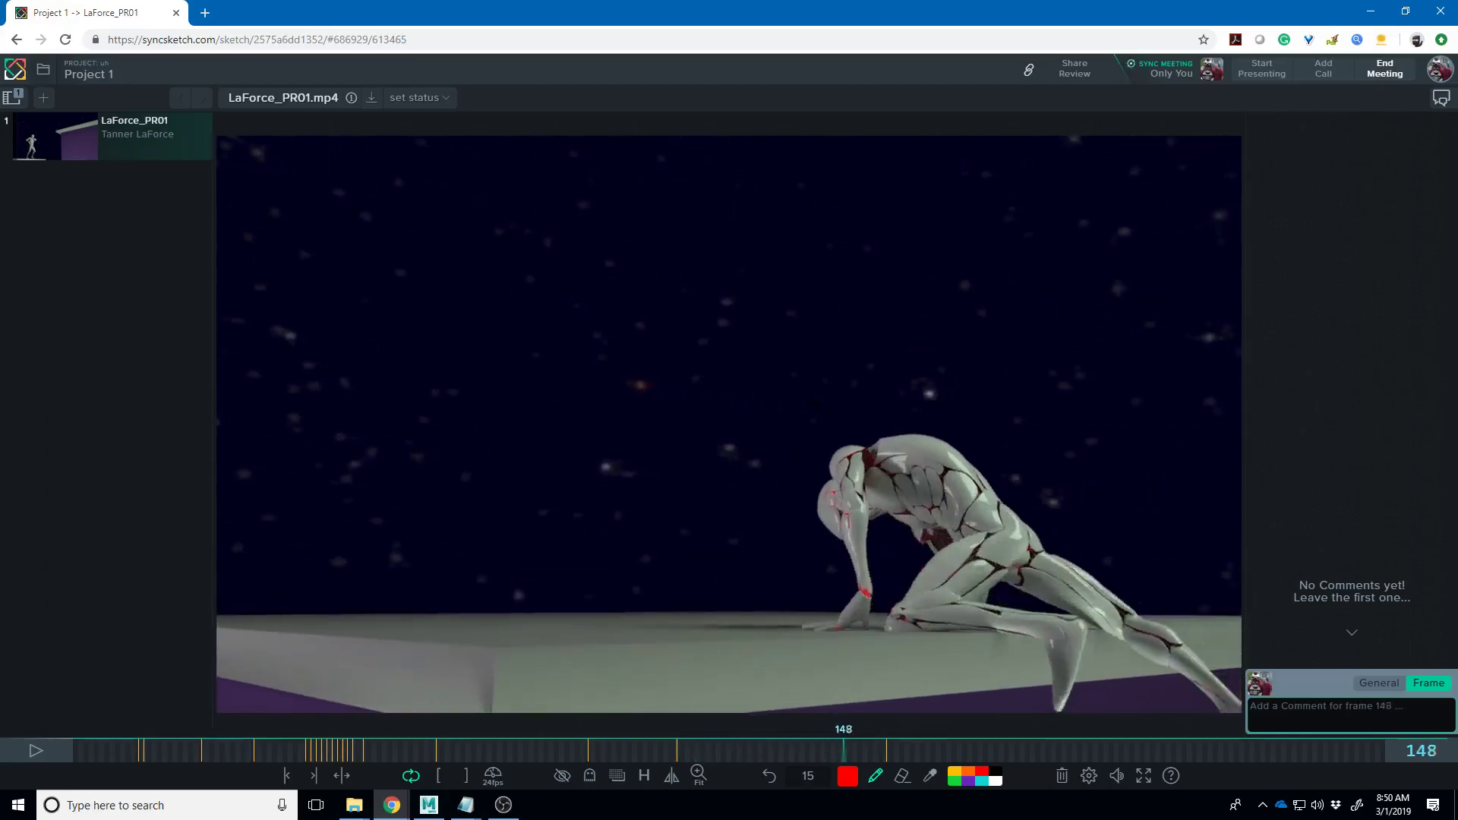
{"action": "key", "text": "Left"}
{"action": "key", "text": "Left"}
{"action": "key", "text": "Left"}
{"action": "key", "text": "Left"}
{"action": "key", "text": "Left"}
{"action": "key", "text": "Left"}
{"action": "key", "text": "Left"}
{"action": "key", "text": "Left"}
{"action": "key", "text": "Left"}
{"action": "key", "text": "Left"}
{"action": "key", "text": "Left"}
{"action": "key", "text": "Left"}
{"action": "key", "text": "Left"}
{"action": "key", "text": "Left"}
{"action": "key", "text": "Left"}
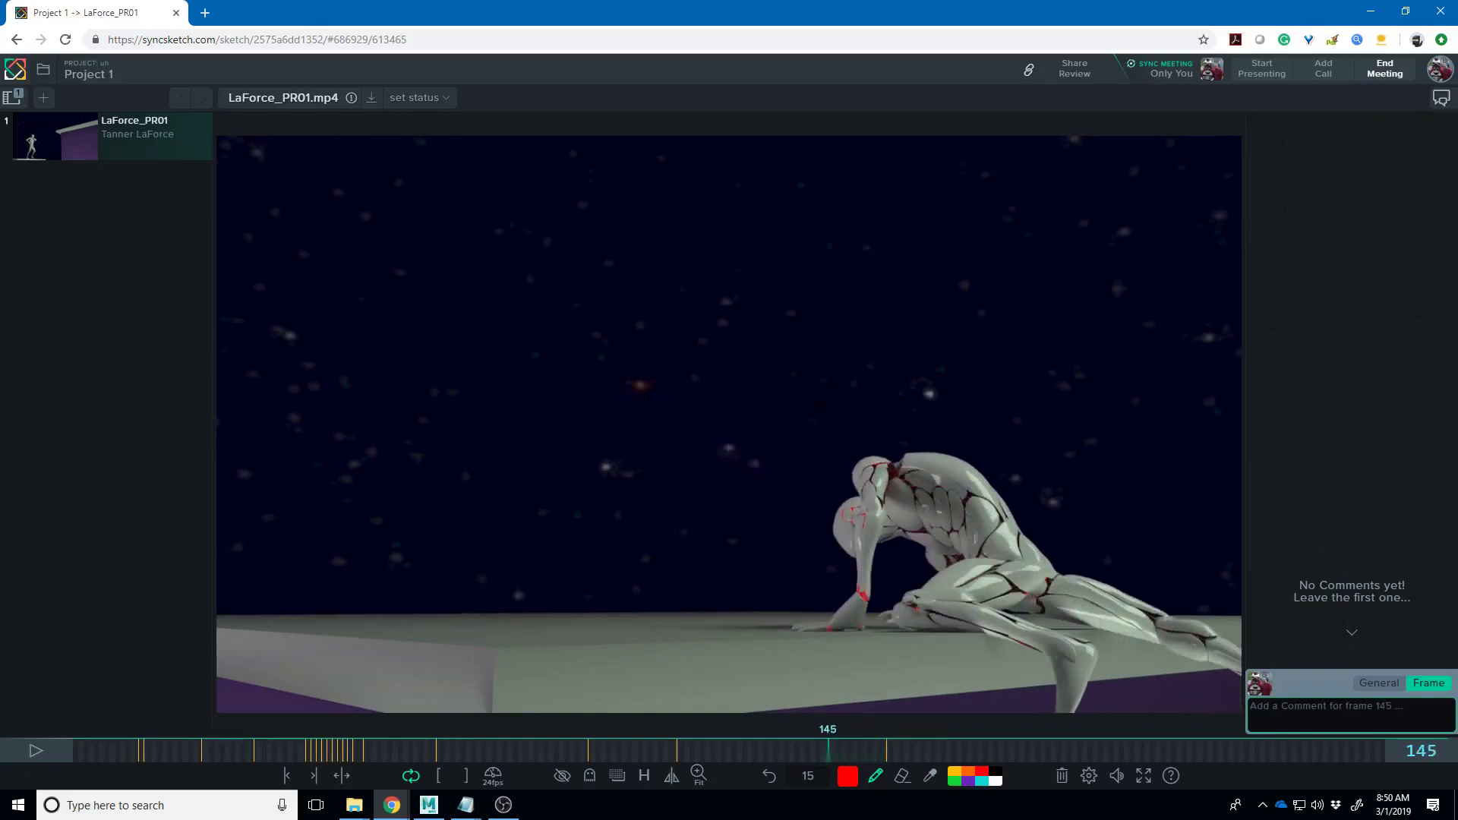
{"action": "key", "text": "Right"}
{"action": "key", "text": "Right"}
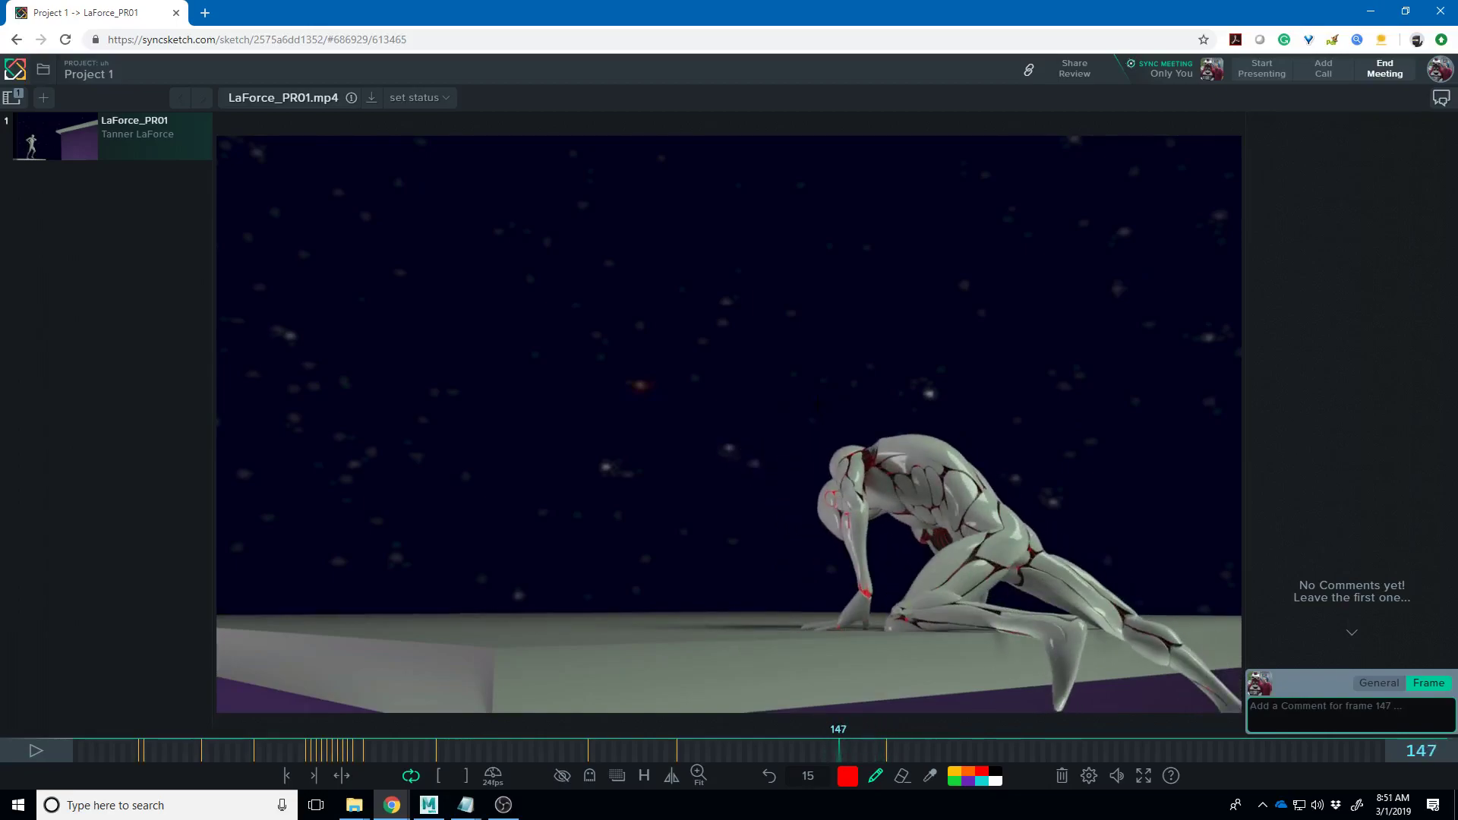
{"action": "key", "text": "Left"}
{"action": "key", "text": "Left"}
{"action": "key", "text": "Left"}
{"action": "key", "text": "Left"}
{"action": "key", "text": "Left"}
{"action": "key", "text": "Left"}
{"action": "key", "text": "Left"}
{"action": "key", "text": "Left"}
{"action": "key", "text": "Right"}
{"action": "key", "text": "Right"}
{"action": "key", "text": "Right"}
{"action": "key", "text": "Right"}
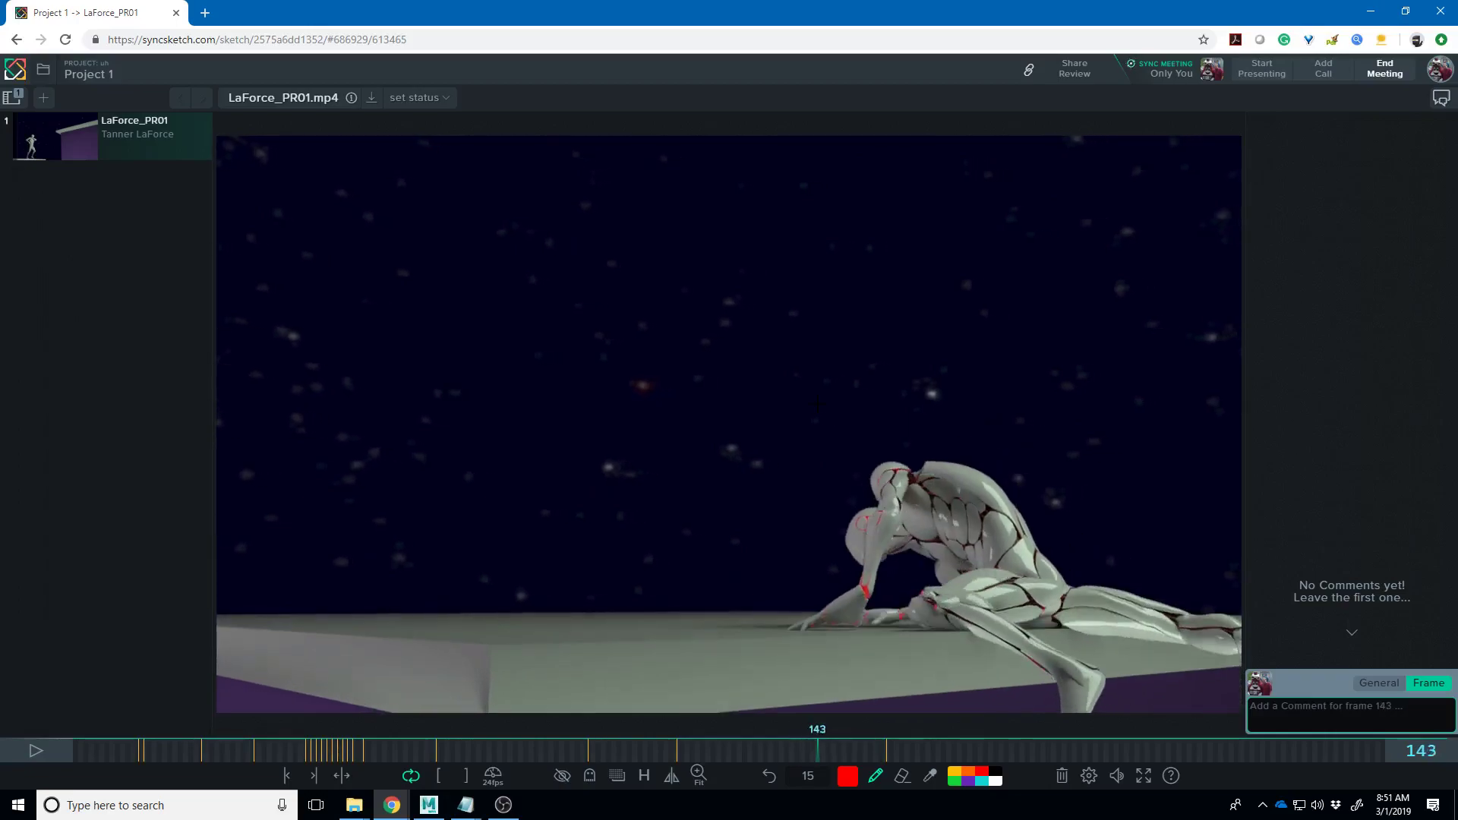
{"action": "left_click_drag", "start_coordinate": [1061, 600], "coordinate": [1217, 636]}
{"action": "mouse_move", "coordinate": [1057, 589]}
{"action": "left_mouse_down"}
{"action": "mouse_move", "coordinate": [1161, 583]}
{"action": "mouse_move", "coordinate": [1108, 569]}
{"action": "left_mouse_up"}
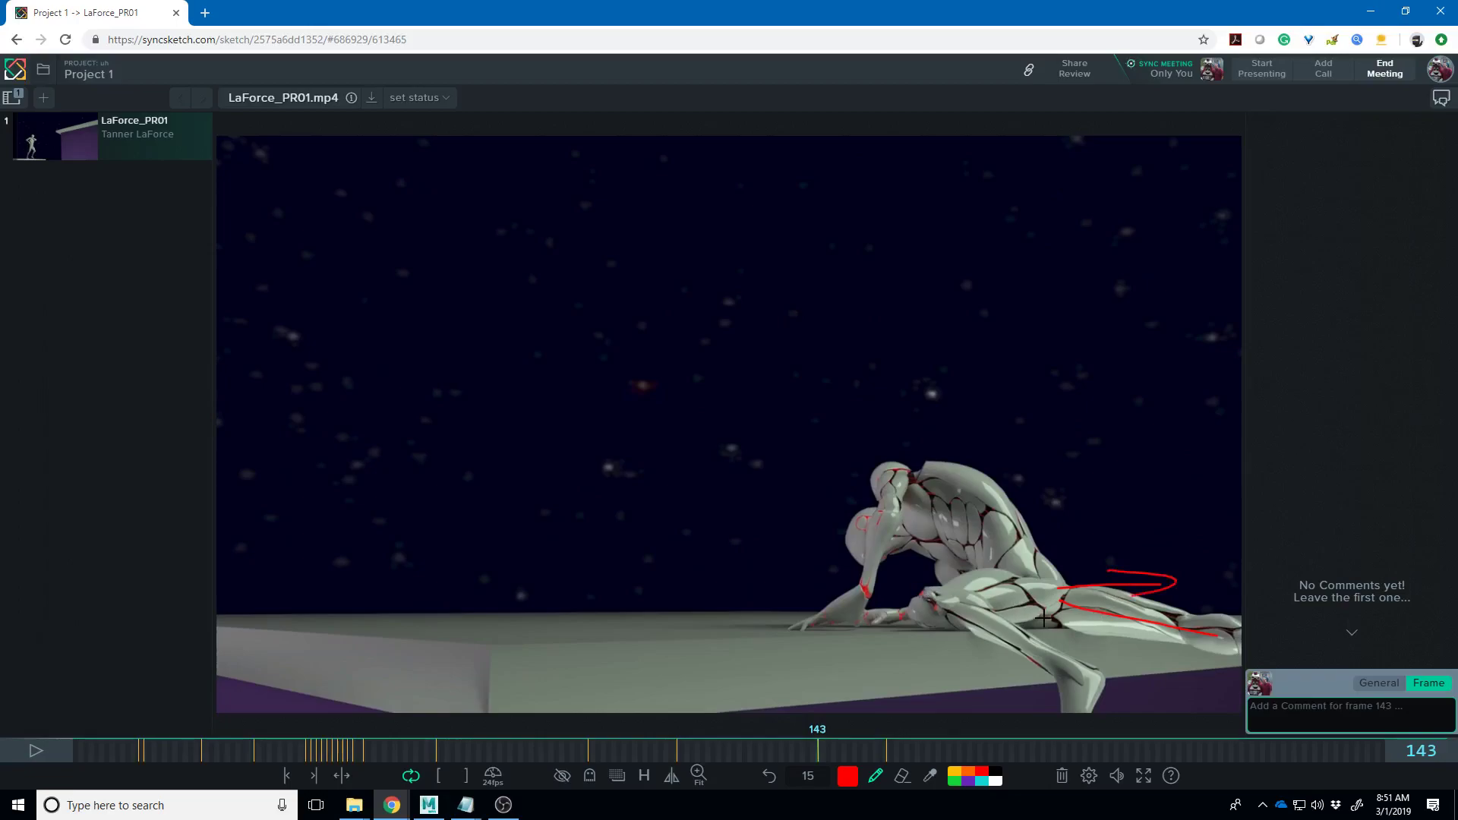
- On frame 148, draw a red floor line and two vertical balance lines from the hand and rear contact
{"action": "key", "text": "Right"}
{"action": "key", "text": "Right"}
{"action": "key", "text": "Right"}
{"action": "key", "text": "Right"}
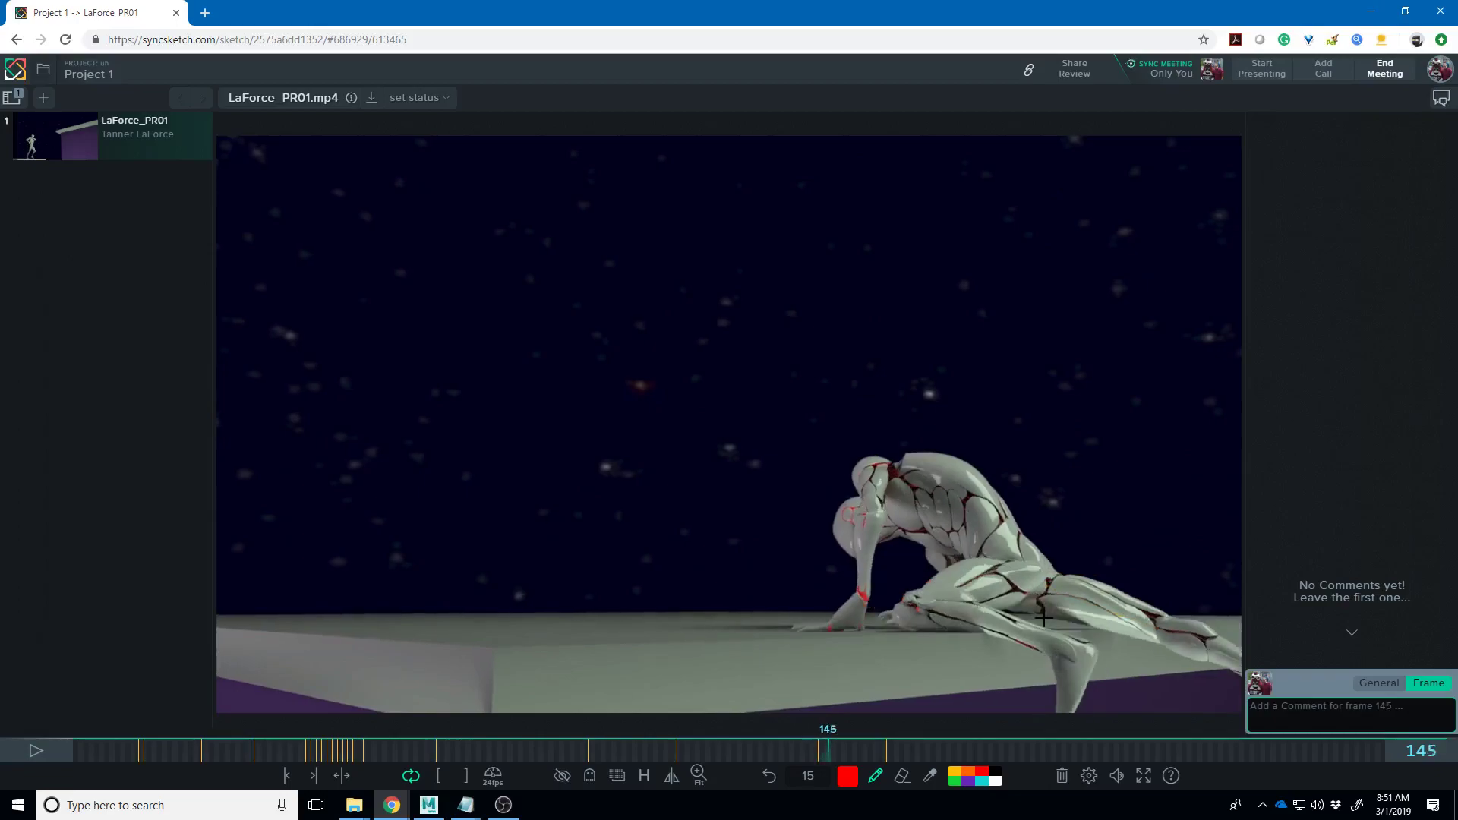
{"action": "key", "text": "Right"}
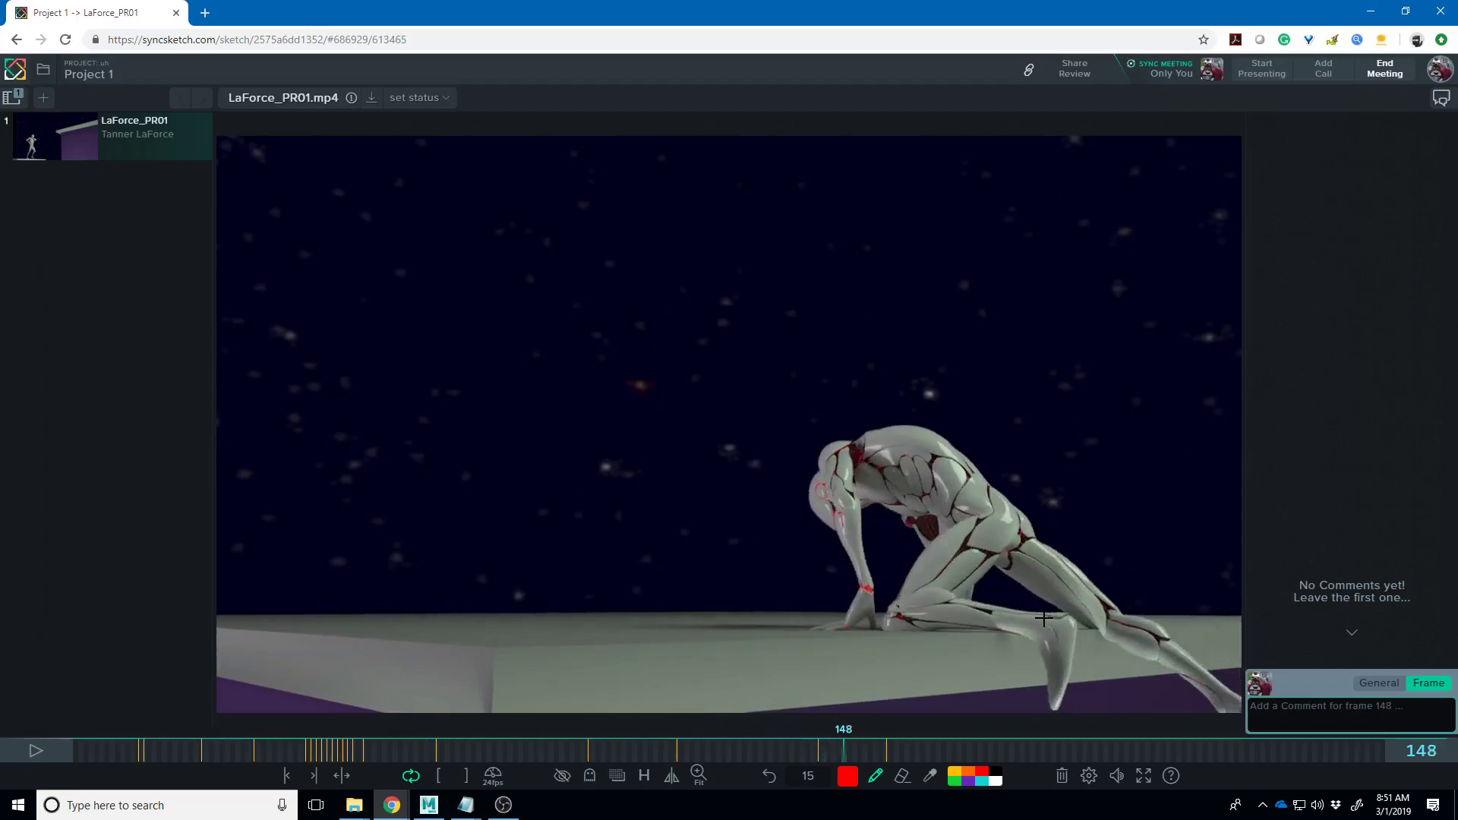
{"action": "left_click_drag", "start_coordinate": [810, 634], "coordinate": [988, 630]}
{"action": "left_click_drag", "start_coordinate": [818, 638], "coordinate": [808, 393]}
{"action": "left_click_drag", "start_coordinate": [1003, 635], "coordinate": [1017, 327]}
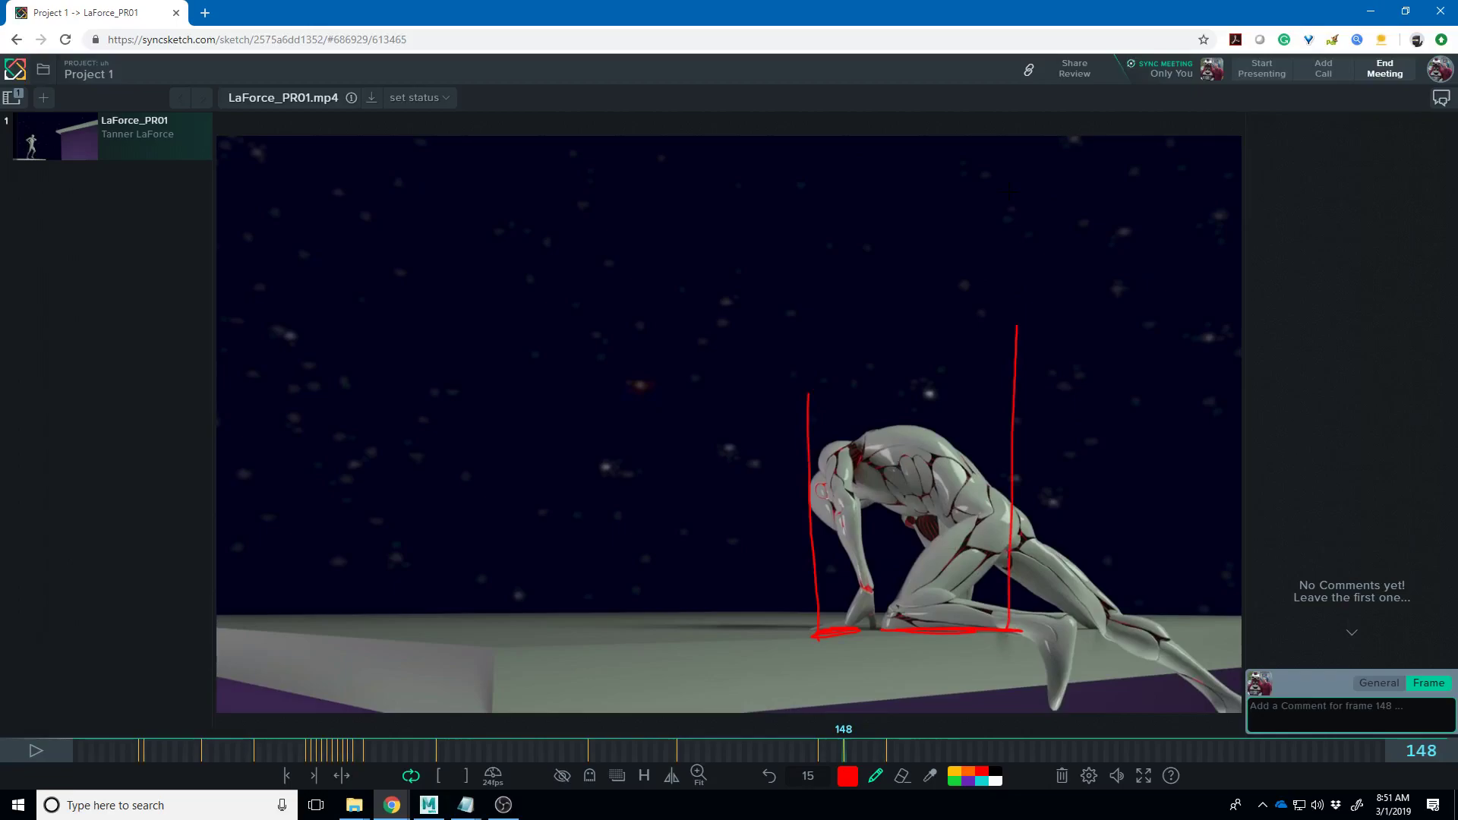
{"action": "key", "text": "Right"}
{"action": "key", "text": "Right"}
{"action": "key", "text": "Right"}
{"action": "key", "text": "Right"}
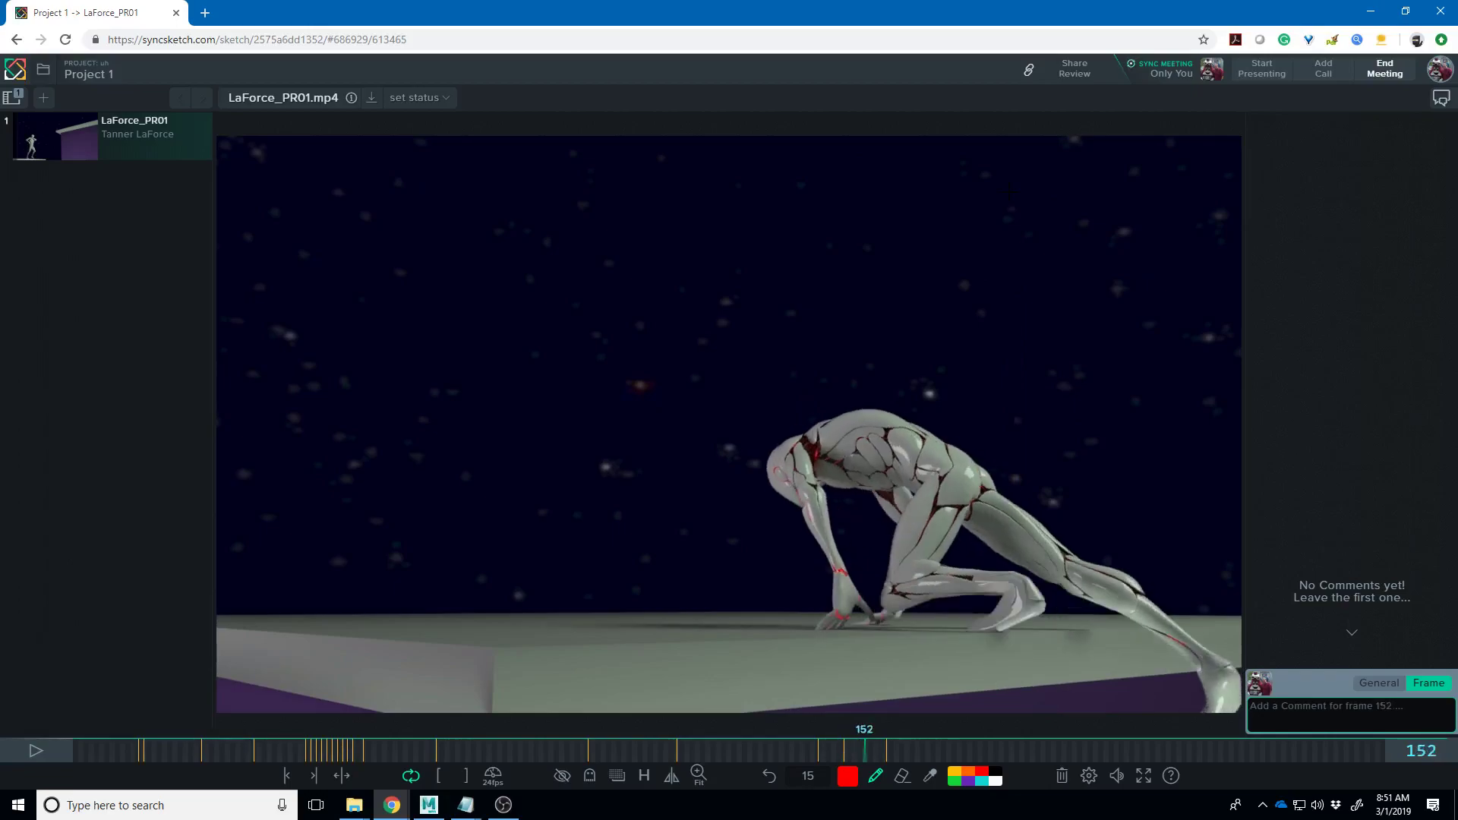
- On frame 153, add small red contact marks under the heel, left hand and right-hand fingertips
{"action": "key", "text": "Right"}
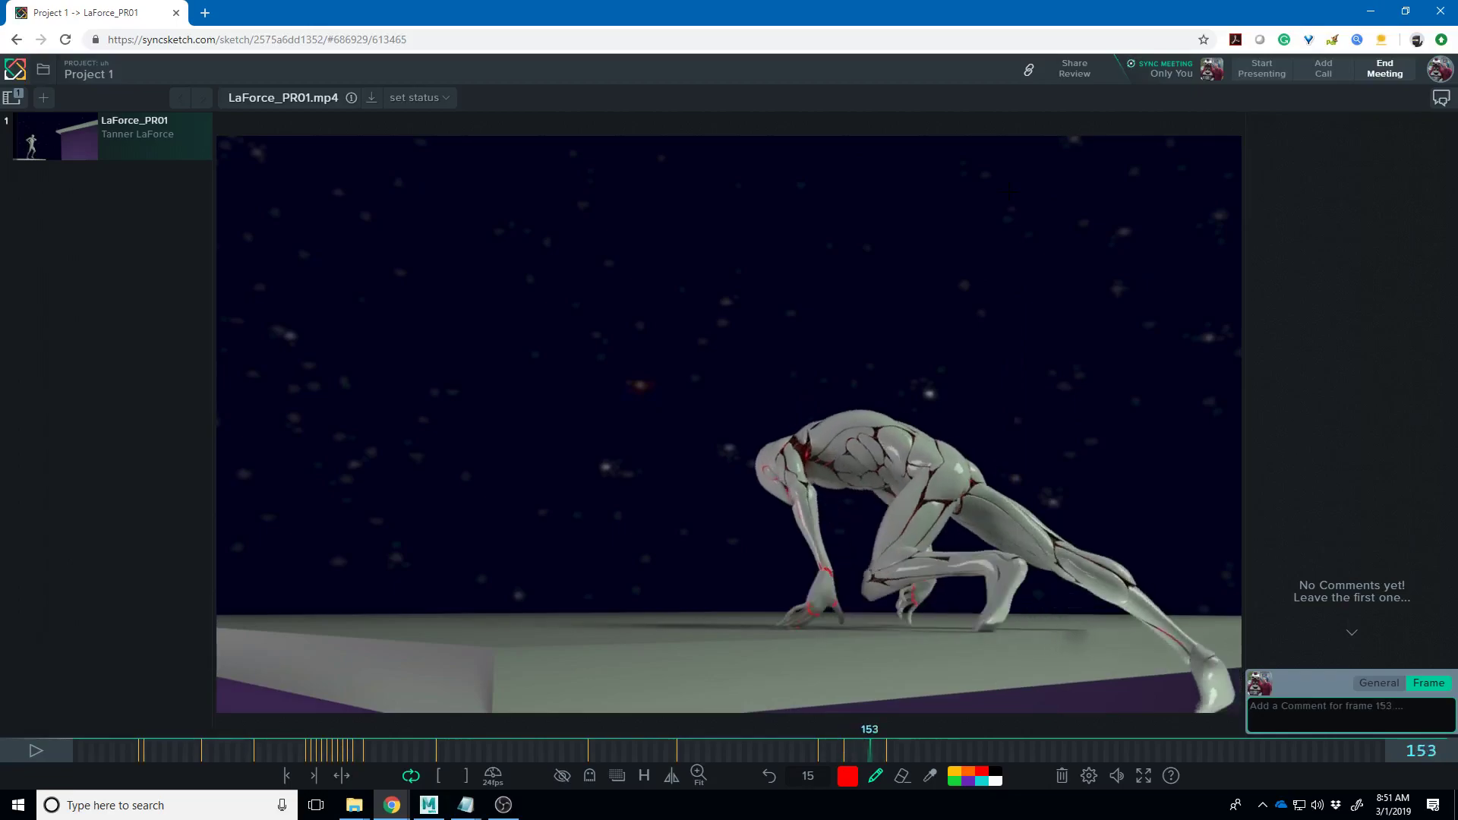
{"action": "left_click_drag", "start_coordinate": [974, 630], "coordinate": [1002, 628]}
{"action": "left_click_drag", "start_coordinate": [803, 629], "coordinate": [791, 630]}
{"action": "left_click_drag", "start_coordinate": [908, 620], "coordinate": [911, 624]}
- Scrub back and forth around frame 156, then settle on frame 160
{"action": "key", "text": "Right"}
{"action": "key", "text": "Right"}
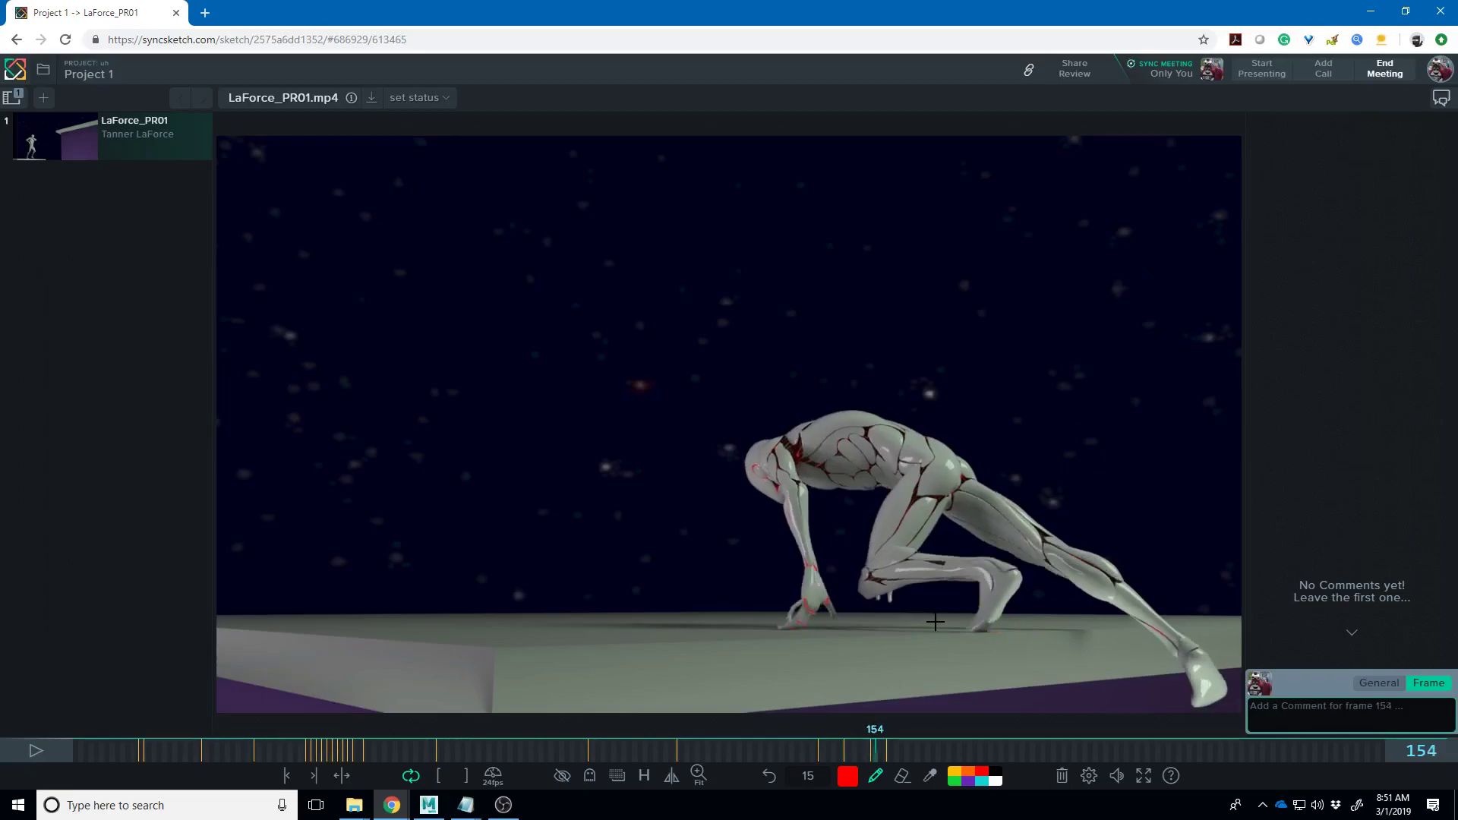
{"action": "key", "text": "Right"}
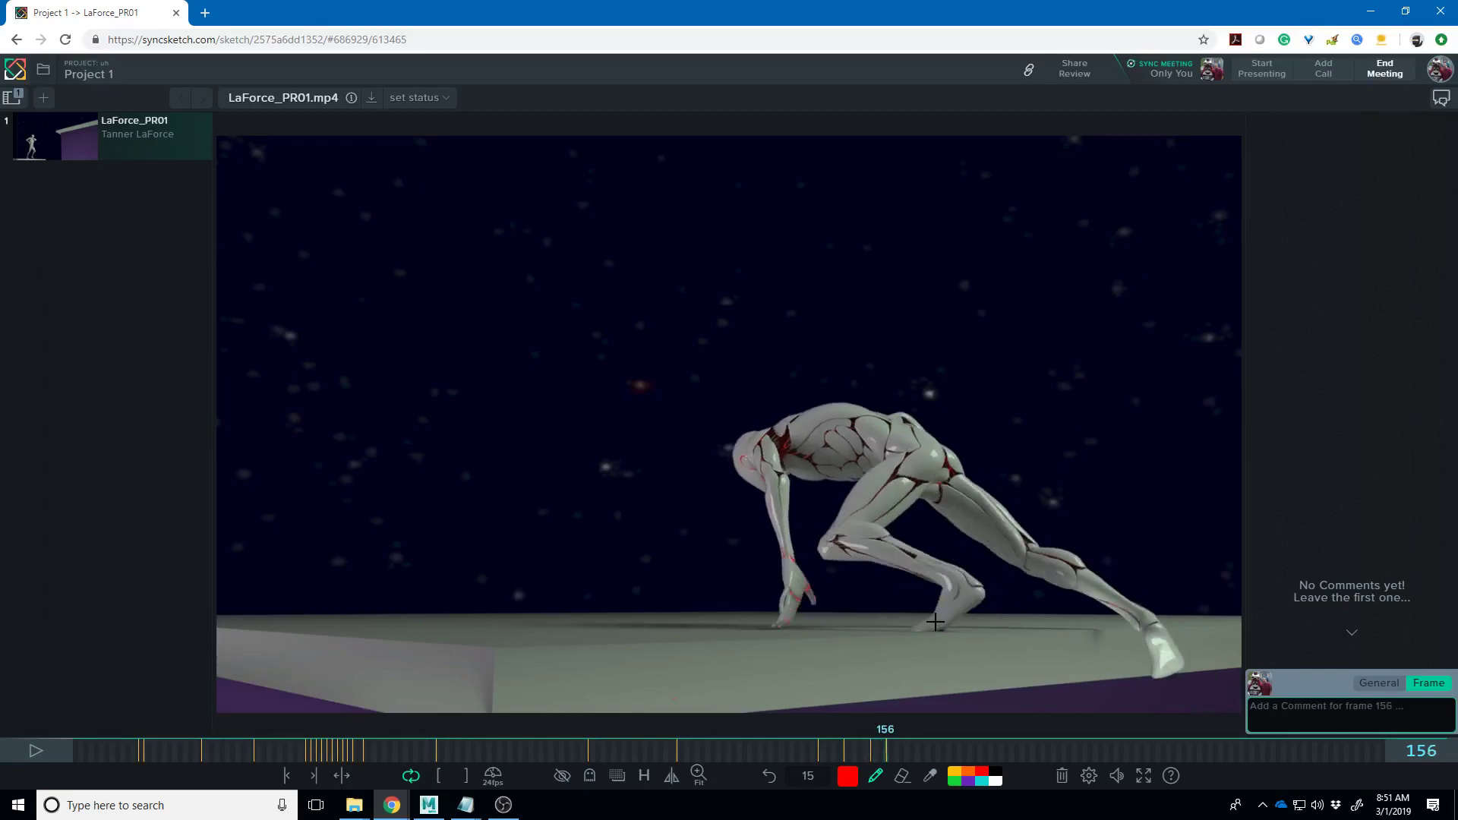
{"action": "key", "text": "Left"}
{"action": "key", "text": "Left"}
{"action": "key", "text": "Left"}
{"action": "key", "text": "Right"}
{"action": "key", "text": "Right"}
{"action": "key", "text": "Right"}
{"action": "key", "text": "Right"}
{"action": "key", "text": "Right"}
{"action": "key", "text": "Left"}
{"action": "key", "text": "Right"}
{"action": "key", "text": "Right"}
{"action": "key", "text": "Right"}
{"action": "key", "text": "Left"}
{"action": "key", "text": "Right"}
- On frame 160, draw two red vertical balance lines at the foot and circle the head and chest
{"action": "mouse_move", "coordinate": [892, 632]}
{"action": "left_mouse_down"}
{"action": "mouse_move", "coordinate": [915, 632]}
{"action": "mouse_move", "coordinate": [896, 634]}
{"action": "mouse_move", "coordinate": [897, 358]}
{"action": "left_mouse_up"}
{"action": "left_click_drag", "start_coordinate": [925, 305], "coordinate": [910, 624]}
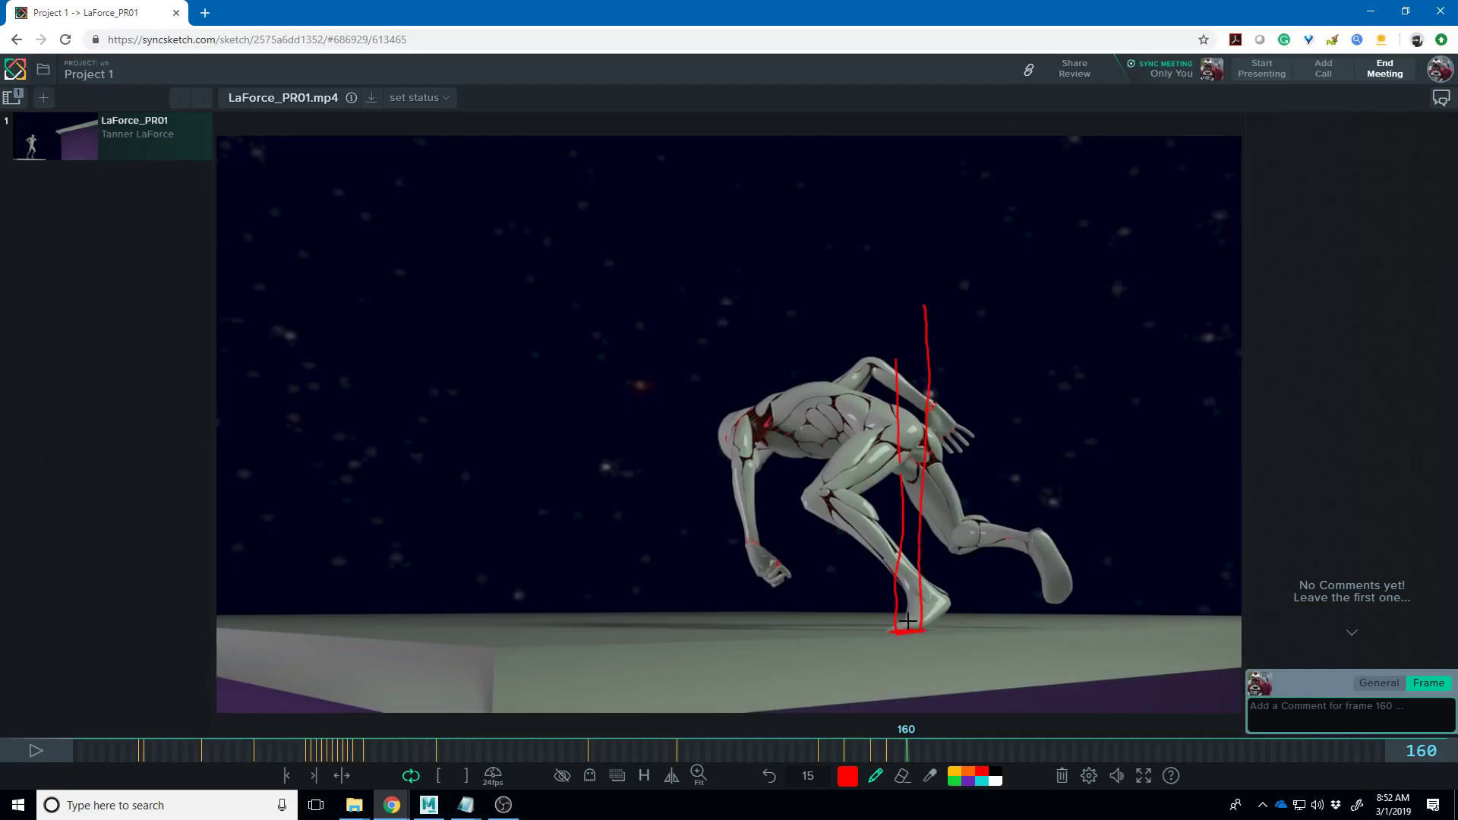
{"action": "mouse_move", "coordinate": [770, 370]}
{"action": "left_mouse_down"}
{"action": "mouse_move", "coordinate": [695, 416]}
{"action": "mouse_move", "coordinate": [621, 619]}
{"action": "left_mouse_up"}
{"action": "mouse_move", "coordinate": [649, 512]}
{"action": "left_mouse_down"}
{"action": "mouse_move", "coordinate": [622, 617]}
{"action": "mouse_move", "coordinate": [676, 562]}
{"action": "left_mouse_up"}
{"action": "key", "text": "Right"}
{"action": "key", "text": "Right"}
{"action": "key", "text": "Right"}
{"action": "key", "text": "Right"}
{"action": "key", "text": "Right"}
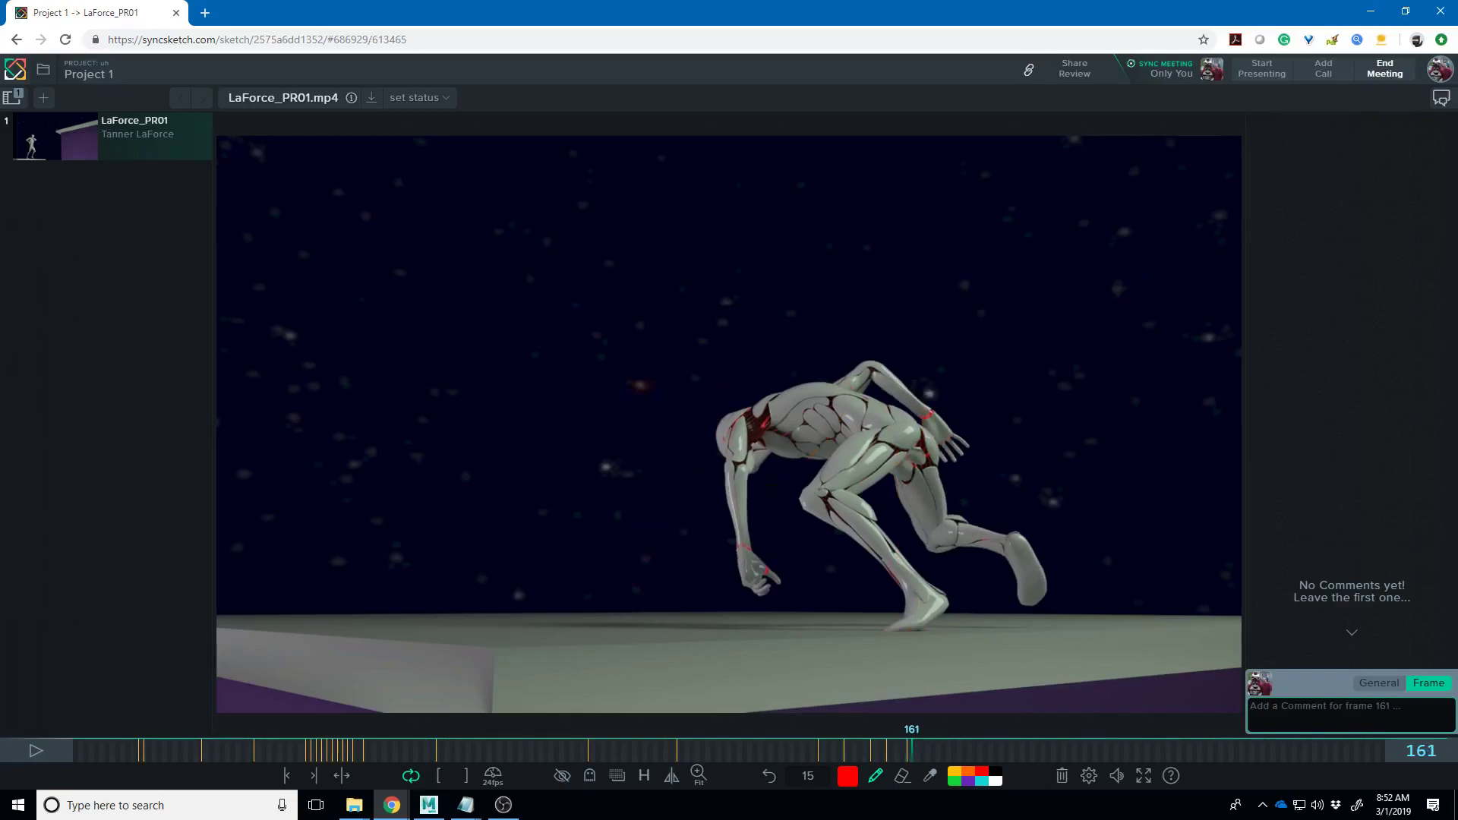
{"action": "key", "text": "Right"}
{"action": "key", "text": "Right"}
{"action": "key", "text": "Right"}
{"action": "key", "text": "Right"}
{"action": "key", "text": "Right"}
{"action": "key", "text": "Right"}
{"action": "key", "text": "Right"}
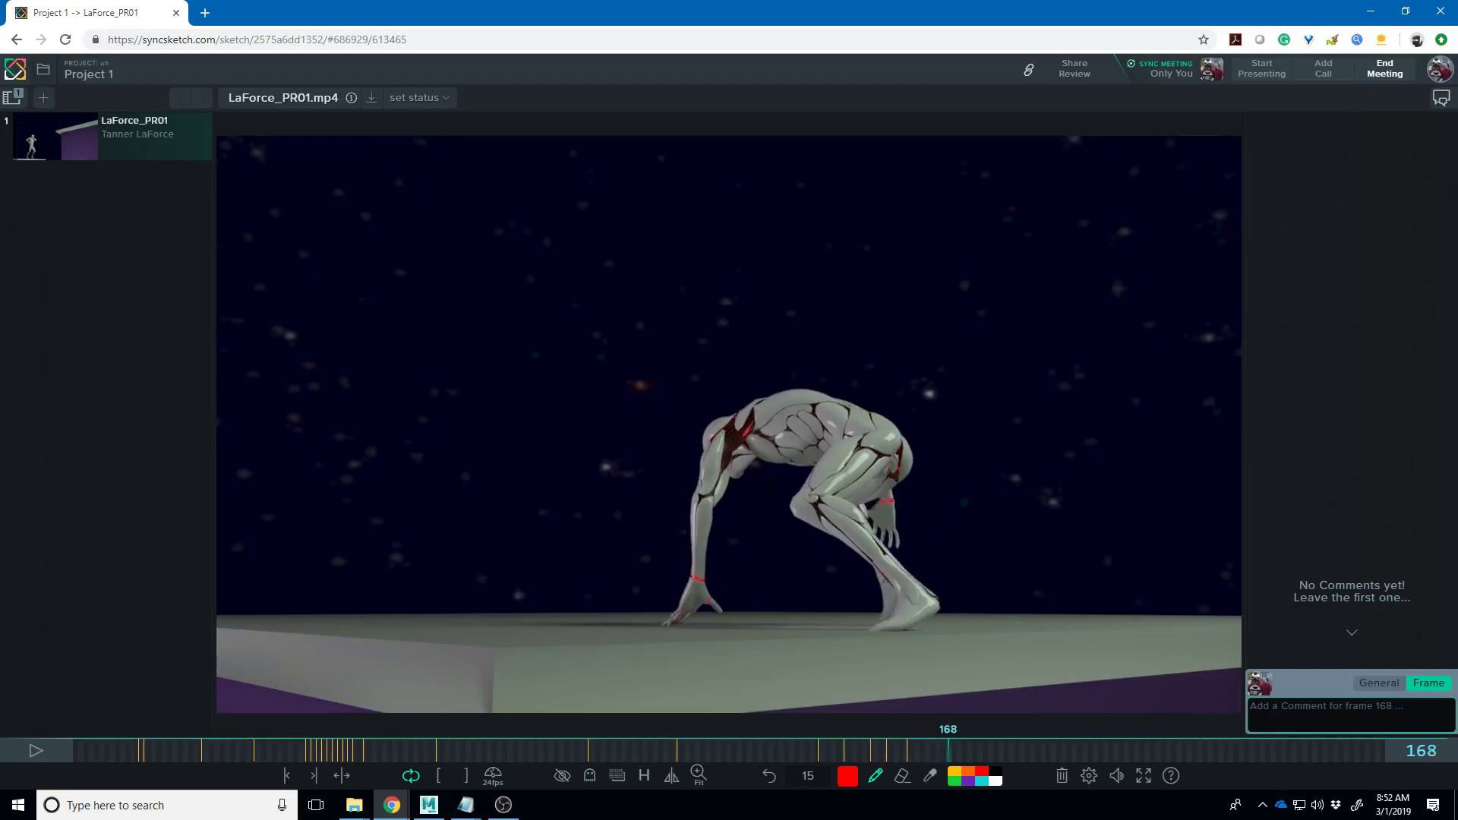
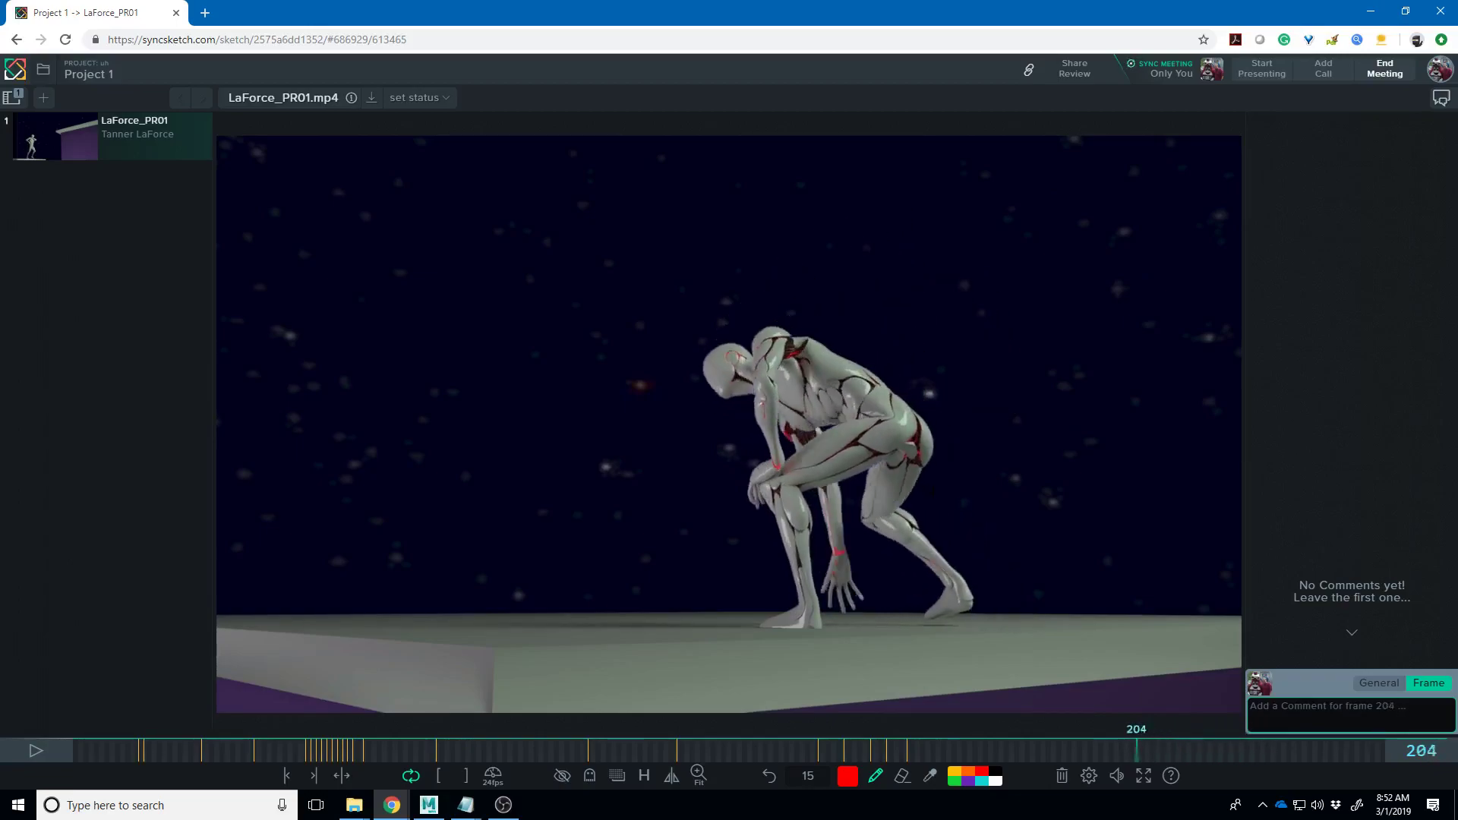
- Step through frames 208–210, marking the hip and back-heel positions in red on each
{"action": "key", "text": "Right"}
{"action": "key", "text": "Right"}
{"action": "key", "text": "Right"}
{"action": "key", "text": "Right"}
{"action": "key", "text": "Right"}
{"action": "key", "text": "Right"}
{"action": "key", "text": "Right"}
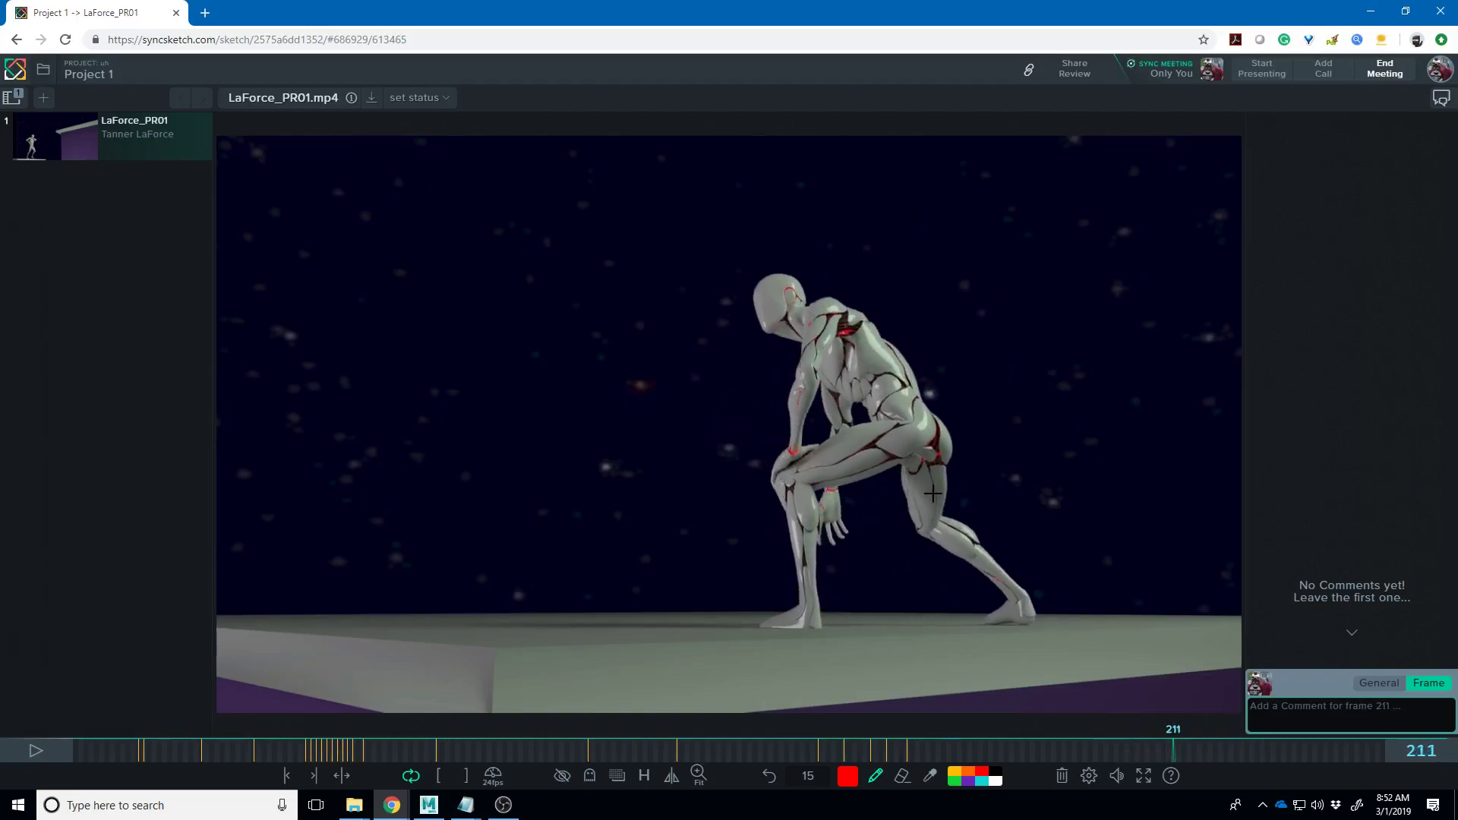
{"action": "key", "text": "Left"}
{"action": "key", "text": "Left"}
{"action": "key", "text": "Left"}
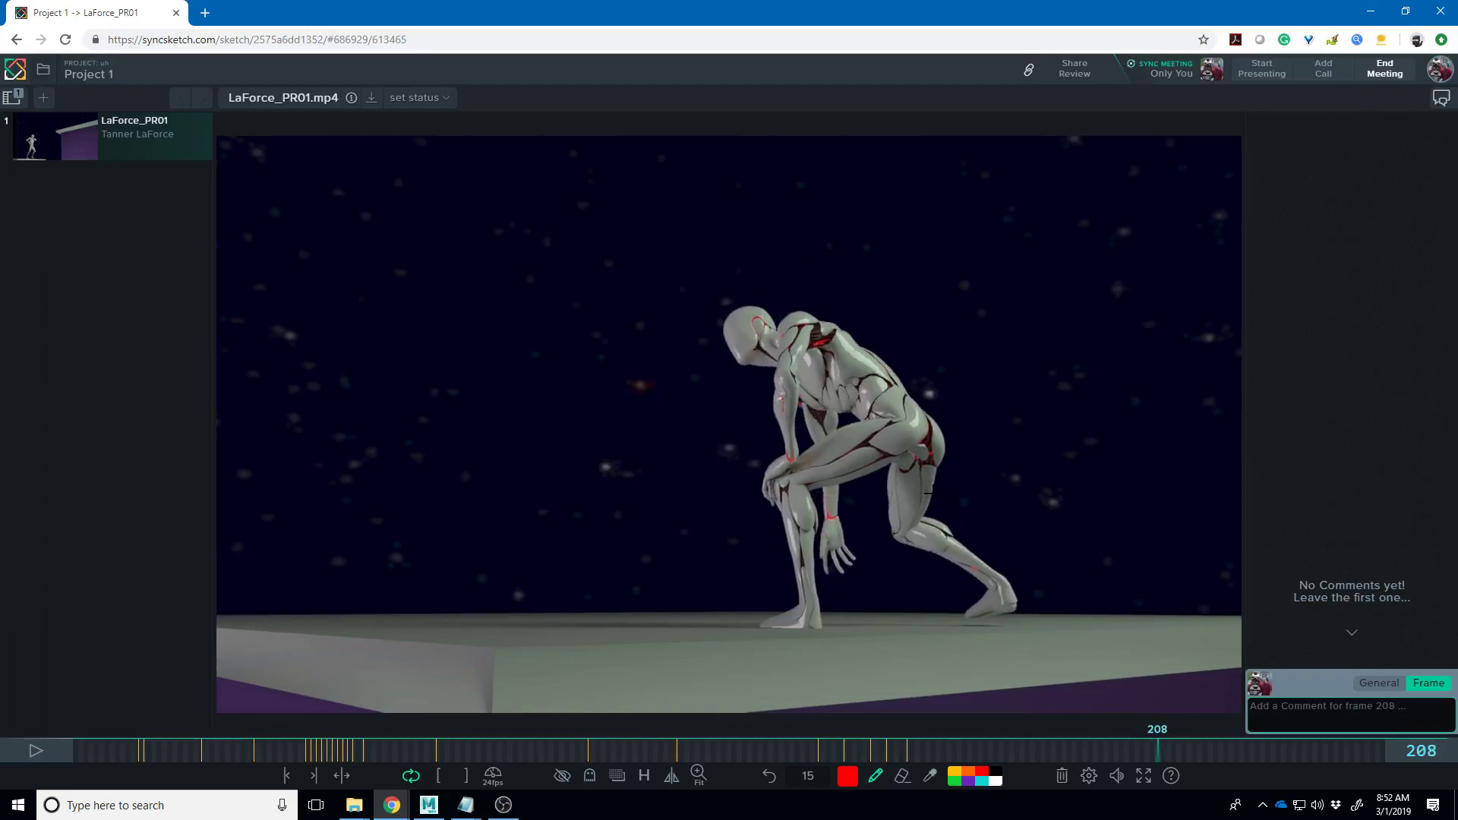
{"action": "left_click_drag", "start_coordinate": [942, 438], "coordinate": [941, 449]}
{"action": "left_click_drag", "start_coordinate": [1019, 587], "coordinate": [1019, 615]}
{"action": "key", "text": "Right"}
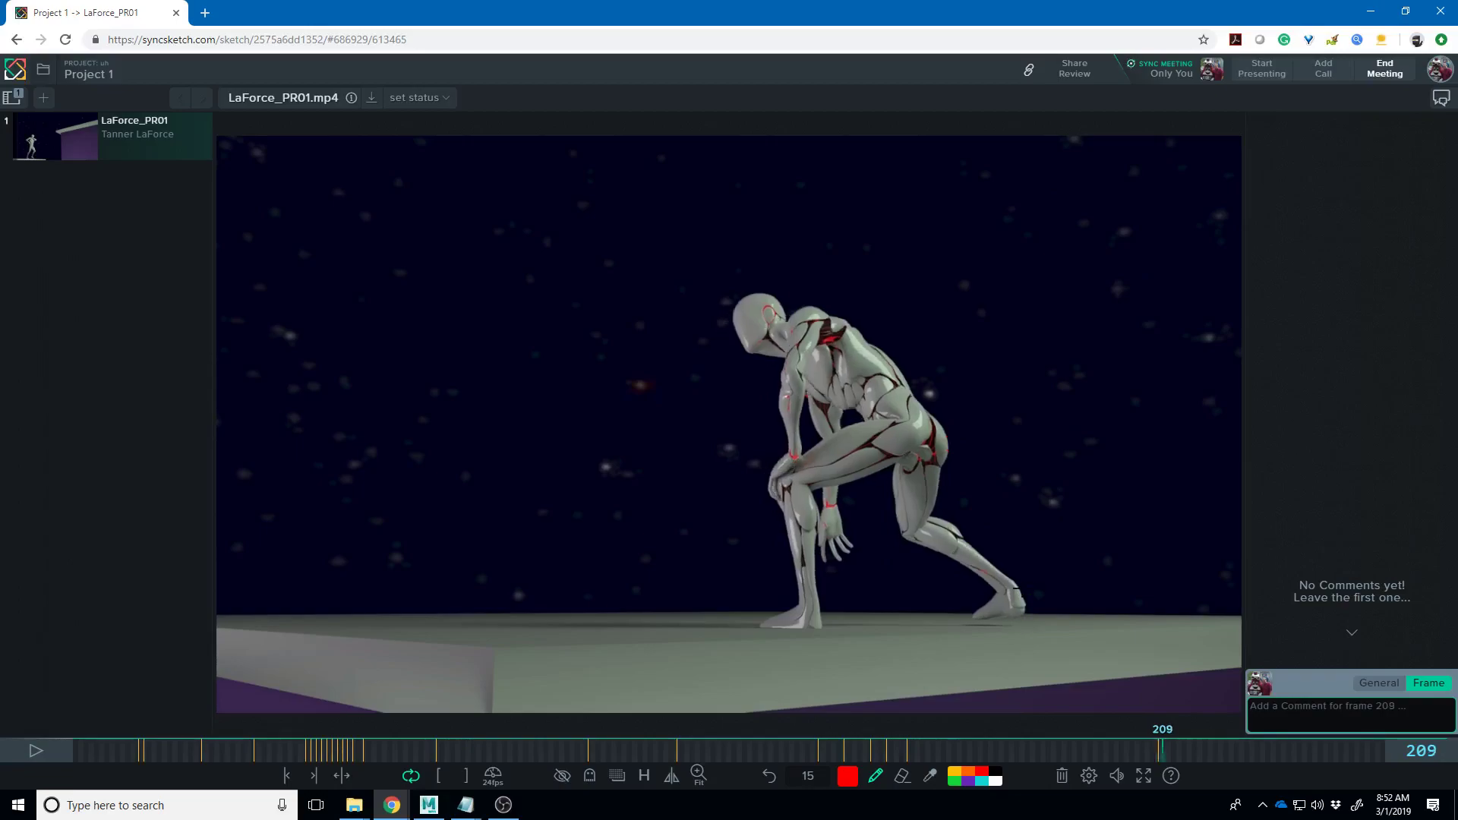
{"action": "left_click_drag", "start_coordinate": [944, 437], "coordinate": [953, 454]}
{"action": "key", "text": "Right"}
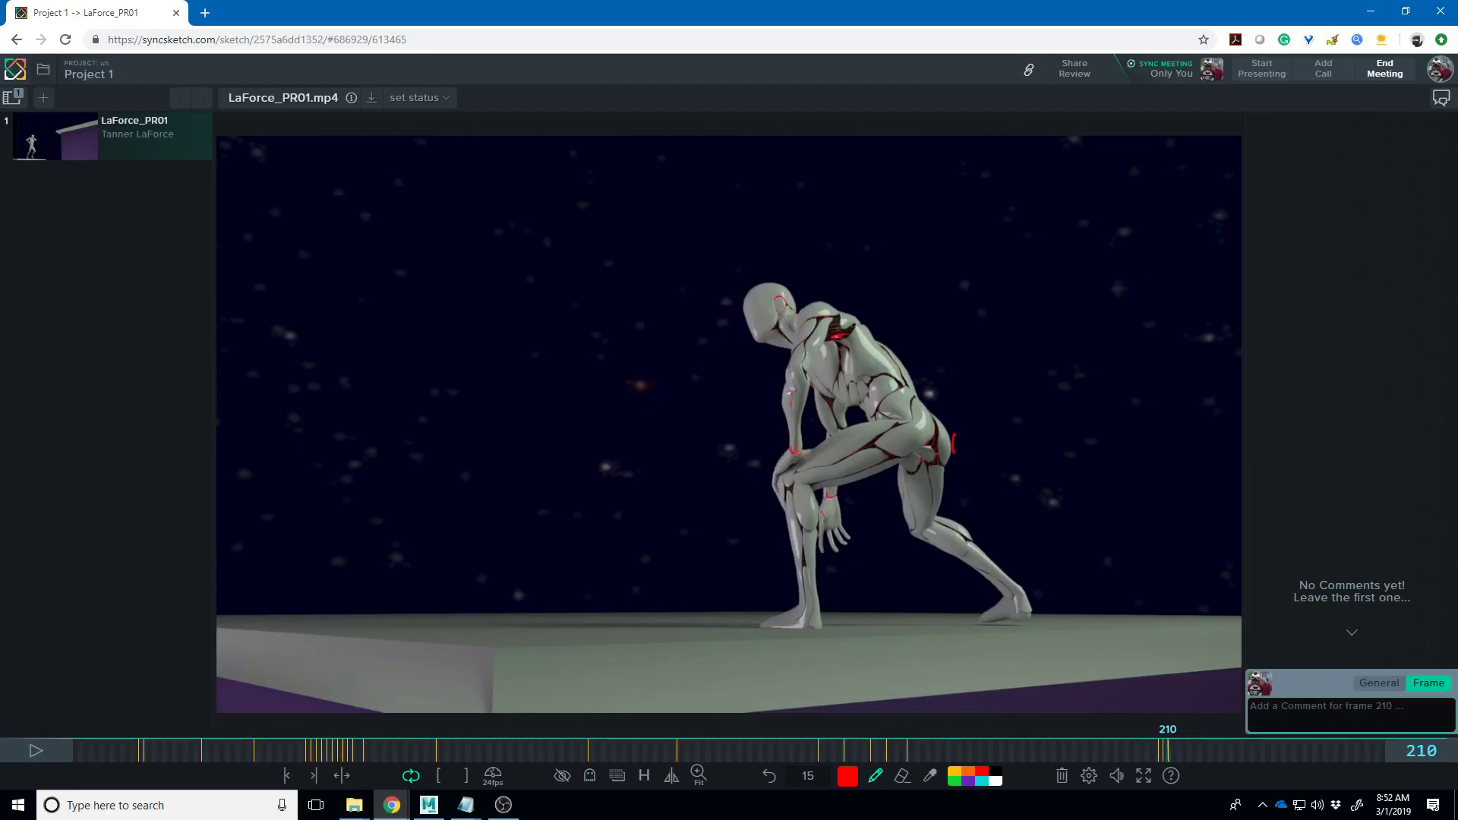
{"action": "left_click_drag", "start_coordinate": [1030, 595], "coordinate": [1031, 612]}
- Mark the hip and back heel positions on frames 211 and 212
{"action": "key", "text": "Right"}
{"action": "left_click_drag", "start_coordinate": [952, 434], "coordinate": [952, 454]}
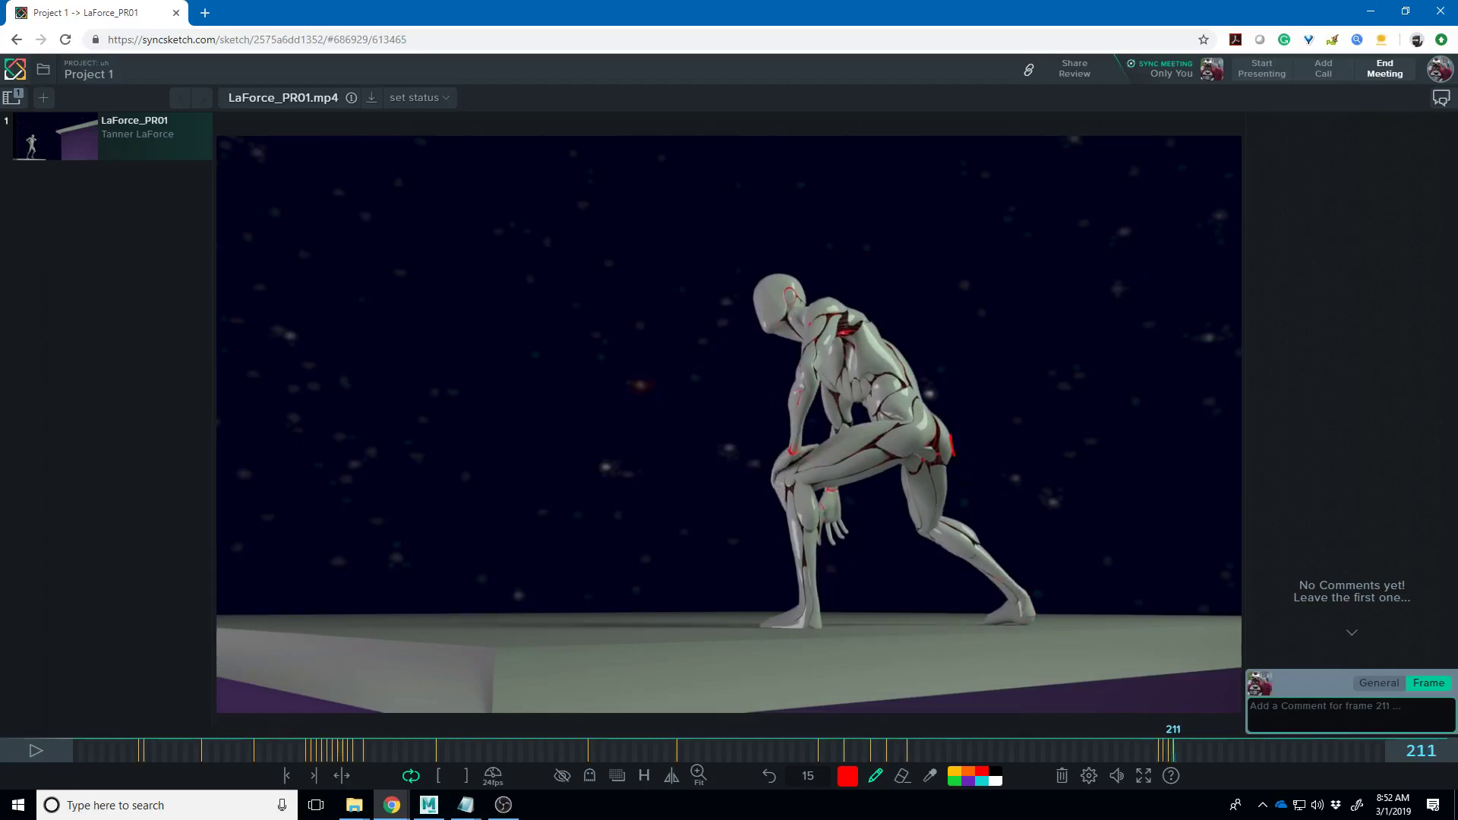
{"action": "left_click_drag", "start_coordinate": [1031, 596], "coordinate": [1032, 613]}
{"action": "key", "text": "Right"}
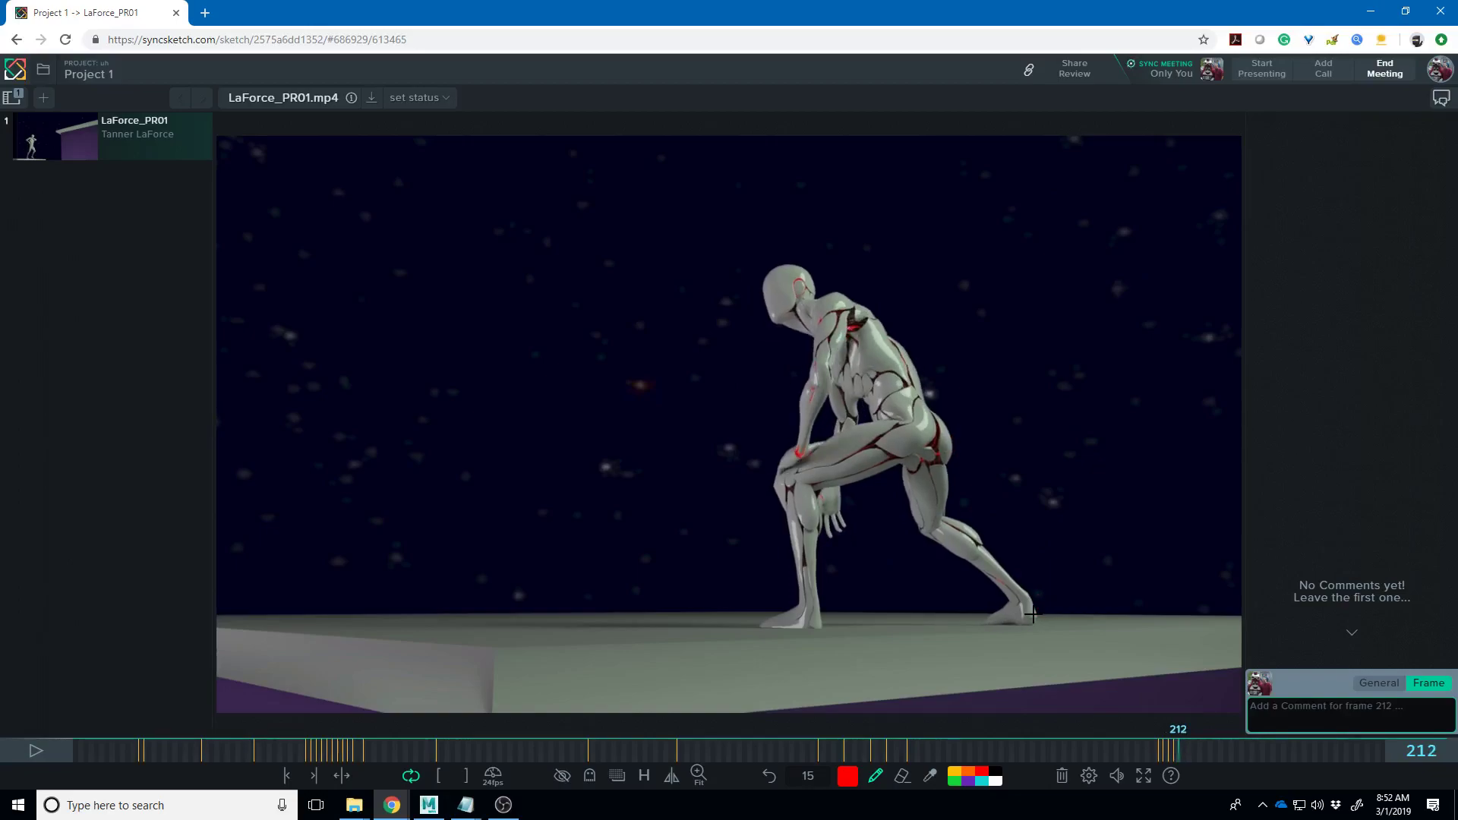
{"action": "left_click_drag", "start_coordinate": [953, 434], "coordinate": [954, 456]}
{"action": "left_click_drag", "start_coordinate": [1036, 602], "coordinate": [1038, 624]}
- On frame 212, sketch a zig-zag path up the back heel and leg, and circle the hip
{"action": "mouse_move", "coordinate": [1014, 533]}
{"action": "left_mouse_down"}
{"action": "mouse_move", "coordinate": [1078, 625]}
{"action": "mouse_move", "coordinate": [1054, 560]}
{"action": "left_mouse_up"}
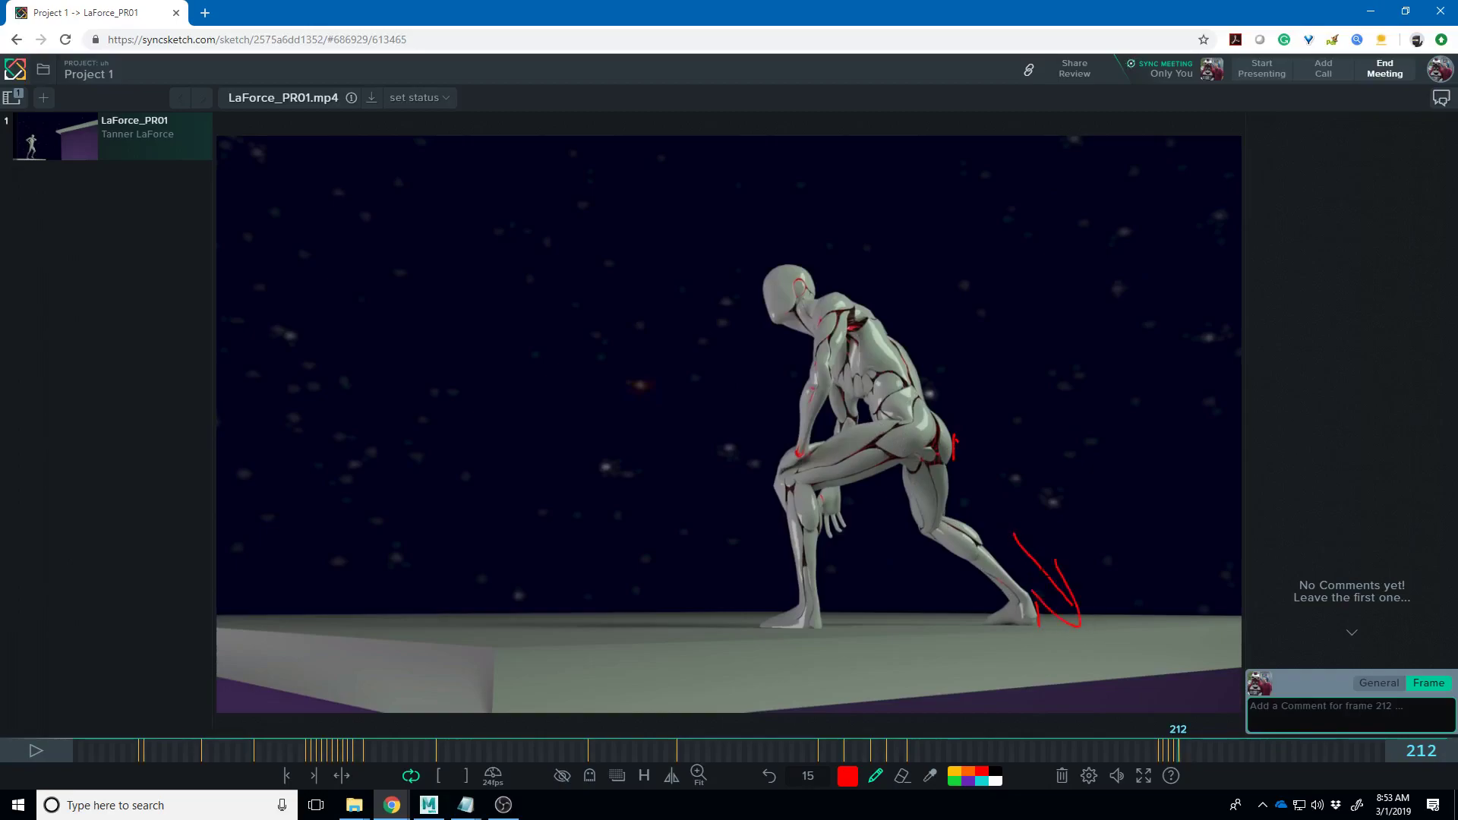
{"action": "left_click_drag", "start_coordinate": [969, 485], "coordinate": [1028, 542]}
{"action": "mouse_move", "coordinate": [895, 398]}
{"action": "left_mouse_down"}
{"action": "mouse_move", "coordinate": [858, 437]}
{"action": "mouse_move", "coordinate": [888, 419]}
{"action": "mouse_move", "coordinate": [997, 416]}
{"action": "mouse_move", "coordinate": [992, 454]}
{"action": "left_mouse_up"}
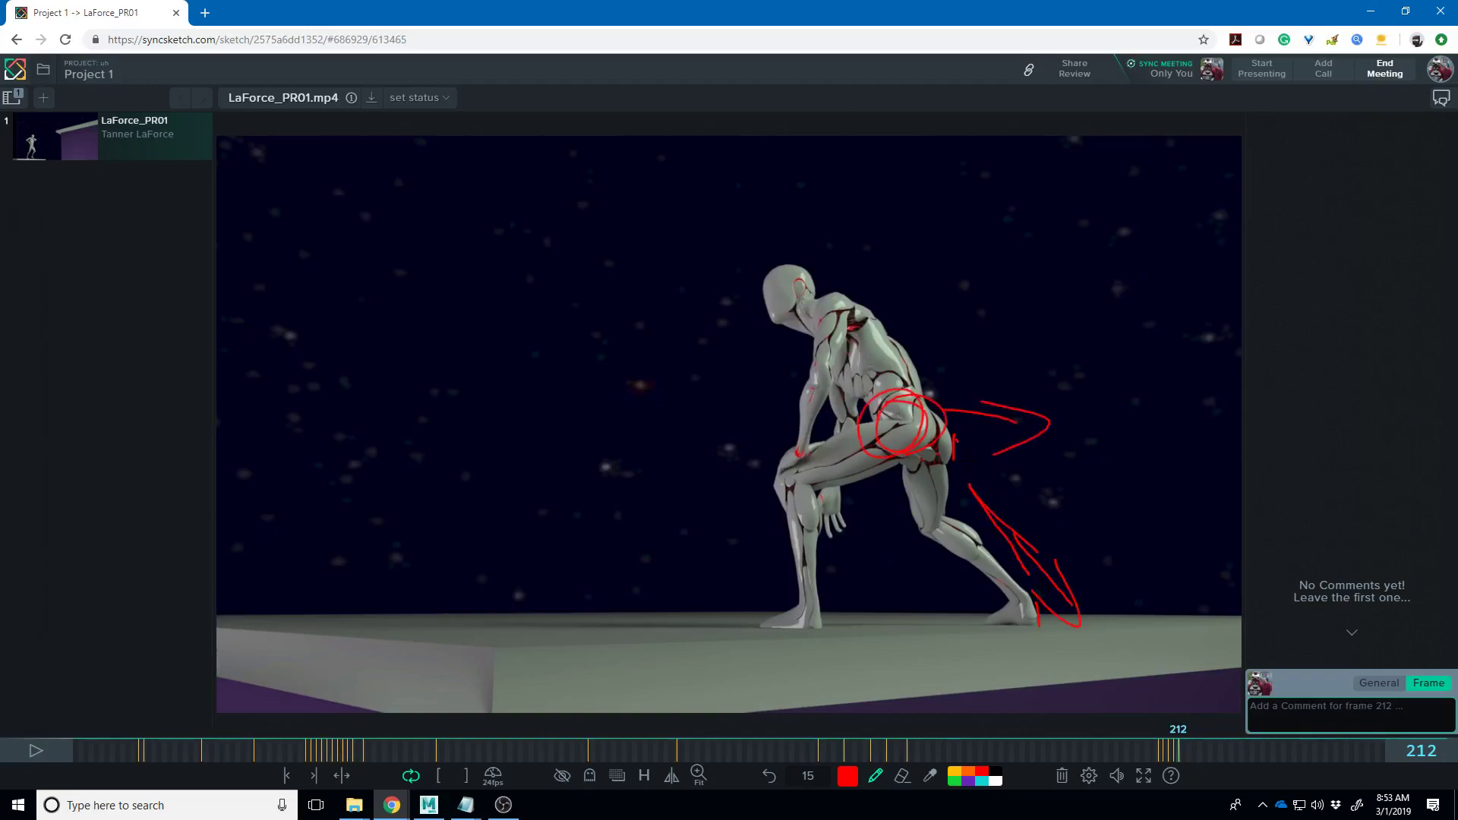
- Step from frame 230 back to frame 49, then forward to frame 158
{"action": "key", "text": "Right"}
{"action": "key", "text": "Right"}
{"action": "key", "text": "Right"}
{"action": "key", "text": "Right"}
{"action": "key", "text": "Right"}
{"action": "key", "text": "Right"}
{"action": "key", "text": "Right"}
{"action": "key", "text": "Right"}
{"action": "key", "text": "Right"}
{"action": "key", "text": "Right"}
{"action": "key", "text": "Right"}
{"action": "key", "text": "Right"}
{"action": "key", "text": "Right"}
{"action": "key", "text": "Right"}
{"action": "key", "text": "Right"}
{"action": "key", "text": "Right"}
{"action": "key", "text": "Right"}
{"action": "key", "text": "Right"}
{"action": "key", "text": "Right"}
{"action": "key", "text": "Right"}
{"action": "key", "text": "Right"}
{"action": "key", "text": "Right"}
{"action": "key", "text": "Right"}
{"action": "key", "text": "Right"}
{"action": "key", "text": "Right"}
{"action": "key", "text": "Right"}
{"action": "key", "text": "Right"}
{"action": "key", "text": "Right"}
{"action": "key", "text": "Right"}
{"action": "key", "text": "Right"}
{"action": "key", "text": "Right"}
{"action": "key", "text": "Right"}
{"action": "key", "text": "Right"}
{"action": "key", "text": "Right"}
{"action": "key", "text": "Right"}
{"action": "key", "text": "Right"}
{"action": "key", "text": "Right"}
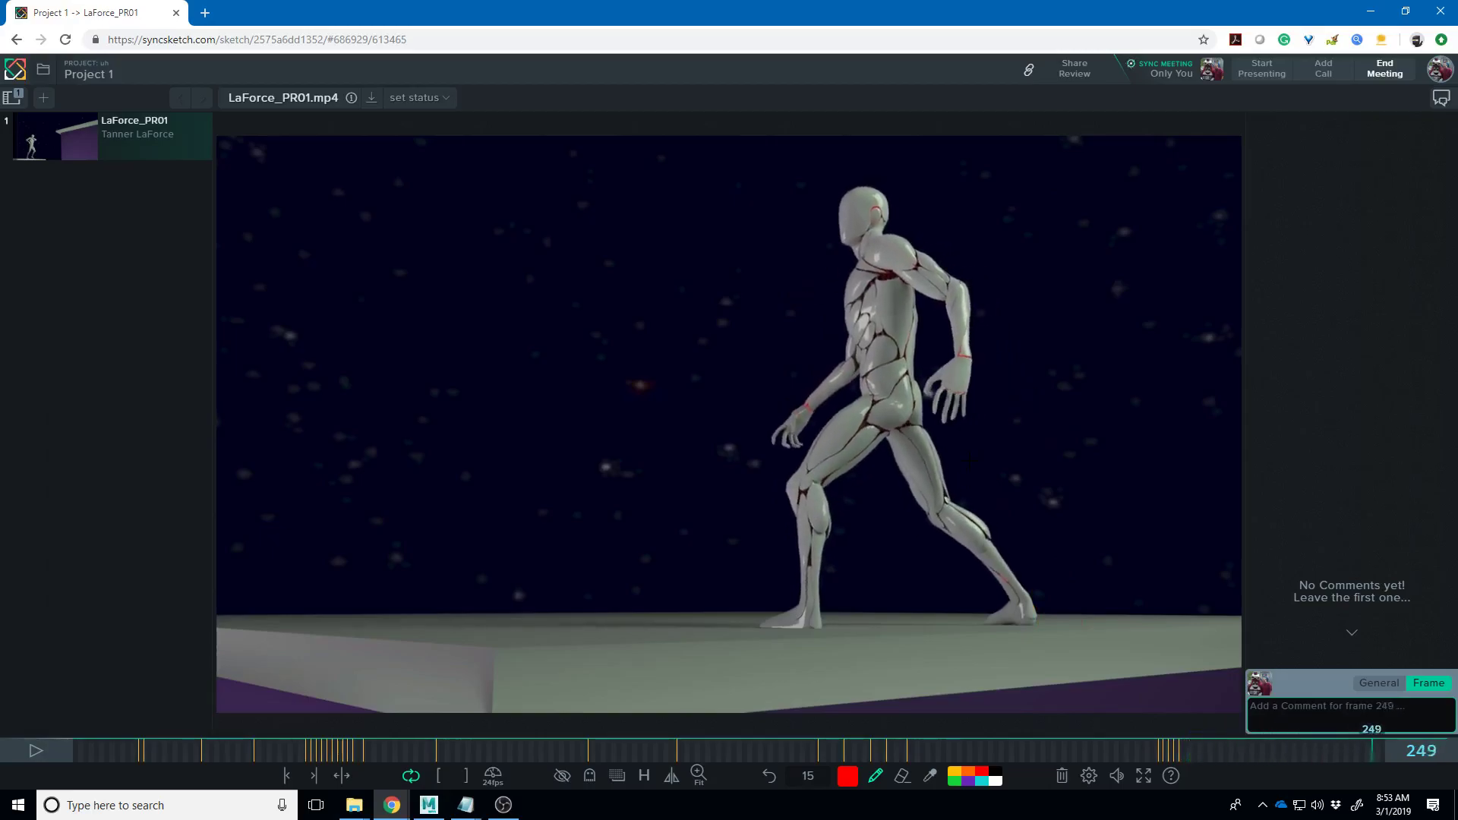
{"action": "key", "text": "Right"}
{"action": "key", "text": "Right"}
{"action": "key", "text": "Right"}
{"action": "key", "text": "Right"}
{"action": "key", "text": "Right"}
{"action": "key", "text": "Right"}
{"action": "key", "text": "Right"}
{"action": "key", "text": "Right"}
{"action": "key", "text": "Right"}
{"action": "key", "text": "Right"}
{"action": "key", "text": "Left"}
{"action": "key", "text": "Left"}
{"action": "key", "text": "Left"}
{"action": "key", "text": "Left"}
{"action": "key", "text": "Left"}
{"action": "key", "text": "Left"}
{"action": "key", "text": "Left"}
{"action": "key", "text": "Left"}
{"action": "key", "text": "Left"}
{"action": "key", "text": "Left"}
{"action": "key", "text": "Left"}
{"action": "key", "text": "Left"}
{"action": "key", "text": "Left"}
{"action": "key", "text": "Left"}
{"action": "key", "text": "Left"}
{"action": "key", "text": "Left"}
{"action": "key", "text": "Left"}
{"action": "key", "text": "Left"}
{"action": "key", "text": "Left"}
{"action": "key", "text": "Left"}
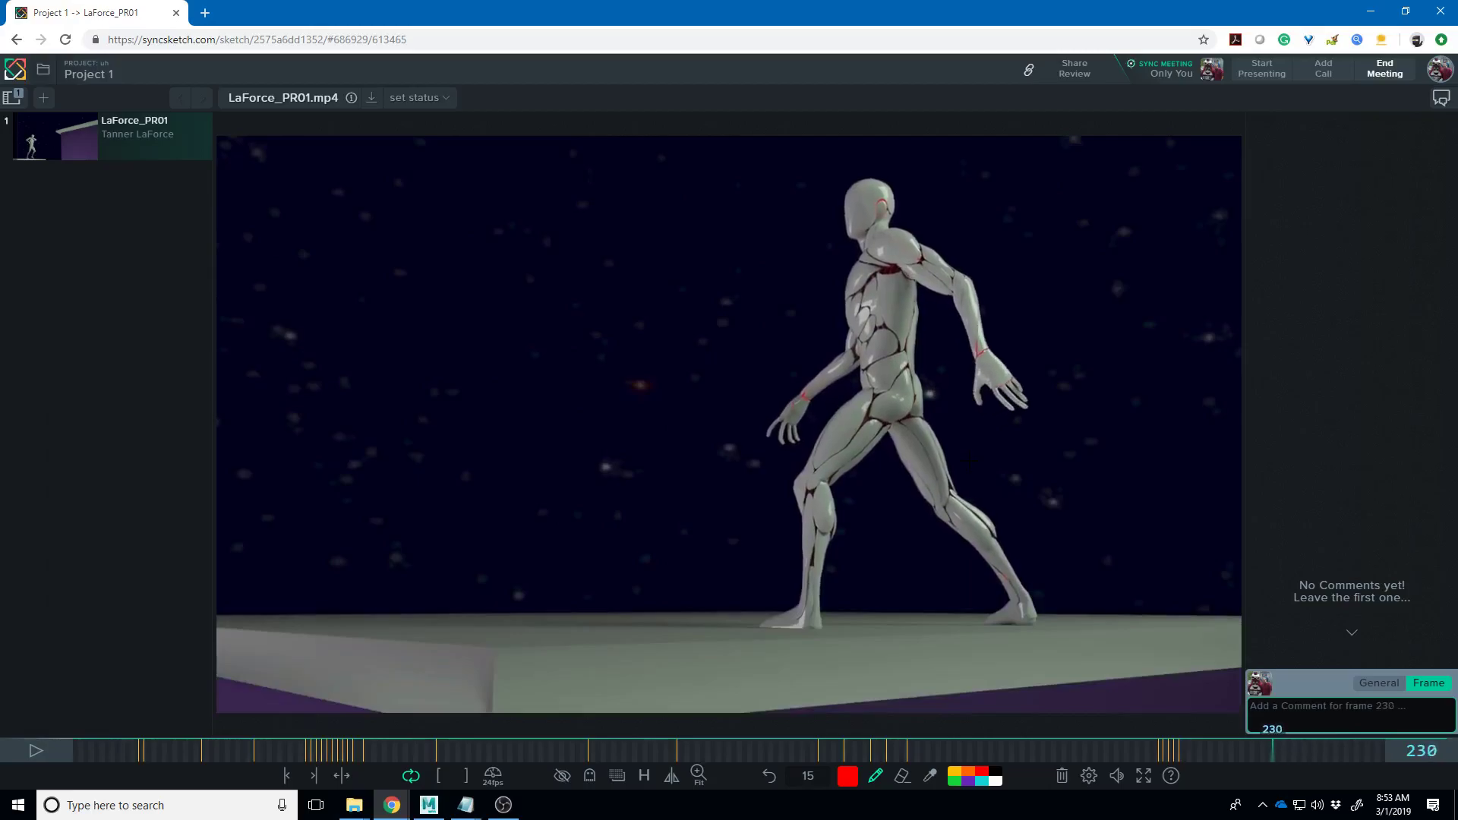
{"action": "key", "text": "Left"}
{"action": "key", "text": "Left"}
{"action": "key", "text": "Left"}
{"action": "key", "text": "Left"}
{"action": "key", "text": "Left"}
{"action": "key", "text": "Left"}
{"action": "key", "text": "Left"}
{"action": "key", "text": "Left"}
{"action": "key", "text": "Left"}
{"action": "key", "text": "Left"}
{"action": "key", "text": "Left"}
{"action": "key", "text": "Left"}
{"action": "key", "text": "Left"}
{"action": "key", "text": "Left"}
{"action": "key", "text": "Left"}
{"action": "key", "text": "Left"}
{"action": "key", "text": "Left"}
{"action": "key", "text": "Left"}
{"action": "key", "text": "Left"}
{"action": "key", "text": "Left"}
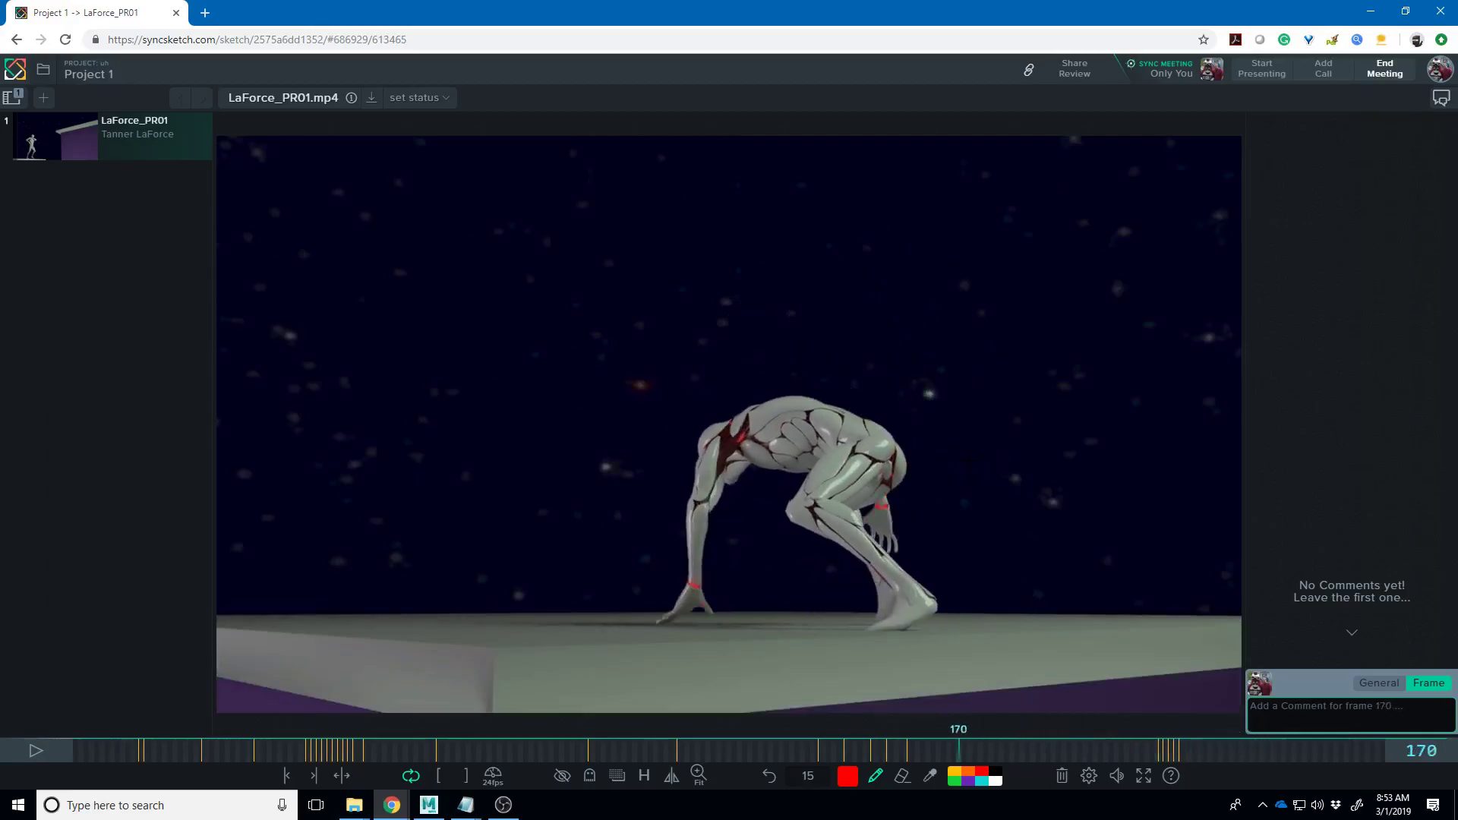
{"action": "key", "text": "Left"}
{"action": "key", "text": "Left"}
{"action": "key", "text": "Left"}
{"action": "key", "text": "Left"}
{"action": "key", "text": "Left"}
{"action": "key", "text": "Left"}
{"action": "key", "text": "Left"}
{"action": "key", "text": "Left"}
{"action": "key", "text": "Left"}
{"action": "key", "text": "Left"}
{"action": "key", "text": "Left"}
{"action": "key", "text": "Left"}
{"action": "key", "text": "Left"}
{"action": "key", "text": "Left"}
{"action": "key", "text": "Left"}
{"action": "key", "text": "Left"}
{"action": "key", "text": "Left"}
{"action": "key", "text": "Left"}
{"action": "key", "text": "Left"}
{"action": "key", "text": "Left"}
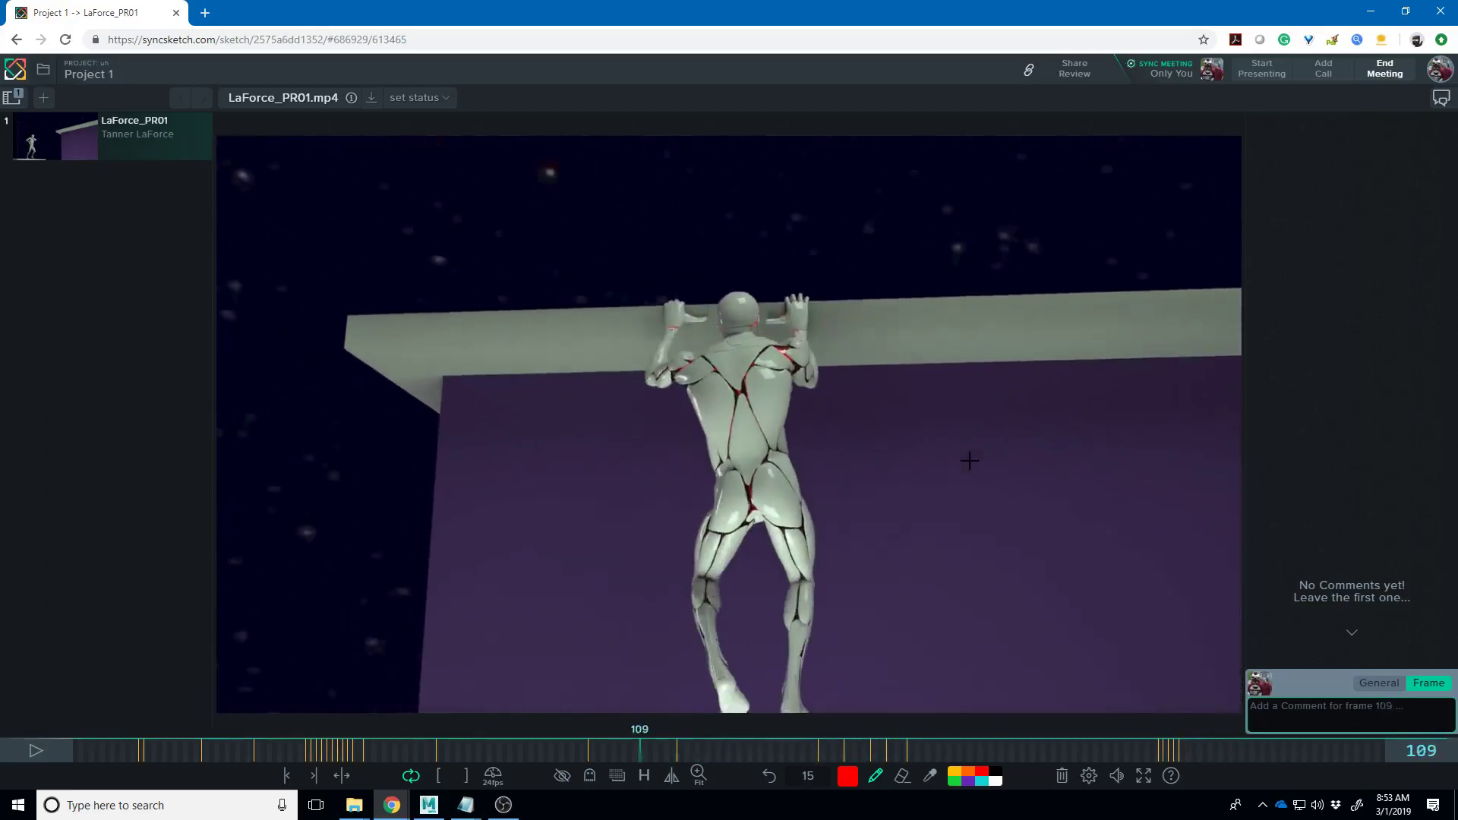
{"action": "key", "text": "Left"}
{"action": "key", "text": "Left"}
{"action": "key", "text": "Left"}
{"action": "key", "text": "Left"}
{"action": "key", "text": "Left"}
{"action": "key", "text": "Left"}
{"action": "key", "text": "Left"}
{"action": "key", "text": "Left"}
{"action": "key", "text": "Left"}
{"action": "key", "text": "Left"}
{"action": "key", "text": "Left"}
{"action": "key", "text": "Left"}
{"action": "key", "text": "Left"}
{"action": "key", "text": "Left"}
{"action": "key", "text": "Left"}
{"action": "key", "text": "Left"}
{"action": "key", "text": "Left"}
{"action": "key", "text": "Left"}
{"action": "key", "text": "Left"}
{"action": "key", "text": "Left"}
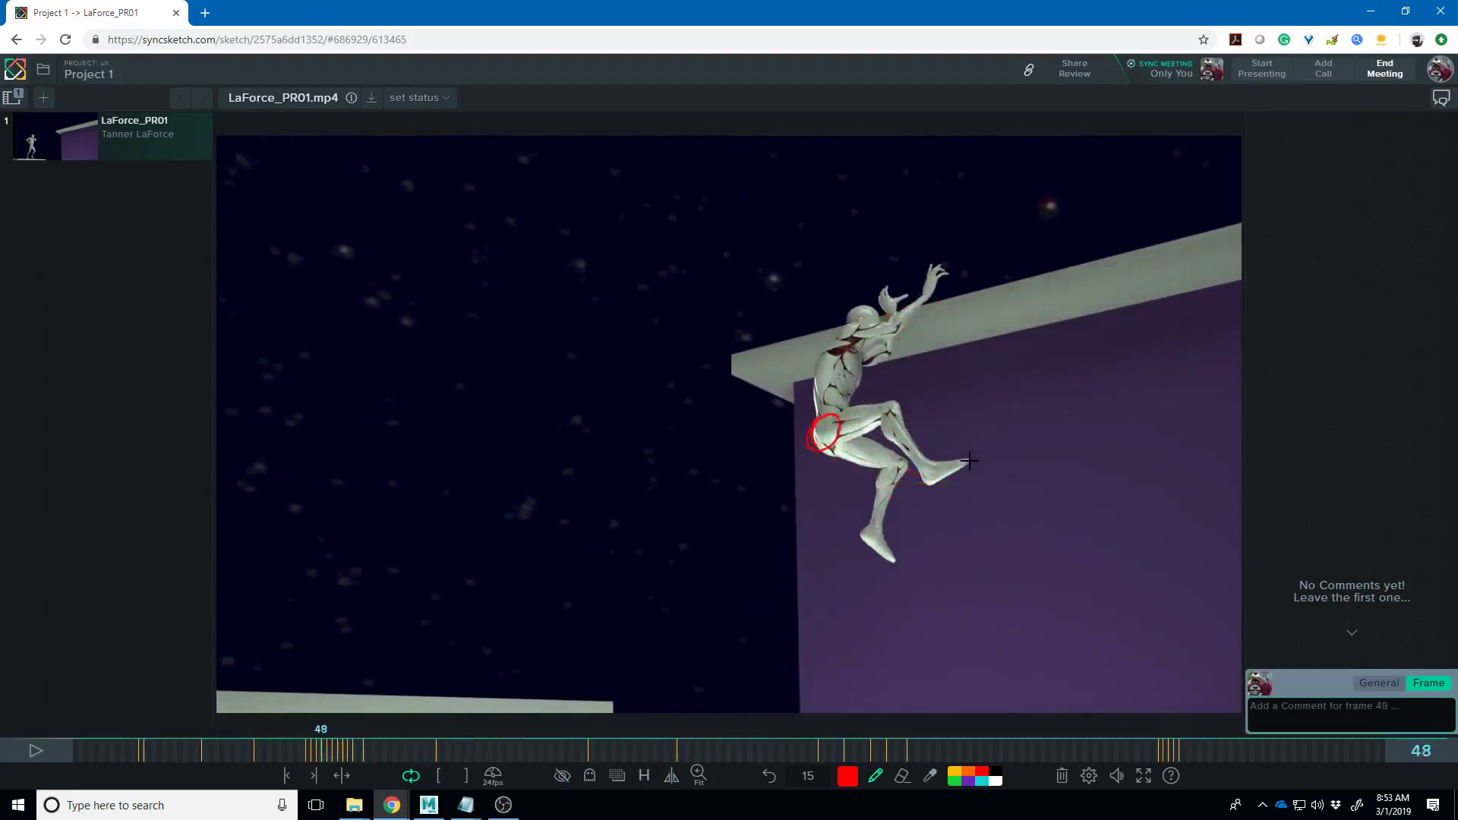
{"action": "key", "text": "Left"}
{"action": "key", "text": "Left"}
{"action": "key", "text": "Left"}
{"action": "key", "text": "Left"}
{"action": "key", "text": "Left"}
{"action": "key", "text": "Left"}
{"action": "key", "text": "Left"}
{"action": "key", "text": "Left"}
{"action": "key", "text": "Left"}
{"action": "key", "text": "Left"}
{"action": "key", "text": "Left"}
{"action": "key", "text": "Left"}
{"action": "key", "text": "Left"}
{"action": "key", "text": "Left"}
{"action": "key", "text": "Left"}
{"action": "key", "text": "Right"}
{"action": "key", "text": "Right"}
{"action": "key", "text": "Right"}
{"action": "key", "text": "Right"}
{"action": "key", "text": "Right"}
{"action": "key", "text": "Right"}
{"action": "key", "text": "Right"}
{"action": "key", "text": "Right"}
{"action": "key", "text": "Right"}
{"action": "key", "text": "Right"}
{"action": "key", "text": "Right"}
{"action": "key", "text": "Right"}
{"action": "key", "text": "Right"}
{"action": "key", "text": "Right"}
{"action": "key", "text": "Right"}
{"action": "key", "text": "Right"}
{"action": "key", "text": "Right"}
{"action": "key", "text": "Right"}
{"action": "key", "text": "Right"}
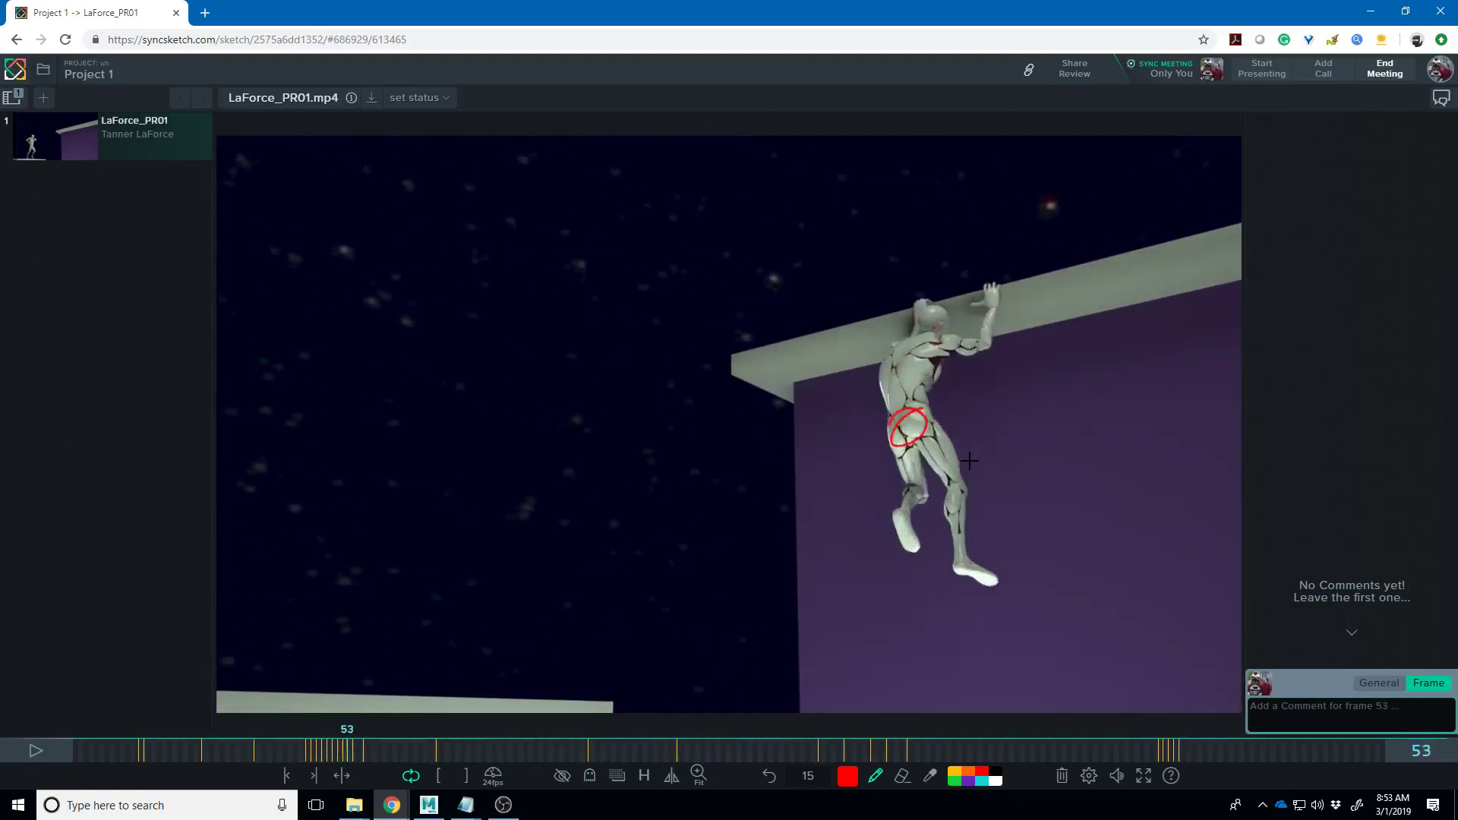
{"action": "key", "text": "Right"}
{"action": "key", "text": "Right"}
{"action": "key", "text": "Right"}
{"action": "key", "text": "Right"}
{"action": "key", "text": "Right"}
{"action": "key", "text": "Right"}
{"action": "key", "text": "Right"}
{"action": "key", "text": "Right"}
{"action": "key", "text": "Right"}
{"action": "key", "text": "Right"}
{"action": "key", "text": "Right"}
{"action": "key", "text": "Right"}
{"action": "key", "text": "Right"}
{"action": "key", "text": "Right"}
{"action": "key", "text": "Right"}
{"action": "key", "text": "Right"}
{"action": "key", "text": "Right"}
{"action": "key", "text": "Right"}
{"action": "key", "text": "Right"}
{"action": "key", "text": "Right"}
{"action": "key", "text": "Right"}
{"action": "key", "text": "Right"}
{"action": "key", "text": "Right"}
{"action": "key", "text": "Right"}
{"action": "key", "text": "Right"}
{"action": "key", "text": "Right"}
{"action": "key", "text": "Right"}
{"action": "key", "text": "Right"}
{"action": "key", "text": "Right"}
{"action": "key", "text": "Right"}
{"action": "key", "text": "Right"}
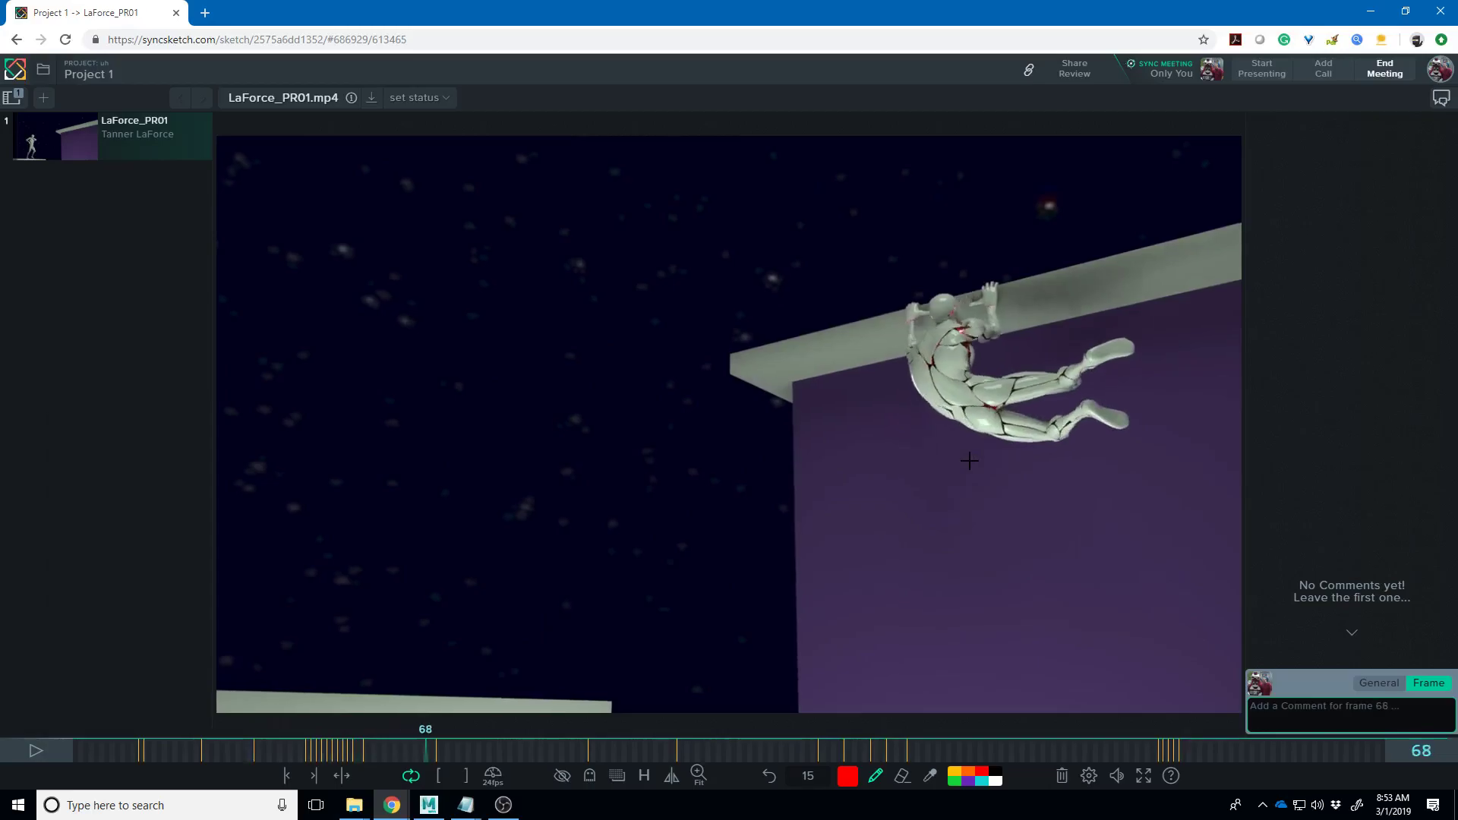
{"action": "key", "text": "Right"}
{"action": "key", "text": "Right"}
{"action": "key", "text": "Right"}
{"action": "key", "text": "Right"}
{"action": "key", "text": "Right"}
{"action": "key", "text": "Right"}
{"action": "key", "text": "Right"}
{"action": "key", "text": "Right"}
{"action": "key", "text": "Right"}
{"action": "key", "text": "Right"}
{"action": "key", "text": "Right"}
{"action": "key", "text": "Right"}
{"action": "key", "text": "Right"}
{"action": "key", "text": "Right"}
{"action": "key", "text": "Right"}
{"action": "key", "text": "Right"}
{"action": "key", "text": "Right"}
{"action": "key", "text": "Right"}
{"action": "key", "text": "Right"}
{"action": "key", "text": "Right"}
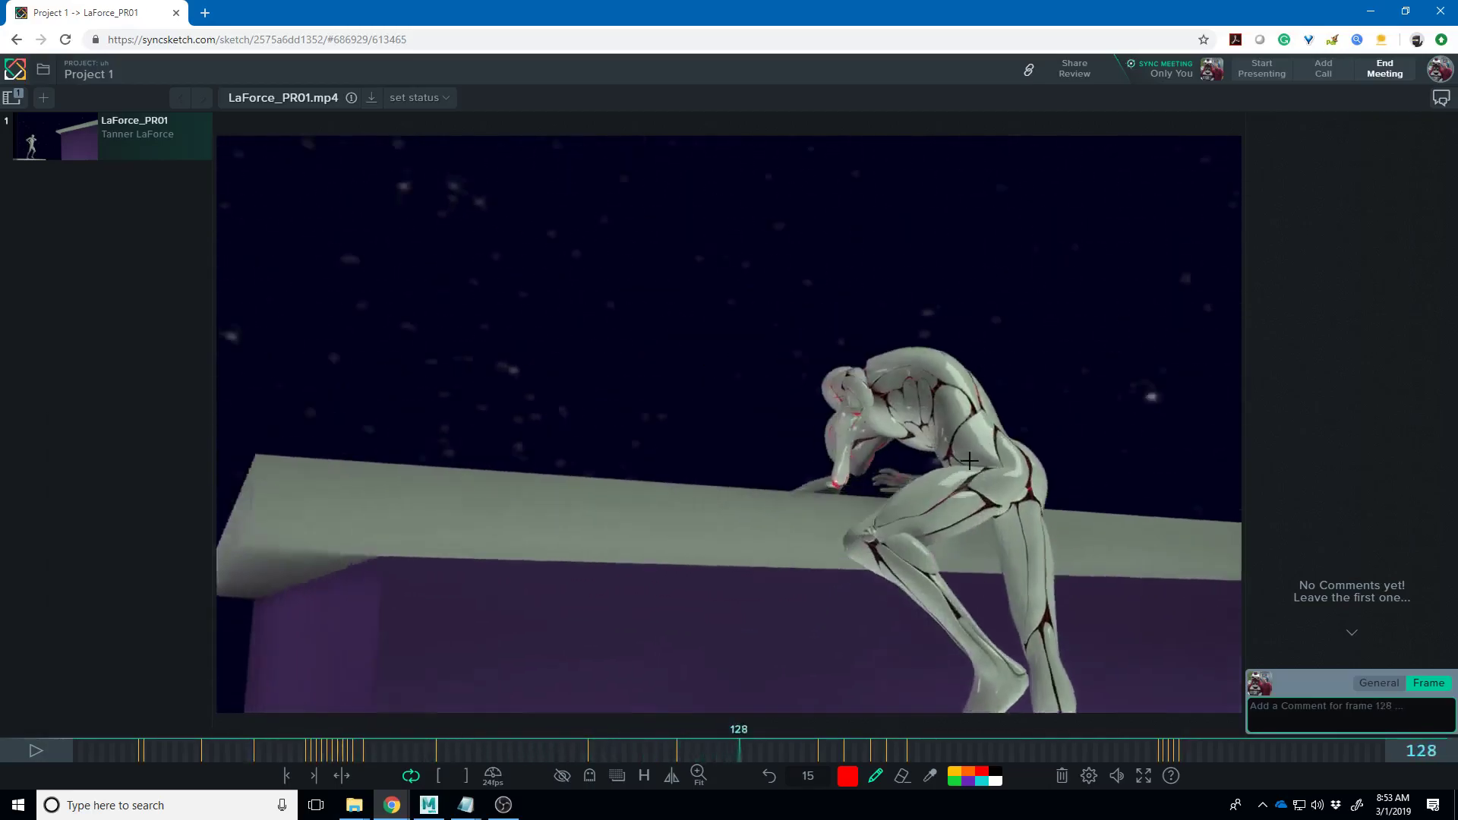
{"action": "key", "text": "Right"}
{"action": "key", "text": "Right"}
{"action": "key", "text": "Right"}
{"action": "key", "text": "Right"}
{"action": "key", "text": "Right"}
{"action": "key", "text": "Right"}
{"action": "key", "text": "Right"}
{"action": "key", "text": "Right"}
{"action": "key", "text": "Right"}
{"action": "key", "text": "Right"}
{"action": "key", "text": "Right"}
{"action": "key", "text": "Right"}
{"action": "key", "text": "Right"}
{"action": "key", "text": "Right"}
{"action": "key", "text": "Right"}
{"action": "key", "text": "Right"}
{"action": "key", "text": "Right"}
{"action": "key", "text": "Right"}
{"action": "key", "text": "Right"}
{"action": "key", "text": "Right"}
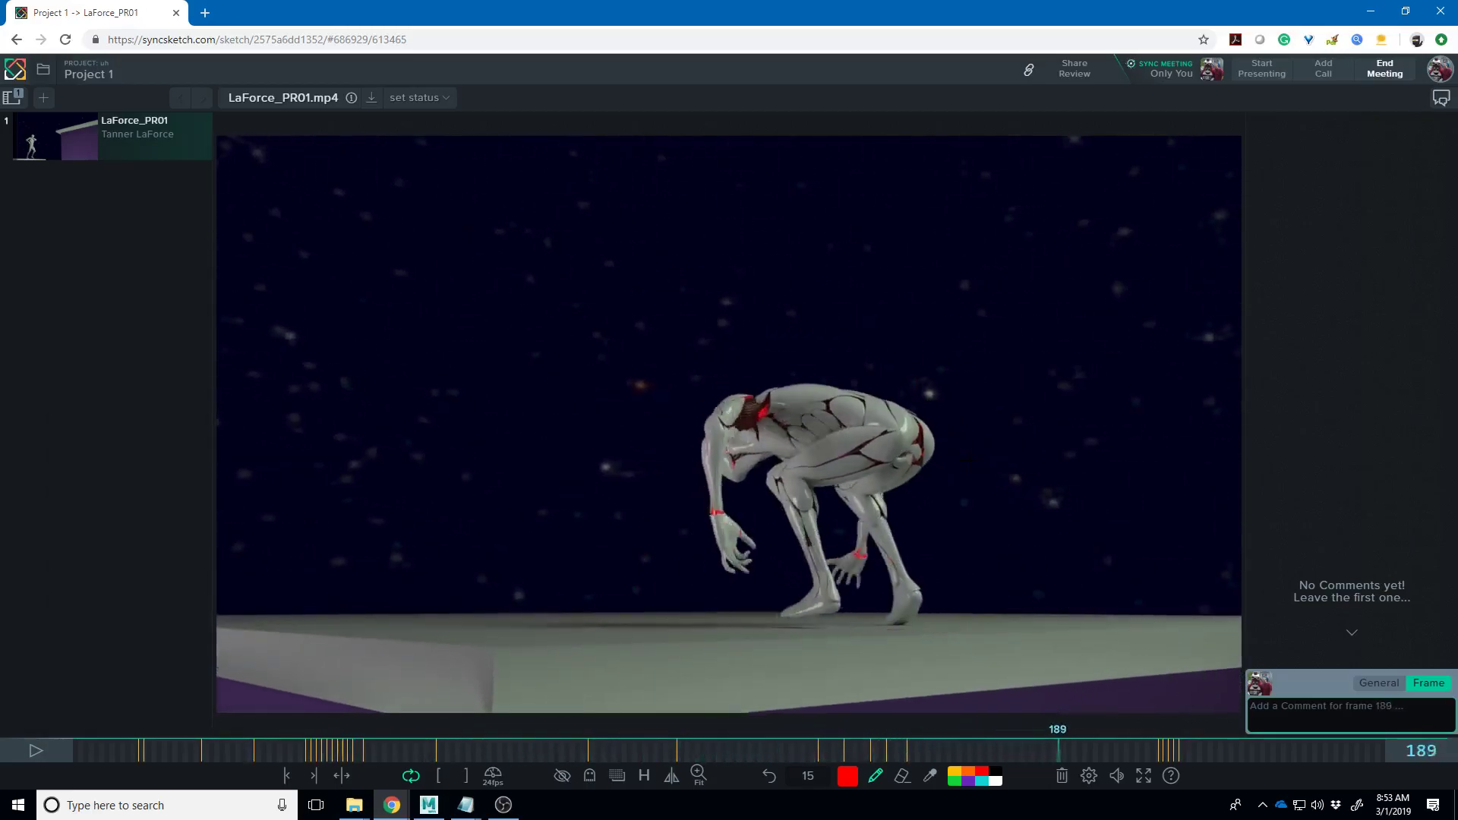
- Step from frame 187 back to 118, forward to 172, then scrub back to frame 130
{"action": "key", "text": "Left"}
{"action": "key", "text": "Left"}
{"action": "key", "text": "Left"}
{"action": "key", "text": "Left"}
{"action": "key", "text": "Left"}
{"action": "key", "text": "Left"}
{"action": "key", "text": "Left"}
{"action": "key", "text": "Left"}
{"action": "key", "text": "Left"}
{"action": "key", "text": "Left"}
{"action": "key", "text": "Left"}
{"action": "key", "text": "Left"}
{"action": "key", "text": "Left"}
{"action": "key", "text": "Left"}
{"action": "key", "text": "Left"}
{"action": "key", "text": "Left"}
{"action": "key", "text": "Left"}
{"action": "key", "text": "Left"}
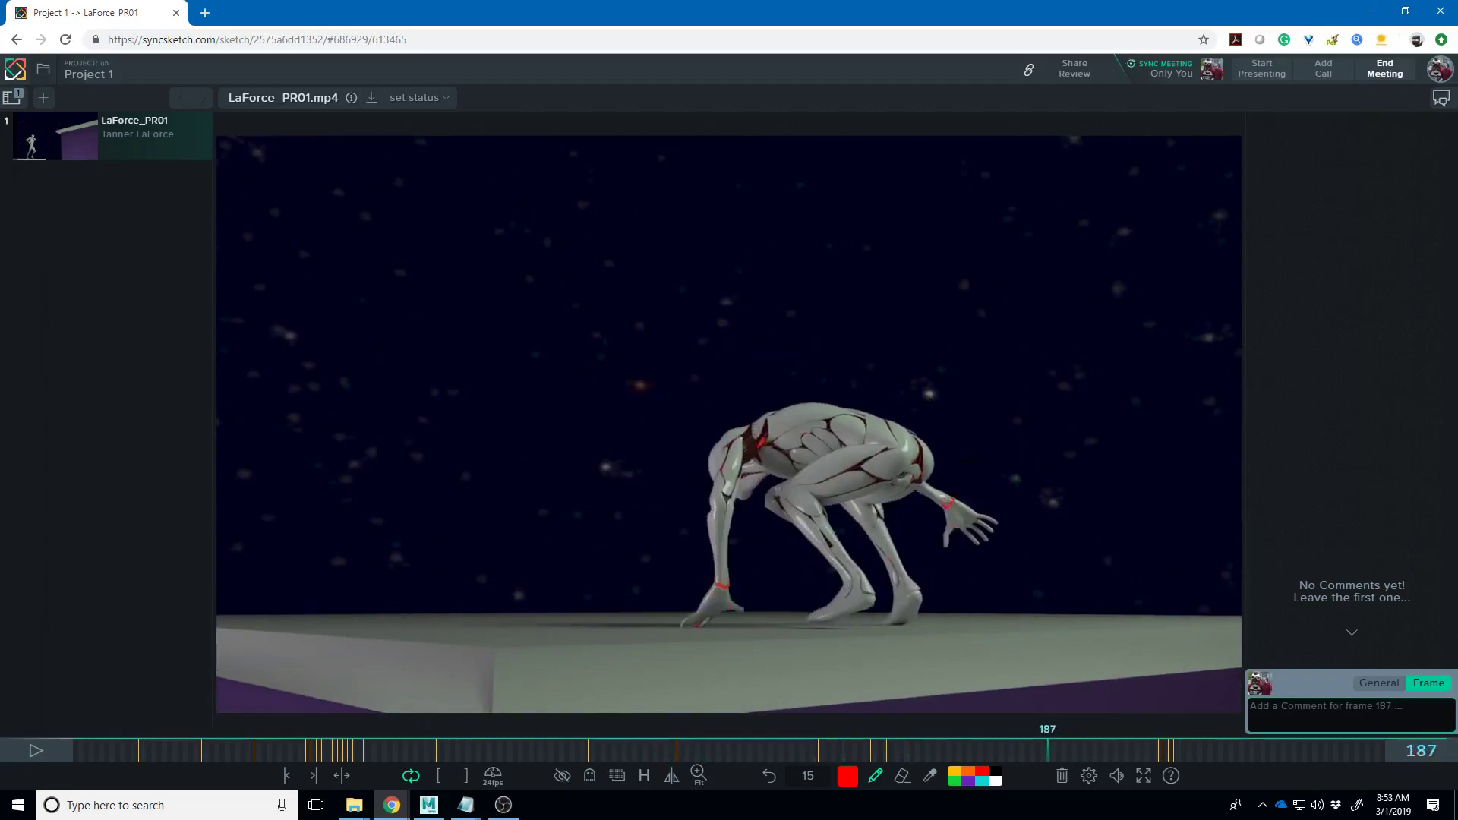
{"action": "key", "text": "Left"}
{"action": "key", "text": "Left"}
{"action": "key", "text": "Left"}
{"action": "key", "text": "Left"}
{"action": "key", "text": "Left"}
{"action": "key", "text": "Left"}
{"action": "key", "text": "Left"}
{"action": "key", "text": "Left"}
{"action": "key", "text": "Left"}
{"action": "key", "text": "Left"}
{"action": "key", "text": "Left"}
{"action": "key", "text": "Left"}
{"action": "key", "text": "Left"}
{"action": "key", "text": "Left"}
{"action": "key", "text": "Left"}
{"action": "key", "text": "Left"}
{"action": "key", "text": "Left"}
{"action": "key", "text": "Left"}
{"action": "key", "text": "Left"}
{"action": "key", "text": "Left"}
{"action": "key", "text": "Left"}
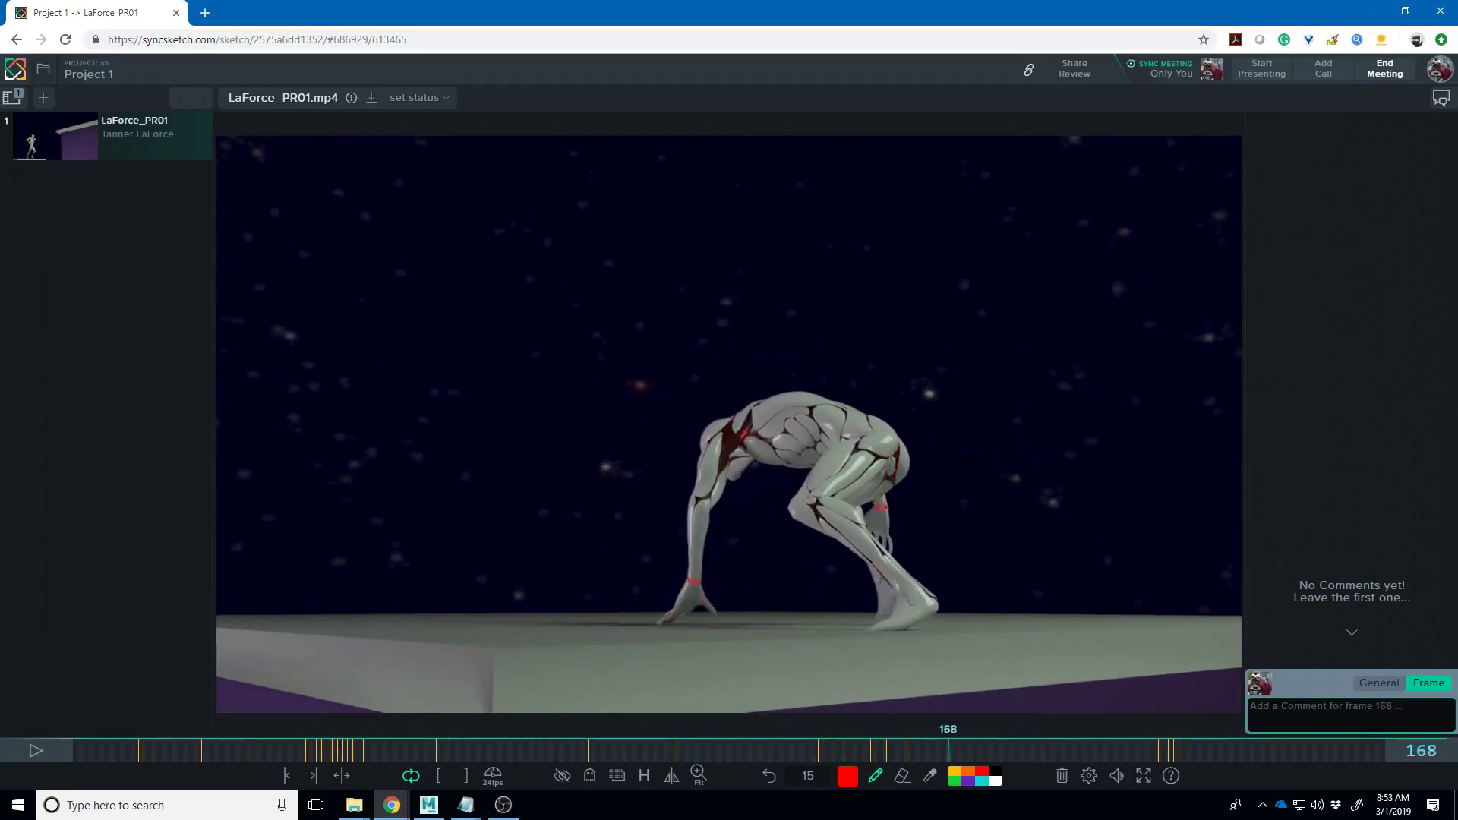
{"action": "key", "text": "Left"}
{"action": "key", "text": "Left"}
{"action": "key", "text": "Left"}
{"action": "key", "text": "Left"}
{"action": "key", "text": "Left"}
{"action": "key", "text": "Left"}
{"action": "key", "text": "Left"}
{"action": "key", "text": "Left"}
{"action": "key", "text": "Left"}
{"action": "key", "text": "Left"}
{"action": "key", "text": "Left"}
{"action": "key", "text": "Left"}
{"action": "key", "text": "Left"}
{"action": "key", "text": "Left"}
{"action": "key", "text": "Left"}
{"action": "key", "text": "Left"}
{"action": "key", "text": "Left"}
{"action": "key", "text": "Left"}
{"action": "key", "text": "Left"}
{"action": "key", "text": "Left"}
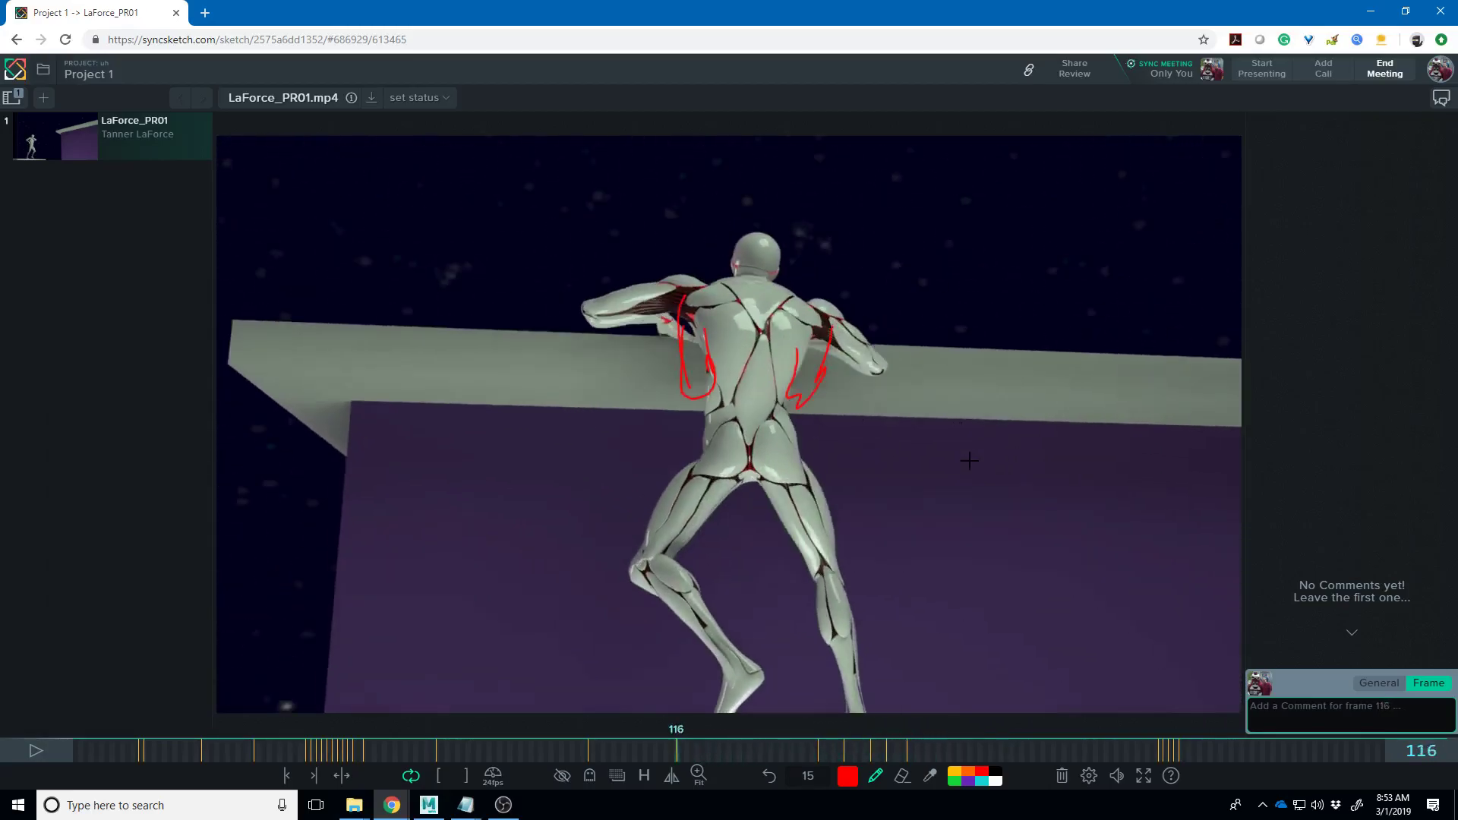
{"action": "key", "text": "Right"}
{"action": "key", "text": "Right"}
{"action": "key", "text": "Right"}
{"action": "key", "text": "Right"}
{"action": "key", "text": "Right"}
{"action": "key", "text": "Right"}
{"action": "key", "text": "Right"}
{"action": "key", "text": "Right"}
{"action": "key", "text": "Right"}
{"action": "key", "text": "Right"}
{"action": "key", "text": "Right"}
{"action": "key", "text": "Right"}
{"action": "key", "text": "Right"}
{"action": "key", "text": "Right"}
{"action": "key", "text": "Right"}
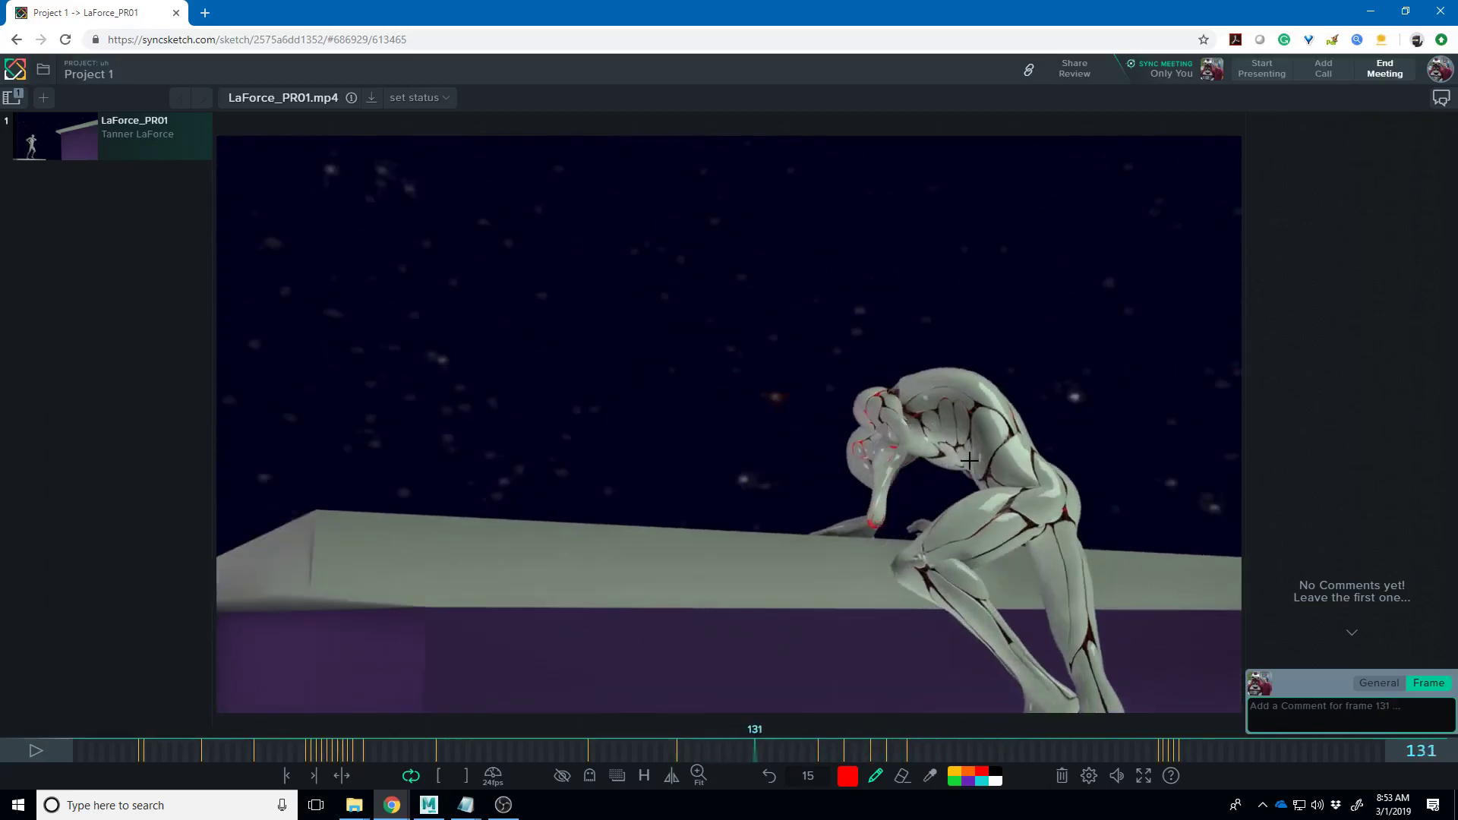
{"action": "key", "text": "Right"}
{"action": "key", "text": "Right"}
{"action": "key", "text": "Right"}
{"action": "key", "text": "Right"}
{"action": "key", "text": "Right"}
{"action": "key", "text": "Right"}
{"action": "key", "text": "Right"}
{"action": "key", "text": "Right"}
{"action": "key", "text": "Right"}
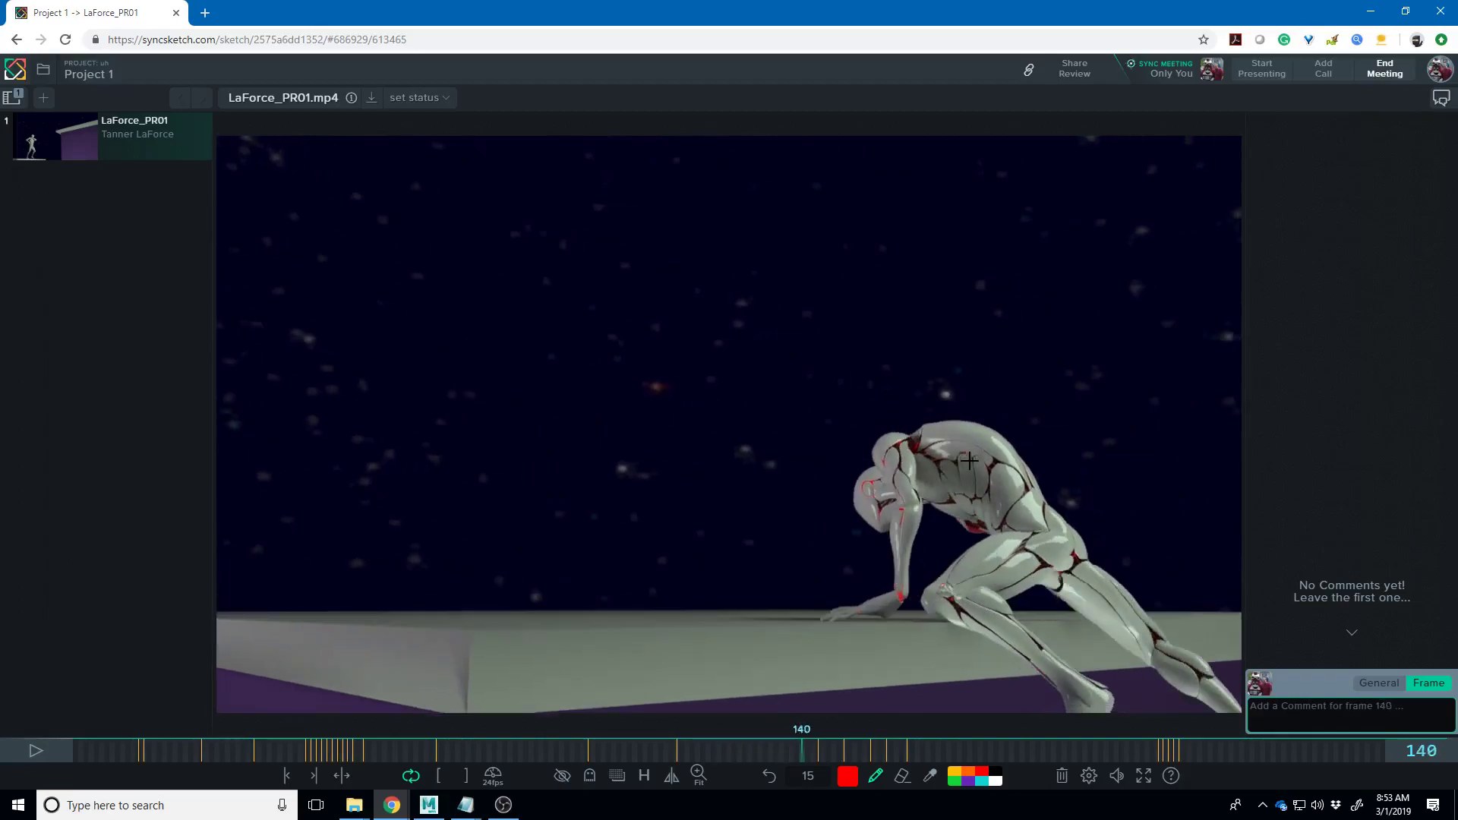
{"action": "key", "text": "Right"}
{"action": "key", "text": "Right"}
{"action": "key", "text": "Right"}
{"action": "key", "text": "Right"}
{"action": "key", "text": "Right"}
{"action": "key", "text": "Right"}
{"action": "key", "text": "Right"}
{"action": "key", "text": "Right"}
{"action": "key", "text": "Right"}
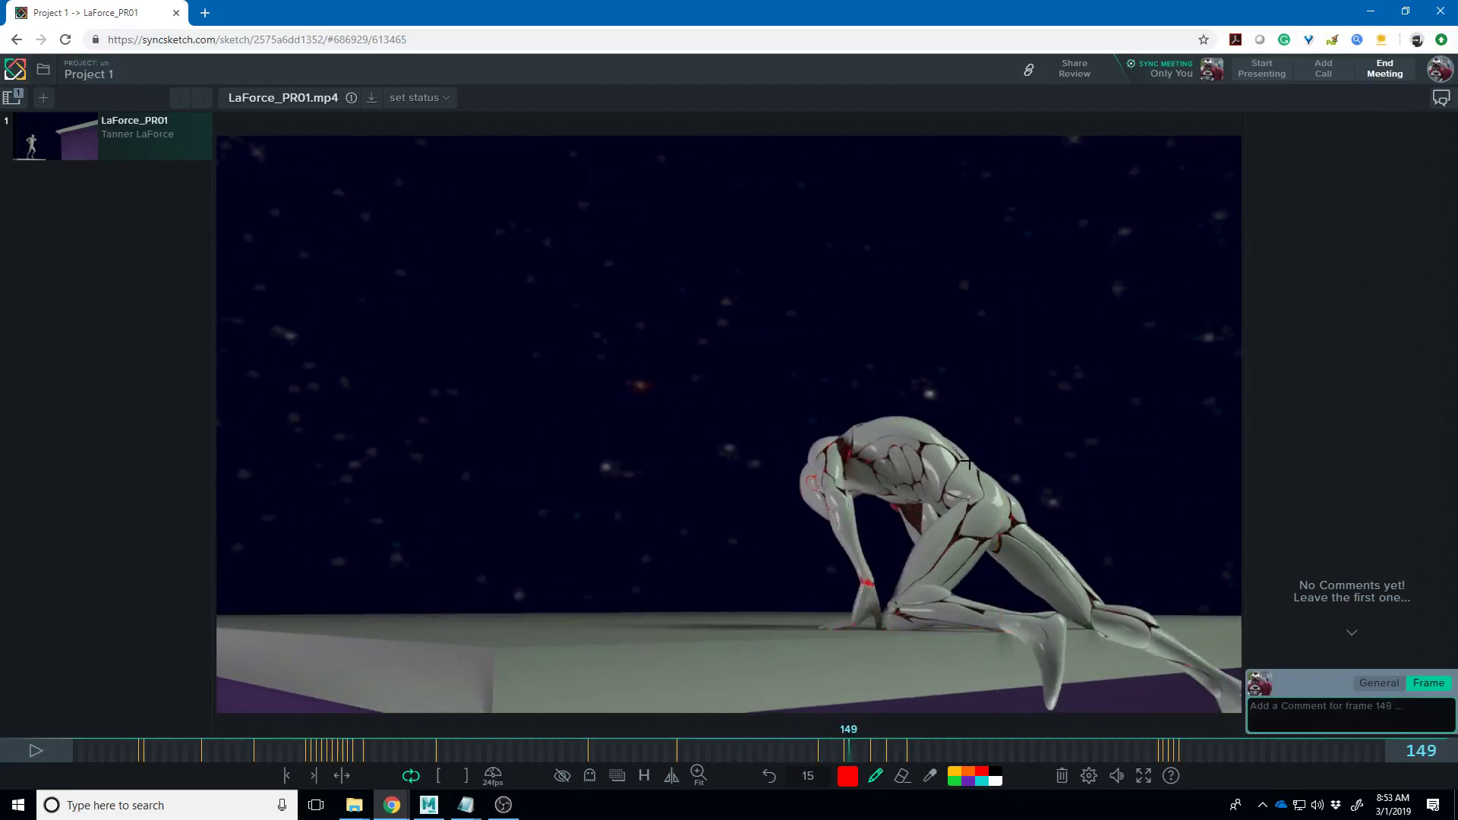
{"action": "key", "text": "Right"}
{"action": "key", "text": "Right"}
{"action": "key", "text": "Right"}
{"action": "key", "text": "Right"}
{"action": "key", "text": "Right"}
{"action": "key", "text": "Right"}
{"action": "key", "text": "Right"}
{"action": "key", "text": "Right"}
{"action": "key", "text": "Right"}
{"action": "key", "text": "Right"}
{"action": "key", "text": "Right"}
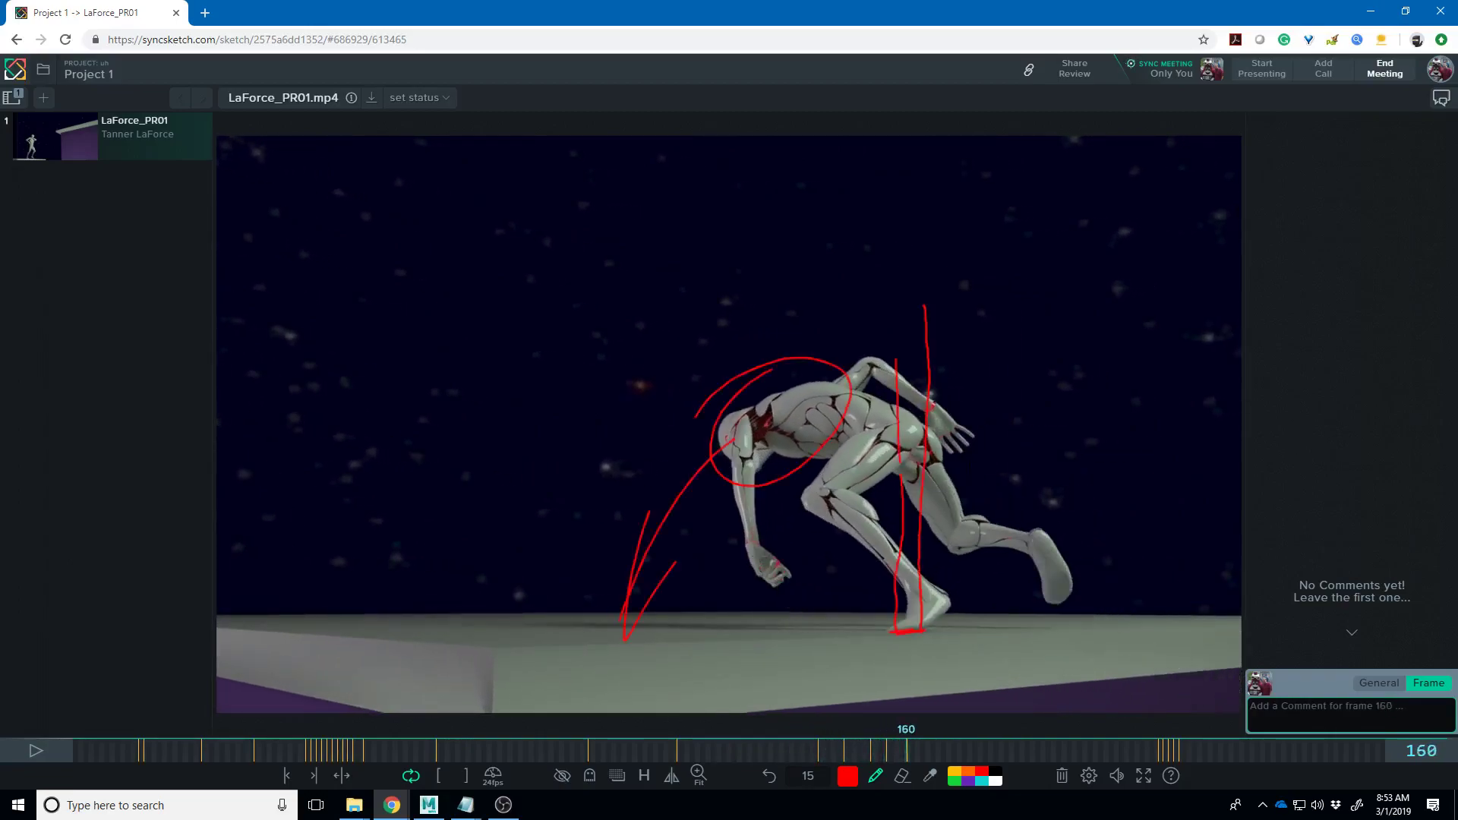
{"action": "key", "text": "Right"}
{"action": "key", "text": "Right"}
{"action": "key", "text": "Right"}
{"action": "key", "text": "Right"}
{"action": "key", "text": "Right"}
{"action": "key", "text": "Right"}
{"action": "key", "text": "Right"}
{"action": "key", "text": "Right"}
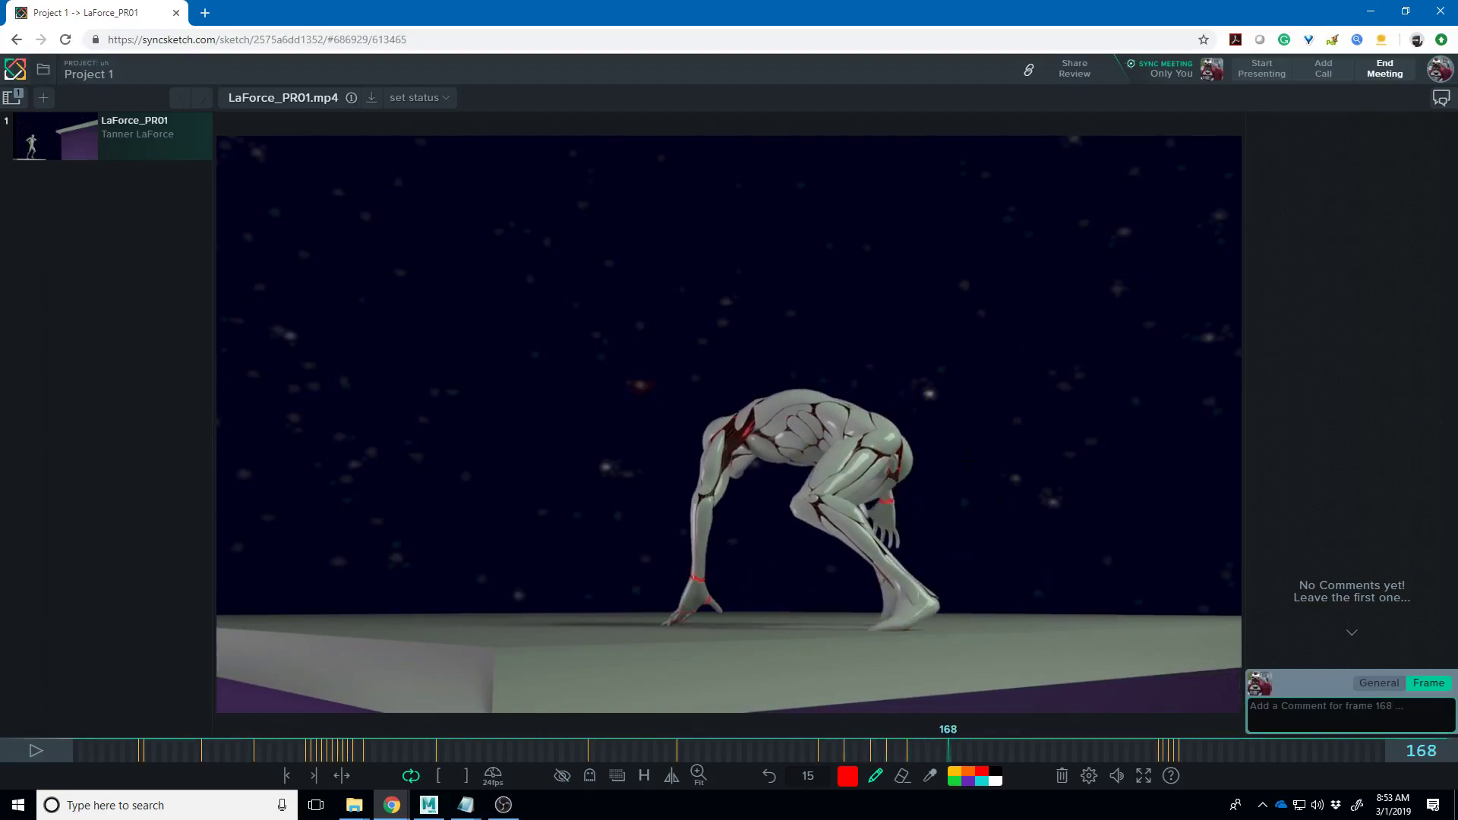
{"action": "key", "text": "Right"}
{"action": "key", "text": "Right"}
{"action": "left_click_drag", "start_coordinate": [969, 750], "coordinate": [750, 750]}
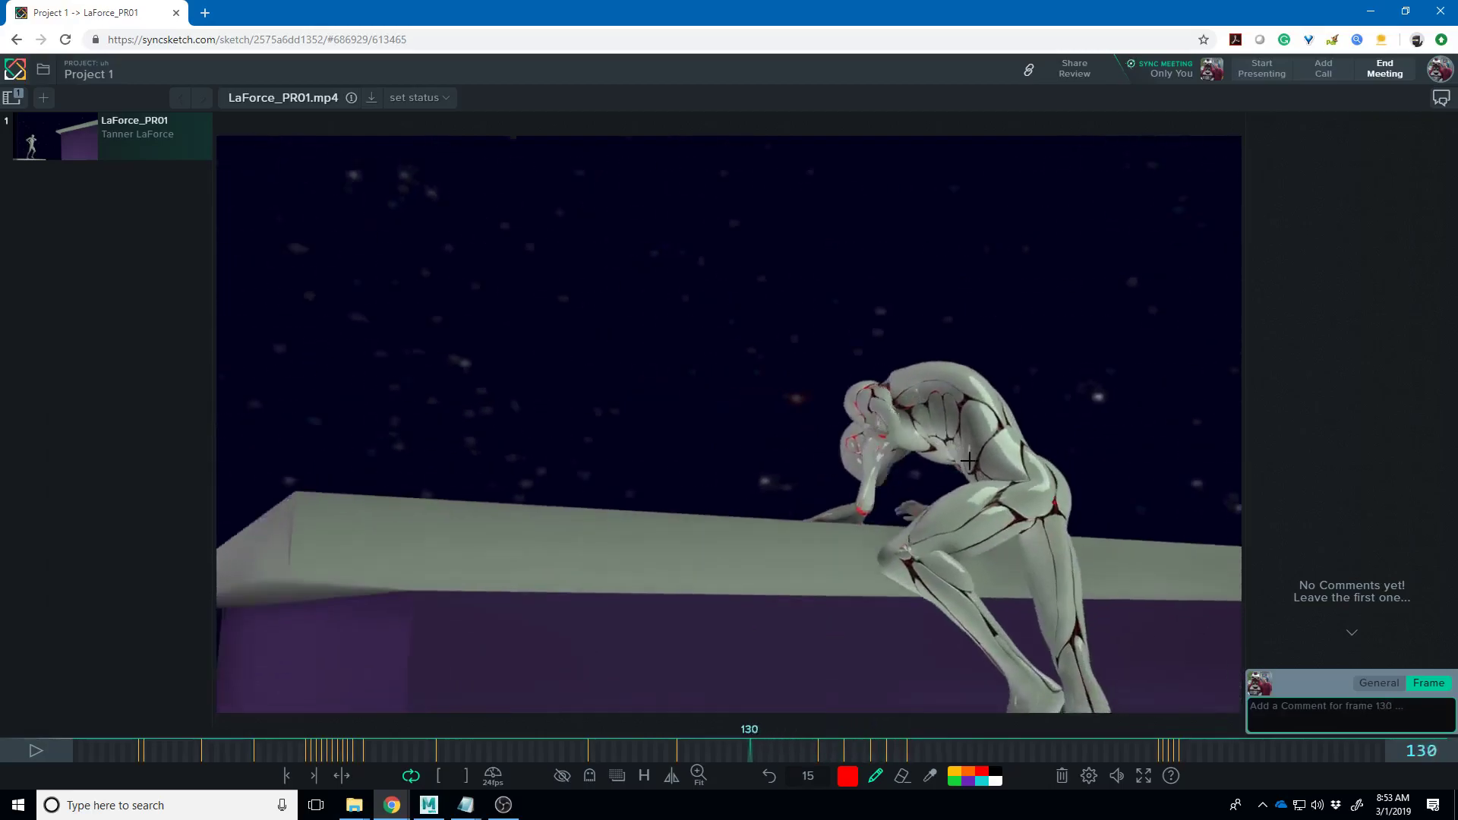
- Step back to frame 108, forward to 203, then settle on the crouched pose at frame 144
{"action": "key", "text": "Left"}
{"action": "key", "text": "Left"}
{"action": "key", "text": "Left"}
{"action": "key", "text": "Left"}
{"action": "key", "text": "Left"}
{"action": "key", "text": "Left"}
{"action": "key", "text": "Left"}
{"action": "key", "text": "Left"}
{"action": "key", "text": "Left"}
{"action": "key", "text": "Left"}
{"action": "key", "text": "Left"}
{"action": "key", "text": "Left"}
{"action": "key", "text": "Left"}
{"action": "key", "text": "Left"}
{"action": "key", "text": "Left"}
{"action": "key", "text": "Left"}
{"action": "key", "text": "Left"}
{"action": "key", "text": "Left"}
{"action": "key", "text": "Left"}
{"action": "key", "text": "Left"}
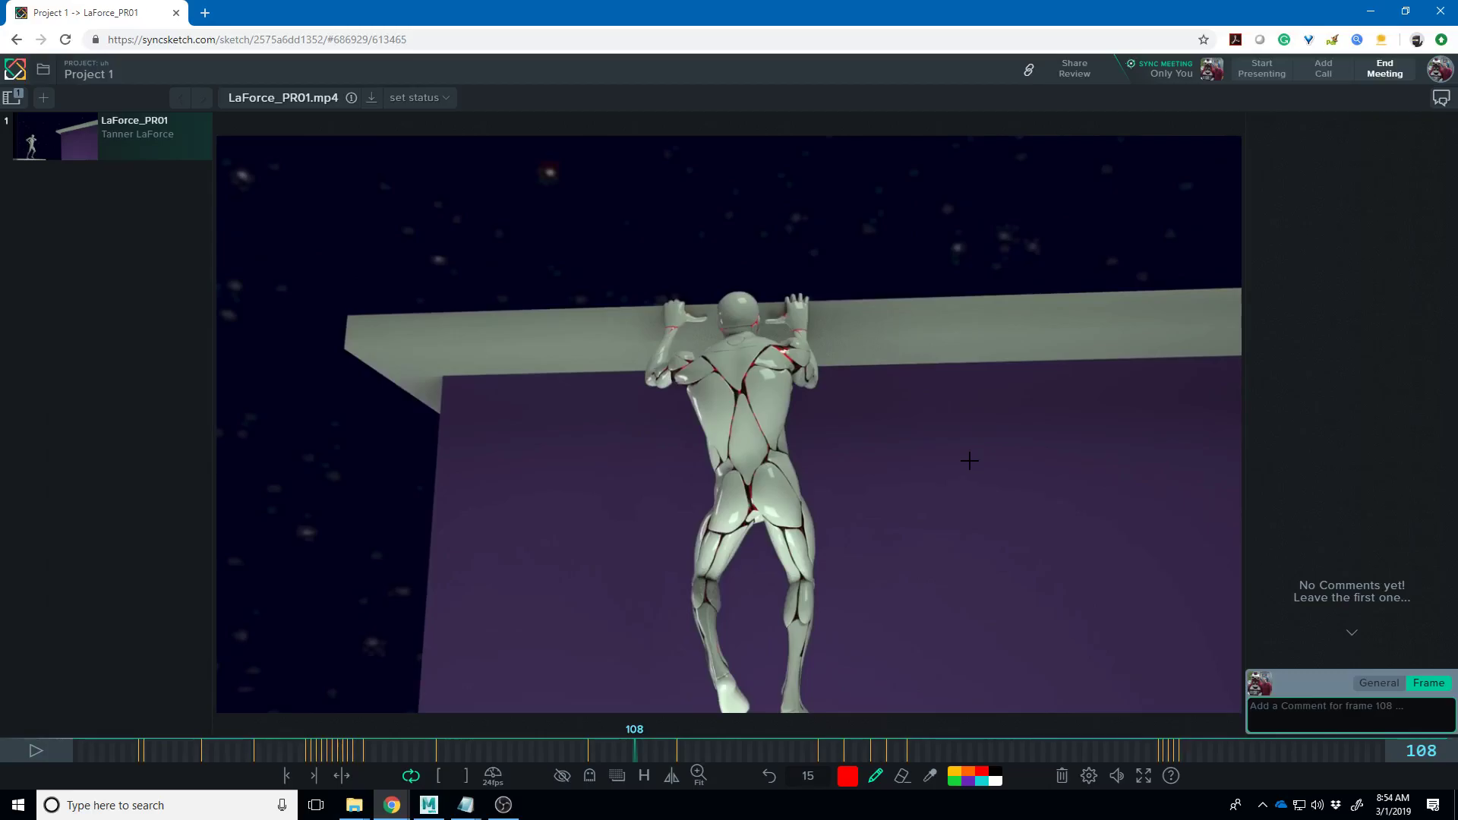
{"action": "key", "text": "Right"}
{"action": "key", "text": "Right"}
{"action": "key", "text": "Right"}
{"action": "key", "text": "Right"}
{"action": "key", "text": "Right"}
{"action": "key", "text": "Right"}
{"action": "key", "text": "Right"}
{"action": "key", "text": "Right"}
{"action": "key", "text": "Right"}
{"action": "key", "text": "Right"}
{"action": "key", "text": "Right"}
{"action": "key", "text": "Right"}
{"action": "key", "text": "Right"}
{"action": "key", "text": "Right"}
{"action": "key", "text": "Right"}
{"action": "key", "text": "Right"}
{"action": "key", "text": "Right"}
{"action": "key", "text": "Right"}
{"action": "key", "text": "Right"}
{"action": "key", "text": "Right"}
{"action": "key", "text": "Right"}
{"action": "key", "text": "Right"}
{"action": "key", "text": "Right"}
{"action": "key", "text": "Right"}
{"action": "key", "text": "Right"}
{"action": "key", "text": "Right"}
{"action": "key", "text": "Right"}
{"action": "key", "text": "Right"}
{"action": "key", "text": "Right"}
{"action": "key", "text": "Right"}
{"action": "key", "text": "Right"}
{"action": "key", "text": "Right"}
{"action": "key", "text": "Right"}
{"action": "key", "text": "Right"}
{"action": "key", "text": "Right"}
{"action": "key", "text": "Right"}
{"action": "key", "text": "Right"}
{"action": "key", "text": "Right"}
{"action": "key", "text": "Right"}
{"action": "key", "text": "Right"}
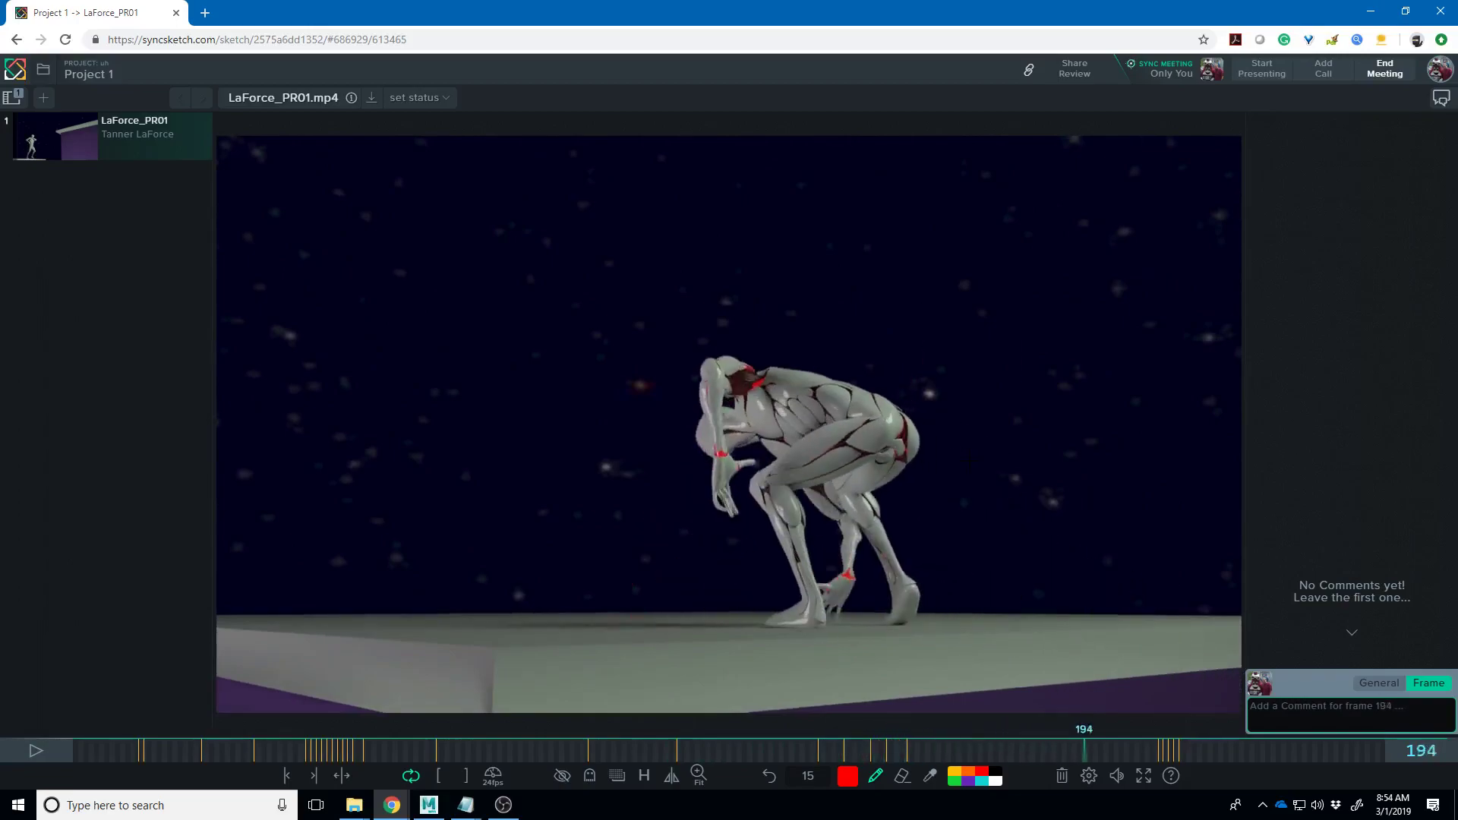
{"action": "key", "text": "Right"}
{"action": "key", "text": "Right"}
{"action": "key", "text": "Right"}
{"action": "key", "text": "Right"}
{"action": "key", "text": "Right"}
{"action": "key", "text": "Right"}
{"action": "key", "text": "Right"}
{"action": "key", "text": "Right"}
{"action": "key", "text": "Right"}
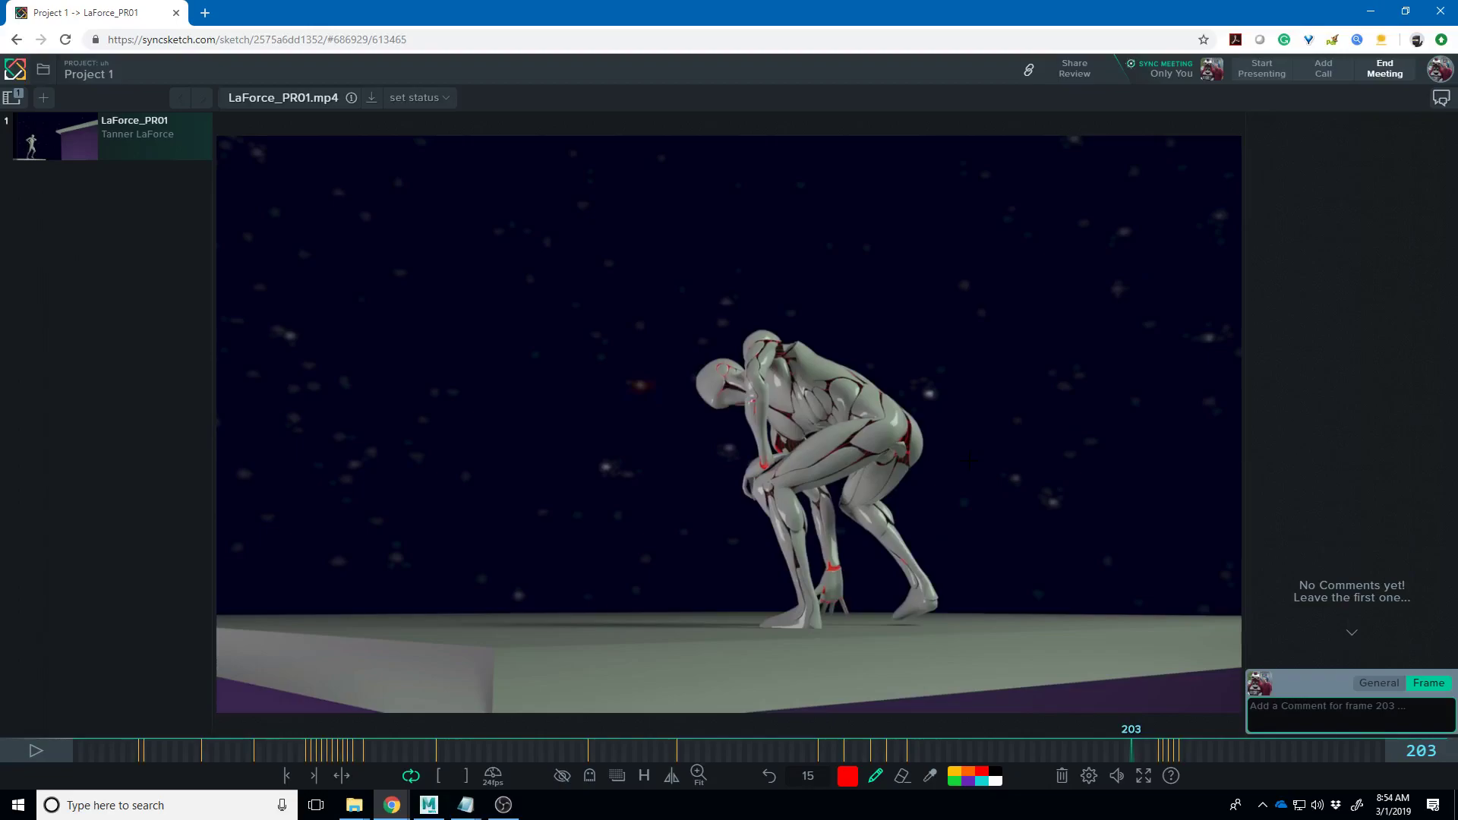
{"action": "key", "text": "Left"}
{"action": "key", "text": "Left"}
{"action": "key", "text": "Left"}
{"action": "key", "text": "Left"}
{"action": "key", "text": "Left"}
{"action": "key", "text": "Left"}
{"action": "key", "text": "Left"}
{"action": "key", "text": "Left"}
{"action": "key", "text": "Left"}
{"action": "key", "text": "Left"}
{"action": "key", "text": "Left"}
{"action": "key", "text": "Left"}
{"action": "key", "text": "Left"}
{"action": "key", "text": "Left"}
{"action": "key", "text": "Left"}
{"action": "key", "text": "Left"}
{"action": "key", "text": "Left"}
{"action": "key", "text": "Left"}
{"action": "key", "text": "Left"}
{"action": "key", "text": "Left"}
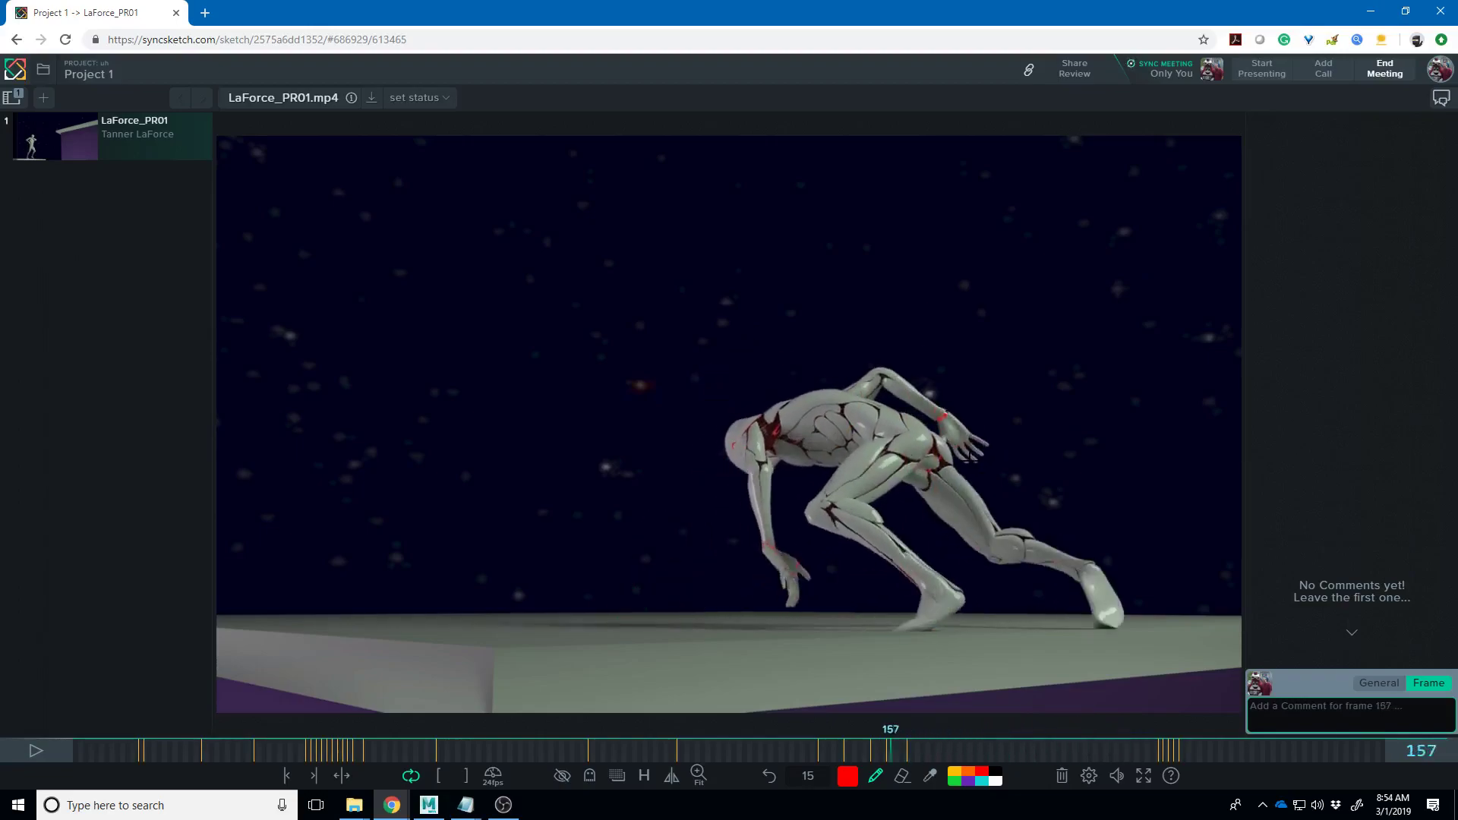
{"action": "key", "text": "Left"}
{"action": "key", "text": "Left"}
{"action": "key", "text": "Left"}
{"action": "key", "text": "Left"}
{"action": "key", "text": "Left"}
{"action": "key", "text": "Left"}
{"action": "key", "text": "Left"}
{"action": "key", "text": "Left"}
{"action": "key", "text": "Left"}
{"action": "key", "text": "Left"}
{"action": "key", "text": "Left"}
{"action": "key", "text": "Left"}
{"action": "key", "text": "Left"}
{"action": "key", "text": "Left"}
{"action": "key", "text": "Left"}
{"action": "key", "text": "Right"}
{"action": "key", "text": "Right"}
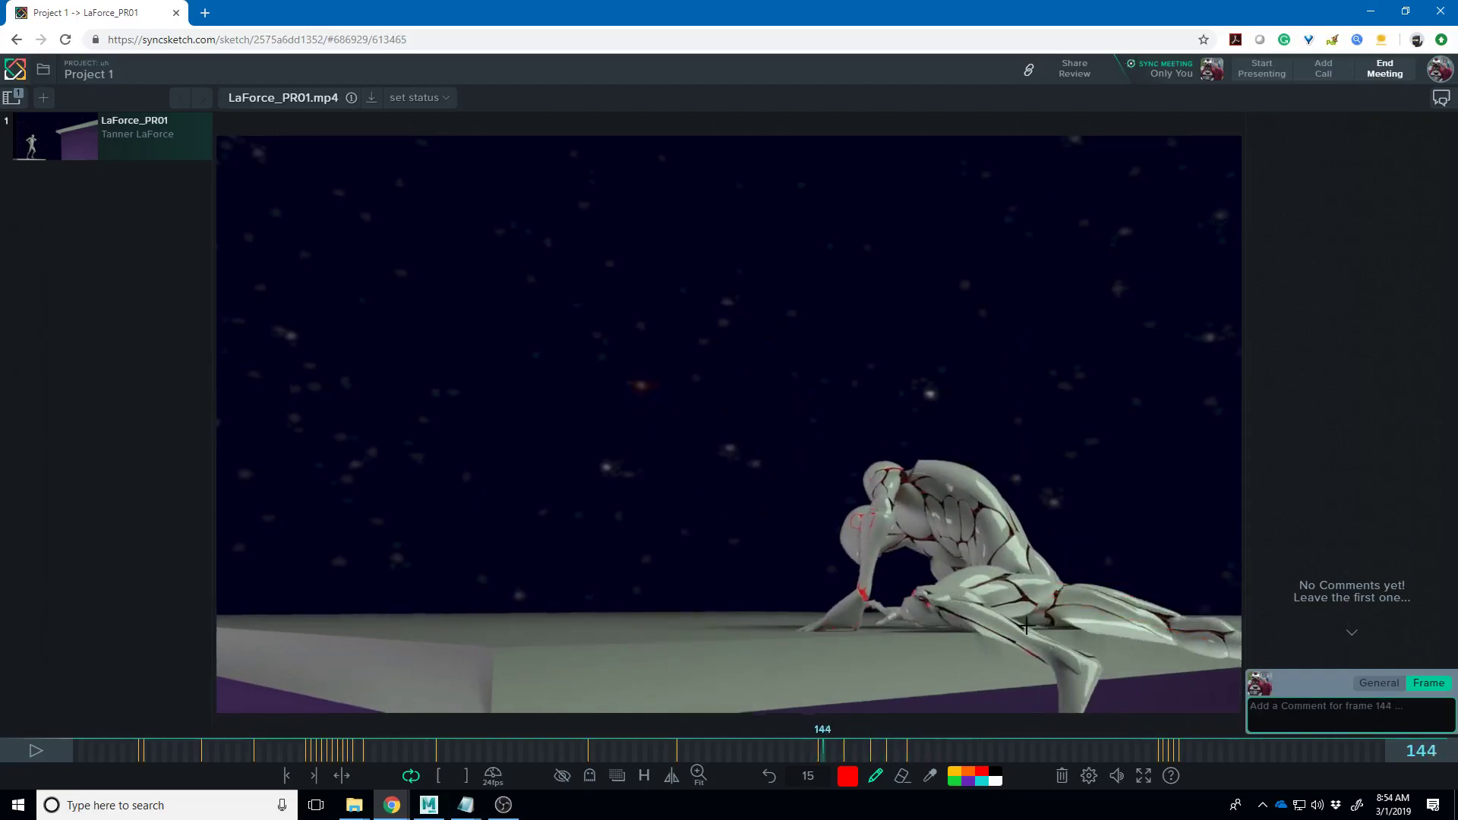
- On frame 144, draw red arcs over the back and head, a shoulder zigzag and a leg line
{"action": "mouse_move", "coordinate": [1005, 617]}
{"action": "left_mouse_down"}
{"action": "mouse_move", "coordinate": [954, 623]}
{"action": "mouse_move", "coordinate": [977, 579]}
{"action": "mouse_move", "coordinate": [953, 523]}
{"action": "mouse_move", "coordinate": [966, 479]}
{"action": "mouse_move", "coordinate": [1051, 630]}
{"action": "mouse_move", "coordinate": [1078, 592]}
{"action": "mouse_move", "coordinate": [1068, 571]}
{"action": "left_mouse_up"}
{"action": "left_click_drag", "start_coordinate": [999, 424], "coordinate": [1029, 457]}
{"action": "mouse_move", "coordinate": [1068, 571]}
{"action": "left_mouse_down"}
{"action": "mouse_move", "coordinate": [982, 425]}
{"action": "mouse_move", "coordinate": [862, 600]}
{"action": "left_mouse_up"}
{"action": "left_click_drag", "start_coordinate": [915, 457], "coordinate": [881, 531]}
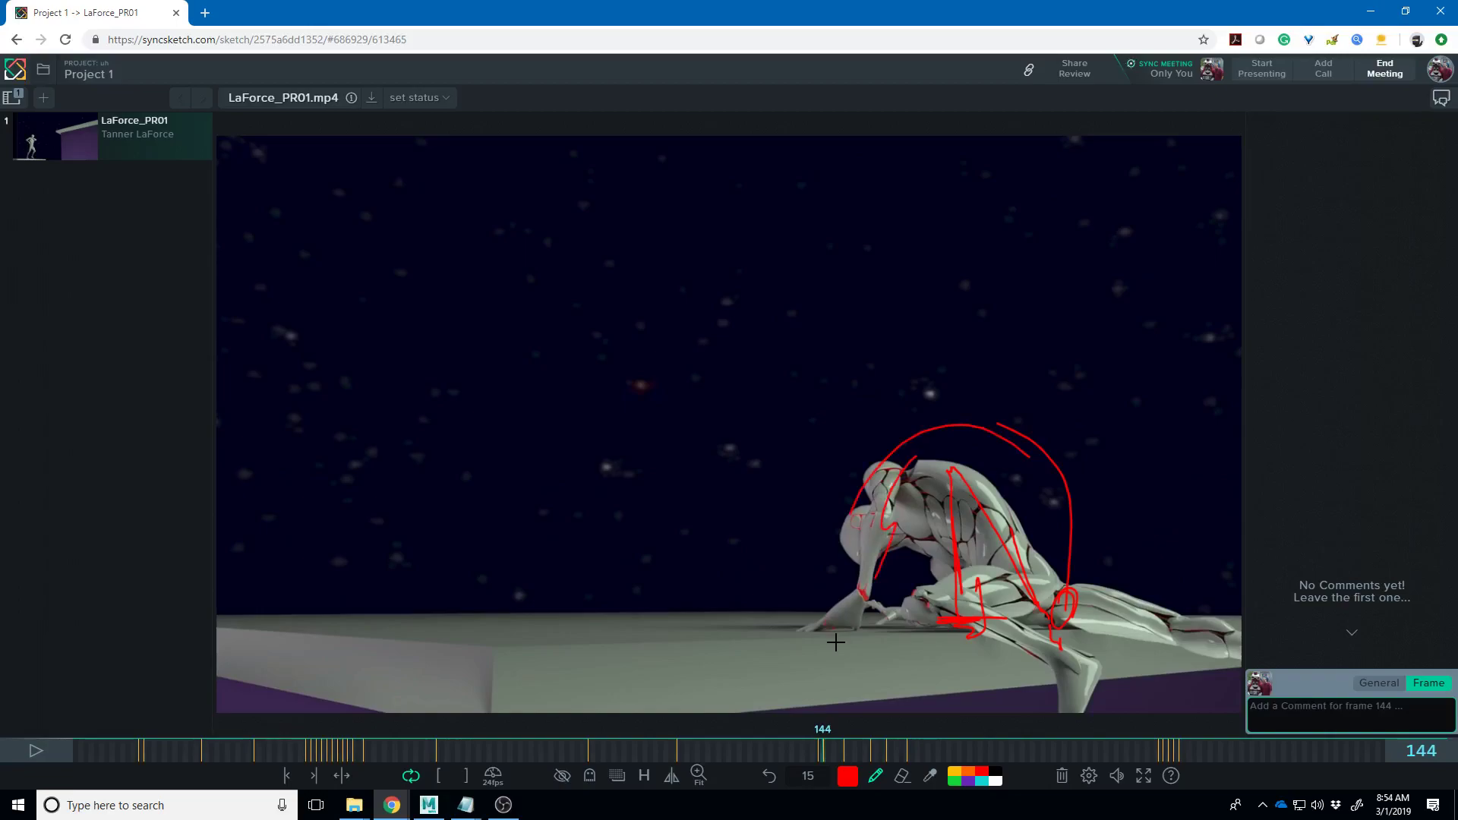
{"action": "left_click_drag", "start_coordinate": [1086, 635], "coordinate": [1110, 710]}
{"action": "key", "text": "super+e"}
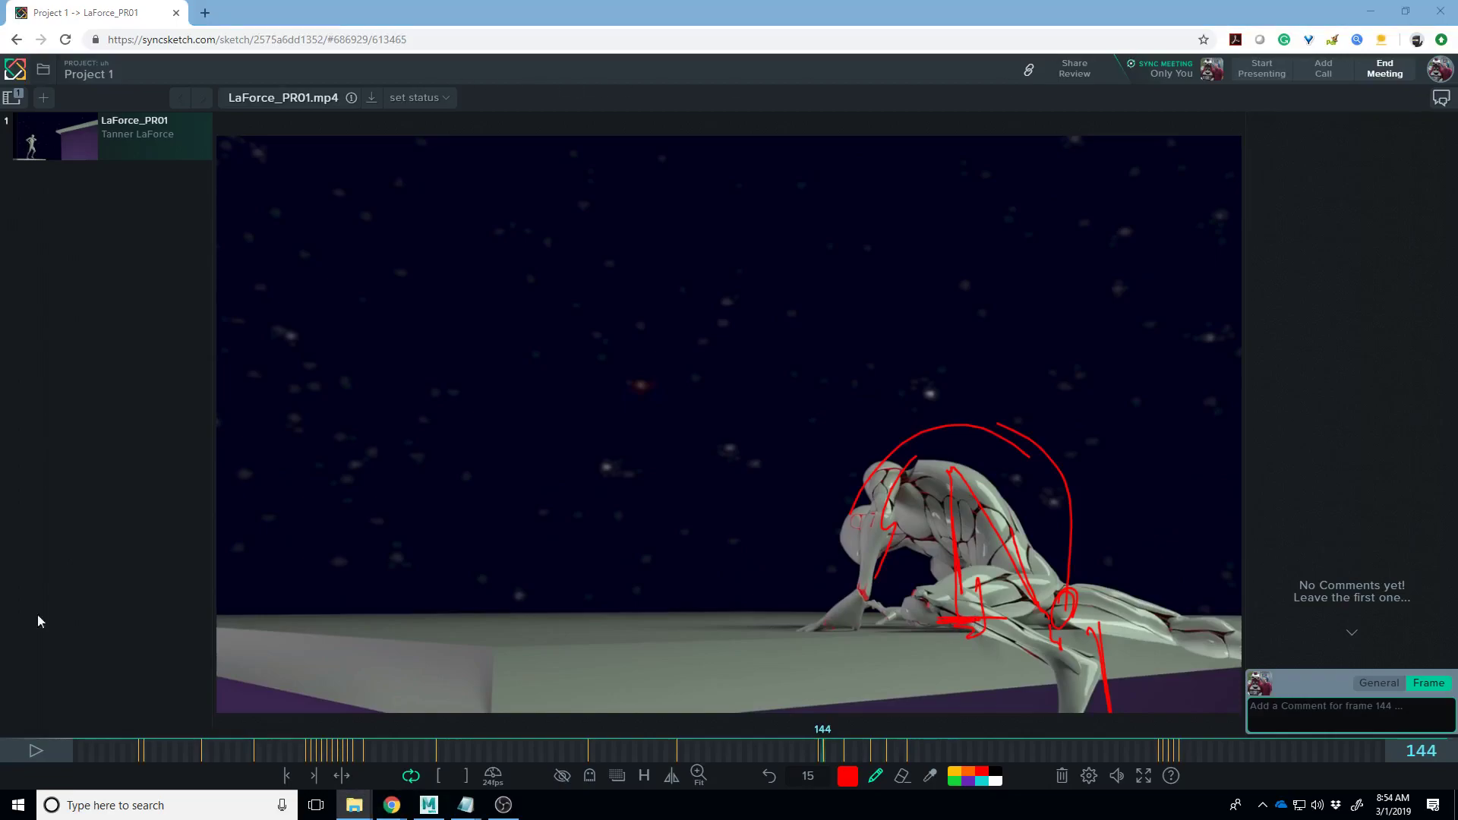
- Launch Adobe Photoshop CC by searching 'ph' from the Windows Start menu
{"action": "left_click", "coordinate": [182, 806]}
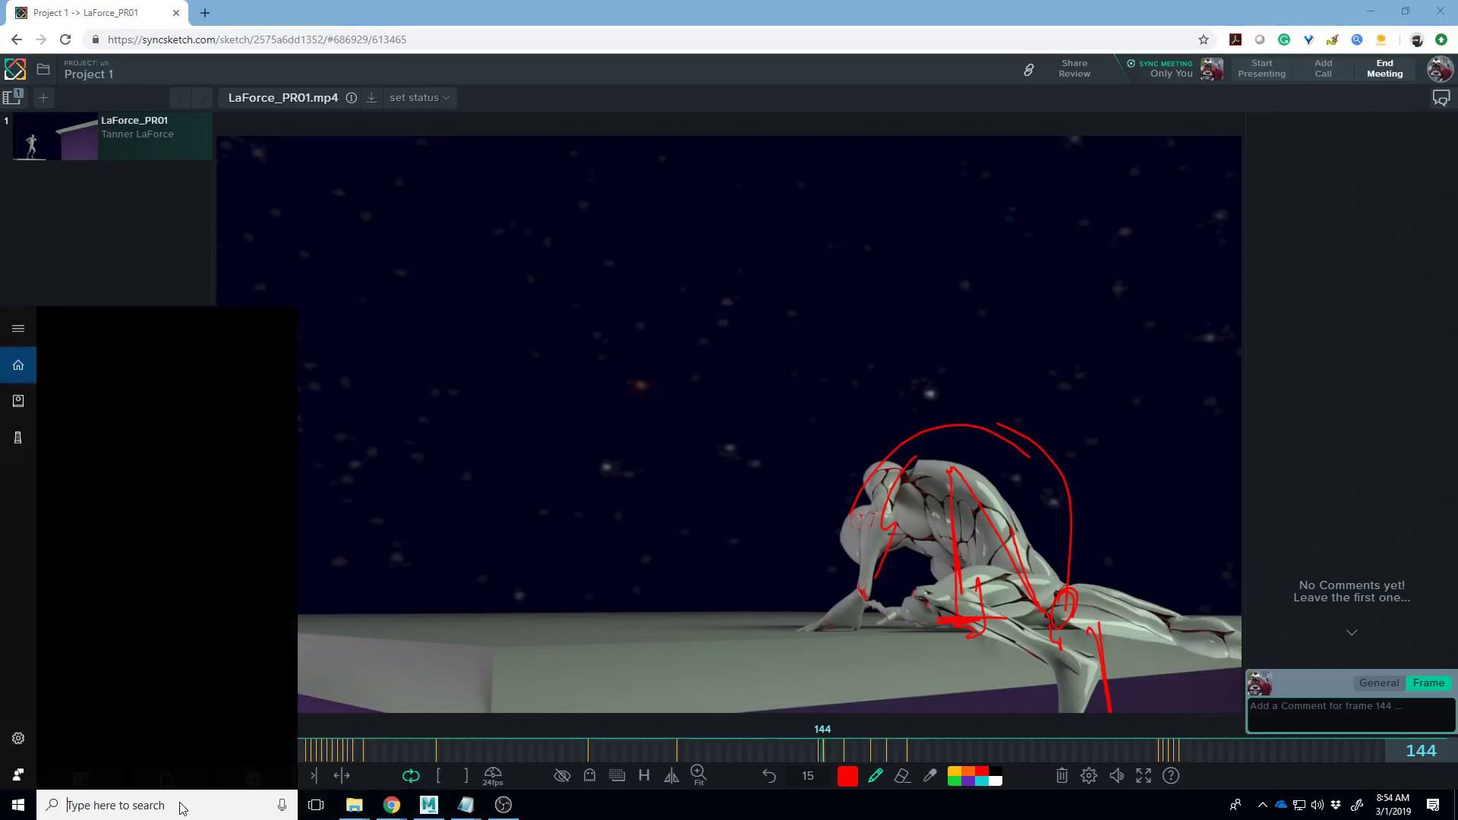
{"action": "type", "text": "pho"}
{"action": "key", "text": "Return"}
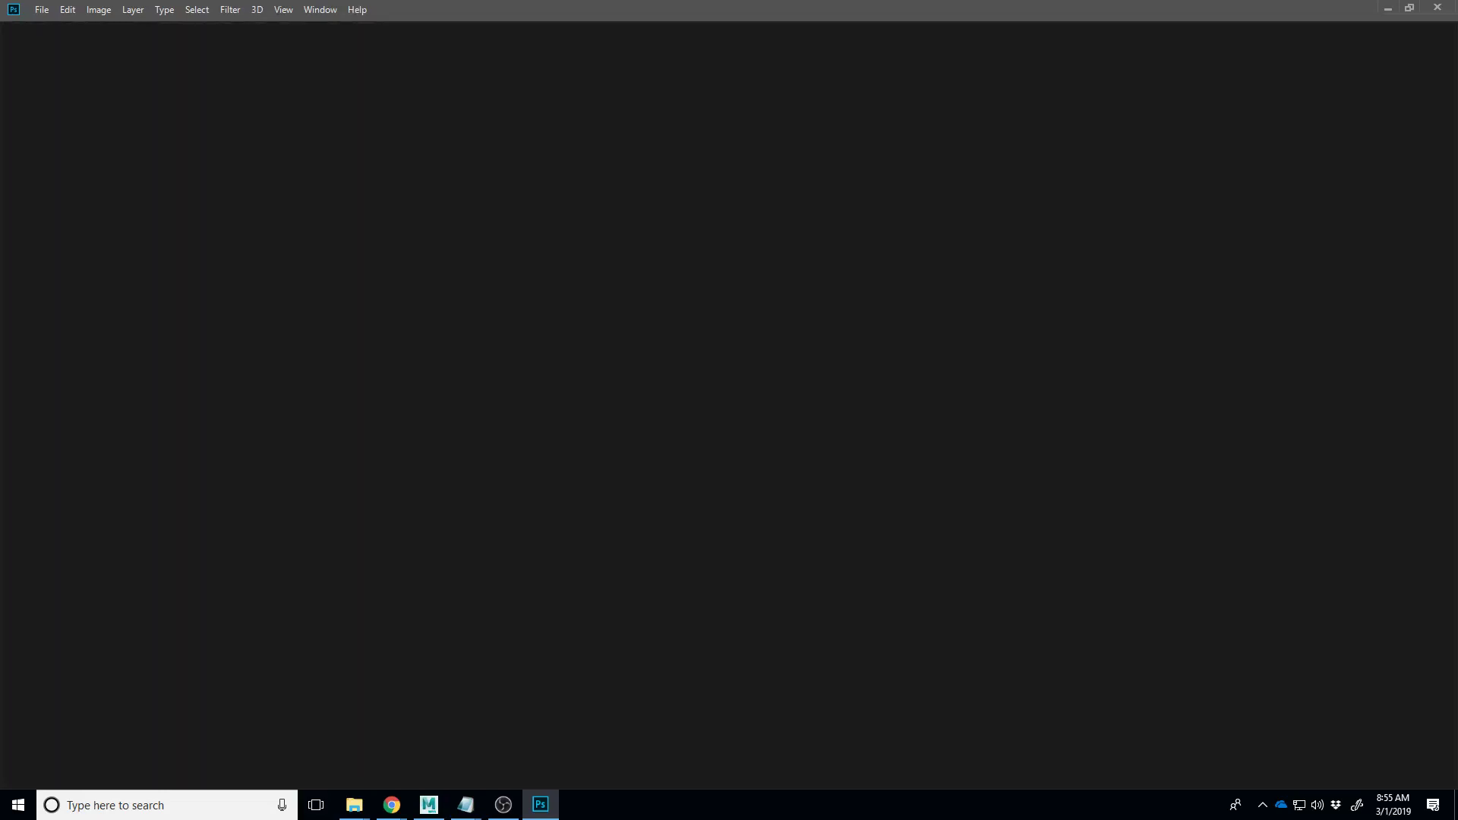
- Open the robot animation video in Photoshop, play it, and mute its audio
{"action": "left_click_drag", "start_coordinate": [3, 455], "coordinate": [410, 428]}
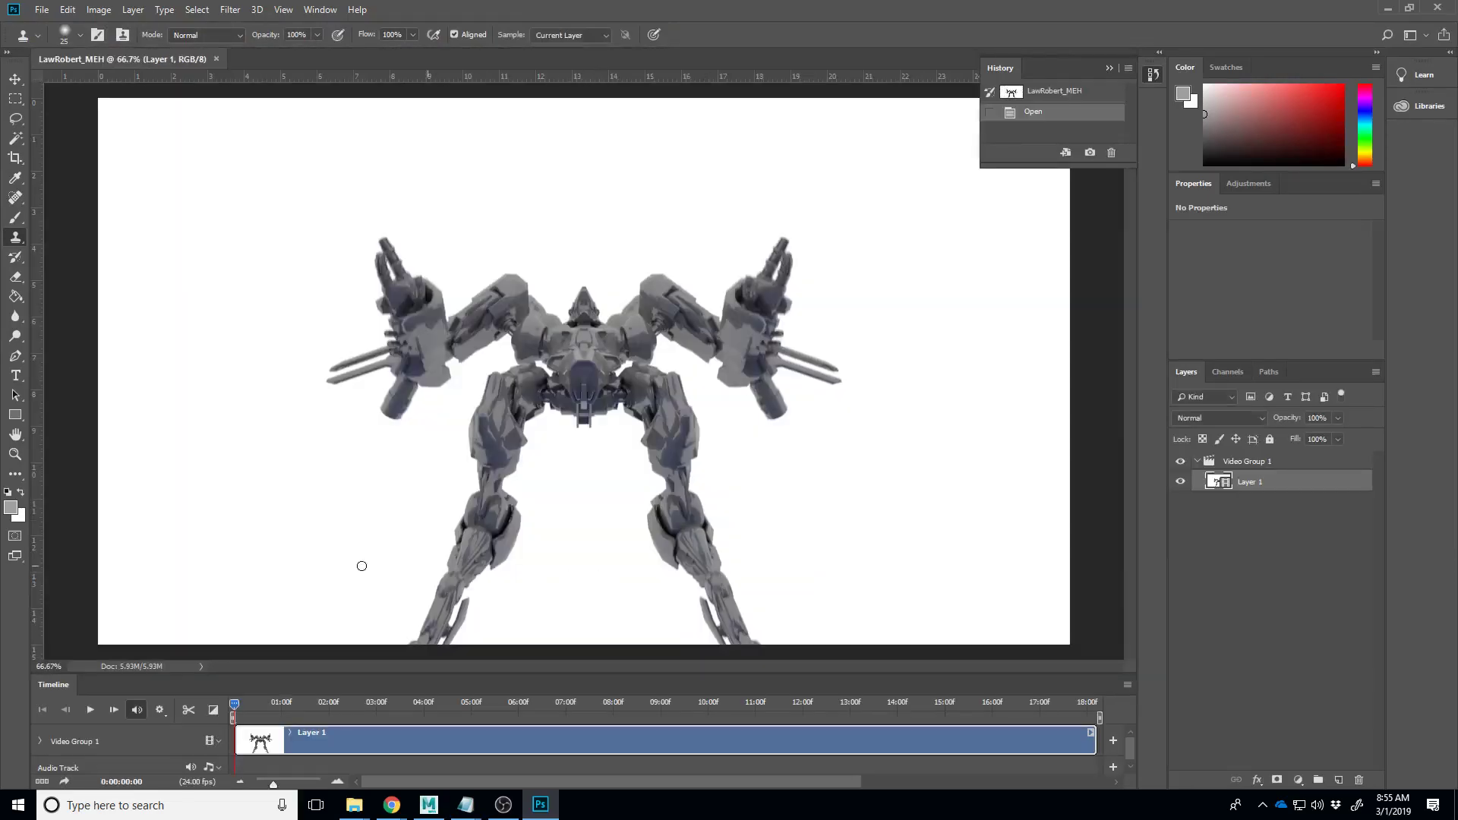
{"action": "left_click", "coordinate": [89, 710]}
{"action": "left_click", "coordinate": [86, 711]}
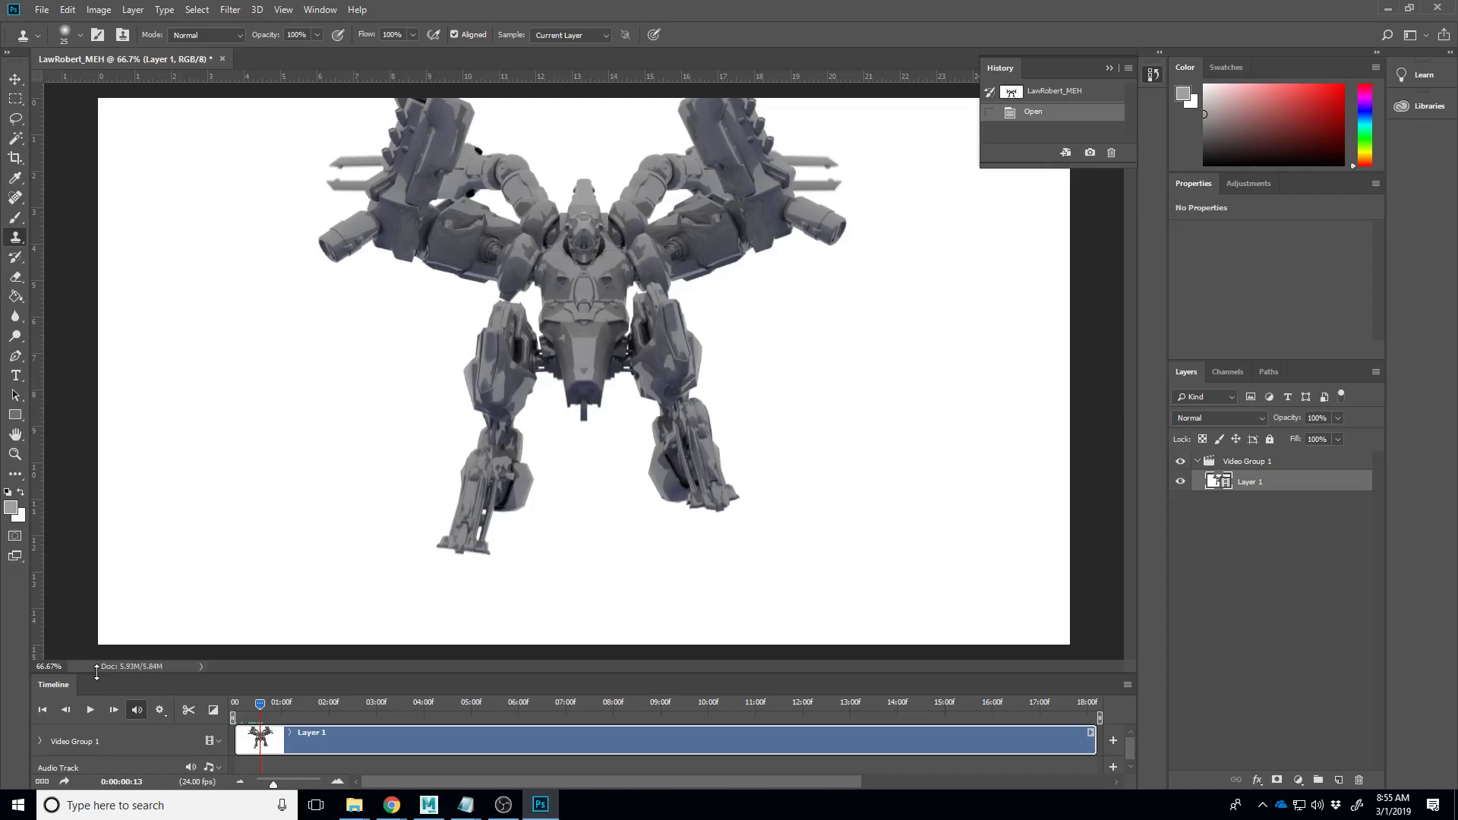
{"action": "left_click", "coordinate": [136, 709]}
{"action": "left_click", "coordinate": [90, 710]}
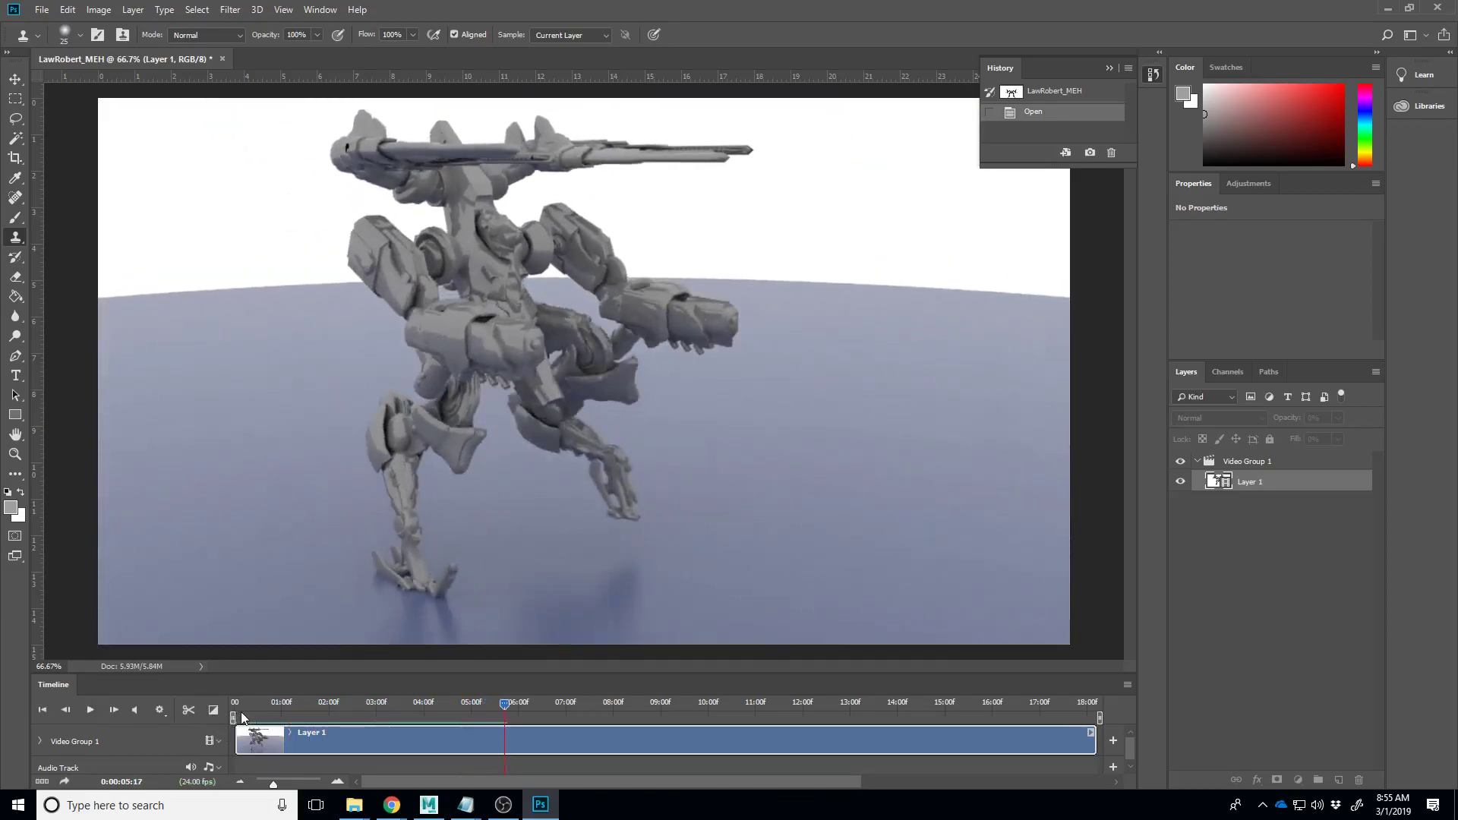
{"action": "left_click", "coordinate": [233, 708]}
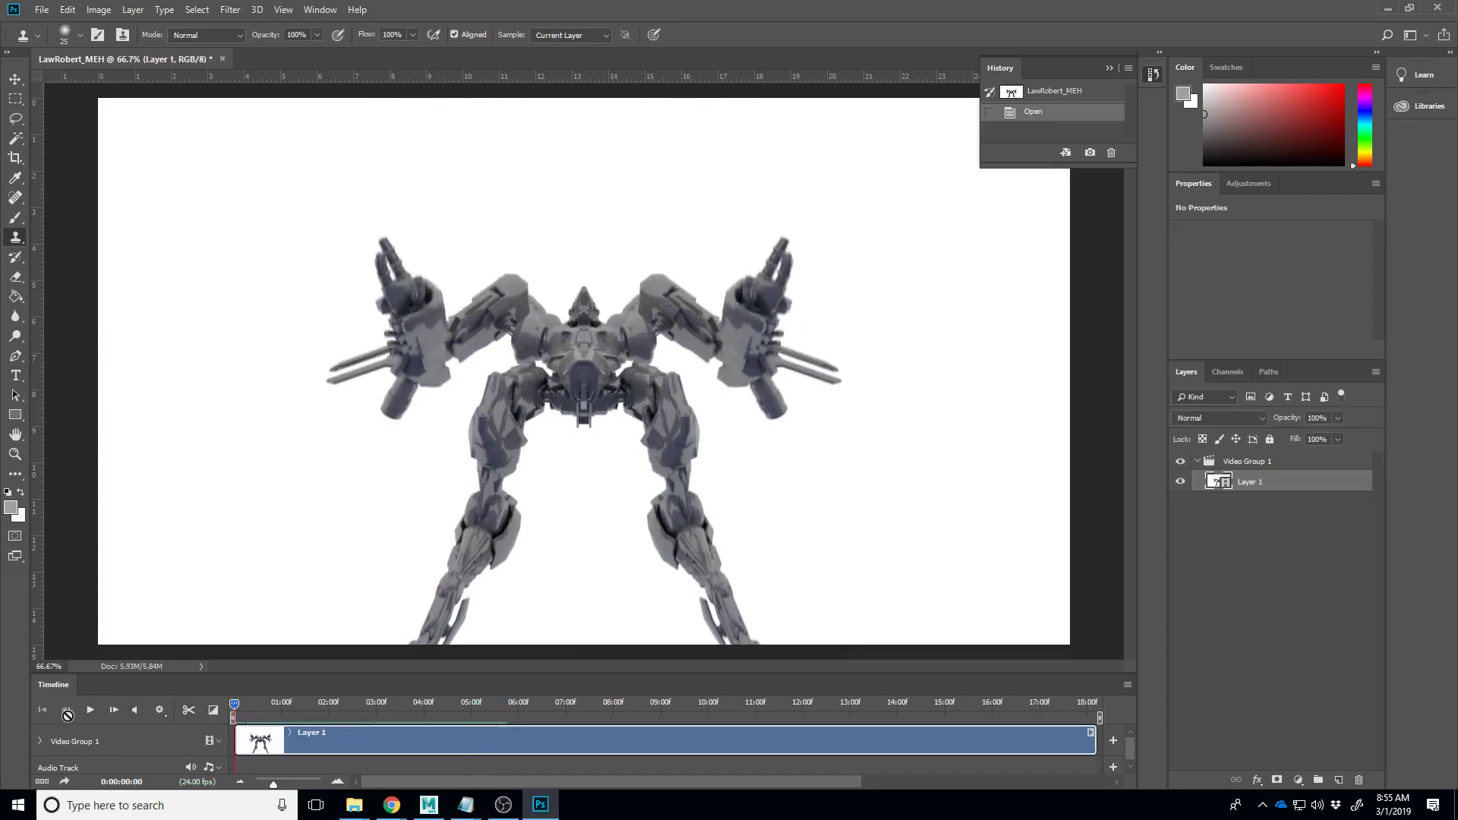
{"action": "left_click", "coordinate": [88, 711]}
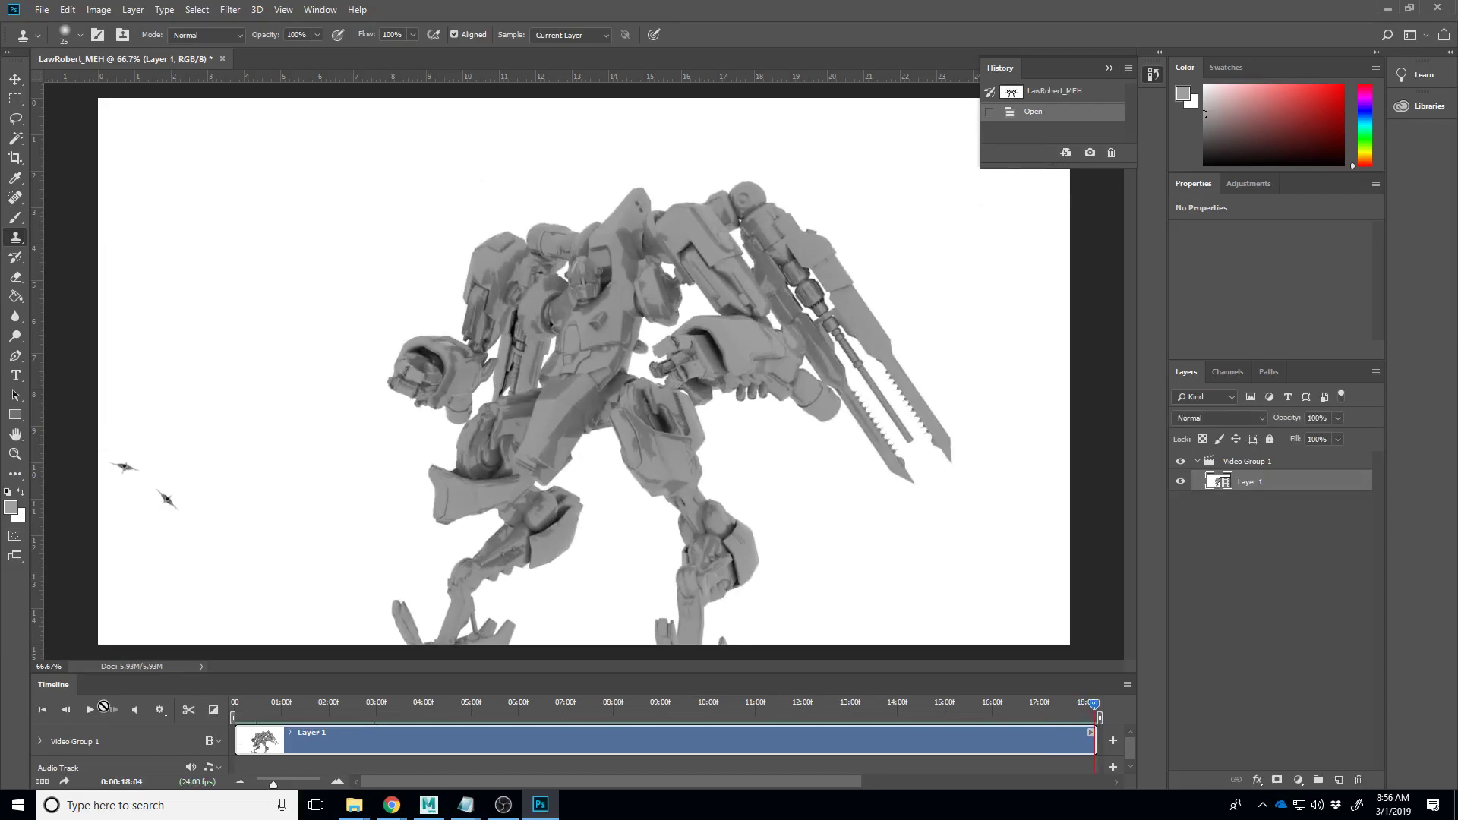
- Move the playback range start later and scrub the playhead back to 0:00:00:22
{"action": "left_click_drag", "start_coordinate": [312, 694], "coordinate": [295, 778]}
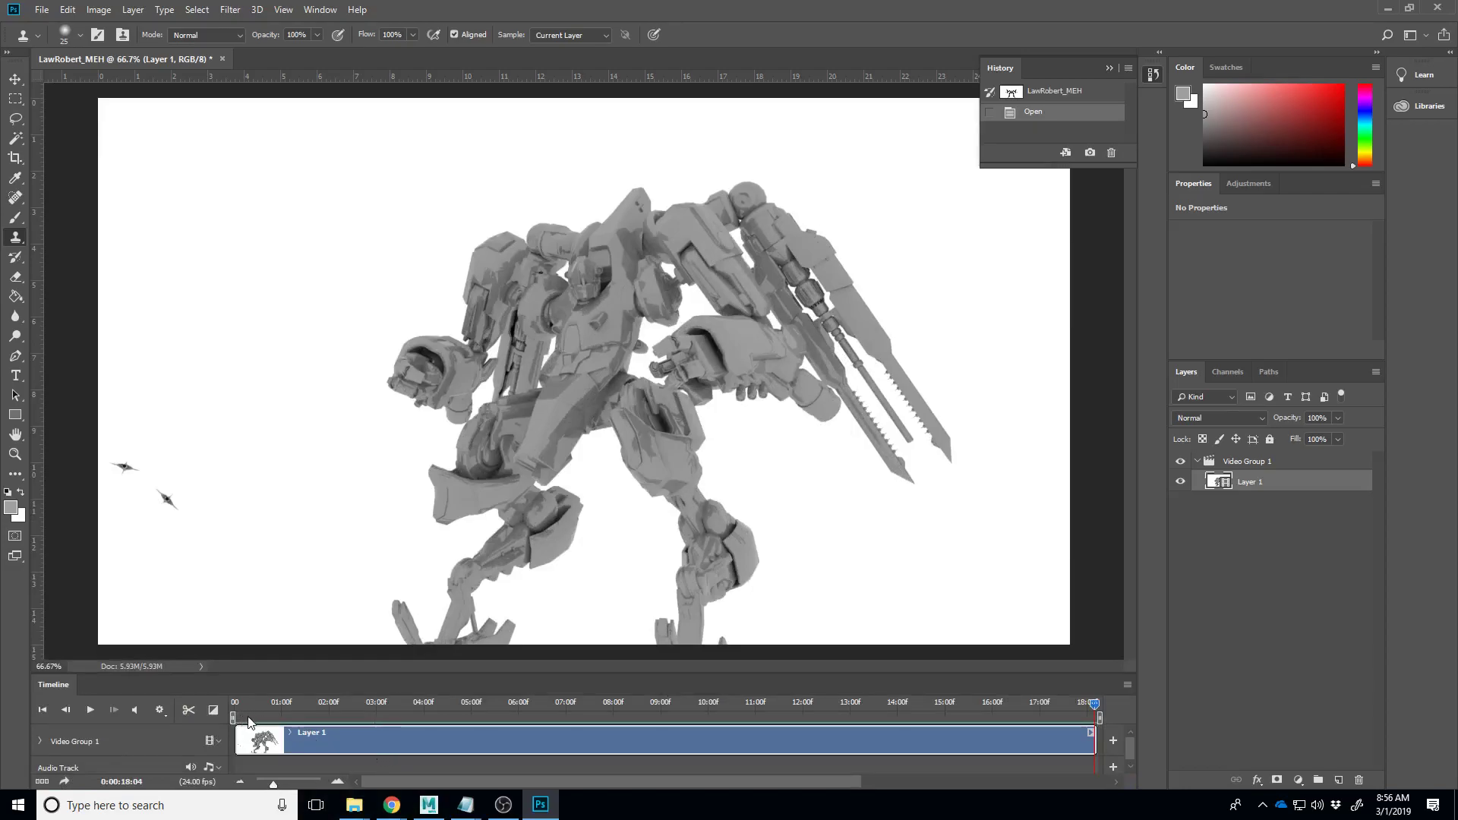
{"action": "left_click_drag", "start_coordinate": [268, 716], "coordinate": [489, 717]}
{"action": "left_click_drag", "start_coordinate": [1093, 708], "coordinate": [277, 690]}
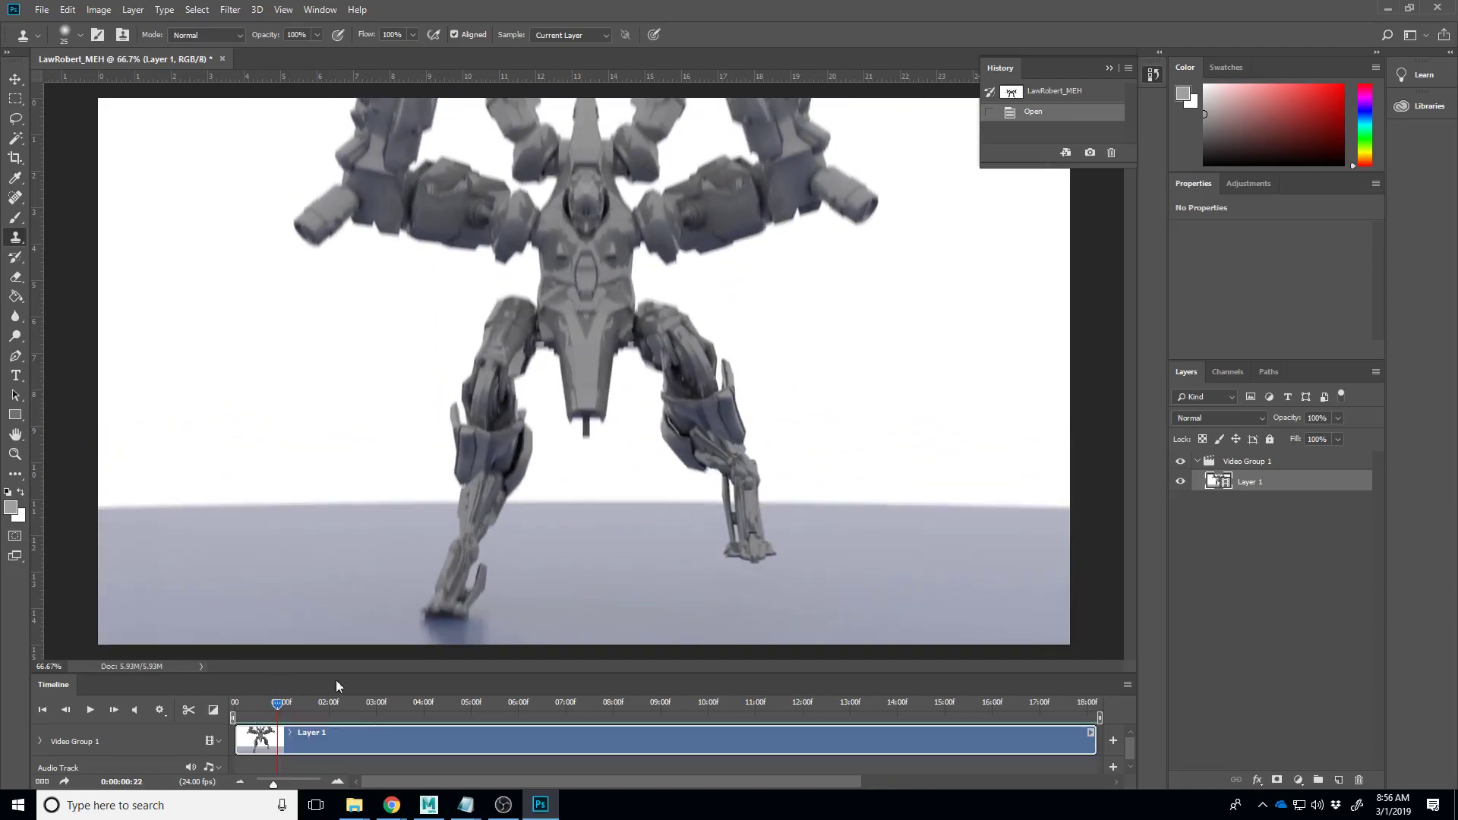
- Dismiss the clone stamp error and switch to the Brush tool
{"action": "left_click", "coordinate": [448, 618]}
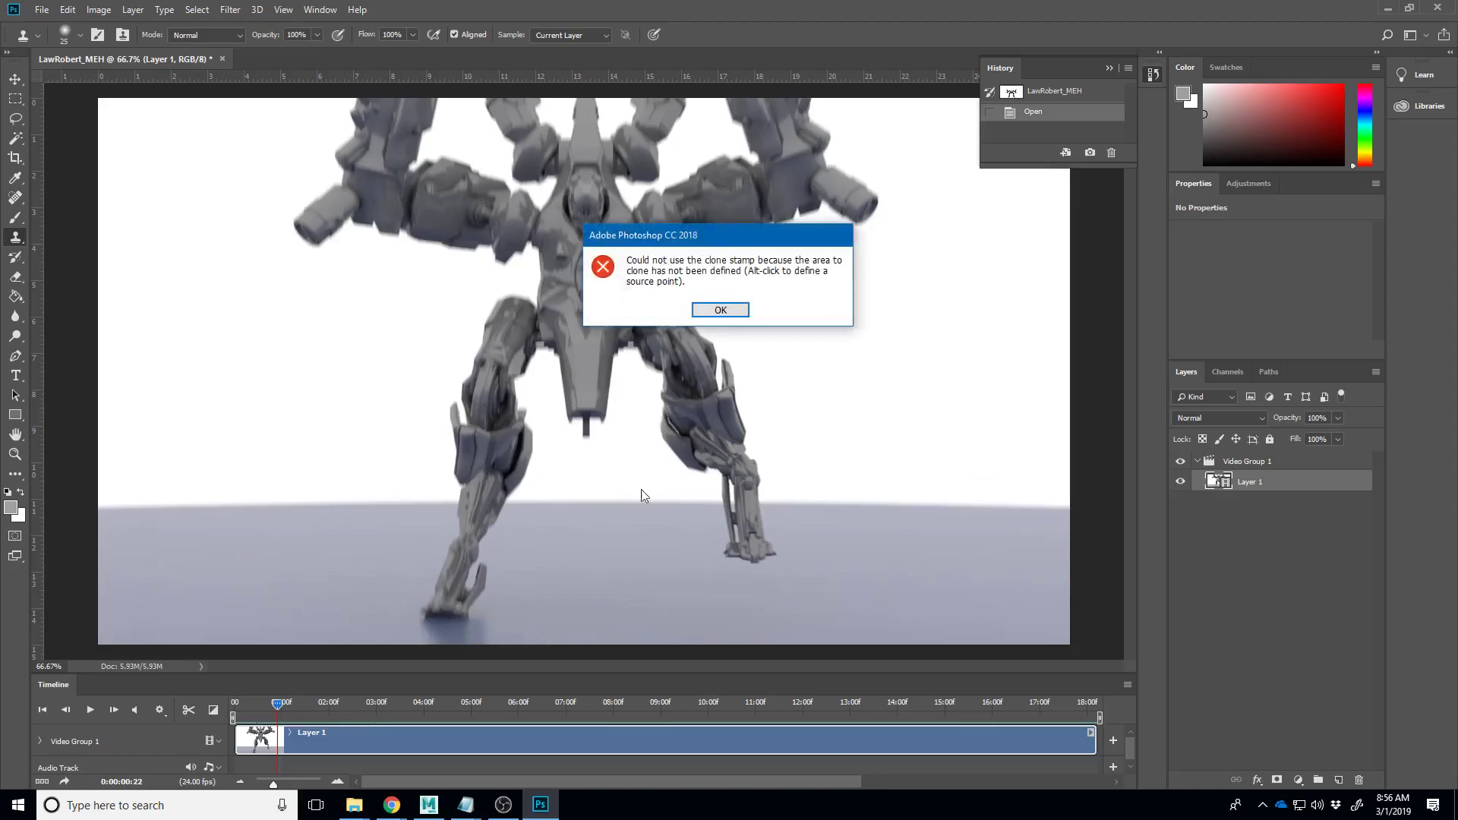
{"action": "left_click", "coordinate": [720, 311]}
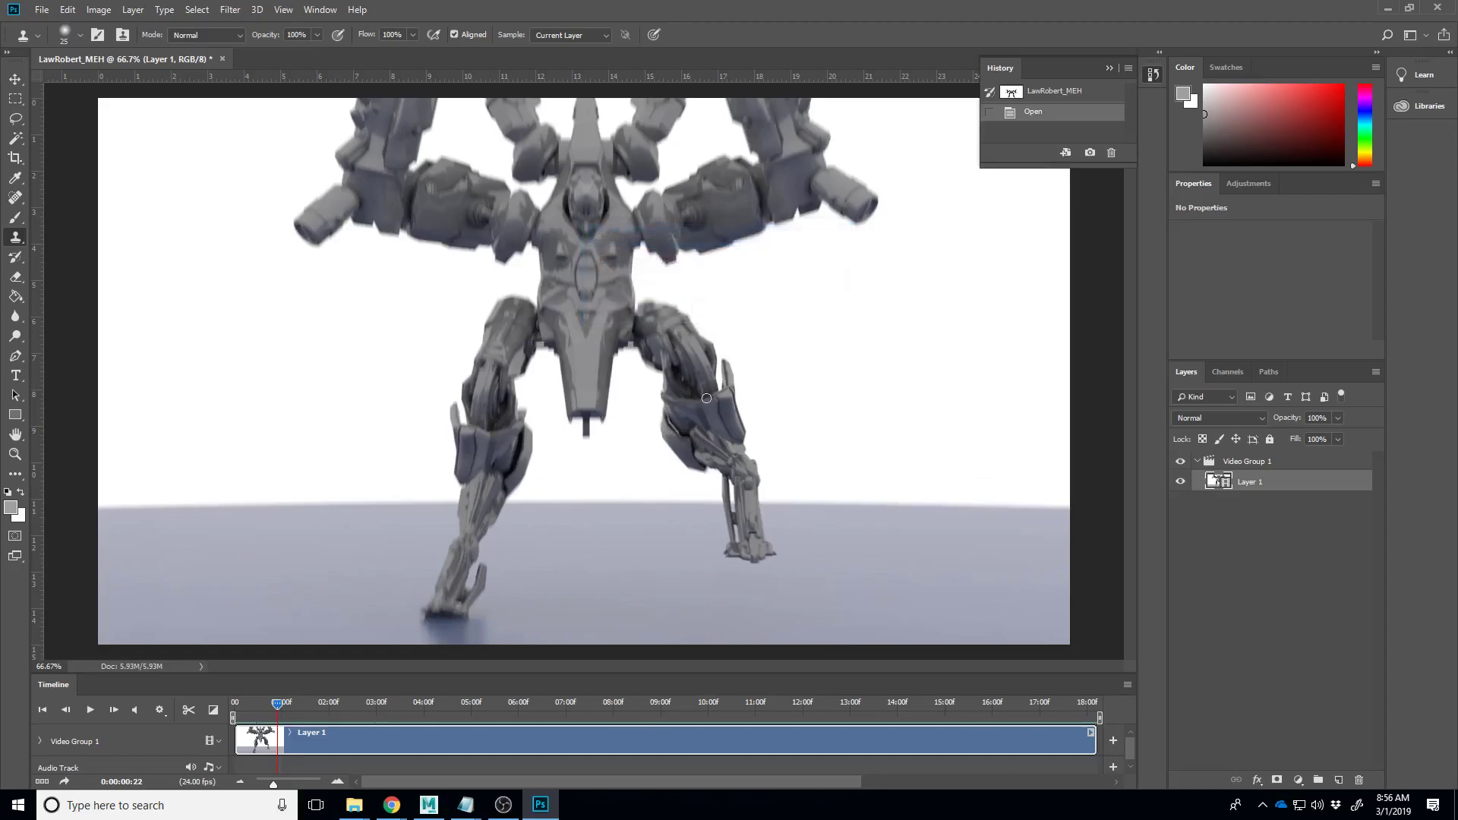
{"action": "left_click", "coordinate": [17, 219]}
- Paint red marks under the robot's foot at 0:00:00:22, then scrub ahead to 0:00:01:04
{"action": "left_click_drag", "start_coordinate": [457, 612], "coordinate": [575, 624]}
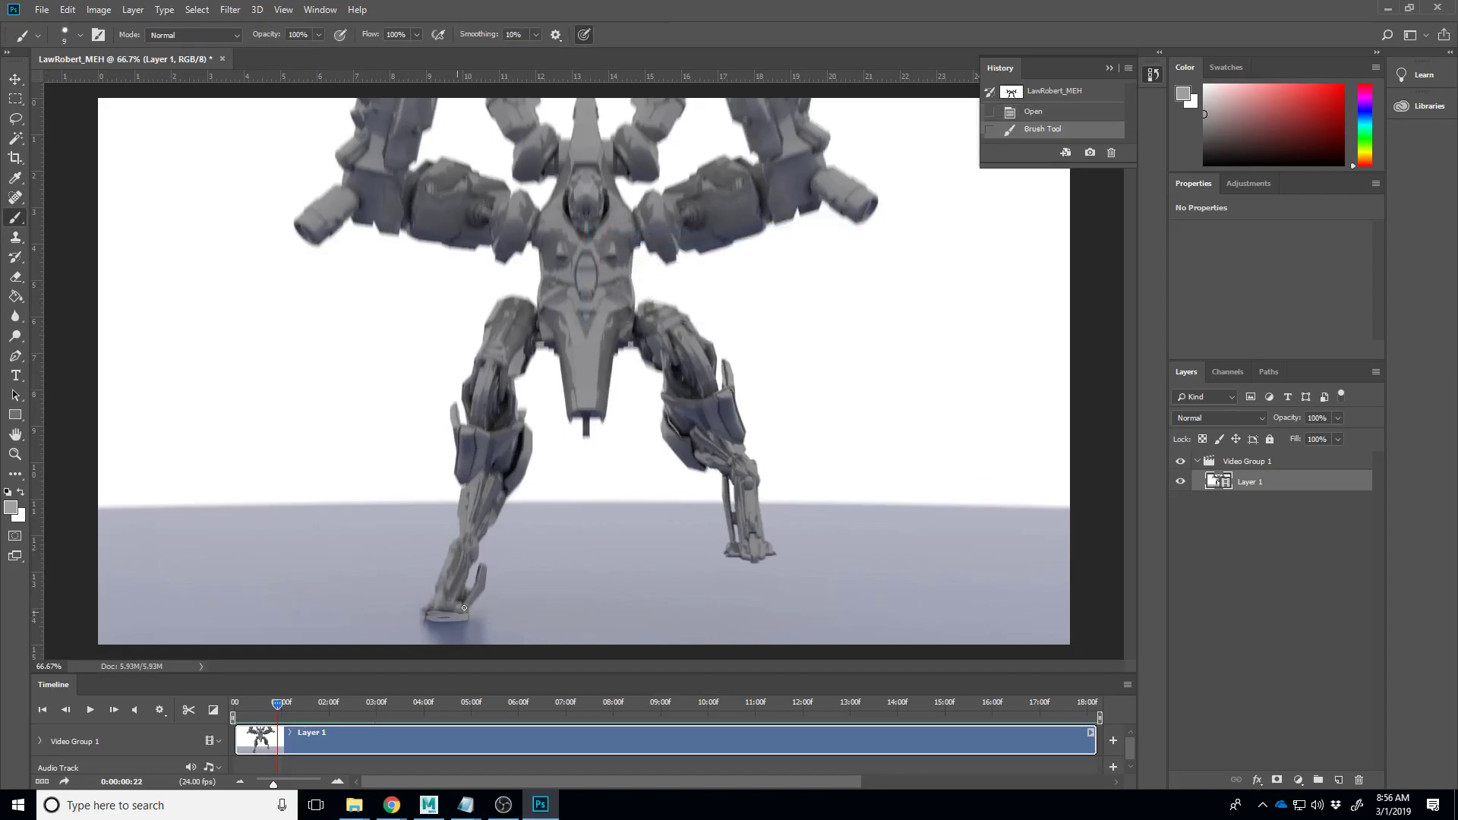
{"action": "key", "text": "ctrl+z"}
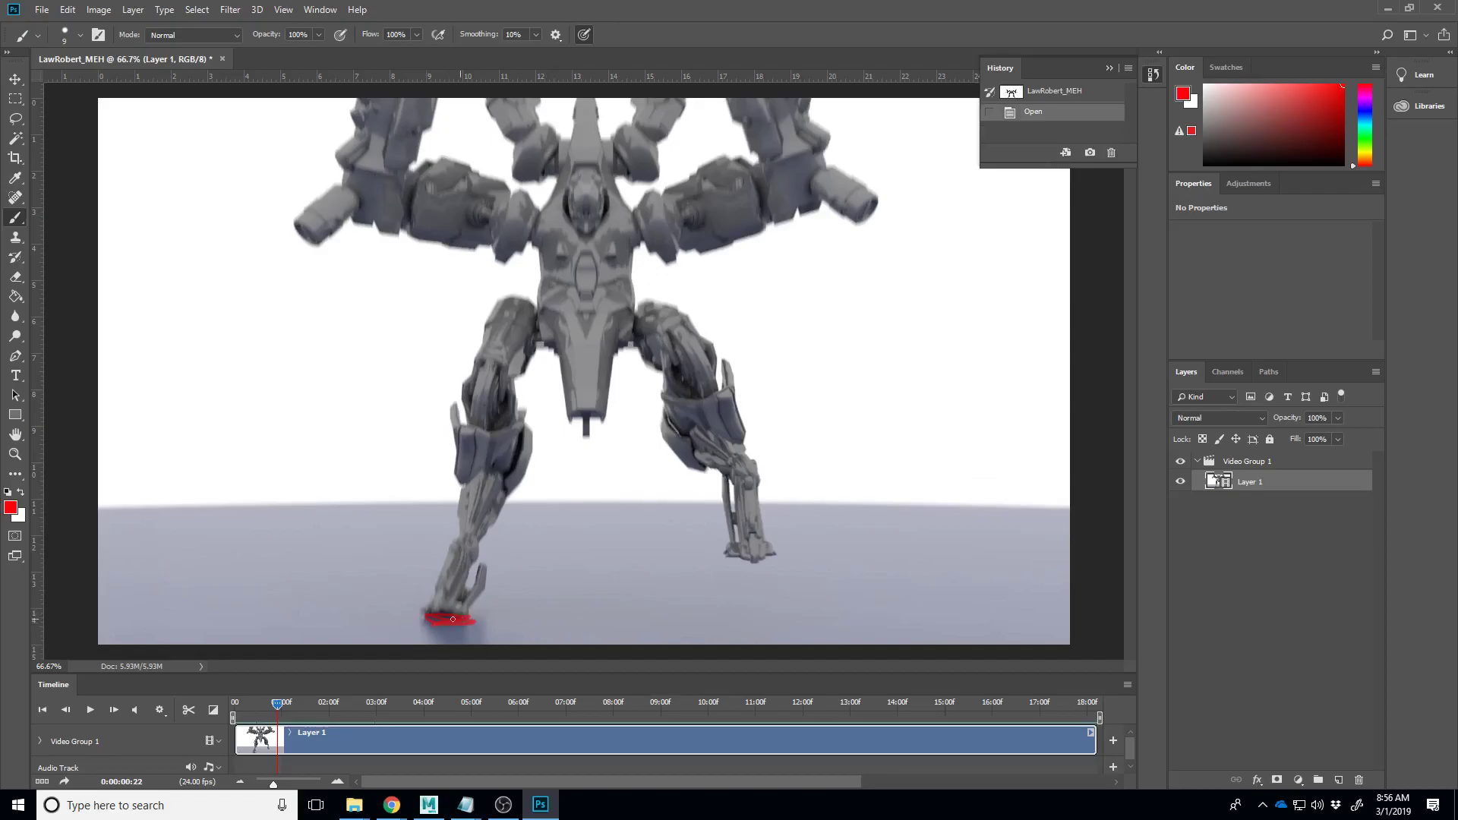
{"action": "left_click_drag", "start_coordinate": [458, 618], "coordinate": [460, 618]}
{"action": "left_click", "coordinate": [453, 624]}
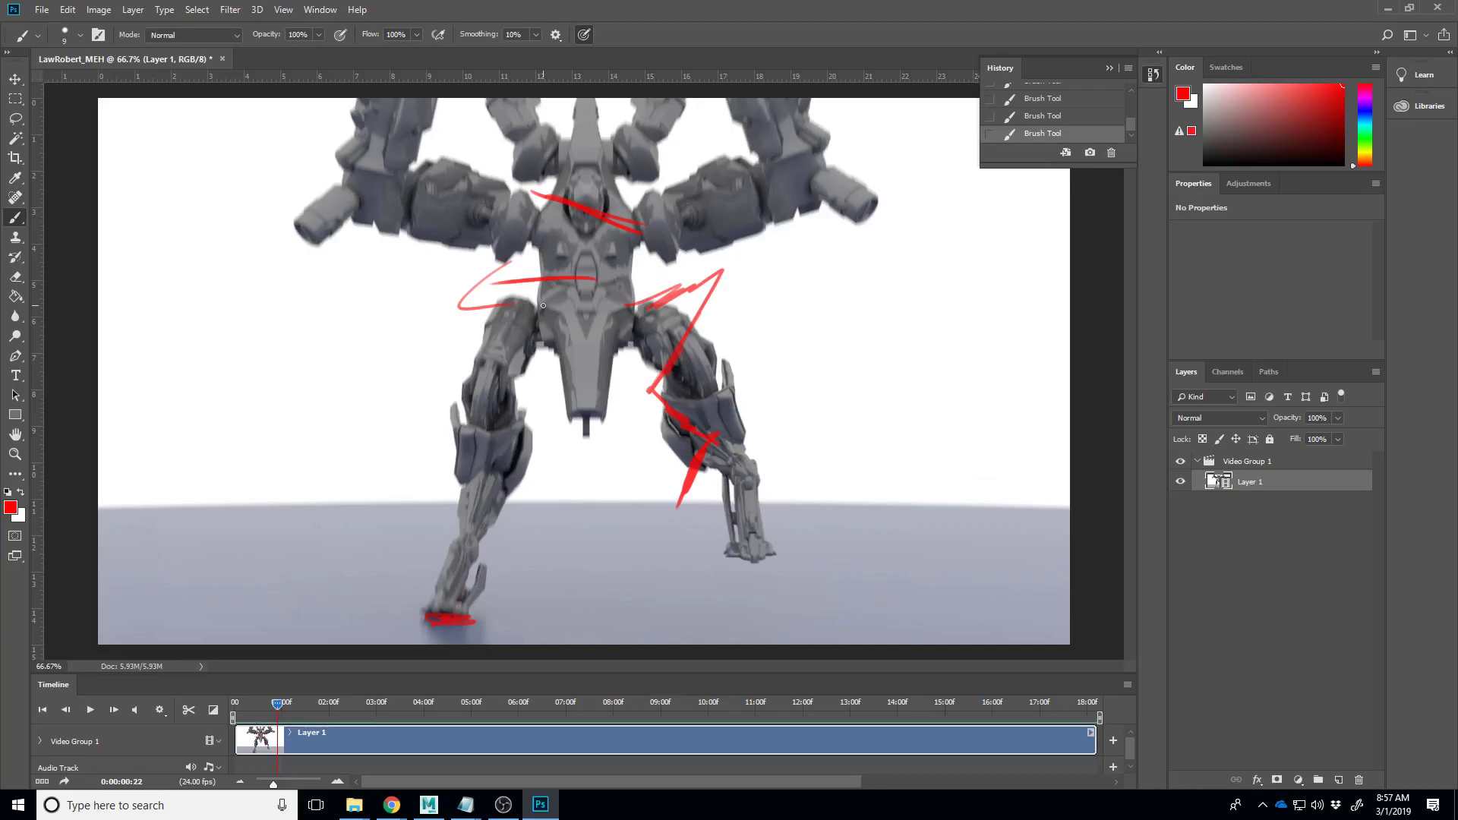
{"action": "mouse_move", "coordinate": [284, 704]}
{"action": "left_mouse_down"}
{"action": "mouse_move", "coordinate": [322, 709]}
{"action": "mouse_move", "coordinate": [276, 703]}
{"action": "mouse_move", "coordinate": [289, 705]}
{"action": "left_mouse_up"}
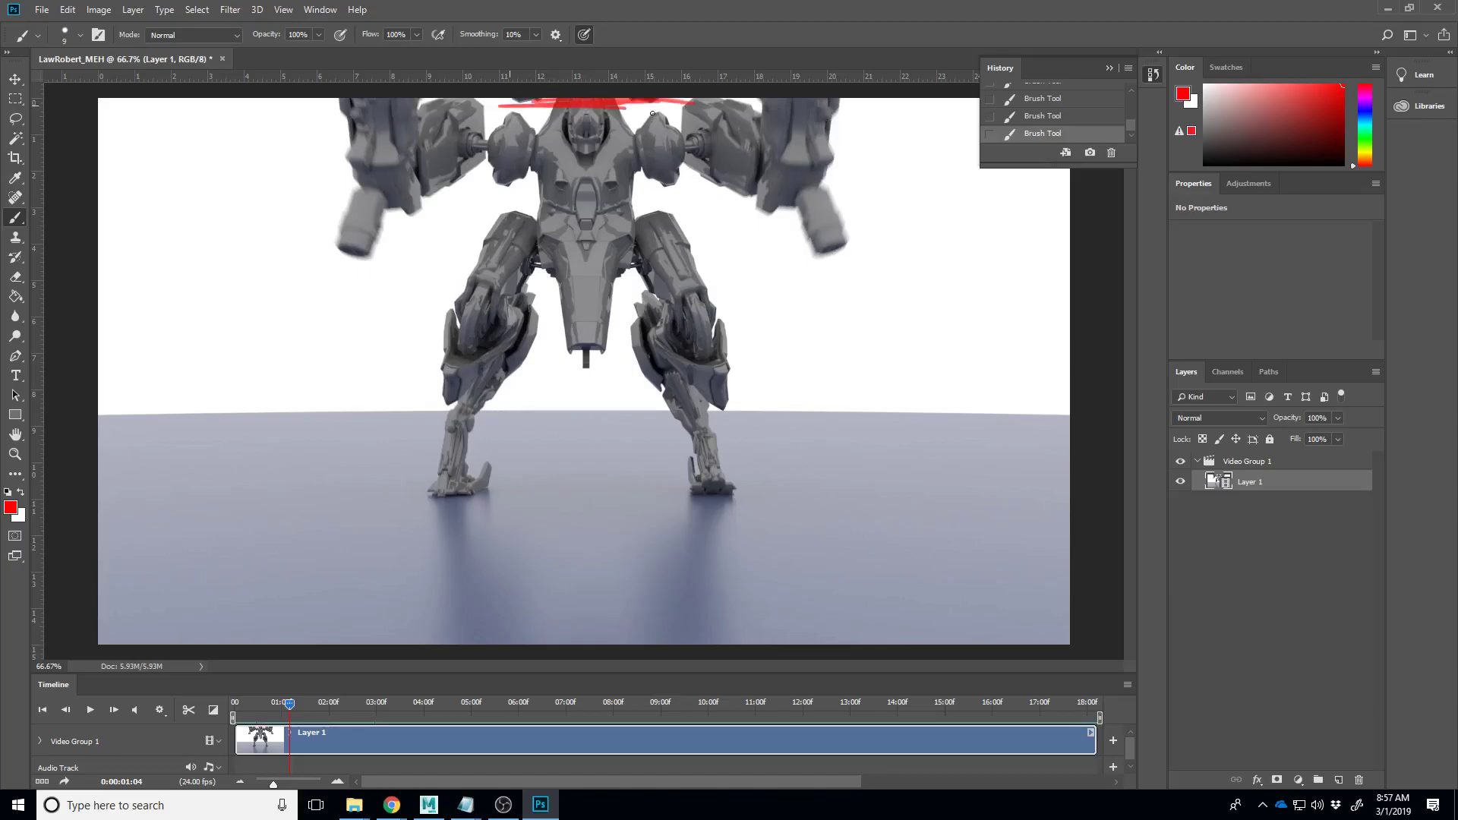
- Paint red looping ellipses on the floor under the robot, then scrub to 0:00:02:01
{"action": "left_click_drag", "start_coordinate": [731, 563], "coordinate": [837, 562]}
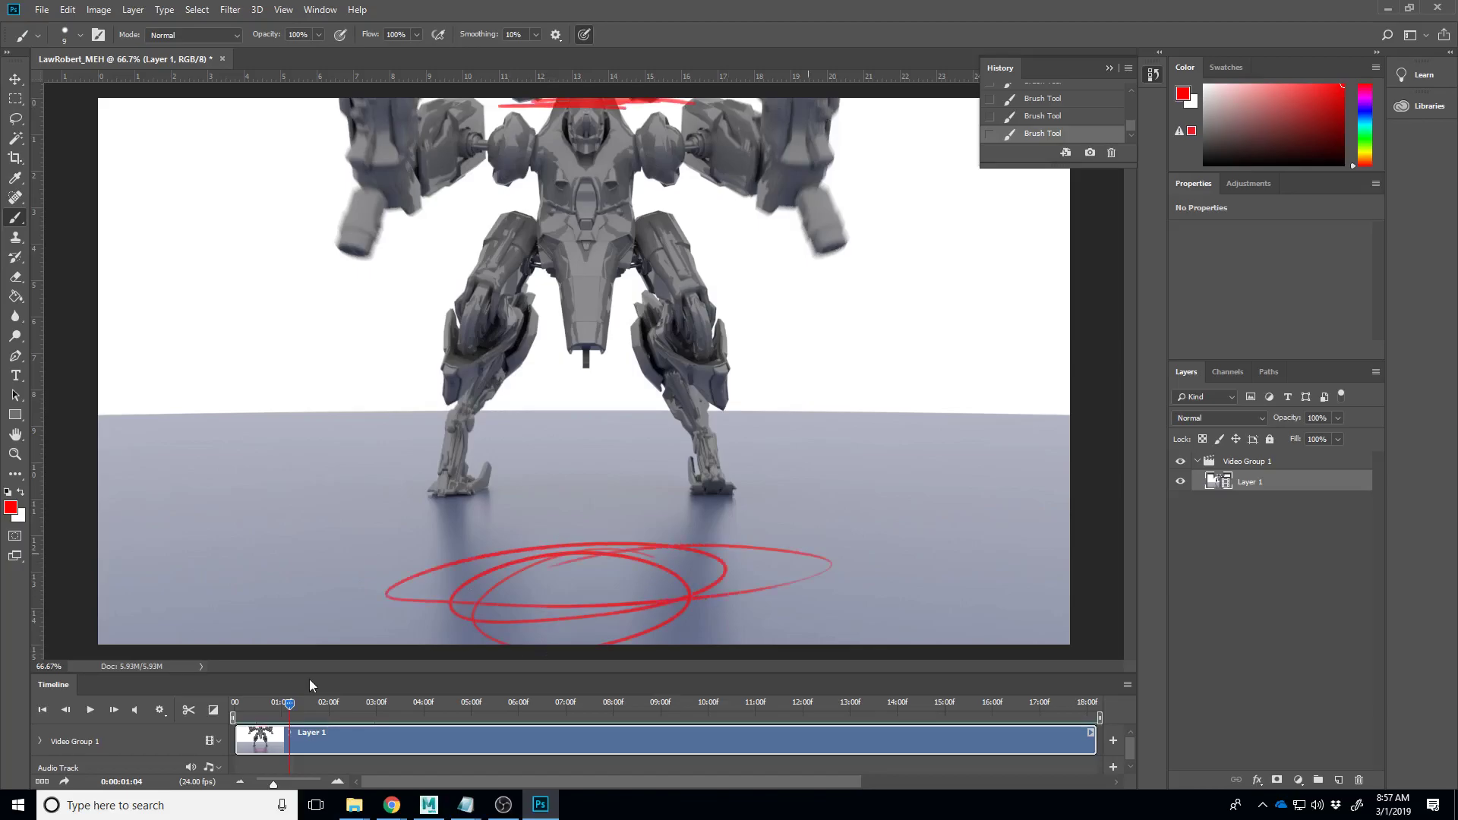
{"action": "mouse_move", "coordinate": [295, 710]}
{"action": "left_mouse_down"}
{"action": "mouse_move", "coordinate": [230, 704]}
{"action": "mouse_move", "coordinate": [363, 703]}
{"action": "mouse_move", "coordinate": [242, 691]}
{"action": "mouse_move", "coordinate": [304, 696]}
{"action": "left_mouse_up"}
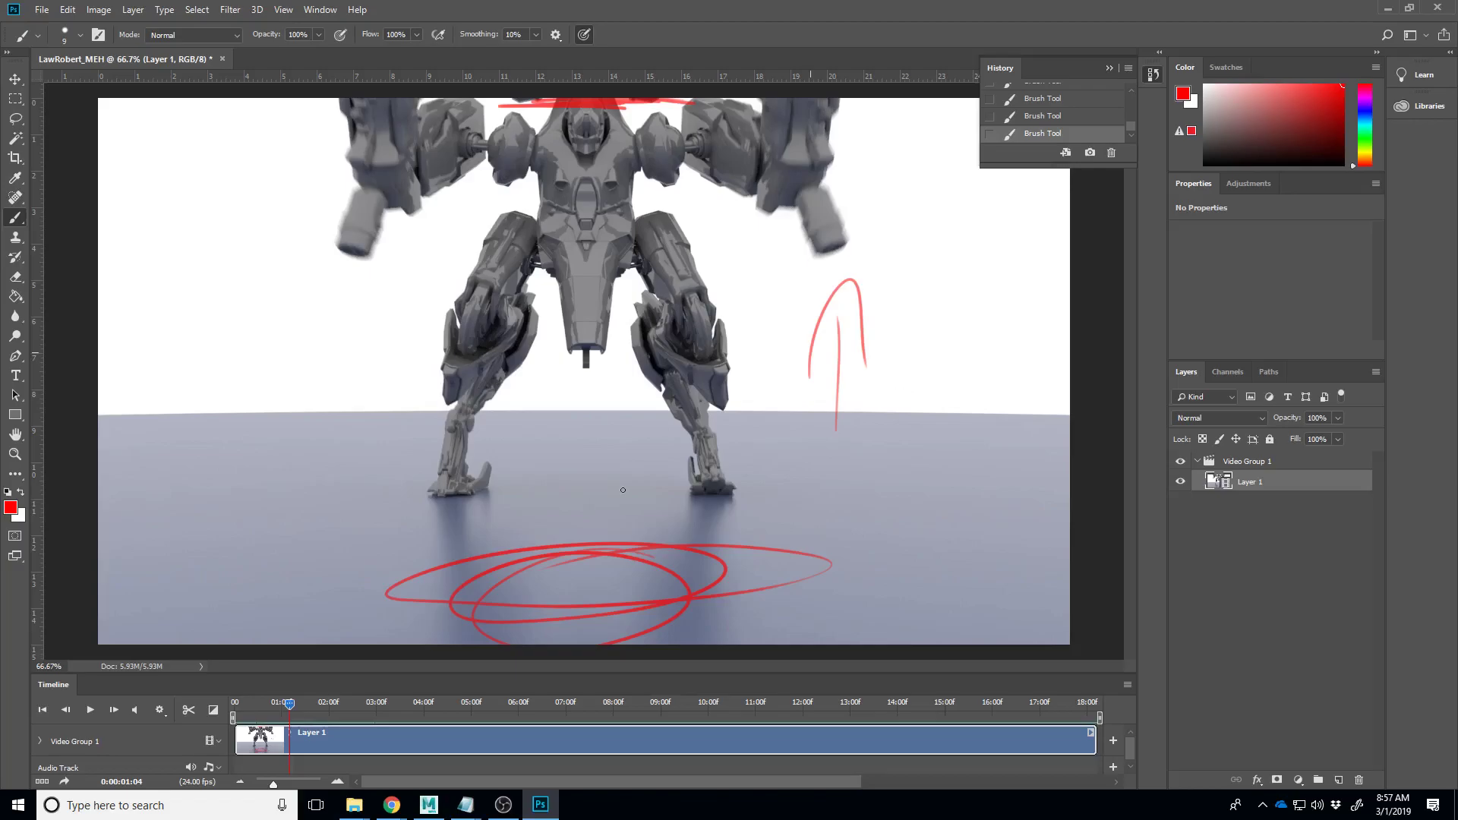
{"action": "left_click_drag", "start_coordinate": [291, 705], "coordinate": [330, 725]}
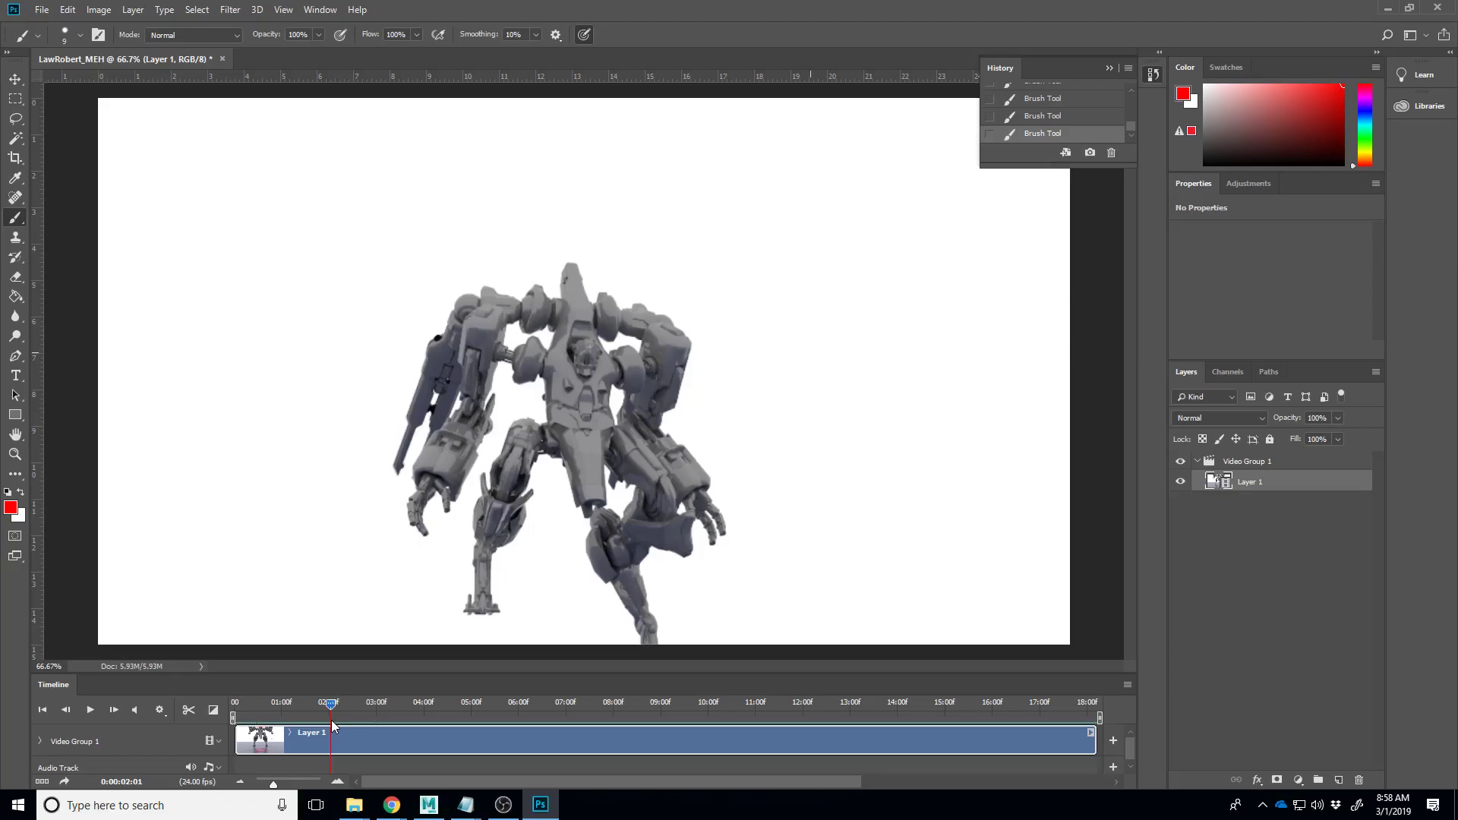
- Scrub forward through the robot's walk and play the animation to review it
{"action": "mouse_move", "coordinate": [334, 721]}
{"action": "left_mouse_down"}
{"action": "mouse_move", "coordinate": [590, 793]}
{"action": "mouse_move", "coordinate": [189, 727]}
{"action": "mouse_move", "coordinate": [394, 750]}
{"action": "mouse_move", "coordinate": [281, 730]}
{"action": "mouse_move", "coordinate": [302, 728]}
{"action": "mouse_move", "coordinate": [531, 769]}
{"action": "mouse_move", "coordinate": [325, 742]}
{"action": "mouse_move", "coordinate": [434, 748]}
{"action": "mouse_move", "coordinate": [353, 732]}
{"action": "left_mouse_up"}
{"action": "left_click_drag", "start_coordinate": [352, 732], "coordinate": [358, 732]}
{"action": "key", "text": "space"}
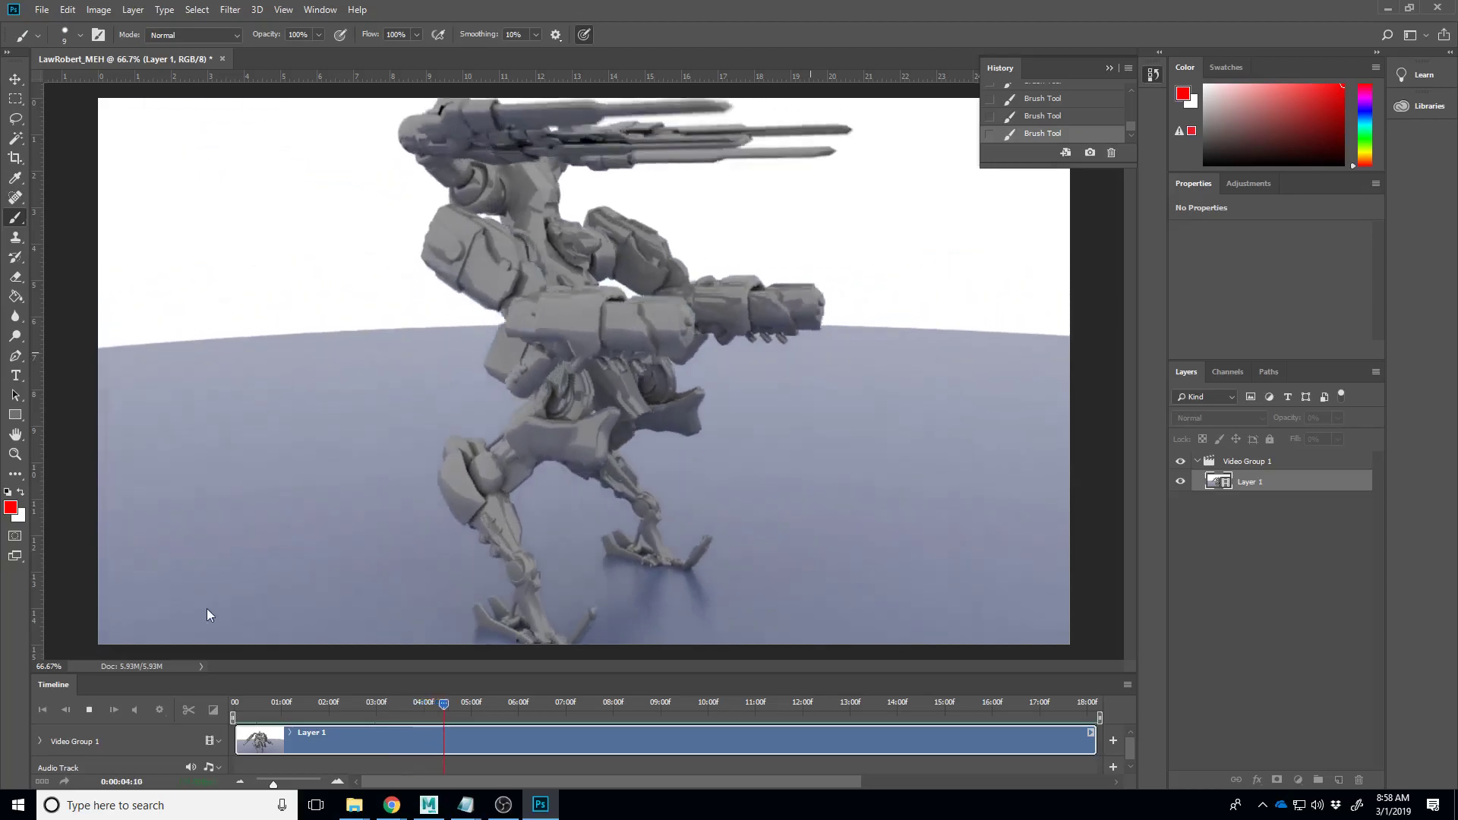
{"action": "left_click", "coordinate": [91, 710]}
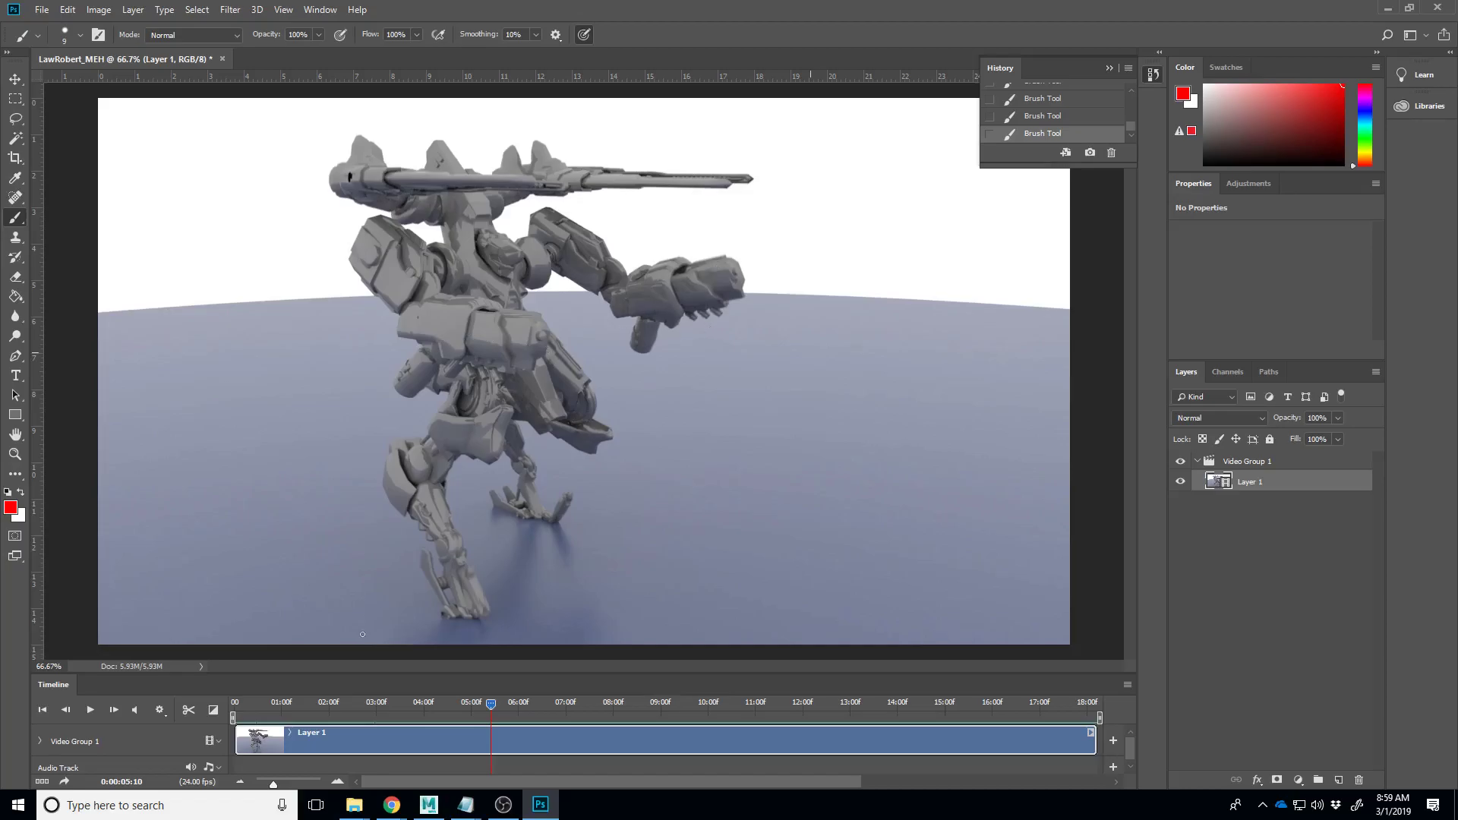
{"action": "left_click", "coordinate": [90, 709]}
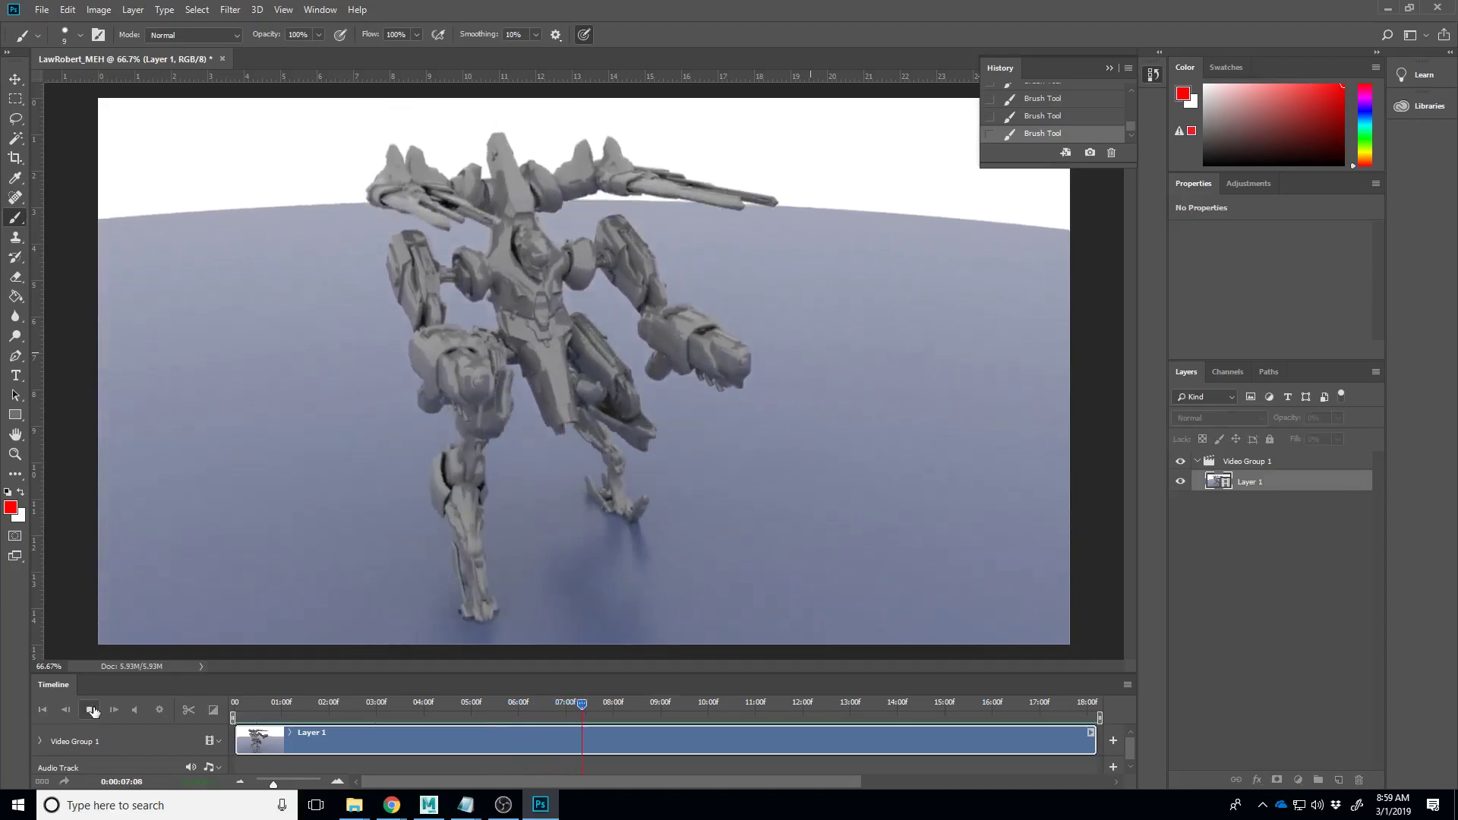
- Stop playback, return to about 0:00:06:20, and paint a red loop on the robot's forearm
{"action": "left_click", "coordinate": [91, 710]}
{"action": "left_click_drag", "start_coordinate": [595, 704], "coordinate": [560, 704]}
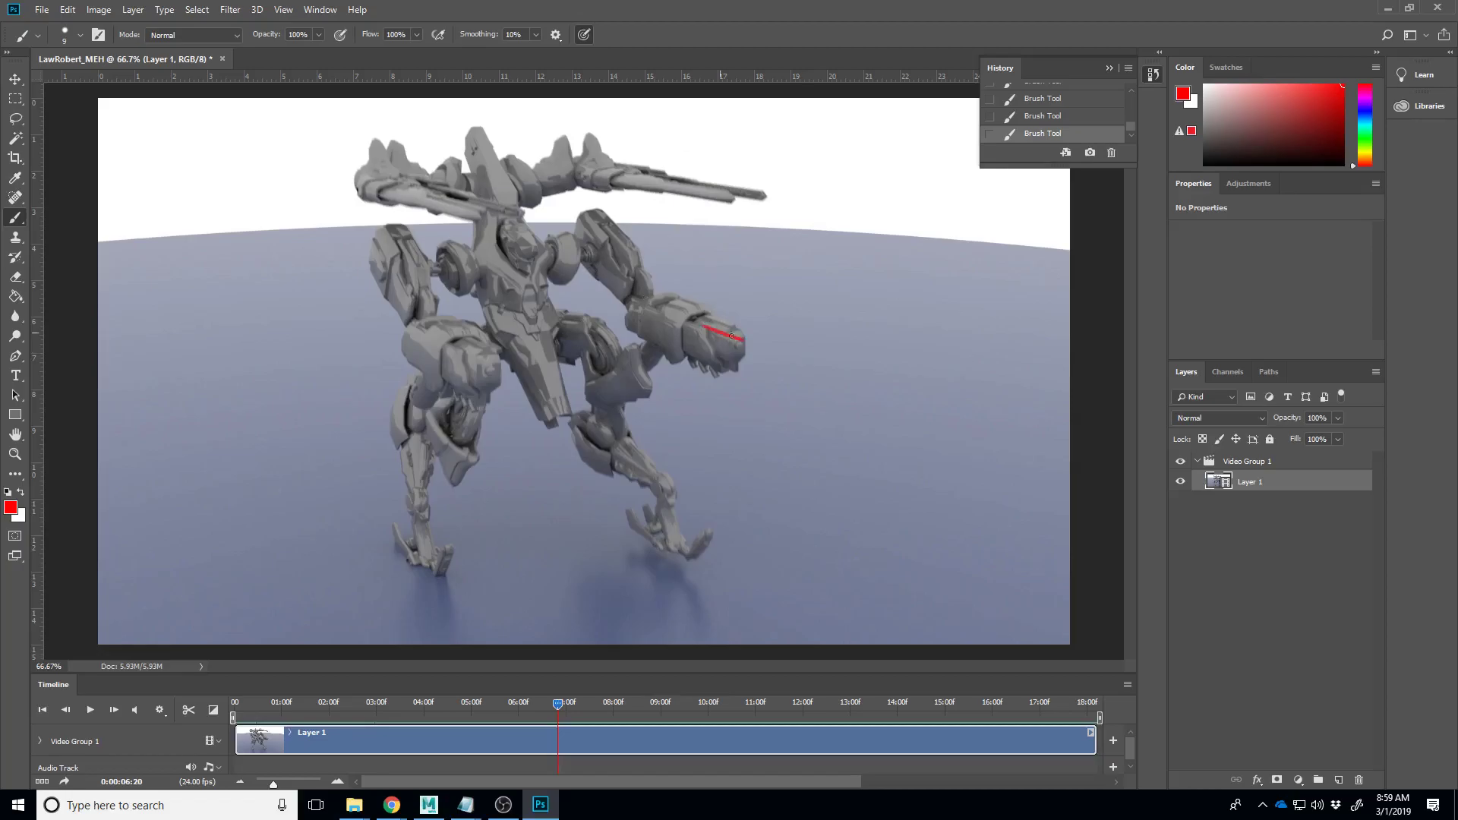
{"action": "left_click_drag", "start_coordinate": [731, 348], "coordinate": [764, 347]}
- In Maya, frame the character and create a polygon sphere scaled up into a large dome
{"action": "left_click", "coordinate": [429, 806]}
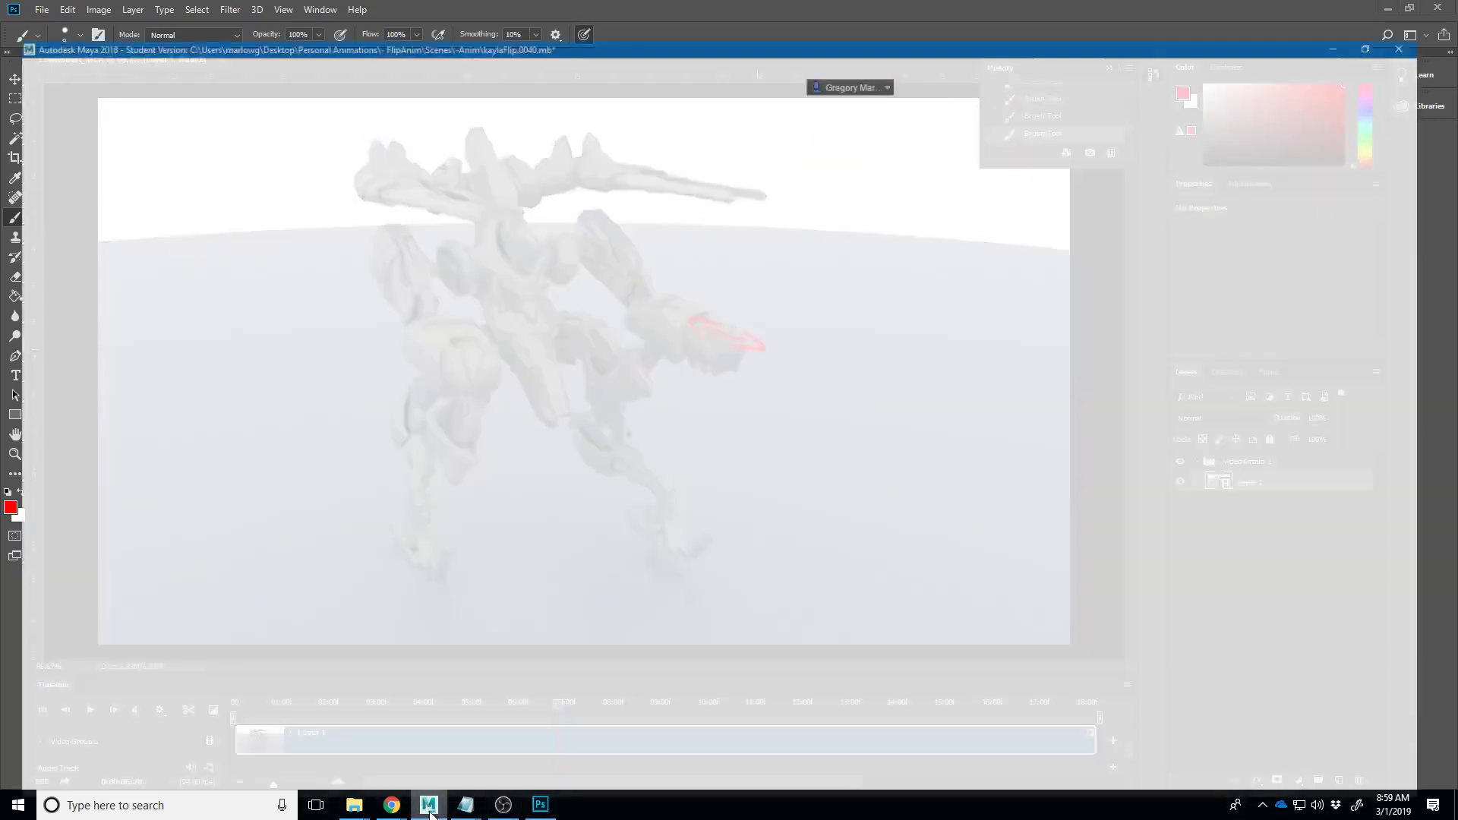
{"action": "scroll", "coordinate": [785, 469], "scroll_direction": "down", "scroll_amount": 5}
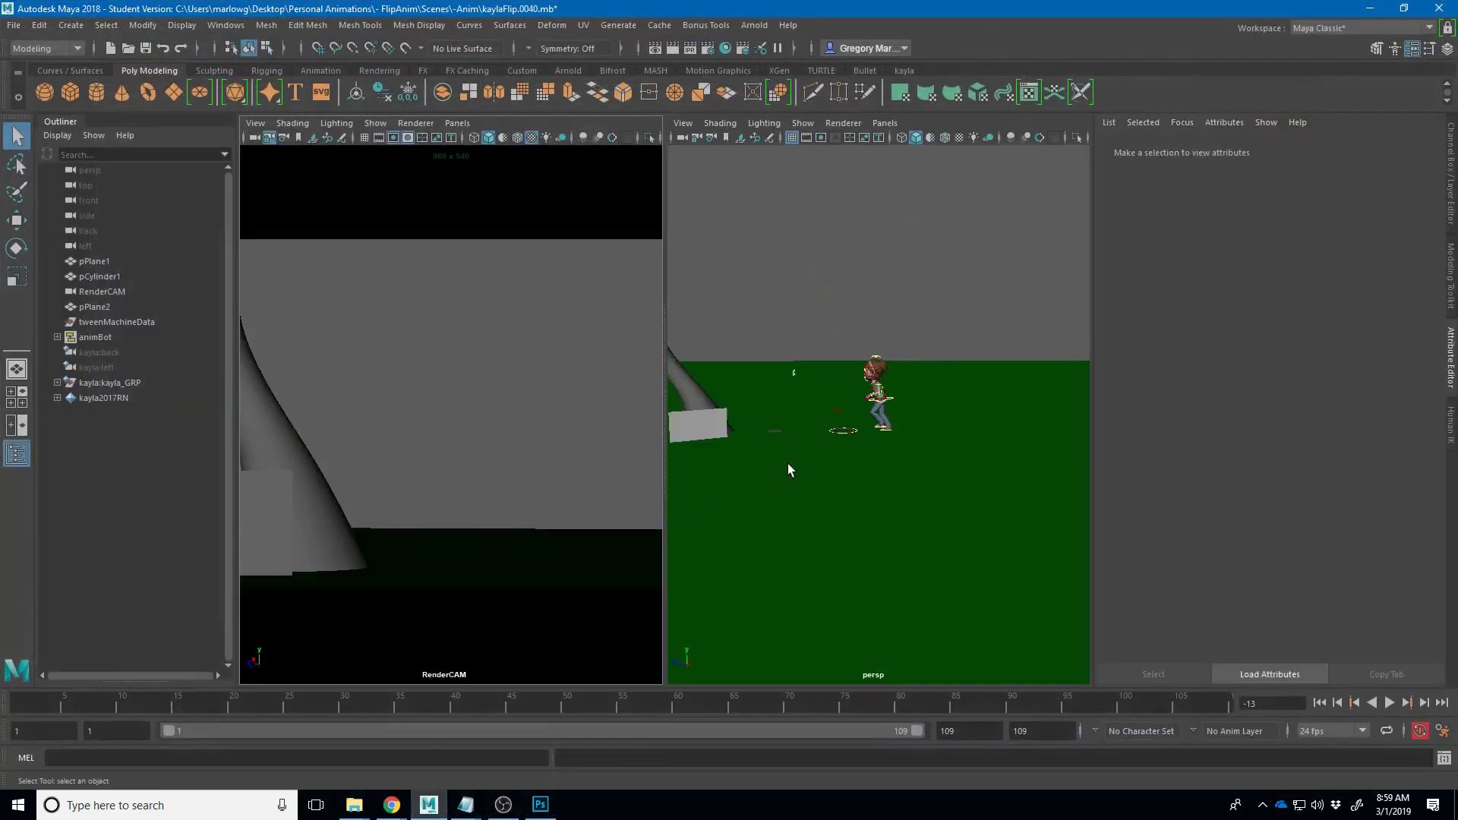
{"action": "left_click_drag", "start_coordinate": [863, 434], "coordinate": [738, 464]}
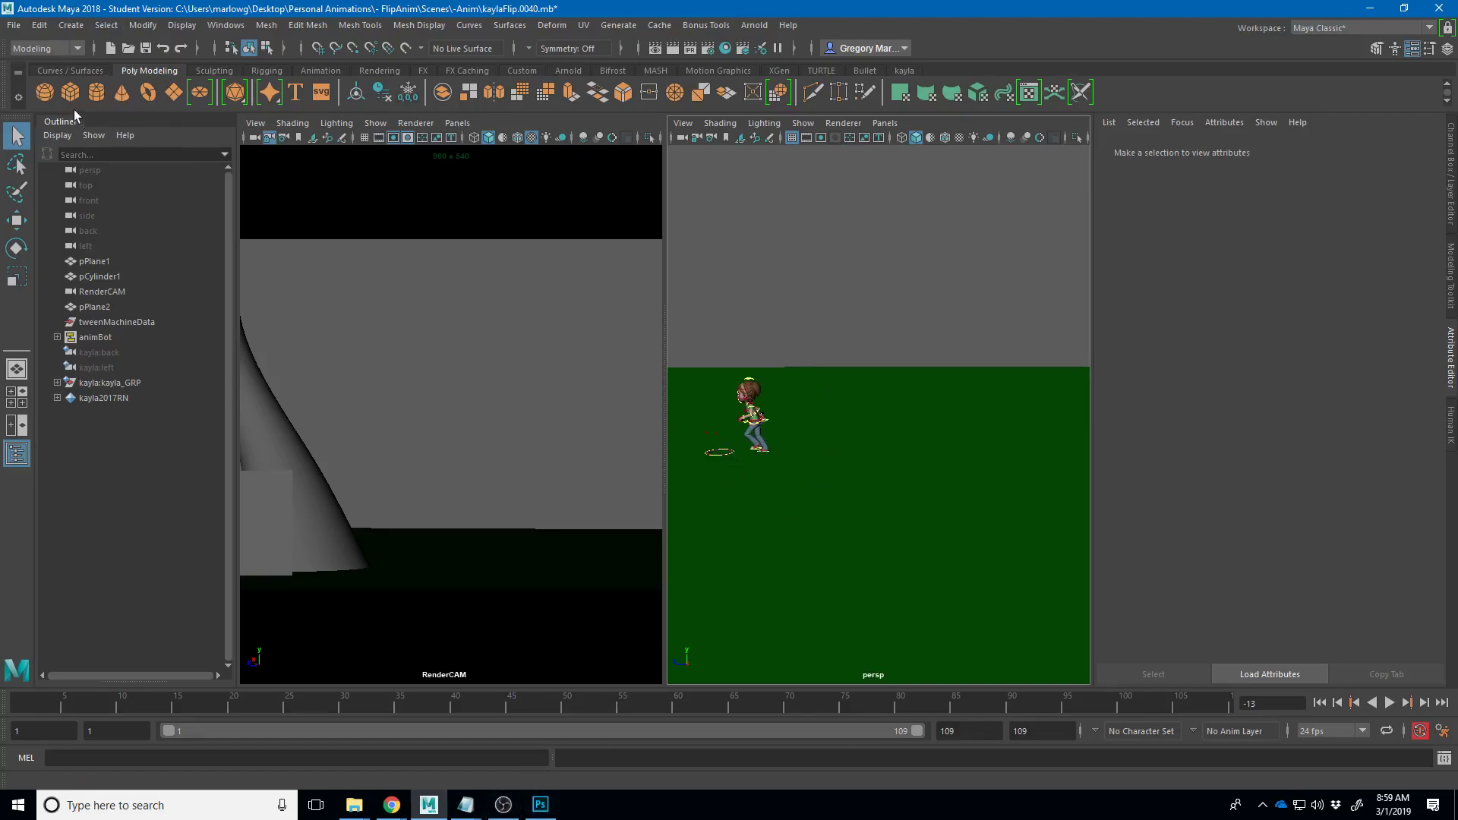
{"action": "left_click", "coordinate": [41, 93]}
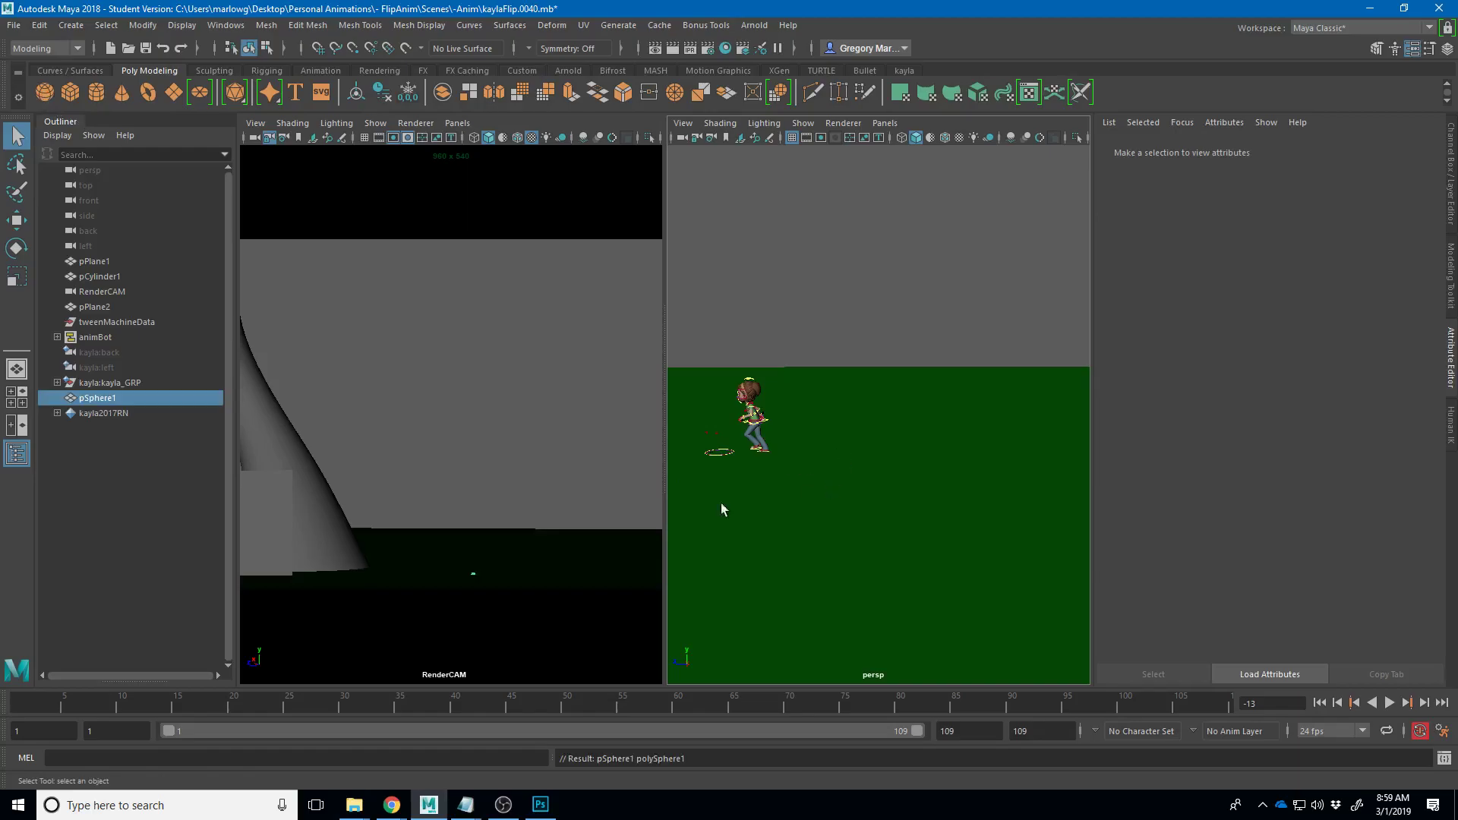
{"action": "key", "text": "r"}
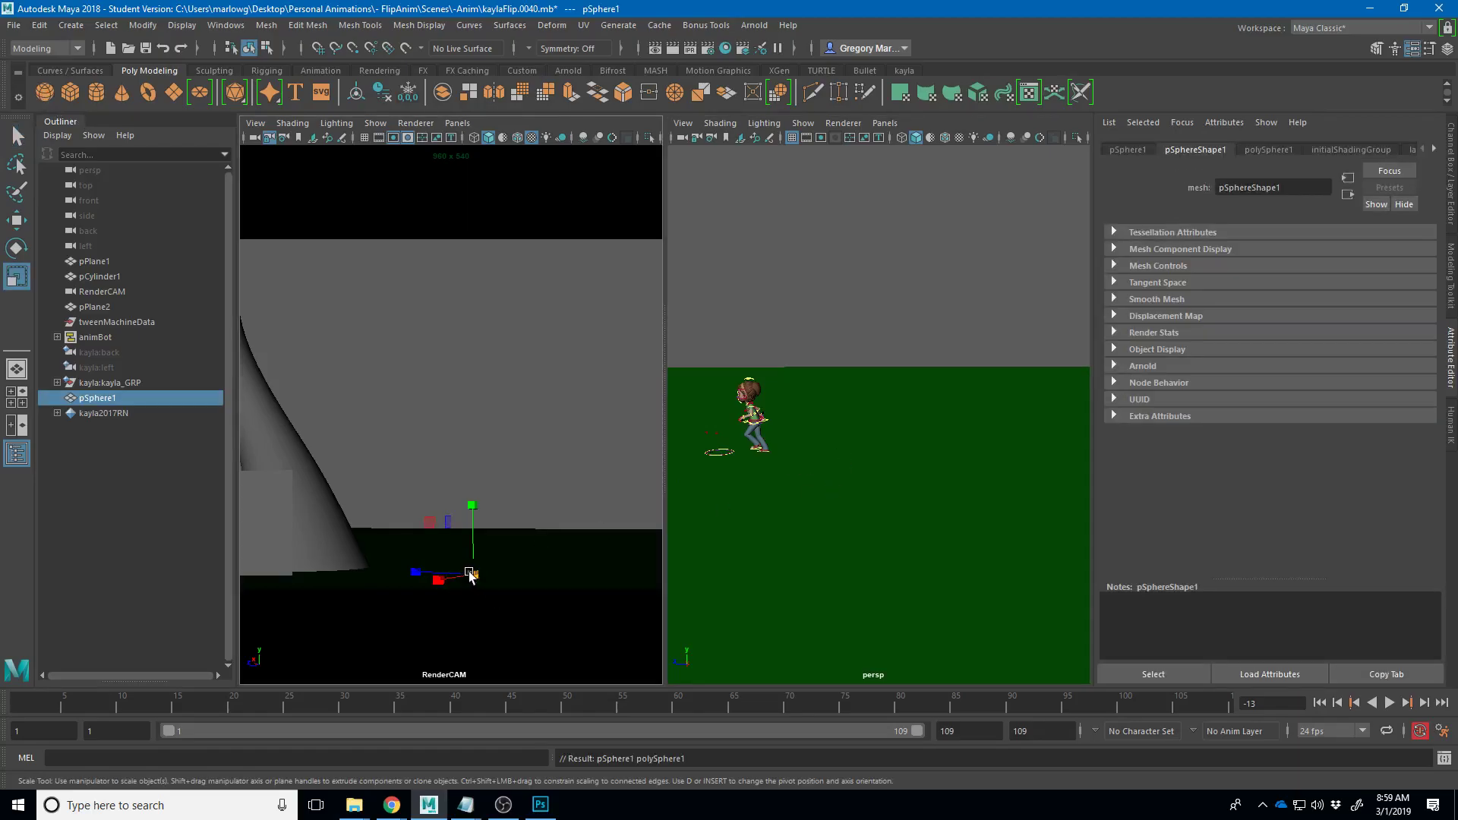
{"action": "left_click_drag", "start_coordinate": [469, 576], "coordinate": [596, 554]}
- Lower polySphere1 Subdivisions Axis and Height from 20 to 8 in the Channel Box
{"action": "right_click", "coordinate": [569, 518]}
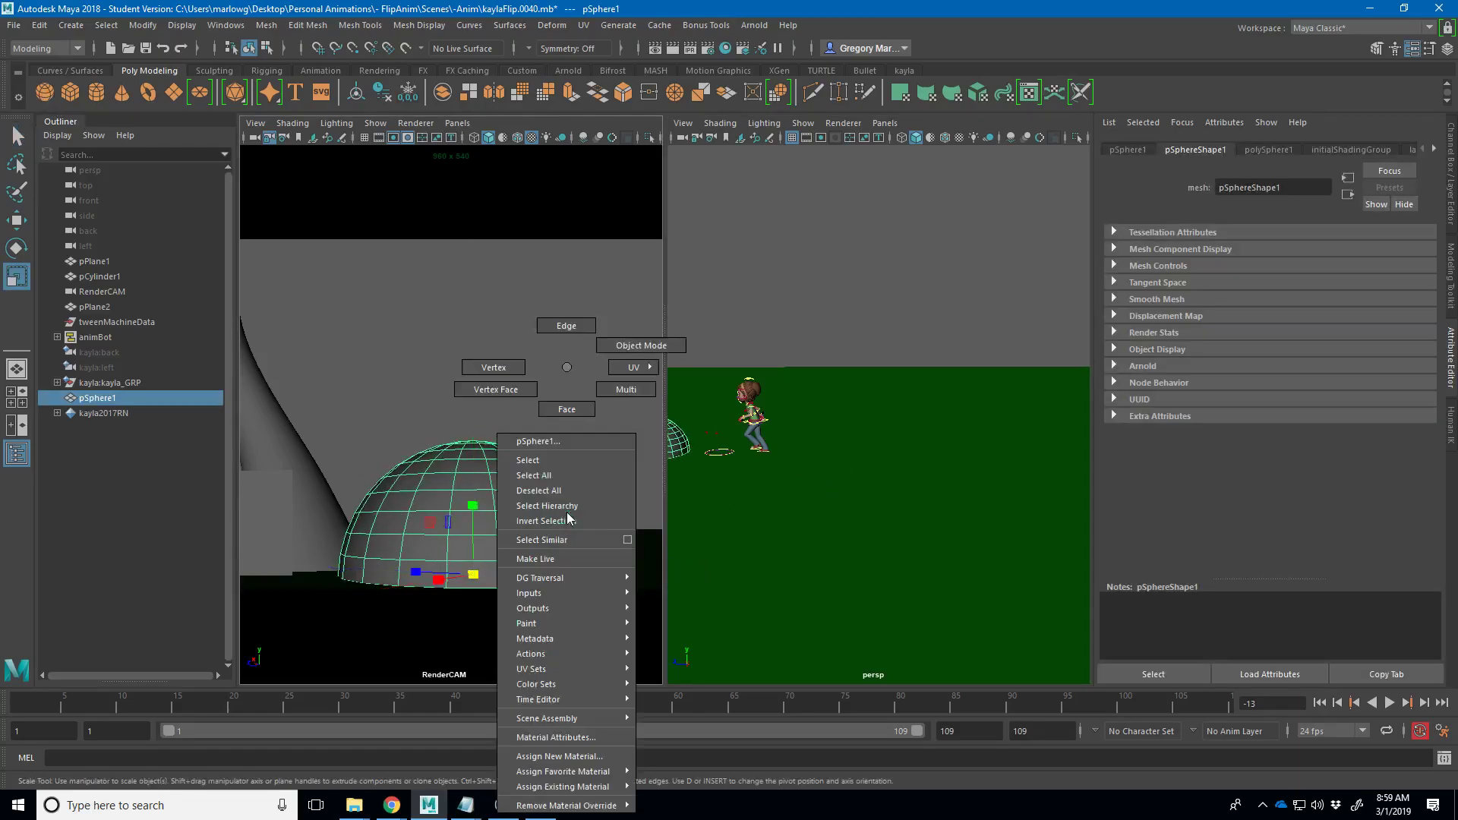
{"action": "left_click", "coordinate": [642, 346]}
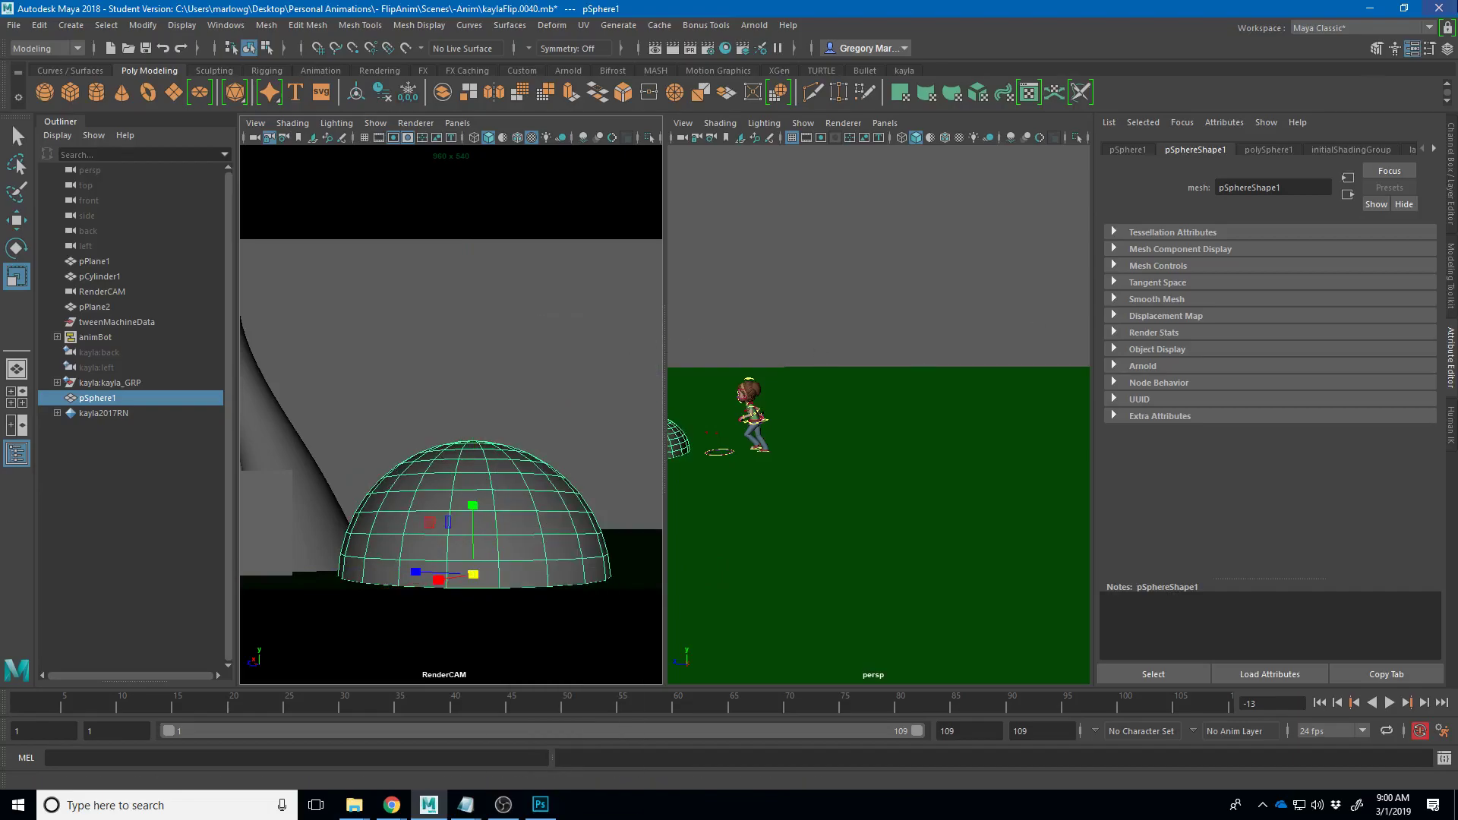
{"action": "left_click", "coordinate": [1447, 166]}
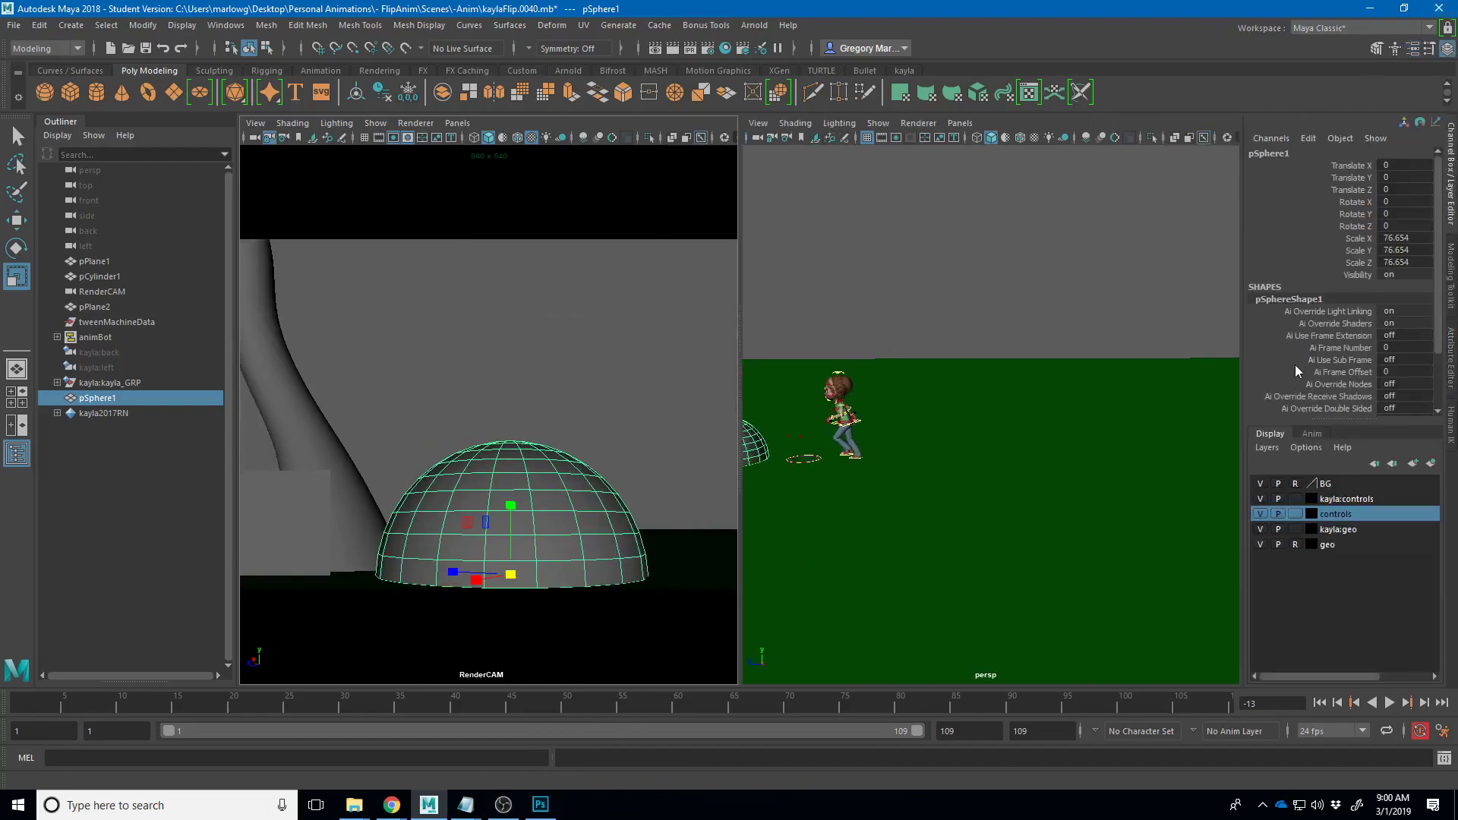
{"action": "scroll", "coordinate": [1297, 370], "scroll_direction": "down", "scroll_amount": 2}
{"action": "left_click", "coordinate": [1291, 401]}
{"action": "scroll", "coordinate": [1297, 406], "scroll_direction": "down", "scroll_amount": 2}
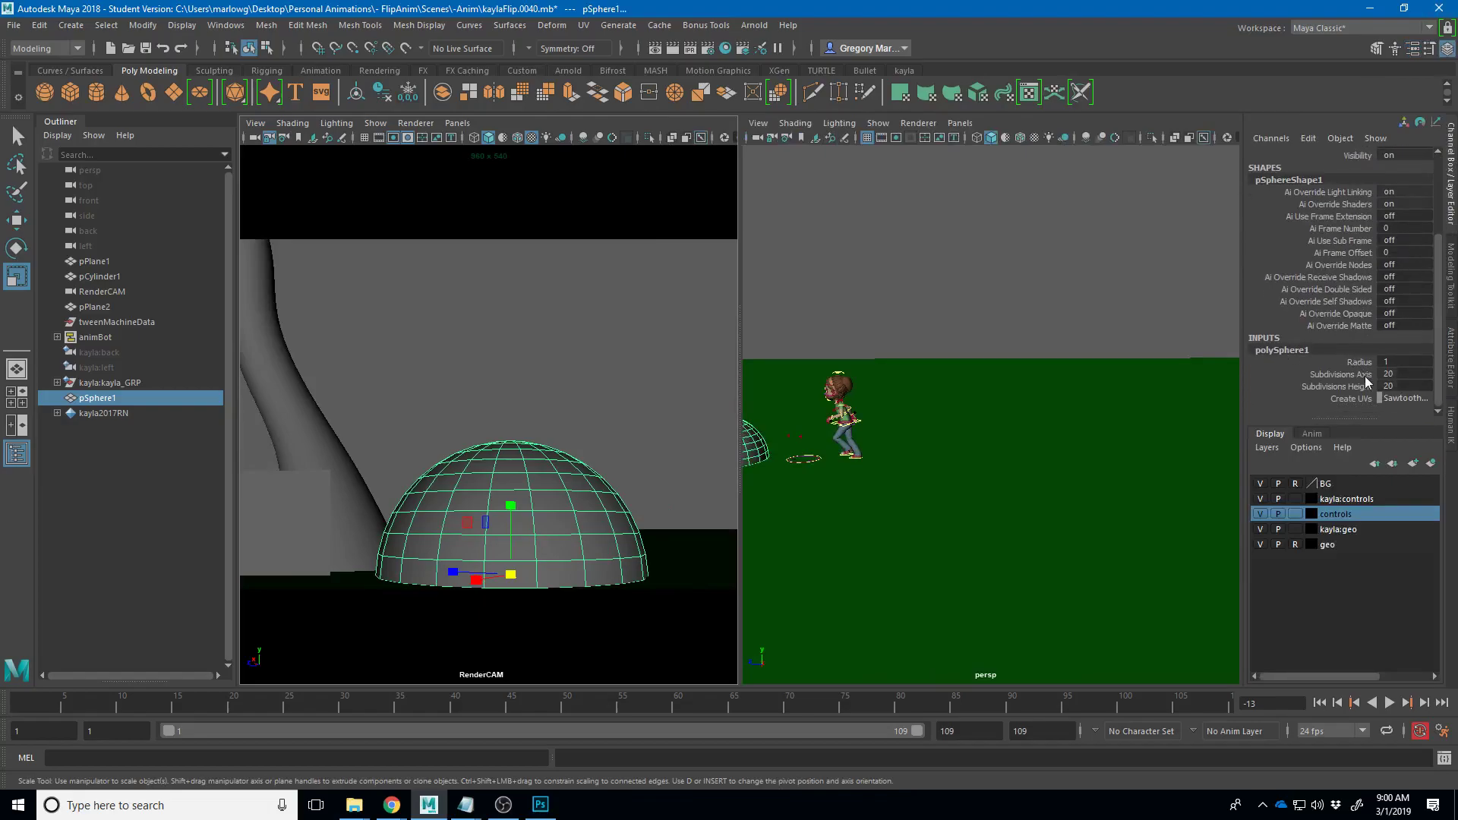
{"action": "left_click_drag", "start_coordinate": [1360, 378], "coordinate": [1358, 390]}
{"action": "left_click_drag", "start_coordinate": [859, 349], "coordinate": [872, 360]}
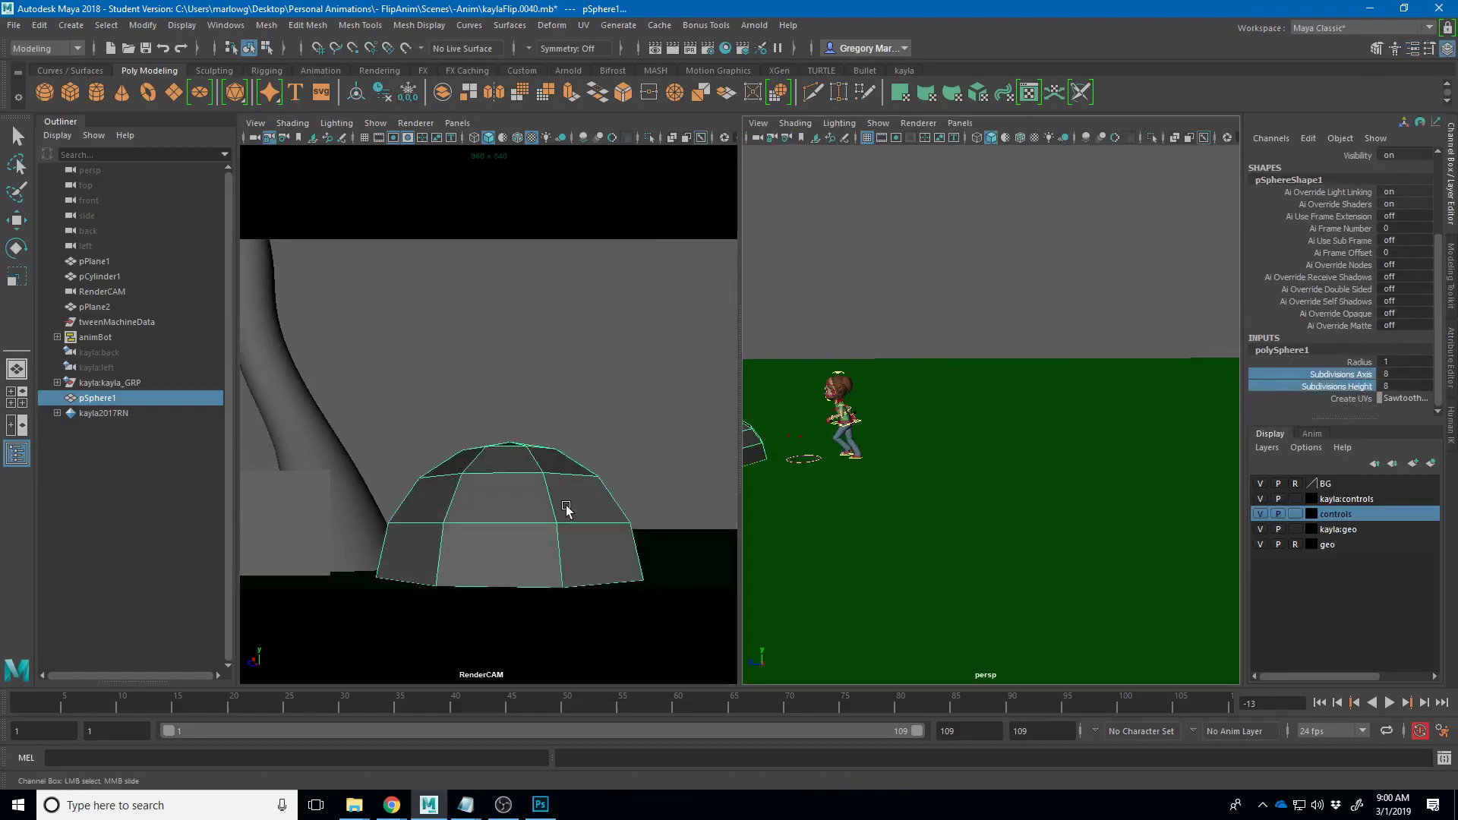
- Squash the sphere flatter vertically to Scale Y 33.216
{"action": "key", "text": "r"}
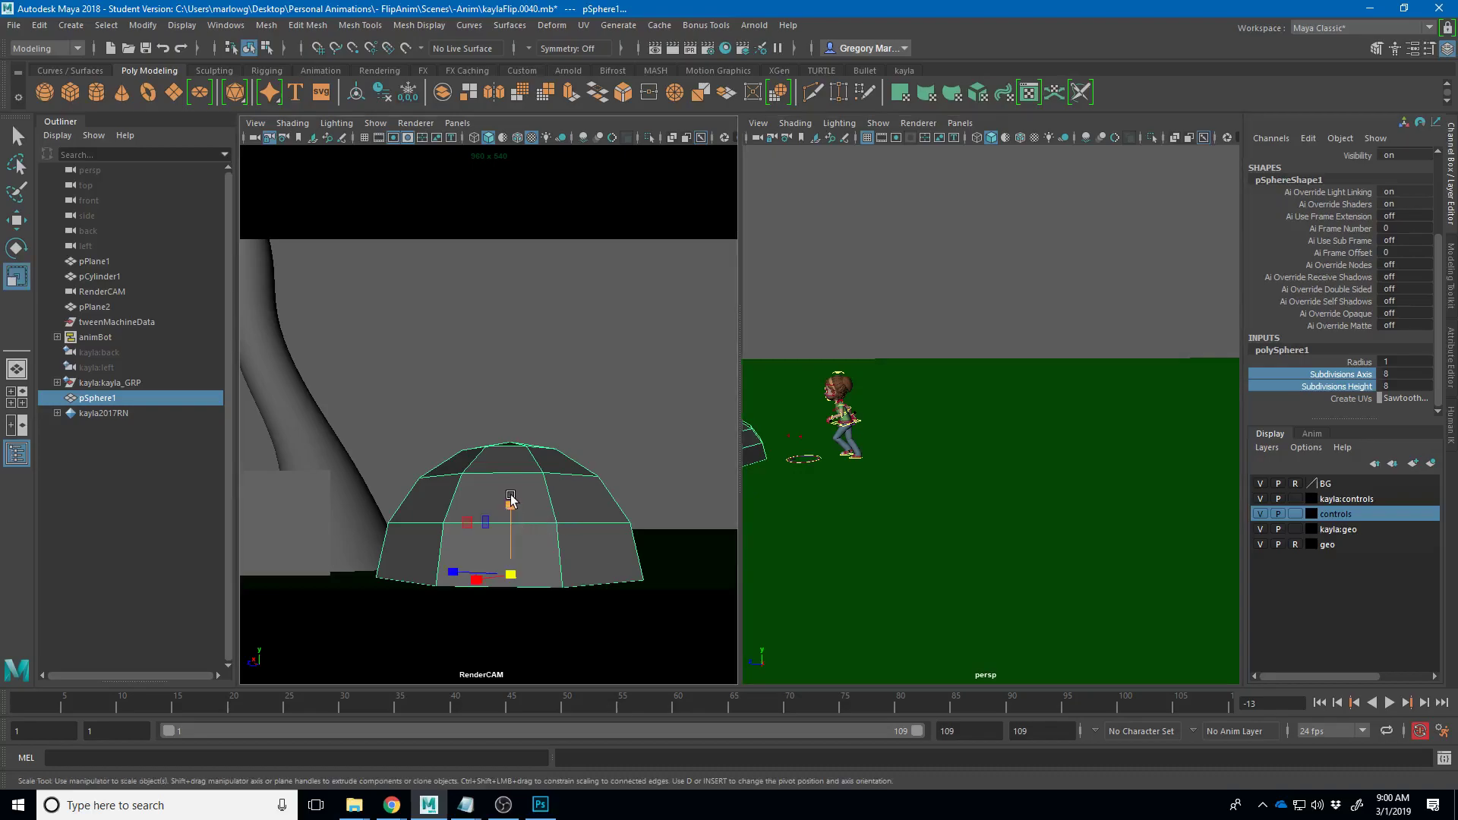
{"action": "left_click", "coordinate": [514, 535]}
{"action": "left_click_drag", "start_coordinate": [514, 536], "coordinate": [523, 553]}
- In vertex mode, select three dome vertices and pull them up into a tall spike
{"action": "right_click", "coordinate": [539, 366]}
{"action": "left_click", "coordinate": [465, 367]}
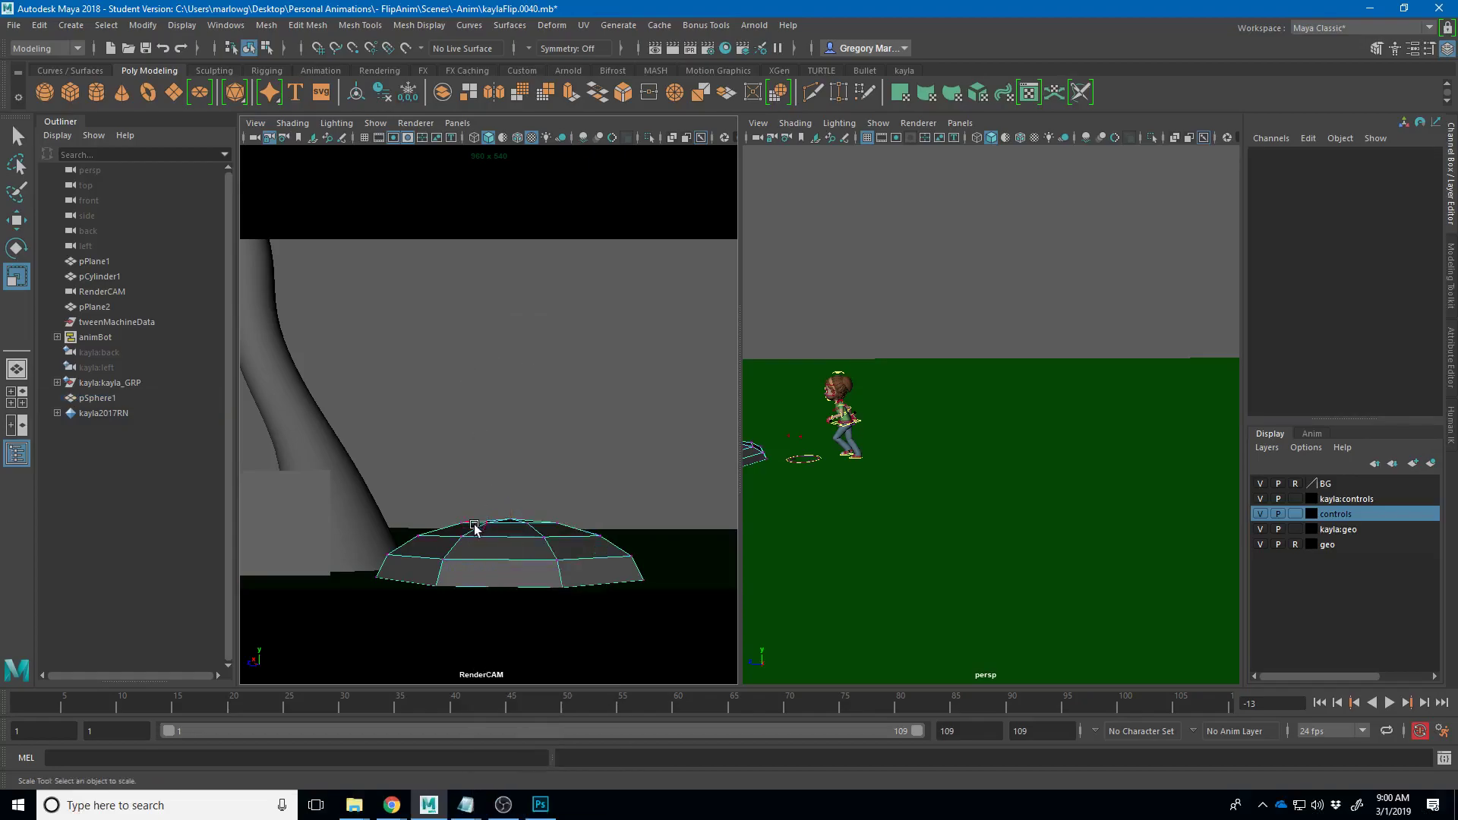
{"action": "left_click", "coordinate": [462, 537]}
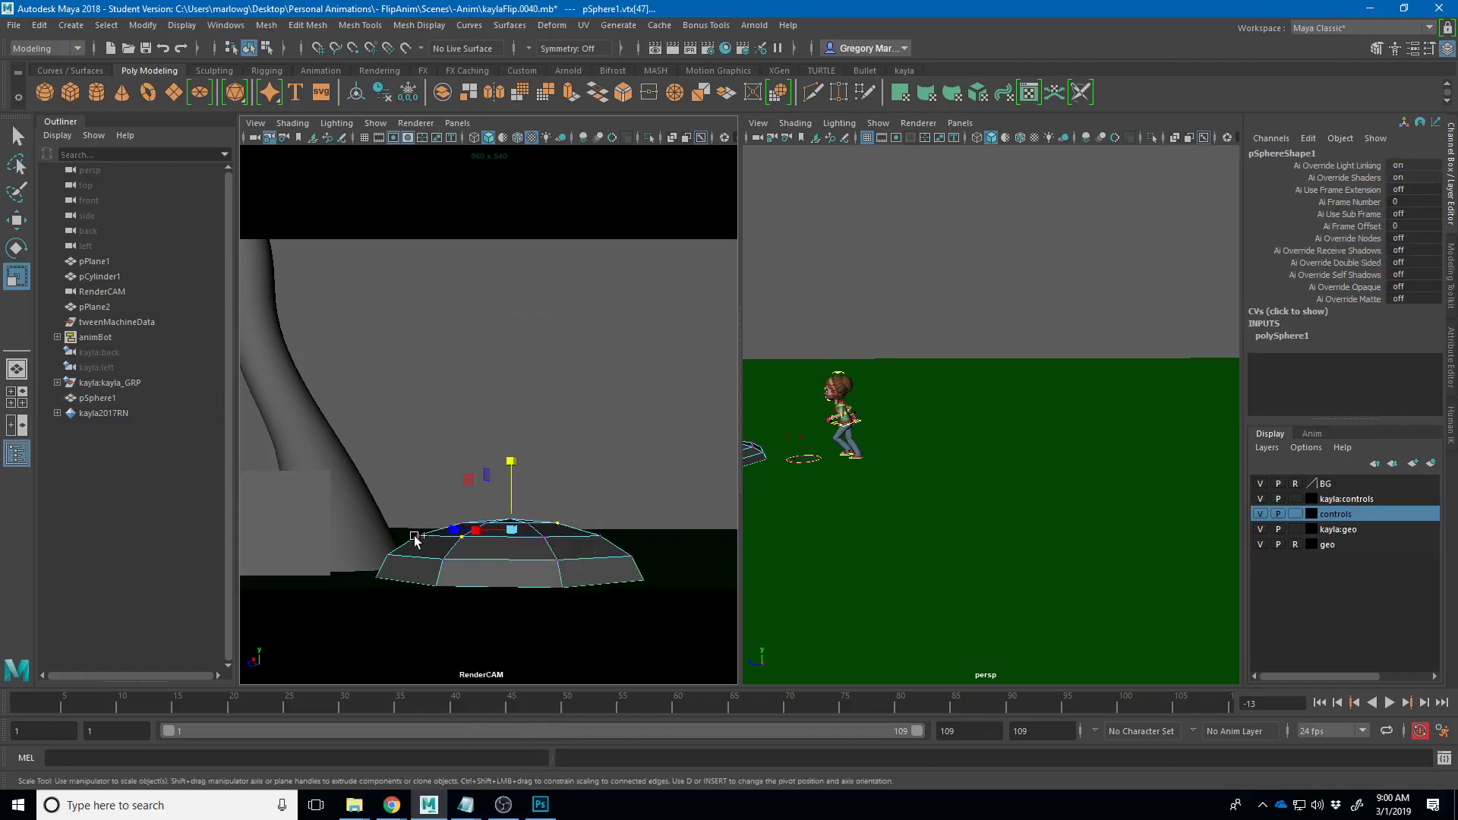
{"action": "left_click", "coordinate": [392, 555]}
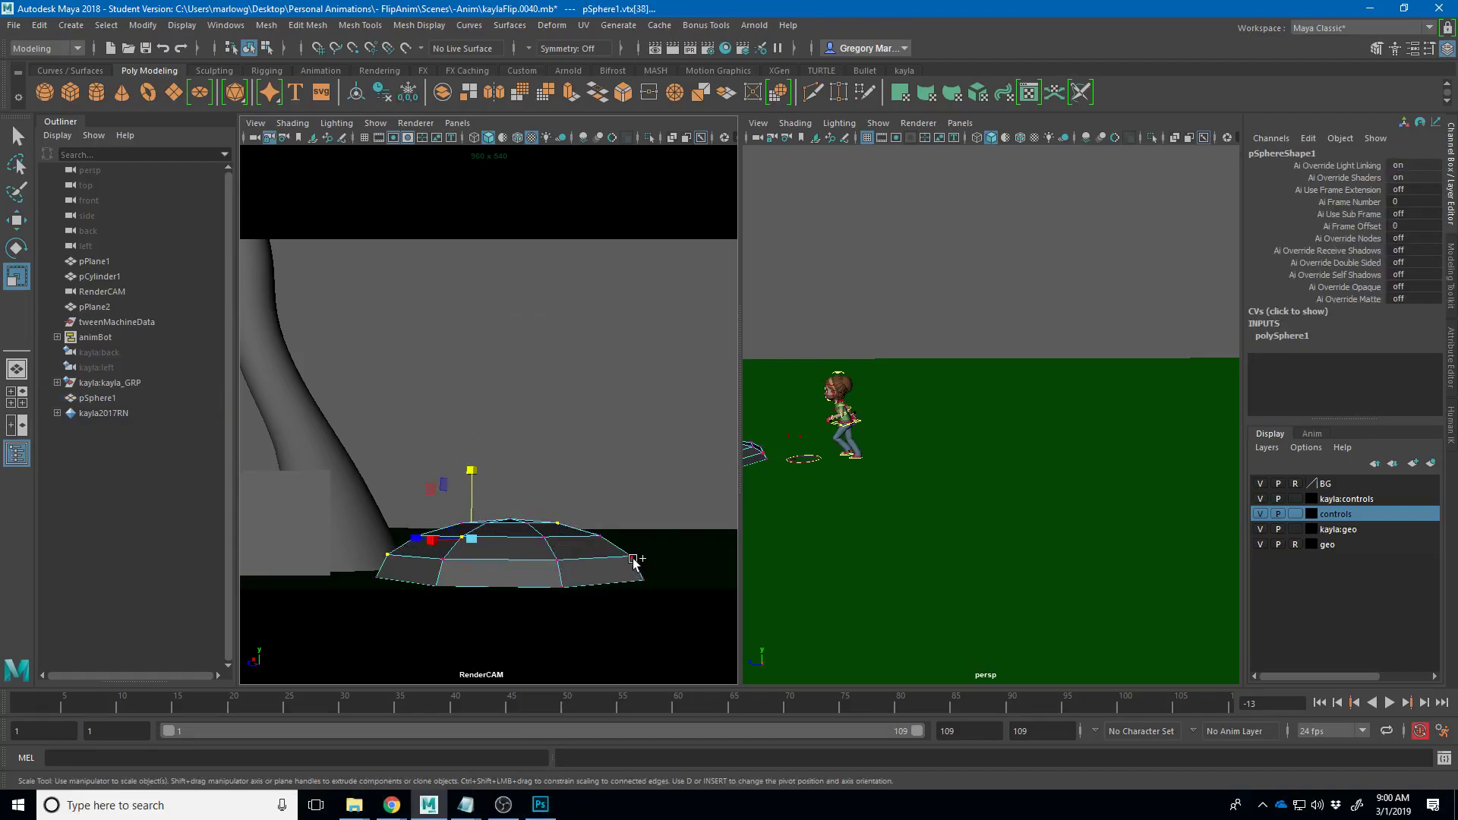
{"action": "left_click", "coordinate": [544, 537], "text": "shift"}
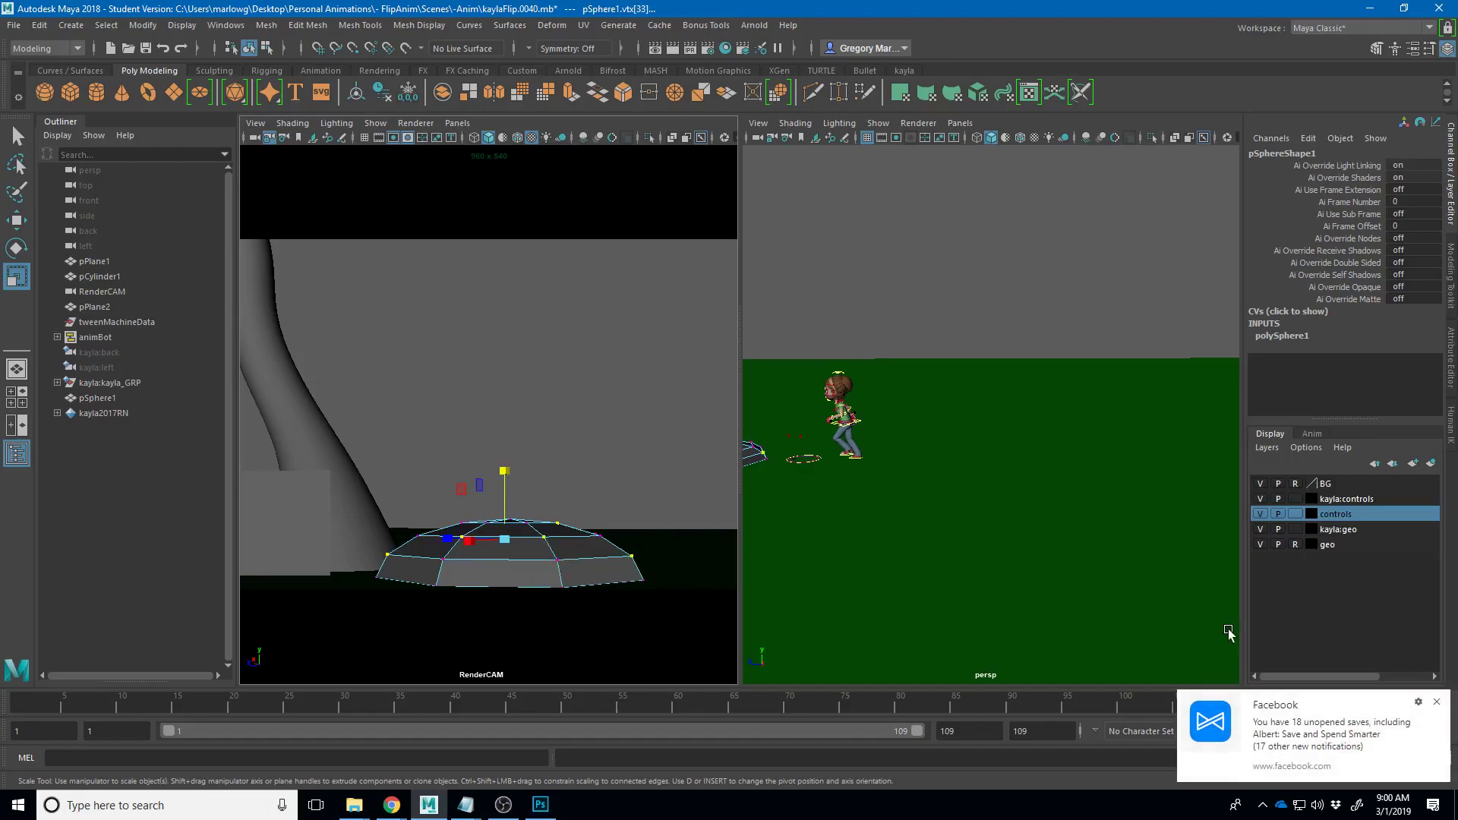
{"action": "left_click", "coordinate": [1436, 702]}
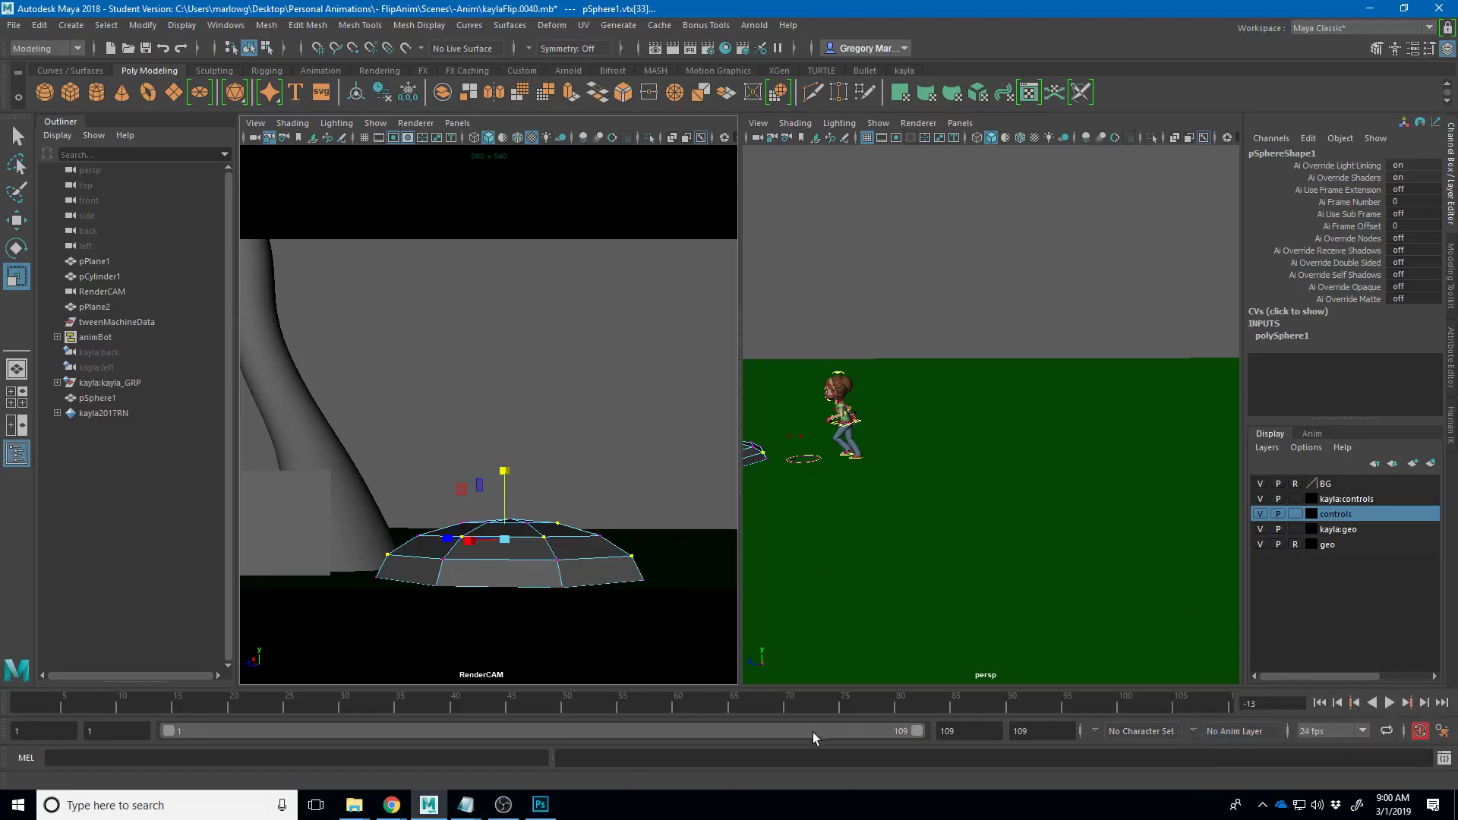
{"action": "key", "text": "w"}
{"action": "left_click_drag", "start_coordinate": [505, 501], "coordinate": [536, 452]}
- Pull a left-side vertex onto the tree trunk and stretch the right spike tip outward
{"action": "left_click", "coordinate": [596, 300]}
{"action": "left_click", "coordinate": [542, 362]}
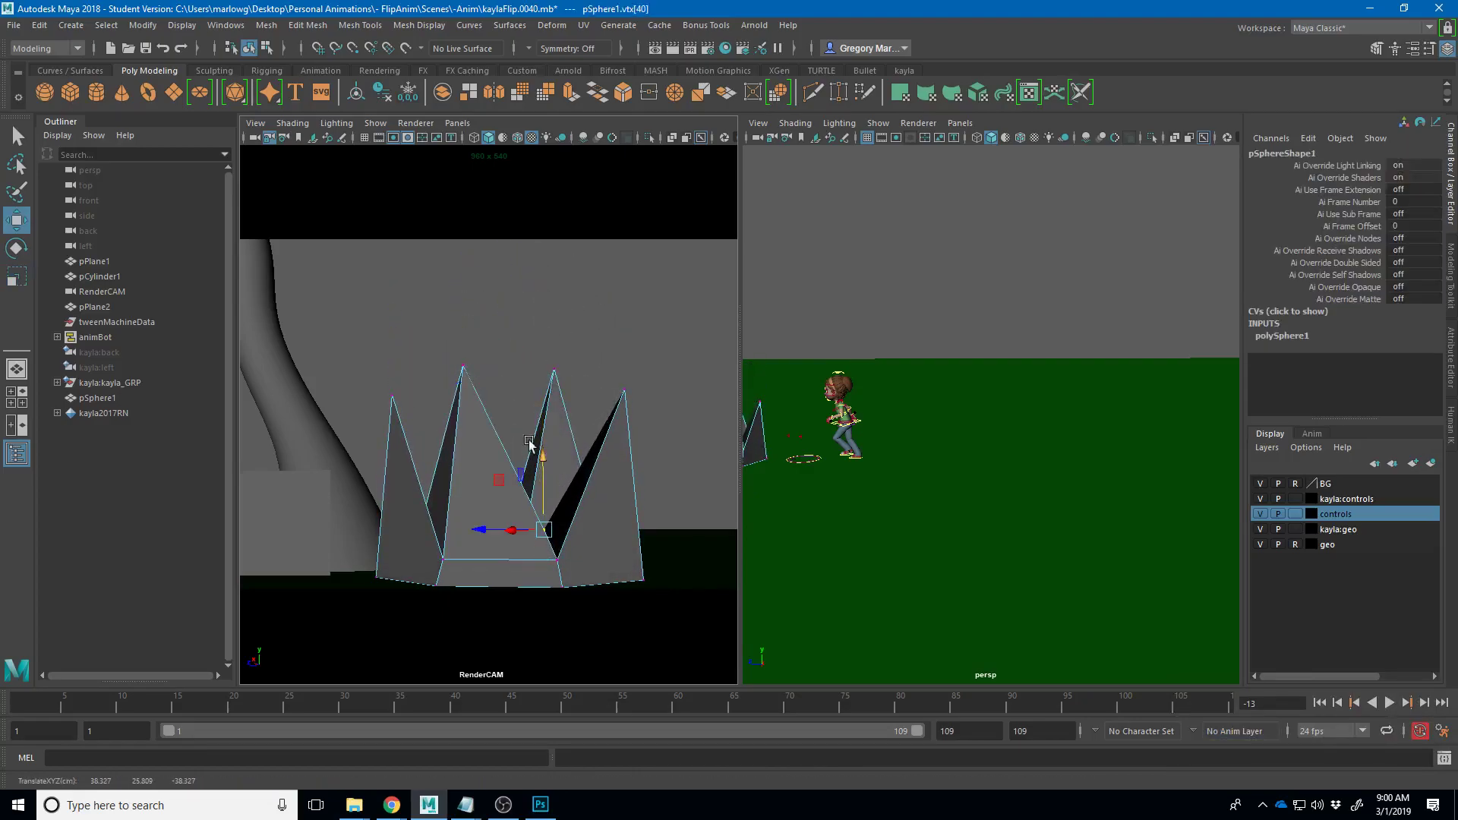
{"action": "left_click", "coordinate": [389, 395]}
{"action": "left_click_drag", "start_coordinate": [389, 396], "coordinate": [297, 369]}
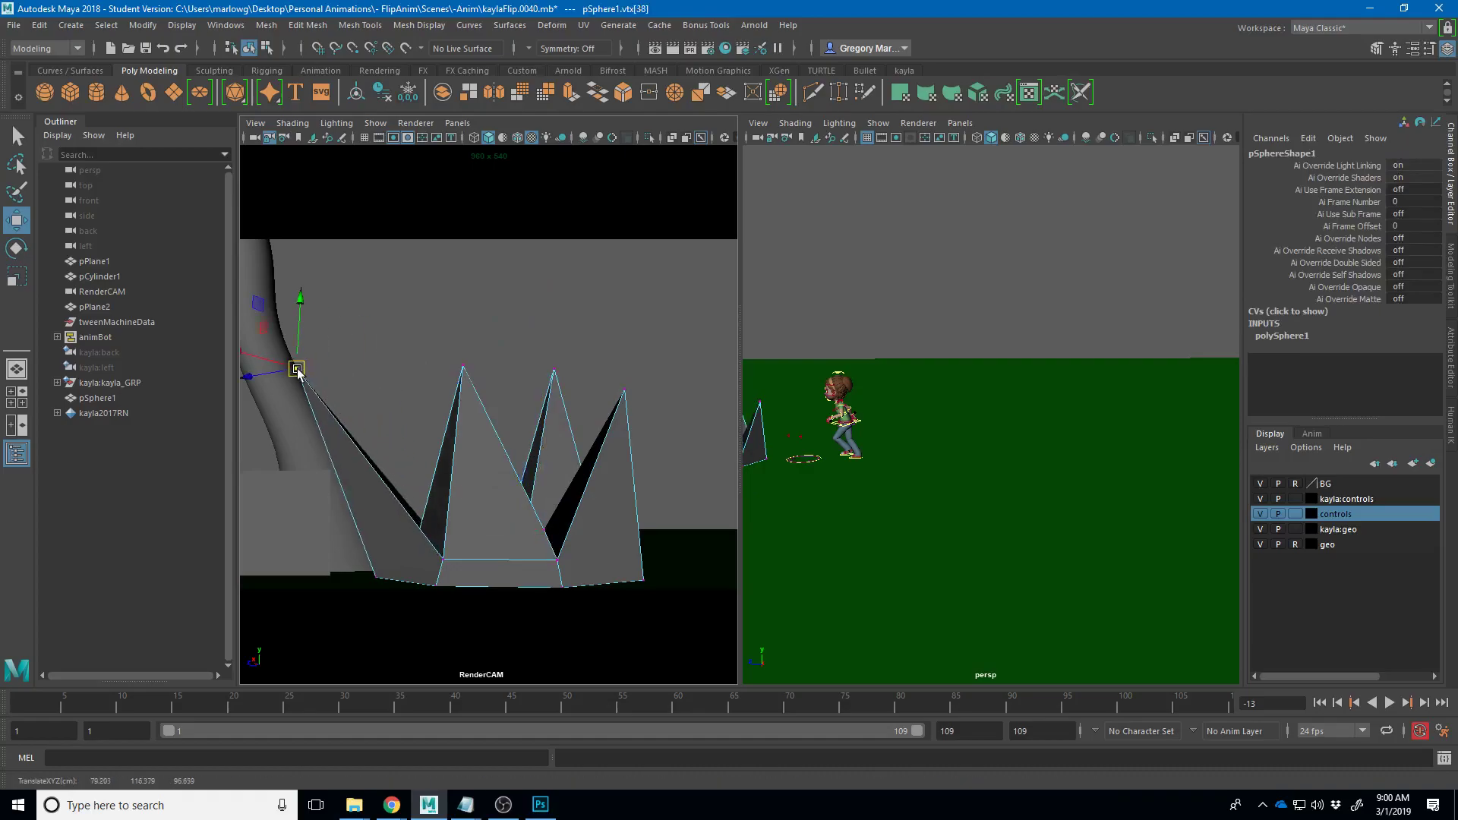
{"action": "left_click", "coordinate": [624, 391]}
{"action": "left_click_drag", "start_coordinate": [624, 391], "coordinate": [732, 411]}
- Raise the middle spike tip up and right, then return to Object Mode with the mesh selected
{"action": "left_click_drag", "start_coordinate": [518, 339], "coordinate": [556, 370]}
{"action": "left_click_drag", "start_coordinate": [896, 459], "coordinate": [926, 456]}
{"action": "left_click", "coordinate": [914, 233]}
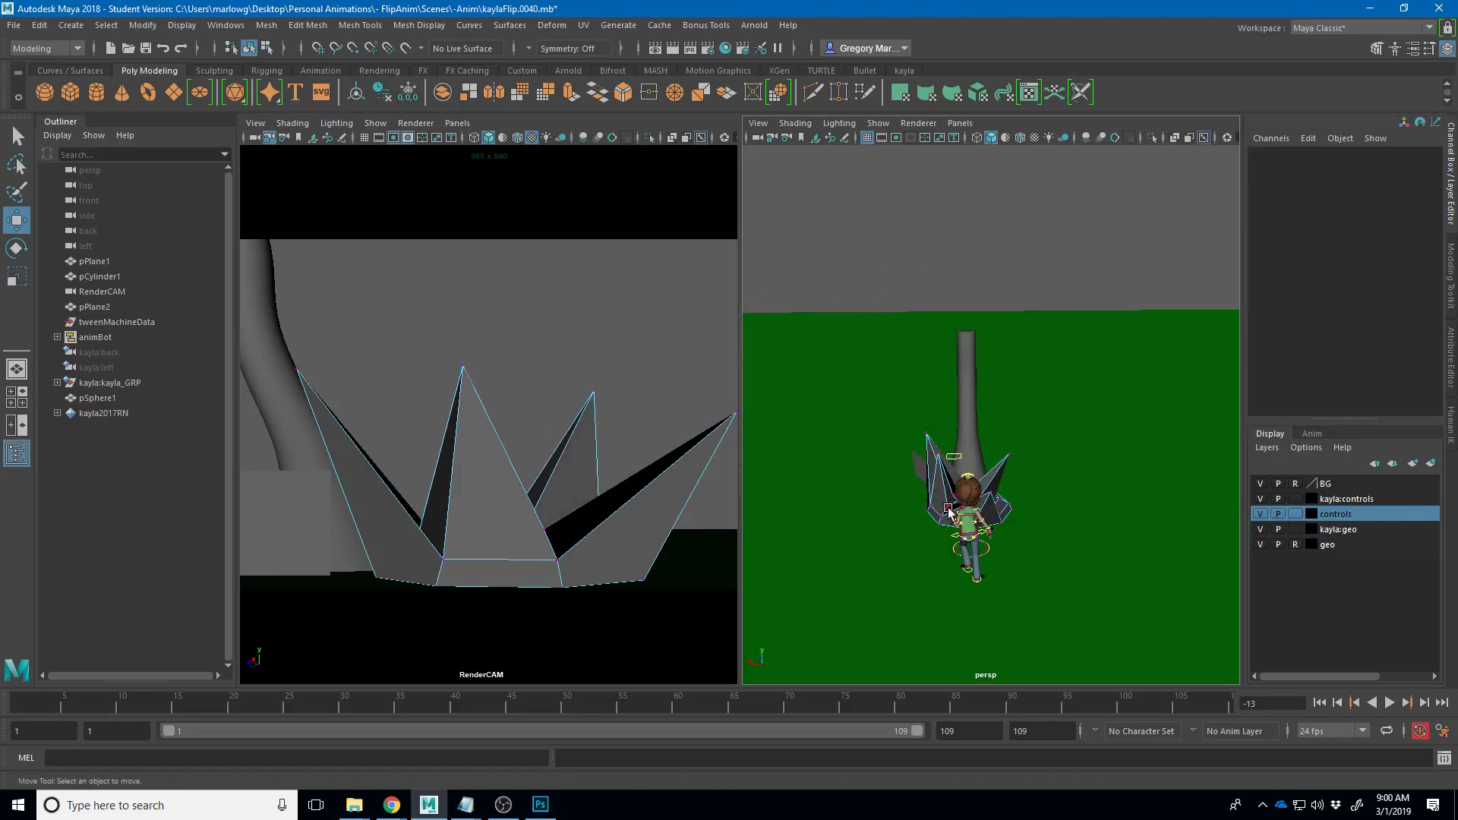
{"action": "left_click", "coordinate": [936, 457]}
{"action": "mouse_move", "coordinate": [934, 454]}
{"action": "left_mouse_down"}
{"action": "mouse_move", "coordinate": [930, 469]}
{"action": "mouse_move", "coordinate": [923, 455]}
{"action": "left_mouse_up"}
{"action": "left_click_drag", "start_coordinate": [934, 519], "coordinate": [1063, 462]}
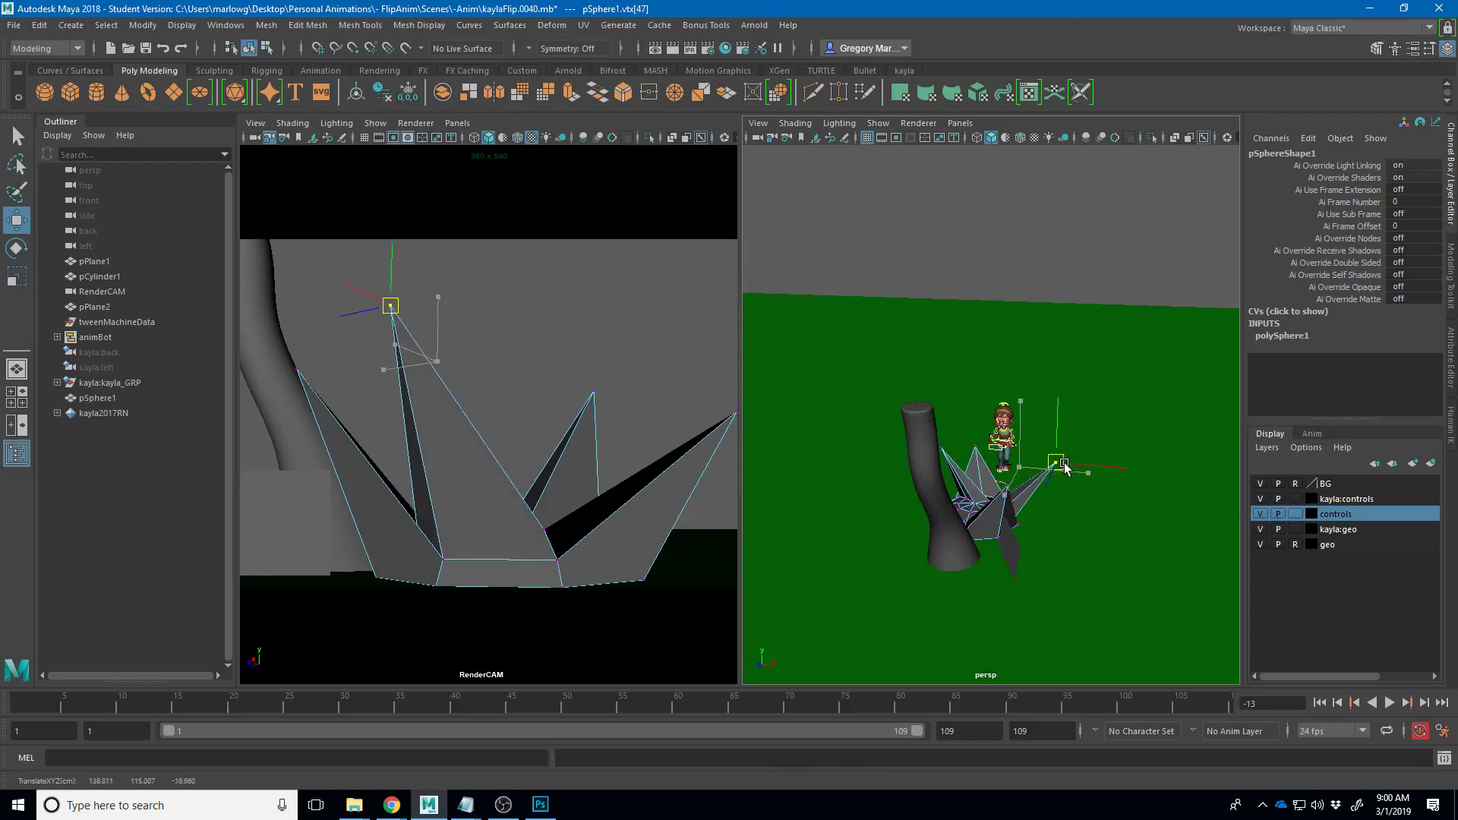
{"action": "right_click", "coordinate": [1007, 424]}
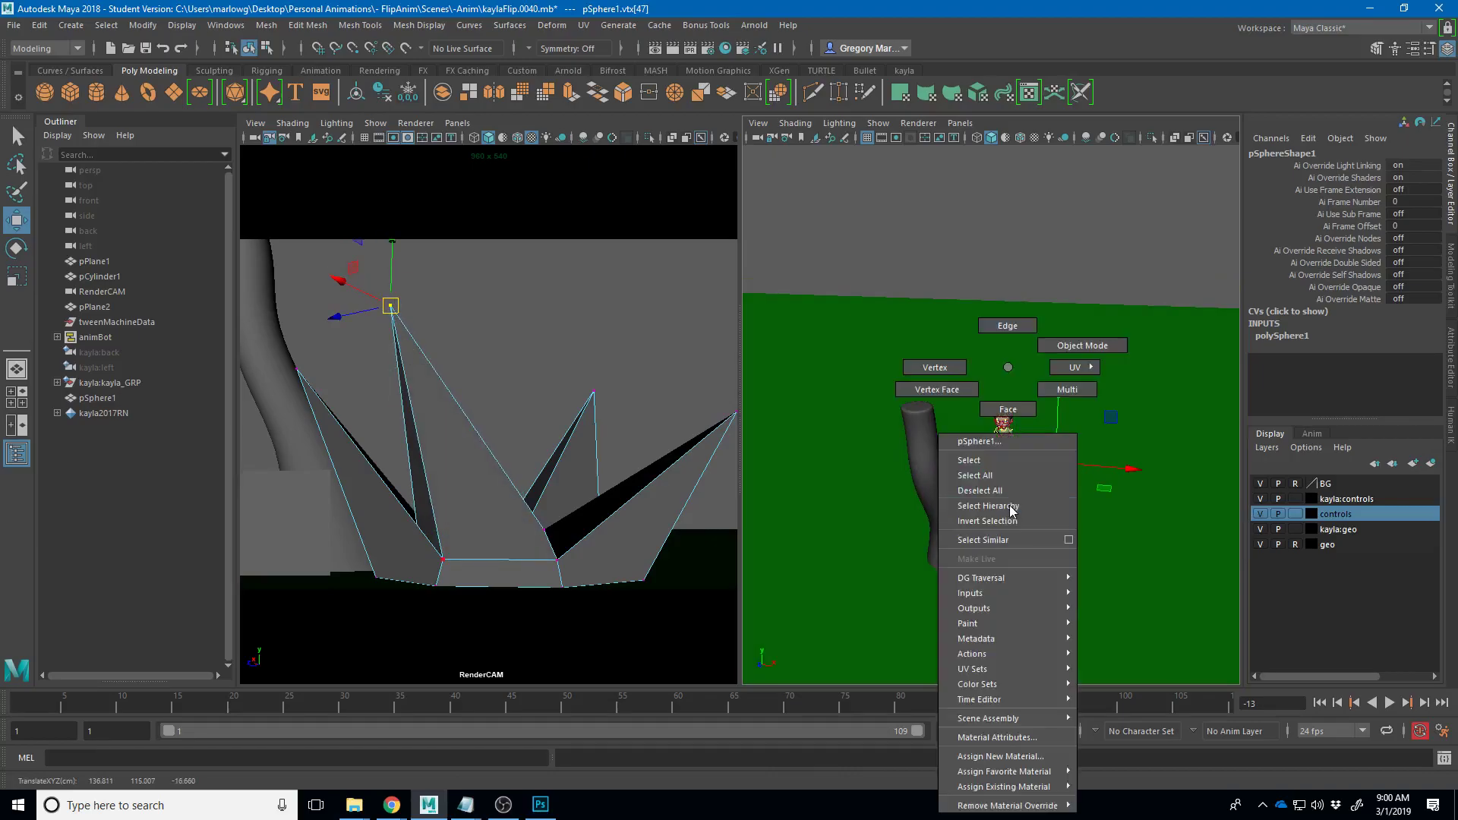
{"action": "left_click", "coordinate": [1053, 258]}
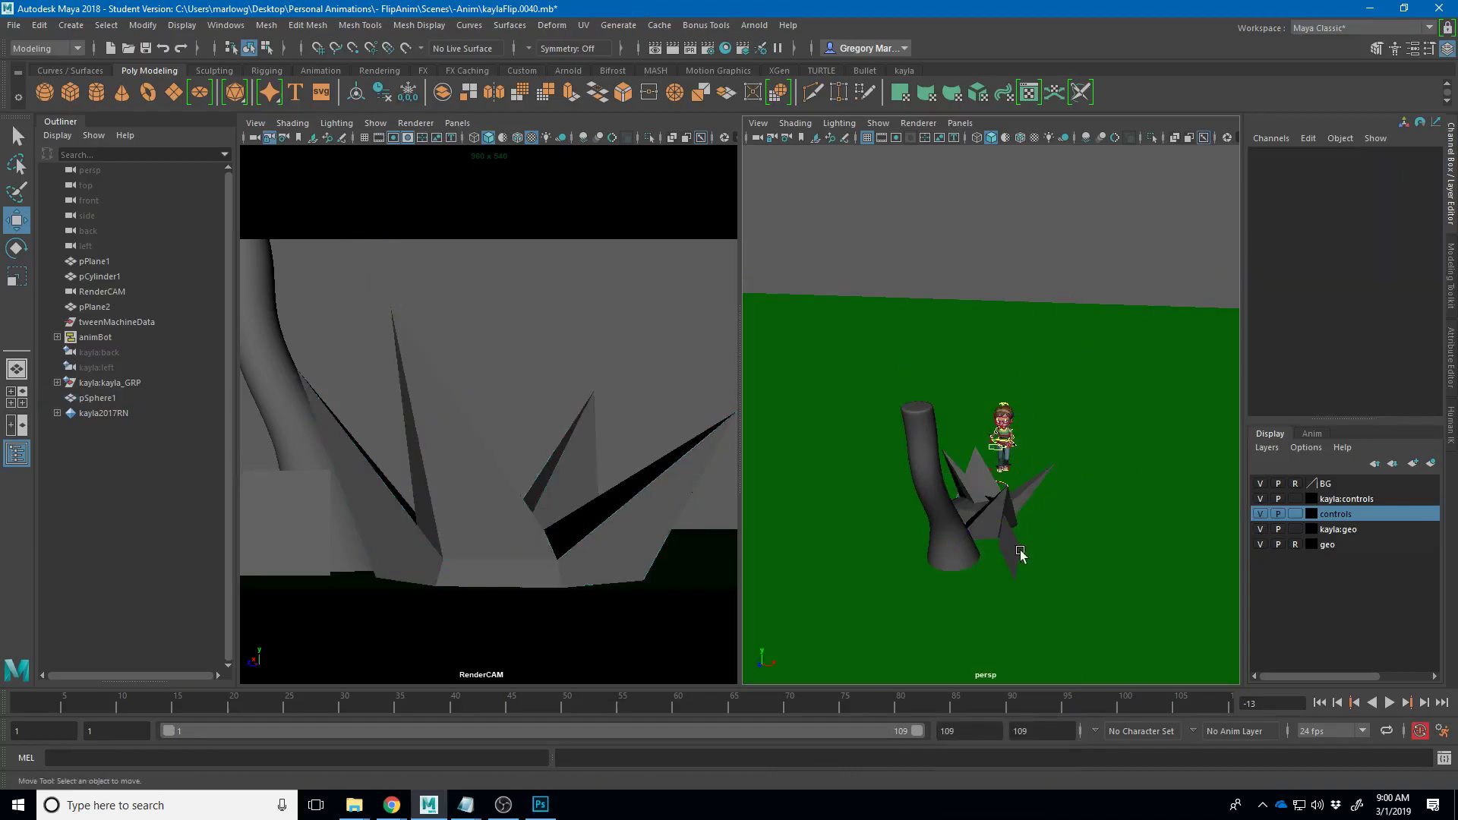
{"action": "left_click", "coordinate": [990, 516]}
- Assign a new Arnold aiStandardSurface material to the spiky shape
{"action": "right_click", "coordinate": [613, 537]}
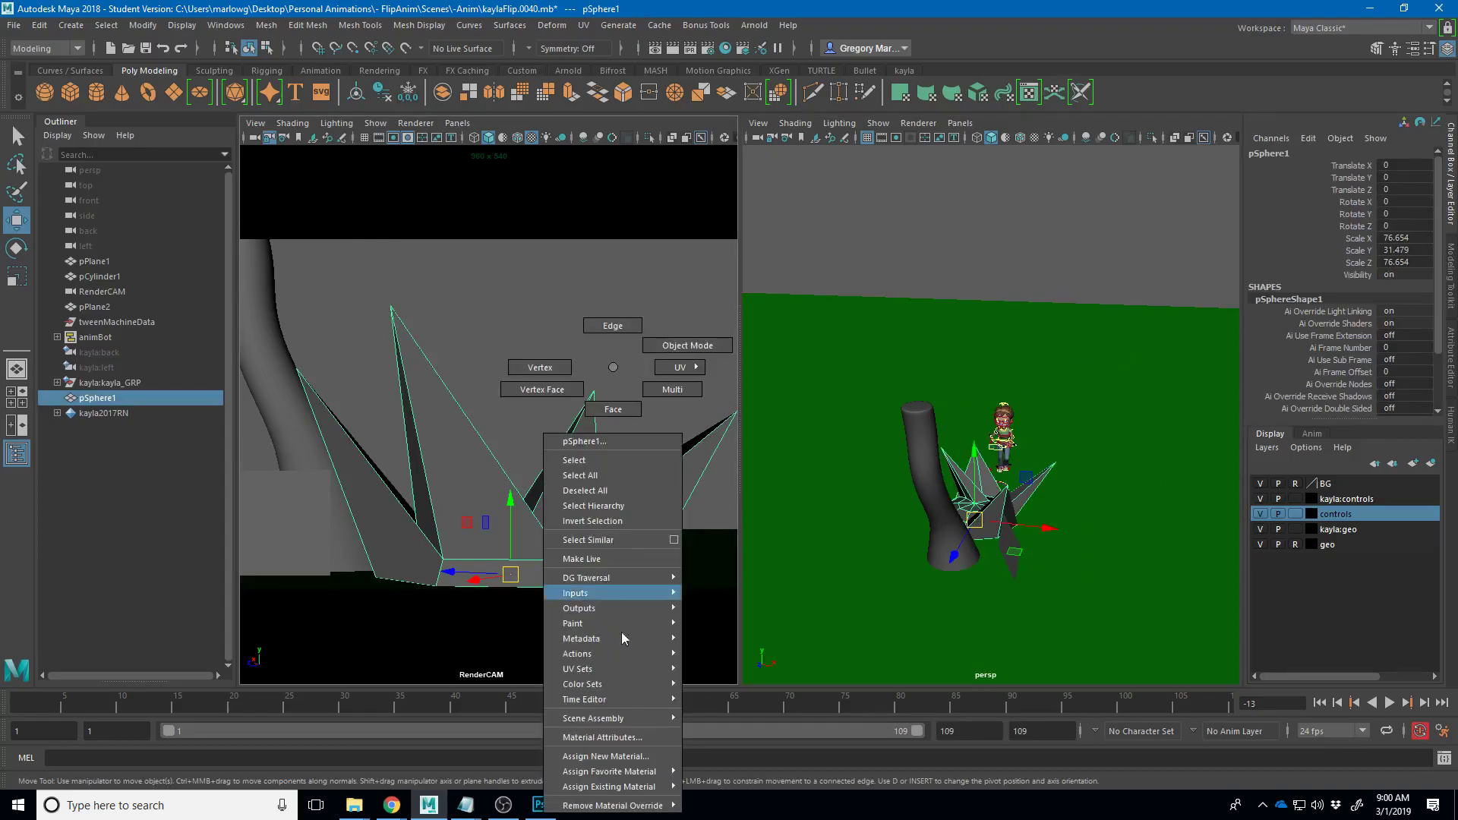
{"action": "left_click", "coordinate": [612, 756]}
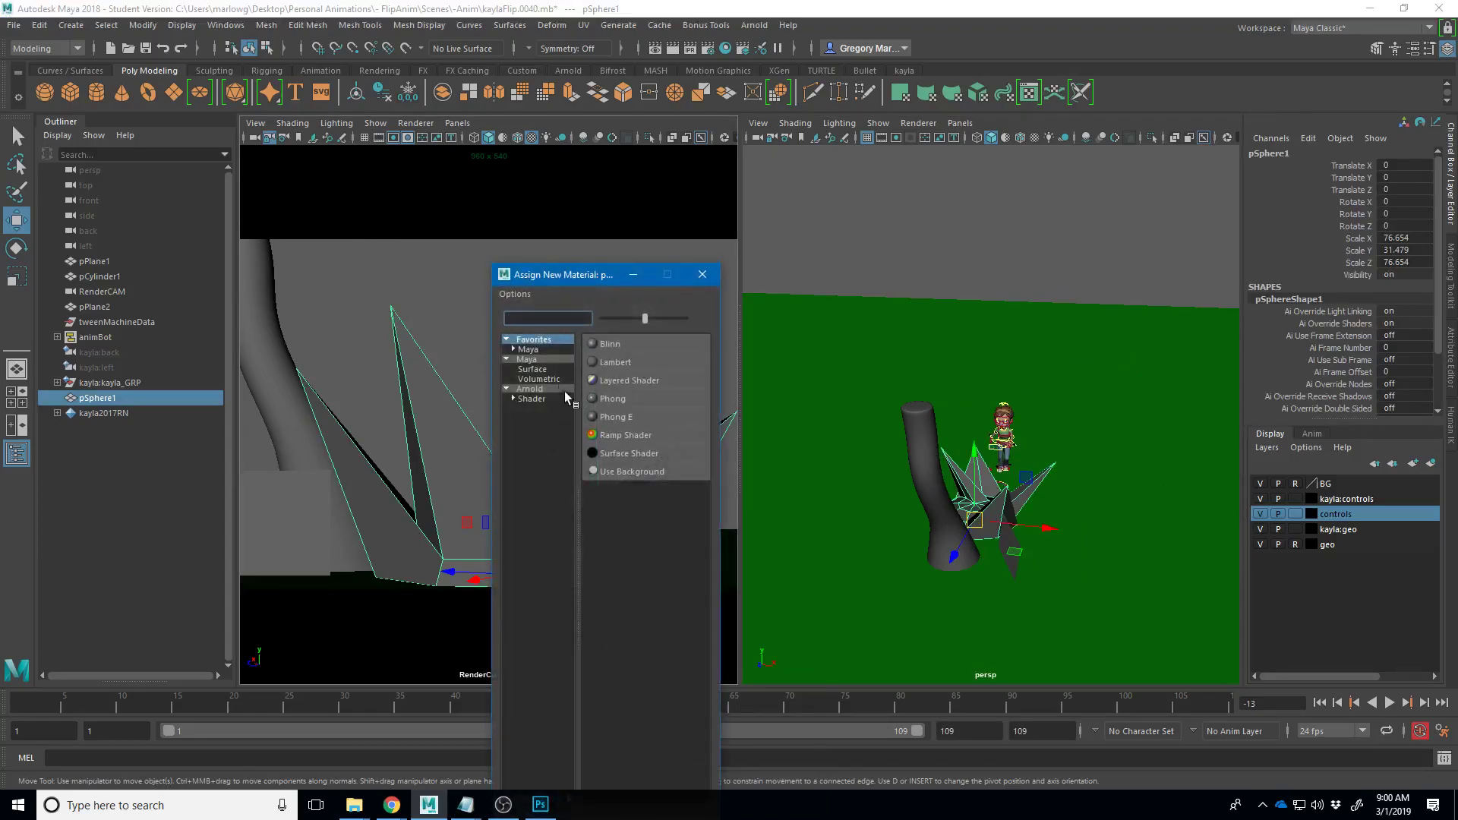
{"action": "left_click", "coordinate": [523, 400]}
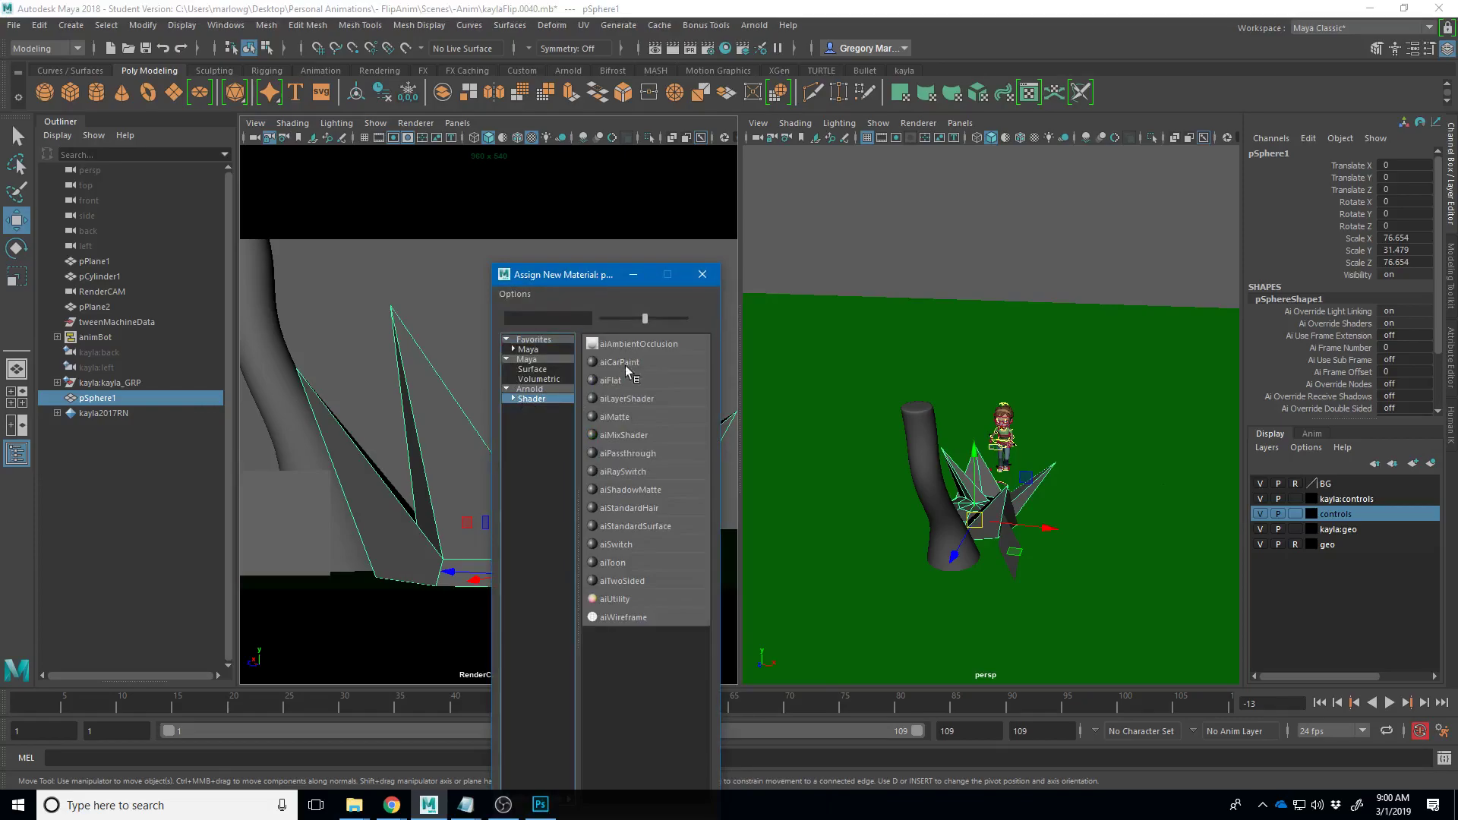
{"action": "left_click", "coordinate": [637, 529]}
{"action": "left_click", "coordinate": [876, 15]}
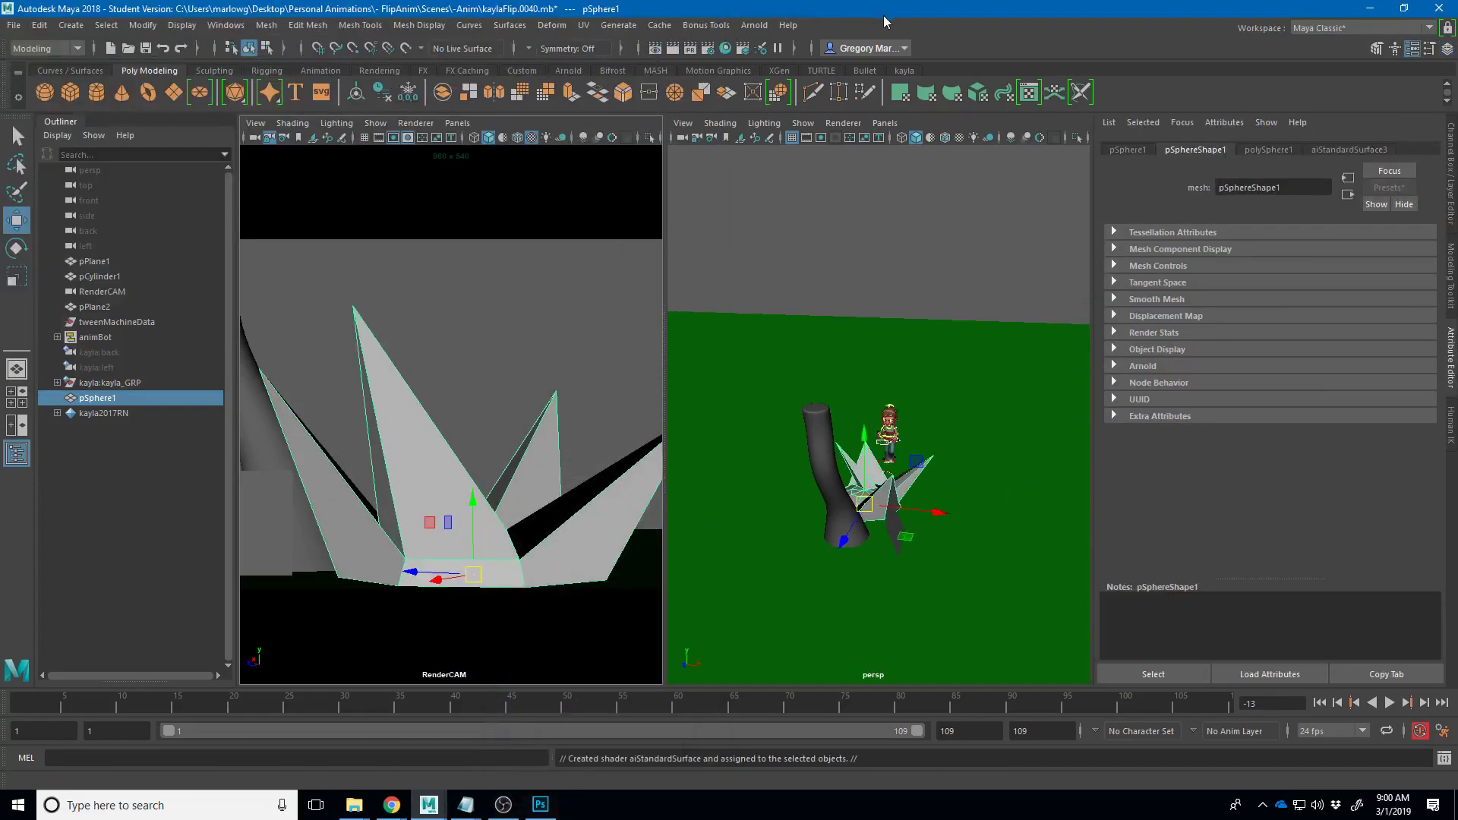
- Set the new shader's Base Color to orange
{"action": "left_click", "coordinate": [1348, 150]}
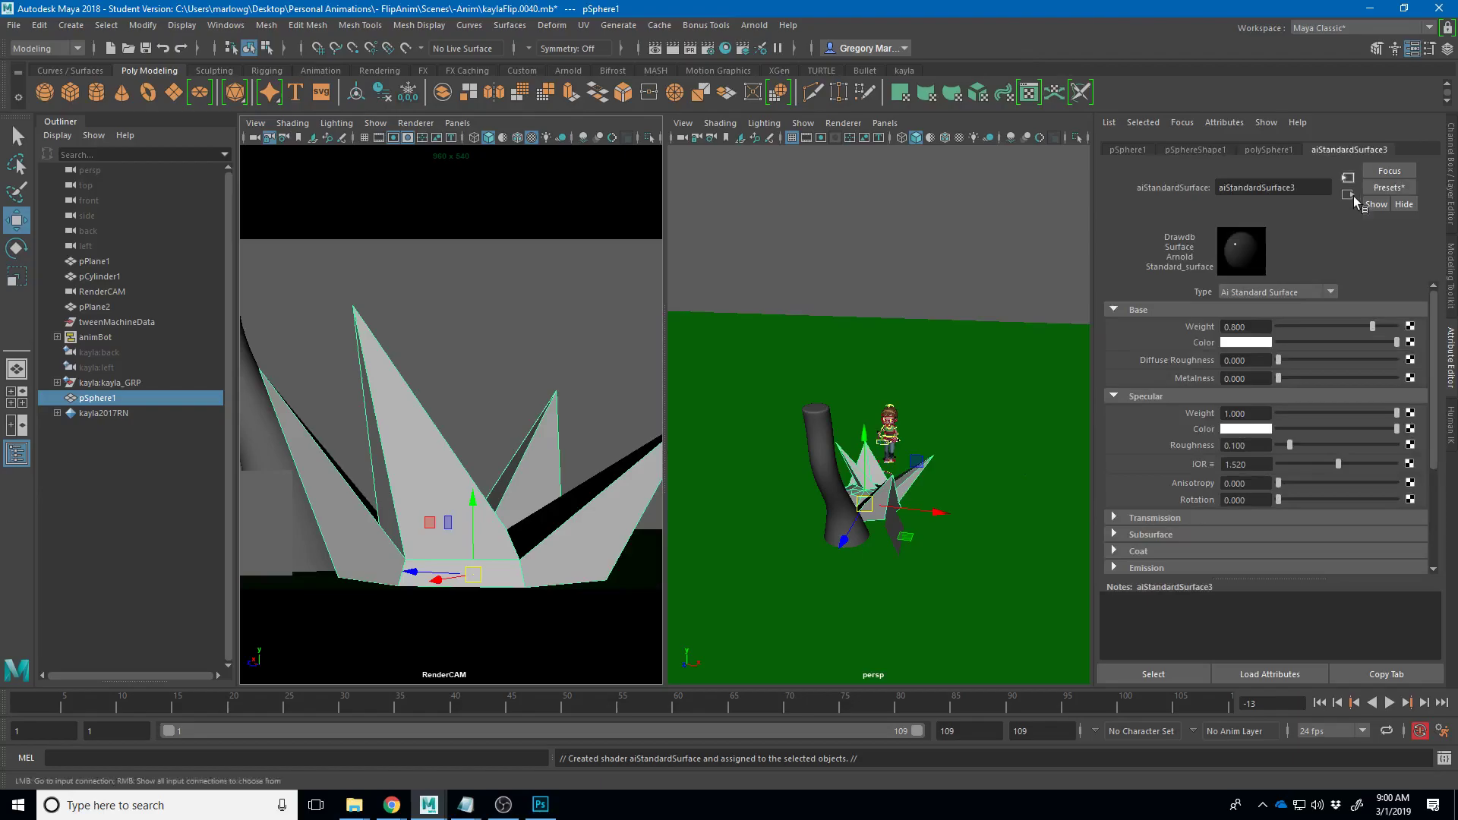
{"action": "left_click", "coordinate": [1260, 344]}
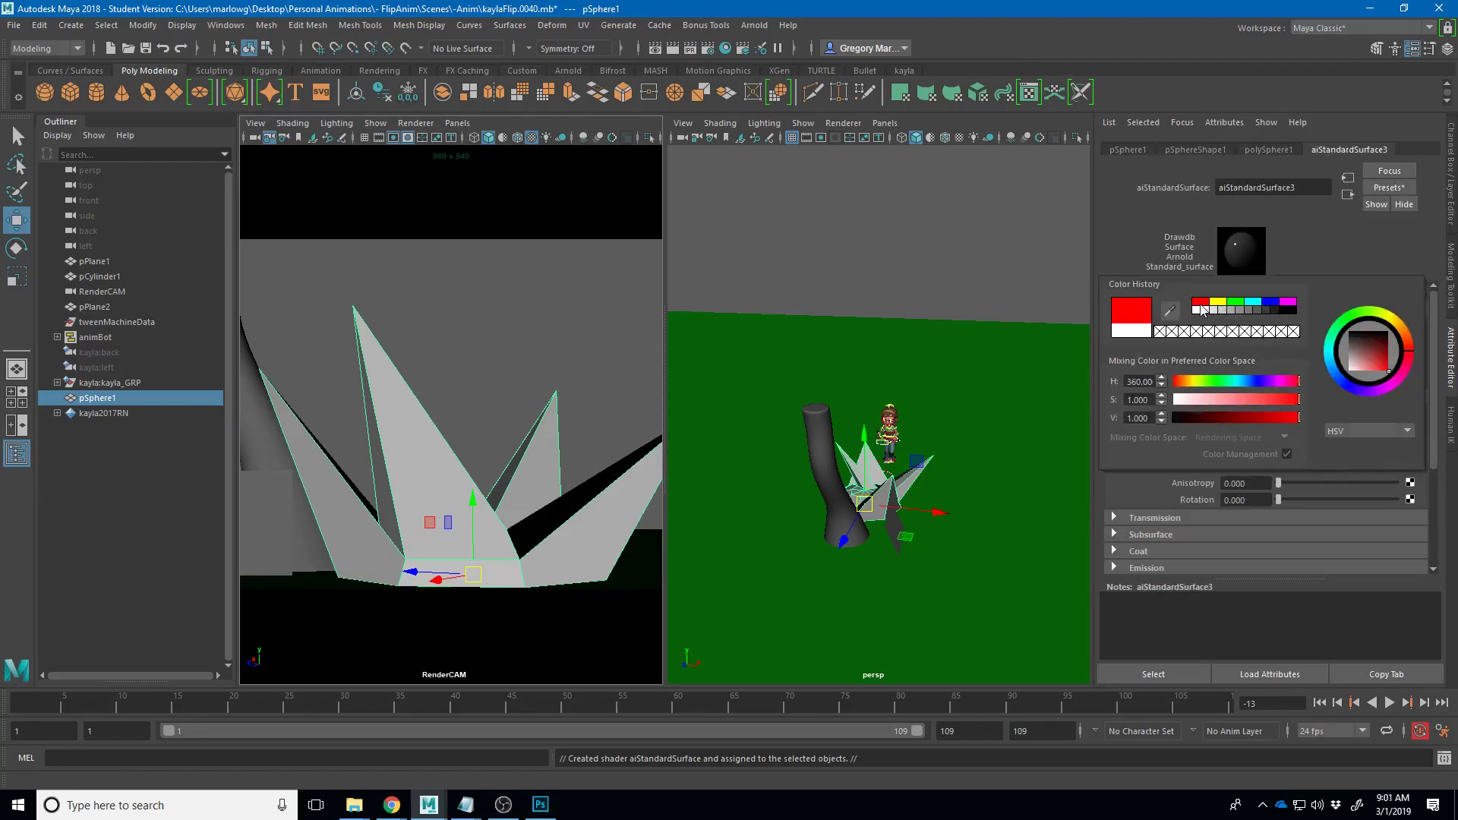
{"action": "left_click", "coordinate": [1200, 303]}
{"action": "left_click", "coordinate": [1189, 387]}
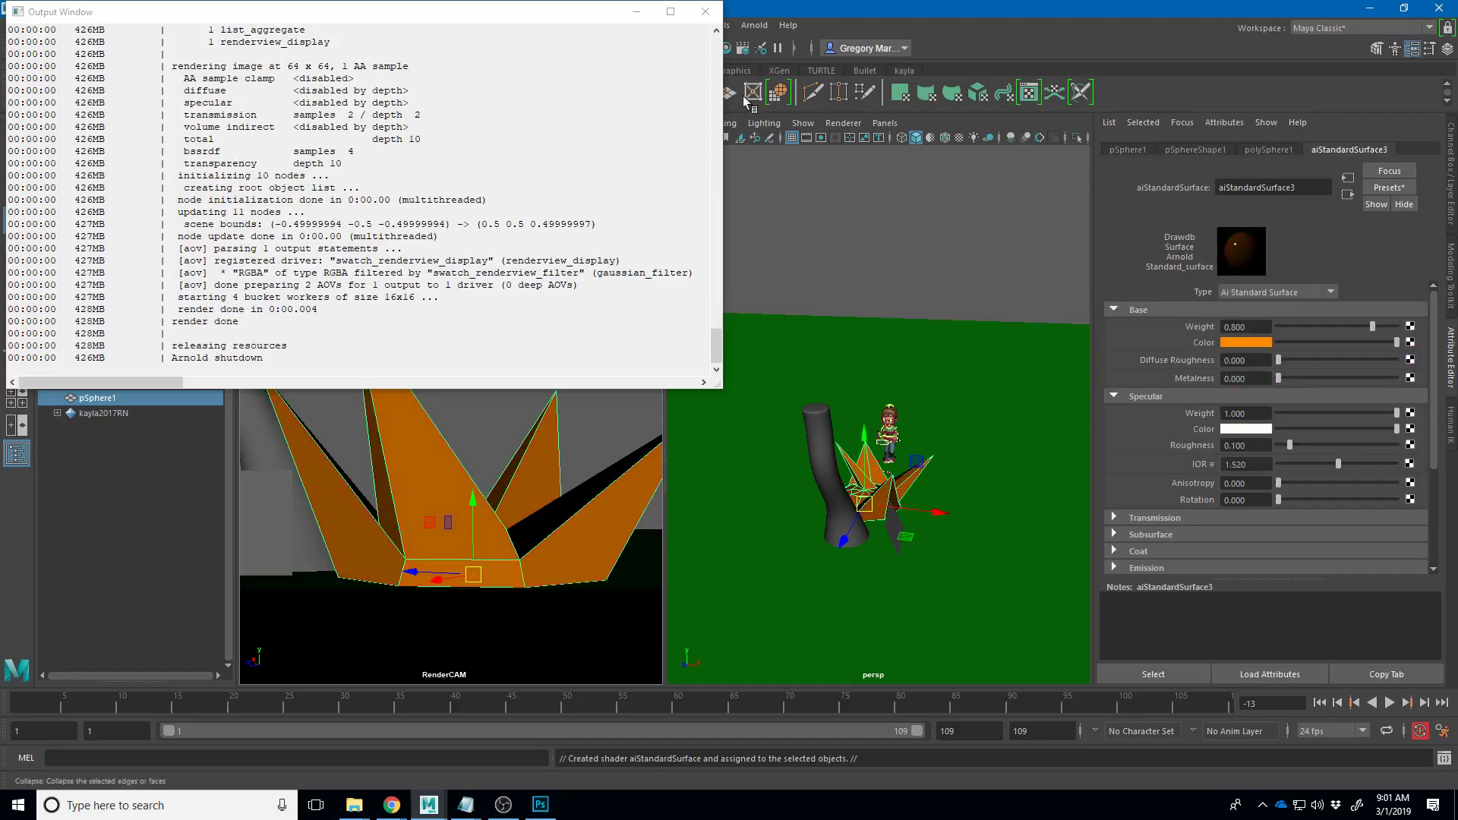
{"action": "left_click", "coordinate": [704, 12]}
- Reselect the orange spiky shape and play the animation back to review it
{"action": "left_click", "coordinate": [832, 431]}
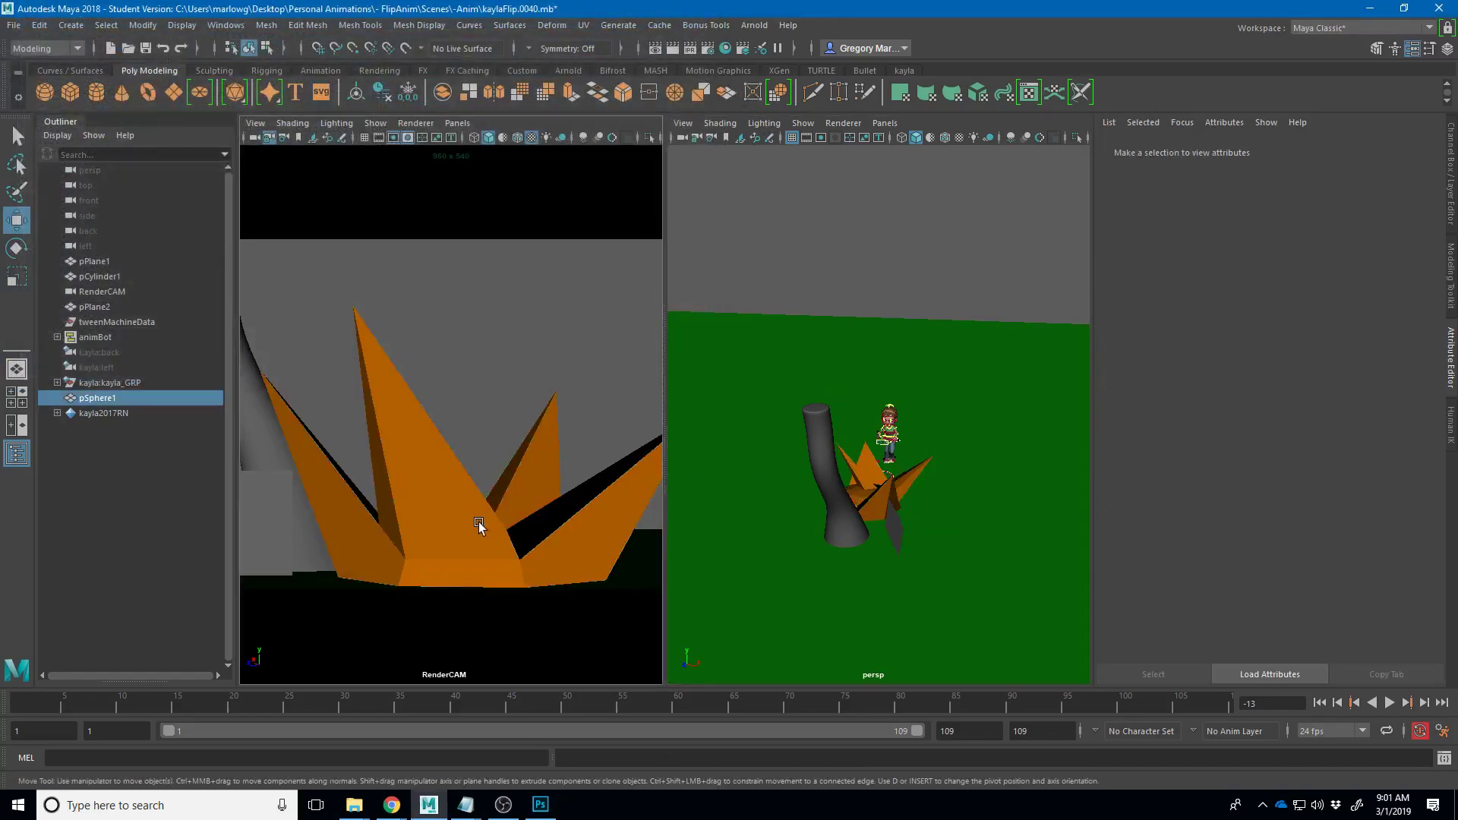
{"action": "left_click", "coordinate": [466, 564]}
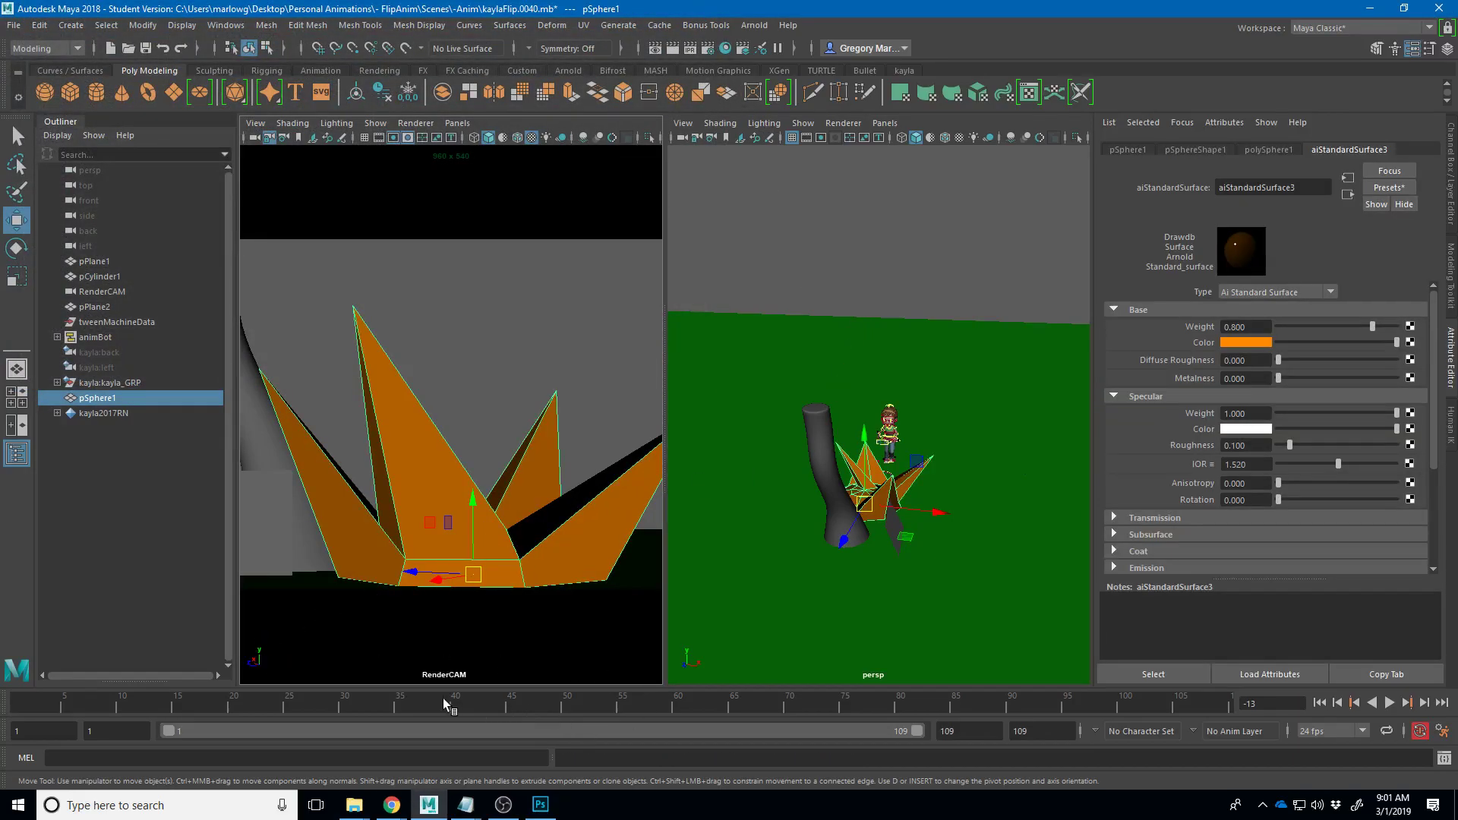
{"action": "key", "text": "alt+v"}
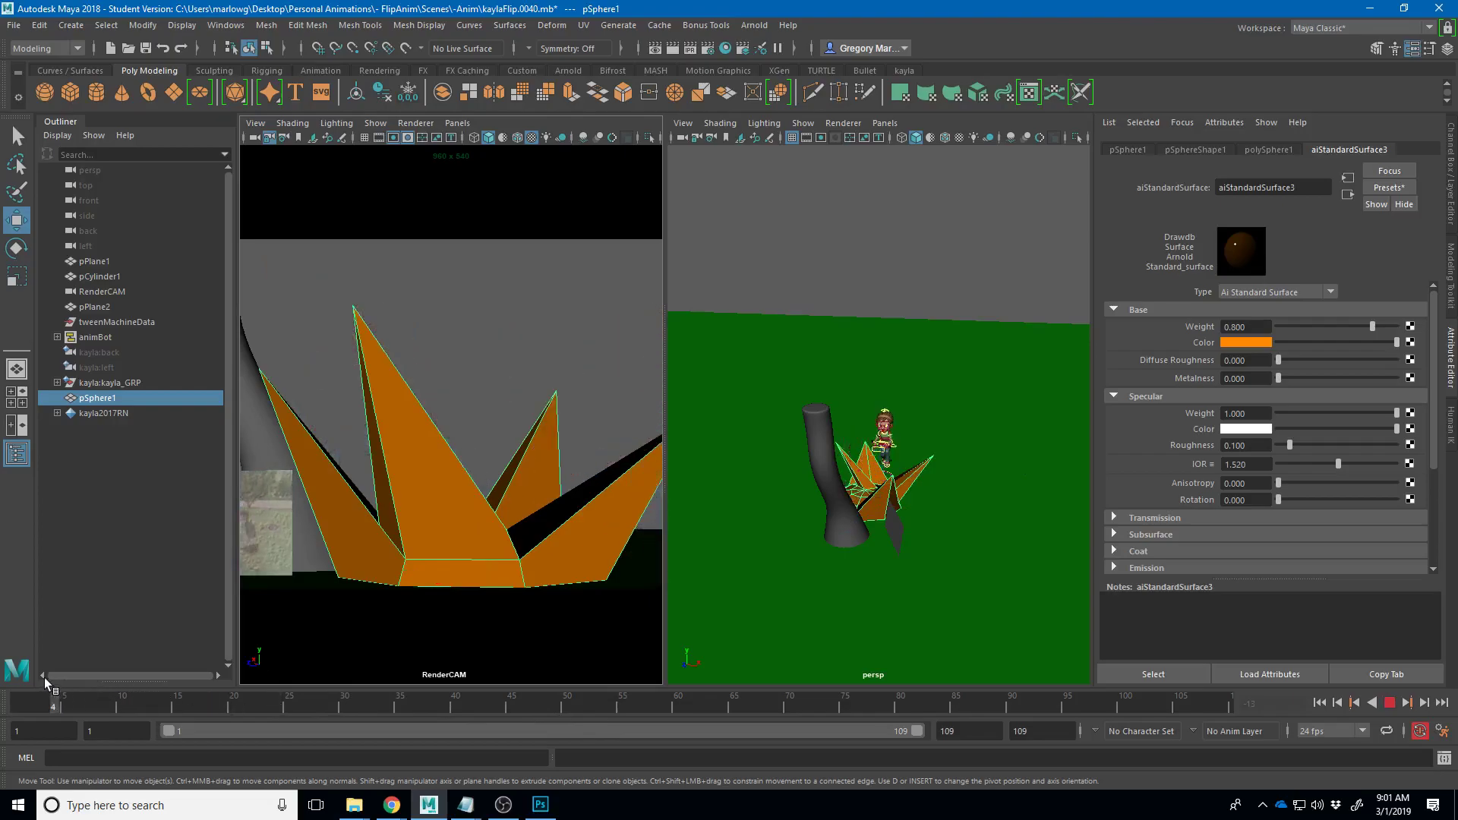
{"action": "key", "text": "alt+v"}
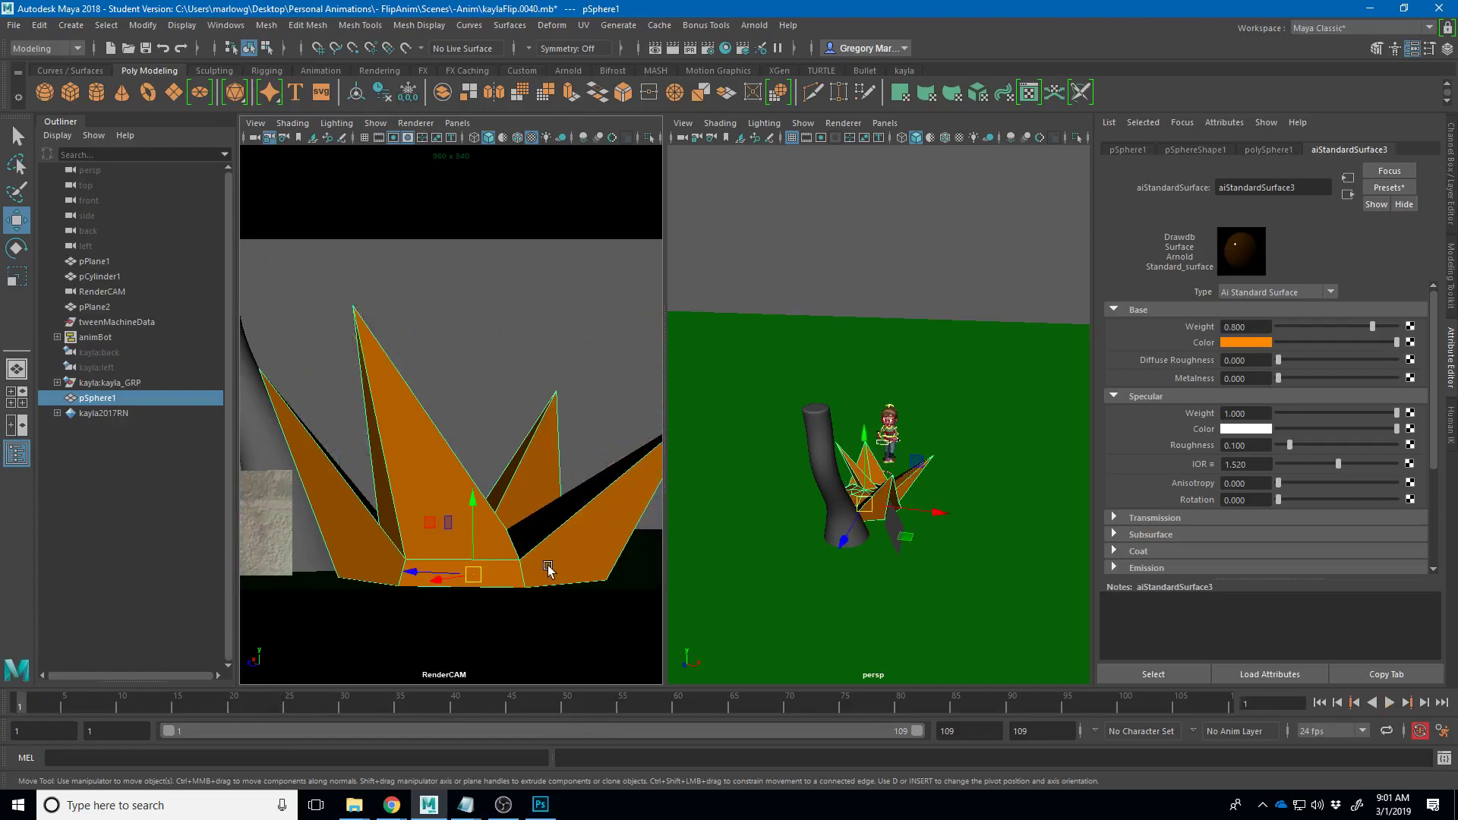
{"action": "key", "text": "r"}
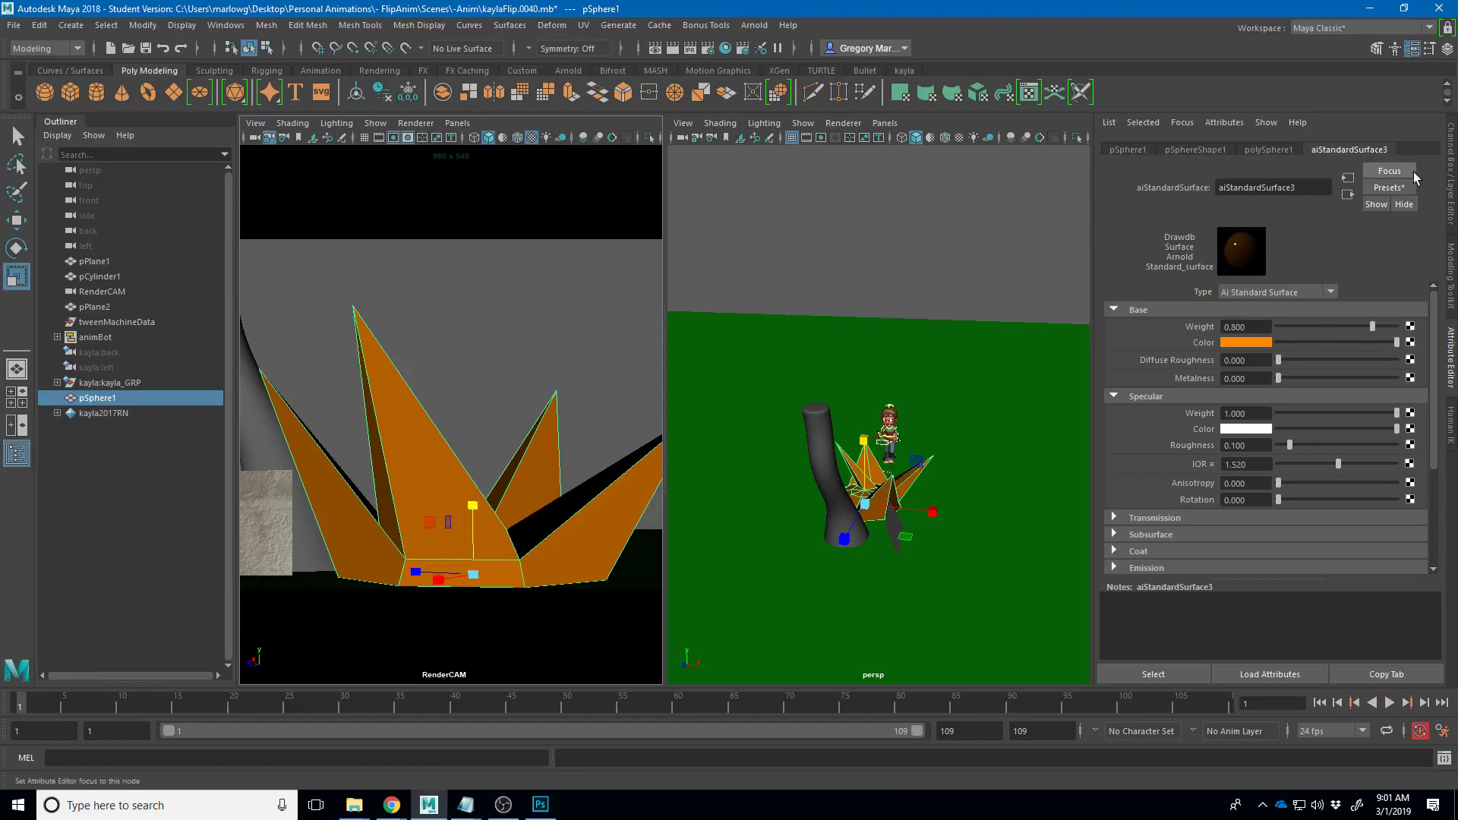
{"action": "left_click", "coordinate": [1411, 47]}
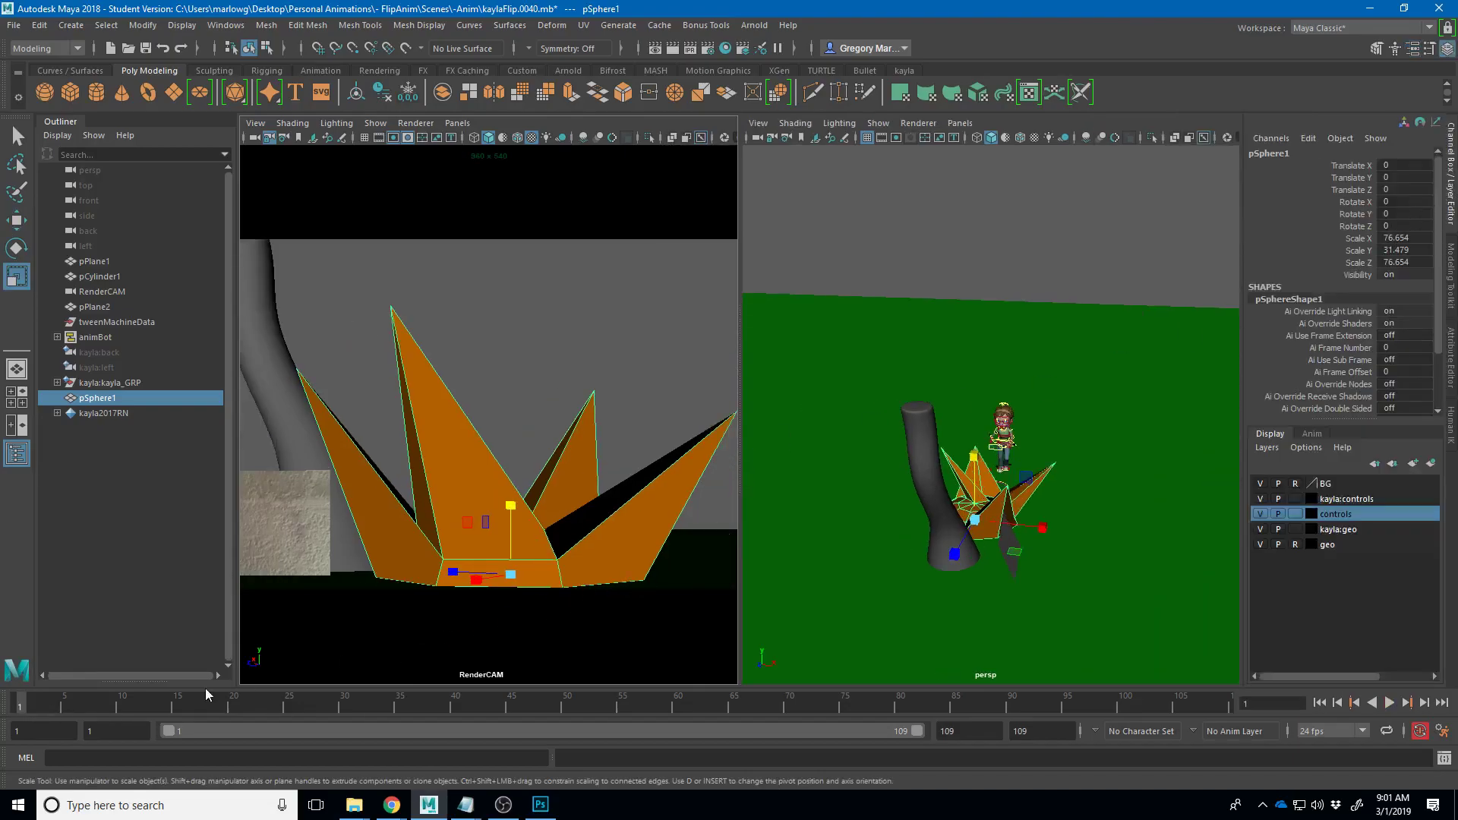
- Key the grass at frame 3, then squash it flat and smaller and key it at frame 4
{"action": "key", "text": "alt+v"}
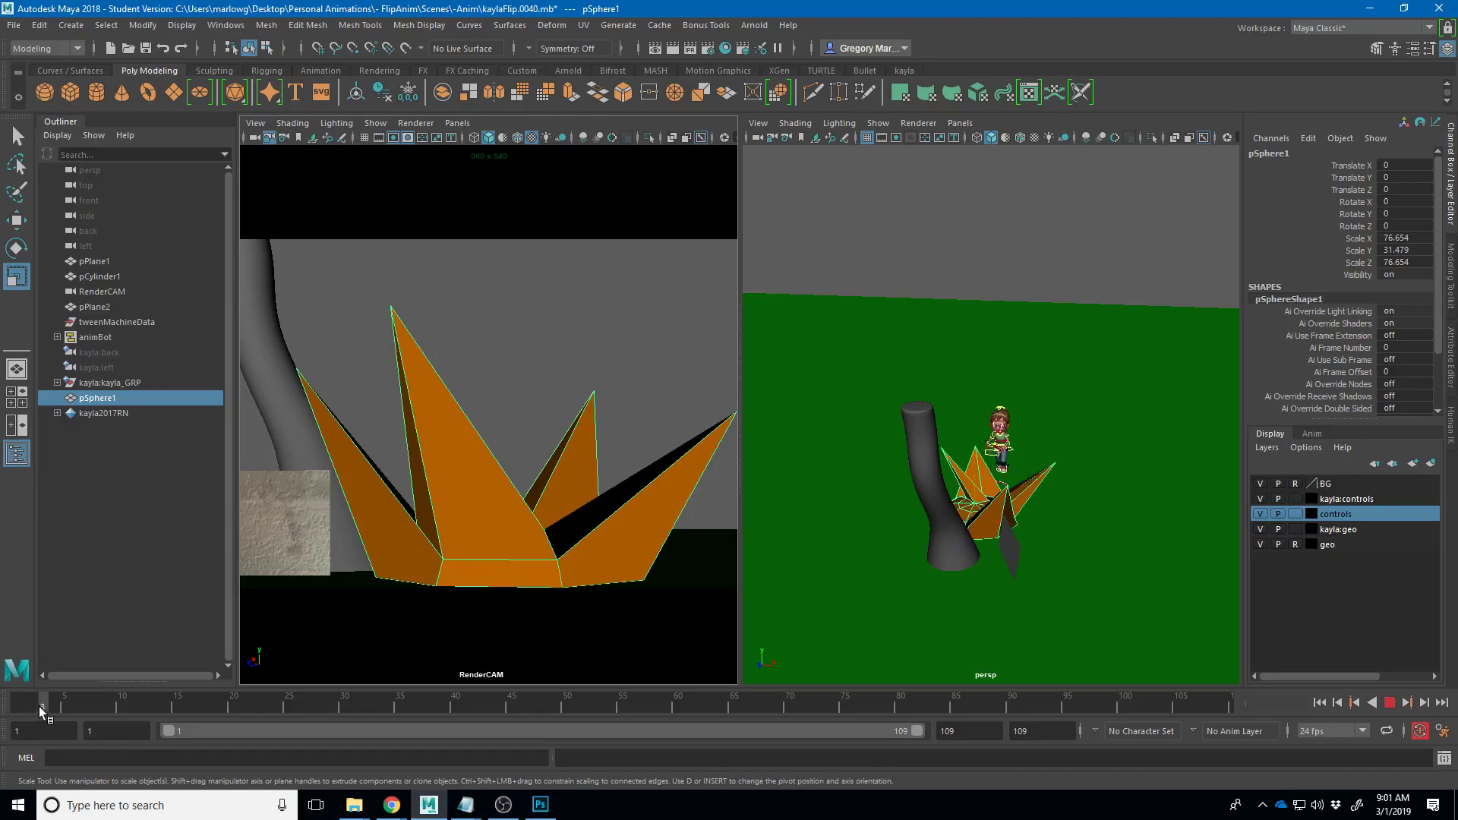
{"action": "key", "text": "alt+v"}
{"action": "key", "text": "s"}
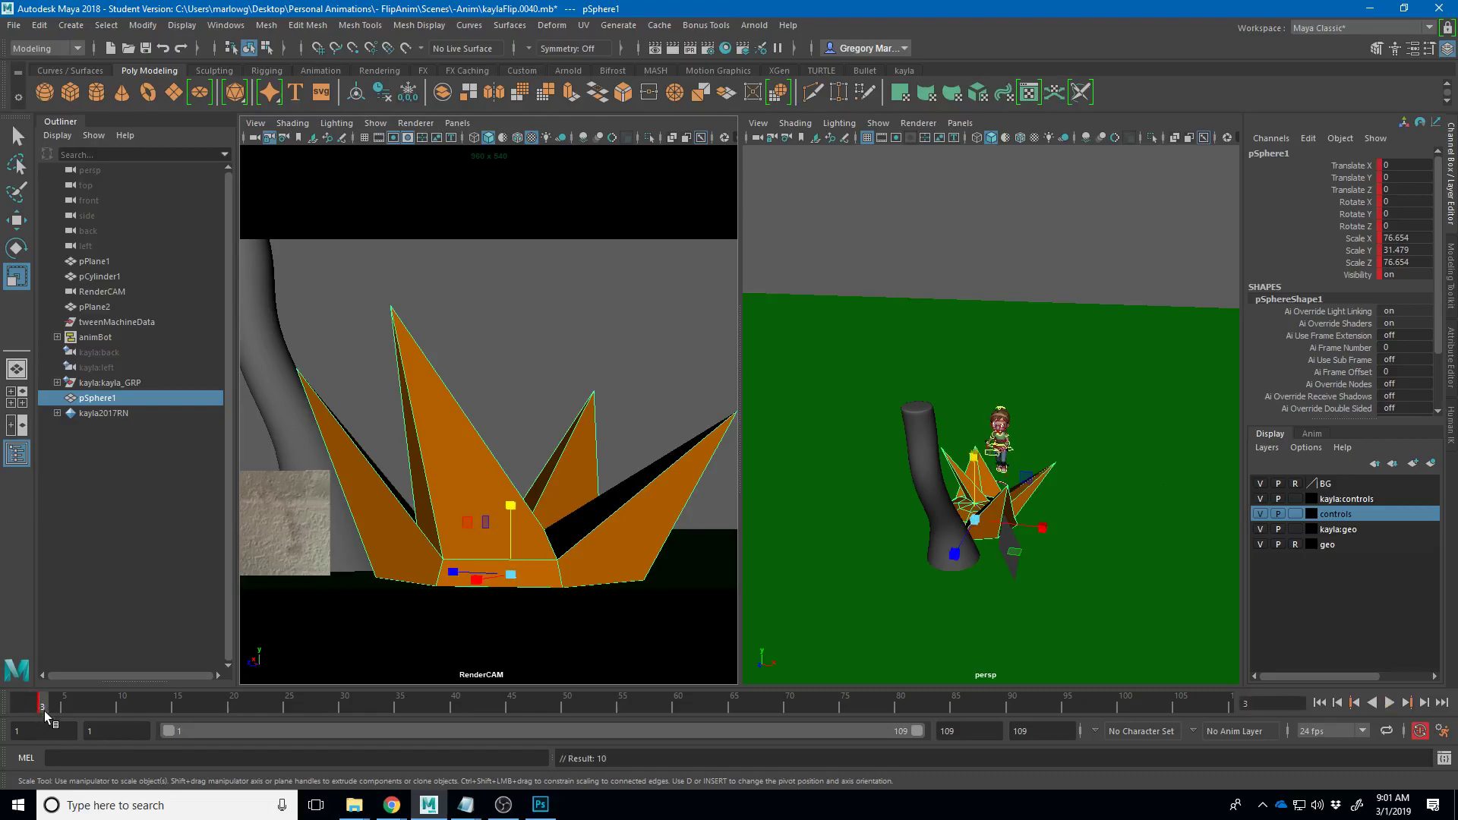
{"action": "left_click", "coordinate": [51, 707]}
{"action": "left_click_drag", "start_coordinate": [510, 505], "coordinate": [509, 571]}
{"action": "key", "text": "s"}
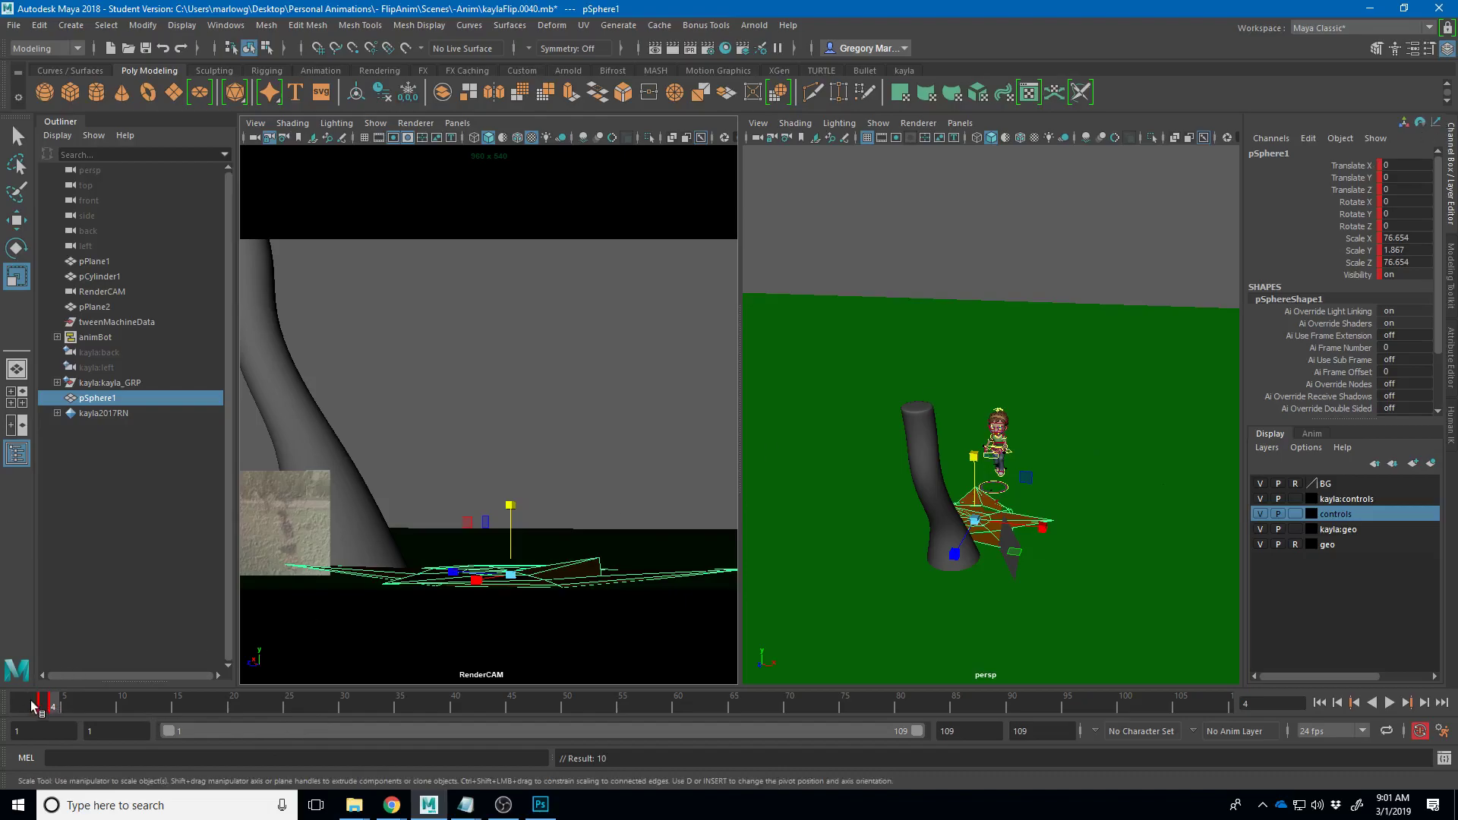
{"action": "left_click_drag", "start_coordinate": [499, 581], "coordinate": [334, 578]}
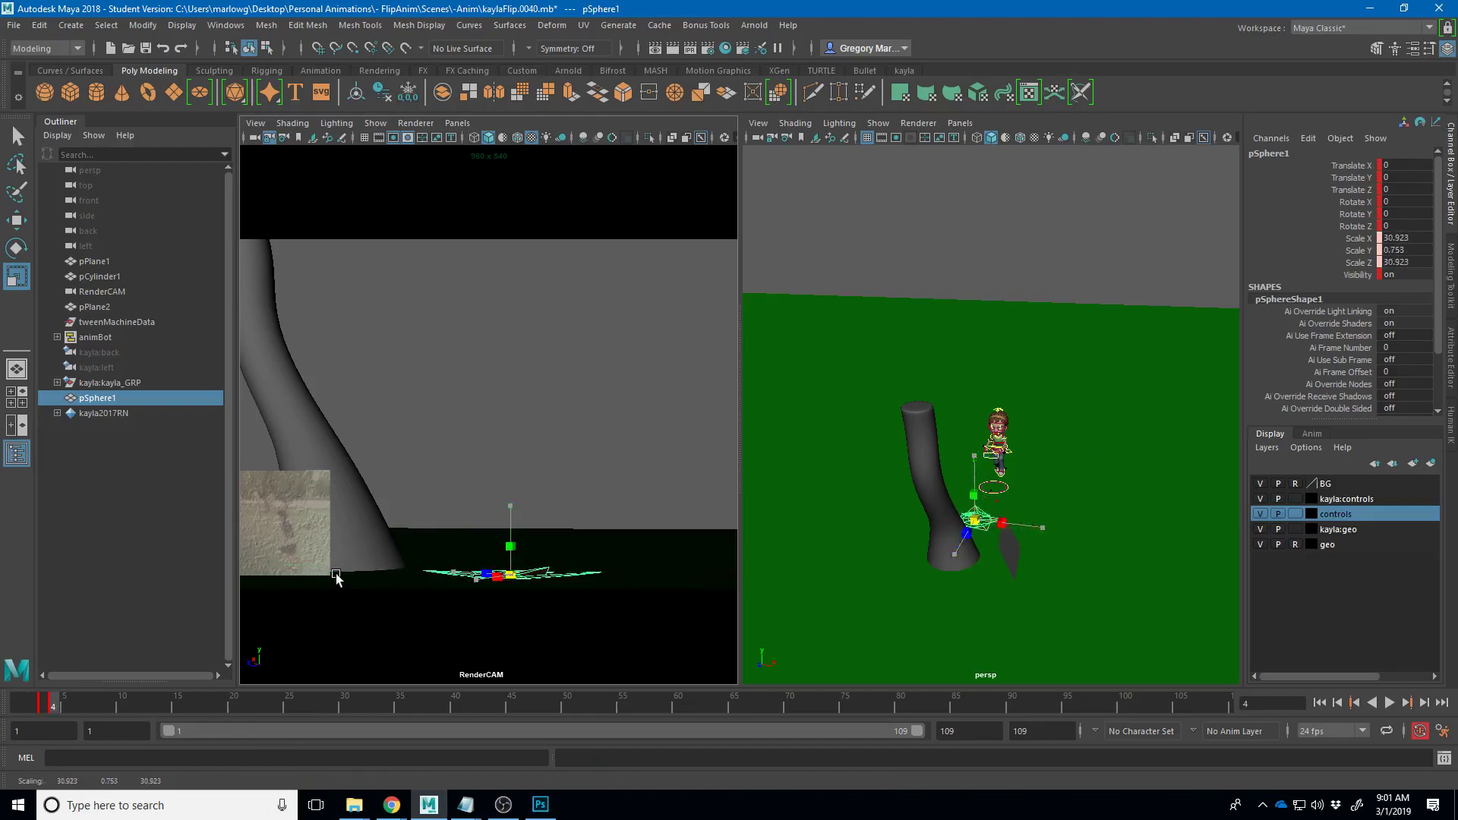
{"action": "key", "text": "shift+r"}
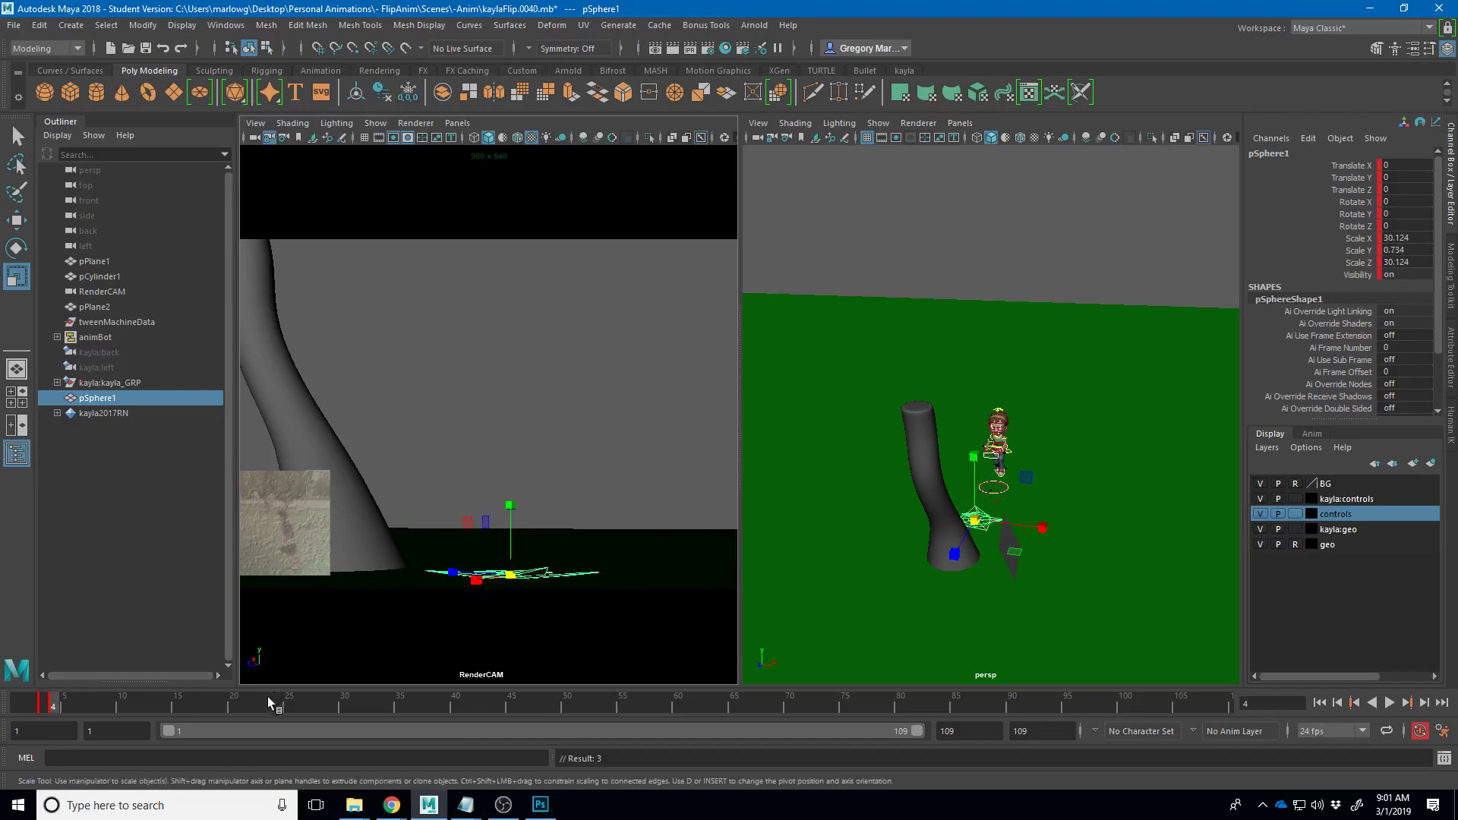
- Set the grass Visibility to 0 at frame 5, then return to frame 1
{"action": "left_click", "coordinate": [66, 699]}
{"action": "left_click", "coordinate": [1395, 275]}
{"action": "type", "text": "0"}
{"action": "key", "text": "Return"}
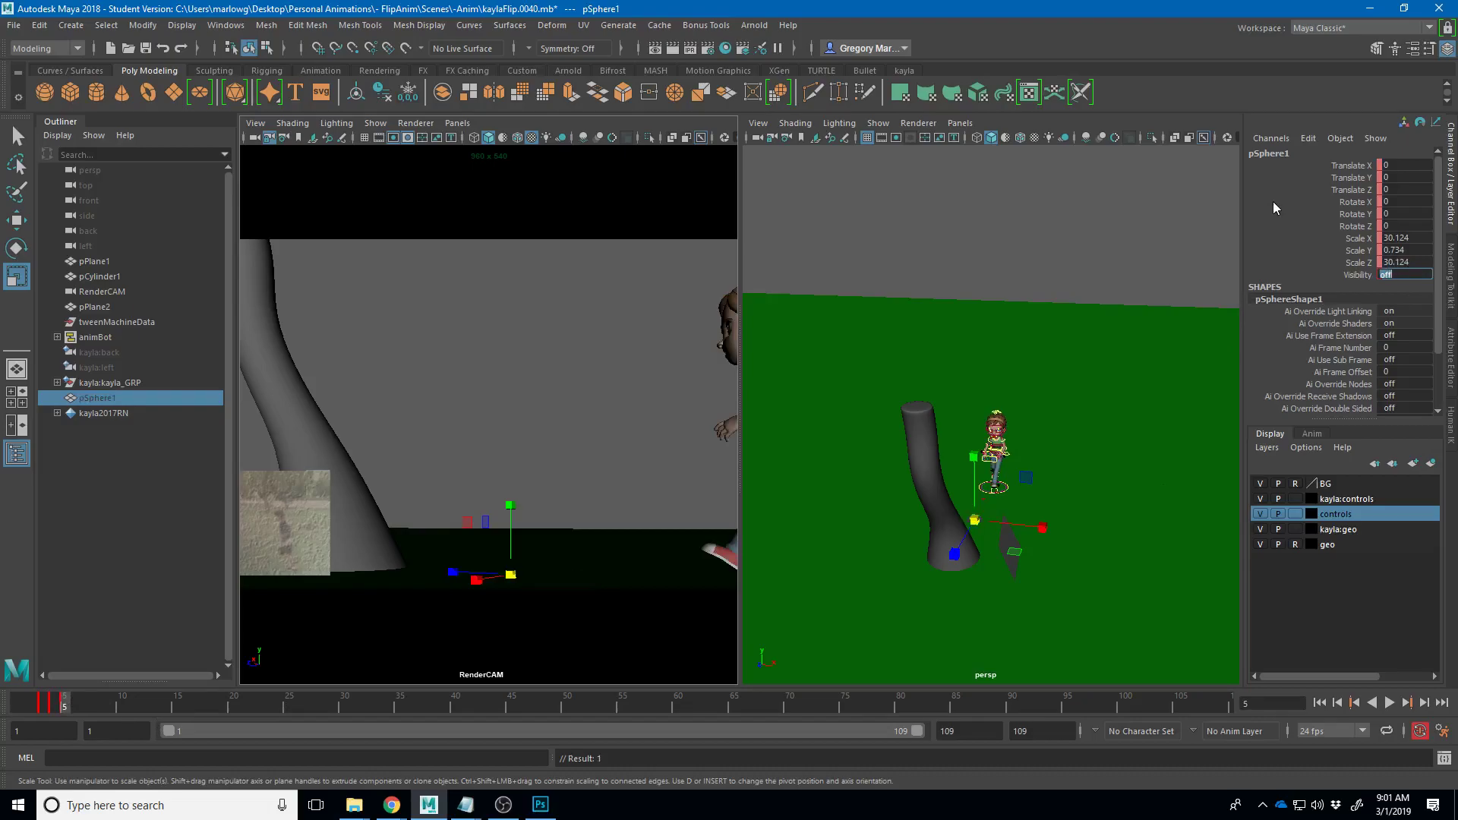
{"action": "left_click", "coordinate": [21, 706]}
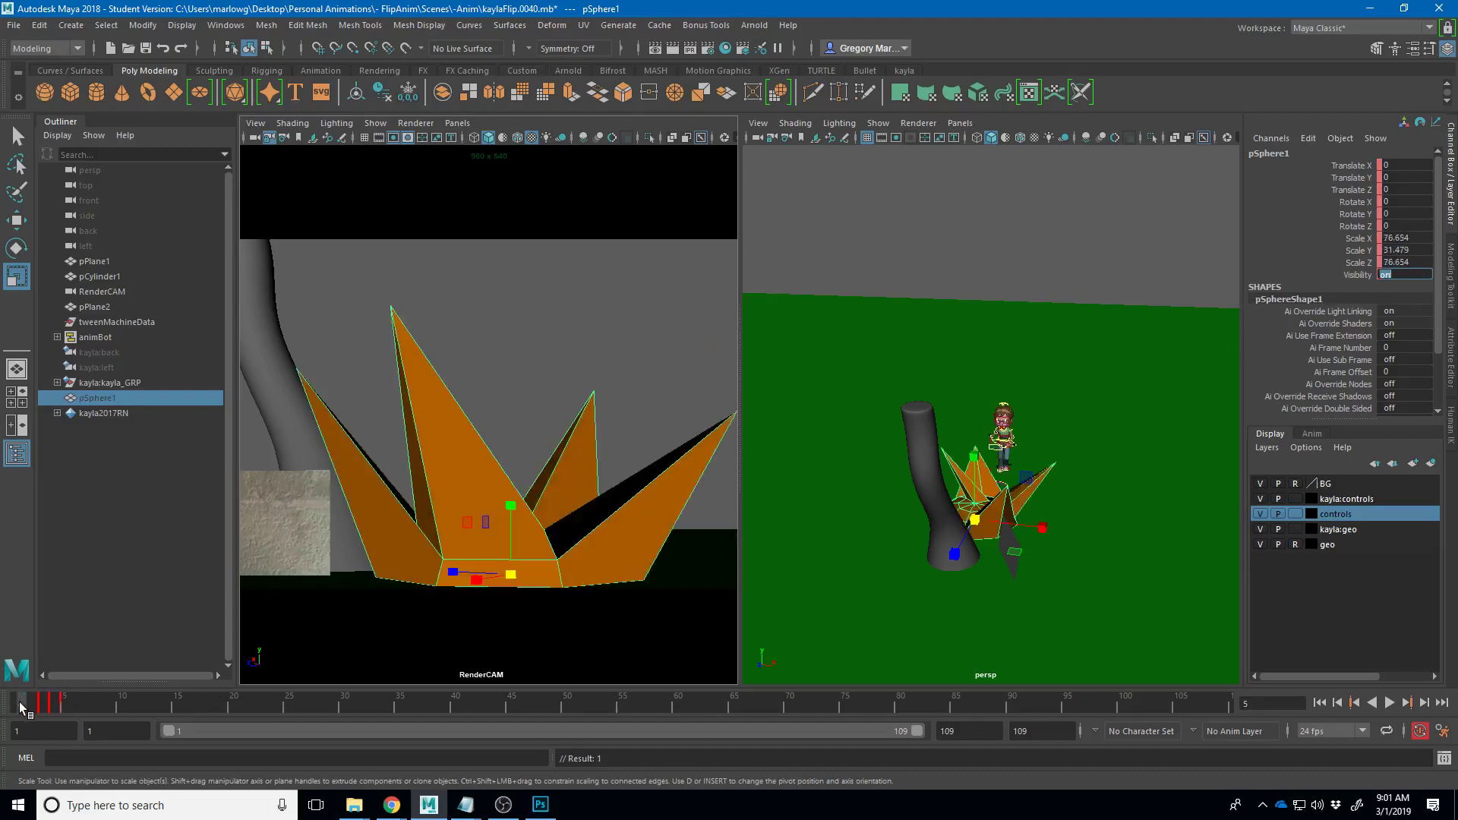
- Scale the grass small and taller at frame 1 and key it
{"action": "left_click_drag", "start_coordinate": [466, 574], "coordinate": [506, 568]}
{"action": "left_click_drag", "start_coordinate": [500, 510], "coordinate": [513, 446]}
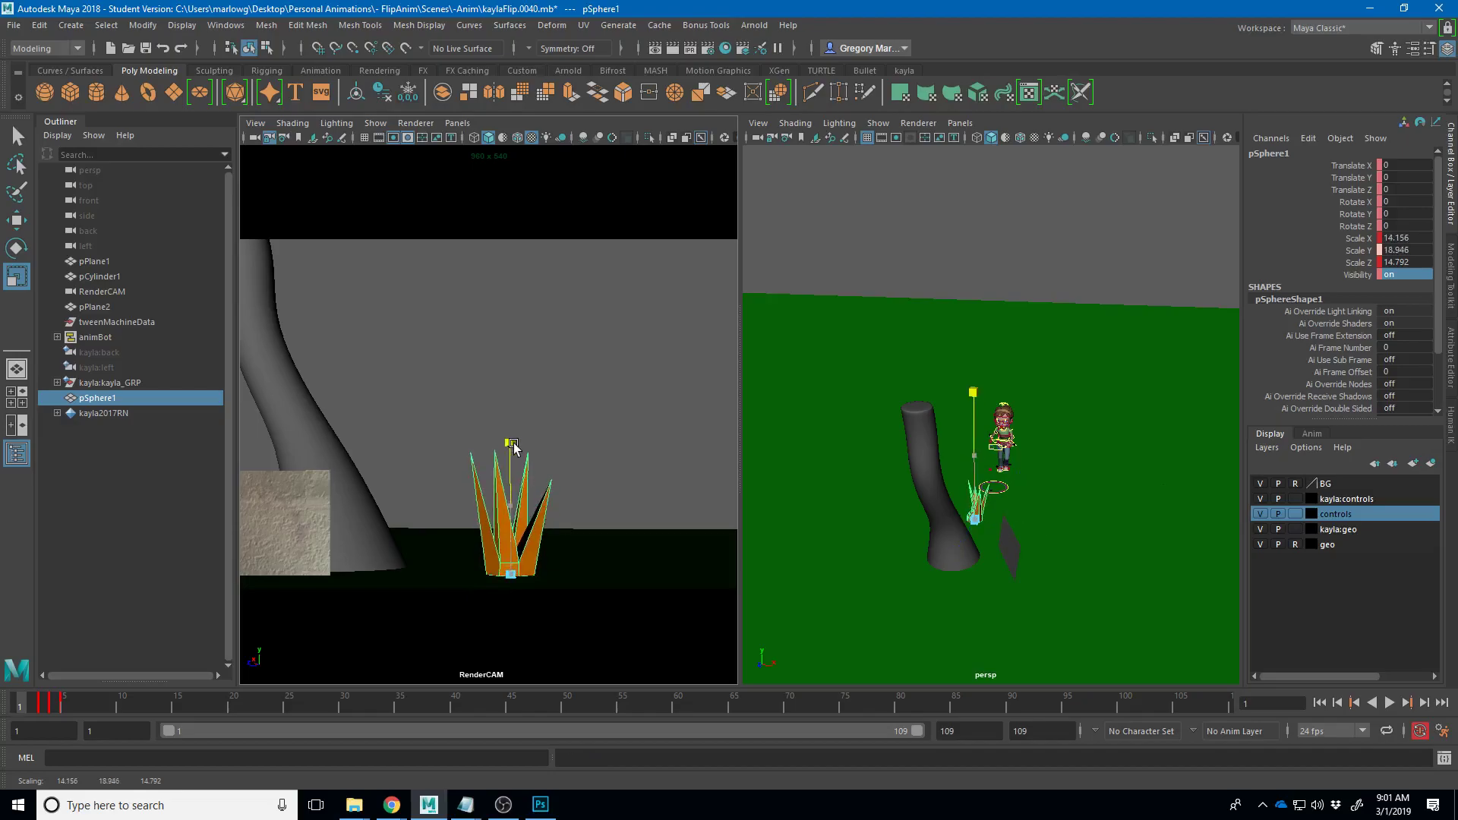
{"action": "left_click_drag", "start_coordinate": [510, 574], "coordinate": [430, 596]}
{"action": "key", "text": "s"}
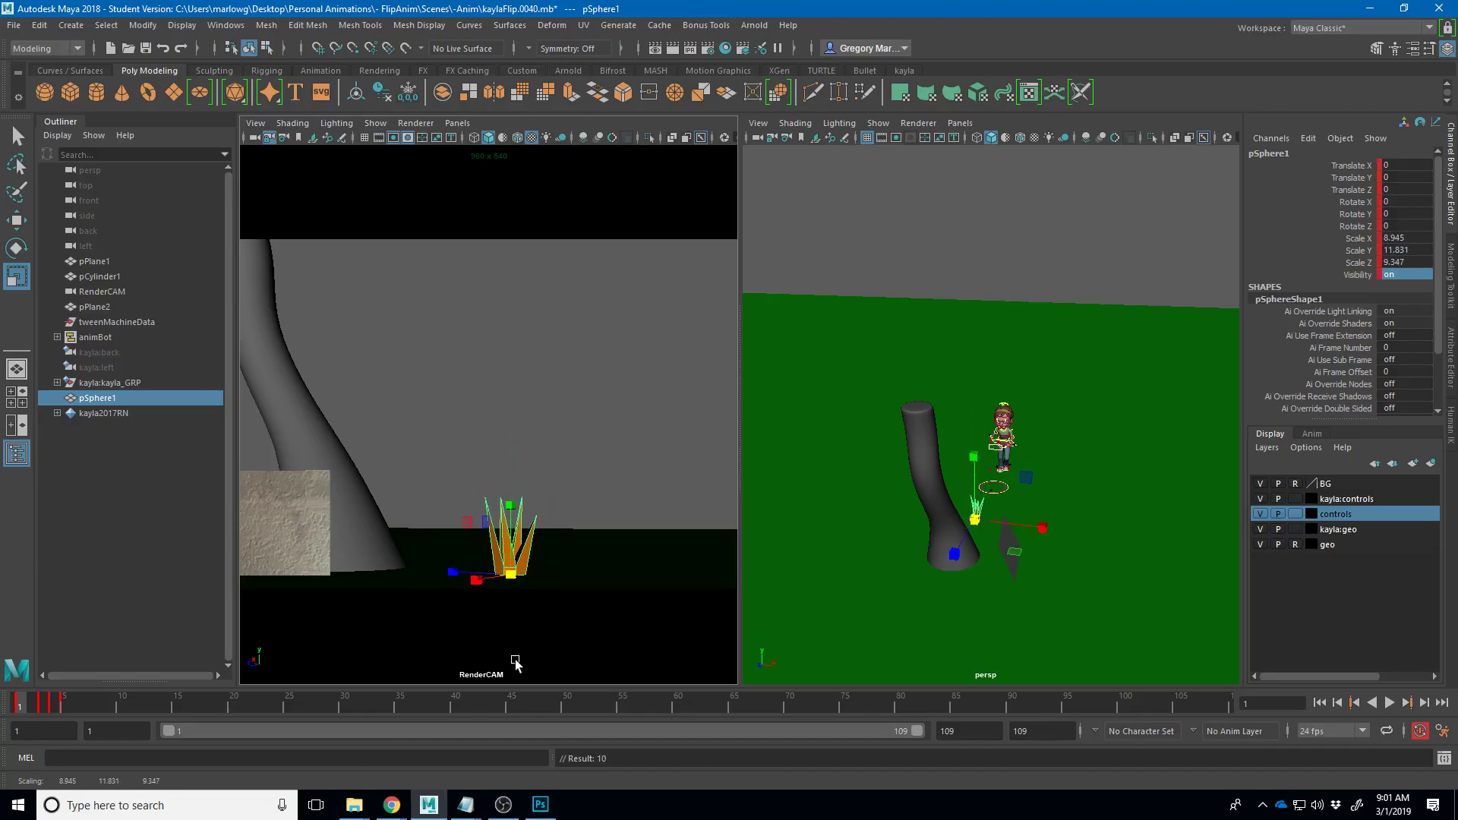
- Step and scrub through frames 1–8 to check the grass growing
{"action": "key", "text": "period"}
{"action": "key", "text": "period"}
{"action": "key", "text": "period"}
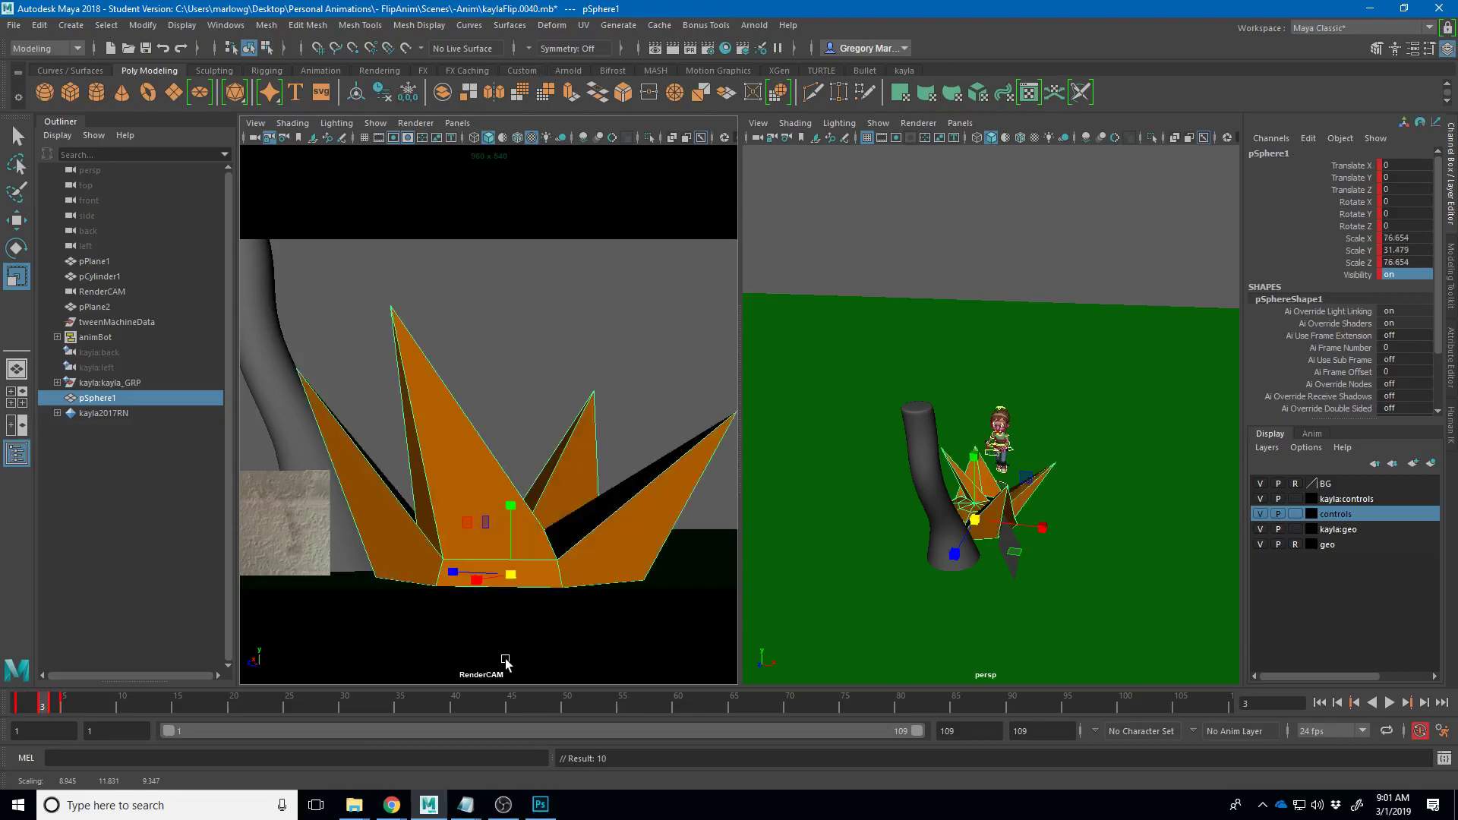
{"action": "key", "text": "comma"}
{"action": "key", "text": "comma"}
{"action": "key", "text": "comma"}
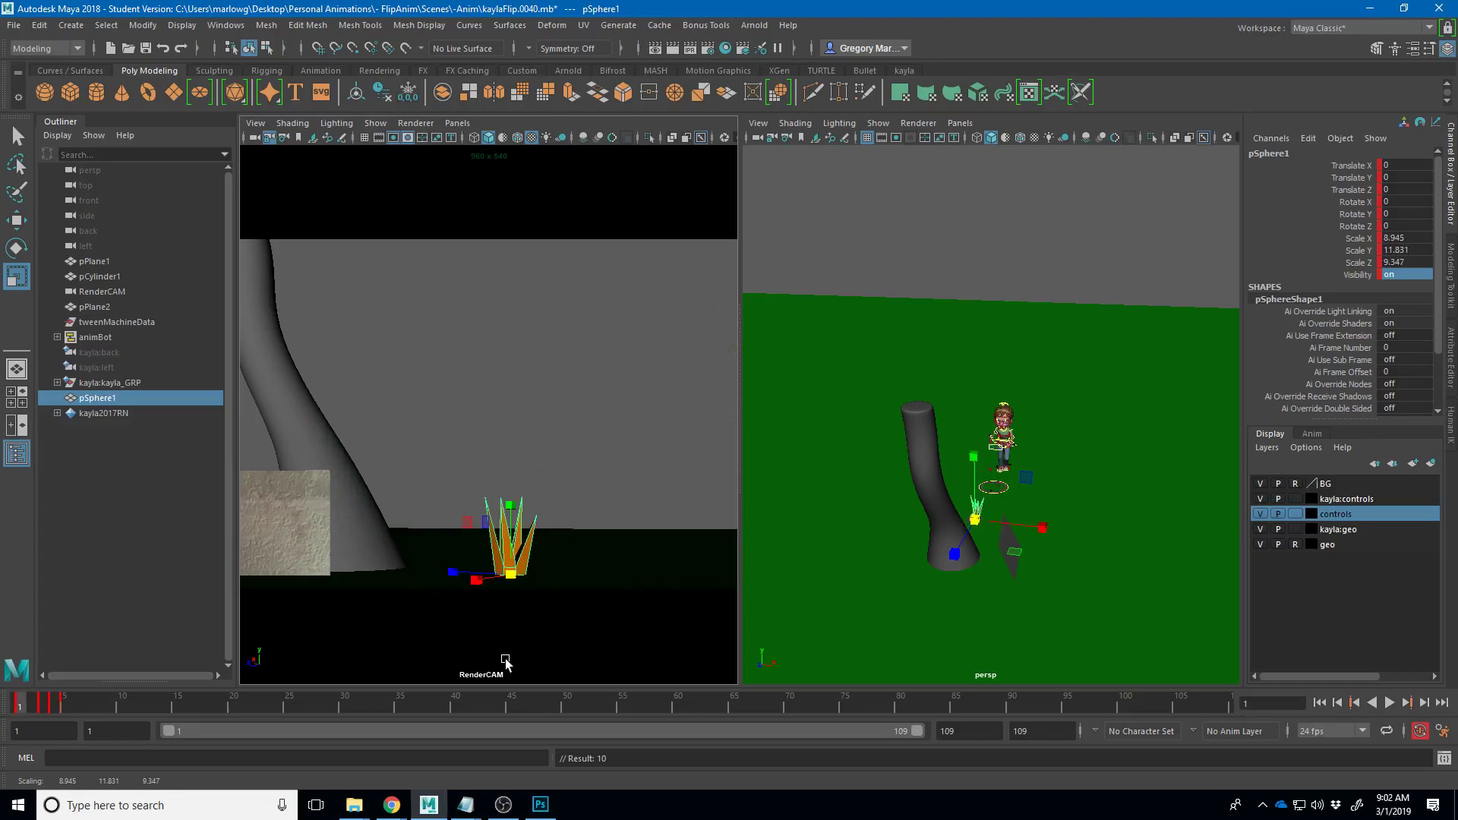
{"action": "left_click", "coordinate": [25, 709], "text": "shift"}
{"action": "left_click_drag", "start_coordinate": [30, 712], "coordinate": [100, 699]}
{"action": "left_click", "coordinate": [13, 708]}
- Set the grass Visibility to 0 at frame 1 and deselect it
{"action": "left_click", "coordinate": [1401, 274]}
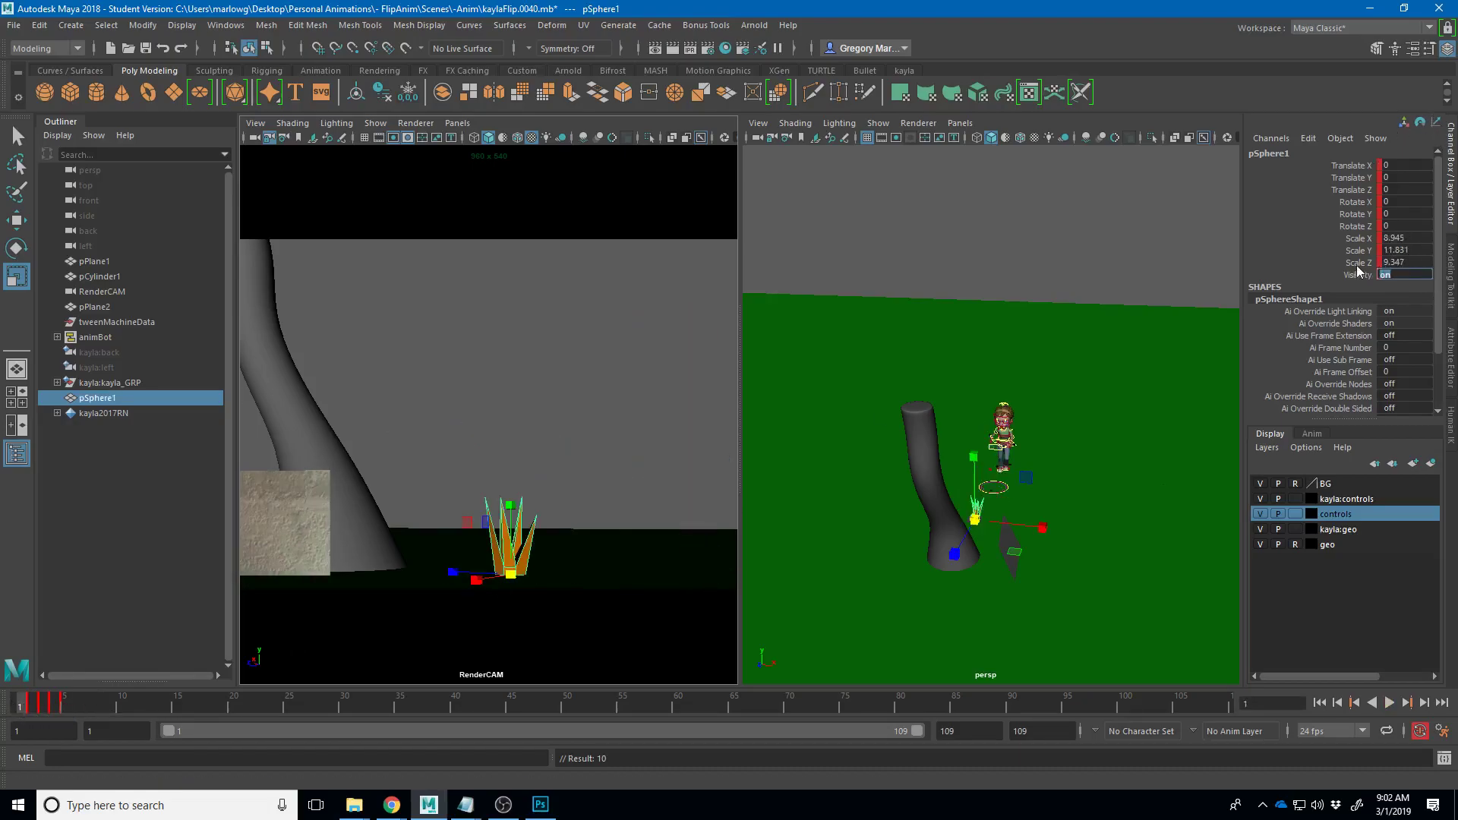
{"action": "type", "text": "0"}
{"action": "key", "text": "Return"}
{"action": "left_click", "coordinate": [674, 408]}
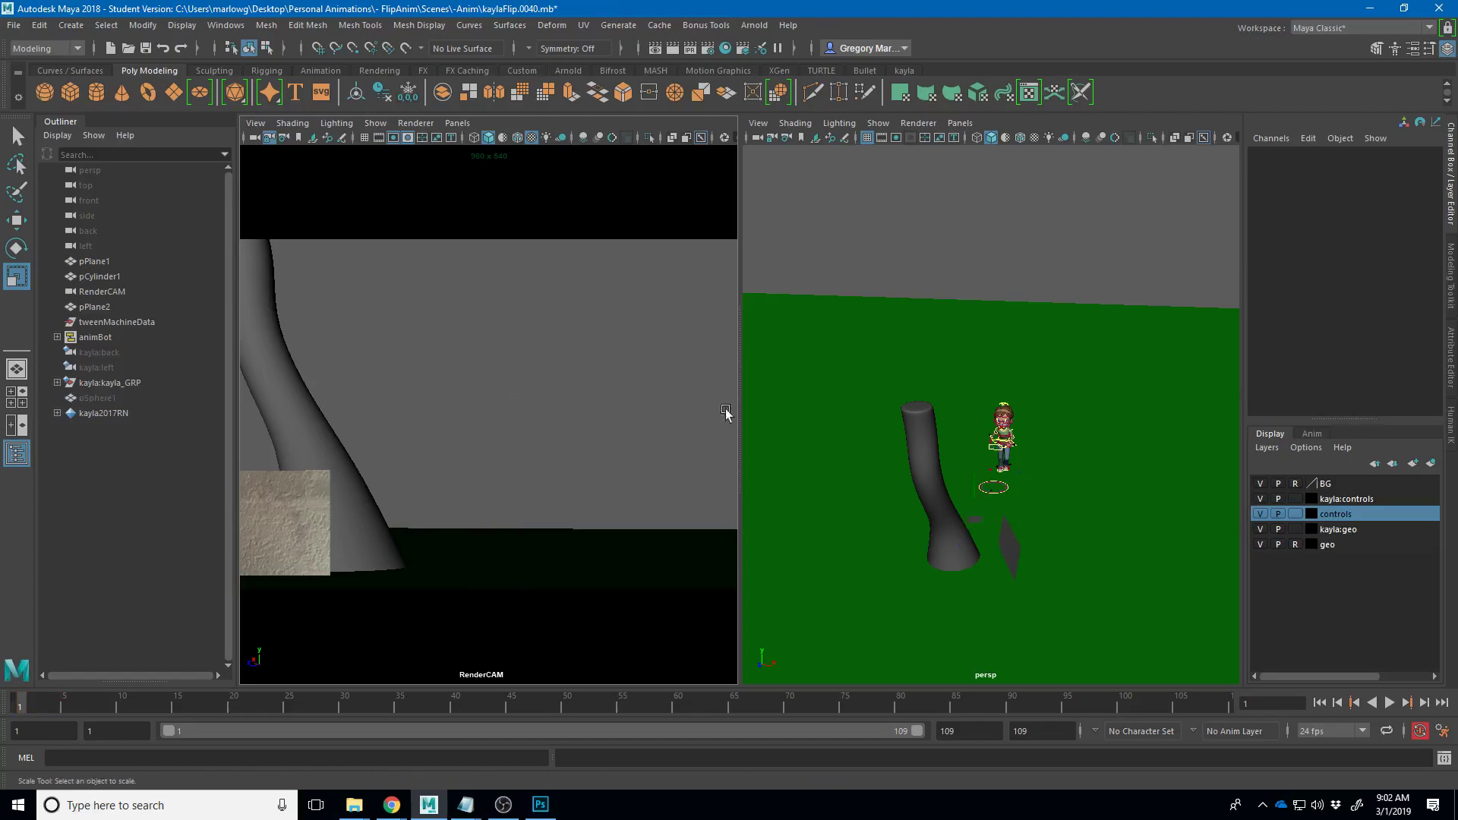
{"action": "left_click", "coordinate": [1389, 702]}
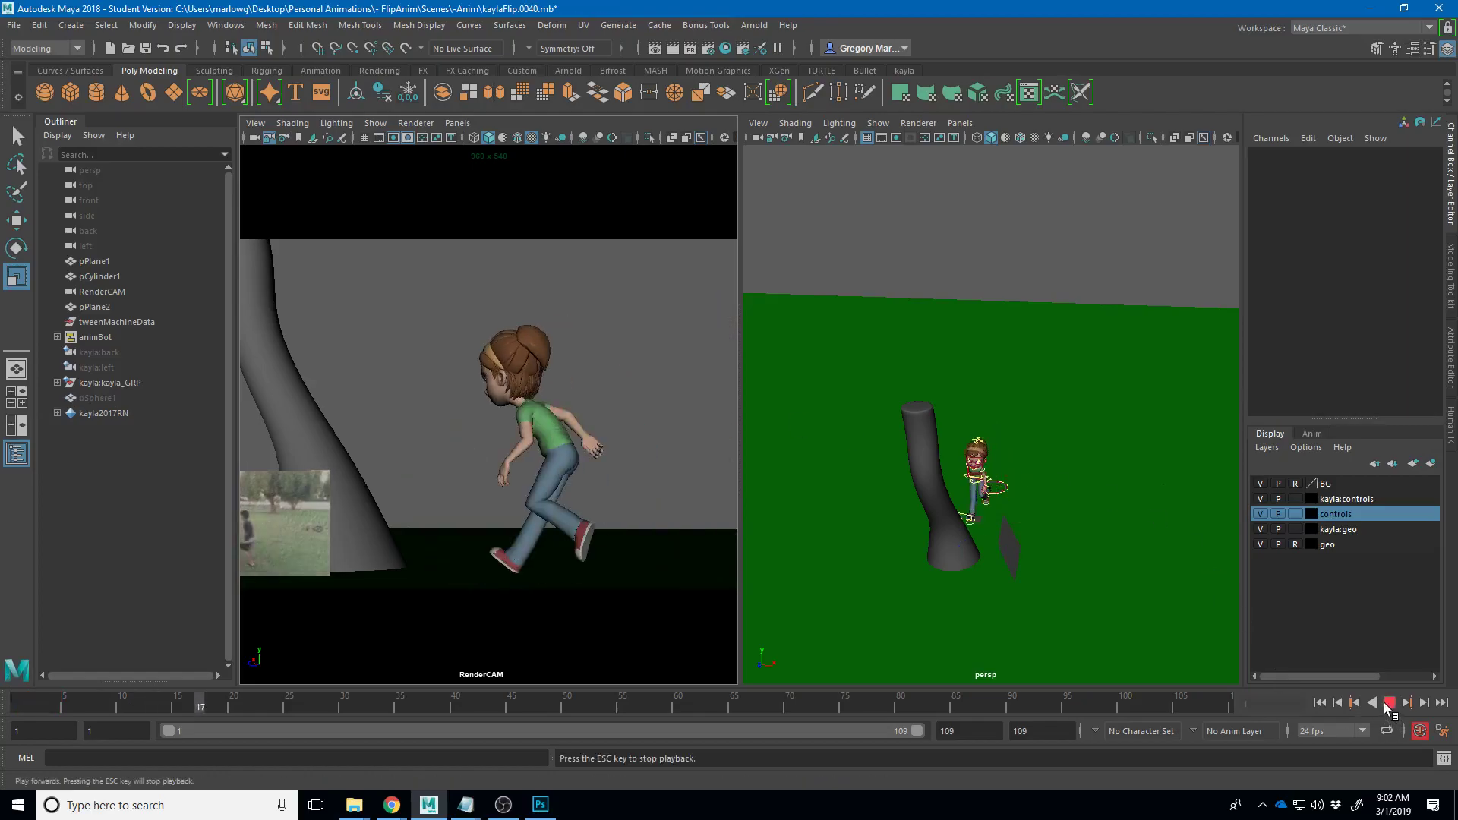
{"action": "key", "text": "Escape"}
{"action": "key", "text": "alt+v"}
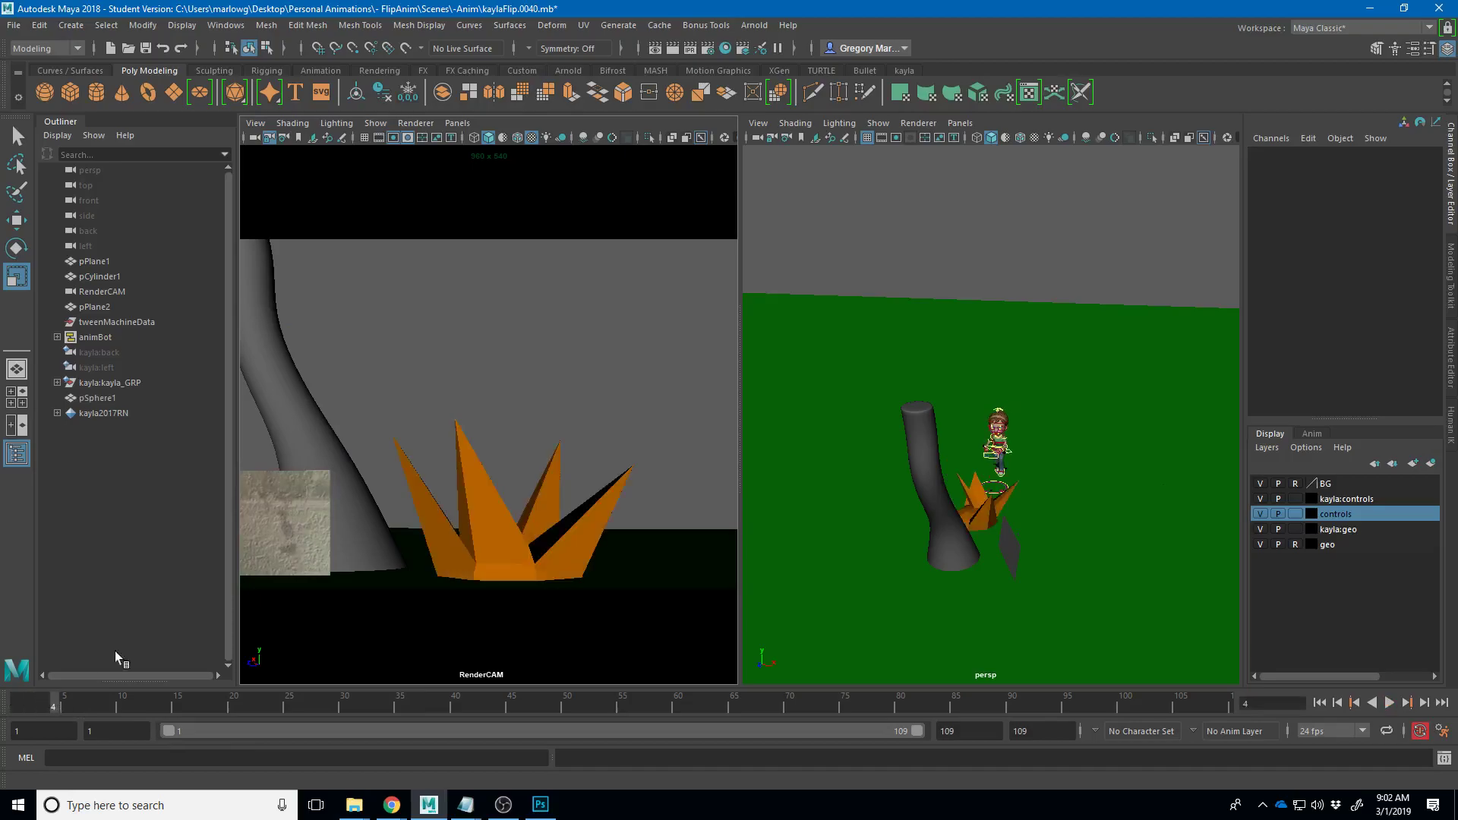
{"action": "key", "text": "alt+v"}
{"action": "left_click", "coordinate": [979, 510]}
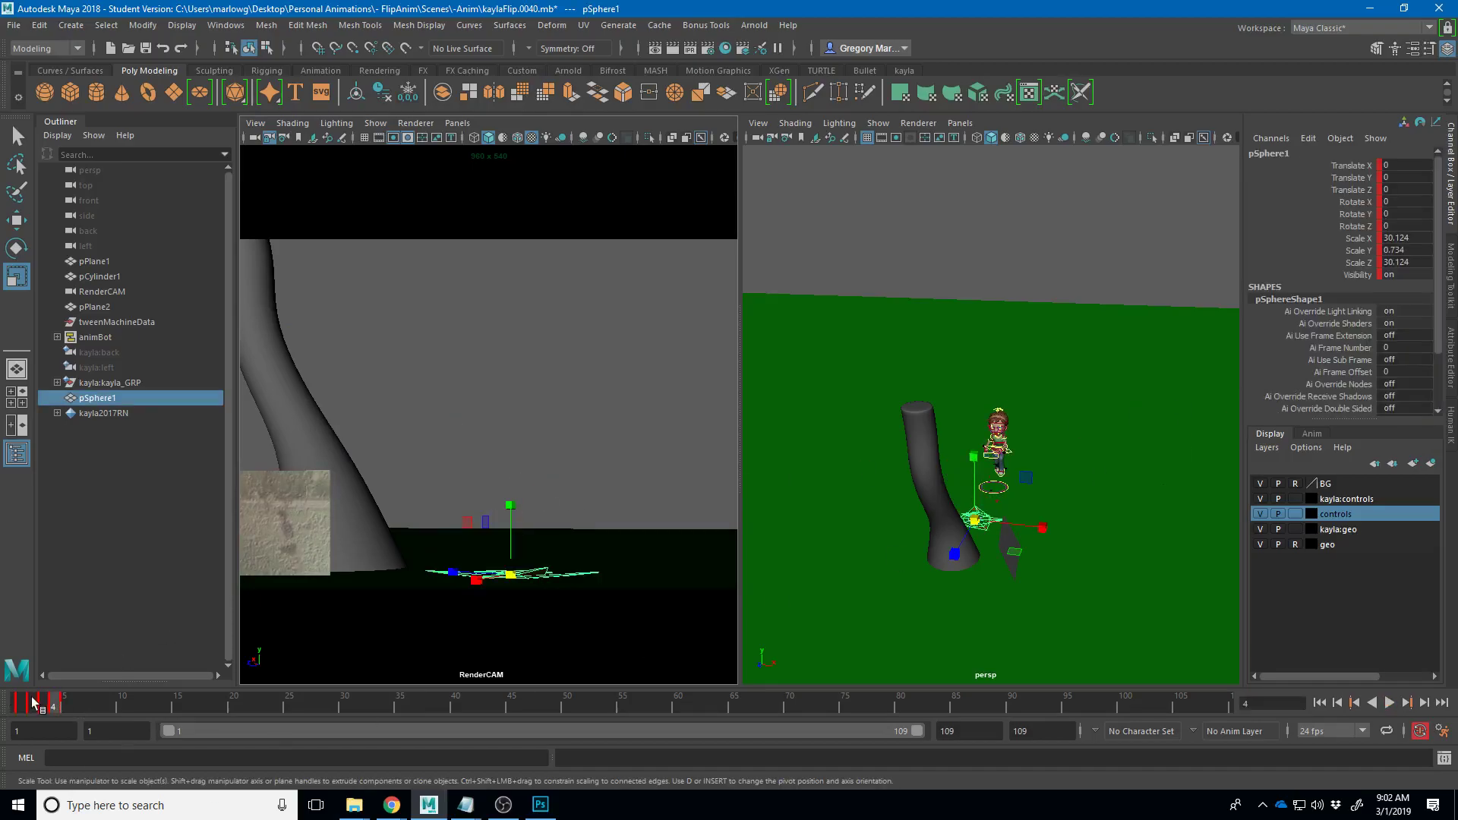
{"action": "left_click", "coordinate": [30, 700]}
{"action": "left_click", "coordinate": [42, 704]}
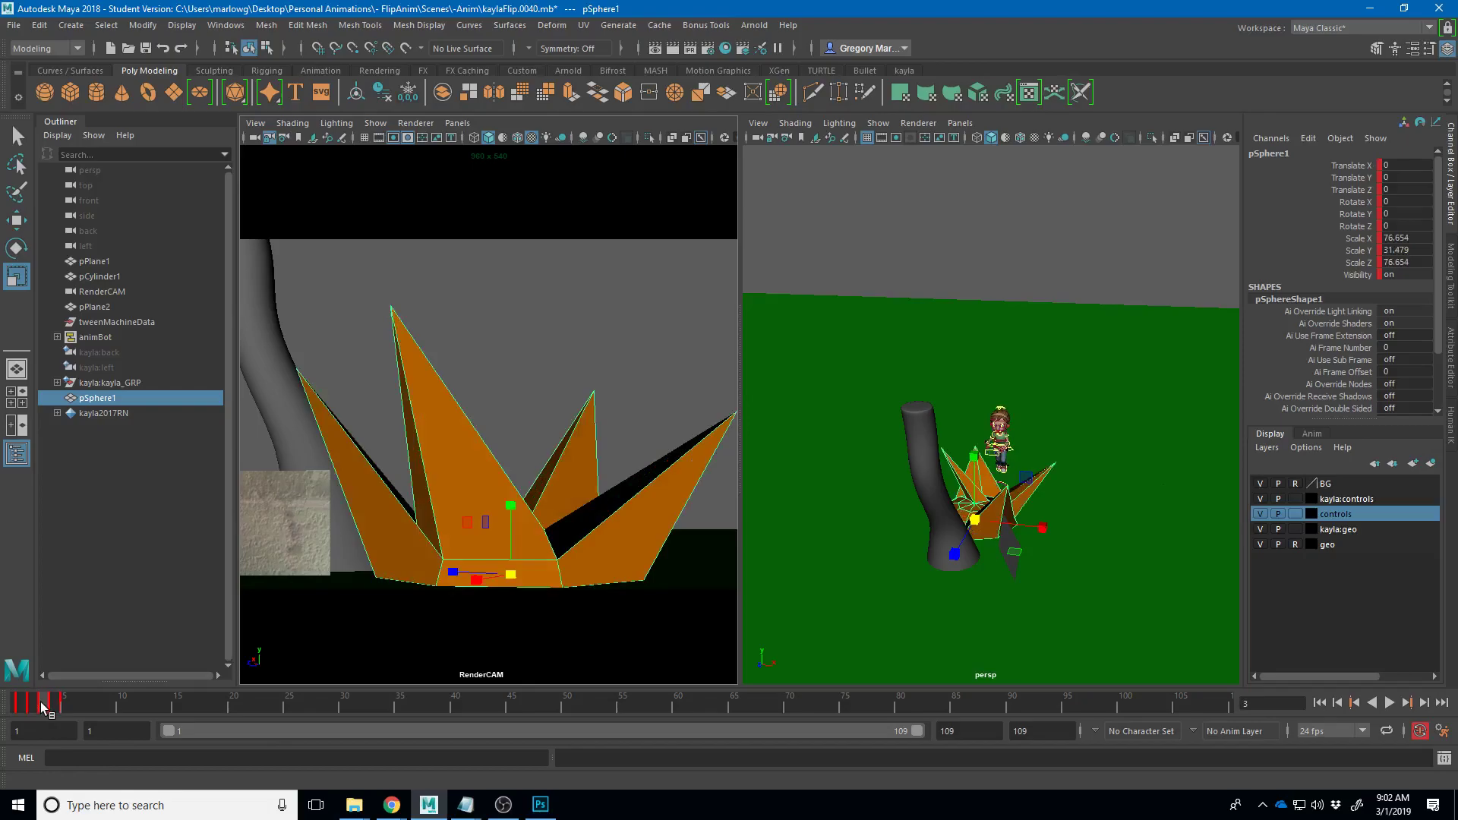
{"action": "left_click", "coordinate": [51, 704]}
{"action": "left_click", "coordinate": [61, 704]}
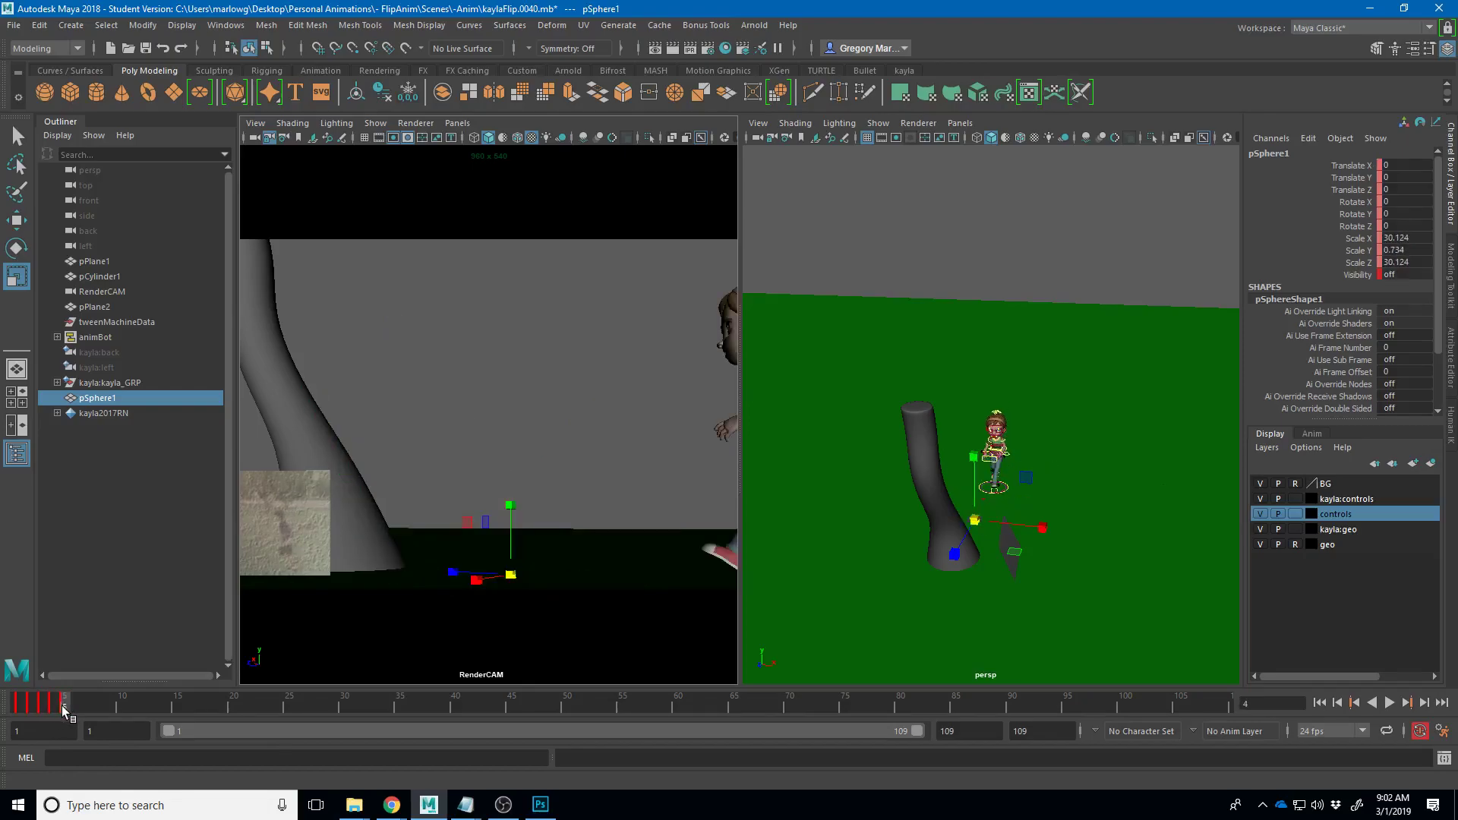
{"action": "left_click", "coordinate": [486, 408]}
{"action": "mouse_move", "coordinate": [29, 703]}
{"action": "left_mouse_down"}
{"action": "mouse_move", "coordinate": [68, 706]}
{"action": "mouse_move", "coordinate": [13, 710]}
{"action": "left_mouse_up"}
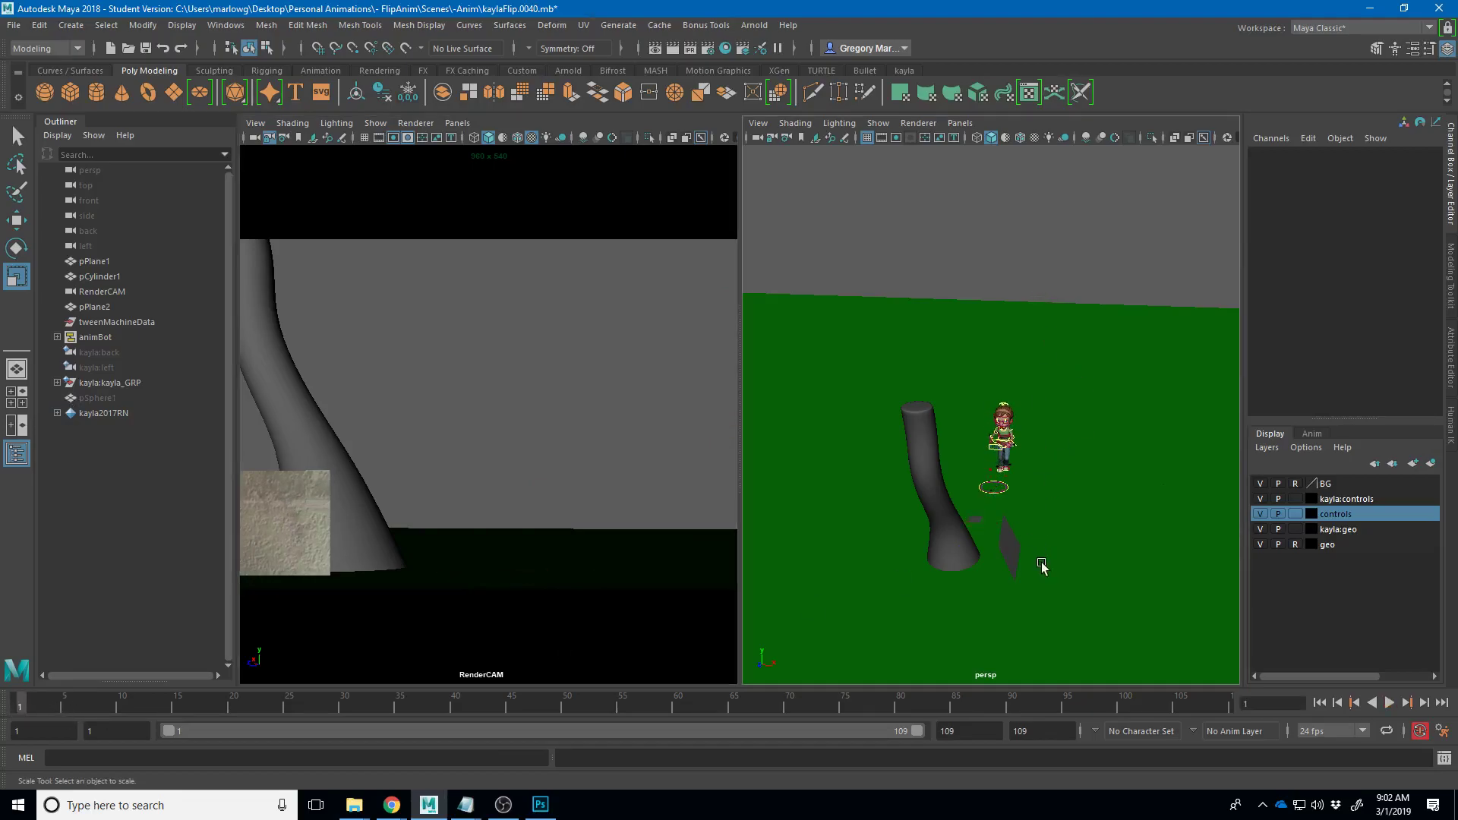
- Preview the animation and make the playback range start at frame 0
{"action": "scroll", "coordinate": [1041, 560], "scroll_direction": "up", "scroll_amount": 8}
{"action": "scroll", "coordinate": [1047, 526], "scroll_direction": "down", "scroll_amount": 5}
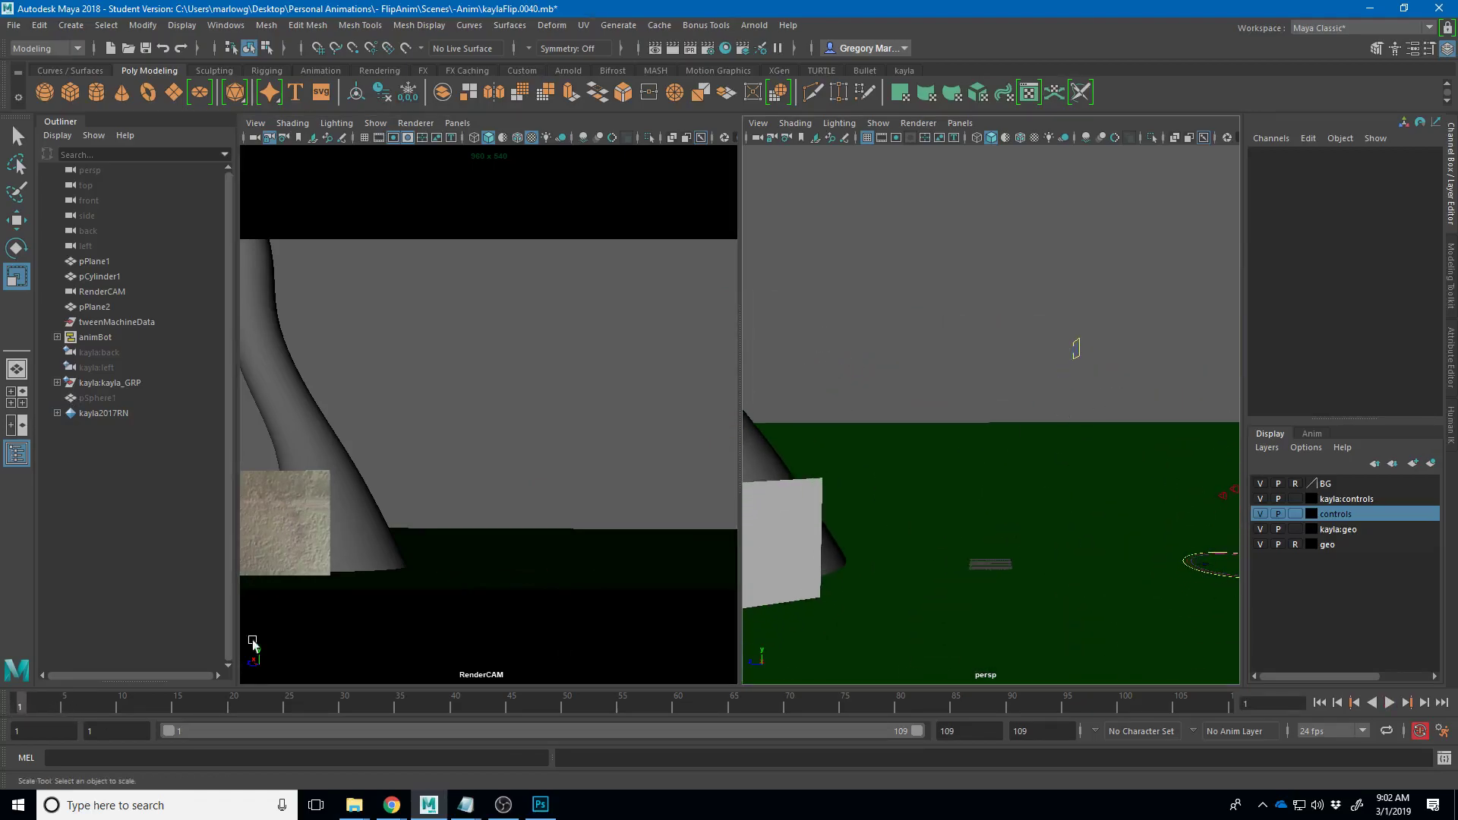
{"action": "key", "text": "alt+v"}
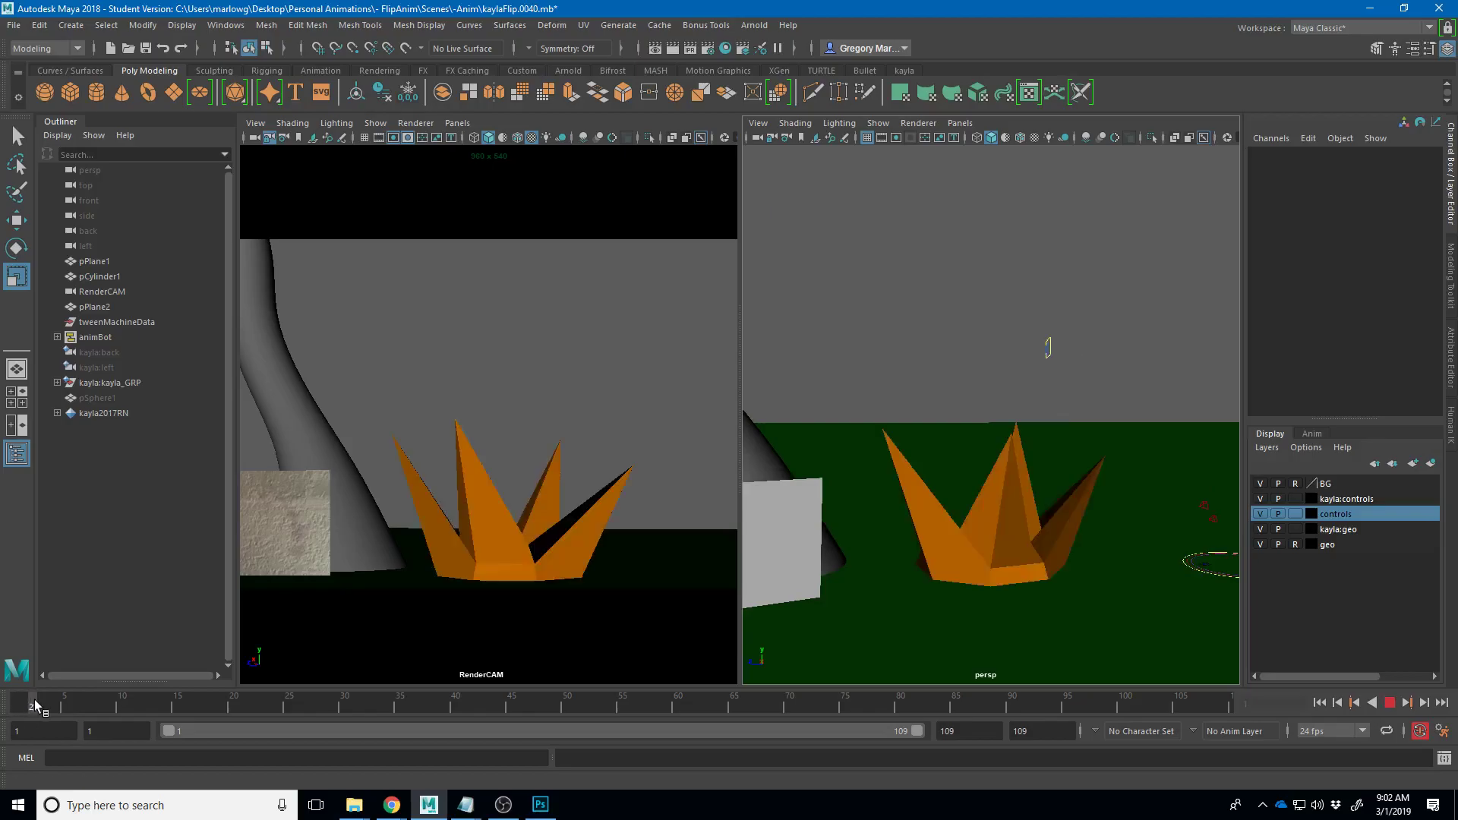
{"action": "left_click_drag", "start_coordinate": [23, 708], "coordinate": [23, 712]}
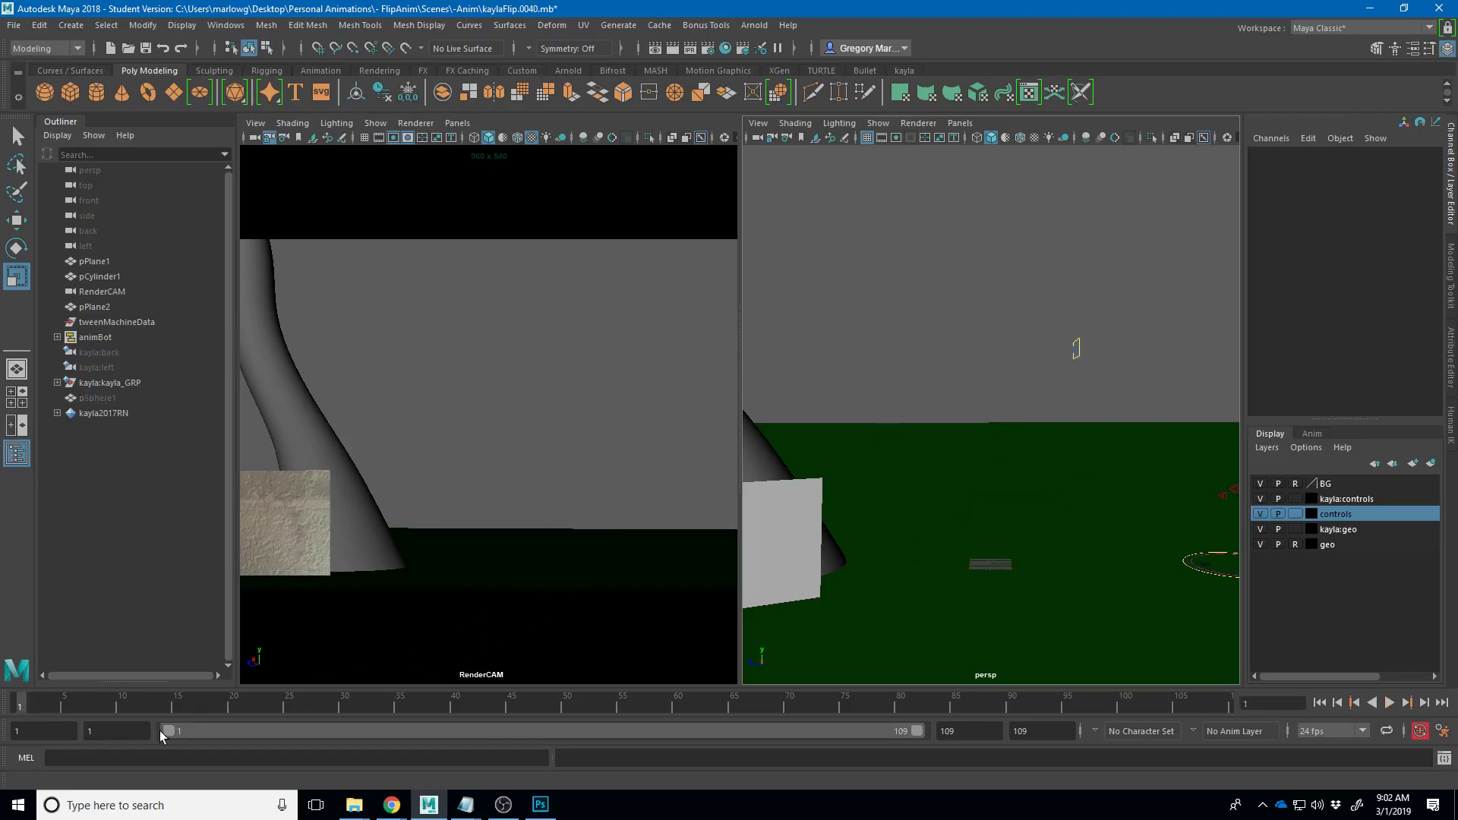
{"action": "type", "text": "0"}
{"action": "key", "text": "Return"}
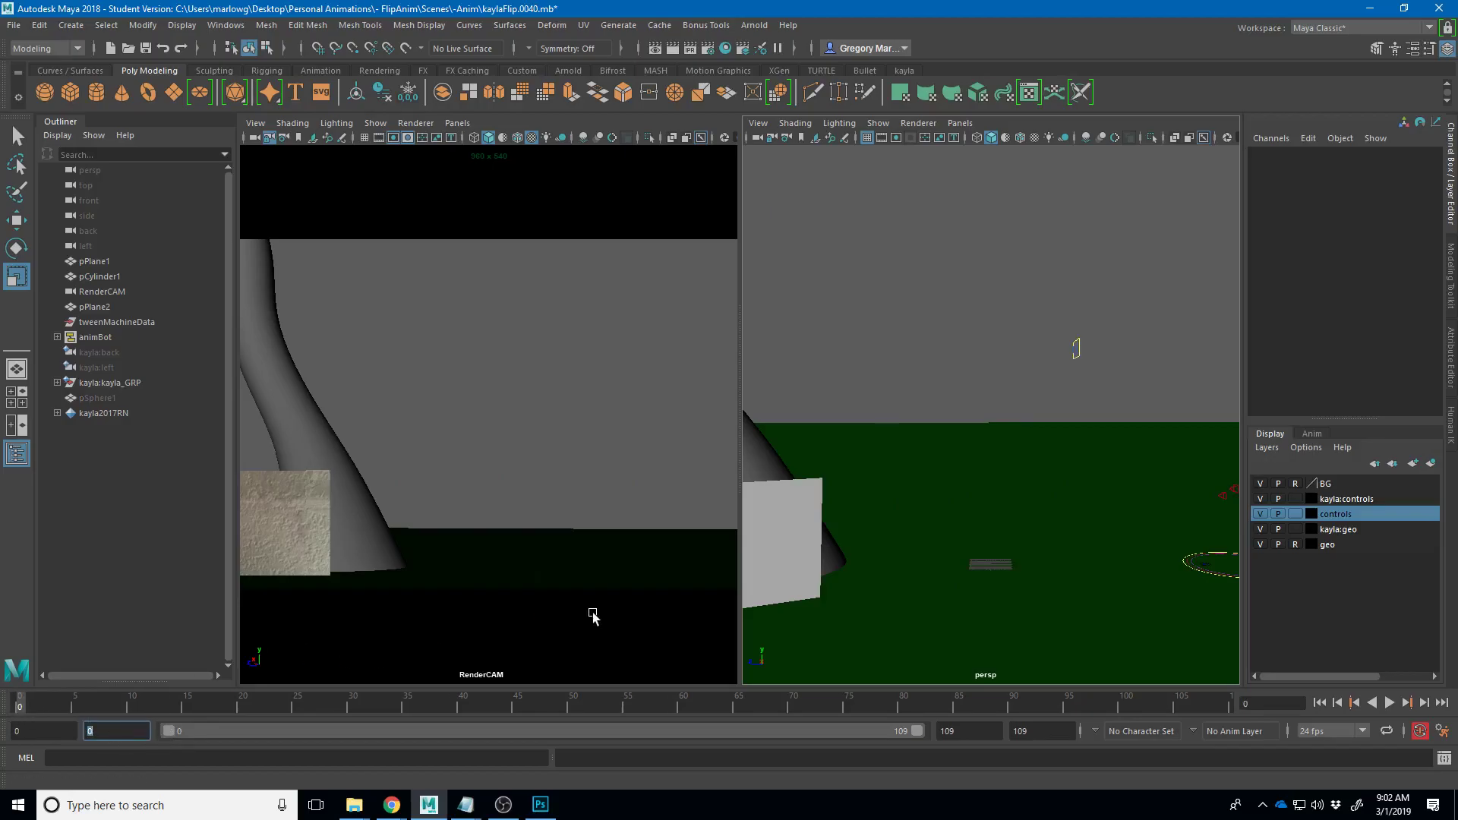
- Select the orange grass and key its visibility at frame 0
{"action": "left_click", "coordinate": [53, 708]}
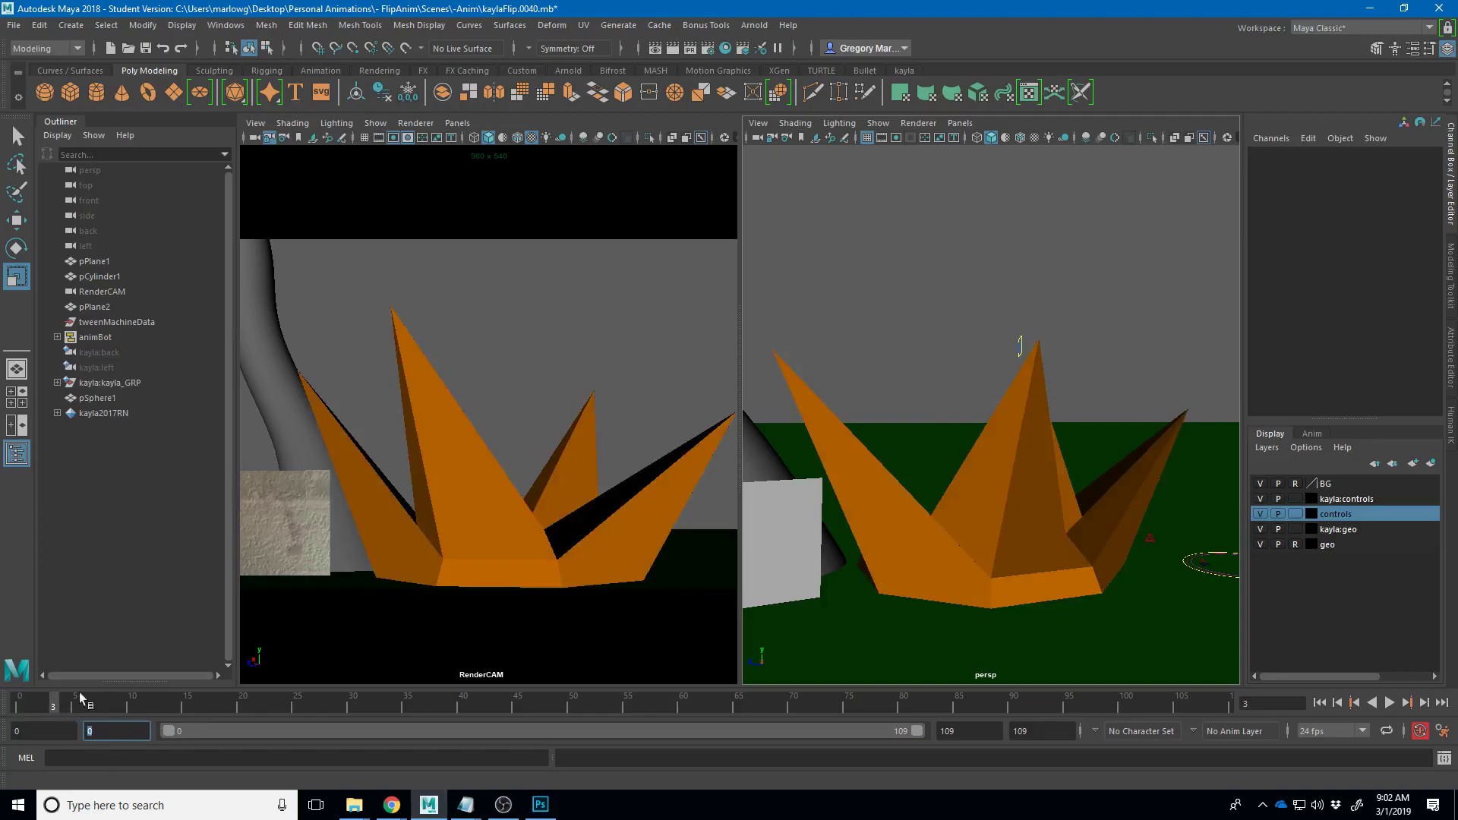
{"action": "left_click", "coordinate": [441, 470]}
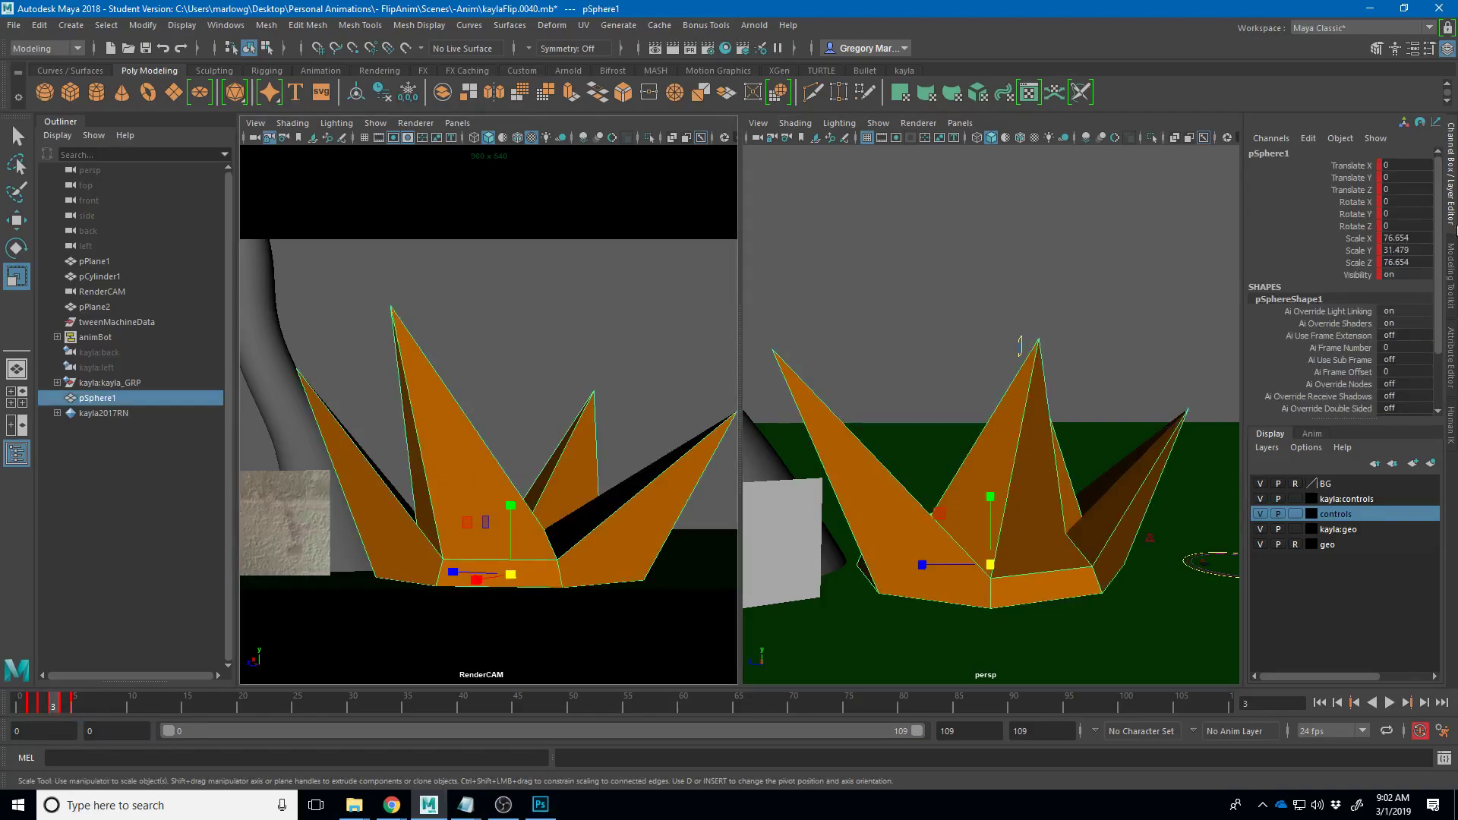
{"action": "left_click", "coordinate": [42, 709]}
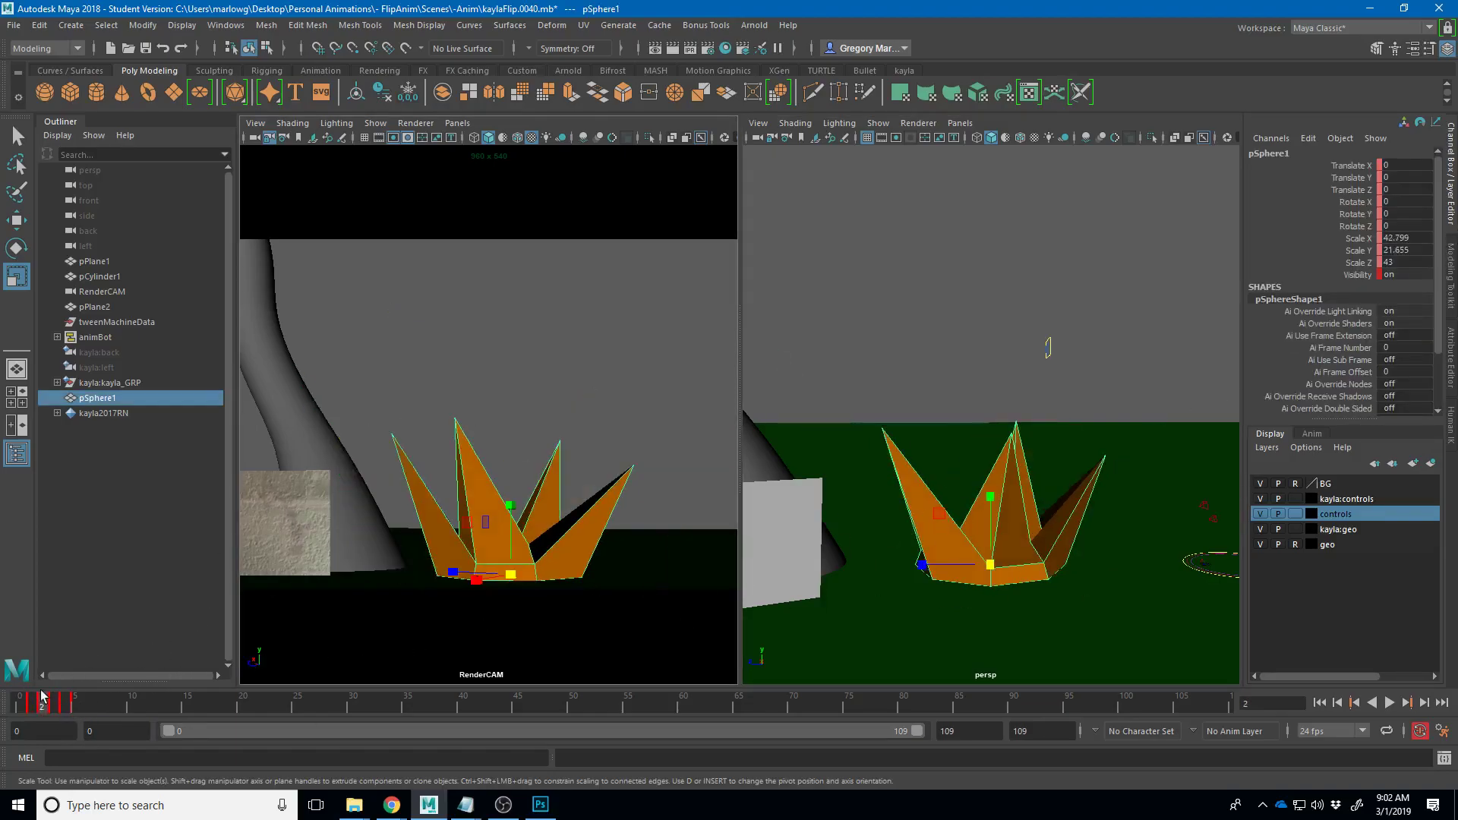
{"action": "left_click", "coordinate": [22, 709]}
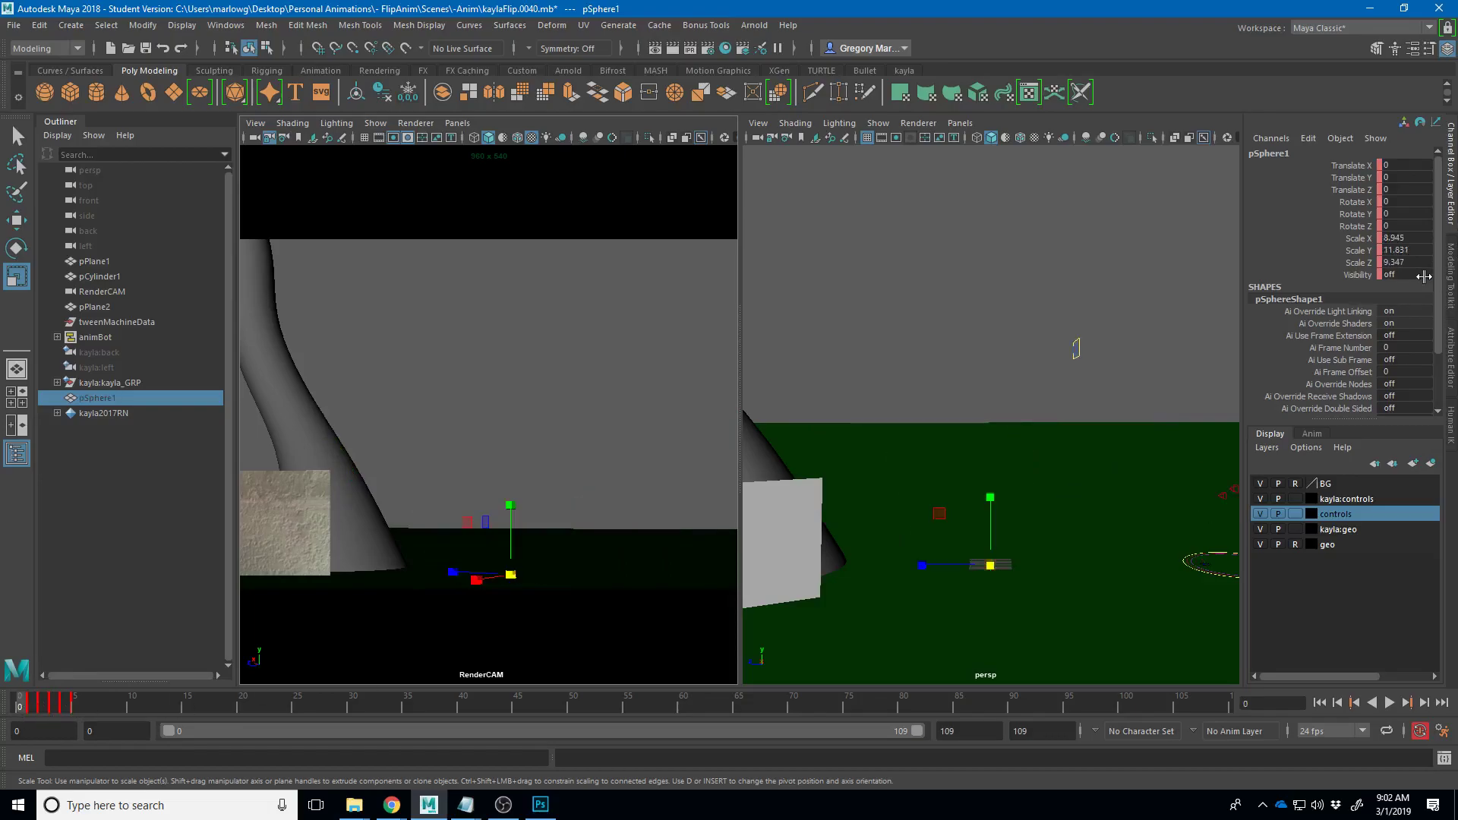
{"action": "right_click", "coordinate": [1352, 282]}
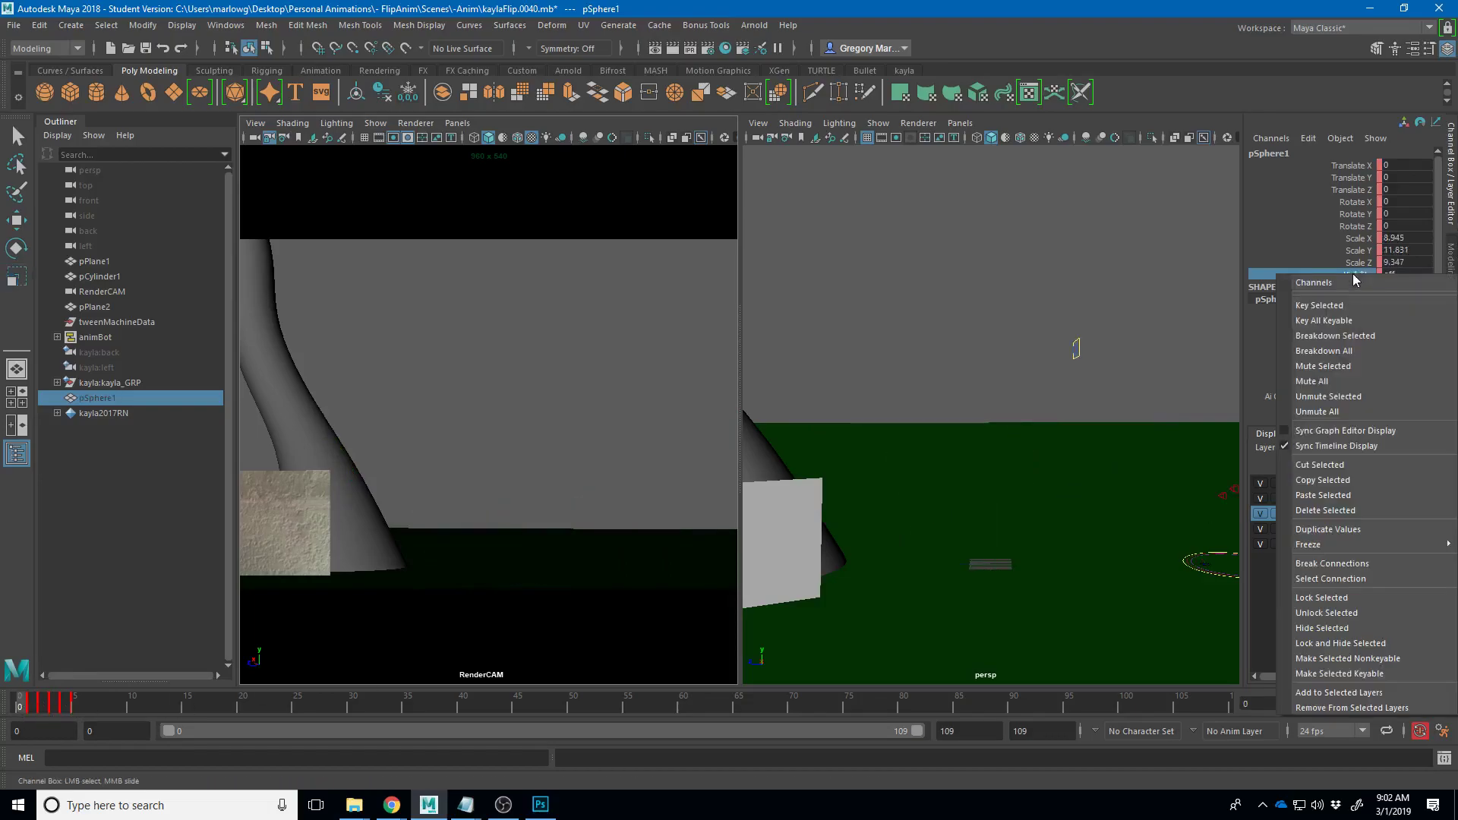
{"action": "left_click", "coordinate": [1350, 311]}
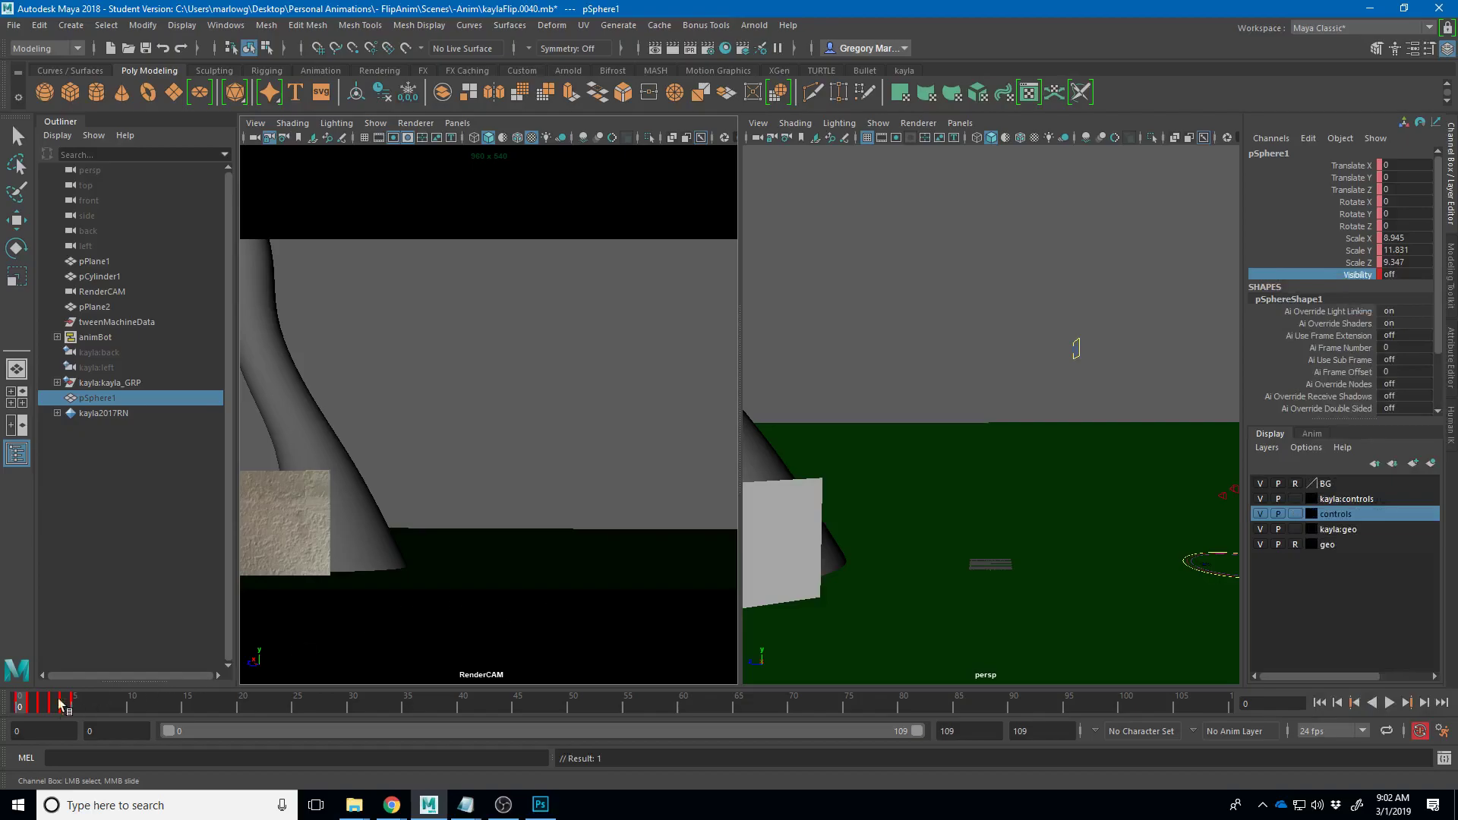
- Set the grass Visibility to 1 at frame 1 and scrub the first frames to check
{"action": "left_click", "coordinate": [30, 709]}
{"action": "double_click", "coordinate": [1396, 276]}
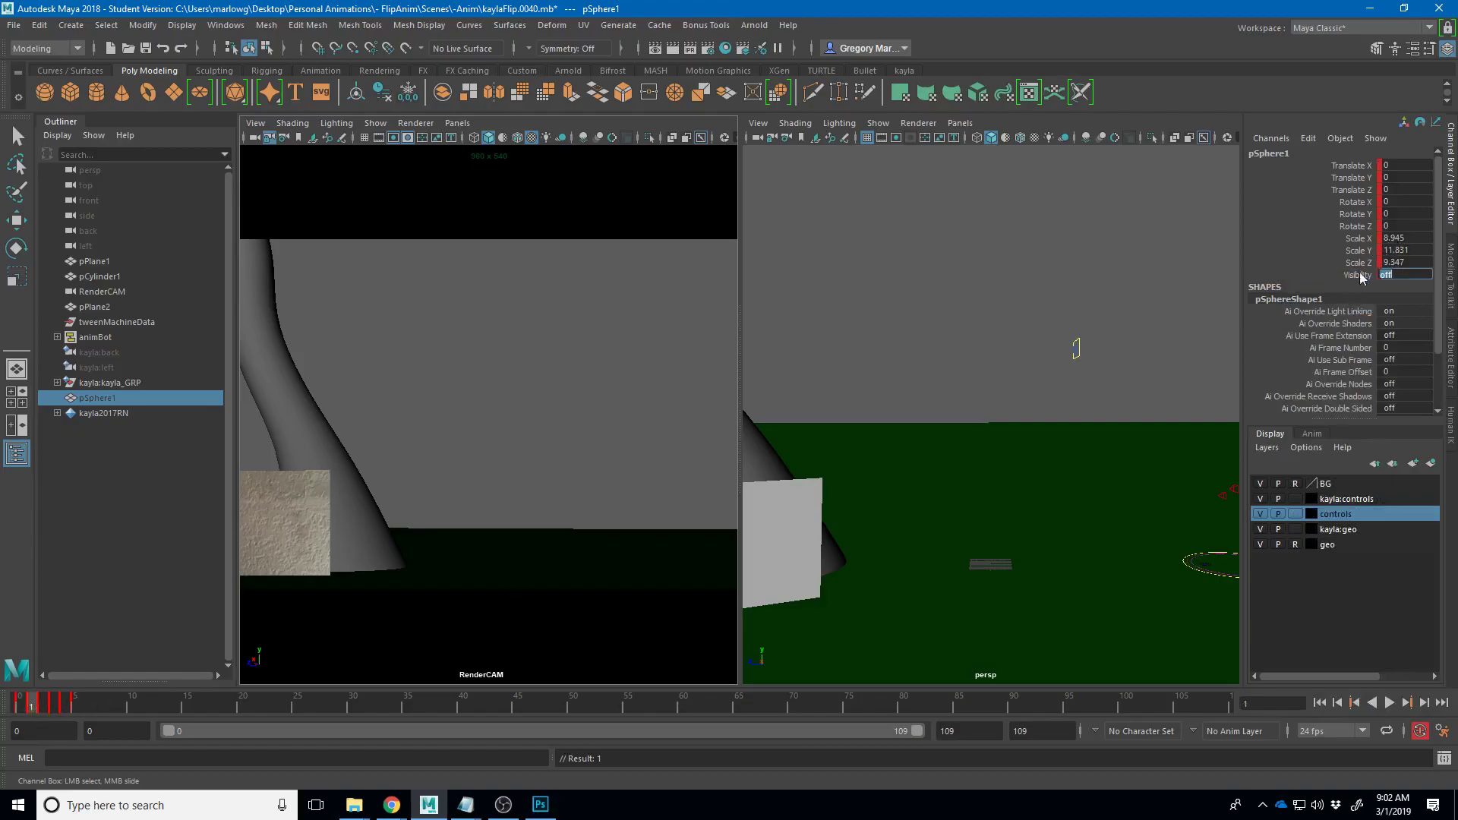
{"action": "key", "text": "Return"}
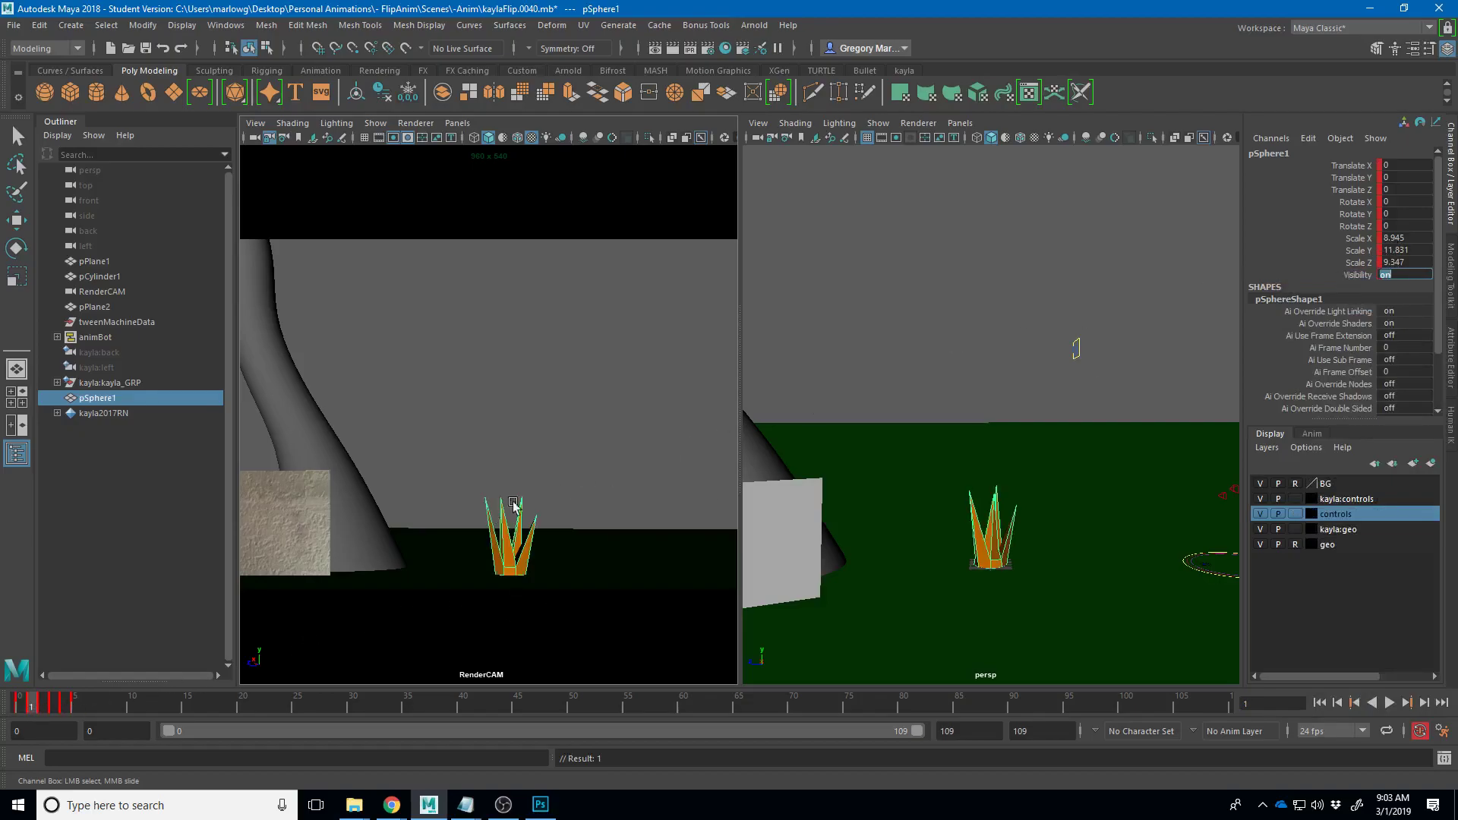
{"action": "mouse_move", "coordinate": [25, 709]}
{"action": "left_mouse_down"}
{"action": "mouse_move", "coordinate": [76, 715]}
{"action": "mouse_move", "coordinate": [19, 713]}
{"action": "left_mouse_up"}
{"action": "key", "text": "r"}
{"action": "left_click", "coordinate": [191, 605]}
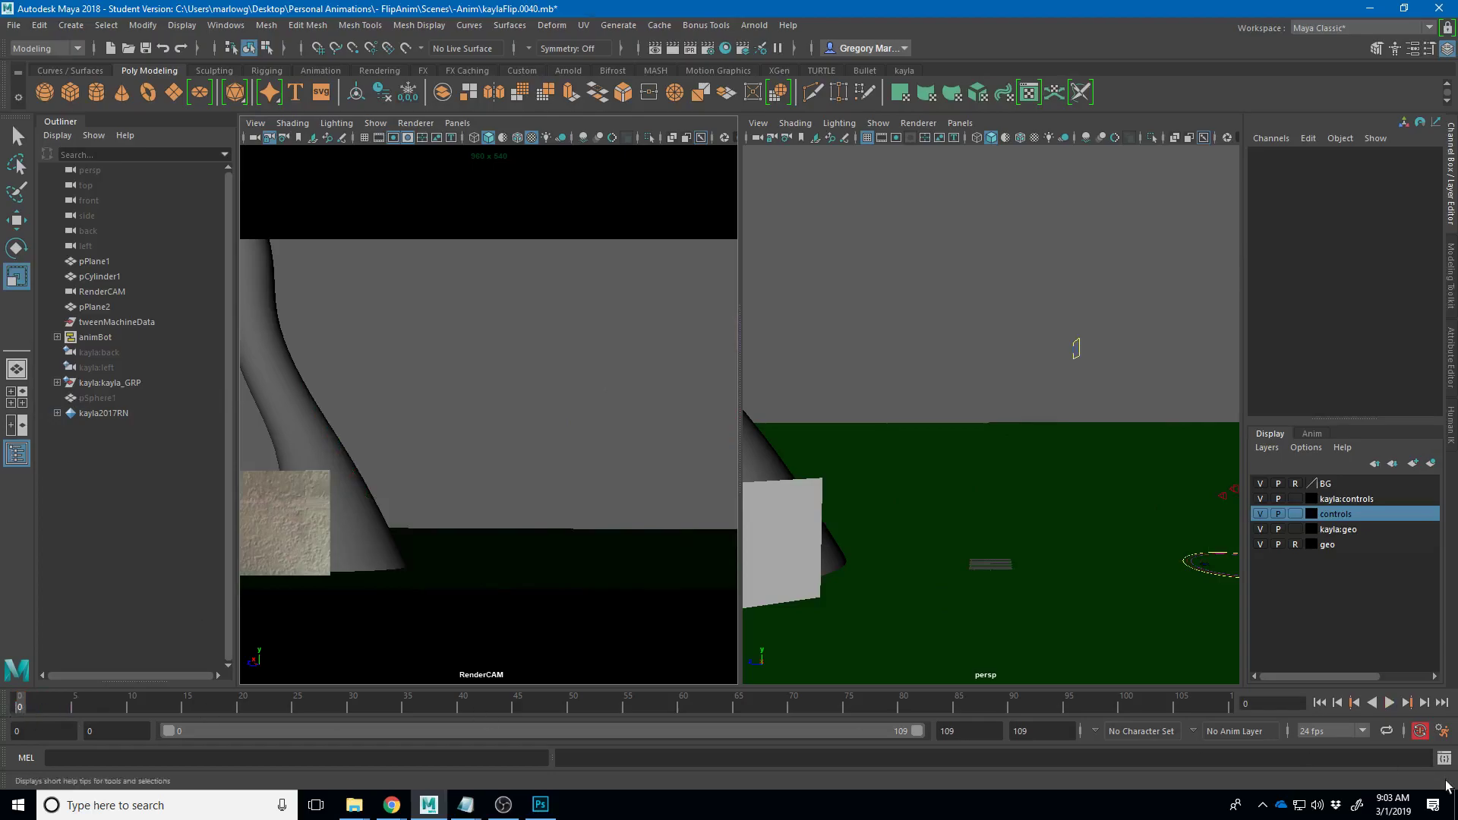
- Play the animation from frame 0 and stop around frame 3 to review the spikes
{"action": "left_click", "coordinate": [1389, 702]}
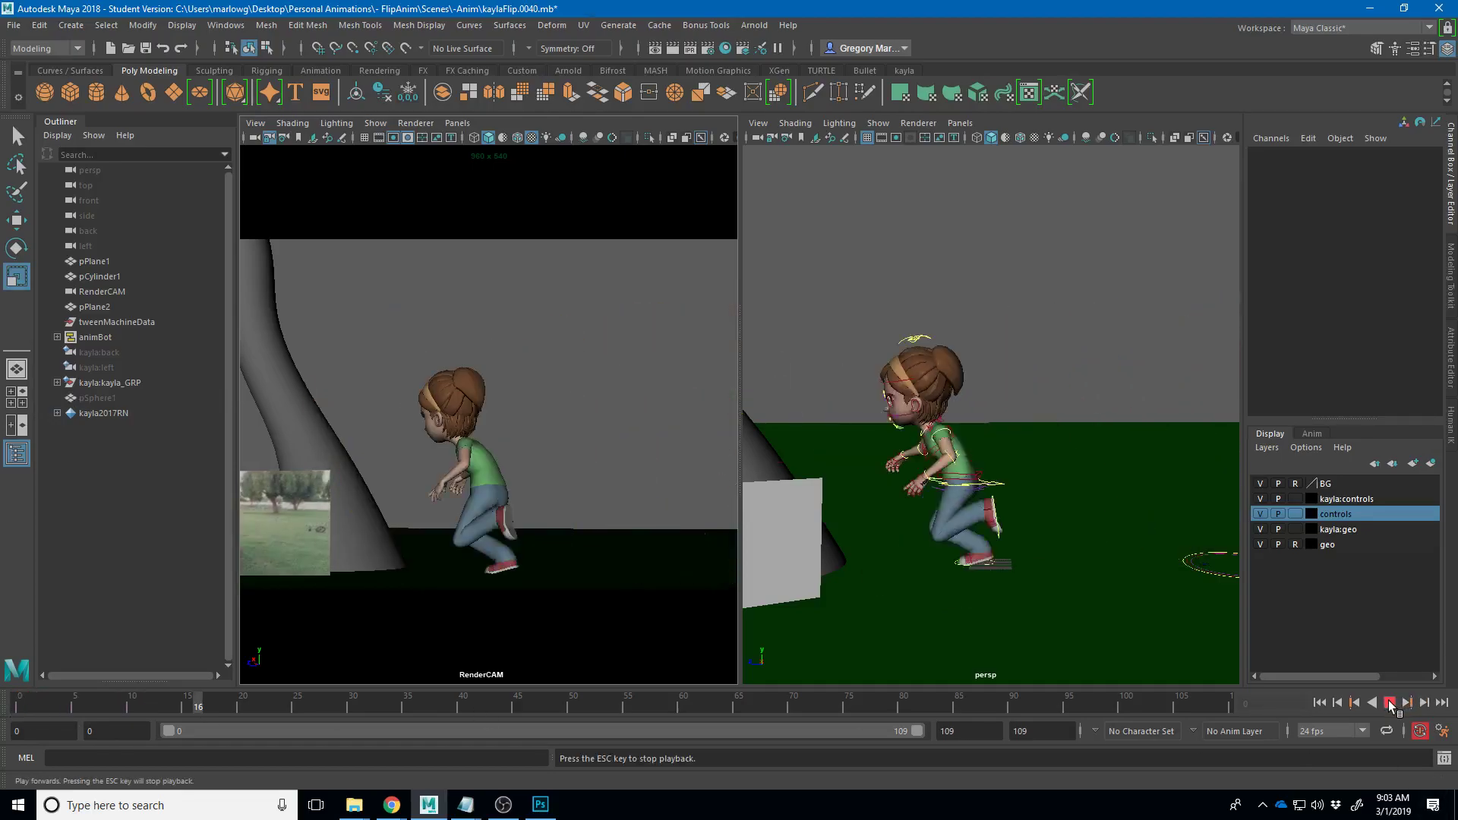
{"action": "left_click", "coordinate": [1388, 702]}
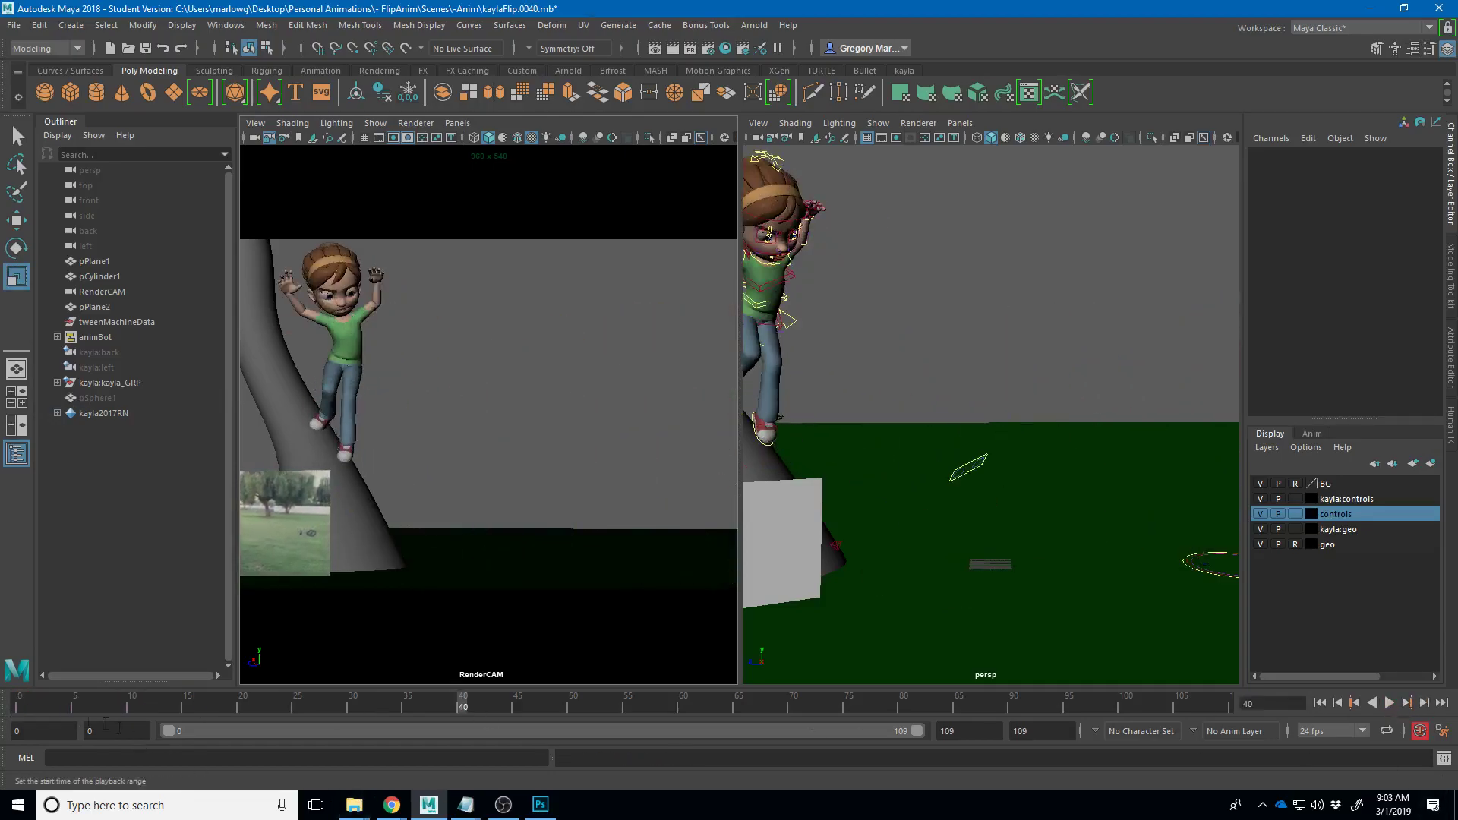
{"action": "left_click", "coordinate": [24, 713]}
{"action": "key", "text": "alt+v"}
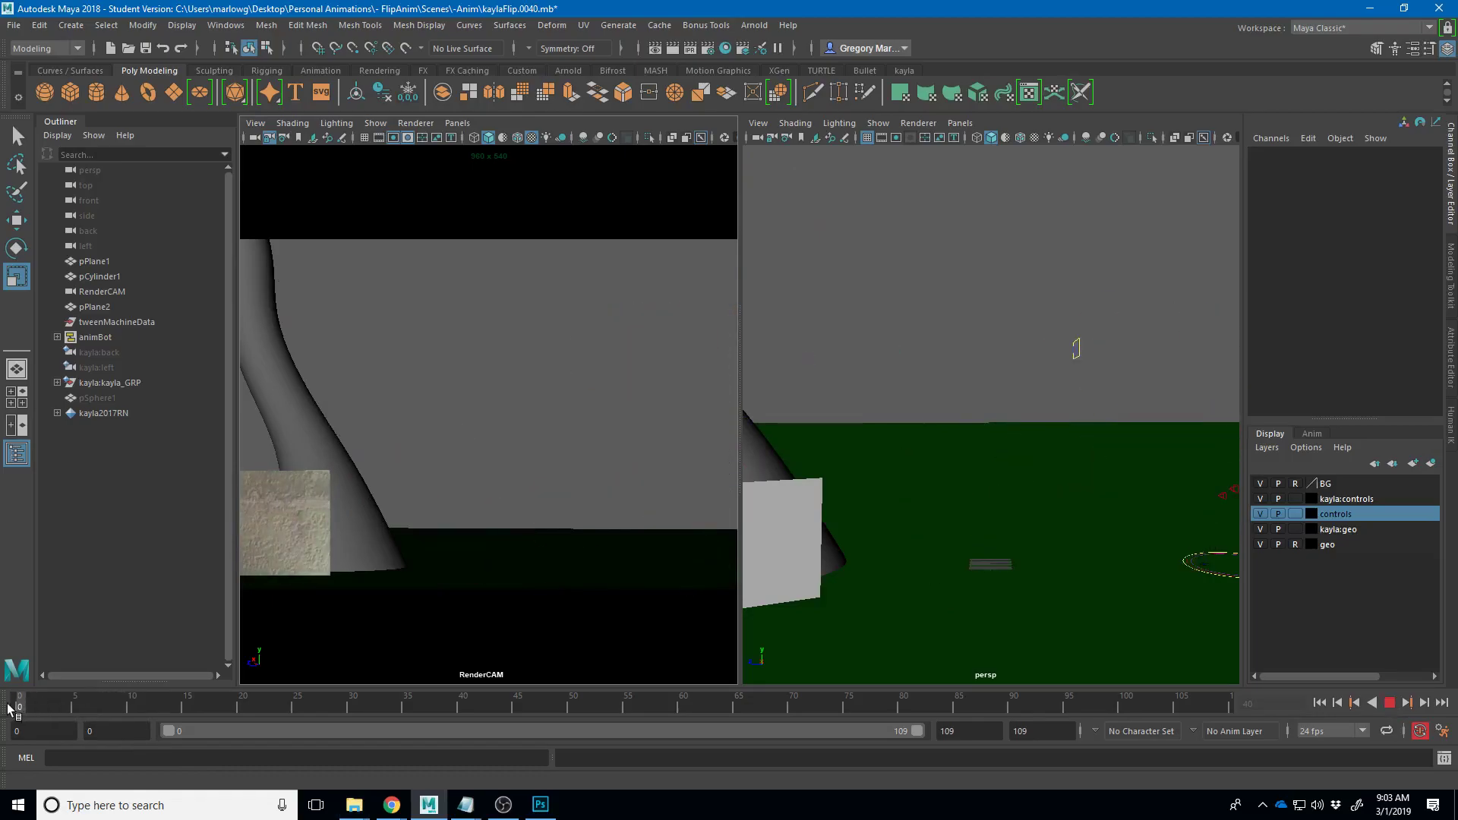
{"action": "left_click", "coordinate": [31, 706]}
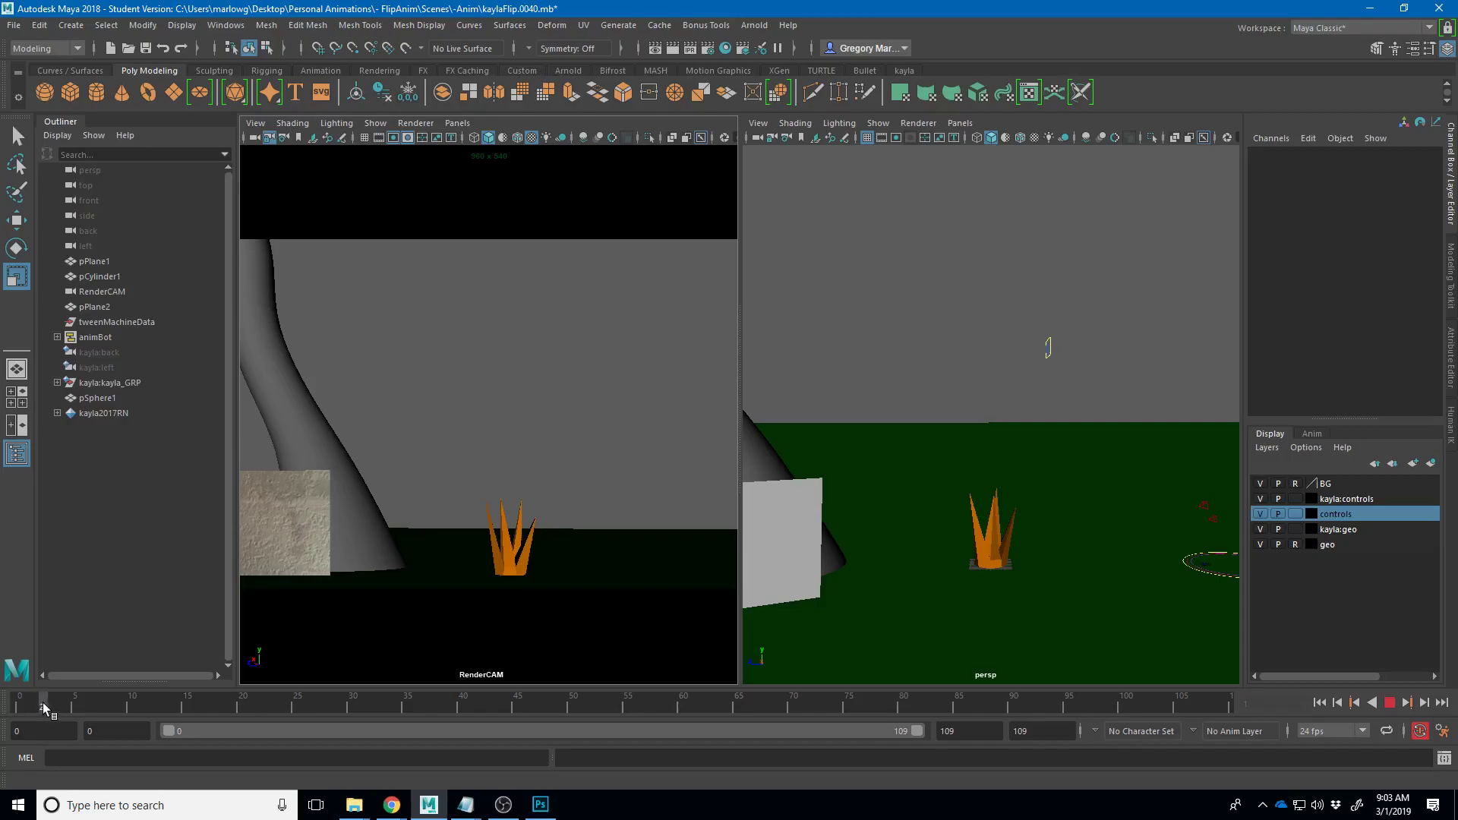
{"action": "left_click", "coordinate": [19, 708]}
{"action": "key", "text": "alt+v"}
{"action": "mouse_move", "coordinate": [36, 706]}
{"action": "left_mouse_down"}
{"action": "mouse_move", "coordinate": [55, 708]}
{"action": "mouse_move", "coordinate": [42, 709]}
{"action": "left_mouse_up"}
- Inspect the orange spike object frame by frame, then replay from frame 0 to frame 3
{"action": "left_click", "coordinate": [502, 553]}
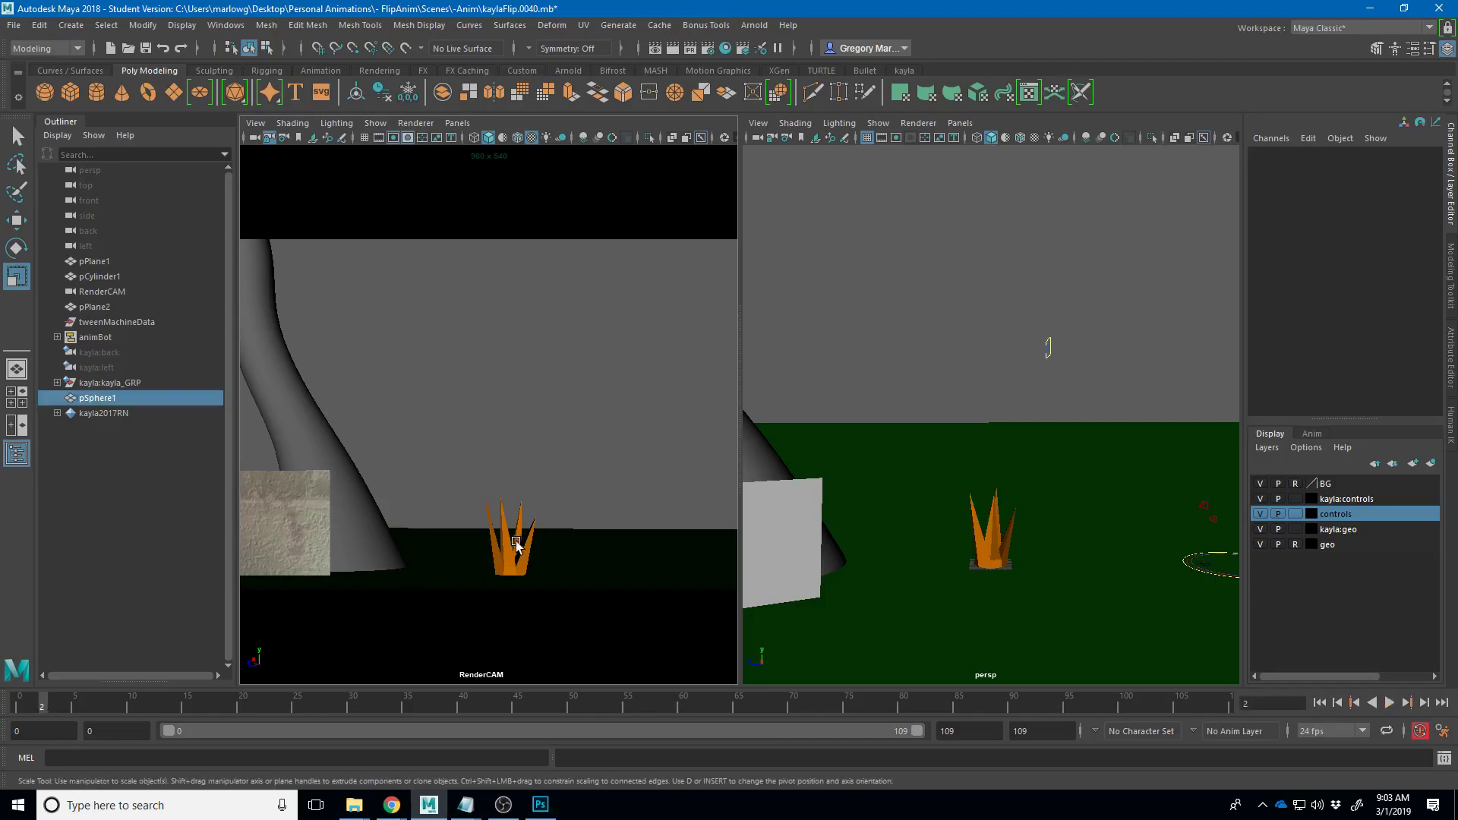
{"action": "key", "text": "alt+period"}
{"action": "key", "text": "alt+period"}
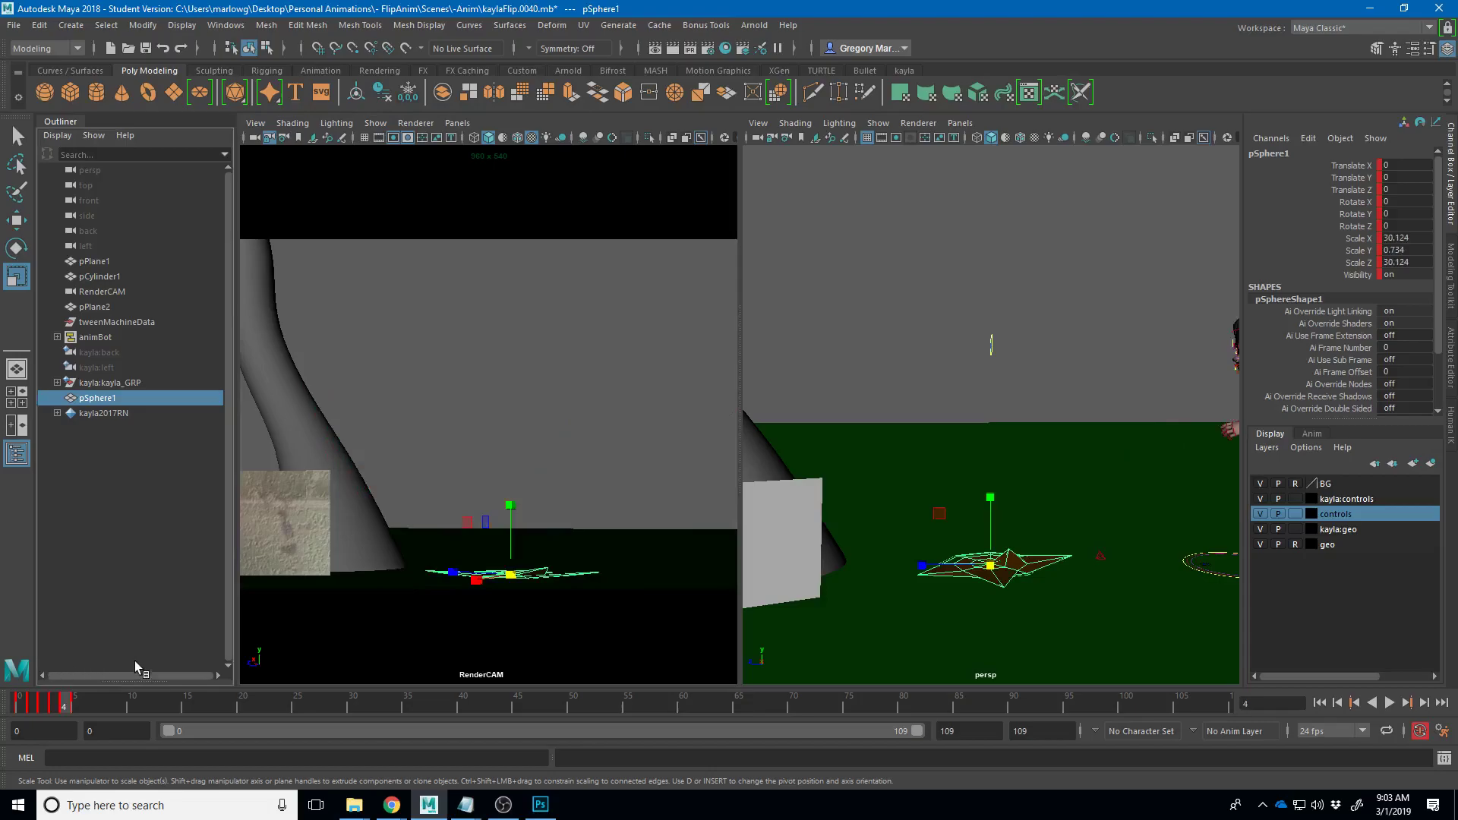
{"action": "key", "text": "alt+period"}
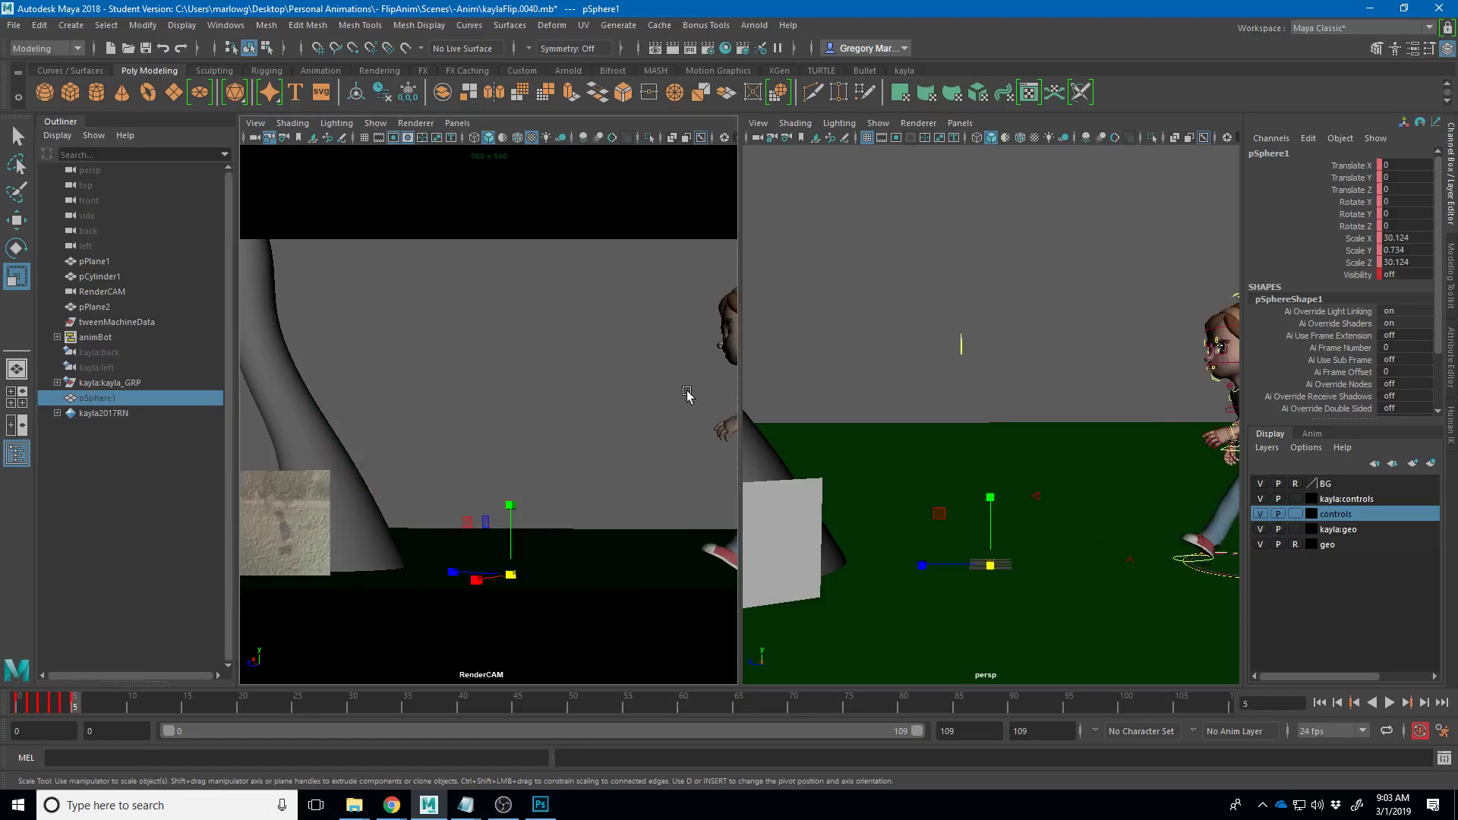
{"action": "left_click", "coordinate": [665, 401]}
{"action": "left_click", "coordinate": [762, 623]}
{"action": "left_click", "coordinate": [20, 706]}
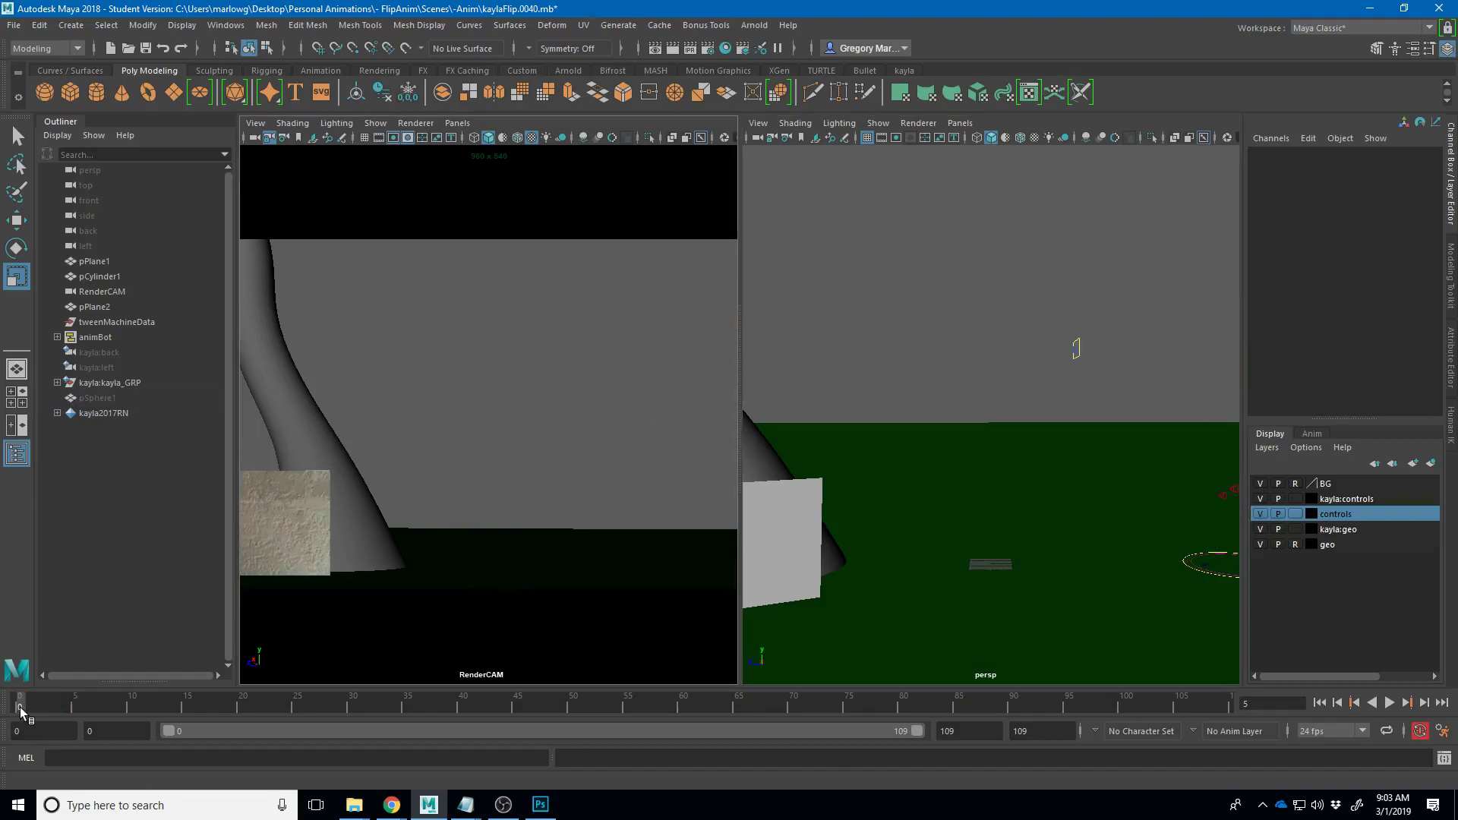
{"action": "key", "text": "alt+v"}
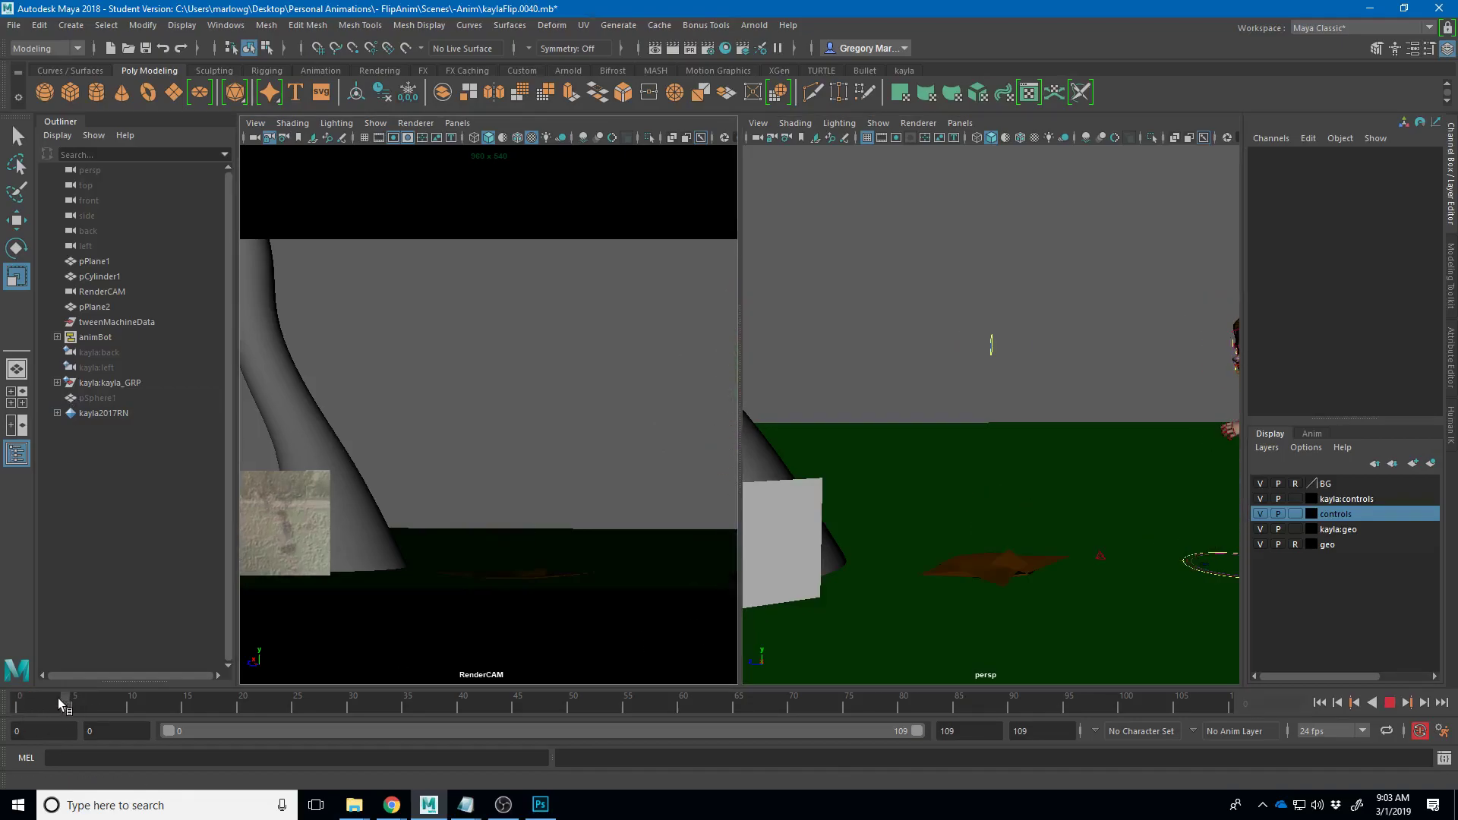
{"action": "left_click", "coordinate": [53, 704]}
- Delete the pSphere1 spike object and increment-save the scene as kaylaFlip.0041.mb
{"action": "left_click", "coordinate": [542, 575]}
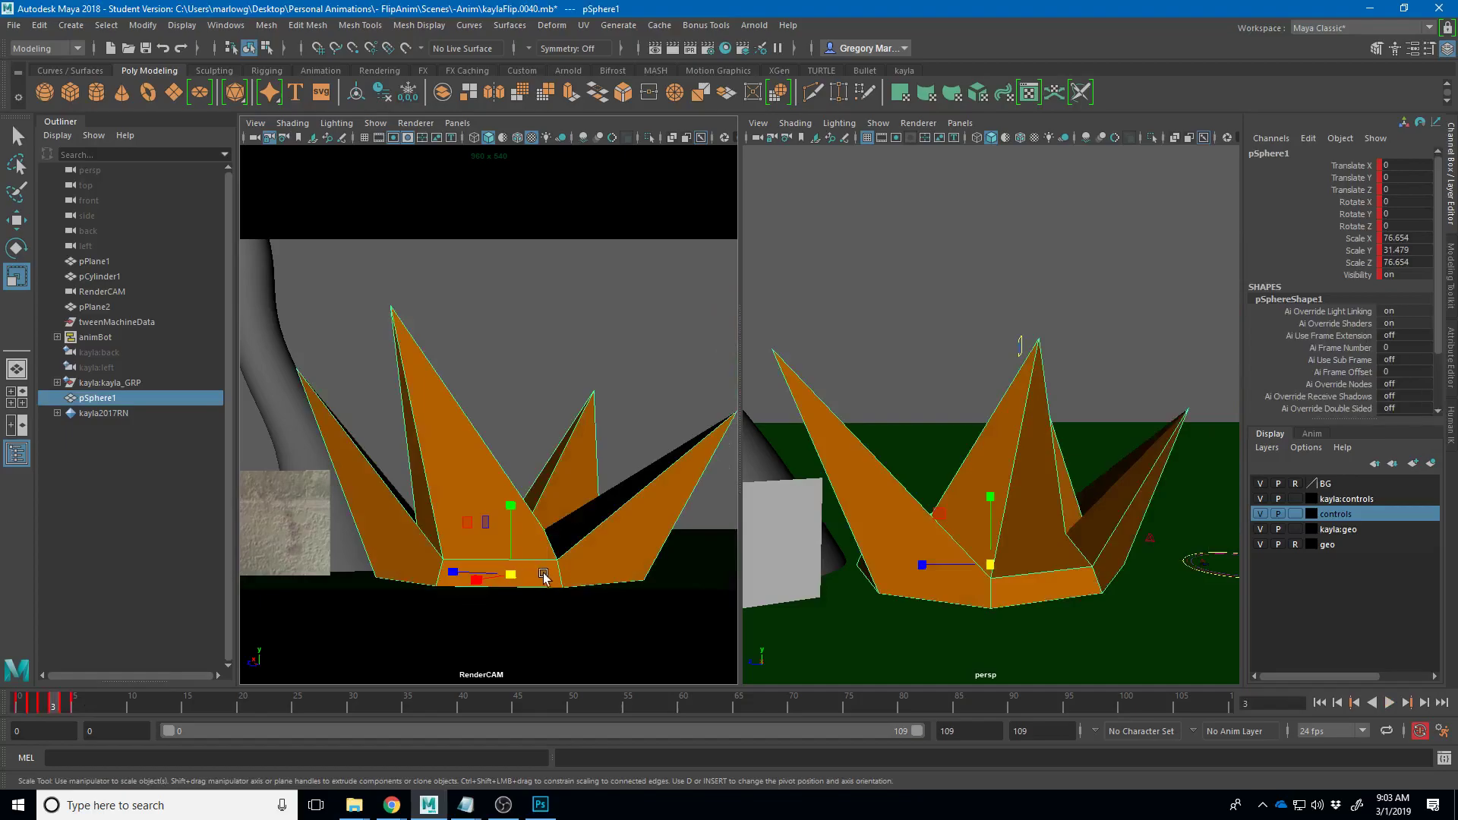
{"action": "key", "text": "Delete"}
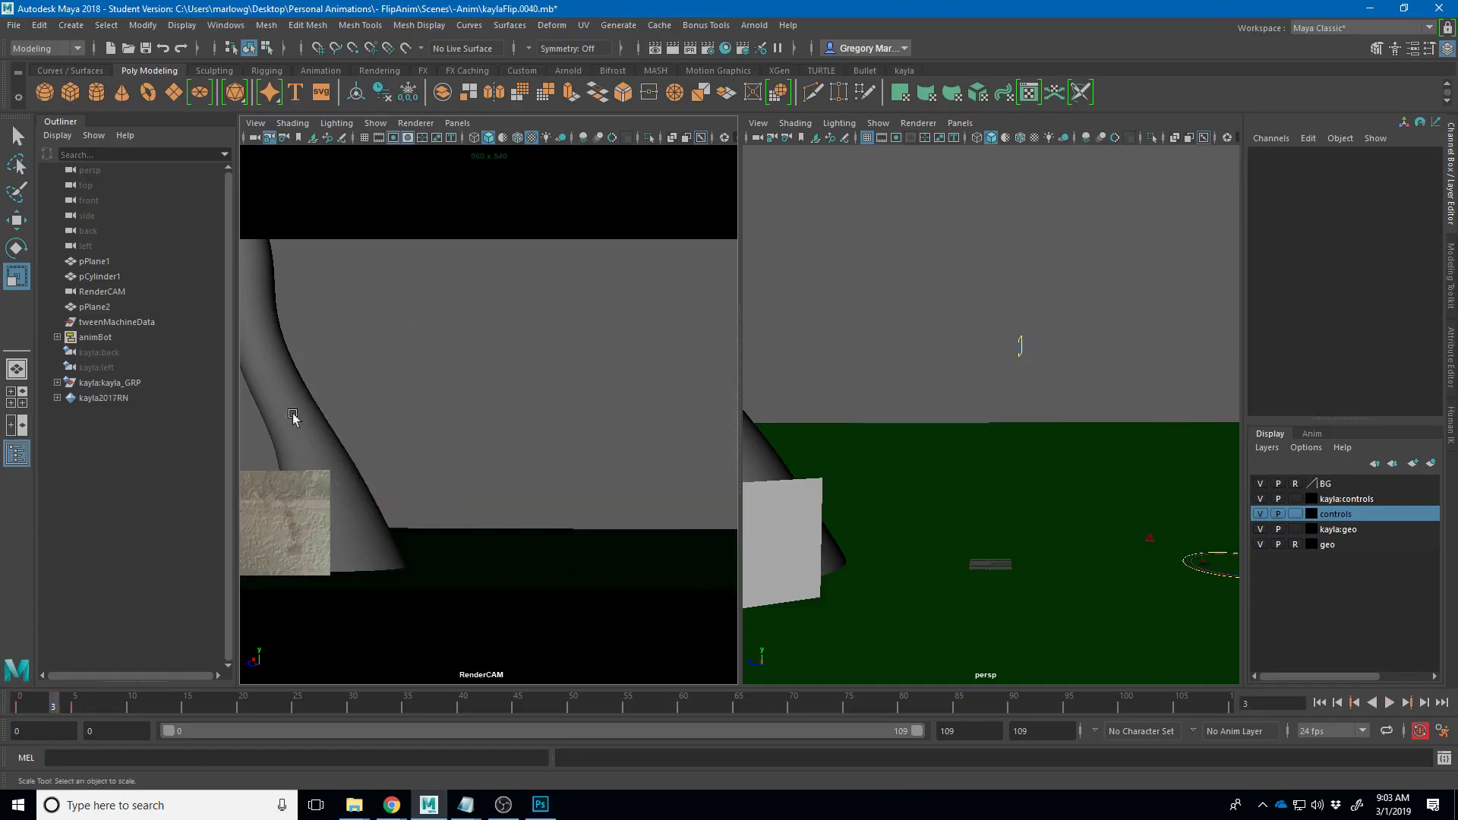
{"action": "left_click", "coordinate": [6, 26]}
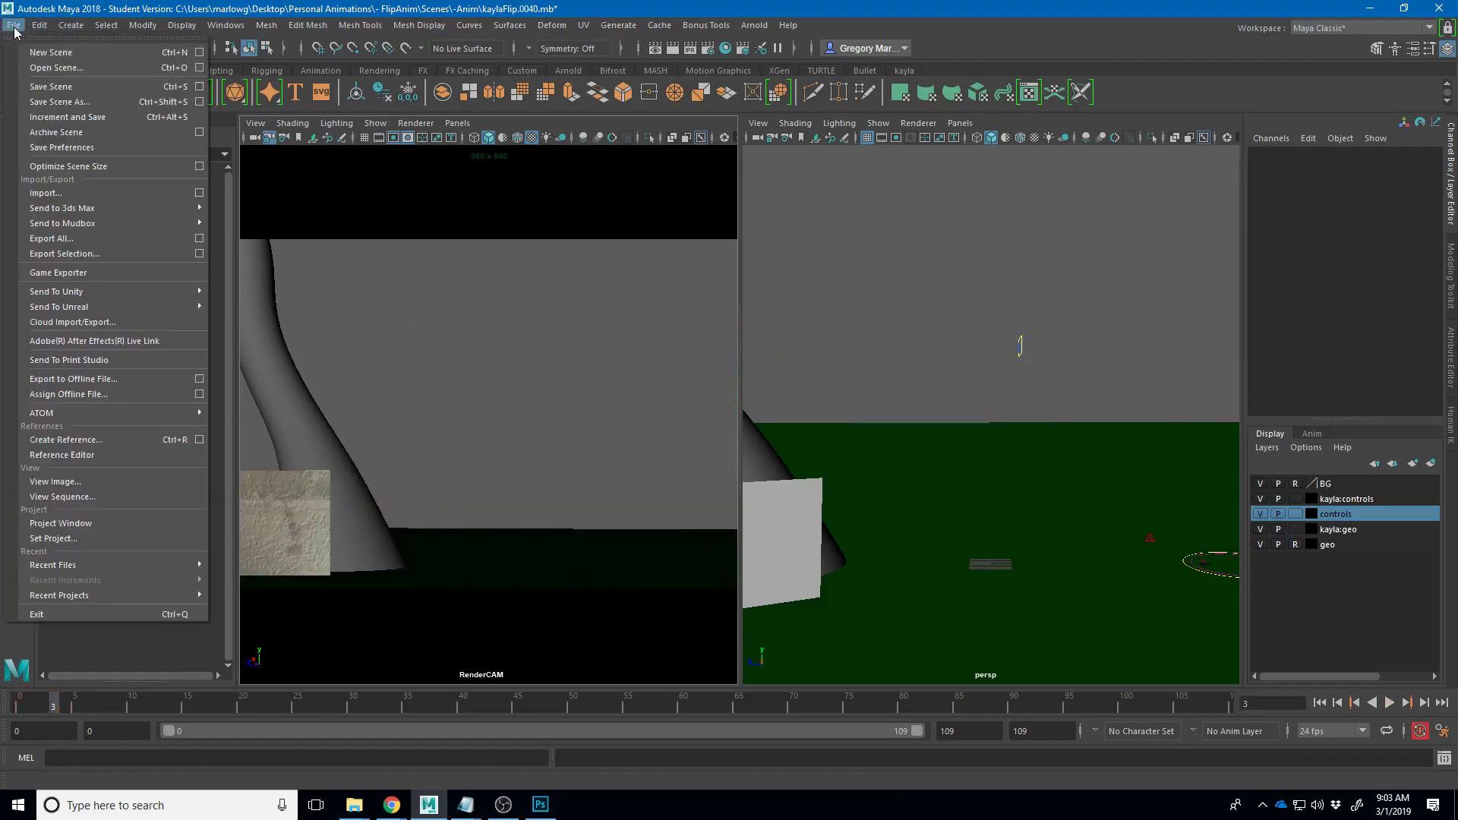
{"action": "left_click", "coordinate": [68, 118]}
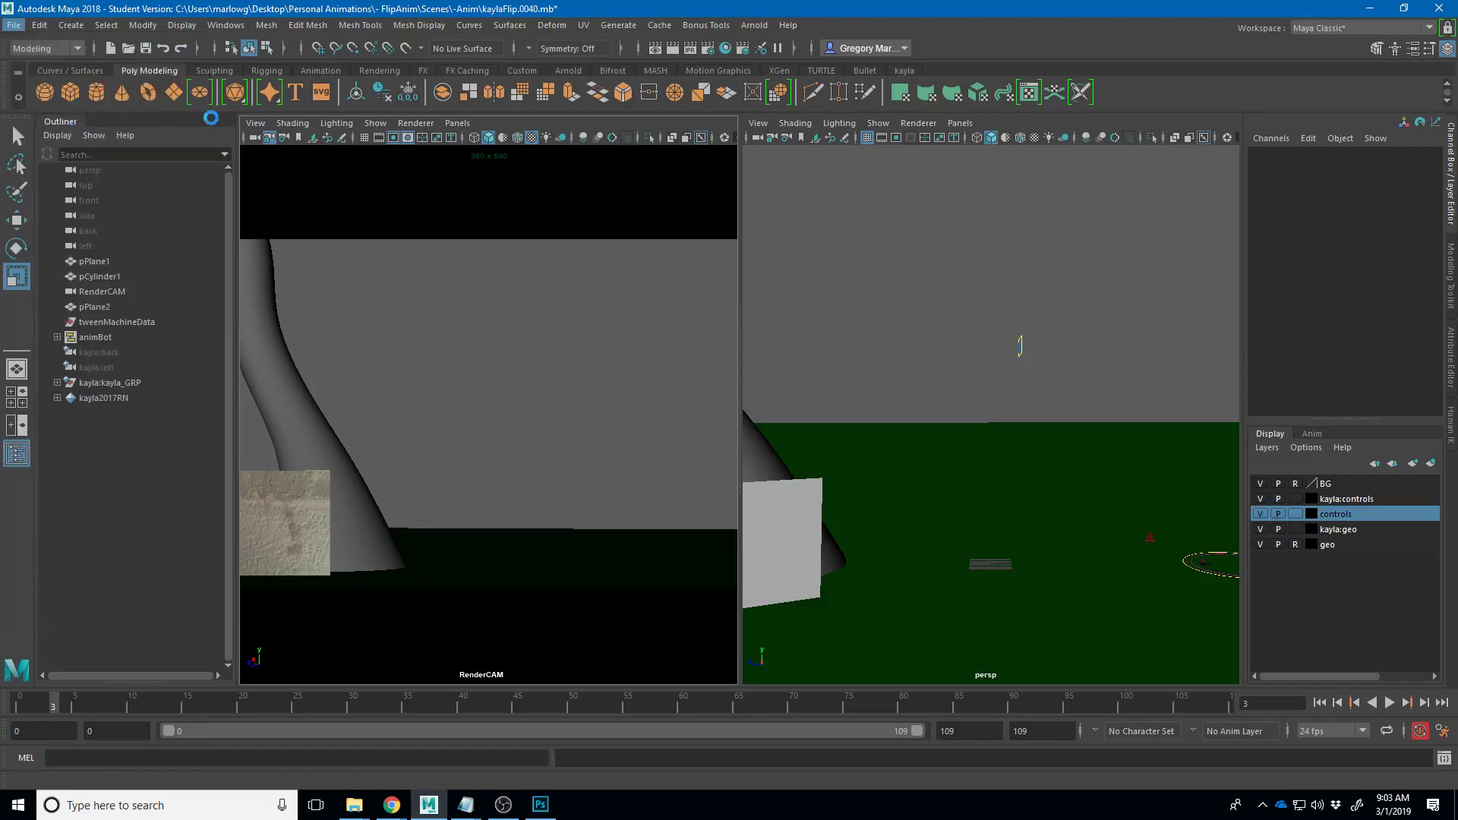
{"action": "left_click", "coordinate": [696, 416]}
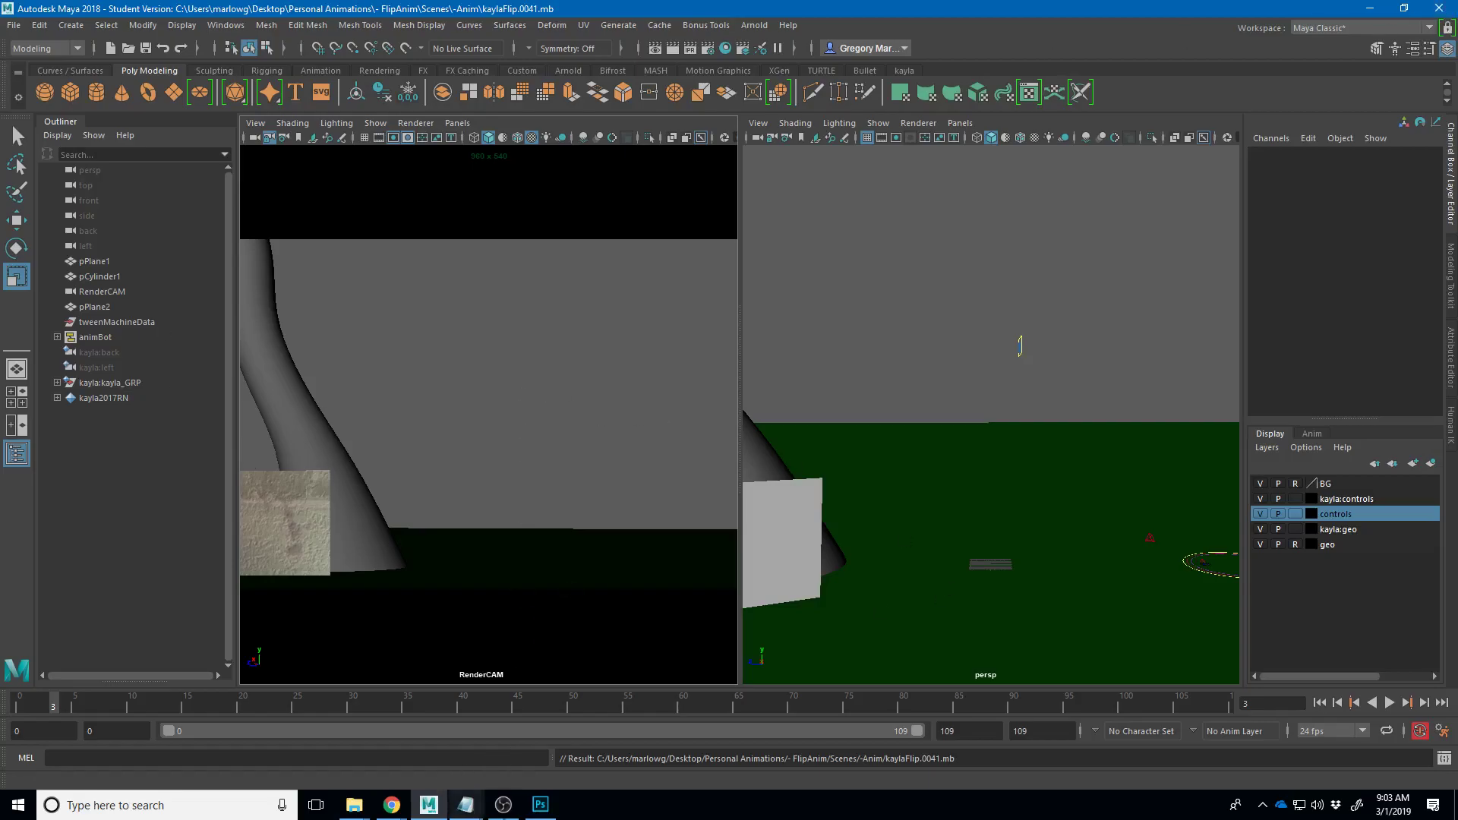
{"action": "left_click", "coordinate": [540, 804]}
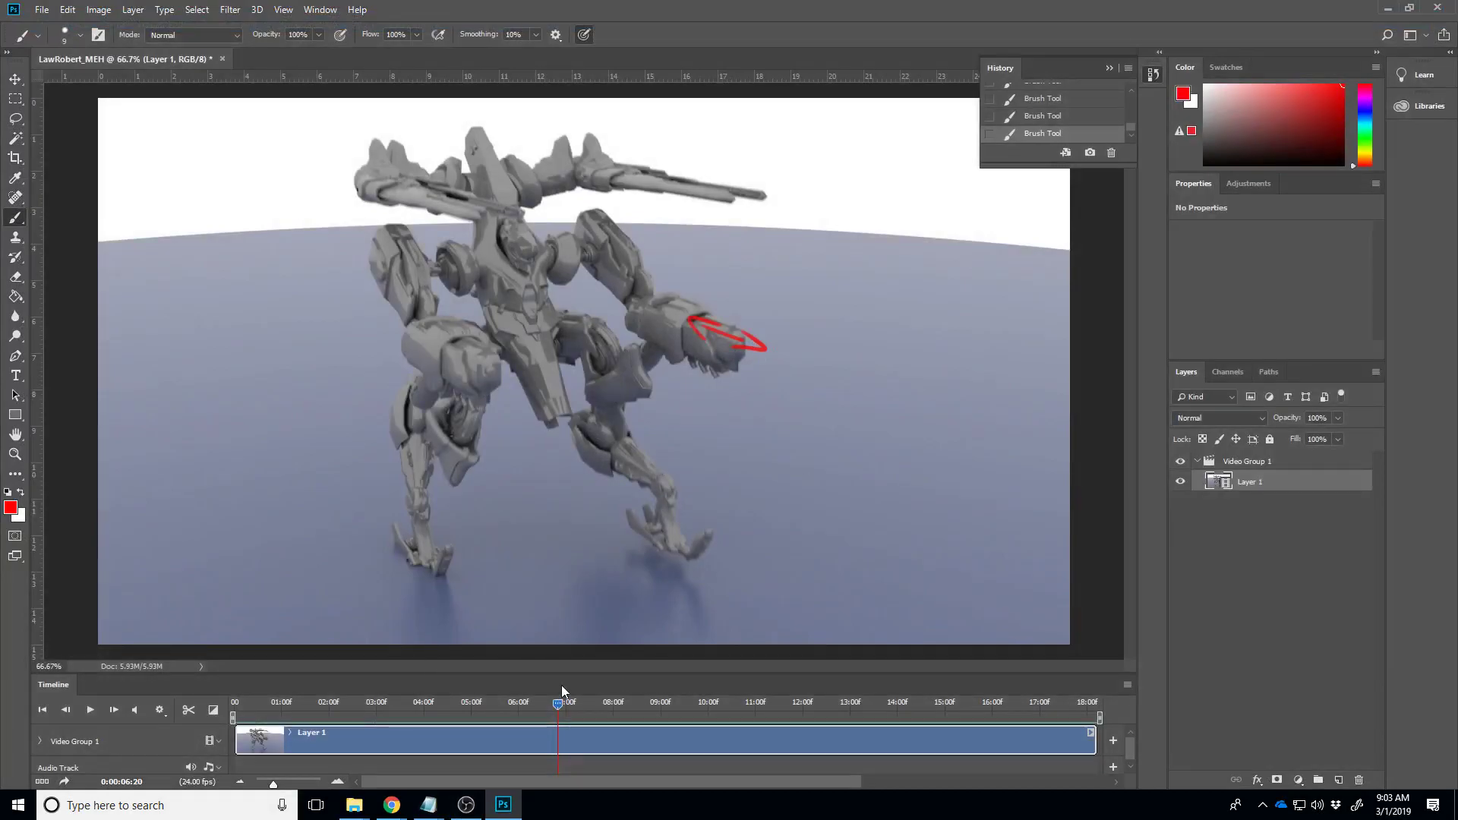
{"action": "left_click_drag", "start_coordinate": [559, 711], "coordinate": [595, 673]}
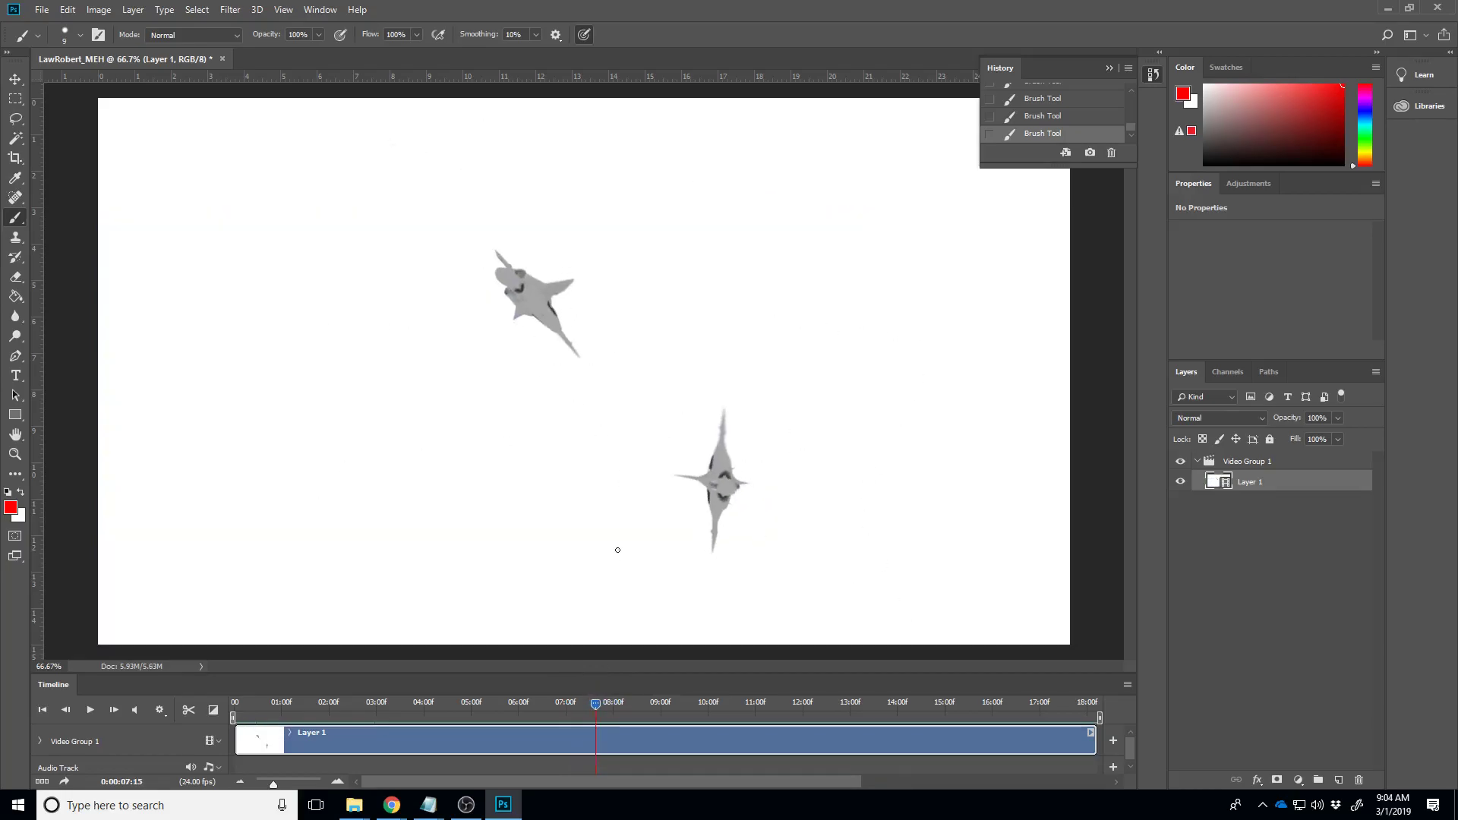
{"action": "left_click_drag", "start_coordinate": [594, 708], "coordinate": [709, 731]}
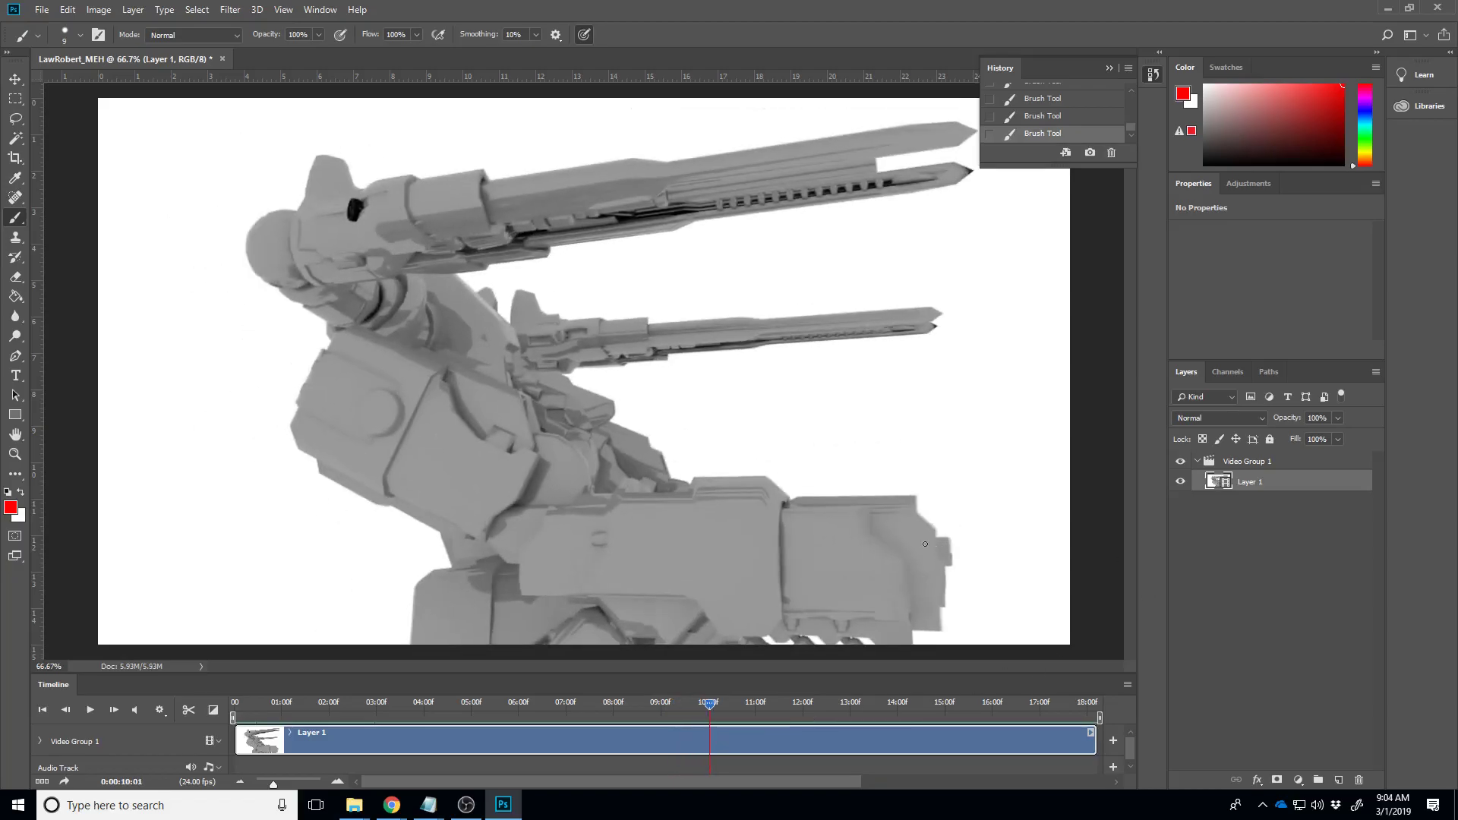
{"action": "left_click_drag", "start_coordinate": [710, 714], "coordinate": [954, 740]}
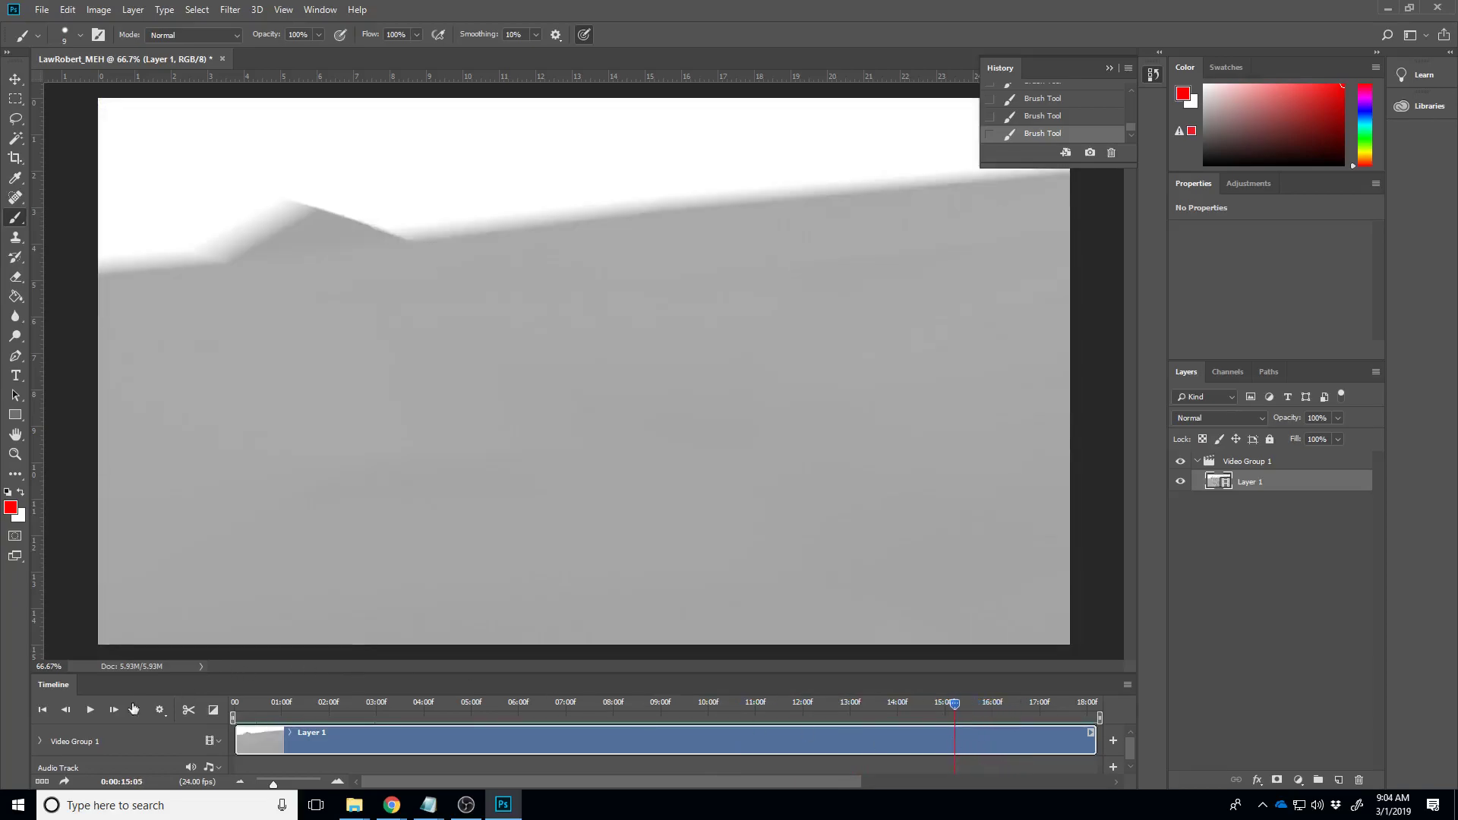
{"action": "left_click", "coordinate": [91, 711]}
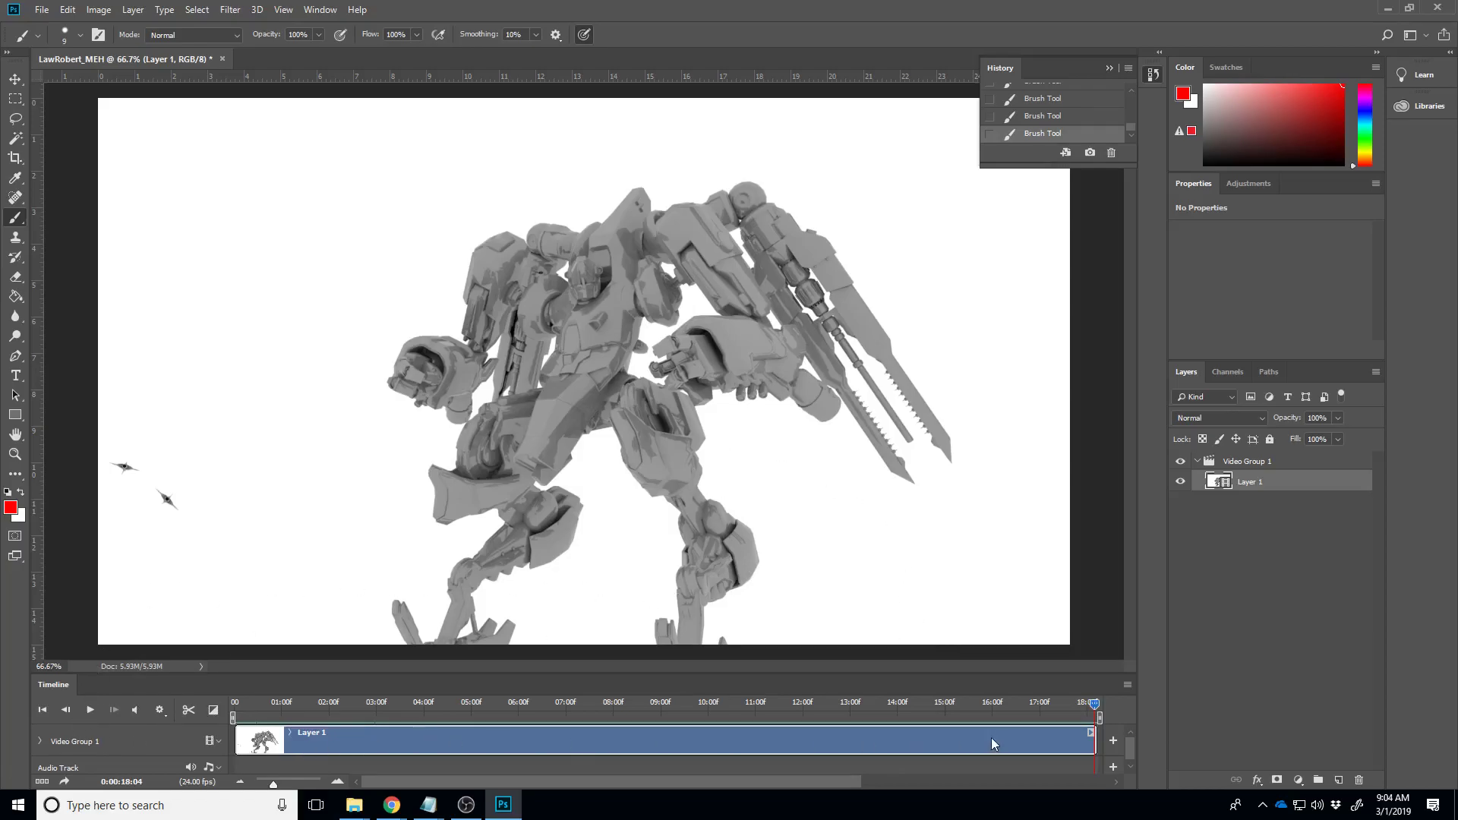
{"action": "left_click_drag", "start_coordinate": [1090, 708], "coordinate": [733, 690]}
{"action": "left_click_drag", "start_coordinate": [703, 681], "coordinate": [677, 681]}
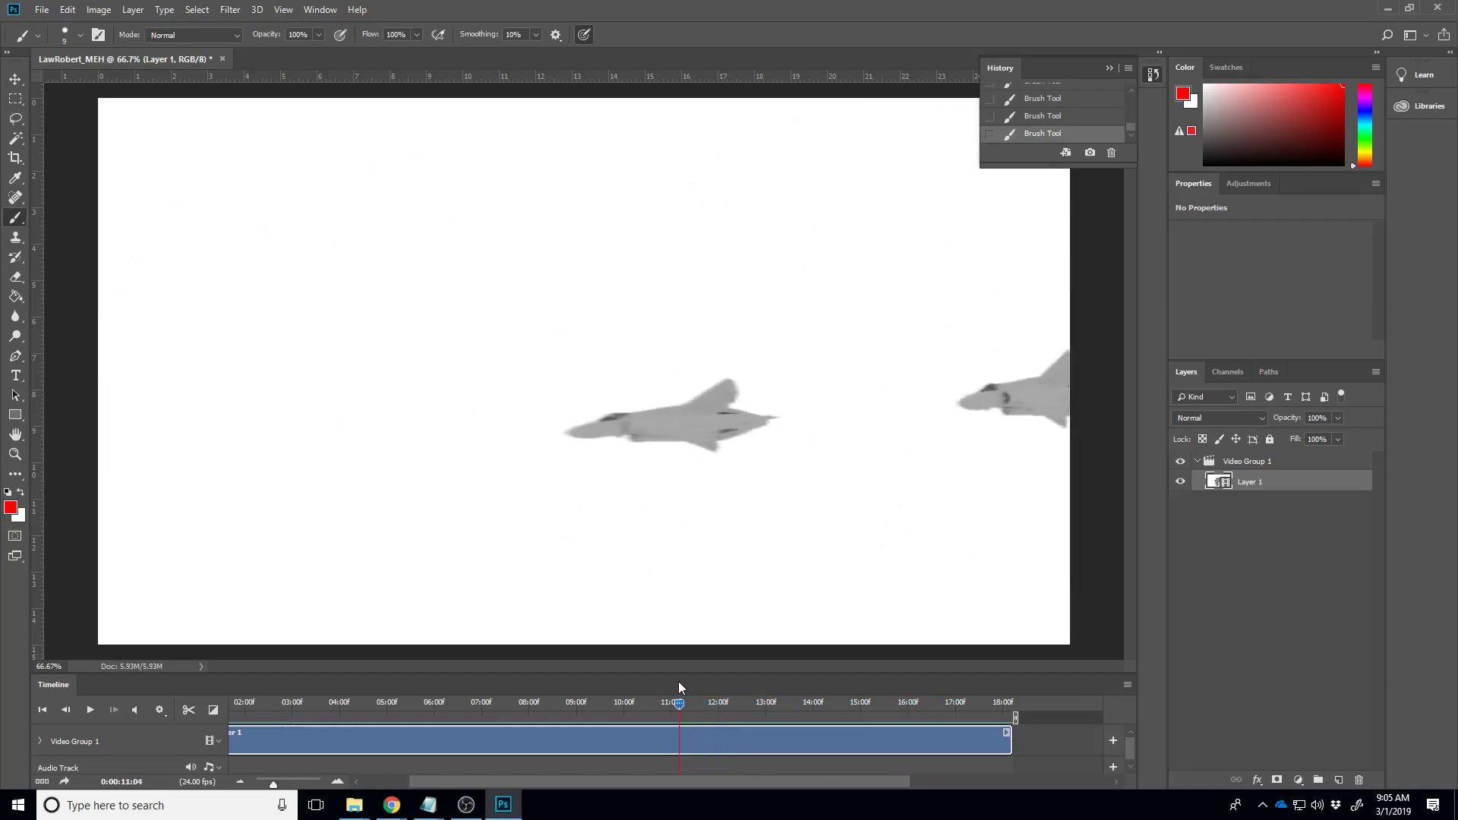
{"action": "left_click", "coordinate": [221, 59]}
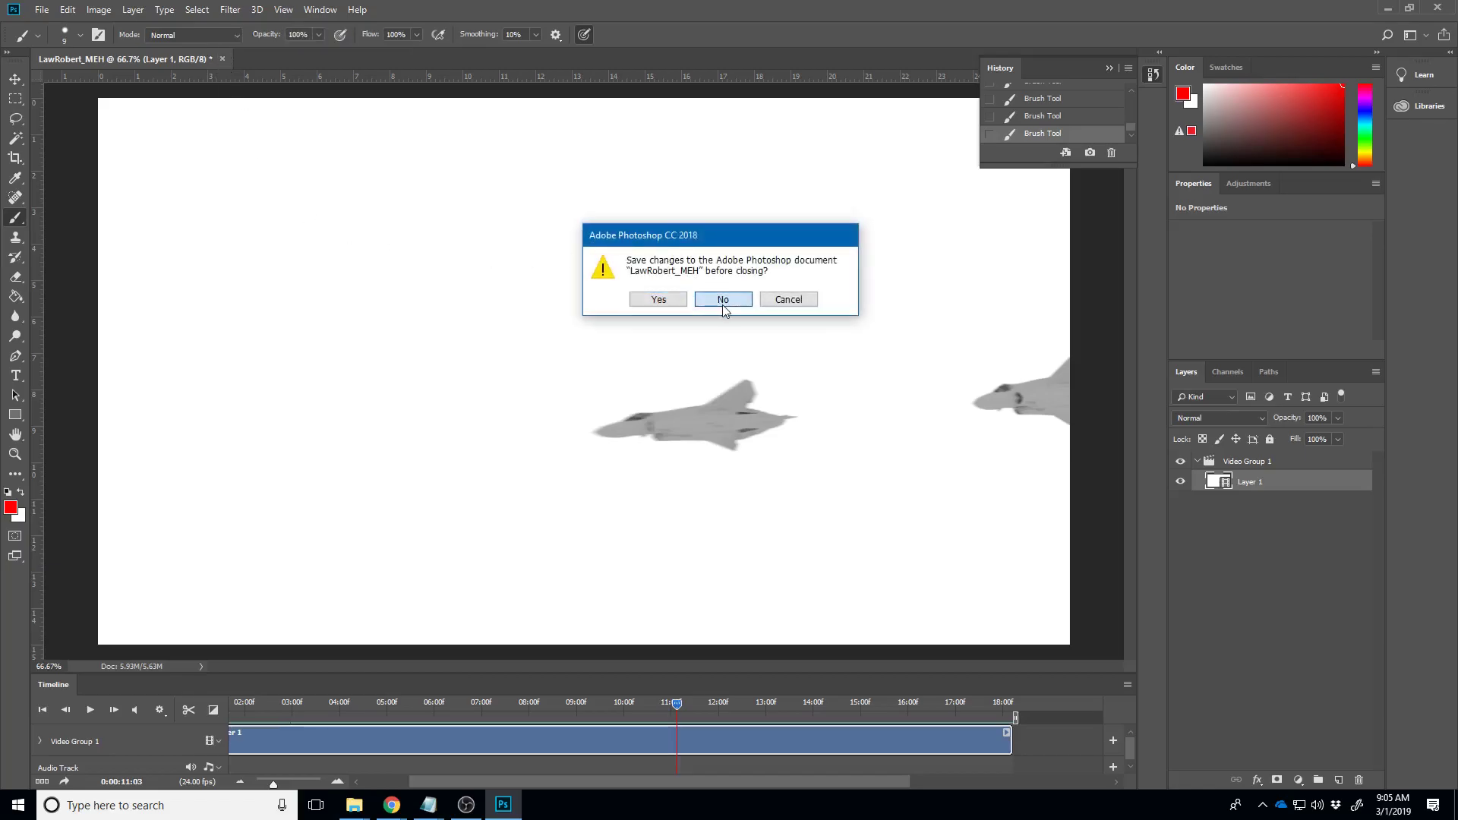
{"action": "left_click", "coordinate": [722, 299]}
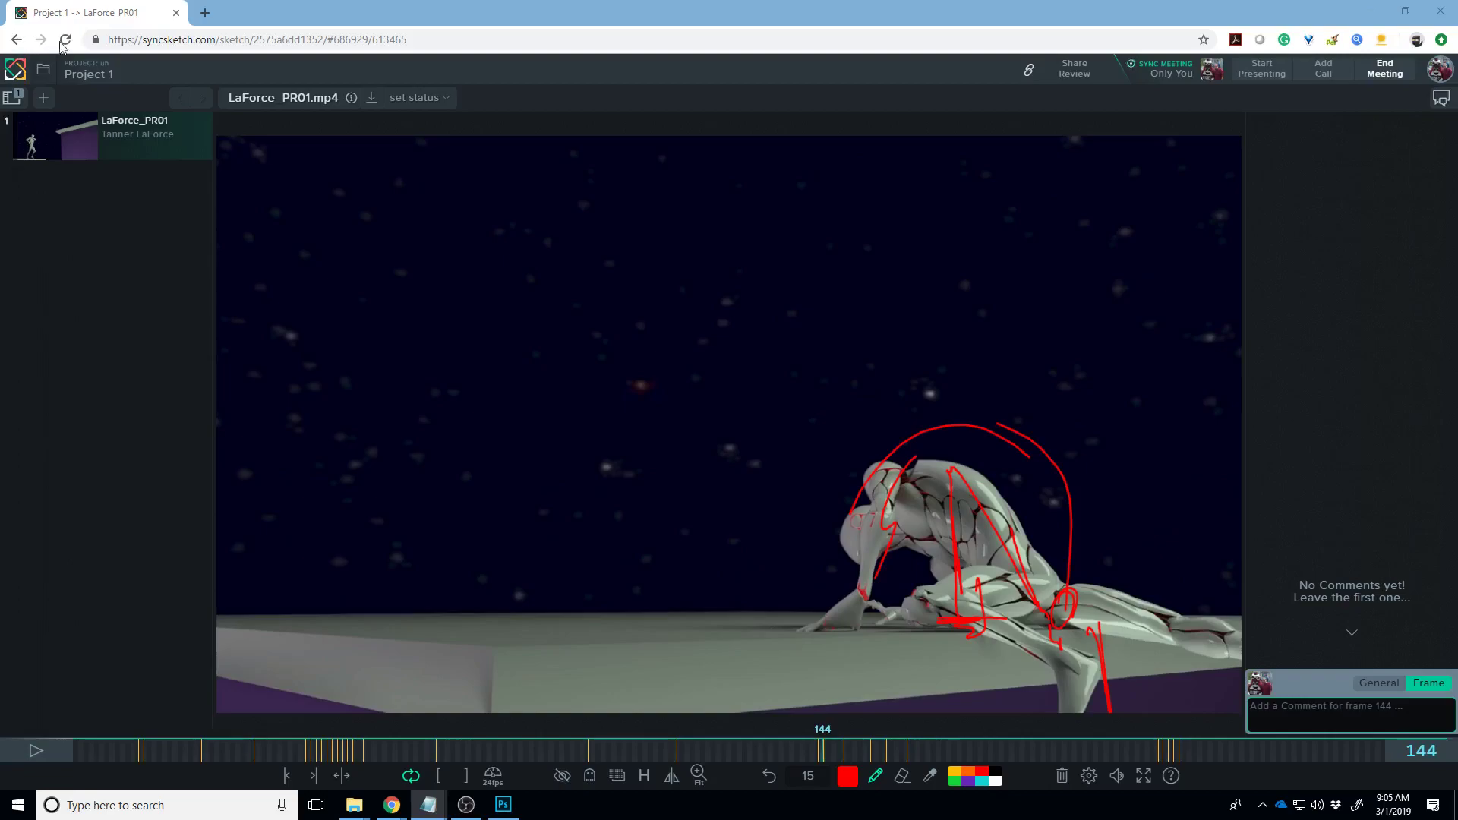
{"action": "left_click", "coordinate": [371, 74]}
{"action": "key", "text": "ctrl+l"}
{"action": "key", "text": "Return"}
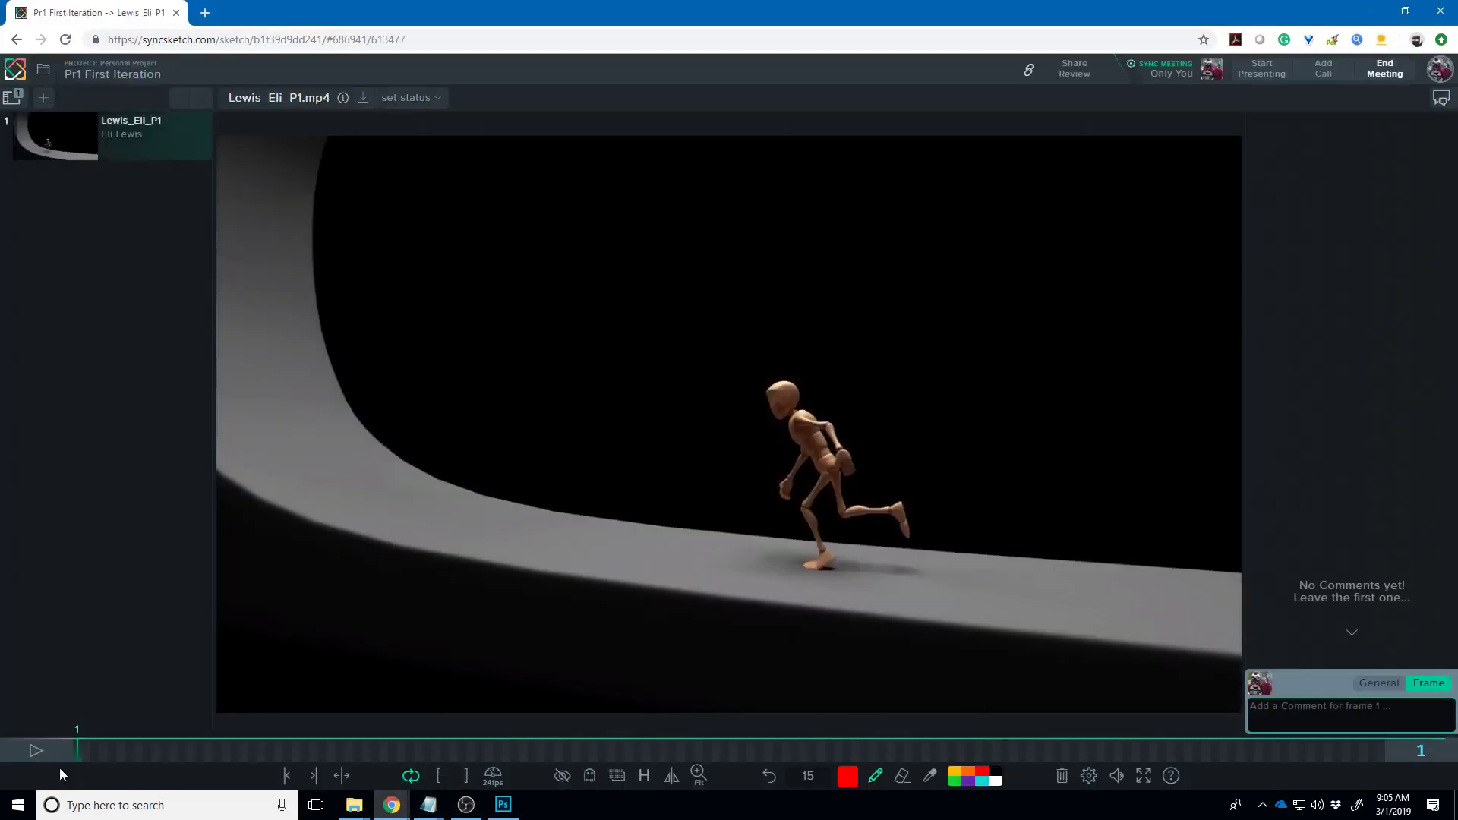
{"action": "left_click", "coordinate": [41, 755]}
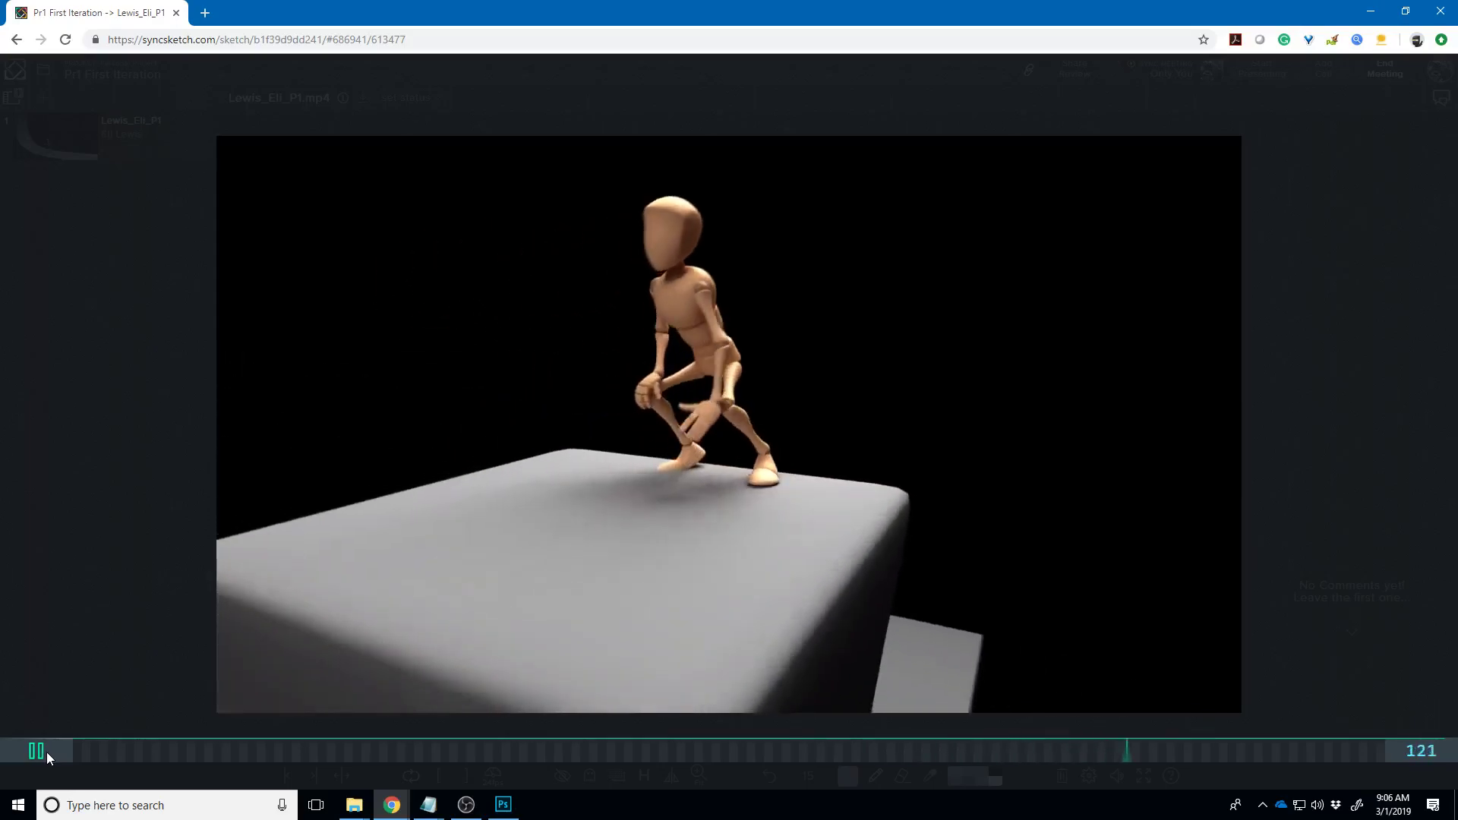
{"action": "key", "text": "space"}
{"action": "left_click_drag", "start_coordinate": [362, 742], "coordinate": [395, 754]}
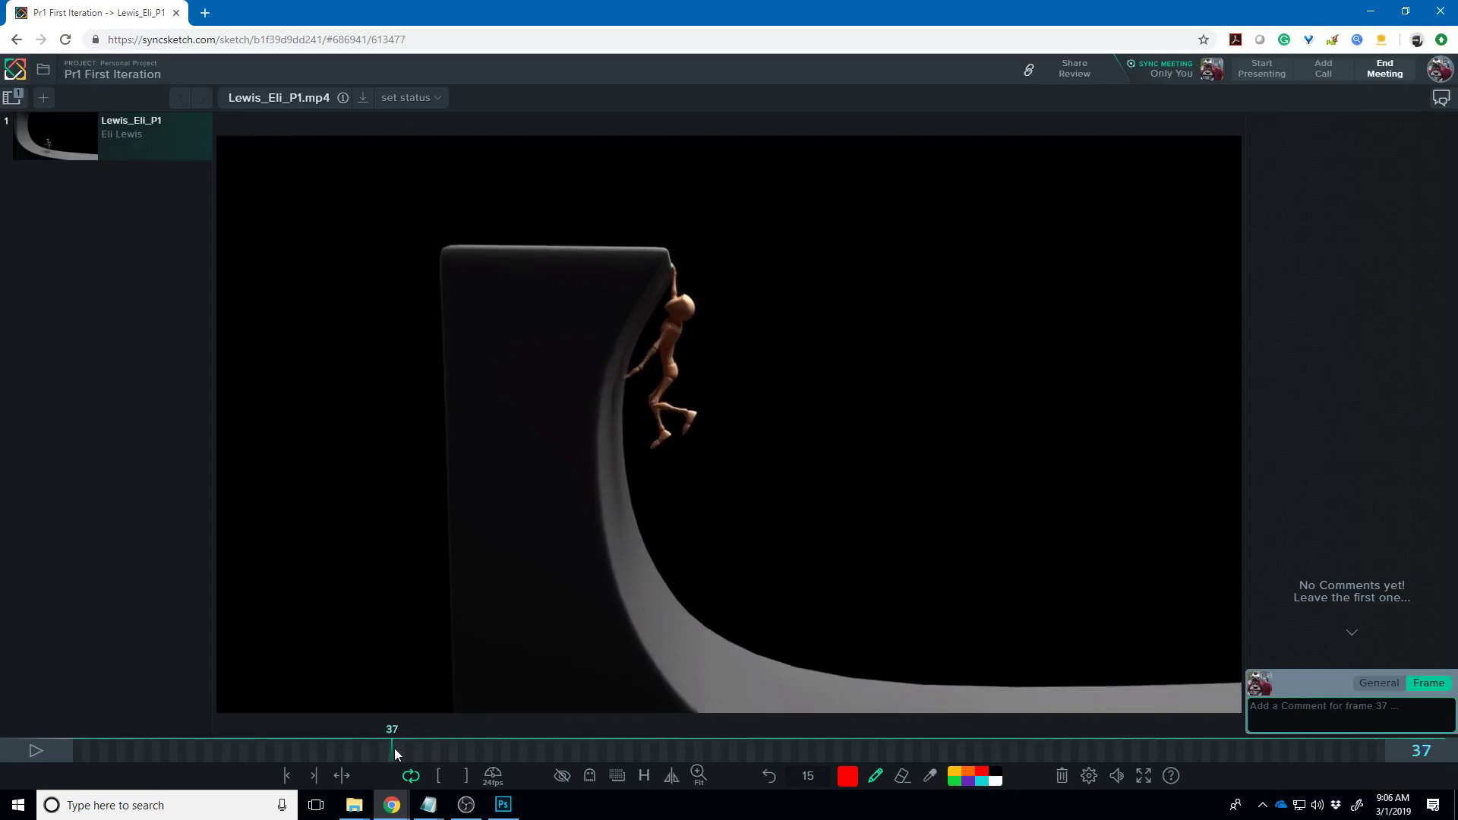
- Redo the raised-arm mark as a thin size-2 red line, and trace the ledge edge on frame 38
{"action": "left_click_drag", "start_coordinate": [675, 298], "coordinate": [688, 263]}
{"action": "key", "text": "ctrl+z"}
{"action": "scroll", "coordinate": [808, 775], "scroll_direction": "down", "scroll_amount": 7}
{"action": "key", "text": "Down"}
{"action": "key", "text": "Down"}
{"action": "key", "text": "Down"}
{"action": "key", "text": "Down"}
{"action": "key", "text": "Down"}
{"action": "key", "text": "Down"}
{"action": "left_click_drag", "start_coordinate": [678, 298], "coordinate": [691, 248]}
{"action": "key", "text": "Right"}
{"action": "left_click_drag", "start_coordinate": [671, 261], "coordinate": [675, 296]}
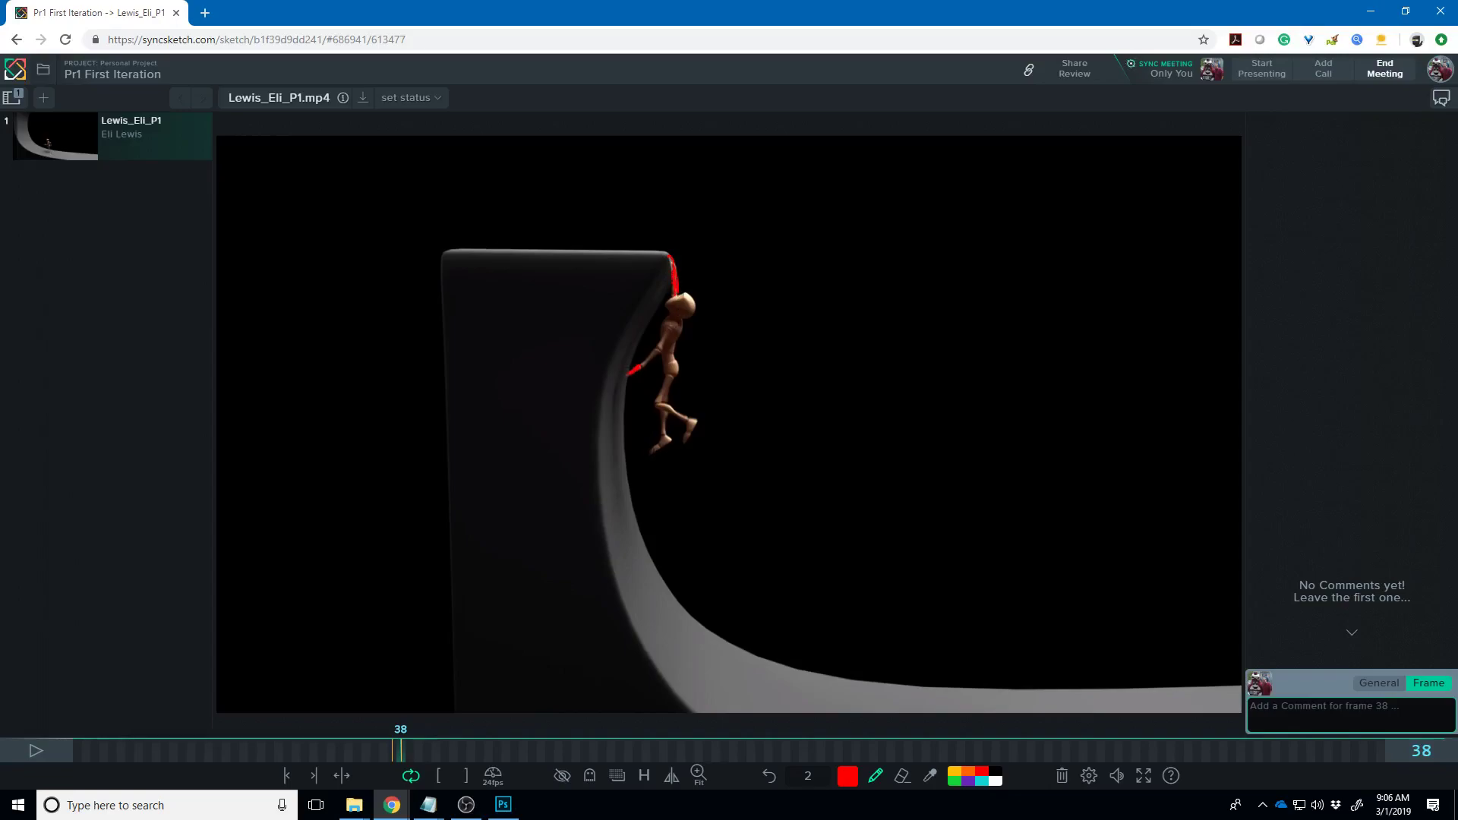
- Draw a red hip-to-foot arc on frame 30 and a foot-to-head line on frame 32
{"action": "left_click", "coordinate": [377, 747]}
{"action": "left_click_drag", "start_coordinate": [377, 748], "coordinate": [327, 745]}
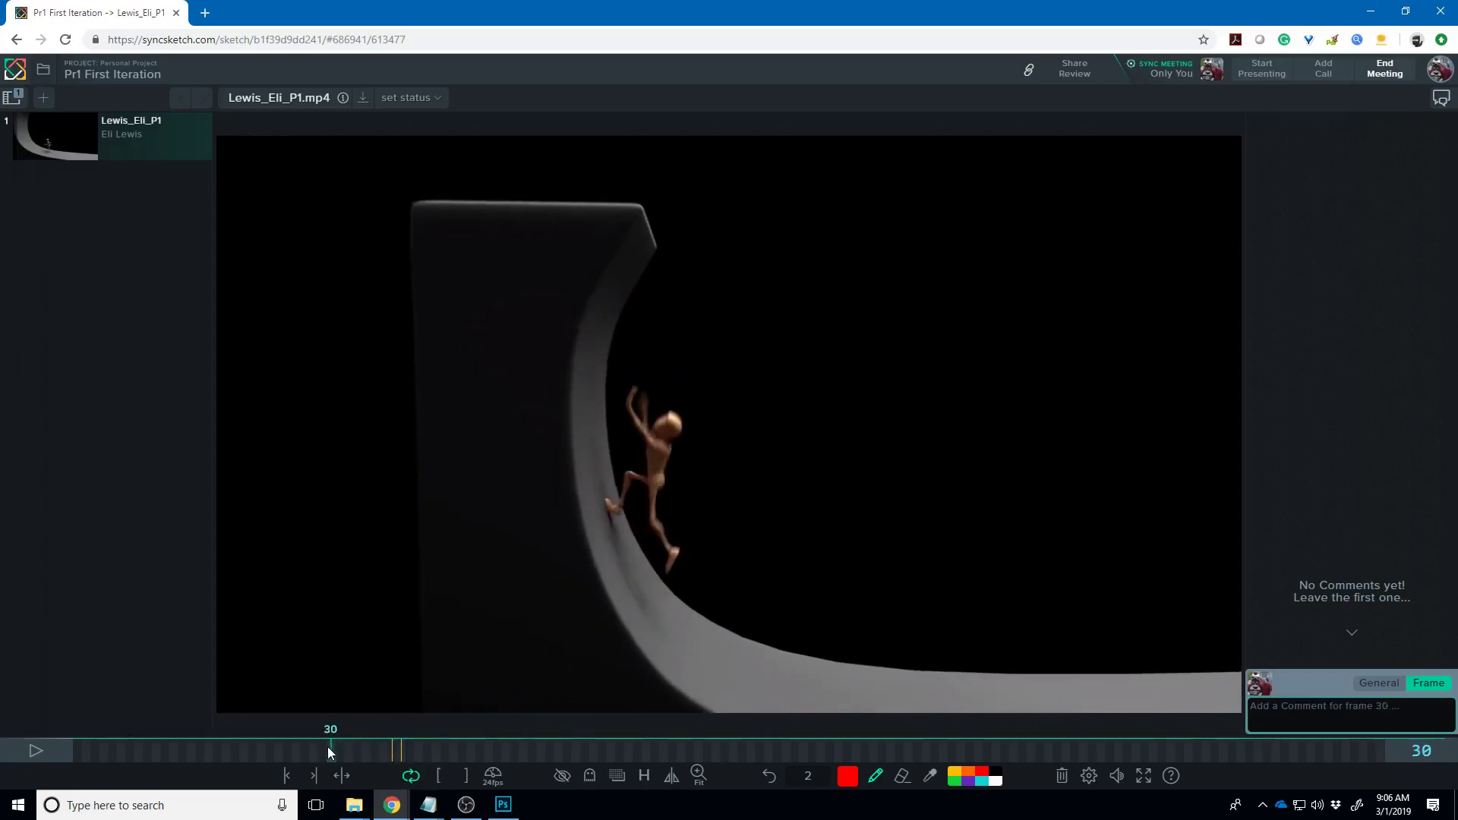
{"action": "mouse_move", "coordinate": [649, 483]}
{"action": "left_mouse_down"}
{"action": "mouse_move", "coordinate": [626, 454]}
{"action": "mouse_move", "coordinate": [618, 493]}
{"action": "mouse_move", "coordinate": [647, 477]}
{"action": "mouse_move", "coordinate": [641, 420]}
{"action": "mouse_move", "coordinate": [649, 448]}
{"action": "left_mouse_up"}
{"action": "left_click_drag", "start_coordinate": [337, 747], "coordinate": [344, 755]}
{"action": "mouse_move", "coordinate": [620, 505]}
{"action": "left_mouse_down"}
{"action": "mouse_move", "coordinate": [638, 508]}
{"action": "mouse_move", "coordinate": [682, 363]}
{"action": "mouse_move", "coordinate": [659, 424]}
{"action": "left_mouse_up"}
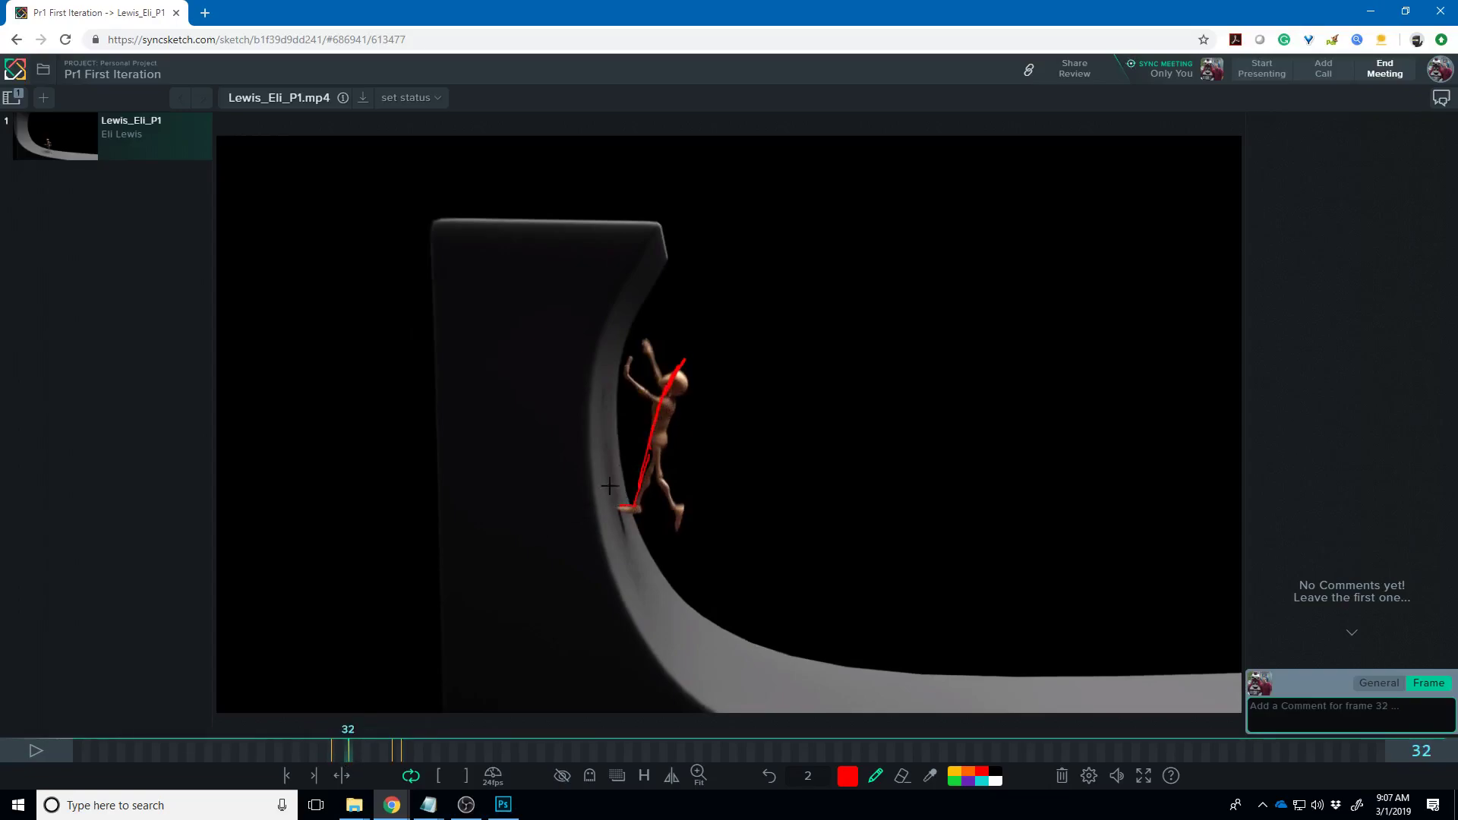
{"action": "left_click", "coordinate": [357, 753]}
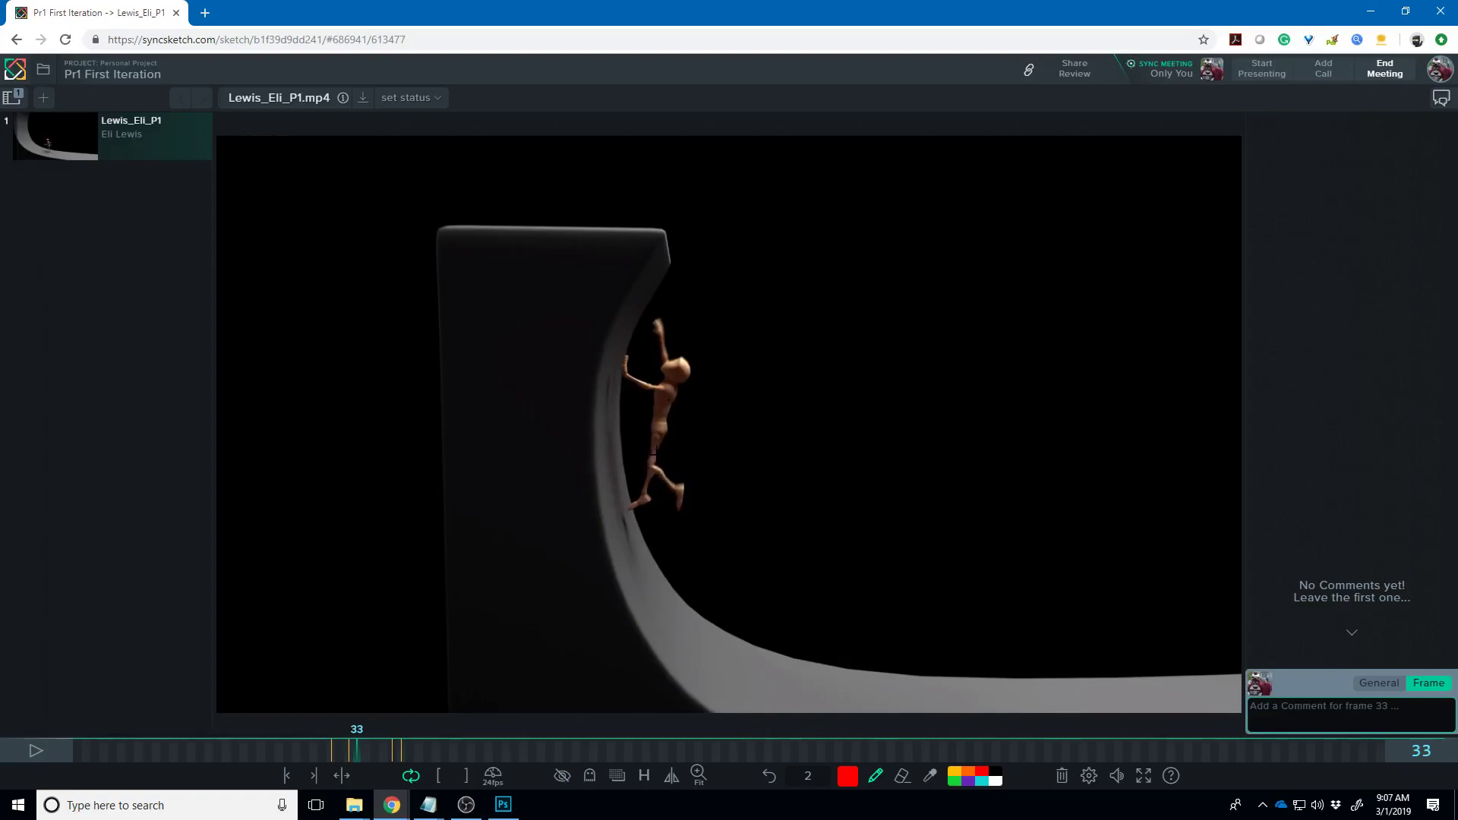
{"action": "mouse_move", "coordinate": [363, 745]}
{"action": "left_mouse_down"}
{"action": "mouse_move", "coordinate": [381, 754]}
{"action": "mouse_move", "coordinate": [349, 757]}
{"action": "left_mouse_up"}
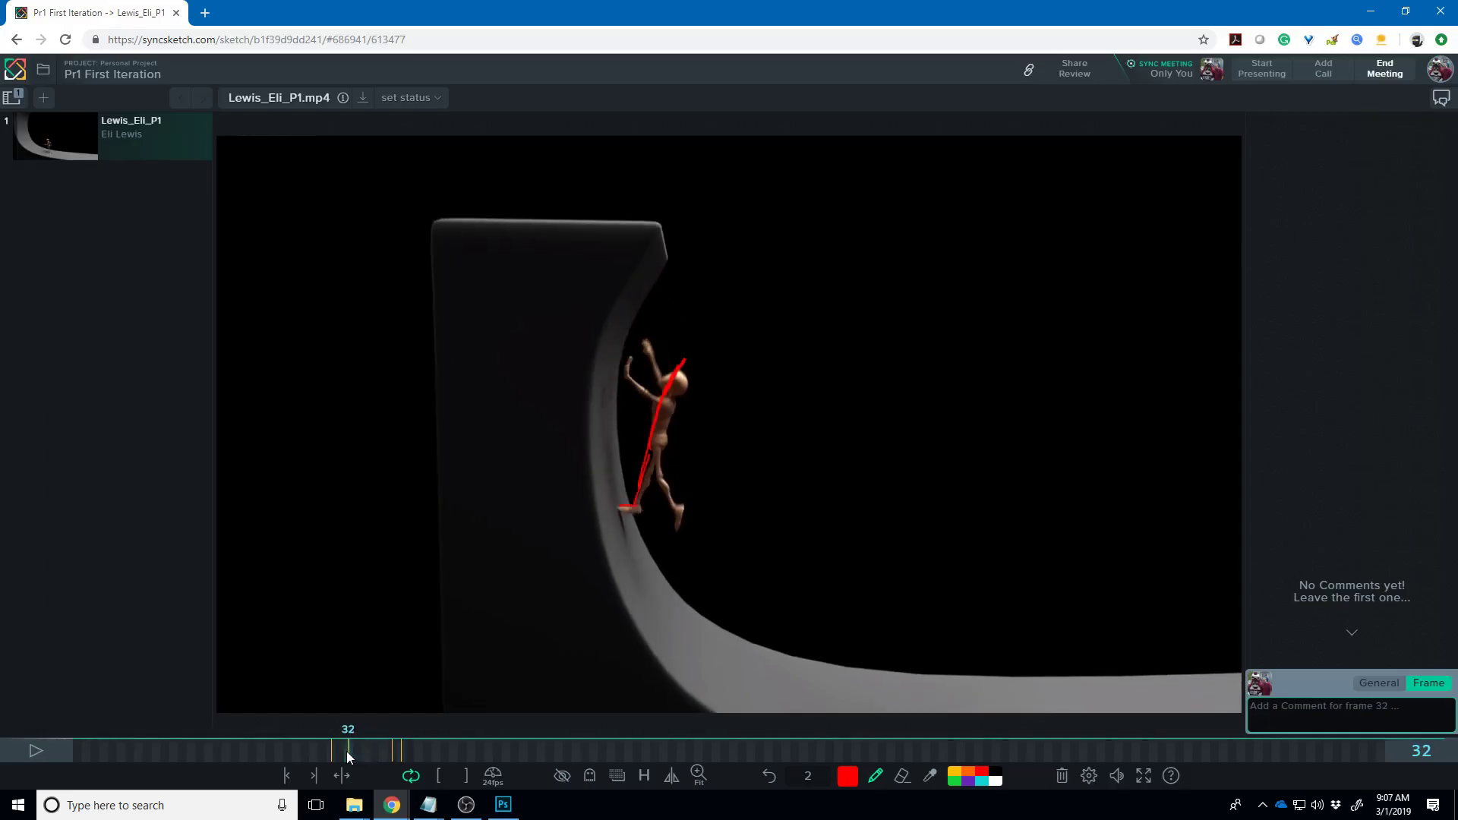
- Turn onion-skin ghosting on and circle the climber's hip in red on frames 33 and 38
{"action": "left_click", "coordinate": [589, 775]}
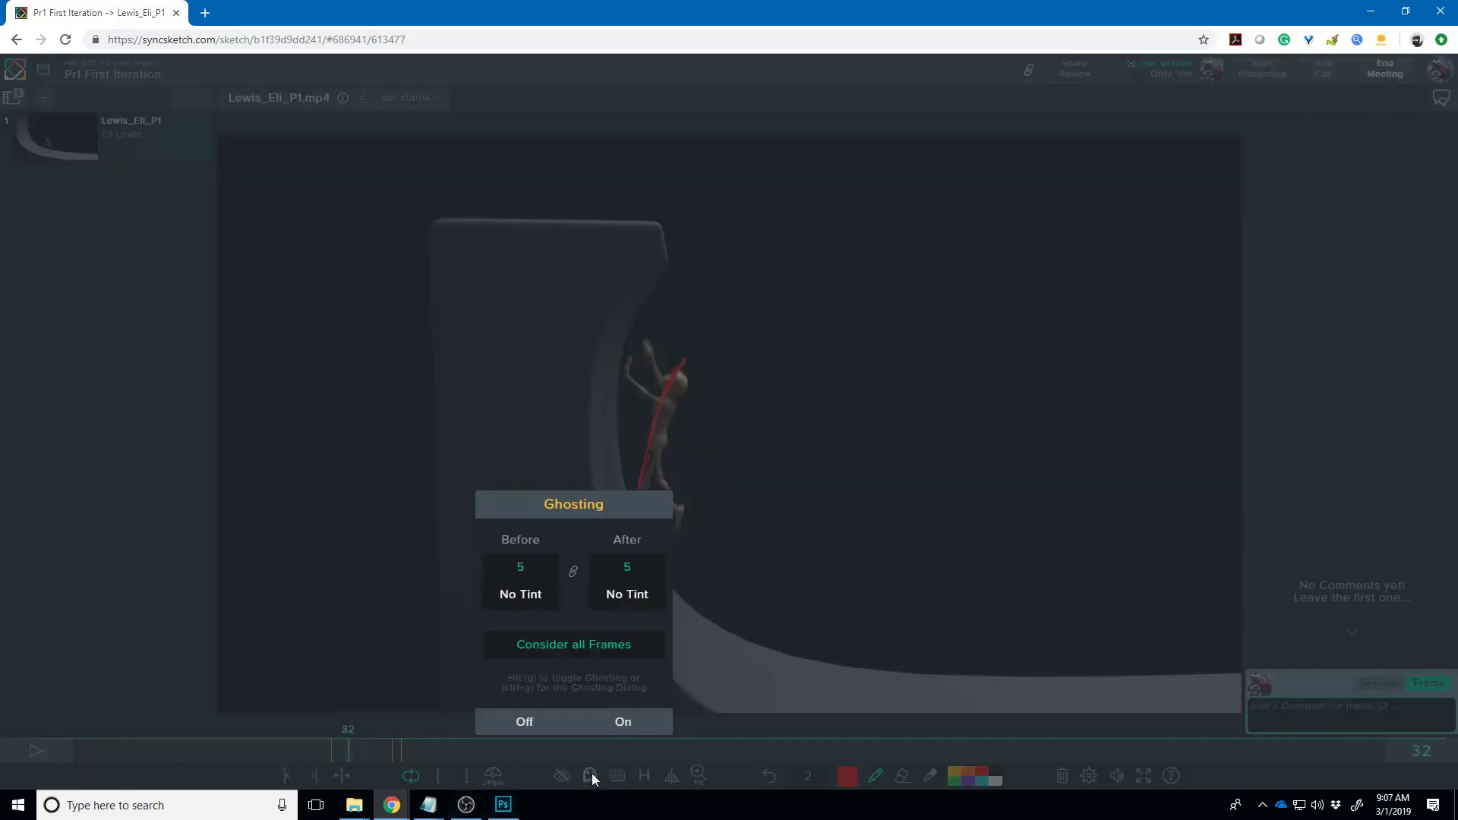
{"action": "left_click", "coordinate": [616, 721]}
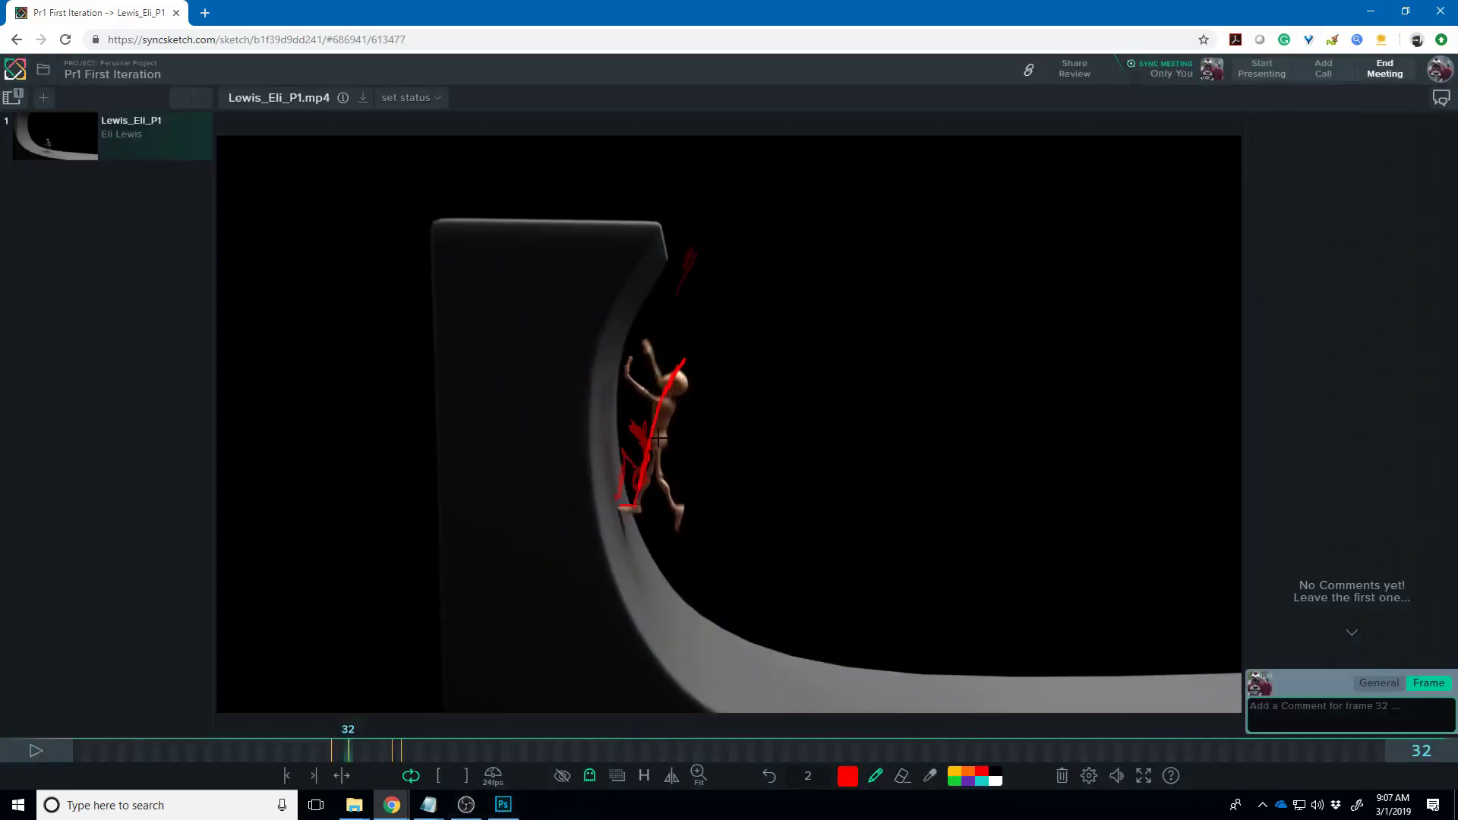
{"action": "left_click", "coordinate": [360, 749]}
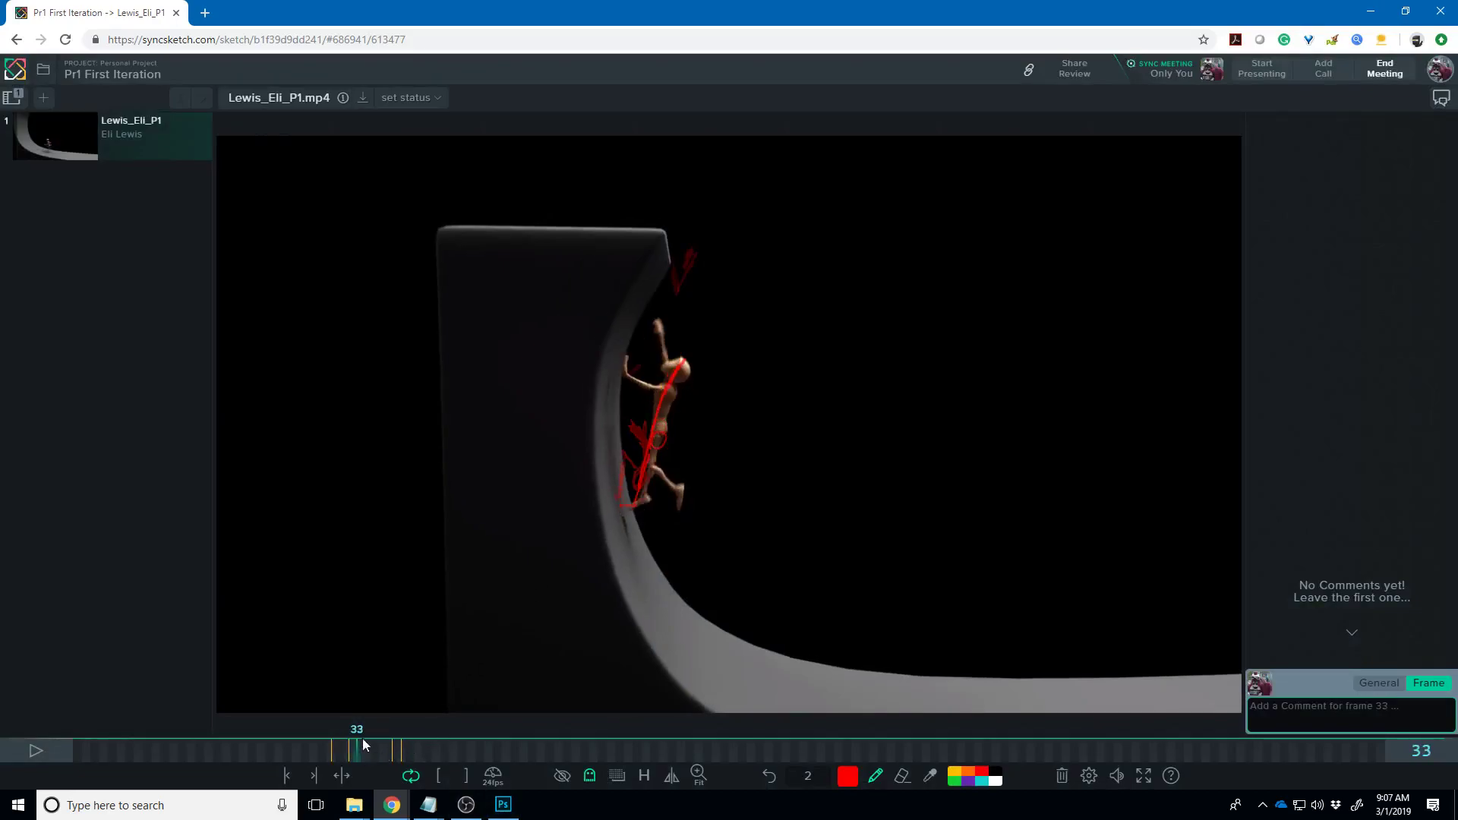
{"action": "left_click_drag", "start_coordinate": [657, 438], "coordinate": [654, 430]}
{"action": "key", "text": "Right"}
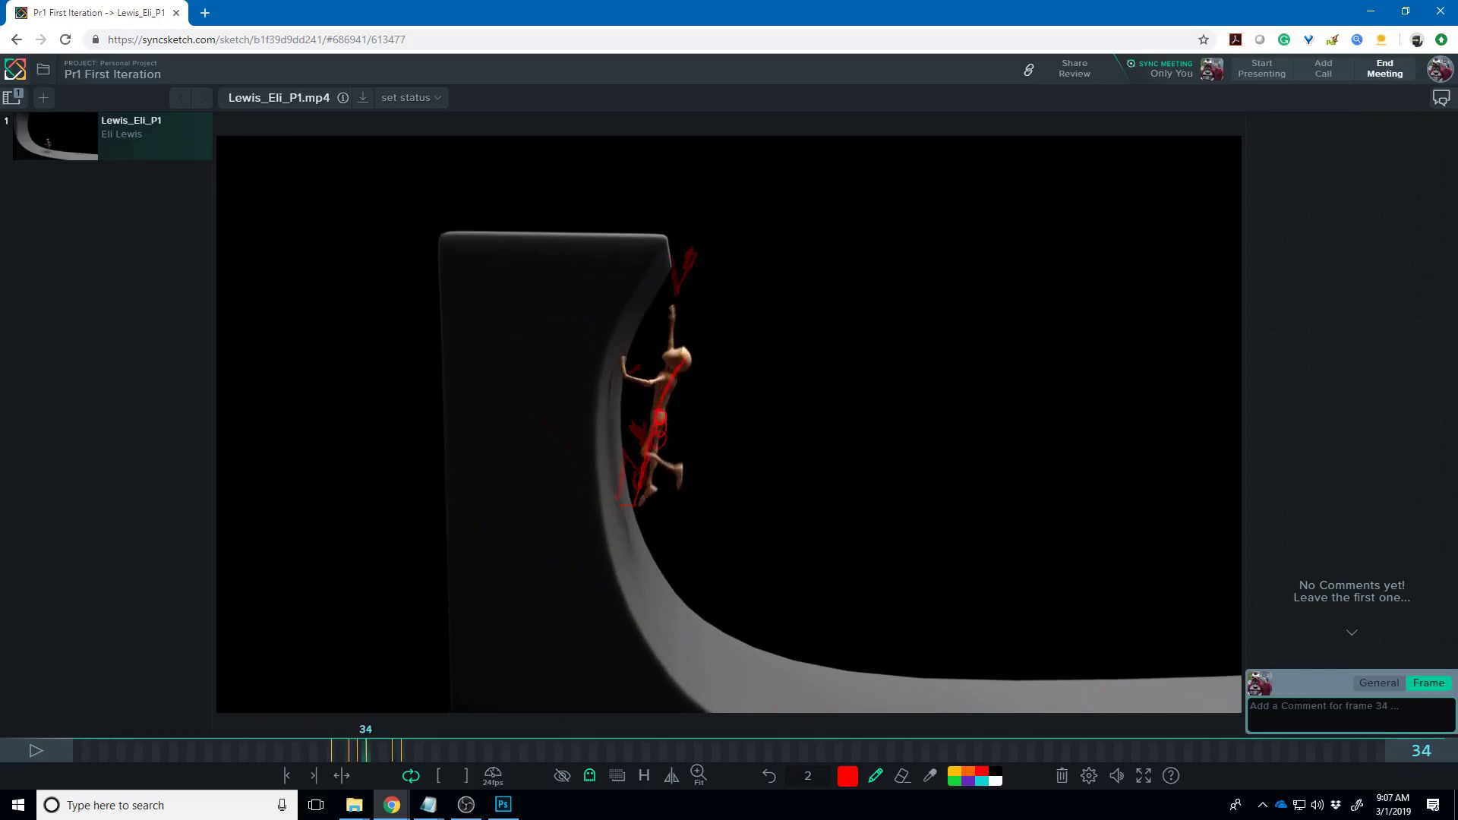
{"action": "key", "text": "Right"}
{"action": "key", "text": "Right"}
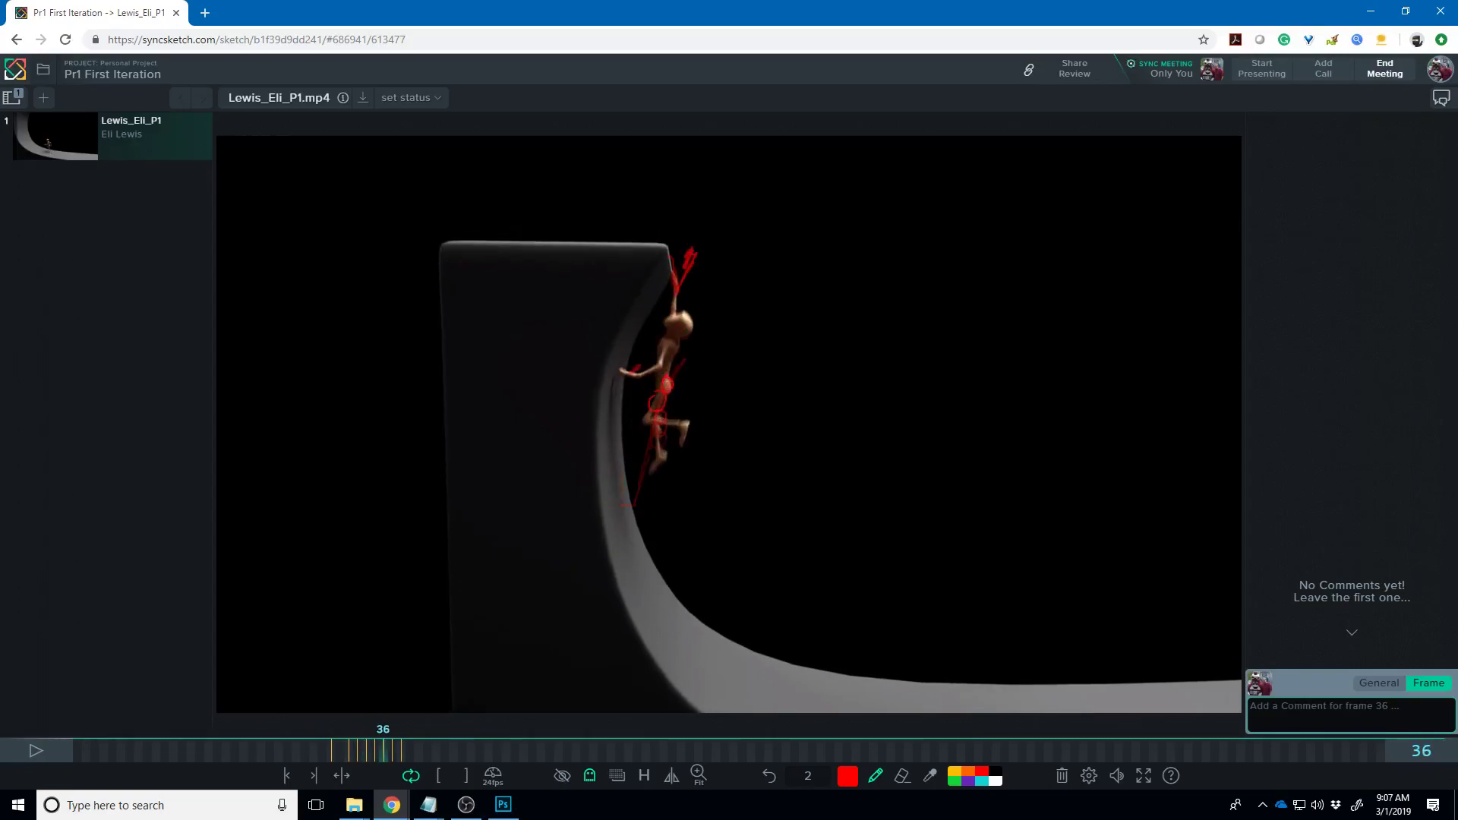
{"action": "key", "text": "Right"}
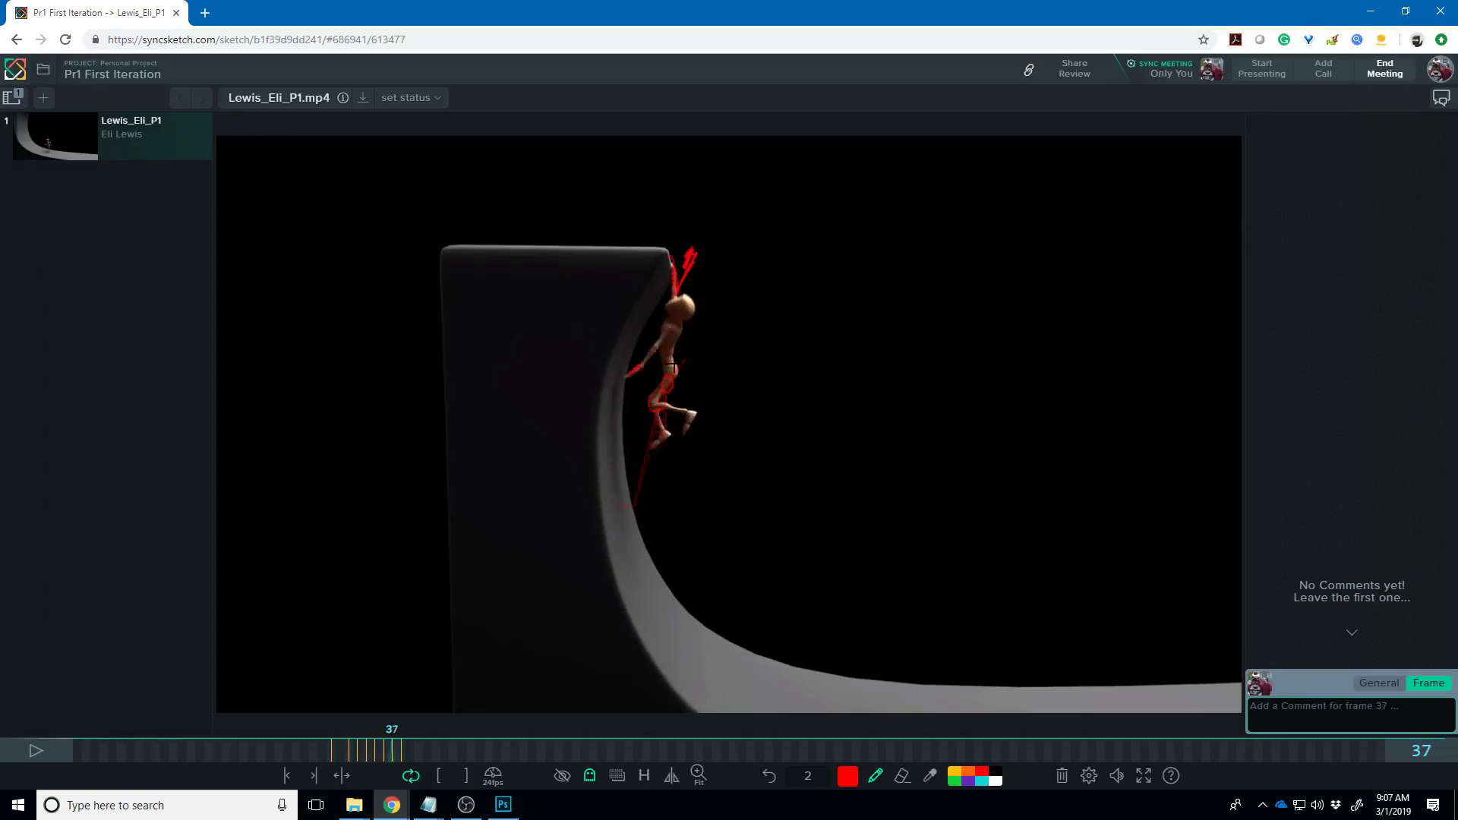
{"action": "key", "text": "Right"}
{"action": "mouse_move", "coordinate": [673, 357]}
{"action": "left_mouse_down"}
{"action": "mouse_move", "coordinate": [668, 373]}
{"action": "mouse_move", "coordinate": [673, 356]}
{"action": "left_mouse_up"}
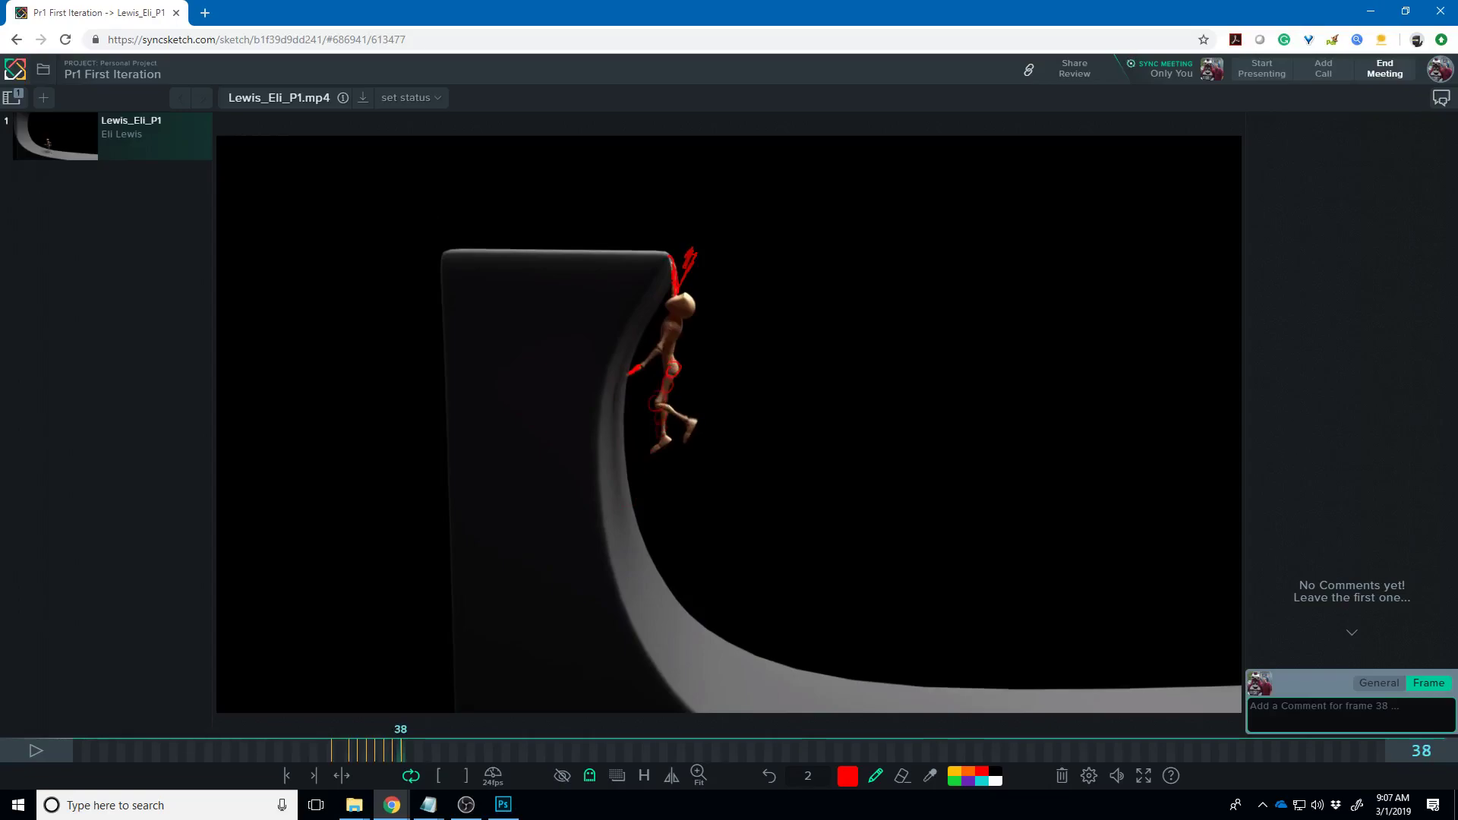
- Flip between frames 35 and 36 to compare the hip poses, then move past the annotated frames
{"action": "key", "text": "Left"}
{"action": "key", "text": "Left"}
{"action": "key", "text": "Left"}
{"action": "key", "text": "Left"}
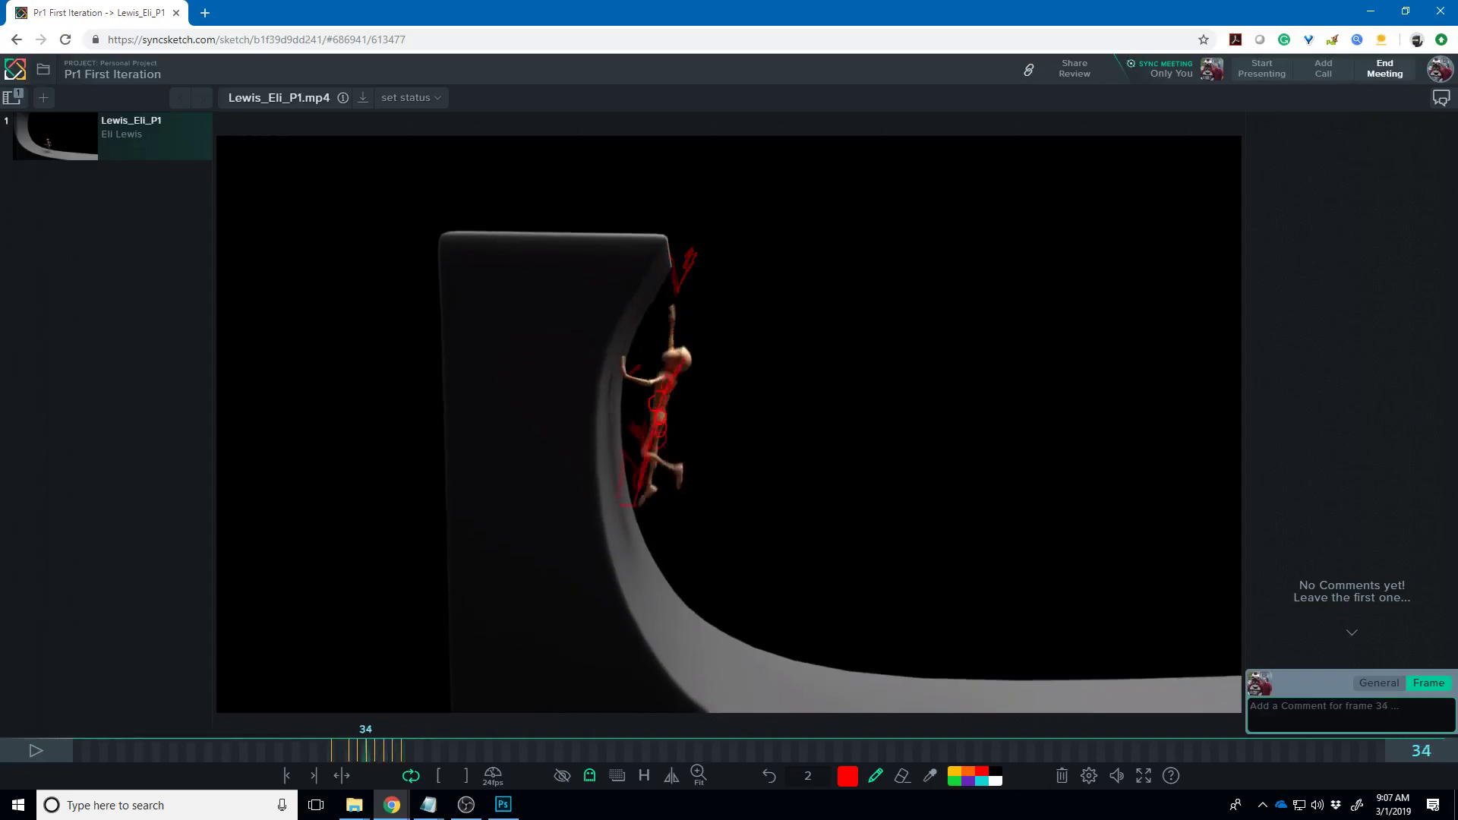
{"action": "key", "text": "Right"}
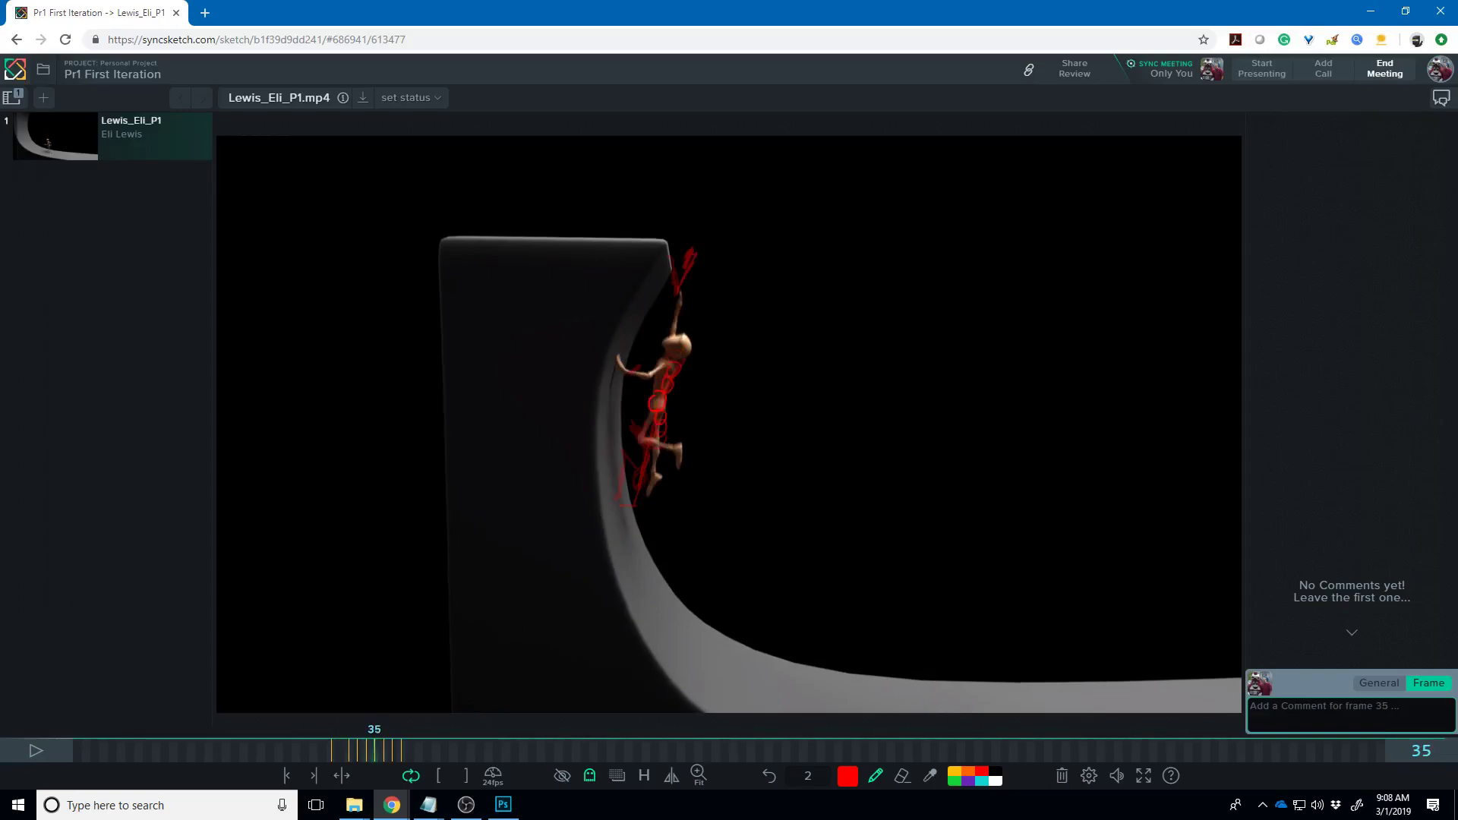
{"action": "key", "text": "Right"}
{"action": "key", "text": "Left"}
{"action": "key", "text": "Right"}
{"action": "key", "text": "Left"}
{"action": "key", "text": "Right"}
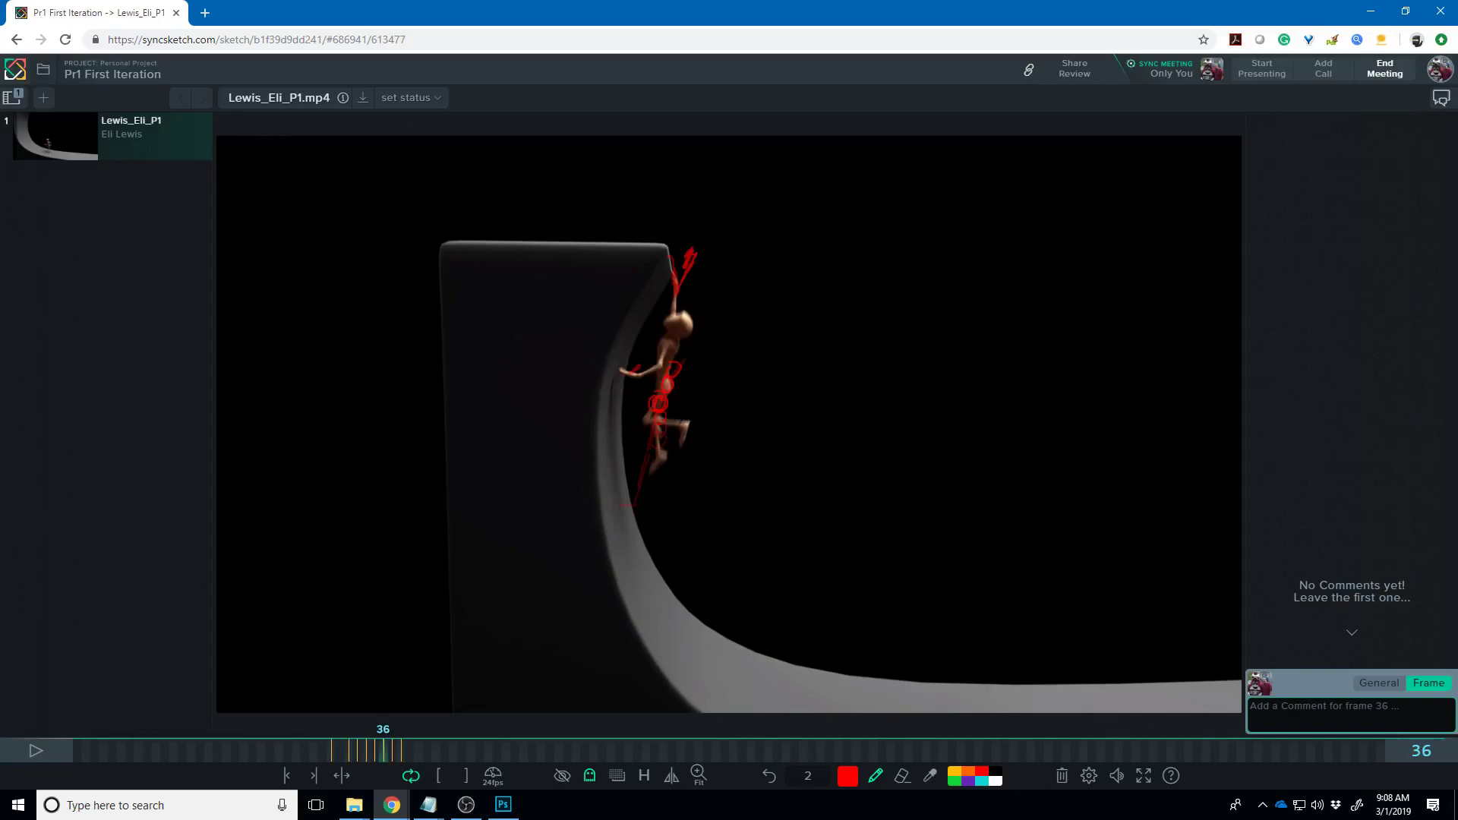
{"action": "key", "text": "Right"}
{"action": "key", "text": "Right"}
{"action": "key", "text": "Right"}
{"action": "key", "text": "Right"}
{"action": "key", "text": "Right"}
{"action": "key", "text": "Right"}
{"action": "key", "text": "Right"}
{"action": "key", "text": "Right"}
{"action": "key", "text": "Right"}
{"action": "key", "text": "Right"}
{"action": "key", "text": "Right"}
{"action": "key", "text": "Right"}
{"action": "key", "text": "Right"}
{"action": "key", "text": "Right"}
{"action": "key", "text": "Right"}
{"action": "key", "text": "Right"}
{"action": "key", "text": "Right"}
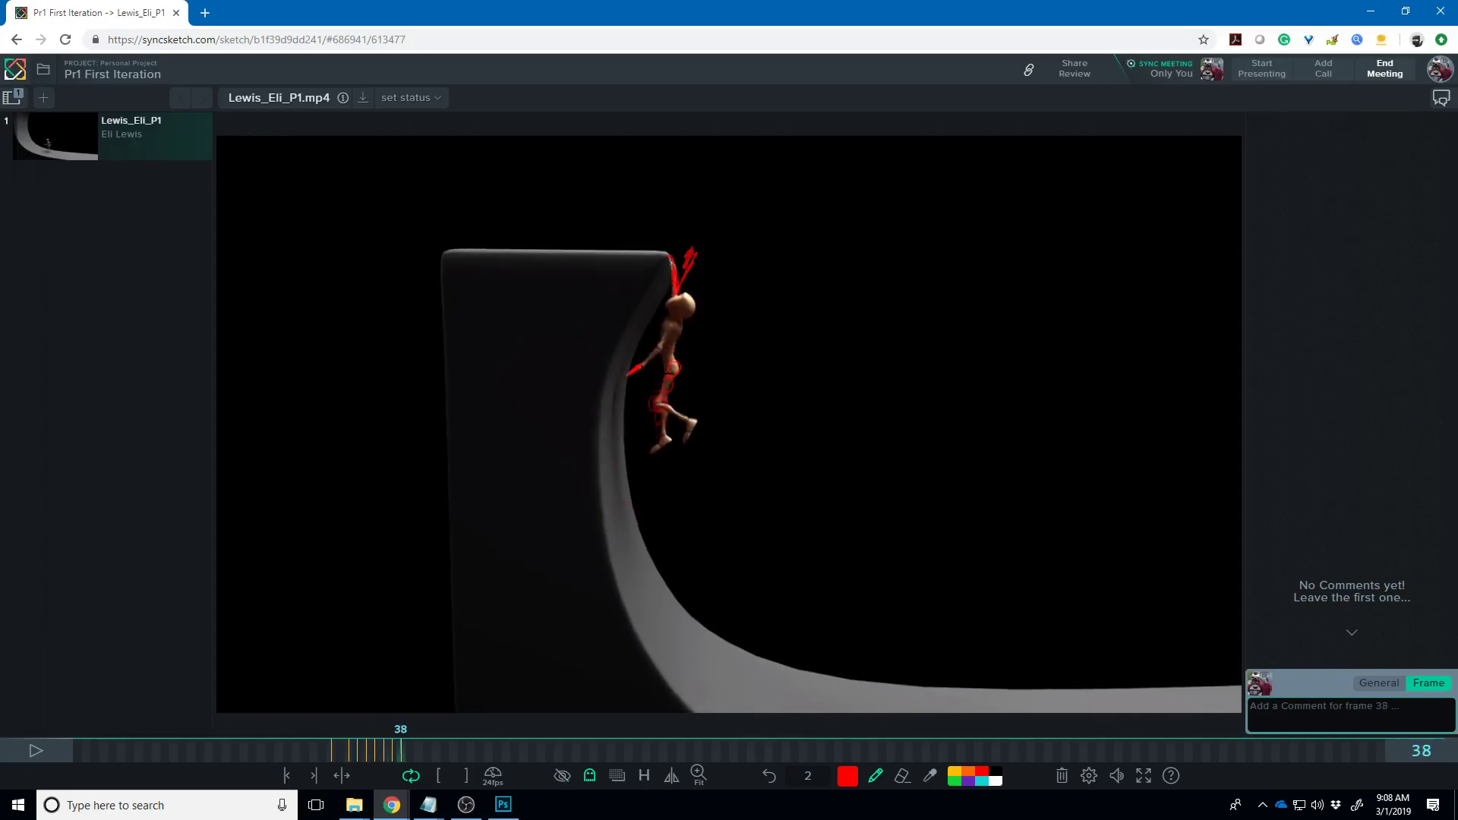
- Step back and forth through the climb onto the ledge, ending on the hands-on-hips standing pose
{"action": "key", "text": "Right"}
{"action": "key", "text": "Right"}
{"action": "key", "text": "Right"}
{"action": "key", "text": "Right"}
{"action": "key", "text": "Right"}
{"action": "key", "text": "Right"}
{"action": "key", "text": "Right"}
{"action": "key", "text": "Right"}
{"action": "key", "text": "Right"}
{"action": "key", "text": "Right"}
{"action": "key", "text": "Right"}
{"action": "key", "text": "Right"}
{"action": "key", "text": "Right"}
{"action": "key", "text": "Right"}
{"action": "key", "text": "Right"}
{"action": "key", "text": "Right"}
{"action": "key", "text": "Right"}
{"action": "key", "text": "Right"}
{"action": "key", "text": "Right"}
{"action": "key", "text": "Right"}
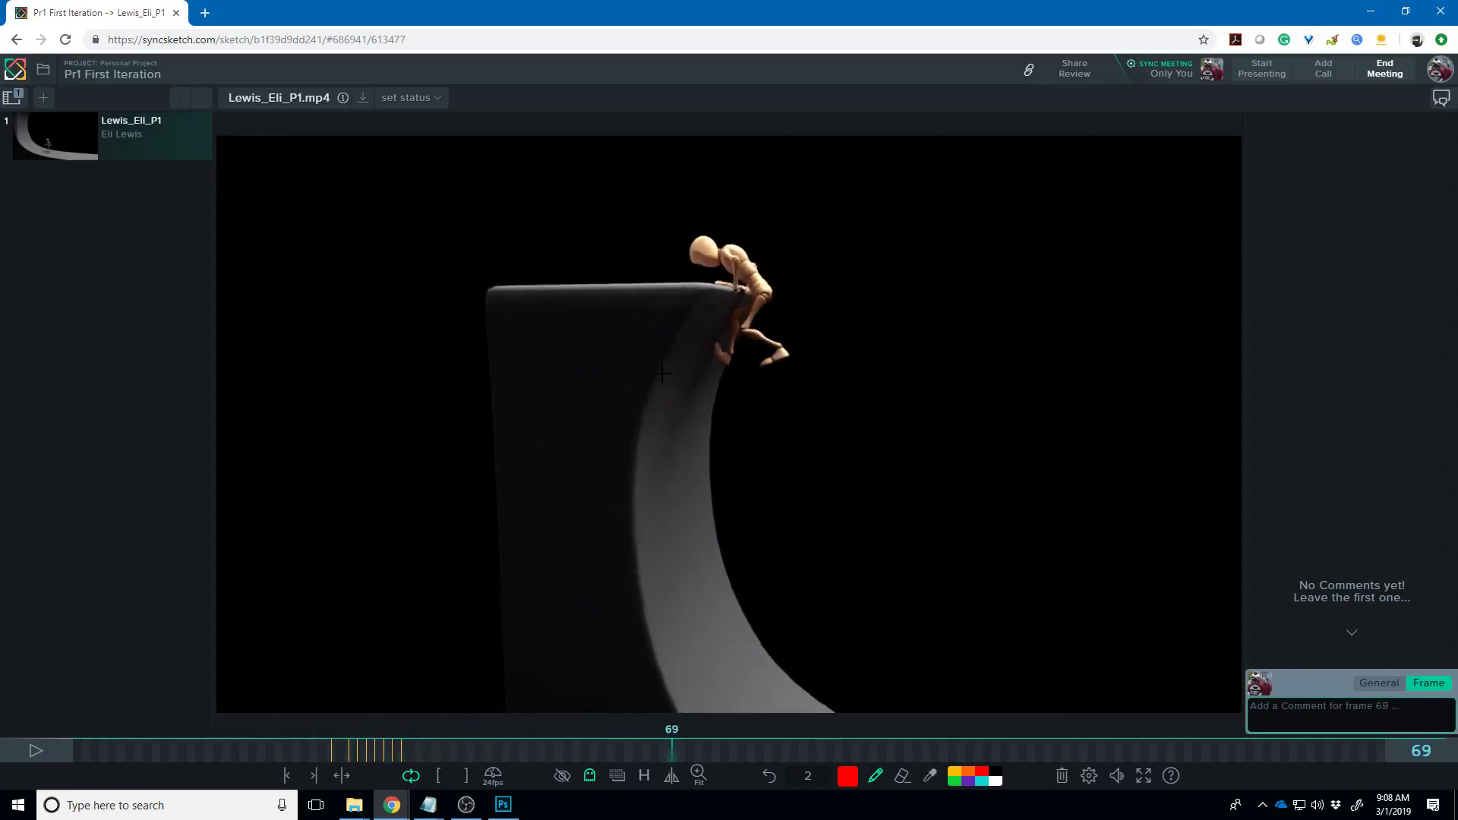
{"action": "key", "text": "Right"}
{"action": "key", "text": "Right"}
{"action": "key", "text": "Right"}
{"action": "key", "text": "Right"}
{"action": "key", "text": "Right"}
{"action": "key", "text": "Right"}
{"action": "key", "text": "Right"}
{"action": "key", "text": "Right"}
{"action": "key", "text": "Right"}
{"action": "key", "text": "Right"}
{"action": "key", "text": "Right"}
{"action": "key", "text": "Right"}
{"action": "key", "text": "Right"}
{"action": "key", "text": "Right"}
{"action": "key", "text": "Right"}
{"action": "key", "text": "Right"}
{"action": "key", "text": "Right"}
{"action": "key", "text": "Right"}
{"action": "key", "text": "Right"}
{"action": "key", "text": "Right"}
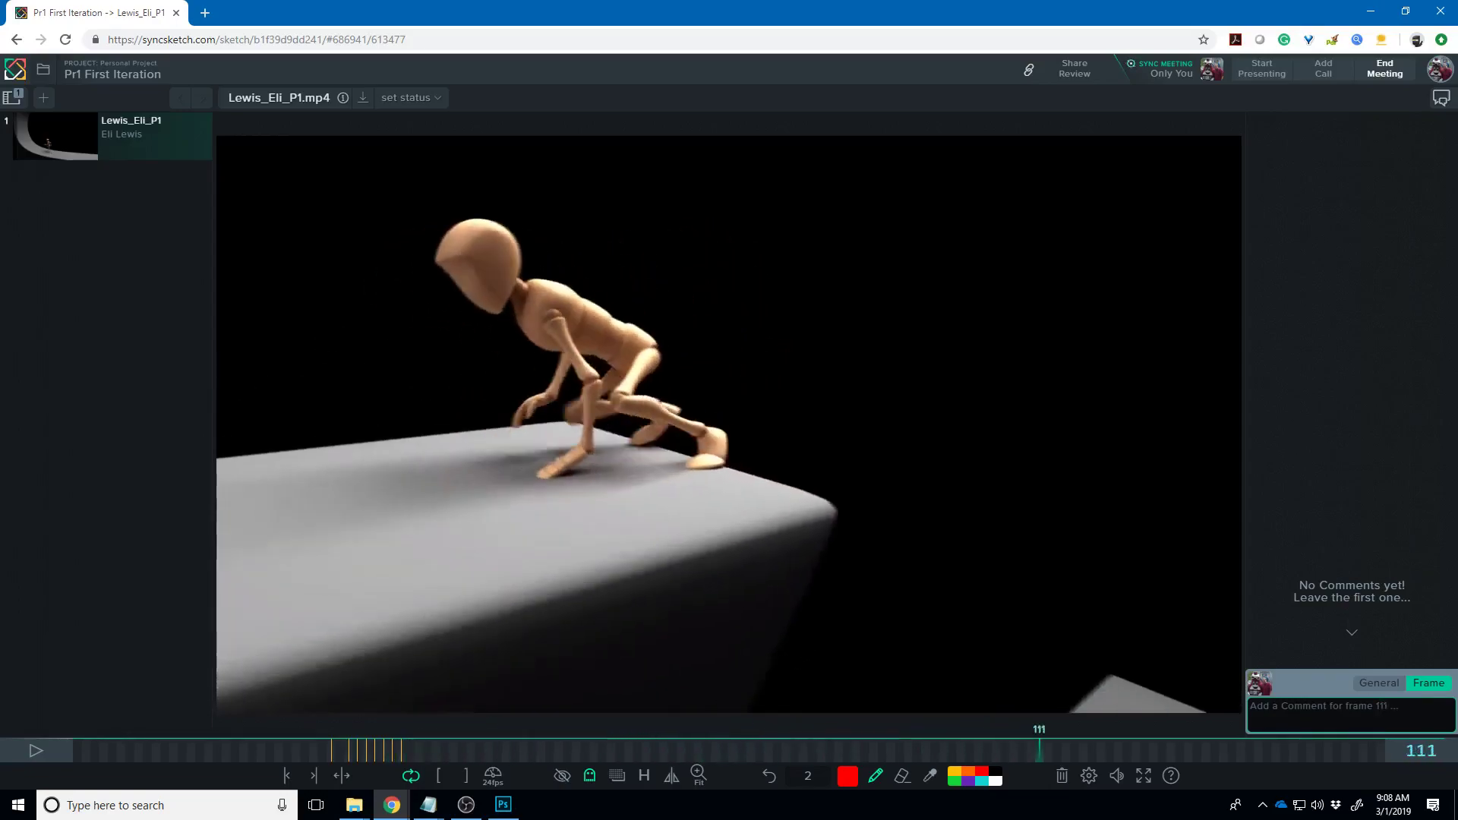
{"action": "key", "text": "Left"}
{"action": "key", "text": "Left"}
{"action": "key", "text": "Left"}
{"action": "key", "text": "Left"}
{"action": "key", "text": "Left"}
{"action": "key", "text": "Left"}
{"action": "key", "text": "Left"}
{"action": "key", "text": "Left"}
{"action": "key", "text": "Left"}
{"action": "key", "text": "Left"}
{"action": "key", "text": "Left"}
{"action": "key", "text": "Left"}
{"action": "key", "text": "Left"}
{"action": "key", "text": "Left"}
{"action": "key", "text": "Left"}
{"action": "key", "text": "Left"}
{"action": "key", "text": "Left"}
{"action": "key", "text": "Left"}
{"action": "key", "text": "Left"}
{"action": "key", "text": "Left"}
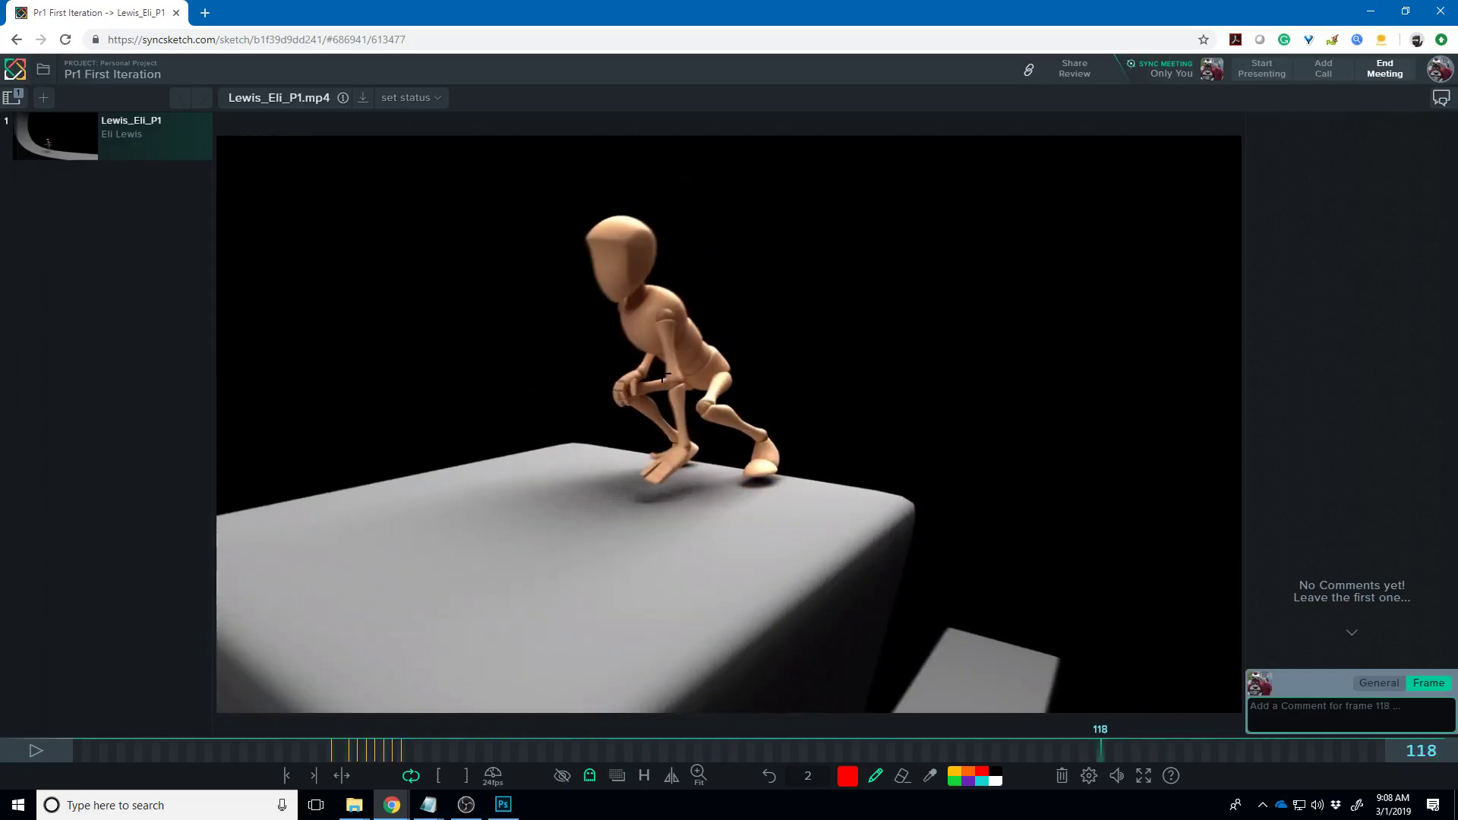
{"action": "key", "text": "Right"}
{"action": "key", "text": "Right"}
{"action": "key", "text": "Right"}
{"action": "key", "text": "Right"}
{"action": "key", "text": "Right"}
{"action": "key", "text": "Right"}
{"action": "key", "text": "Right"}
{"action": "key", "text": "Right"}
{"action": "key", "text": "Right"}
{"action": "key", "text": "Right"}
{"action": "key", "text": "Right"}
{"action": "key", "text": "Right"}
{"action": "key", "text": "Right"}
{"action": "key", "text": "Right"}
{"action": "key", "text": "Right"}
{"action": "key", "text": "Right"}
{"action": "key", "text": "Right"}
{"action": "key", "text": "Right"}
{"action": "key", "text": "Right"}
{"action": "key", "text": "Right"}
{"action": "key", "text": "Right"}
{"action": "key", "text": "Right"}
{"action": "key", "text": "Right"}
{"action": "key", "text": "Right"}
{"action": "key", "text": "Right"}
{"action": "key", "text": "Right"}
{"action": "key", "text": "Right"}
{"action": "key", "text": "Right"}
{"action": "key", "text": "Right"}
{"action": "key", "text": "Right"}
{"action": "key", "text": "Right"}
{"action": "key", "text": "Right"}
{"action": "key", "text": "Right"}
{"action": "key", "text": "Right"}
{"action": "key", "text": "Right"}
{"action": "key", "text": "Right"}
{"action": "key", "text": "Right"}
{"action": "key", "text": "Right"}
{"action": "key", "text": "Right"}
{"action": "key", "text": "Right"}
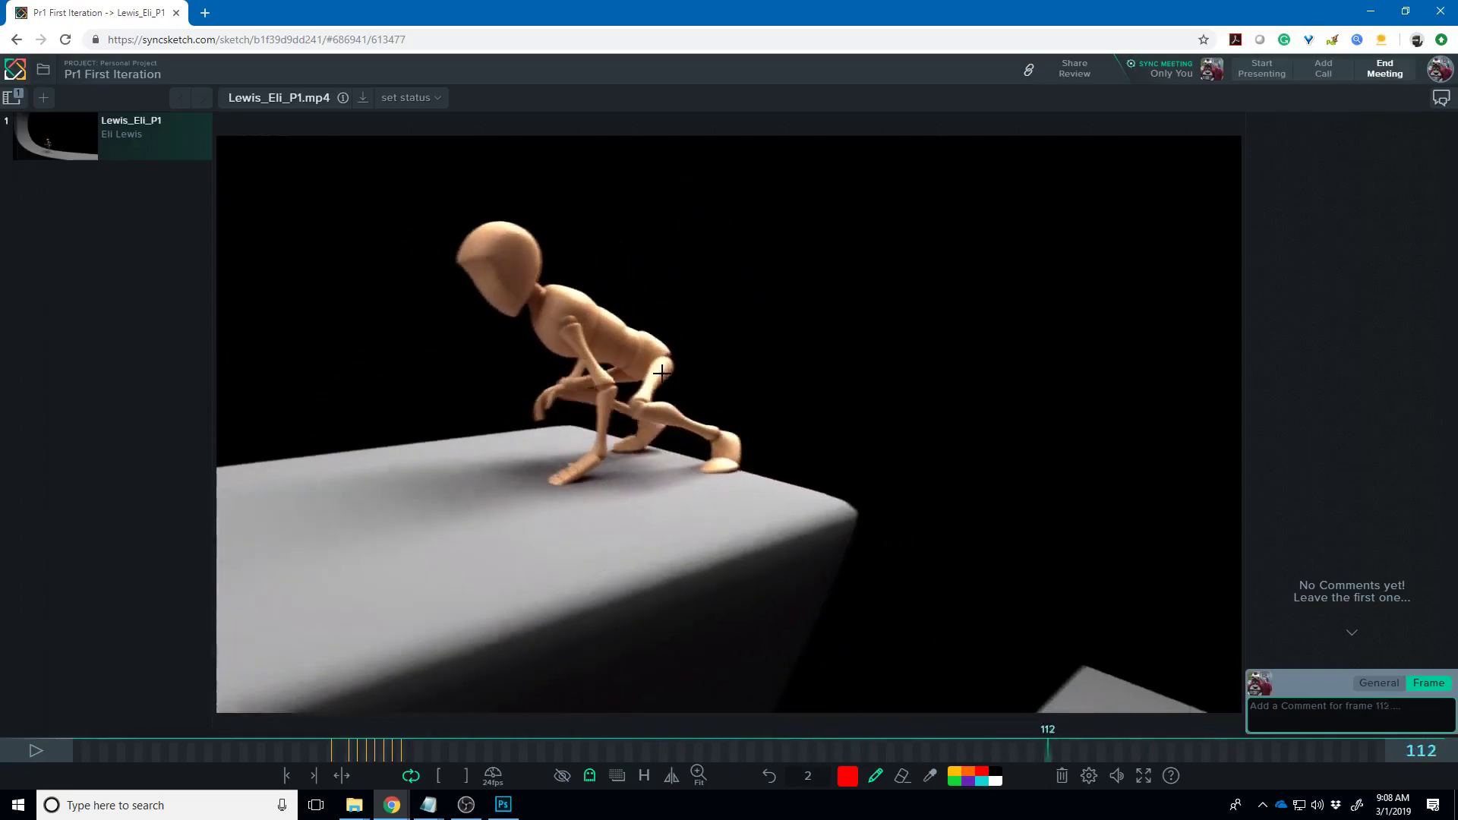
{"action": "key", "text": "Right"}
{"action": "key", "text": "Right"}
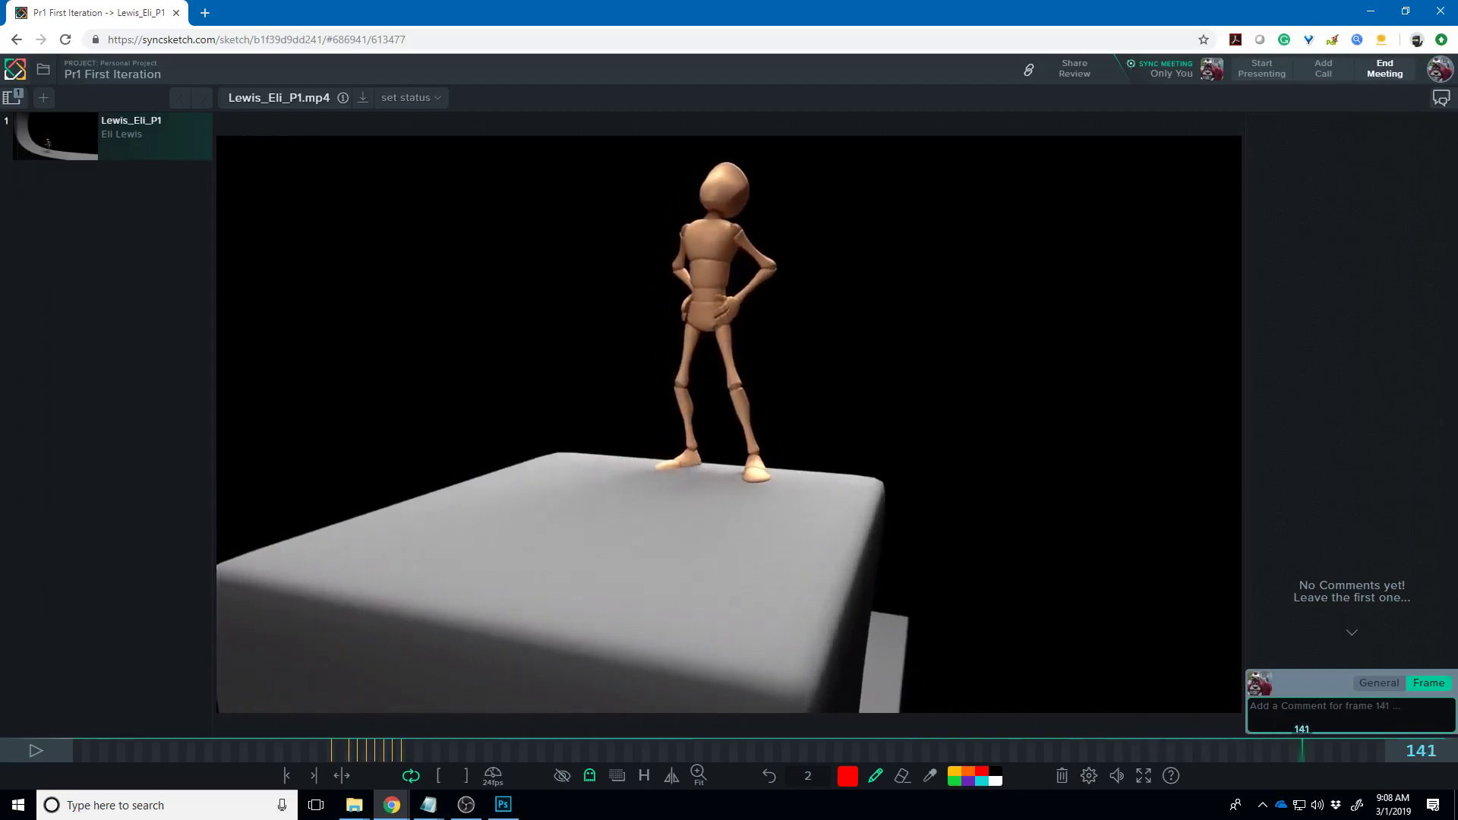
{"action": "key", "text": "Left"}
{"action": "key", "text": "Left"}
{"action": "key", "text": "Left"}
{"action": "key", "text": "Left"}
{"action": "key", "text": "Left"}
{"action": "key", "text": "Left"}
{"action": "key", "text": "Left"}
{"action": "key", "text": "Left"}
{"action": "key", "text": "Left"}
{"action": "key", "text": "Left"}
{"action": "key", "text": "Left"}
{"action": "key", "text": "Left"}
{"action": "key", "text": "Left"}
{"action": "key", "text": "Left"}
{"action": "key", "text": "Left"}
{"action": "key", "text": "Left"}
{"action": "key", "text": "Left"}
{"action": "key", "text": "Left"}
{"action": "key", "text": "Left"}
{"action": "key", "text": "Left"}
{"action": "key", "text": "Left"}
{"action": "key", "text": "Left"}
{"action": "key", "text": "Left"}
{"action": "key", "text": "Left"}
{"action": "key", "text": "Left"}
{"action": "key", "text": "Left"}
{"action": "key", "text": "Left"}
{"action": "key", "text": "Left"}
{"action": "key", "text": "Left"}
{"action": "key", "text": "Left"}
{"action": "key", "text": "Left"}
{"action": "key", "text": "Left"}
{"action": "key", "text": "Left"}
{"action": "key", "text": "Left"}
{"action": "key", "text": "Left"}
{"action": "key", "text": "Left"}
{"action": "key", "text": "Left"}
{"action": "key", "text": "Left"}
{"action": "key", "text": "Left"}
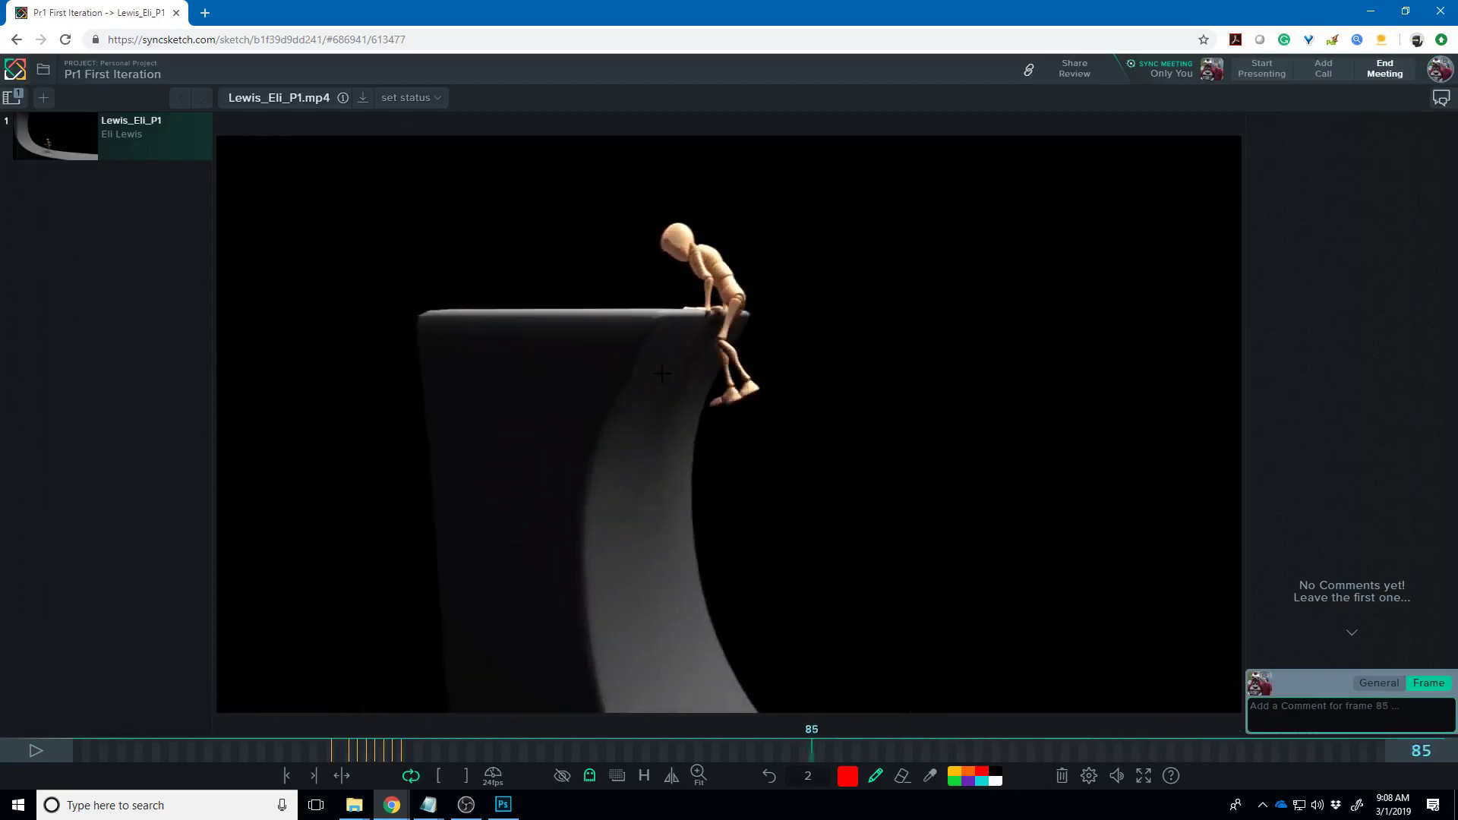
{"action": "key", "text": "Right"}
{"action": "key", "text": "Right"}
{"action": "key", "text": "Right"}
{"action": "key", "text": "Right"}
{"action": "key", "text": "Right"}
{"action": "key", "text": "Right"}
{"action": "key", "text": "Right"}
{"action": "key", "text": "Right"}
{"action": "key", "text": "Right"}
{"action": "key", "text": "Right"}
{"action": "key", "text": "Right"}
{"action": "key", "text": "Right"}
{"action": "key", "text": "Right"}
{"action": "key", "text": "Right"}
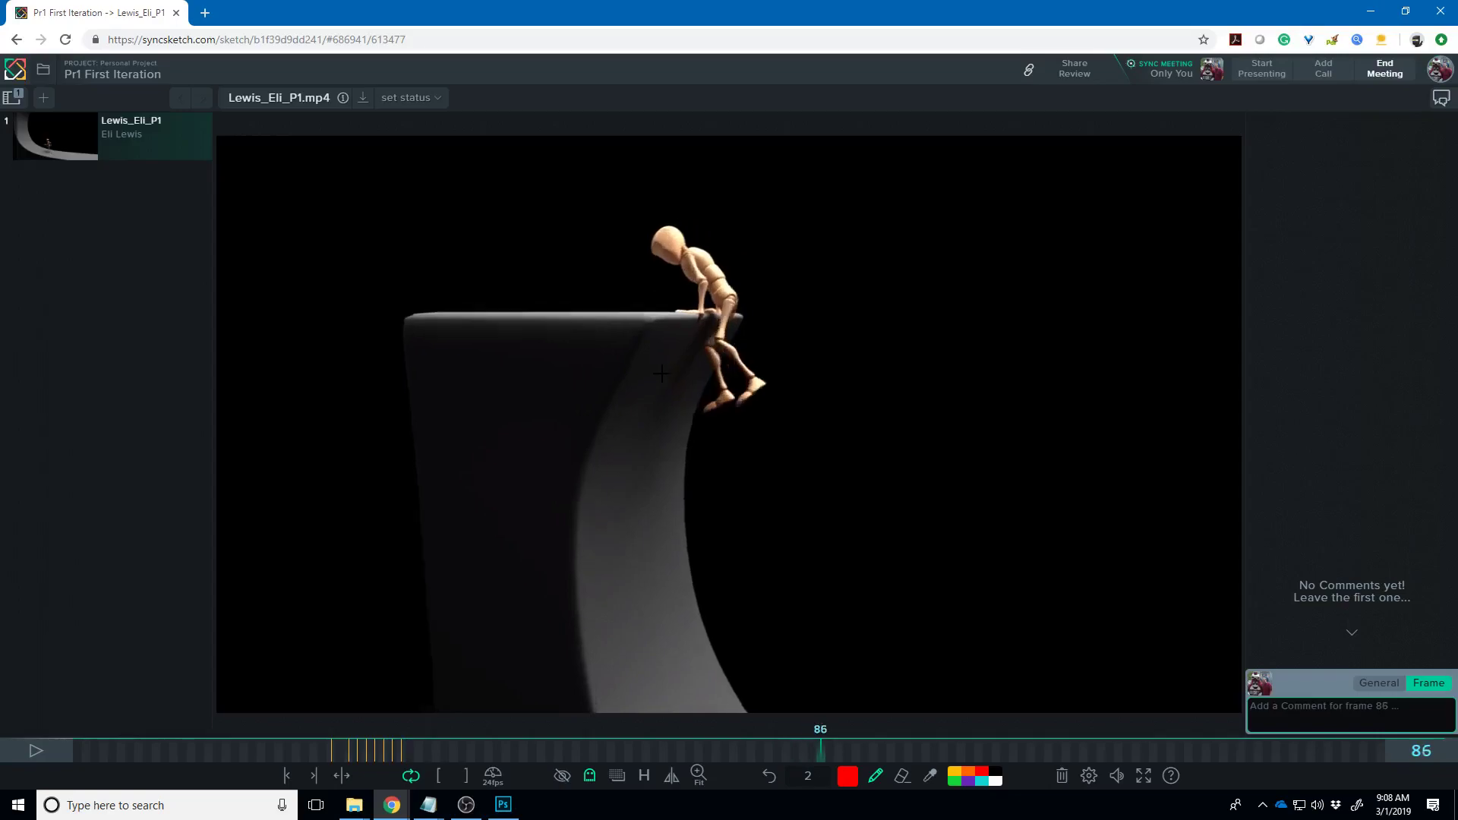
{"action": "key", "text": "Right"}
{"action": "key", "text": "Right"}
{"action": "key", "text": "Right"}
{"action": "key", "text": "Right"}
{"action": "key", "text": "Right"}
{"action": "key", "text": "Right"}
{"action": "key", "text": "Right"}
{"action": "key", "text": "Right"}
{"action": "key", "text": "Right"}
{"action": "key", "text": "Right"}
{"action": "key", "text": "Right"}
{"action": "key", "text": "Right"}
{"action": "key", "text": "Right"}
{"action": "key", "text": "Right"}
{"action": "key", "text": "Right"}
{"action": "key", "text": "Right"}
{"action": "key", "text": "Right"}
{"action": "key", "text": "Right"}
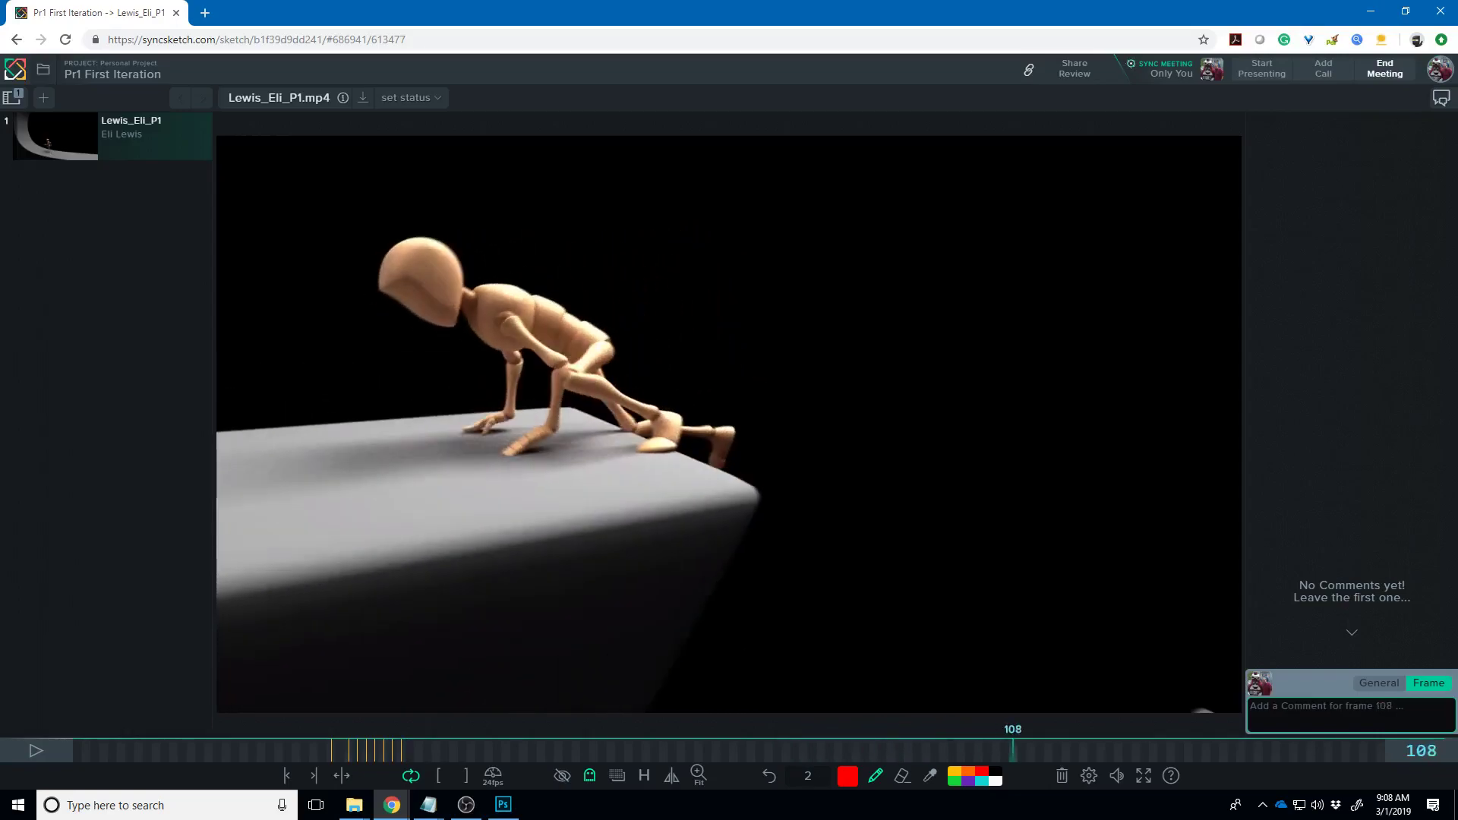
{"action": "key", "text": "Right"}
{"action": "key", "text": "Right"}
{"action": "key", "text": "Right"}
{"action": "key", "text": "Right"}
{"action": "key", "text": "Right"}
{"action": "key", "text": "Right"}
{"action": "key", "text": "Right"}
{"action": "key", "text": "Right"}
{"action": "key", "text": "Right"}
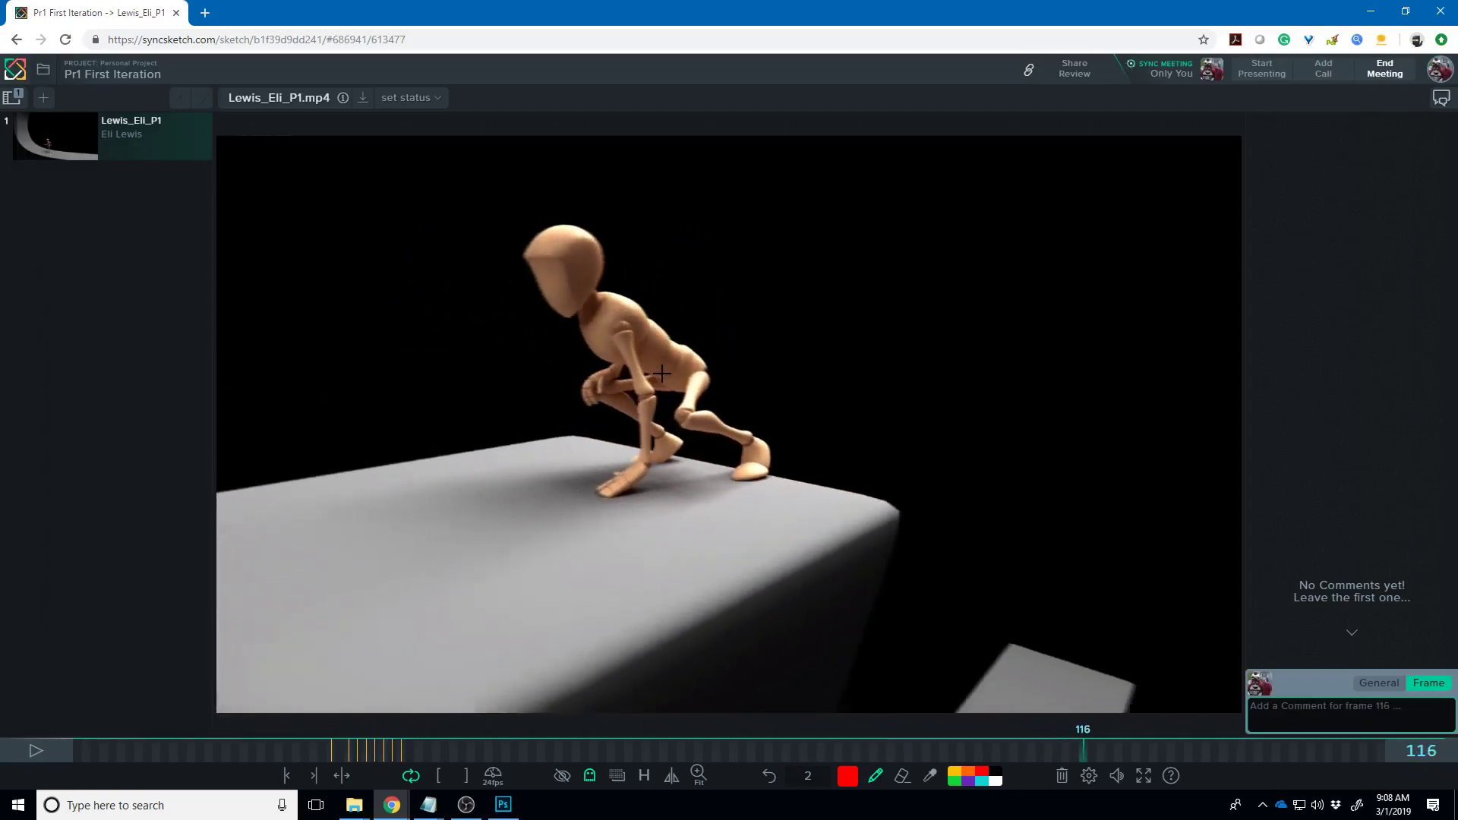
{"action": "key", "text": "Right"}
{"action": "key", "text": "Right"}
{"action": "key", "text": "Right"}
{"action": "key", "text": "Right"}
{"action": "key", "text": "Right"}
{"action": "key", "text": "Right"}
{"action": "key", "text": "Right"}
{"action": "key", "text": "Right"}
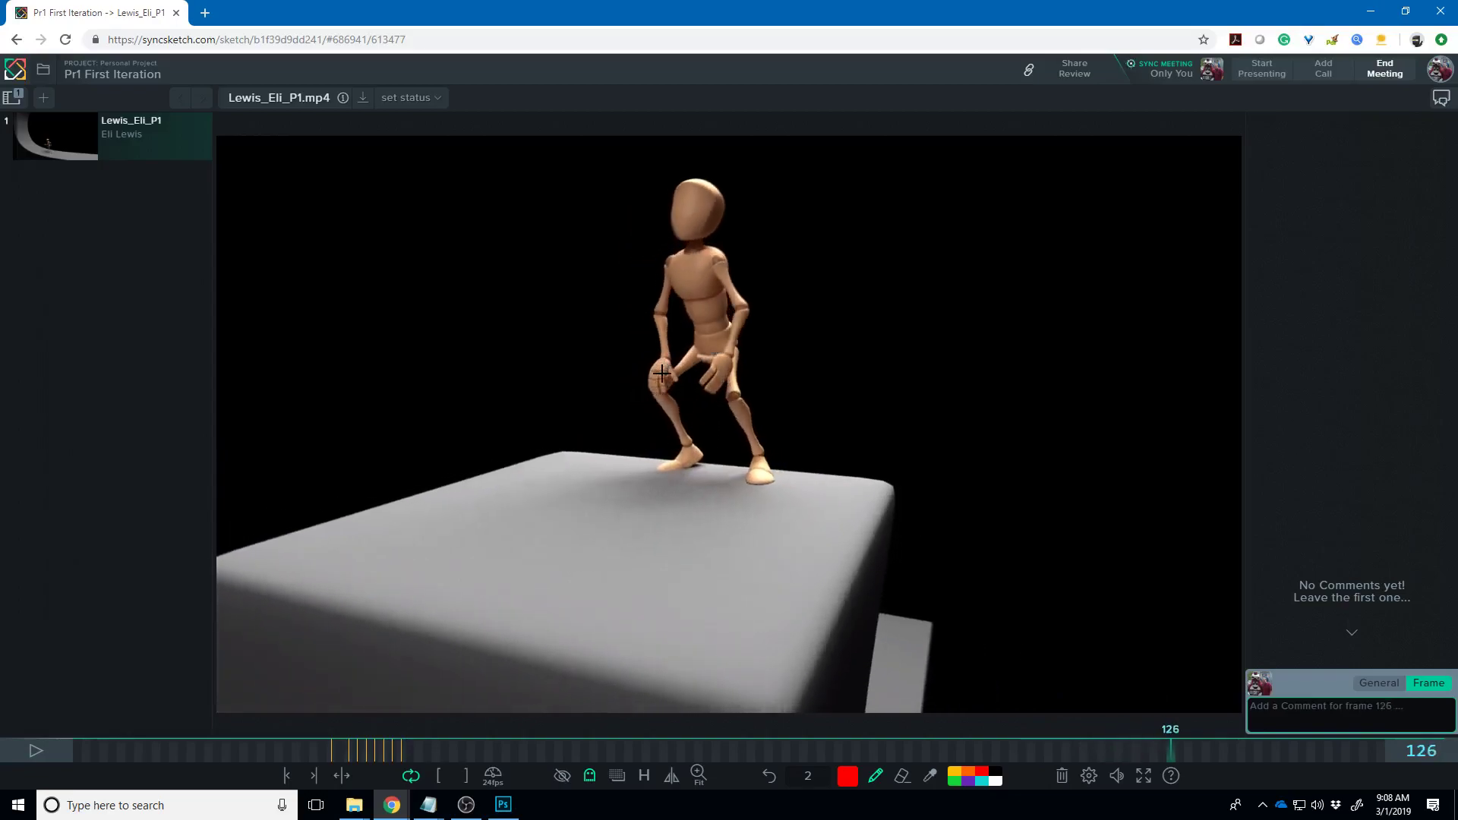
{"action": "key", "text": "Right"}
{"action": "key", "text": "Right"}
{"action": "key", "text": "Right"}
{"action": "key", "text": "Right"}
{"action": "key", "text": "Right"}
{"action": "key", "text": "Right"}
{"action": "key", "text": "Right"}
{"action": "key", "text": "Right"}
{"action": "key", "text": "Right"}
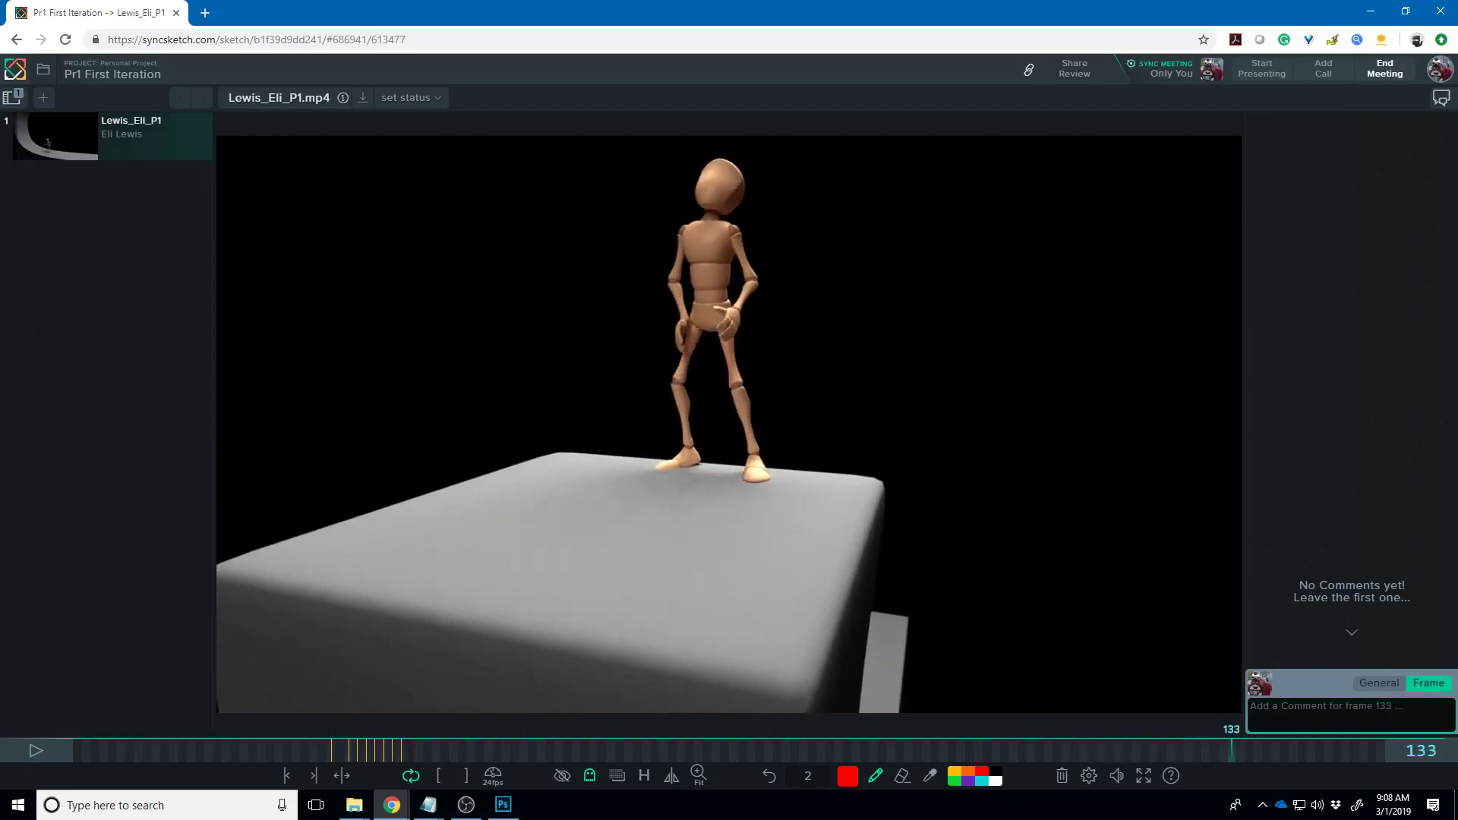
{"action": "key", "text": "Right"}
{"action": "key", "text": "Right"}
{"action": "key", "text": "Right"}
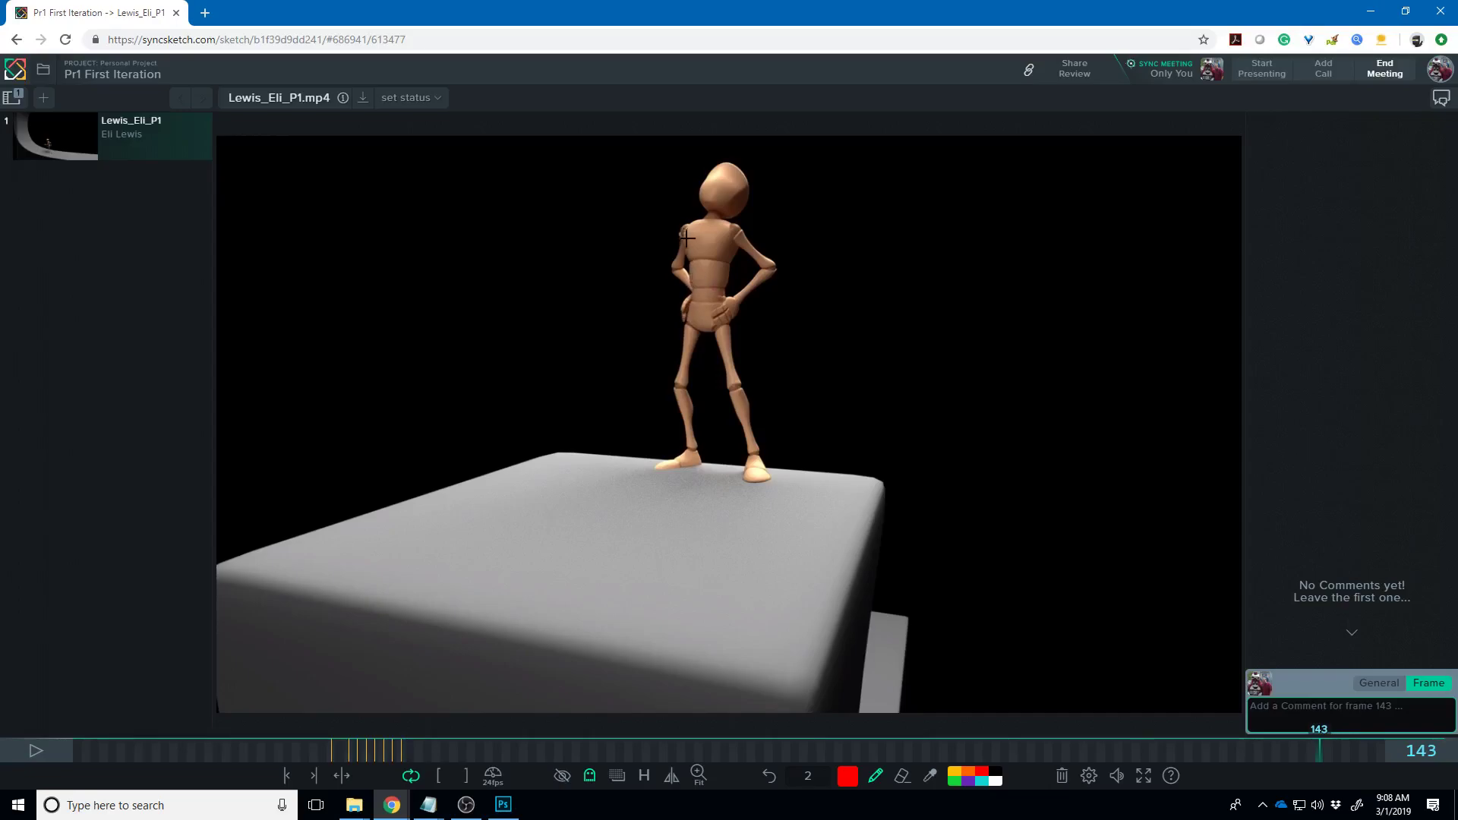
- Draw red lines from the standing figure's shoulder down to the hip and strokes above its head
{"action": "mouse_move", "coordinate": [687, 226]}
{"action": "left_mouse_down"}
{"action": "mouse_move", "coordinate": [667, 256]}
{"action": "mouse_move", "coordinate": [691, 298]}
{"action": "left_mouse_up"}
{"action": "mouse_move", "coordinate": [726, 421]}
{"action": "left_mouse_down"}
{"action": "mouse_move", "coordinate": [738, 447]}
{"action": "mouse_move", "coordinate": [699, 285]}
{"action": "mouse_move", "coordinate": [710, 205]}
{"action": "mouse_move", "coordinate": [728, 186]}
{"action": "mouse_move", "coordinate": [707, 281]}
{"action": "left_mouse_up"}
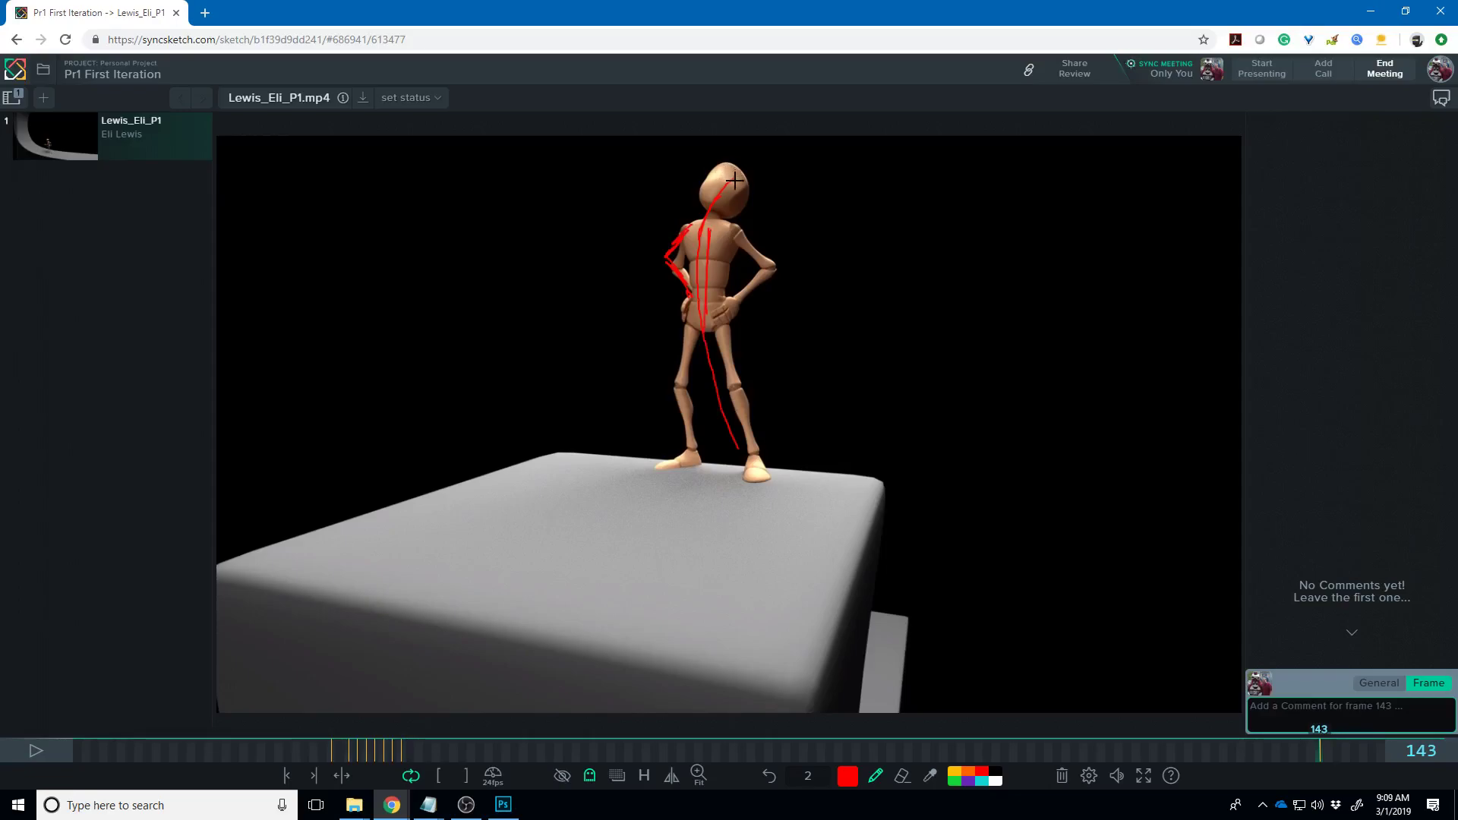
{"action": "mouse_move", "coordinate": [738, 176]}
{"action": "left_mouse_down"}
{"action": "mouse_move", "coordinate": [733, 137]}
{"action": "mouse_move", "coordinate": [700, 137]}
{"action": "left_mouse_up"}
- Outline the shoulder-to-hip pose and left arm in red on frame 135, then play the clip through
{"action": "mouse_move", "coordinate": [1313, 748]}
{"action": "left_mouse_down"}
{"action": "mouse_move", "coordinate": [1190, 771]}
{"action": "mouse_move", "coordinate": [1323, 761]}
{"action": "mouse_move", "coordinate": [1214, 765]}
{"action": "left_mouse_up"}
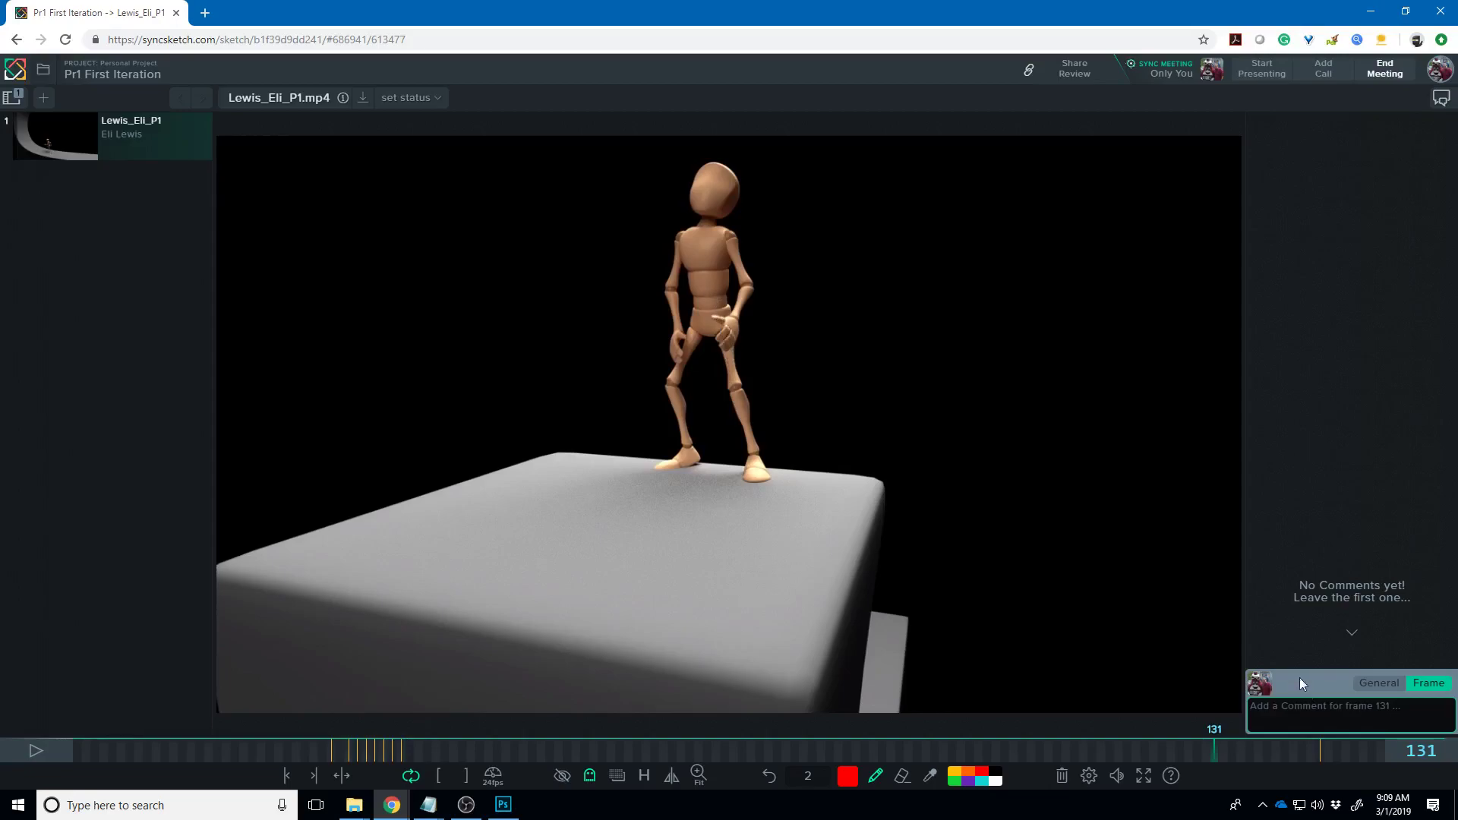
{"action": "left_click_drag", "start_coordinate": [1222, 750], "coordinate": [1254, 749]}
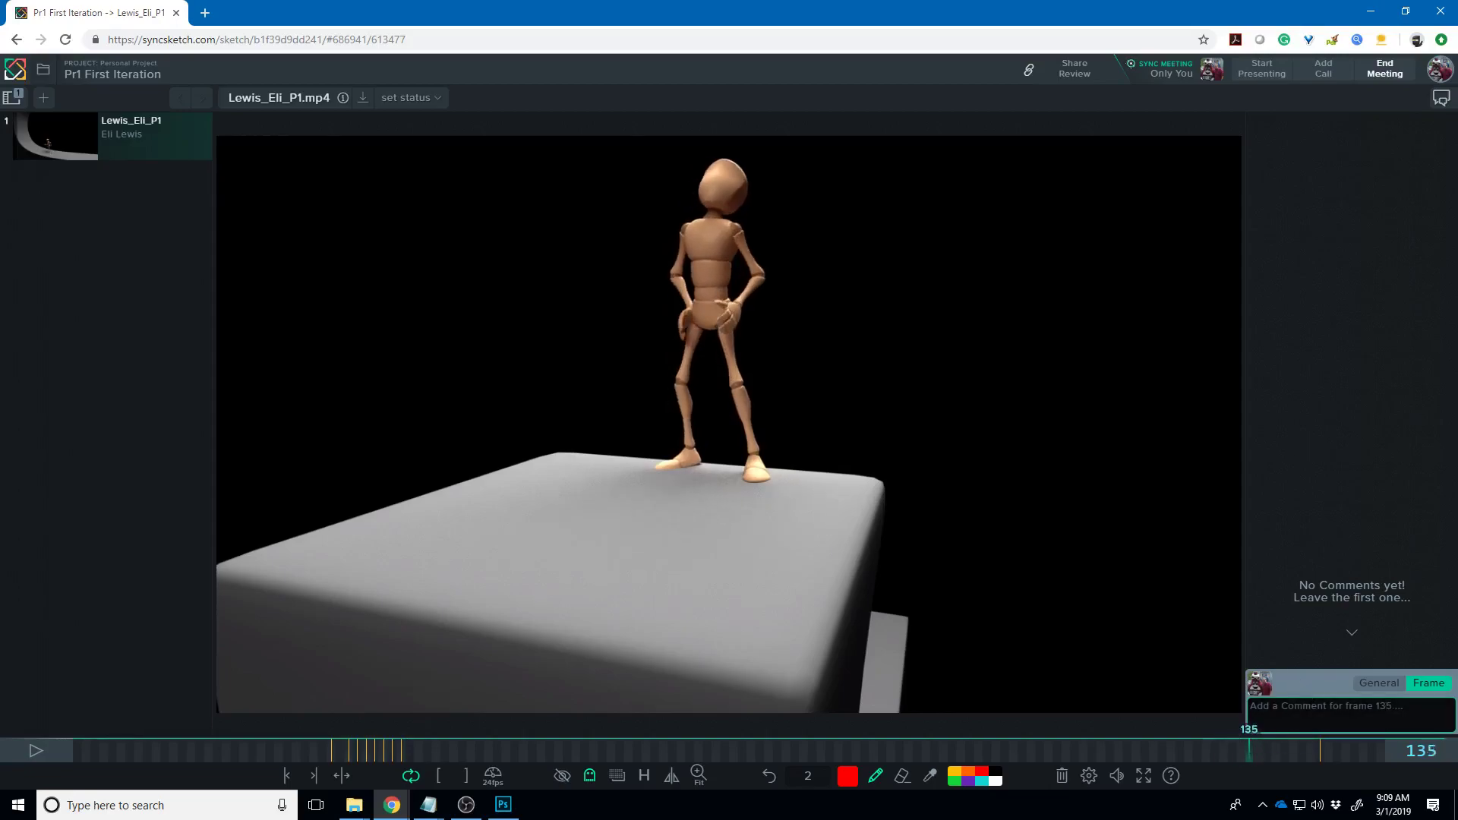
{"action": "mouse_move", "coordinate": [737, 225]}
{"action": "left_mouse_down"}
{"action": "mouse_move", "coordinate": [777, 243]}
{"action": "mouse_move", "coordinate": [746, 291]}
{"action": "mouse_move", "coordinate": [754, 304]}
{"action": "left_mouse_up"}
{"action": "mouse_move", "coordinate": [684, 217]}
{"action": "left_mouse_down"}
{"action": "mouse_move", "coordinate": [665, 261]}
{"action": "mouse_move", "coordinate": [677, 308]}
{"action": "left_mouse_up"}
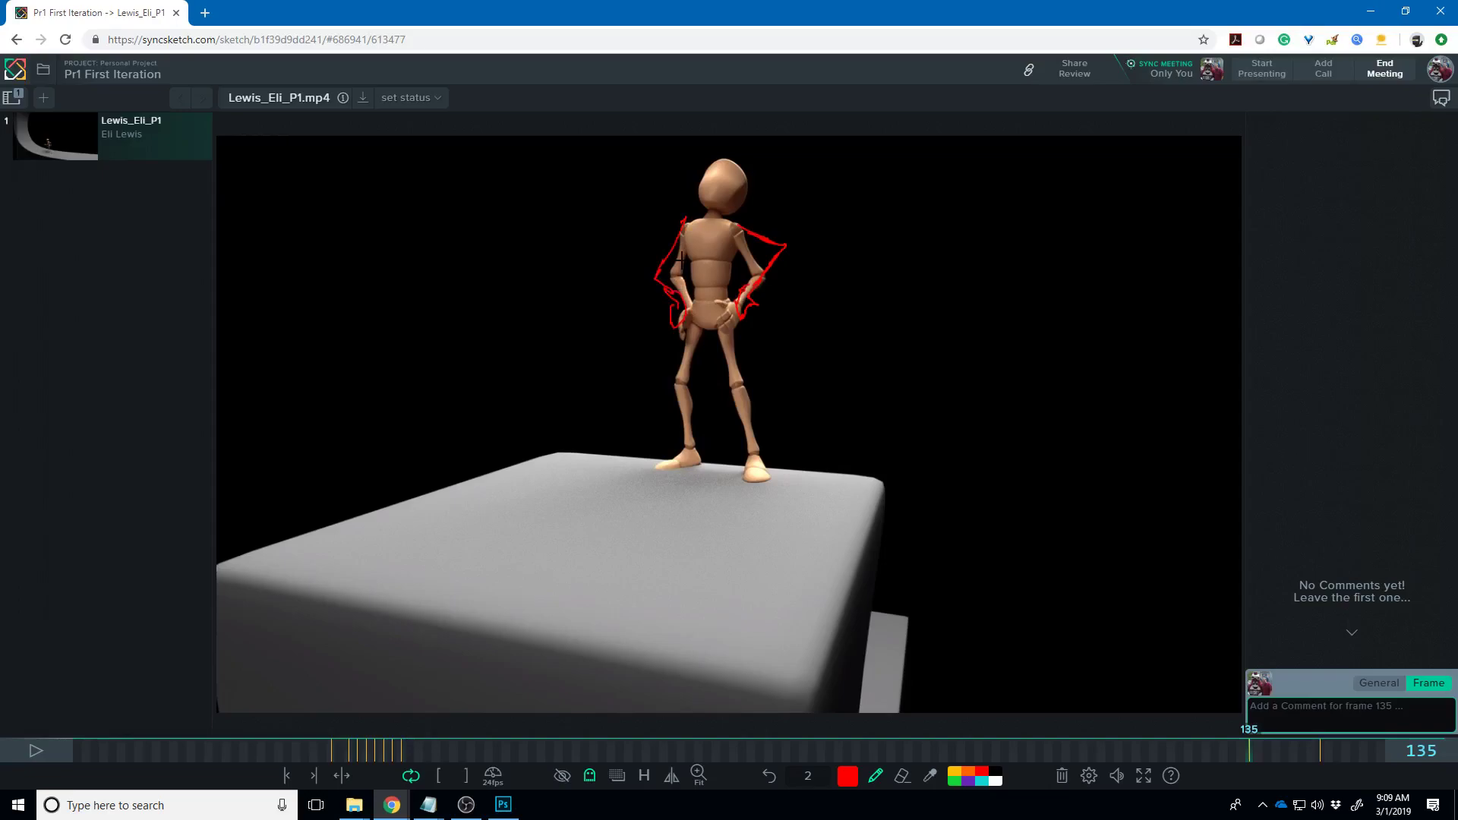
{"action": "key", "text": "Right"}
{"action": "key", "text": "Right"}
{"action": "key", "text": "Right"}
{"action": "key", "text": "Right"}
{"action": "key", "text": "Right"}
{"action": "key", "text": "Right"}
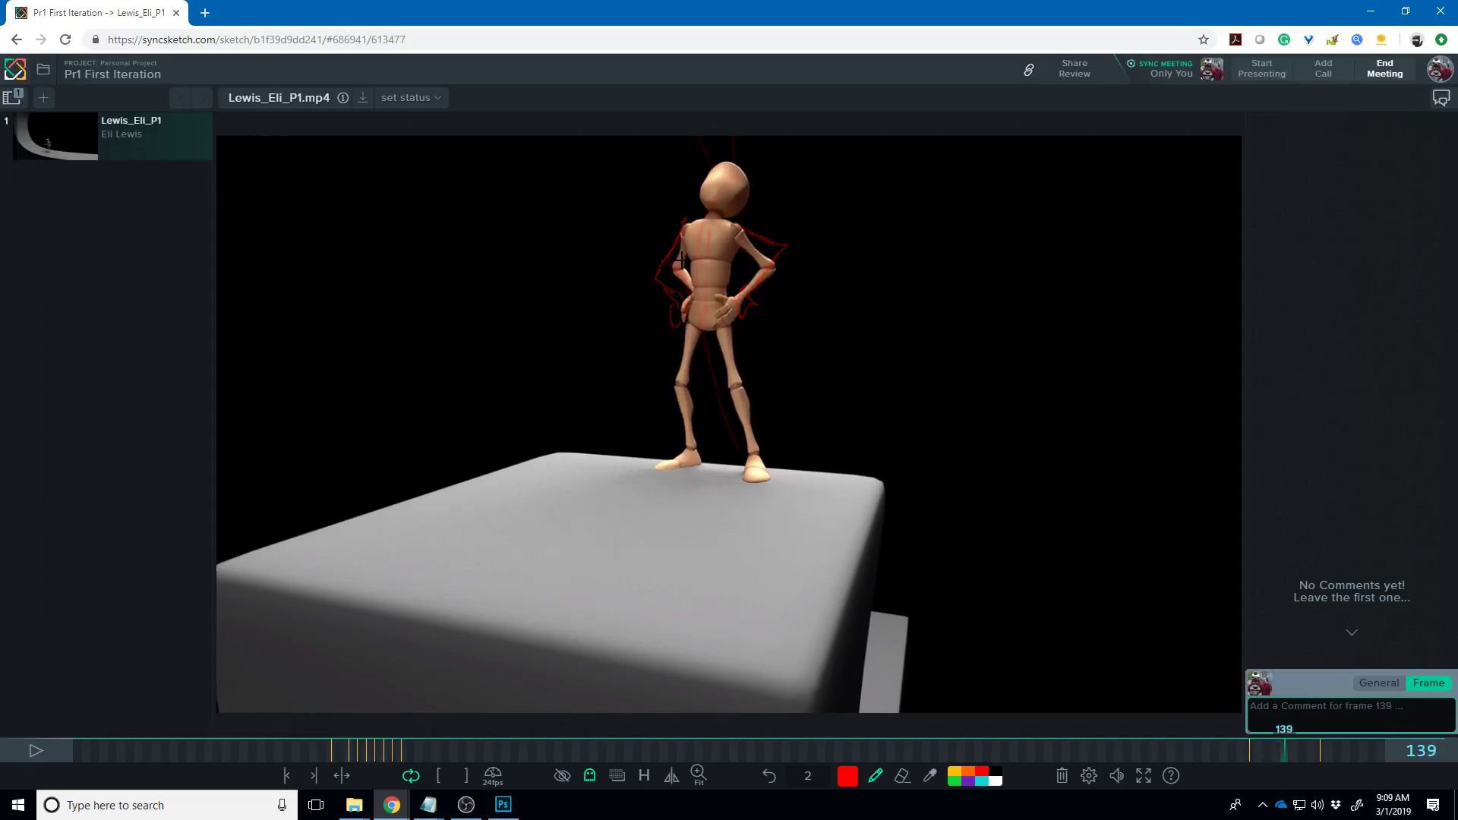
{"action": "key", "text": "space"}
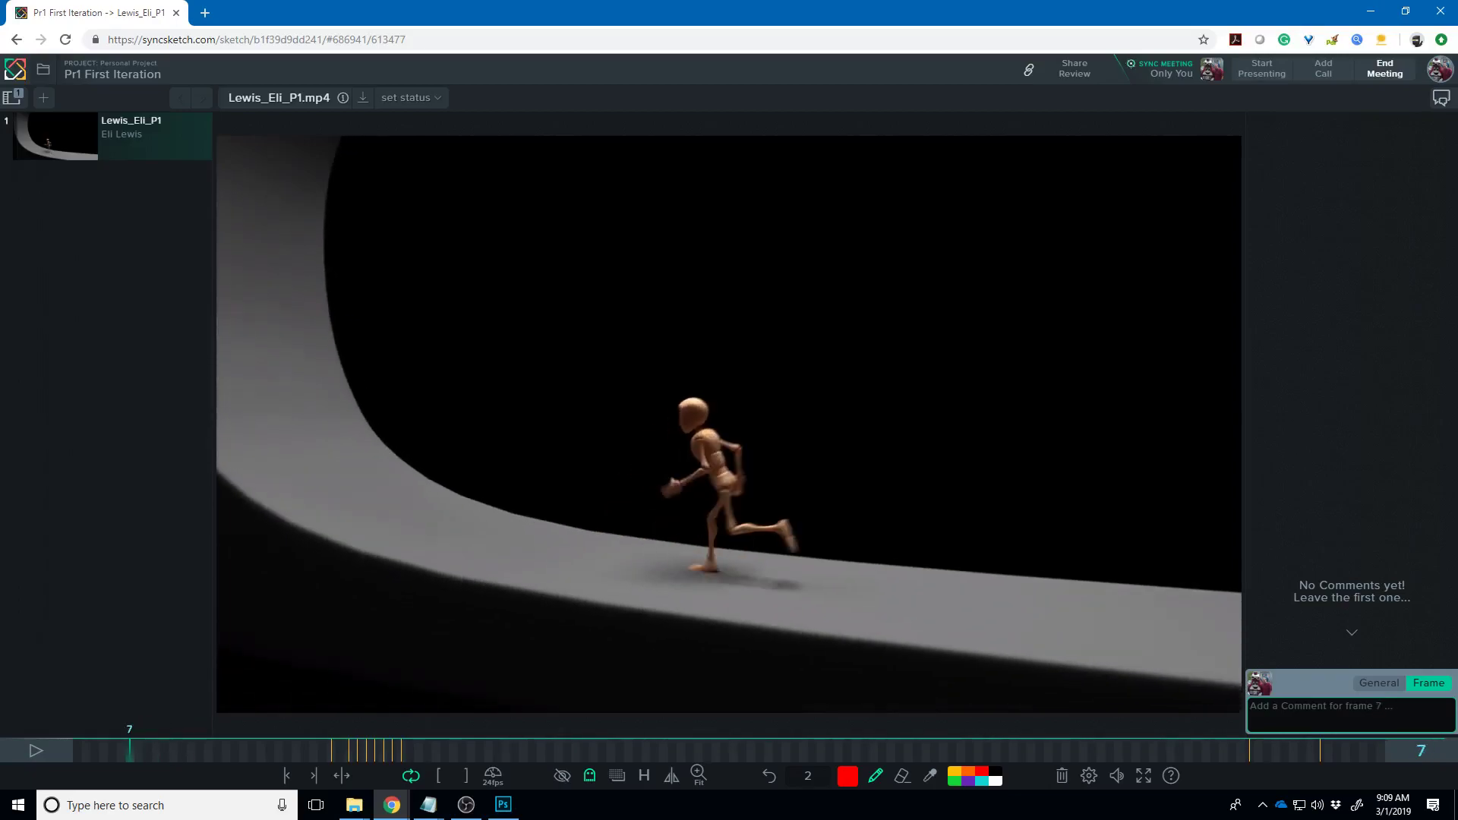
- Draw red arcs across the running figure's chest and down its arm on frame 12
{"action": "key", "text": "Left"}
{"action": "key", "text": "Left"}
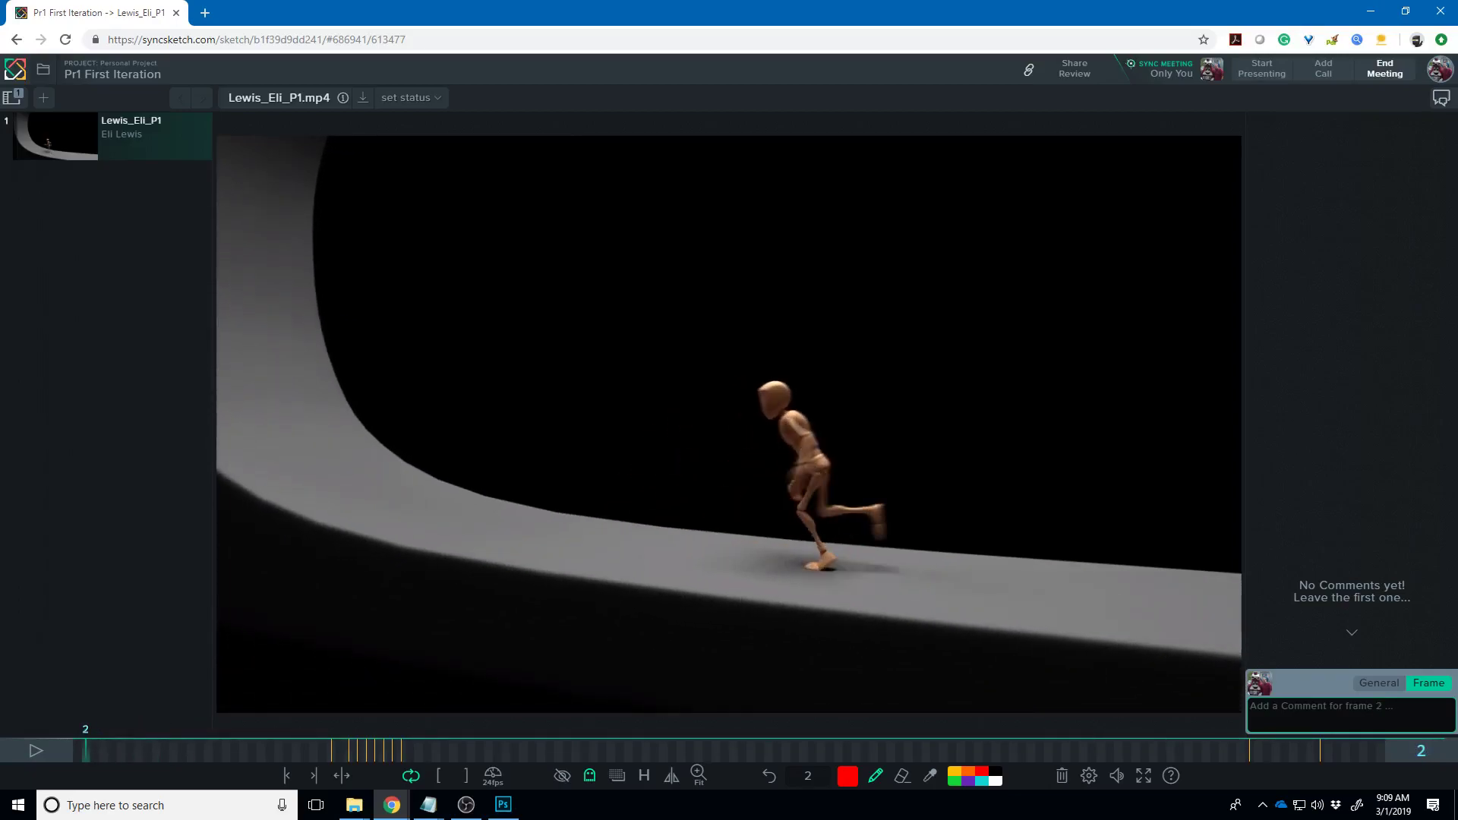
{"action": "key", "text": "Left"}
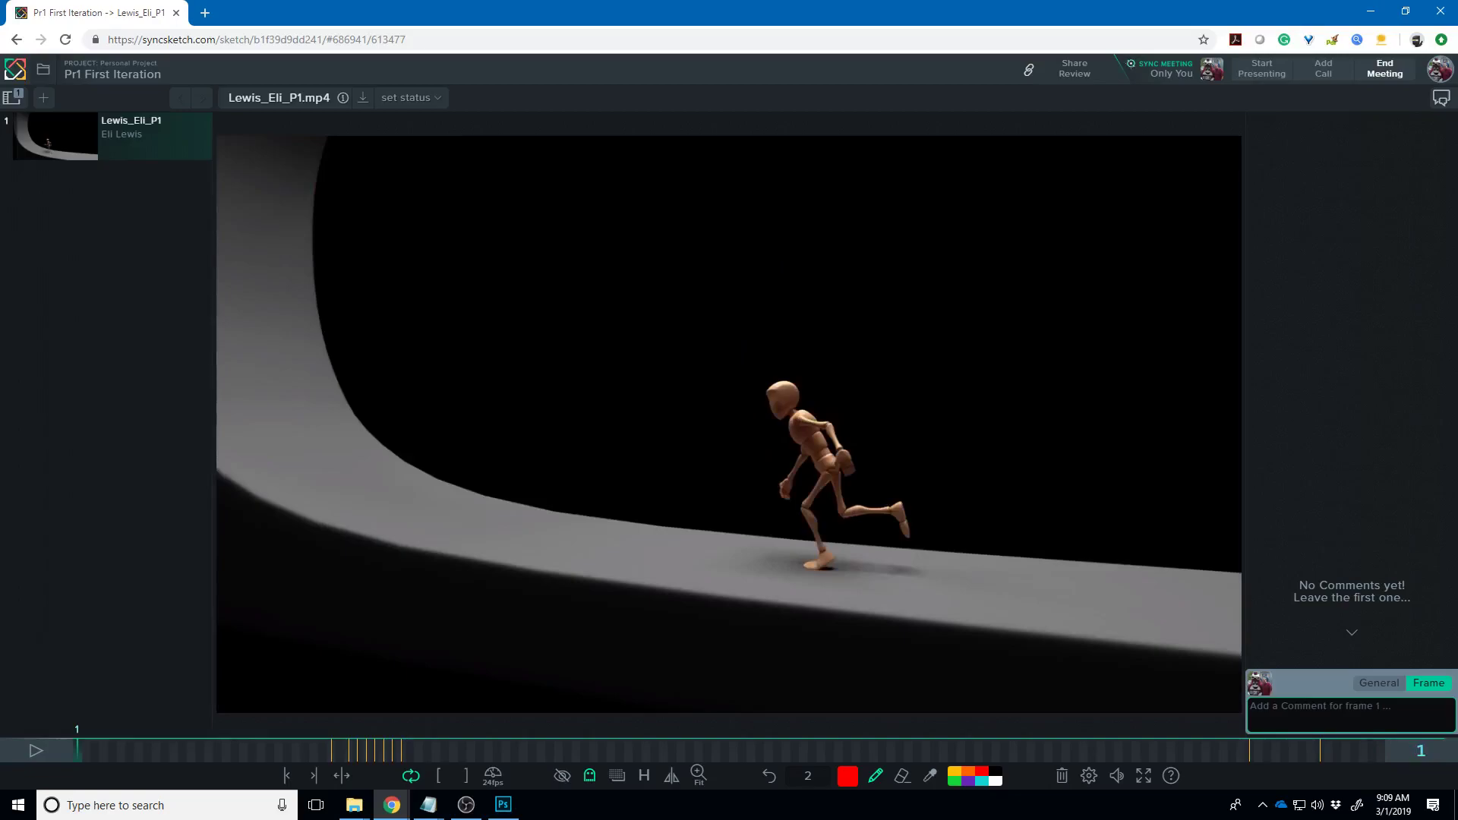
{"action": "key", "text": "Right"}
{"action": "key", "text": "Right"}
{"action": "key", "text": "Right"}
{"action": "key", "text": "Right"}
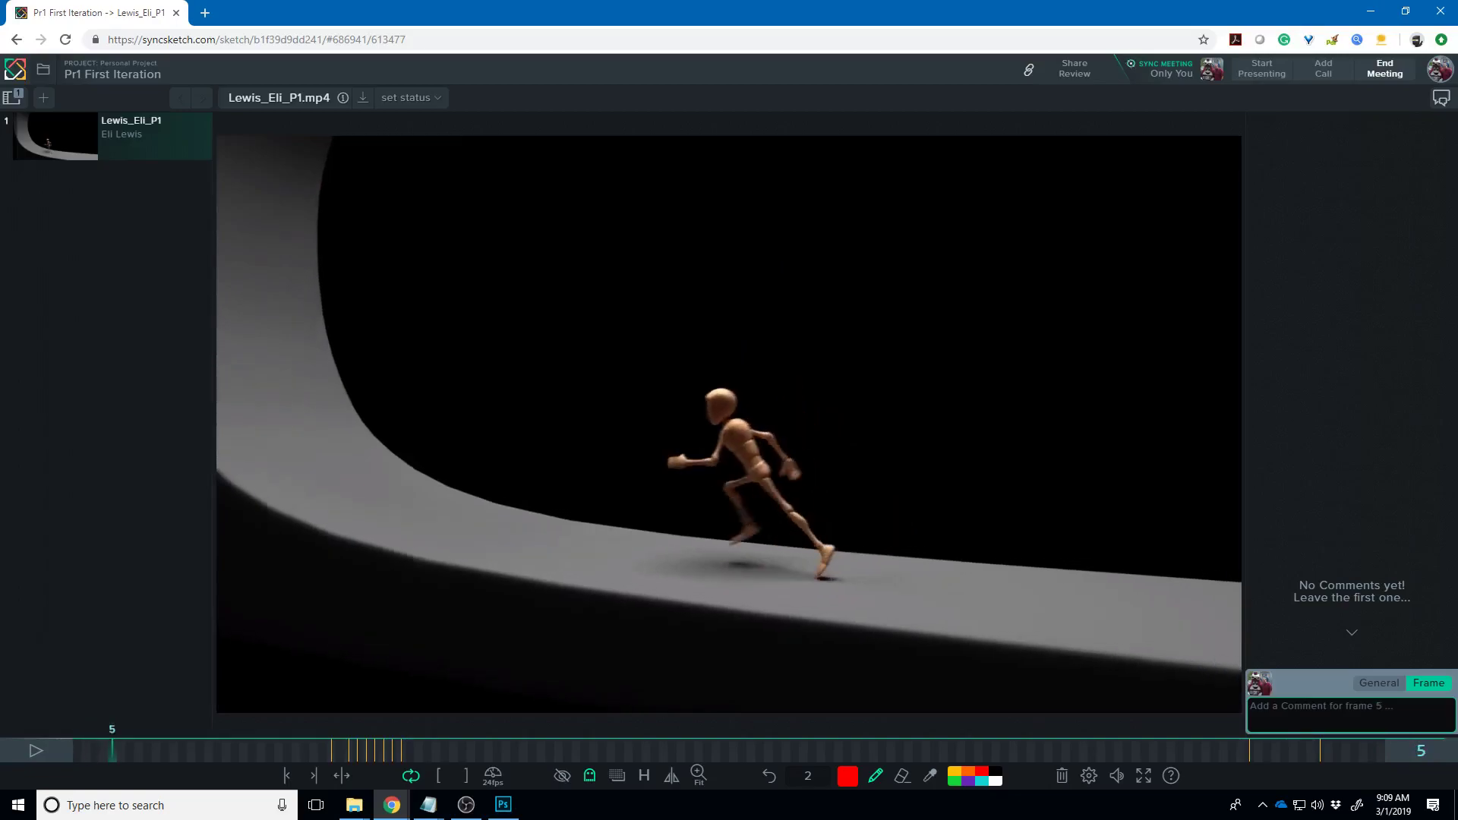
{"action": "key", "text": "Right"}
{"action": "key", "text": "Right"}
{"action": "key", "text": "Right"}
{"action": "key", "text": "Right"}
{"action": "key", "text": "Right"}
{"action": "key", "text": "Left"}
{"action": "key", "text": "Left"}
{"action": "key", "text": "Left"}
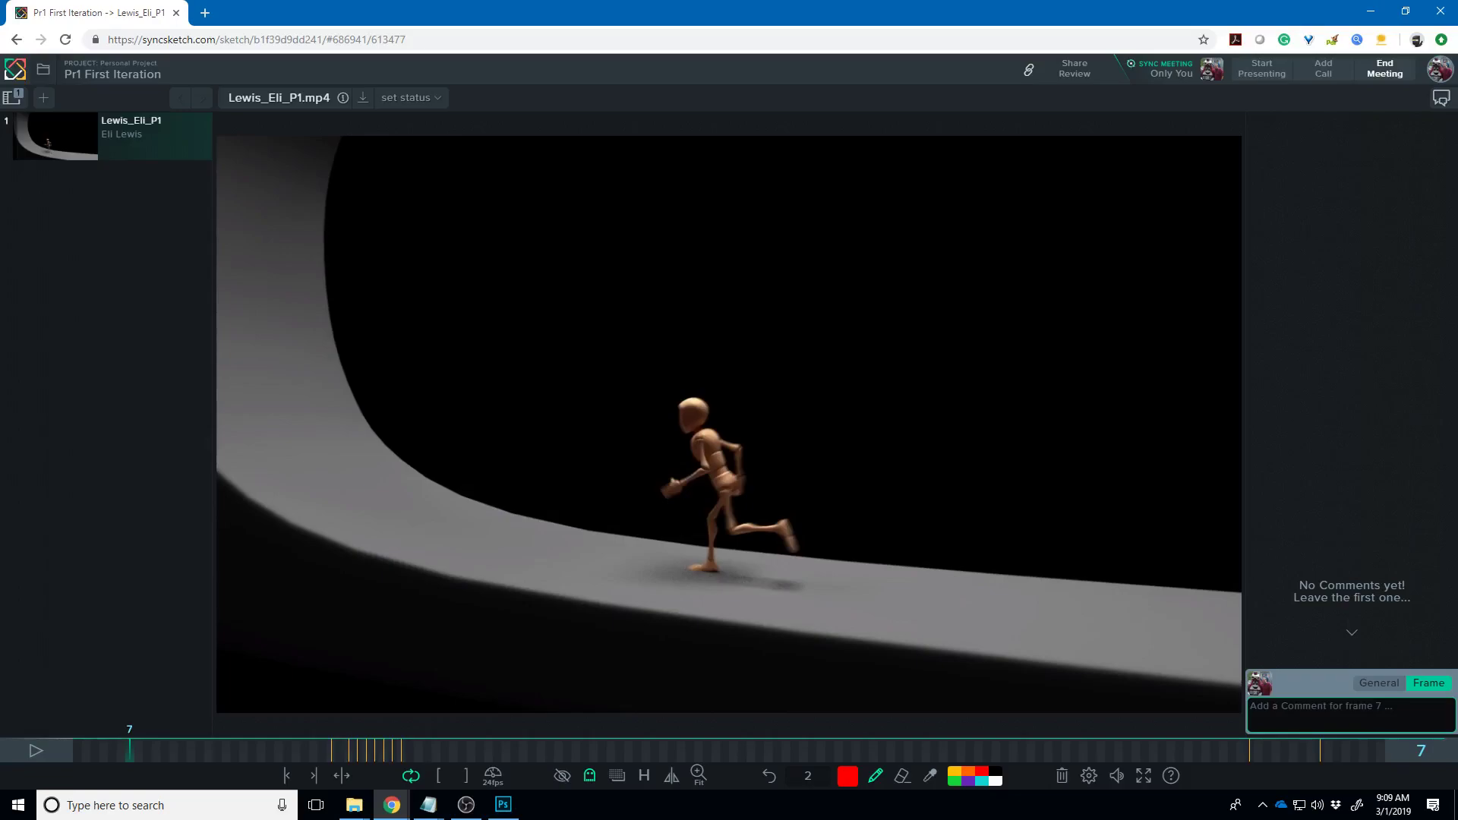
{"action": "key", "text": "Right"}
{"action": "key", "text": "Right"}
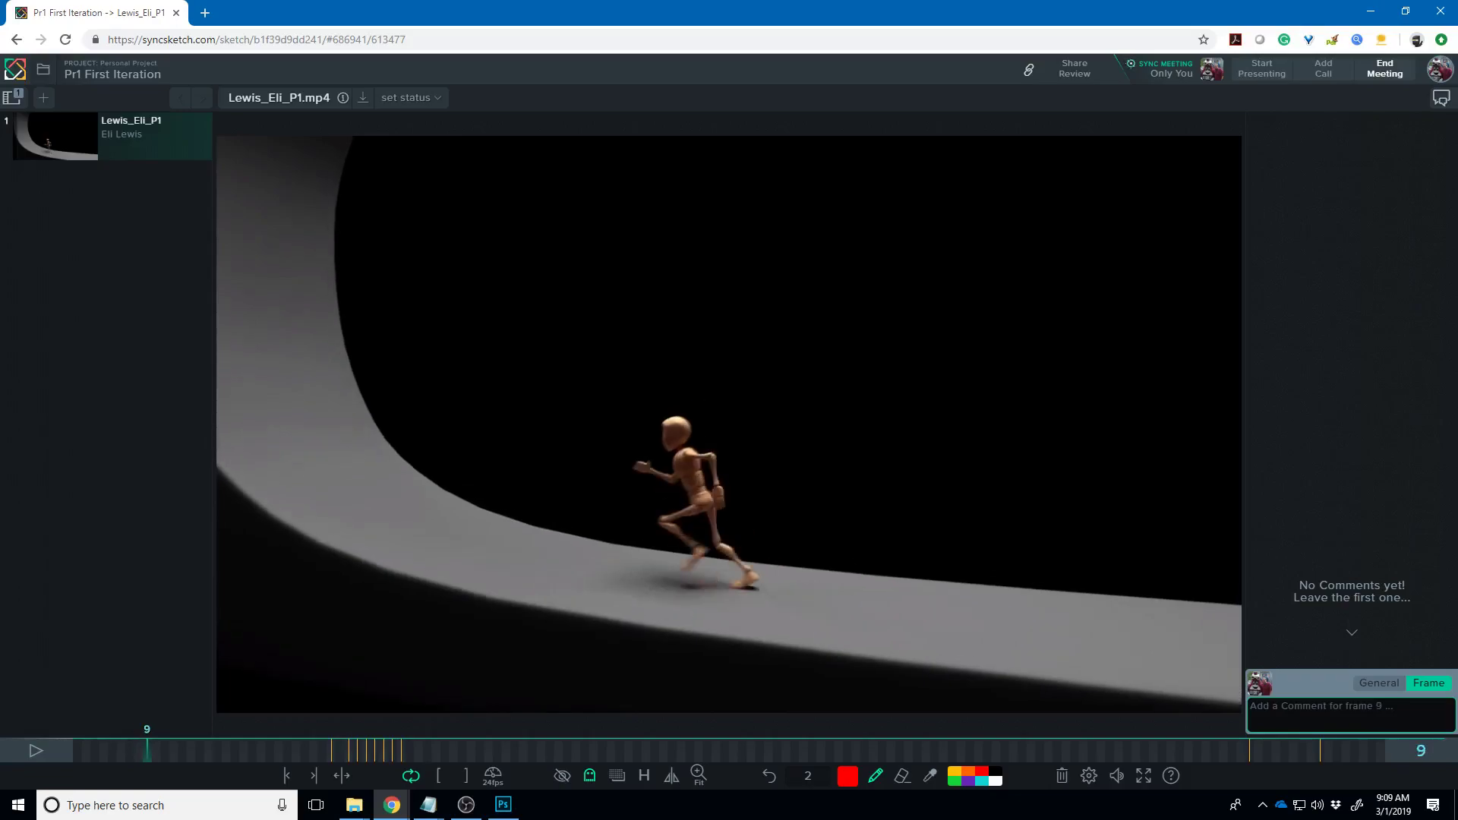
{"action": "key", "text": "Right"}
{"action": "key", "text": "Right"}
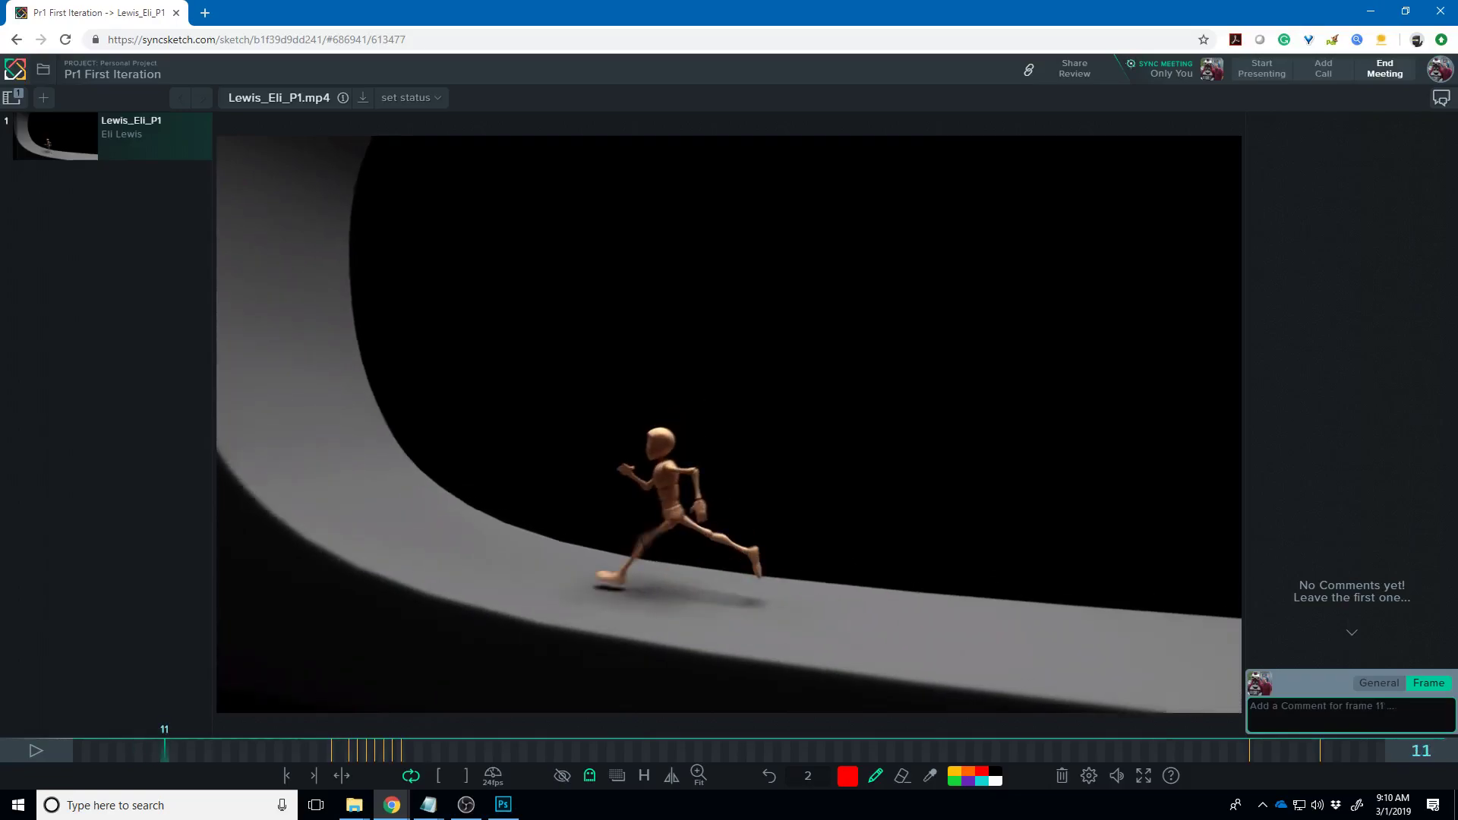
{"action": "key", "text": "Right"}
{"action": "left_click_drag", "start_coordinate": [658, 474], "coordinate": [696, 492]}
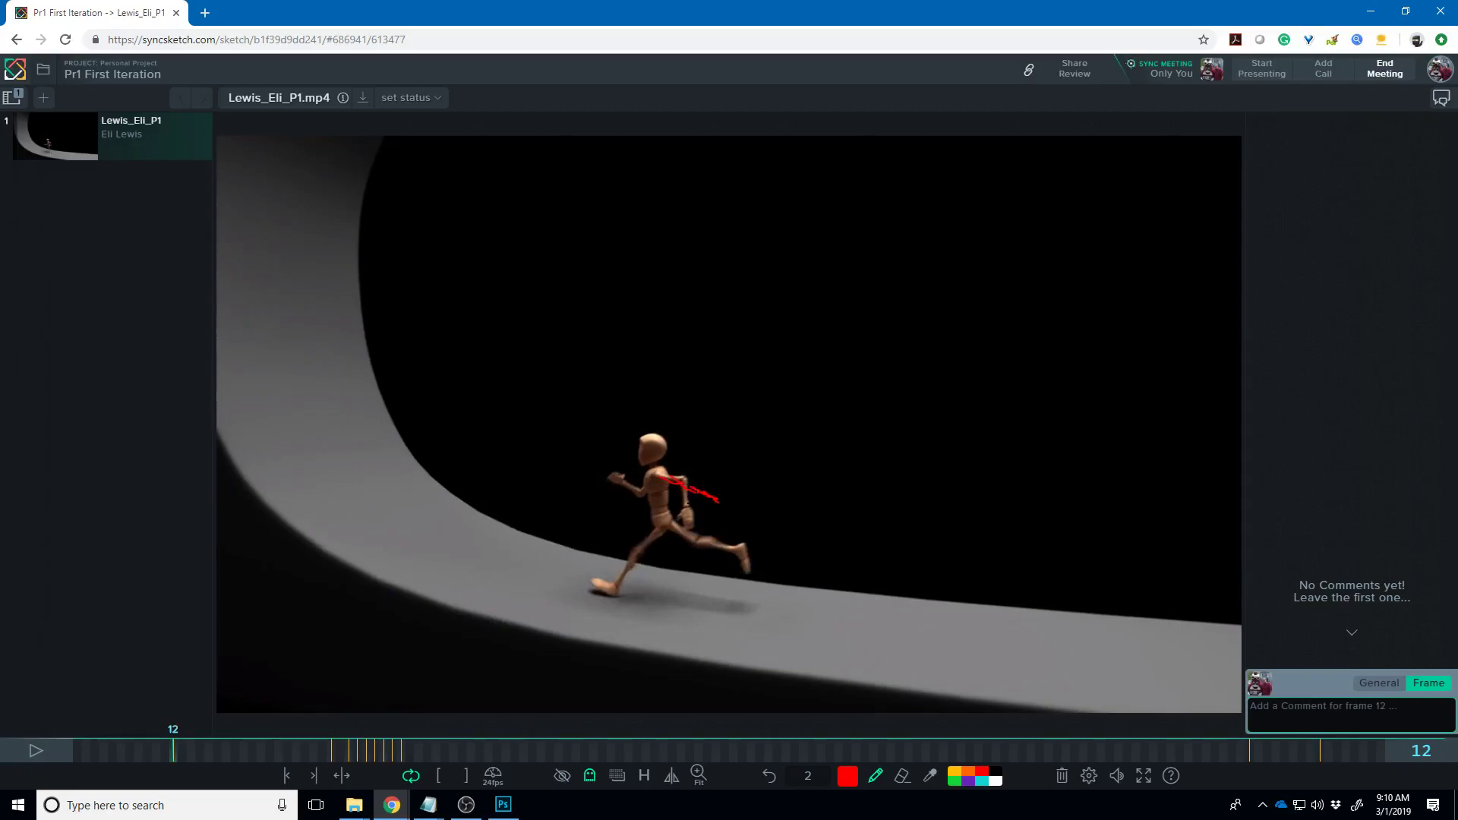
{"action": "key", "text": "Left"}
{"action": "key", "text": "Left"}
{"action": "key", "text": "Left"}
{"action": "key", "text": "Left"}
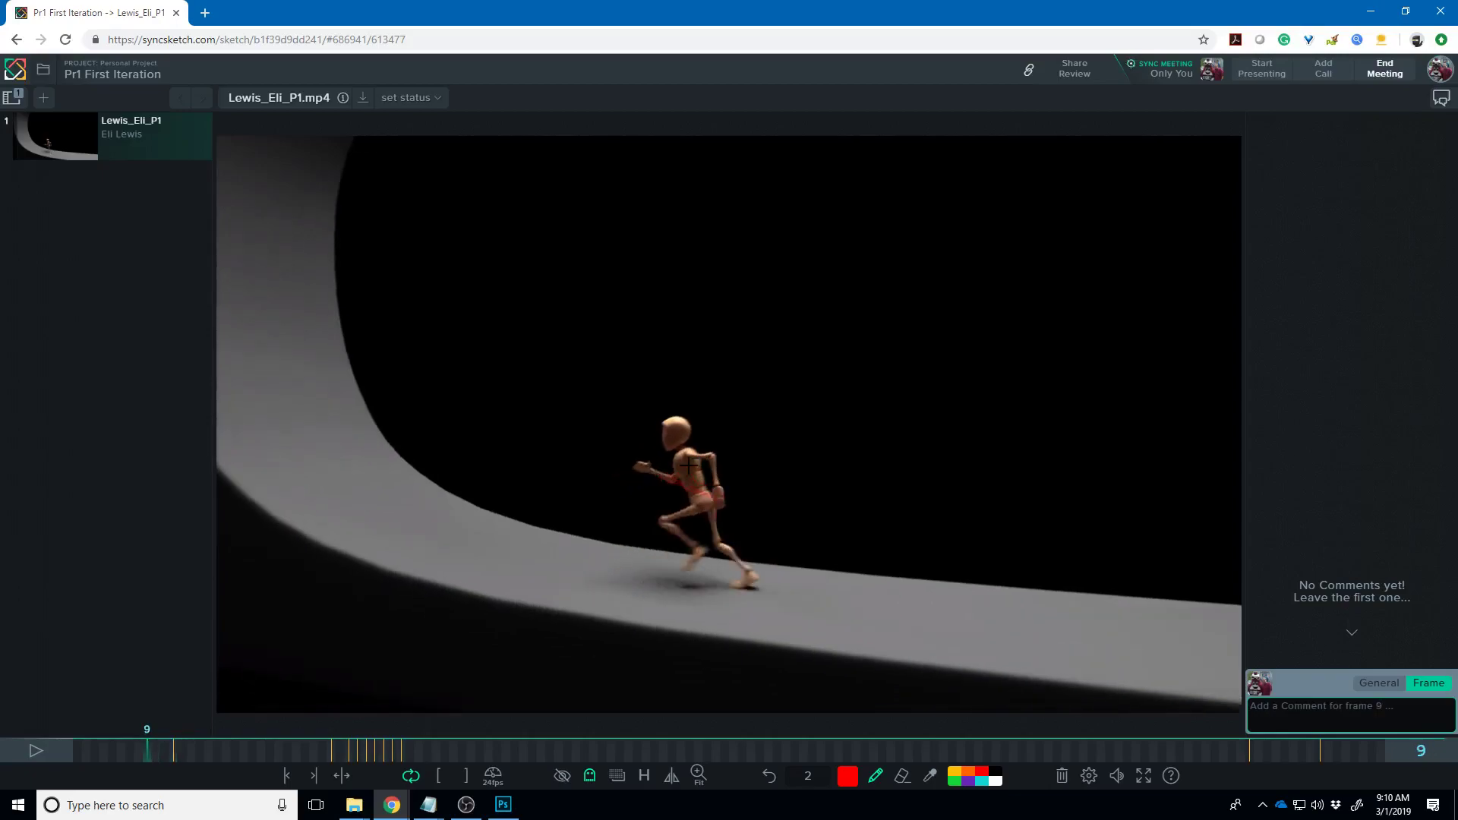
{"action": "key", "text": "Right"}
{"action": "key", "text": "Right"}
{"action": "key", "text": "Right"}
{"action": "key", "text": "Right"}
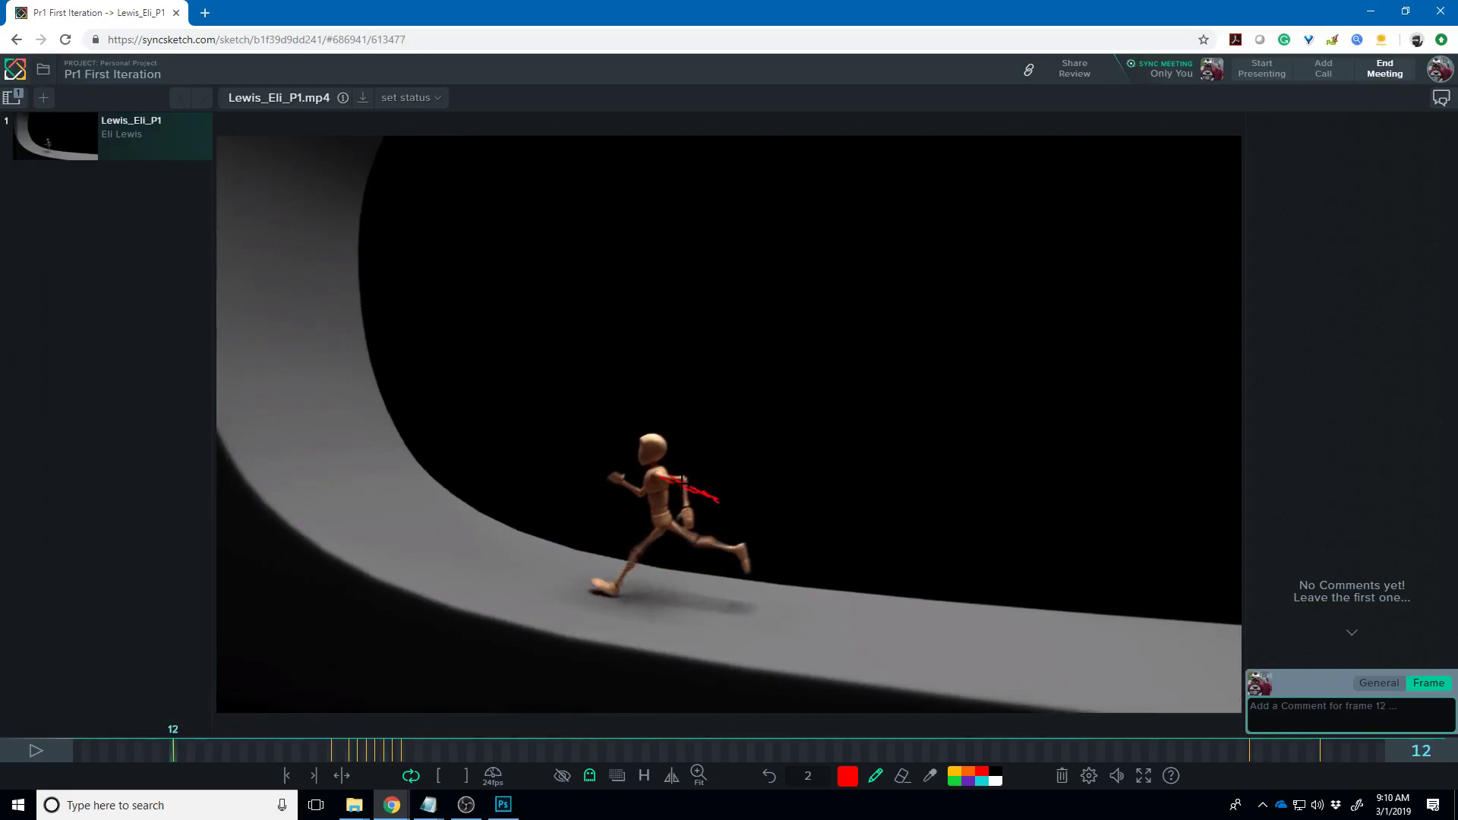
{"action": "left_click_drag", "start_coordinate": [682, 484], "coordinate": [696, 507]}
- Turn onion-skin ghosting off and step ahead to frame 18
{"action": "left_click", "coordinate": [589, 775]}
{"action": "left_click", "coordinate": [594, 697]}
{"action": "key", "text": "Right"}
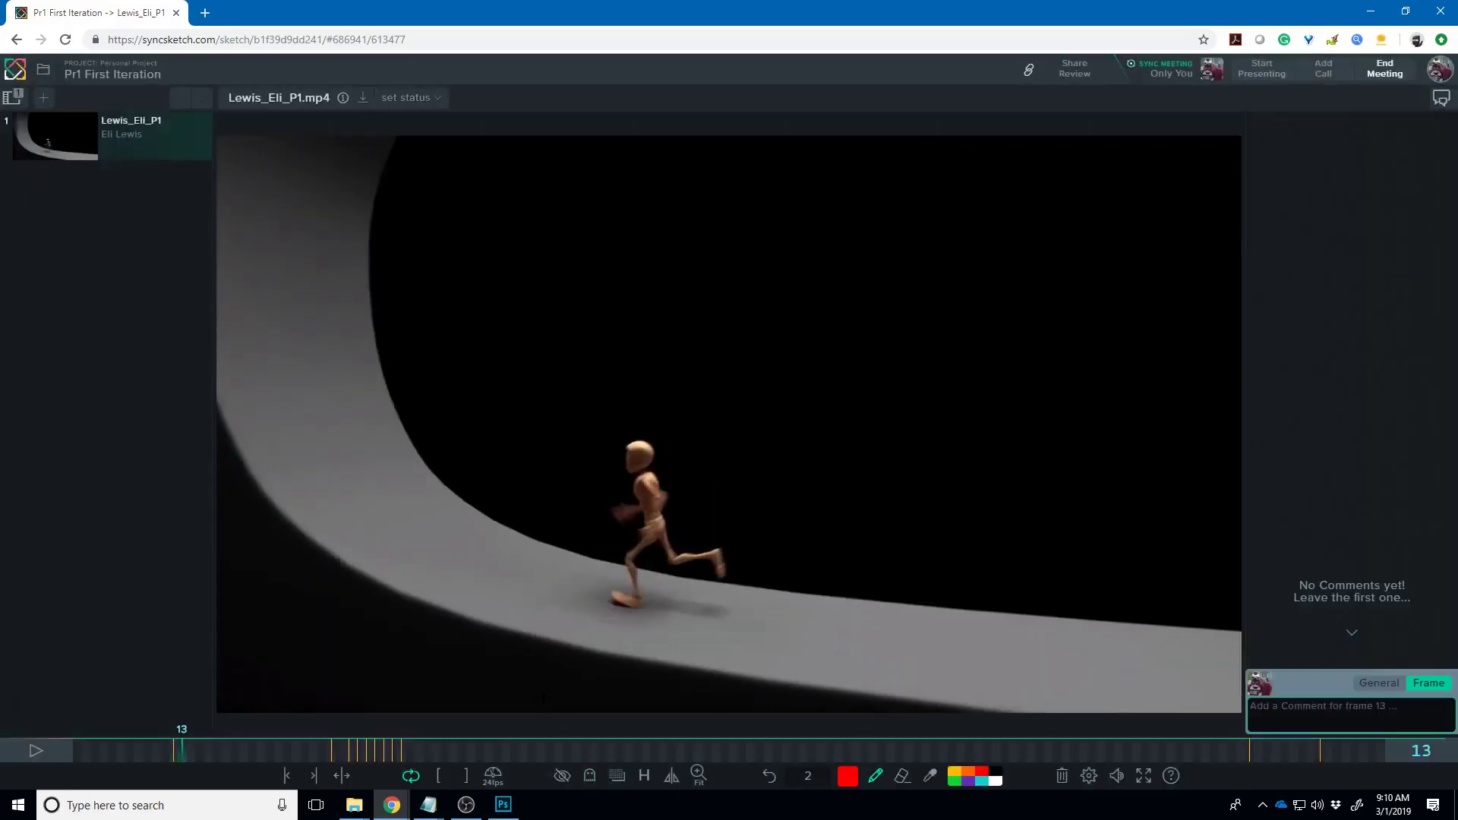
{"action": "key", "text": "Right"}
{"action": "key", "text": "Right"}
{"action": "key", "text": "Right"}
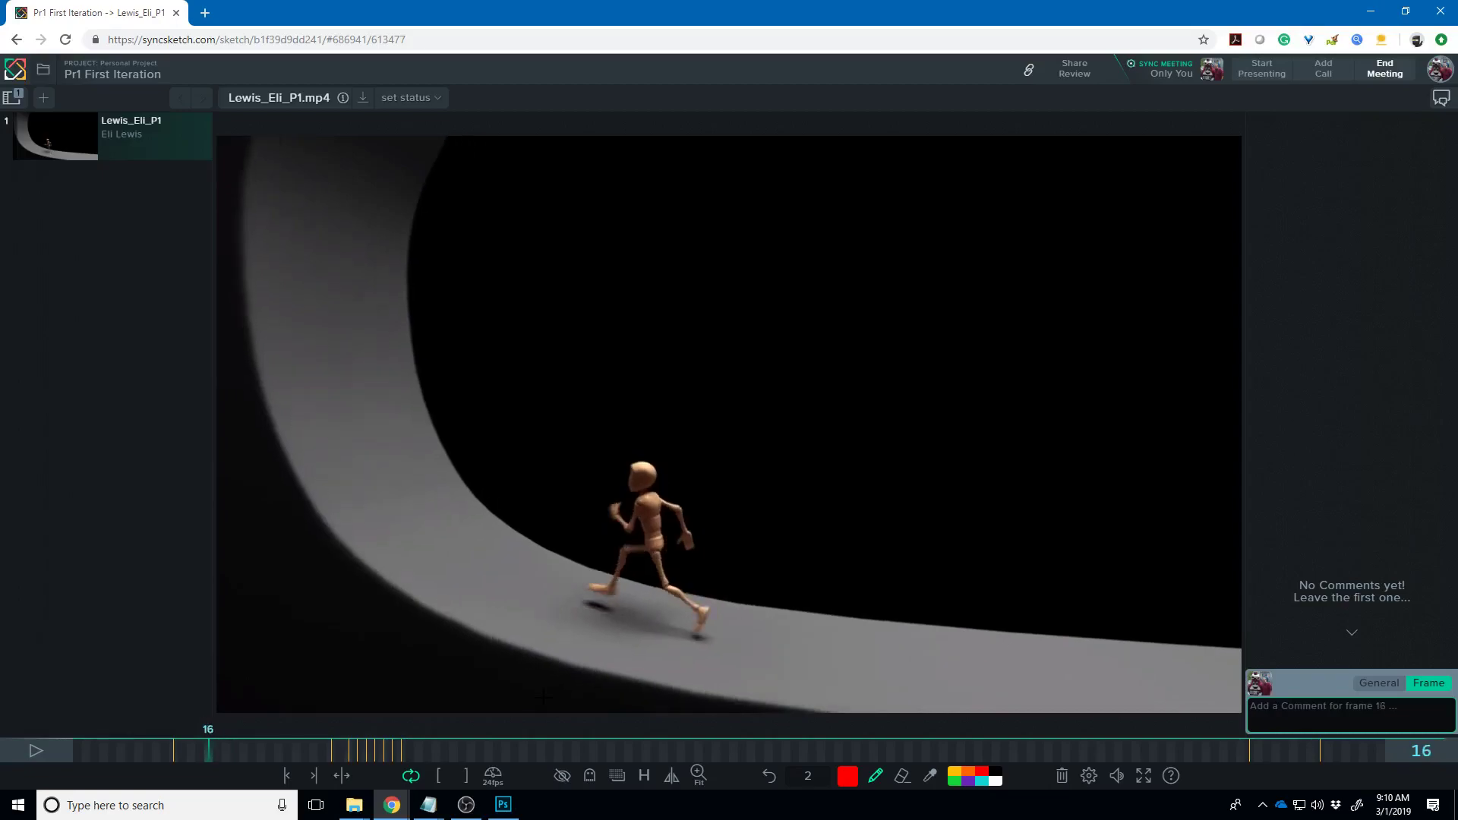
{"action": "key", "text": "Right"}
{"action": "key", "text": "Right"}
- Flip back and forth between frames 17 and 21 to compare the running stride
{"action": "key", "text": "Left"}
{"action": "key", "text": "Left"}
{"action": "key", "text": "Right"}
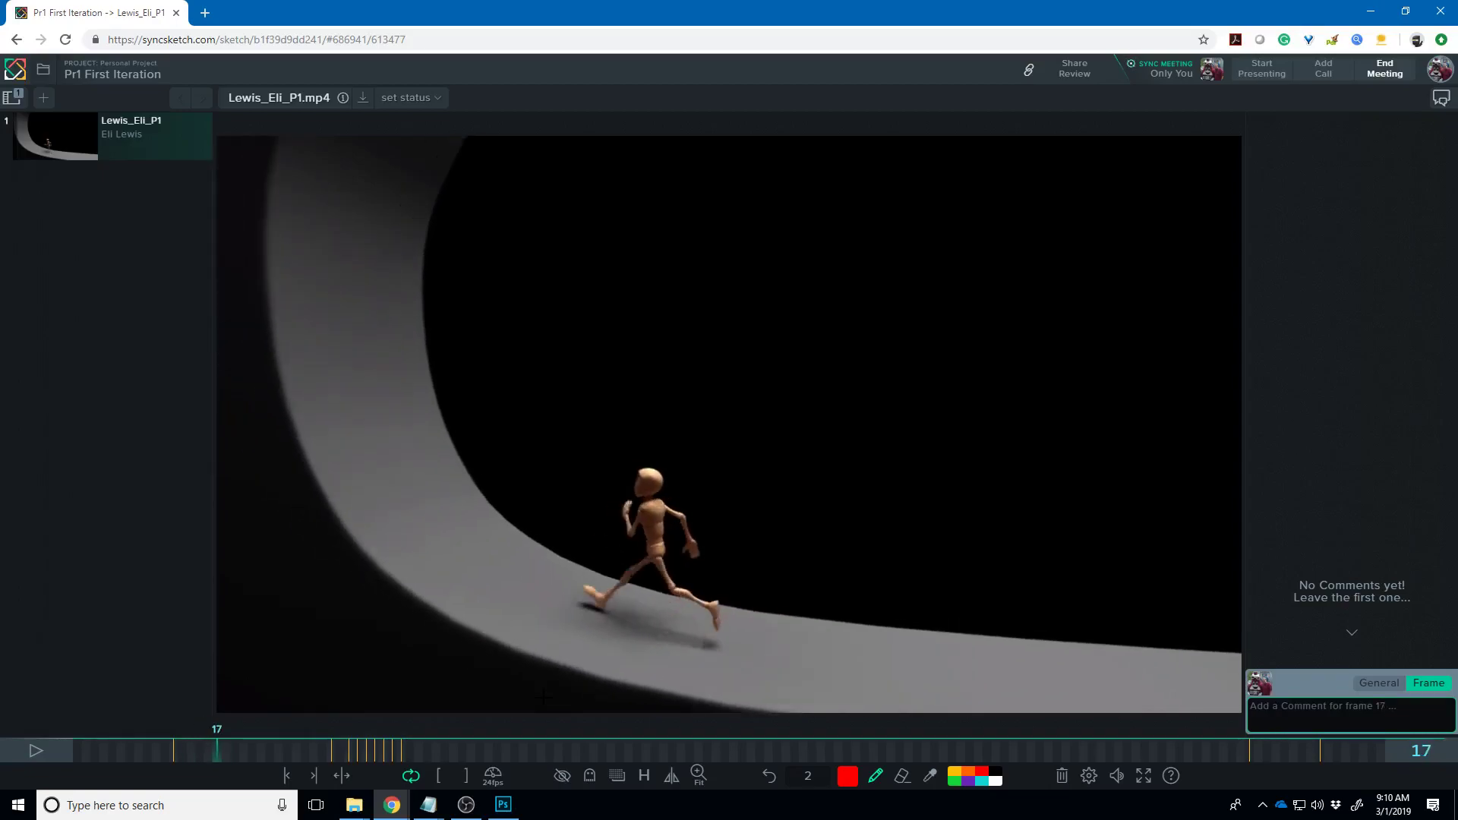
{"action": "key", "text": "Right"}
{"action": "key", "text": "Right"}
{"action": "key", "text": "Right"}
{"action": "key", "text": "Left"}
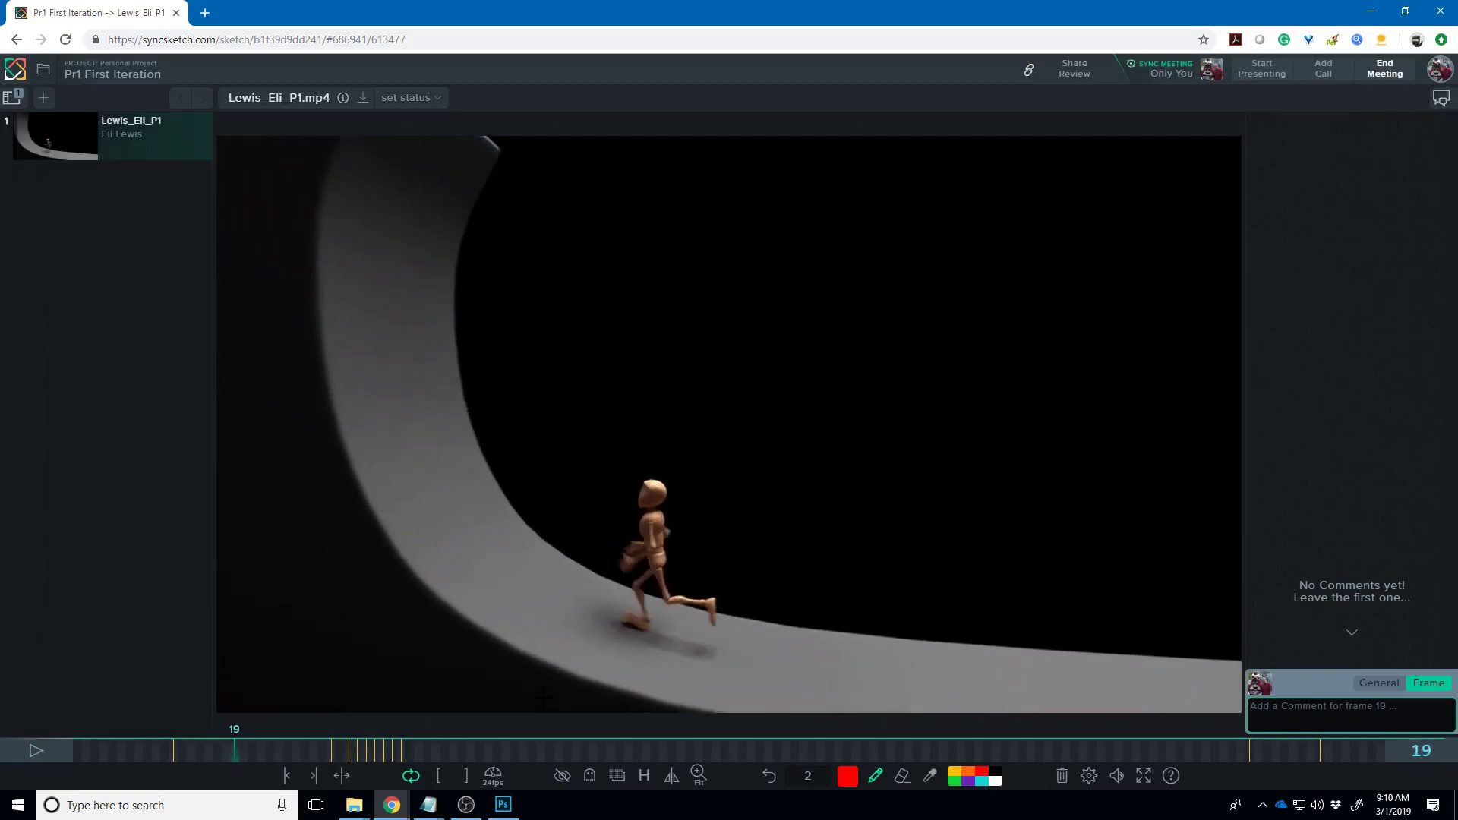
{"action": "key", "text": "Left"}
{"action": "key", "text": "Left"}
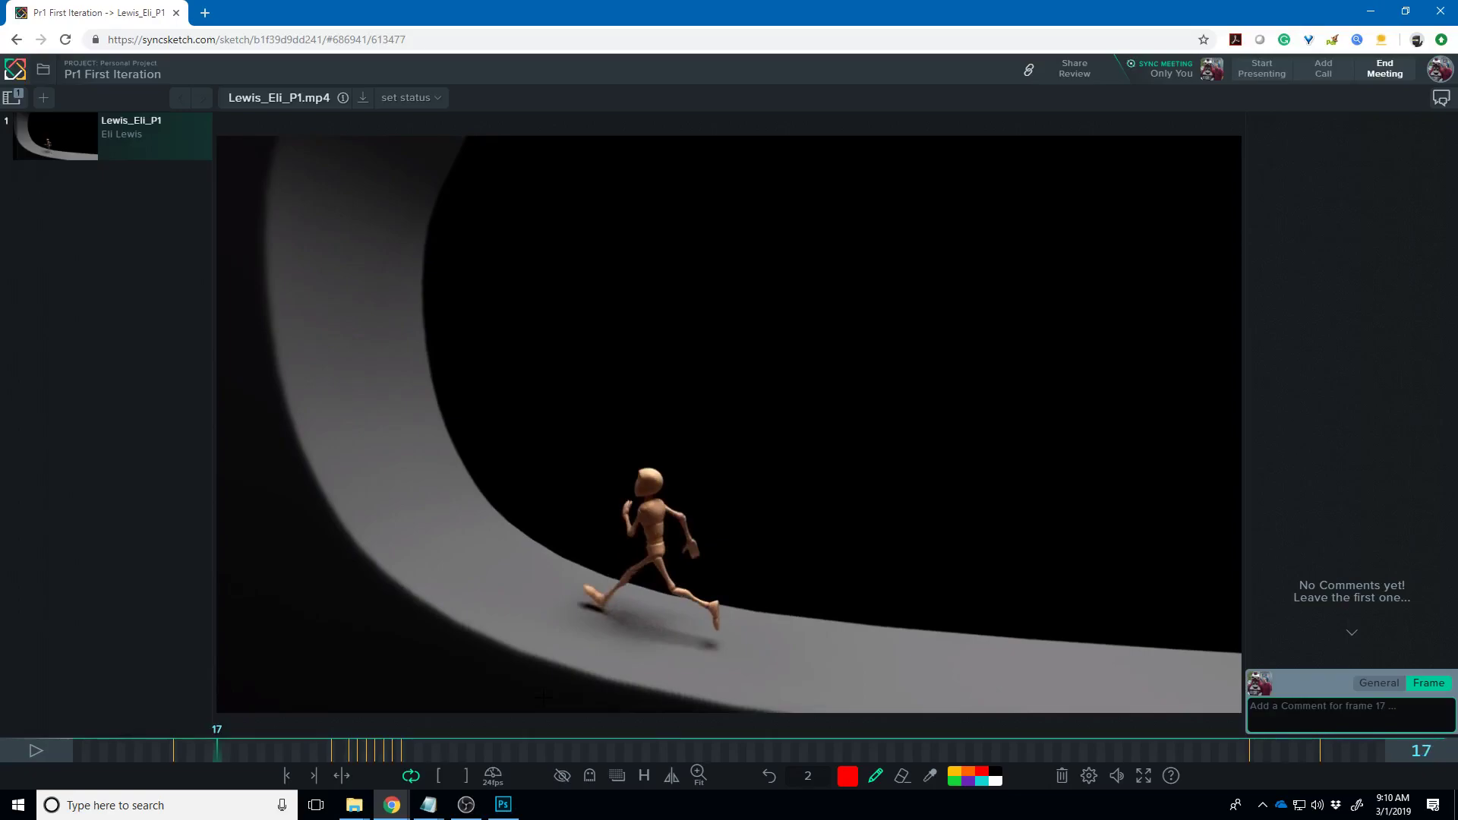
{"action": "key", "text": "Right"}
{"action": "key", "text": "Right"}
{"action": "key", "text": "Right"}
{"action": "key", "text": "Right"}
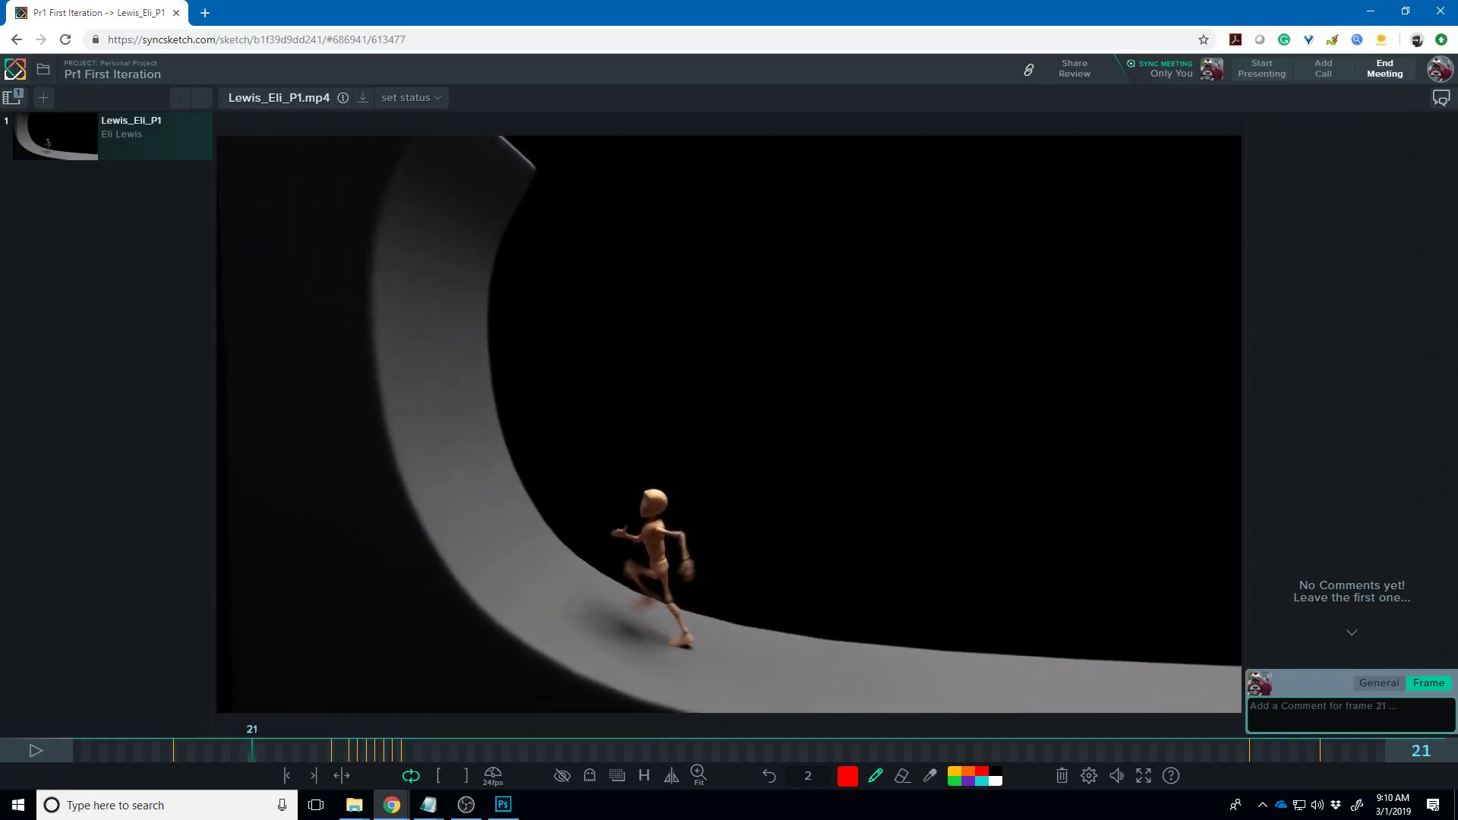
{"action": "key", "text": "Left"}
{"action": "key", "text": "Left"}
{"action": "key", "text": "Left"}
{"action": "key", "text": "Right"}
{"action": "key", "text": "Left"}
{"action": "key", "text": "Left"}
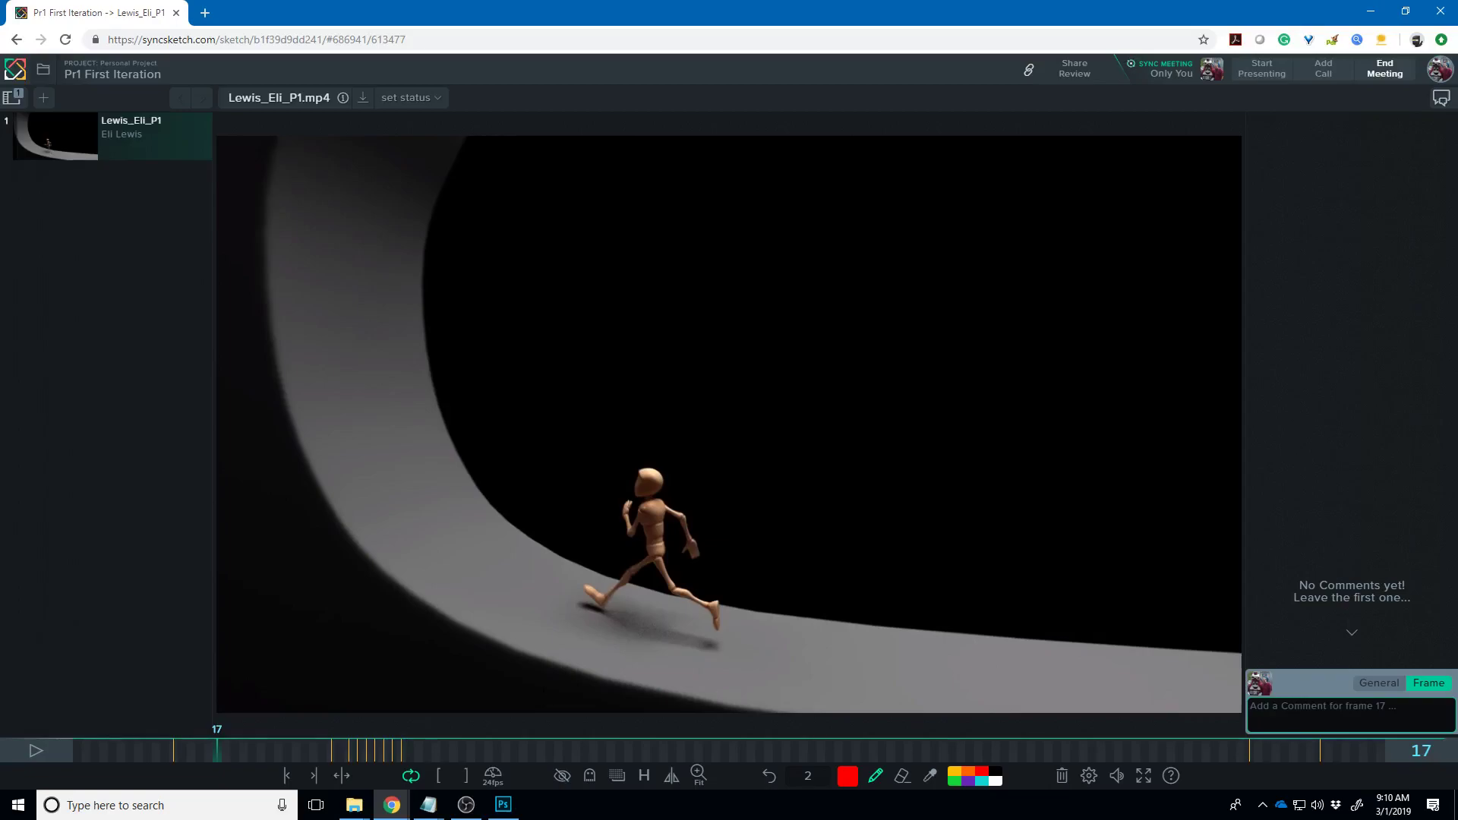
- Switch among the open windows and select the browser's address bar
{"action": "key", "text": "super+e"}
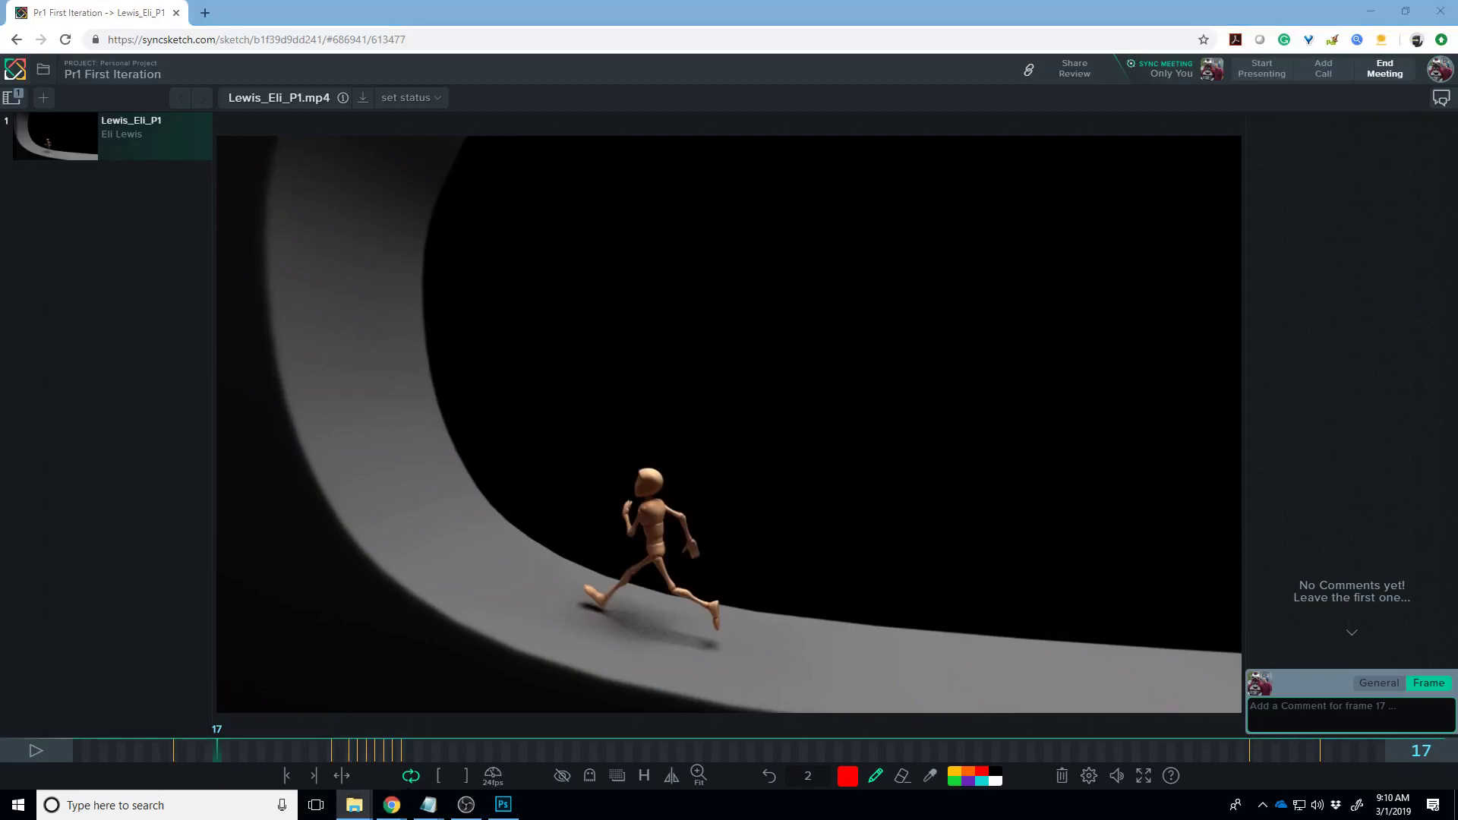
{"action": "key", "text": "alt+Tab"}
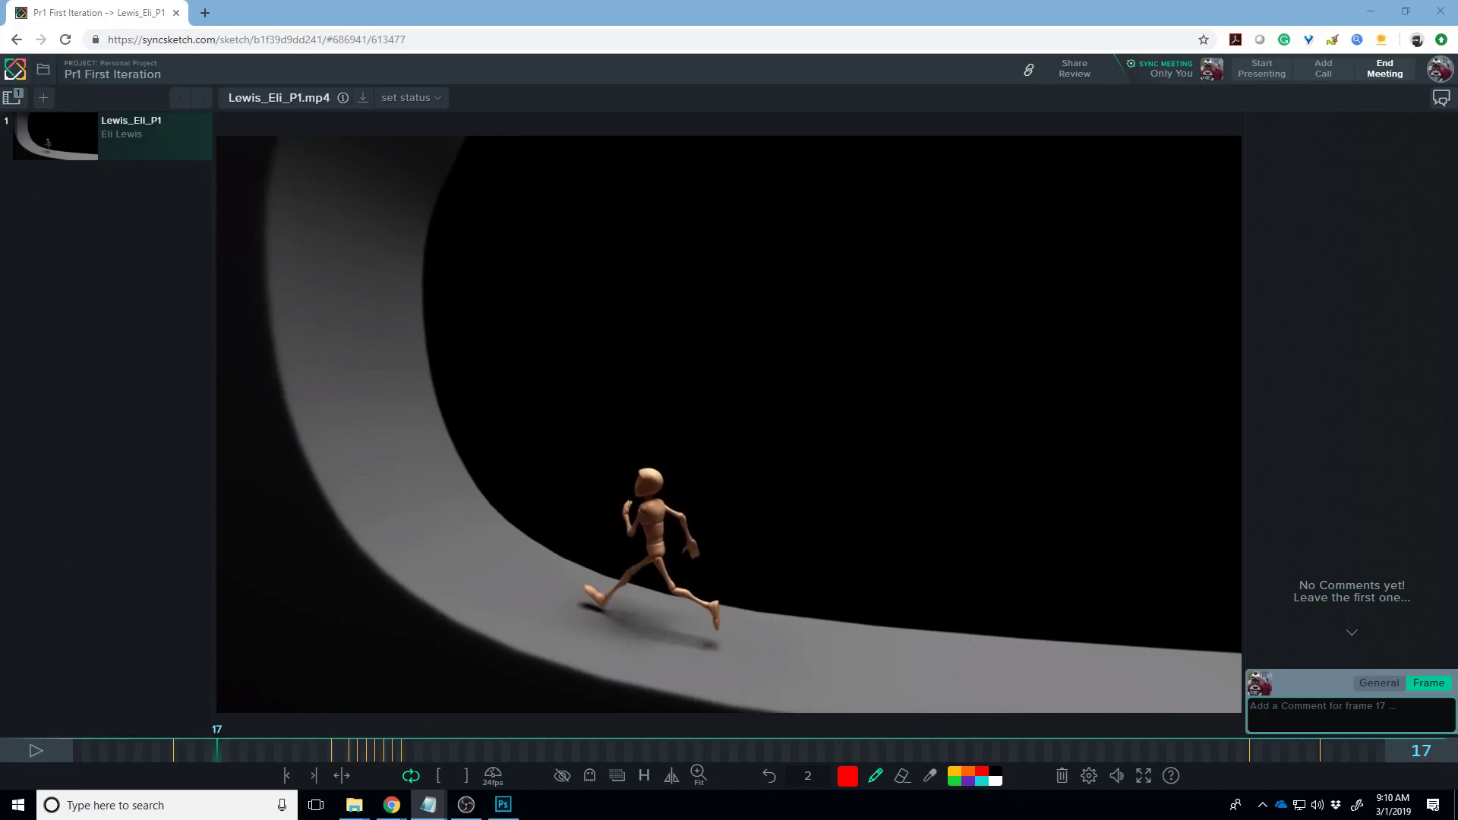
{"action": "key", "text": "alt+Tab"}
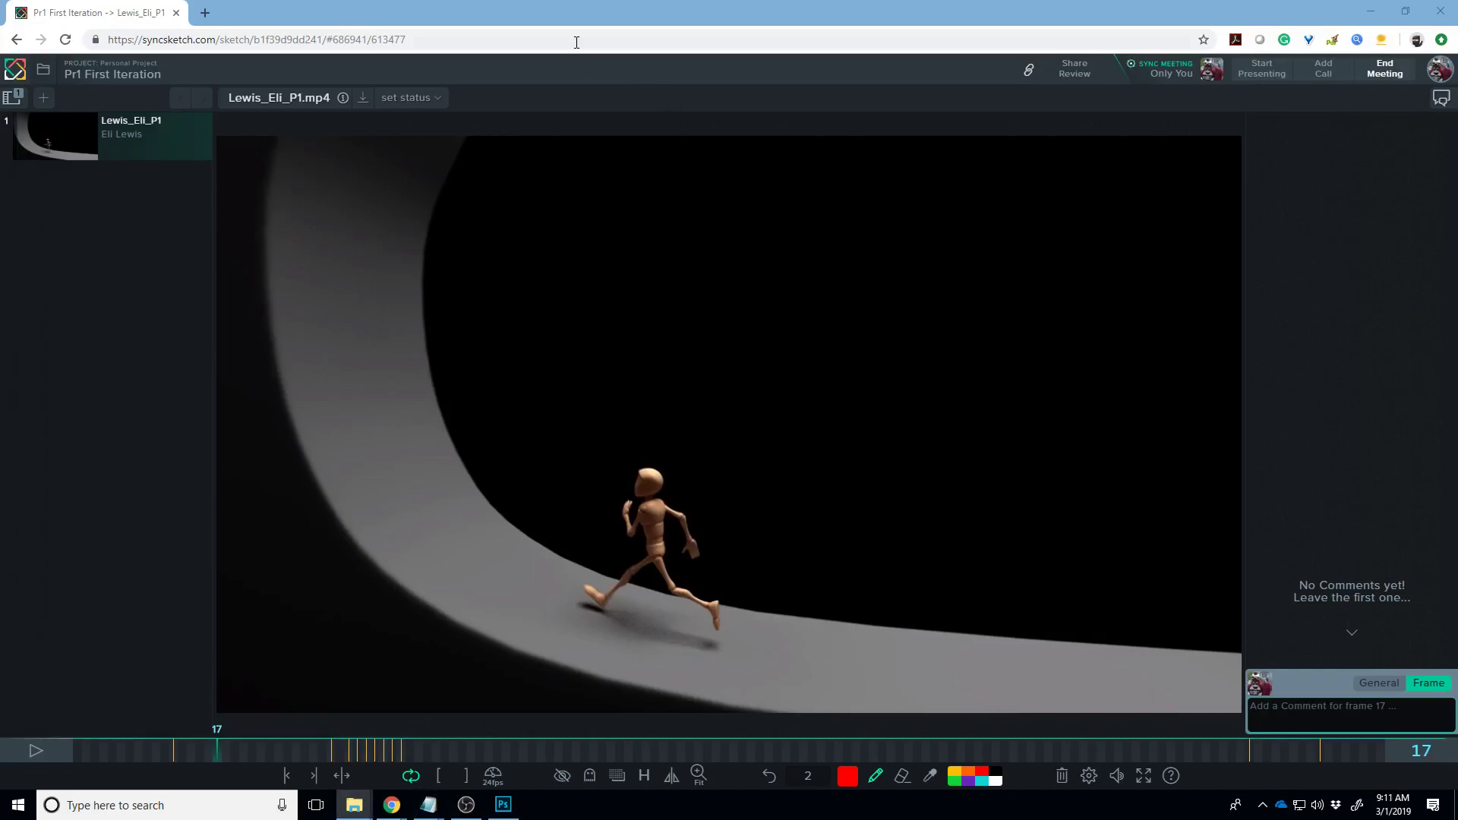
{"action": "left_click", "coordinate": [575, 42]}
- Load the McFarren_Project1 review, play it to frame 174, then scrub back to frame 147
{"action": "key", "text": "Return"}
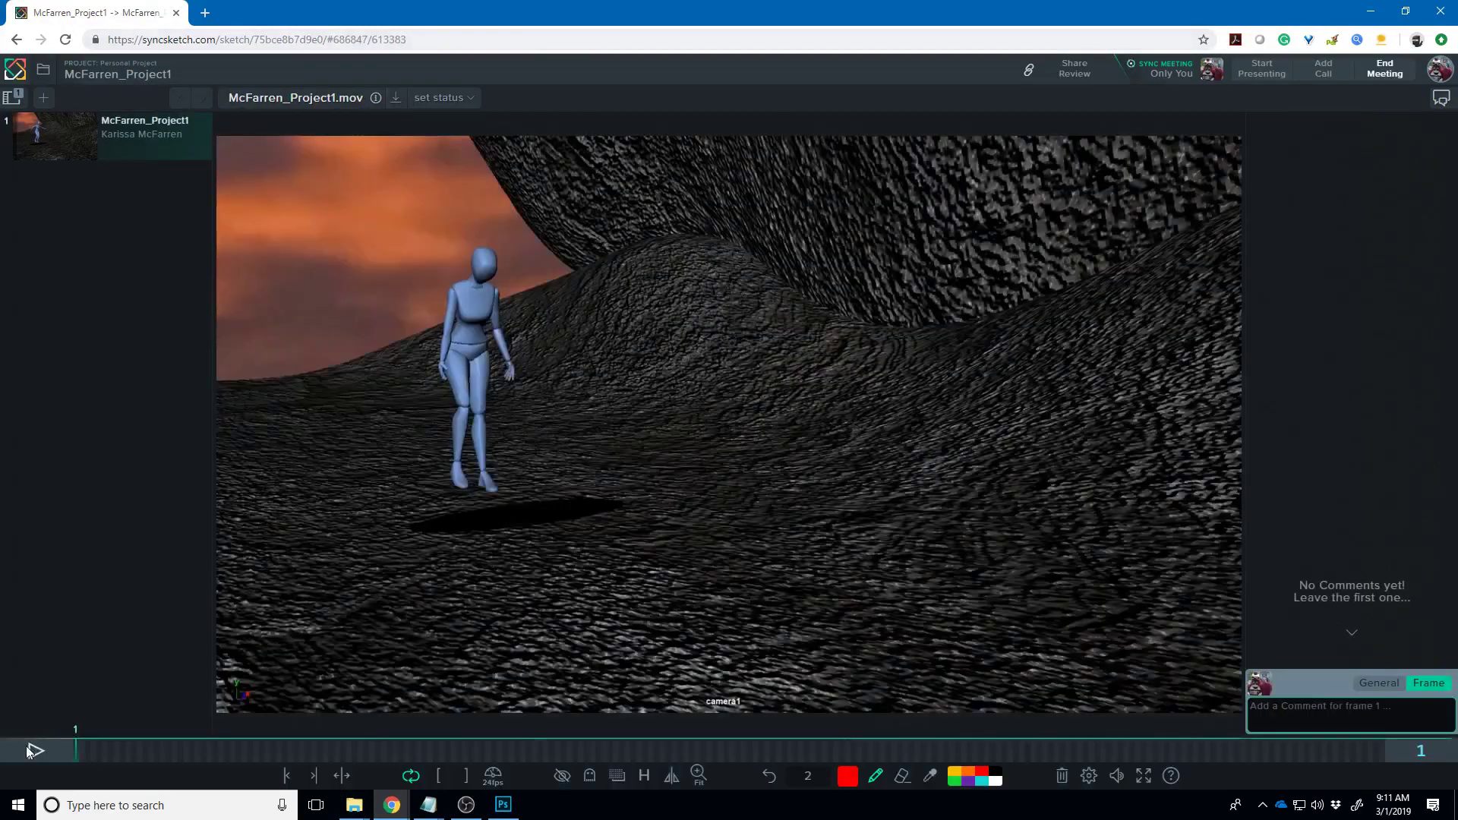
{"action": "left_click", "coordinate": [36, 749]}
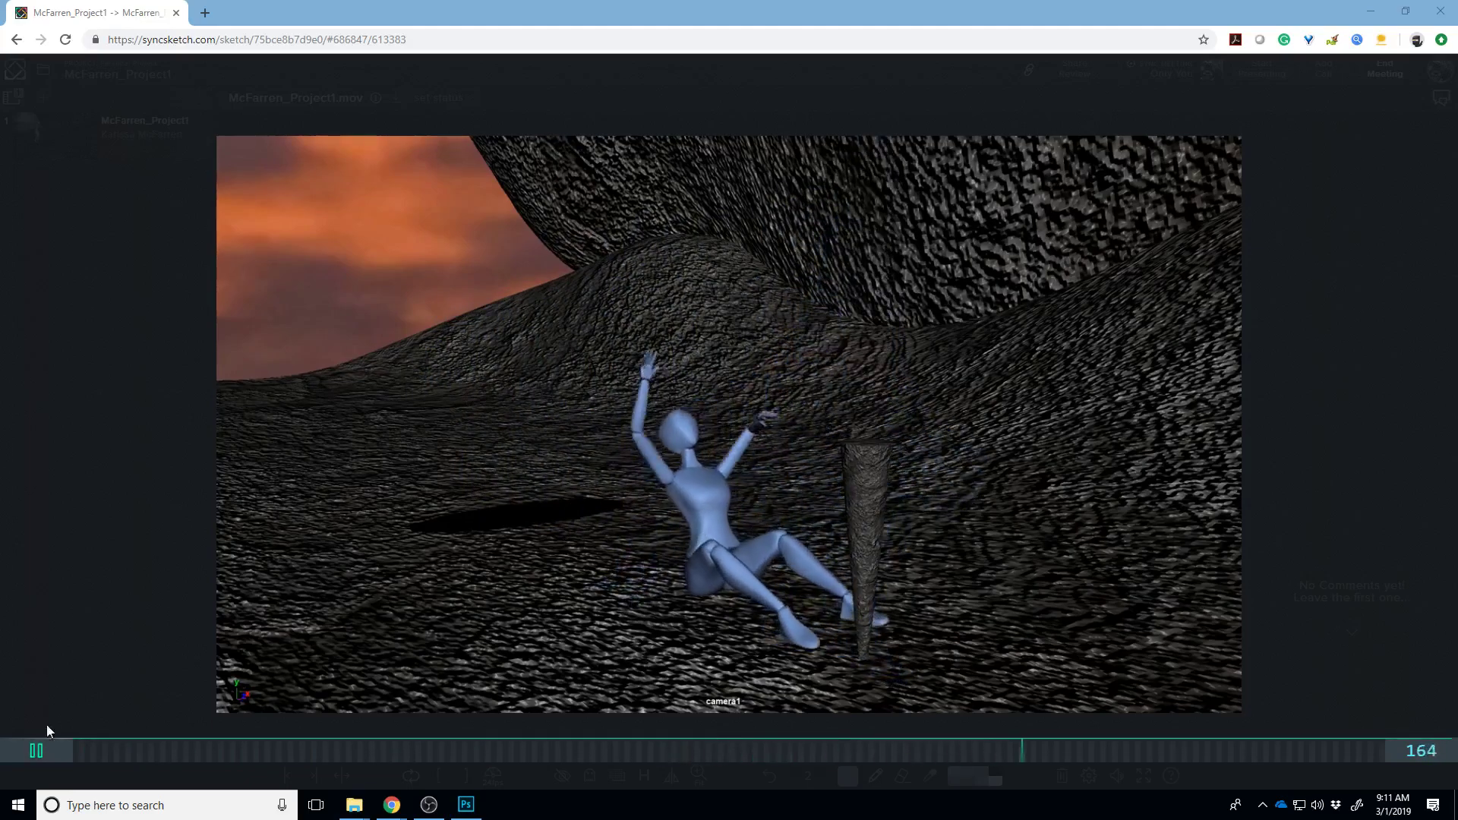
{"action": "left_click", "coordinate": [45, 756]}
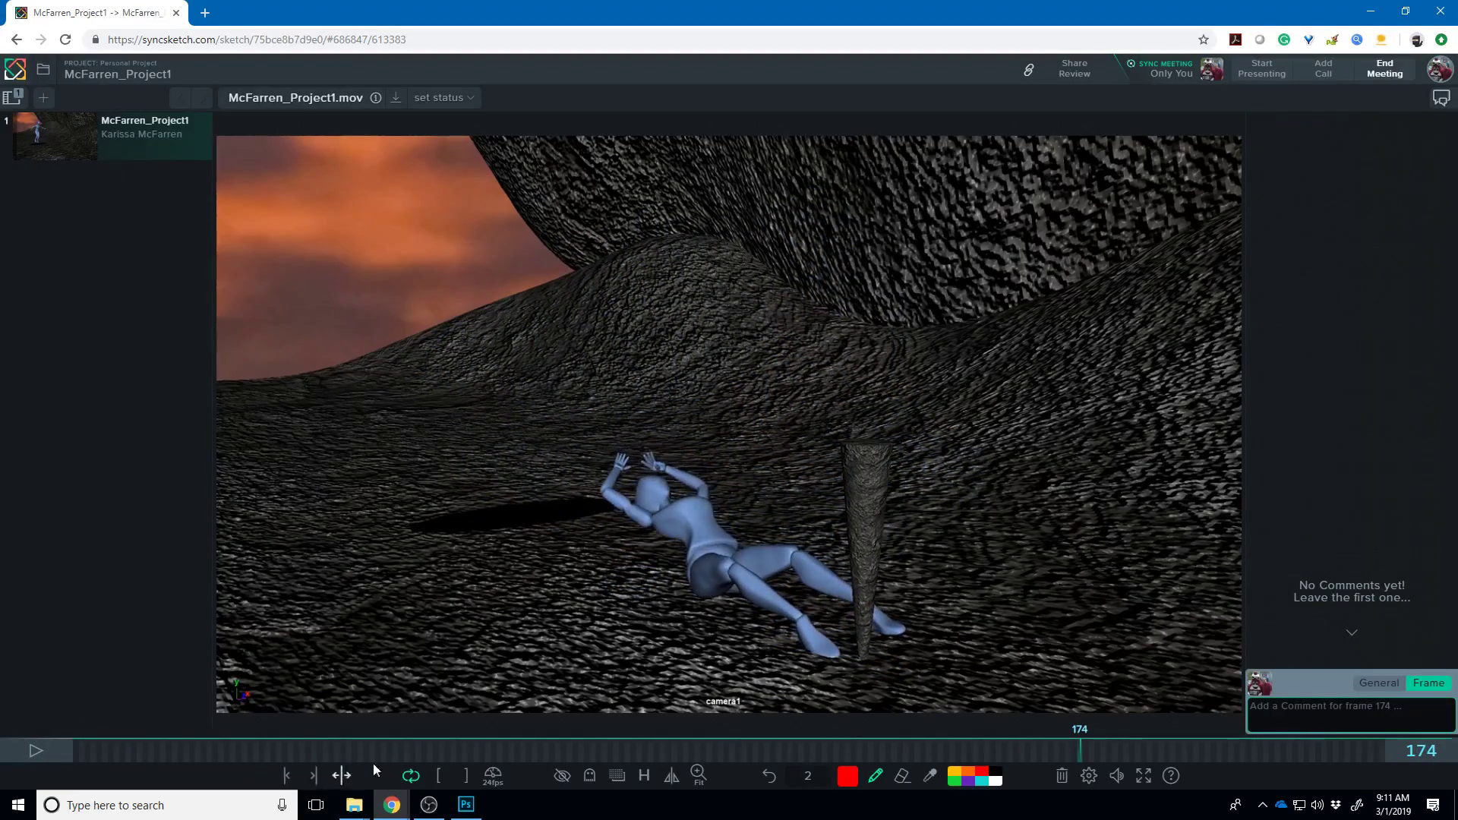
{"action": "left_click_drag", "start_coordinate": [1038, 747], "coordinate": [923, 756]}
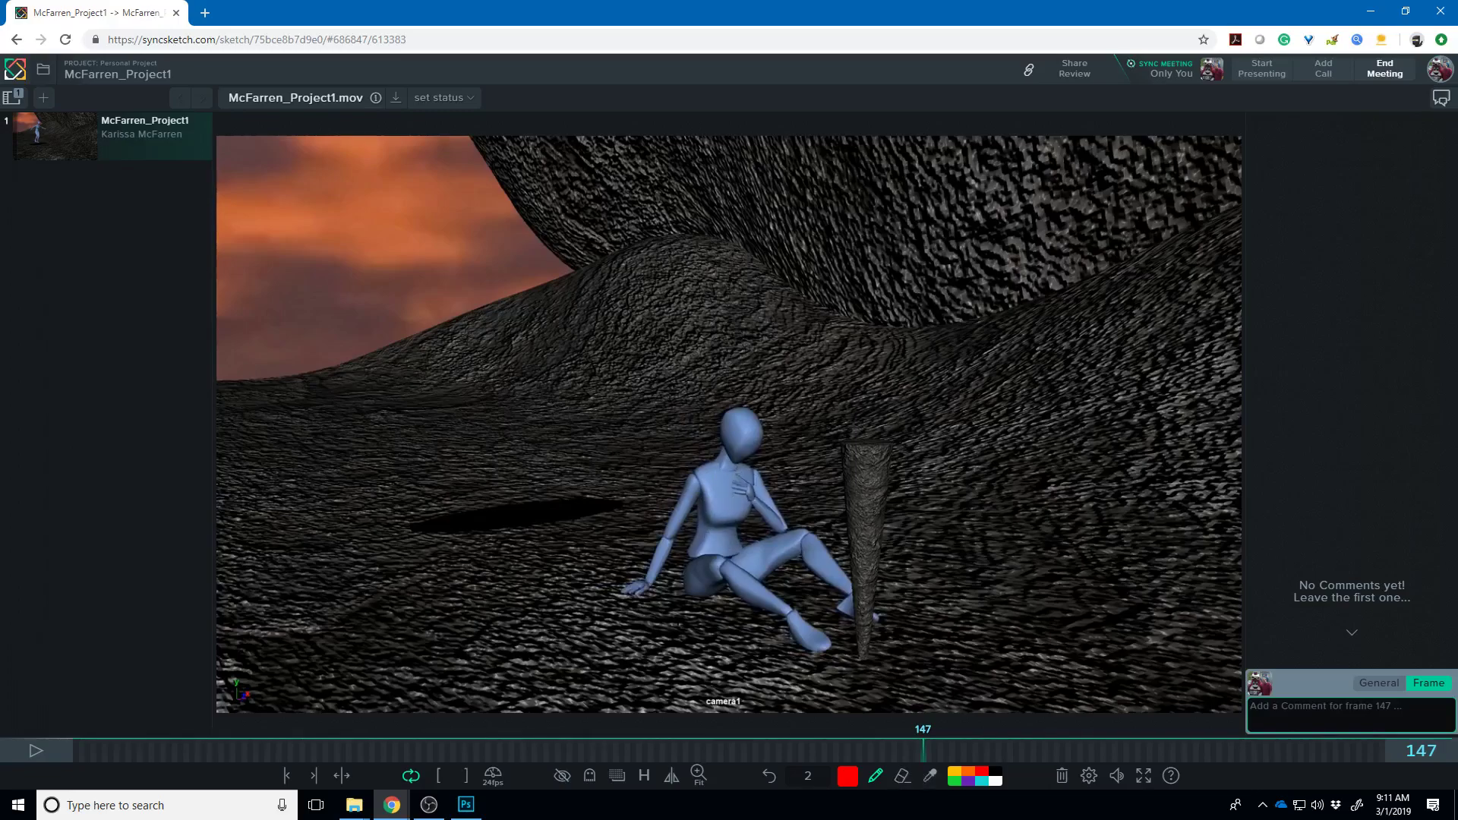
- On frame 42, trace the figure's leg from foot to hip in red with a loop at the hips
{"action": "left_click_drag", "start_coordinate": [920, 749], "coordinate": [237, 770]}
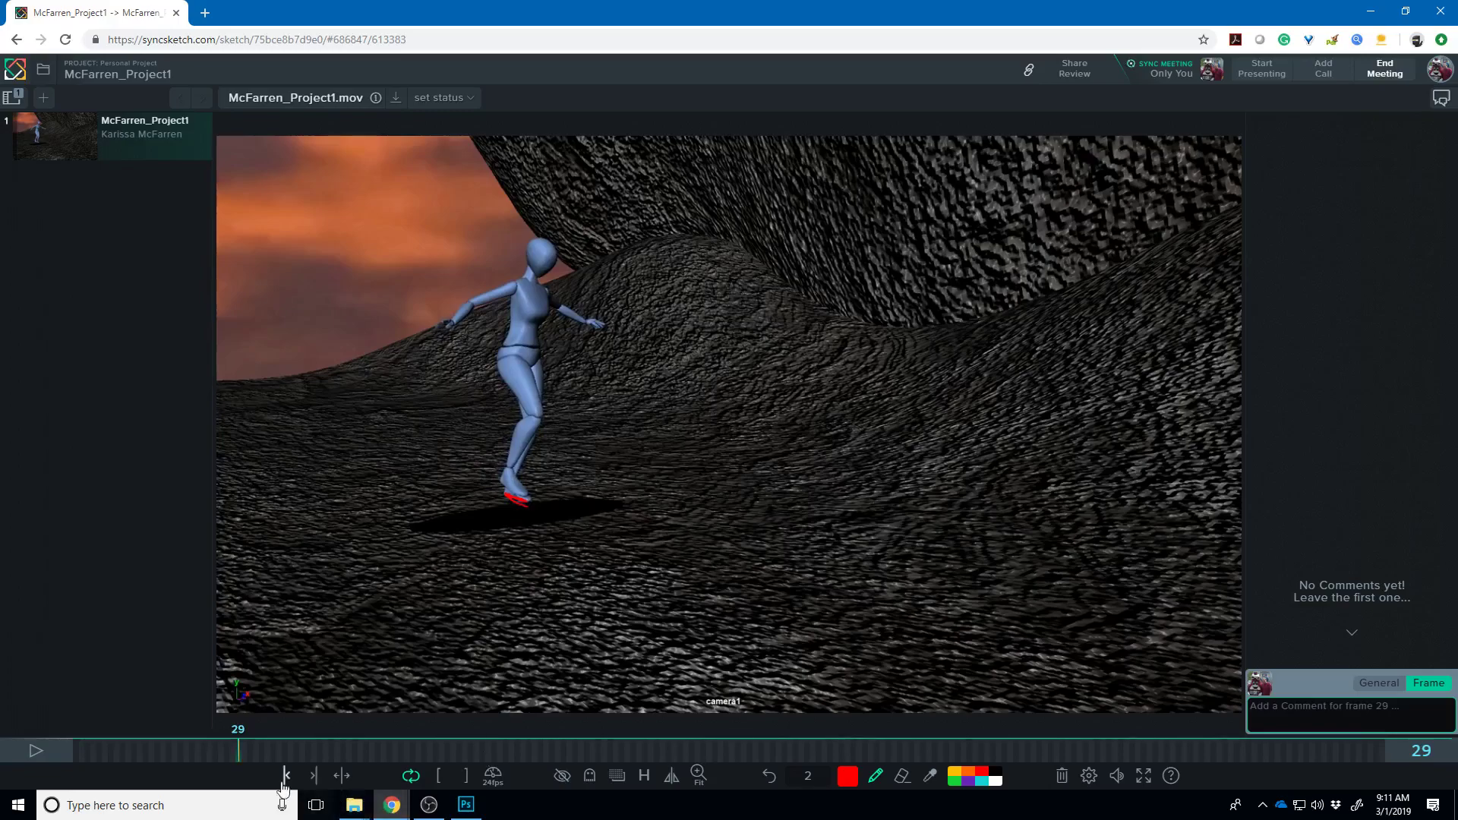
{"action": "left_click_drag", "start_coordinate": [247, 749], "coordinate": [313, 762]}
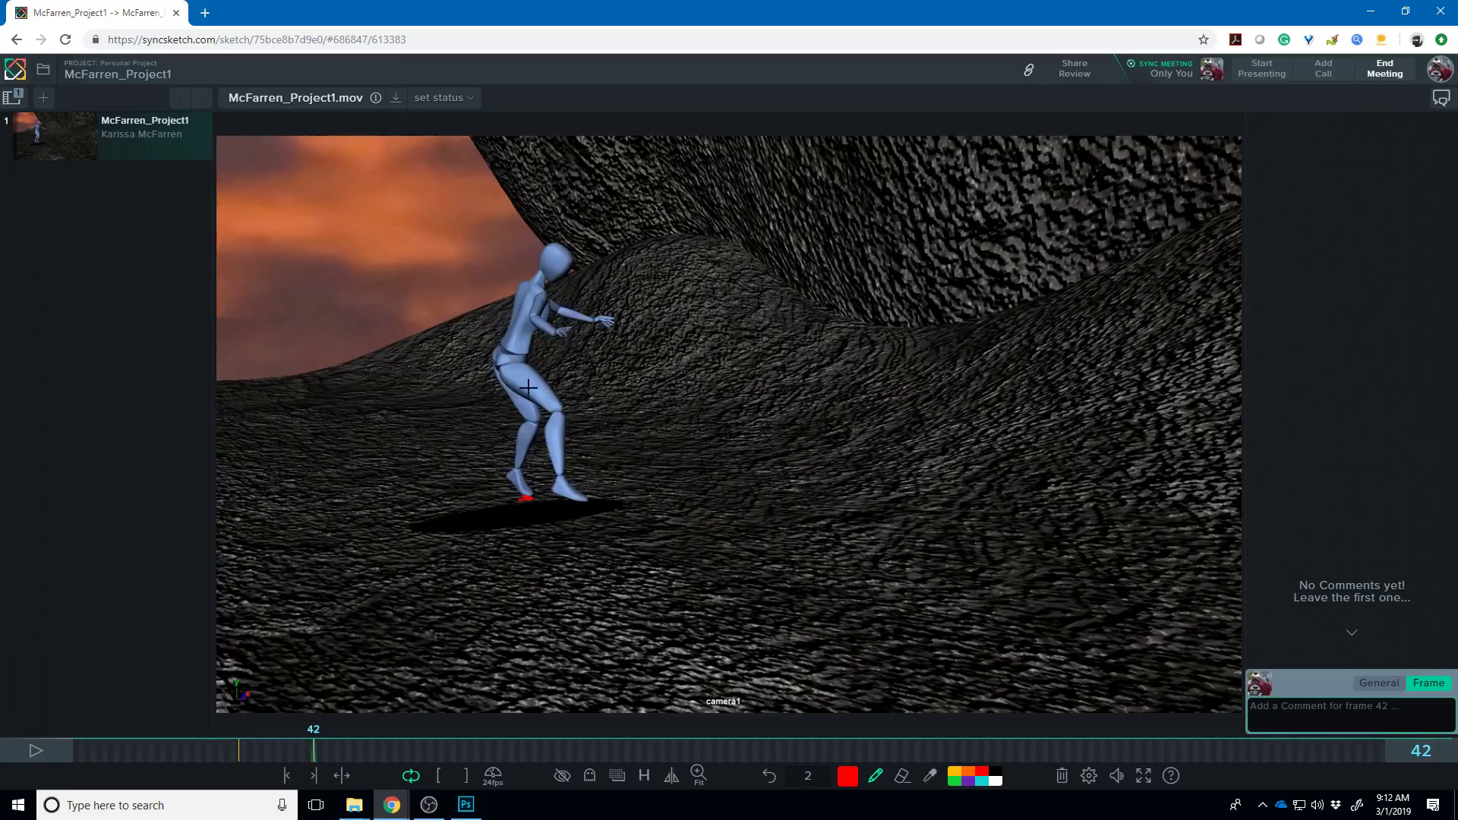
{"action": "left_click_drag", "start_coordinate": [524, 498], "coordinate": [517, 317]}
{"action": "left_click_drag", "start_coordinate": [547, 355], "coordinate": [537, 377]}
{"action": "key", "text": "Right"}
{"action": "key", "text": "Right"}
{"action": "key", "text": "Right"}
{"action": "key", "text": "Right"}
{"action": "key", "text": "Right"}
{"action": "key", "text": "Right"}
{"action": "key", "text": "Right"}
{"action": "key", "text": "Left"}
{"action": "key", "text": "Left"}
{"action": "key", "text": "Left"}
{"action": "key", "text": "Left"}
{"action": "key", "text": "Left"}
{"action": "key", "text": "Left"}
{"action": "key", "text": "Left"}
{"action": "key", "text": "Left"}
{"action": "key", "text": "Left"}
{"action": "key", "text": "Left"}
{"action": "key", "text": "Left"}
{"action": "key", "text": "Left"}
{"action": "key", "text": "Left"}
{"action": "key", "text": "Left"}
{"action": "key", "text": "Left"}
{"action": "key", "text": "Left"}
{"action": "key", "text": "Left"}
{"action": "key", "text": "Left"}
{"action": "key", "text": "Left"}
{"action": "key", "text": "Right"}
{"action": "key", "text": "Right"}
{"action": "key", "text": "Right"}
{"action": "key", "text": "Right"}
{"action": "key", "text": "Right"}
{"action": "key", "text": "Right"}
{"action": "key", "text": "Right"}
{"action": "key", "text": "Right"}
{"action": "key", "text": "Right"}
{"action": "key", "text": "Right"}
{"action": "key", "text": "Right"}
{"action": "key", "text": "Right"}
{"action": "key", "text": "Left"}
{"action": "key", "text": "Left"}
{"action": "key", "text": "Left"}
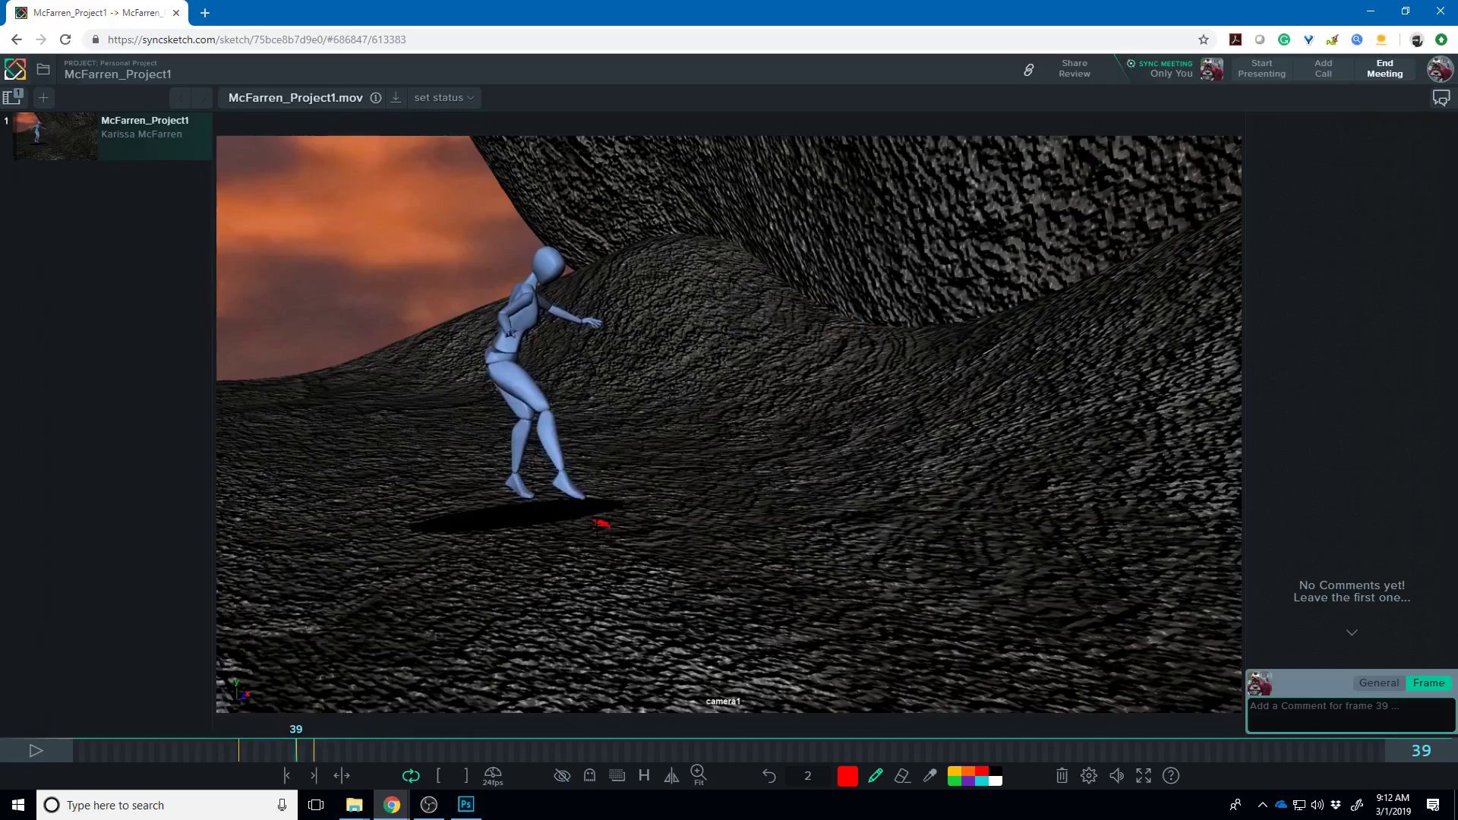
- On frame 40, draw a red thigh stroke, undo it, and redraw the arc rising from the thigh
{"action": "key", "text": "Right"}
{"action": "key", "text": "Right"}
{"action": "key", "text": "Right"}
{"action": "key", "text": "Right"}
{"action": "key", "text": "Right"}
{"action": "key", "text": "Right"}
{"action": "key", "text": "Right"}
{"action": "key", "text": "Right"}
{"action": "key", "text": "Right"}
{"action": "key", "text": "Right"}
{"action": "key", "text": "Right"}
{"action": "key", "text": "Right"}
{"action": "key", "text": "Right"}
{"action": "key", "text": "Right"}
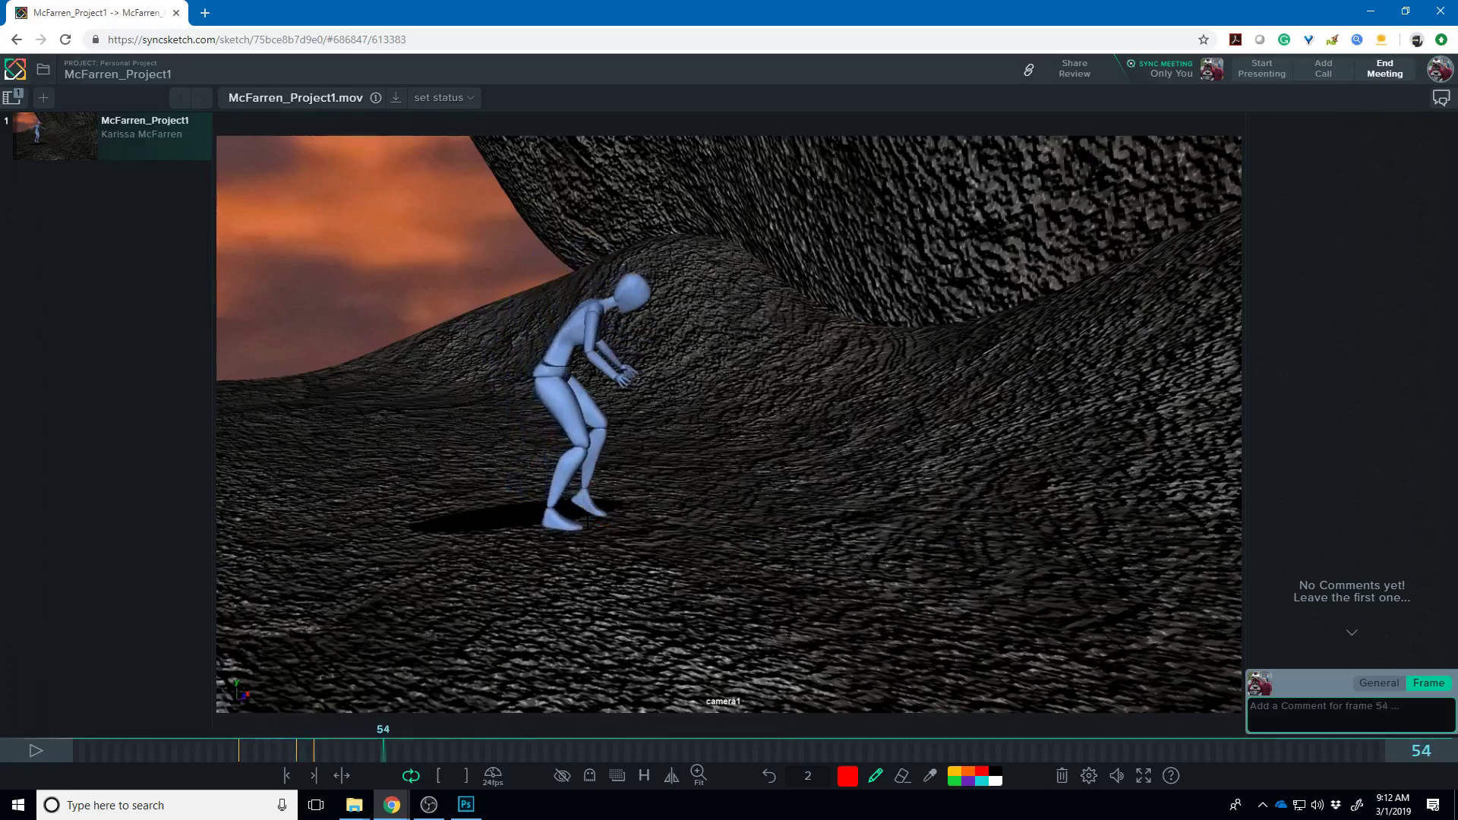
{"action": "key", "text": "Left"}
{"action": "key", "text": "Left"}
{"action": "key", "text": "Left"}
{"action": "key", "text": "Left"}
{"action": "key", "text": "Left"}
{"action": "key", "text": "Left"}
{"action": "key", "text": "Left"}
{"action": "key", "text": "Left"}
{"action": "key", "text": "Left"}
{"action": "key", "text": "Left"}
{"action": "key", "text": "Left"}
{"action": "key", "text": "Left"}
{"action": "key", "text": "Left"}
{"action": "key", "text": "Left"}
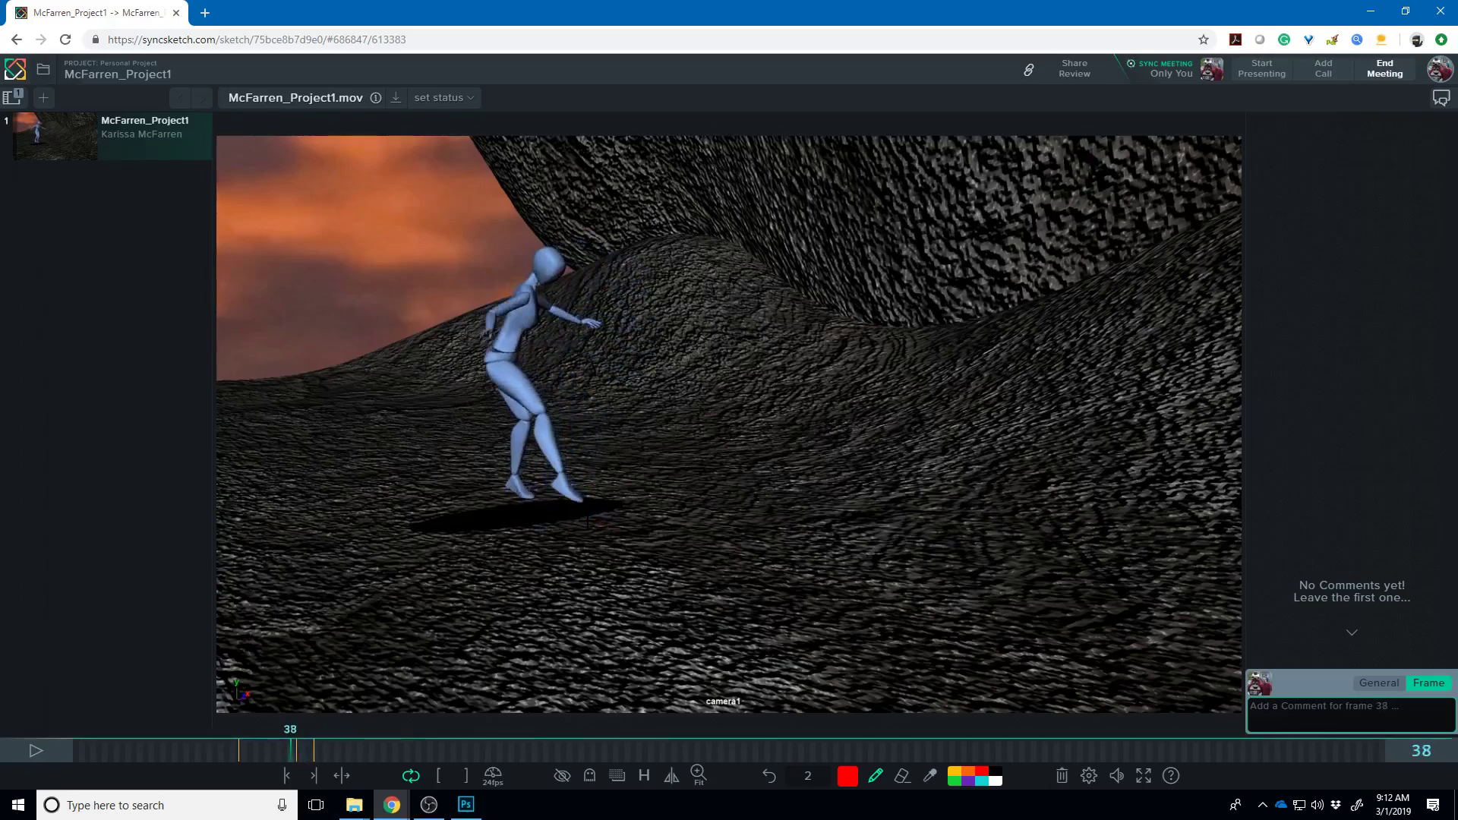
{"action": "key", "text": "Right"}
{"action": "key", "text": "Right"}
{"action": "key", "text": "Right"}
{"action": "key", "text": "Right"}
{"action": "key", "text": "Right"}
{"action": "key", "text": "Right"}
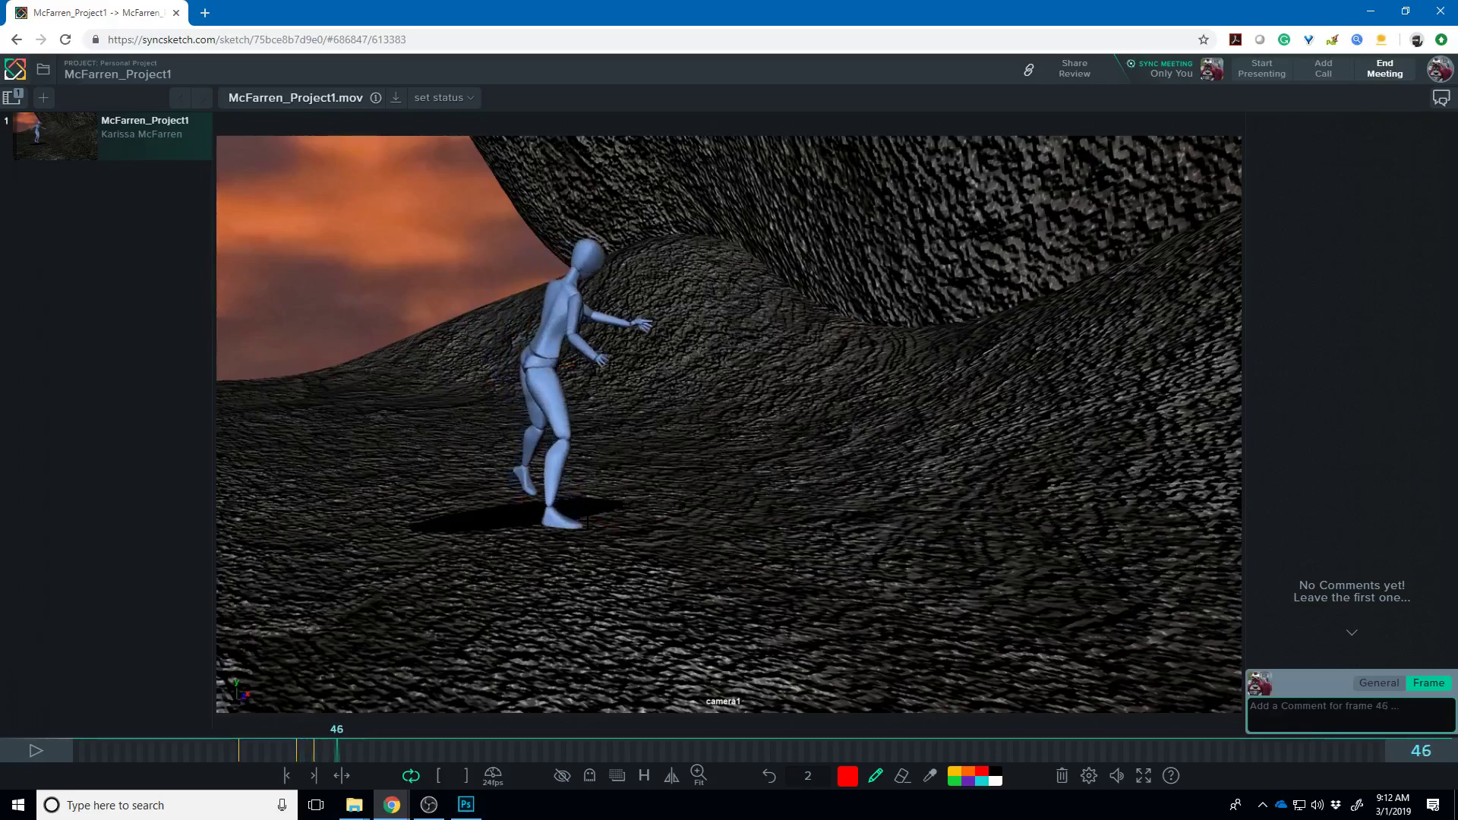
{"action": "key", "text": "Left"}
{"action": "key", "text": "Left"}
{"action": "key", "text": "Left"}
{"action": "key", "text": "Left"}
{"action": "key", "text": "Left"}
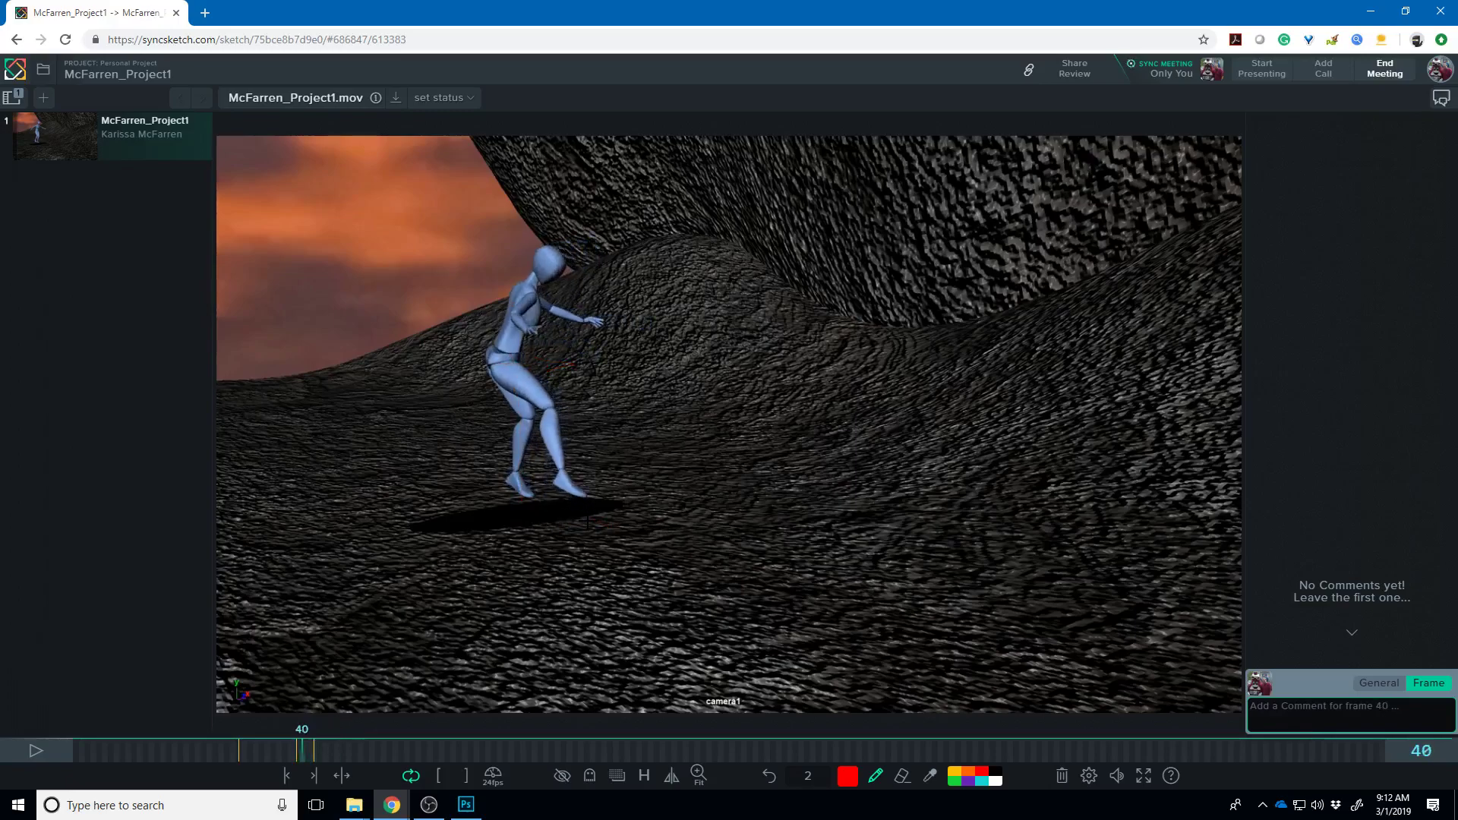
{"action": "mouse_move", "coordinate": [537, 357]}
{"action": "left_mouse_down"}
{"action": "mouse_move", "coordinate": [548, 401]}
{"action": "mouse_move", "coordinate": [567, 373]}
{"action": "mouse_move", "coordinate": [684, 389]}
{"action": "left_mouse_up"}
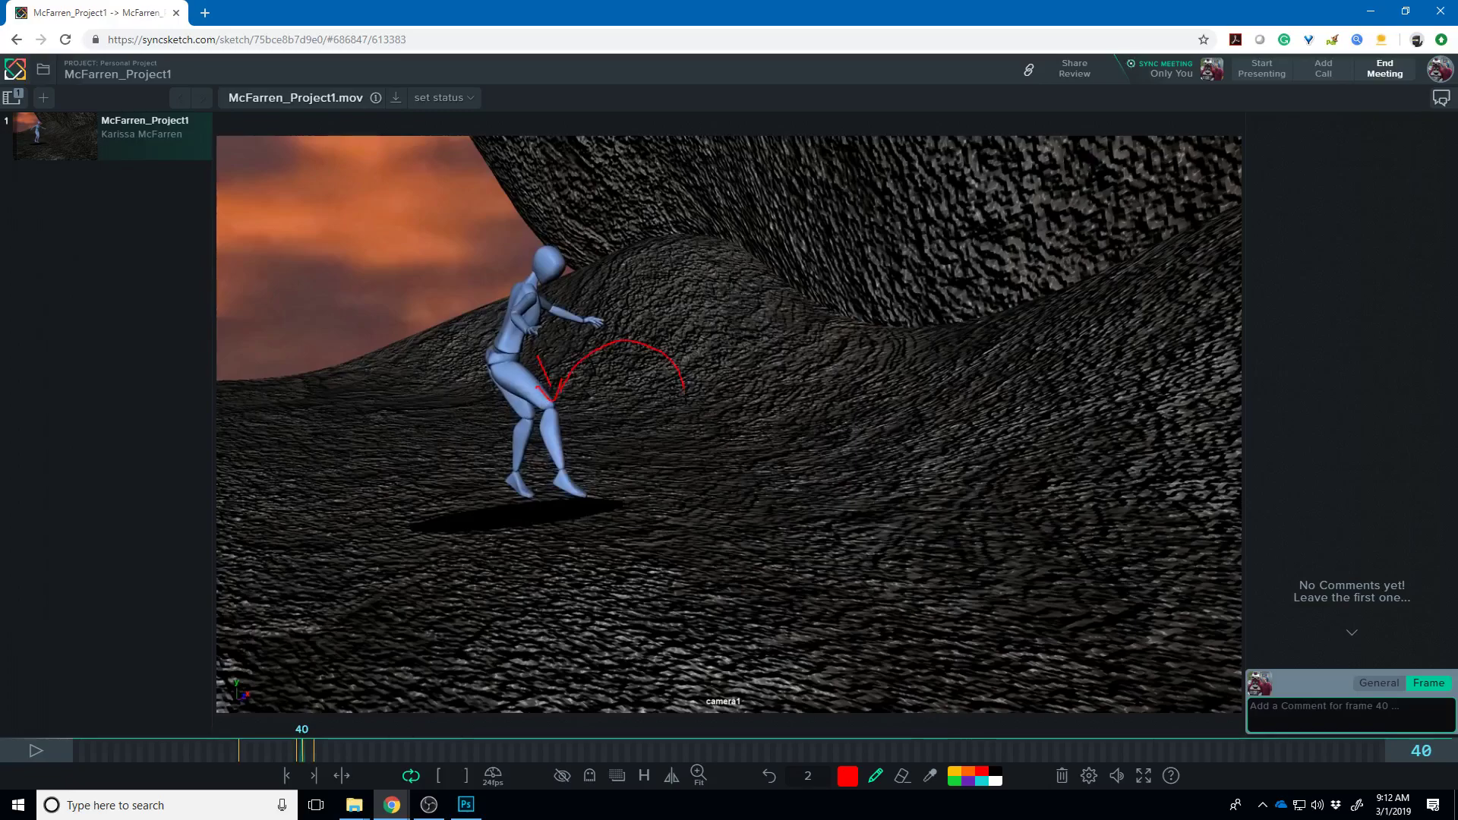
{"action": "key", "text": "ctrl+z"}
{"action": "mouse_move", "coordinate": [554, 394]}
{"action": "left_mouse_down"}
{"action": "mouse_move", "coordinate": [582, 364]}
{"action": "mouse_move", "coordinate": [608, 400]}
{"action": "left_mouse_up"}
- On frame 43, sketch red loops at the head, hip and front foot joined along the back
{"action": "left_click_drag", "start_coordinate": [303, 750], "coordinate": [312, 752]}
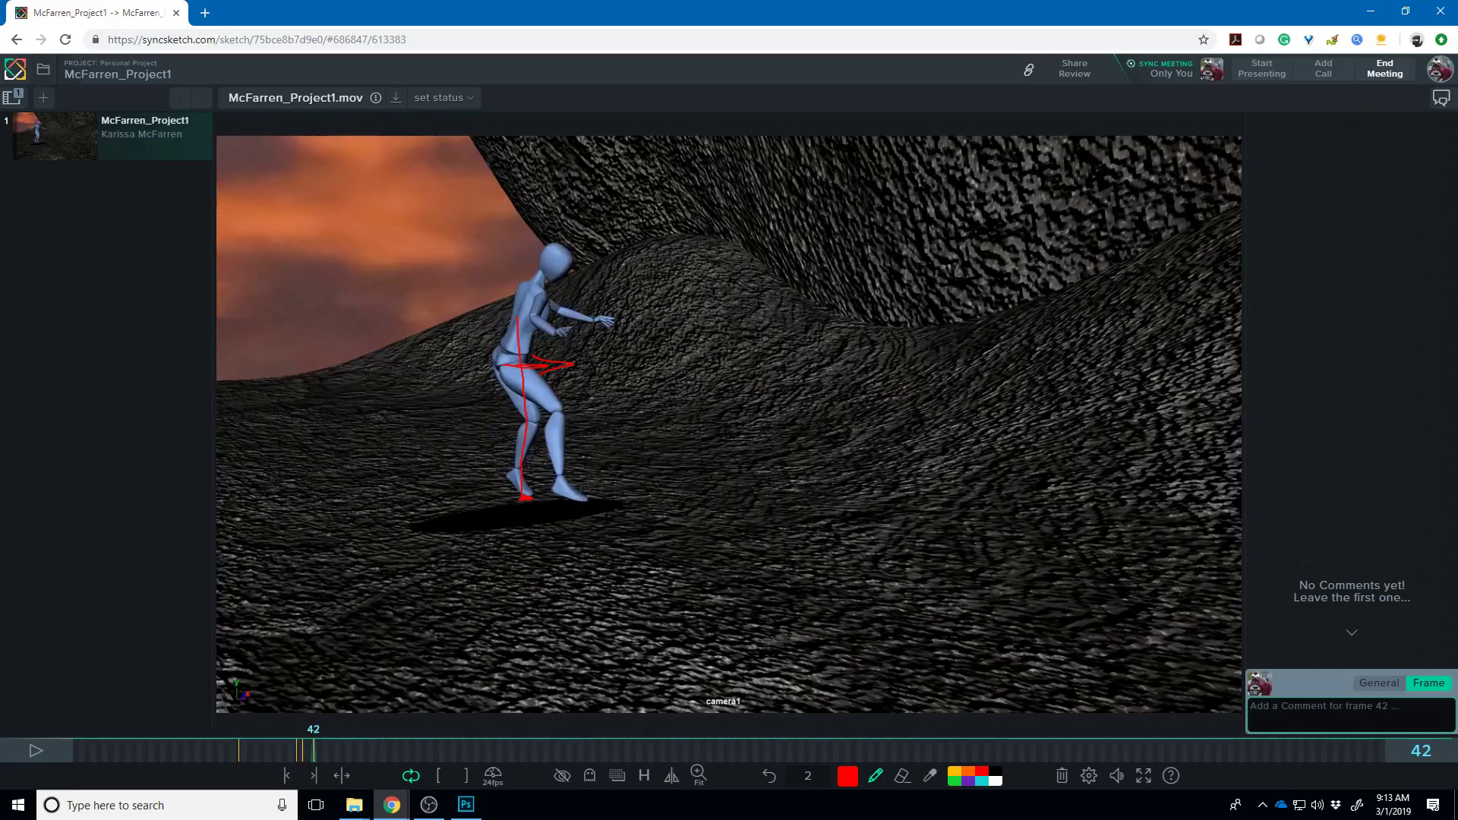
{"action": "mouse_move", "coordinate": [314, 751]}
{"action": "left_mouse_down"}
{"action": "mouse_move", "coordinate": [401, 794]}
{"action": "mouse_move", "coordinate": [348, 753]}
{"action": "mouse_move", "coordinate": [252, 761]}
{"action": "mouse_move", "coordinate": [318, 775]}
{"action": "left_mouse_up"}
{"action": "left_click", "coordinate": [316, 774]}
{"action": "left_click", "coordinate": [315, 775]}
{"action": "left_click", "coordinate": [314, 774]}
{"action": "left_click", "coordinate": [314, 774]}
{"action": "left_click", "coordinate": [313, 774]}
{"action": "left_click", "coordinate": [314, 775]}
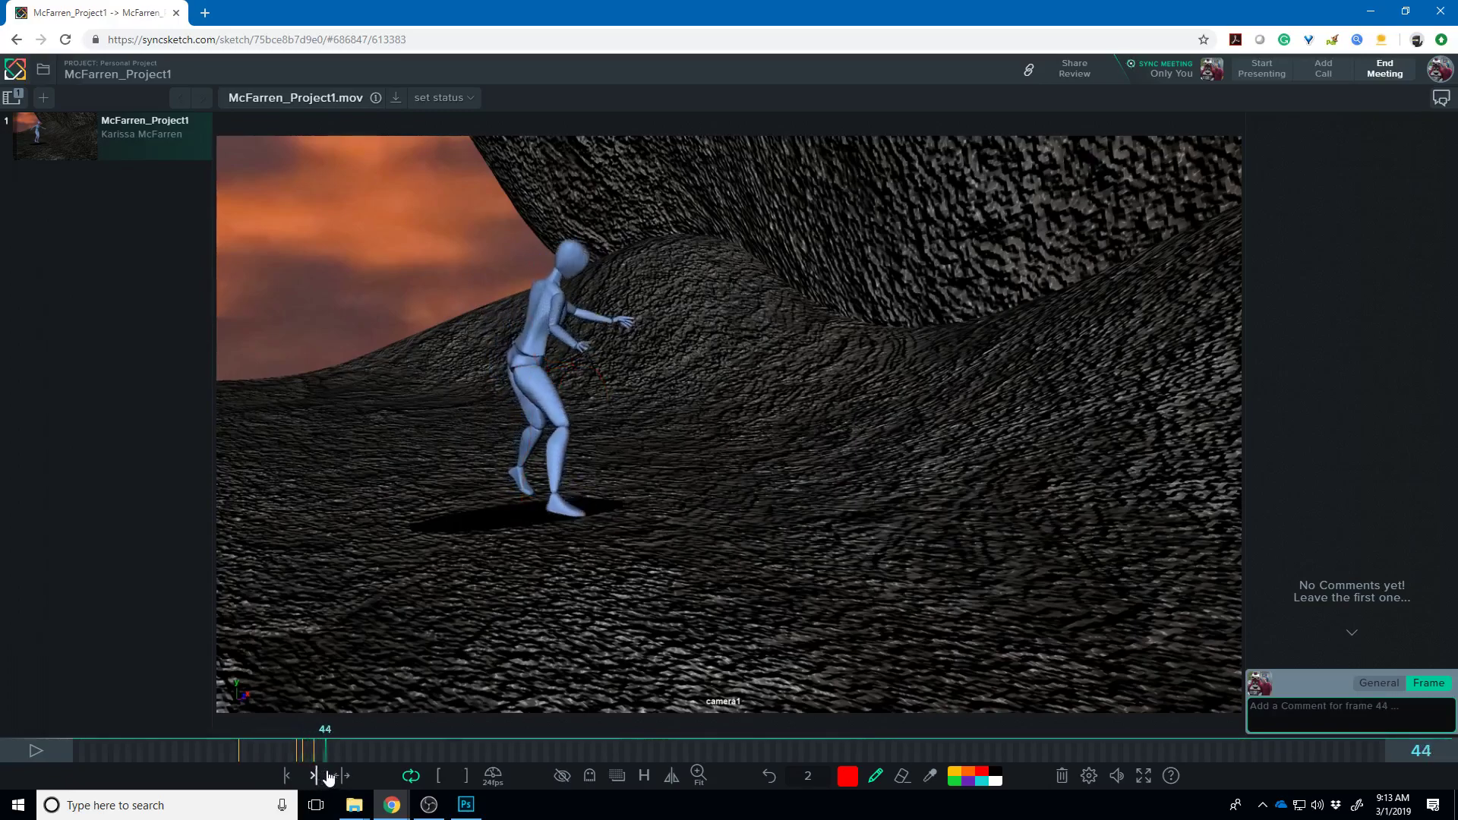
{"action": "left_click", "coordinate": [317, 774]}
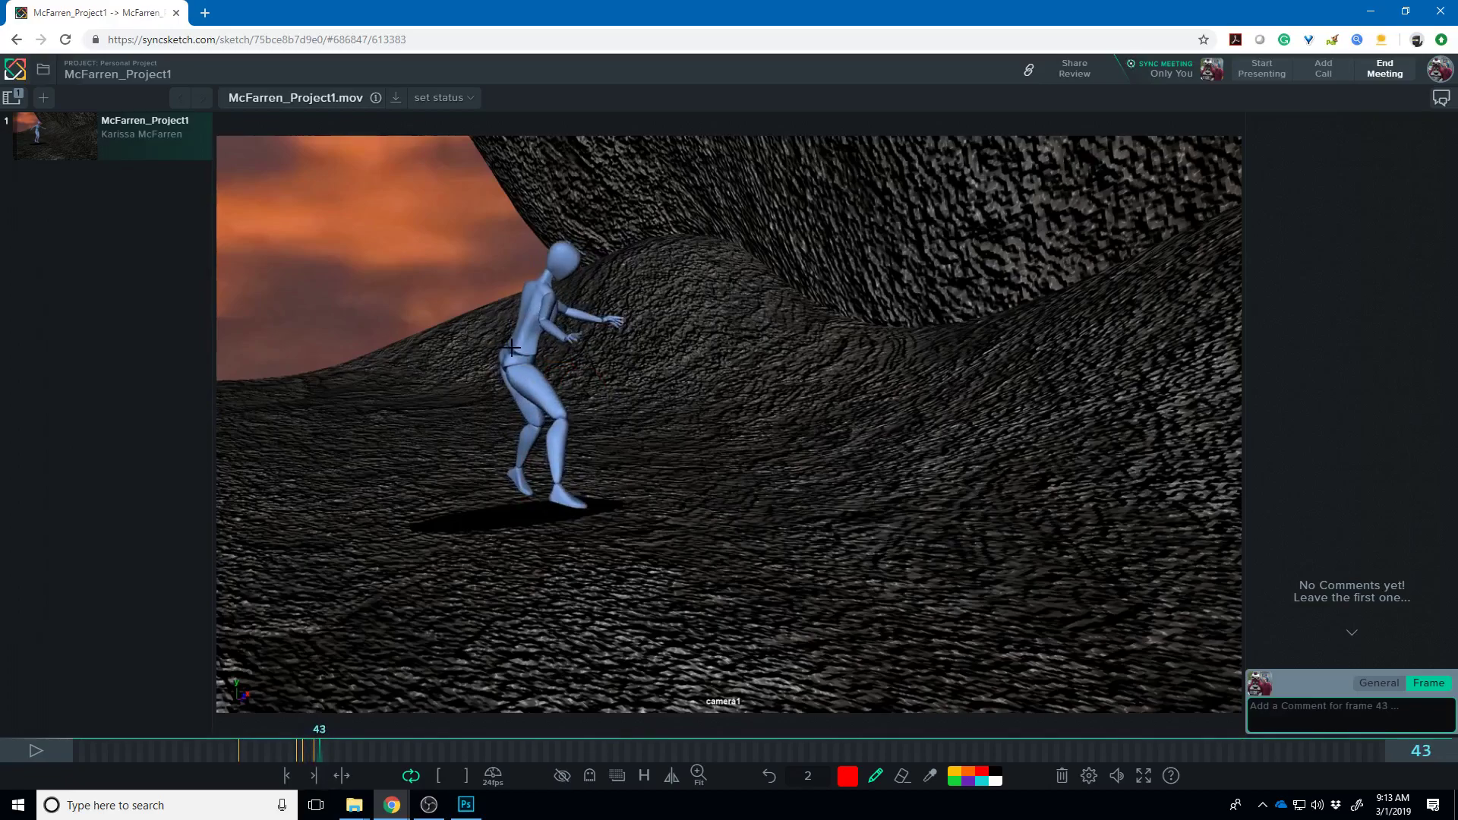
{"action": "mouse_move", "coordinate": [510, 357]}
{"action": "left_mouse_down"}
{"action": "mouse_move", "coordinate": [493, 259]}
{"action": "mouse_move", "coordinate": [481, 268]}
{"action": "mouse_move", "coordinate": [504, 278]}
{"action": "mouse_move", "coordinate": [523, 375]}
{"action": "mouse_move", "coordinate": [583, 479]}
{"action": "left_mouse_up"}
{"action": "mouse_move", "coordinate": [535, 380]}
{"action": "left_mouse_down"}
{"action": "mouse_move", "coordinate": [522, 366]}
{"action": "mouse_move", "coordinate": [543, 356]}
{"action": "mouse_move", "coordinate": [512, 477]}
{"action": "mouse_move", "coordinate": [524, 487]}
{"action": "left_mouse_up"}
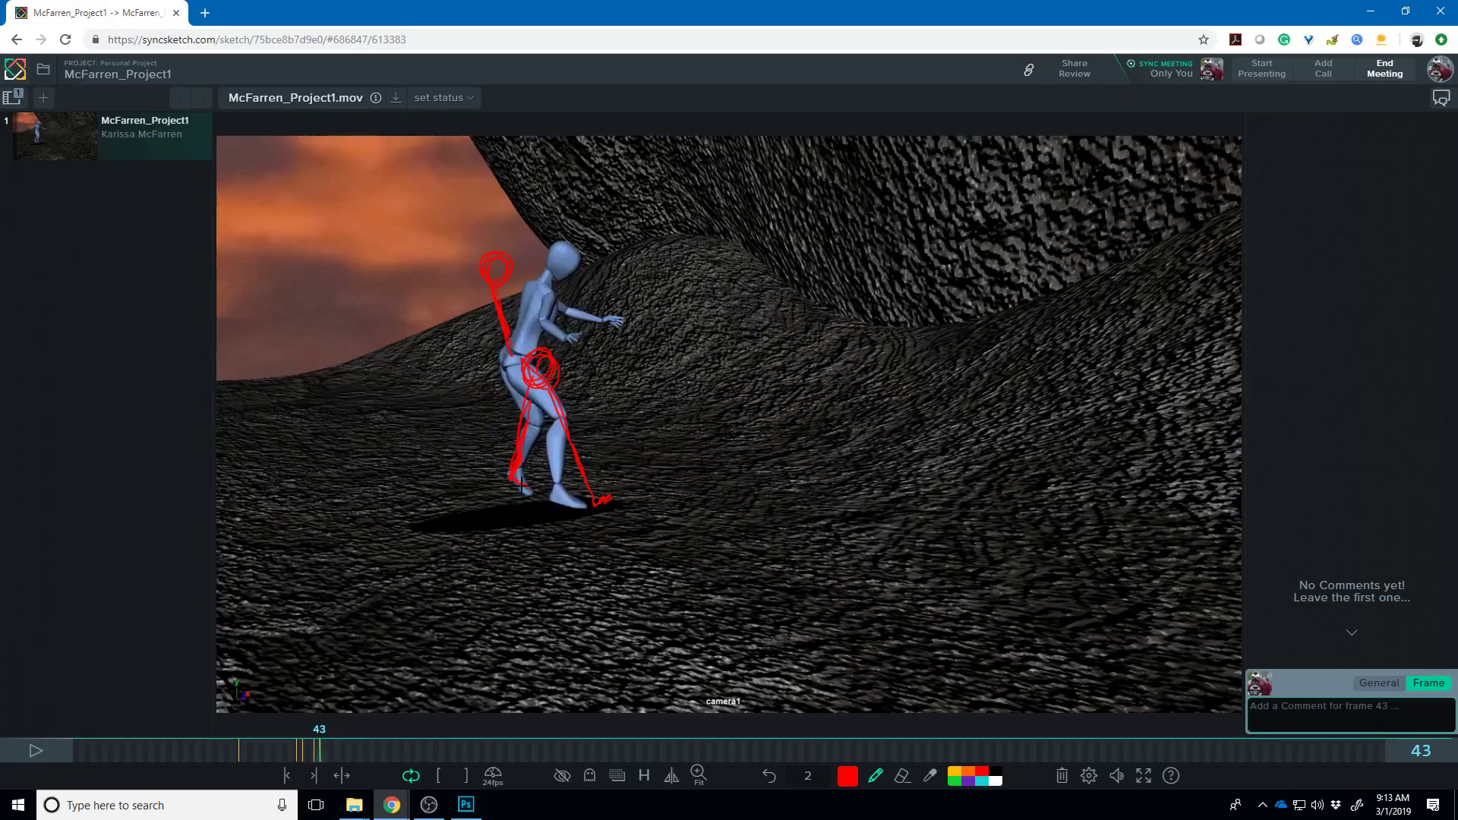
{"action": "mouse_move", "coordinate": [526, 360]}
{"action": "left_mouse_down"}
{"action": "mouse_move", "coordinate": [521, 323]}
{"action": "mouse_move", "coordinate": [489, 276]}
{"action": "mouse_move", "coordinate": [537, 382]}
{"action": "left_mouse_up"}
{"action": "mouse_move", "coordinate": [509, 467]}
{"action": "left_mouse_down"}
{"action": "mouse_move", "coordinate": [523, 490]}
{"action": "mouse_move", "coordinate": [555, 460]}
{"action": "left_mouse_up"}
- Trace the back's curve up to the head on frame 47, then scrub back to compare frames
{"action": "left_click_drag", "start_coordinate": [328, 748], "coordinate": [341, 753]}
{"action": "left_click_drag", "start_coordinate": [546, 353], "coordinate": [602, 265]}
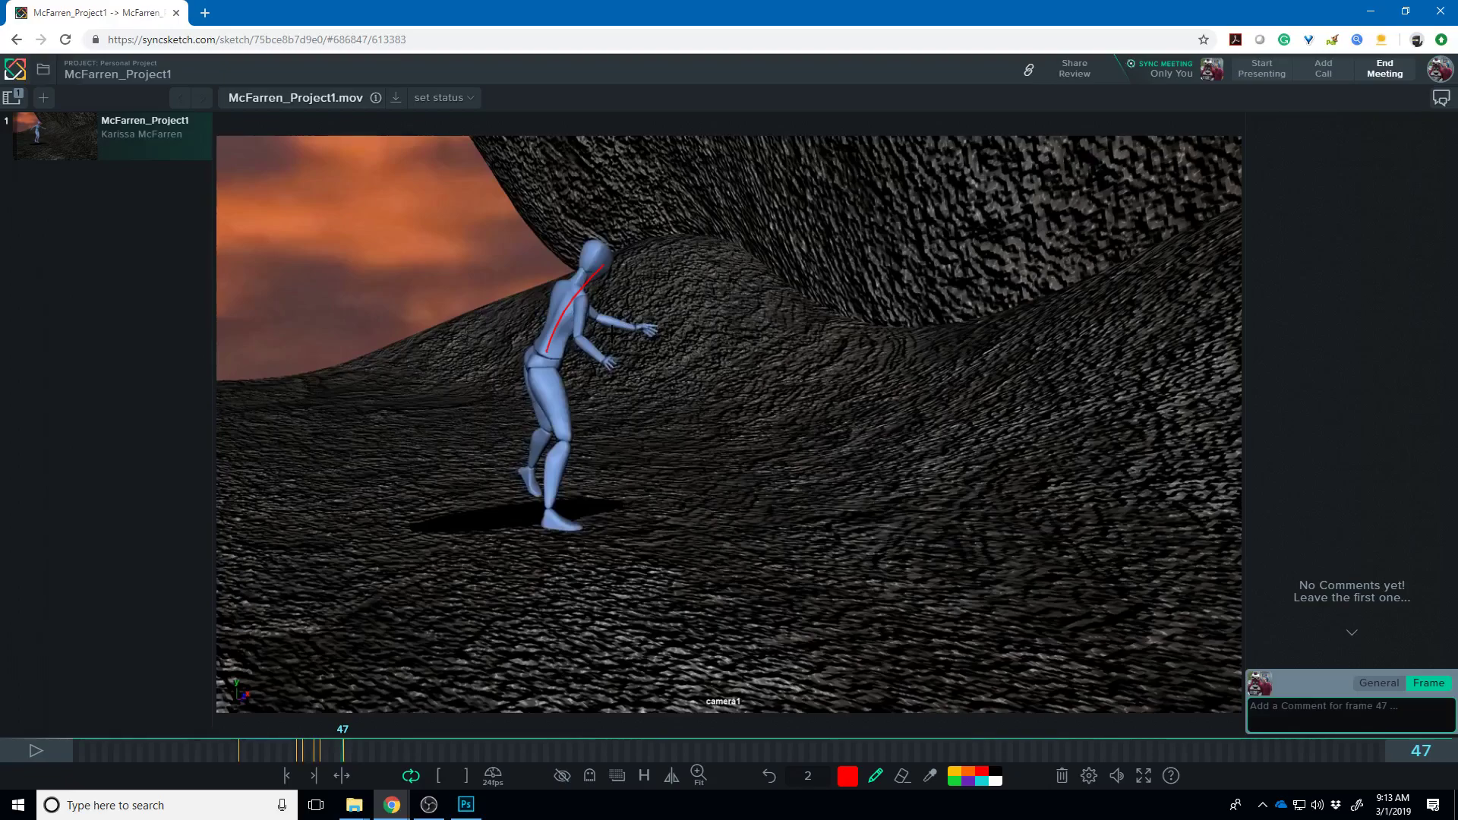
{"action": "mouse_move", "coordinate": [335, 749]}
{"action": "left_mouse_down"}
{"action": "mouse_move", "coordinate": [290, 750]}
{"action": "mouse_move", "coordinate": [360, 761]}
{"action": "mouse_move", "coordinate": [81, 747]}
{"action": "left_mouse_up"}
- Play the clip, pause at frame 119, and drag back to the hunched pose around frame 60
{"action": "left_click", "coordinate": [55, 747]}
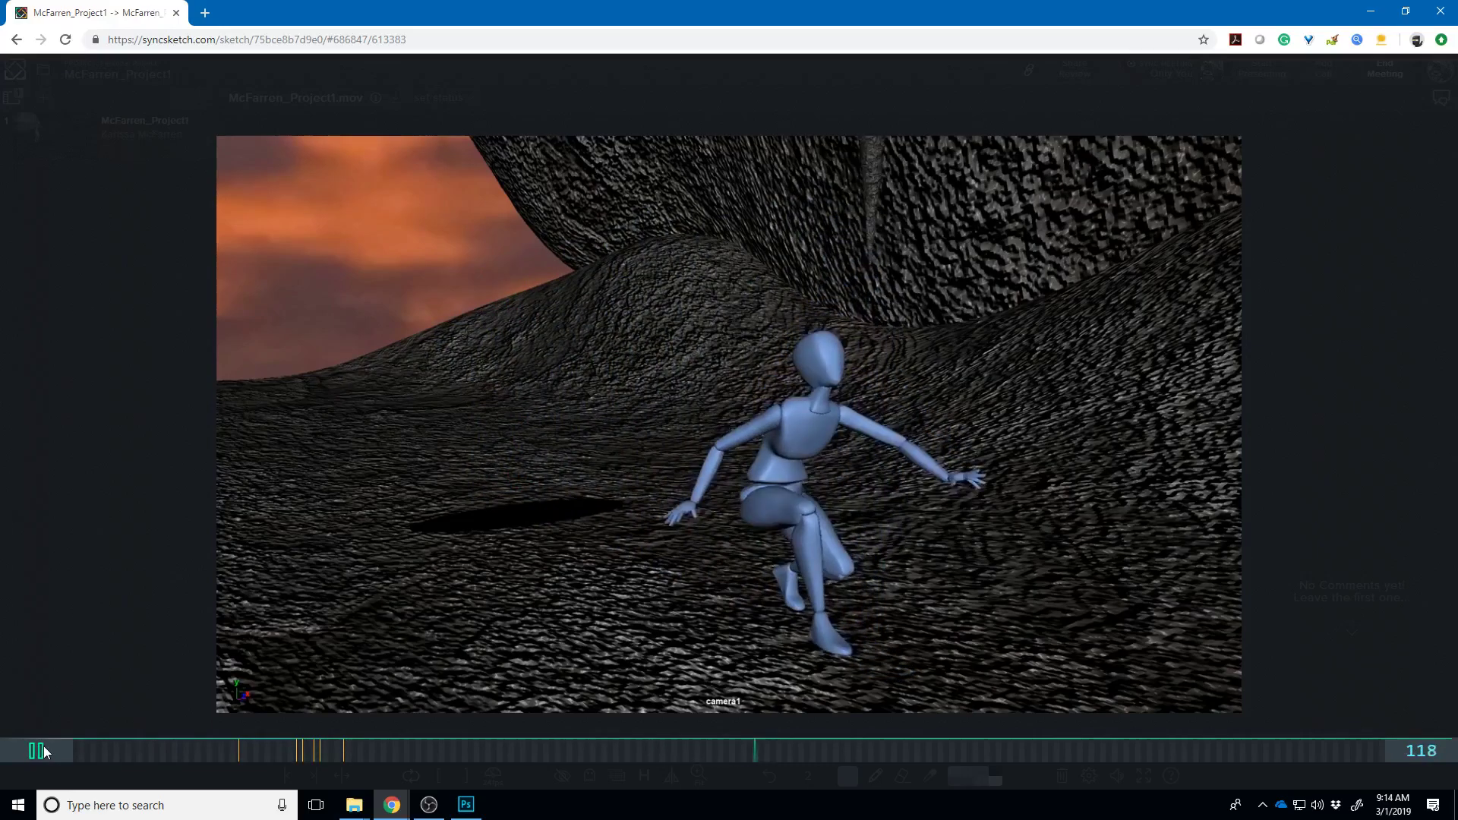
{"action": "left_click", "coordinate": [44, 746]}
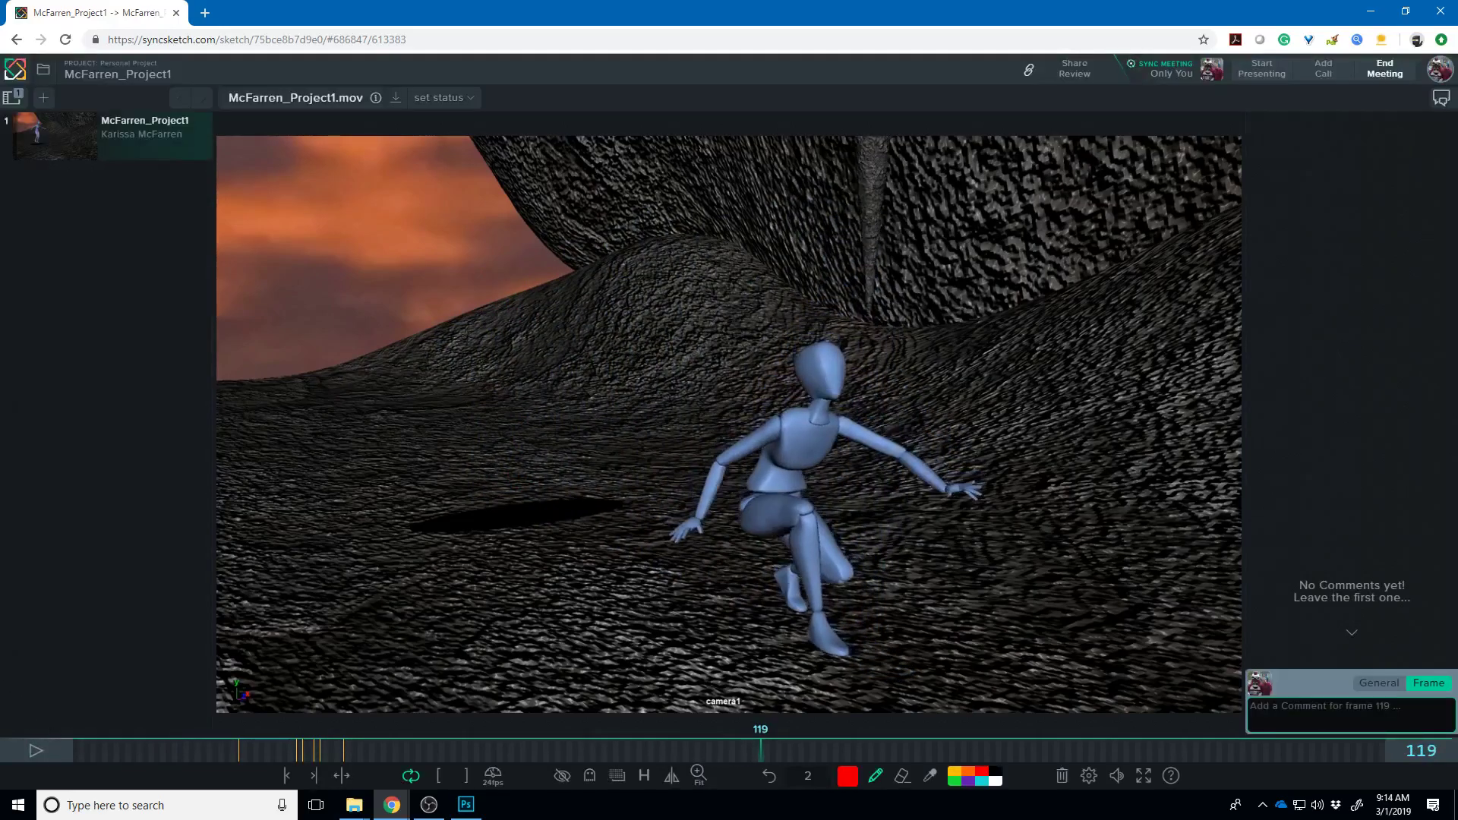
{"action": "left_click_drag", "start_coordinate": [750, 748], "coordinate": [410, 721]}
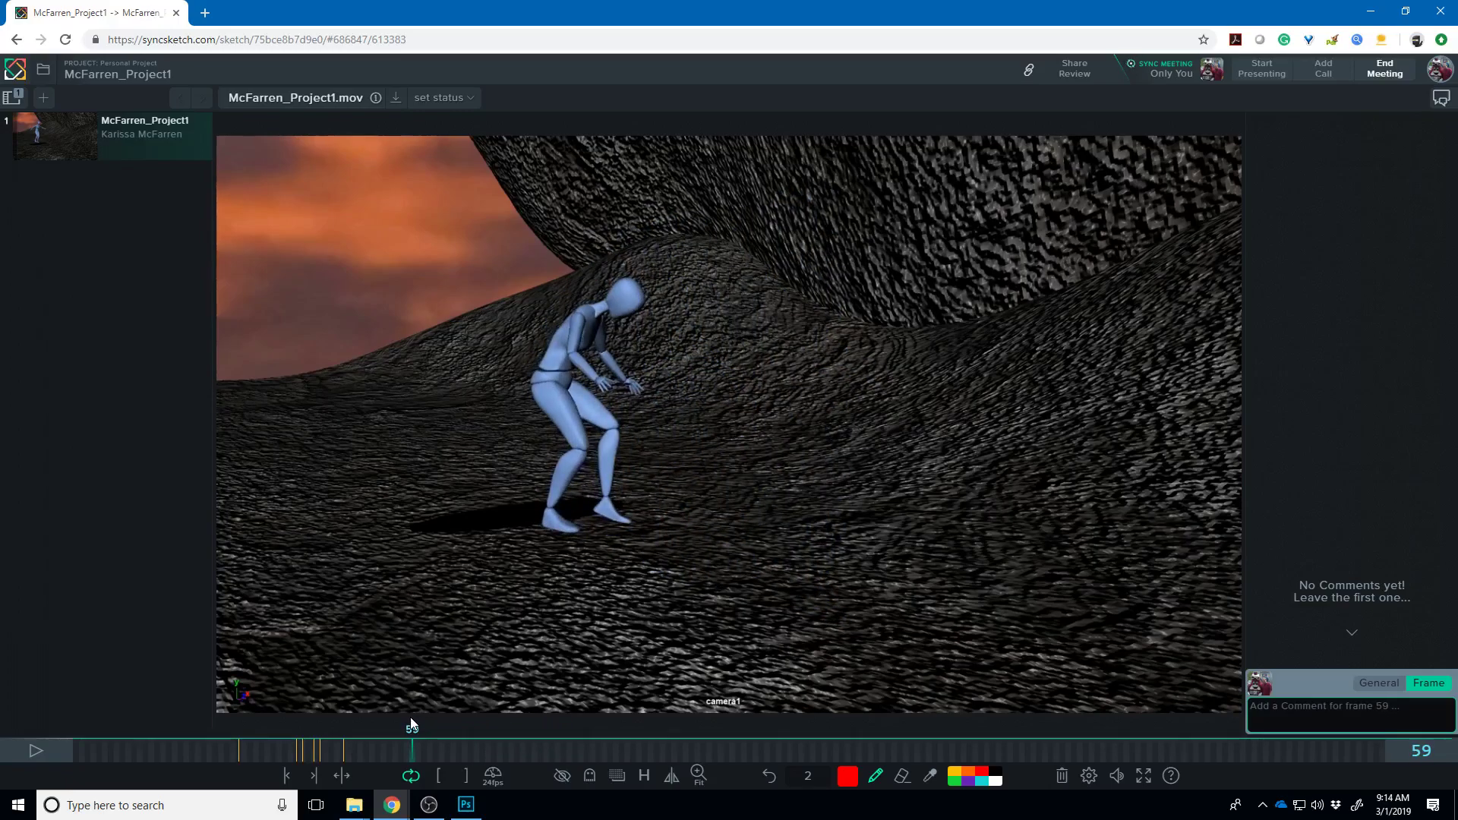
- Draw two red zig-zag paths up the slope on frame 59 and circle the feet on frame 68
{"action": "mouse_move", "coordinate": [741, 512]}
{"action": "left_mouse_down"}
{"action": "mouse_move", "coordinate": [781, 418]}
{"action": "mouse_move", "coordinate": [914, 413]}
{"action": "mouse_move", "coordinate": [933, 344]}
{"action": "mouse_move", "coordinate": [1053, 338]}
{"action": "mouse_move", "coordinate": [1080, 278]}
{"action": "mouse_move", "coordinate": [1192, 269]}
{"action": "left_mouse_up"}
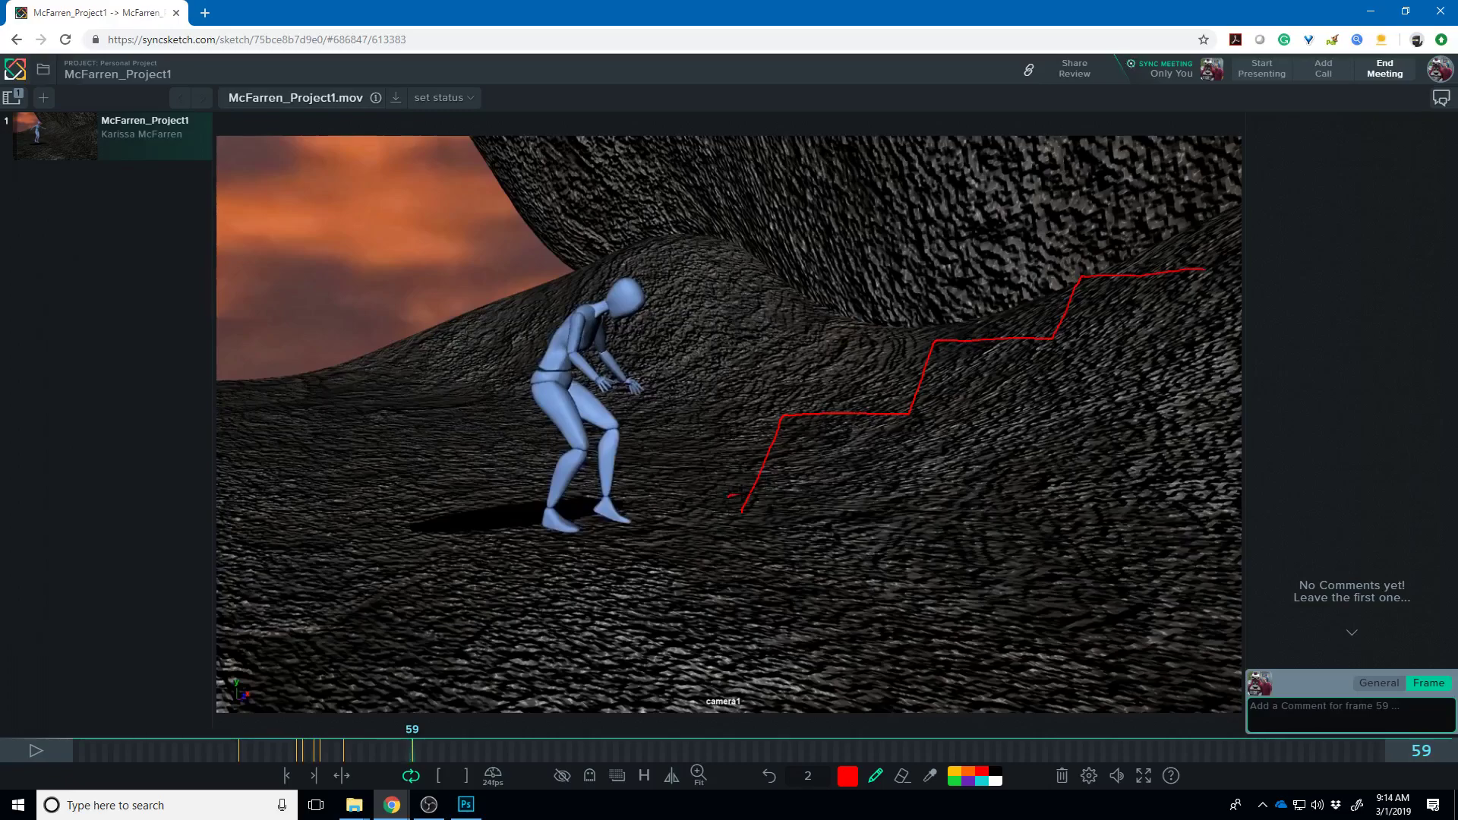
{"action": "left_click_drag", "start_coordinate": [790, 463], "coordinate": [952, 392]}
{"action": "left_click_drag", "start_coordinate": [1094, 329], "coordinate": [1163, 262]}
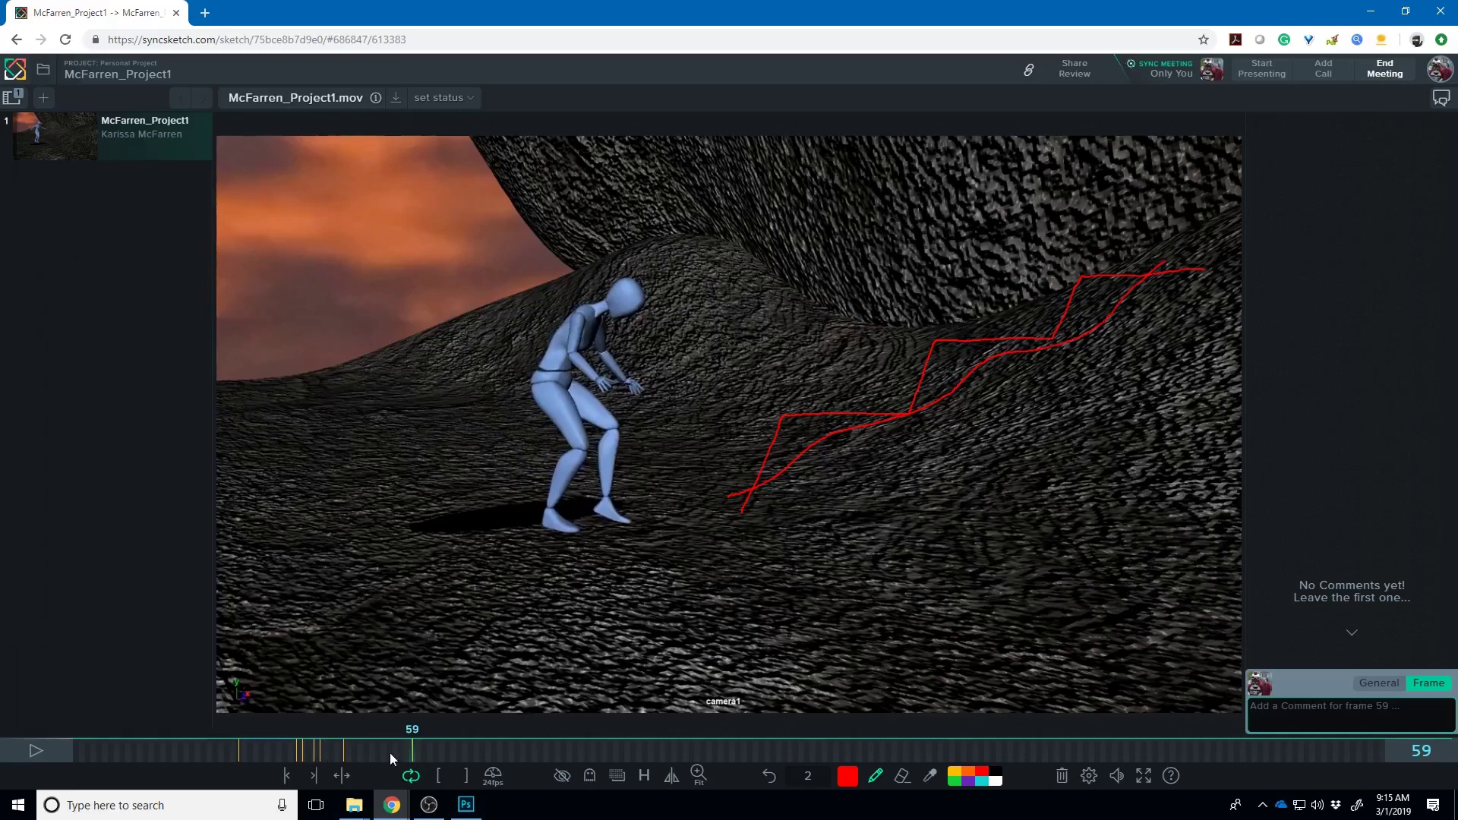
{"action": "mouse_move", "coordinate": [403, 750]}
{"action": "left_mouse_down"}
{"action": "mouse_move", "coordinate": [353, 741]}
{"action": "mouse_move", "coordinate": [541, 767]}
{"action": "mouse_move", "coordinate": [685, 755]}
{"action": "mouse_move", "coordinate": [616, 759]}
{"action": "mouse_move", "coordinate": [657, 778]}
{"action": "mouse_move", "coordinate": [616, 775]}
{"action": "mouse_move", "coordinate": [690, 799]}
{"action": "mouse_move", "coordinate": [617, 744]}
{"action": "mouse_move", "coordinate": [644, 750]}
{"action": "mouse_move", "coordinate": [436, 751]}
{"action": "mouse_move", "coordinate": [499, 750]}
{"action": "mouse_move", "coordinate": [530, 714]}
{"action": "mouse_move", "coordinate": [564, 724]}
{"action": "mouse_move", "coordinate": [440, 723]}
{"action": "mouse_move", "coordinate": [465, 725]}
{"action": "left_mouse_up"}
{"action": "mouse_move", "coordinate": [653, 523]}
{"action": "left_mouse_down"}
{"action": "mouse_move", "coordinate": [469, 523]}
{"action": "mouse_move", "coordinate": [545, 460]}
{"action": "left_mouse_up"}
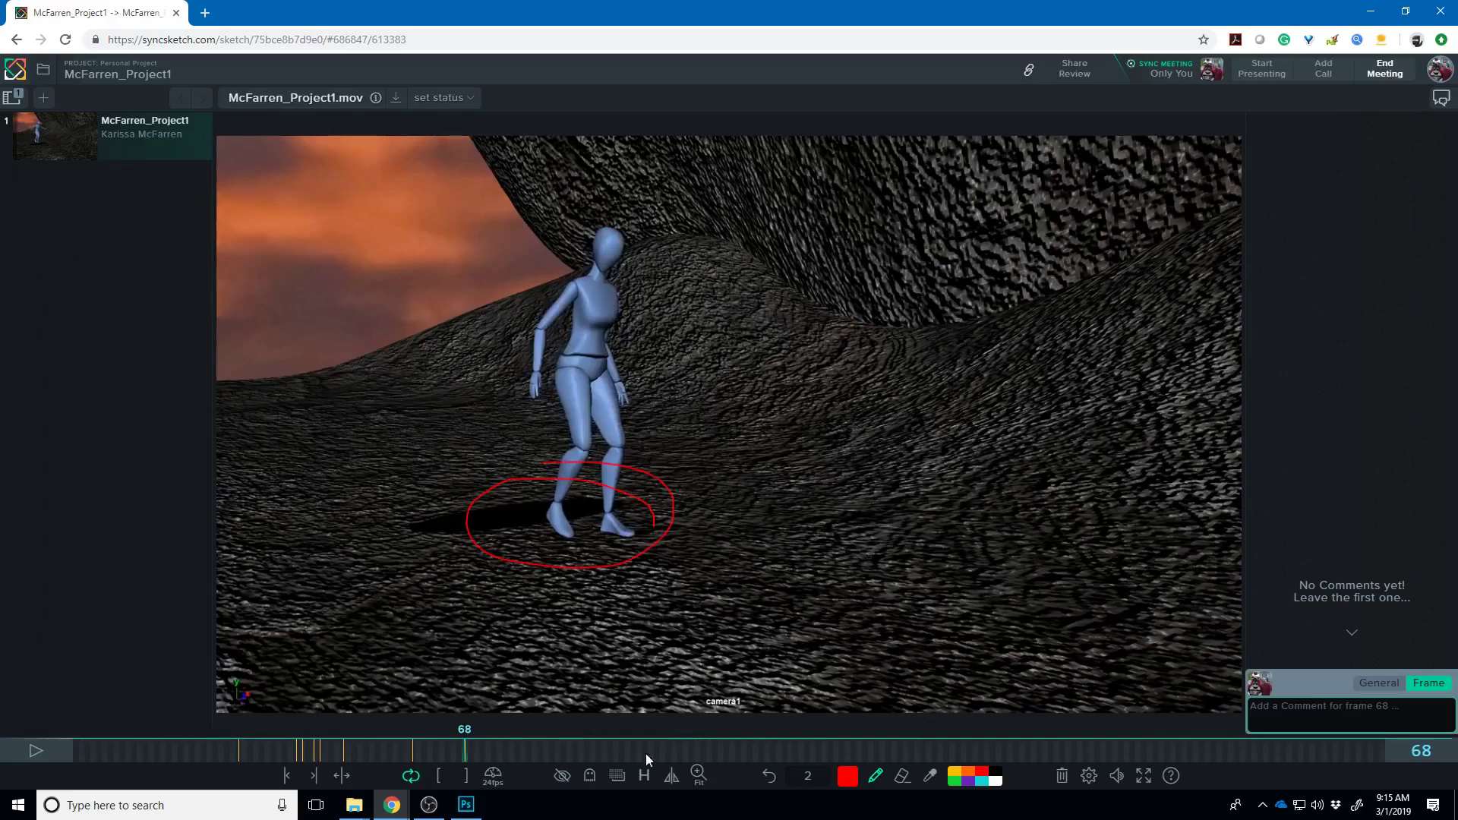
{"action": "mouse_move", "coordinate": [480, 750]}
{"action": "left_mouse_down"}
{"action": "mouse_move", "coordinate": [770, 778]}
{"action": "mouse_move", "coordinate": [736, 774]}
{"action": "left_mouse_up"}
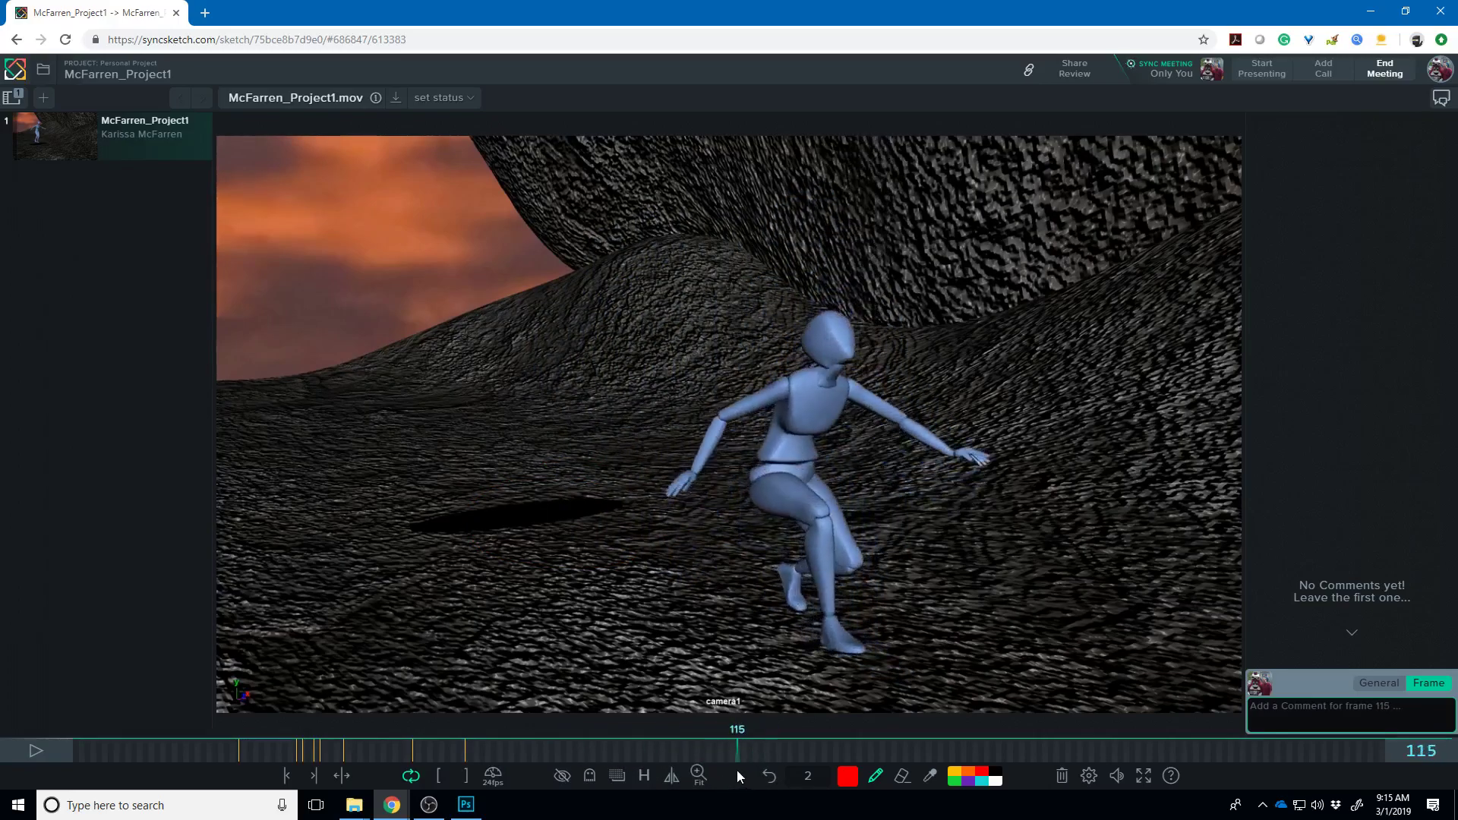
- Mark the neck angle in red on frame 114 and draw a hip-to-shoulder line on frame 124
{"action": "key", "text": "Left"}
{"action": "left_click_drag", "start_coordinate": [834, 345], "coordinate": [830, 380]}
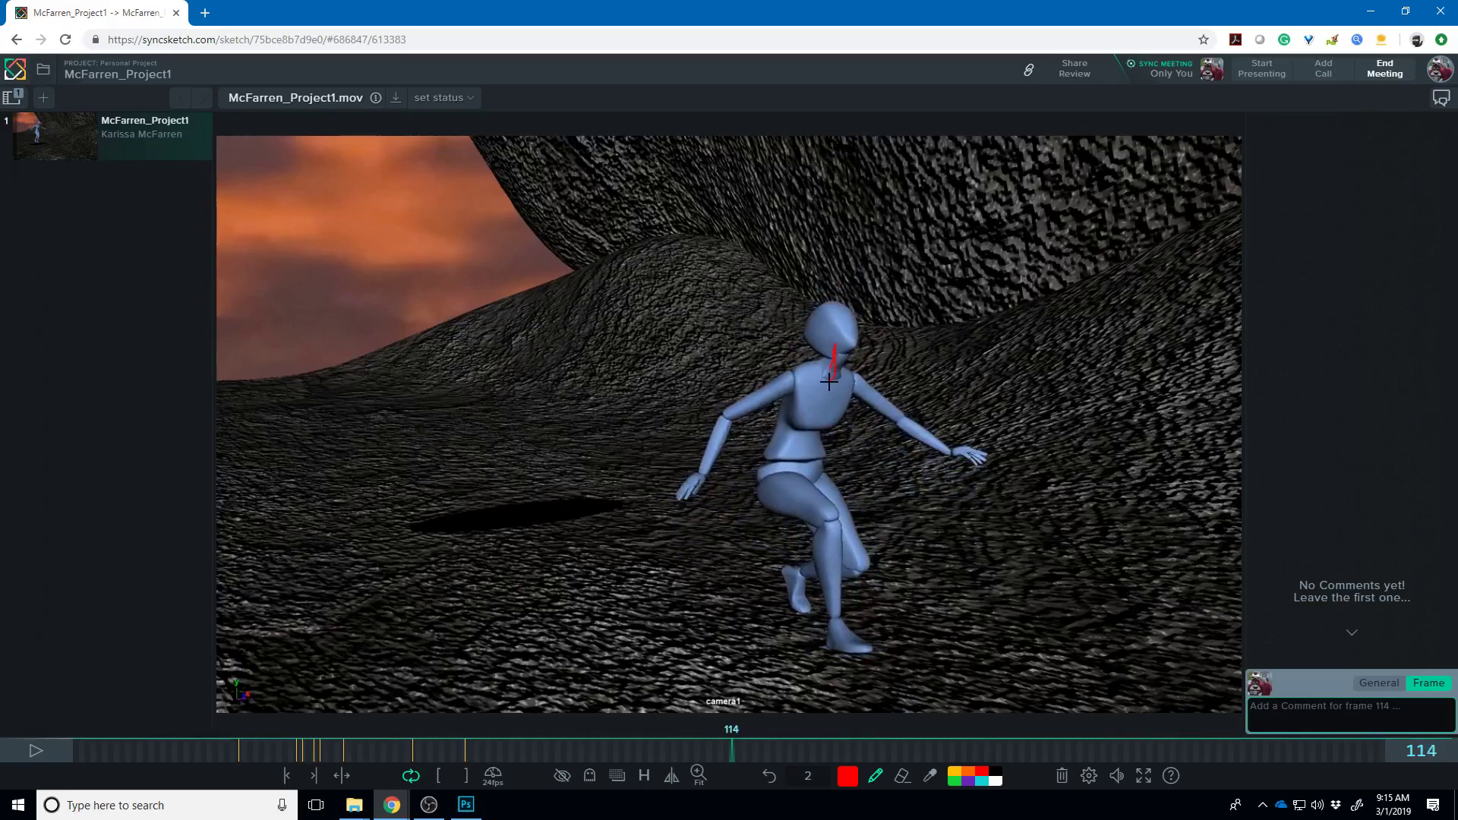
{"action": "mouse_move", "coordinate": [735, 748]}
{"action": "left_mouse_down"}
{"action": "mouse_move", "coordinate": [886, 741]}
{"action": "mouse_move", "coordinate": [781, 736]}
{"action": "mouse_move", "coordinate": [789, 725]}
{"action": "mouse_move", "coordinate": [957, 763]}
{"action": "mouse_move", "coordinate": [946, 756]}
{"action": "mouse_move", "coordinate": [1044, 750]}
{"action": "mouse_move", "coordinate": [751, 708]}
{"action": "mouse_move", "coordinate": [791, 718]}
{"action": "left_mouse_up"}
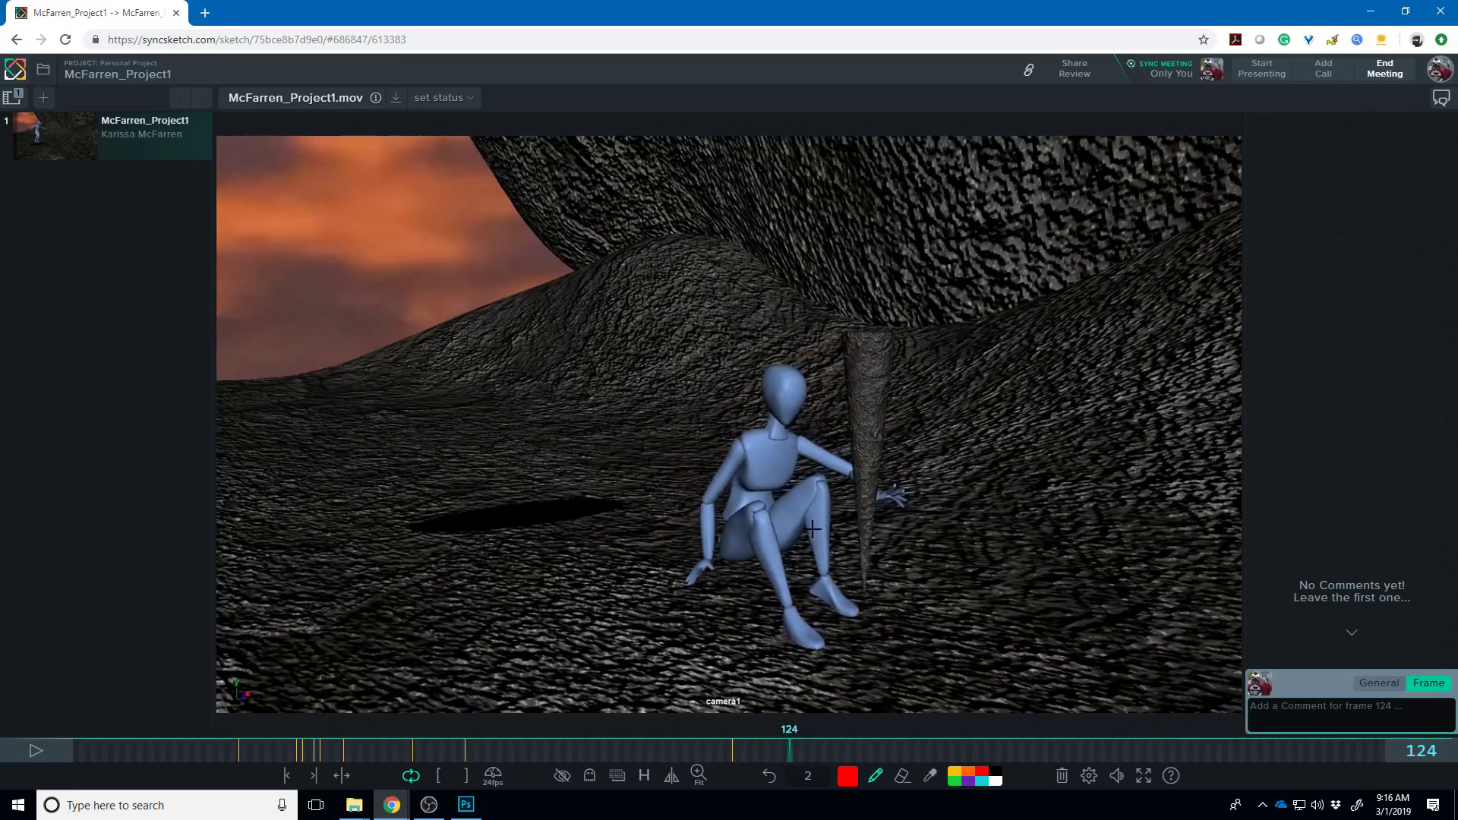
{"action": "mouse_move", "coordinate": [733, 552]}
{"action": "left_mouse_down"}
{"action": "mouse_move", "coordinate": [761, 444]}
{"action": "mouse_move", "coordinate": [676, 581]}
{"action": "mouse_move", "coordinate": [651, 579]}
{"action": "left_mouse_up"}
{"action": "key", "text": "Right"}
{"action": "key", "text": "Right"}
{"action": "key", "text": "Right"}
{"action": "key", "text": "Right"}
{"action": "key", "text": "Right"}
{"action": "key", "text": "Right"}
{"action": "key", "text": "Right"}
{"action": "key", "text": "Right"}
{"action": "key", "text": "Right"}
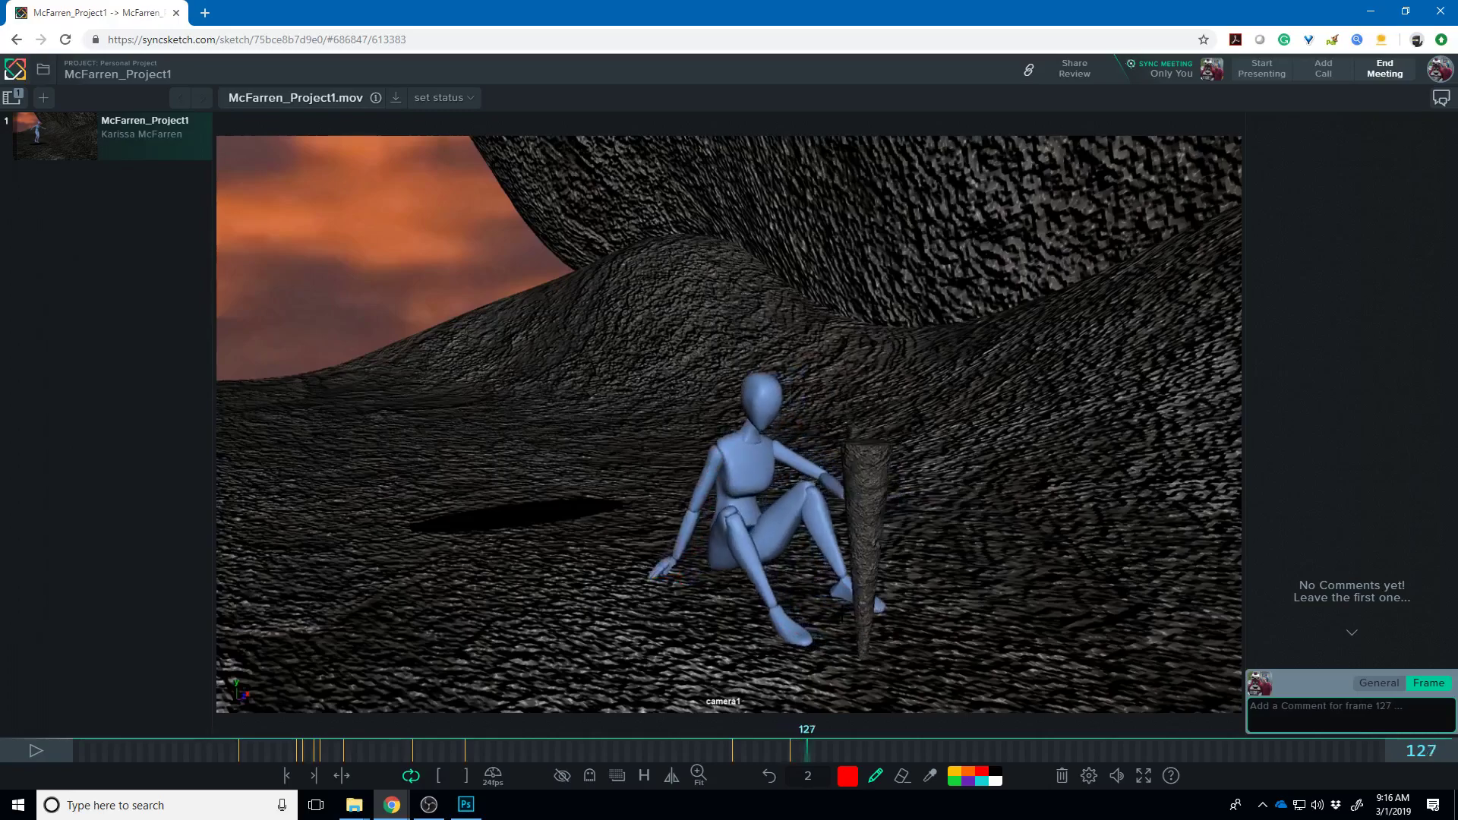
{"action": "key", "text": "Right"}
{"action": "key", "text": "Right"}
{"action": "key", "text": "Right"}
{"action": "key", "text": "Right"}
{"action": "key", "text": "Right"}
{"action": "key", "text": "Right"}
{"action": "key", "text": "Right"}
{"action": "key", "text": "Right"}
{"action": "key", "text": "Right"}
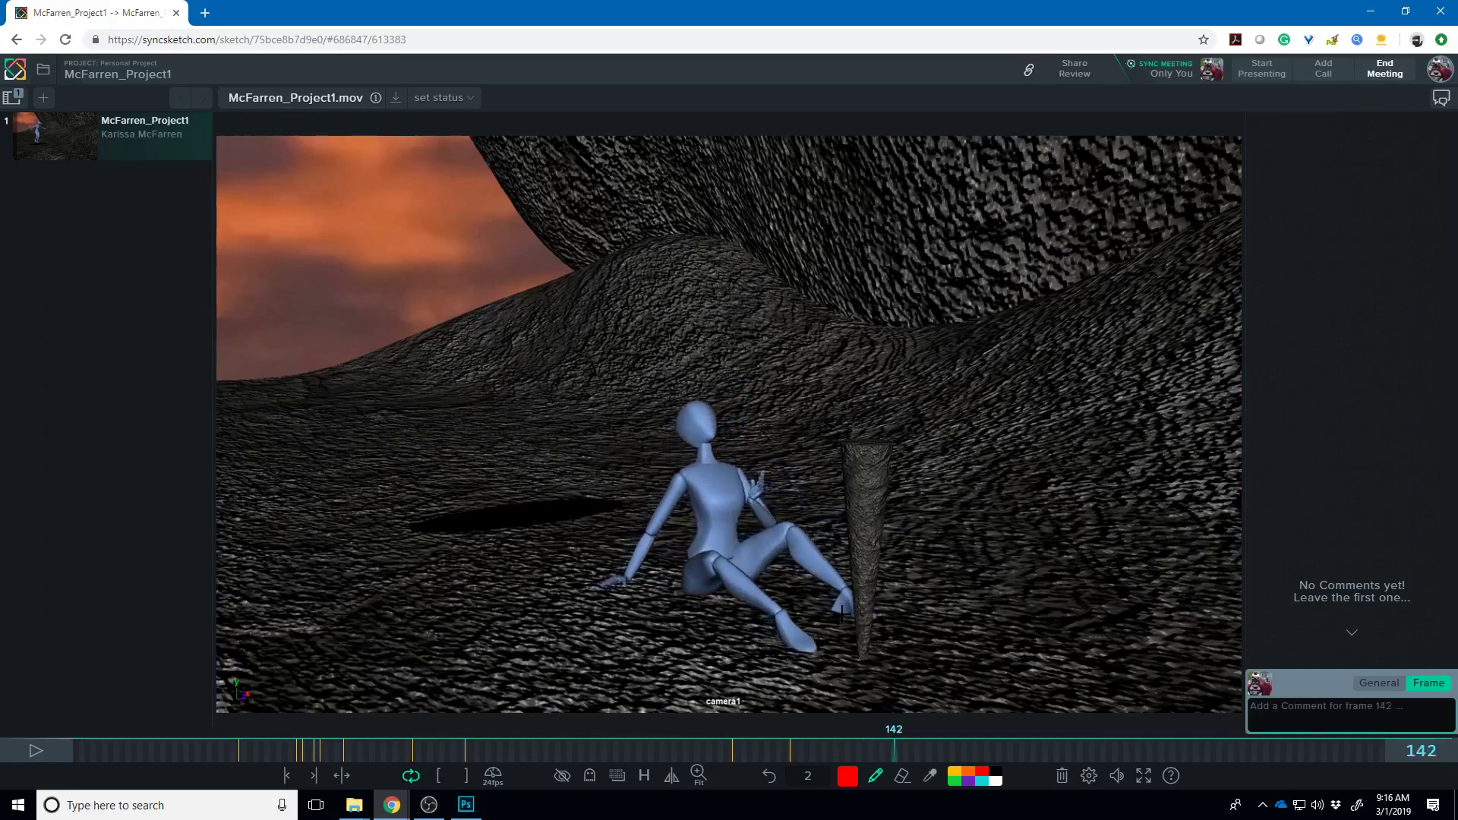
{"action": "key", "text": "Left"}
{"action": "key", "text": "Left"}
{"action": "key", "text": "Left"}
{"action": "key", "text": "Left"}
{"action": "key", "text": "Left"}
{"action": "key", "text": "Left"}
{"action": "key", "text": "Left"}
{"action": "key", "text": "Left"}
{"action": "key", "text": "Left"}
{"action": "key", "text": "Left"}
{"action": "key", "text": "Left"}
{"action": "key", "text": "Left"}
{"action": "key", "text": "Left"}
{"action": "key", "text": "Left"}
{"action": "key", "text": "Left"}
{"action": "key", "text": "Left"}
{"action": "key", "text": "Left"}
{"action": "key", "text": "Left"}
{"action": "key", "text": "Left"}
{"action": "key", "text": "Left"}
{"action": "key", "text": "Left"}
{"action": "key", "text": "Left"}
{"action": "key", "text": "Left"}
{"action": "key", "text": "Left"}
{"action": "key", "text": "Left"}
{"action": "key", "text": "Left"}
{"action": "key", "text": "Left"}
{"action": "key", "text": "Left"}
{"action": "key", "text": "Left"}
{"action": "key", "text": "Left"}
{"action": "key", "text": "Right"}
{"action": "key", "text": "Right"}
{"action": "key", "text": "Right"}
{"action": "key", "text": "Right"}
{"action": "key", "text": "Right"}
{"action": "key", "text": "Right"}
{"action": "key", "text": "Right"}
{"action": "key", "text": "Right"}
{"action": "key", "text": "Right"}
{"action": "key", "text": "Right"}
{"action": "key", "text": "Right"}
{"action": "key", "text": "Right"}
{"action": "key", "text": "Right"}
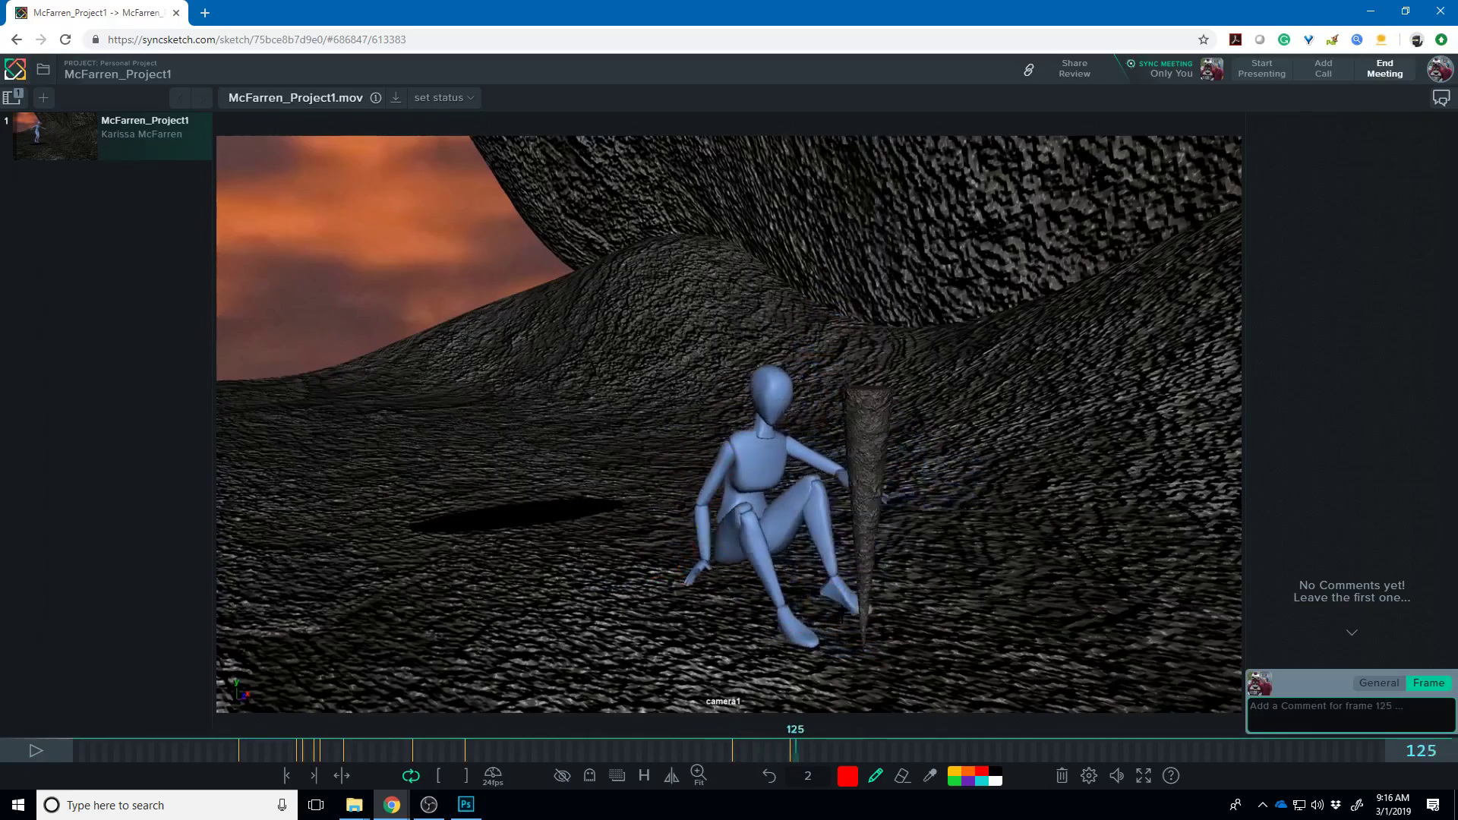
{"action": "key", "text": "Right"}
{"action": "key", "text": "Right"}
{"action": "key", "text": "Right"}
{"action": "key", "text": "Right"}
{"action": "key", "text": "Right"}
{"action": "key", "text": "Right"}
{"action": "key", "text": "Right"}
{"action": "key", "text": "Right"}
{"action": "key", "text": "Right"}
{"action": "key", "text": "Right"}
{"action": "key", "text": "Right"}
{"action": "key", "text": "Right"}
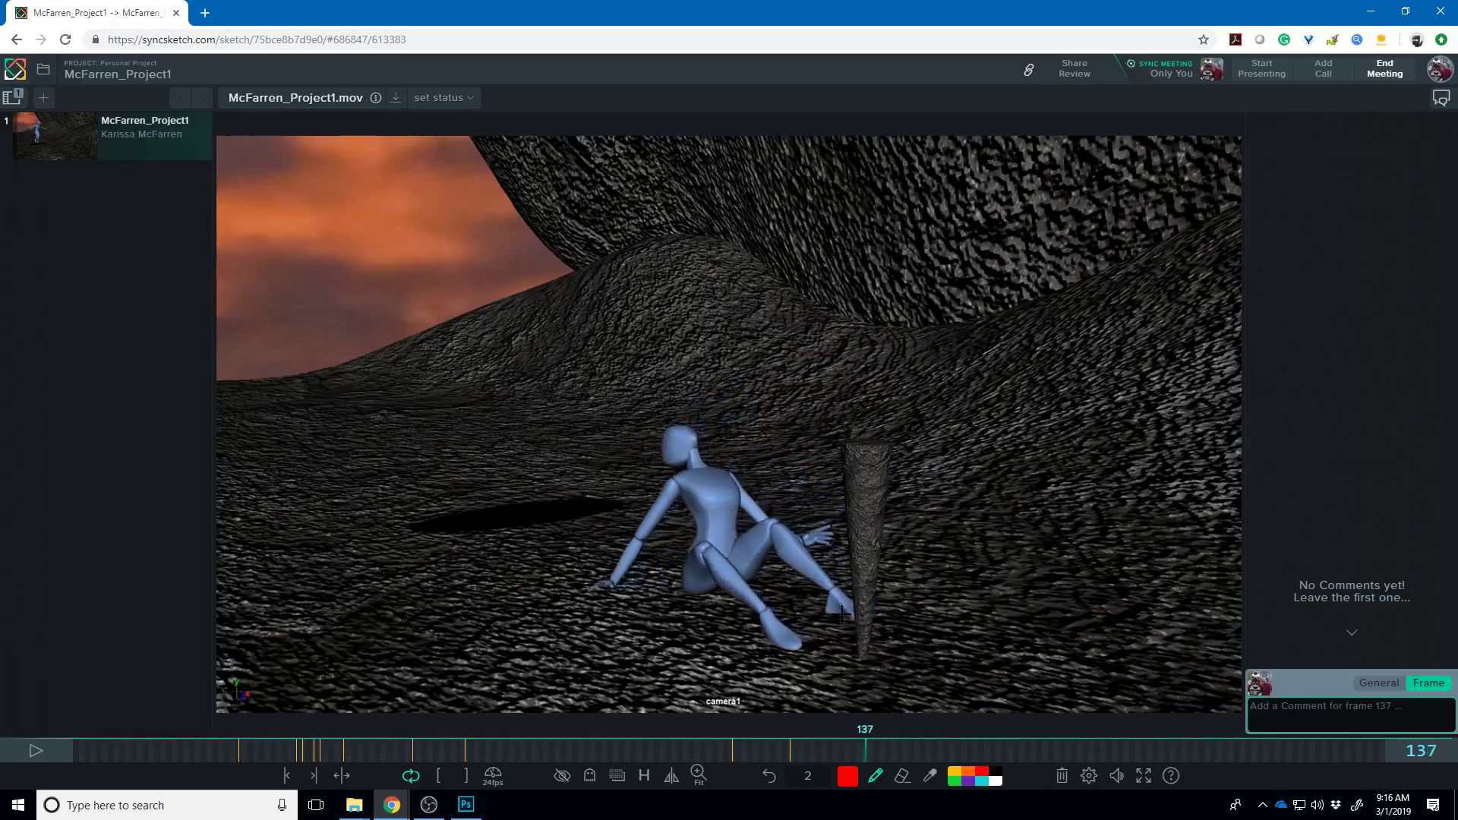
- Back on frame 122, sketch a red thumbnail pose: head loops, a lower 6-shaped loop, linking curves
{"action": "key", "text": "Left"}
{"action": "key", "text": "Left"}
{"action": "key", "text": "Left"}
{"action": "key", "text": "Left"}
{"action": "key", "text": "Left"}
{"action": "key", "text": "Left"}
{"action": "key", "text": "Left"}
{"action": "key", "text": "Left"}
{"action": "key", "text": "Left"}
{"action": "key", "text": "Left"}
{"action": "key", "text": "Left"}
{"action": "key", "text": "Left"}
{"action": "key", "text": "Left"}
{"action": "key", "text": "Left"}
{"action": "key", "text": "Left"}
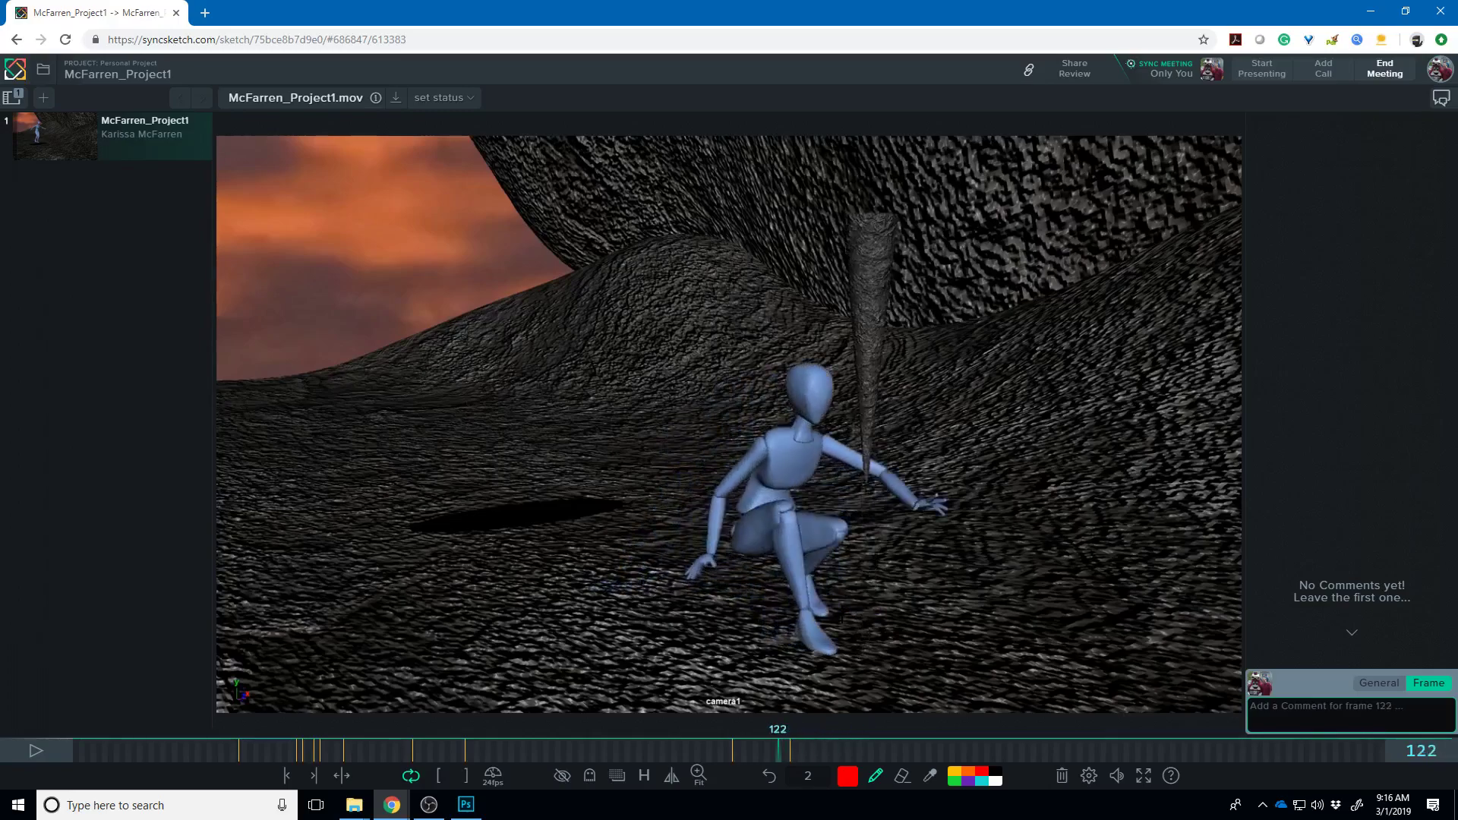
{"action": "left_click", "coordinate": [371, 214]}
{"action": "left_click_drag", "start_coordinate": [370, 216], "coordinate": [364, 315]}
{"action": "left_click_drag", "start_coordinate": [356, 369], "coordinate": [353, 384]}
{"action": "mouse_move", "coordinate": [384, 301]}
{"action": "left_mouse_down"}
{"action": "mouse_move", "coordinate": [411, 318]}
{"action": "mouse_move", "coordinate": [385, 389]}
{"action": "left_mouse_up"}
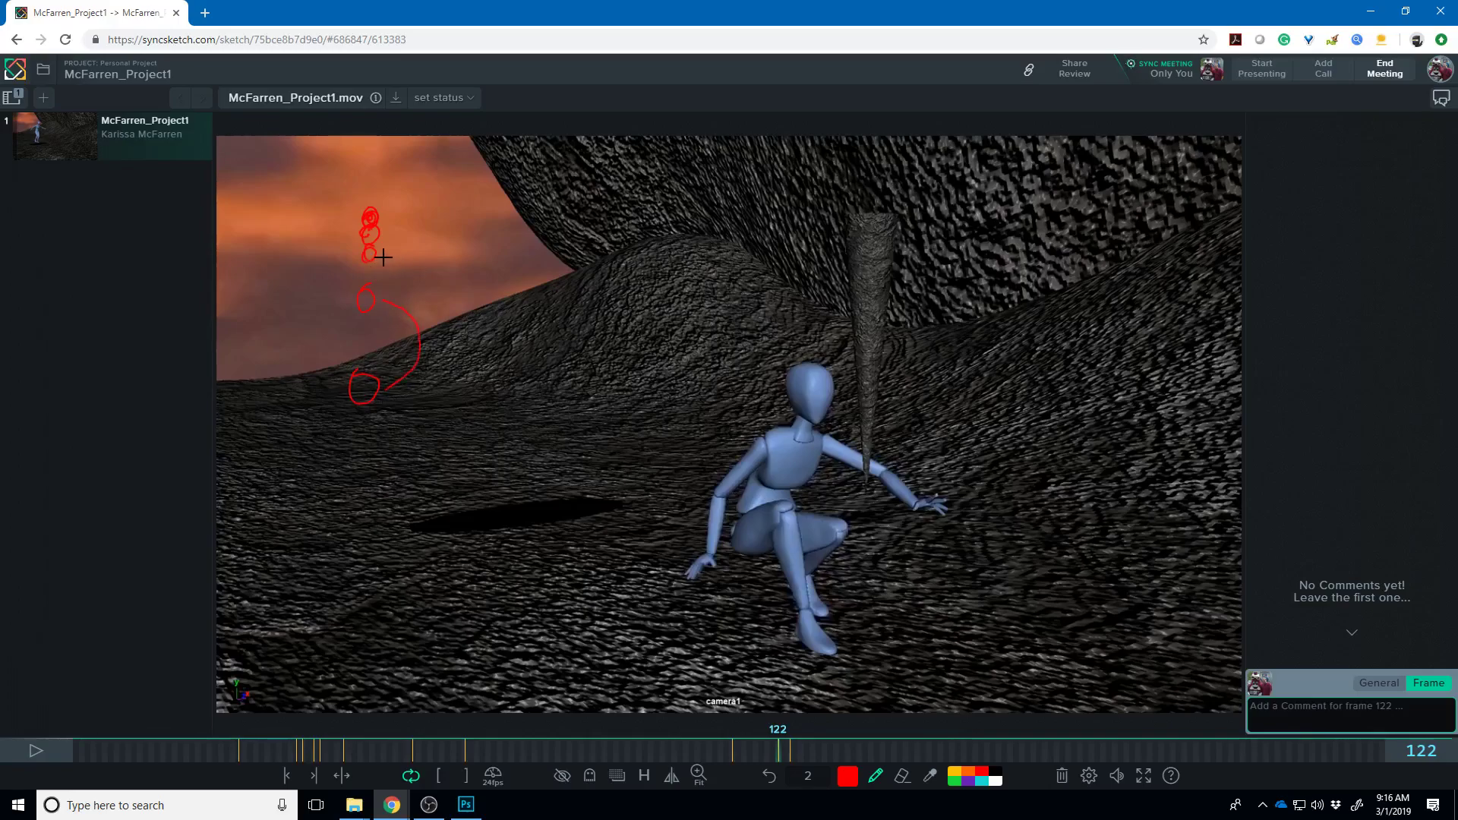
{"action": "mouse_move", "coordinate": [386, 287]}
{"action": "left_mouse_down"}
{"action": "mouse_move", "coordinate": [392, 235]}
{"action": "mouse_move", "coordinate": [375, 252]}
{"action": "left_mouse_up"}
{"action": "left_click_drag", "start_coordinate": [375, 251], "coordinate": [372, 247]}
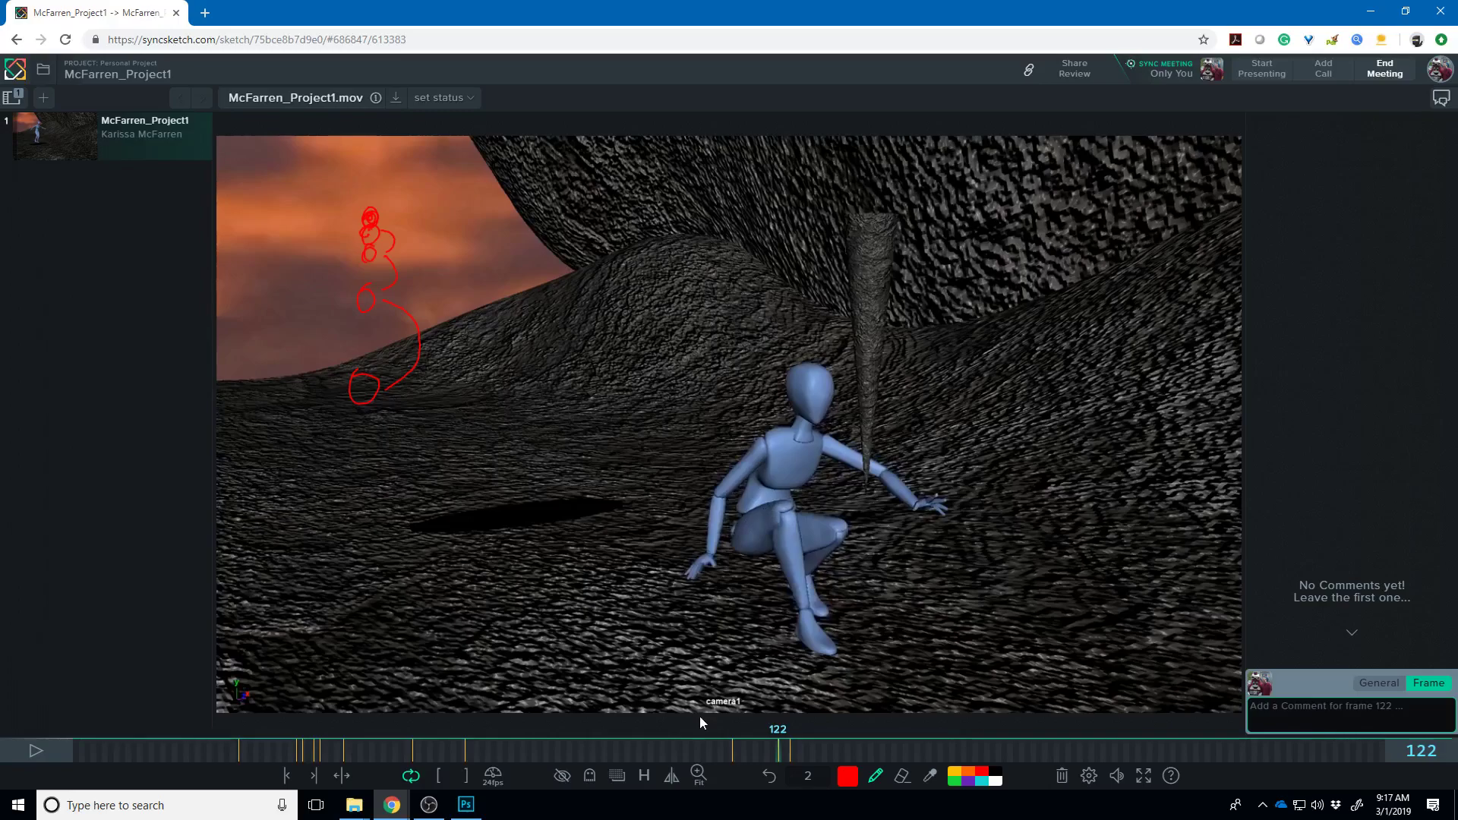
- Scrub the McFarren_Project1.mov cave walk, play it from frame 29, then rewind to frame 1
{"action": "left_click_drag", "start_coordinate": [74, 753], "coordinate": [260, 756]}
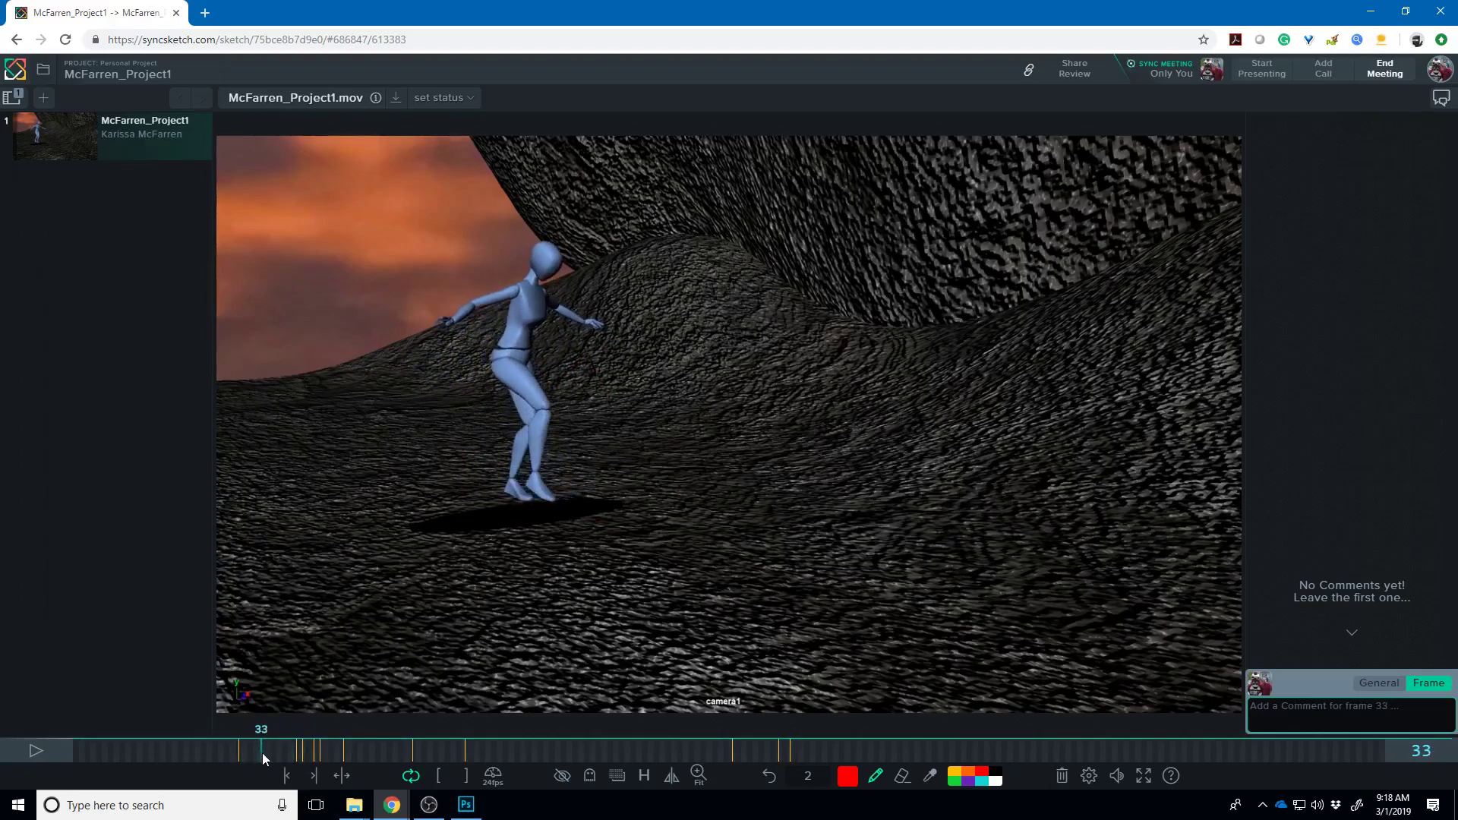
{"action": "left_click_drag", "start_coordinate": [262, 753], "coordinate": [231, 752]}
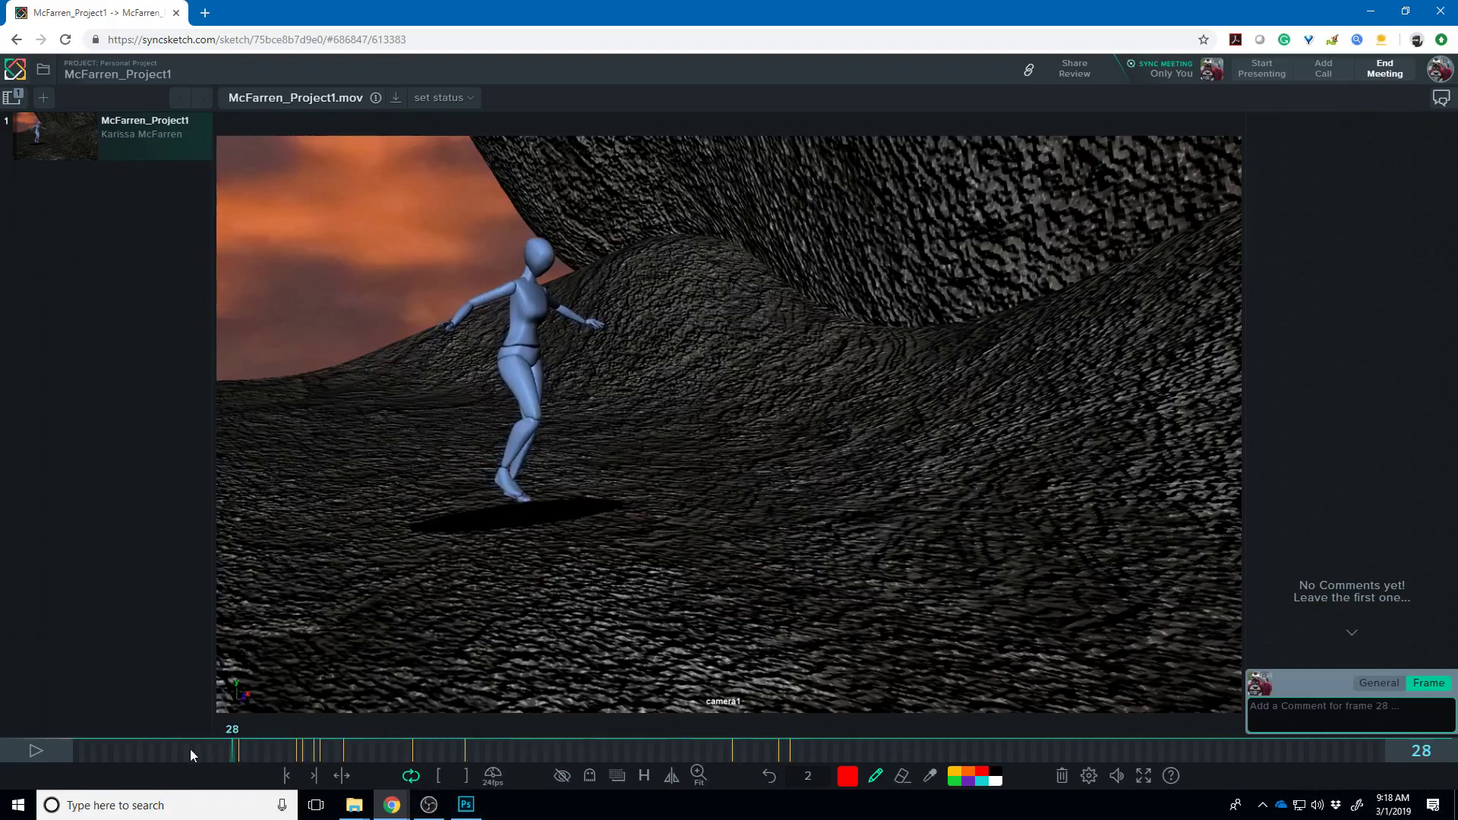
{"action": "left_click_drag", "start_coordinate": [234, 759], "coordinate": [238, 758]}
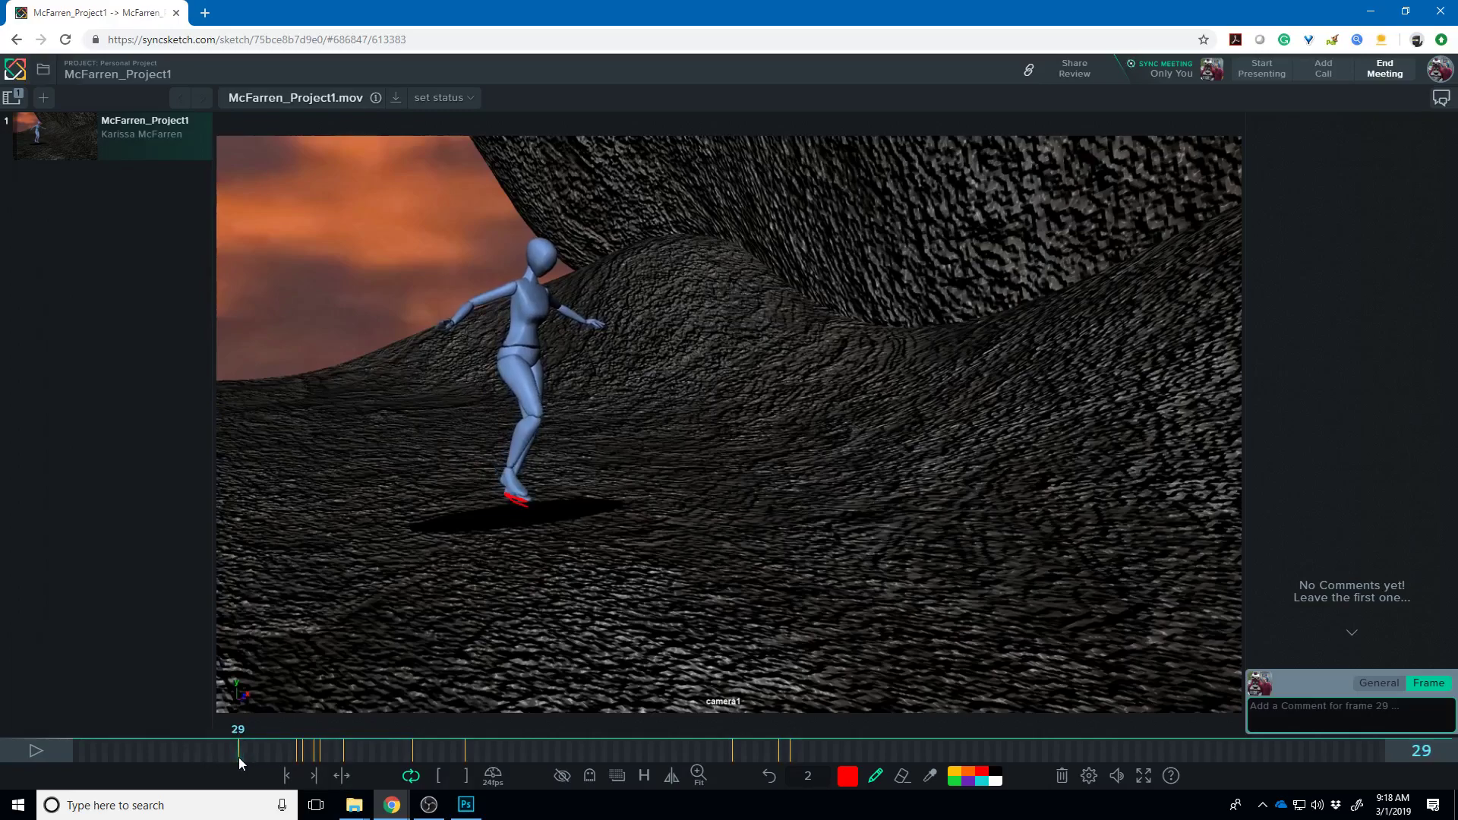
{"action": "key", "text": "space"}
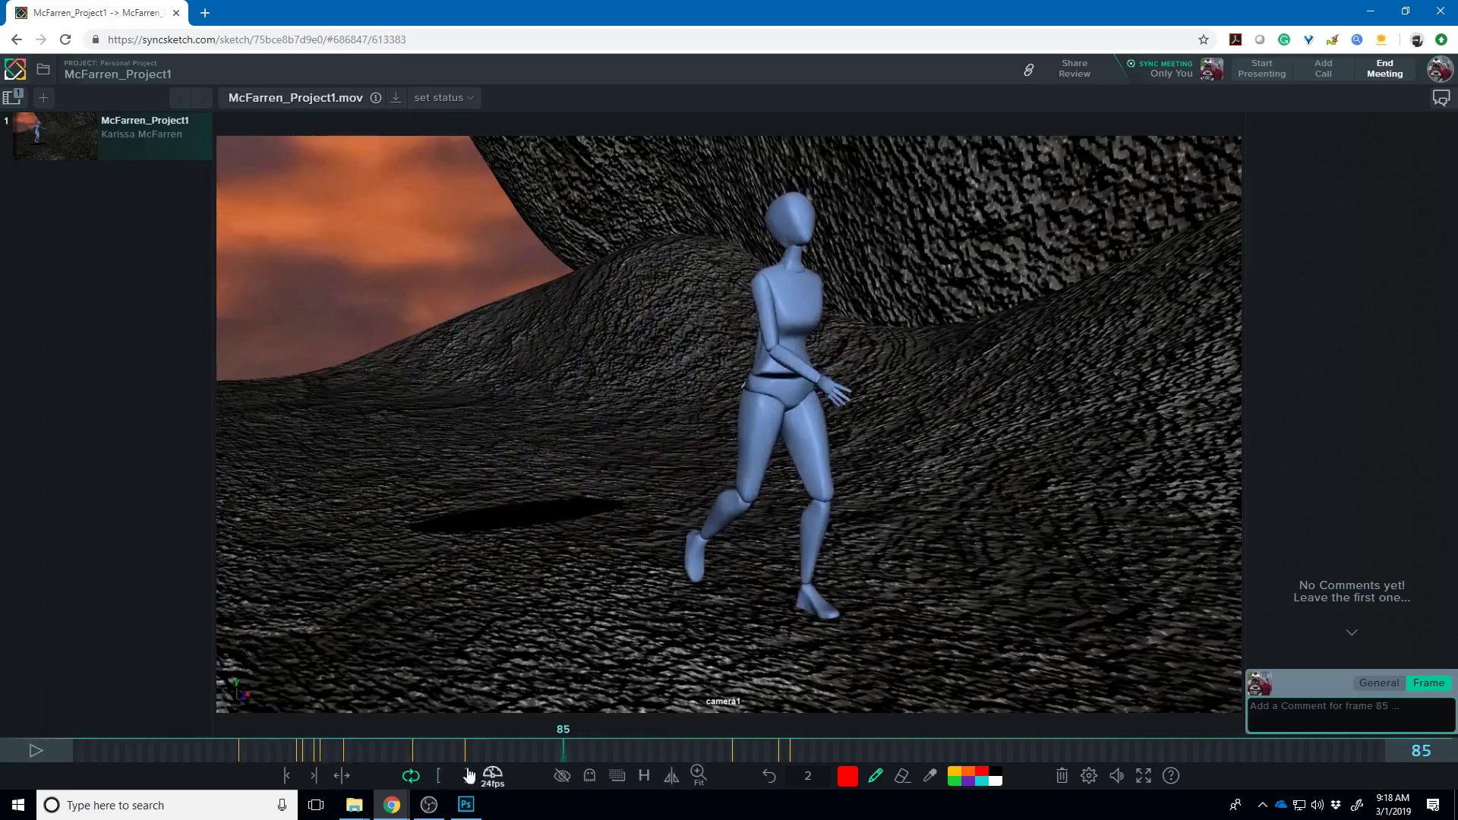
{"action": "left_click_drag", "start_coordinate": [394, 759], "coordinate": [11, 706]}
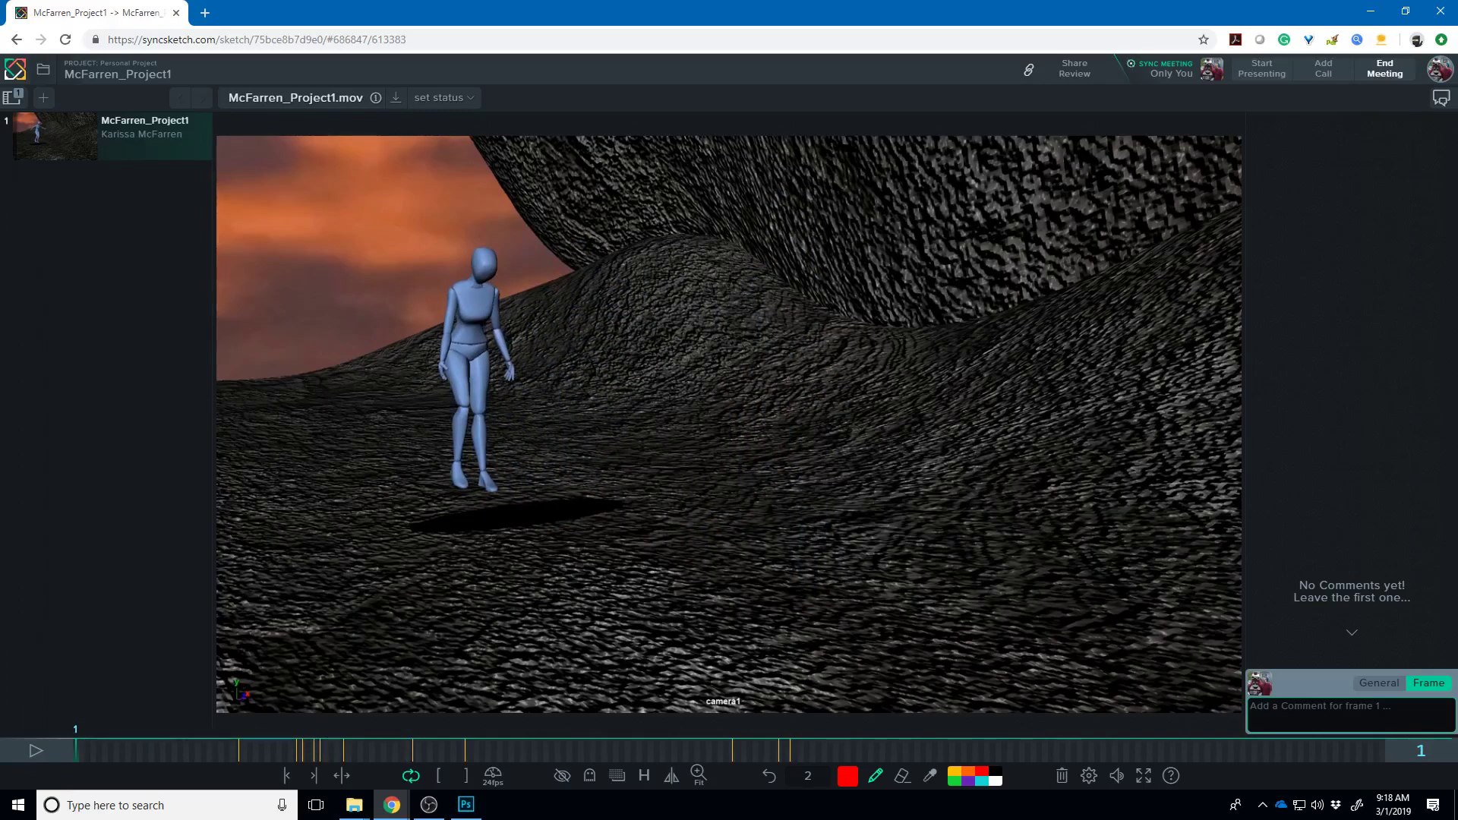
{"action": "key", "text": "super+e"}
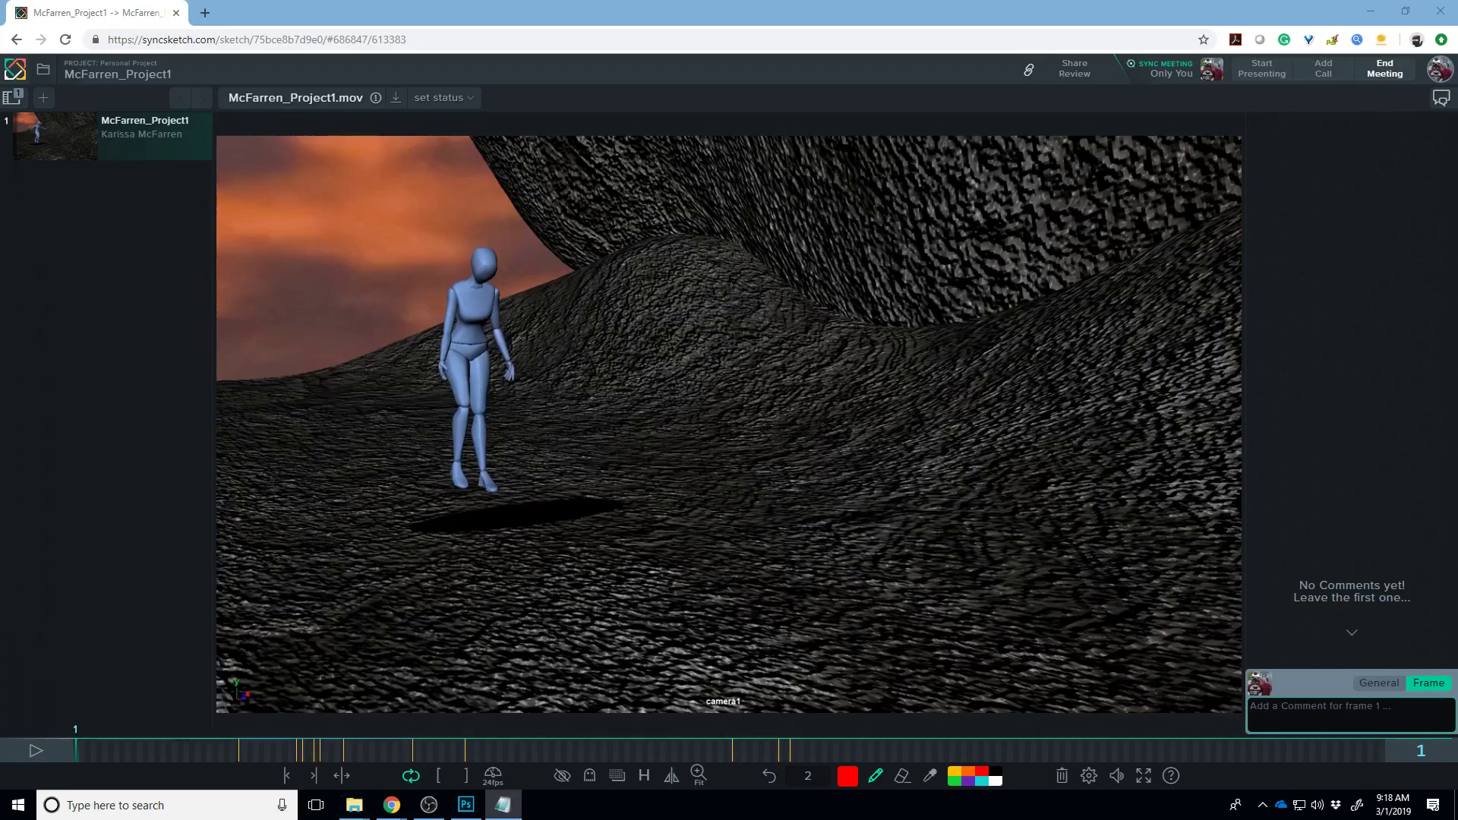
- Load the Pr1 Rev Render review from the pasted link and play the flag render
{"action": "left_click", "coordinate": [429, 56]}
{"action": "double_click", "coordinate": [435, 41]}
{"action": "key", "text": "ctrl+a"}
{"action": "key", "text": "Return"}
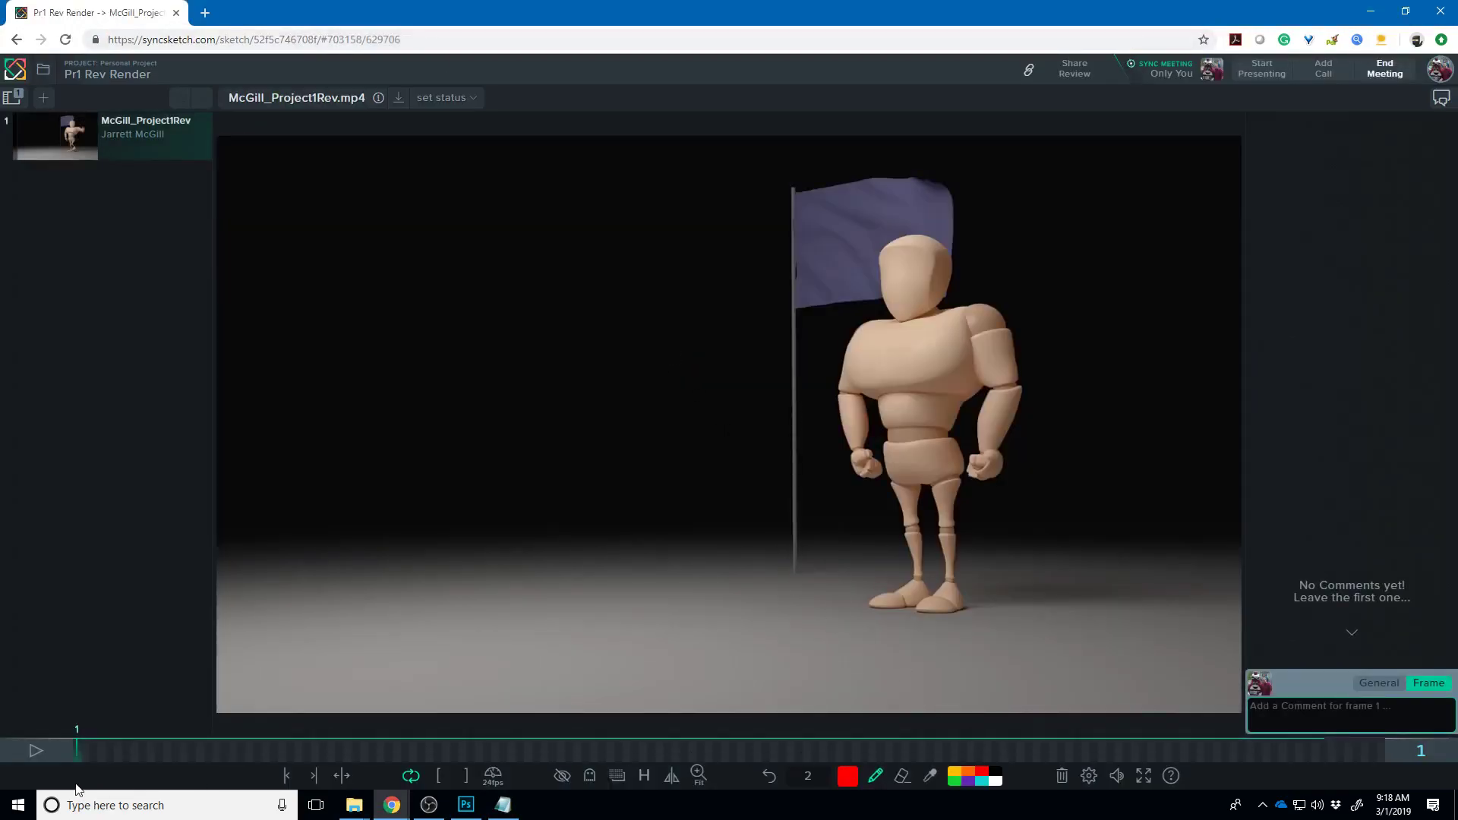
{"action": "left_click", "coordinate": [36, 750]}
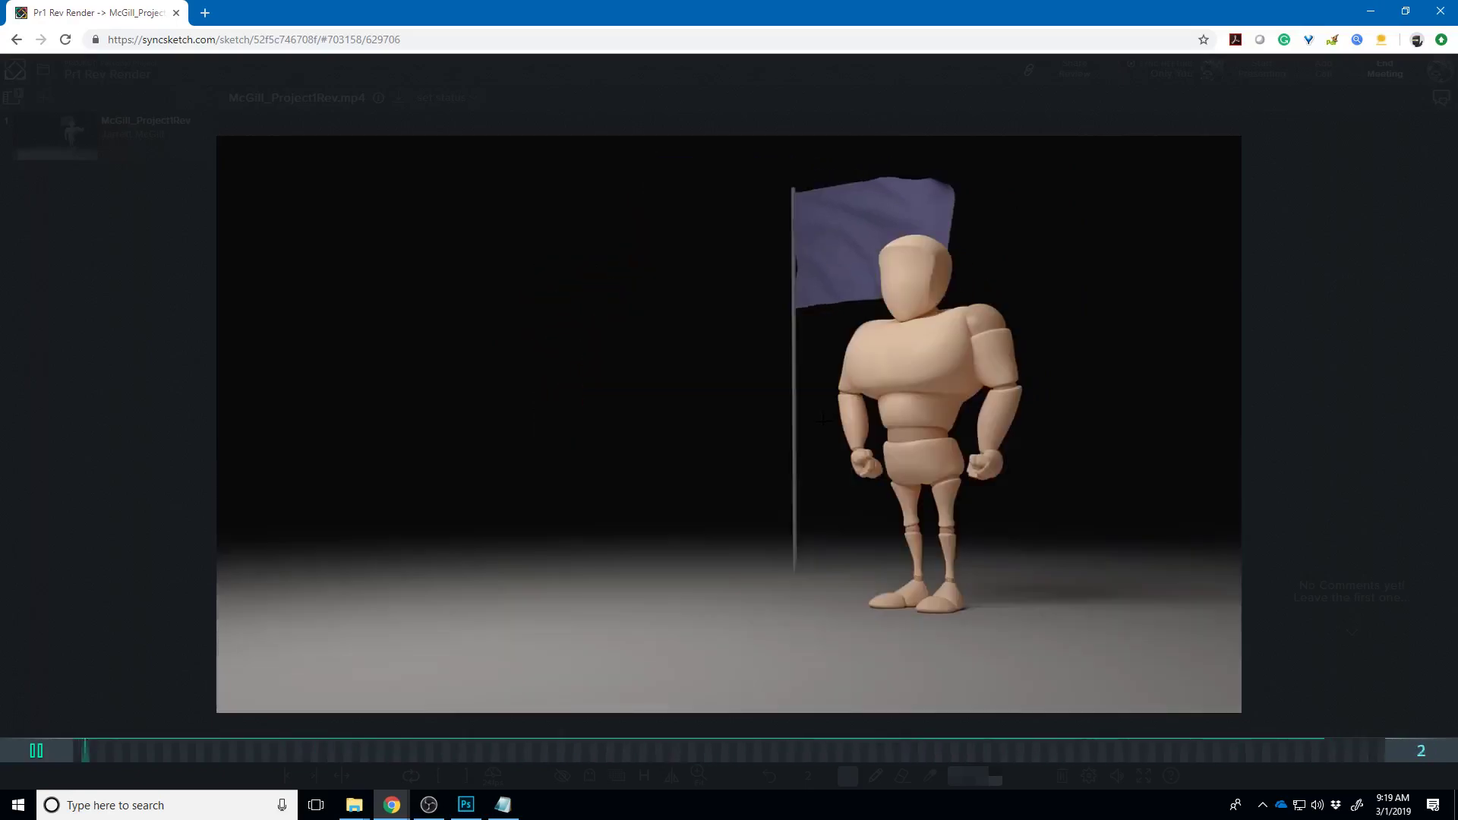
- On frame 153, sketch a red head circle, body and foot ovals, and an arc above
{"action": "left_click", "coordinate": [50, 748]}
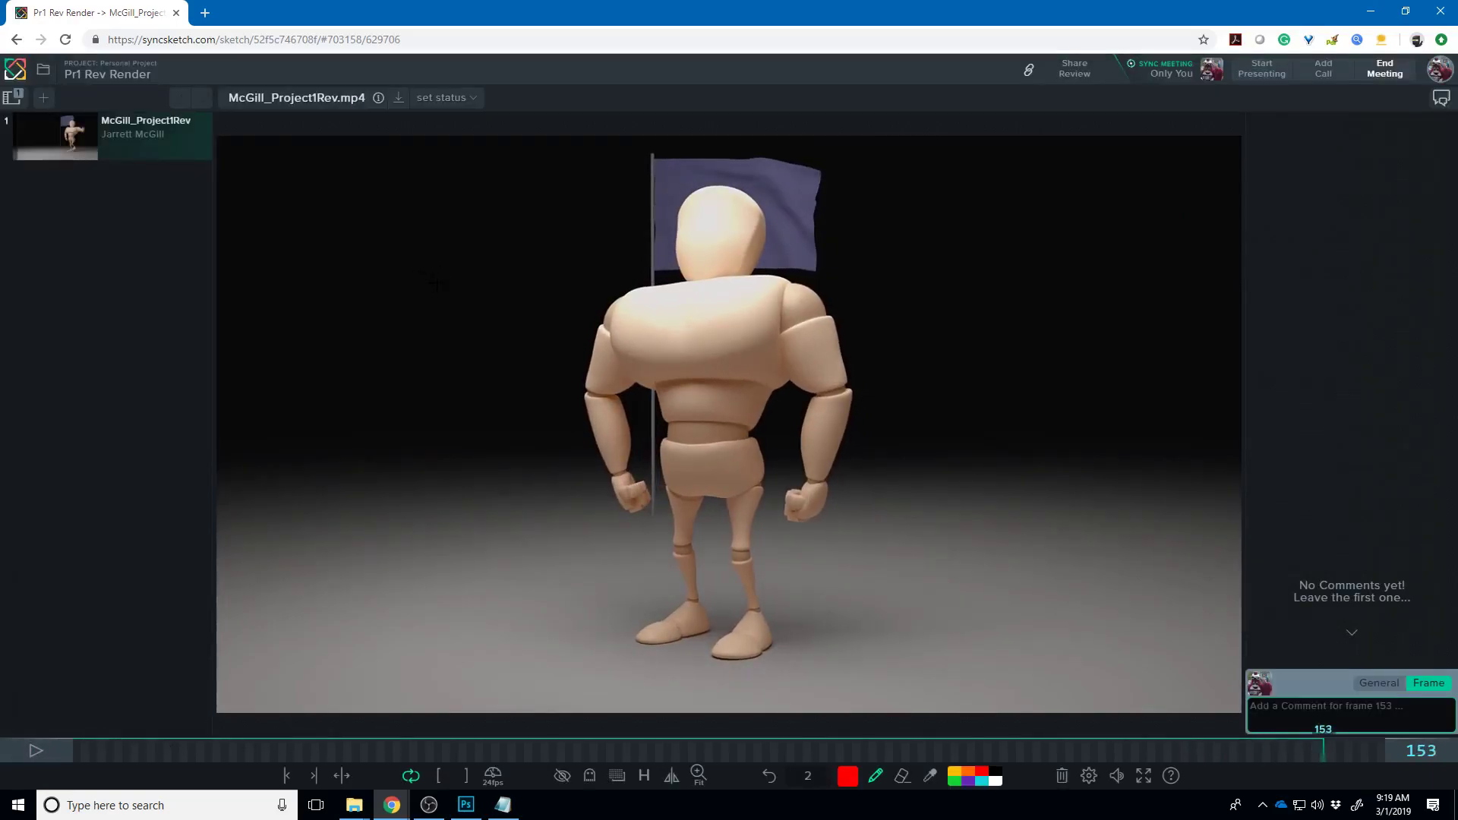
{"action": "left_click_drag", "start_coordinate": [416, 291], "coordinate": [444, 300]}
{"action": "mouse_move", "coordinate": [443, 366]}
{"action": "left_mouse_down"}
{"action": "mouse_move", "coordinate": [465, 358]}
{"action": "mouse_move", "coordinate": [452, 400]}
{"action": "left_mouse_up"}
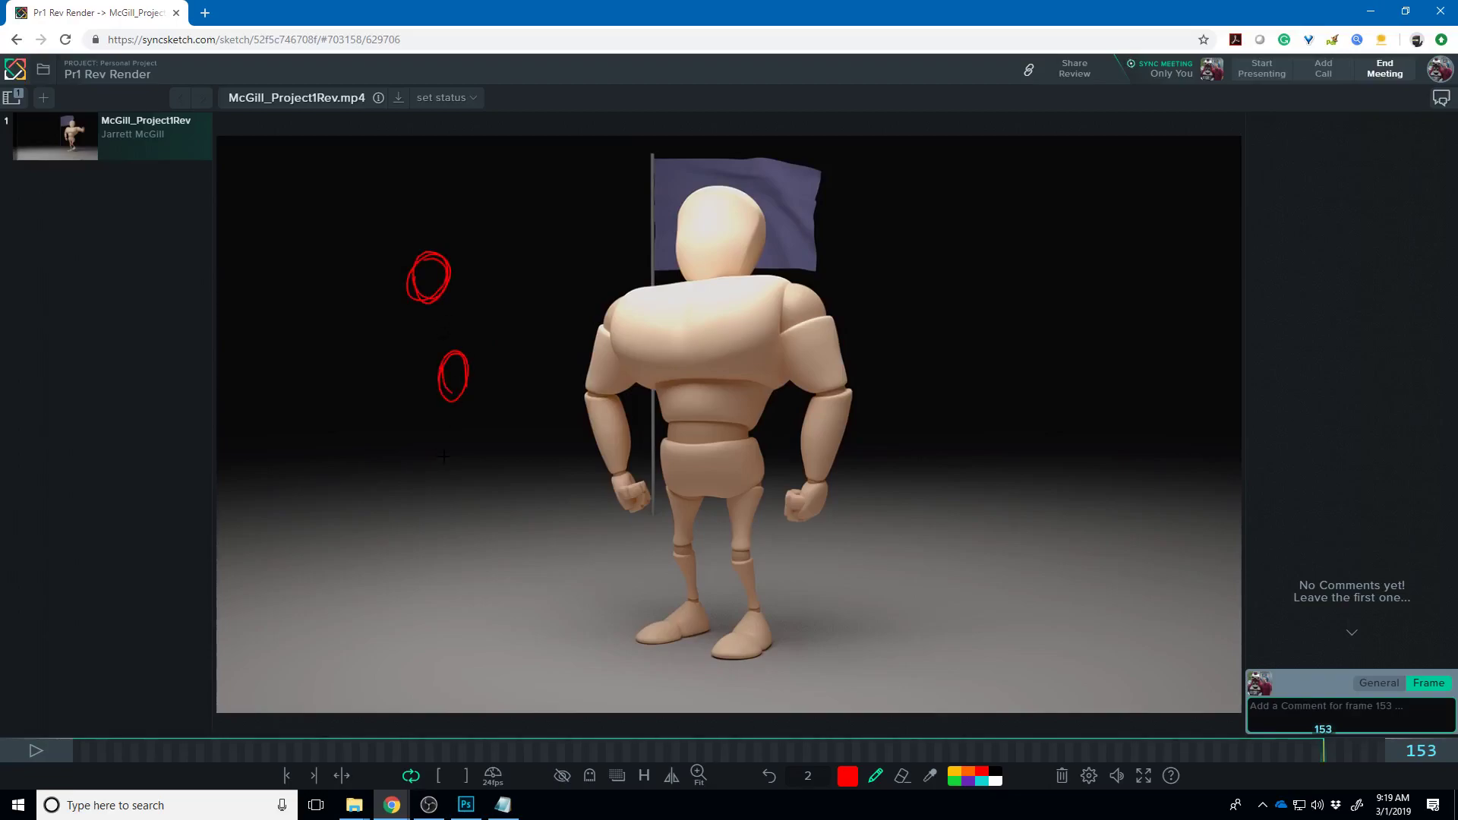
{"action": "left_click_drag", "start_coordinate": [427, 476], "coordinate": [446, 479]}
{"action": "left_click_drag", "start_coordinate": [449, 279], "coordinate": [469, 370]}
{"action": "mouse_move", "coordinate": [448, 235]}
{"action": "left_mouse_down"}
{"action": "mouse_move", "coordinate": [410, 250]}
{"action": "mouse_move", "coordinate": [472, 241]}
{"action": "mouse_move", "coordinate": [415, 258]}
{"action": "left_mouse_up"}
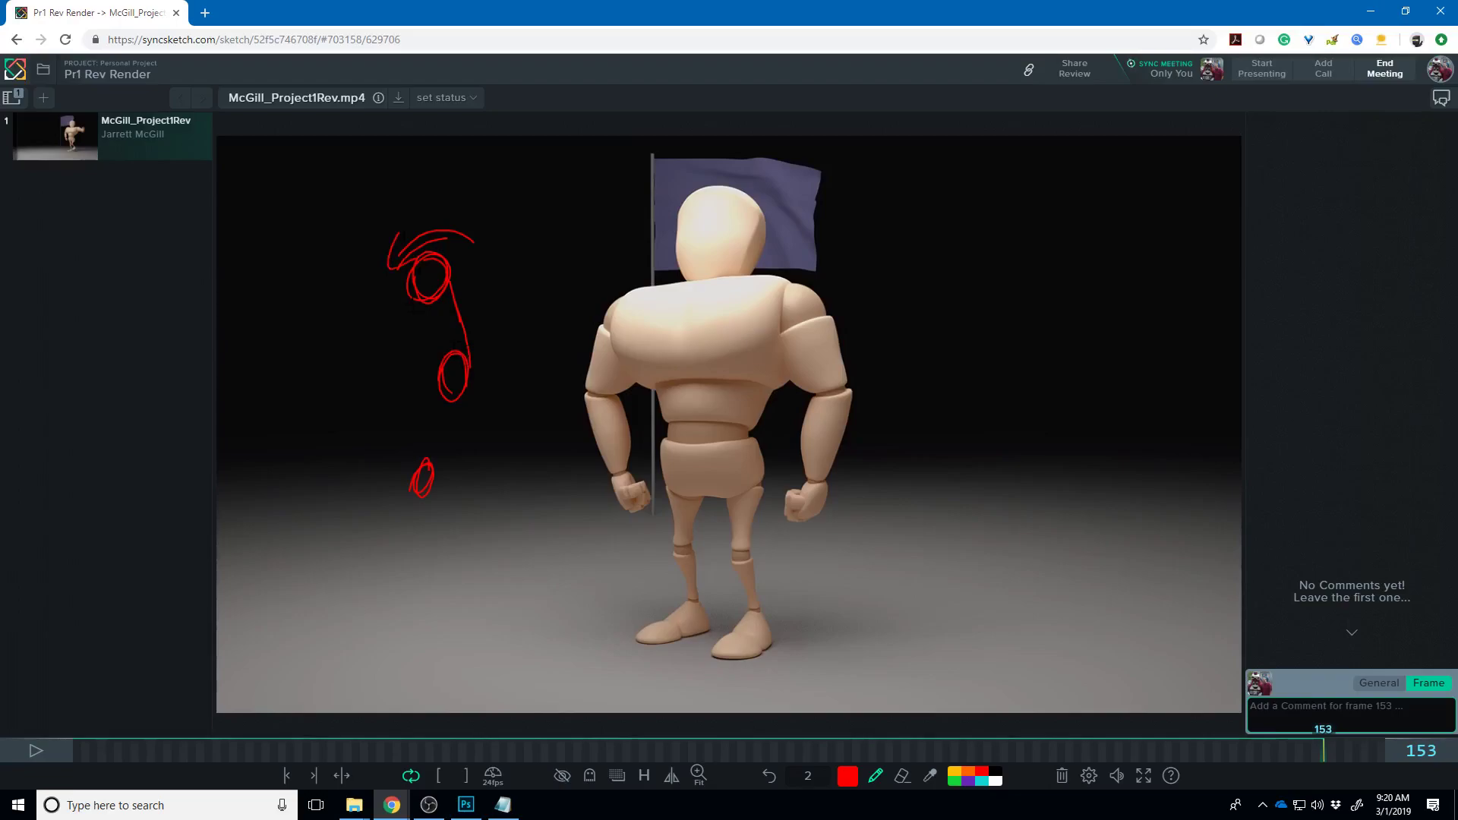
- With ghosting on, redraw the head and draw the leg and shins on frame 154
{"action": "left_click", "coordinate": [1329, 729]}
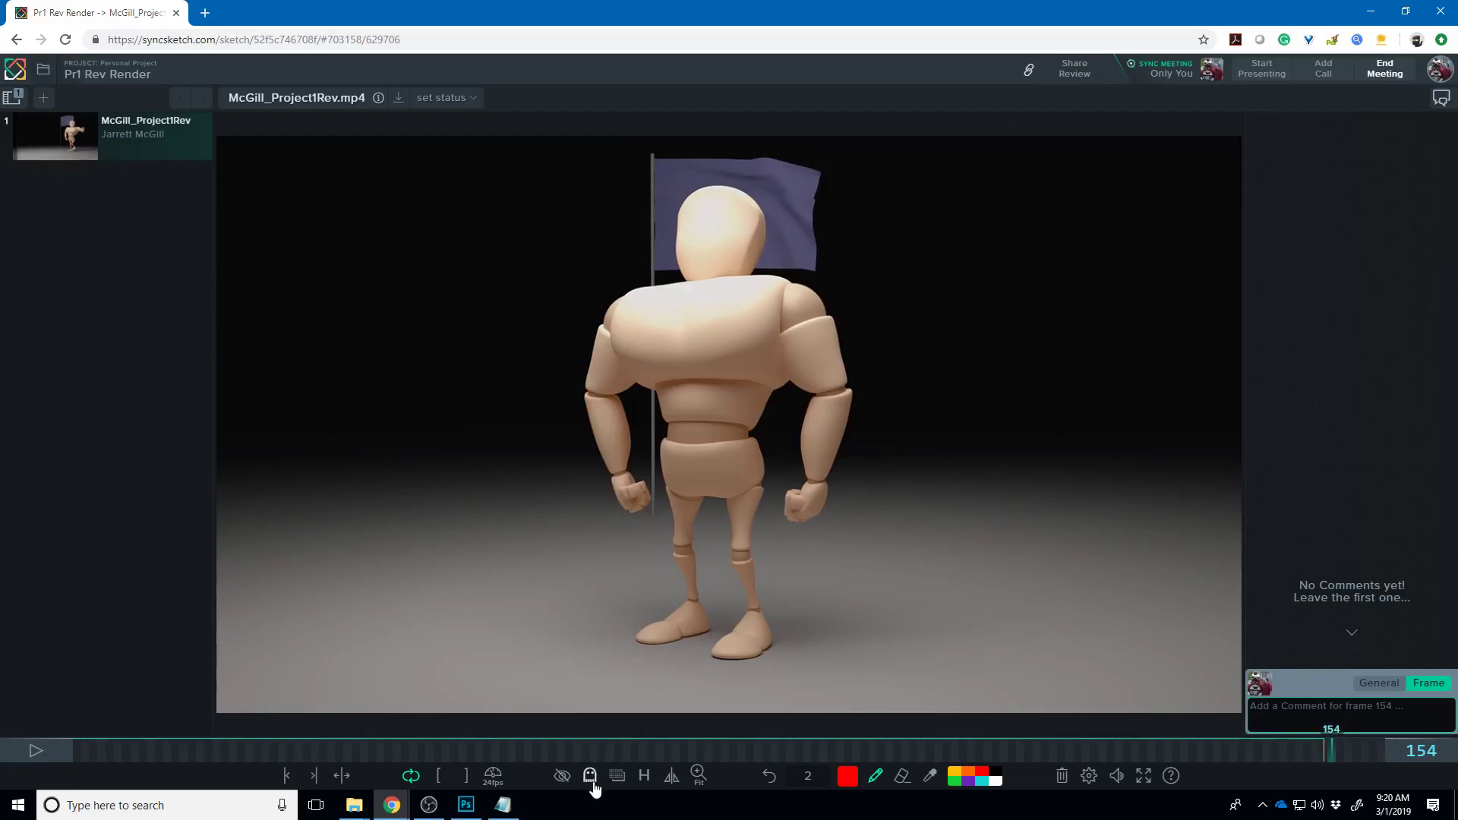
{"action": "left_click", "coordinate": [589, 775]}
{"action": "left_click", "coordinate": [623, 719]}
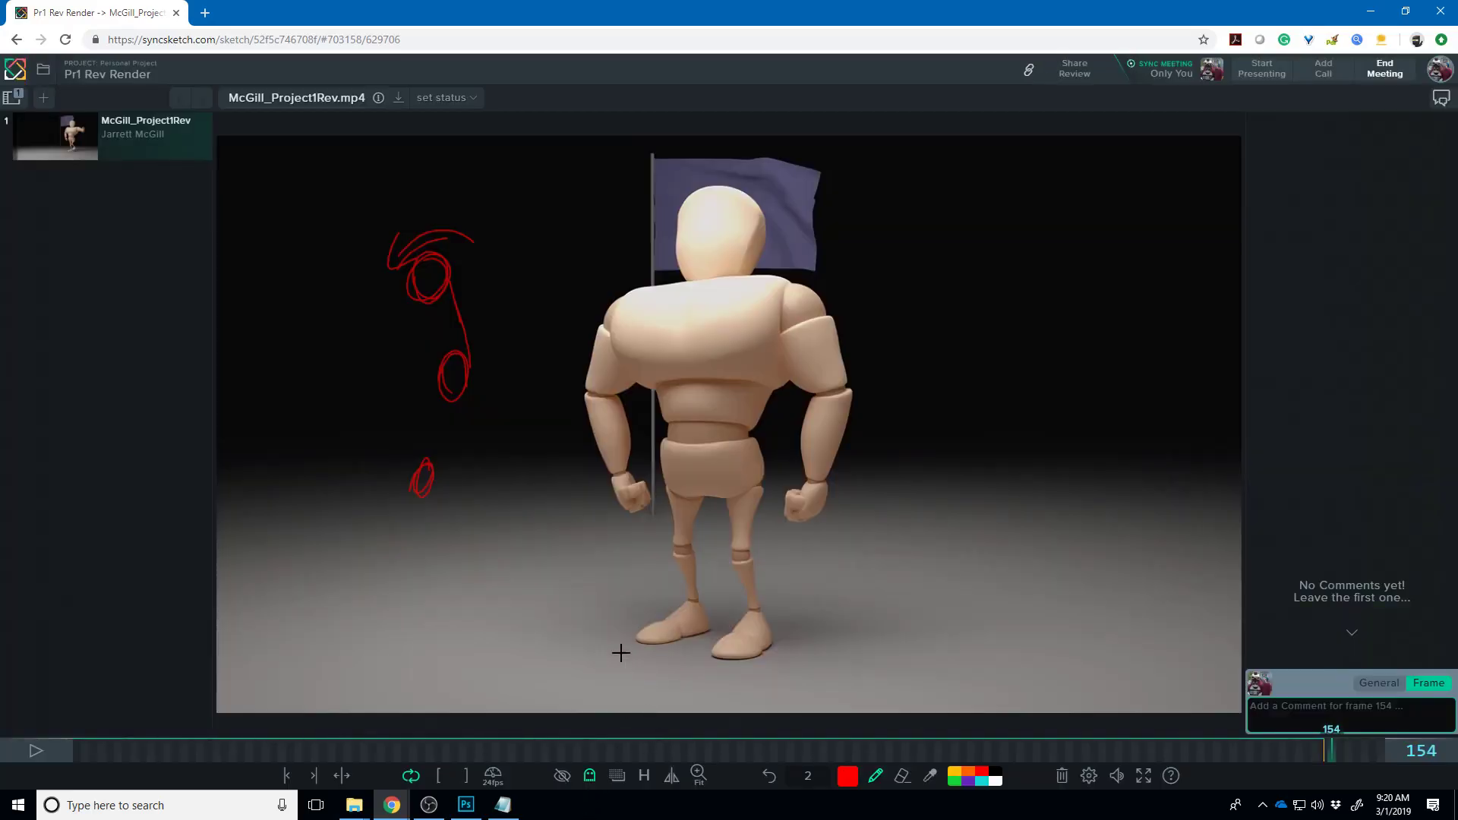
{"action": "left_click_drag", "start_coordinate": [439, 255], "coordinate": [417, 297]}
{"action": "mouse_move", "coordinate": [420, 383]}
{"action": "left_mouse_down"}
{"action": "mouse_move", "coordinate": [404, 379]}
{"action": "mouse_move", "coordinate": [416, 363]}
{"action": "left_mouse_up"}
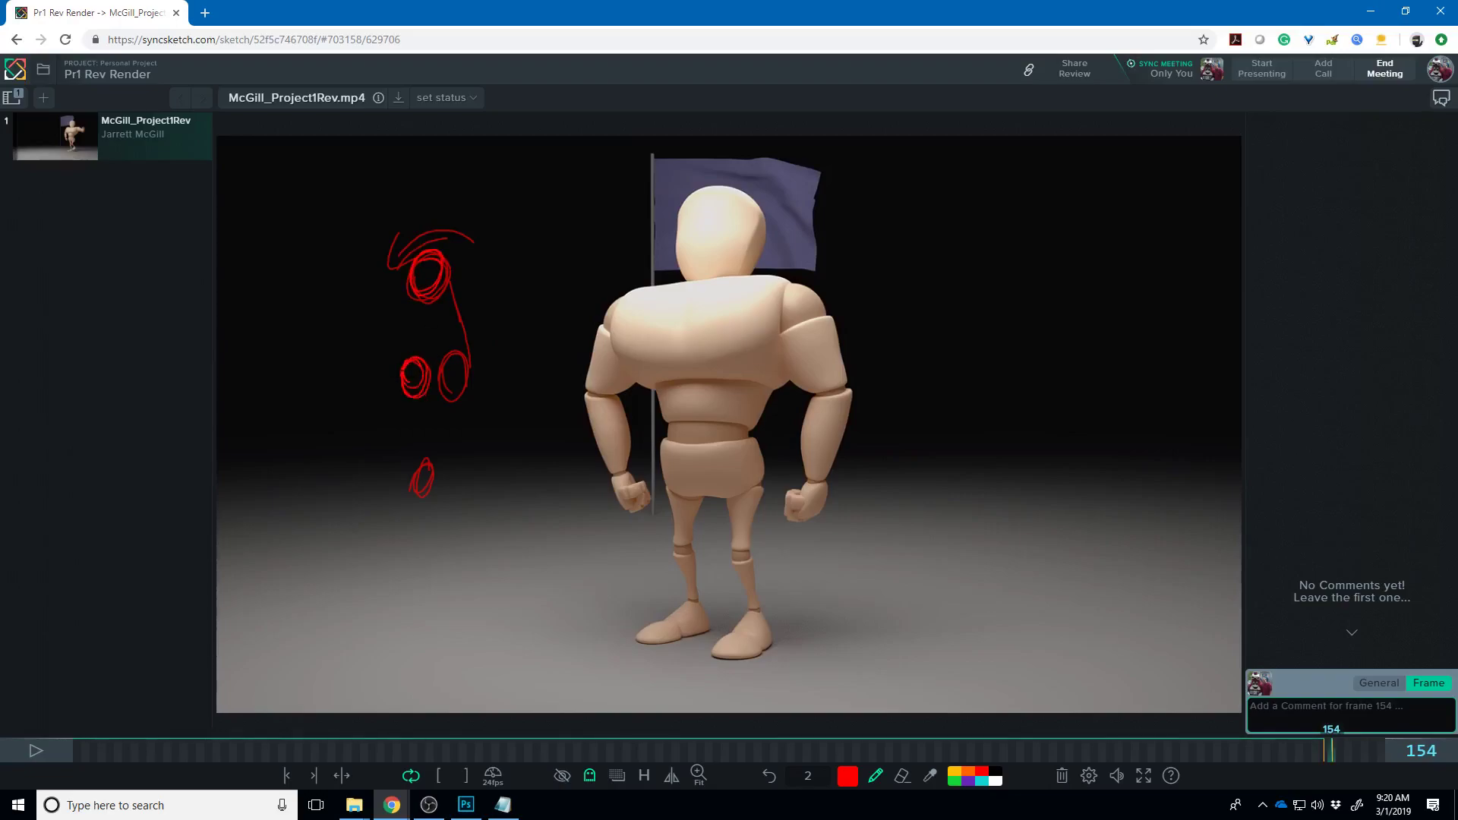
{"action": "left_click_drag", "start_coordinate": [415, 294], "coordinate": [401, 375]}
{"action": "left_click_drag", "start_coordinate": [444, 258], "coordinate": [422, 357]}
{"action": "mouse_move", "coordinate": [436, 285]}
{"action": "left_mouse_down"}
{"action": "mouse_move", "coordinate": [422, 380]}
{"action": "mouse_move", "coordinate": [430, 352]}
{"action": "left_mouse_up"}
{"action": "left_click_drag", "start_coordinate": [405, 406], "coordinate": [414, 478]}
{"action": "left_click_drag", "start_coordinate": [427, 388], "coordinate": [429, 472]}
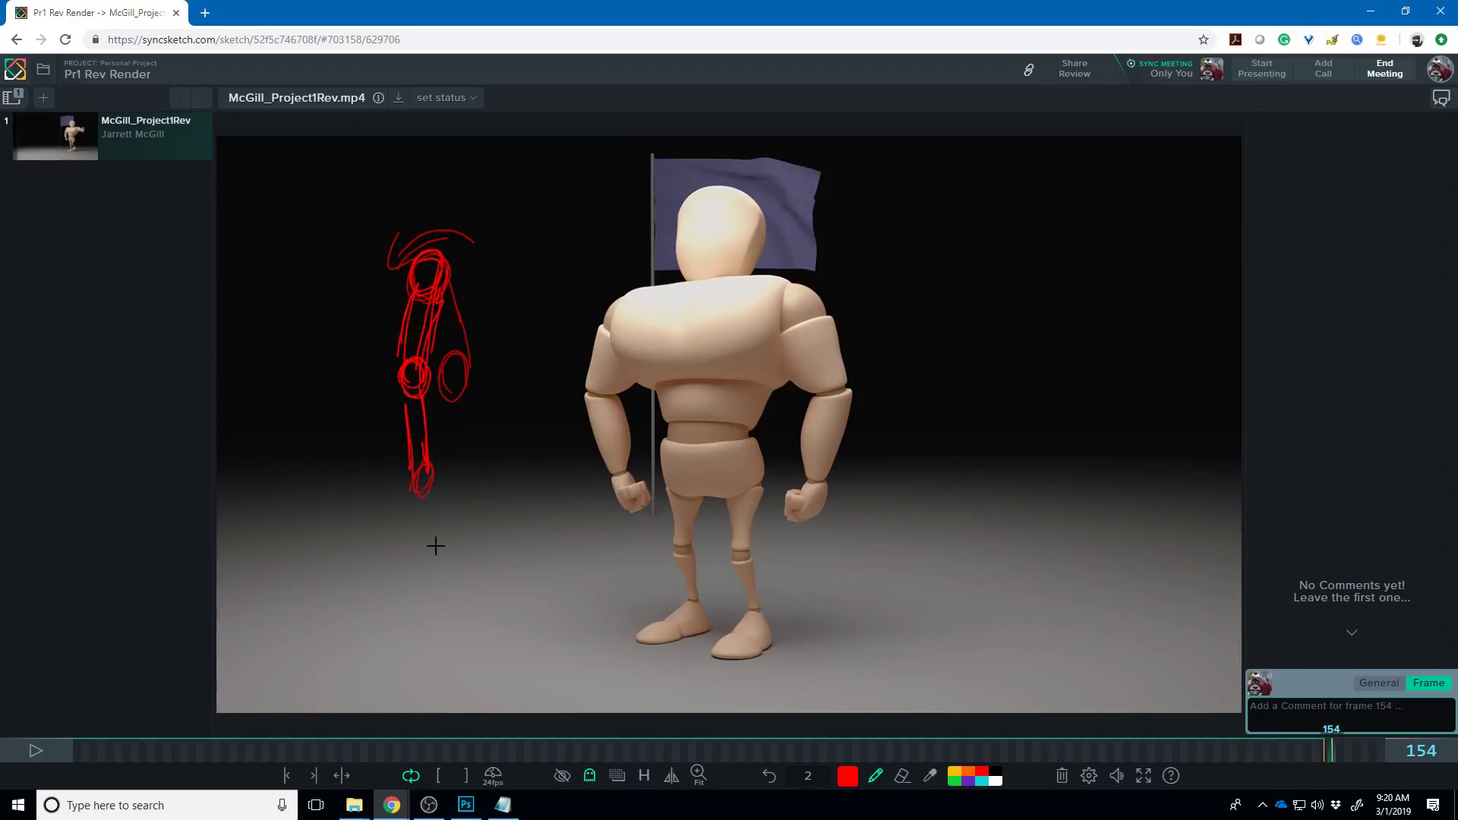
- On frame 155, bolden the head circle and draw the hand, elbow and upper arm
{"action": "left_click", "coordinate": [1348, 751]}
{"action": "left_click", "coordinate": [1342, 754]}
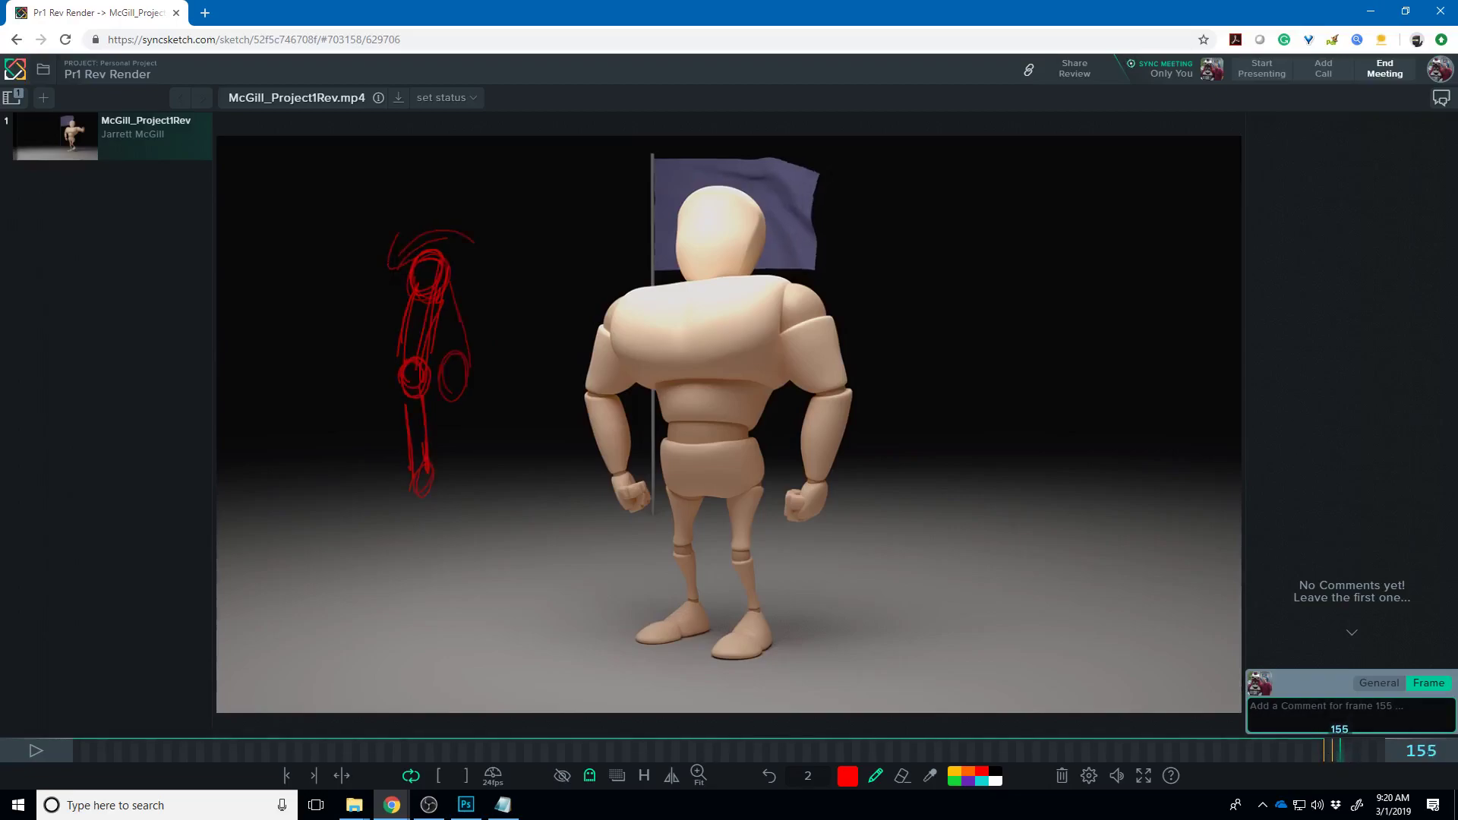
{"action": "mouse_move", "coordinate": [425, 251]}
{"action": "left_mouse_down"}
{"action": "mouse_move", "coordinate": [402, 292]}
{"action": "mouse_move", "coordinate": [416, 253]}
{"action": "left_mouse_up"}
{"action": "mouse_move", "coordinate": [369, 337]}
{"action": "left_mouse_down"}
{"action": "mouse_move", "coordinate": [357, 366]}
{"action": "mouse_move", "coordinate": [374, 333]}
{"action": "left_mouse_up"}
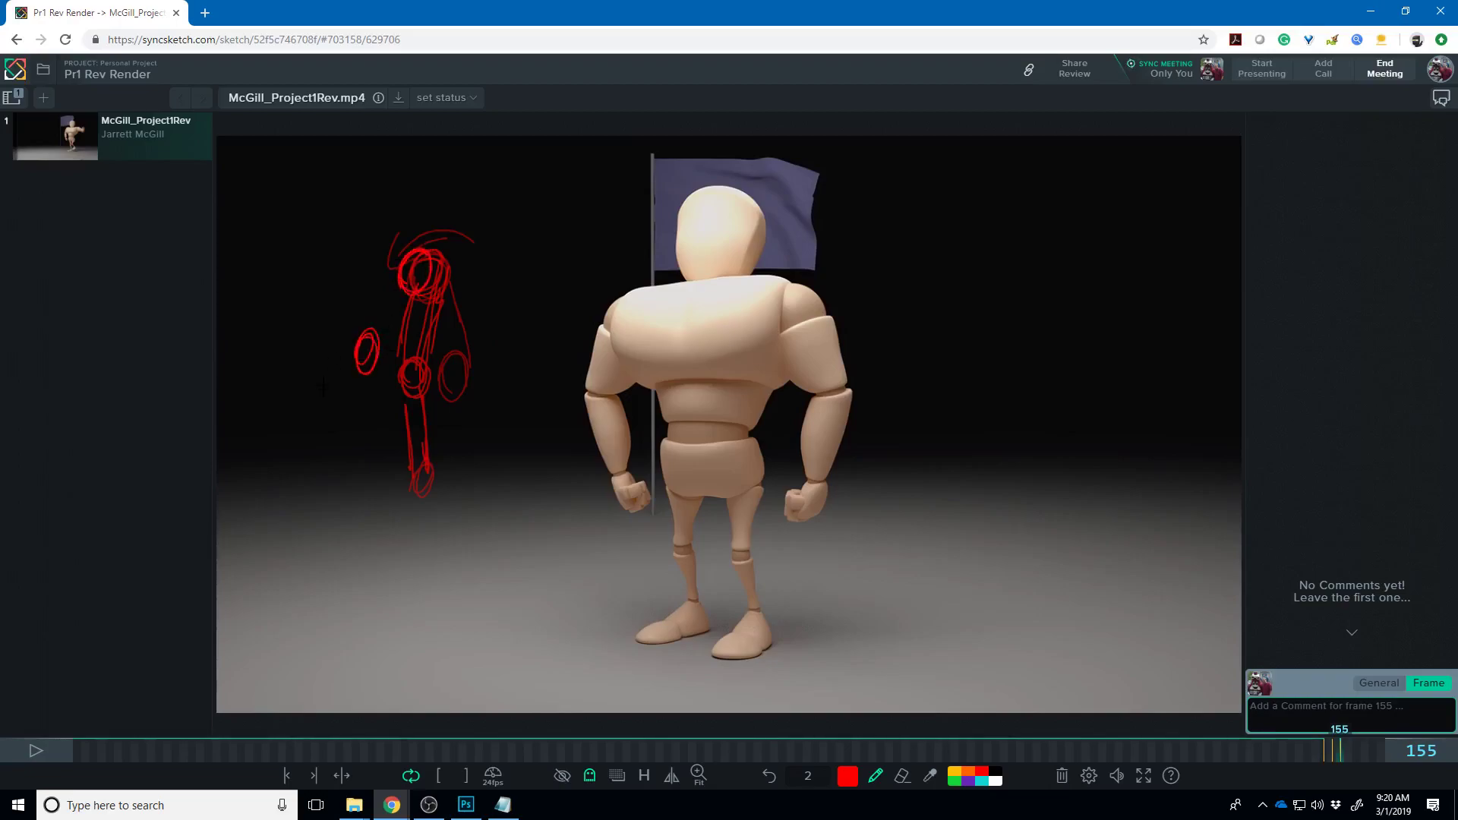
{"action": "mouse_move", "coordinate": [305, 368]}
{"action": "left_mouse_down"}
{"action": "mouse_move", "coordinate": [289, 400]}
{"action": "mouse_move", "coordinate": [355, 343]}
{"action": "left_mouse_up"}
{"action": "left_click_drag", "start_coordinate": [308, 396], "coordinate": [358, 371]}
{"action": "left_click_drag", "start_coordinate": [396, 270], "coordinate": [357, 349]}
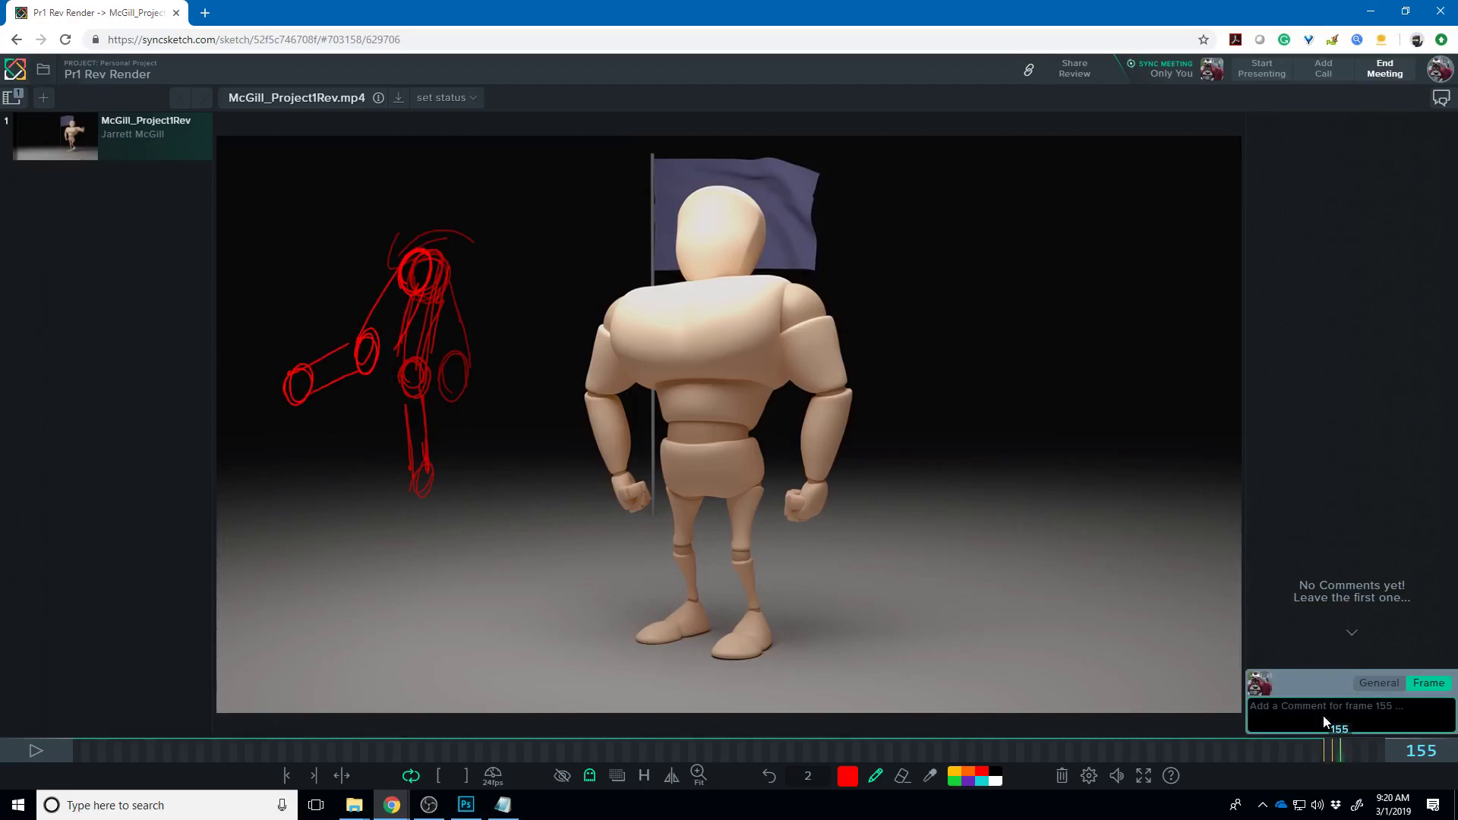
- Turn ghosting off and flip between frames 154 and 155 to compare the sketches
{"action": "left_click", "coordinate": [589, 775]}
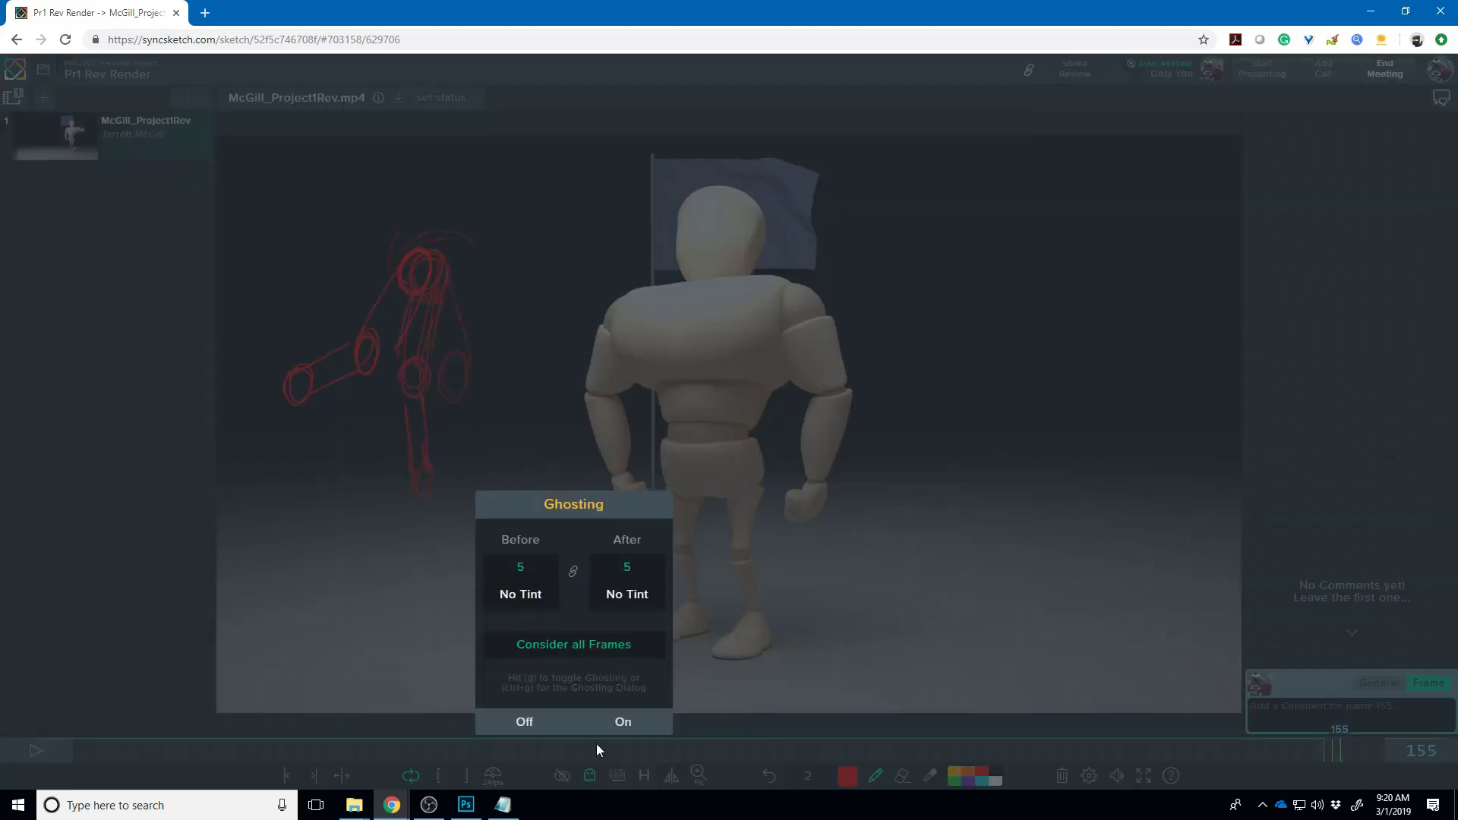
{"action": "left_click", "coordinate": [525, 722]}
{"action": "key", "text": "Left"}
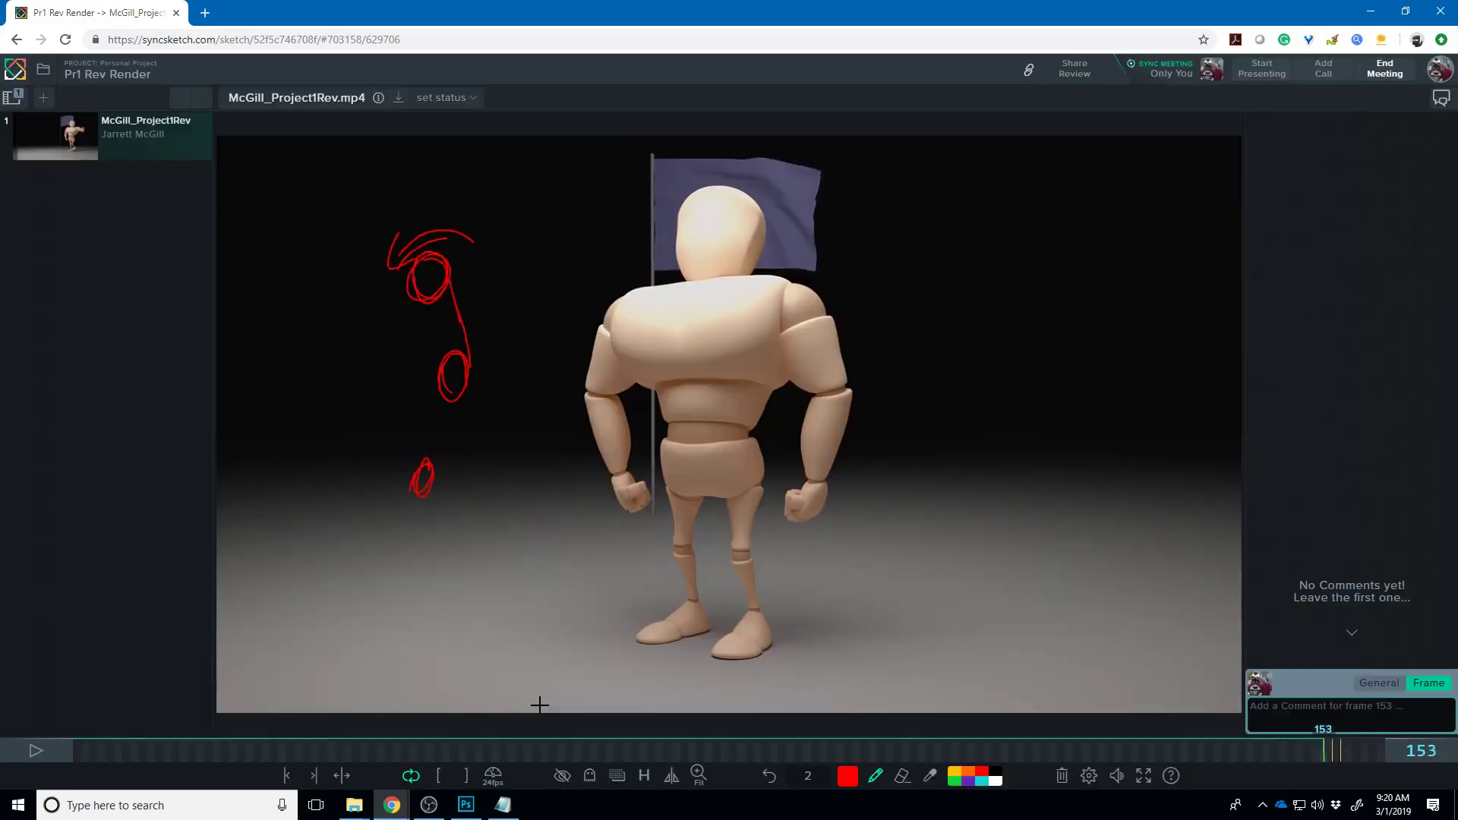
{"action": "key", "text": "Right"}
{"action": "key", "text": "Left"}
{"action": "key", "text": "Right"}
{"action": "key", "text": "Right"}
{"action": "key", "text": "Left"}
{"action": "key", "text": "Left"}
{"action": "key", "text": "Left"}
{"action": "key", "text": "Right"}
- Draw a small red arrow on the figure's shoulder around frame 66
{"action": "mouse_move", "coordinate": [667, 738]}
{"action": "left_mouse_down"}
{"action": "mouse_move", "coordinate": [612, 758]}
{"action": "mouse_move", "coordinate": [573, 745]}
{"action": "mouse_move", "coordinate": [611, 732]}
{"action": "left_mouse_up"}
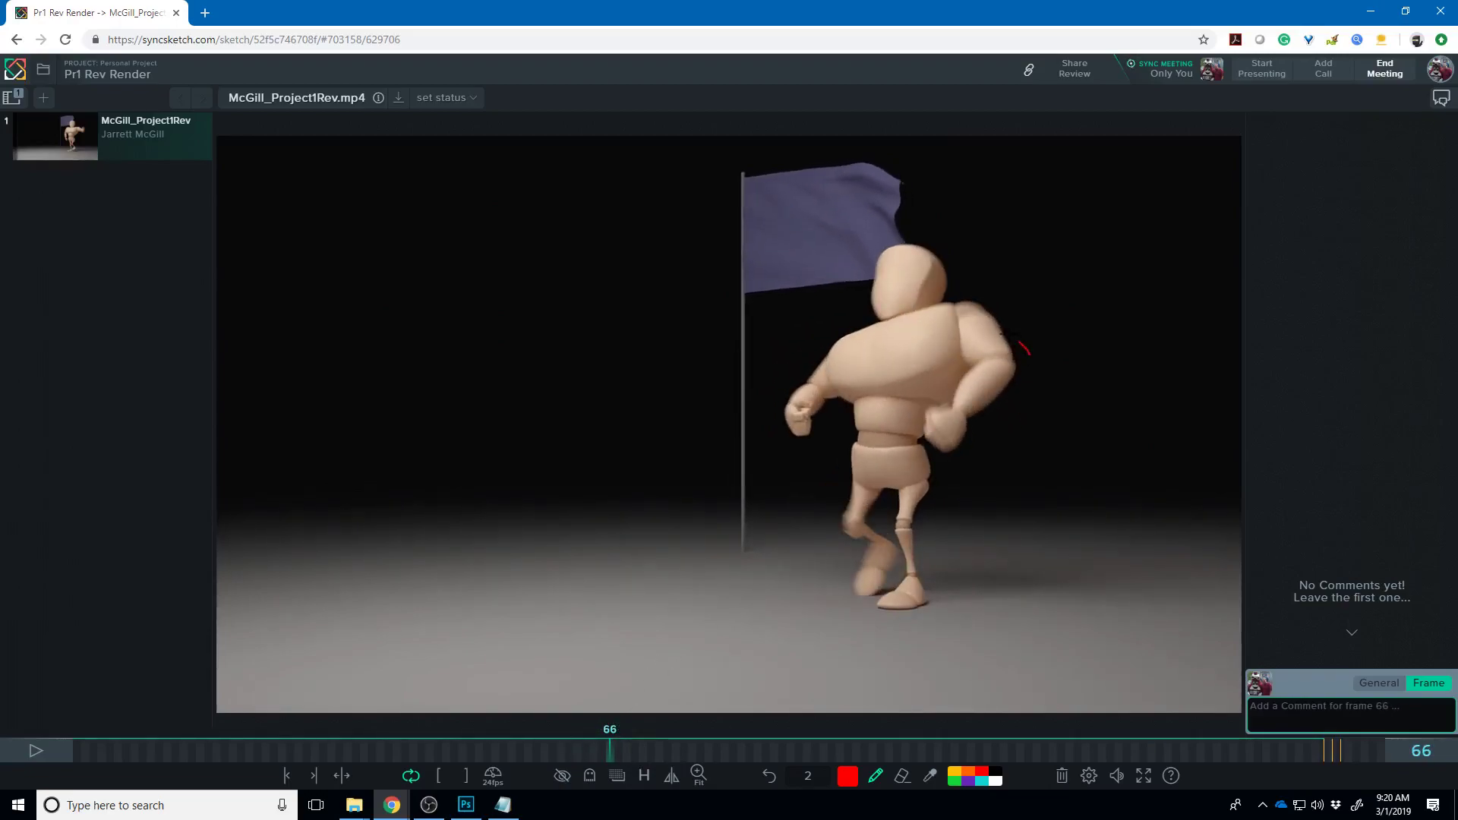
{"action": "left_click_drag", "start_coordinate": [996, 331], "coordinate": [1012, 314]}
{"action": "left_click_drag", "start_coordinate": [618, 757], "coordinate": [668, 760]}
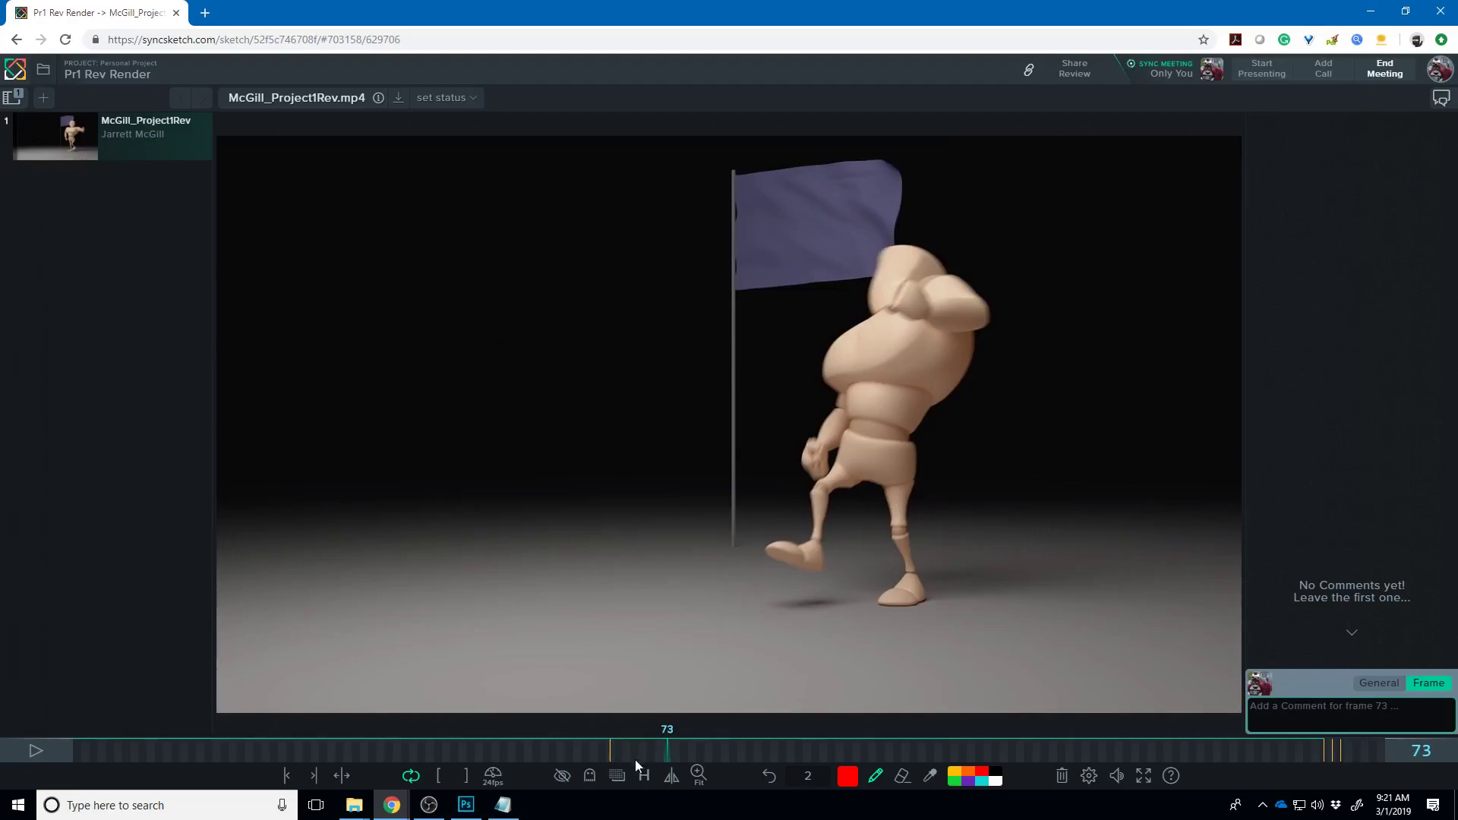
- Scrub the flag render forward to around frame 122
{"action": "left_click_drag", "start_coordinate": [664, 754], "coordinate": [828, 794]}
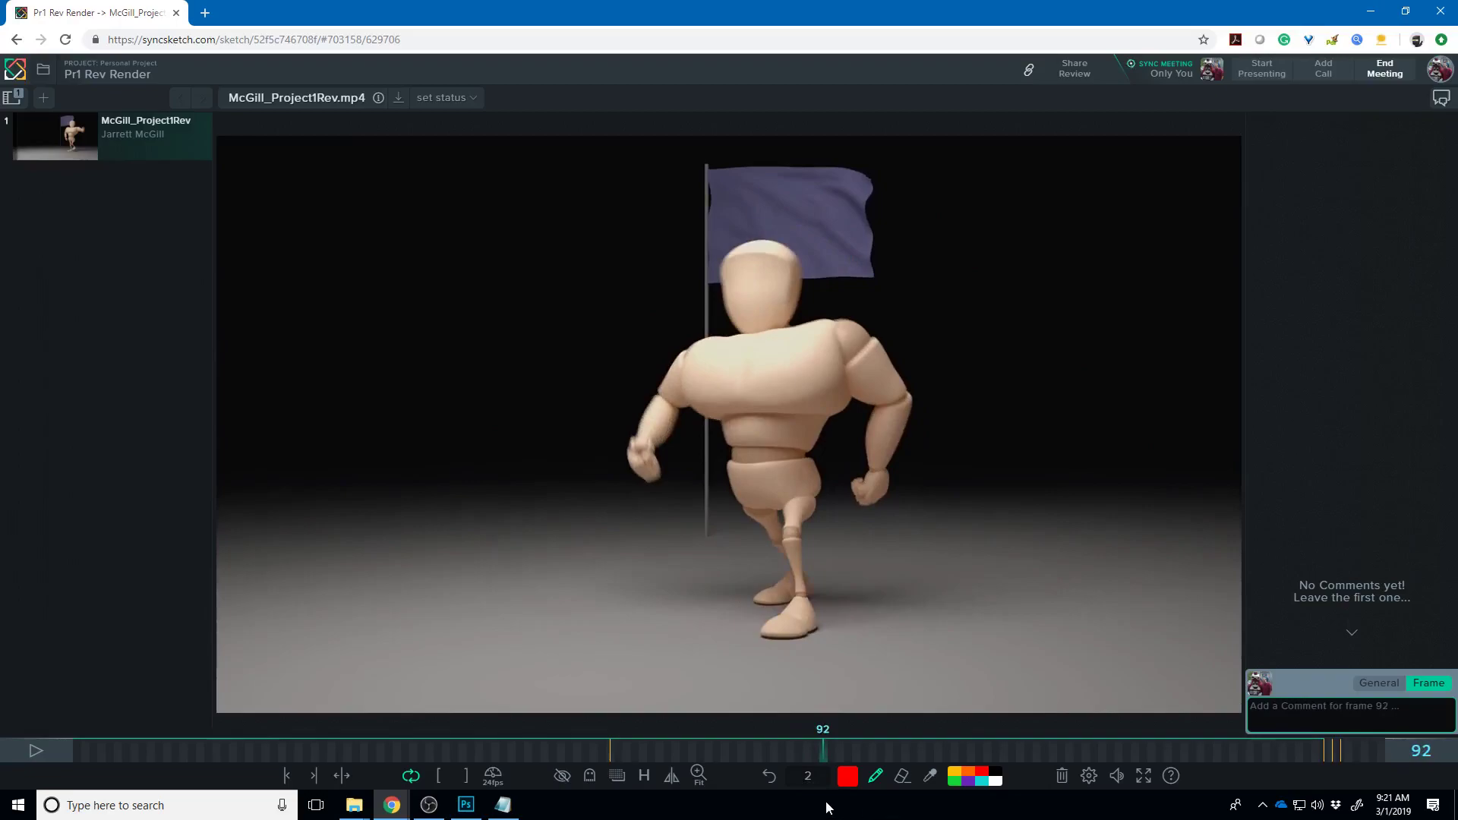
{"action": "mouse_move", "coordinate": [822, 758]}
{"action": "left_mouse_down"}
{"action": "mouse_move", "coordinate": [808, 753]}
{"action": "mouse_move", "coordinate": [856, 753]}
{"action": "mouse_move", "coordinate": [825, 759]}
{"action": "left_mouse_up"}
{"action": "left_click_drag", "start_coordinate": [821, 750], "coordinate": [1069, 758]}
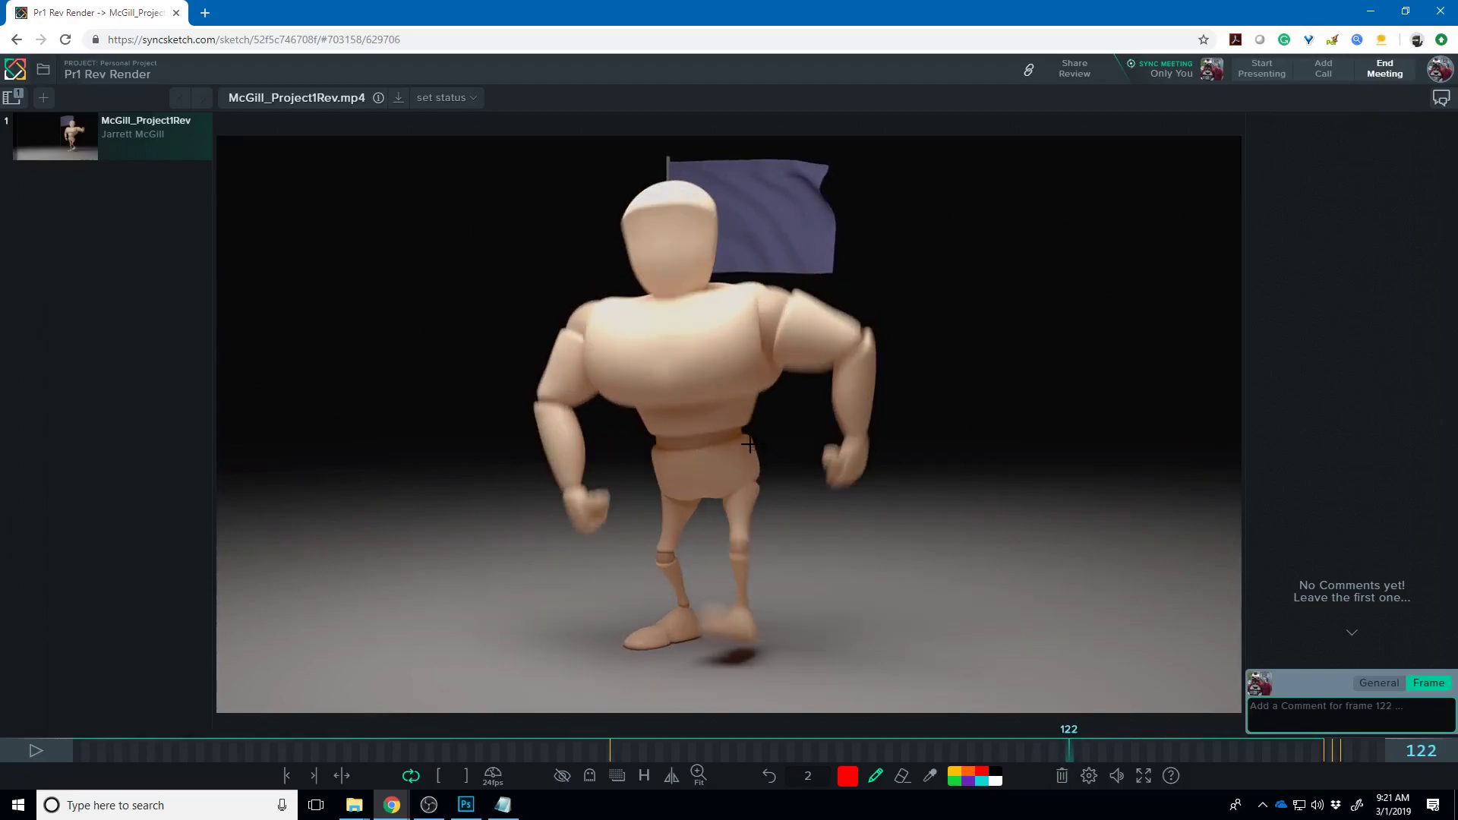
{"action": "left_click_drag", "start_coordinate": [1076, 754], "coordinate": [1046, 758]}
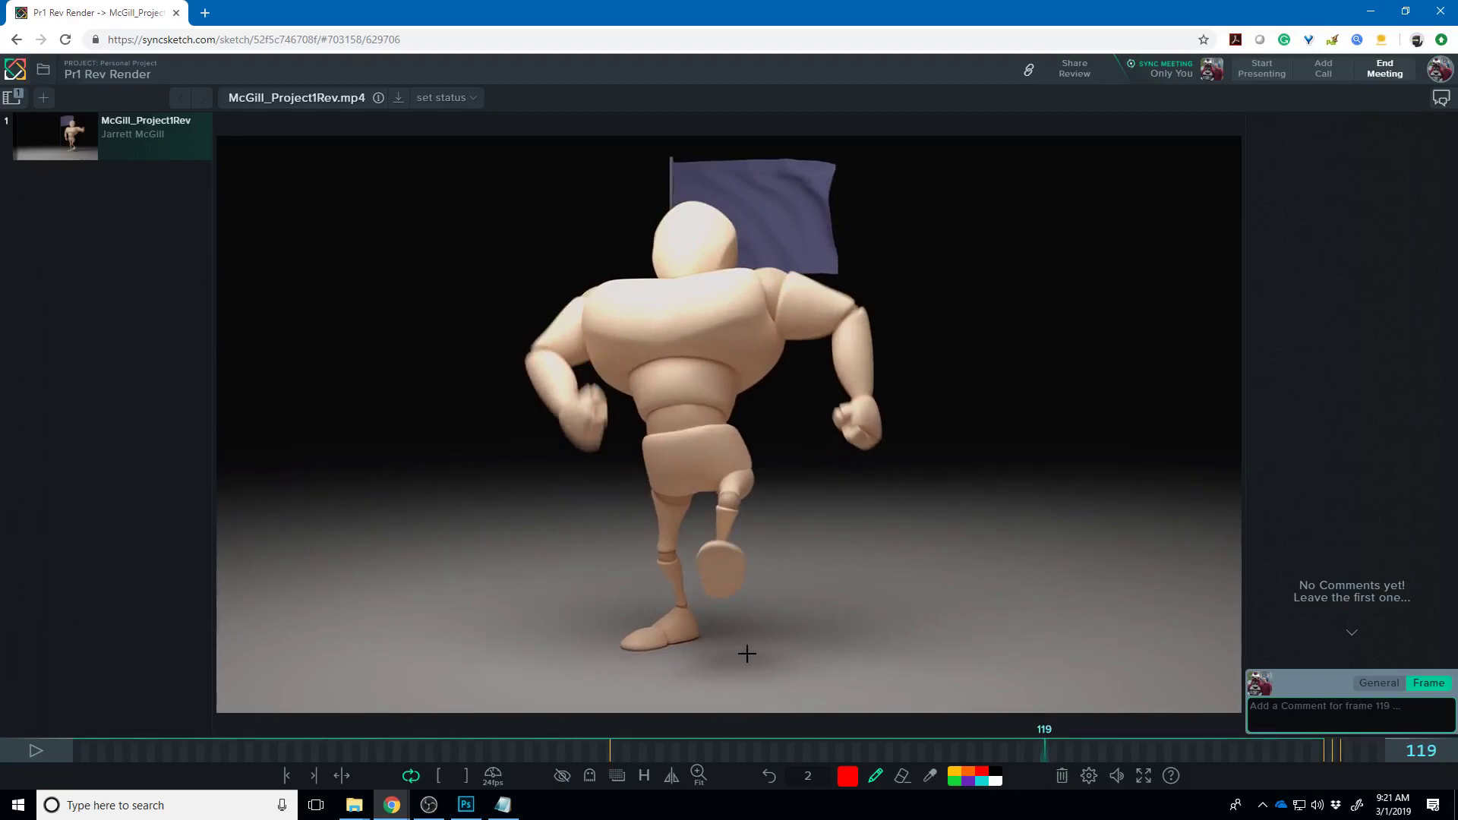
{"action": "left_click_drag", "start_coordinate": [1051, 754], "coordinate": [1081, 772]}
- Settle on frame 124 and draw a red V mark on the figure
{"action": "key", "text": "Right"}
{"action": "key", "text": "Left"}
{"action": "key", "text": "Right"}
{"action": "key", "text": "Left"}
{"action": "key", "text": "Right"}
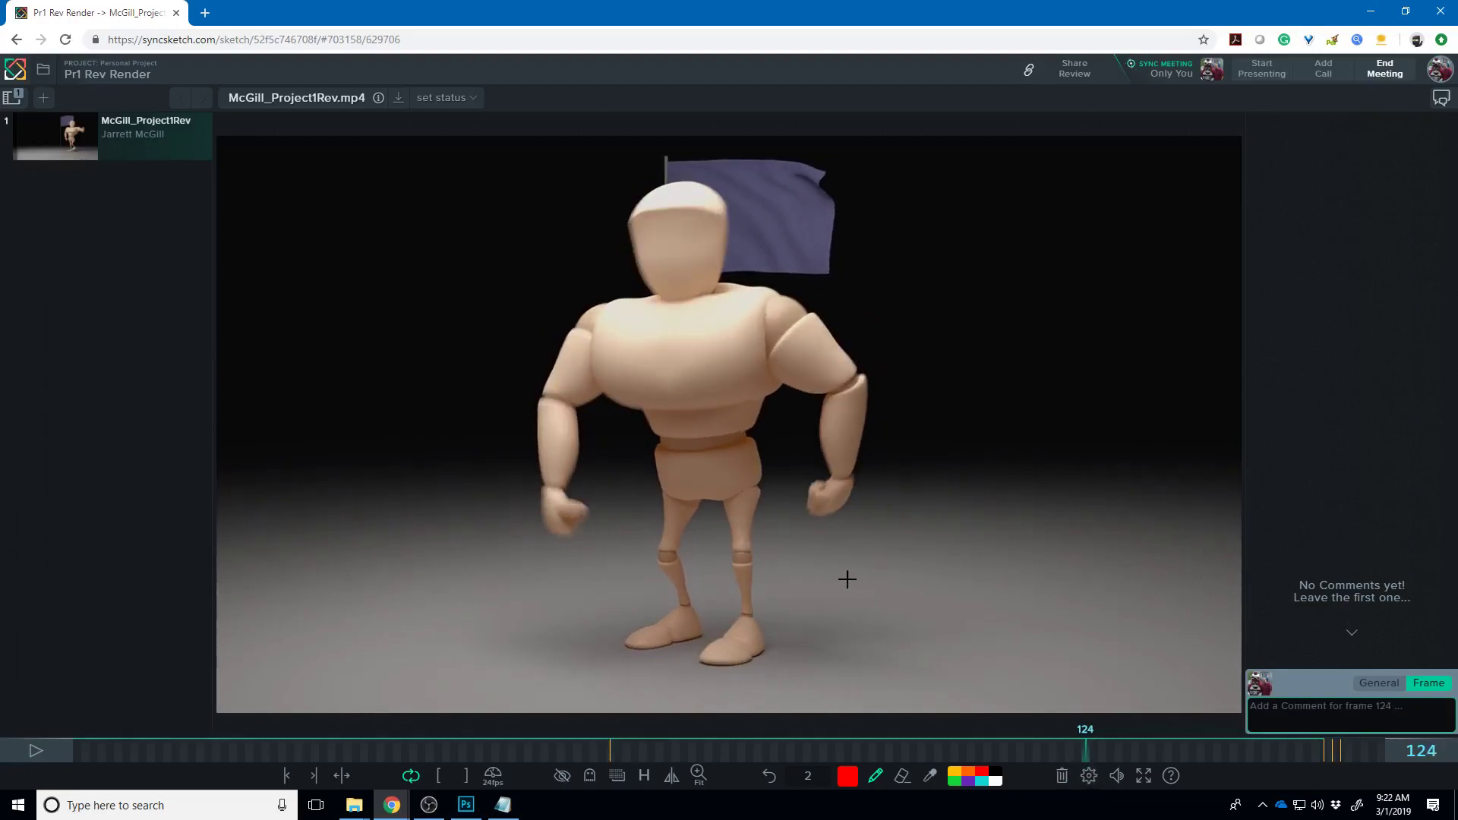
{"action": "left_click_drag", "start_coordinate": [776, 483], "coordinate": [784, 465]}
- Add a hip stroke, a chest-to-hip line and an arrow toward the V, then scrub back
{"action": "mouse_move", "coordinate": [707, 471]}
{"action": "left_mouse_down"}
{"action": "mouse_move", "coordinate": [668, 471]}
{"action": "mouse_move", "coordinate": [690, 480]}
{"action": "left_mouse_up"}
{"action": "left_click_drag", "start_coordinate": [680, 414], "coordinate": [679, 489]}
{"action": "mouse_move", "coordinate": [707, 477]}
{"action": "left_mouse_down"}
{"action": "mouse_move", "coordinate": [722, 465]}
{"action": "mouse_move", "coordinate": [729, 488]}
{"action": "left_mouse_up"}
{"action": "mouse_move", "coordinate": [1054, 749]}
{"action": "left_mouse_down"}
{"action": "mouse_move", "coordinate": [654, 754]}
{"action": "mouse_move", "coordinate": [340, 718]}
{"action": "mouse_move", "coordinate": [302, 719]}
{"action": "mouse_move", "coordinate": [298, 749]}
{"action": "mouse_move", "coordinate": [194, 733]}
{"action": "mouse_move", "coordinate": [301, 728]}
{"action": "mouse_move", "coordinate": [252, 717]}
{"action": "mouse_move", "coordinate": [290, 726]}
{"action": "mouse_move", "coordinate": [265, 730]}
{"action": "left_mouse_up"}
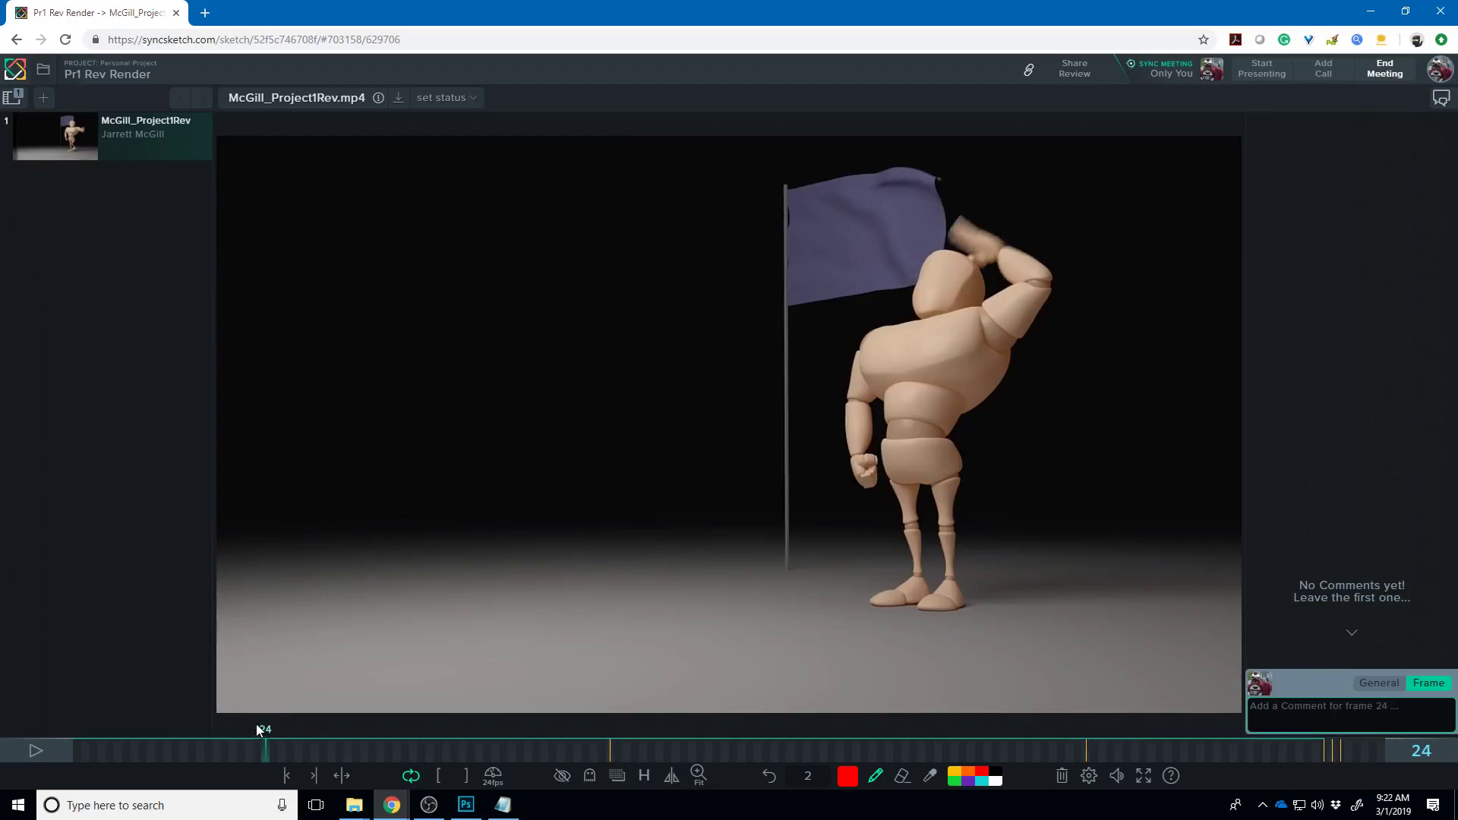
- Draw a red stroke along the character's head on frame 25
{"action": "key", "text": "Right"}
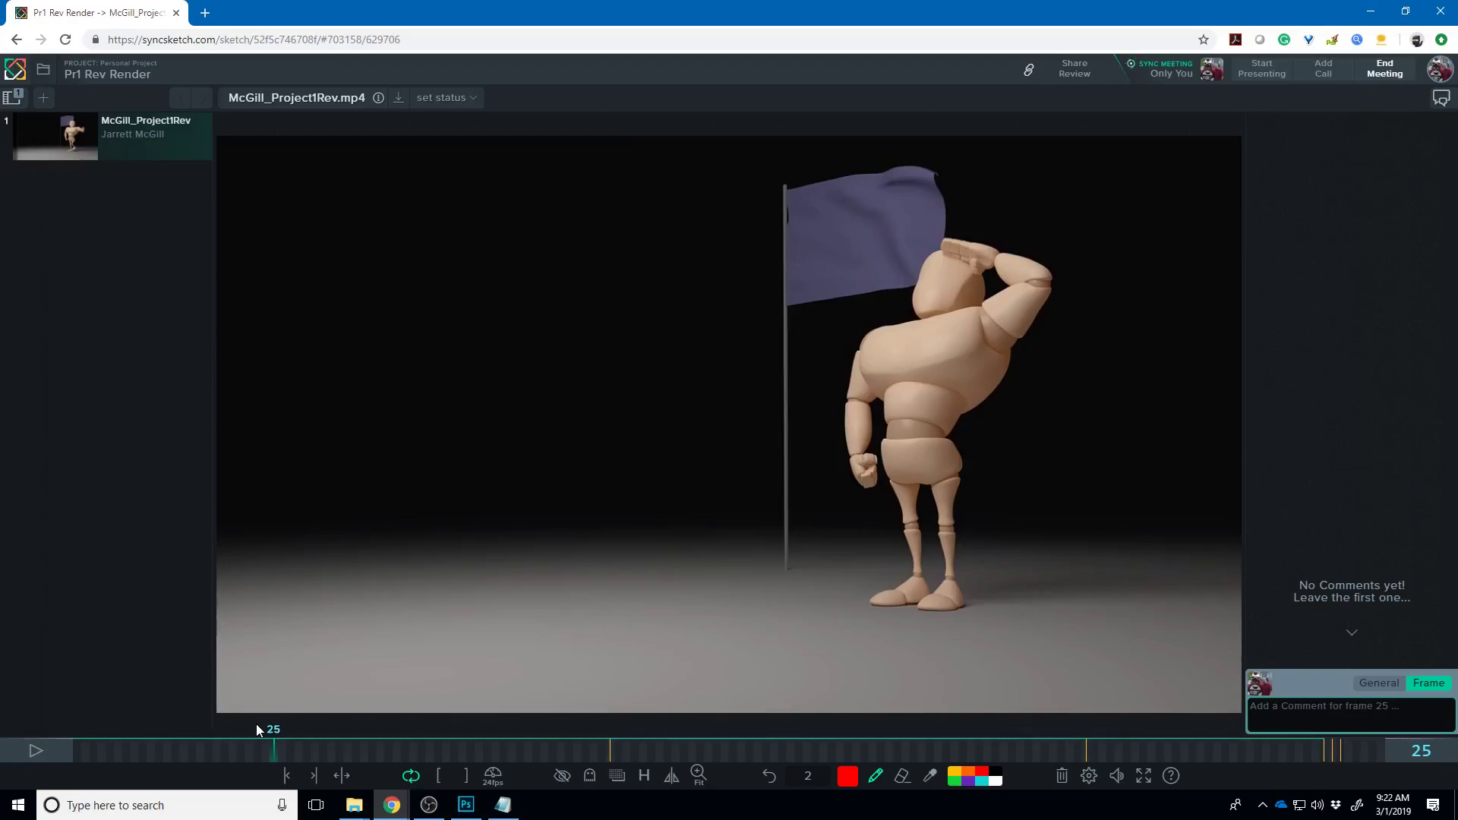
{"action": "mouse_move", "coordinate": [921, 317]}
{"action": "left_mouse_down"}
{"action": "mouse_move", "coordinate": [957, 255]}
{"action": "mouse_move", "coordinate": [943, 245]}
{"action": "mouse_move", "coordinate": [998, 251]}
{"action": "left_mouse_up"}
{"action": "key", "text": "Right"}
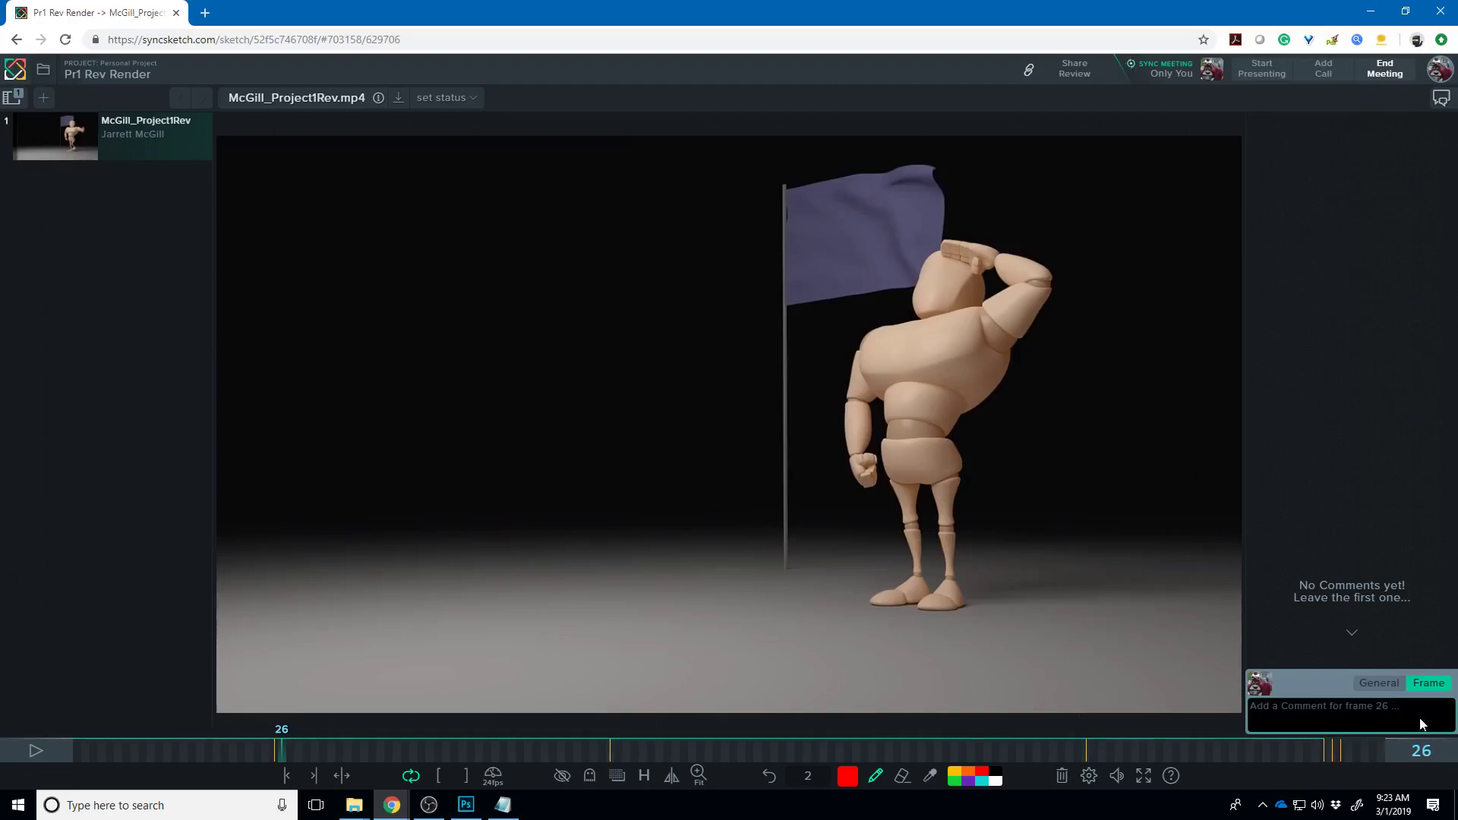
- Play and stop the render, then scrub to around frame 71
{"action": "left_click", "coordinate": [48, 746]}
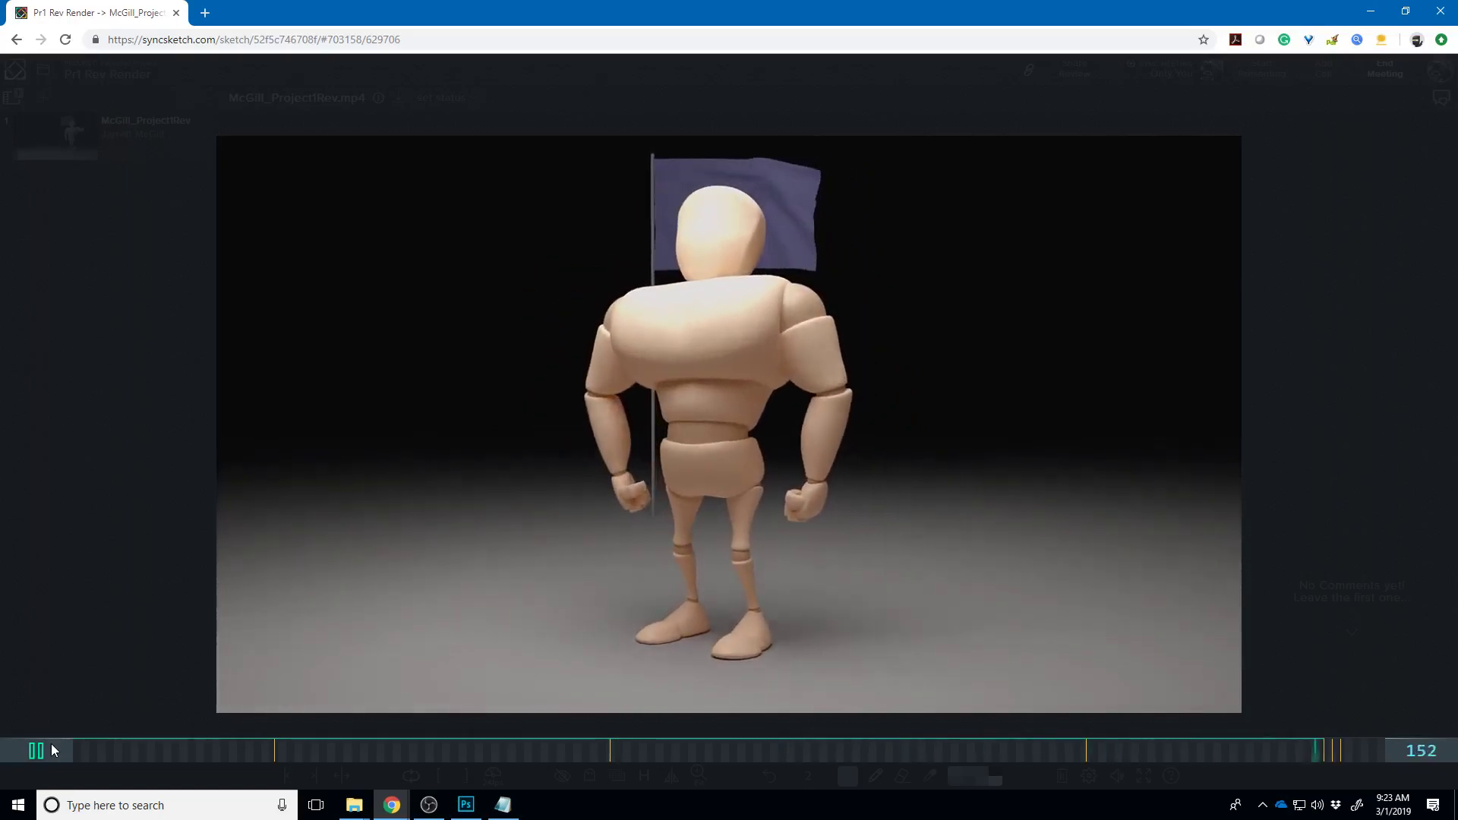
{"action": "left_click", "coordinate": [47, 746]}
{"action": "left_click_drag", "start_coordinate": [299, 758], "coordinate": [660, 748]}
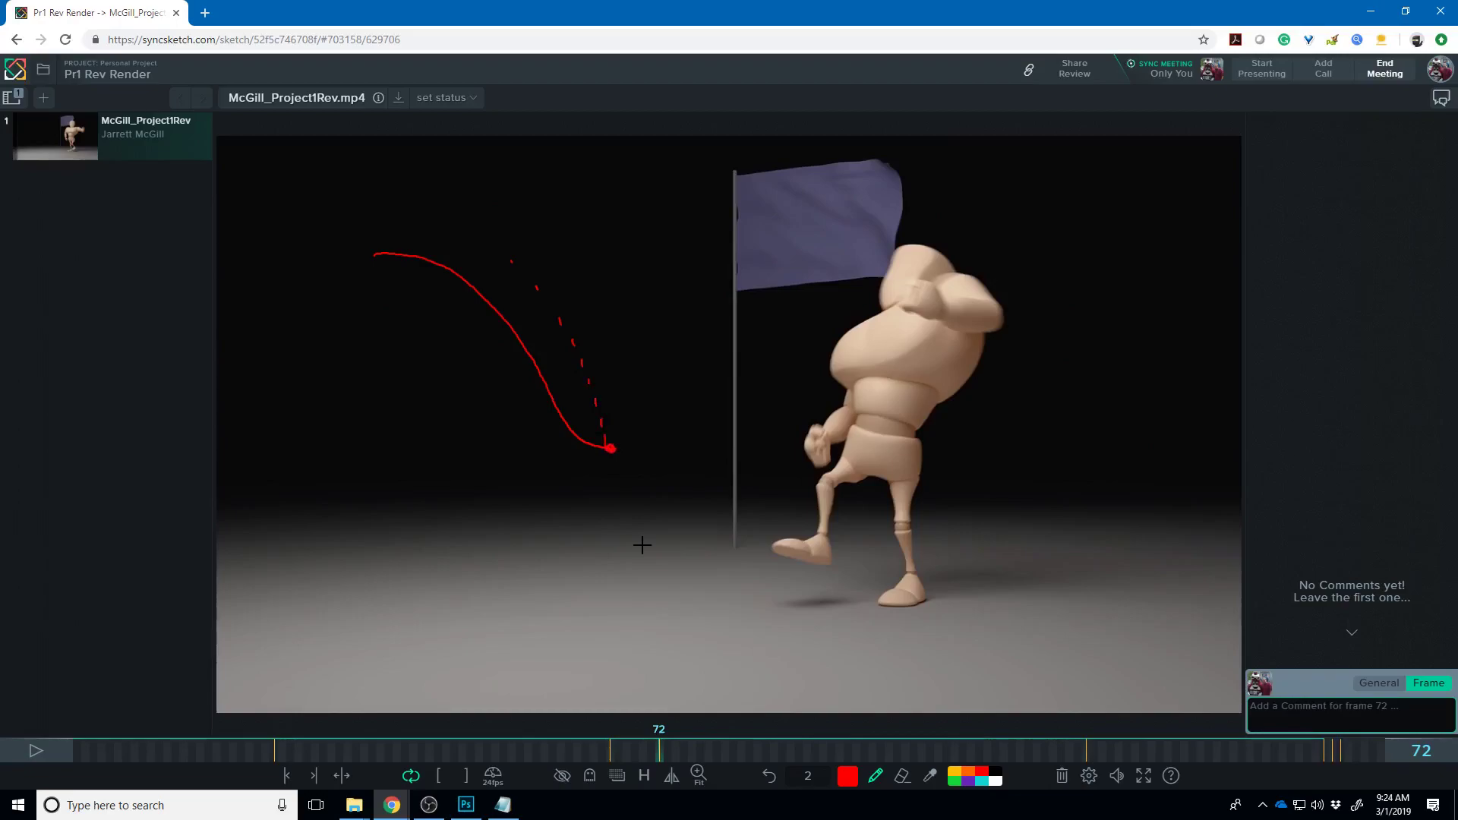
- Scrub forward from frame 72 to frame 81 of the walk
{"action": "mouse_move", "coordinate": [657, 749]}
{"action": "left_mouse_down"}
{"action": "mouse_move", "coordinate": [645, 753]}
{"action": "mouse_move", "coordinate": [950, 737]}
{"action": "mouse_move", "coordinate": [872, 738]}
{"action": "mouse_move", "coordinate": [876, 719]}
{"action": "left_mouse_up"}
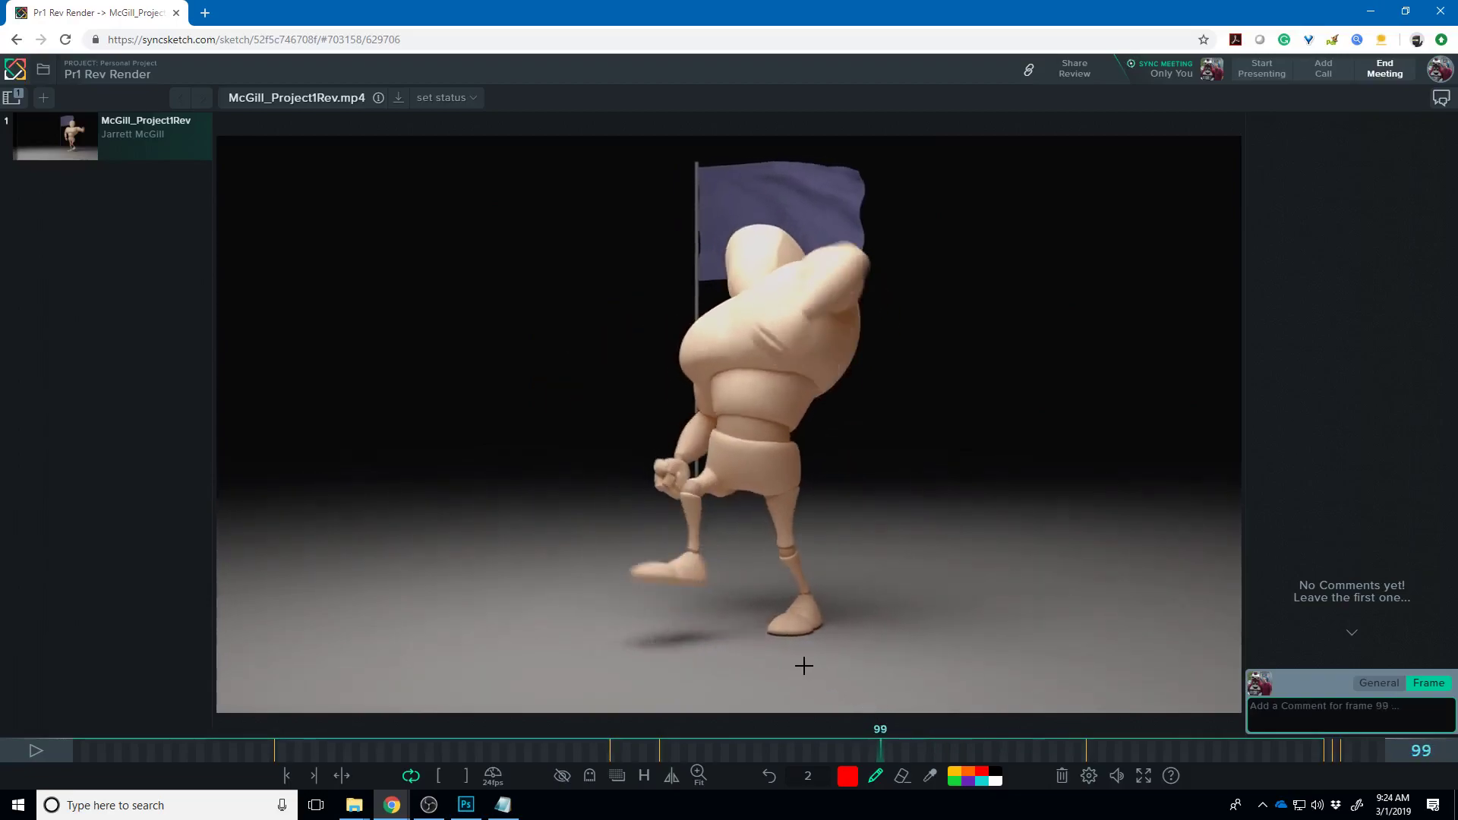
- Draw a right-pointing red arrow across the hips on frame 99, then scrub back to about frame 85
{"action": "mouse_move", "coordinate": [725, 458]}
{"action": "left_mouse_down"}
{"action": "mouse_move", "coordinate": [847, 463]}
{"action": "mouse_move", "coordinate": [683, 453]}
{"action": "mouse_move", "coordinate": [714, 477]}
{"action": "left_mouse_up"}
{"action": "left_click_drag", "start_coordinate": [858, 460], "coordinate": [835, 484]}
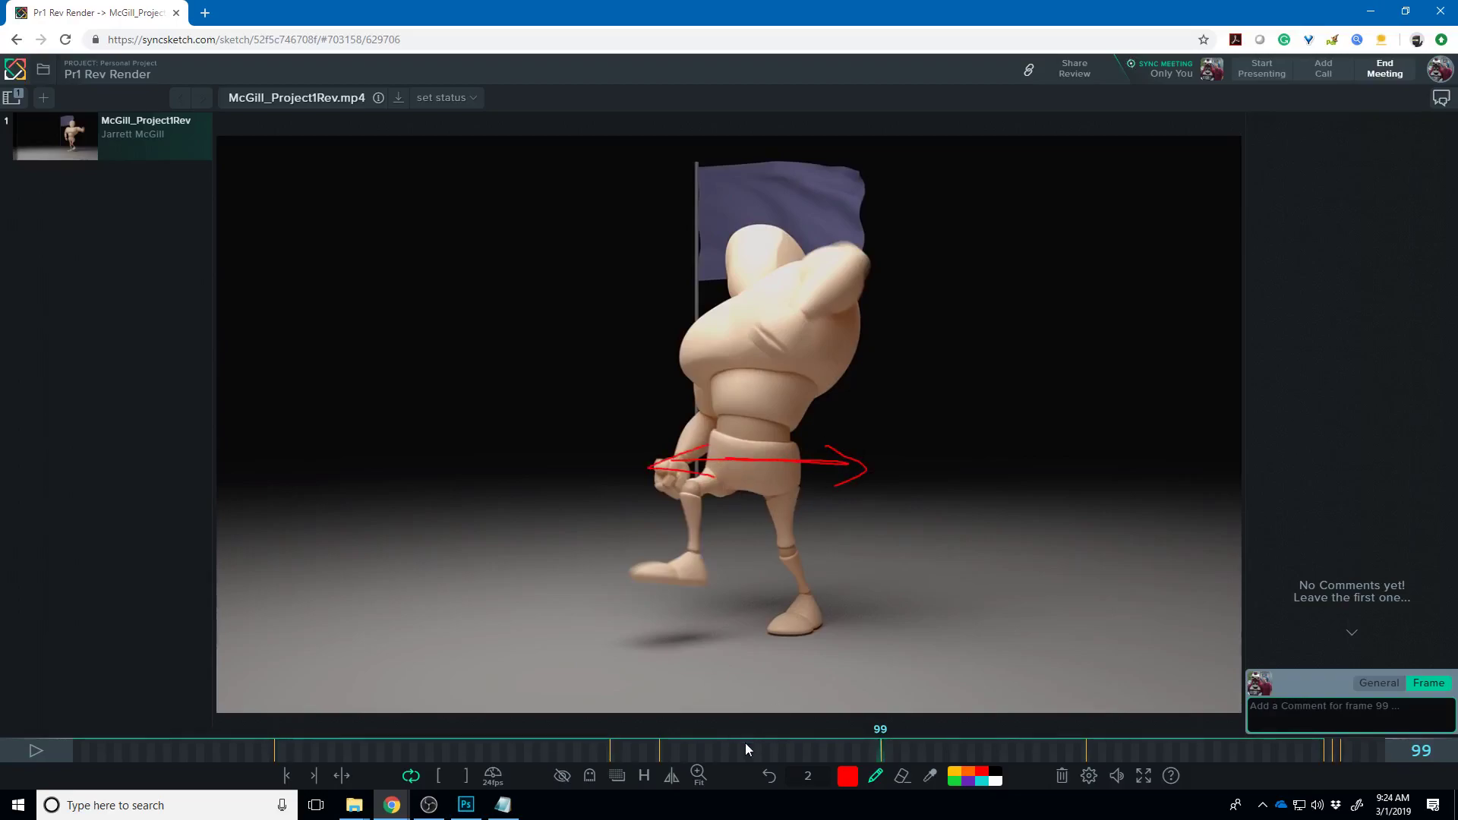
{"action": "mouse_move", "coordinate": [866, 750]}
{"action": "left_mouse_down"}
{"action": "mouse_move", "coordinate": [735, 748]}
{"action": "mouse_move", "coordinate": [769, 740]}
{"action": "mouse_move", "coordinate": [725, 733]}
{"action": "mouse_move", "coordinate": [750, 733]}
{"action": "left_mouse_up"}
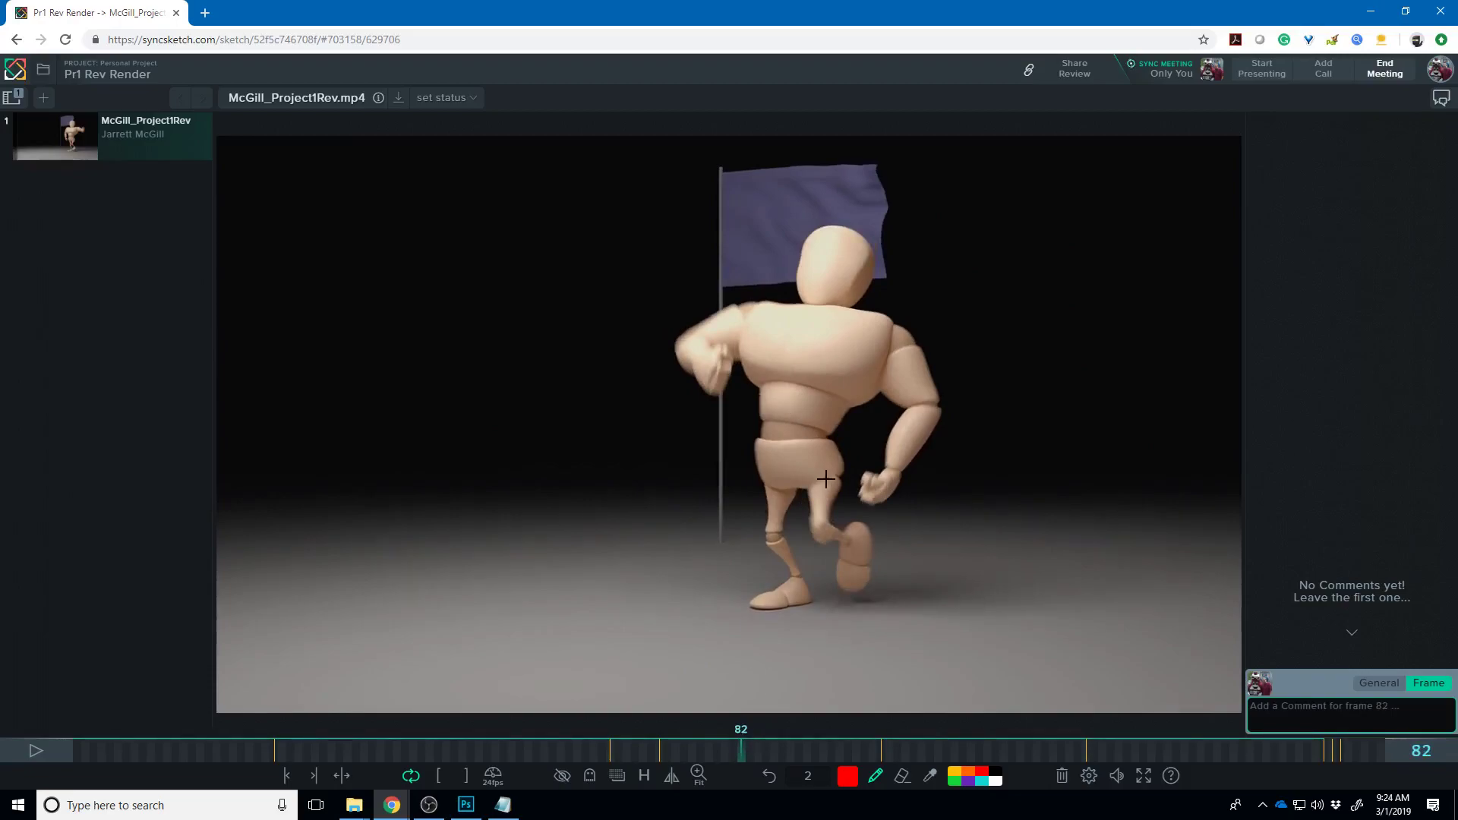
- Mark the waist on frame 82 with red strokes and scribble over the right fist on frame 135
{"action": "mouse_move", "coordinate": [746, 461]}
{"action": "left_mouse_down"}
{"action": "mouse_move", "coordinate": [830, 472]}
{"action": "mouse_move", "coordinate": [756, 450]}
{"action": "mouse_move", "coordinate": [763, 484]}
{"action": "left_mouse_up"}
{"action": "left_click_drag", "start_coordinate": [735, 755], "coordinate": [1176, 722]}
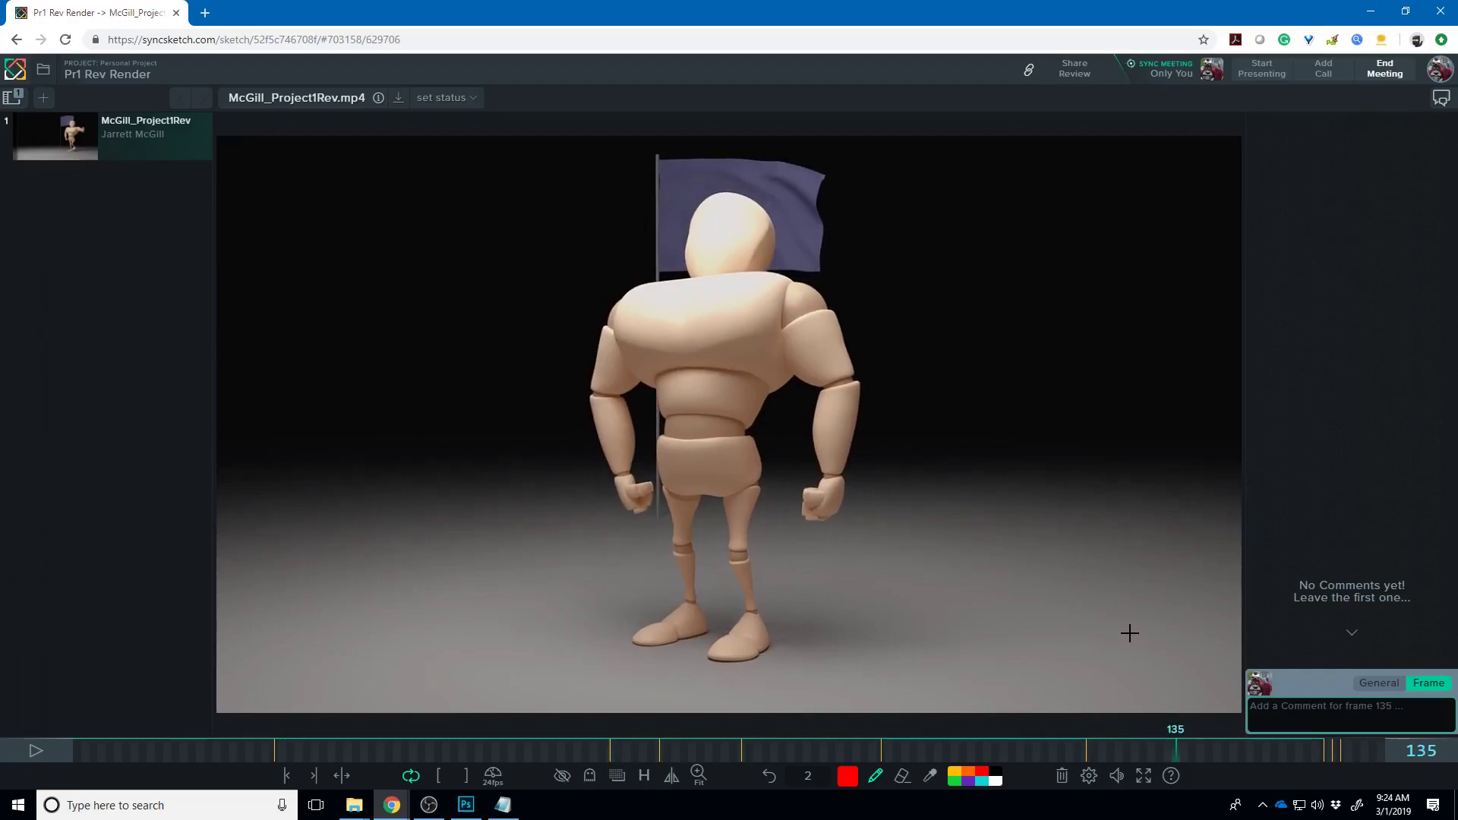
{"action": "mouse_move", "coordinate": [624, 476]}
{"action": "left_mouse_down"}
{"action": "mouse_move", "coordinate": [638, 509]}
{"action": "mouse_move", "coordinate": [626, 474]}
{"action": "mouse_move", "coordinate": [616, 485]}
{"action": "mouse_move", "coordinate": [626, 474]}
{"action": "mouse_move", "coordinate": [634, 503]}
{"action": "mouse_move", "coordinate": [632, 474]}
{"action": "mouse_move", "coordinate": [619, 479]}
{"action": "mouse_move", "coordinate": [647, 490]}
{"action": "mouse_move", "coordinate": [639, 512]}
{"action": "mouse_move", "coordinate": [640, 490]}
{"action": "mouse_move", "coordinate": [636, 480]}
{"action": "left_mouse_up"}
{"action": "key", "text": "super+e"}
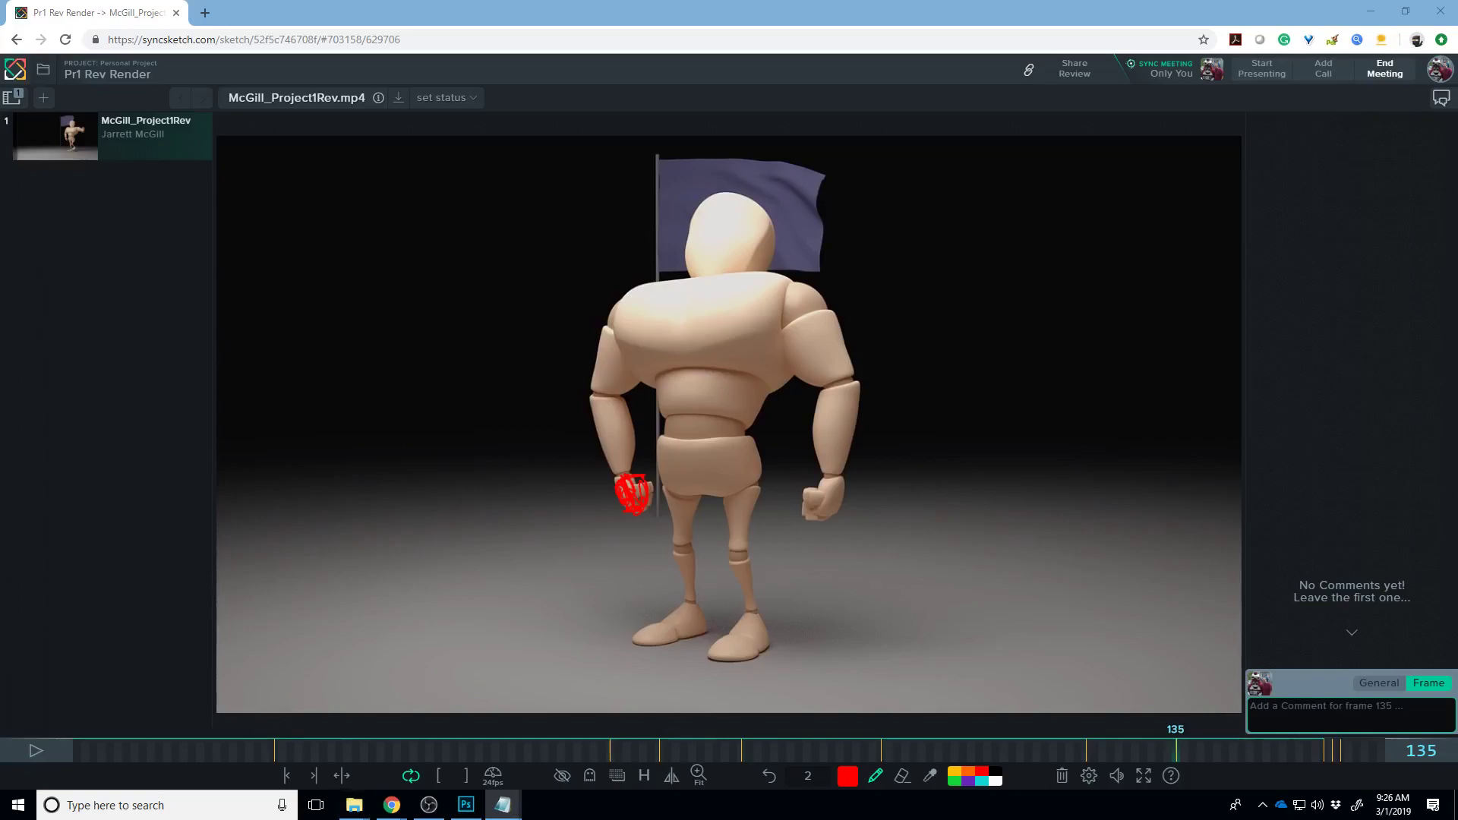
- Load the Sparring Scene's blockingPlus review from the pasted link, then play and stop it
{"action": "left_click", "coordinate": [480, 39]}
{"action": "key", "text": "Return"}
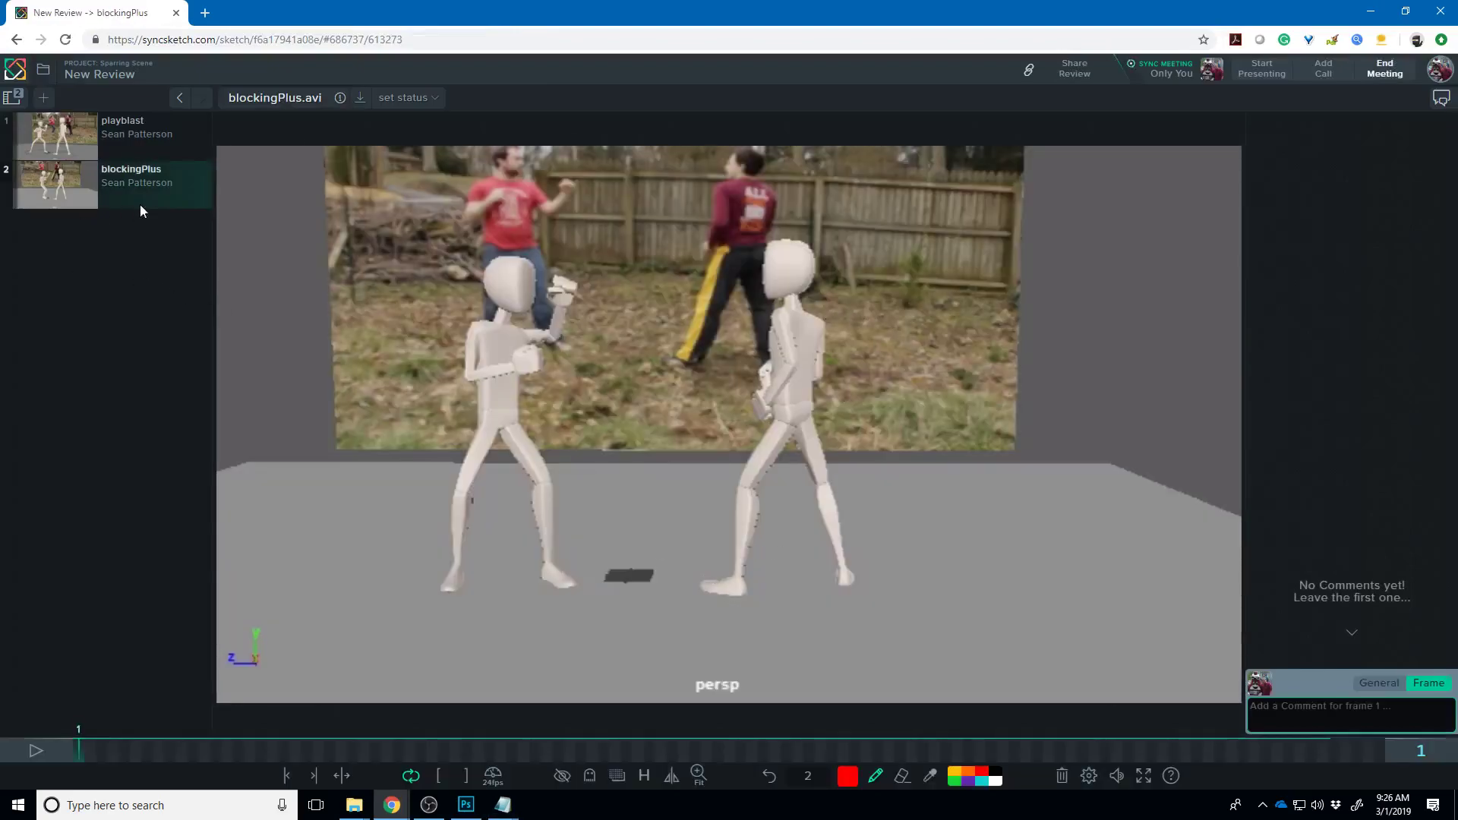
{"action": "mouse_move", "coordinate": [175, 207]}
{"action": "left_click", "coordinate": [53, 746]}
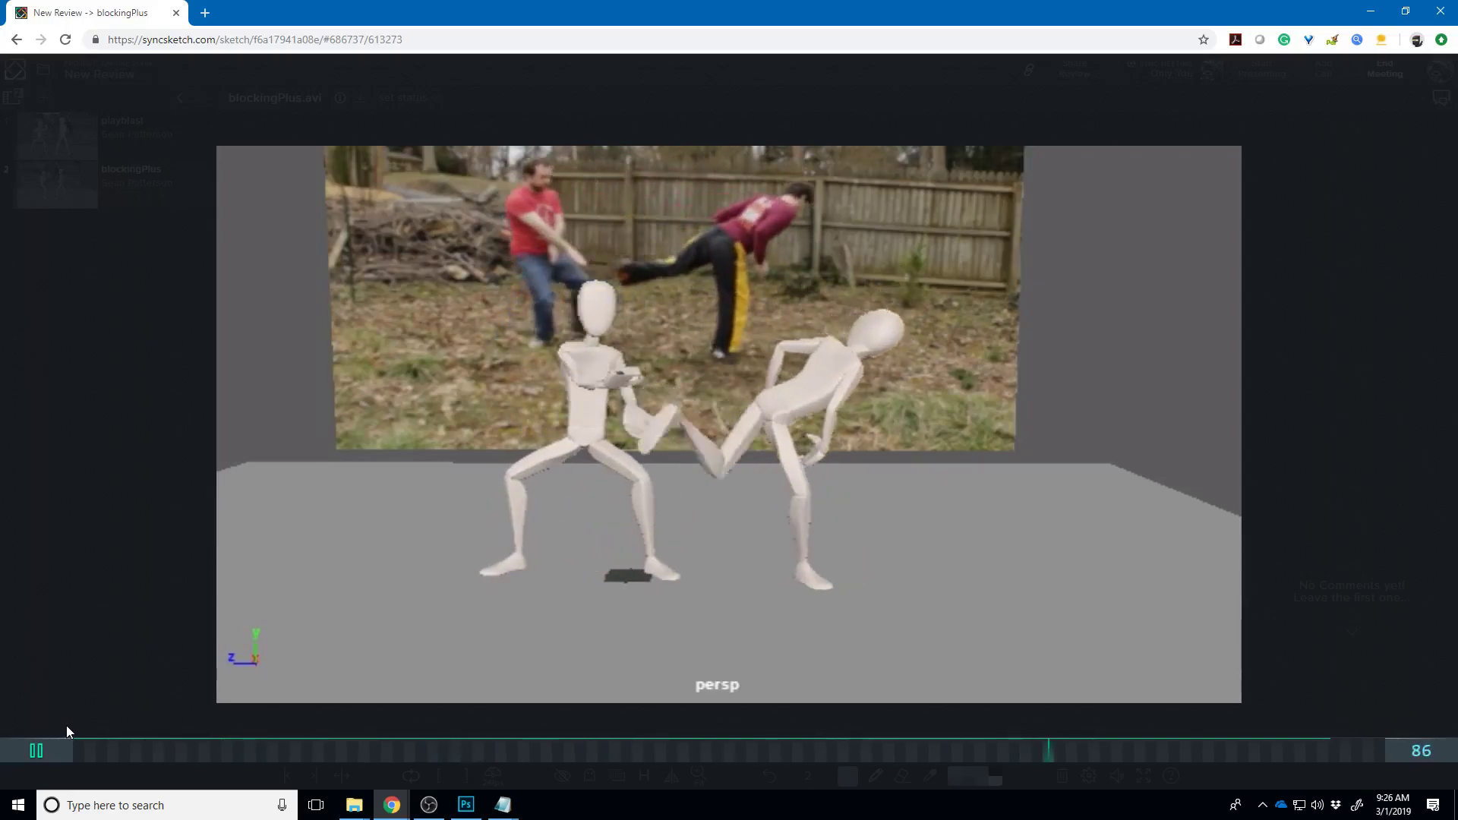
{"action": "left_click", "coordinate": [39, 751]}
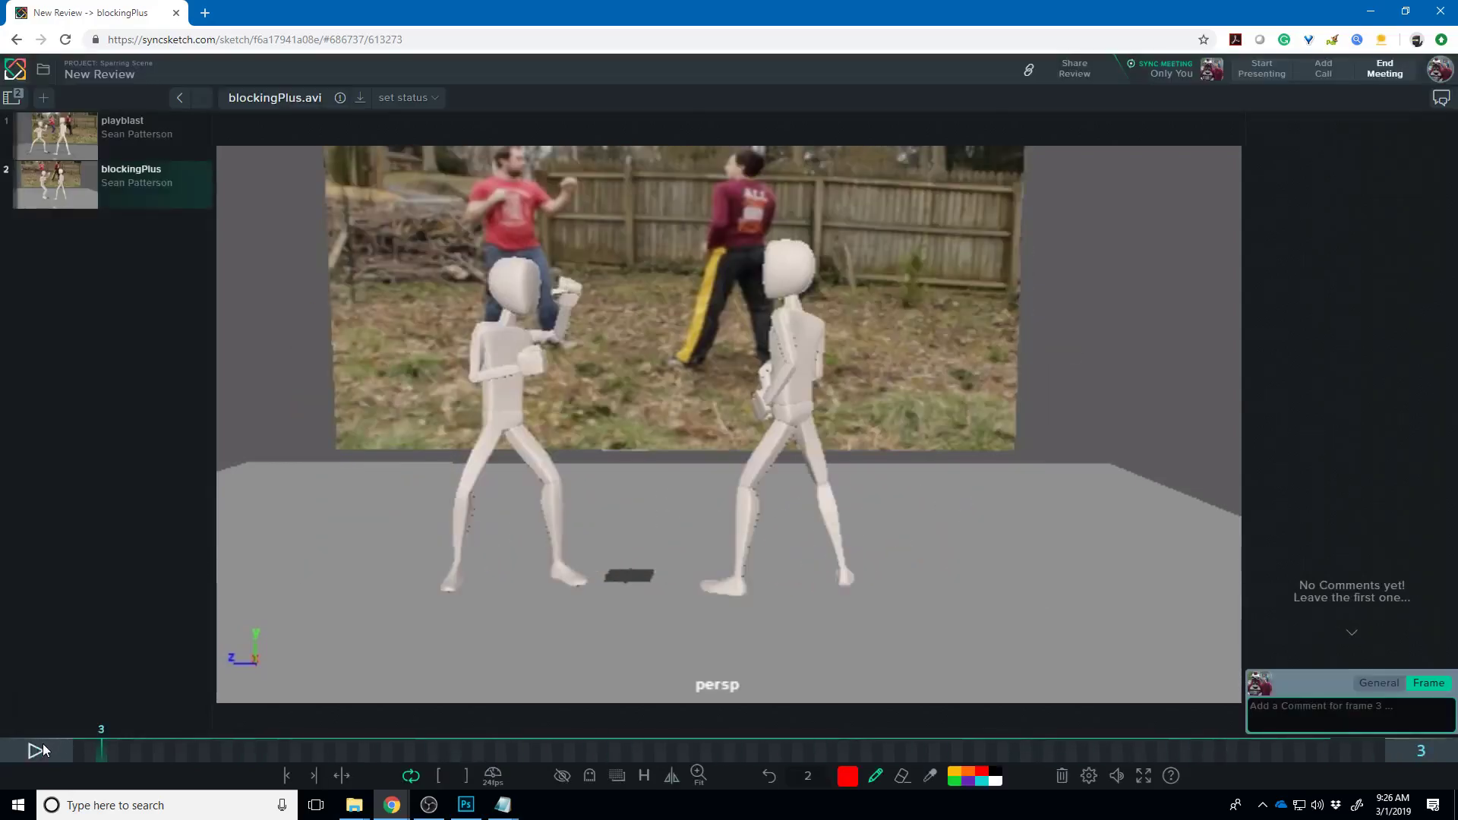
- On frame 57, circle the kicker's hip in red, mark the ground under his foot and trace the leg
{"action": "left_click_drag", "start_coordinate": [135, 755], "coordinate": [714, 702]}
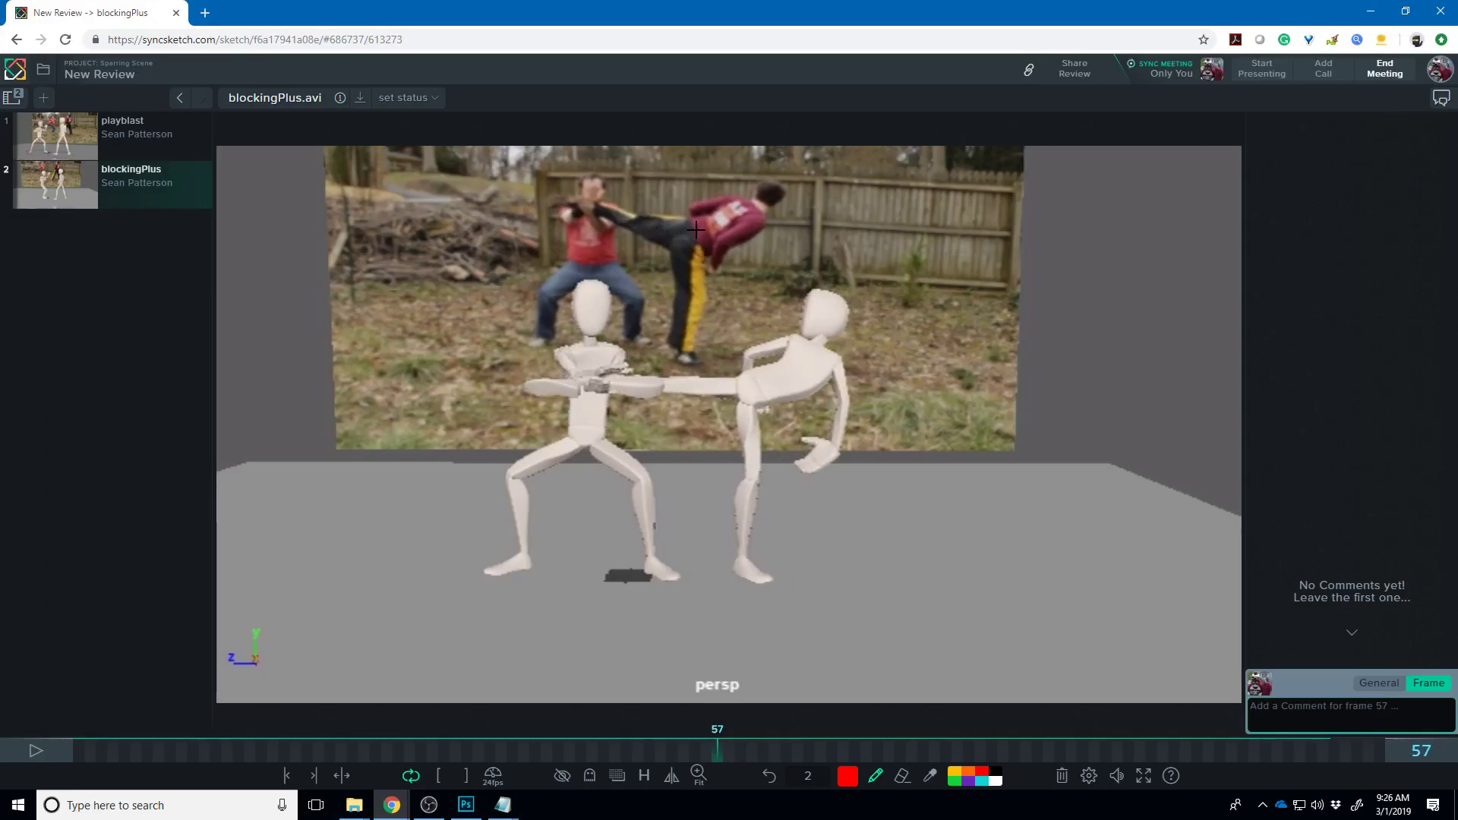
{"action": "mouse_move", "coordinate": [696, 233]}
{"action": "left_mouse_down"}
{"action": "mouse_move", "coordinate": [678, 249]}
{"action": "mouse_move", "coordinate": [700, 241]}
{"action": "left_mouse_up"}
{"action": "left_click_drag", "start_coordinate": [672, 360], "coordinate": [702, 362]}
{"action": "mouse_move", "coordinate": [688, 248]}
{"action": "left_mouse_down"}
{"action": "mouse_move", "coordinate": [699, 299]}
{"action": "mouse_move", "coordinate": [685, 363]}
{"action": "left_mouse_up"}
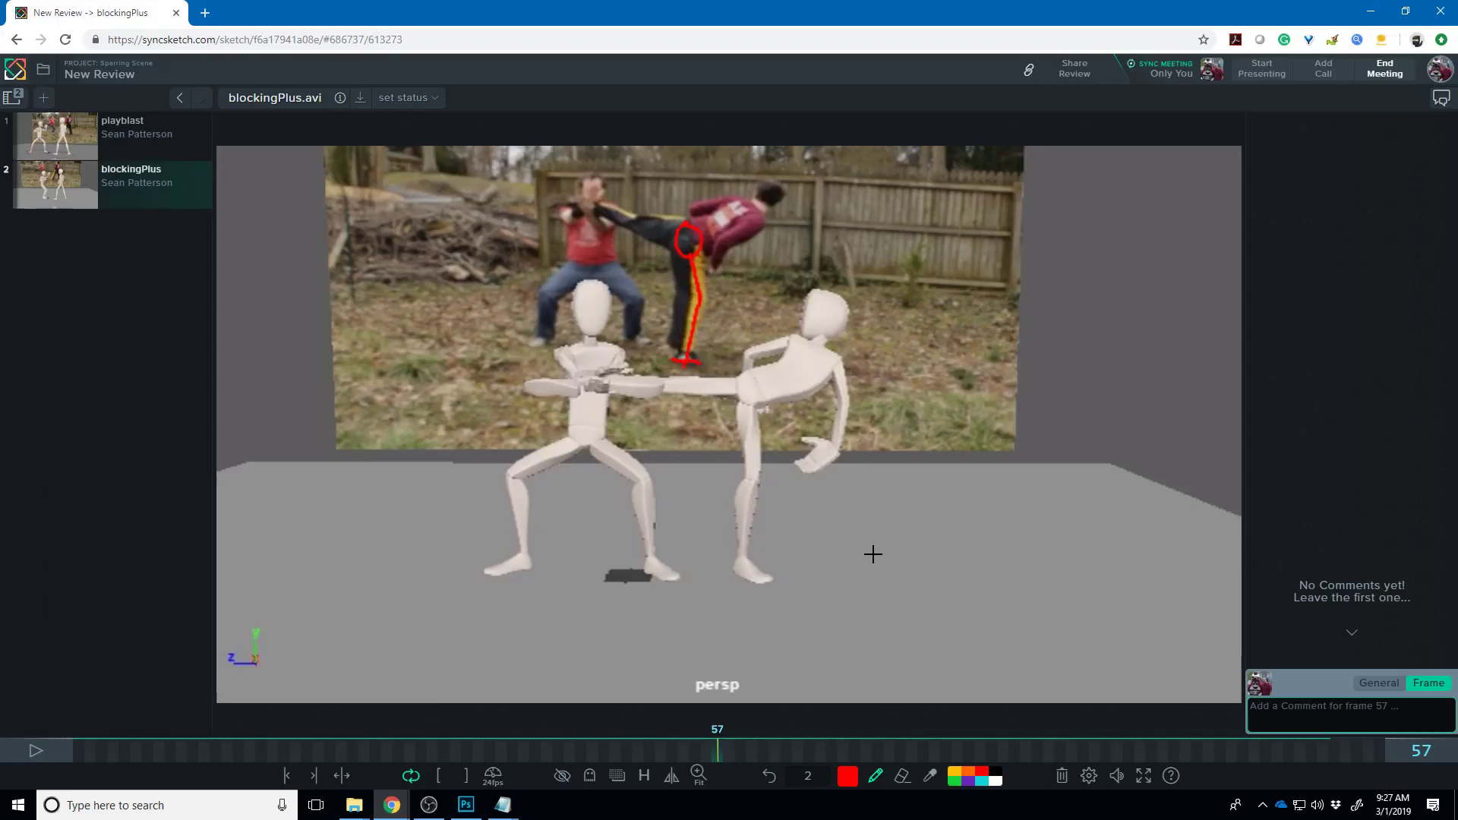
{"action": "key", "text": "bracketright"}
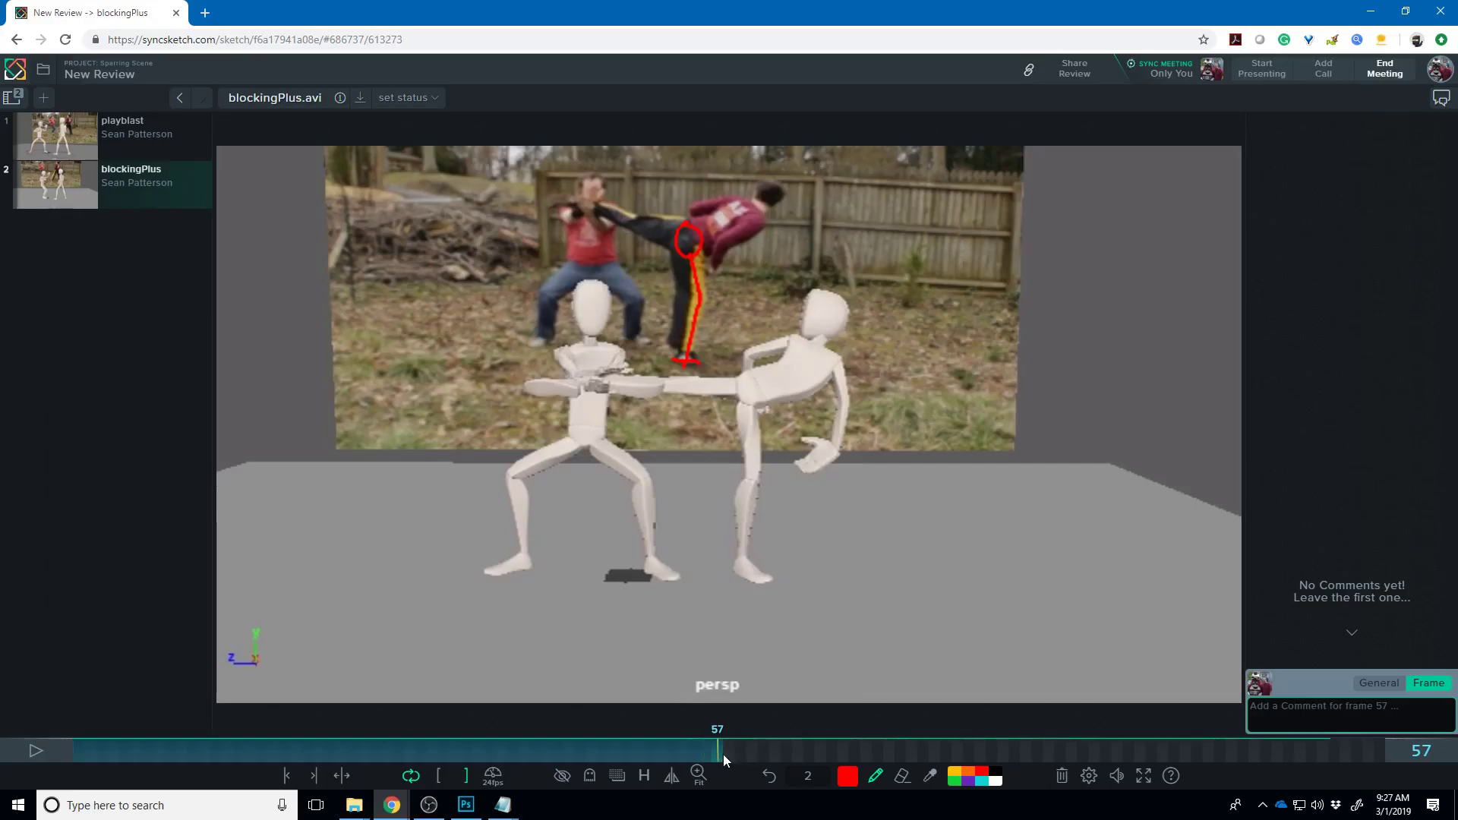
{"action": "key", "text": "bracketright"}
- Repeat the hip circle, foot mark and hip-to-foot leg line on frame 58, comparing with frame 57
{"action": "left_click", "coordinate": [727, 756]}
{"action": "mouse_move", "coordinate": [692, 230]}
{"action": "left_mouse_down"}
{"action": "mouse_move", "coordinate": [697, 250]}
{"action": "mouse_move", "coordinate": [675, 249]}
{"action": "left_mouse_up"}
{"action": "left_click_drag", "start_coordinate": [672, 357], "coordinate": [700, 363]}
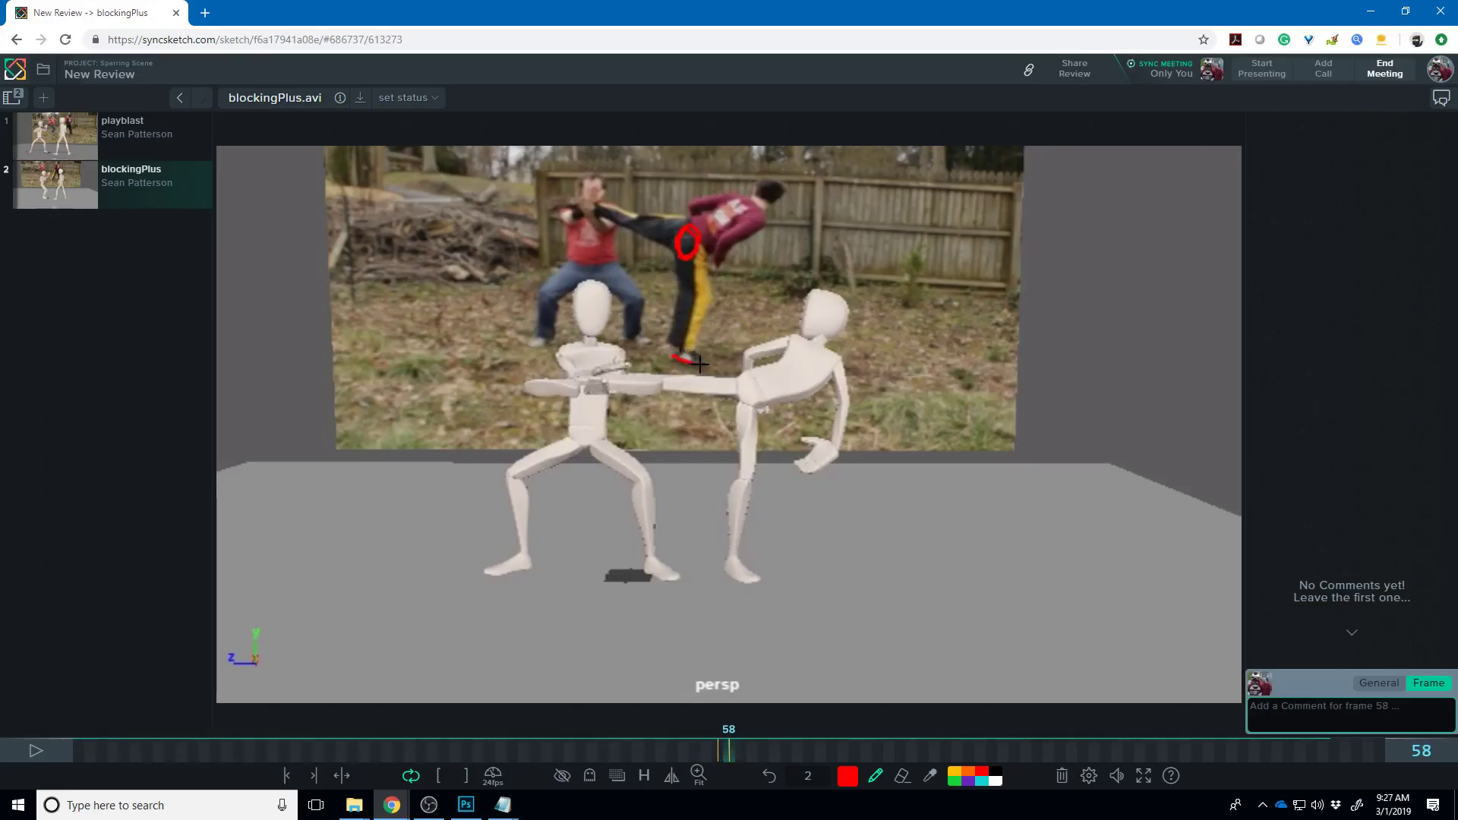
{"action": "left_click_drag", "start_coordinate": [700, 273], "coordinate": [695, 353]}
{"action": "key", "text": "Left"}
{"action": "key", "text": "Right"}
{"action": "key", "text": "Left"}
{"action": "key", "text": "Right"}
{"action": "key", "text": "Right"}
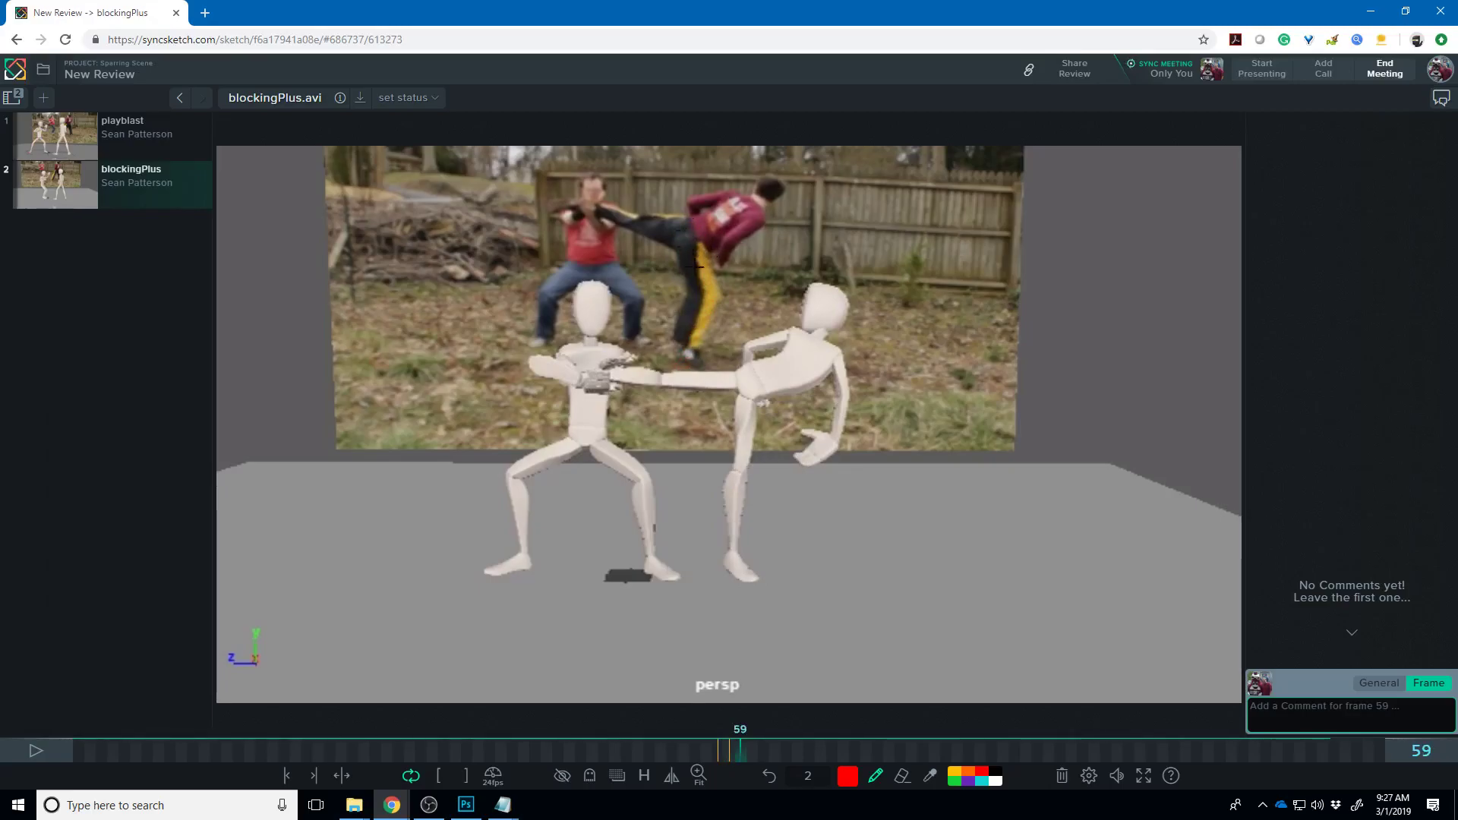
- Draw the hip-and-leg line on frame 59, then mark the foot and hip on frame 62
{"action": "mouse_move", "coordinate": [688, 222]}
{"action": "left_mouse_down"}
{"action": "mouse_move", "coordinate": [678, 240]}
{"action": "mouse_move", "coordinate": [703, 229]}
{"action": "mouse_move", "coordinate": [715, 297]}
{"action": "mouse_move", "coordinate": [684, 355]}
{"action": "left_mouse_up"}
{"action": "key", "text": "Right"}
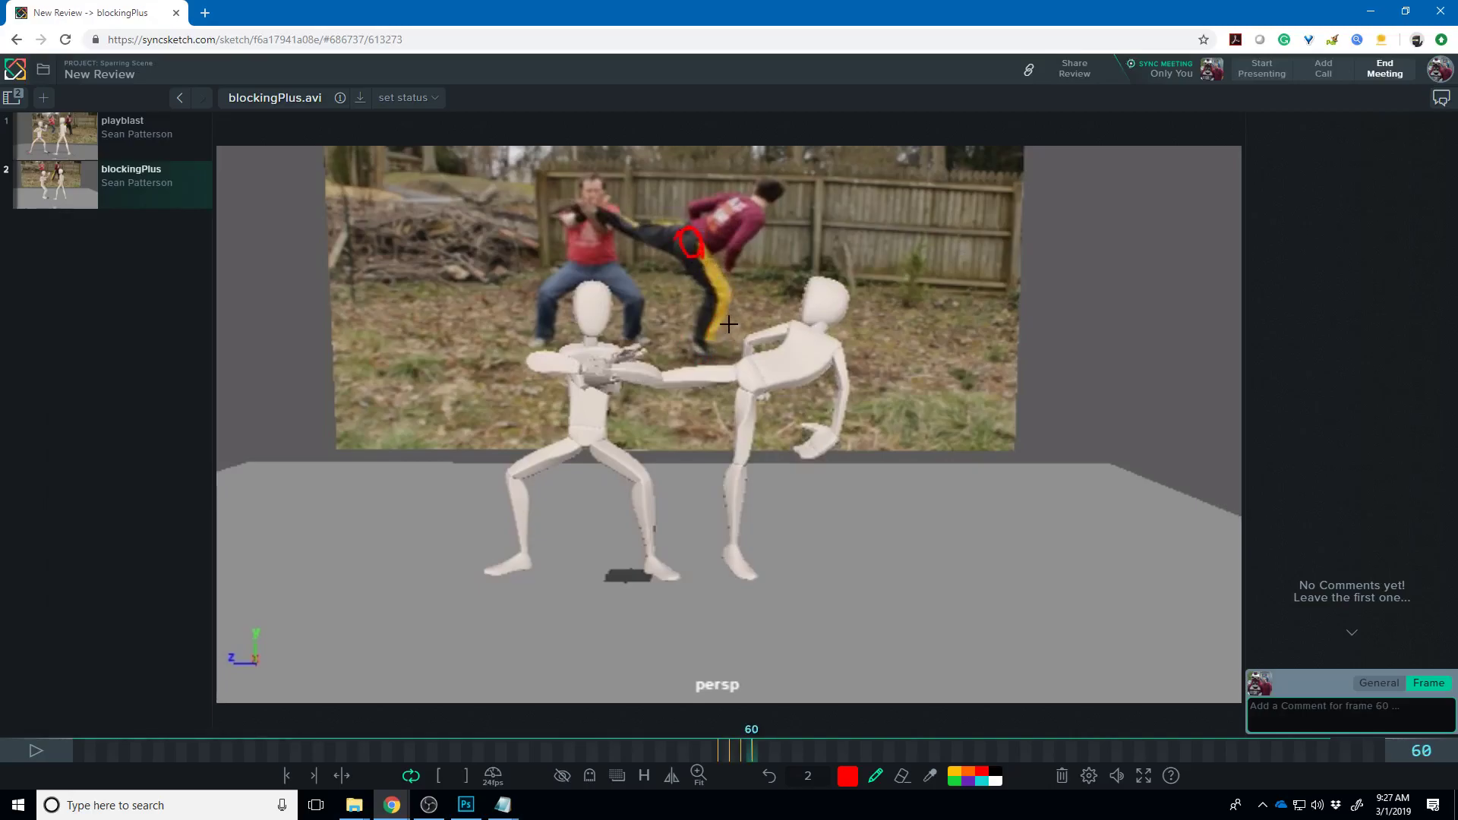
{"action": "key", "text": "Right"}
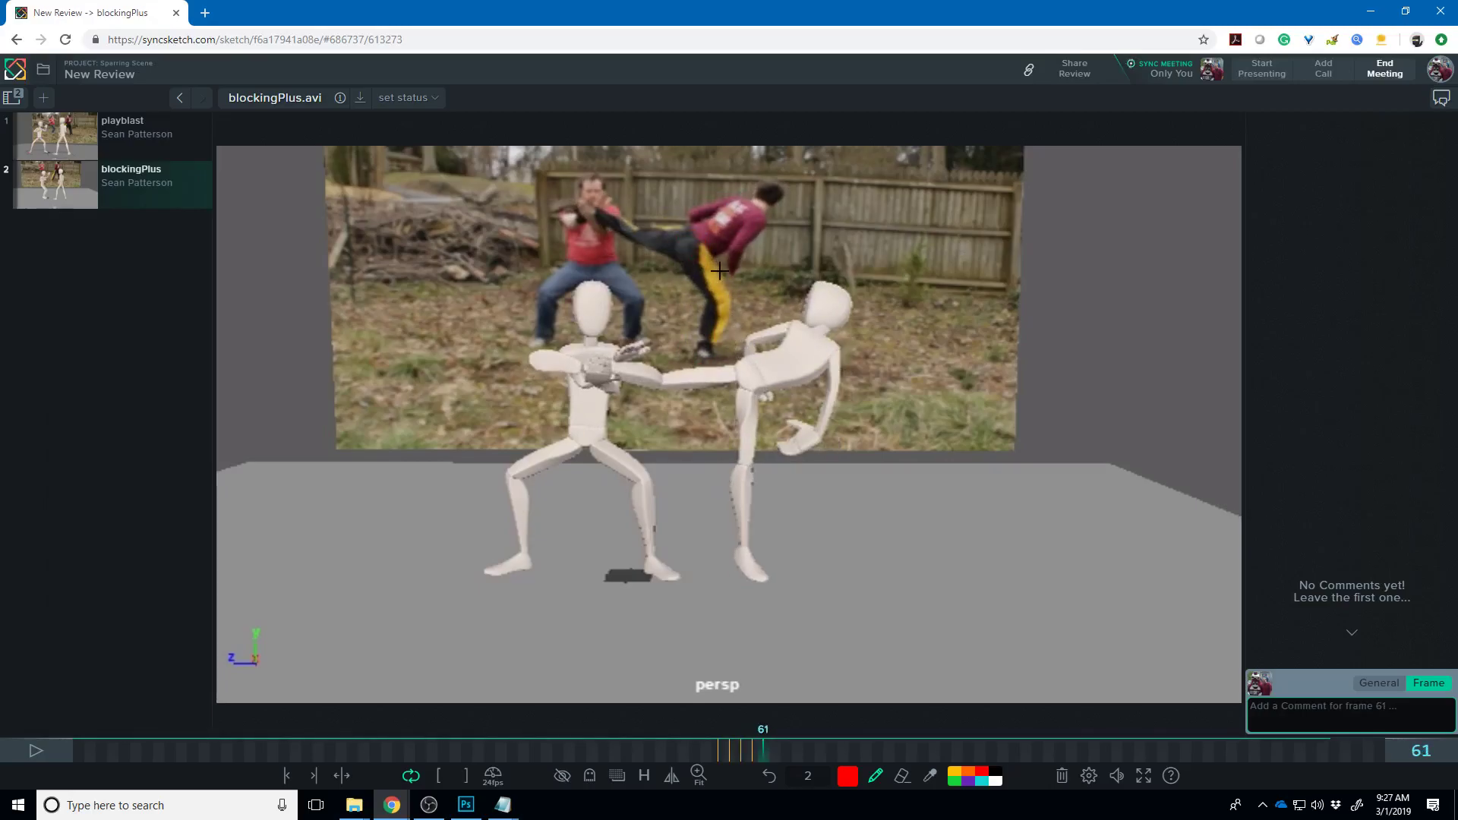
{"action": "key", "text": "Right"}
{"action": "left_click_drag", "start_coordinate": [698, 356], "coordinate": [725, 368]}
{"action": "left_click_drag", "start_coordinate": [689, 244], "coordinate": [686, 267]}
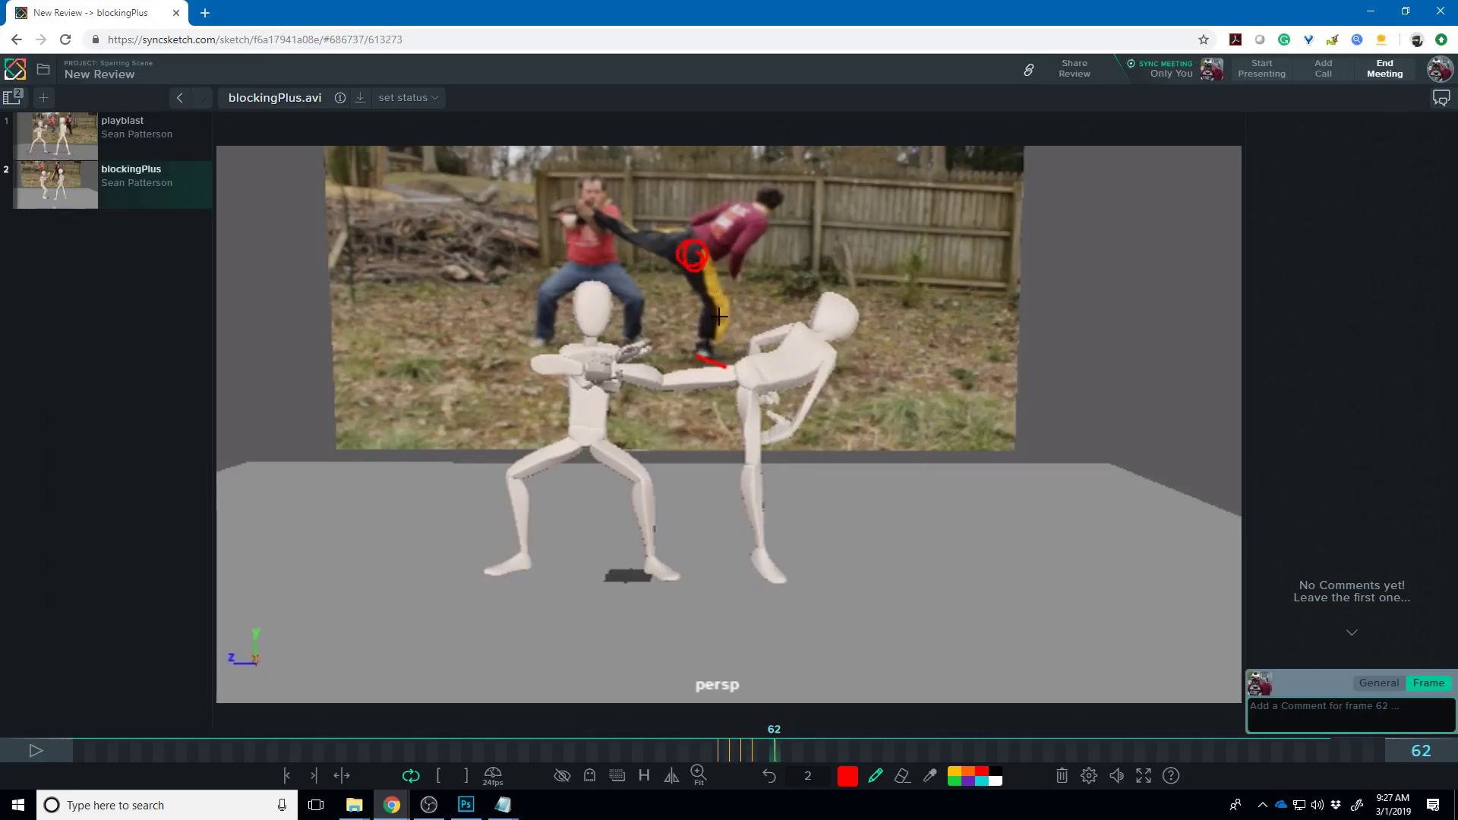
{"action": "key", "text": "Left"}
{"action": "key", "text": "Left"}
{"action": "key", "text": "Left"}
{"action": "key", "text": "Left"}
{"action": "key", "text": "Left"}
{"action": "key", "text": "Right"}
{"action": "key", "text": "Right"}
{"action": "key", "text": "Right"}
{"action": "key", "text": "Right"}
{"action": "key", "text": "Right"}
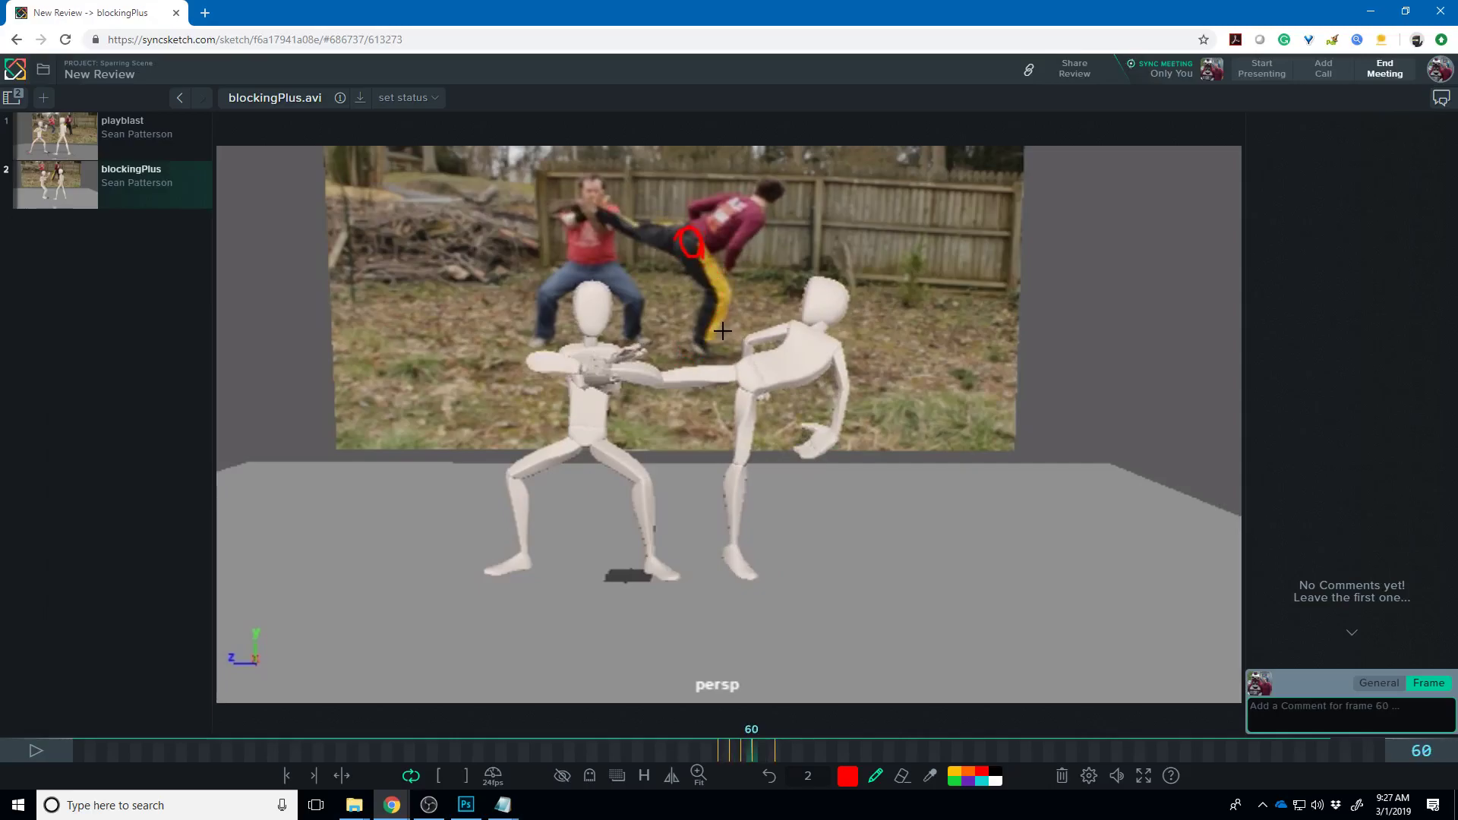
- Review the annotated frames 57–61, then step through the kick to frame 81
{"action": "key", "text": "Left"}
{"action": "key", "text": "Left"}
{"action": "key", "text": "Left"}
{"action": "key", "text": "Left"}
{"action": "key", "text": "Left"}
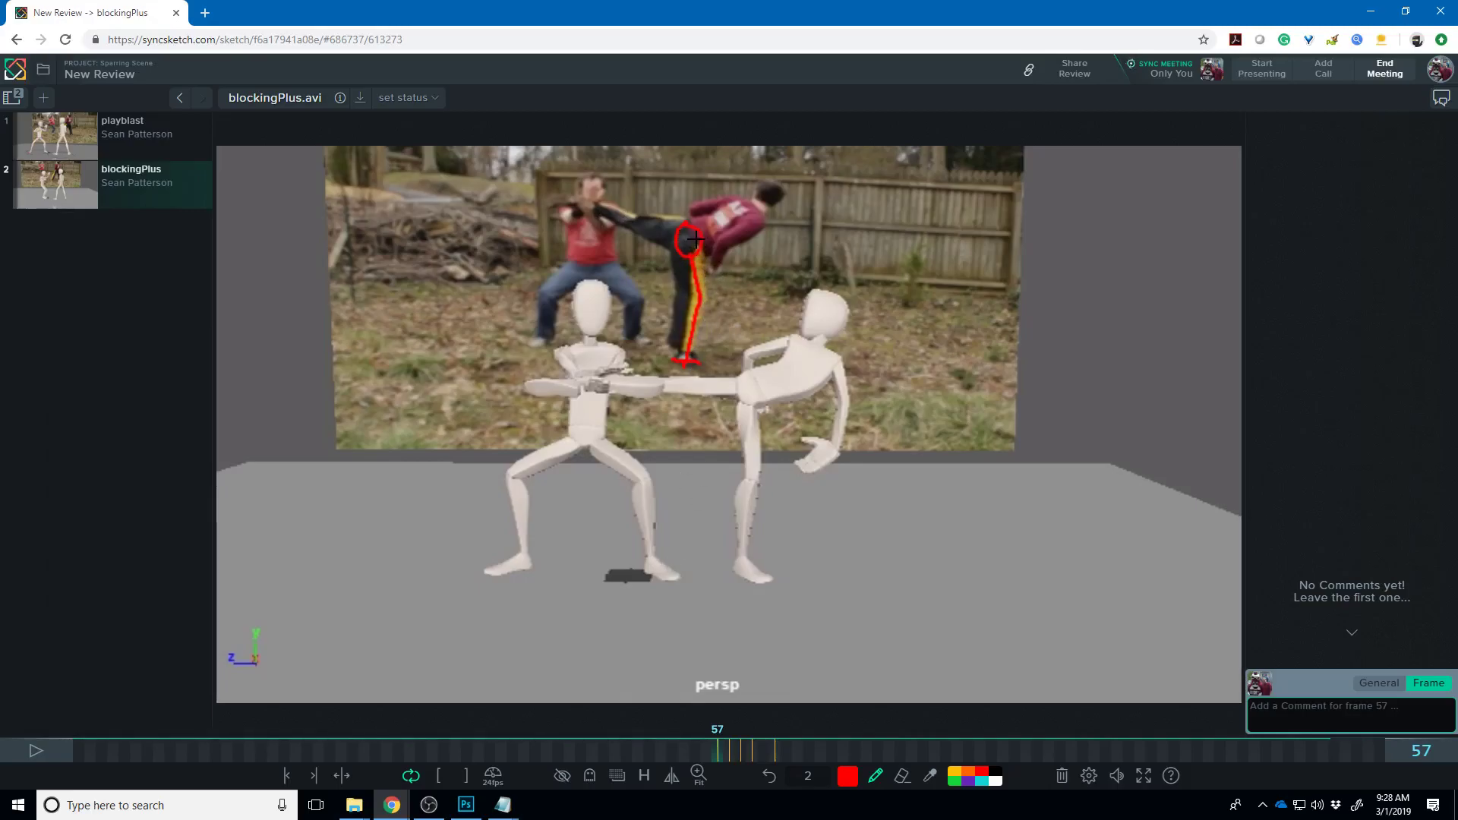
{"action": "key", "text": "Right"}
{"action": "key", "text": "Right"}
{"action": "key", "text": "Right"}
{"action": "key", "text": "Right"}
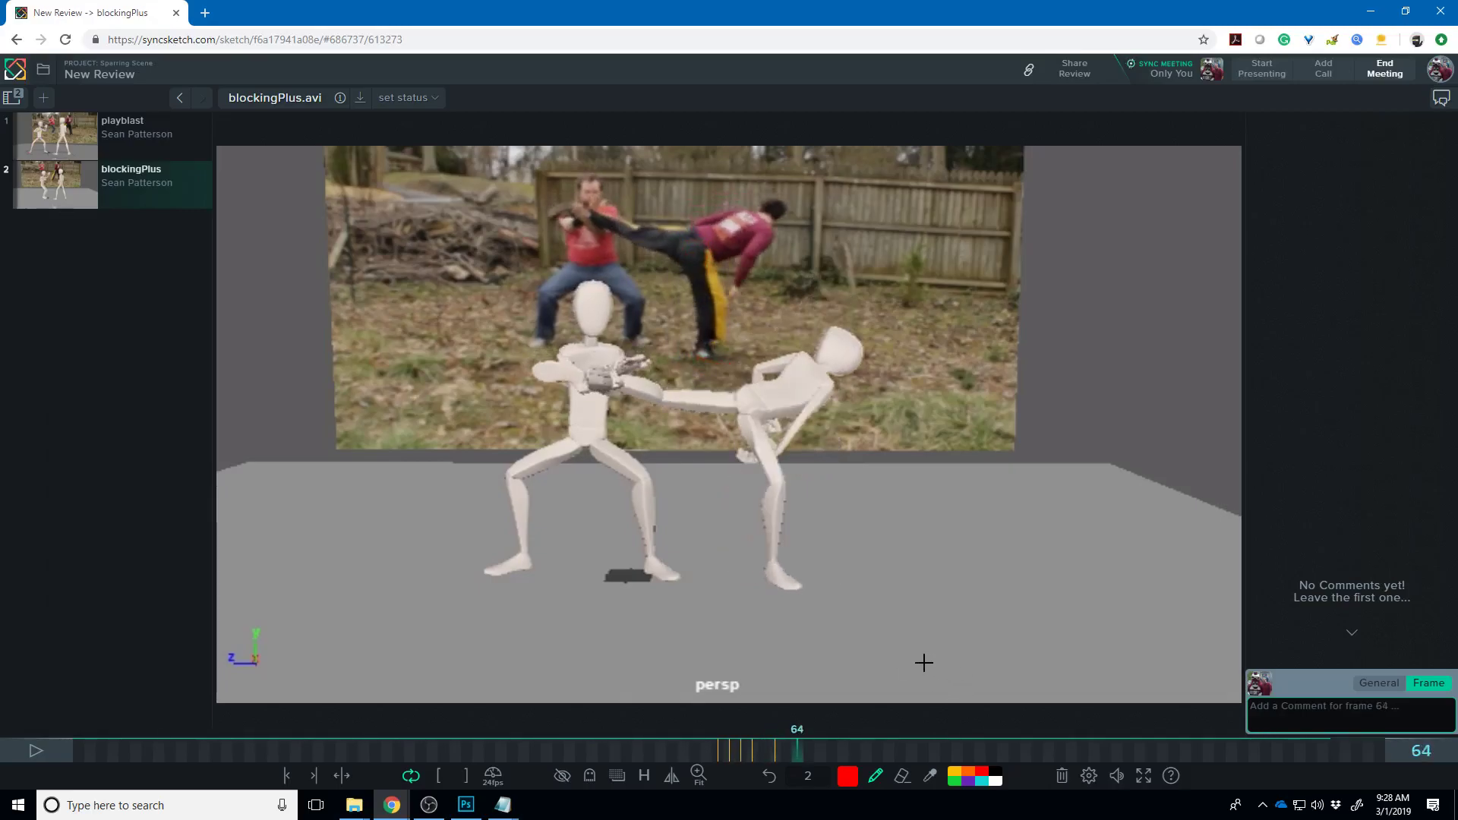
{"action": "key", "text": "Left"}
{"action": "key", "text": "Left"}
{"action": "key", "text": "Left"}
{"action": "key", "text": "Left"}
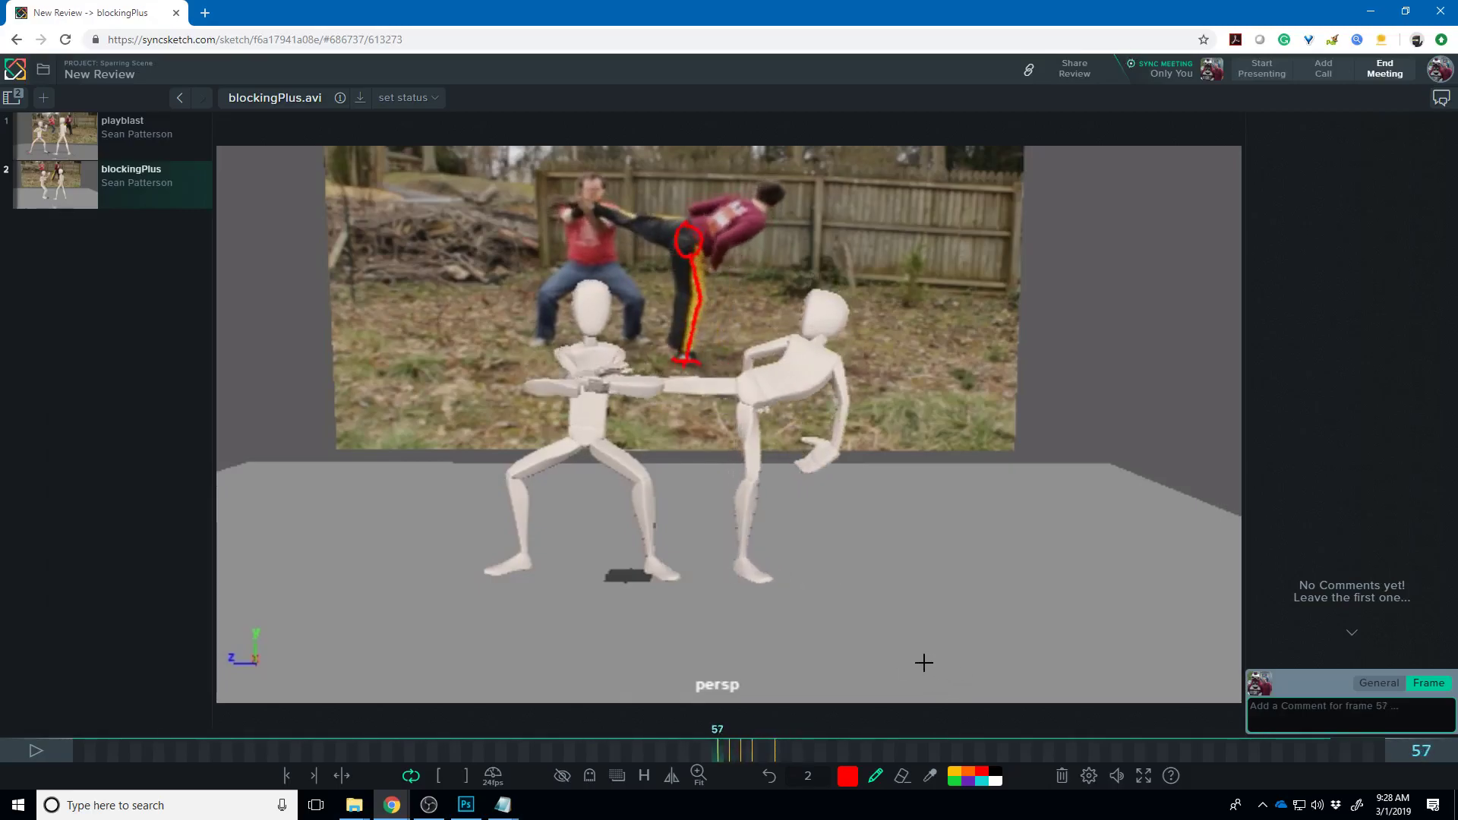
{"action": "key", "text": "Right"}
{"action": "key", "text": "Right"}
{"action": "key", "text": "Right"}
{"action": "key", "text": "Right"}
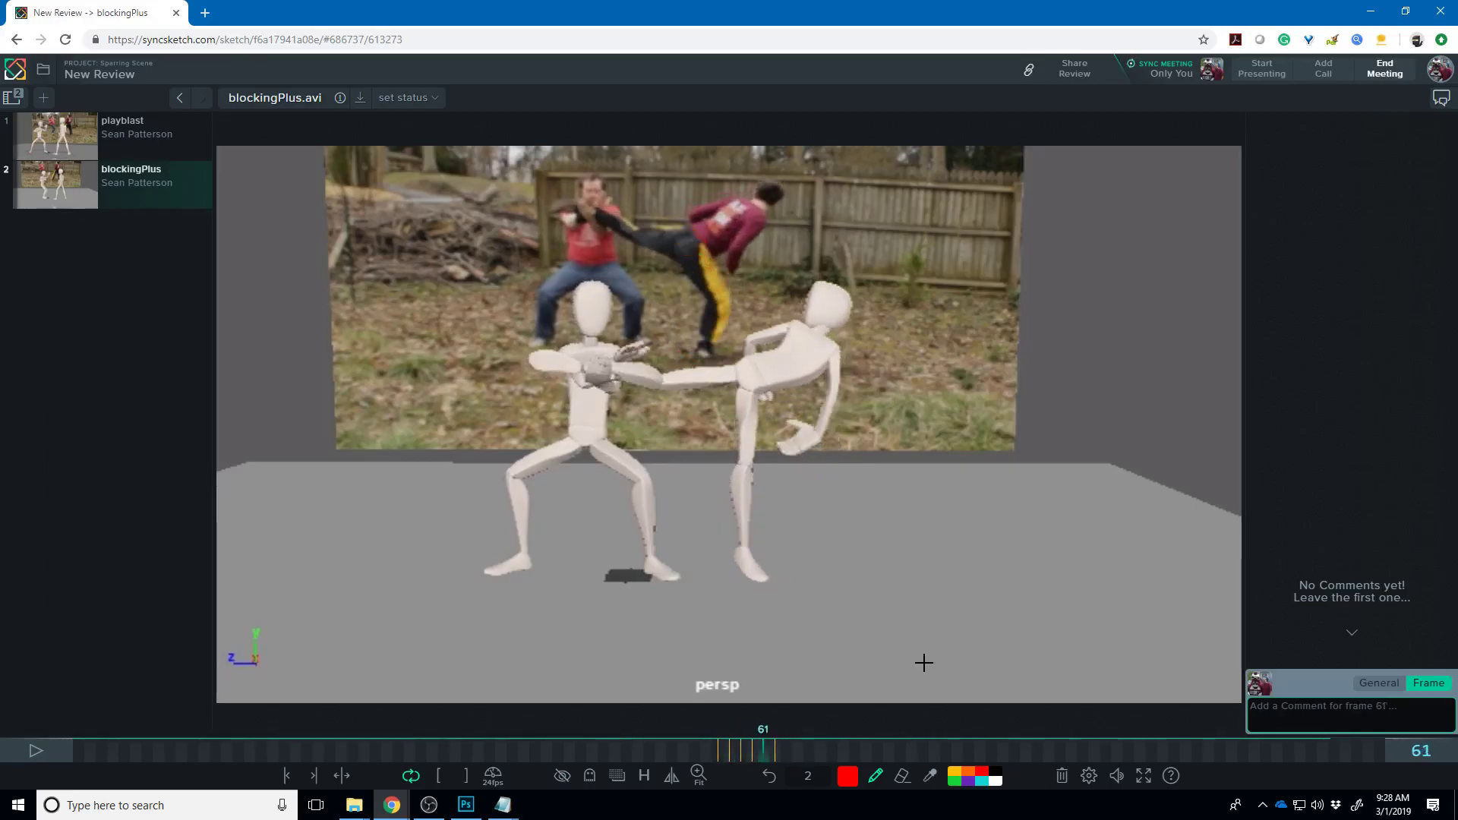
{"action": "key", "text": "Right"}
{"action": "key", "text": "Right"}
{"action": "key", "text": "Right"}
{"action": "key", "text": "Left"}
{"action": "key", "text": "Left"}
{"action": "key", "text": "Left"}
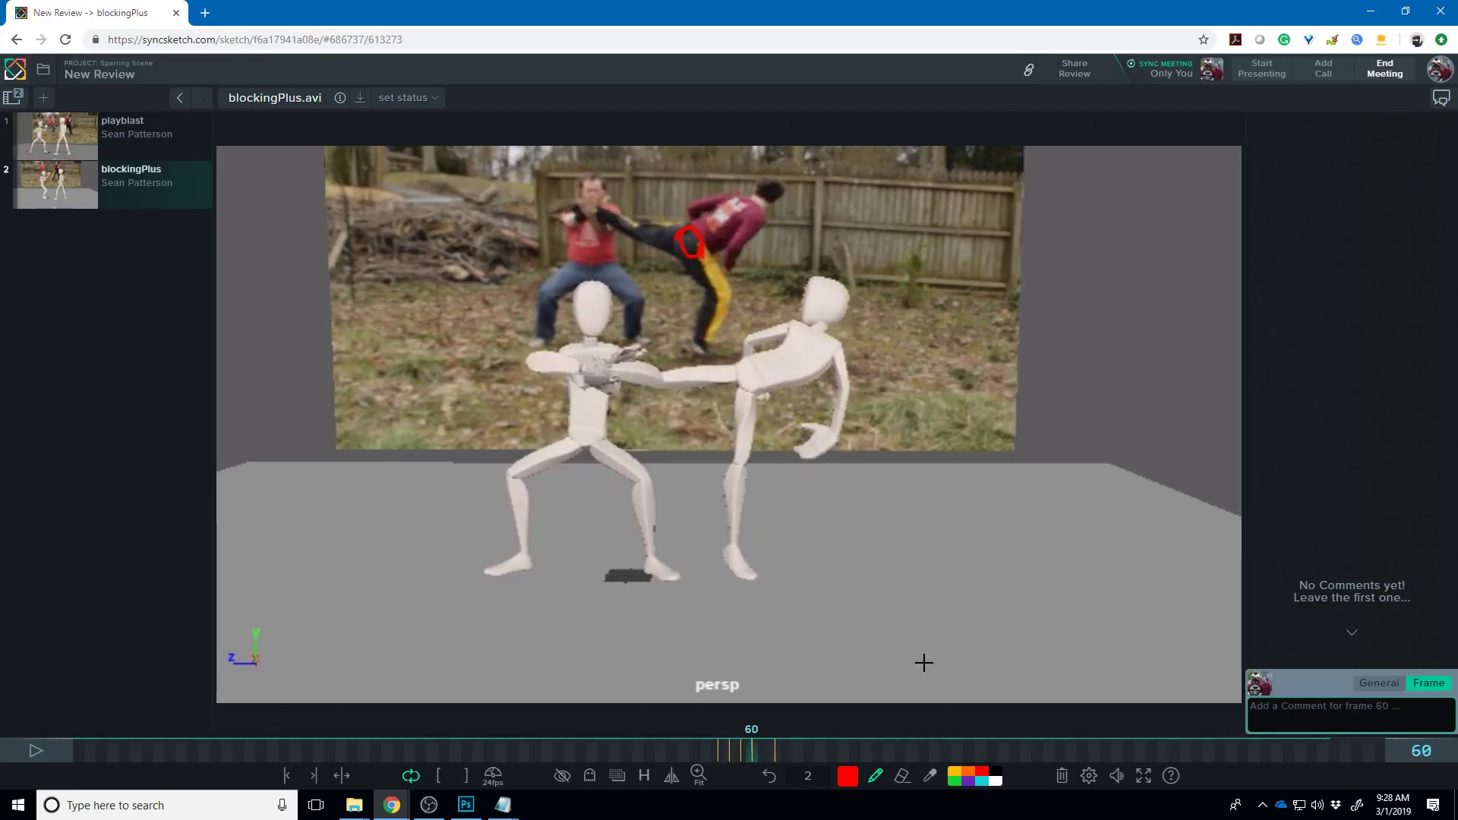
{"action": "key", "text": "Right"}
{"action": "key", "text": "Right"}
{"action": "key", "text": "Right"}
{"action": "key", "text": "Right"}
{"action": "key", "text": "Right"}
{"action": "key", "text": "Right"}
{"action": "key", "text": "Right"}
{"action": "key", "text": "Right"}
{"action": "key", "text": "Right"}
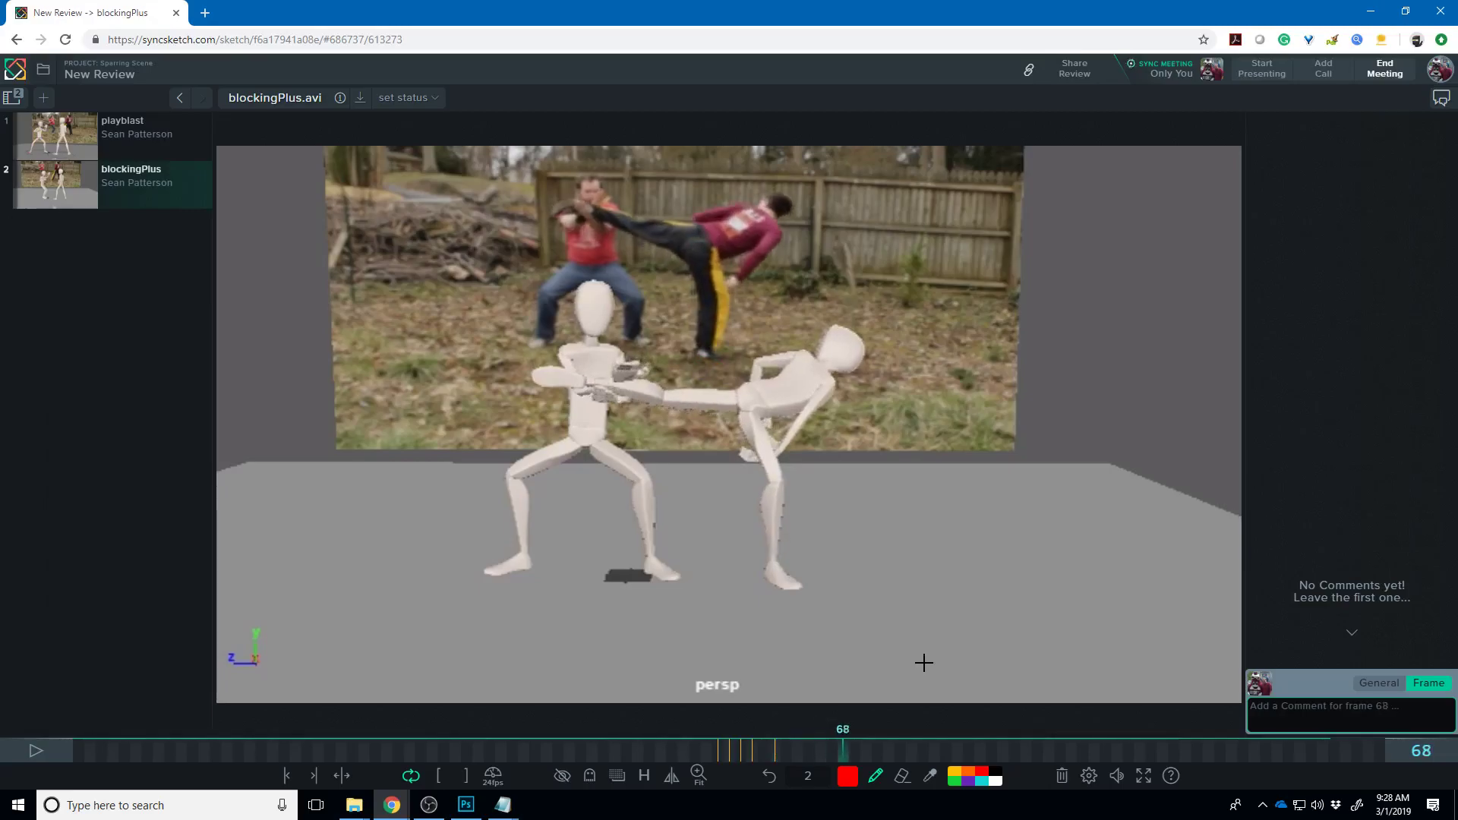
{"action": "key", "text": "Right"}
{"action": "key", "text": "Right"}
{"action": "key", "text": "Right"}
{"action": "key", "text": "Right"}
{"action": "key", "text": "Right"}
{"action": "key", "text": "Right"}
{"action": "key", "text": "Right"}
{"action": "key", "text": "Right"}
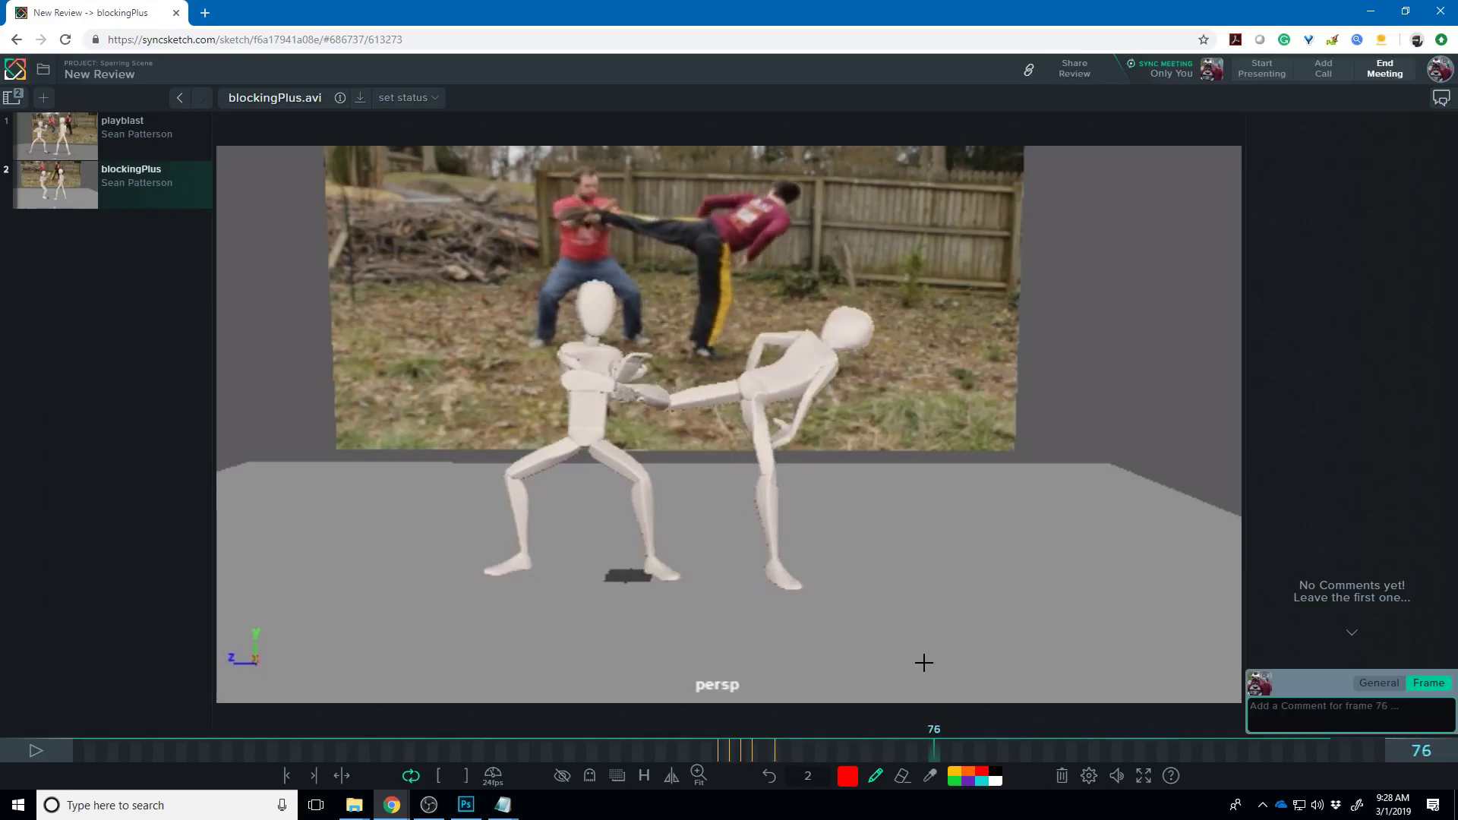
{"action": "key", "text": "Right"}
{"action": "key", "text": "Right"}
{"action": "key", "text": "Right"}
{"action": "key", "text": "Left"}
{"action": "key", "text": "Left"}
{"action": "key", "text": "Left"}
{"action": "key", "text": "Left"}
{"action": "key", "text": "Left"}
{"action": "key", "text": "Left"}
{"action": "key", "text": "Left"}
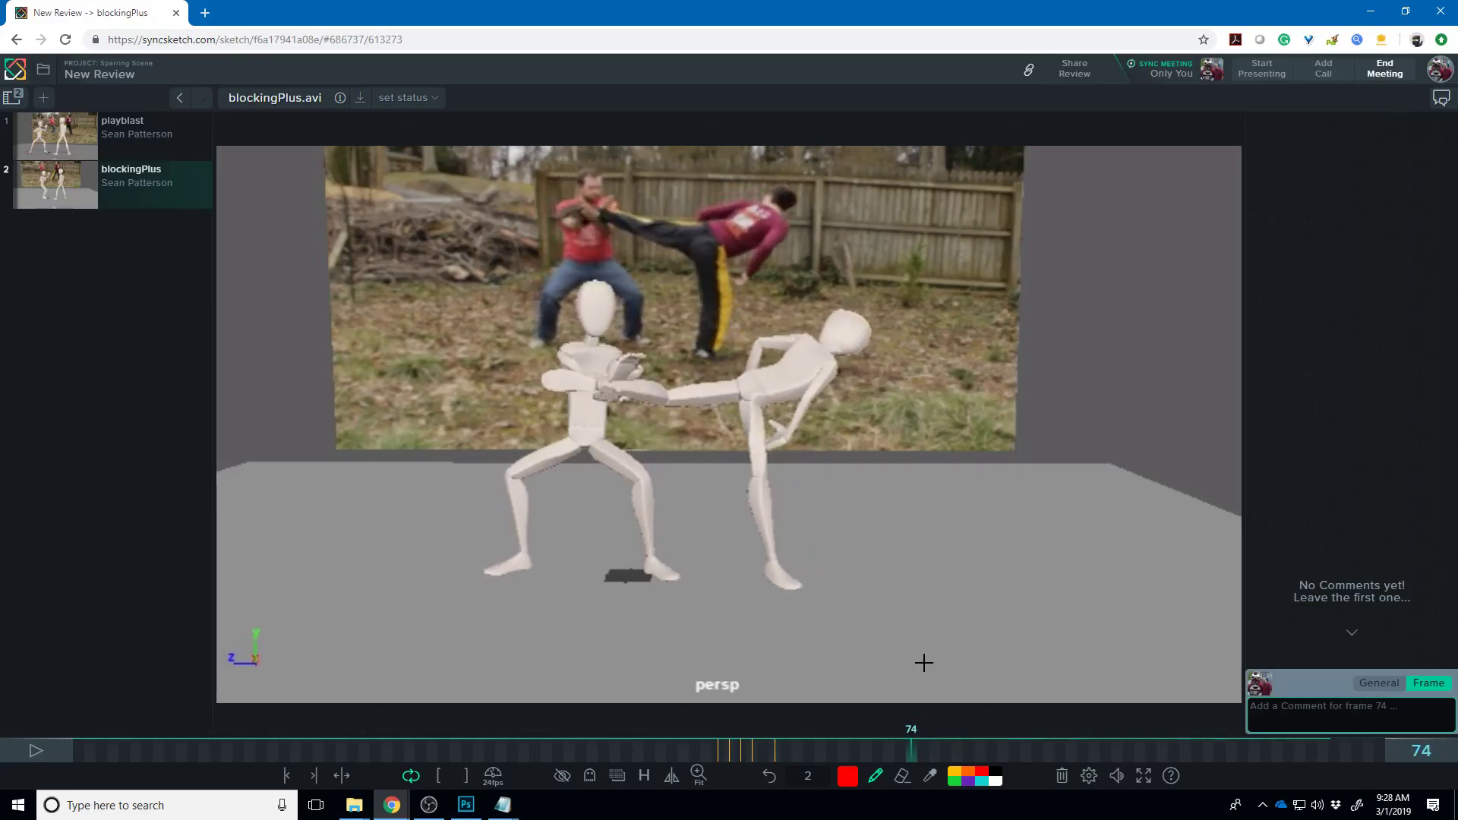
- Compare frames 75–84, then briefly play the render from frame 83 and stop
{"action": "key", "text": "Right"}
{"action": "key", "text": "Right"}
{"action": "key", "text": "Left"}
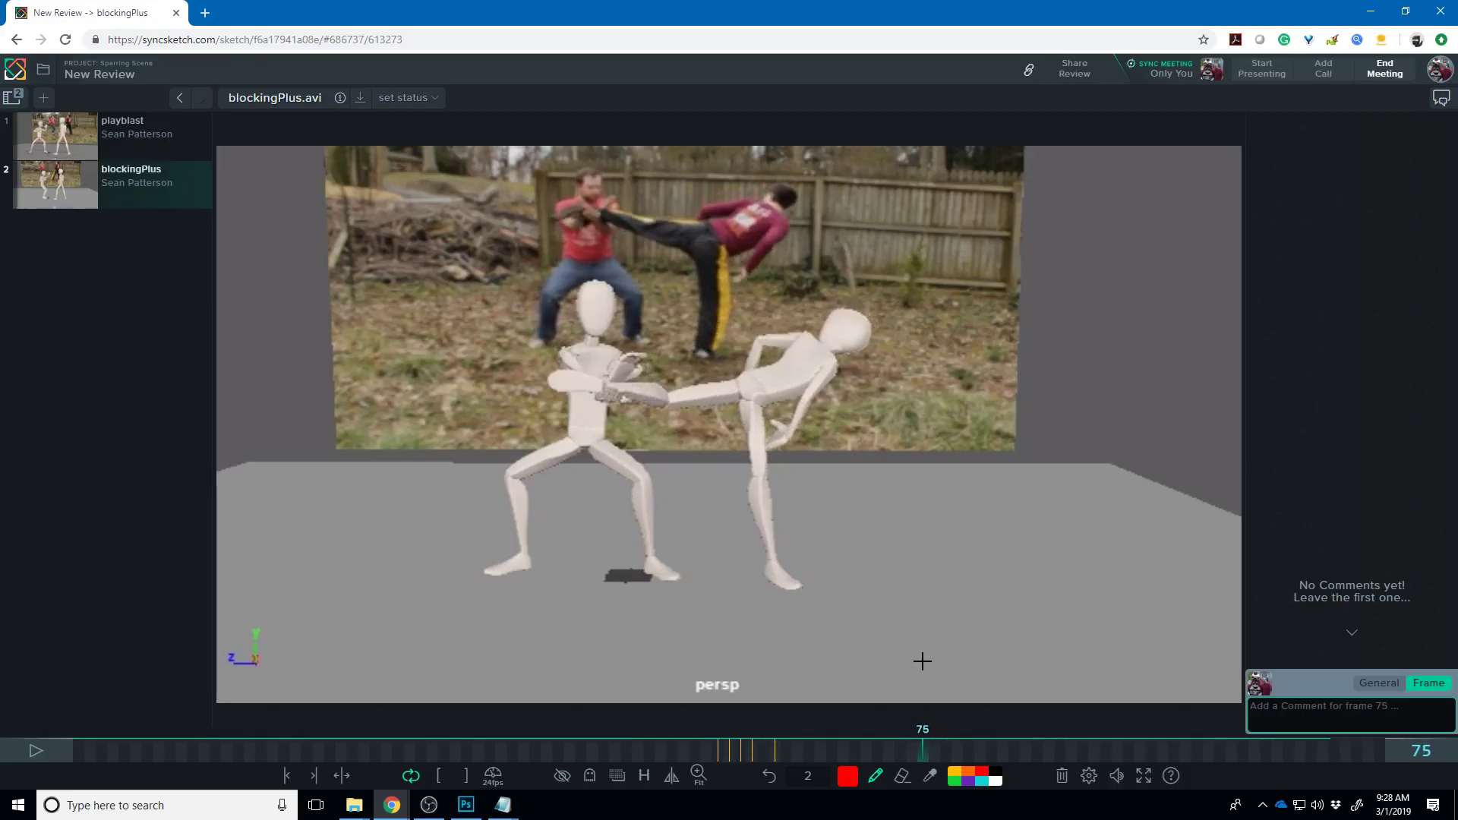
{"action": "key", "text": "Right"}
{"action": "key", "text": "Right"}
{"action": "key", "text": "Right"}
{"action": "key", "text": "Right"}
{"action": "key", "text": "Right"}
{"action": "key", "text": "Right"}
{"action": "key", "text": "Right"}
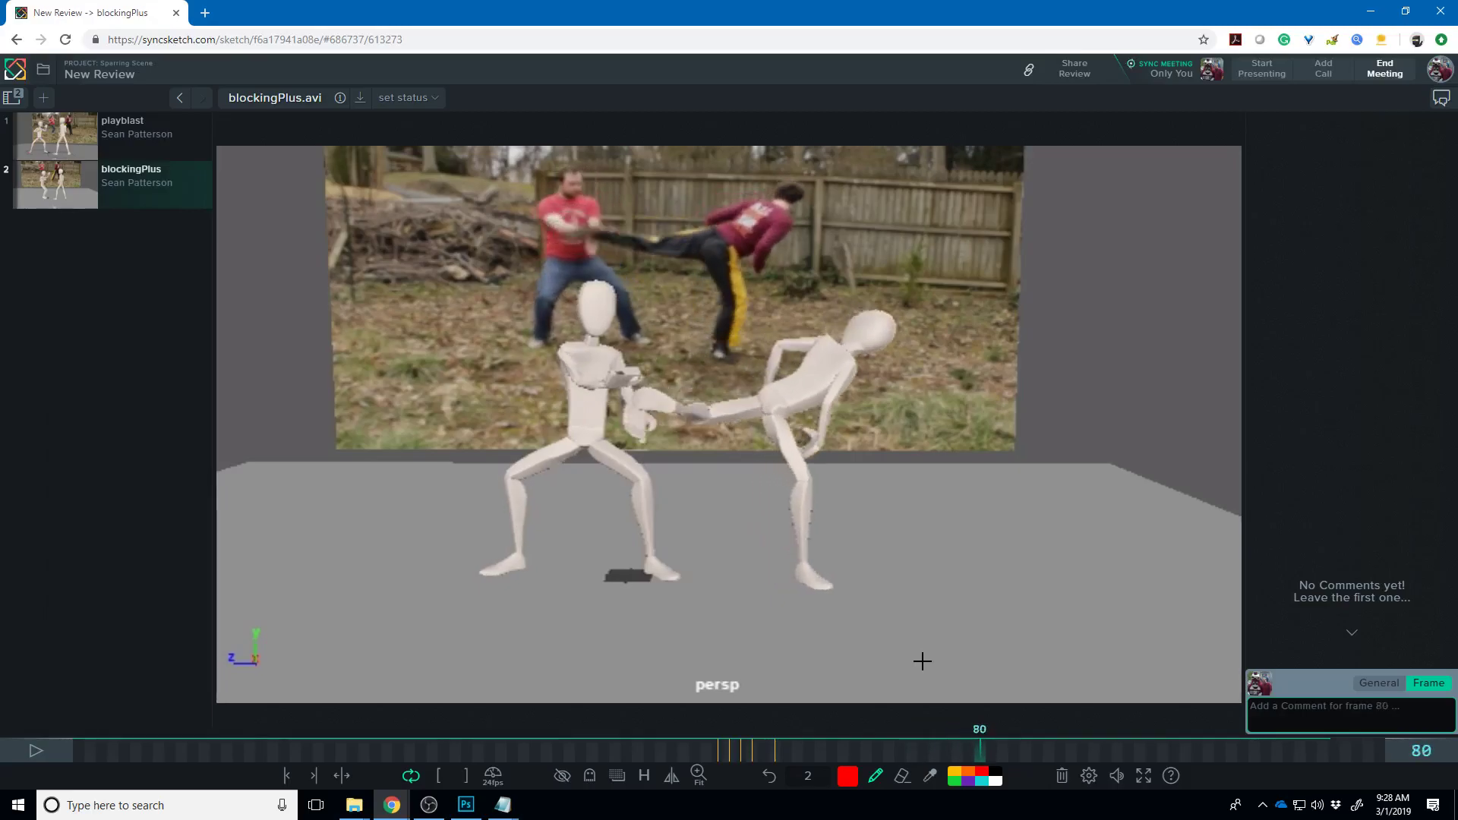
{"action": "key", "text": "Left"}
{"action": "key", "text": "Left"}
{"action": "key", "text": "Left"}
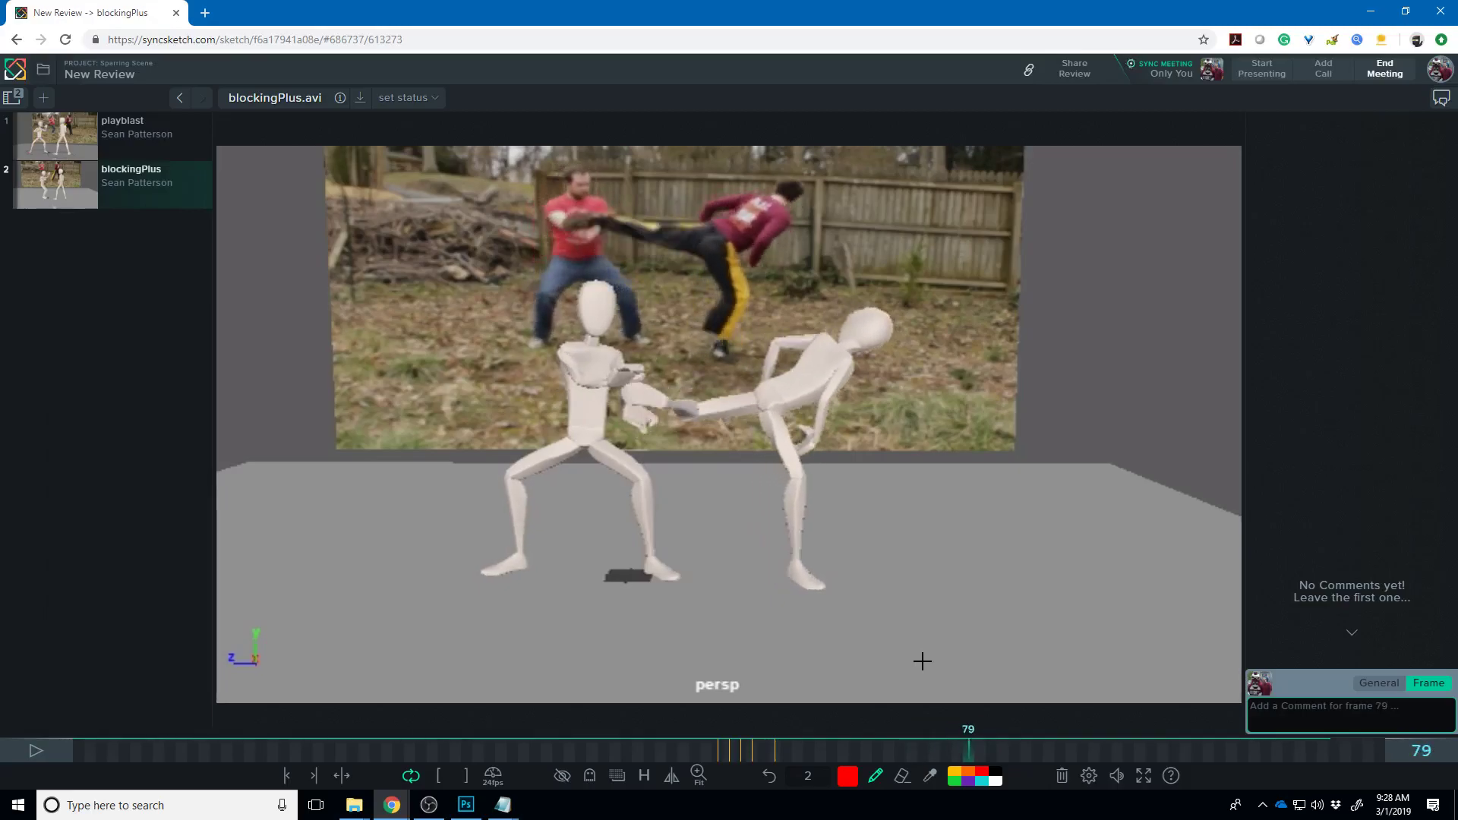
{"action": "key", "text": "Right"}
{"action": "key", "text": "Right"}
{"action": "key", "text": "Right"}
{"action": "key", "text": "Right"}
{"action": "key", "text": "Right"}
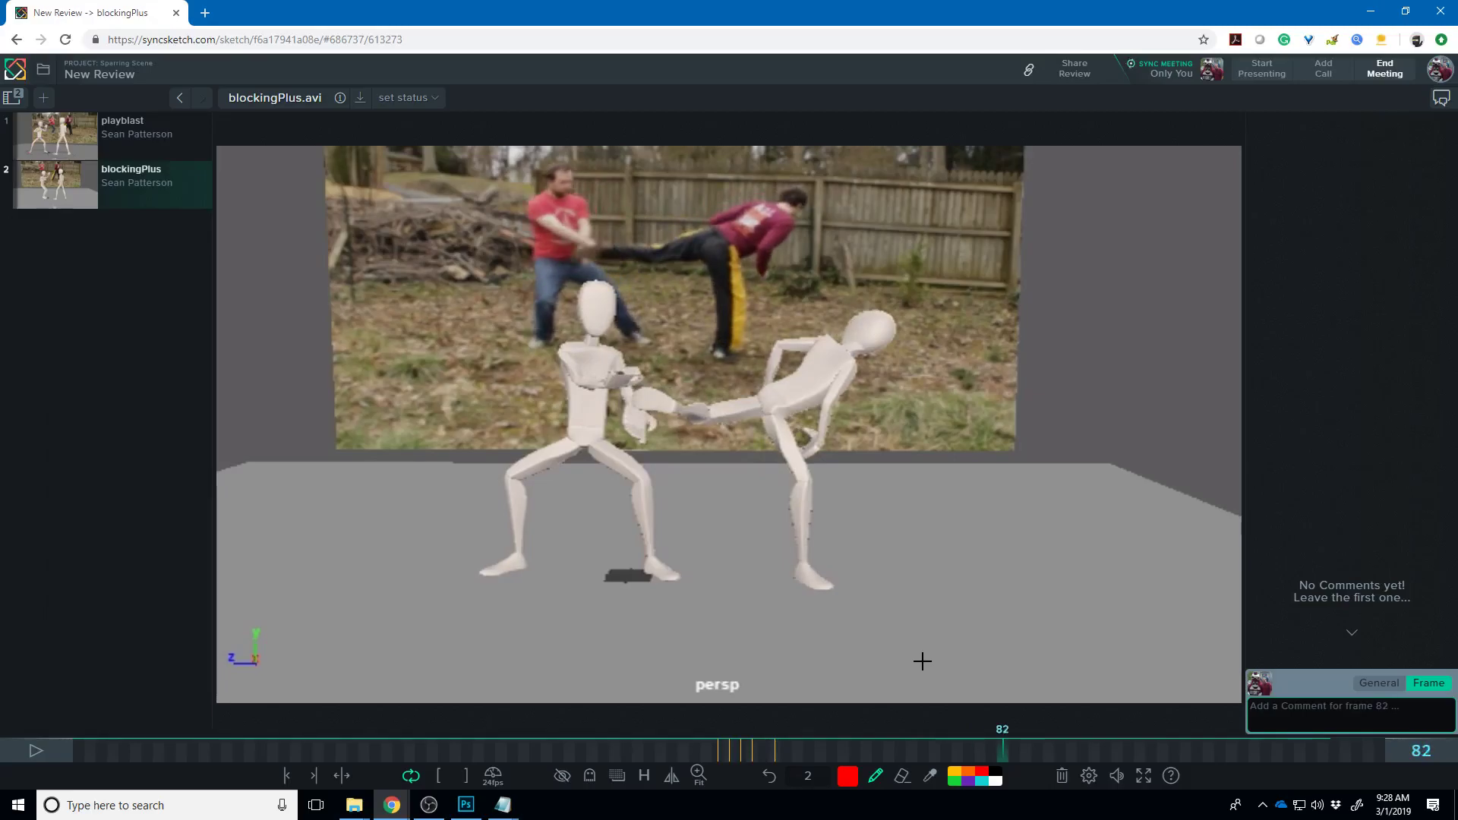
{"action": "key", "text": "Left"}
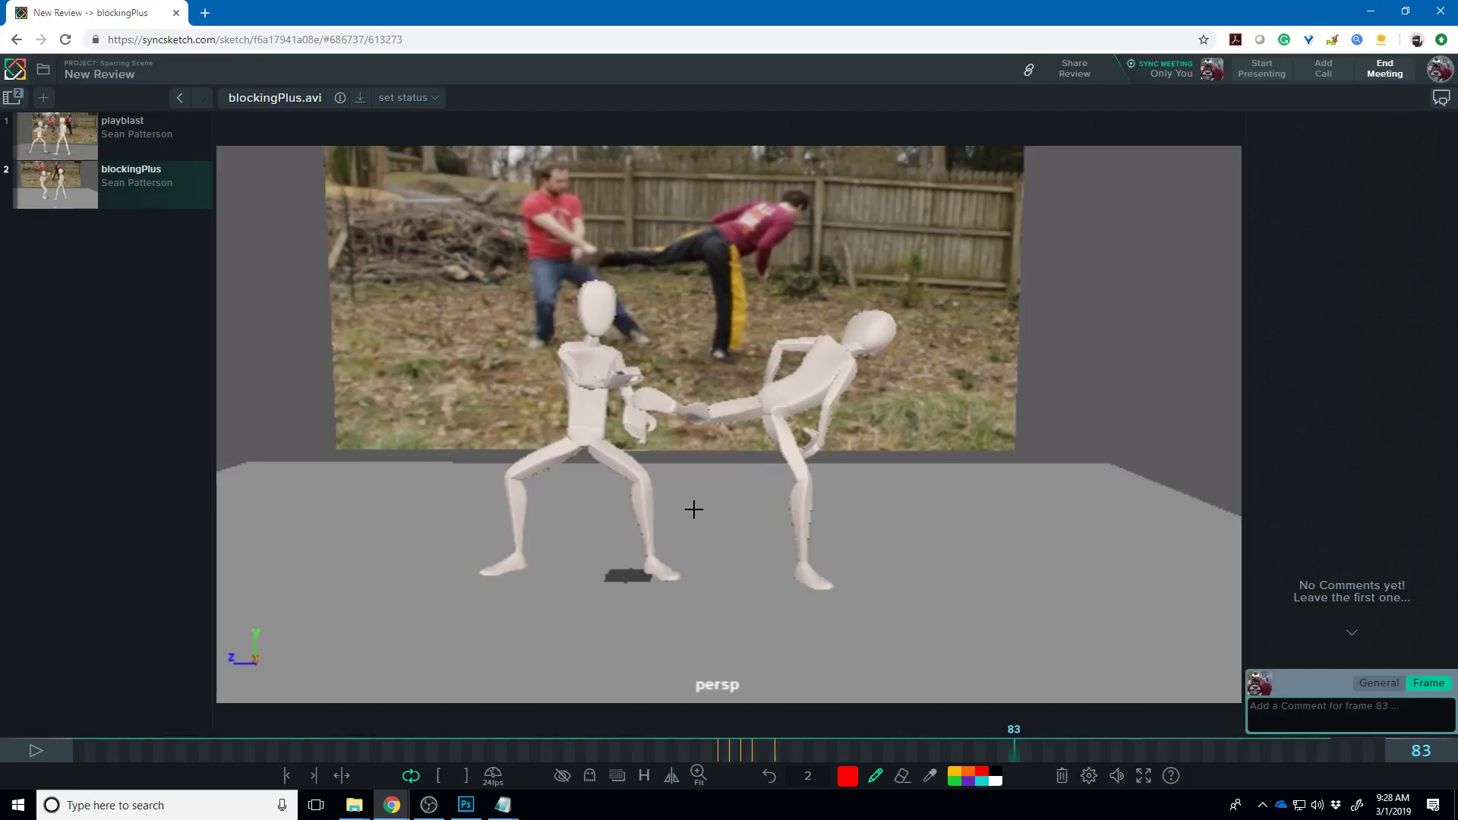
{"action": "key", "text": "space"}
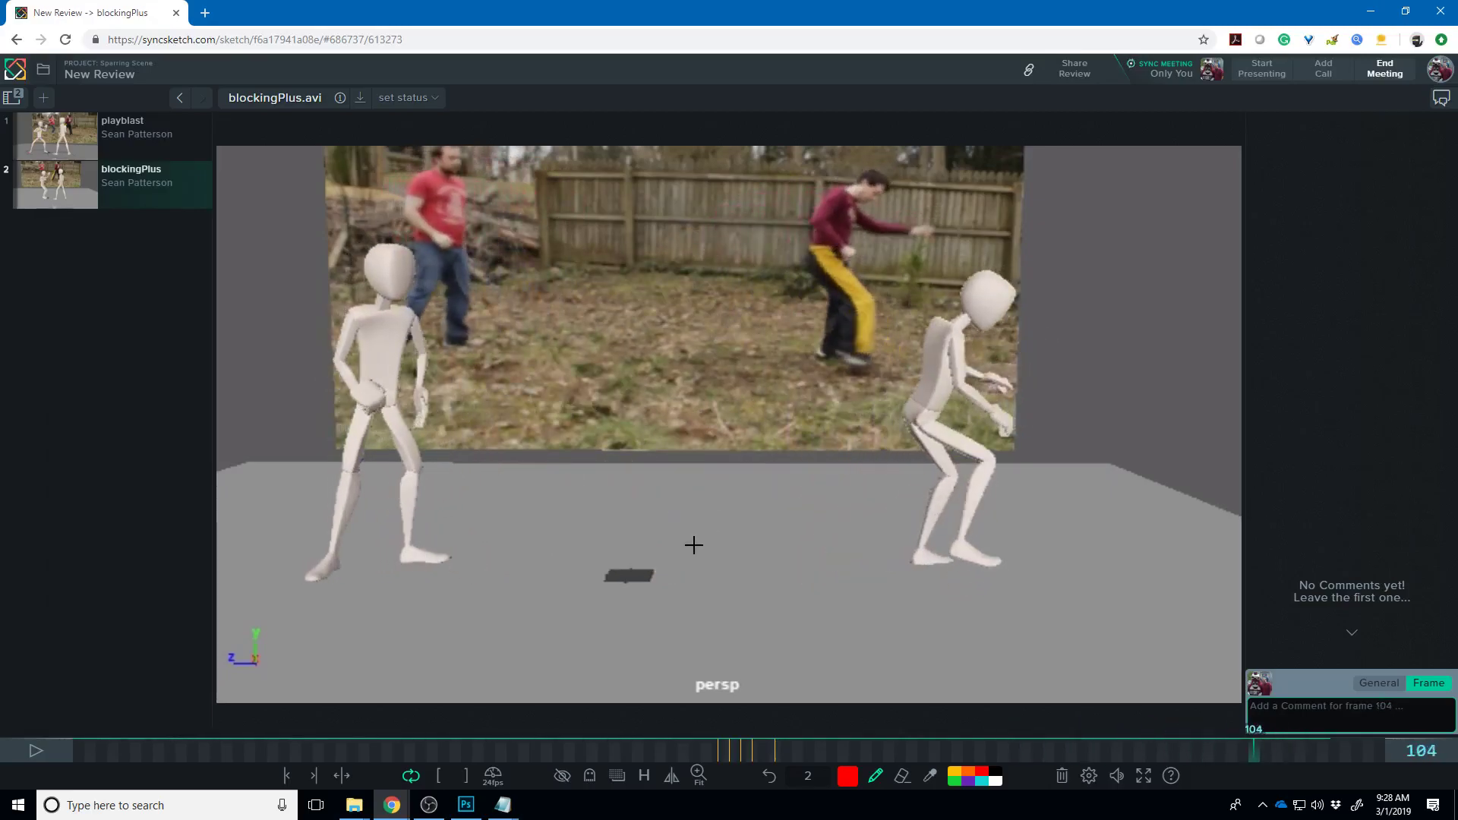
{"action": "key", "text": "space"}
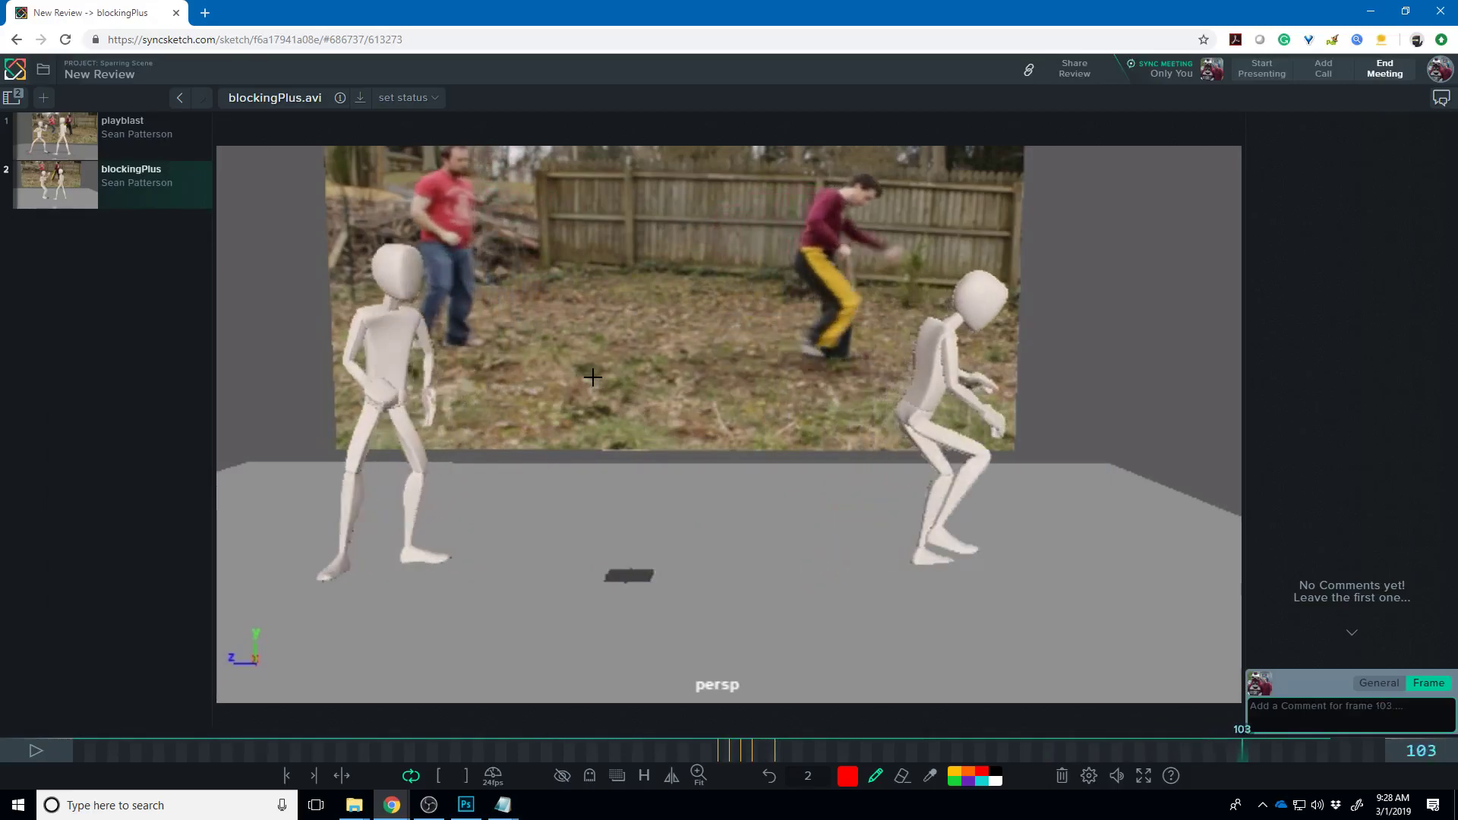
- Draw a wavy red stroke across the left figure's hips on frame 103, then select the browser address
{"action": "left_click_drag", "start_coordinate": [574, 425], "coordinate": [351, 393]}
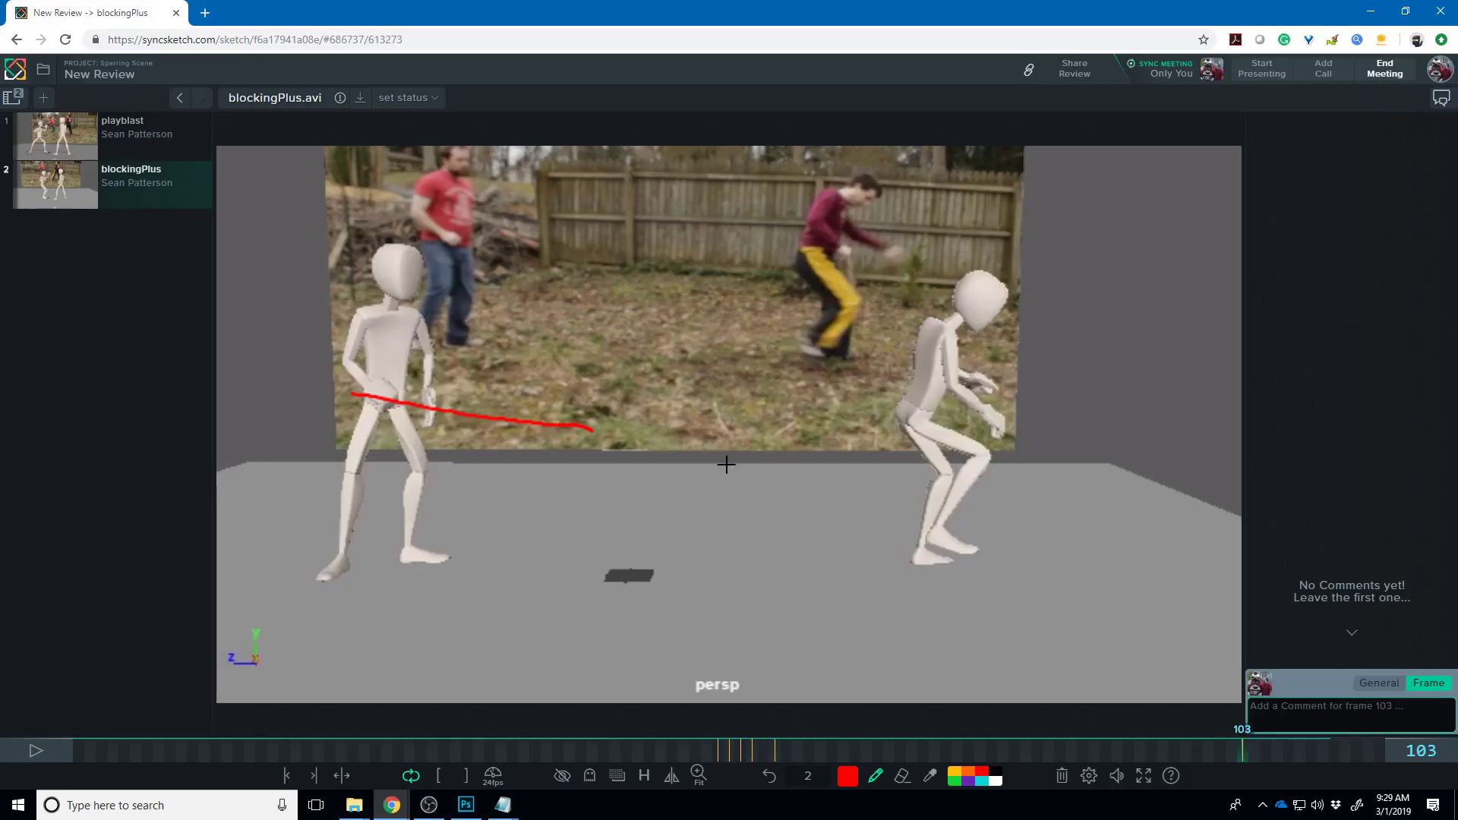
{"action": "left_click_drag", "start_coordinate": [567, 418], "coordinate": [353, 395]}
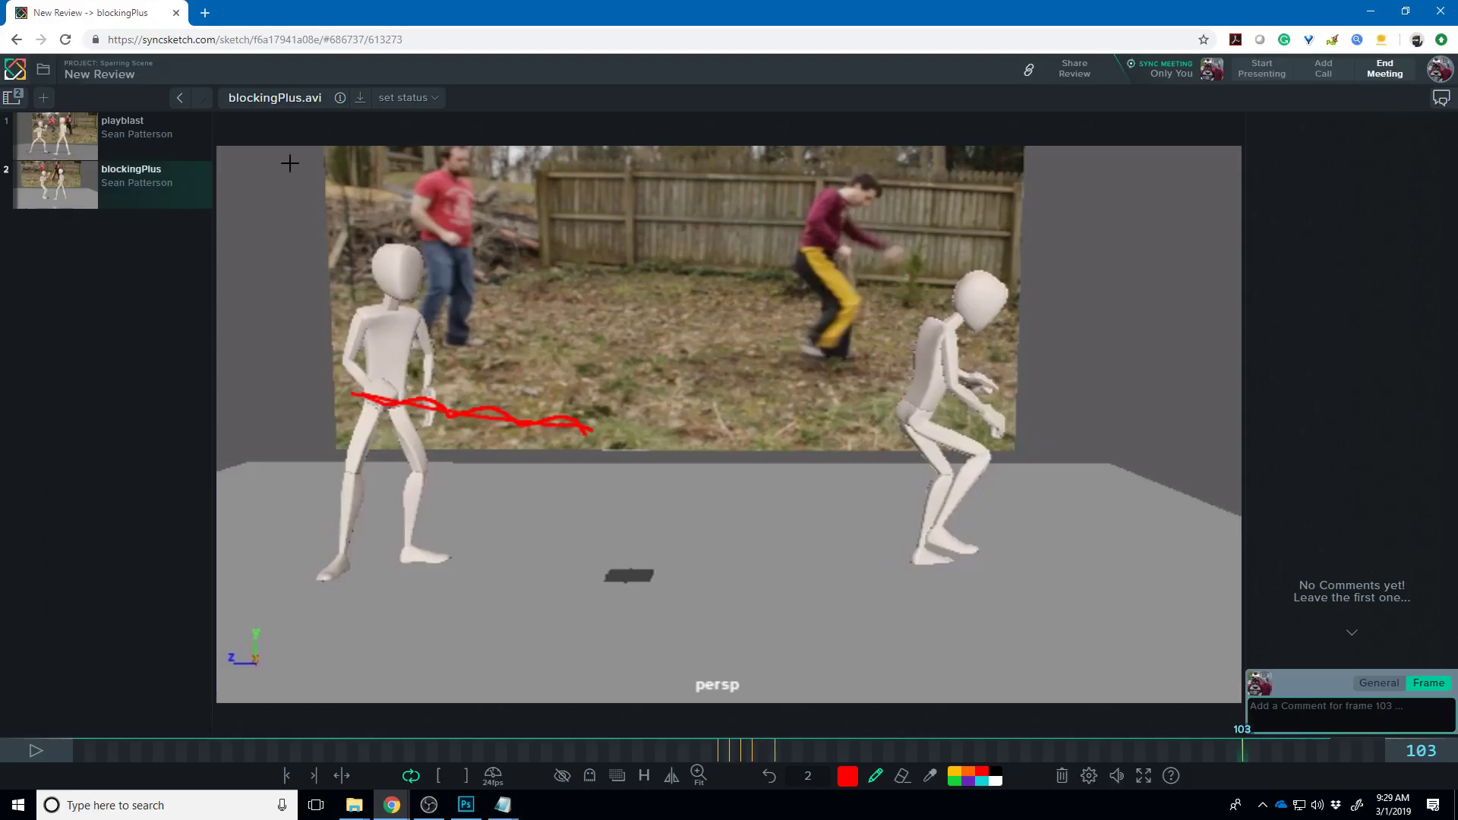
{"action": "key", "text": "super+e"}
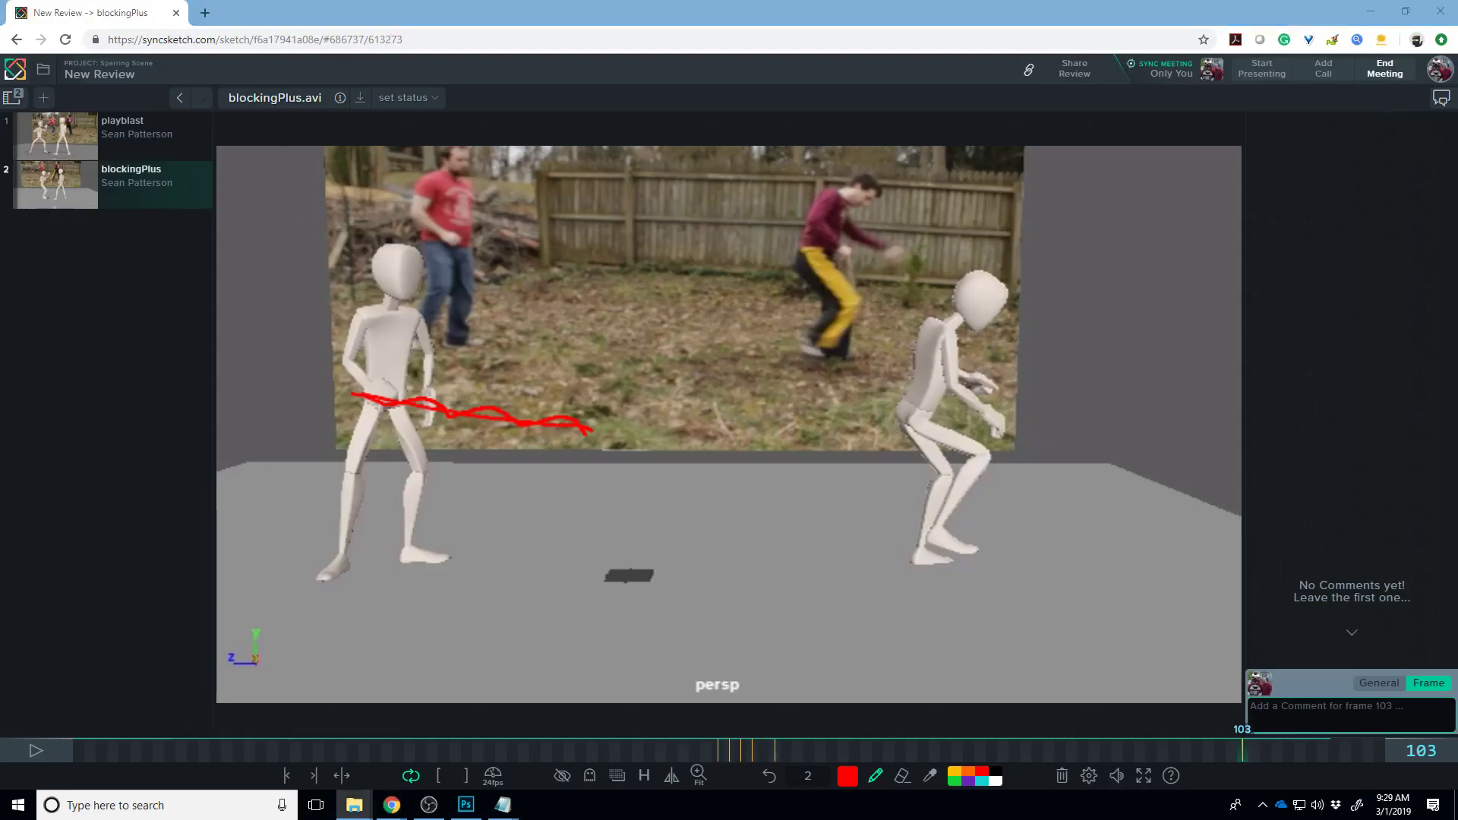
{"action": "key", "text": "alt+Tab"}
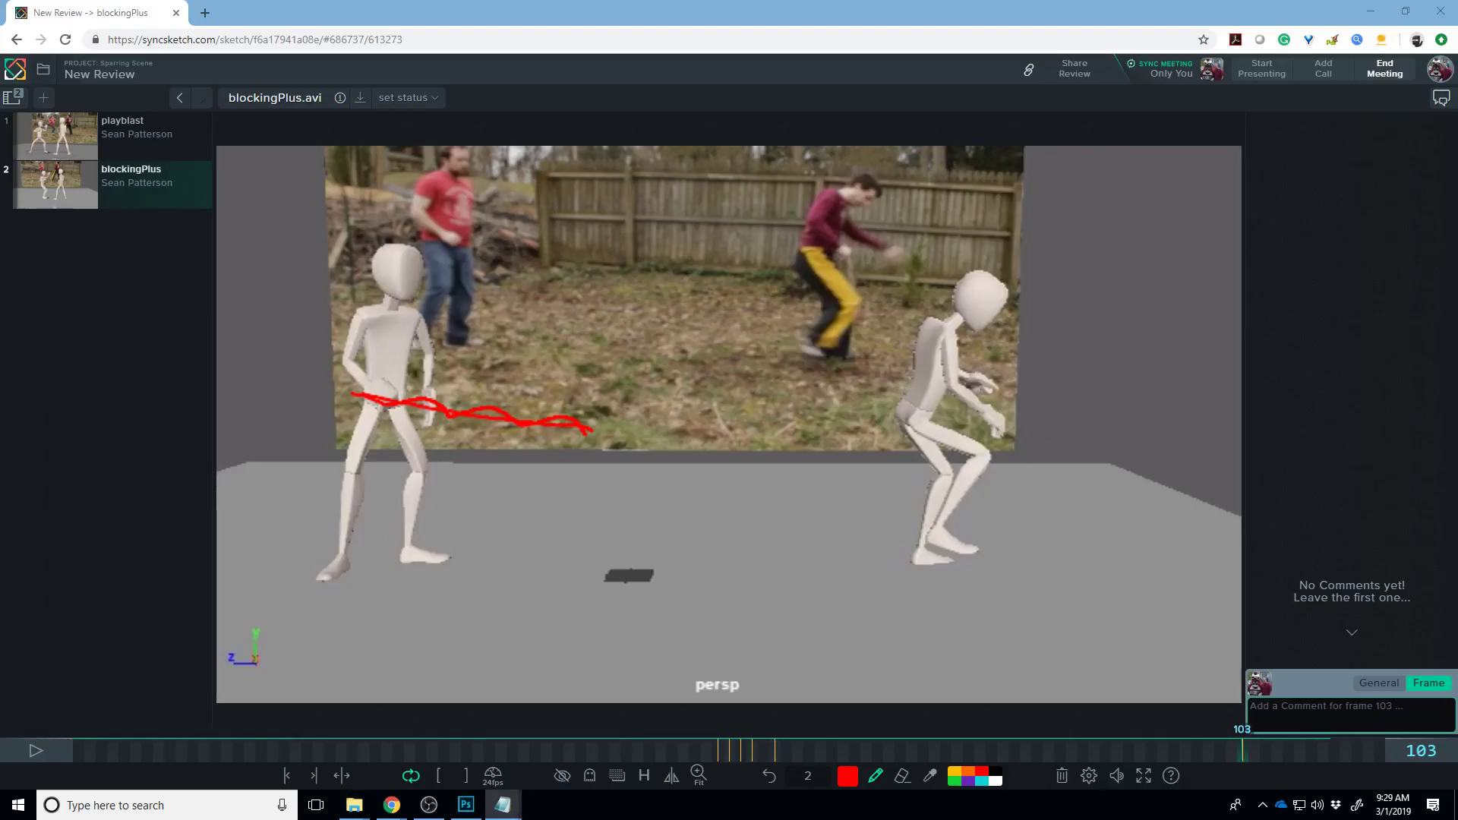
{"action": "left_click", "coordinate": [451, 38]}
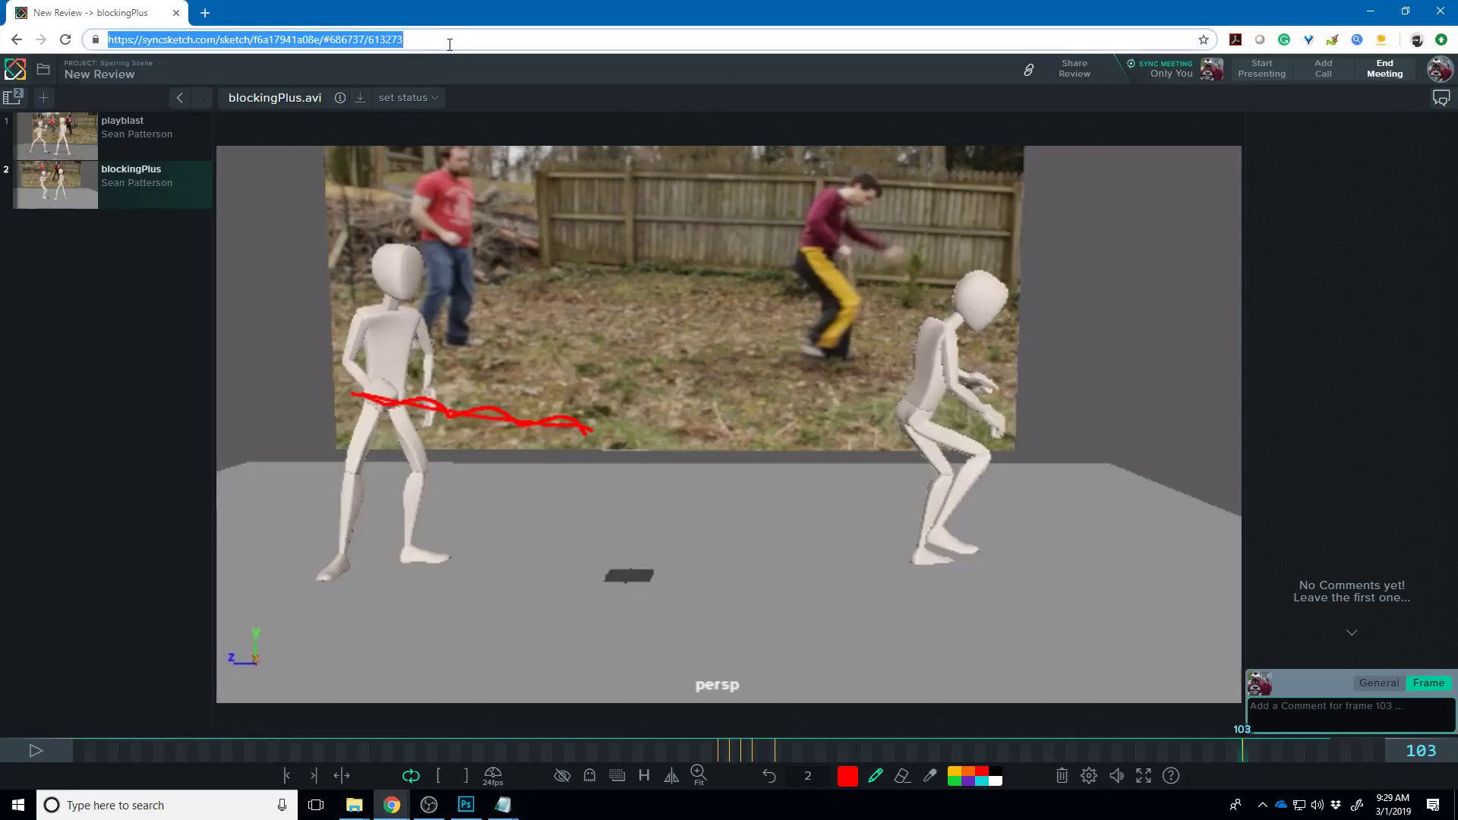
- Load the Project 1 Review by pasting its URL and play the Simmins Pr1.mp4 render
{"action": "key", "text": "Return"}
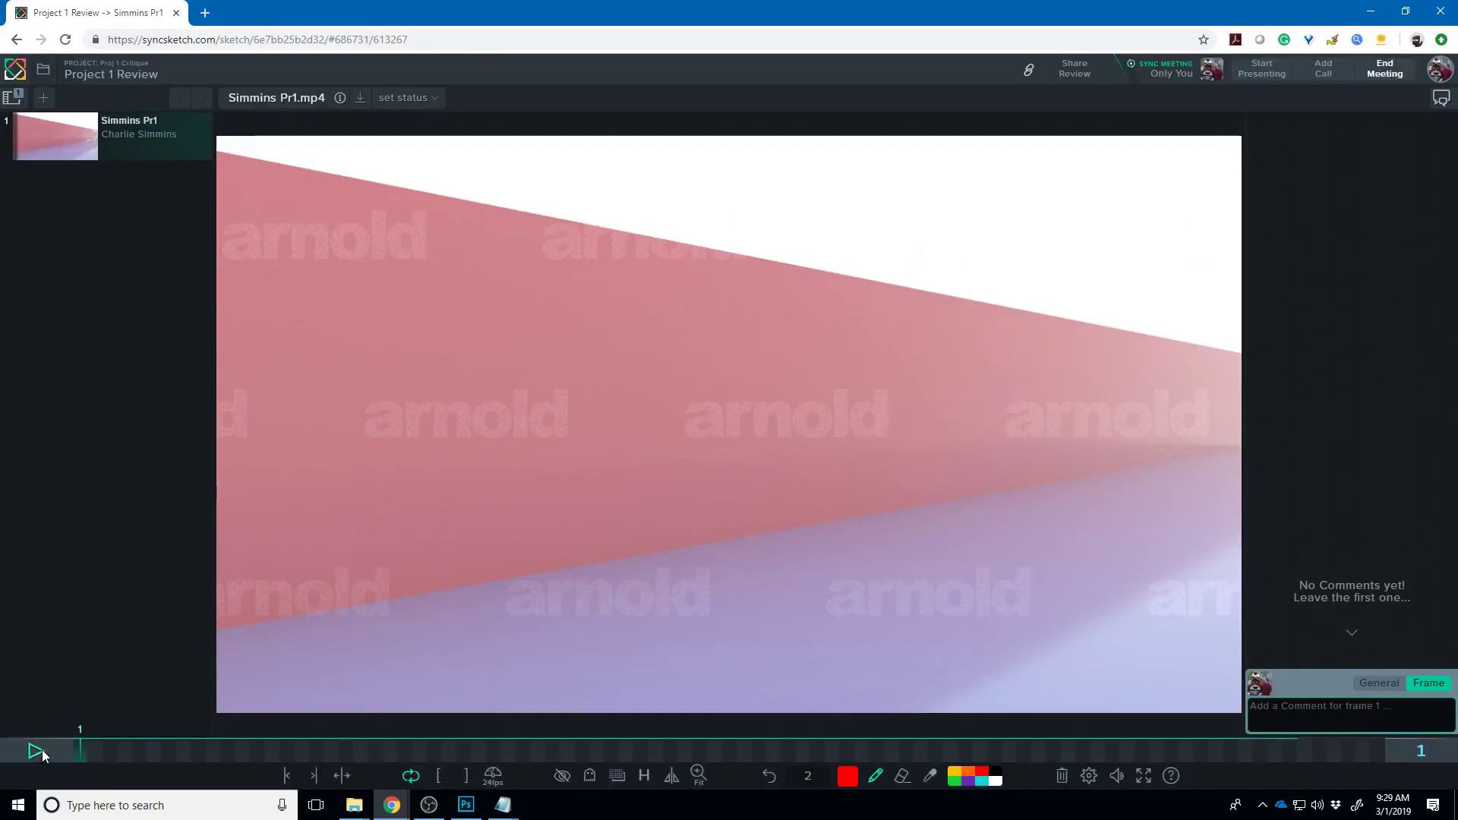
{"action": "left_click", "coordinate": [43, 750]}
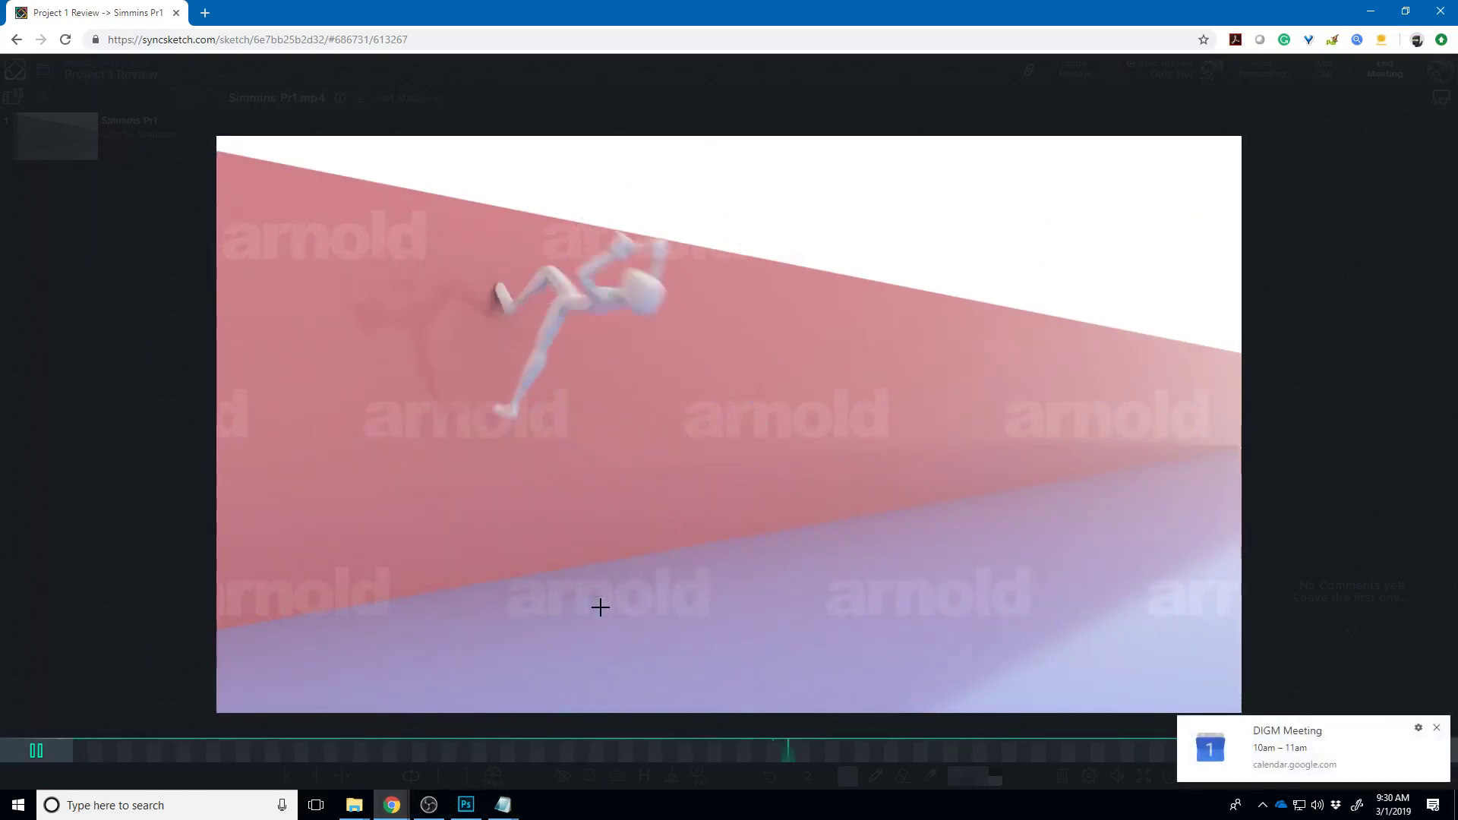
- Dismiss the reminder, pause Simmins Pr1 and mark the runner's raised knee in red on frame 41
{"action": "left_click", "coordinate": [1435, 729]}
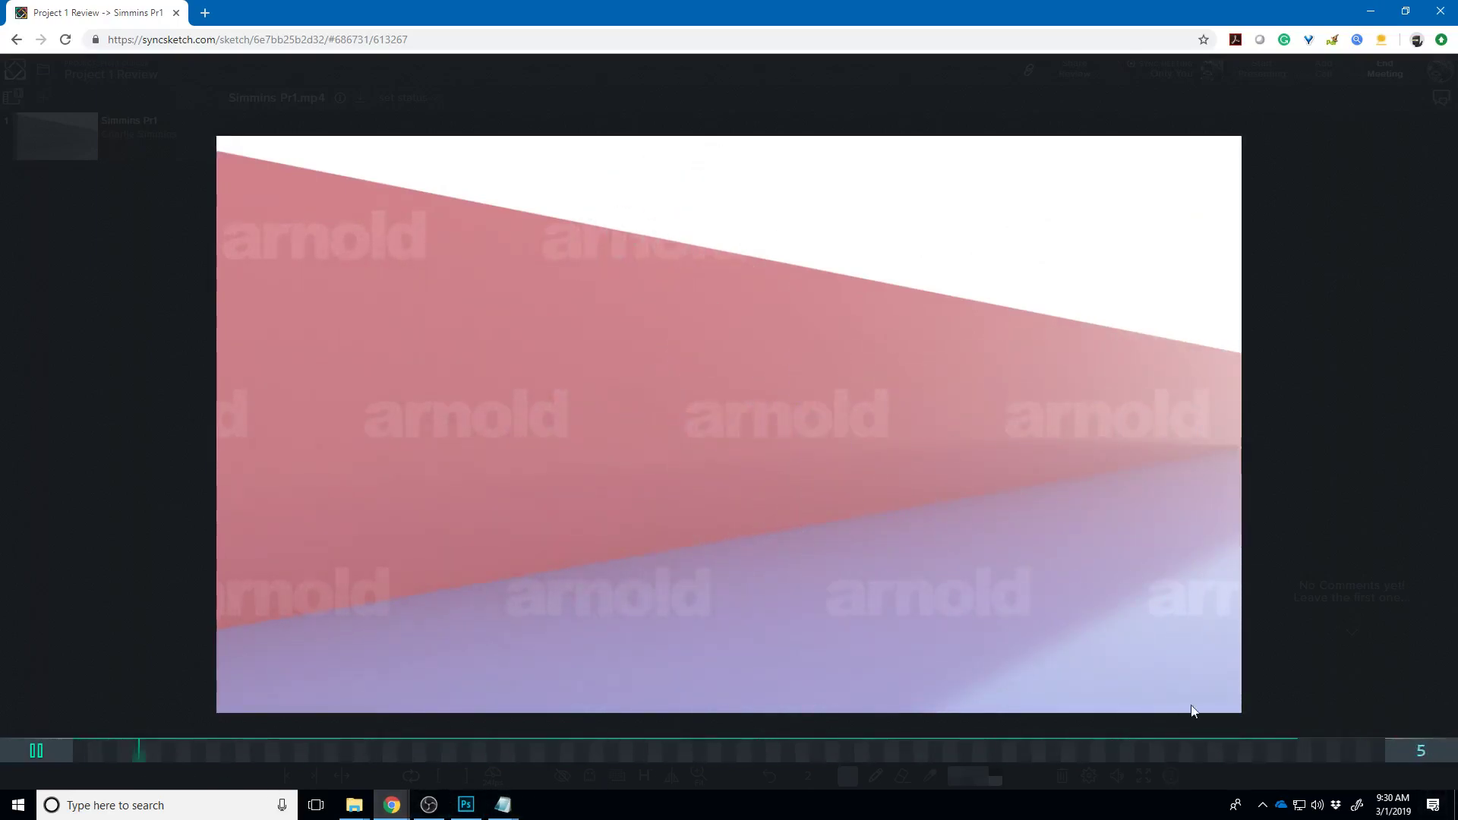
{"action": "key", "text": "space"}
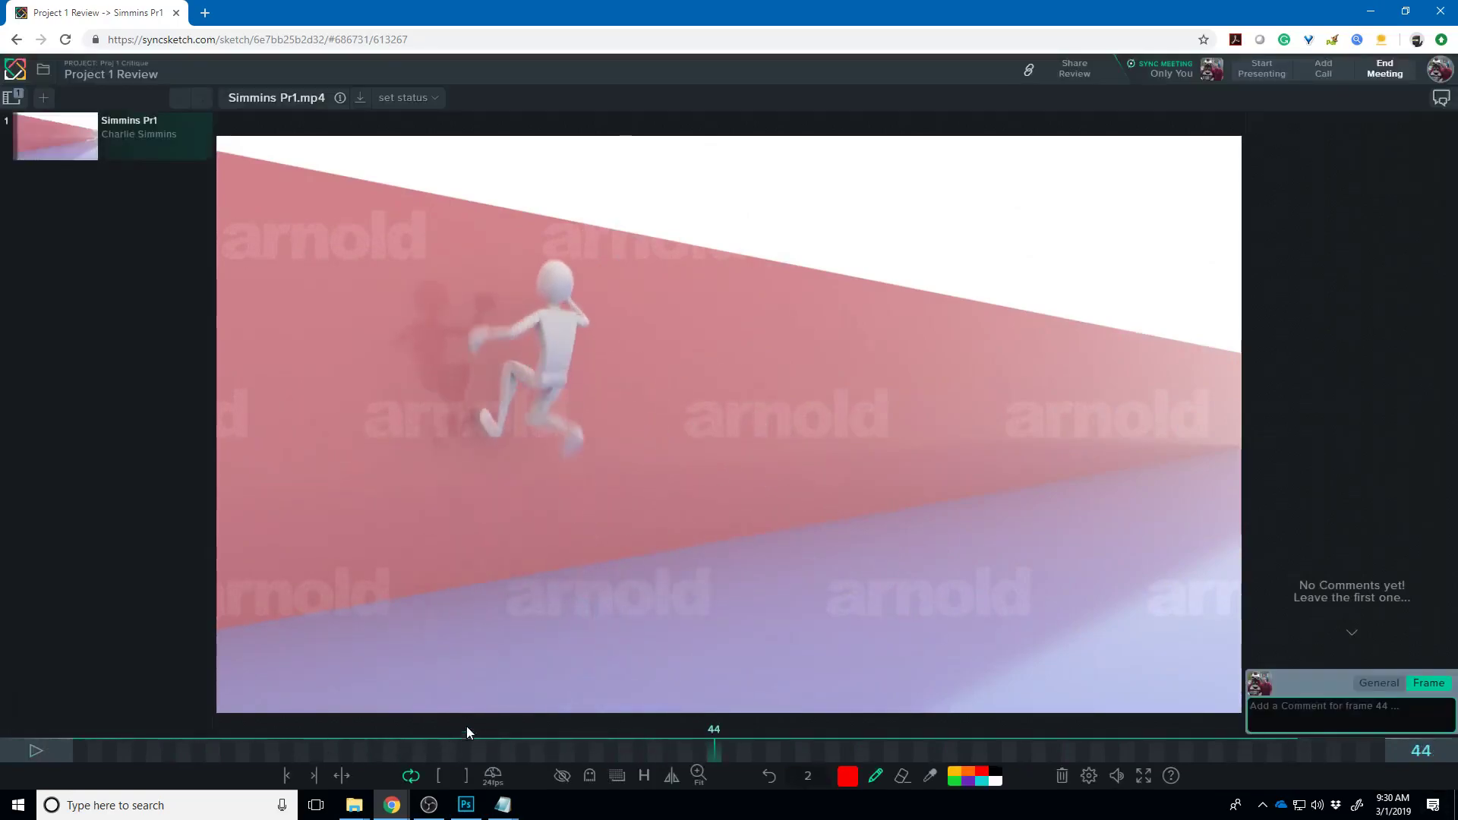
{"action": "left_click_drag", "start_coordinate": [714, 748], "coordinate": [667, 754]}
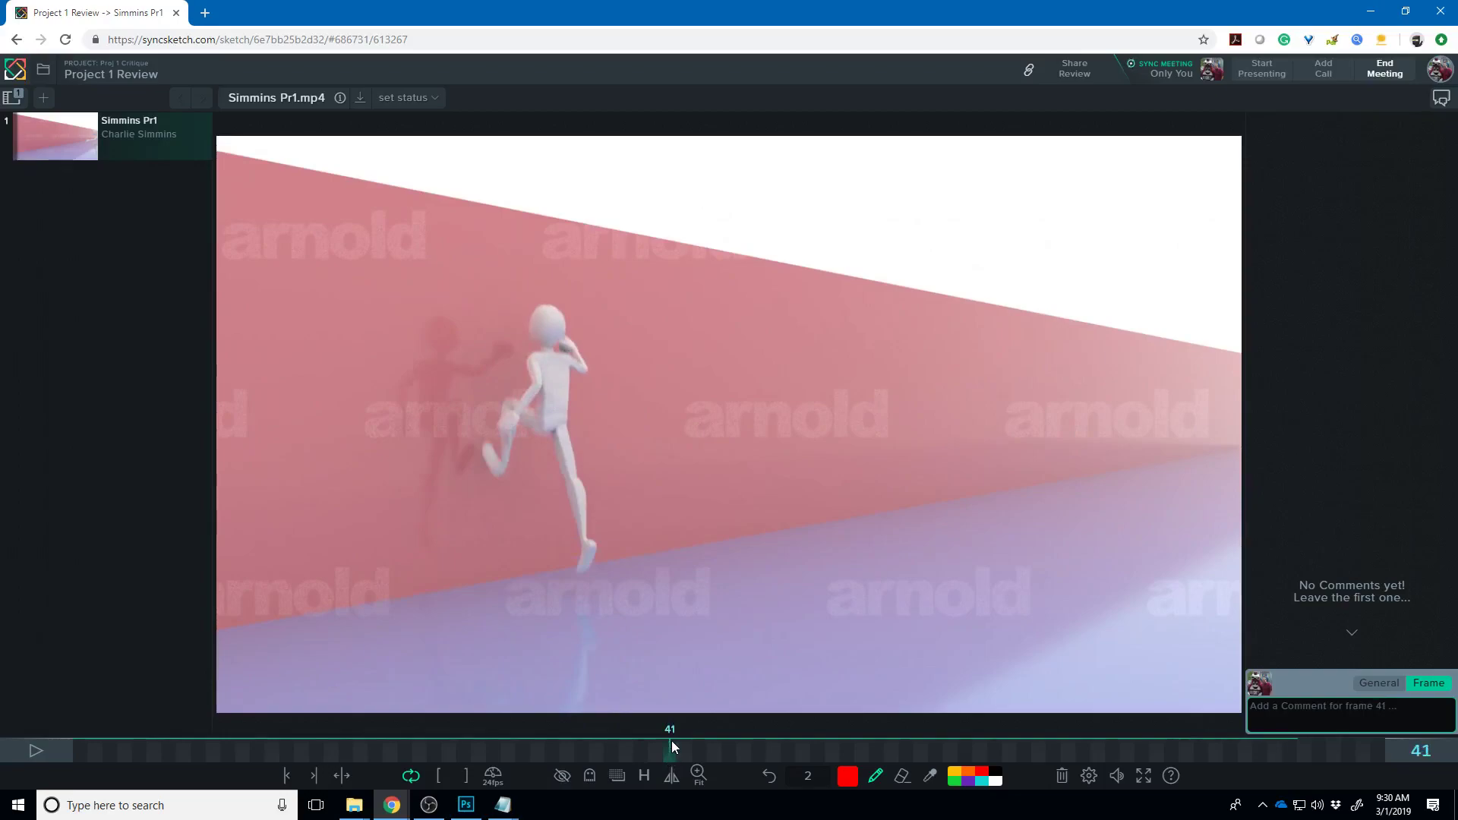
{"action": "mouse_move", "coordinate": [481, 433]}
{"action": "left_mouse_down"}
{"action": "mouse_move", "coordinate": [489, 452]}
{"action": "mouse_move", "coordinate": [559, 433]}
{"action": "mouse_move", "coordinate": [524, 458]}
{"action": "left_mouse_up"}
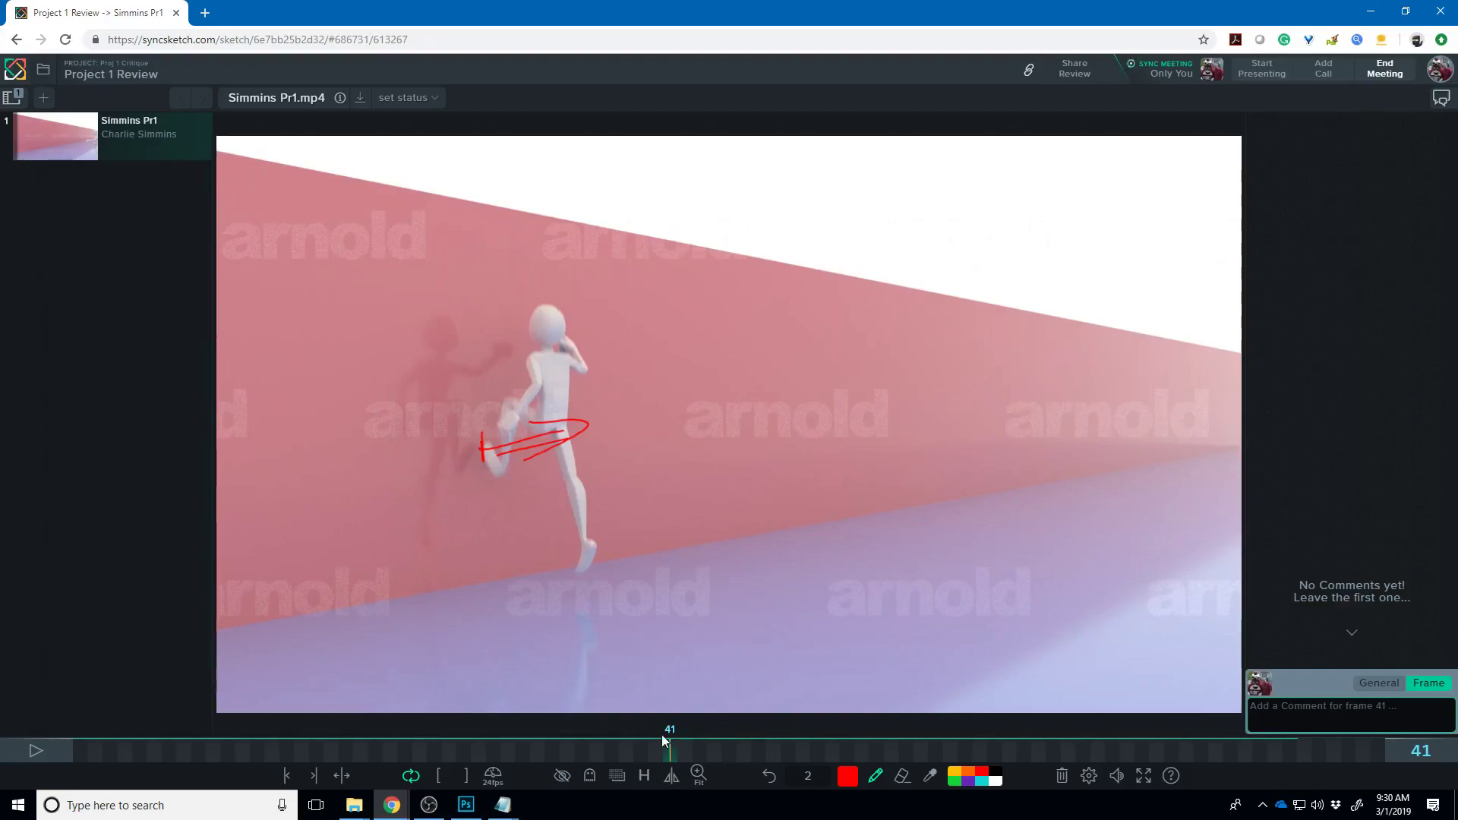
{"action": "mouse_move", "coordinate": [667, 756]}
{"action": "left_mouse_down"}
{"action": "mouse_move", "coordinate": [537, 746]}
{"action": "mouse_move", "coordinate": [698, 751]}
{"action": "mouse_move", "coordinate": [616, 744]}
{"action": "mouse_move", "coordinate": [634, 747]}
{"action": "left_mouse_up"}
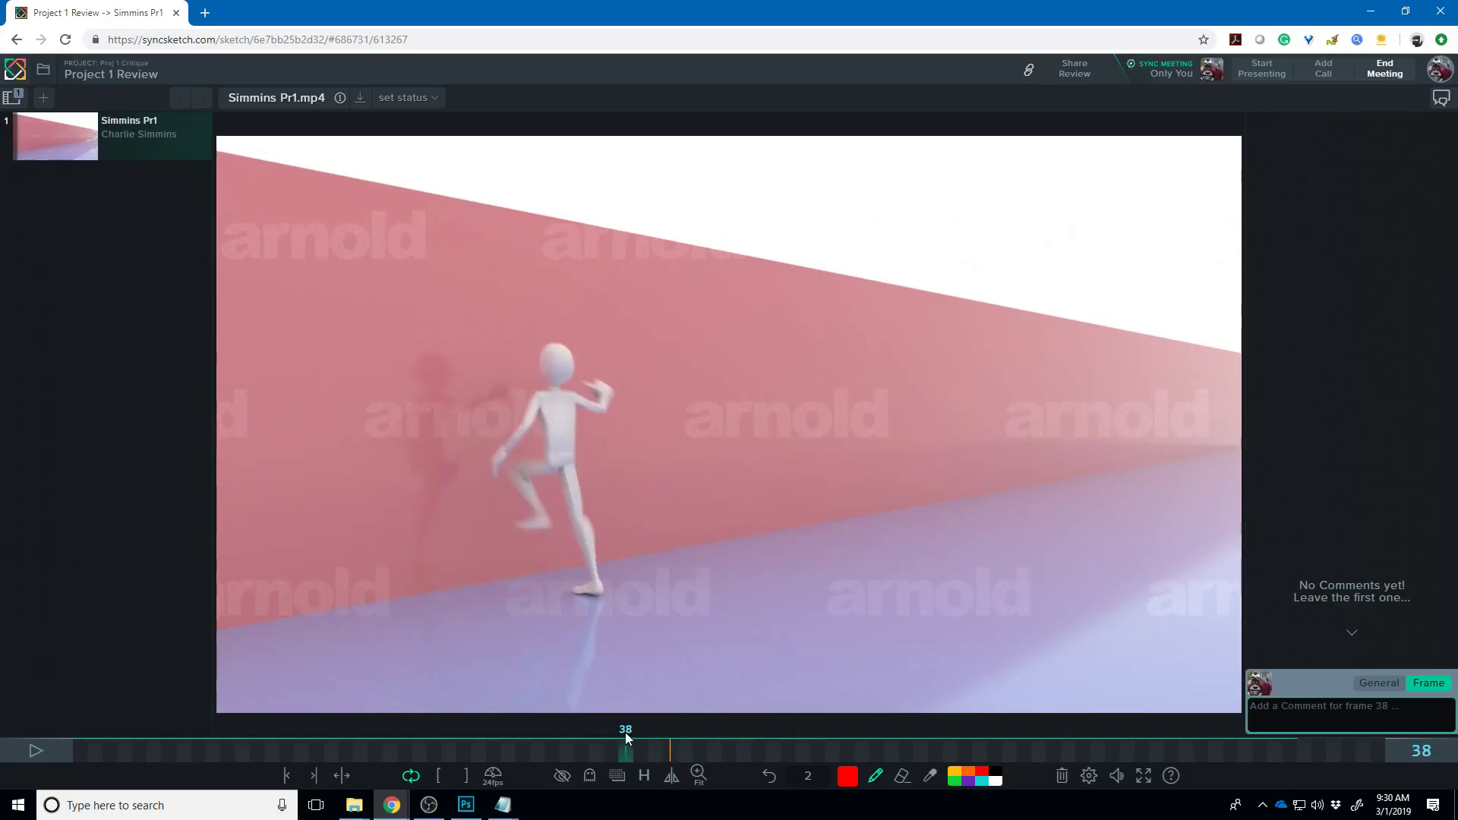
- On frame 40, sketch a red hip-to-foot leg line, a head circle and a trailing curve to the hip
{"action": "key", "text": "Right"}
{"action": "key", "text": "Right"}
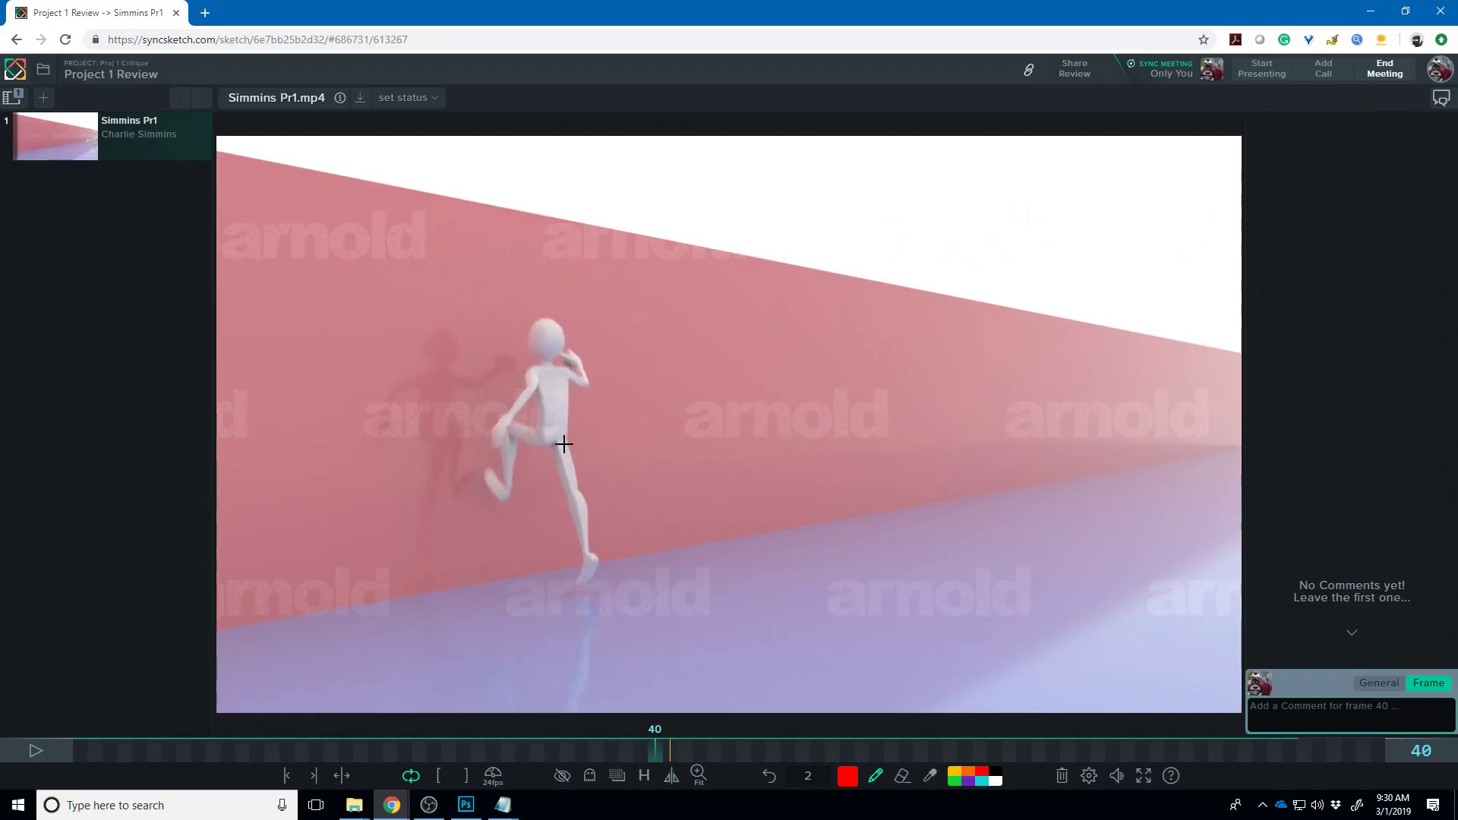
{"action": "mouse_move", "coordinate": [495, 491]}
{"action": "left_mouse_down"}
{"action": "mouse_move", "coordinate": [514, 429]}
{"action": "mouse_move", "coordinate": [547, 448]}
{"action": "mouse_move", "coordinate": [541, 438]}
{"action": "mouse_move", "coordinate": [575, 438]}
{"action": "mouse_move", "coordinate": [610, 362]}
{"action": "mouse_move", "coordinate": [549, 479]}
{"action": "mouse_move", "coordinate": [555, 468]}
{"action": "mouse_move", "coordinate": [575, 542]}
{"action": "left_mouse_up"}
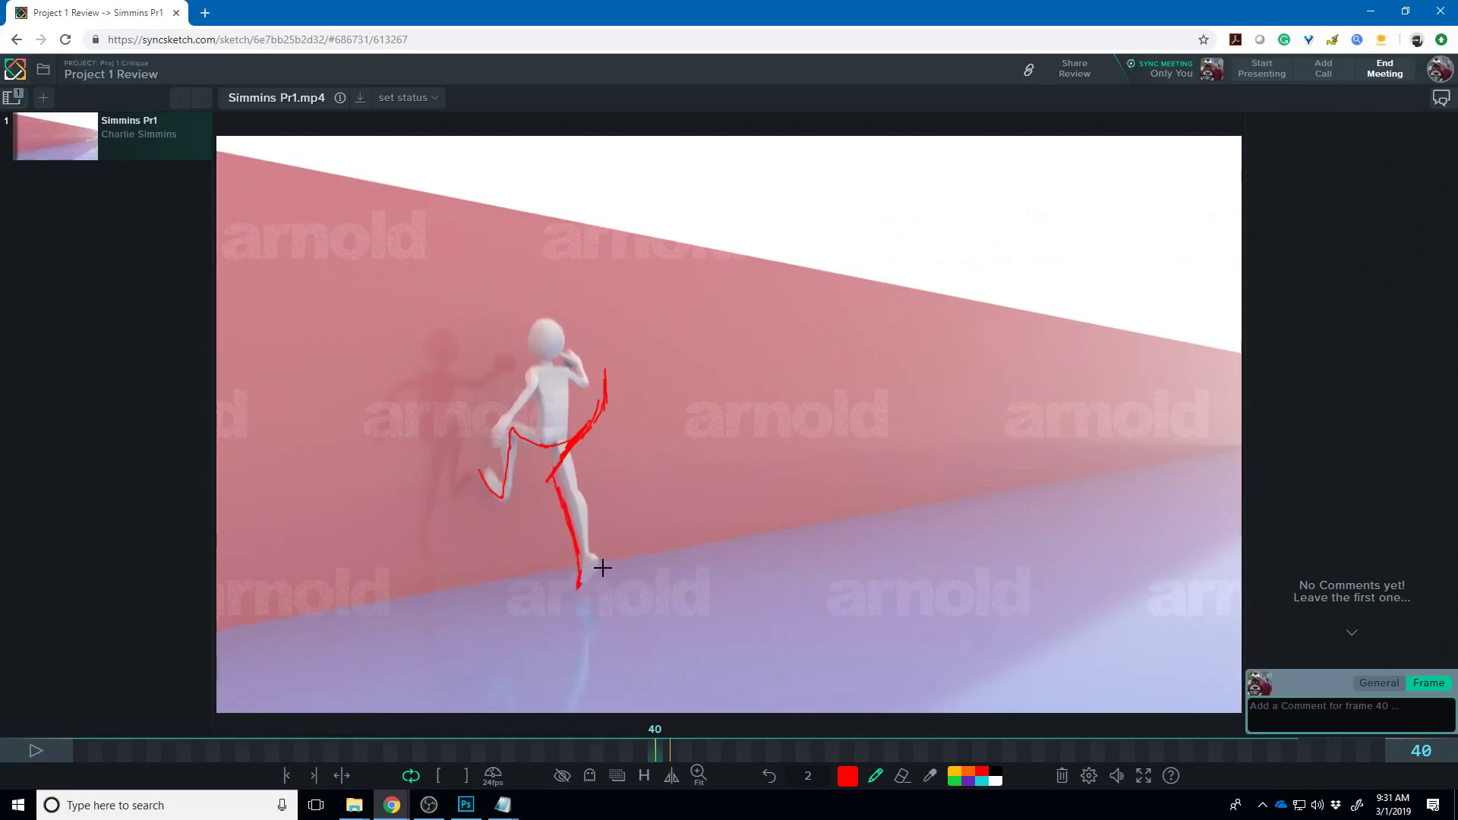
{"action": "key", "text": "ctrl+z"}
{"action": "left_click_drag", "start_coordinate": [590, 431], "coordinate": [581, 560]}
{"action": "mouse_move", "coordinate": [612, 353]}
{"action": "left_mouse_down"}
{"action": "mouse_move", "coordinate": [608, 326]}
{"action": "mouse_move", "coordinate": [601, 371]}
{"action": "left_mouse_up"}
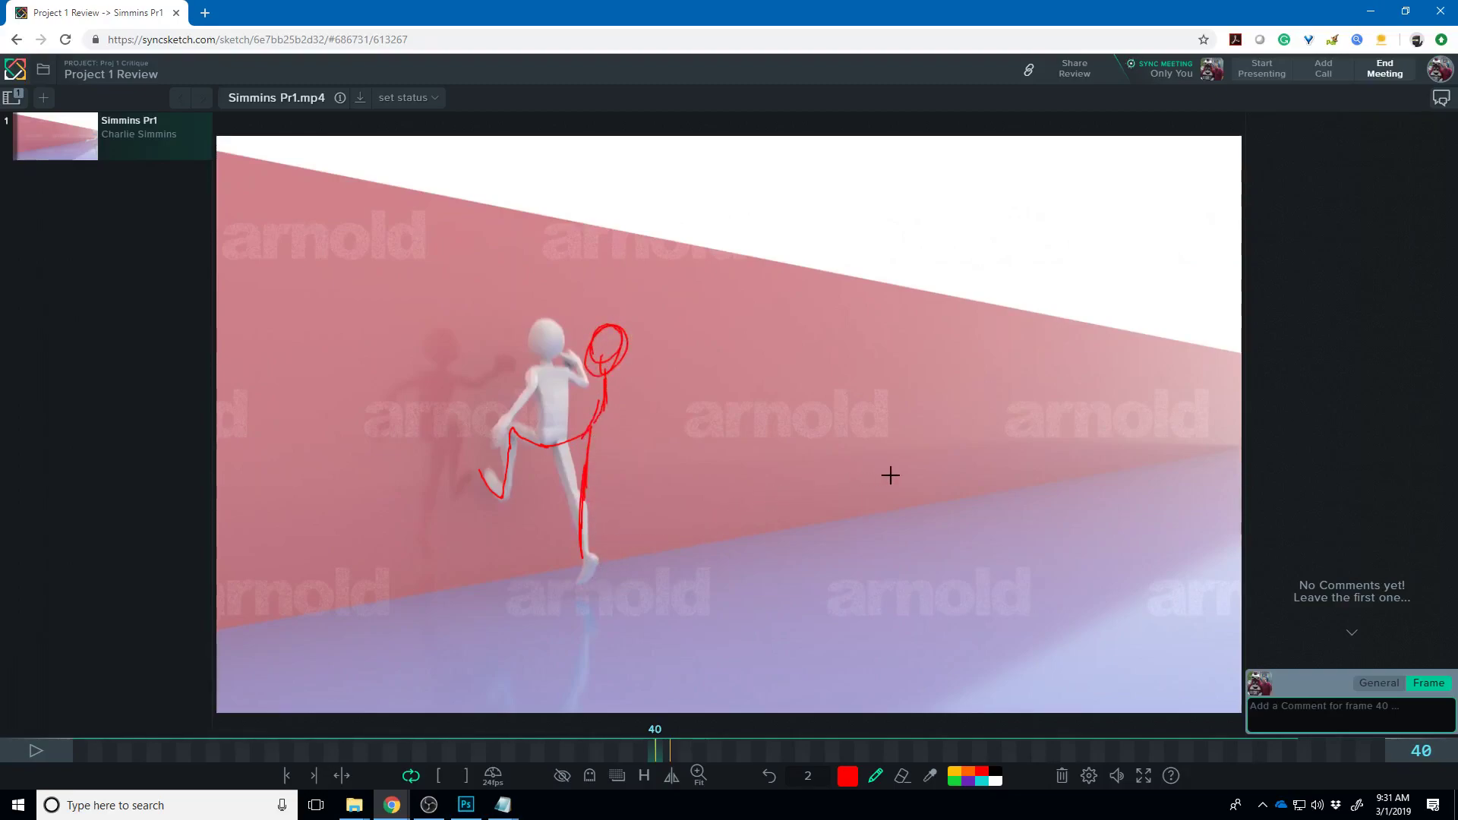
{"action": "left_click_drag", "start_coordinate": [928, 511], "coordinate": [512, 436]}
{"action": "key", "text": "ctrl+z"}
{"action": "mouse_move", "coordinate": [855, 532]}
{"action": "left_mouse_down"}
{"action": "mouse_move", "coordinate": [670, 487]}
{"action": "mouse_move", "coordinate": [632, 458]}
{"action": "mouse_move", "coordinate": [602, 380]}
{"action": "left_mouse_up"}
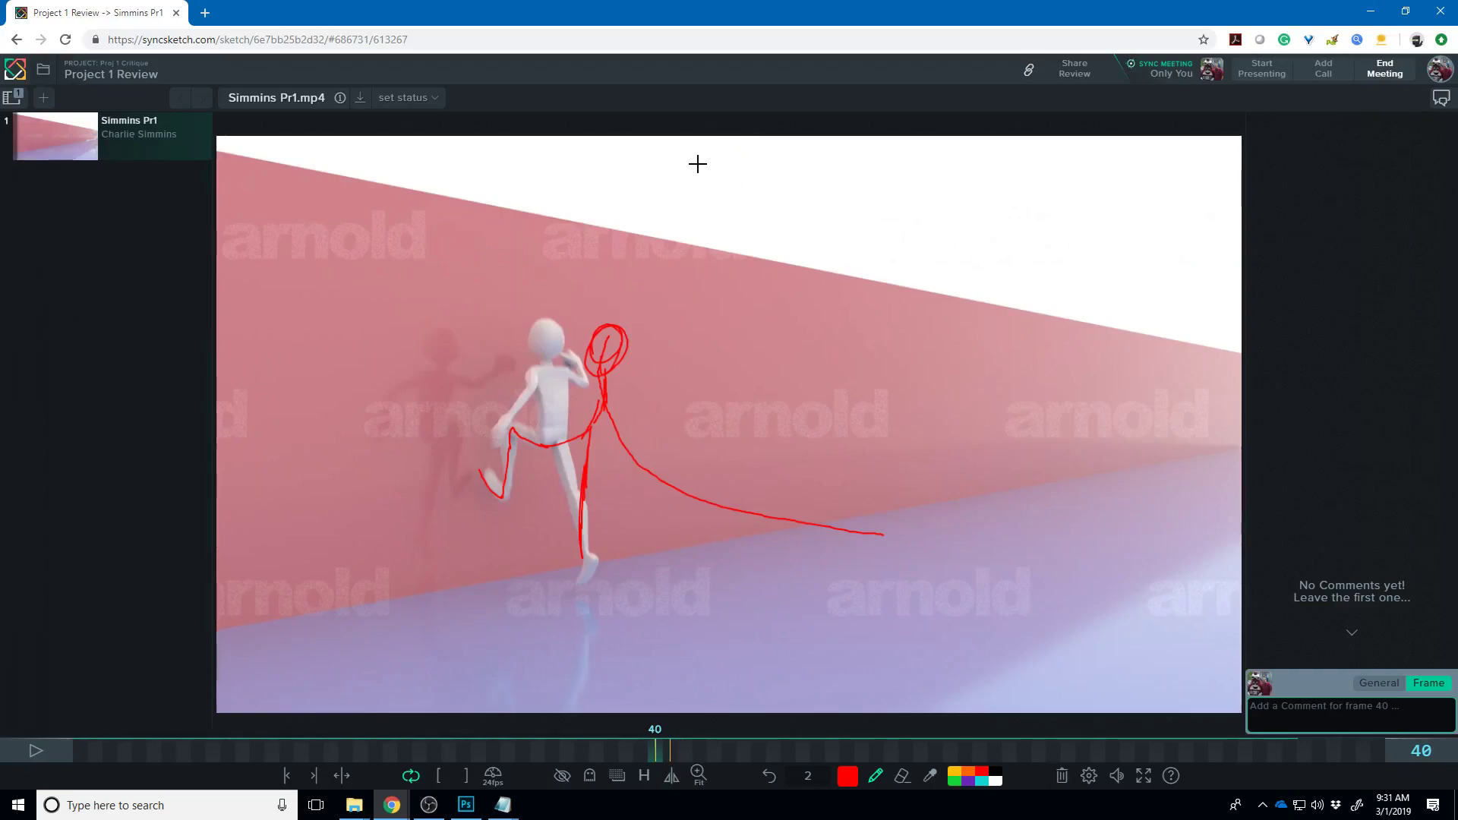
- Step back and forth through frames 35–44 to compare the runner's poses around the frame 41 mark
{"action": "key", "text": "Right"}
{"action": "key", "text": "Right"}
{"action": "key", "text": "Right"}
{"action": "key", "text": "Right"}
{"action": "key", "text": "Right"}
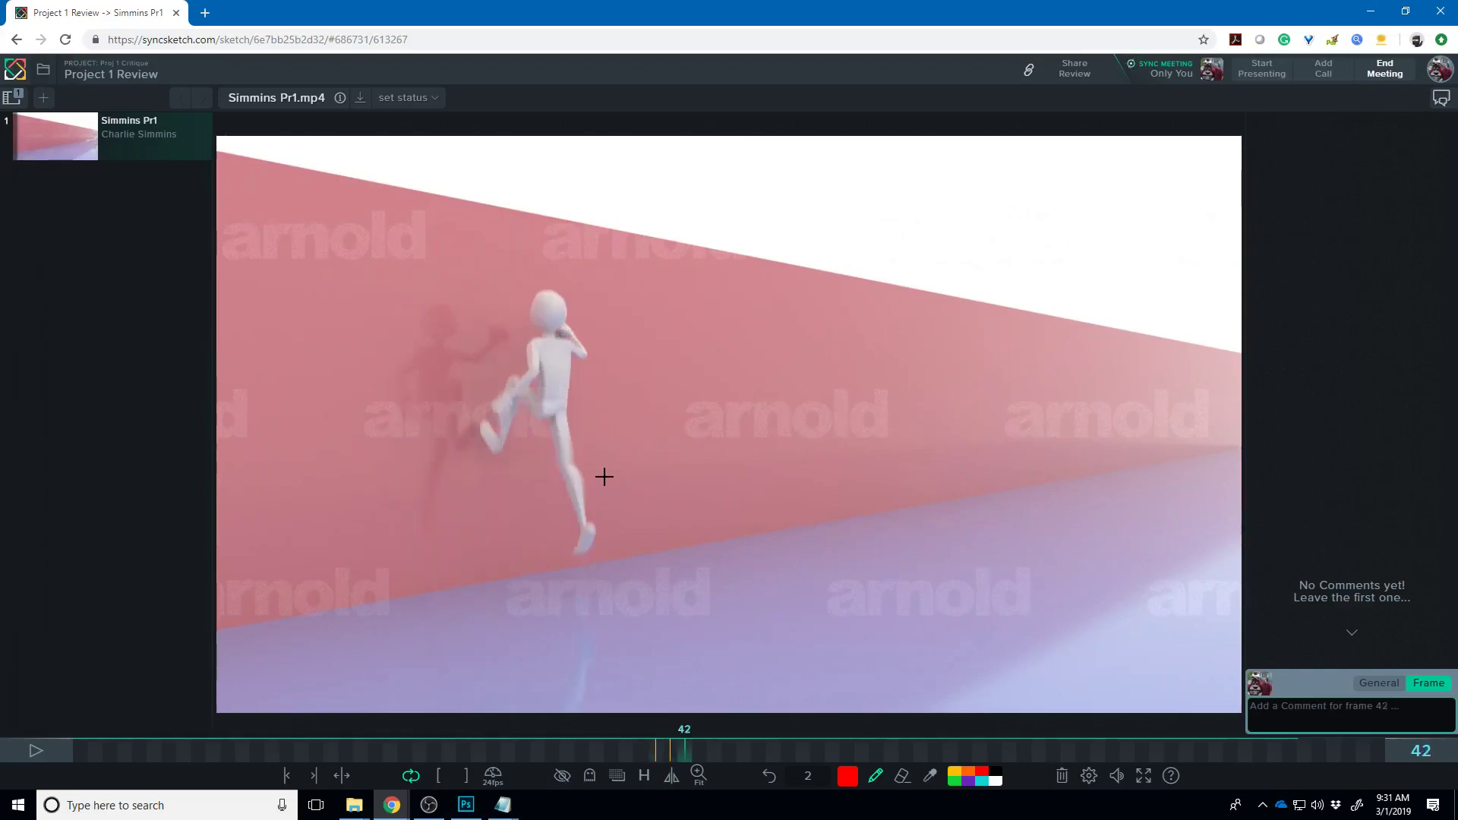
{"action": "key", "text": "Left"}
{"action": "key", "text": "Left"}
{"action": "key", "text": "Left"}
{"action": "key", "text": "Left"}
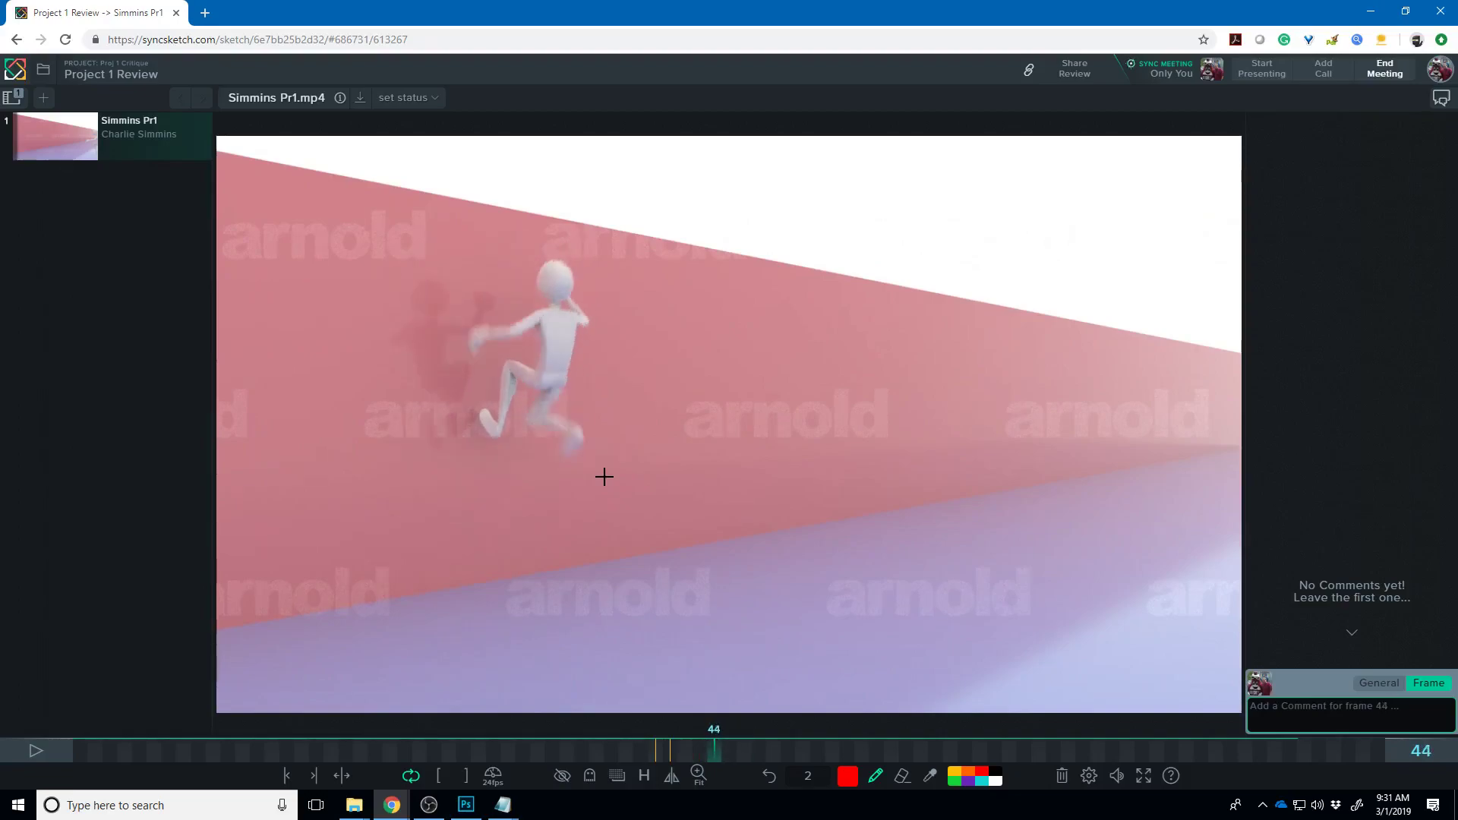
{"action": "key", "text": "Right"}
{"action": "key", "text": "Right"}
{"action": "key", "text": "Right"}
{"action": "key", "text": "Left"}
{"action": "key", "text": "Left"}
{"action": "key", "text": "Left"}
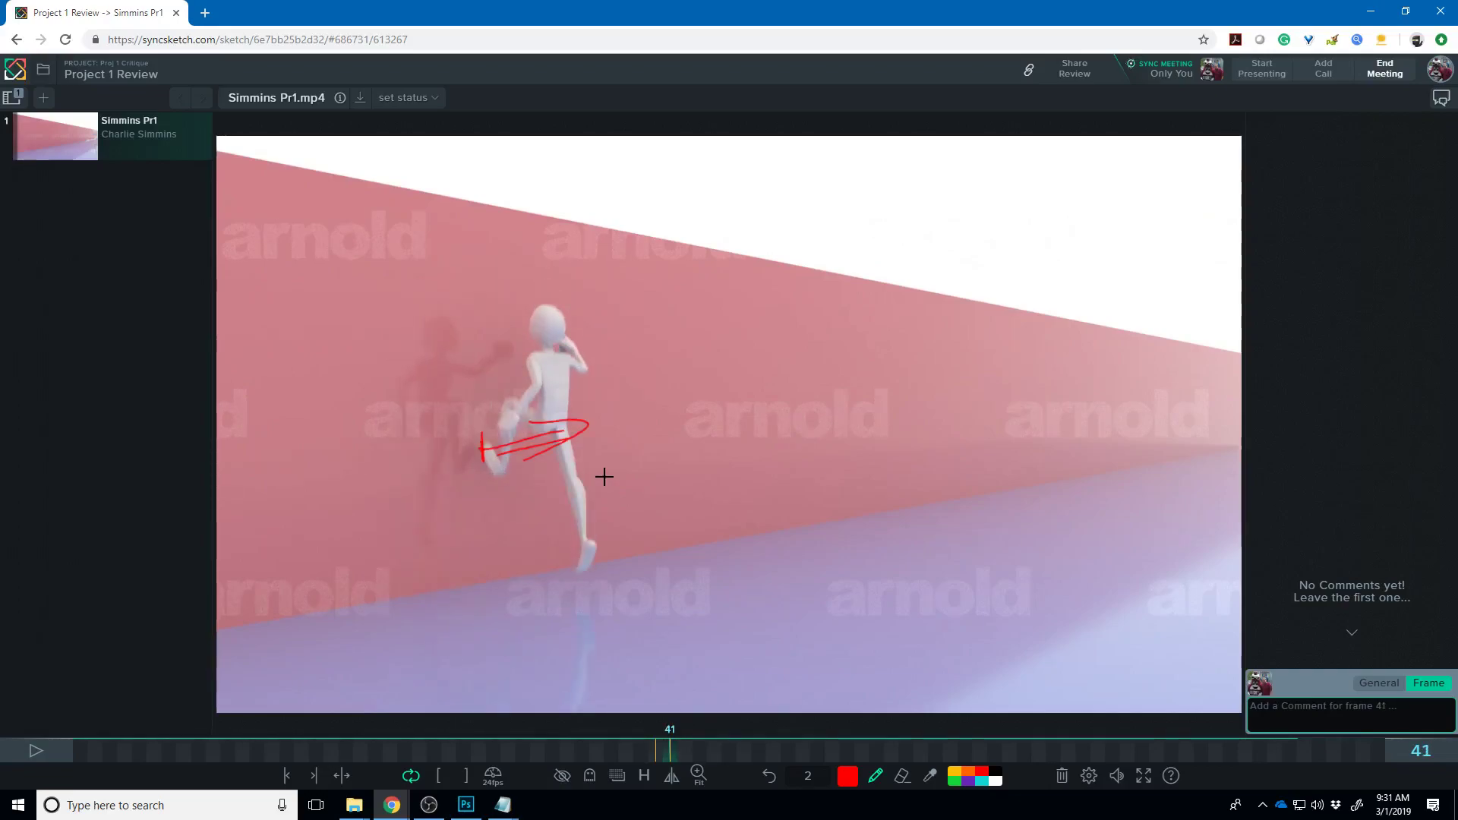
{"action": "key", "text": "Right"}
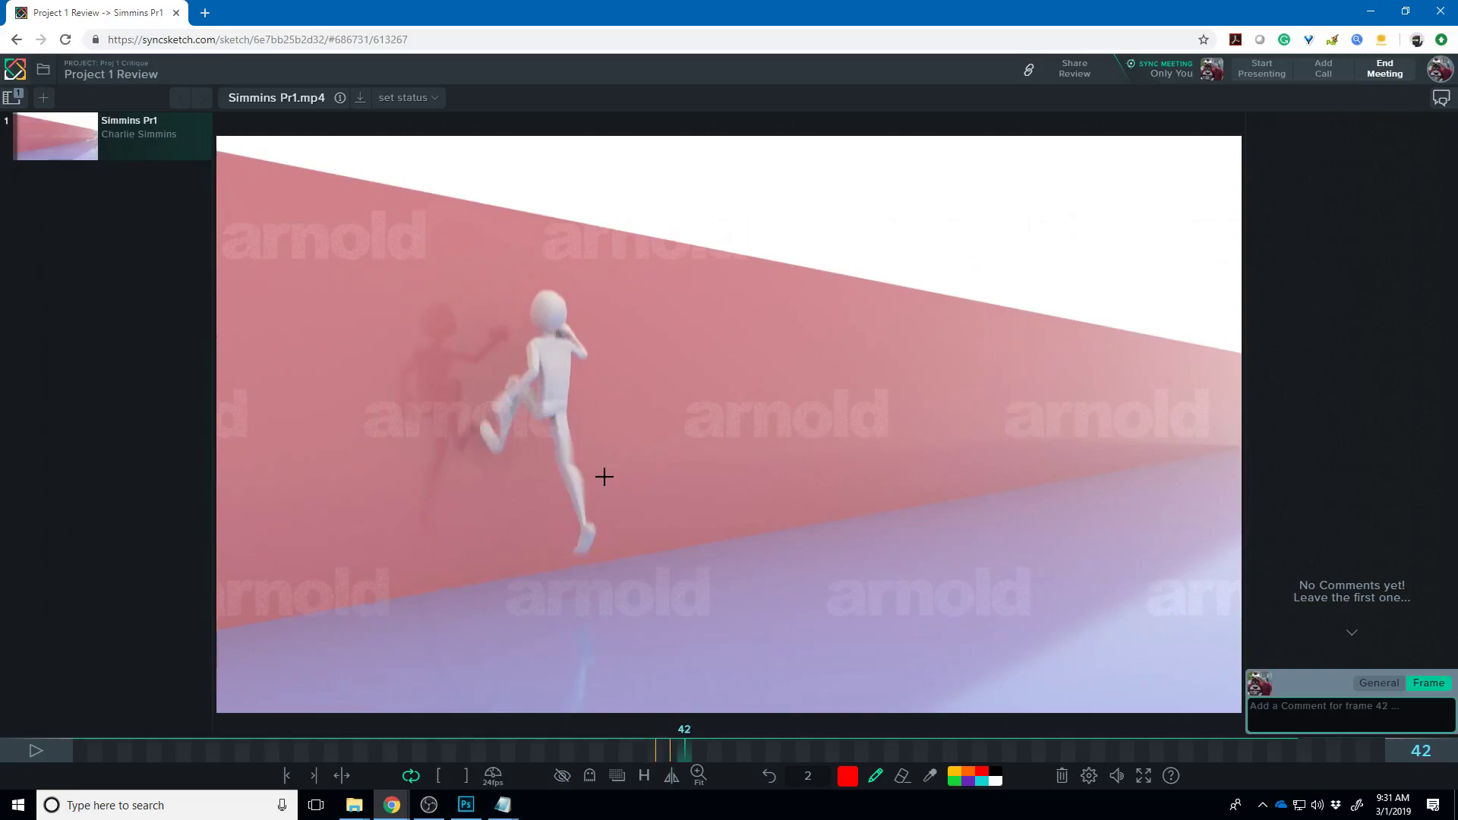
{"action": "key", "text": "Left"}
{"action": "key", "text": "Left"}
{"action": "key", "text": "Left"}
{"action": "key", "text": "Left"}
{"action": "key", "text": "Left"}
{"action": "key", "text": "Left"}
{"action": "key", "text": "Left"}
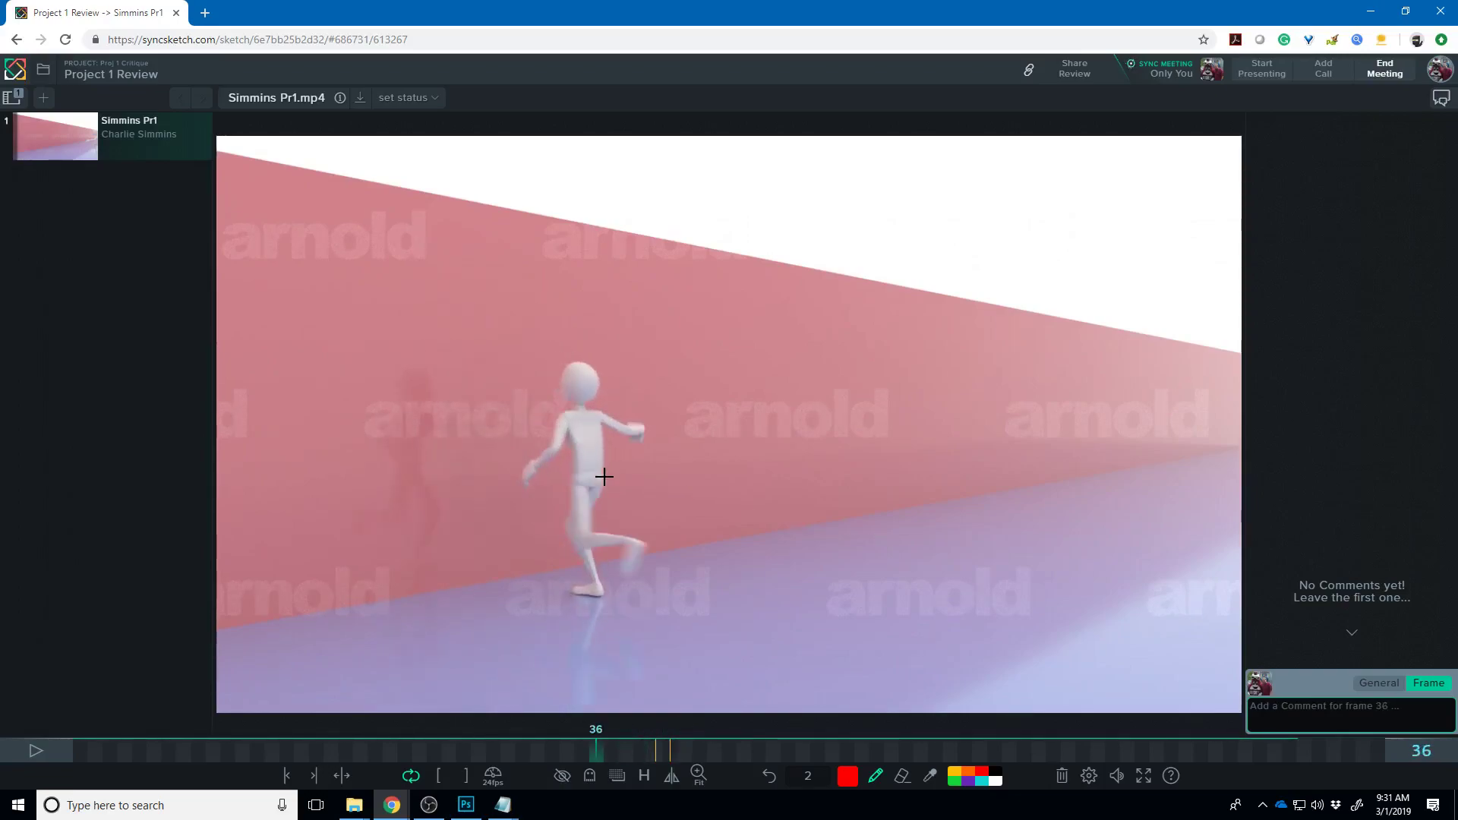
{"action": "key", "text": "Right"}
{"action": "key", "text": "Right"}
{"action": "key", "text": "Right"}
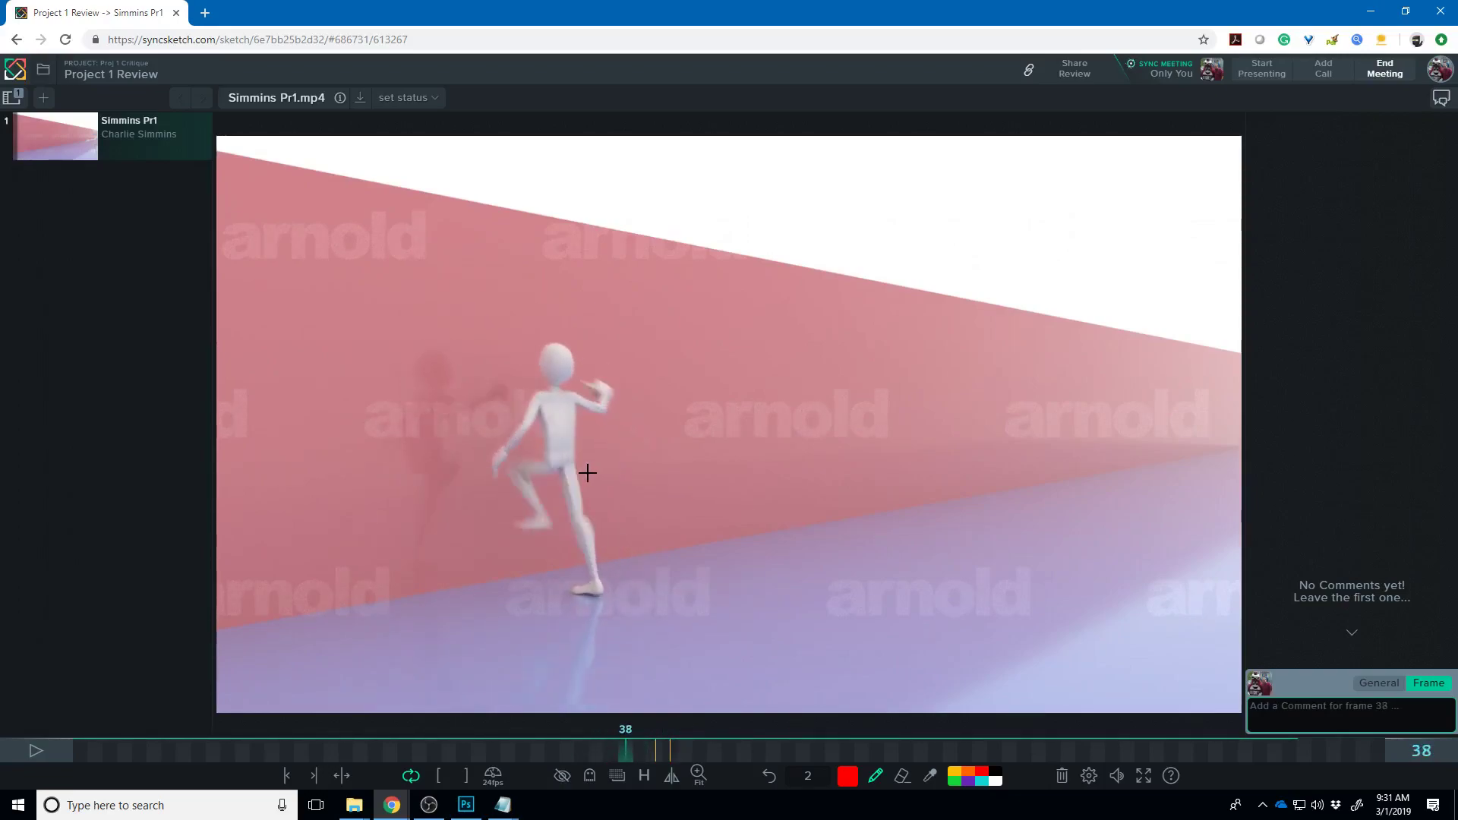
{"action": "key", "text": "Left"}
{"action": "key", "text": "Left"}
{"action": "key", "text": "Left"}
{"action": "key", "text": "Right"}
{"action": "key", "text": "Right"}
{"action": "key", "text": "Right"}
{"action": "key", "text": "Right"}
{"action": "key", "text": "Right"}
{"action": "key", "text": "Right"}
{"action": "key", "text": "Right"}
{"action": "key", "text": "Right"}
{"action": "key", "text": "Right"}
{"action": "key", "text": "Right"}
{"action": "key", "text": "Right"}
{"action": "key", "text": "Right"}
{"action": "key", "text": "Right"}
{"action": "key", "text": "Right"}
{"action": "key", "text": "Right"}
{"action": "key", "text": "Right"}
{"action": "key", "text": "Right"}
{"action": "key", "text": "Right"}
{"action": "key", "text": "Right"}
- Draw a red arc over the flipping figure on frame 49, then step ahead to frame 62
{"action": "key", "text": "Left"}
{"action": "key", "text": "Left"}
{"action": "key", "text": "Left"}
{"action": "key", "text": "Left"}
{"action": "key", "text": "Left"}
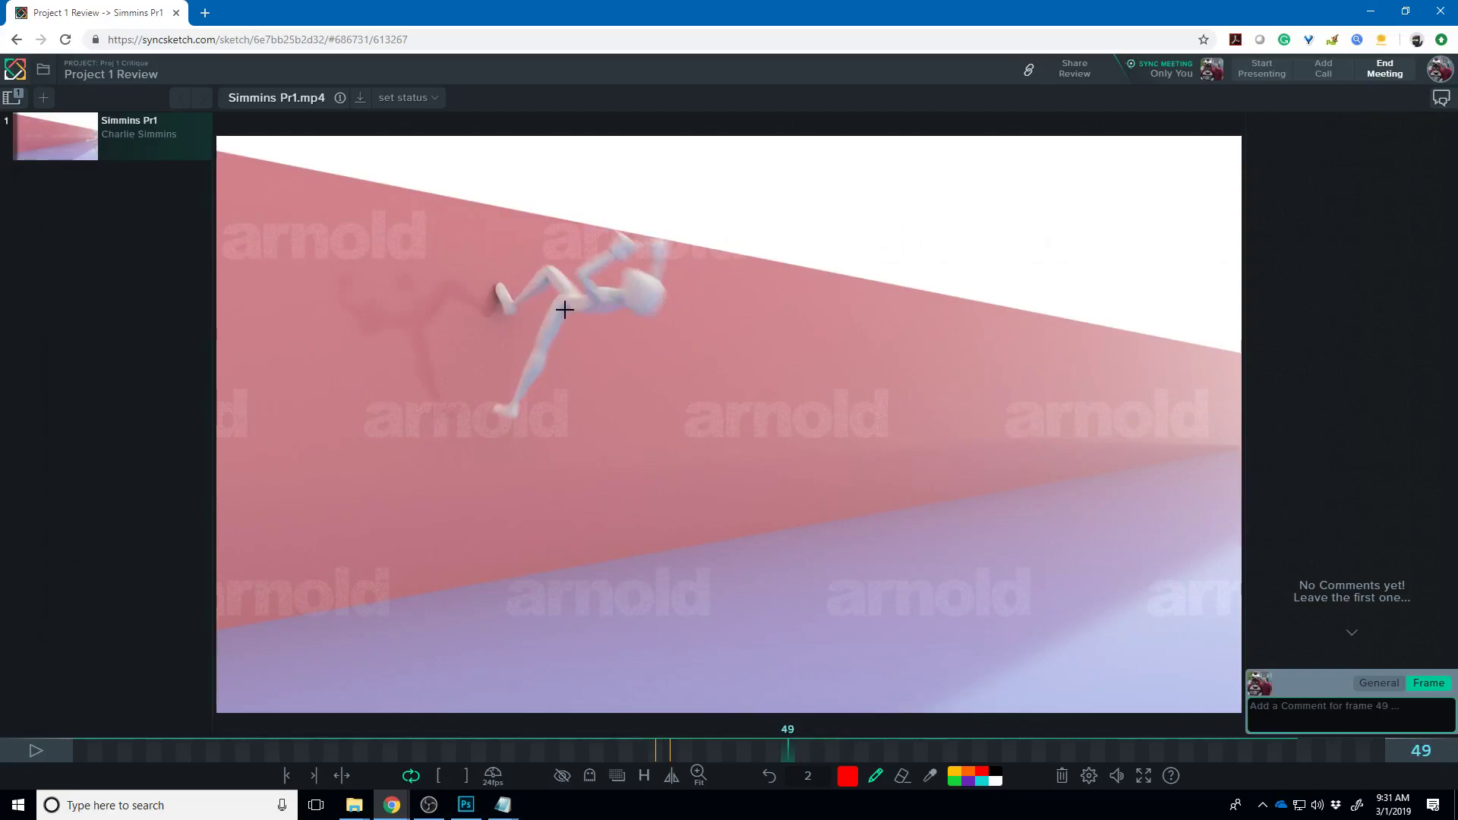
{"action": "mouse_move", "coordinate": [562, 317]}
{"action": "left_mouse_down"}
{"action": "mouse_move", "coordinate": [604, 282]}
{"action": "mouse_move", "coordinate": [649, 290]}
{"action": "mouse_move", "coordinate": [656, 308]}
{"action": "left_mouse_up"}
{"action": "key", "text": "Right"}
{"action": "key", "text": "Right"}
{"action": "key", "text": "Right"}
{"action": "key", "text": "Right"}
{"action": "key", "text": "Right"}
{"action": "key", "text": "Right"}
{"action": "key", "text": "Right"}
{"action": "key", "text": "Right"}
{"action": "key", "text": "Right"}
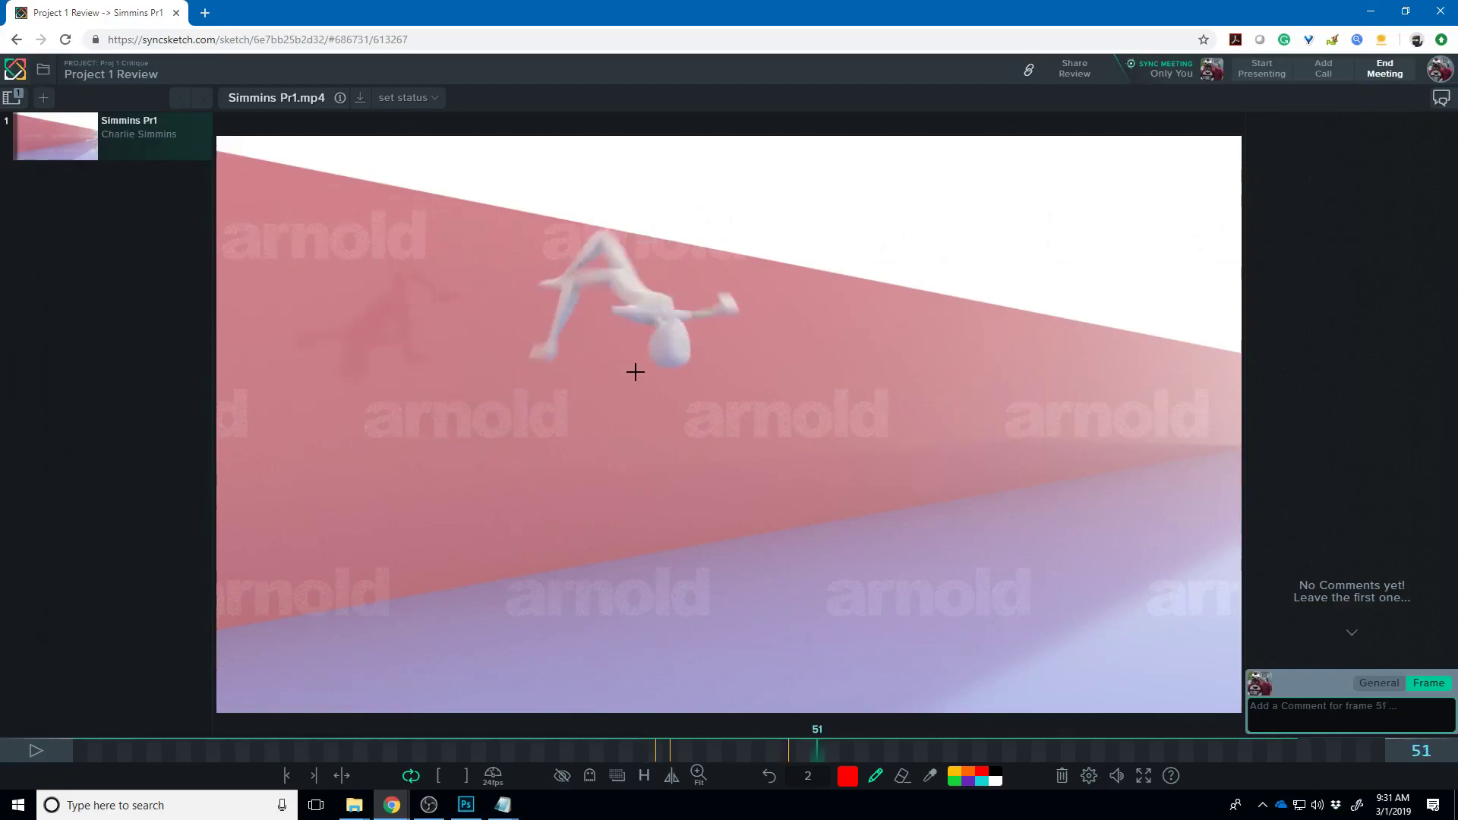
{"action": "key", "text": "Right"}
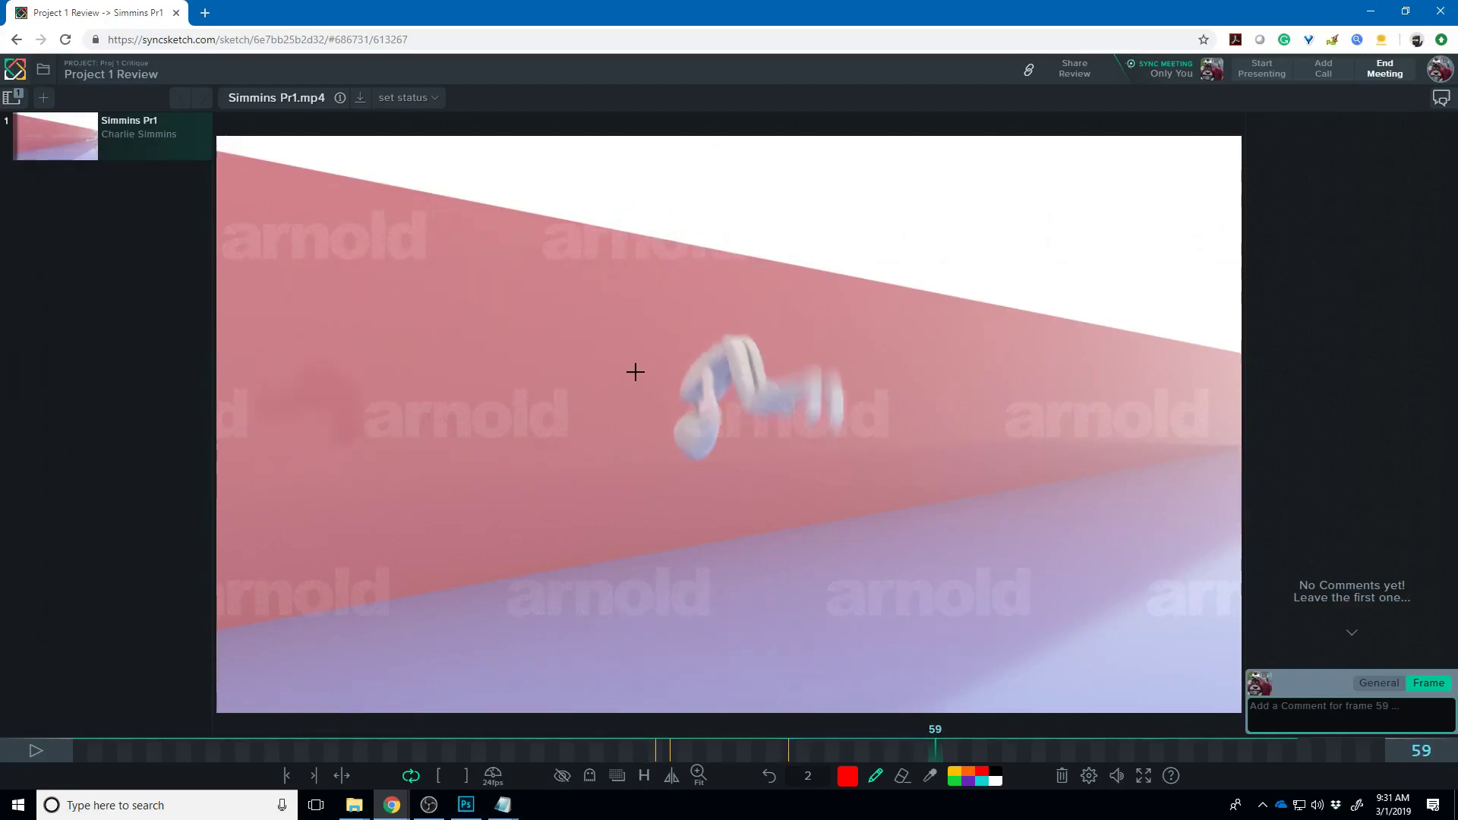
{"action": "key", "text": "Left"}
{"action": "key", "text": "Left"}
{"action": "key", "text": "Left"}
{"action": "key", "text": "Left"}
{"action": "key", "text": "Right"}
{"action": "key", "text": "Right"}
{"action": "key", "text": "Right"}
{"action": "key", "text": "Right"}
{"action": "key", "text": "Right"}
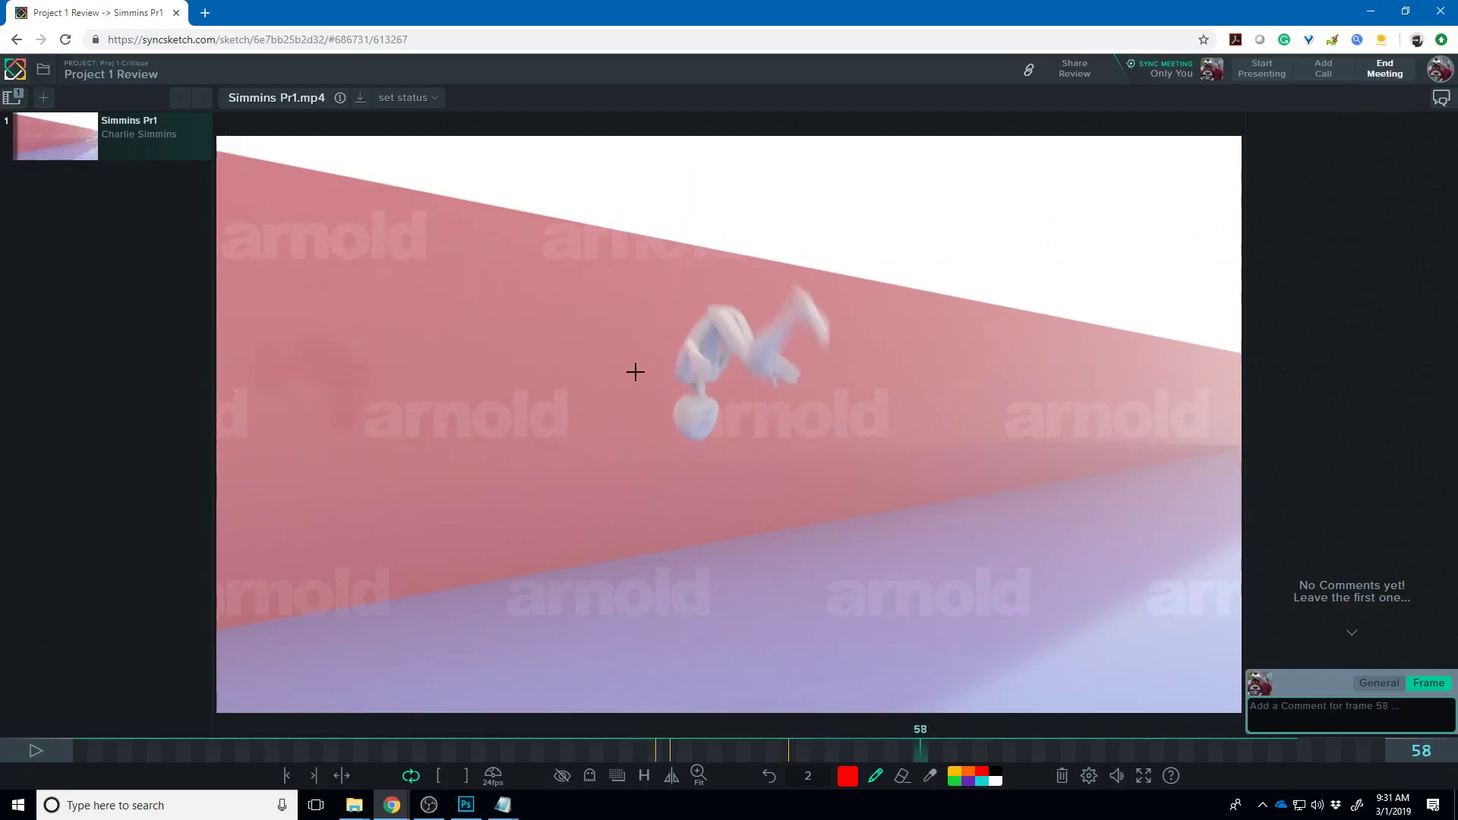
{"action": "key", "text": "Right"}
{"action": "key", "text": "Right"}
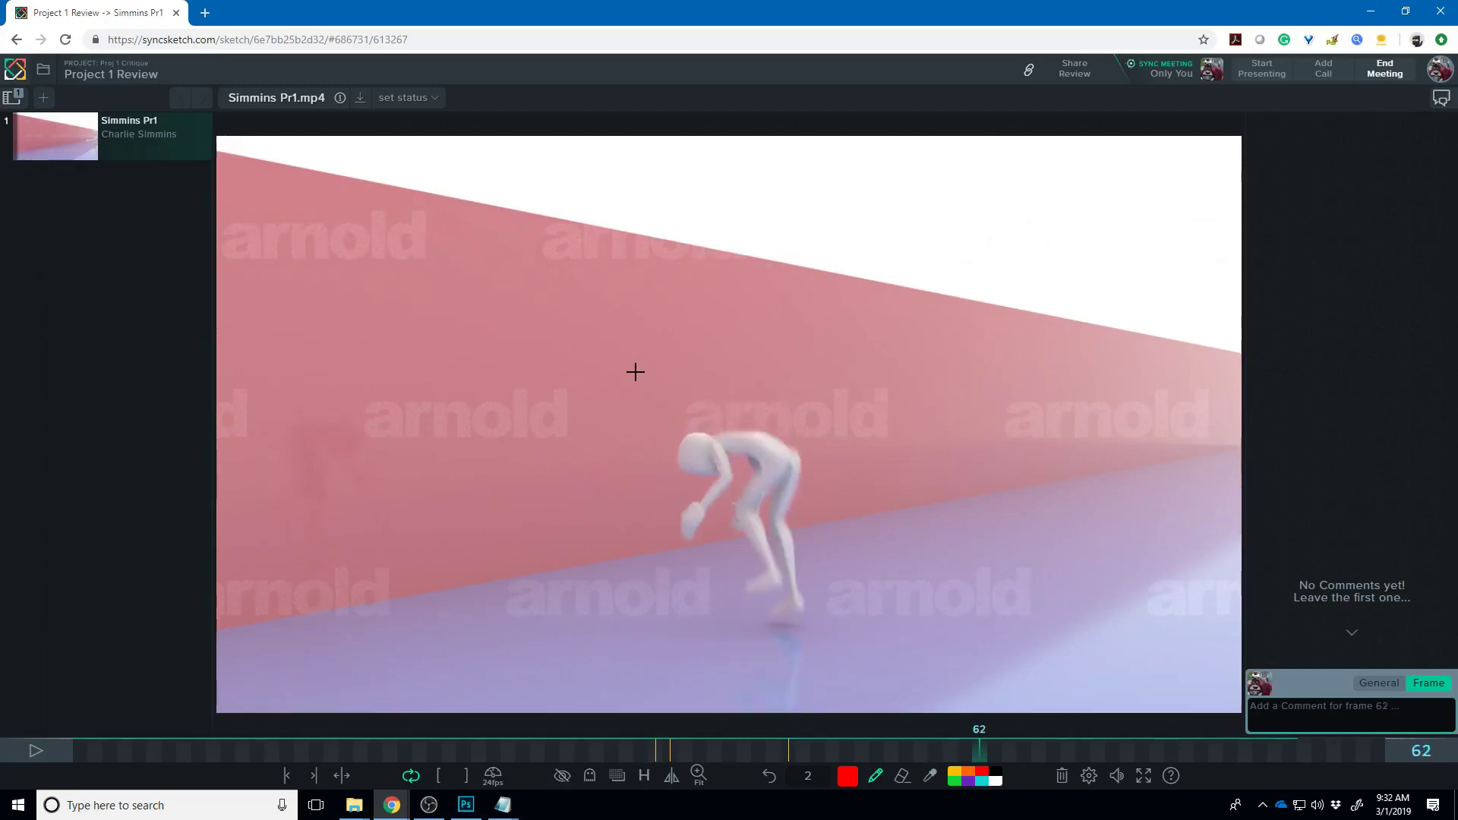
- On frame 61, draw a red line from the crouching figure's hip down to its foot
{"action": "key", "text": "Right"}
{"action": "key", "text": "Right"}
{"action": "key", "text": "Right"}
{"action": "key", "text": "Right"}
{"action": "key", "text": "Left"}
{"action": "key", "text": "Left"}
{"action": "key", "text": "Left"}
{"action": "key", "text": "Left"}
{"action": "key", "text": "Left"}
{"action": "key", "text": "Right"}
{"action": "key", "text": "Left"}
{"action": "mouse_move", "coordinate": [775, 427]}
{"action": "left_mouse_down"}
{"action": "mouse_move", "coordinate": [805, 568]}
{"action": "mouse_move", "coordinate": [779, 595]}
{"action": "left_mouse_up"}
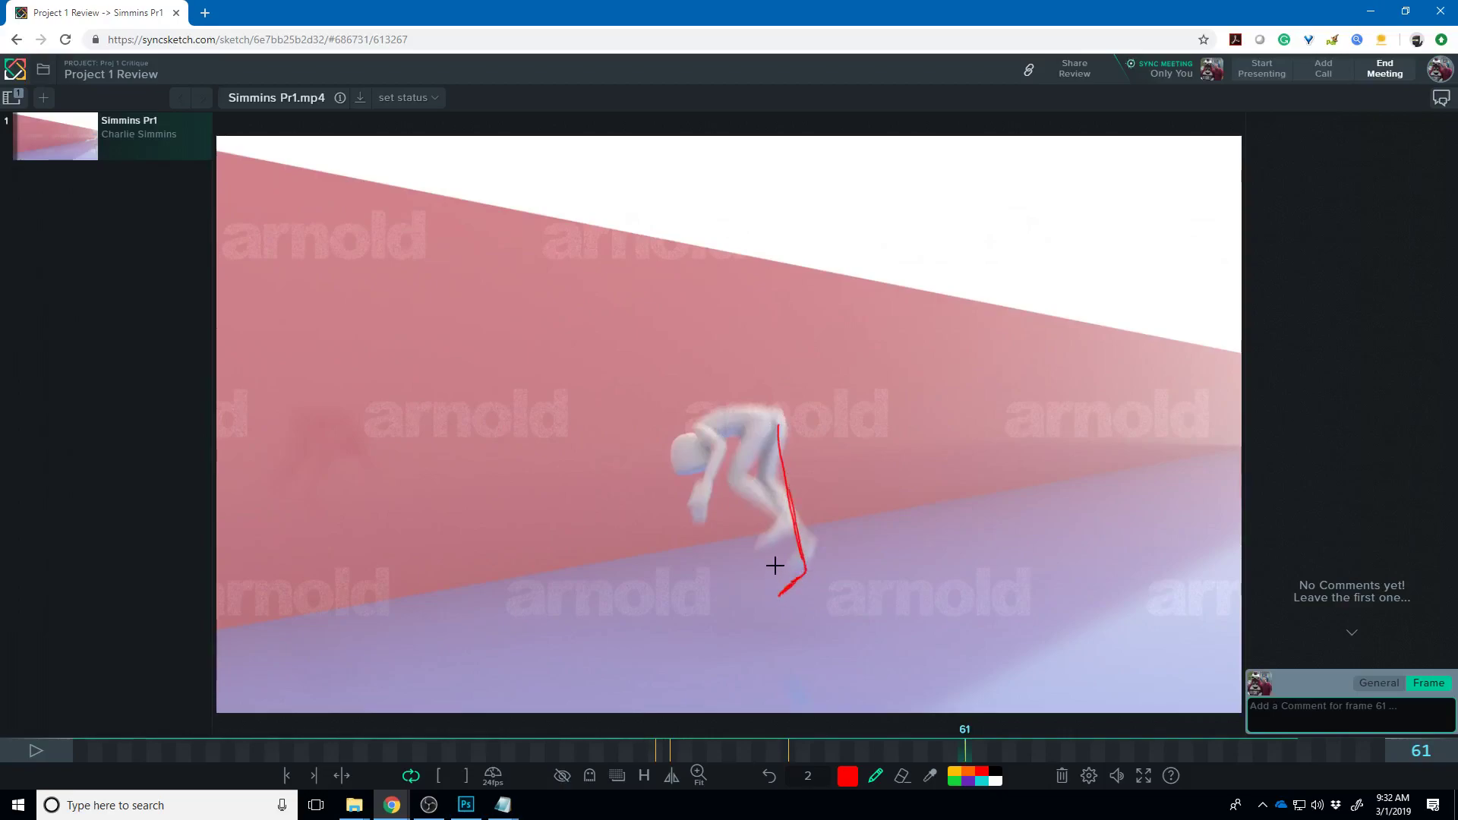
- Draw a red downward arrow below the planted foot on frame 63, then move on to frame 69
{"action": "key", "text": "Right"}
{"action": "key", "text": "Right"}
{"action": "key", "text": "Right"}
{"action": "key", "text": "Right"}
{"action": "key", "text": "Right"}
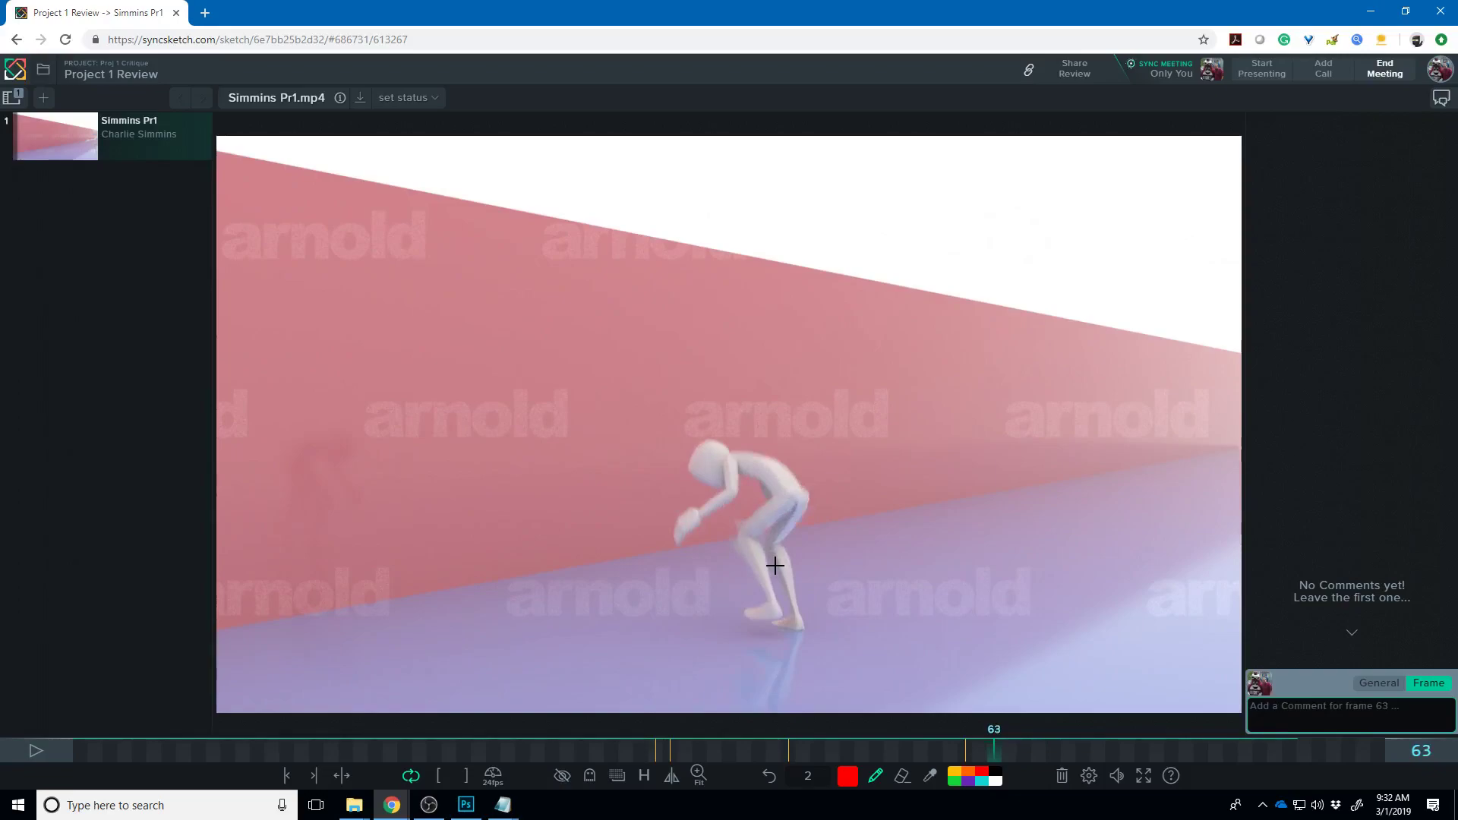
{"action": "mouse_move", "coordinate": [765, 608]}
{"action": "left_mouse_down"}
{"action": "mouse_move", "coordinate": [750, 636]}
{"action": "mouse_move", "coordinate": [776, 628]}
{"action": "left_mouse_up"}
{"action": "key", "text": "Right"}
{"action": "key", "text": "Right"}
{"action": "key", "text": "Right"}
{"action": "key", "text": "Right"}
{"action": "key", "text": "Right"}
{"action": "key", "text": "Right"}
{"action": "key", "text": "Right"}
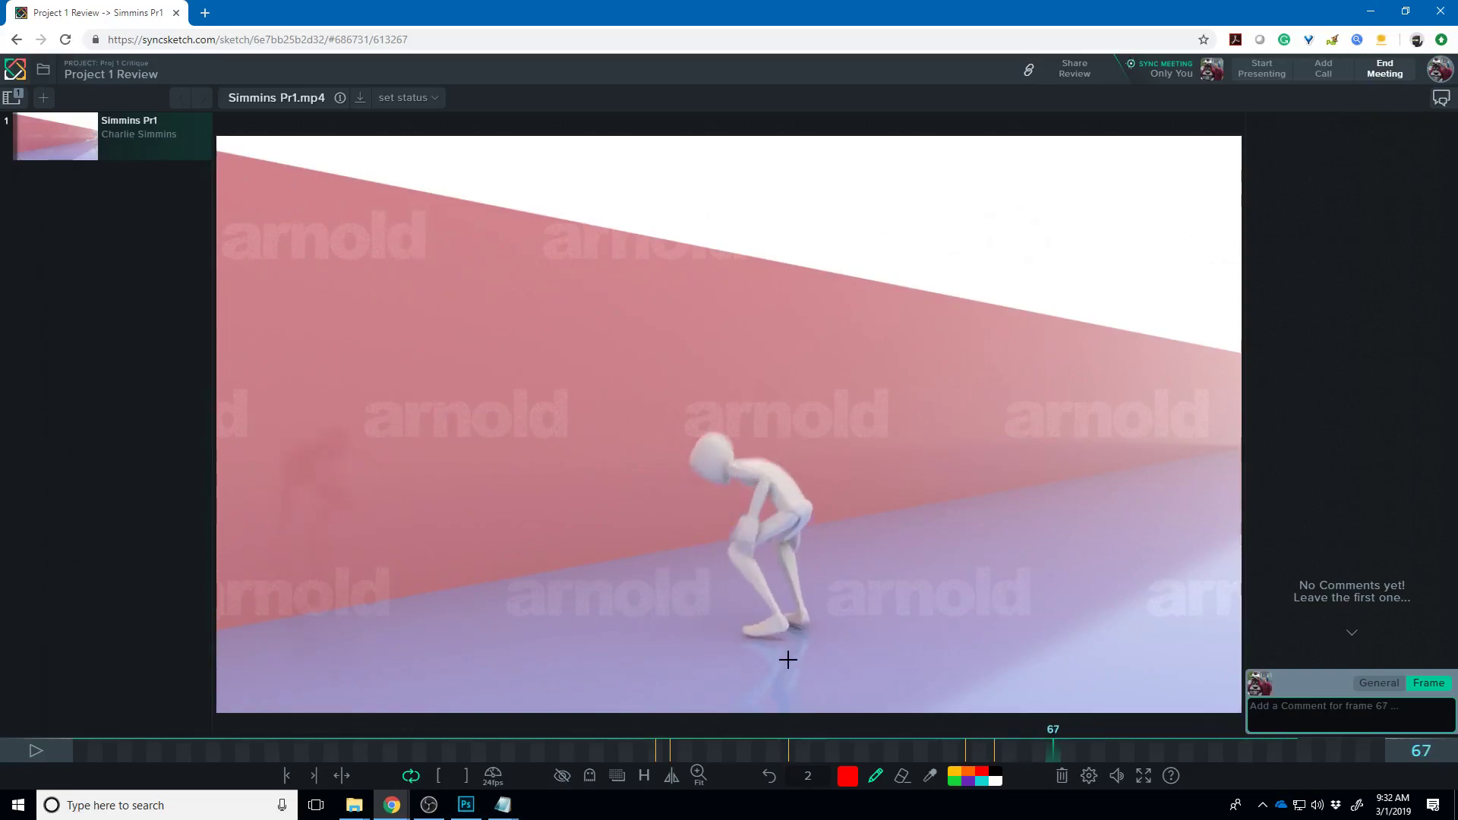
{"action": "key", "text": "Right"}
{"action": "key", "text": "Right"}
{"action": "key", "text": "Right"}
{"action": "key", "text": "Right"}
{"action": "key", "text": "Right"}
{"action": "key", "text": "Right"}
{"action": "key", "text": "Right"}
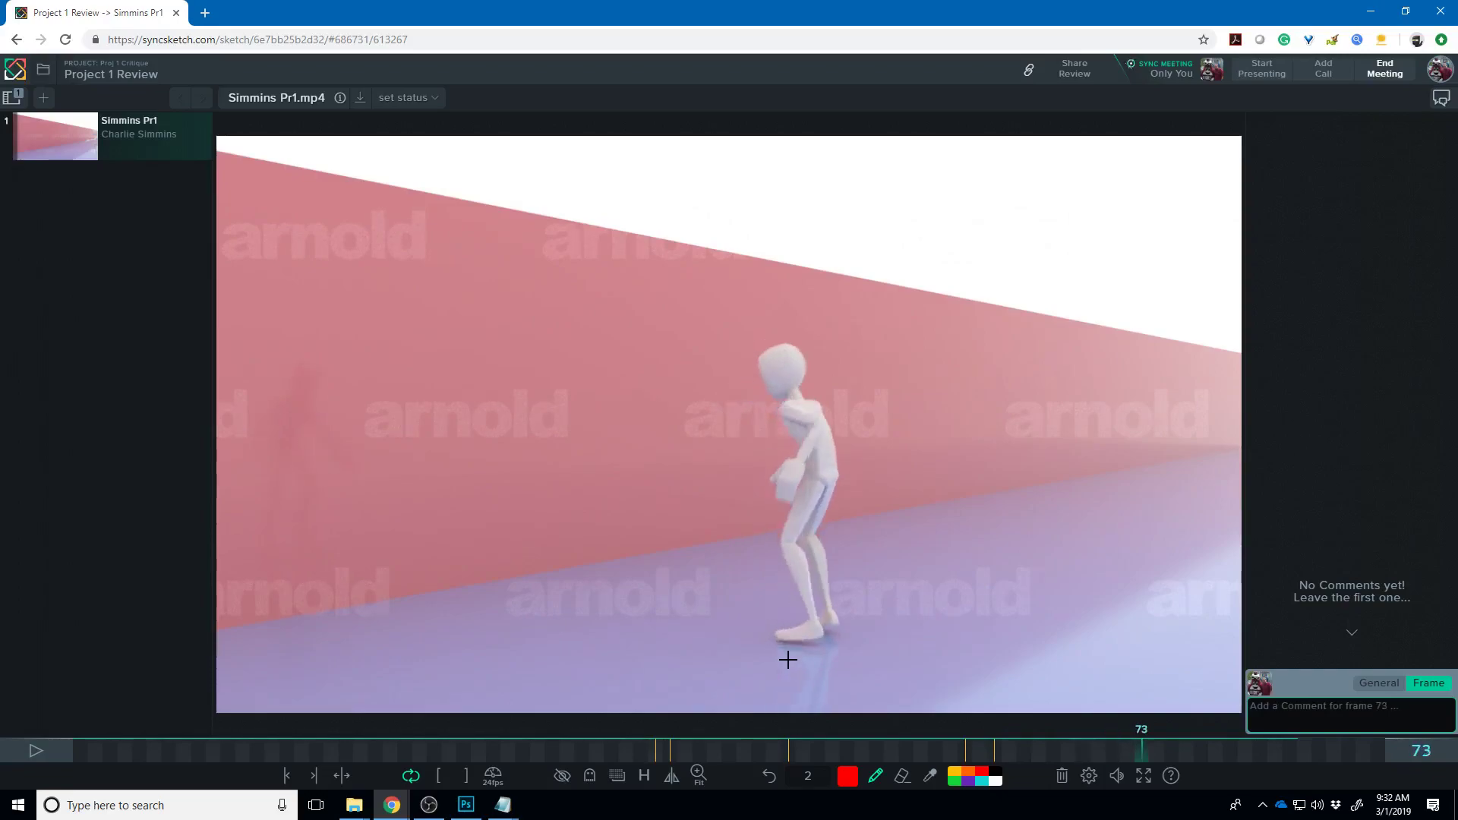
{"action": "key", "text": "Left"}
{"action": "key", "text": "Left"}
{"action": "key", "text": "Left"}
{"action": "key", "text": "Left"}
{"action": "key", "text": "Left"}
{"action": "key", "text": "Left"}
{"action": "key", "text": "Left"}
{"action": "key", "text": "Left"}
{"action": "key", "text": "Left"}
{"action": "key", "text": "Left"}
{"action": "key", "text": "Left"}
{"action": "key", "text": "Left"}
{"action": "key", "text": "Left"}
{"action": "key", "text": "Left"}
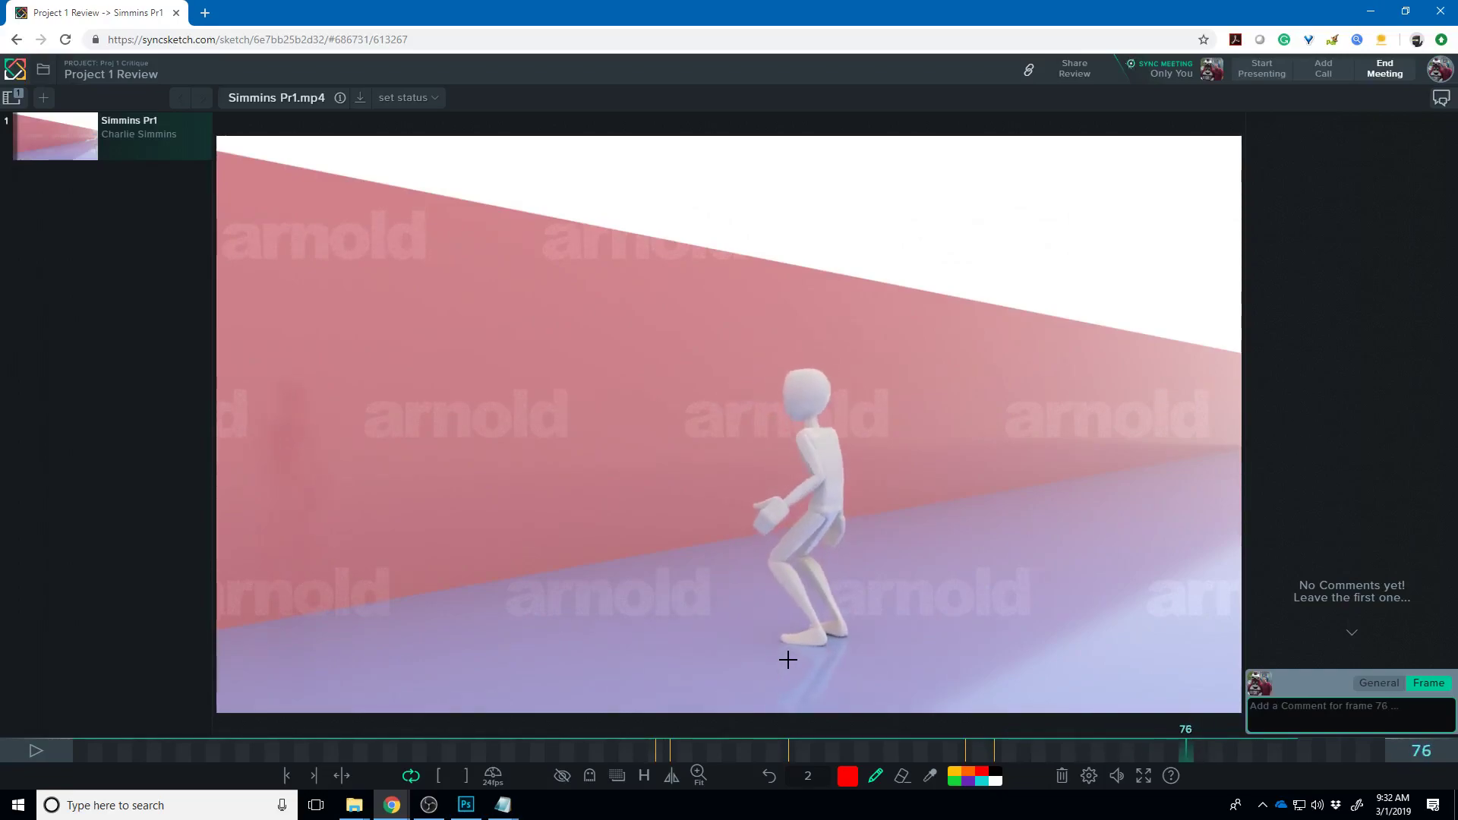
{"action": "key", "text": "Right"}
{"action": "key", "text": "Right"}
{"action": "key", "text": "Right"}
{"action": "key", "text": "Right"}
{"action": "key", "text": "Right"}
{"action": "key", "text": "Right"}
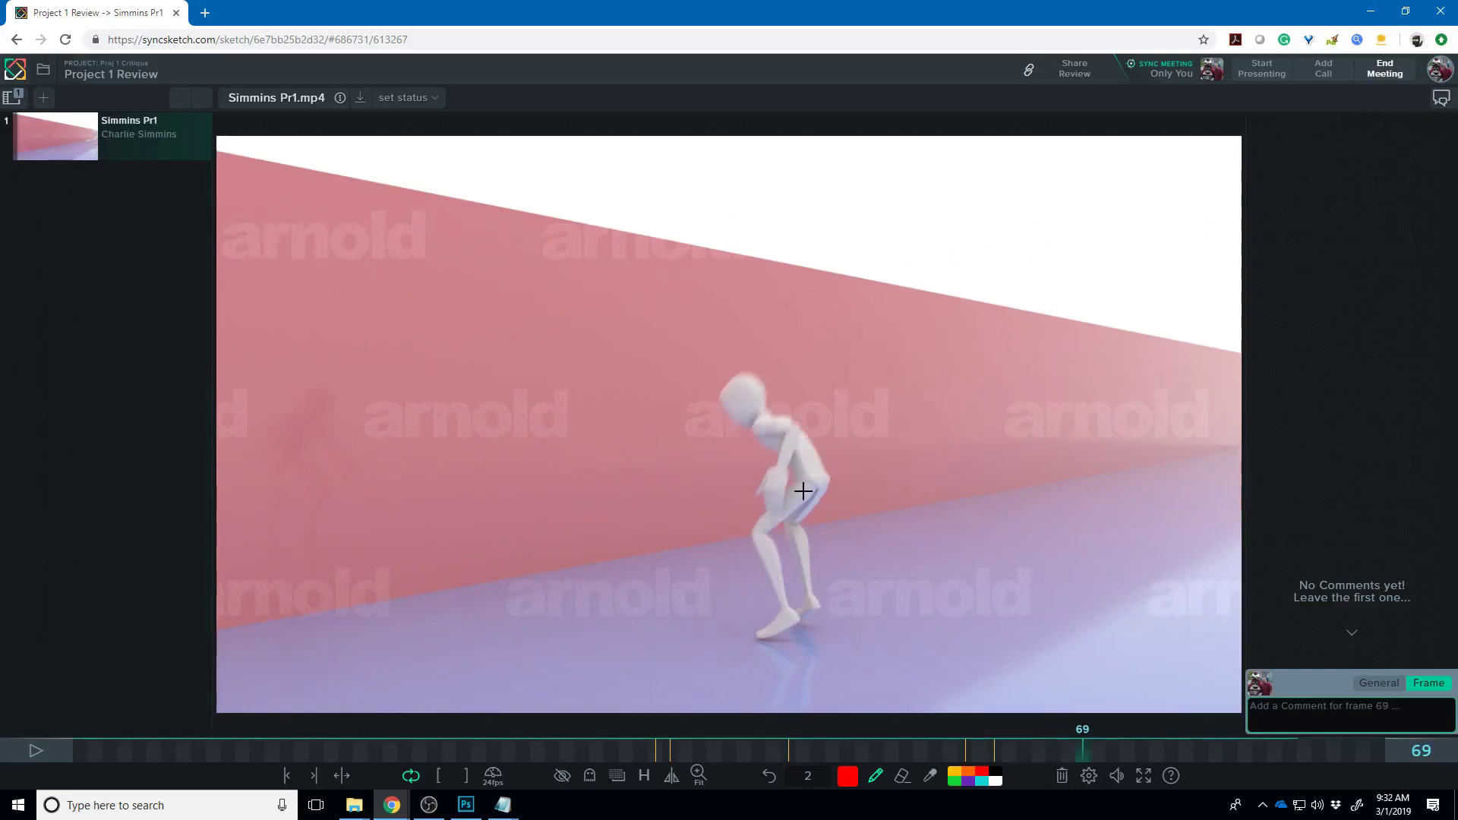
- Draw a red stroke along the back of the thigh on frame 69, then step through to frame 78
{"action": "mouse_move", "coordinate": [795, 522]}
{"action": "left_mouse_down"}
{"action": "mouse_move", "coordinate": [832, 470]}
{"action": "mouse_move", "coordinate": [836, 493]}
{"action": "left_mouse_up"}
{"action": "key", "text": "Right"}
{"action": "key", "text": "Right"}
{"action": "key", "text": "Right"}
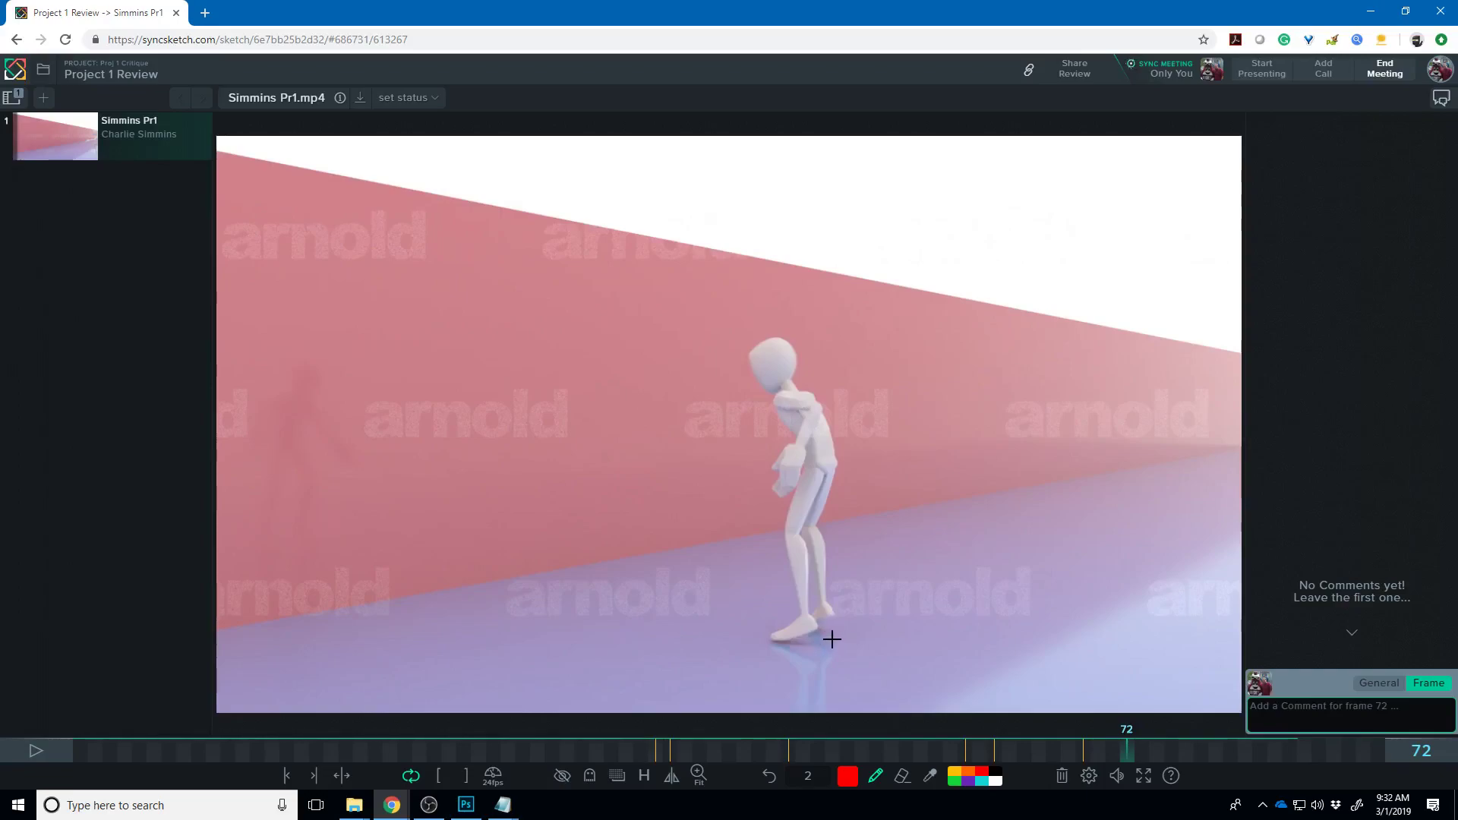
{"action": "key", "text": "Right"}
{"action": "key", "text": "Right"}
{"action": "key", "text": "Right"}
{"action": "key", "text": "Right"}
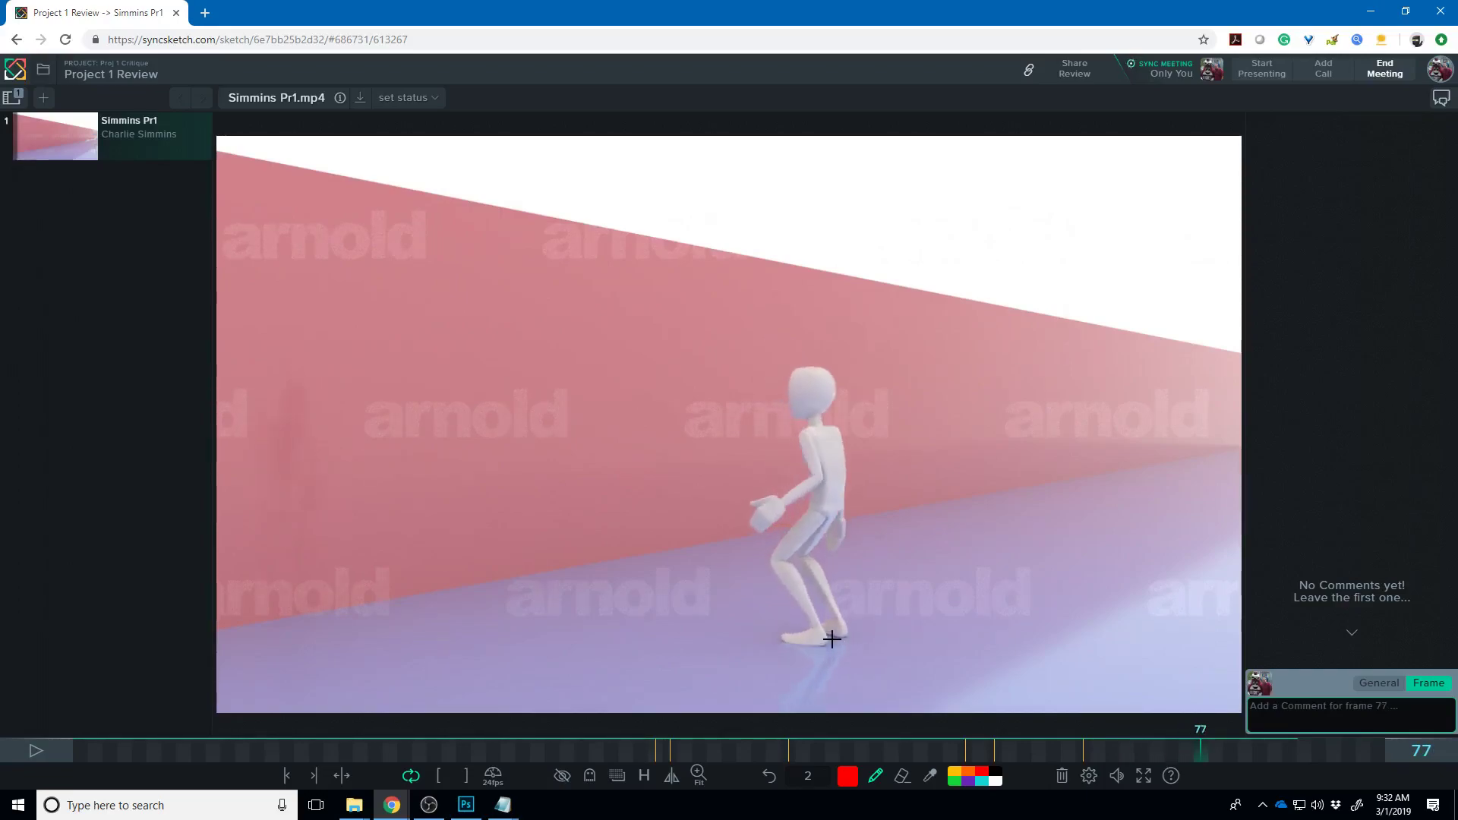
{"action": "key", "text": "Left"}
{"action": "key", "text": "Left"}
{"action": "key", "text": "Left"}
{"action": "key", "text": "Right"}
{"action": "key", "text": "Right"}
{"action": "key", "text": "Right"}
{"action": "key", "text": "Right"}
{"action": "key", "text": "Right"}
- Scrub back through the clip past the frame 61 and 40 annotations to frame 15, then leave the browser
{"action": "key", "text": "Left"}
{"action": "key", "text": "Left"}
{"action": "key", "text": "Left"}
{"action": "key", "text": "Left"}
{"action": "key", "text": "Left"}
{"action": "key", "text": "Left"}
{"action": "key", "text": "Left"}
{"action": "key", "text": "Left"}
{"action": "key", "text": "Left"}
{"action": "key", "text": "Left"}
{"action": "key", "text": "Left"}
{"action": "key", "text": "Left"}
{"action": "key", "text": "Left"}
{"action": "key", "text": "Left"}
{"action": "key", "text": "Left"}
{"action": "key", "text": "Left"}
{"action": "key", "text": "Left"}
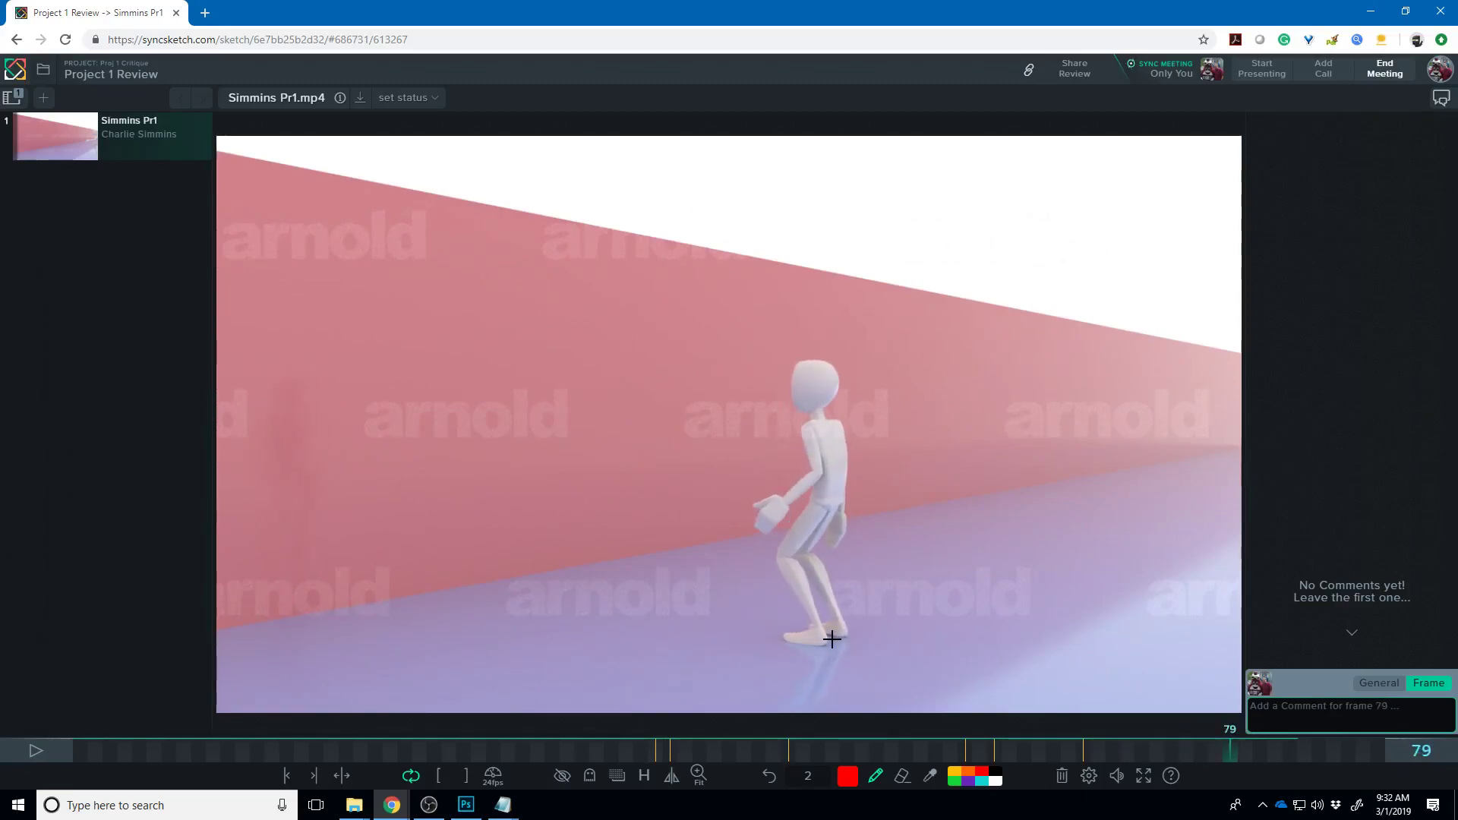
{"action": "key", "text": "Left"}
{"action": "key", "text": "Left"}
{"action": "key", "text": "Left"}
{"action": "key", "text": "Left"}
{"action": "key", "text": "Left"}
{"action": "key", "text": "Left"}
{"action": "key", "text": "Left"}
{"action": "key", "text": "Left"}
{"action": "key", "text": "Left"}
{"action": "key", "text": "Left"}
{"action": "key", "text": "Left"}
{"action": "key", "text": "Left"}
{"action": "key", "text": "Left"}
{"action": "key", "text": "Left"}
{"action": "key", "text": "Left"}
{"action": "key", "text": "Right"}
{"action": "key", "text": "Right"}
{"action": "key", "text": "Right"}
{"action": "key", "text": "Right"}
{"action": "key", "text": "Right"}
{"action": "key", "text": "Right"}
{"action": "key", "text": "Right"}
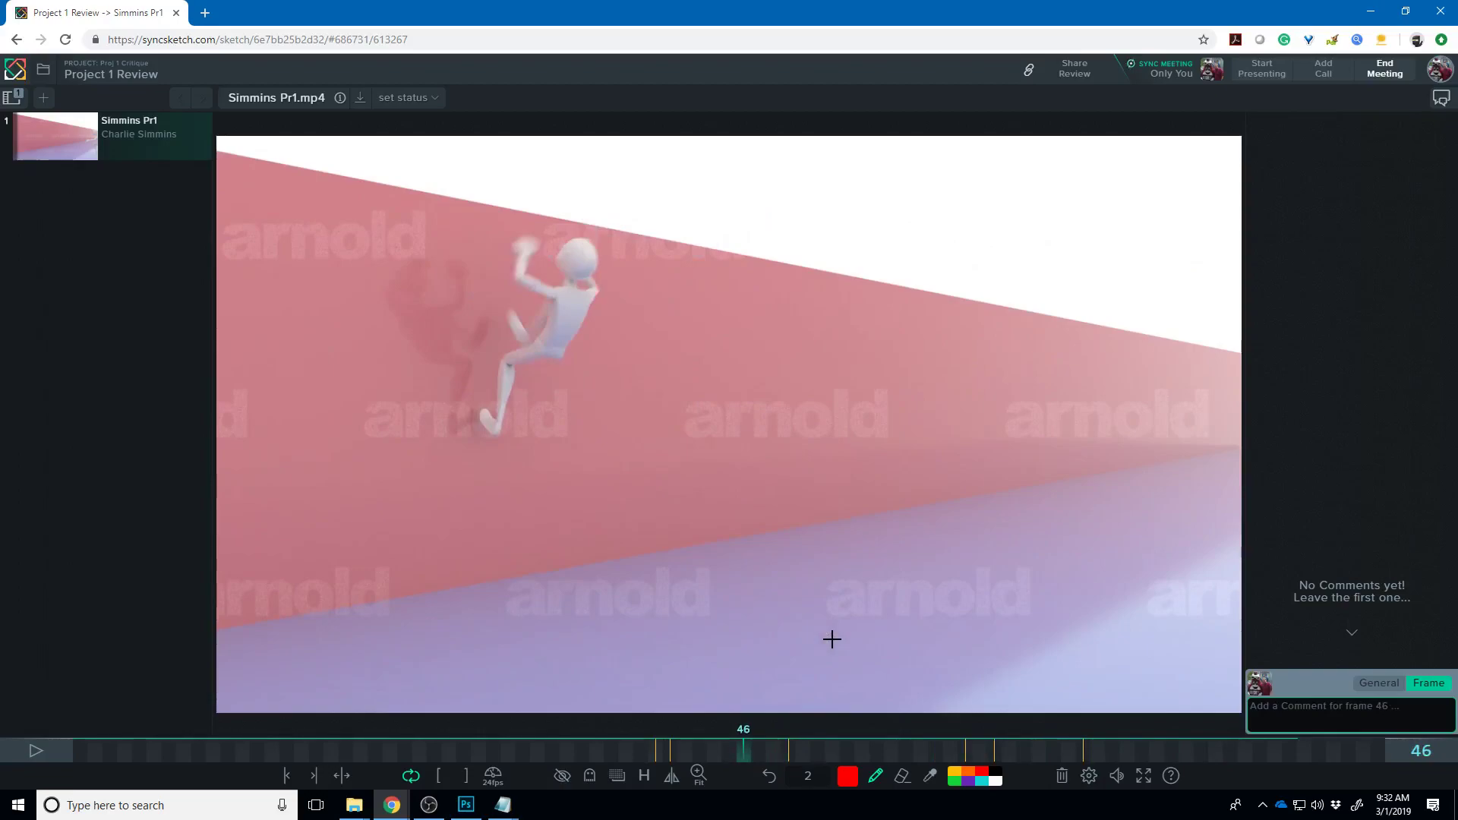
{"action": "key", "text": "Right"}
{"action": "key", "text": "Right"}
{"action": "key", "text": "Right"}
{"action": "key", "text": "Right"}
{"action": "key", "text": "Right"}
{"action": "key", "text": "Right"}
{"action": "key", "text": "Right"}
{"action": "key", "text": "Right"}
{"action": "key", "text": "Right"}
{"action": "key", "text": "Right"}
{"action": "key", "text": "Right"}
{"action": "key", "text": "Right"}
{"action": "key", "text": "Right"}
{"action": "key", "text": "Right"}
{"action": "key", "text": "Right"}
{"action": "key", "text": "Right"}
{"action": "key", "text": "Right"}
{"action": "key", "text": "Right"}
{"action": "key", "text": "Right"}
{"action": "key", "text": "Right"}
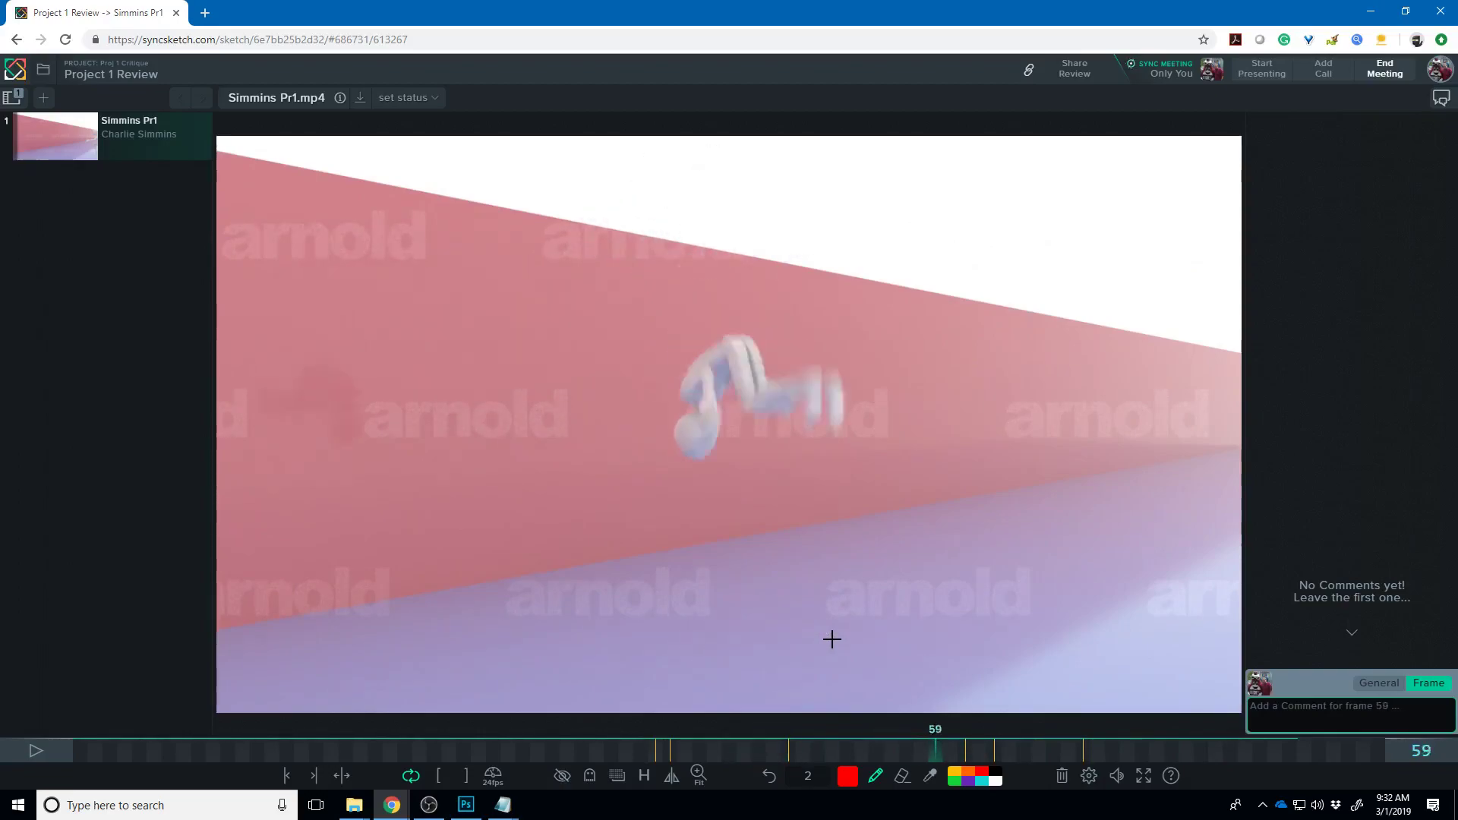
{"action": "key", "text": "Right"}
{"action": "key", "text": "Right"}
{"action": "key", "text": "Right"}
{"action": "key", "text": "Right"}
{"action": "key", "text": "Right"}
{"action": "key", "text": "Right"}
{"action": "key", "text": "Right"}
{"action": "key", "text": "Right"}
{"action": "key", "text": "Right"}
{"action": "key", "text": "Right"}
{"action": "key", "text": "Right"}
{"action": "key", "text": "Right"}
{"action": "key", "text": "Right"}
{"action": "key", "text": "Right"}
{"action": "key", "text": "Right"}
{"action": "key", "text": "Right"}
{"action": "key", "text": "Right"}
{"action": "key", "text": "Right"}
{"action": "key", "text": "Right"}
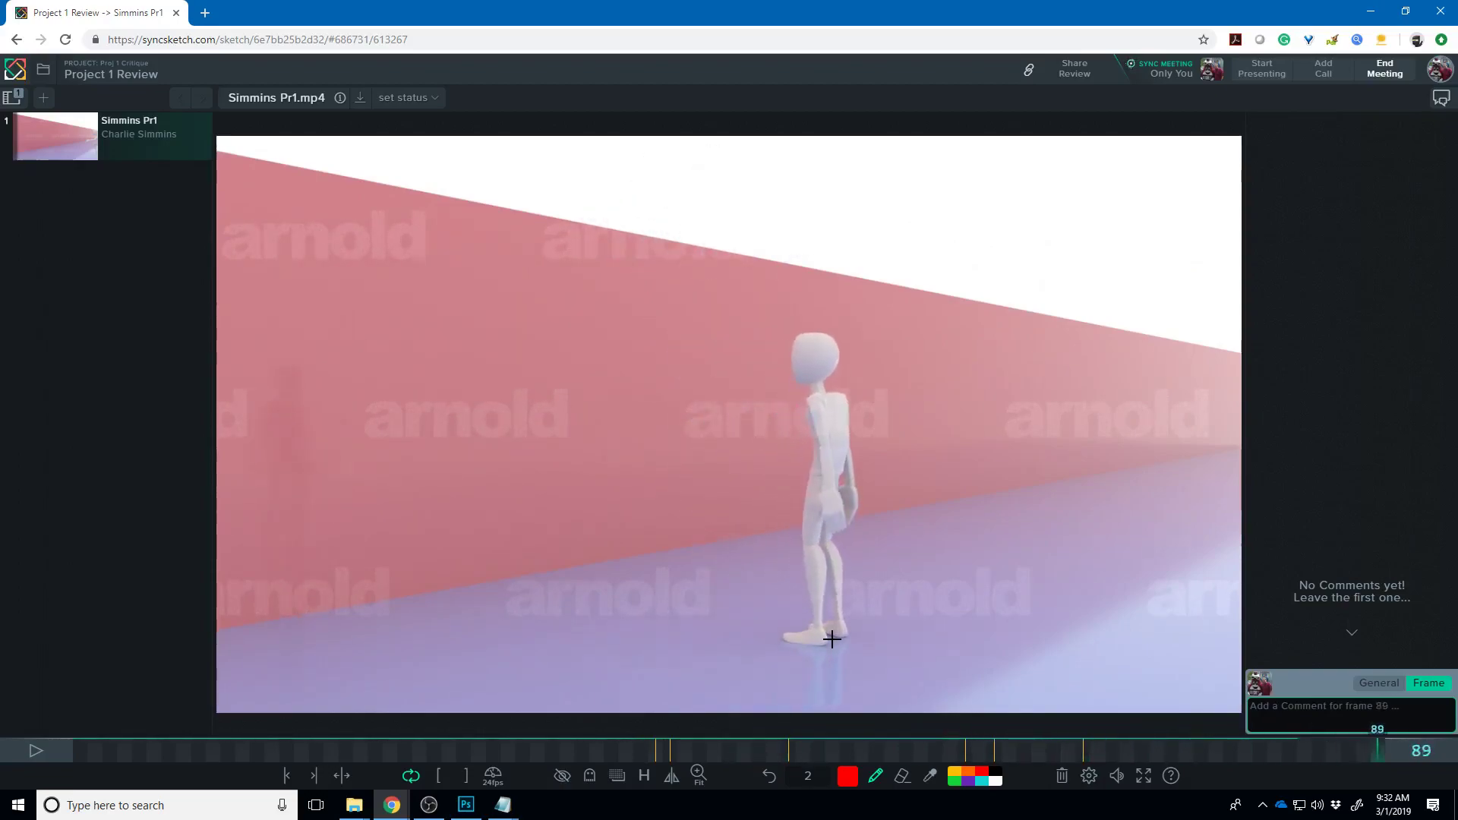
{"action": "key", "text": "Right"}
{"action": "key", "text": "Right"}
{"action": "key", "text": "Right"}
{"action": "key", "text": "Right"}
{"action": "key", "text": "Right"}
{"action": "key", "text": "Right"}
{"action": "key", "text": "Right"}
{"action": "key", "text": "Right"}
{"action": "key", "text": "Right"}
{"action": "key", "text": "Right"}
{"action": "key", "text": "Right"}
{"action": "key", "text": "Right"}
{"action": "key", "text": "Right"}
{"action": "key", "text": "Right"}
{"action": "key", "text": "Right"}
{"action": "key", "text": "Right"}
{"action": "key", "text": "Right"}
{"action": "key", "text": "Right"}
{"action": "key", "text": "Right"}
{"action": "key", "text": "Right"}
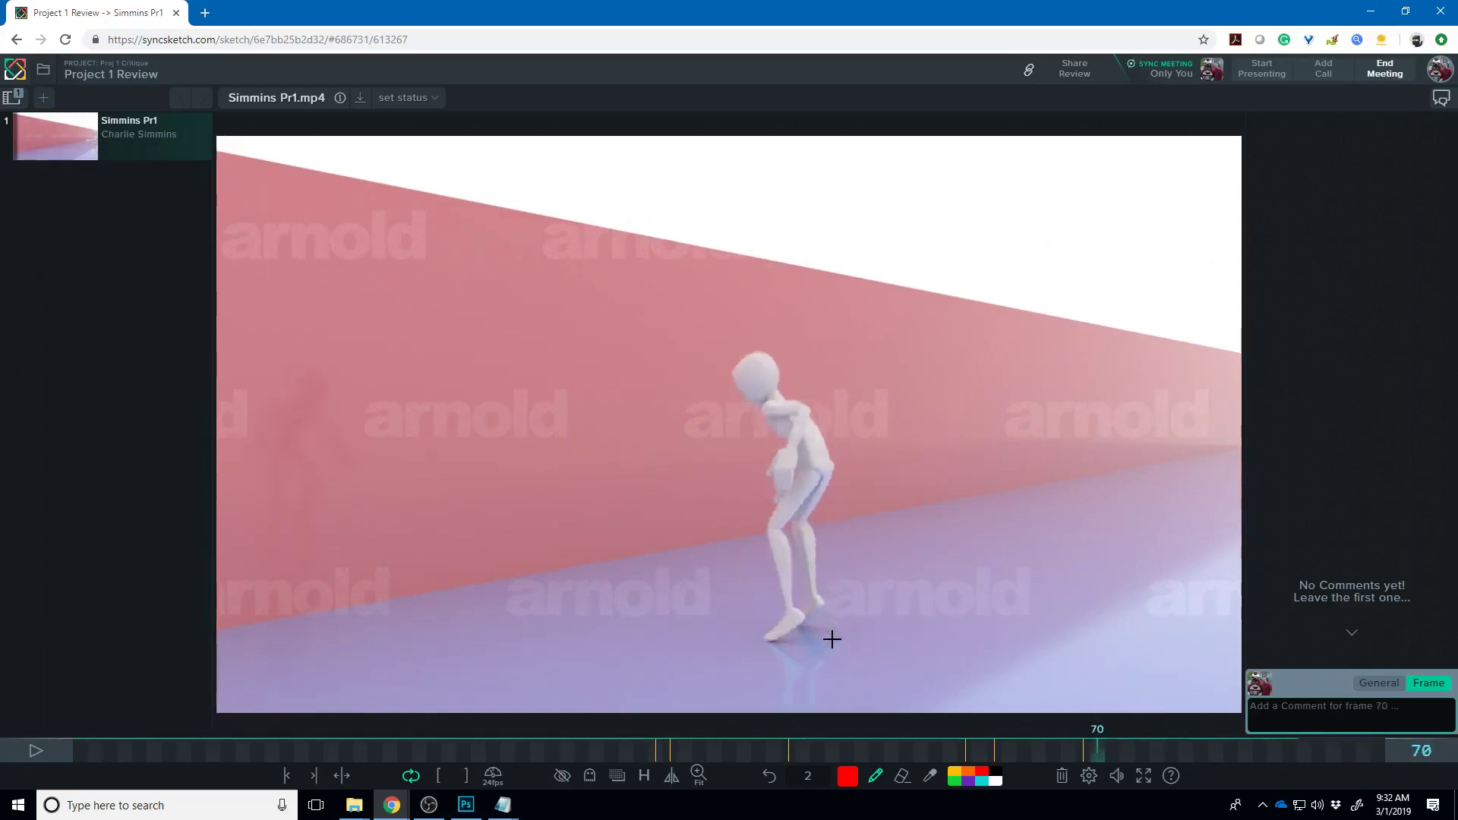
{"action": "key", "text": "Left"}
{"action": "key", "text": "Left"}
{"action": "key", "text": "Left"}
{"action": "key", "text": "Left"}
{"action": "key", "text": "Left"}
{"action": "key", "text": "Left"}
{"action": "key", "text": "Left"}
{"action": "key", "text": "Left"}
{"action": "key", "text": "Left"}
{"action": "key", "text": "Left"}
{"action": "key", "text": "Left"}
{"action": "key", "text": "Left"}
{"action": "key", "text": "Left"}
{"action": "key", "text": "Left"}
{"action": "key", "text": "Left"}
{"action": "key", "text": "Left"}
{"action": "key", "text": "Left"}
{"action": "key", "text": "Left"}
{"action": "key", "text": "Left"}
{"action": "key", "text": "Left"}
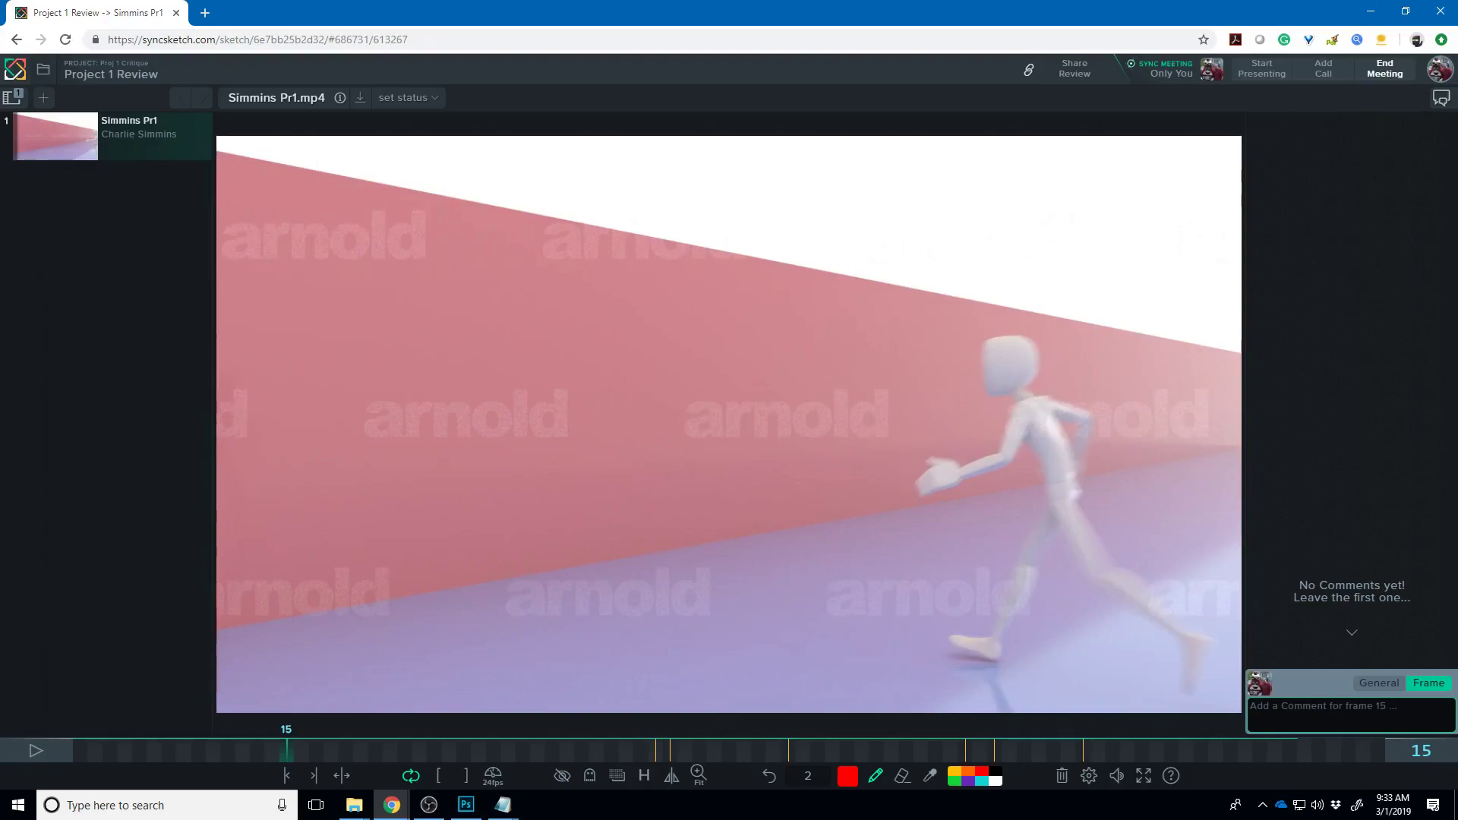
{"action": "key", "text": "alt+Tab"}
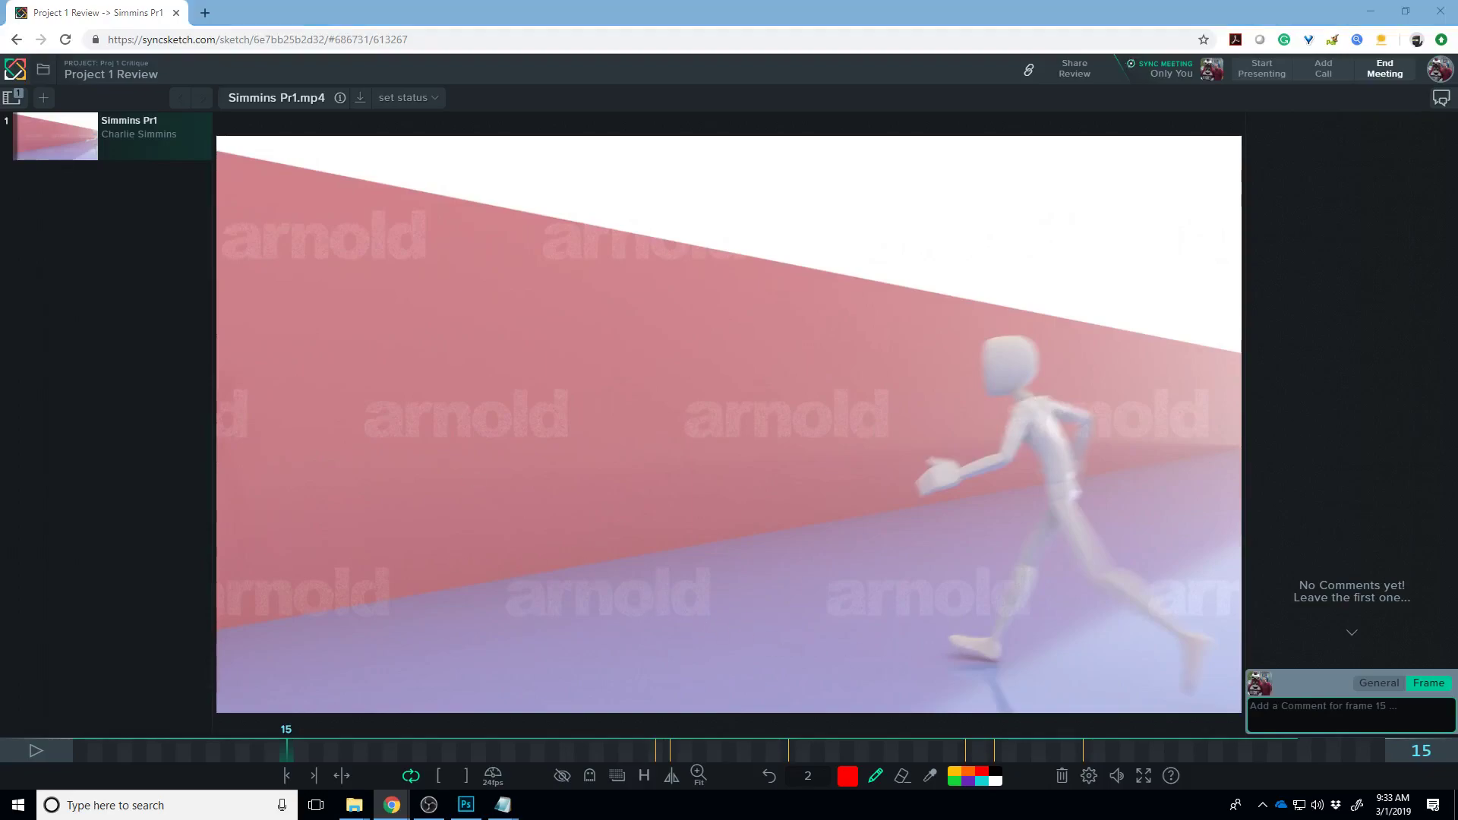